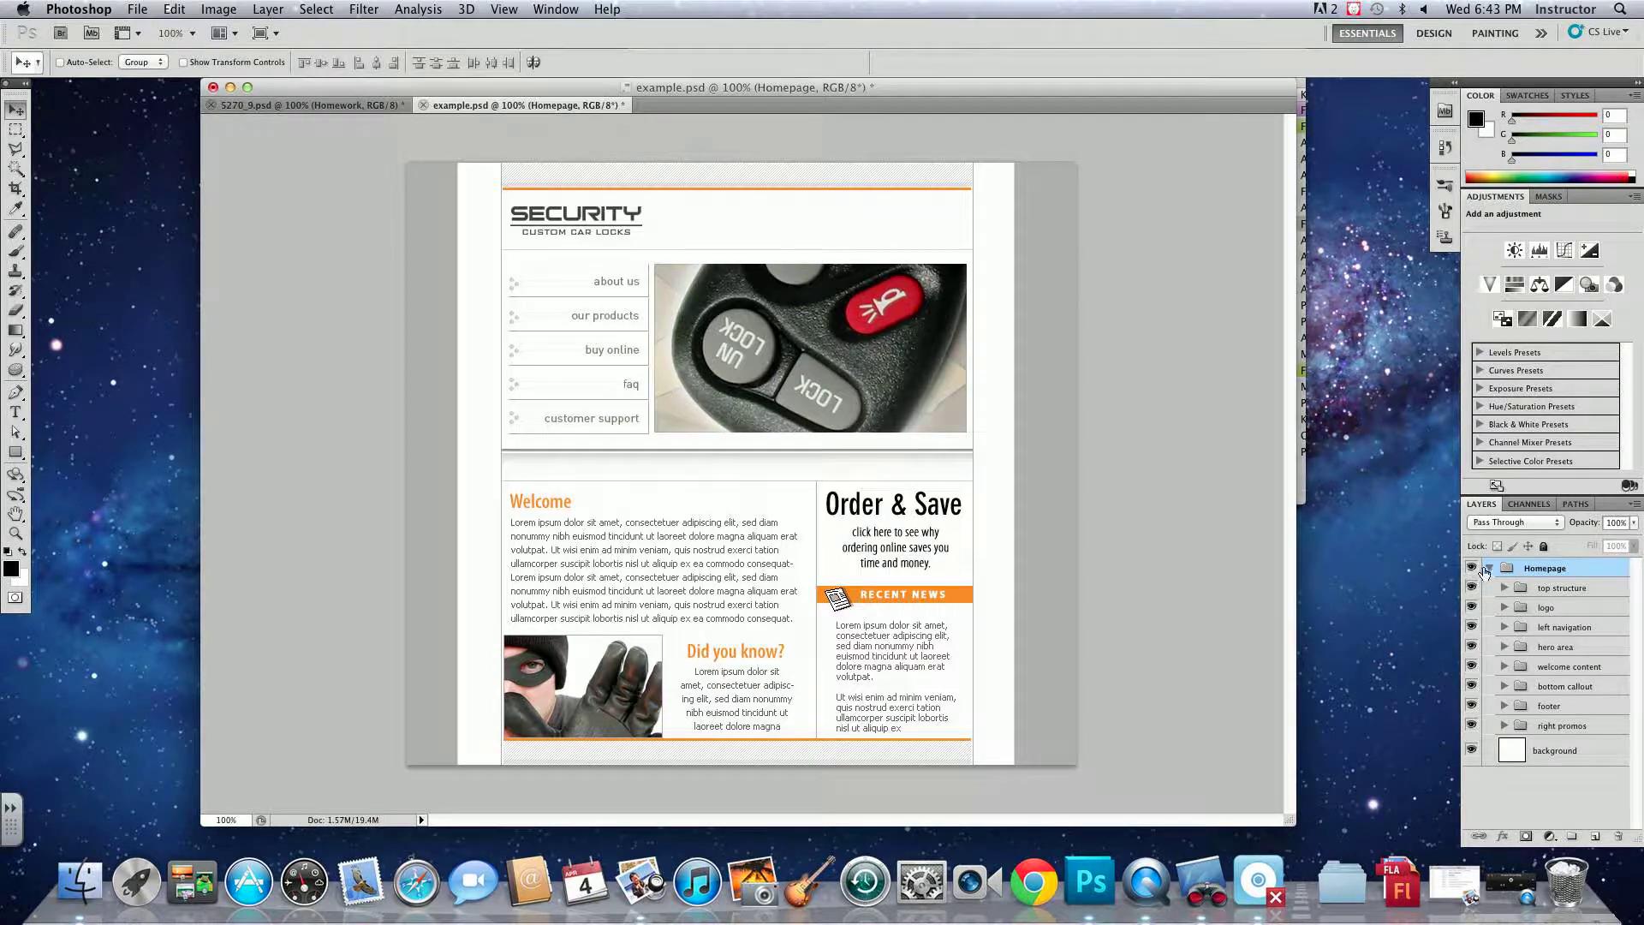
- Hide all subgroups inside the Homepage group, and reveal the top structure, logo and left navigation groups one at a time
left_click_drag(1471, 588, 1472, 735)
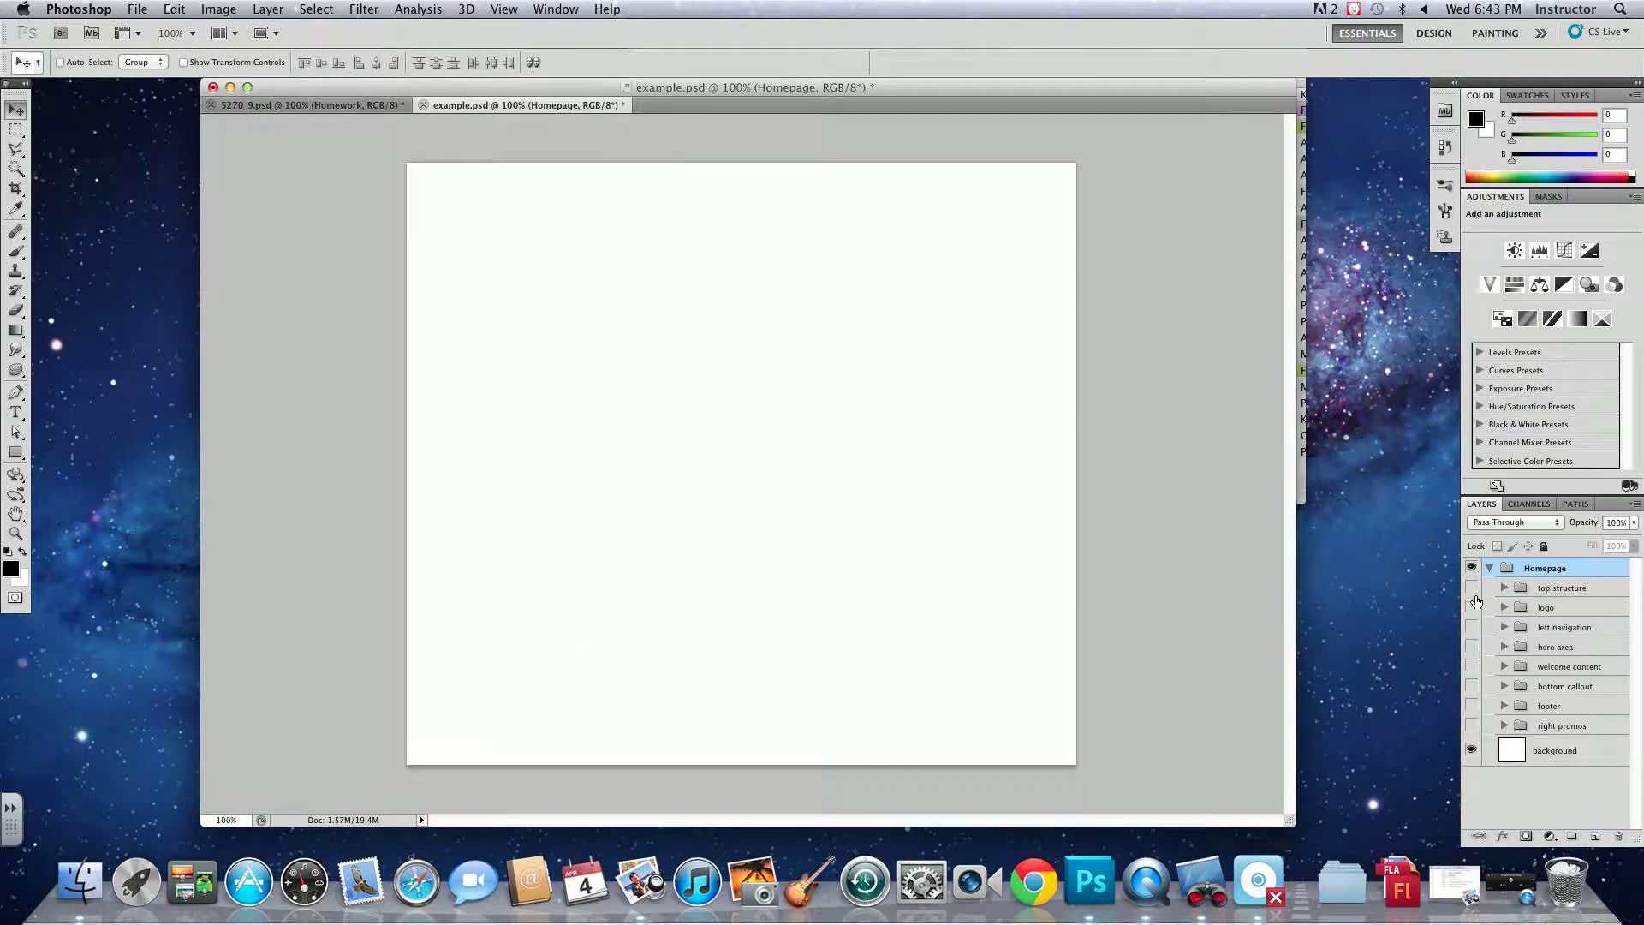
left_click(1472, 588)
left_click(1474, 589)
left_click(1474, 589)
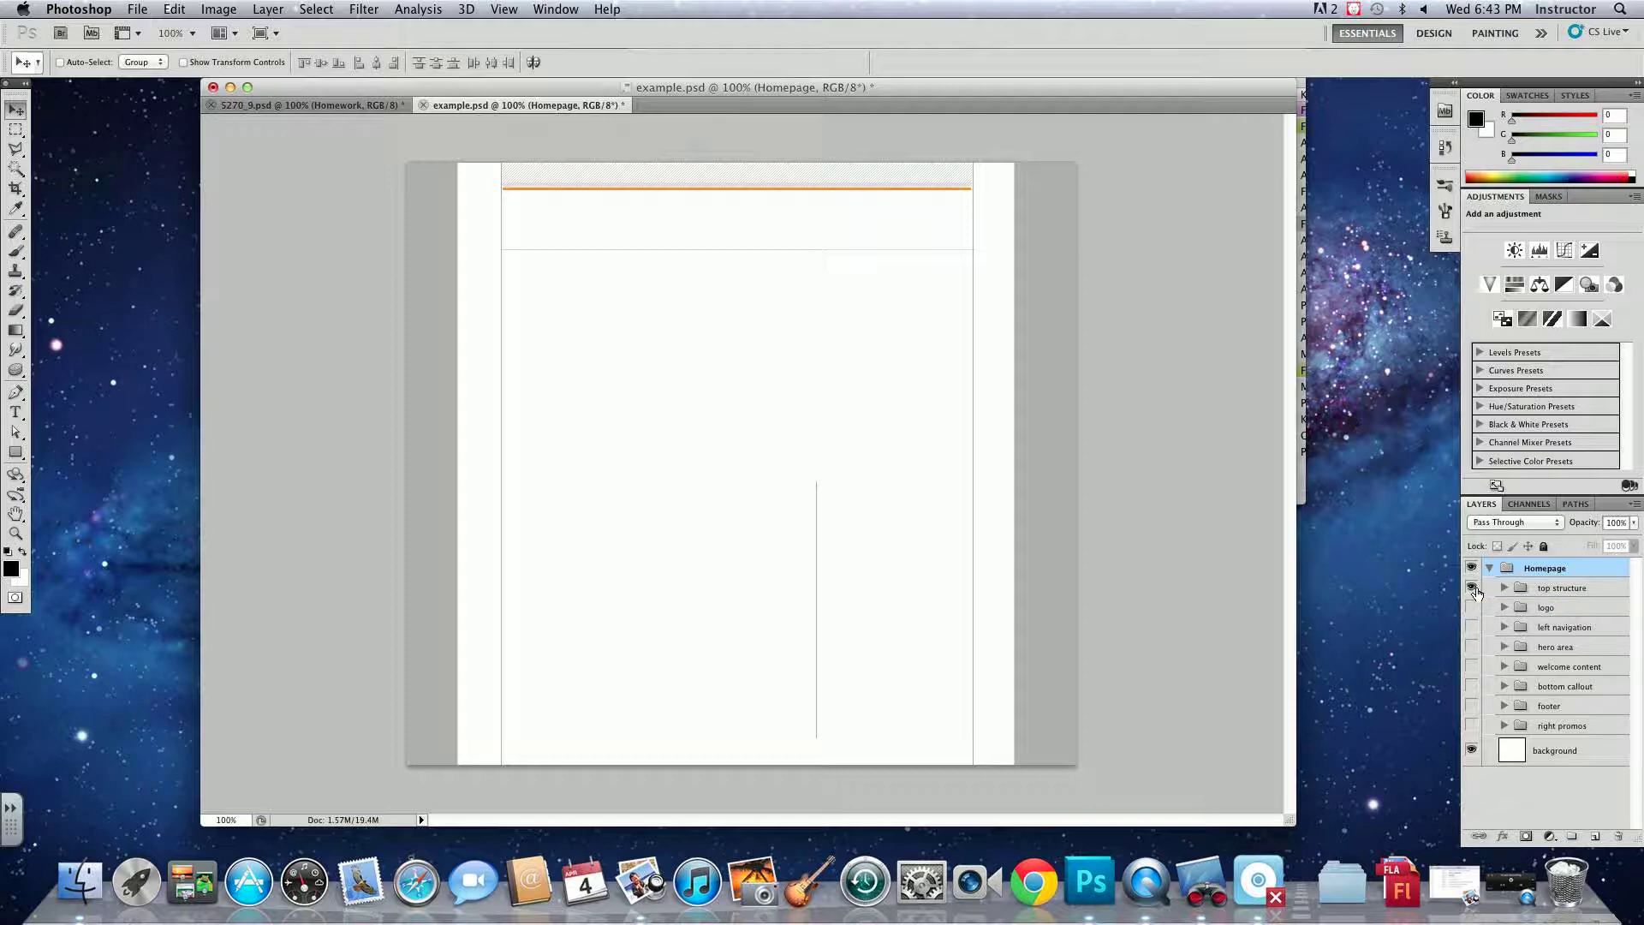
left_click(1473, 608)
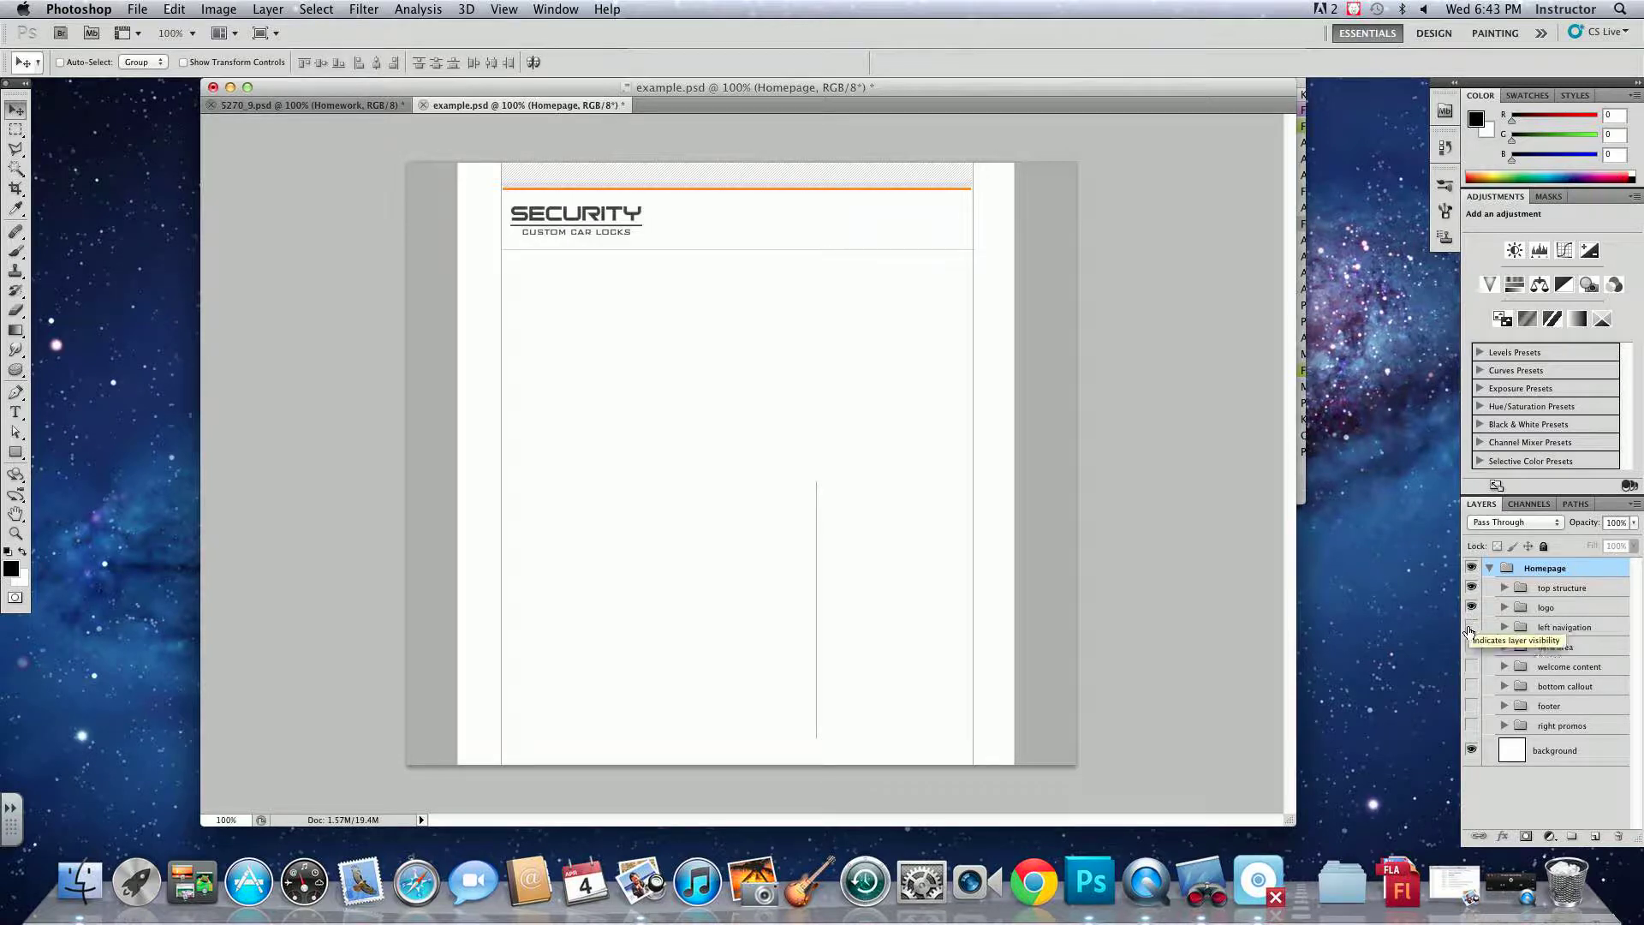
left_click(1471, 628)
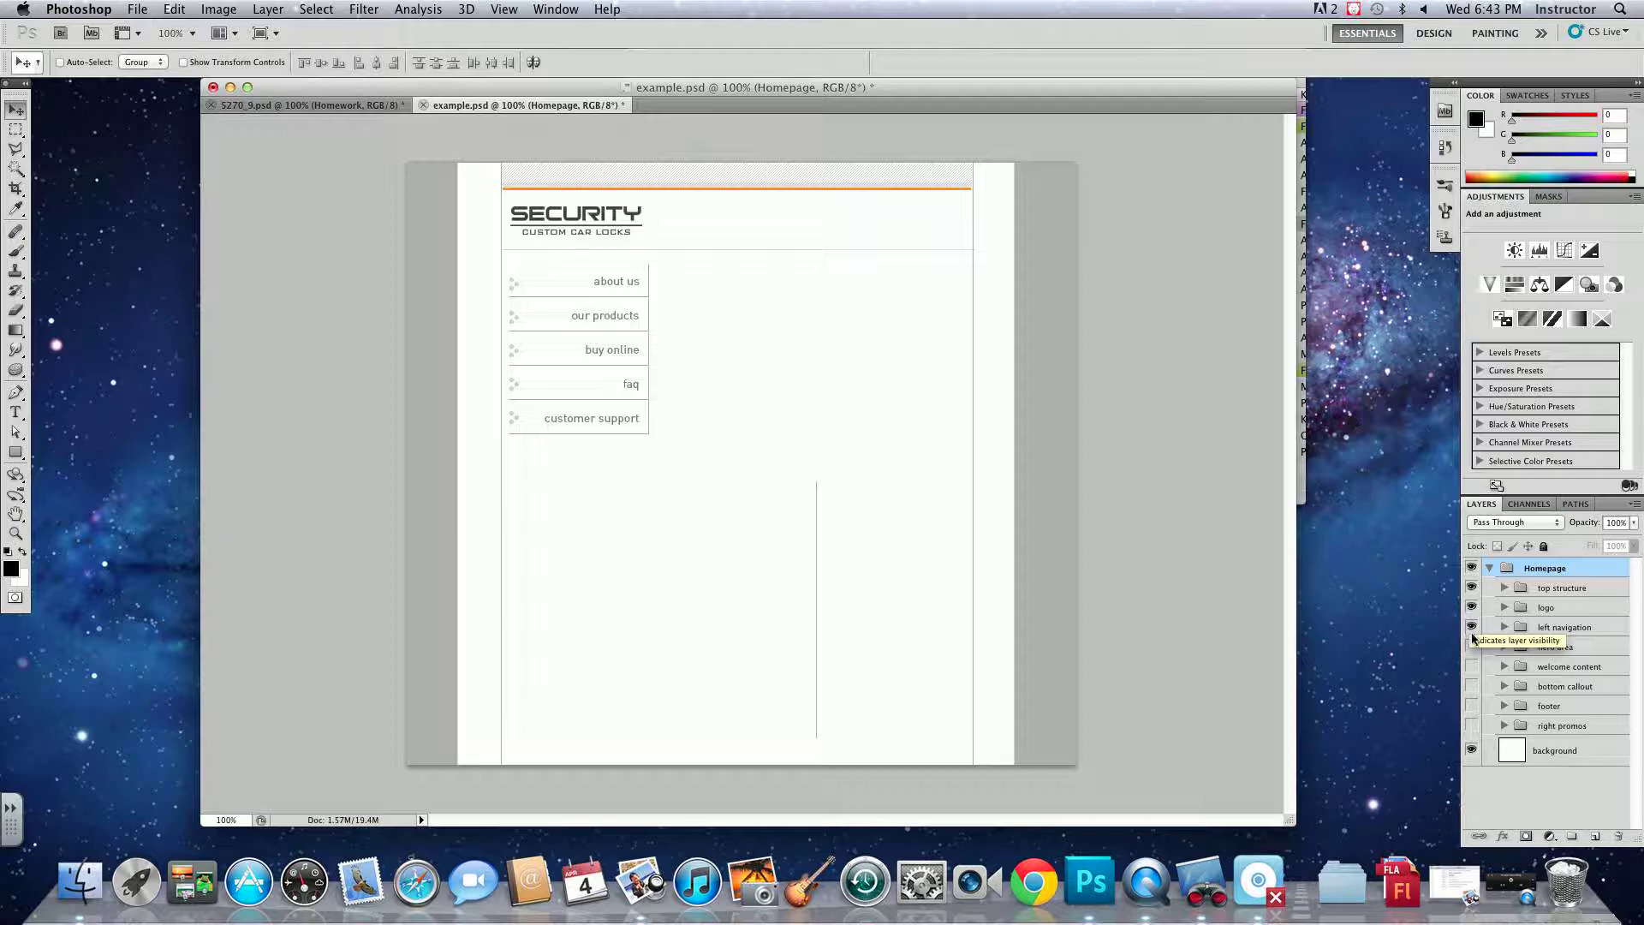
- Reveal the hero area, welcome content, bottom callout, footer and right promos groups one at a time
left_click(1472, 648)
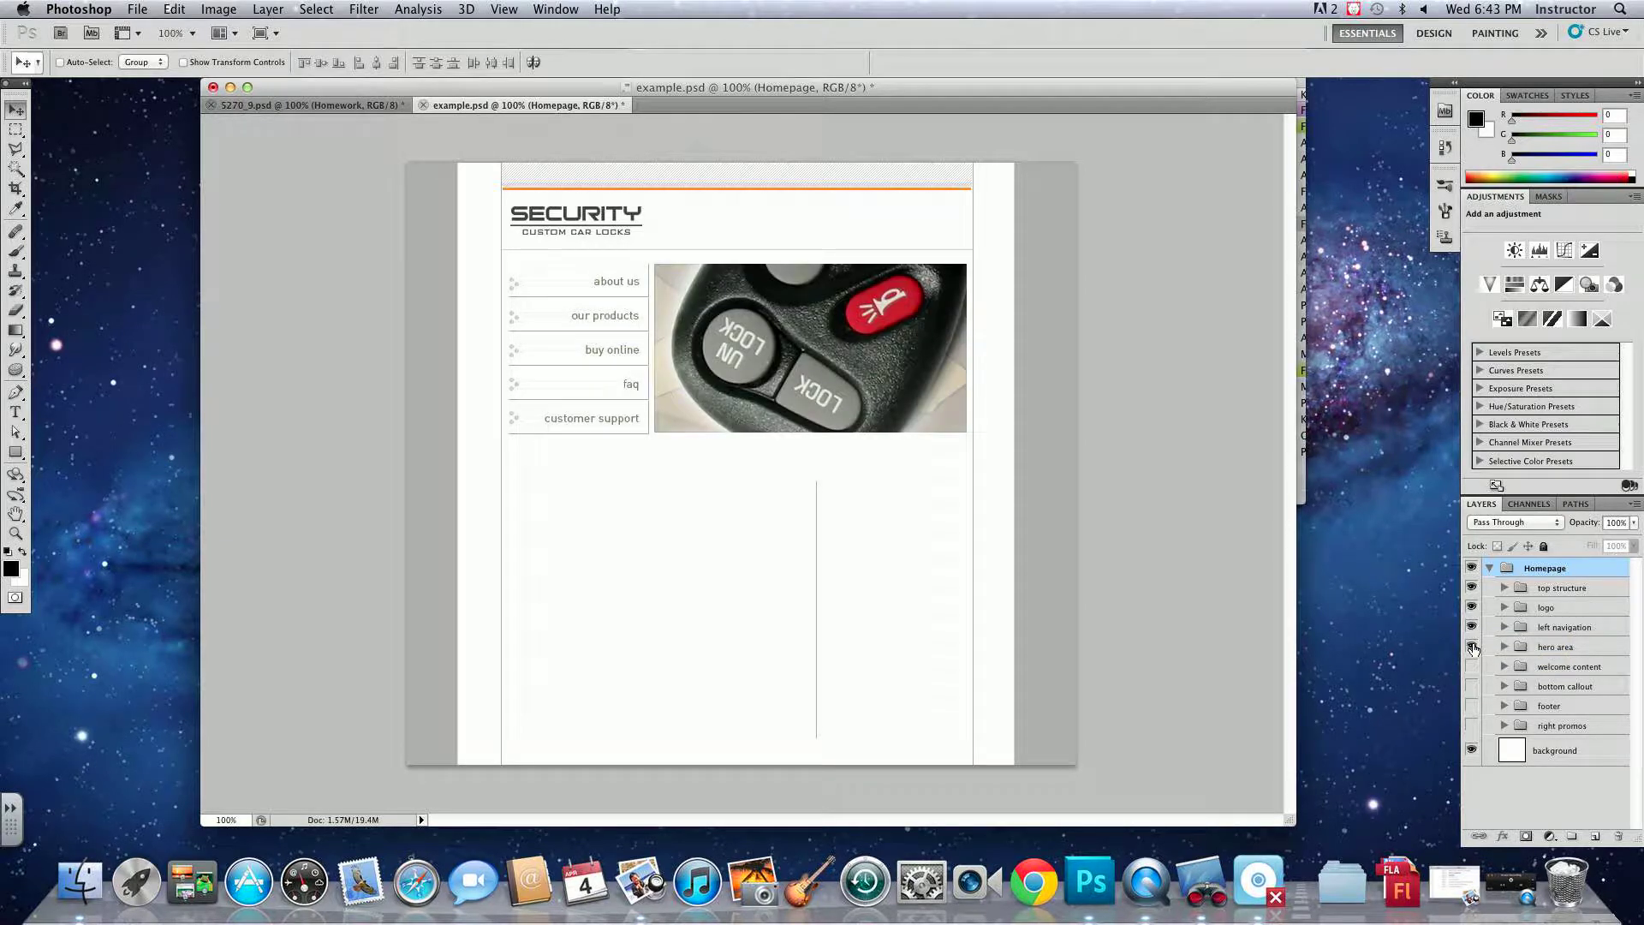
left_click(1472, 667)
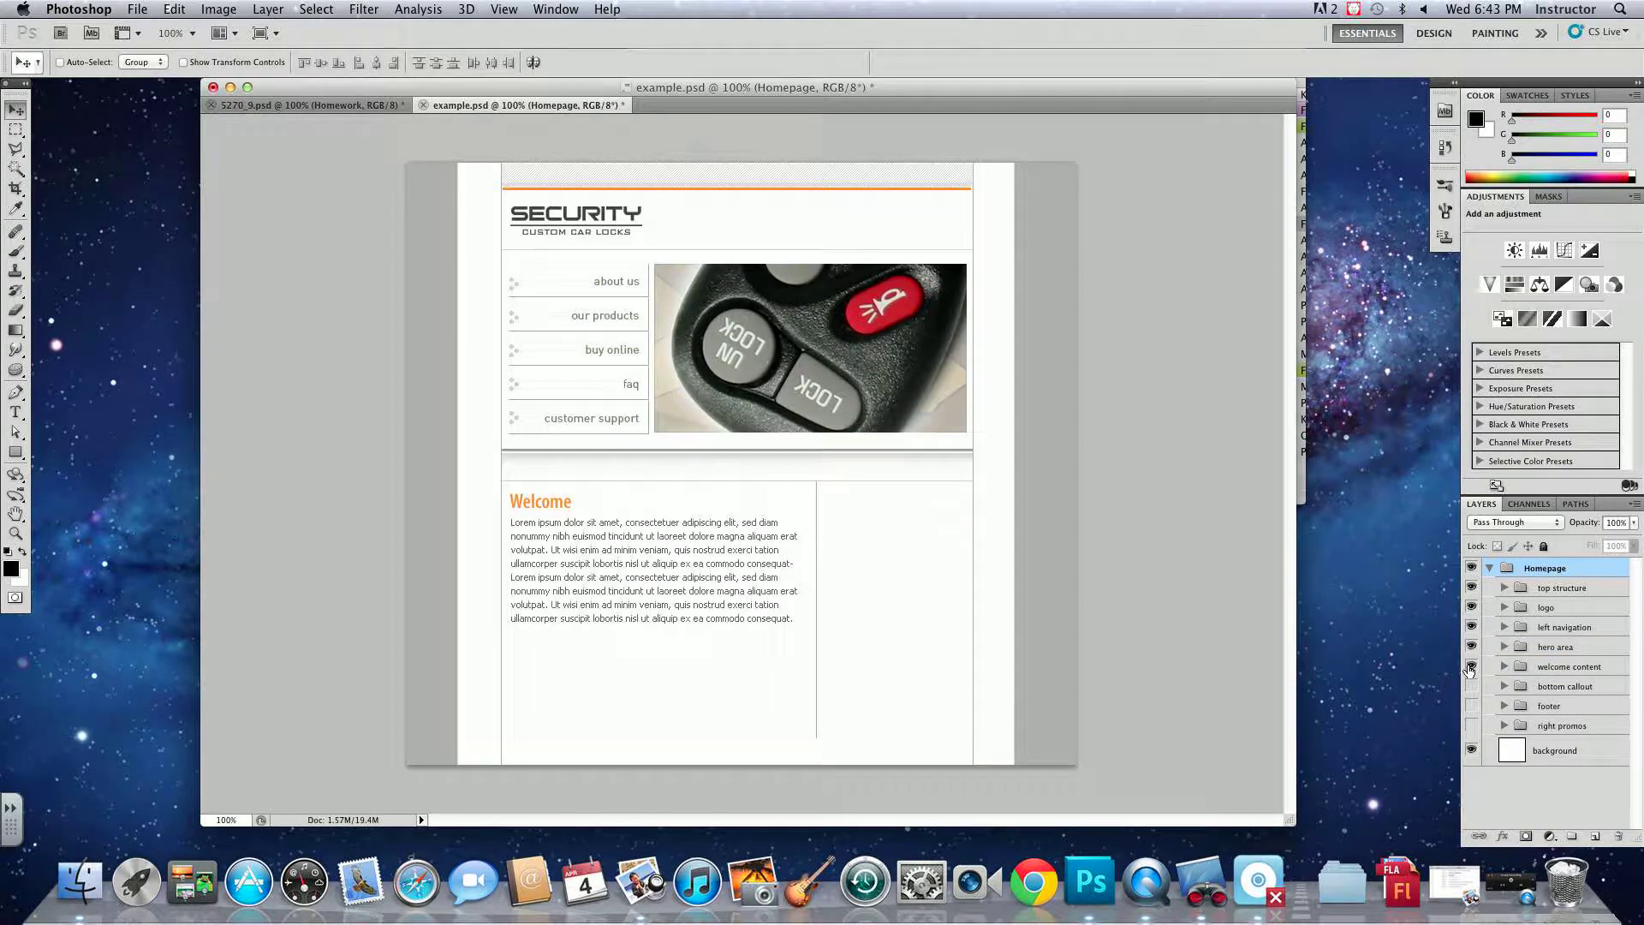
left_click(1471, 667)
left_click(1472, 667)
left_click(1471, 686)
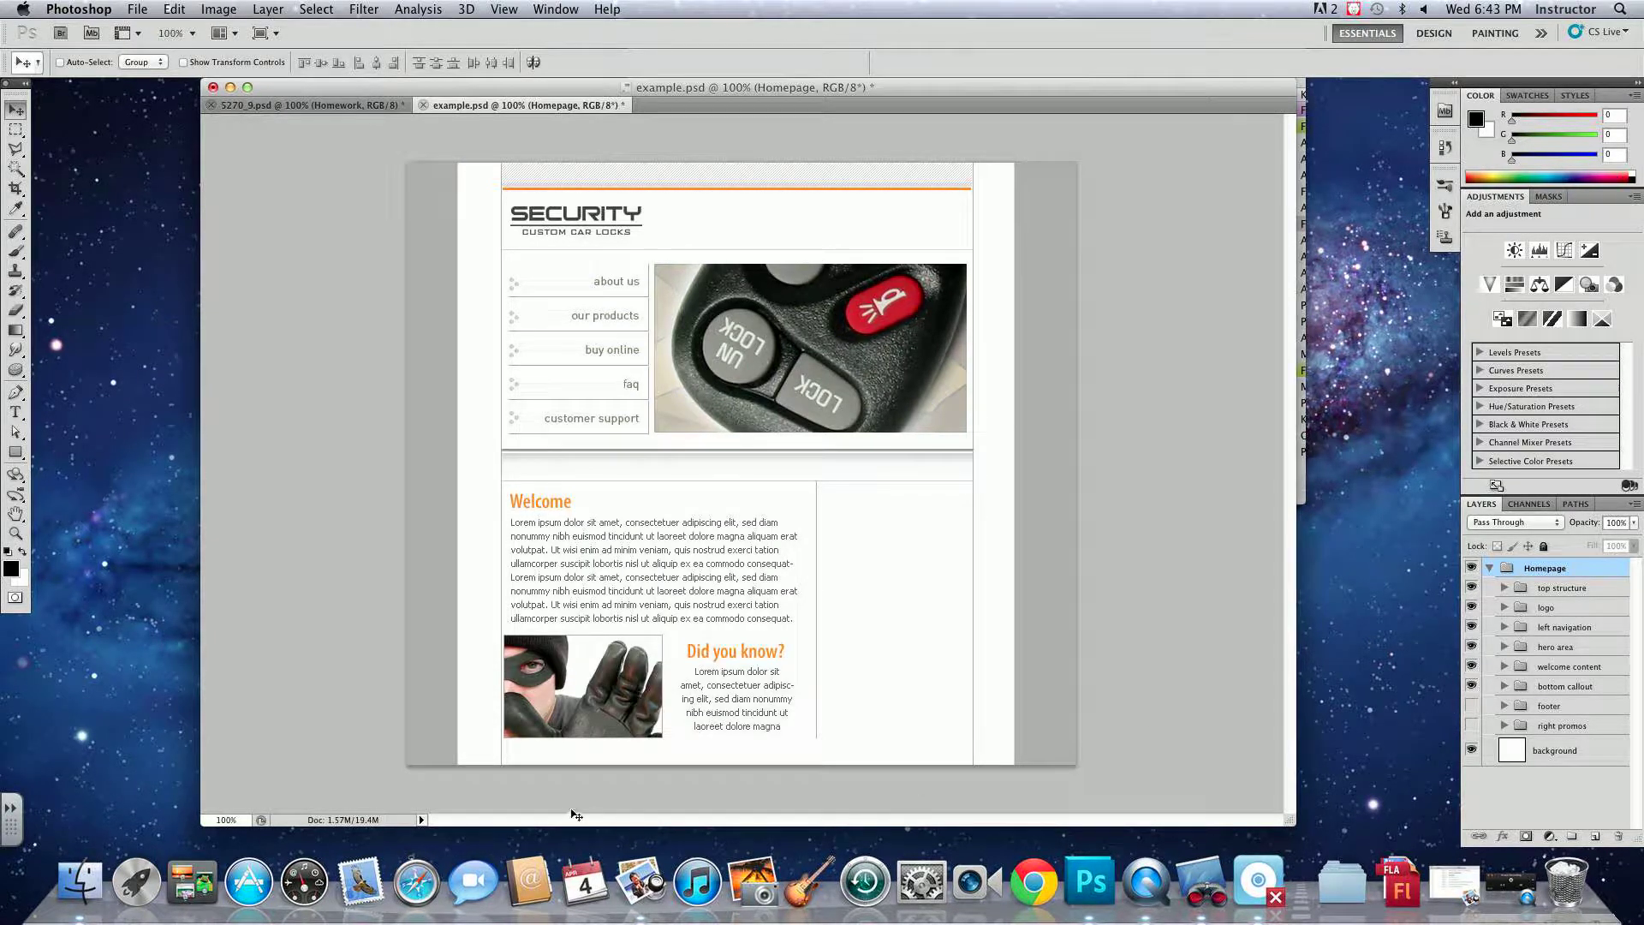
left_click(1471, 706)
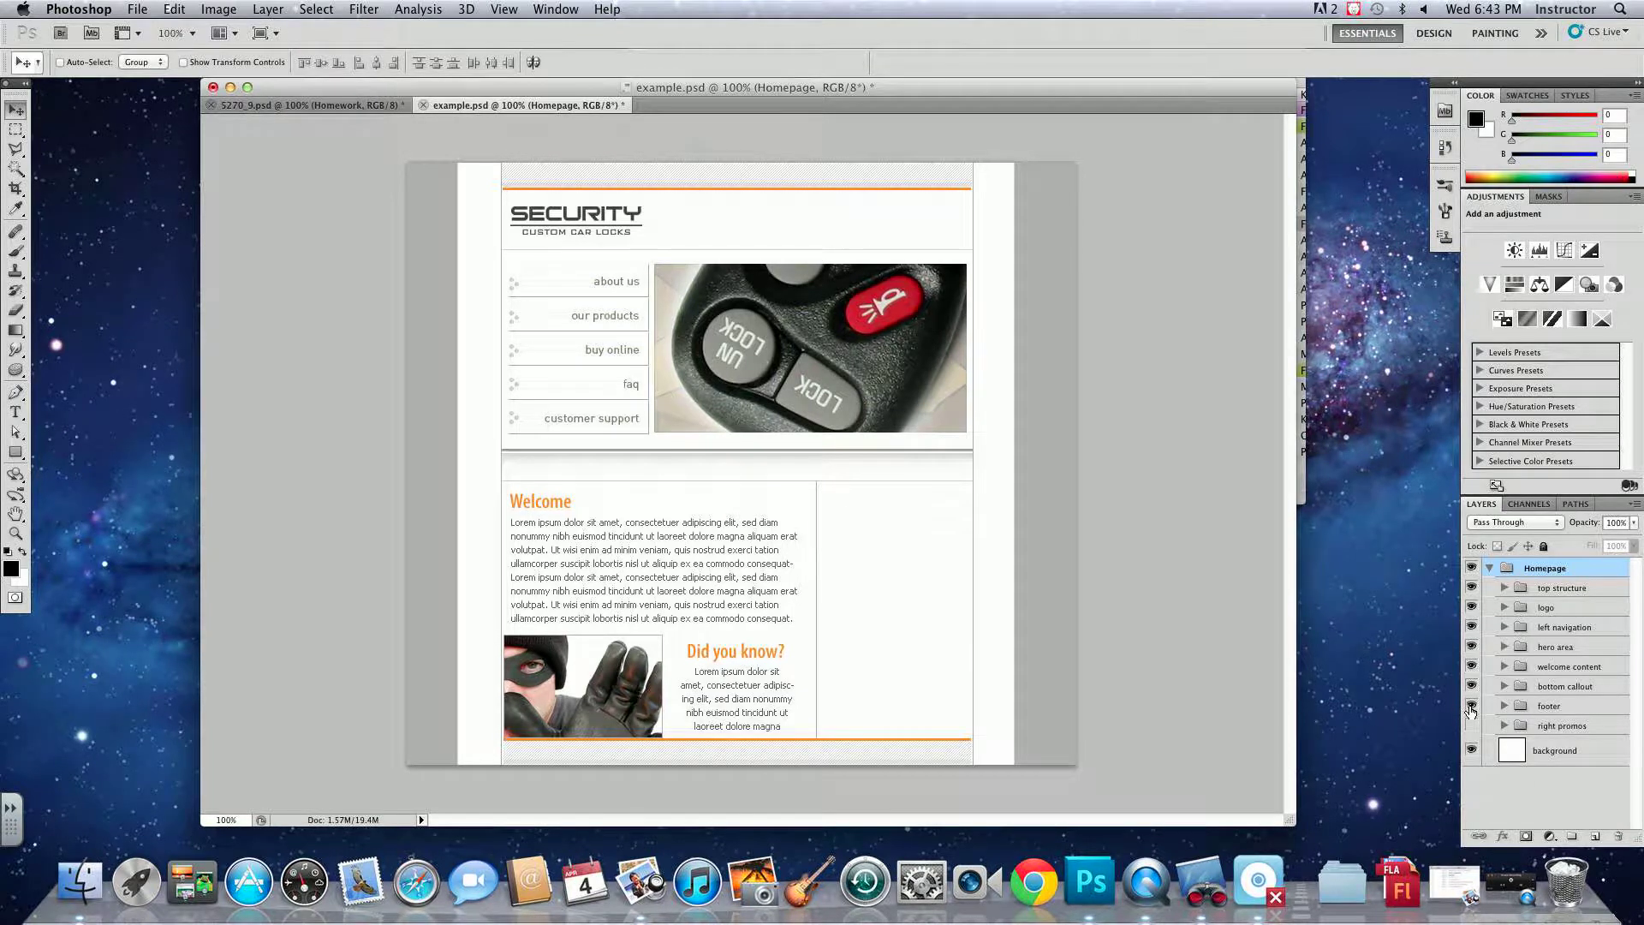
left_click(1472, 725)
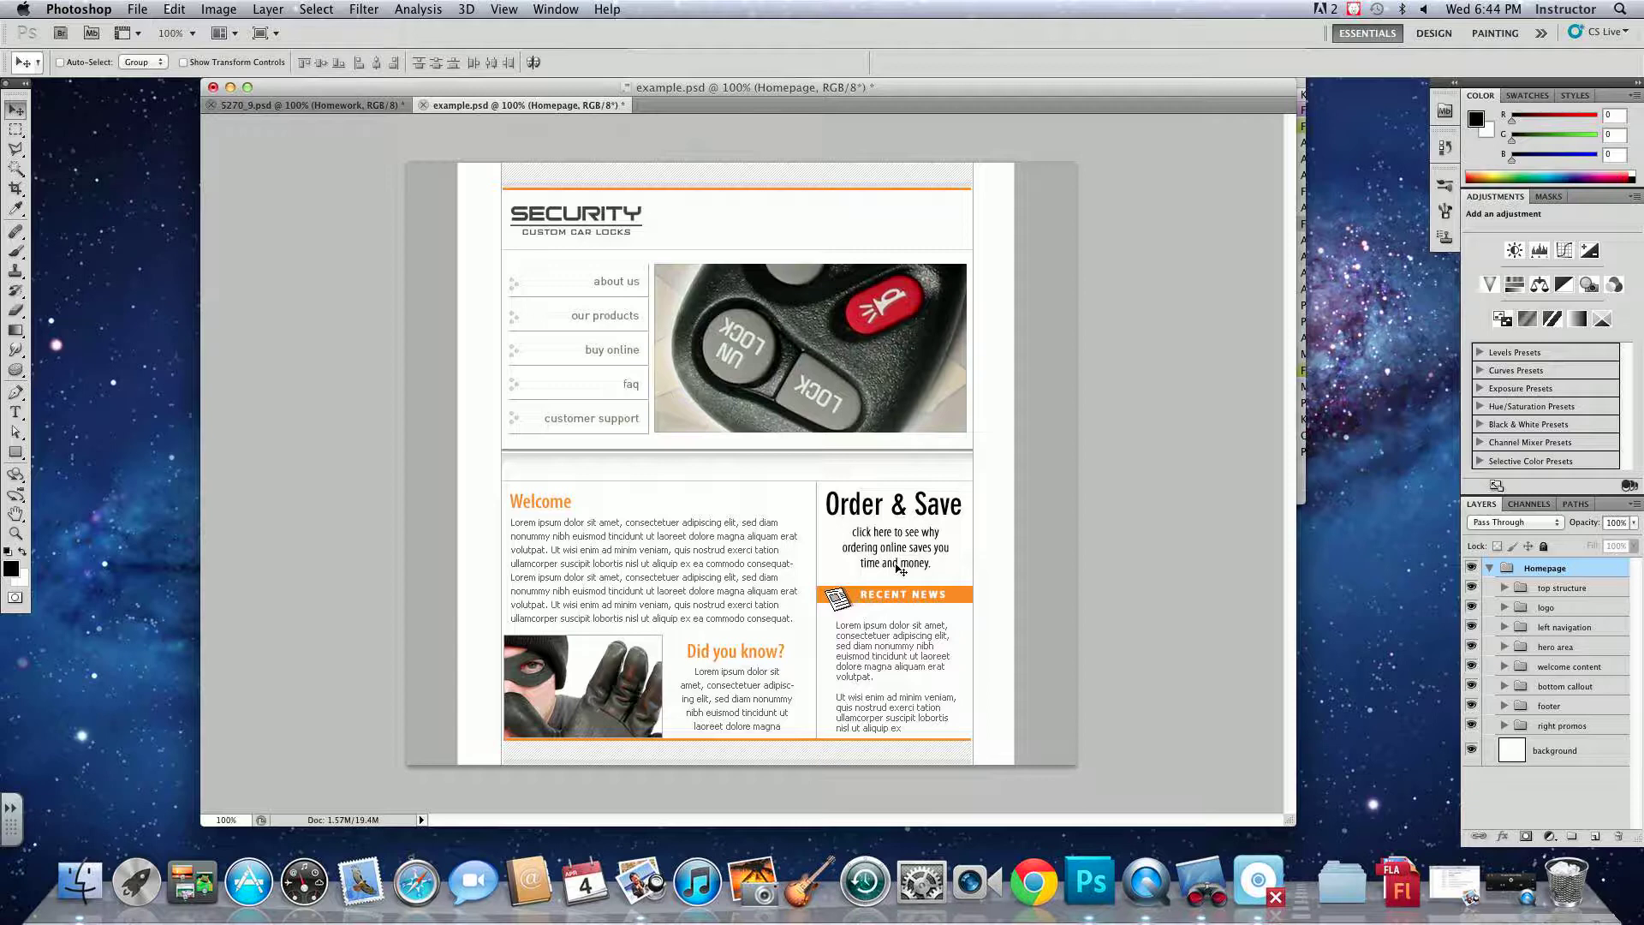
- Duplicate the collapsed Homepage group and rename the copy Secondary
left_click(1491, 569)
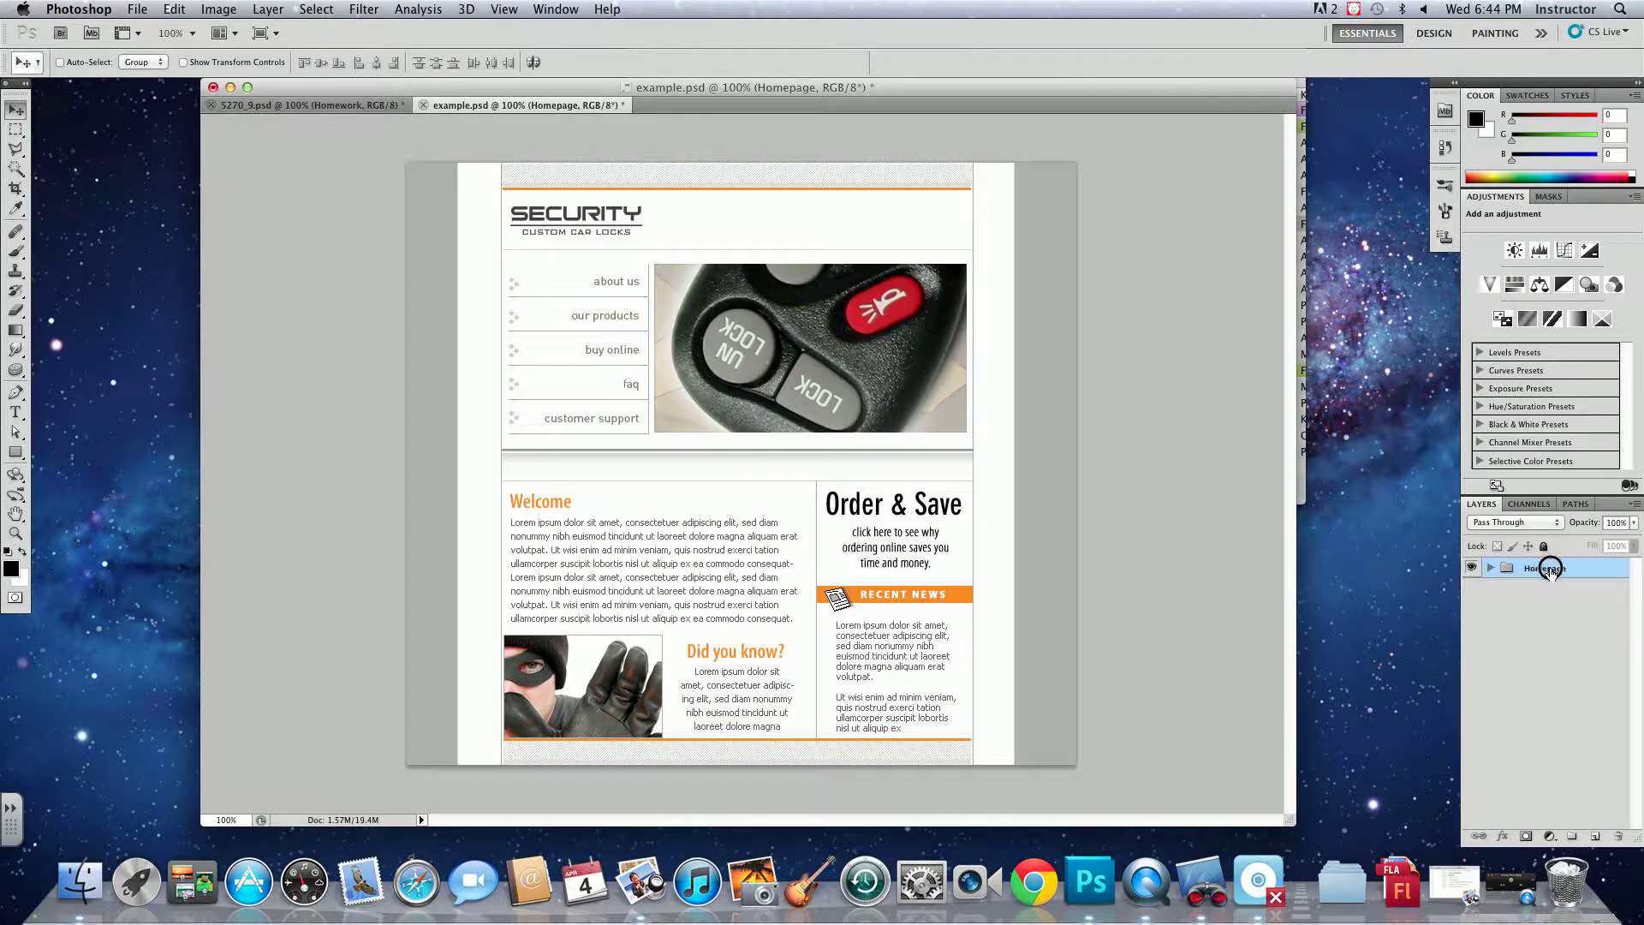
left_click_drag(1550, 570, 1595, 837)
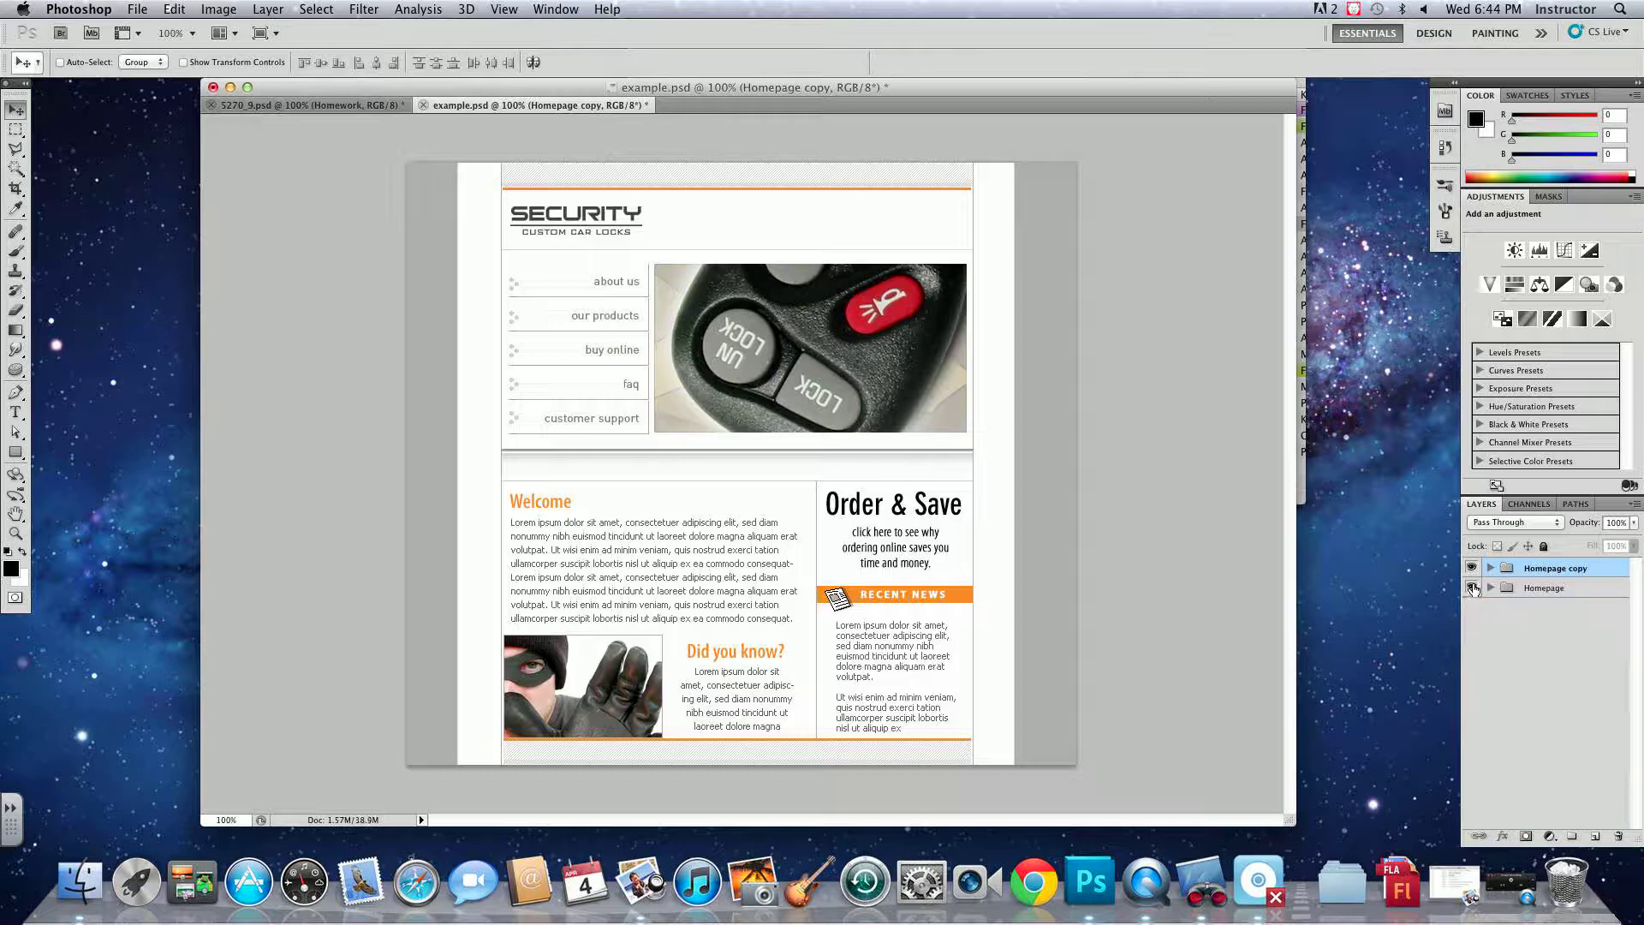
double_click(1548, 569)
type("seo")
type("Sedo")
type("ndary")
key("Return")
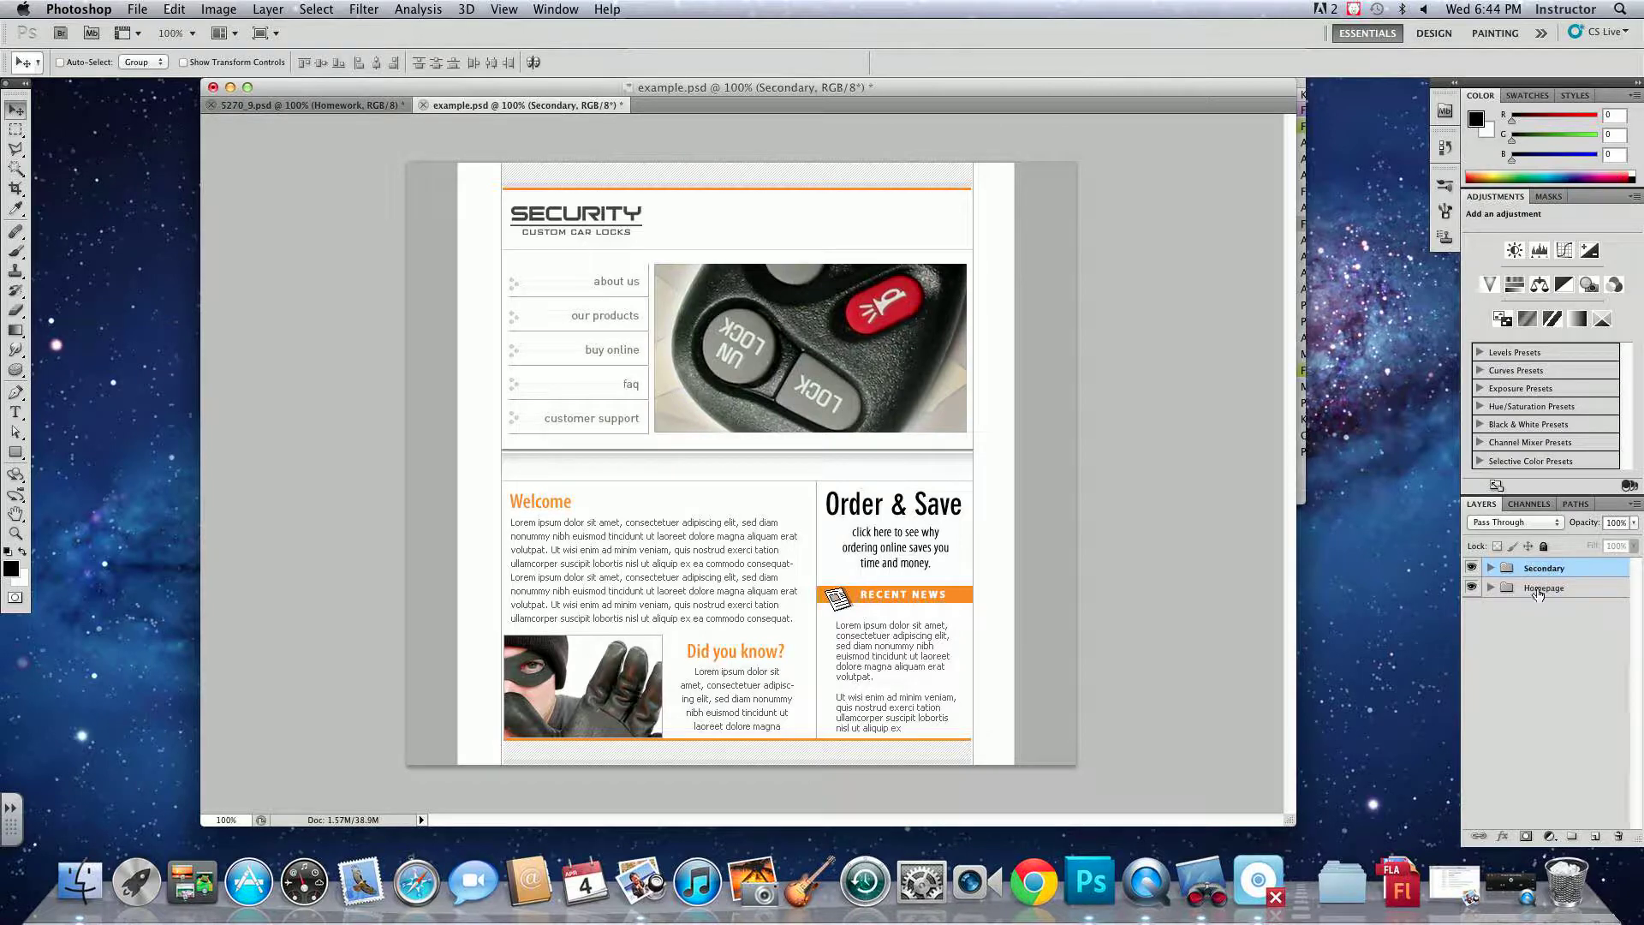
- Check the contents of the Secondary group, then delete it and leave only the Homepage group visible
left_click(1491, 567)
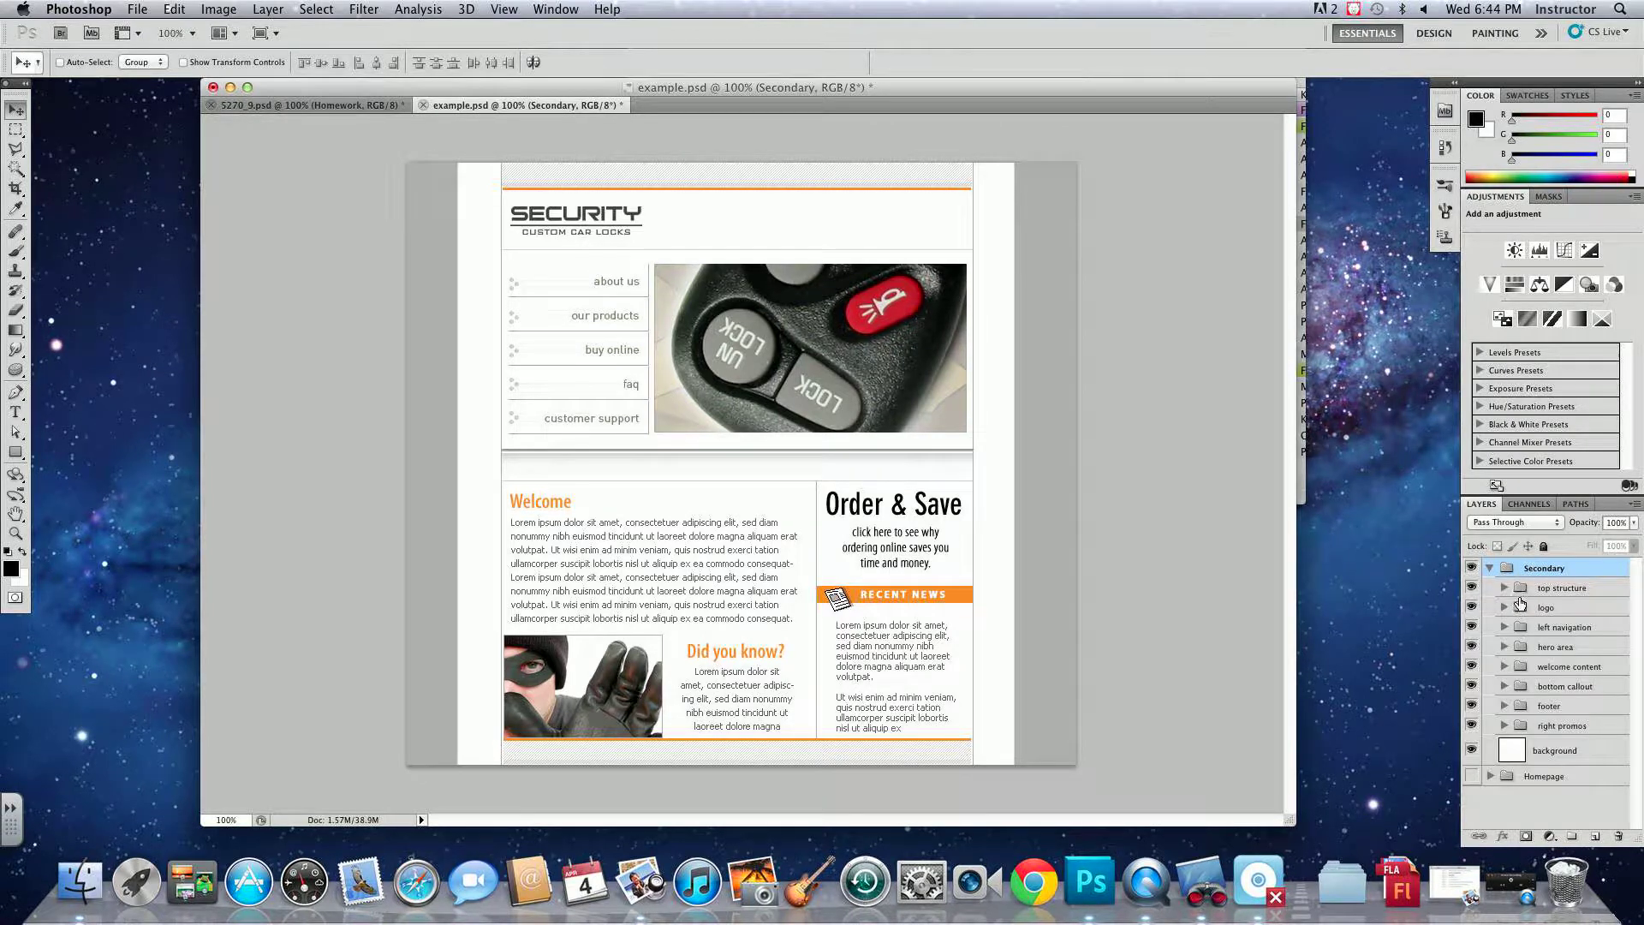
left_click(1490, 568)
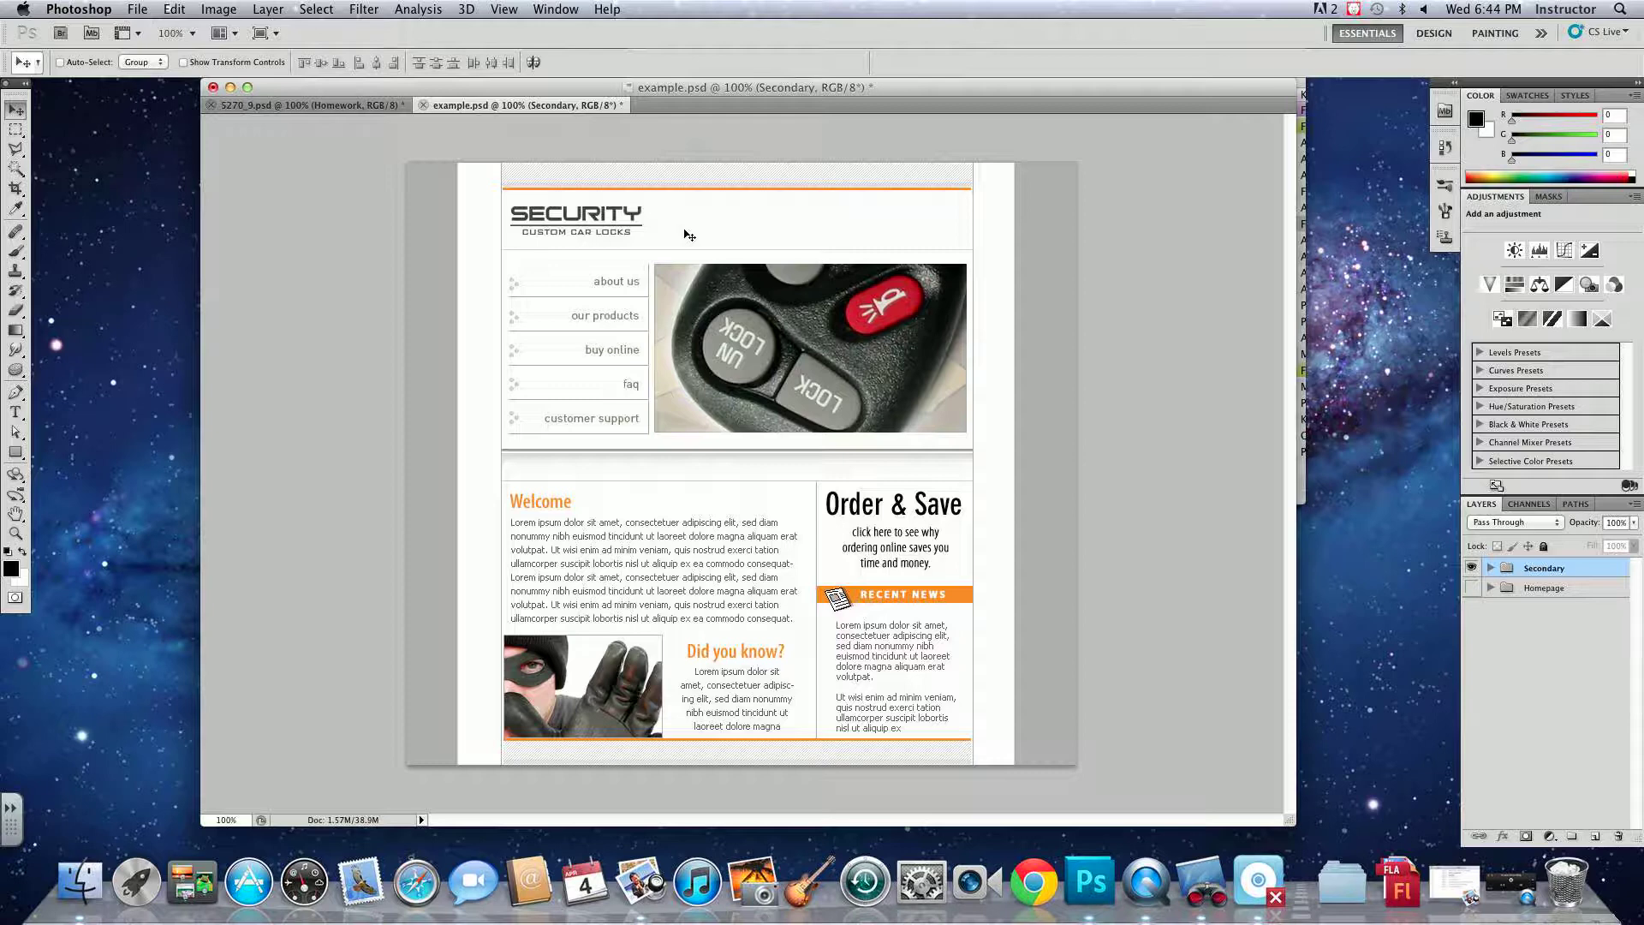
left_click_drag(1568, 568, 1616, 834)
left_click(1471, 568)
left_click(1541, 570)
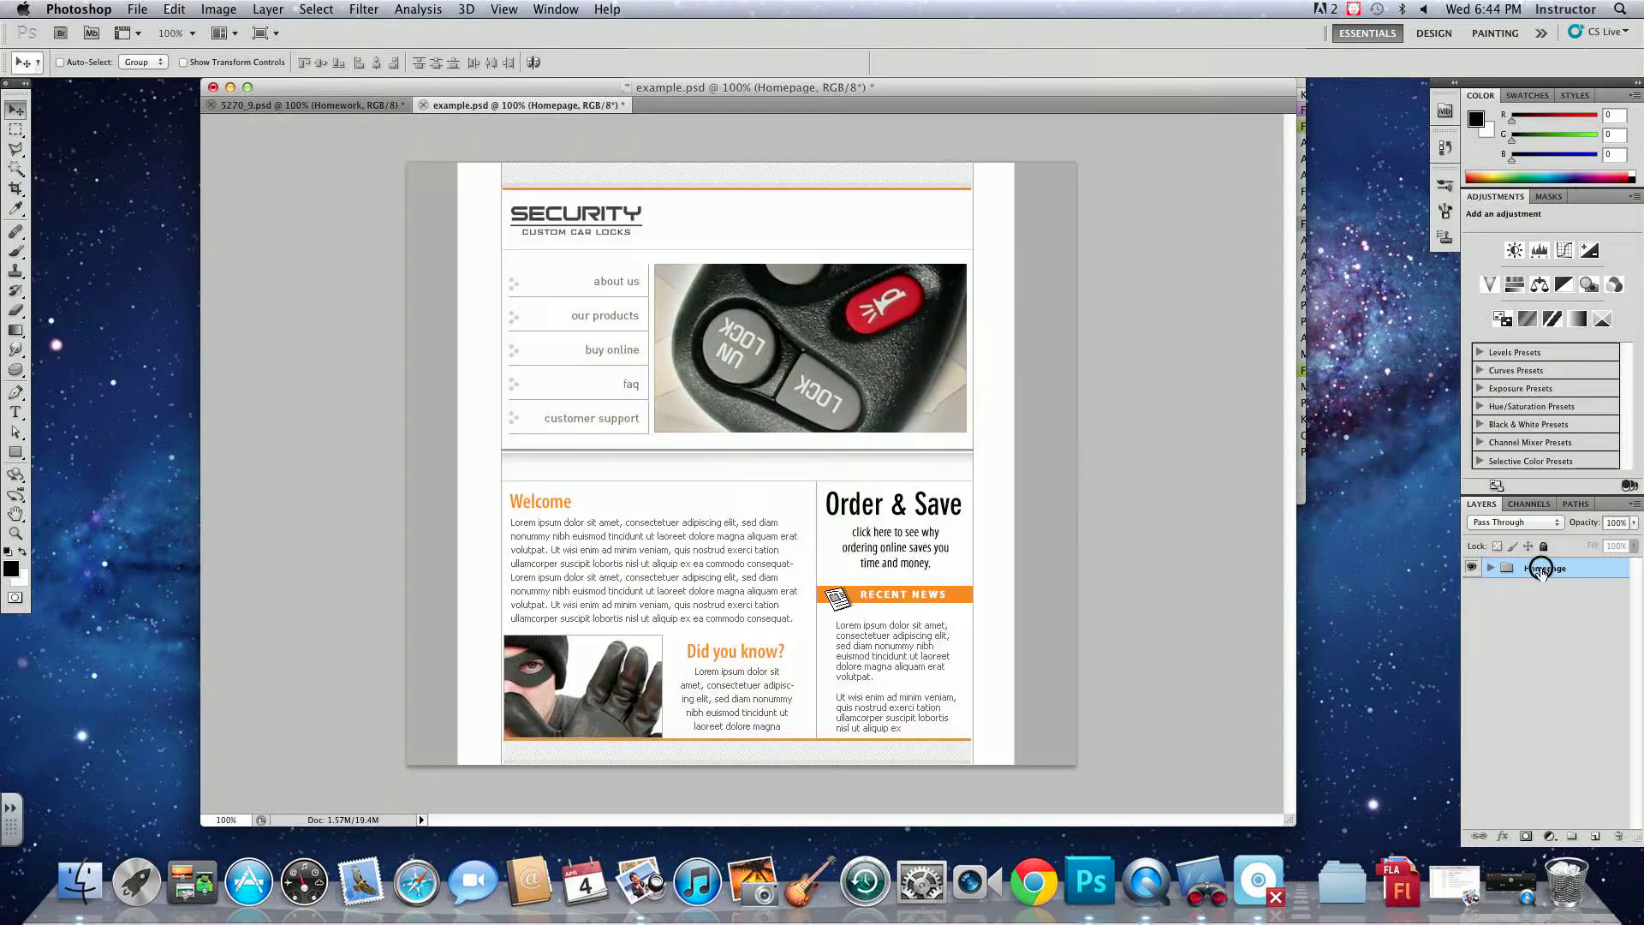
- Rename the Homepage group to Site and expand it
double_click(1542, 569)
type("Site")
key("Return")
left_click(1491, 568)
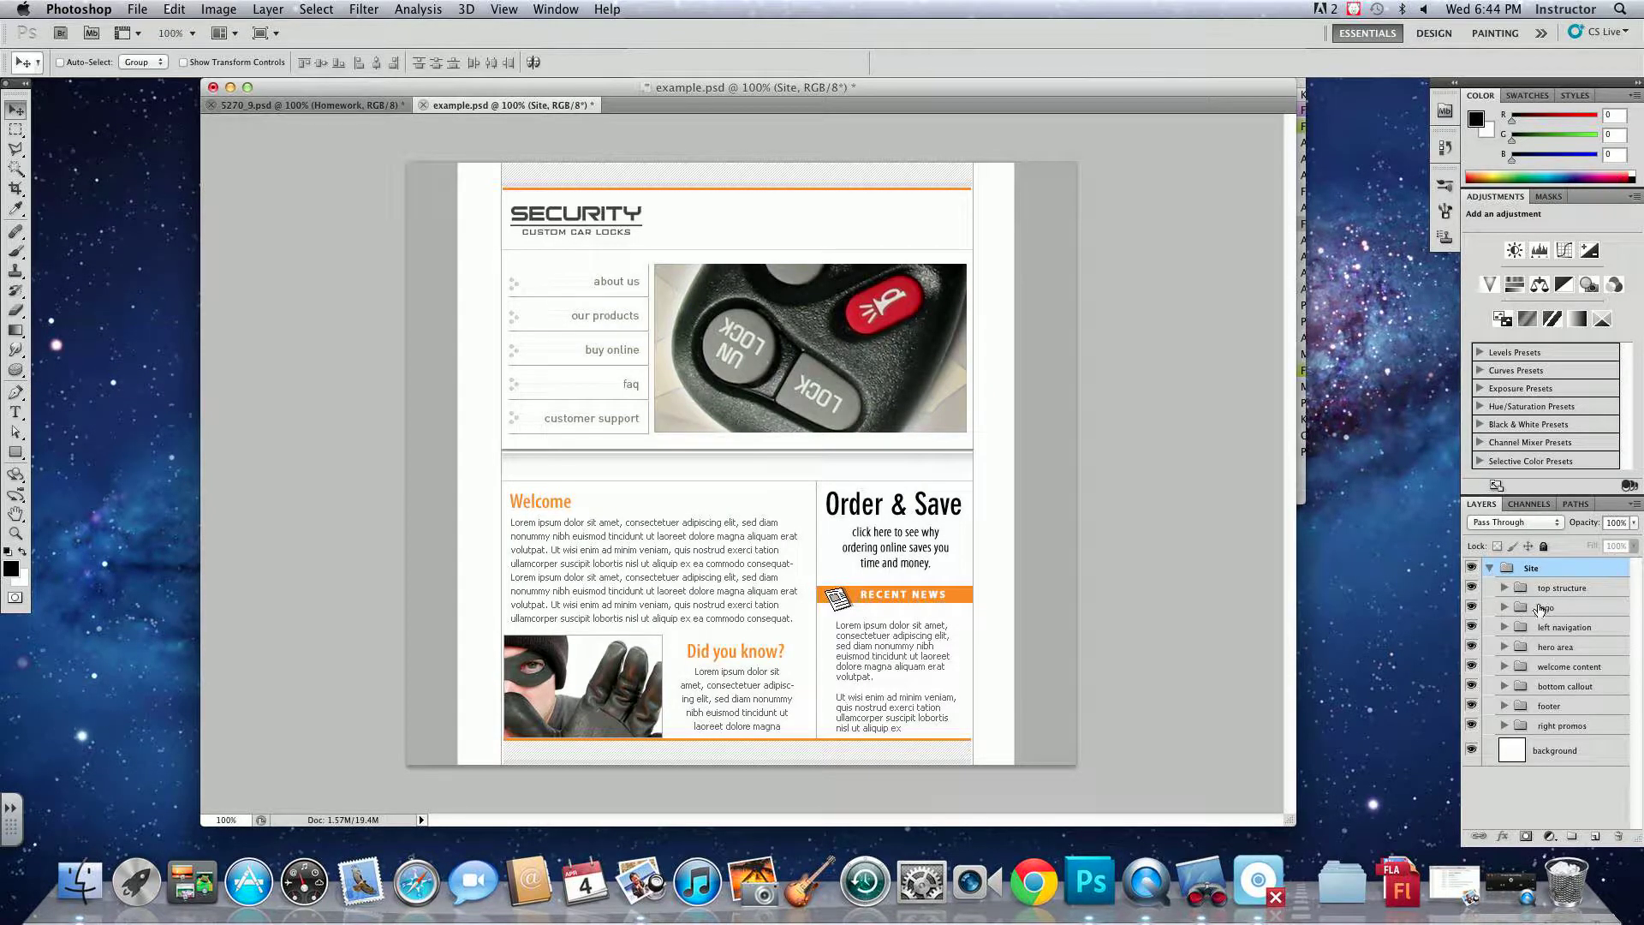
- Toggle the visibility of the top structure, logo, left navigation and hero area groups off and back on to examine the shared elements
left_click(1471, 588)
left_click(1472, 607)
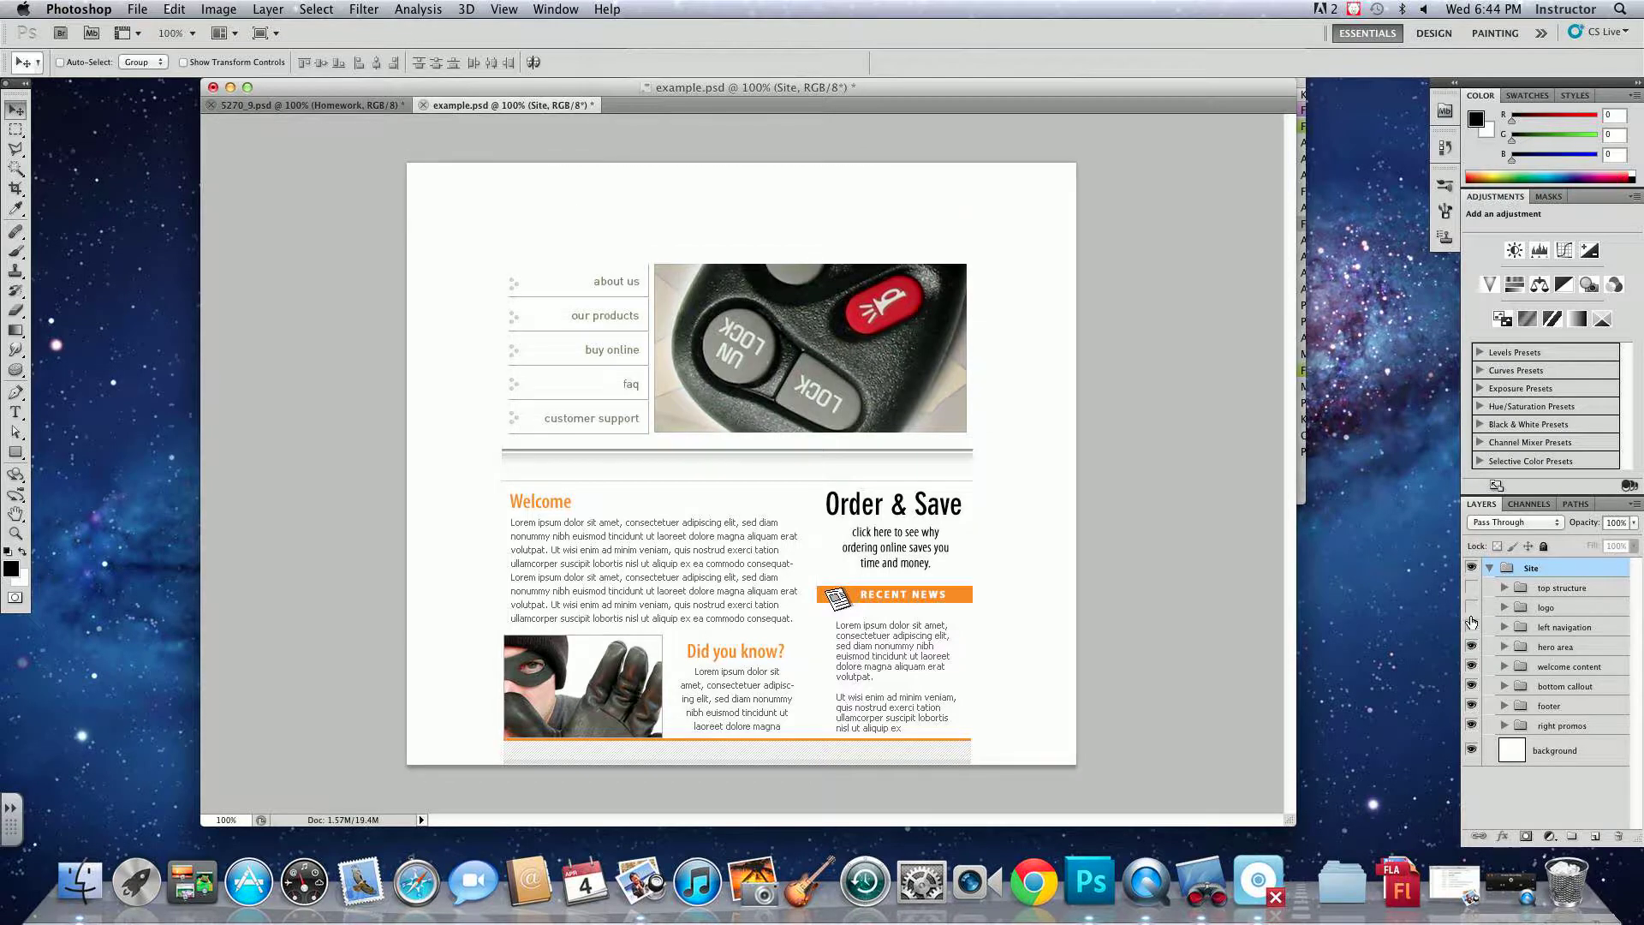
left_click(1472, 627)
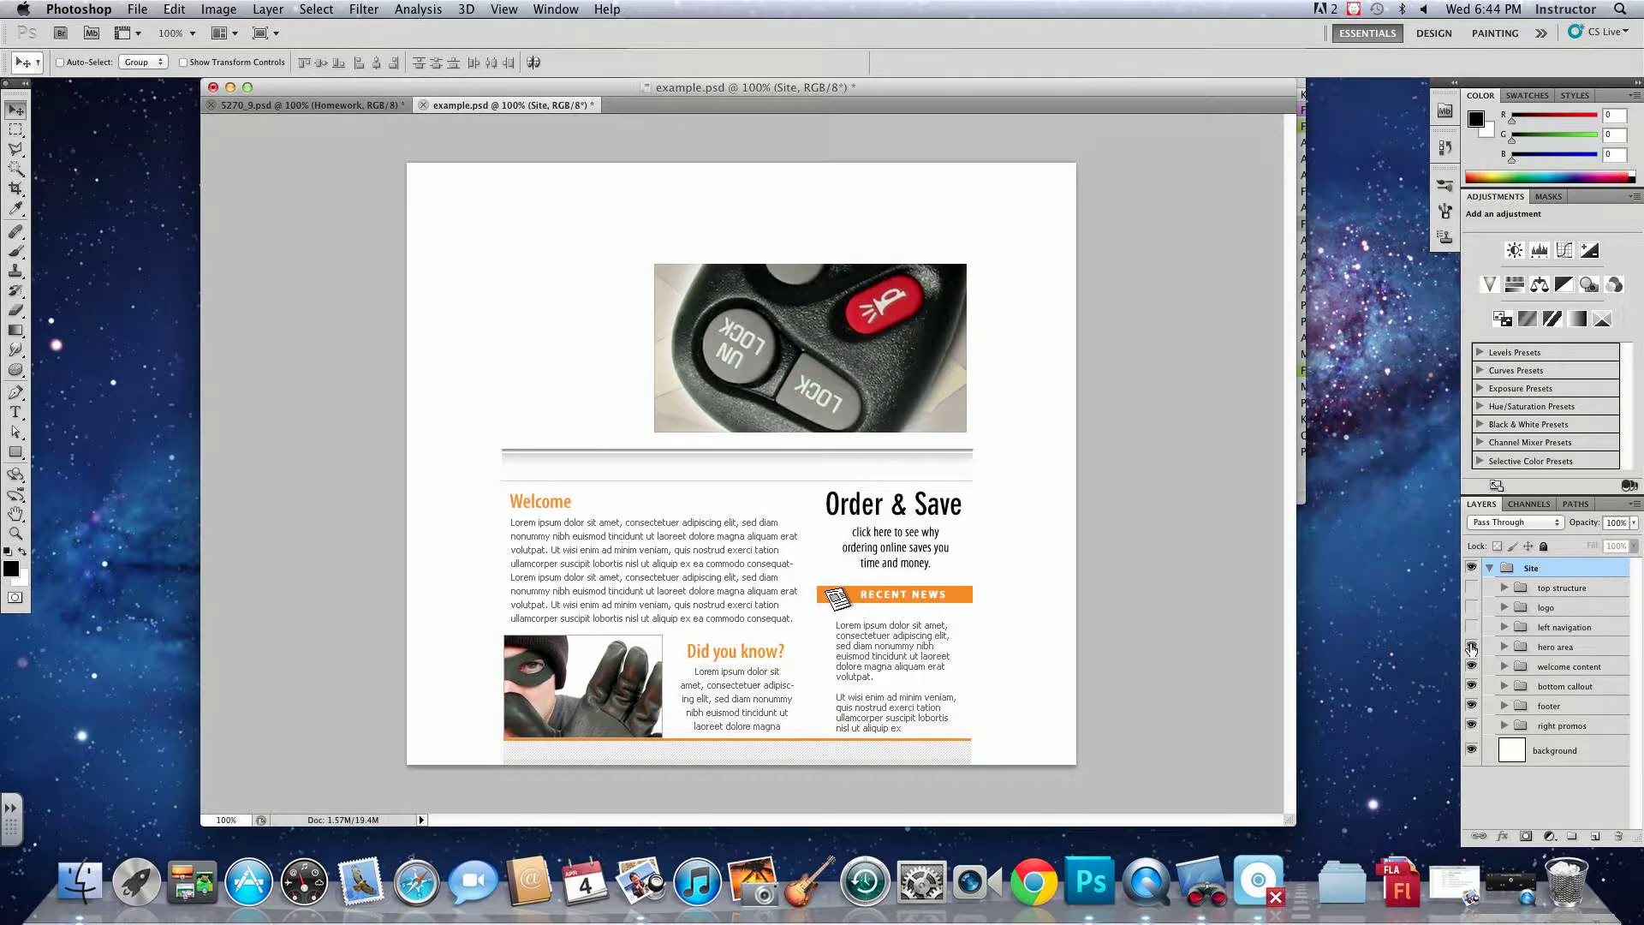
left_click(1471, 648)
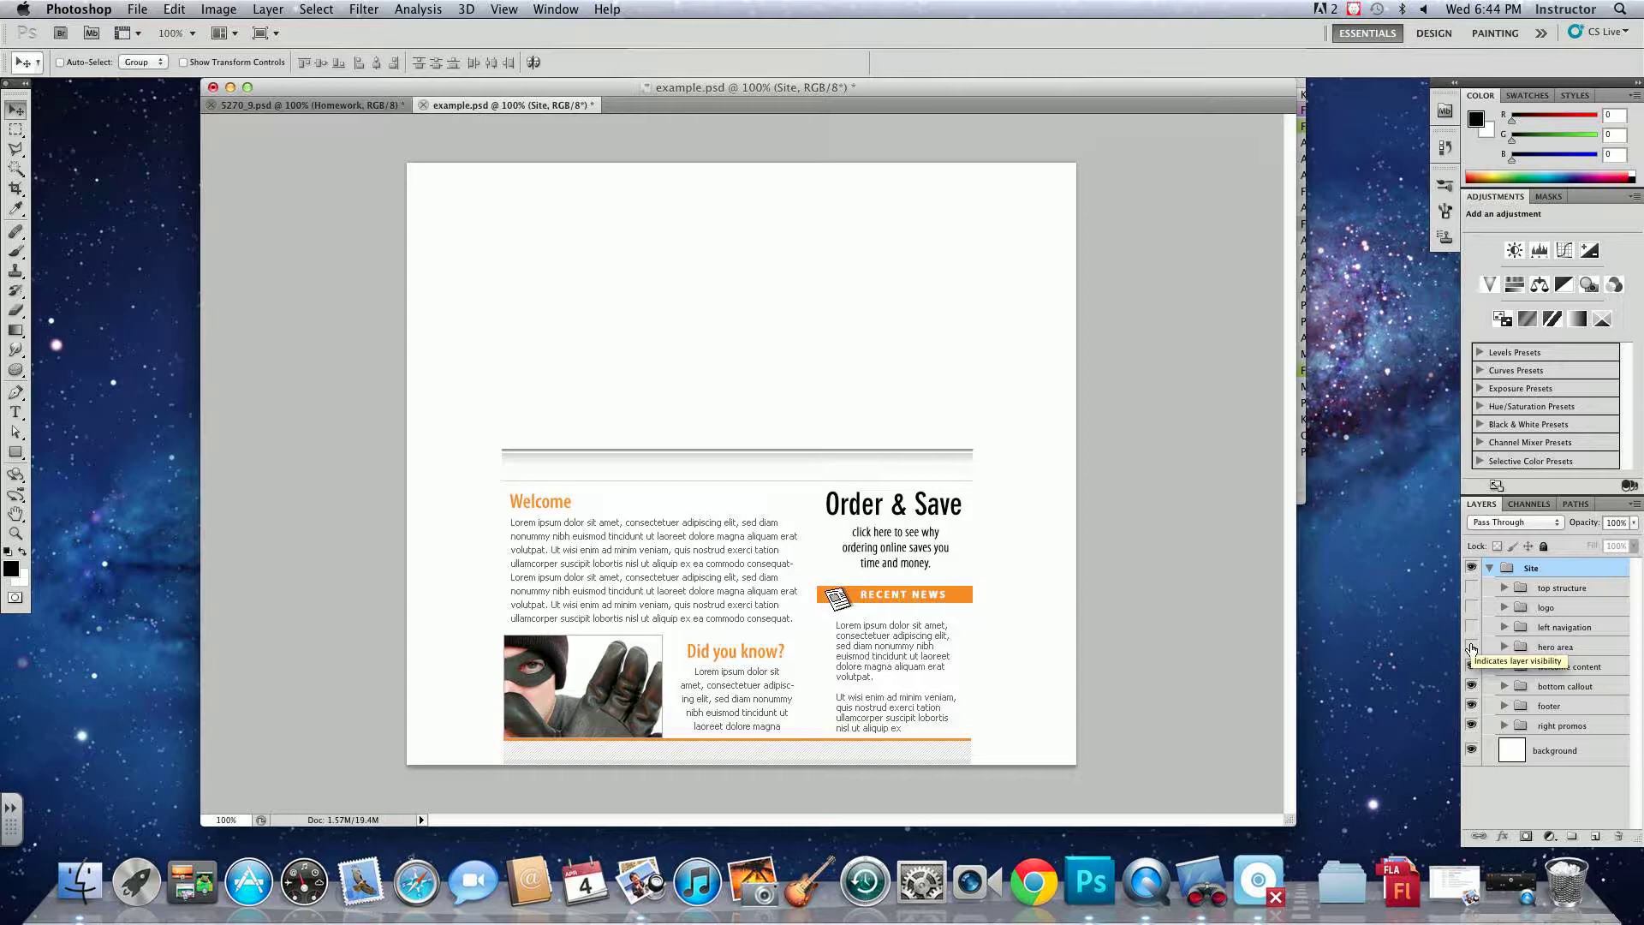
left_click_drag(1472, 647, 1472, 587)
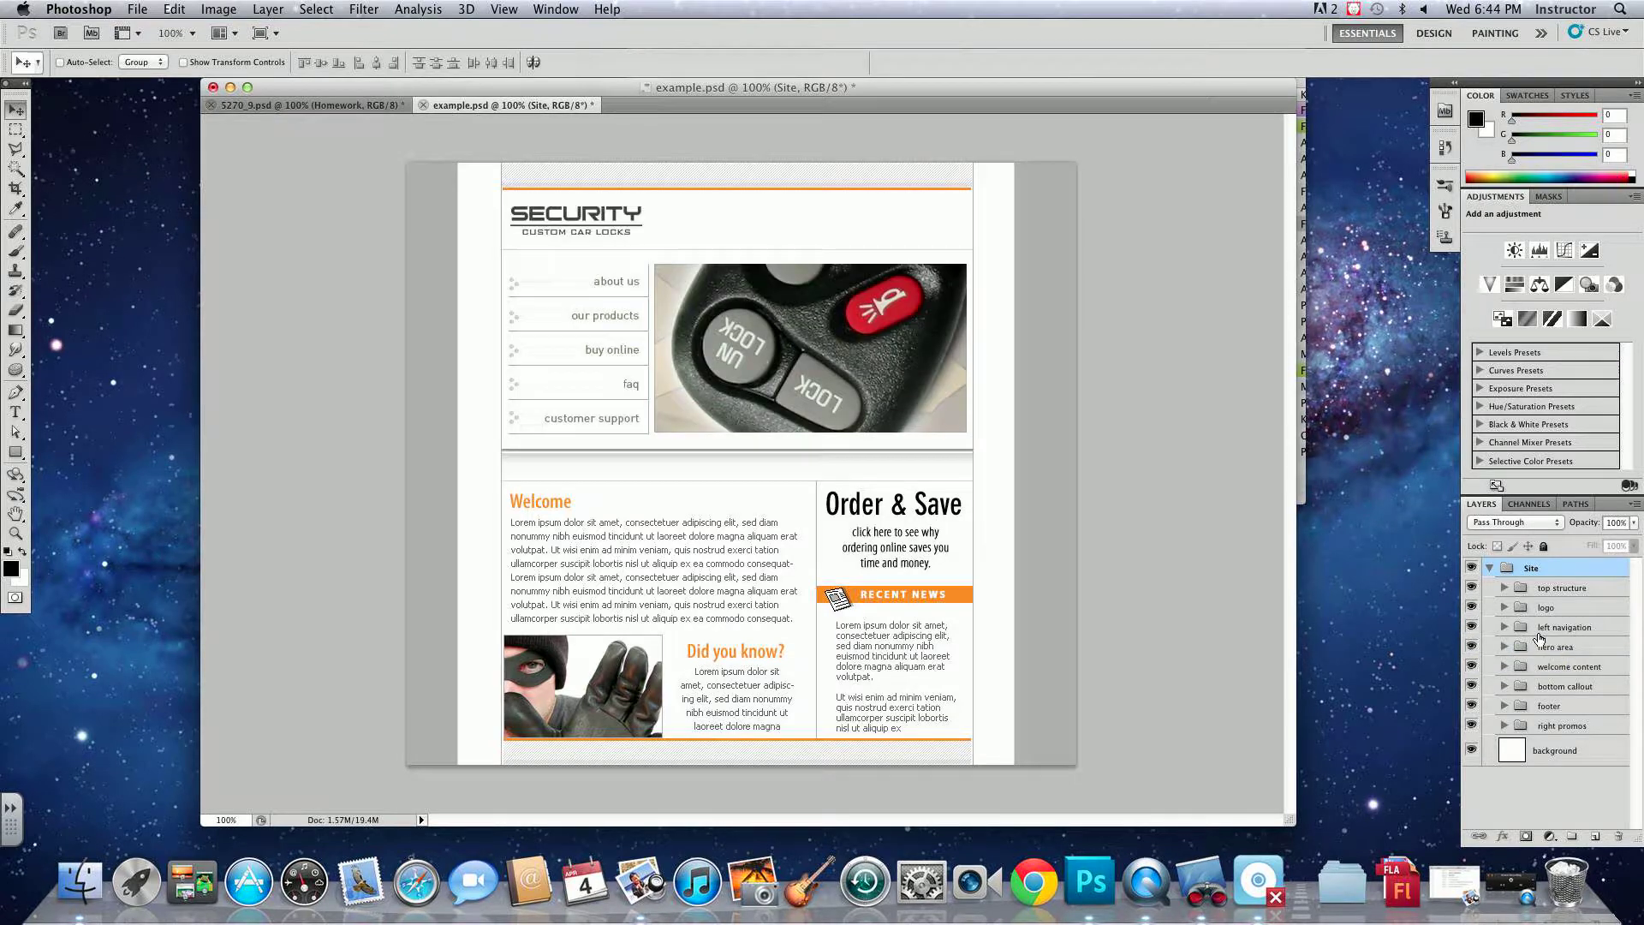
- Toggle the welcome content, bottom callout, footer and right promos groups off and on to identify what each contains
left_click(1579, 667)
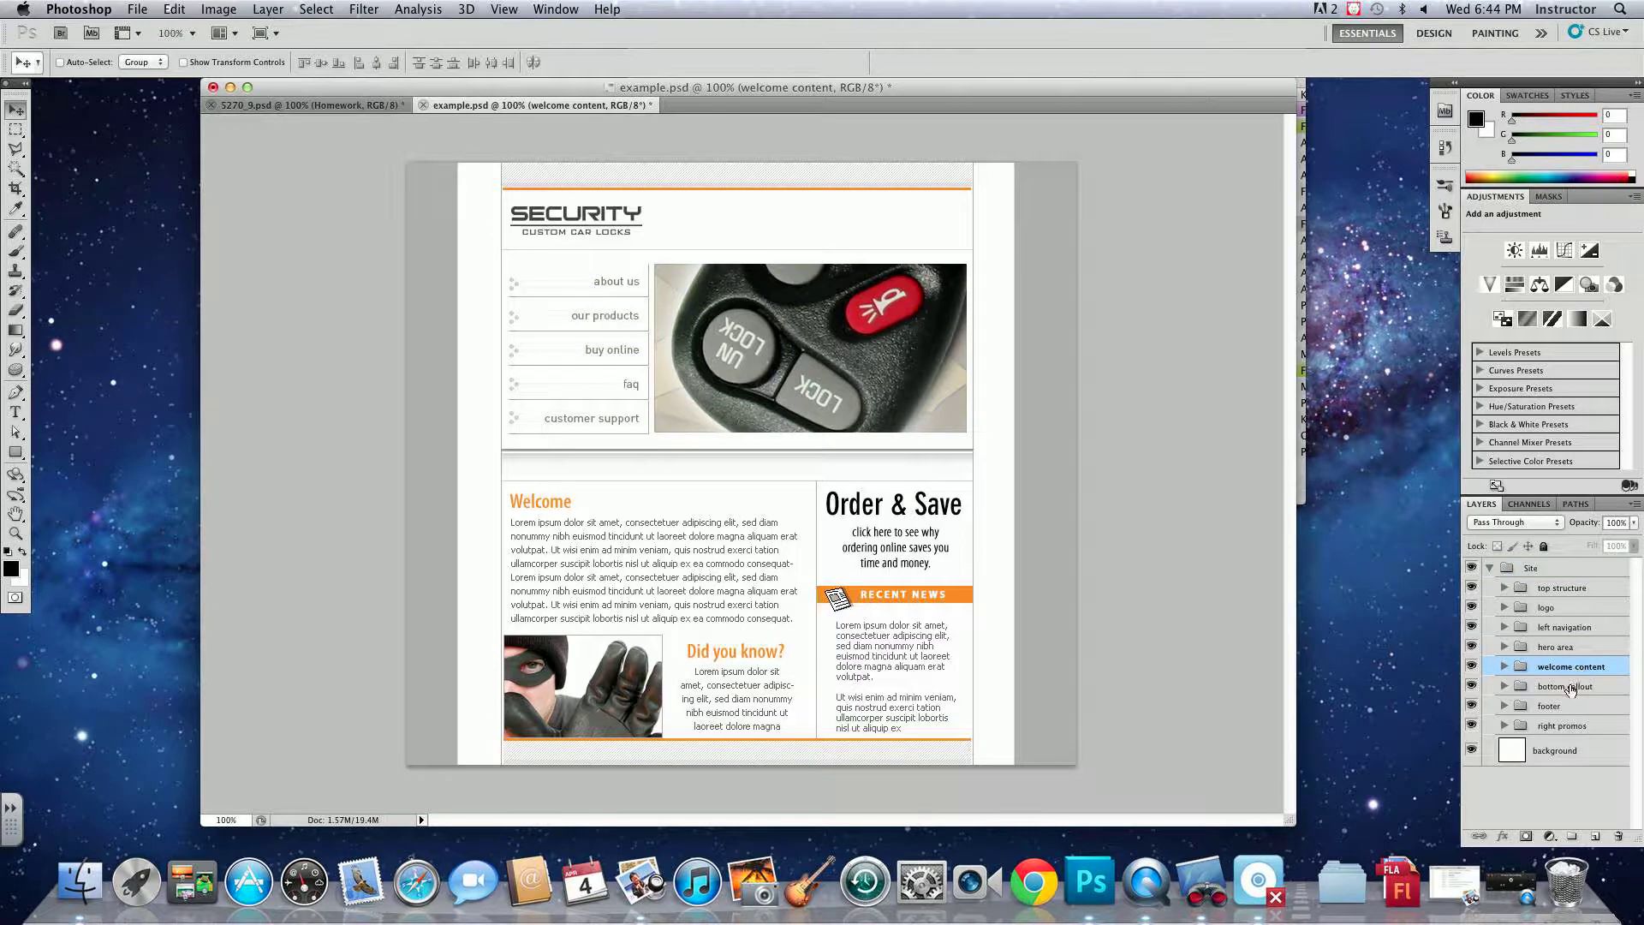
left_click(1472, 666)
left_click(1471, 667)
left_click(1471, 686)
left_click(1472, 686)
left_click(1472, 706)
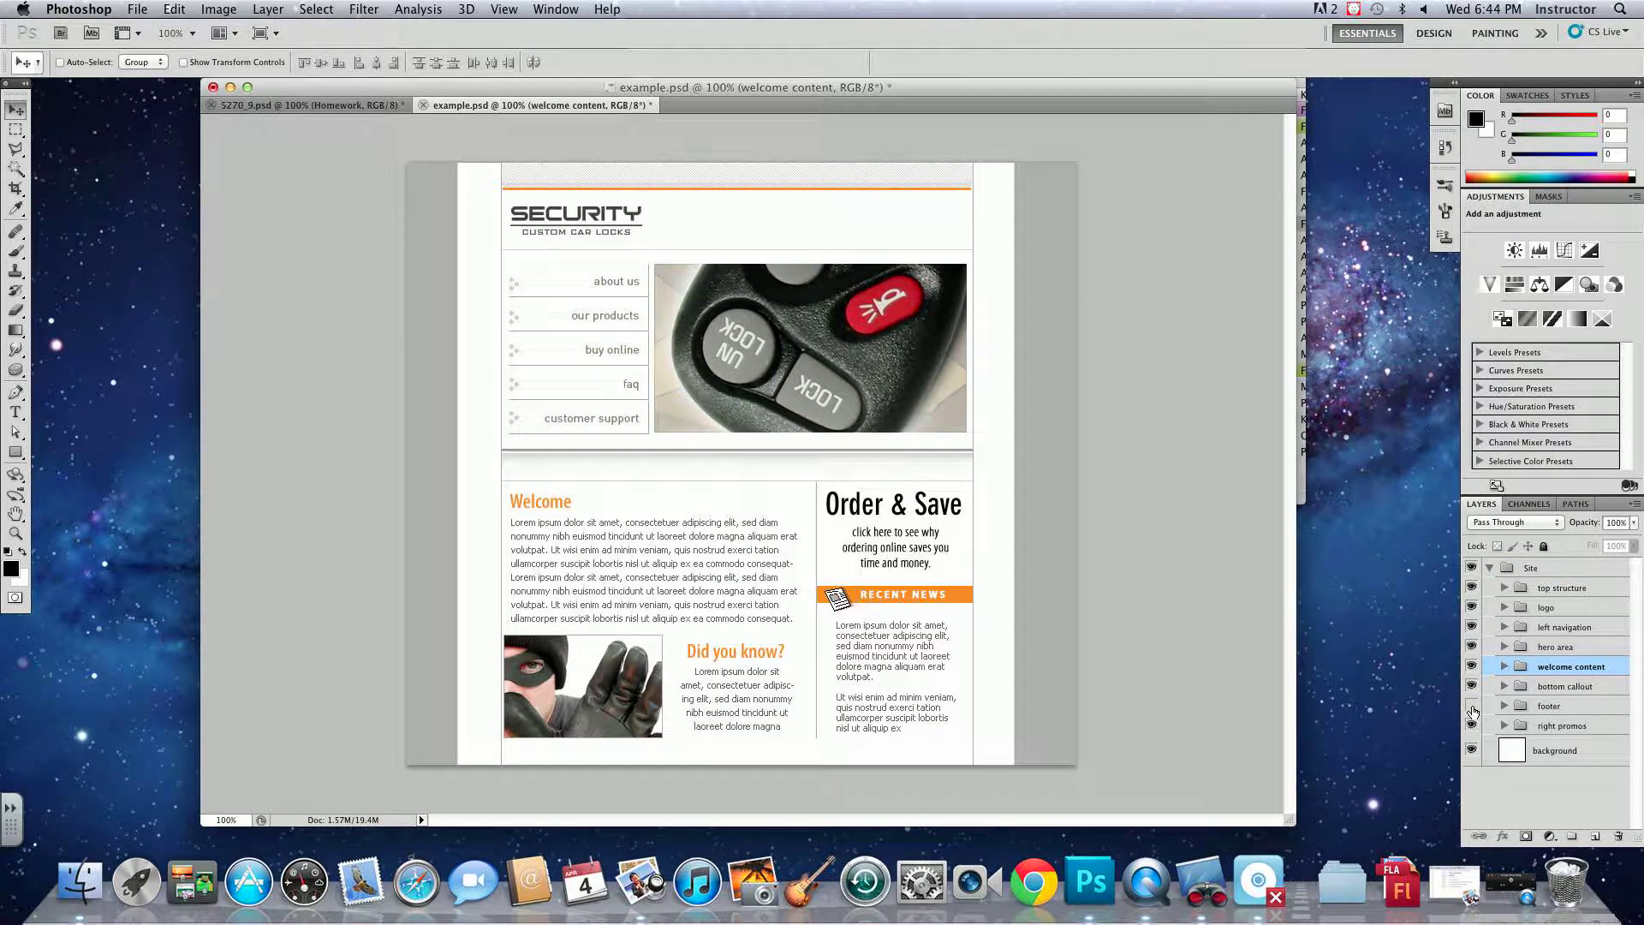
left_click(1471, 706)
left_click(1471, 726)
left_click(1471, 726)
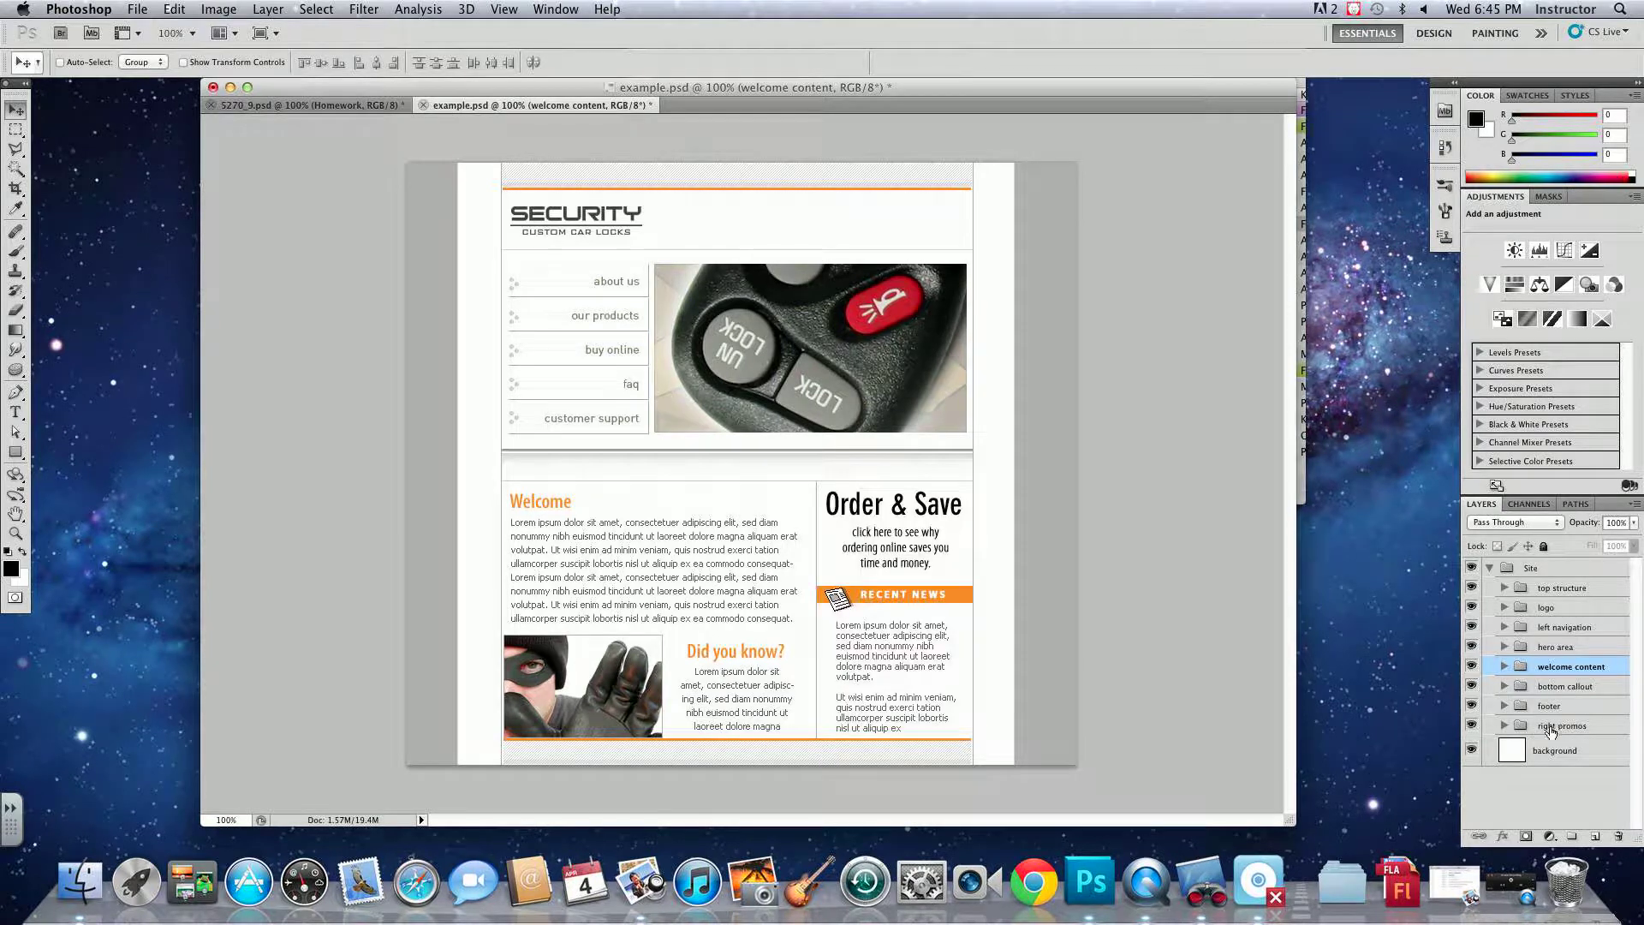
- Move right promos above footer and combine welcome content, bottom callout and right promos into a new group named Homepage
left_click_drag(1567, 707, 1580, 717)
left_click(1584, 707)
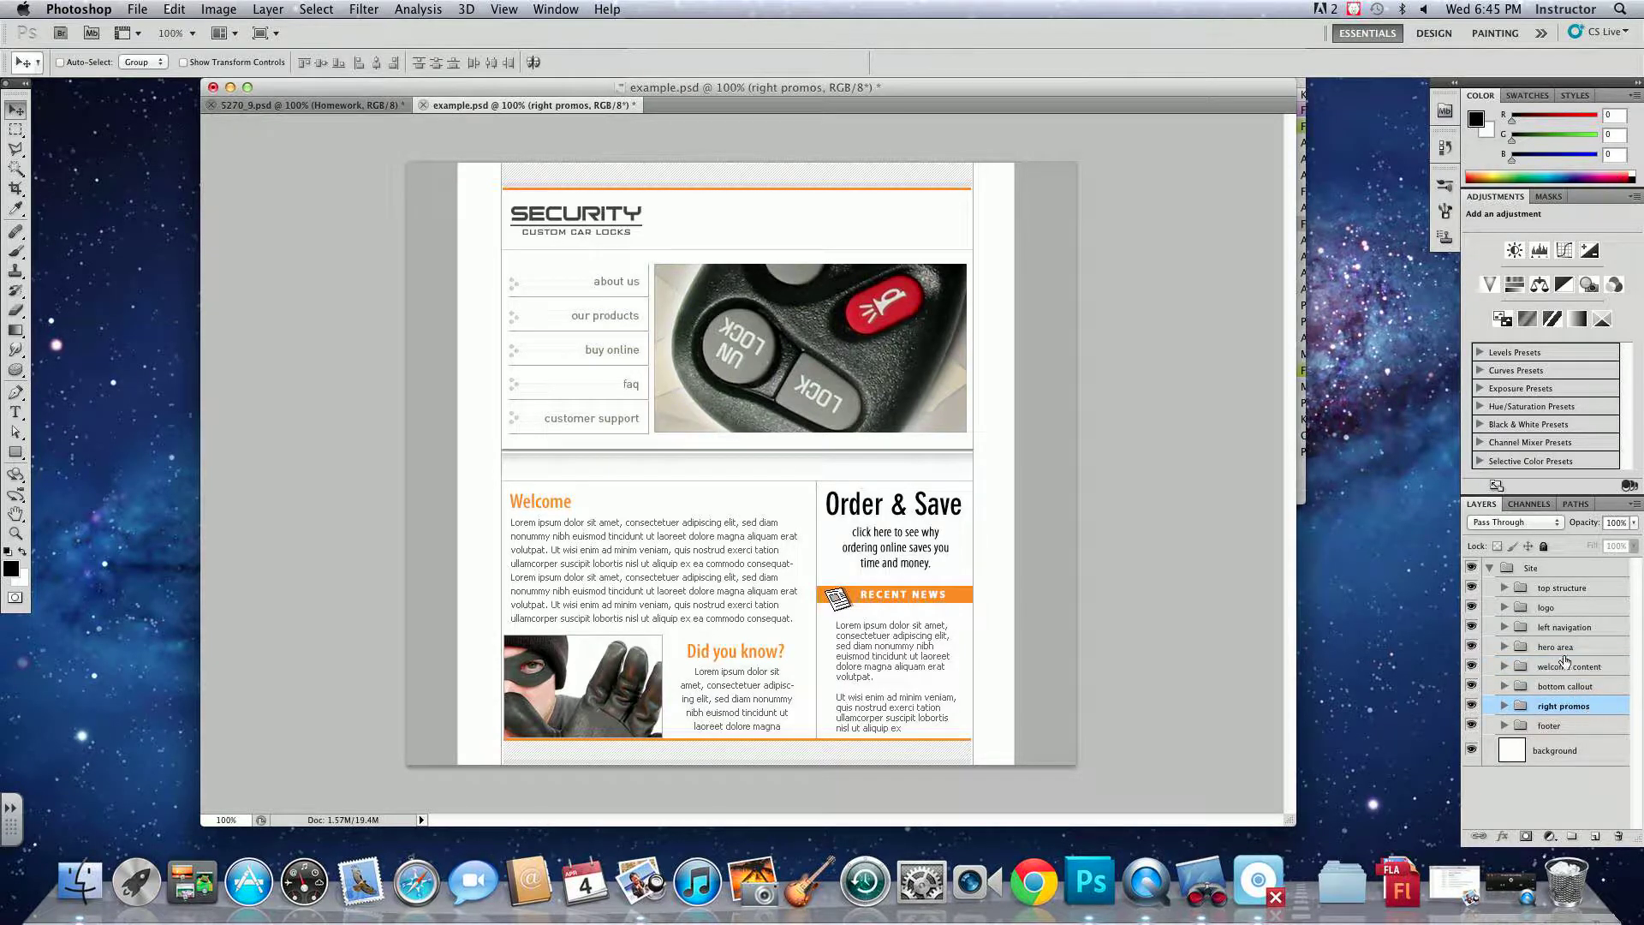
left_click(1575, 668, "shift")
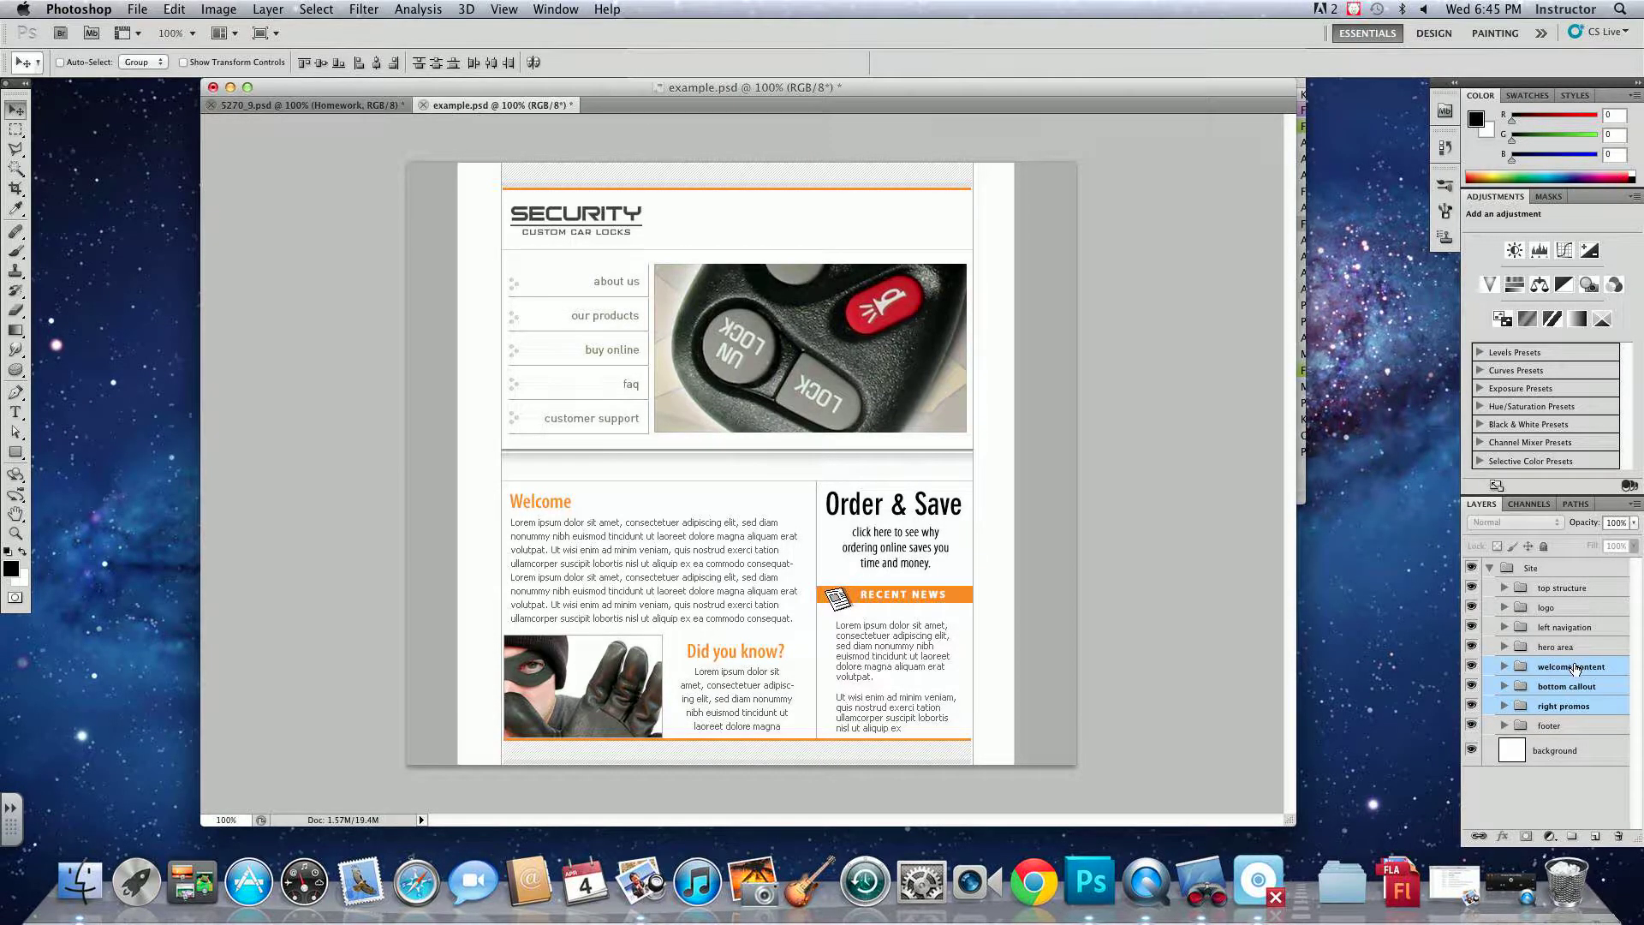
left_click(1636, 505)
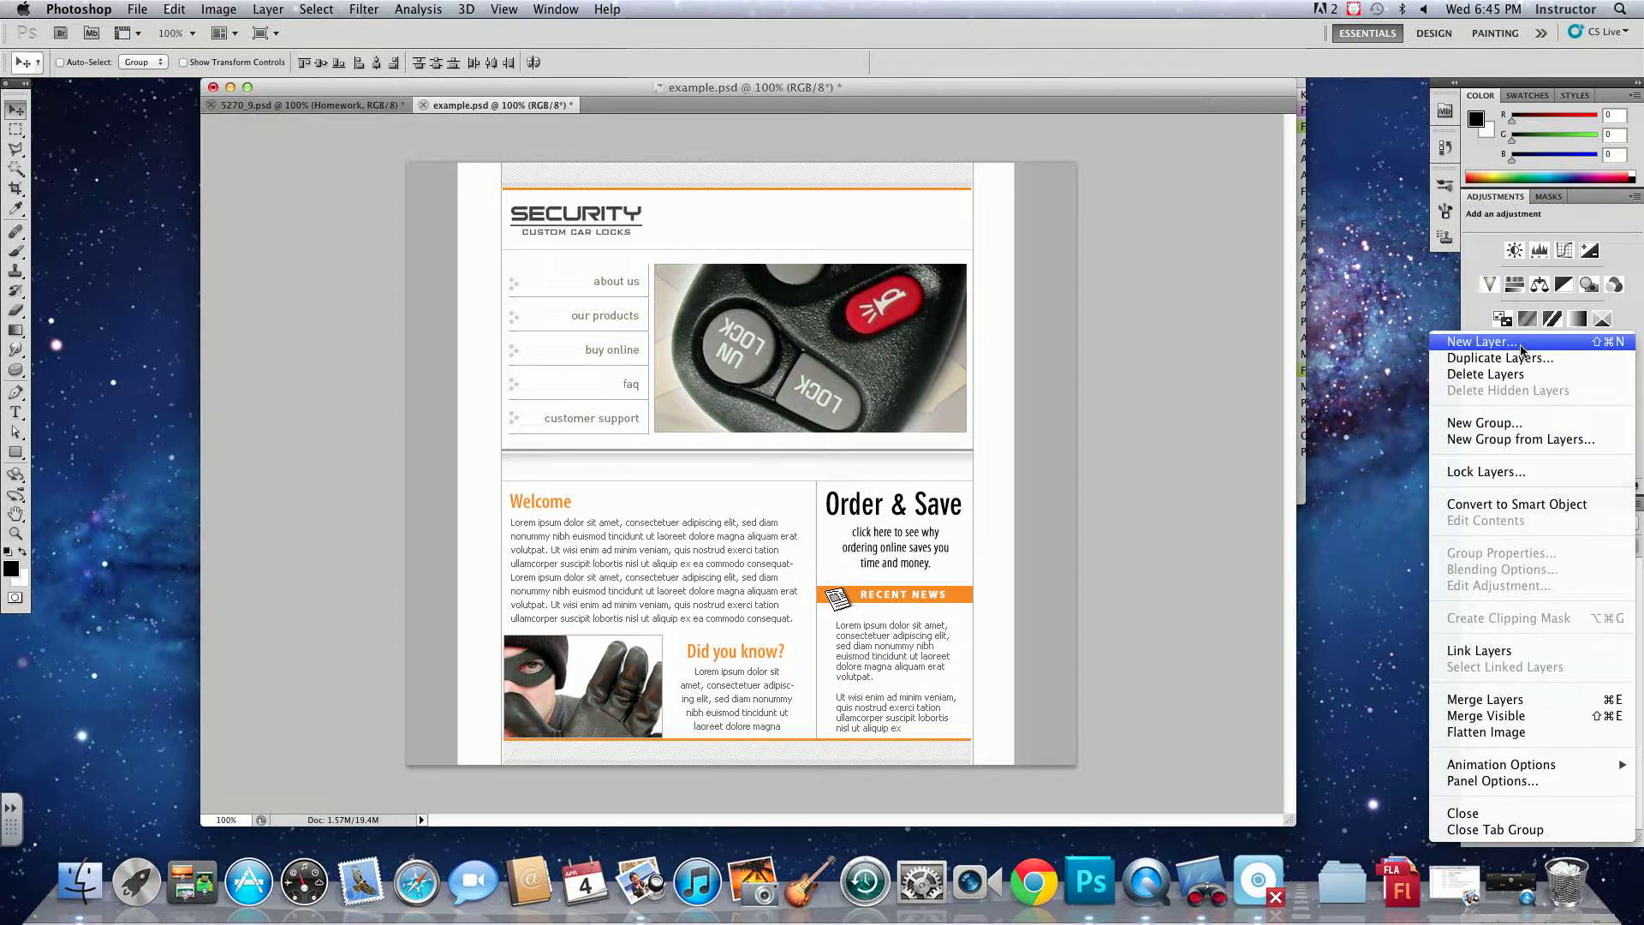
left_click(1533, 440)
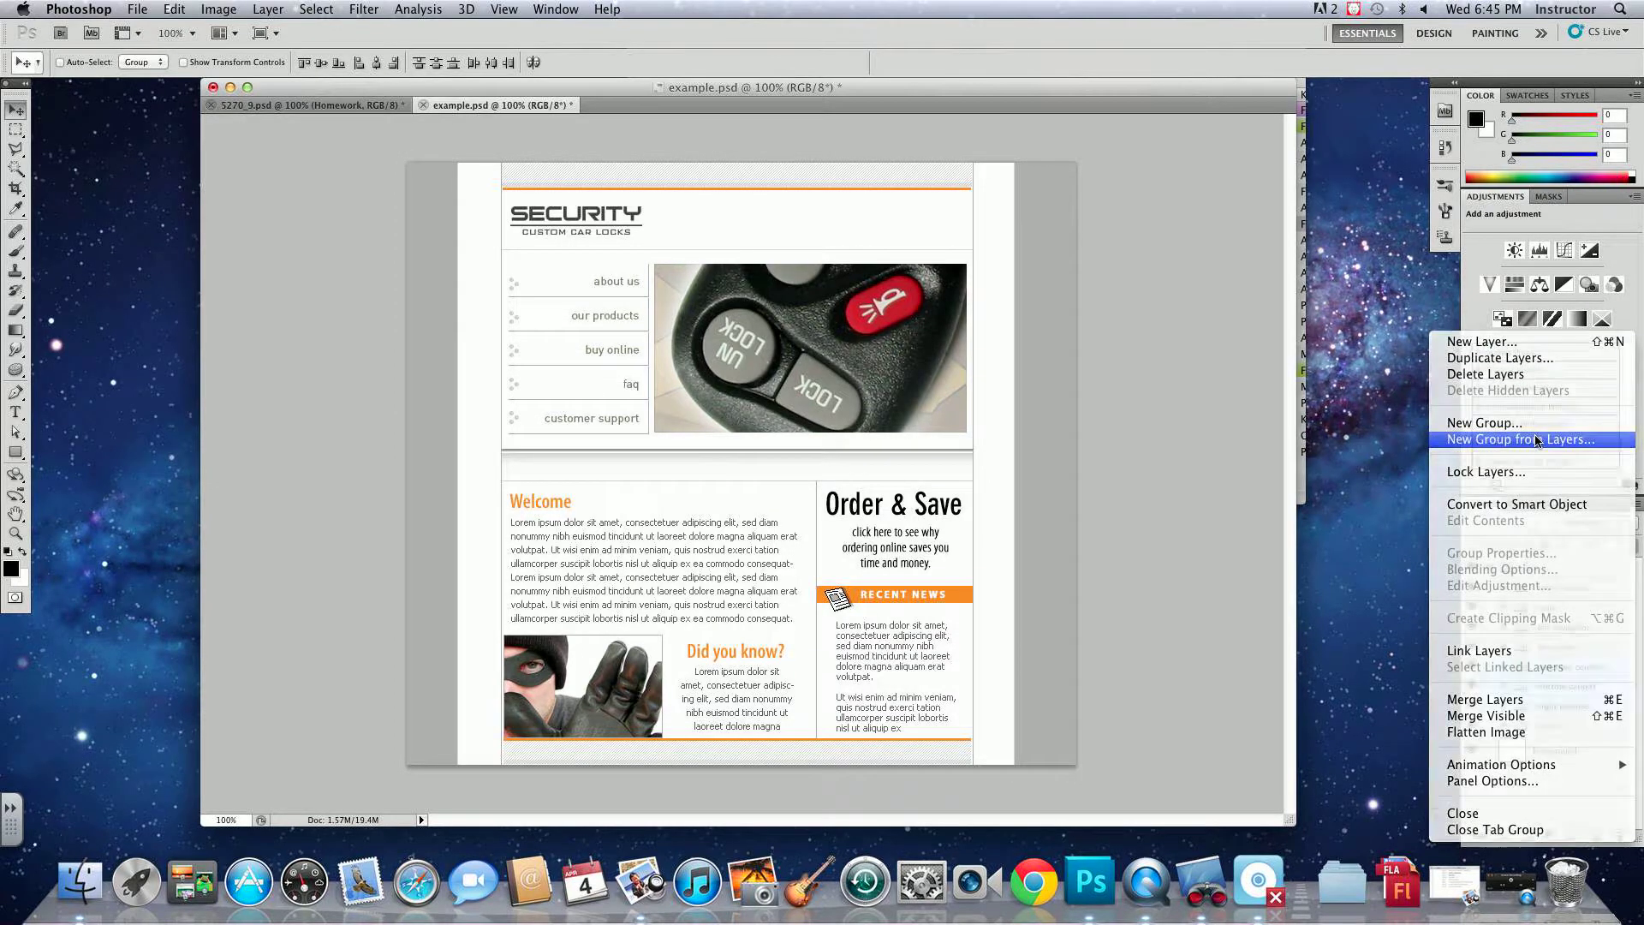
type("Home")
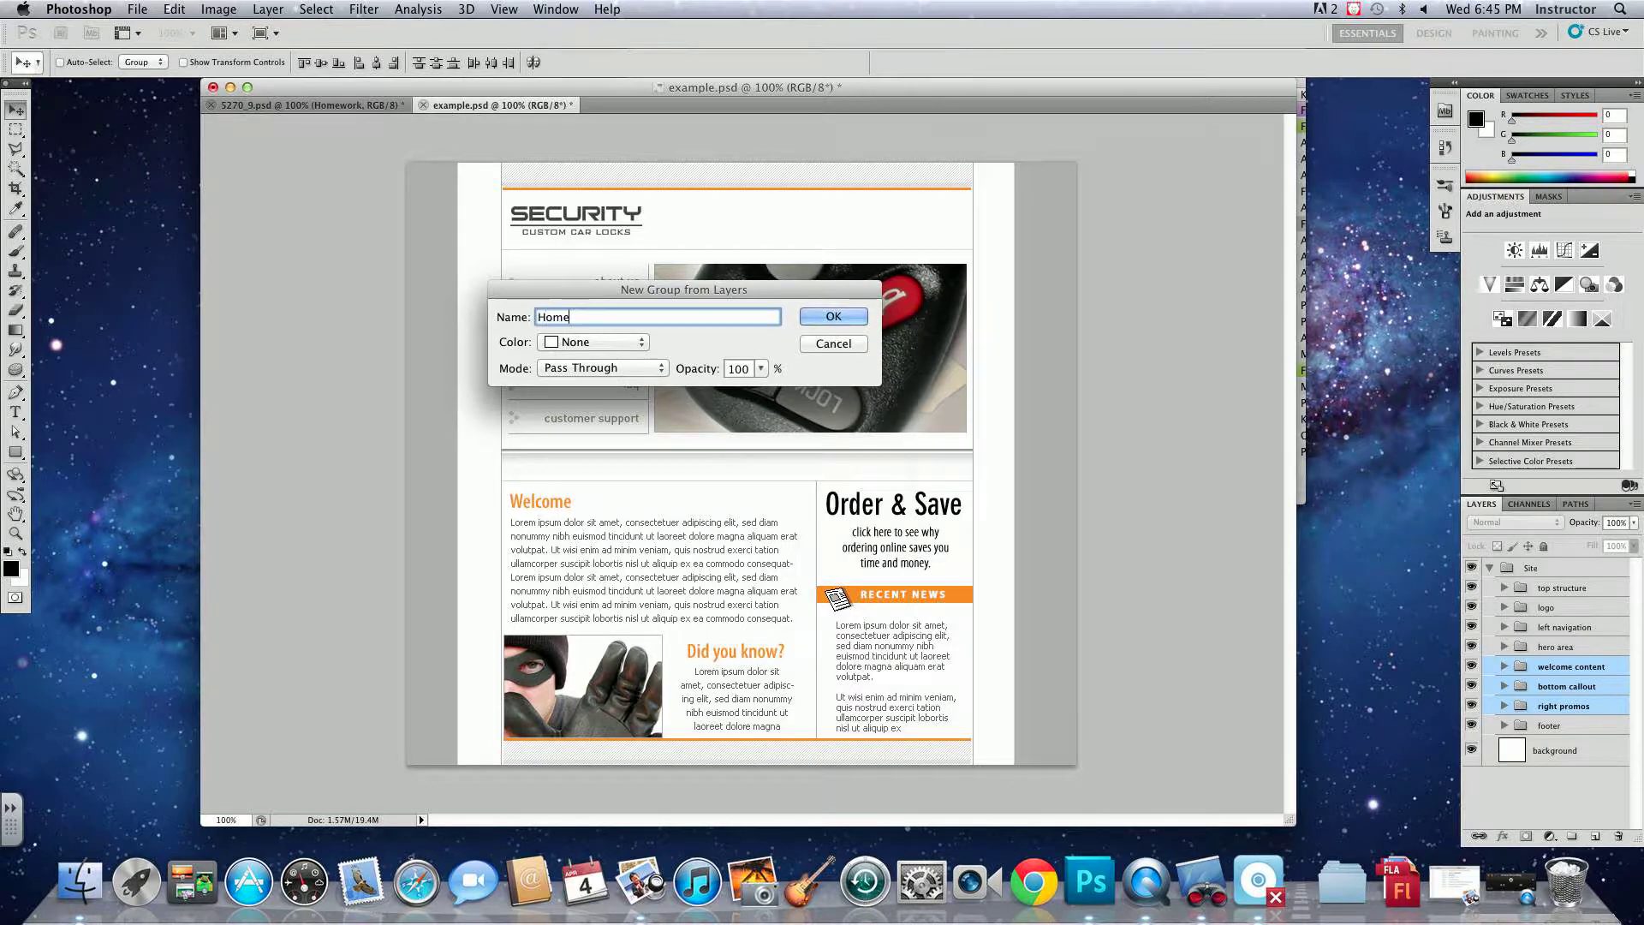
type("page")
key("Return")
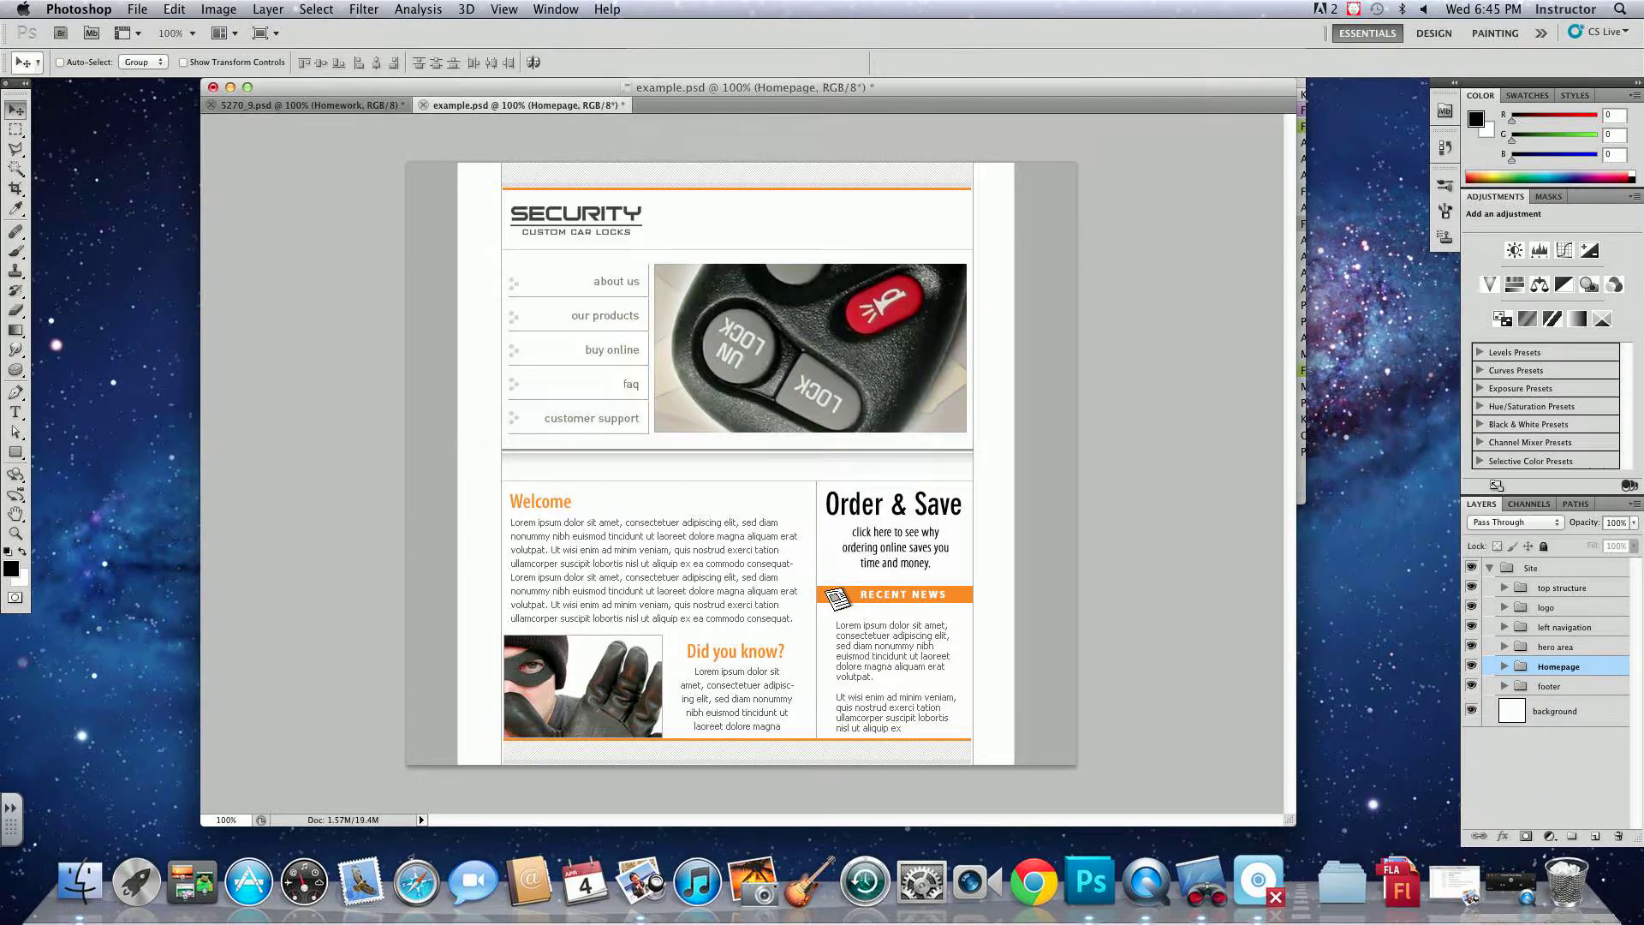
- Hide the Homepage group and create an empty group named Secondary above it inside Site
left_click(1472, 666)
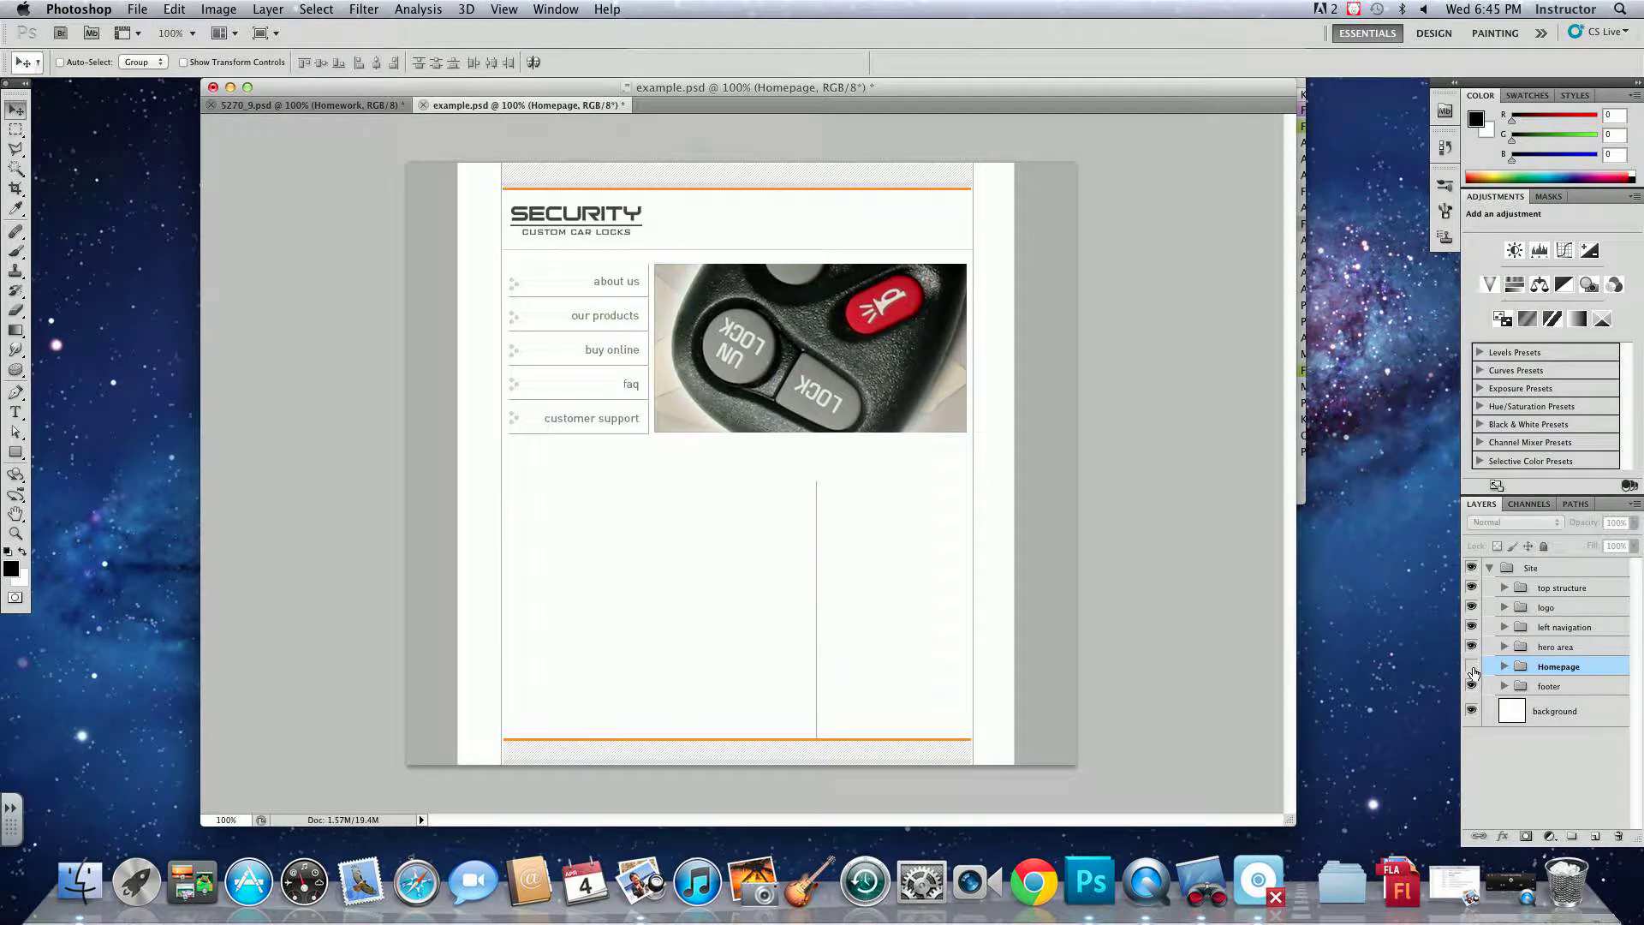
left_click(1567, 841)
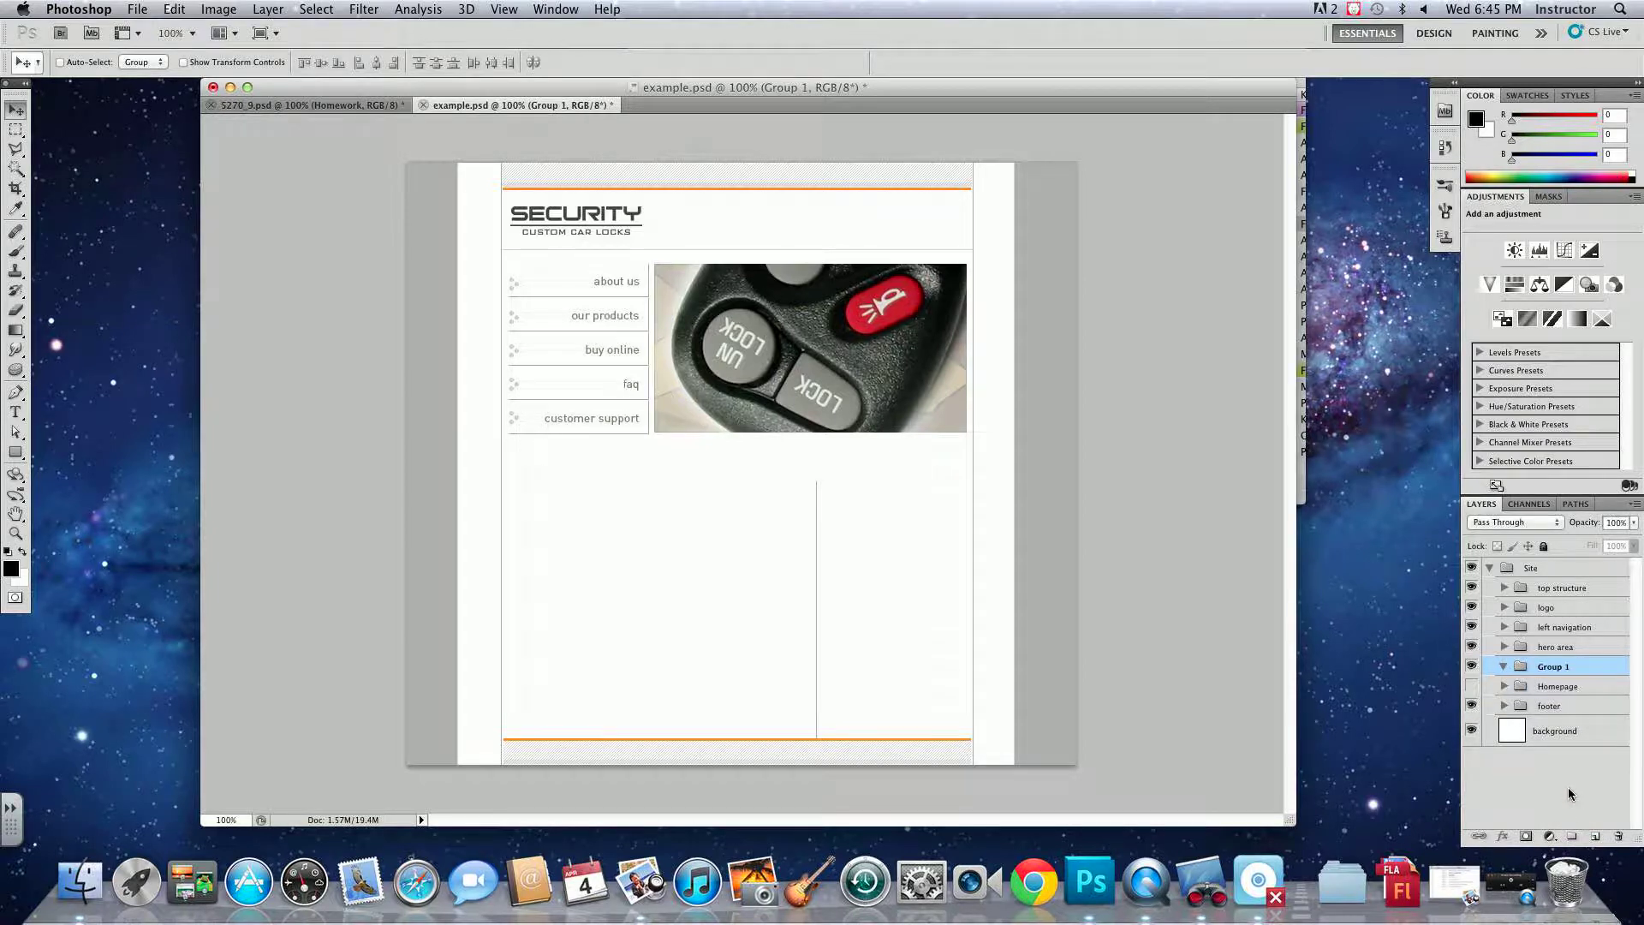
double_click(1553, 666)
type("Secondary")
key("Return")
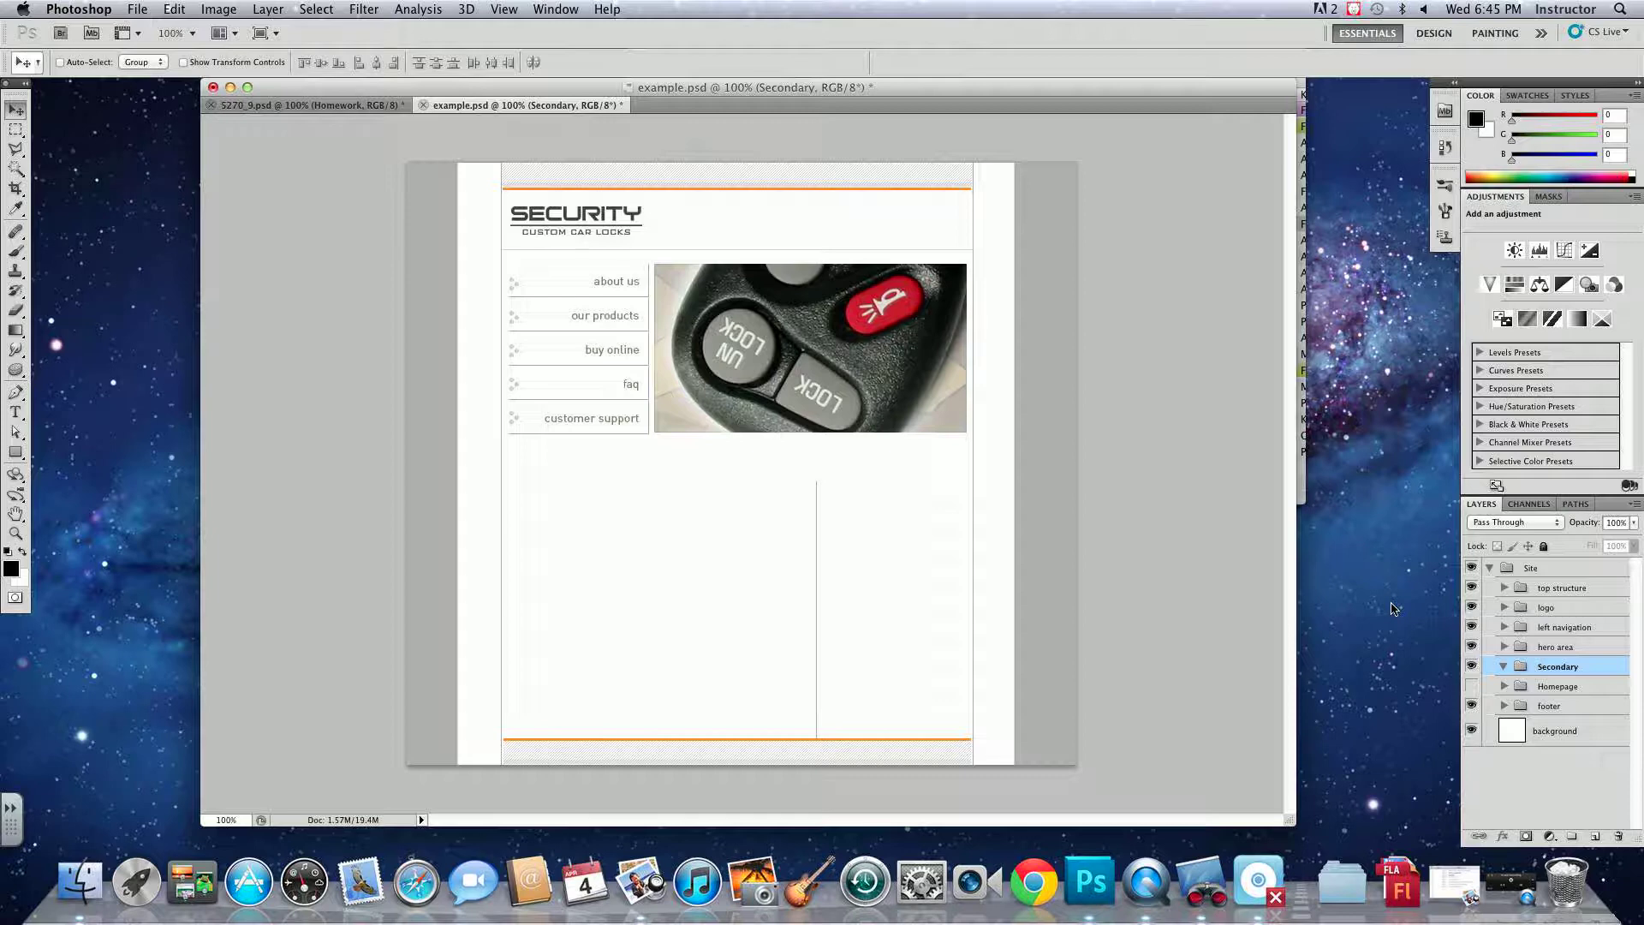
- Set the Homepage group's color label to red in its group properties
left_click(1570, 687)
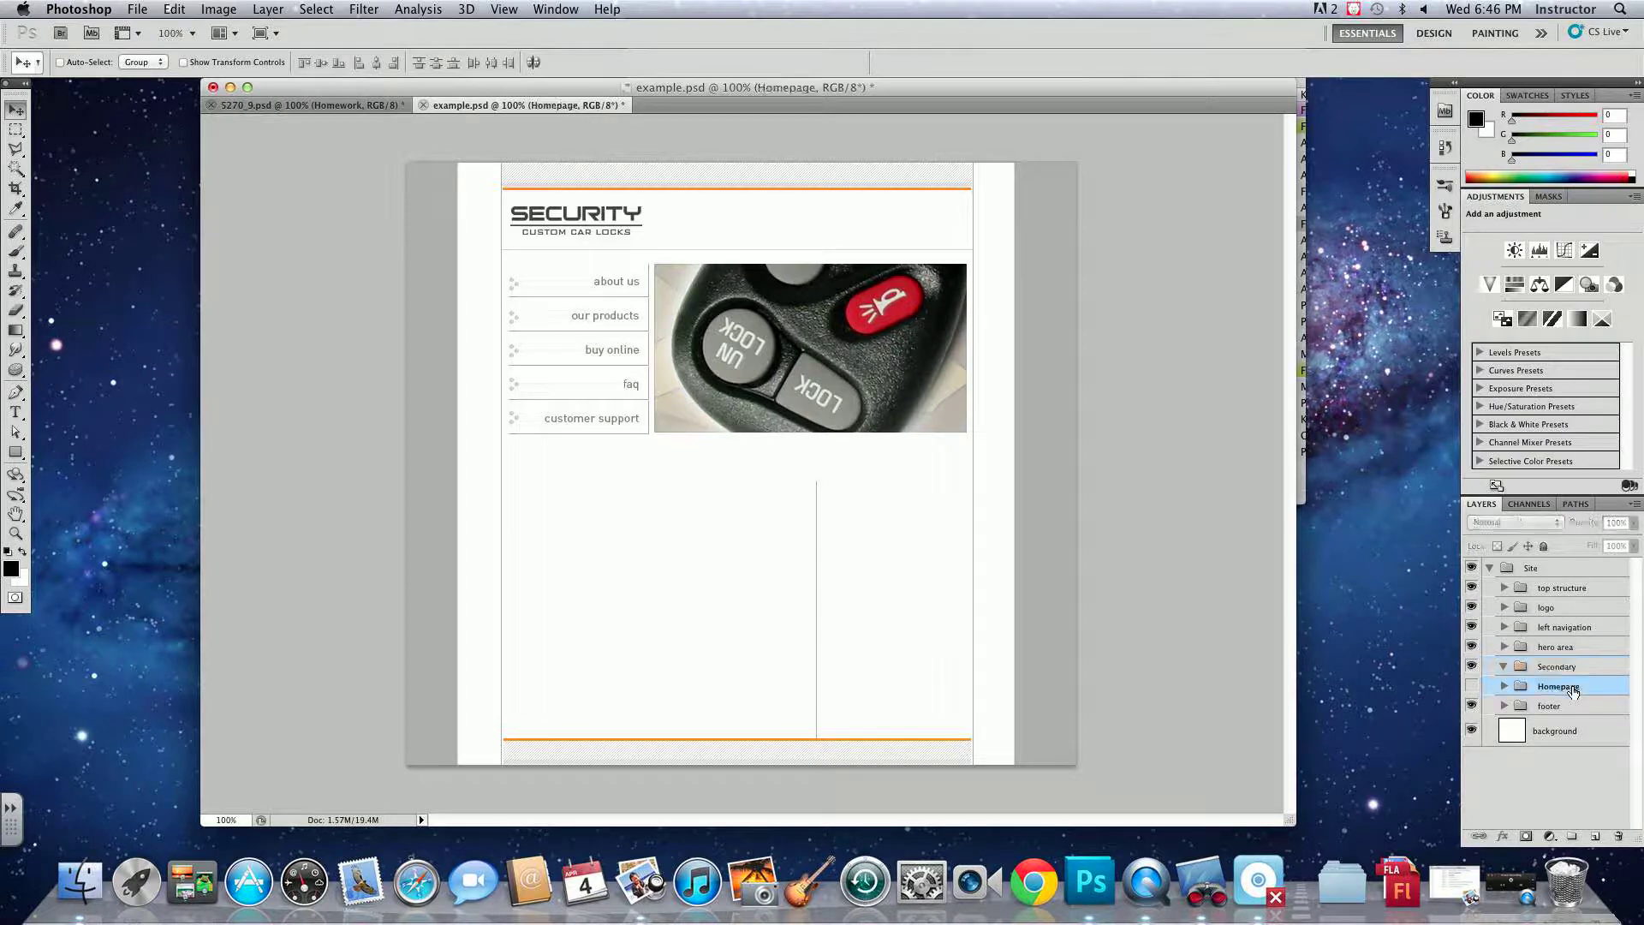
right_click(1573, 690)
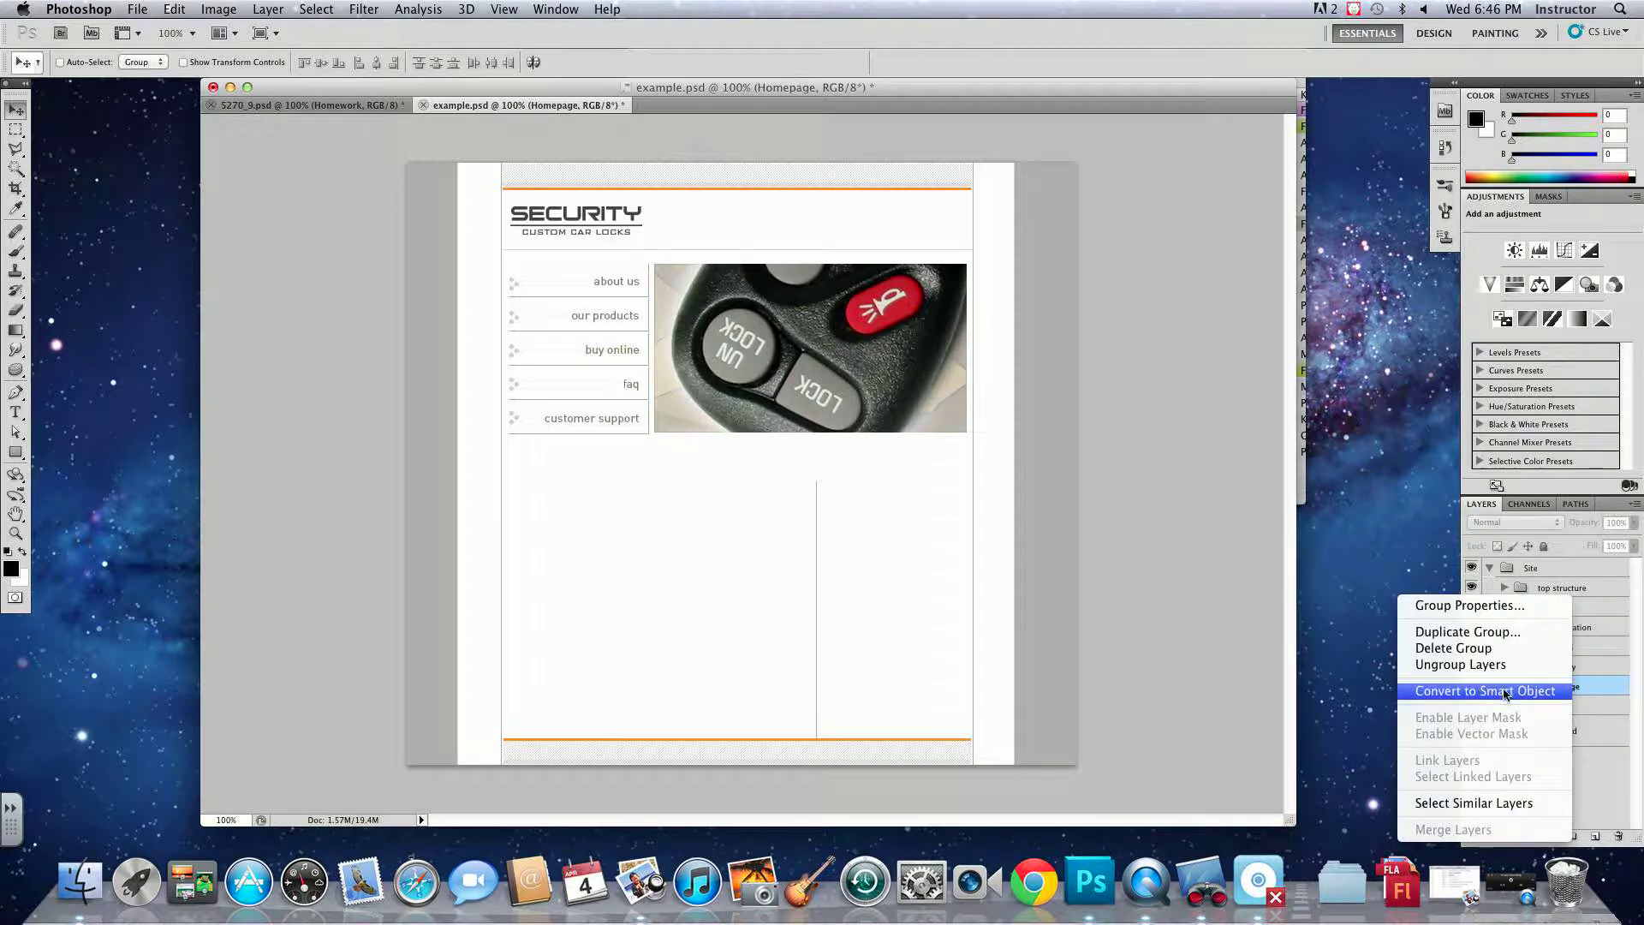
left_click(1470, 605)
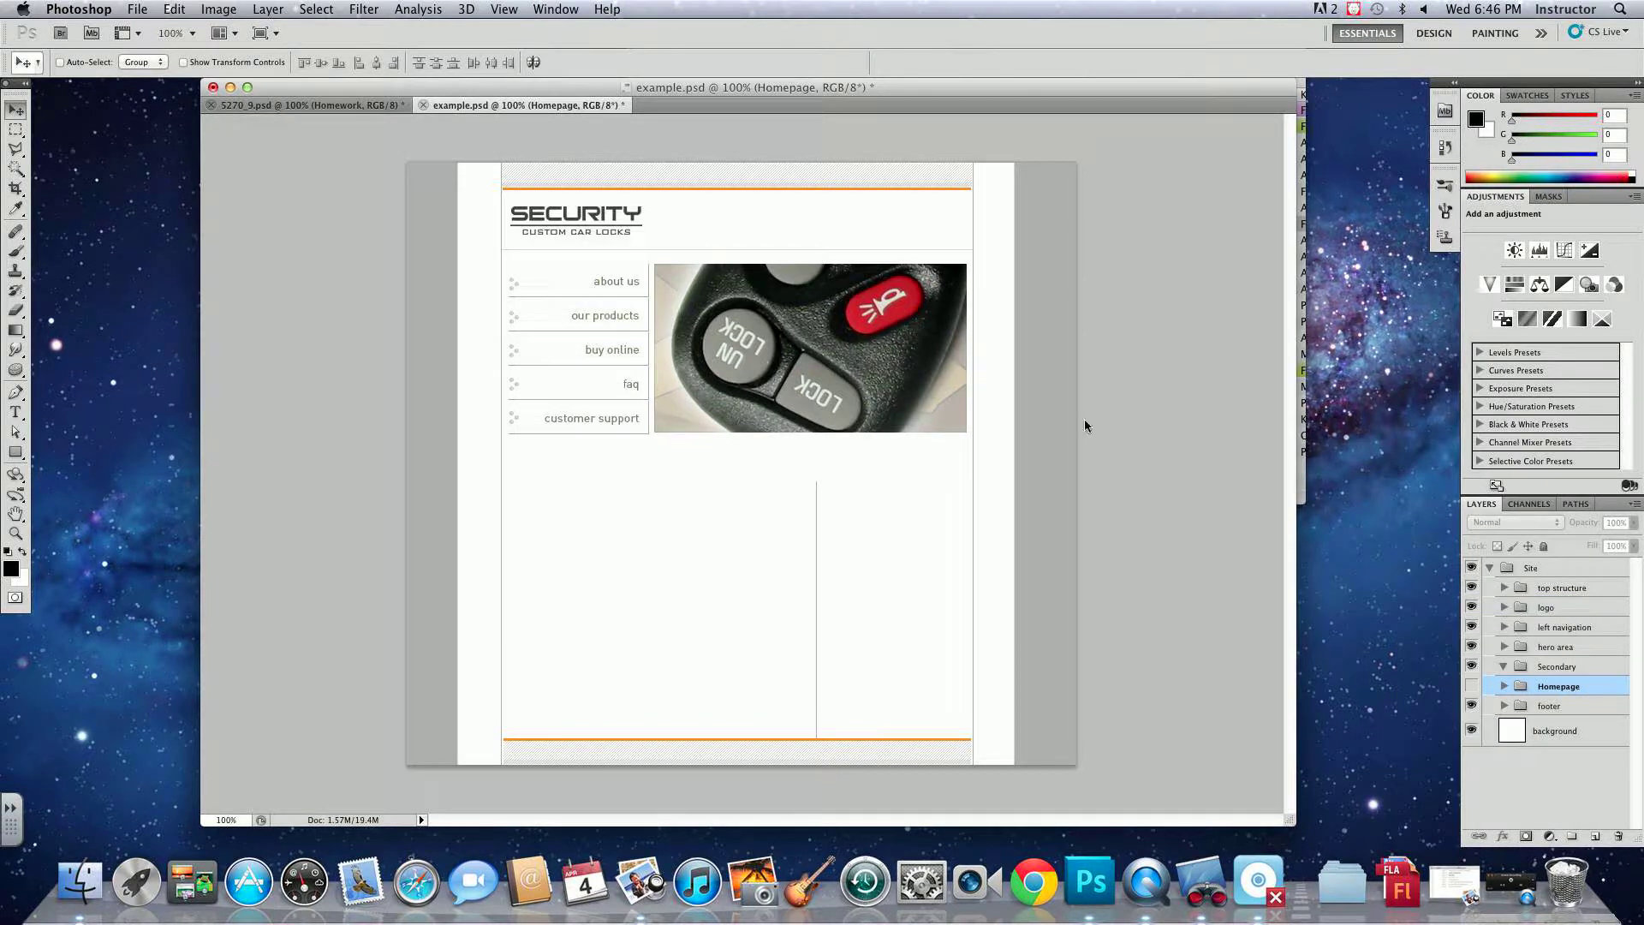
left_click(795, 415)
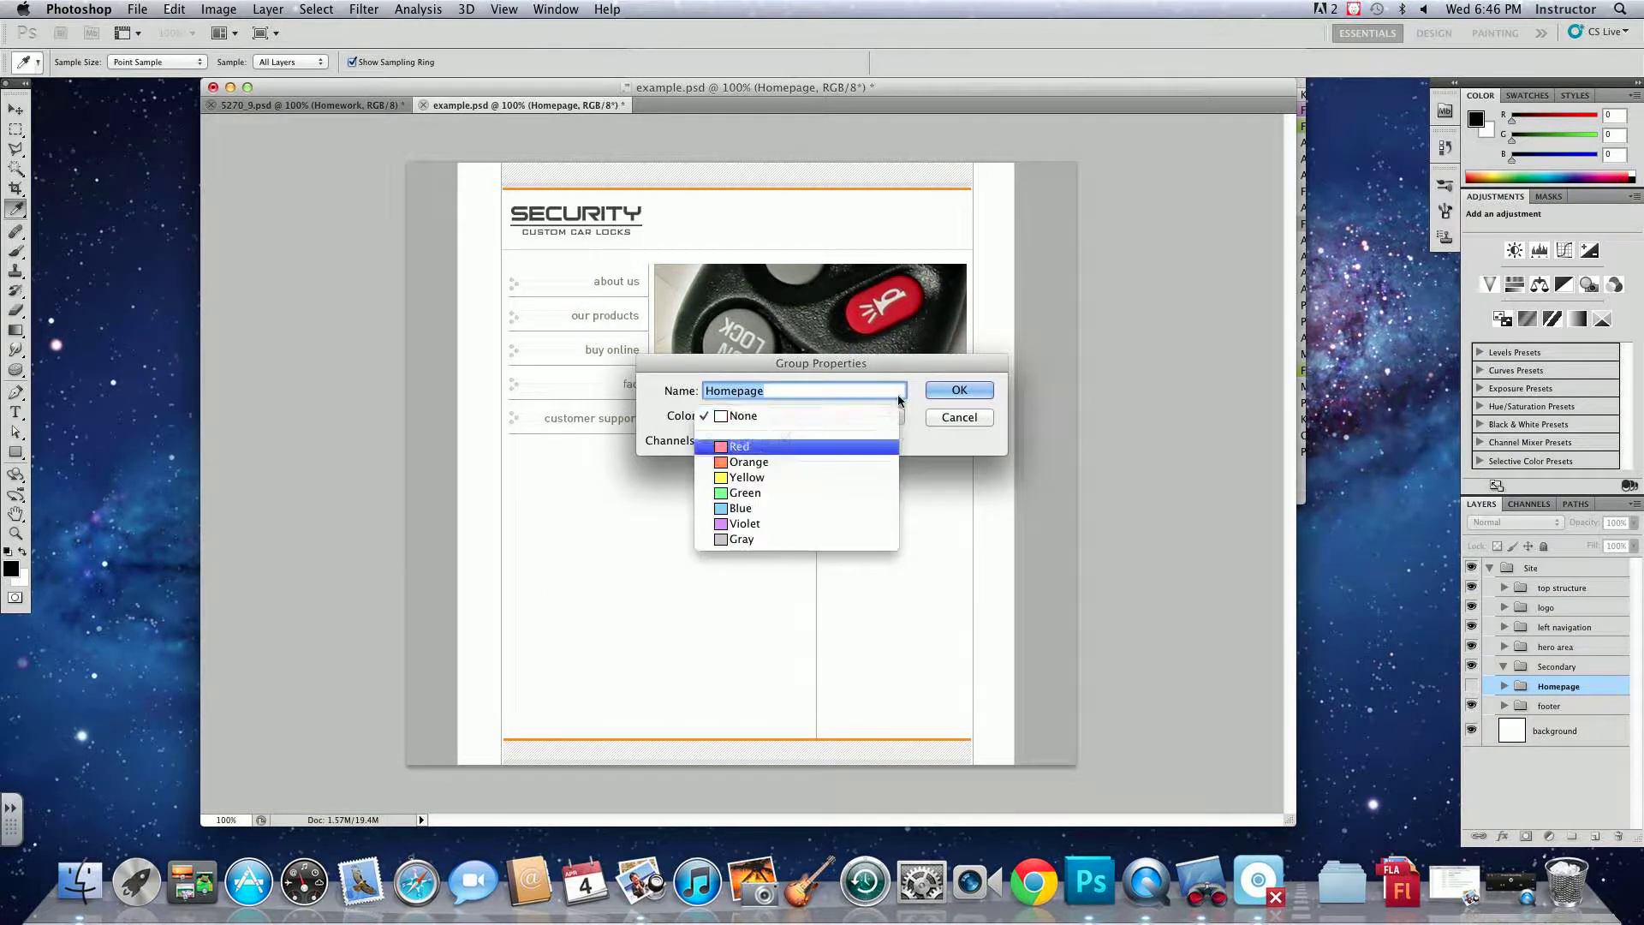
left_click(795, 433)
left_click(935, 392)
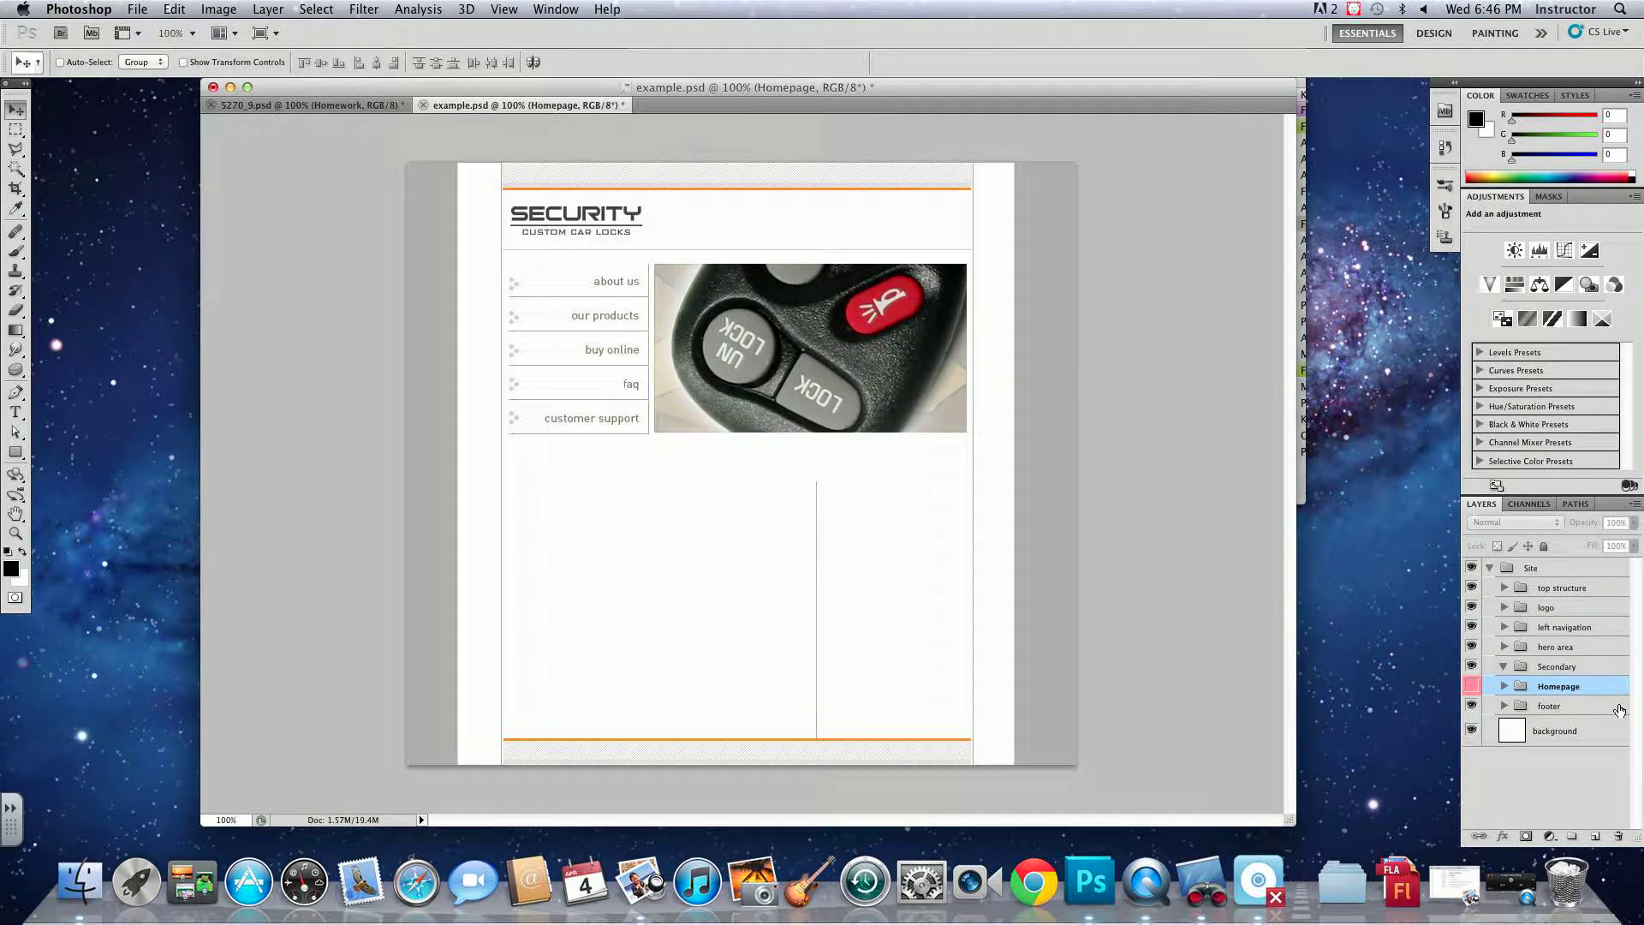
- Set the Secondary group's color label to blue, then reselect the Homepage group
right_click(1568, 666)
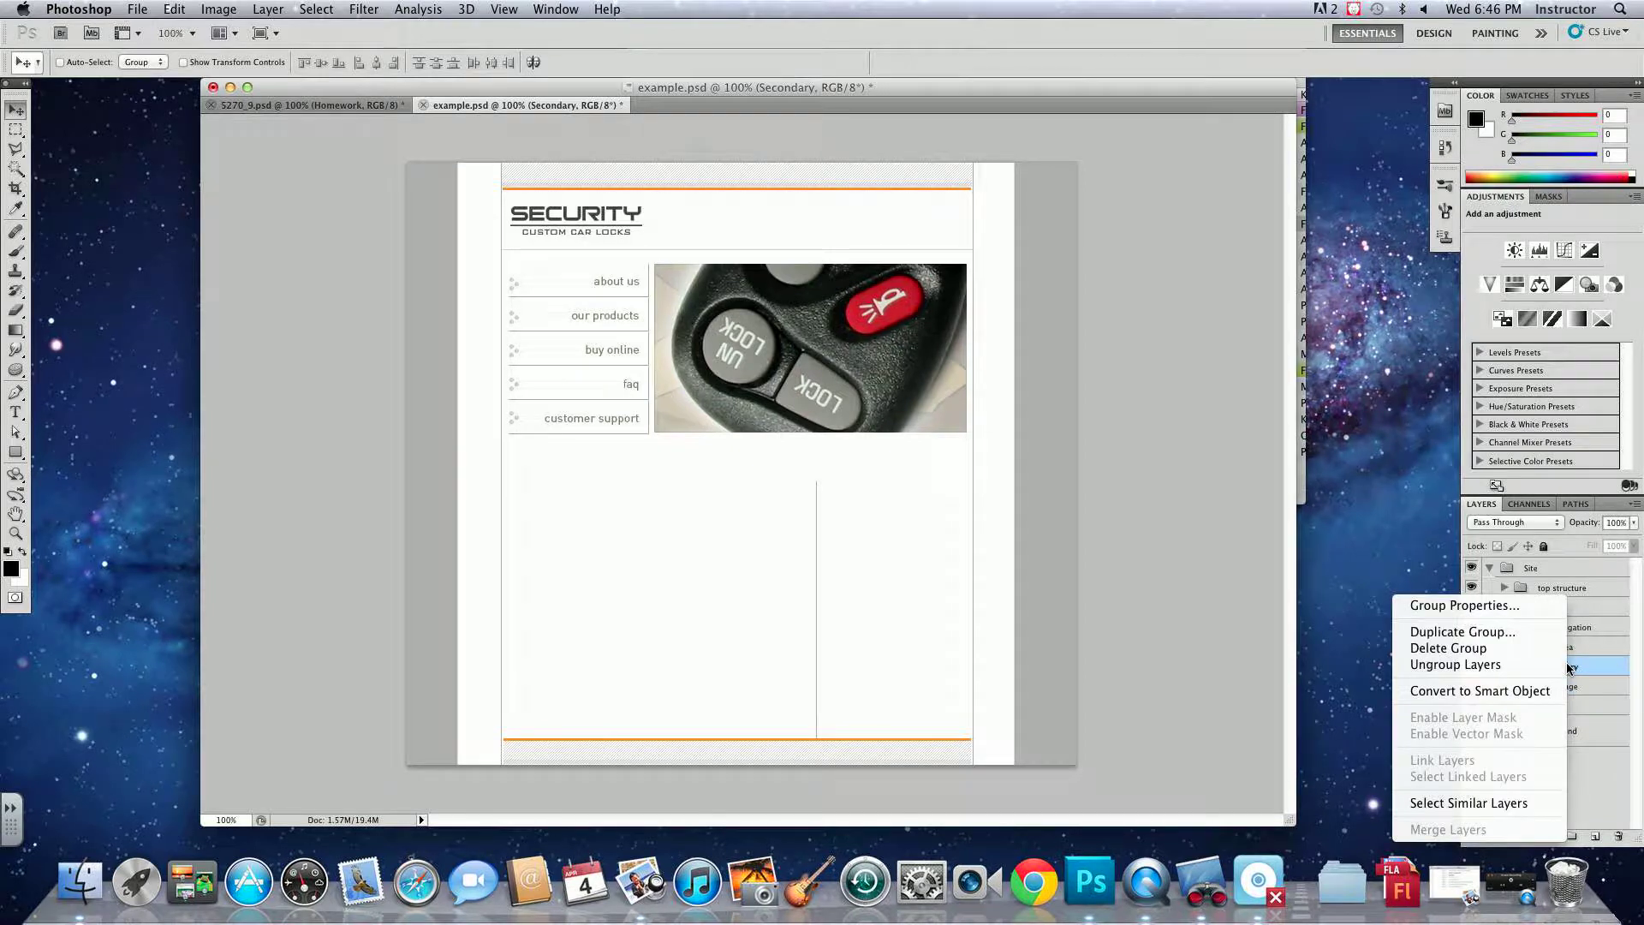
left_click(1523, 610)
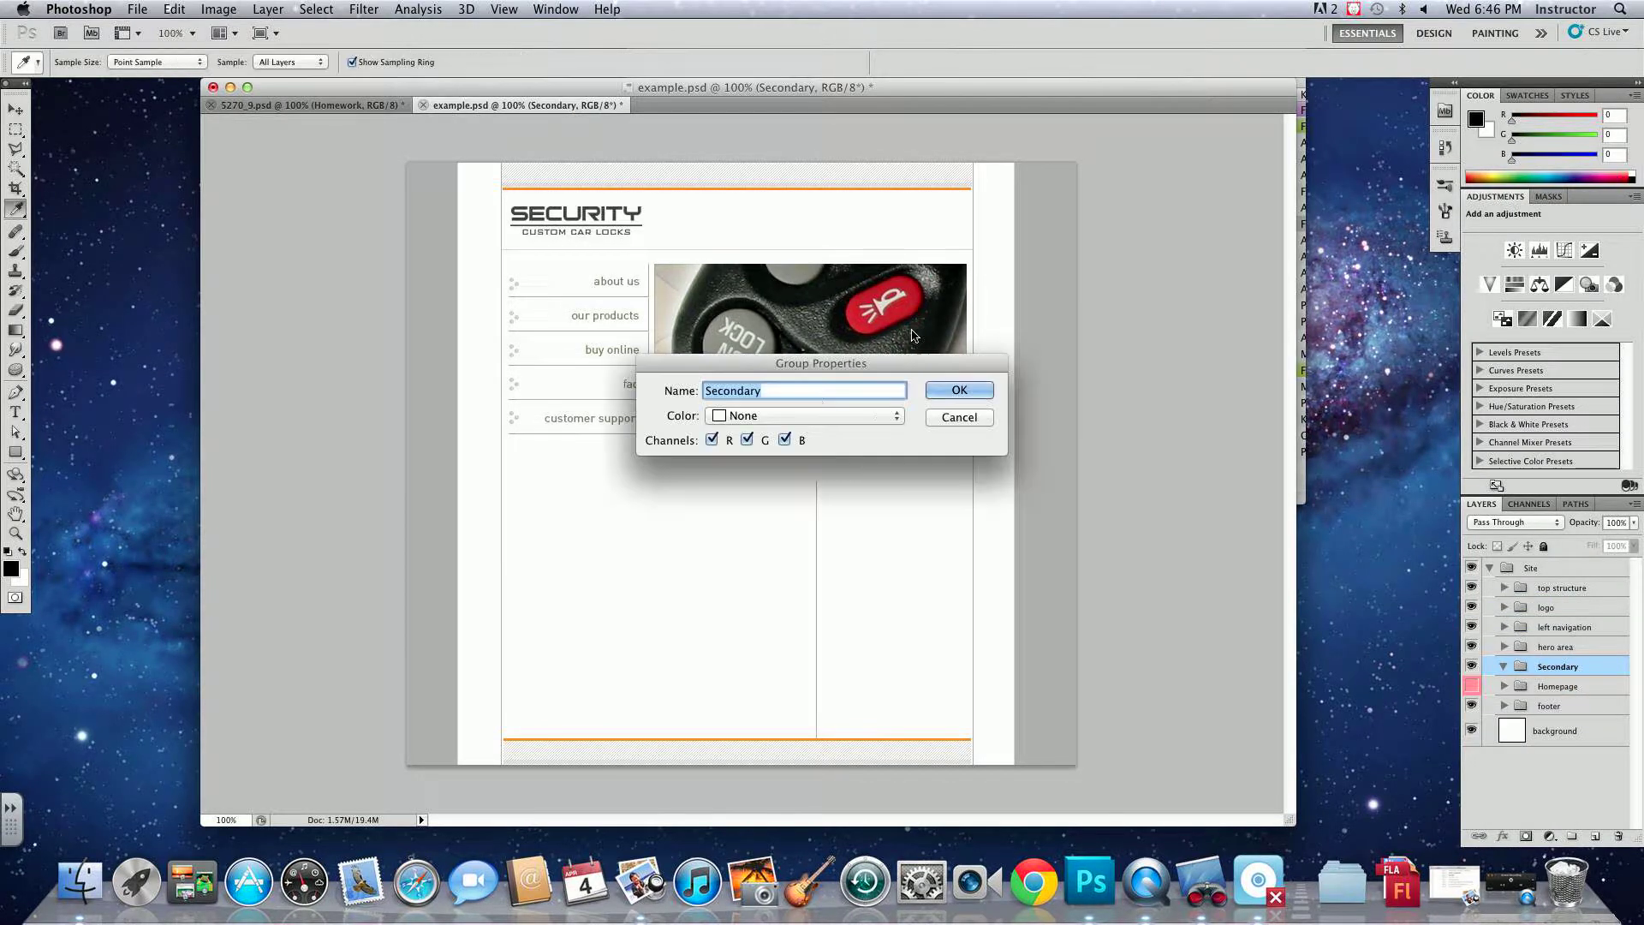
left_click(832, 413)
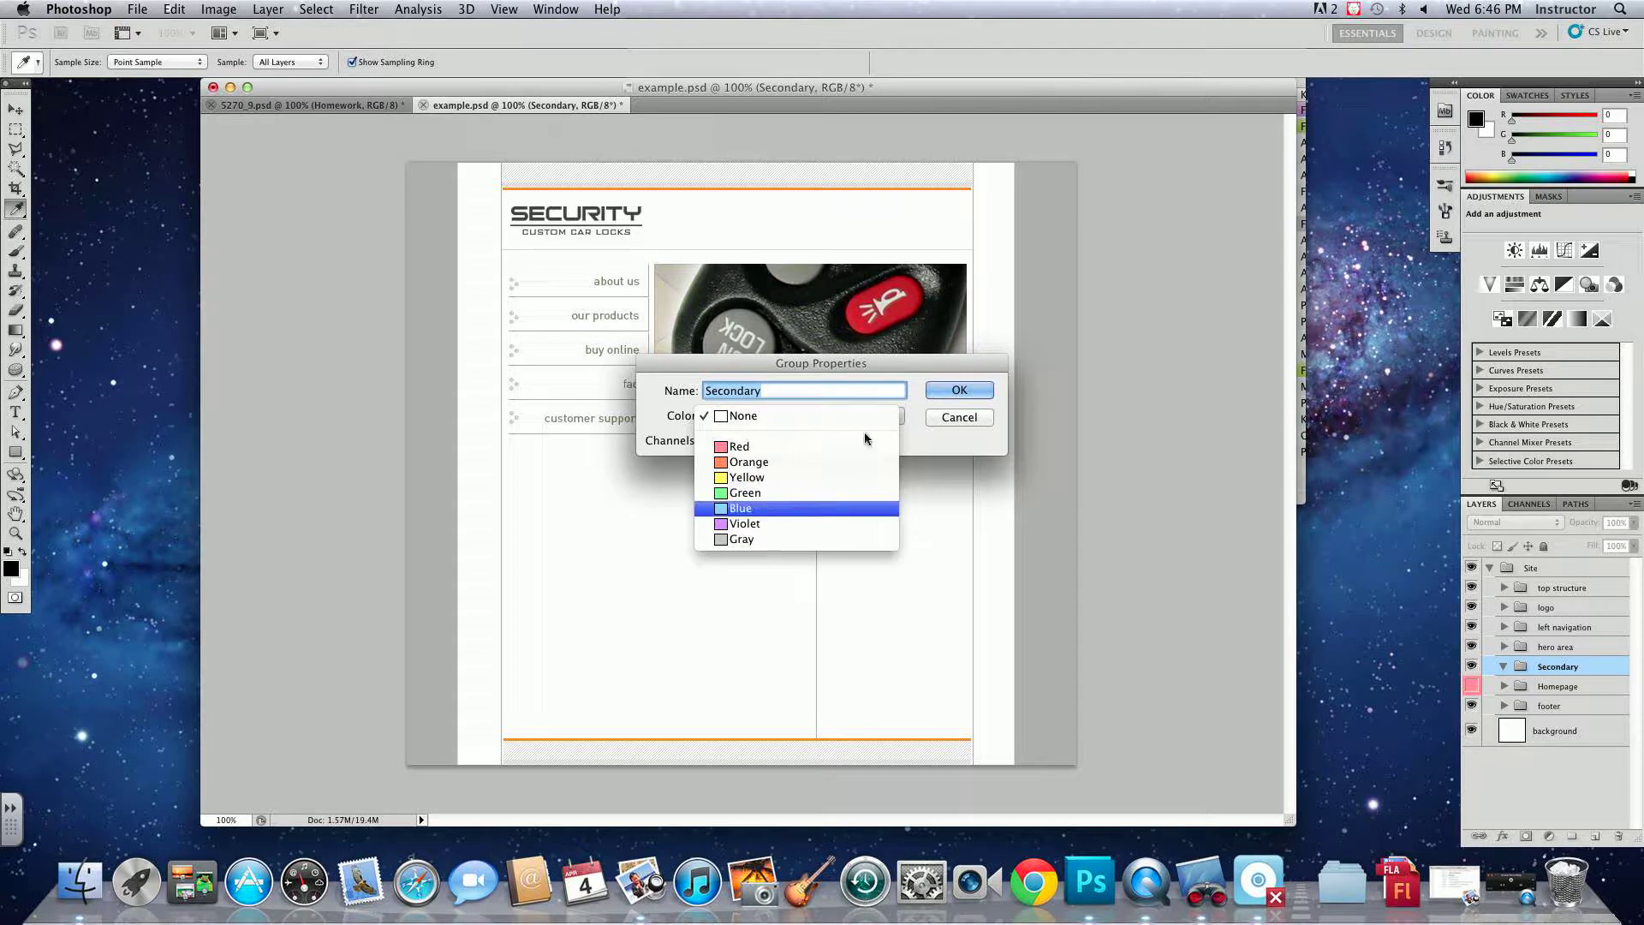
left_click(857, 508)
left_click(959, 389)
key("v")
left_click(1557, 689)
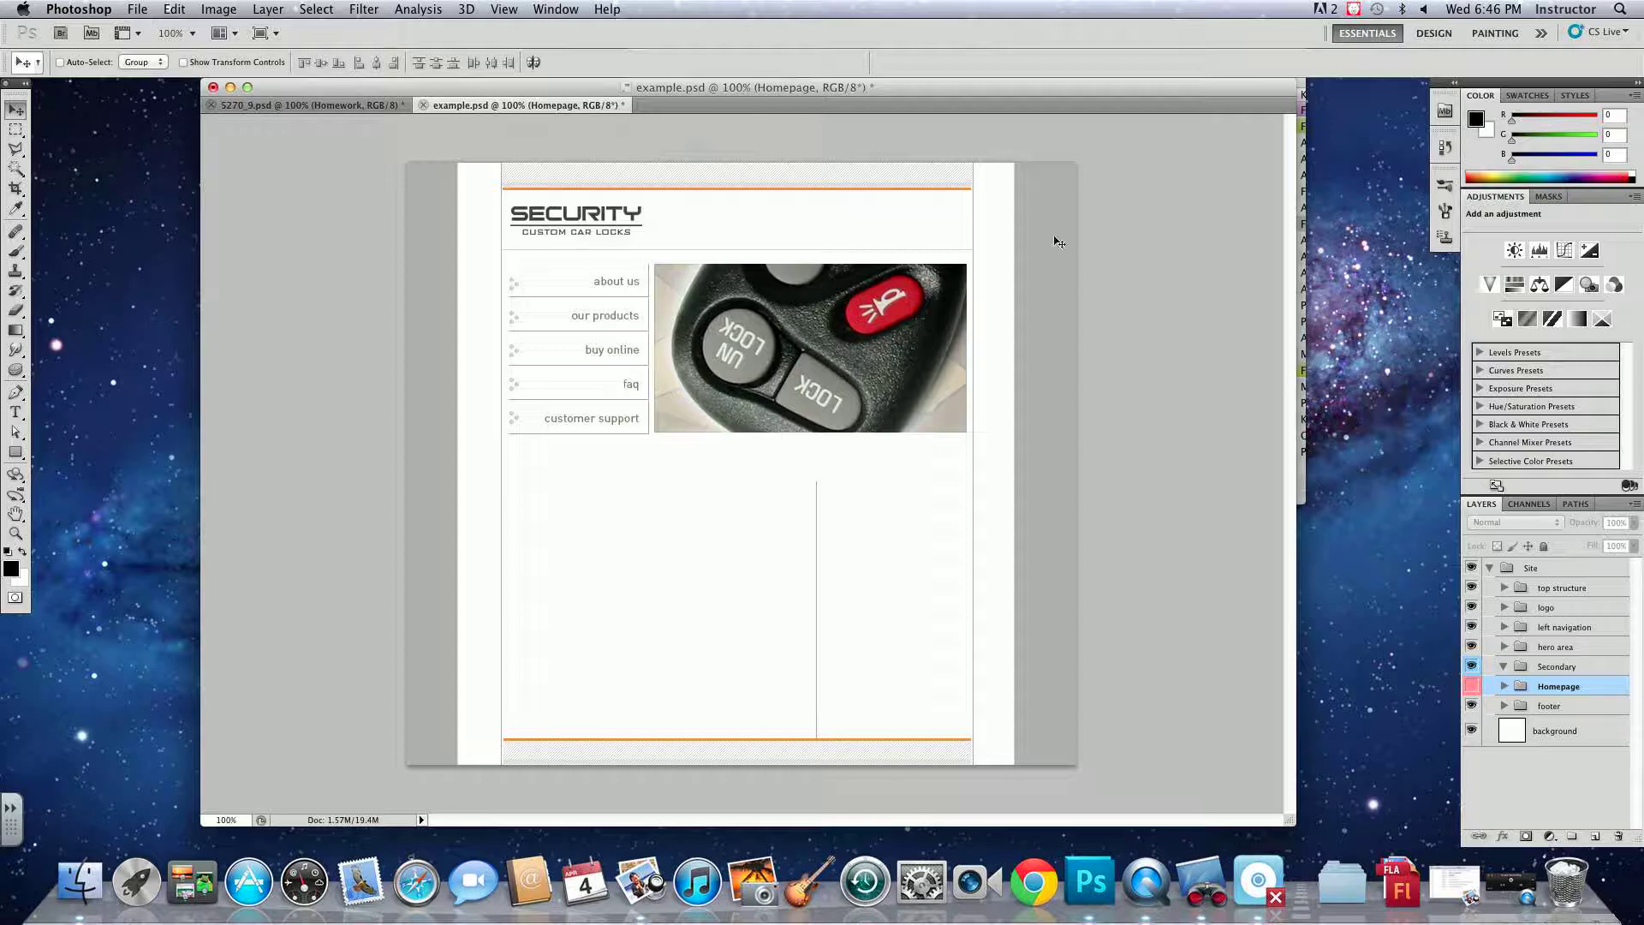
- Close example.psd without saving and move the 5270_9.psd window down to uncover the Finder file list
key("super+w")
left_click(763, 298)
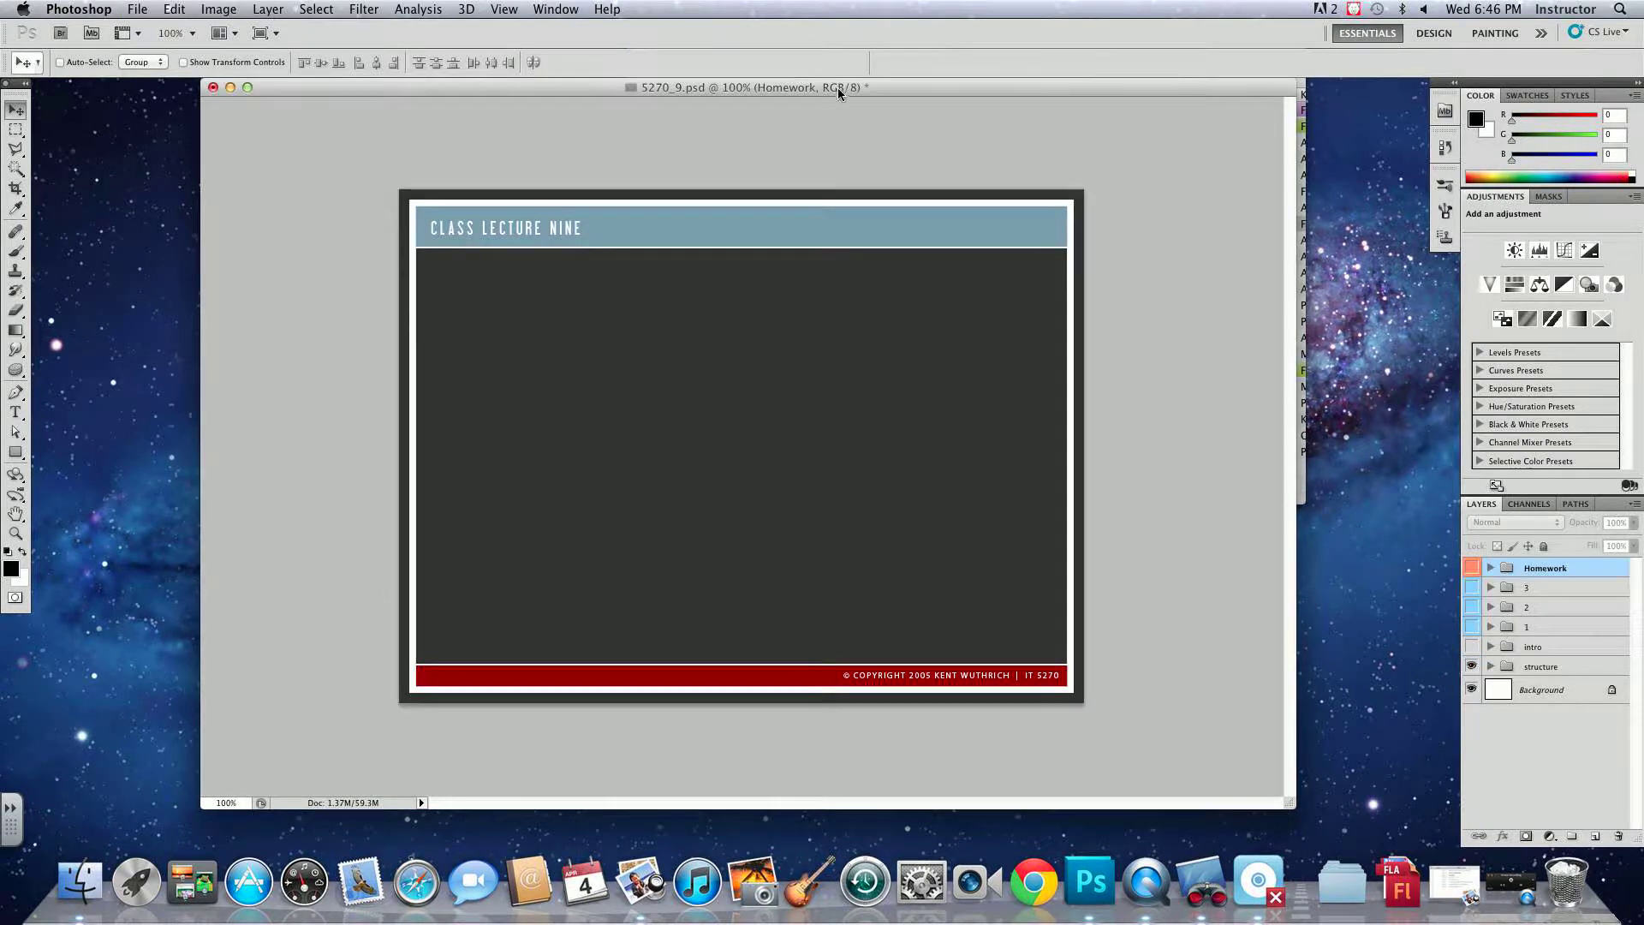
left_click_drag(840, 95, 881, 596)
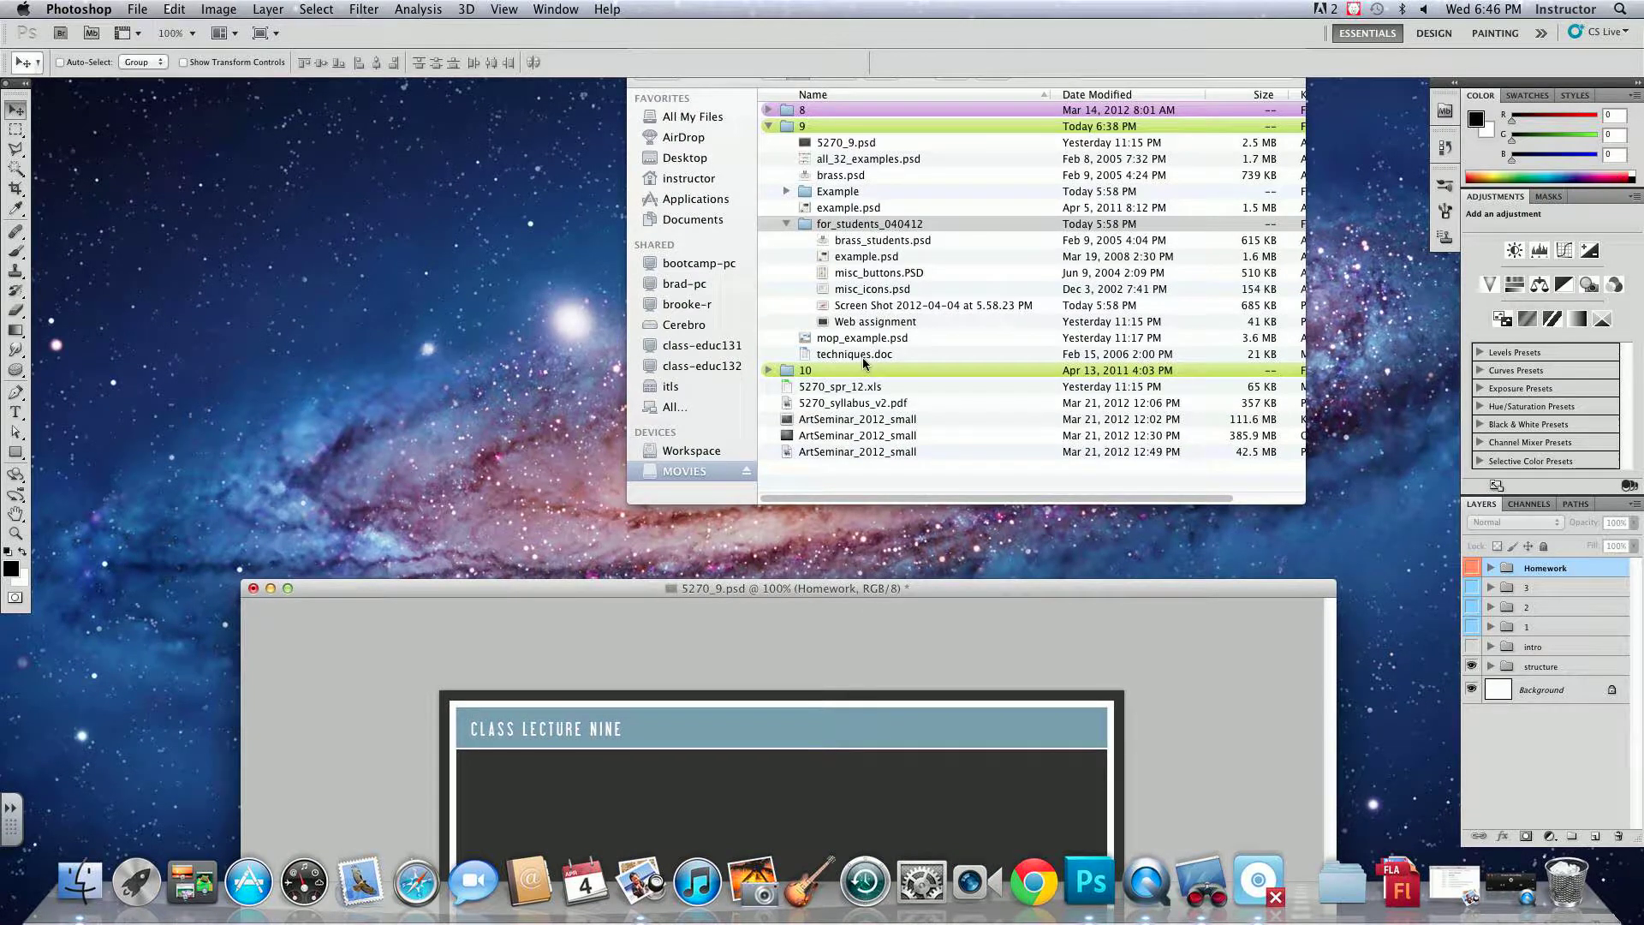
- Preview misc_buttons.PSD and misc_icons.psd from the for_students_040412 folder with Quick Look in Finder
left_click(863, 280)
left_click(862, 273)
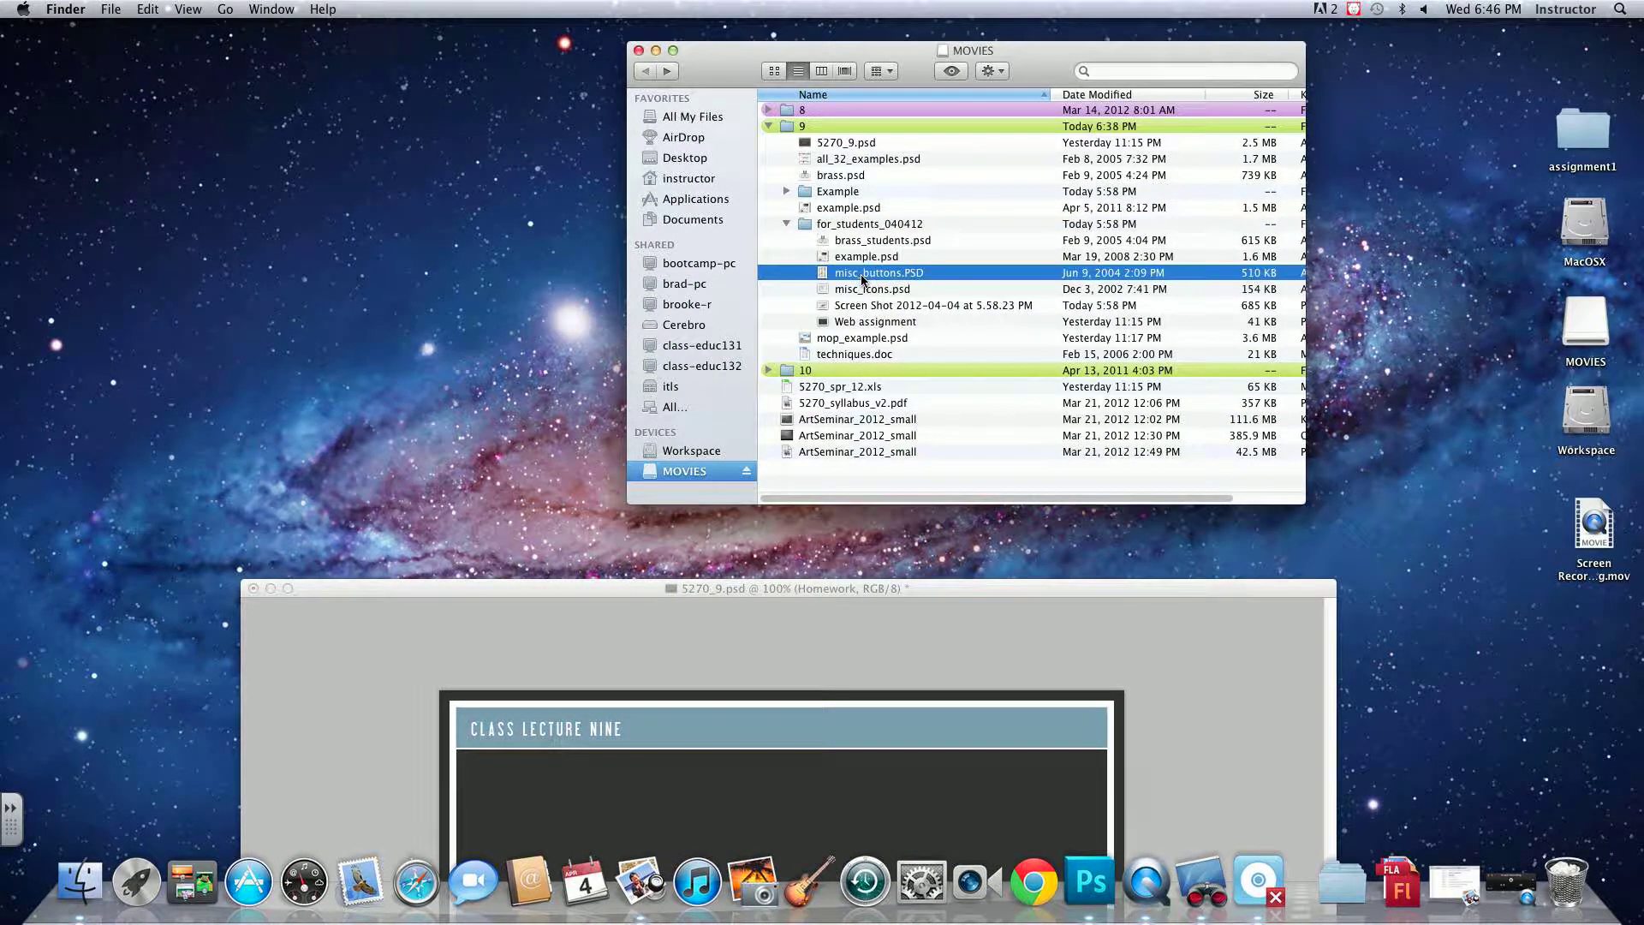
key("space")
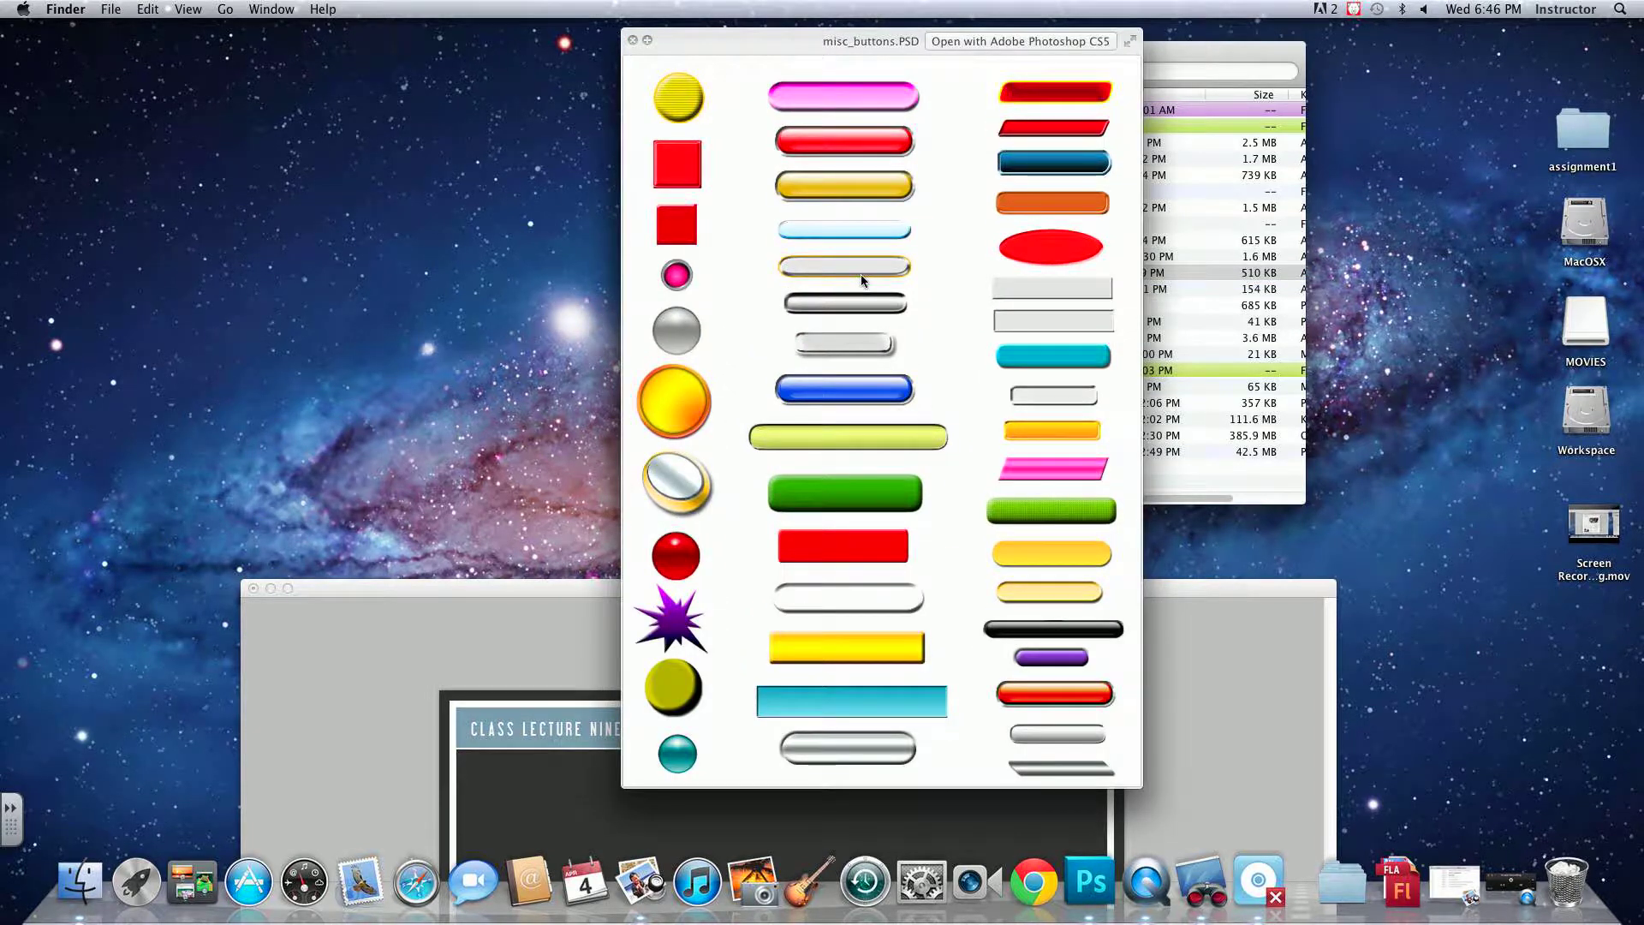
key("space")
left_click(863, 295)
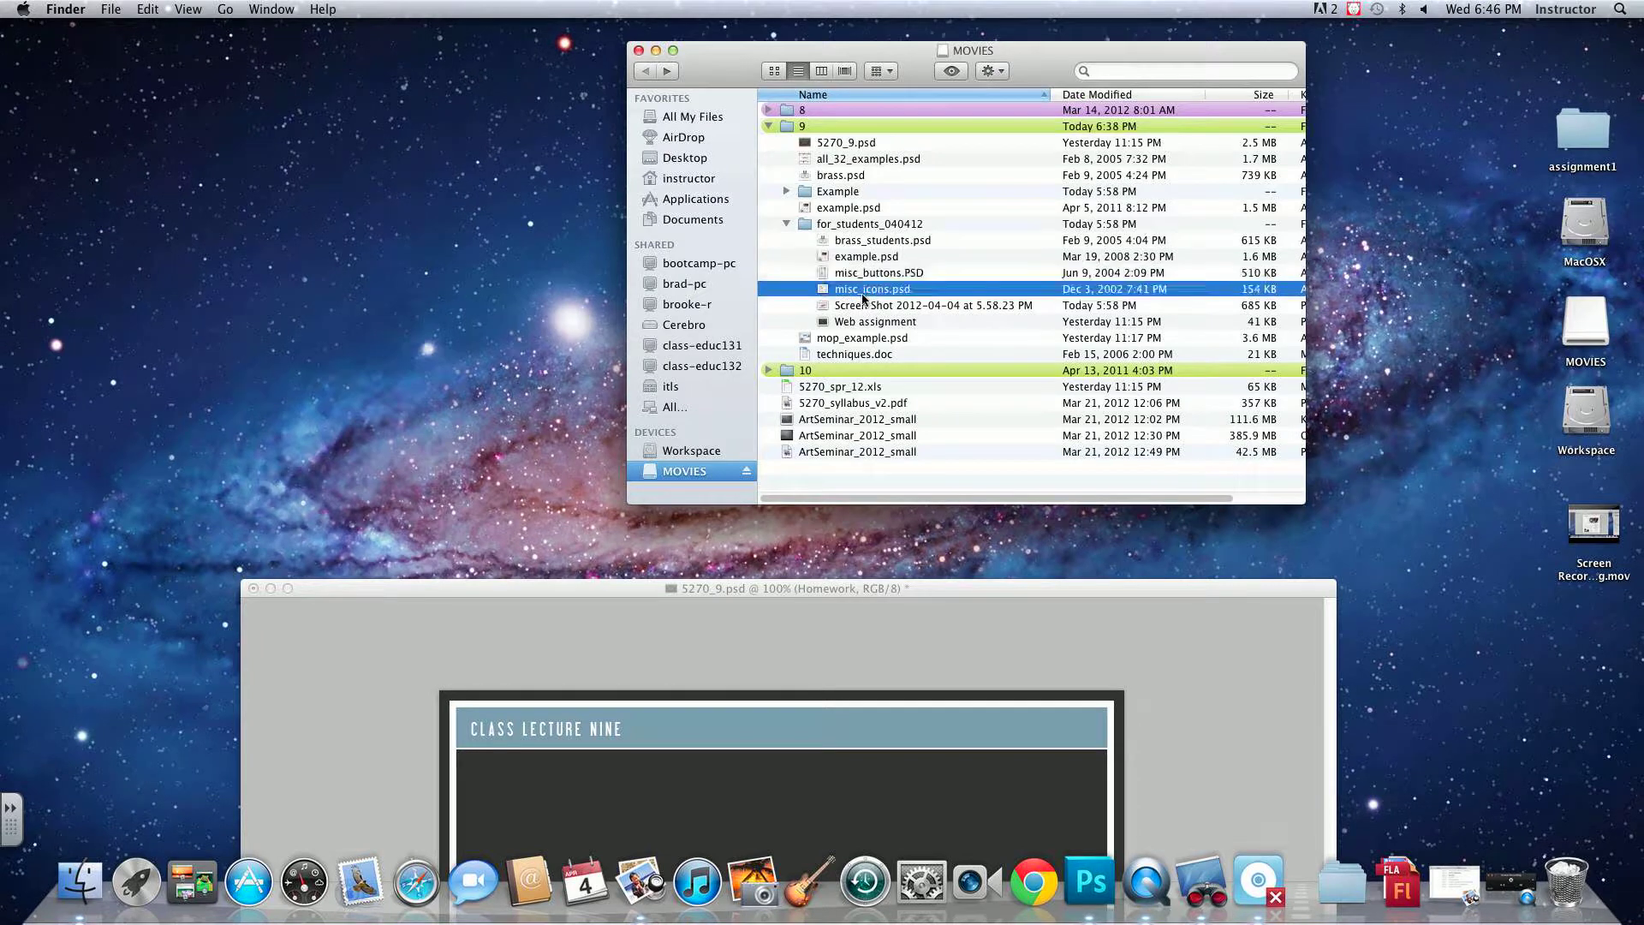
key("space")
key("space")
- Reopen the previews of the button samples and the icon collection to examine them again
left_click(870, 274)
key("space")
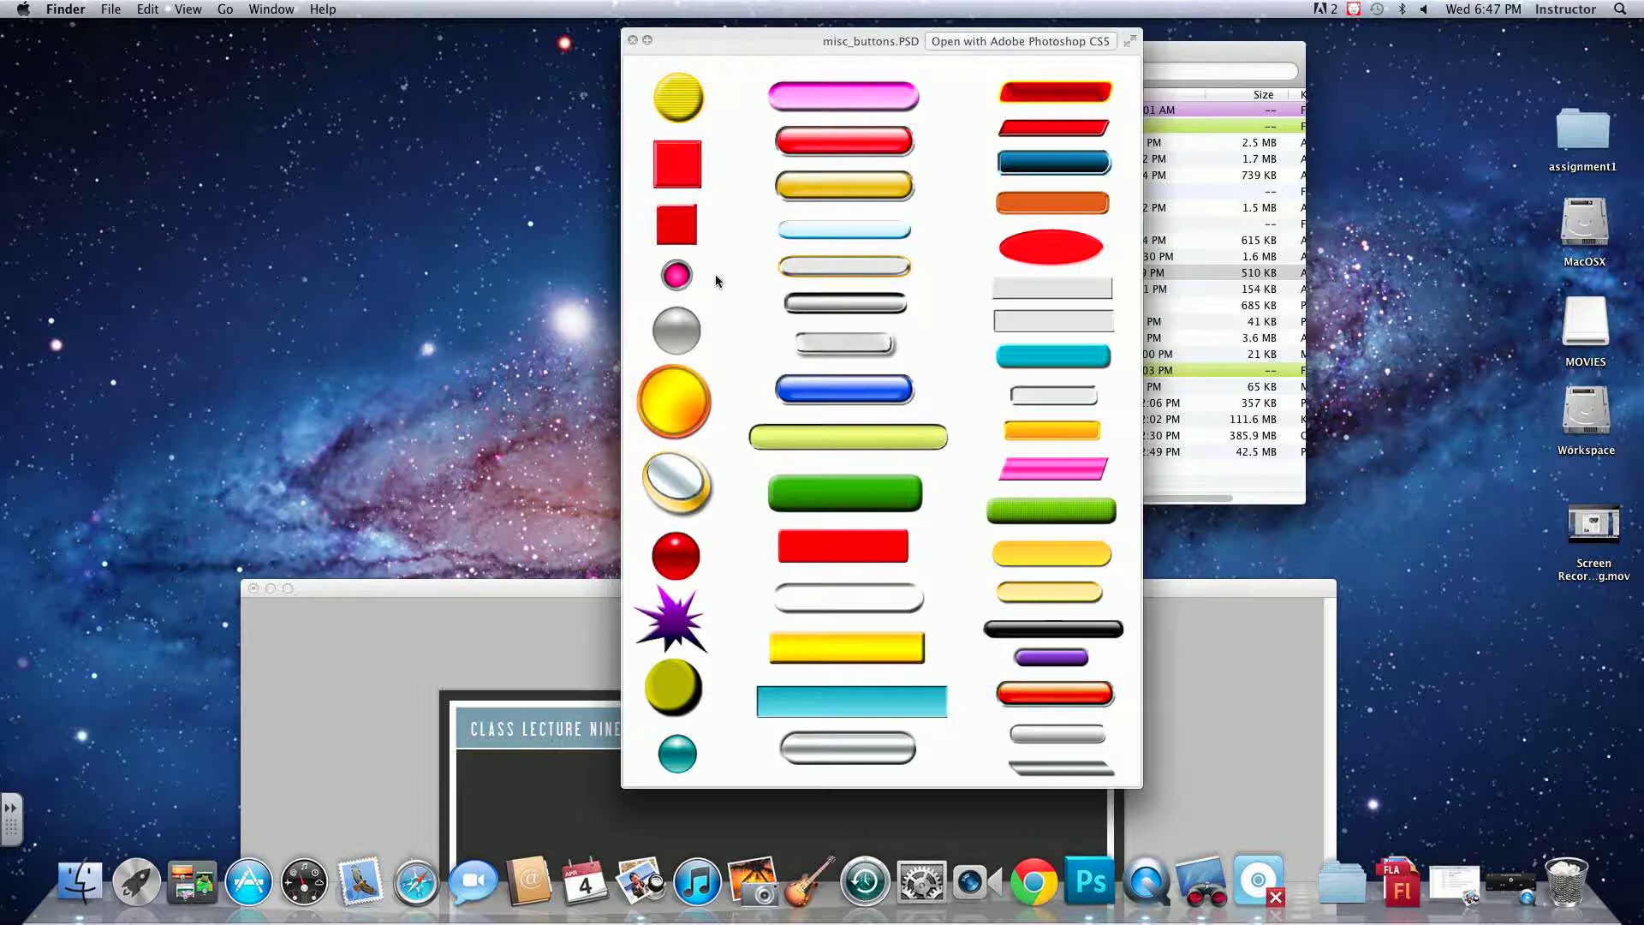
left_click(633, 41)
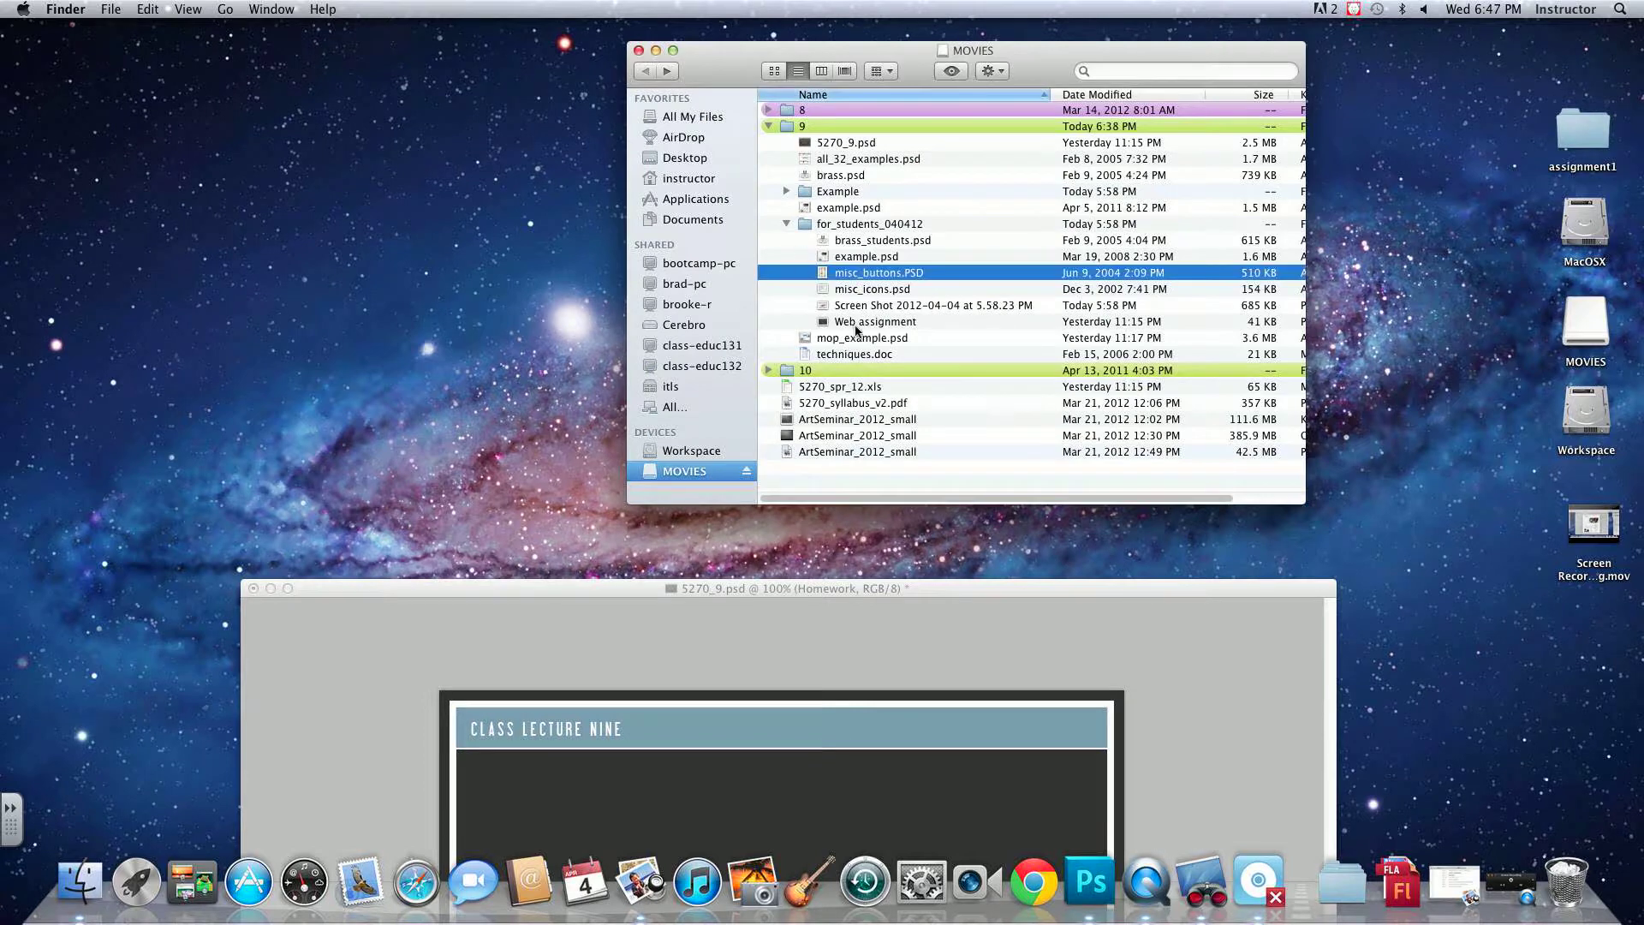
left_click(861, 296)
key("space")
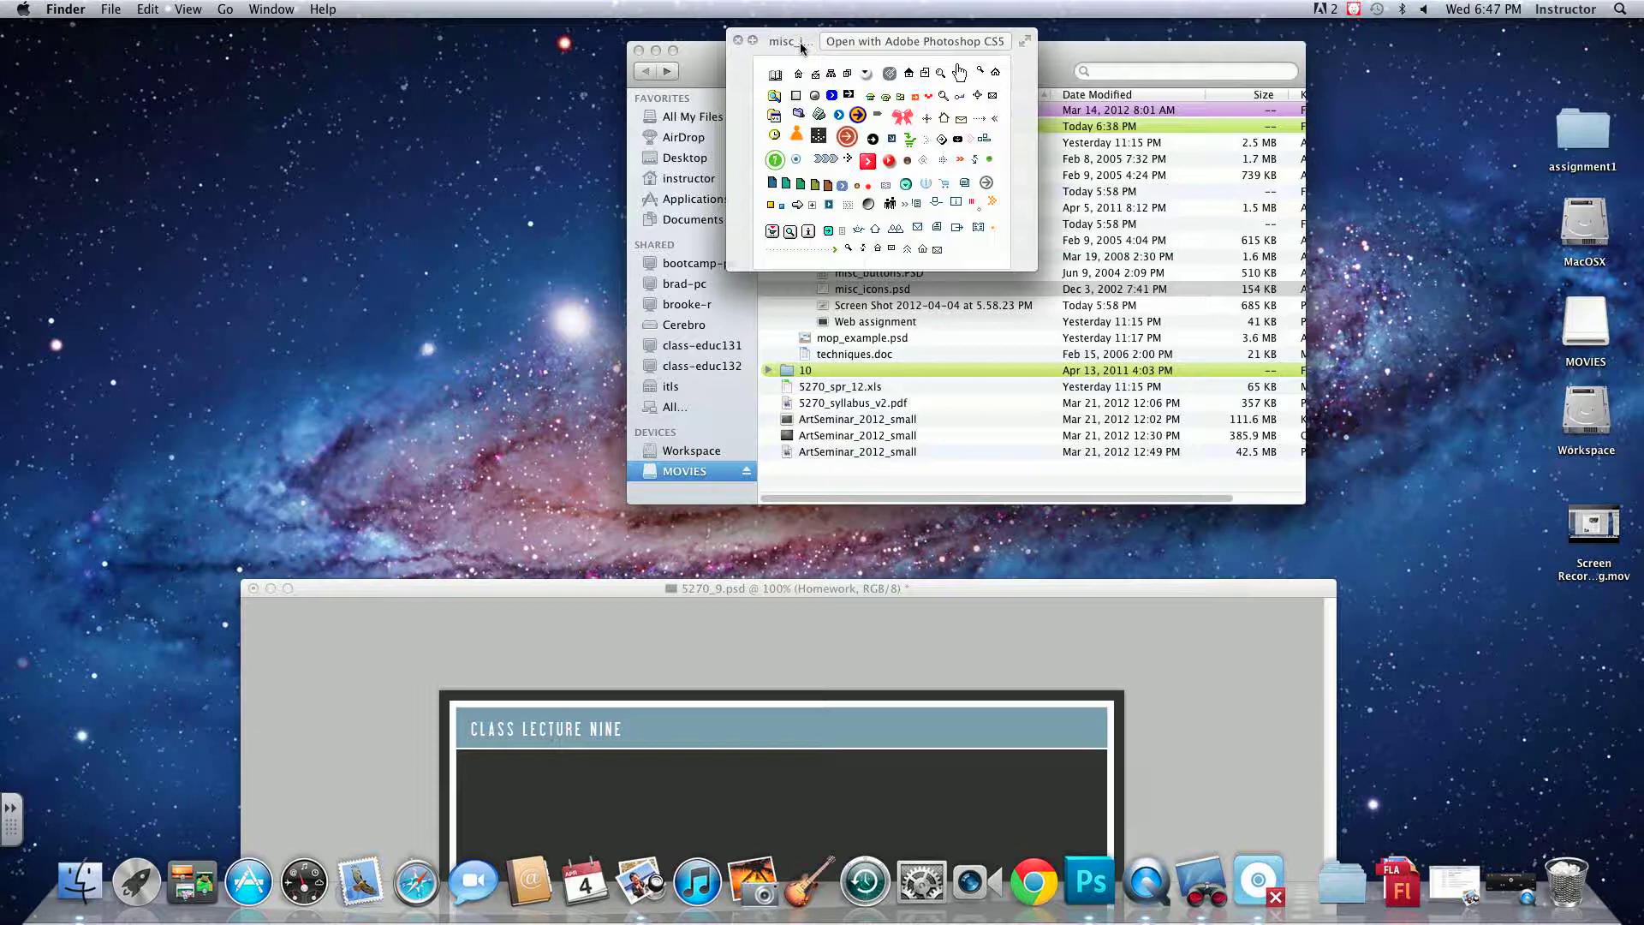
key("space")
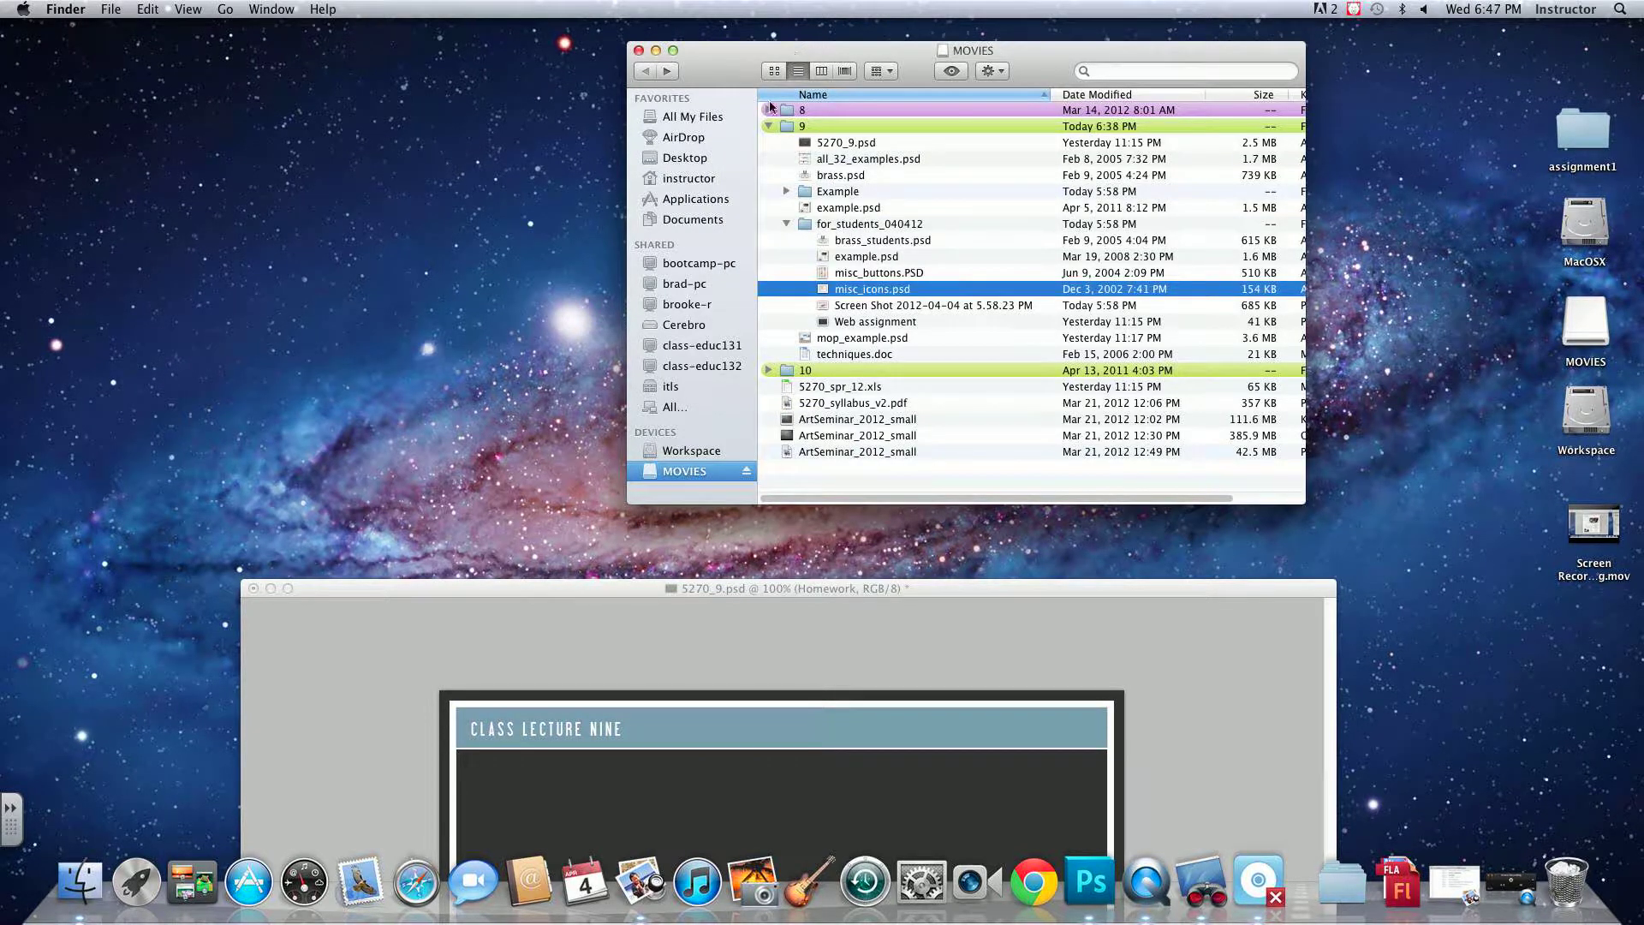
- Preview brass_students.psd, open it in Photoshop and move the document window up to view the whole logo
left_click(882, 243)
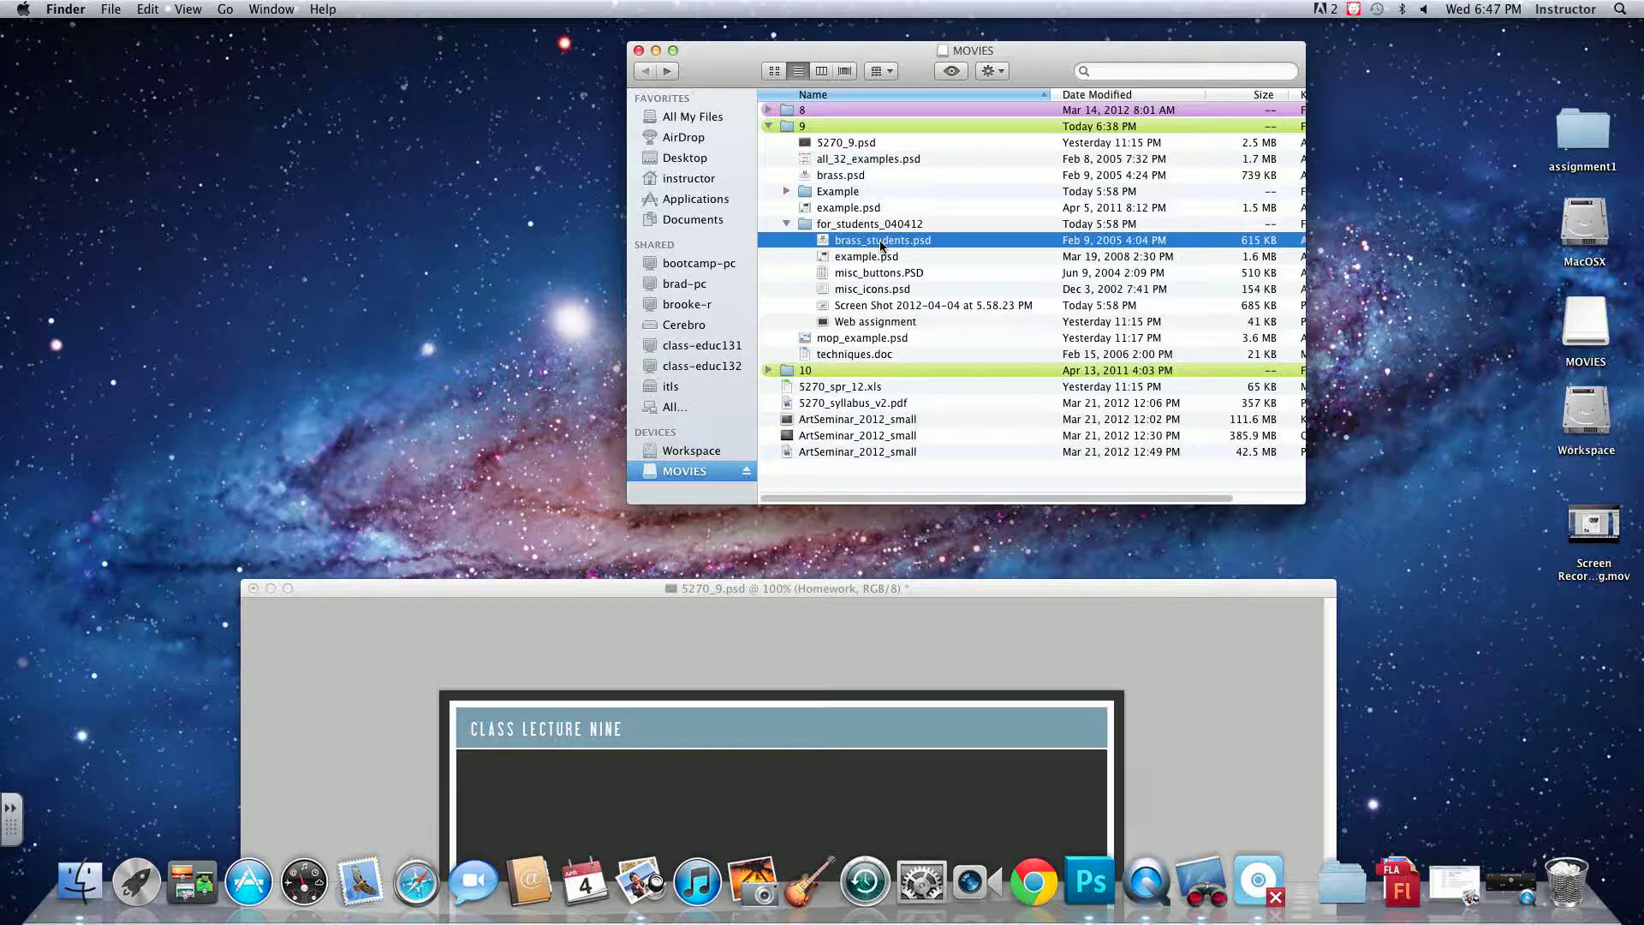
key("space")
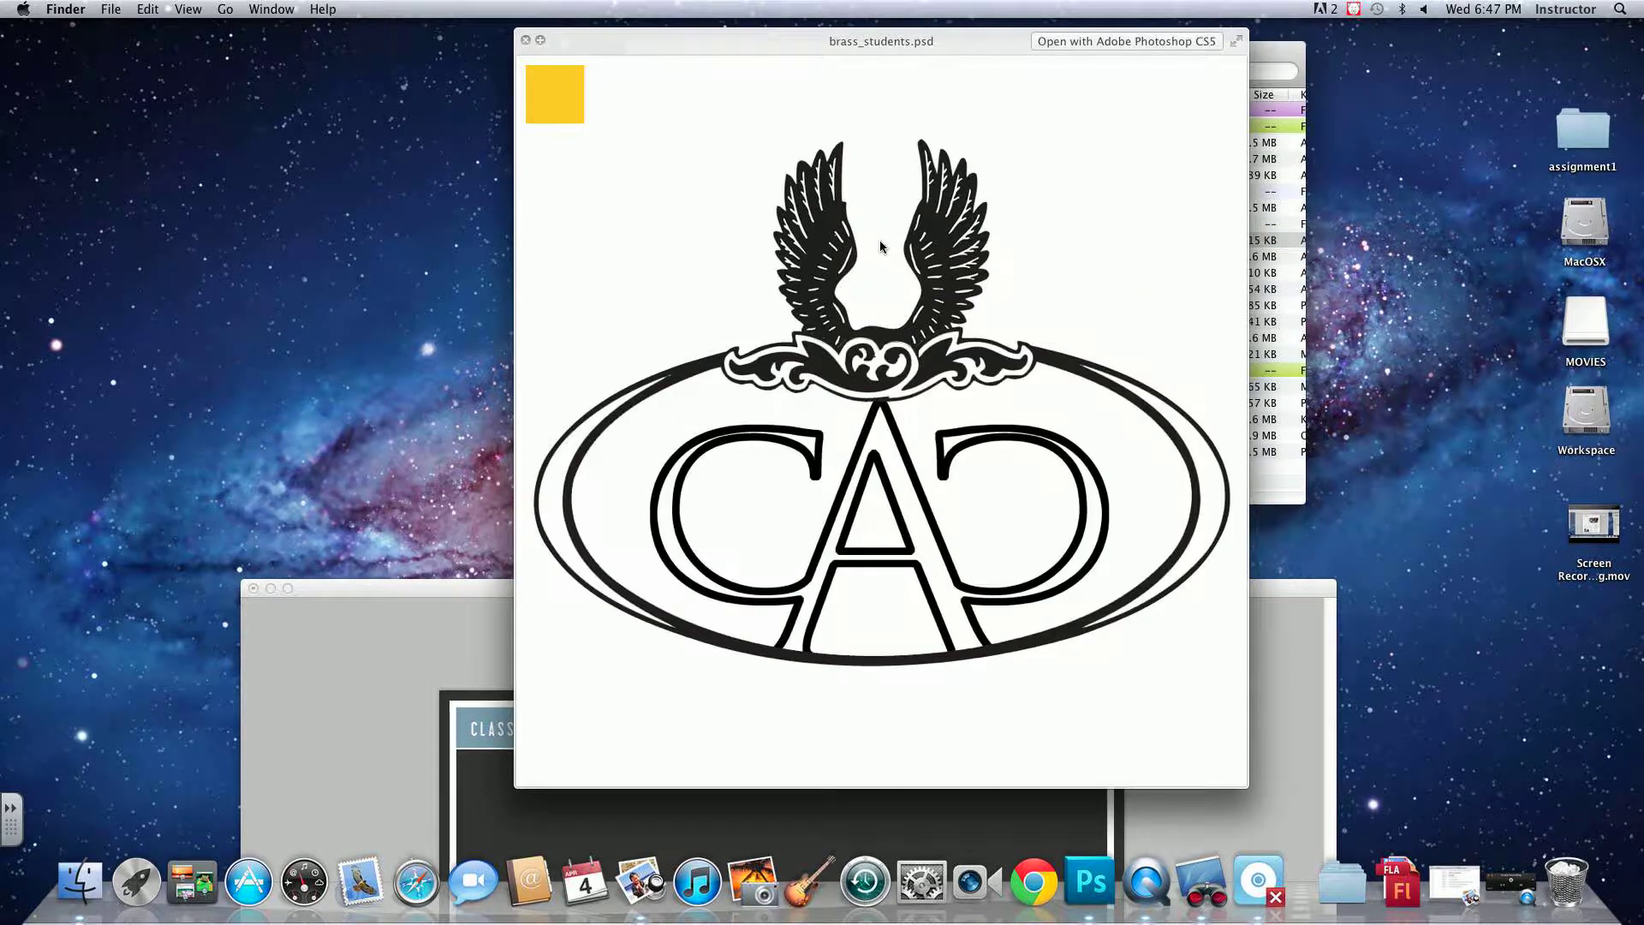
key("space")
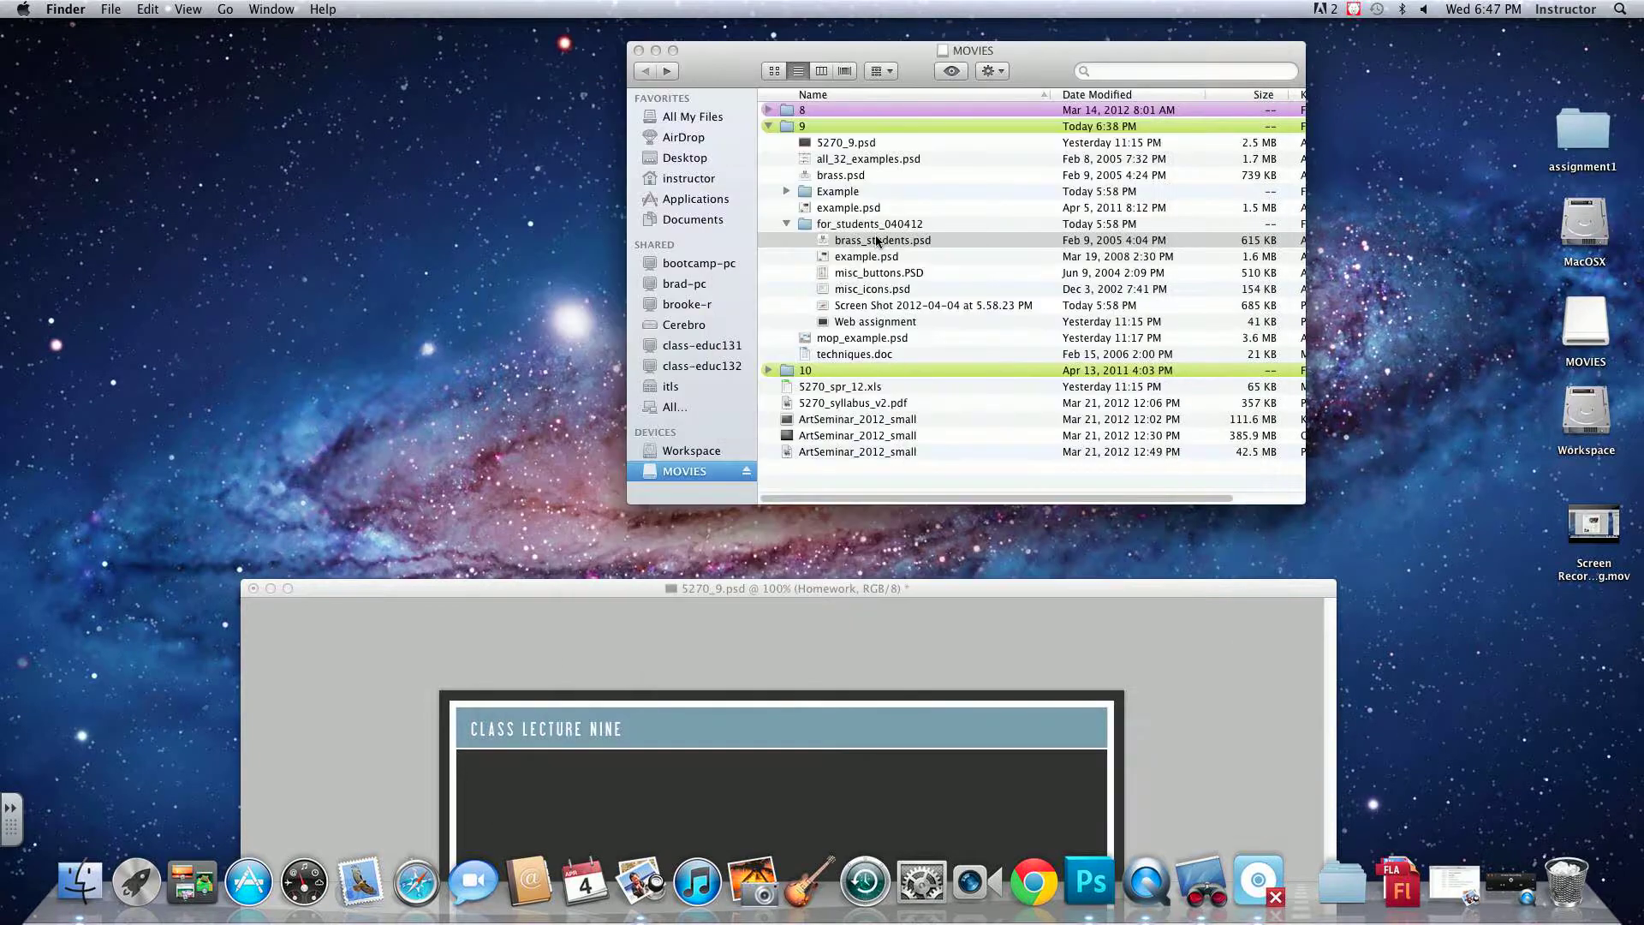
left_click_drag(881, 243, 1091, 882)
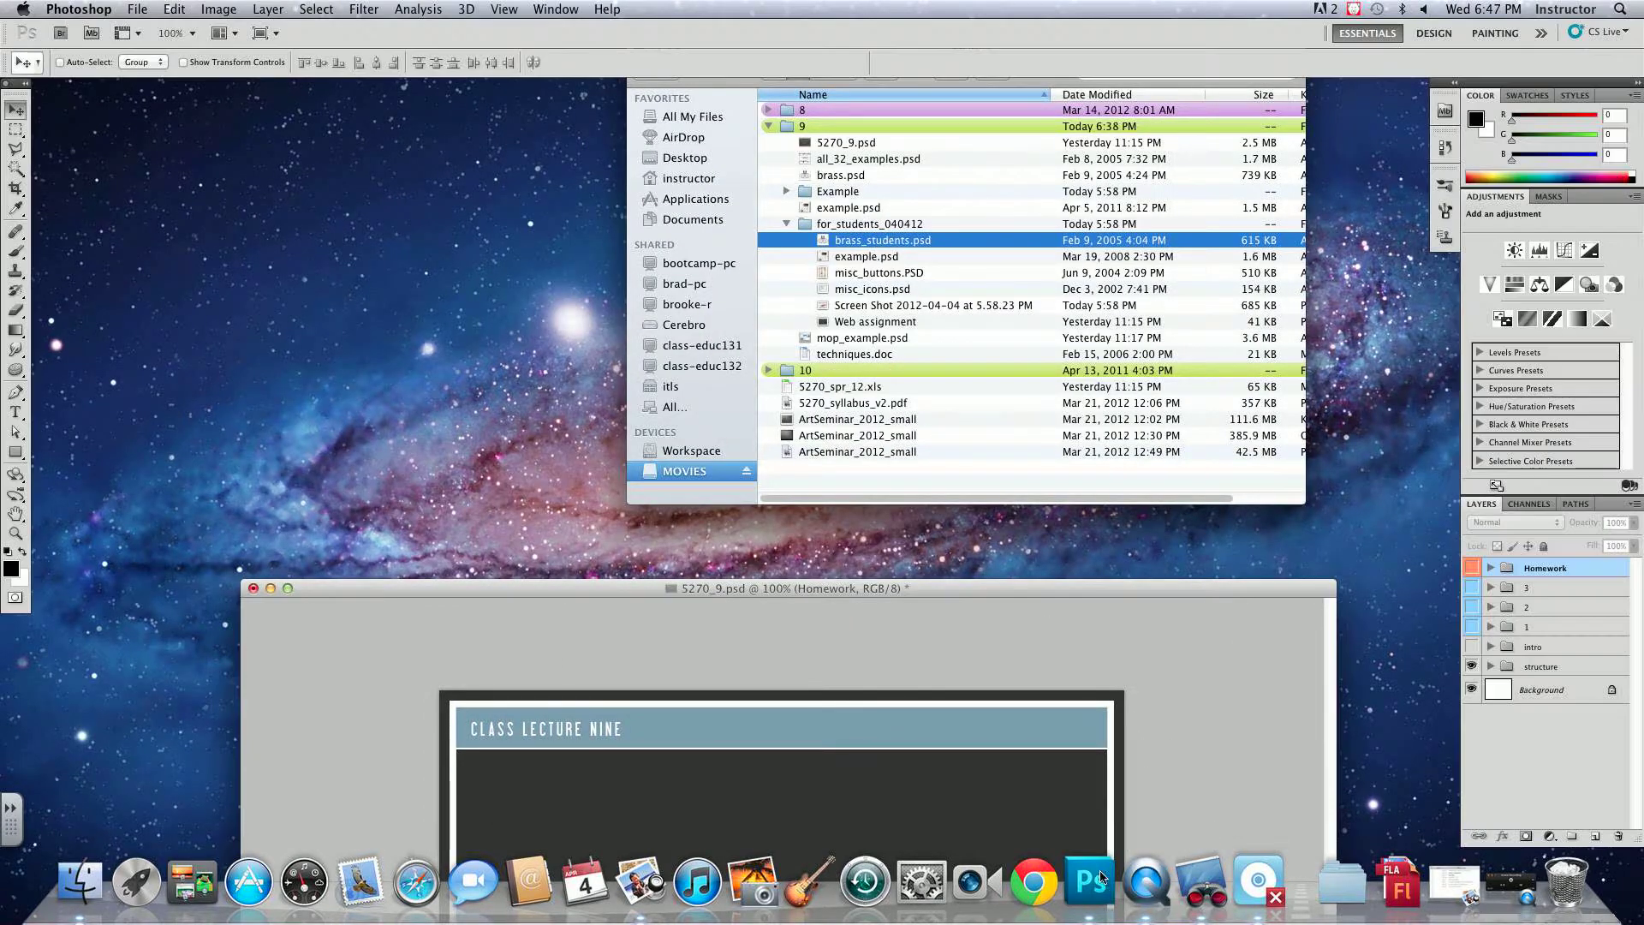
left_click_drag(994, 588, 970, 118)
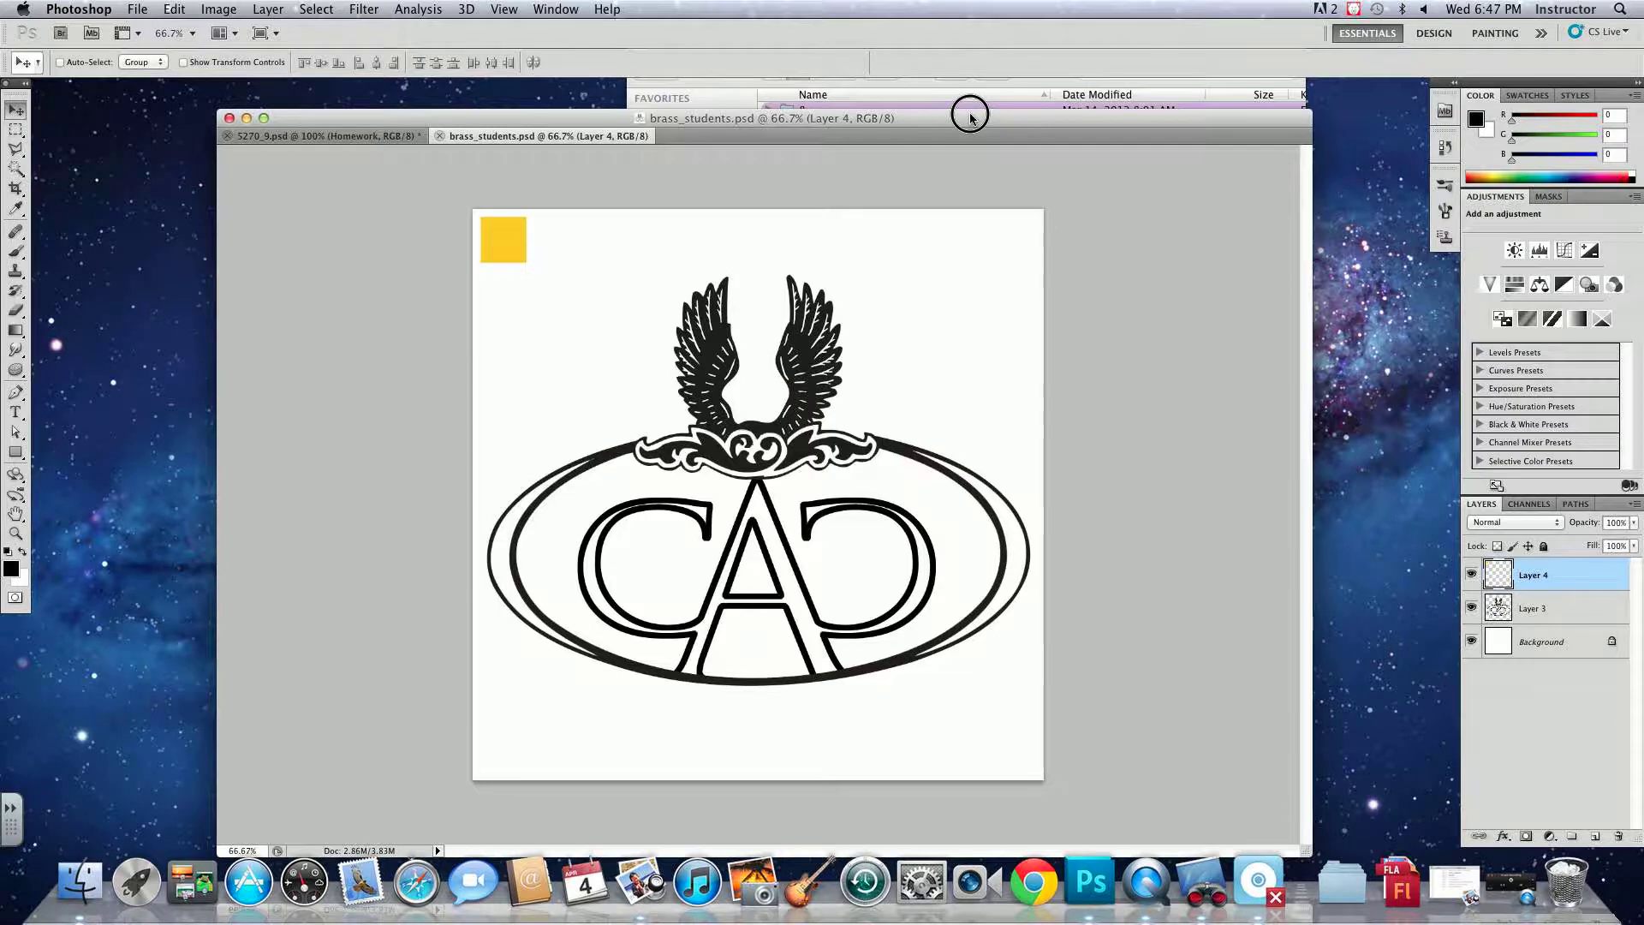
- Preview brass.psd from folder 9, open it in Photoshop and show its topmost layer with the layer style effect
left_click_drag(702, 119, 698, 597)
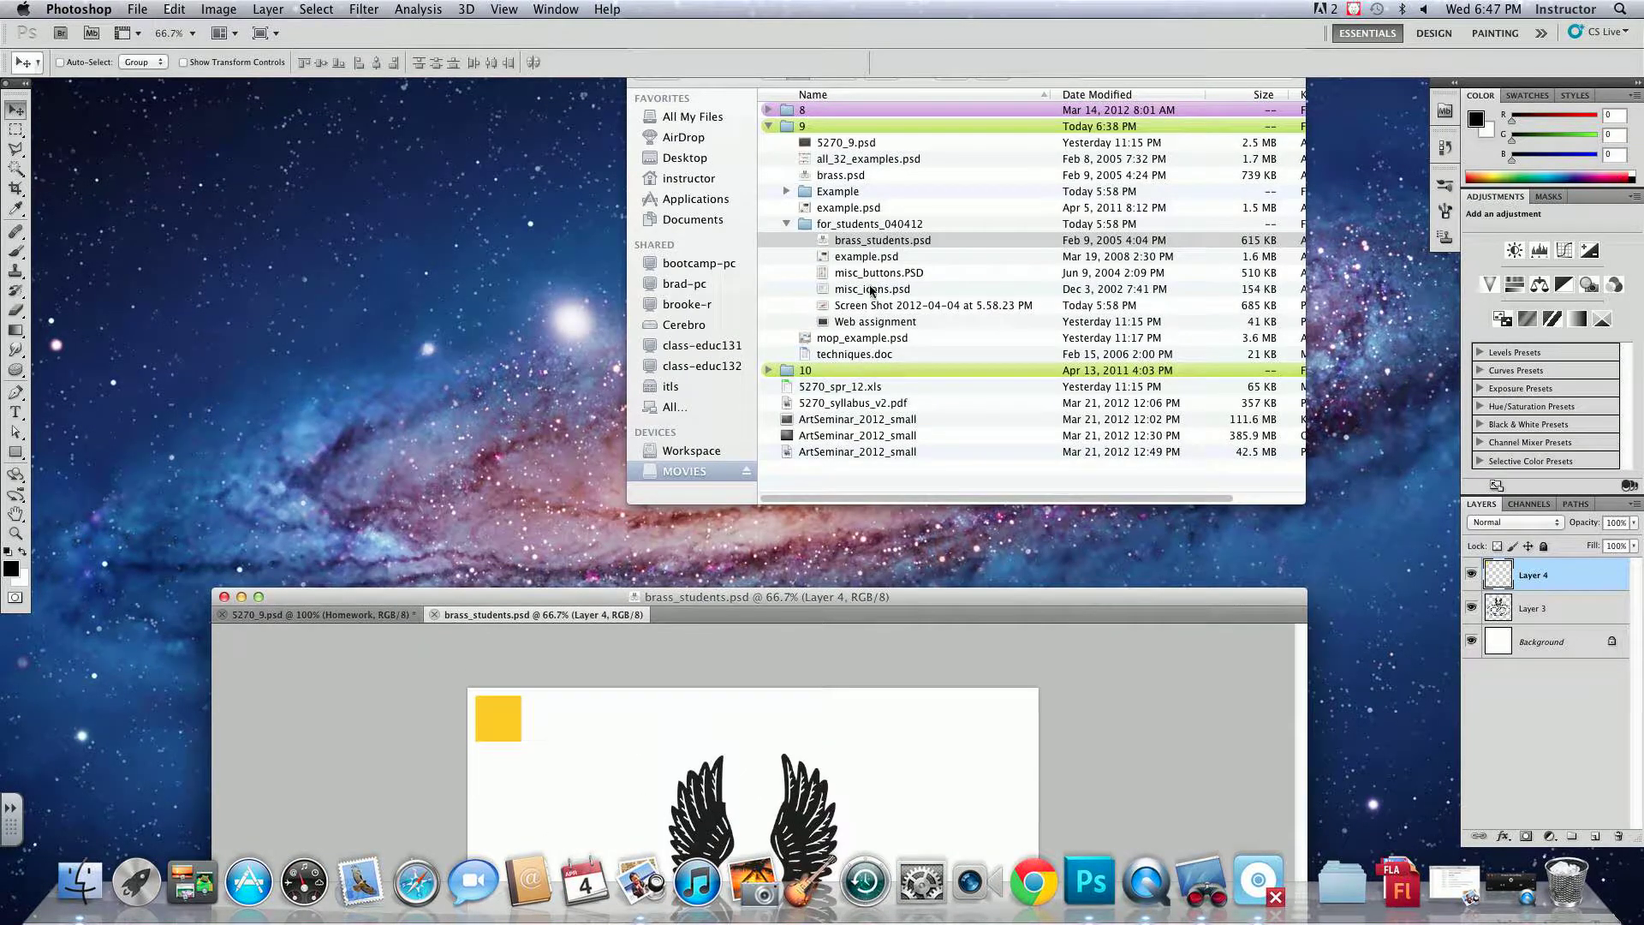
left_click(845, 178)
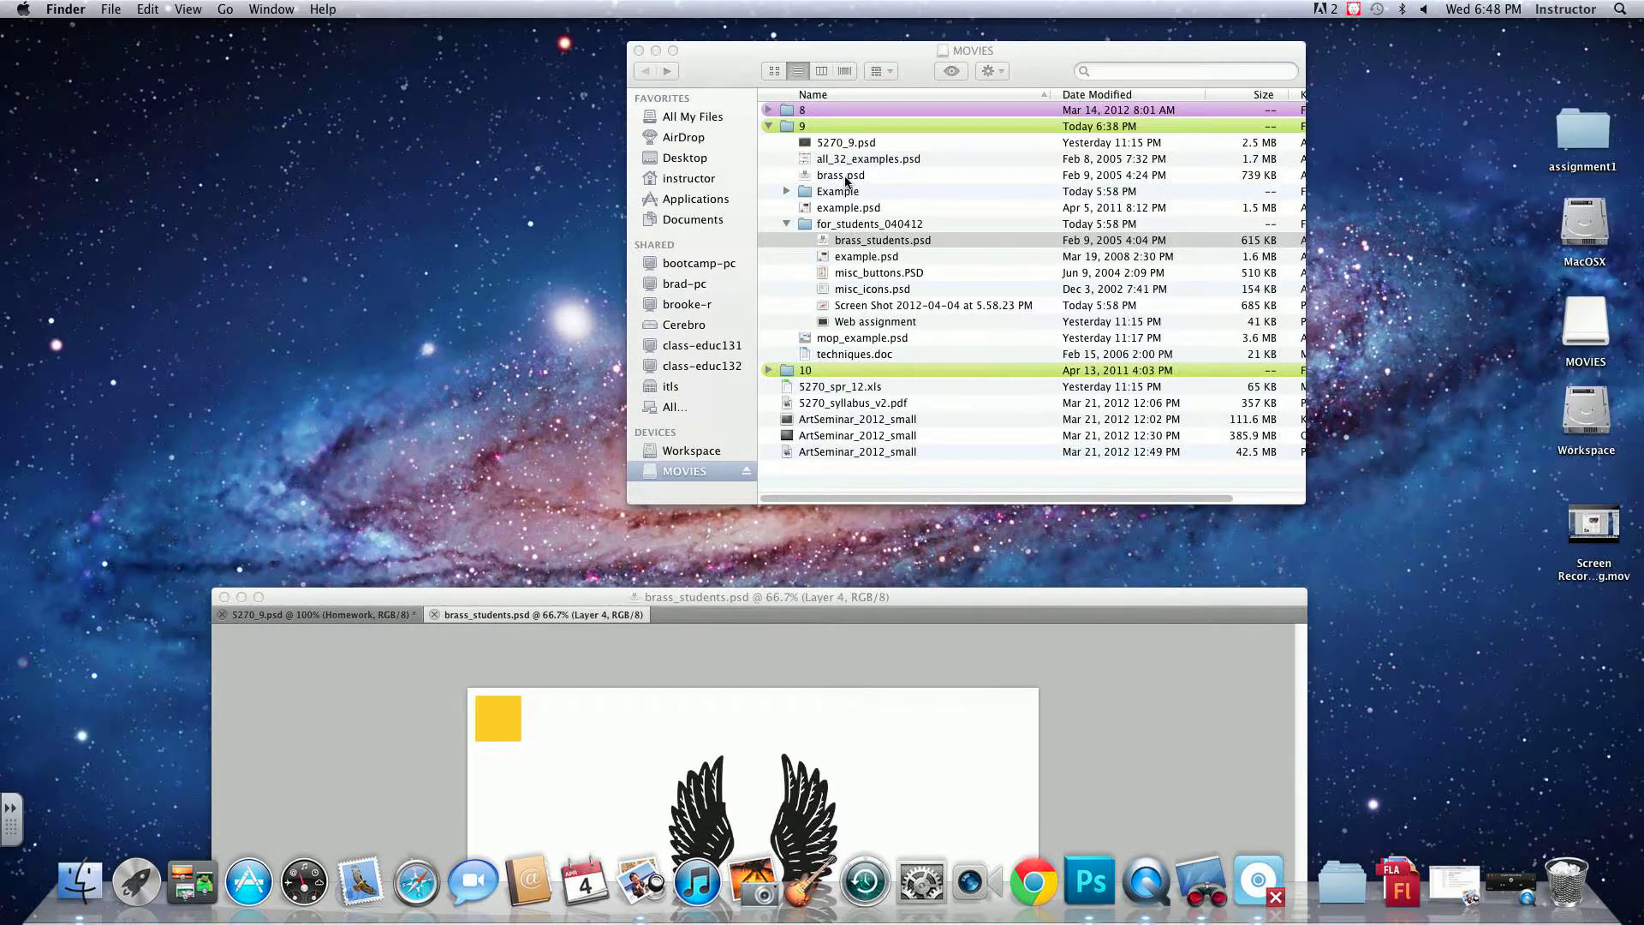
left_click(843, 180)
key("space")
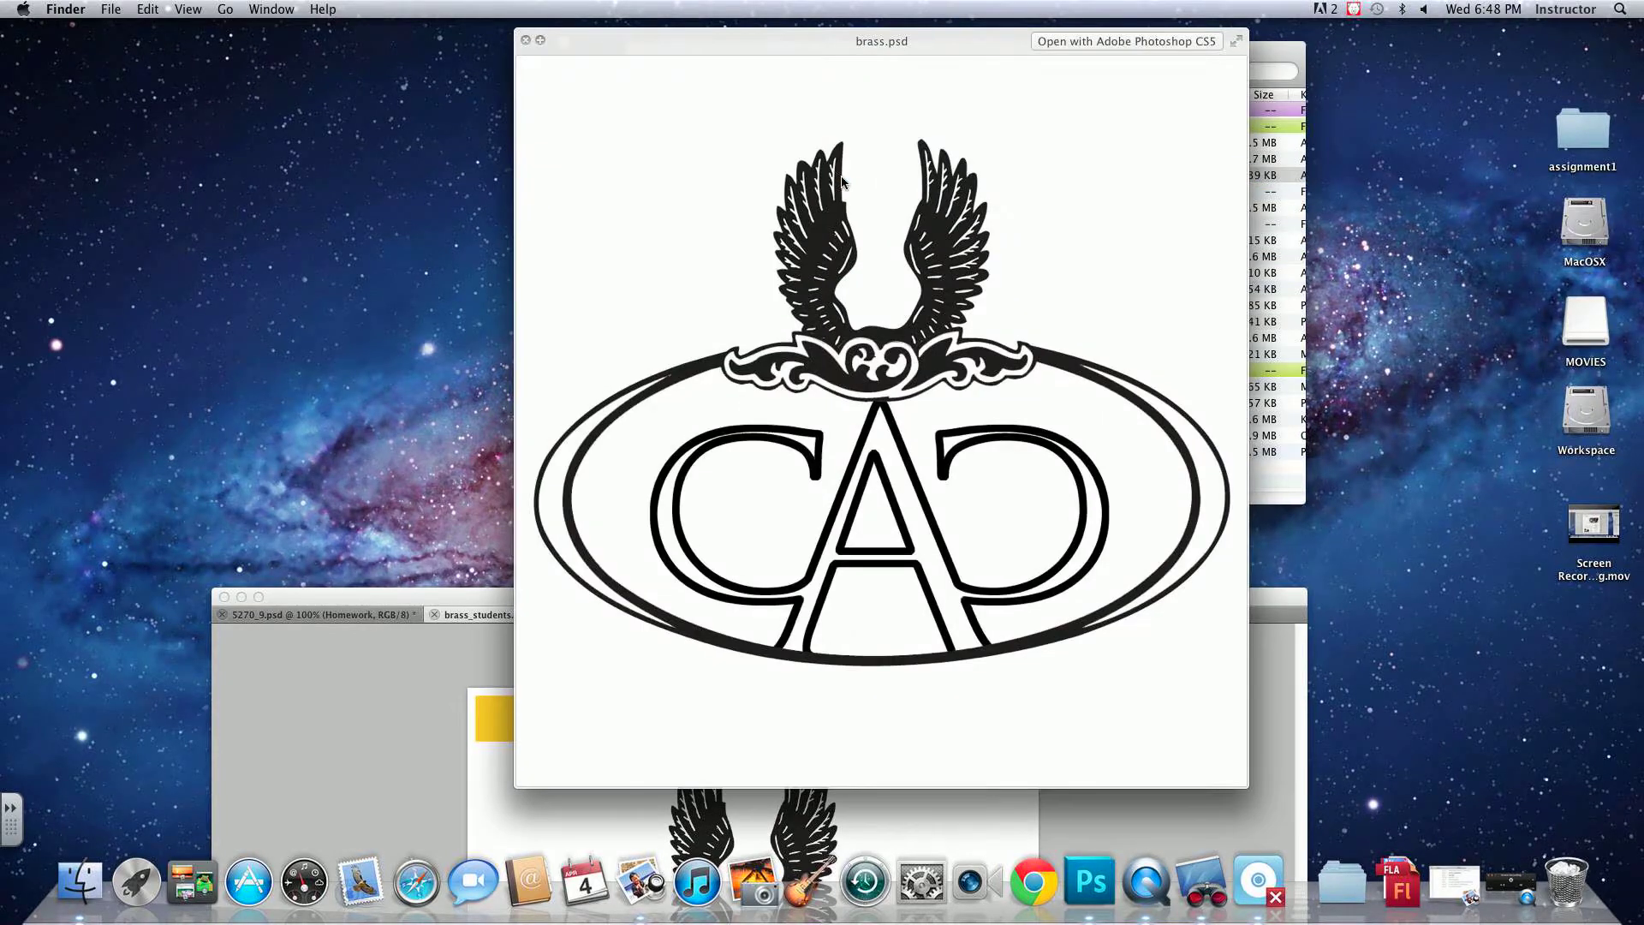
key("space")
left_click_drag(843, 176, 1099, 895)
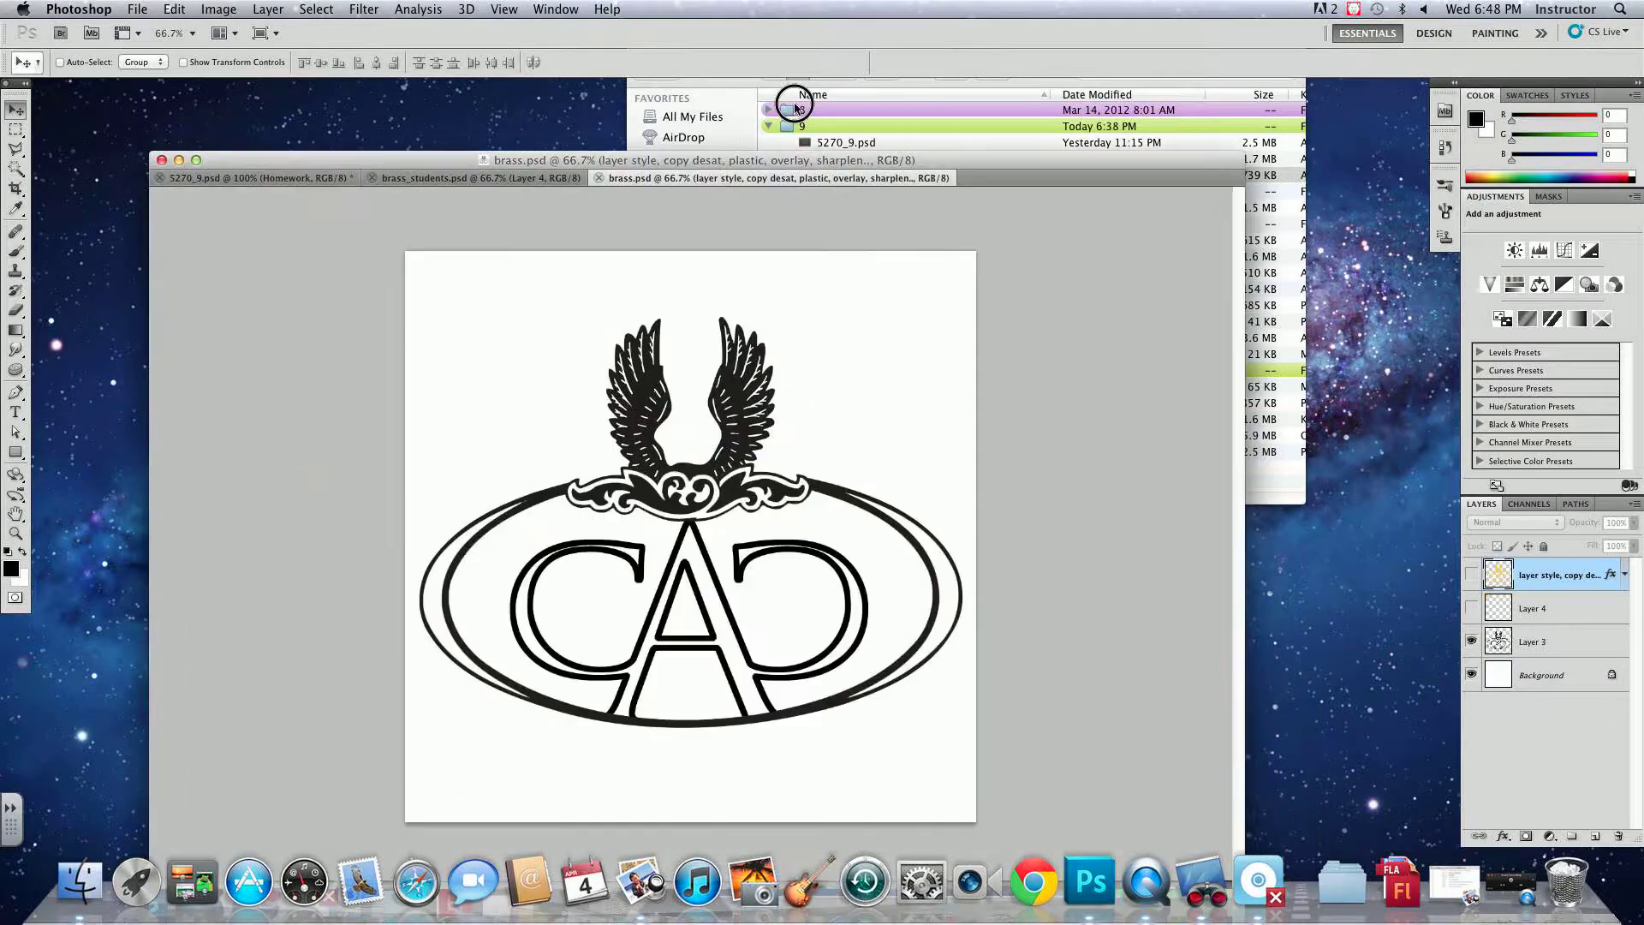
left_click(1471, 575)
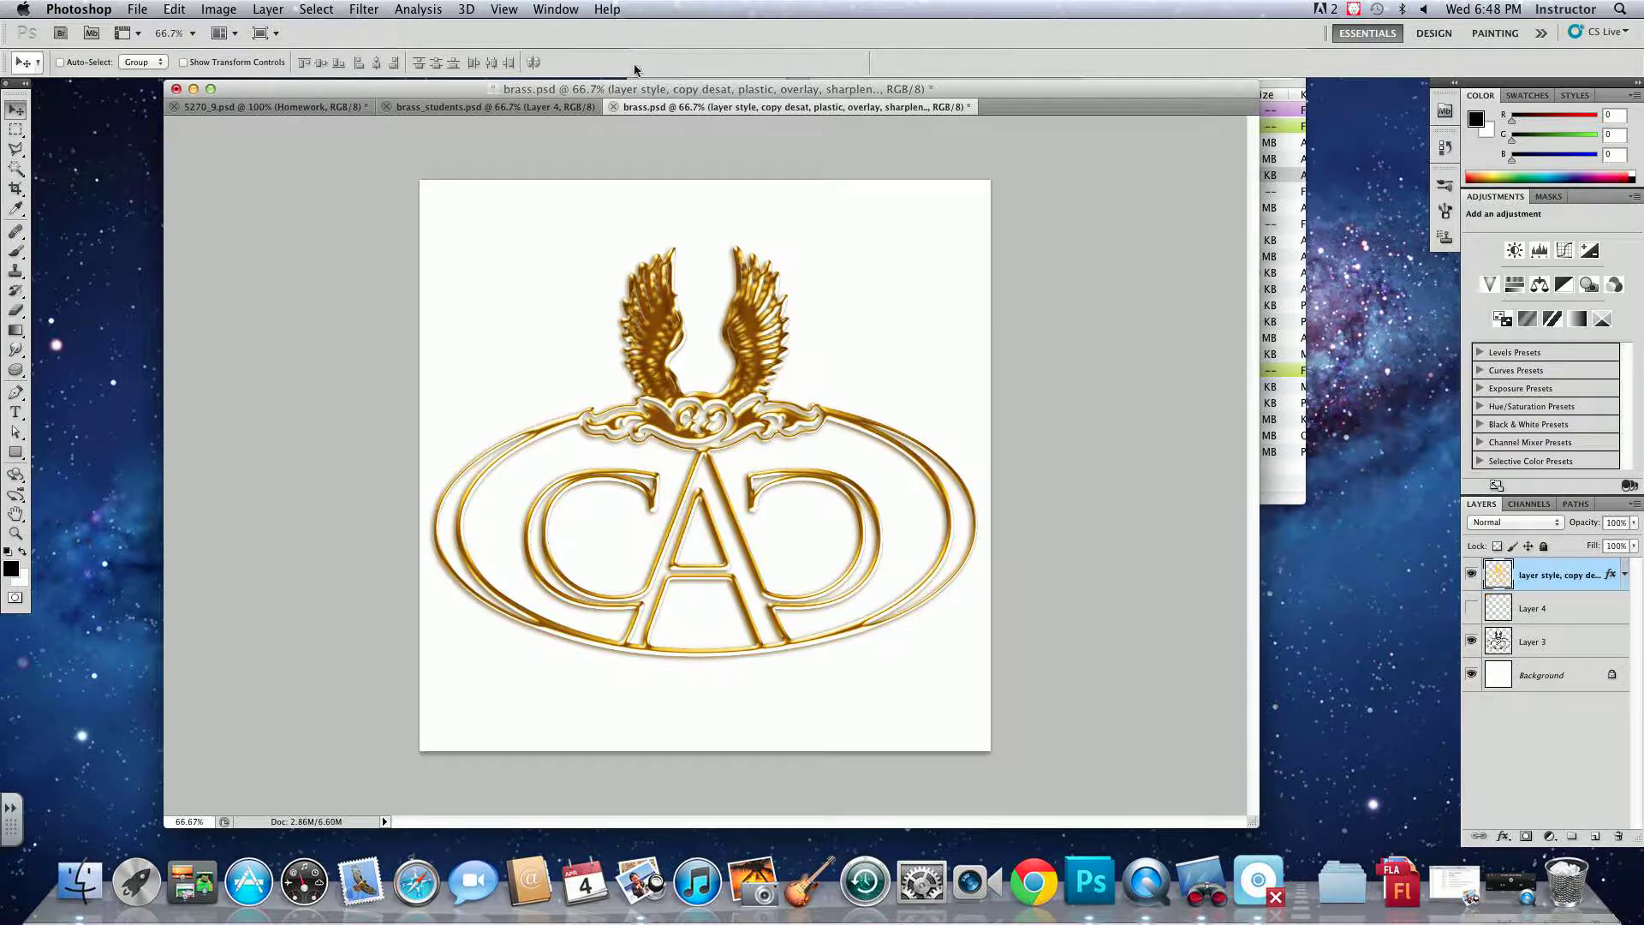
- Close brass.psd without saving, close brass_students.psd, and minimize the 5270_9.psd window
left_click(613, 107)
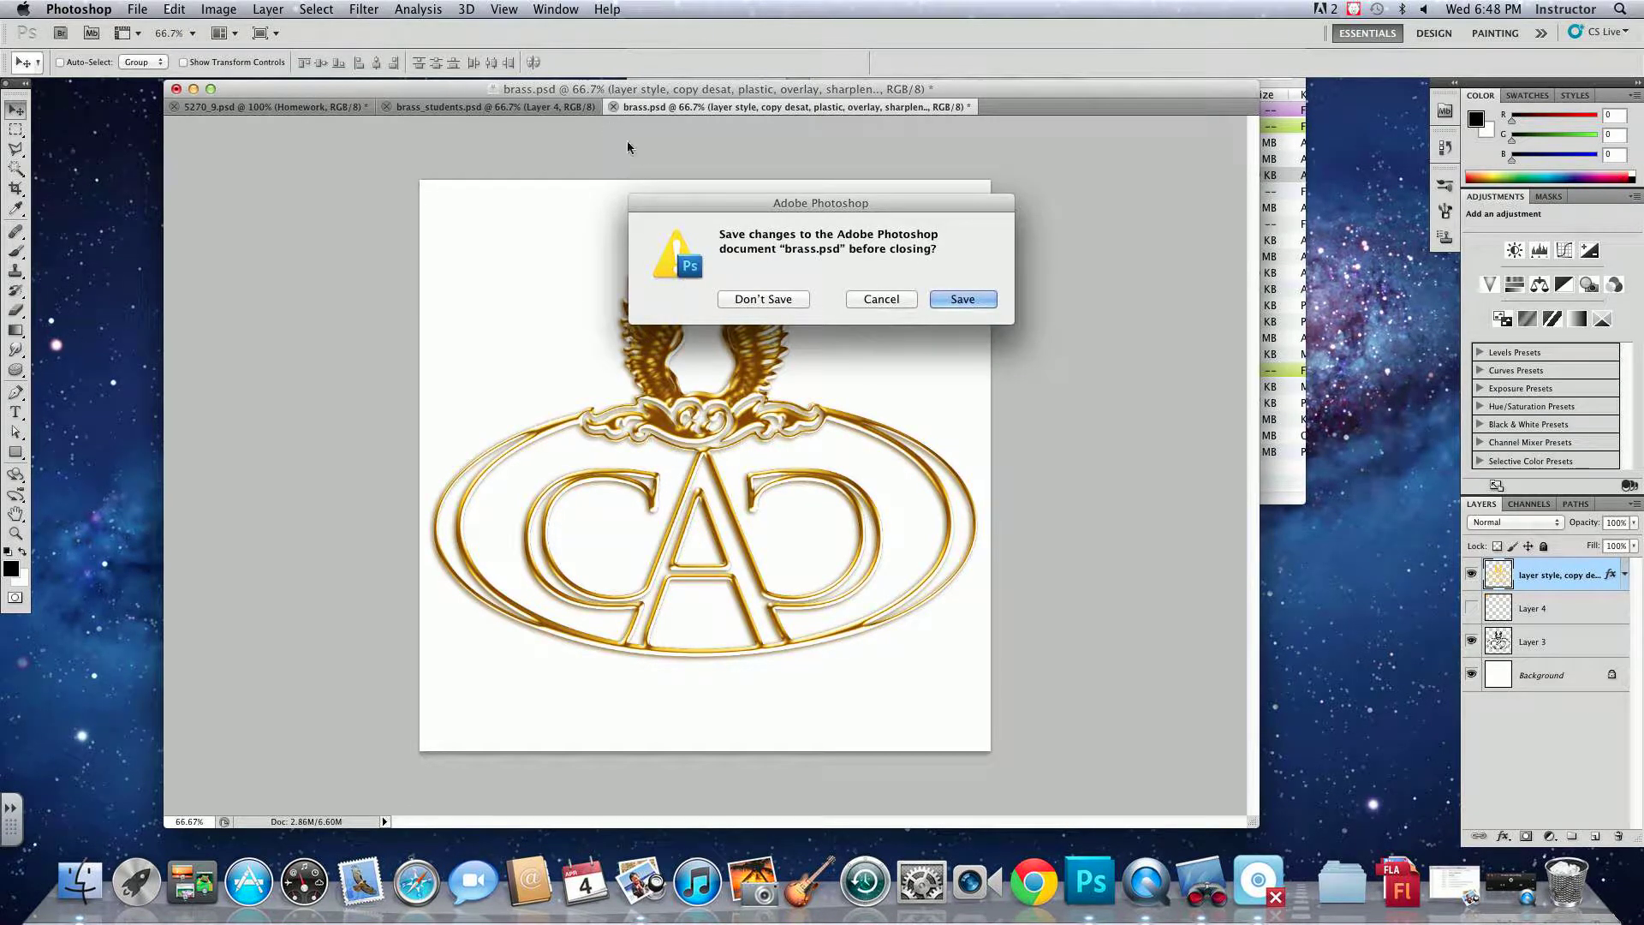
left_click(769, 300)
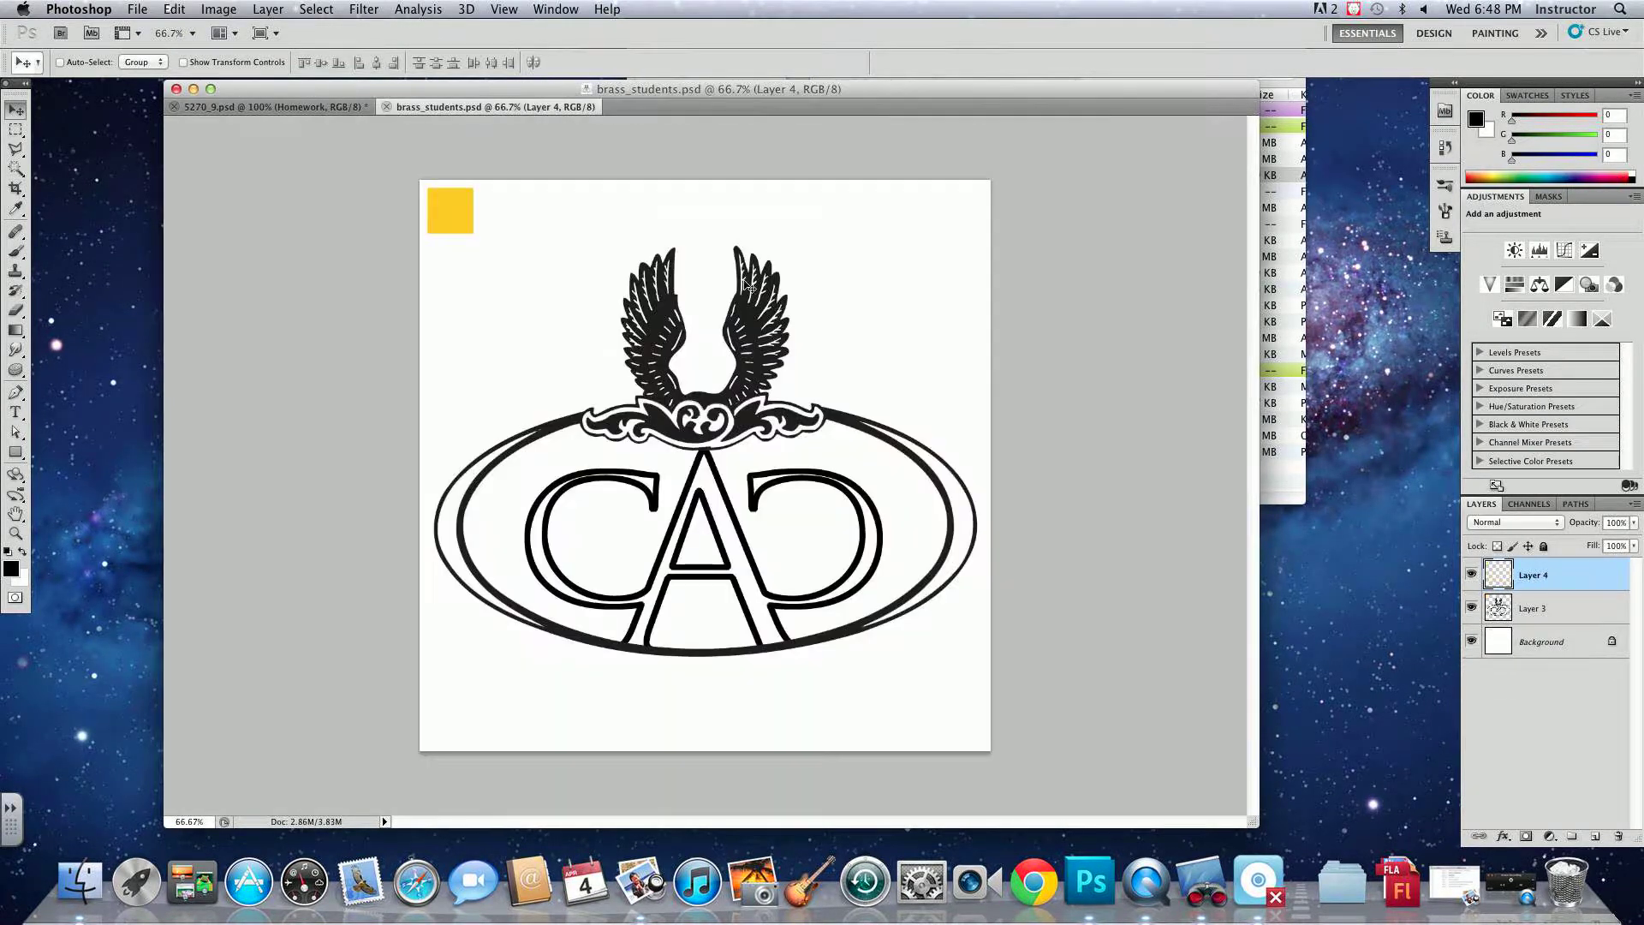
left_click(387, 107)
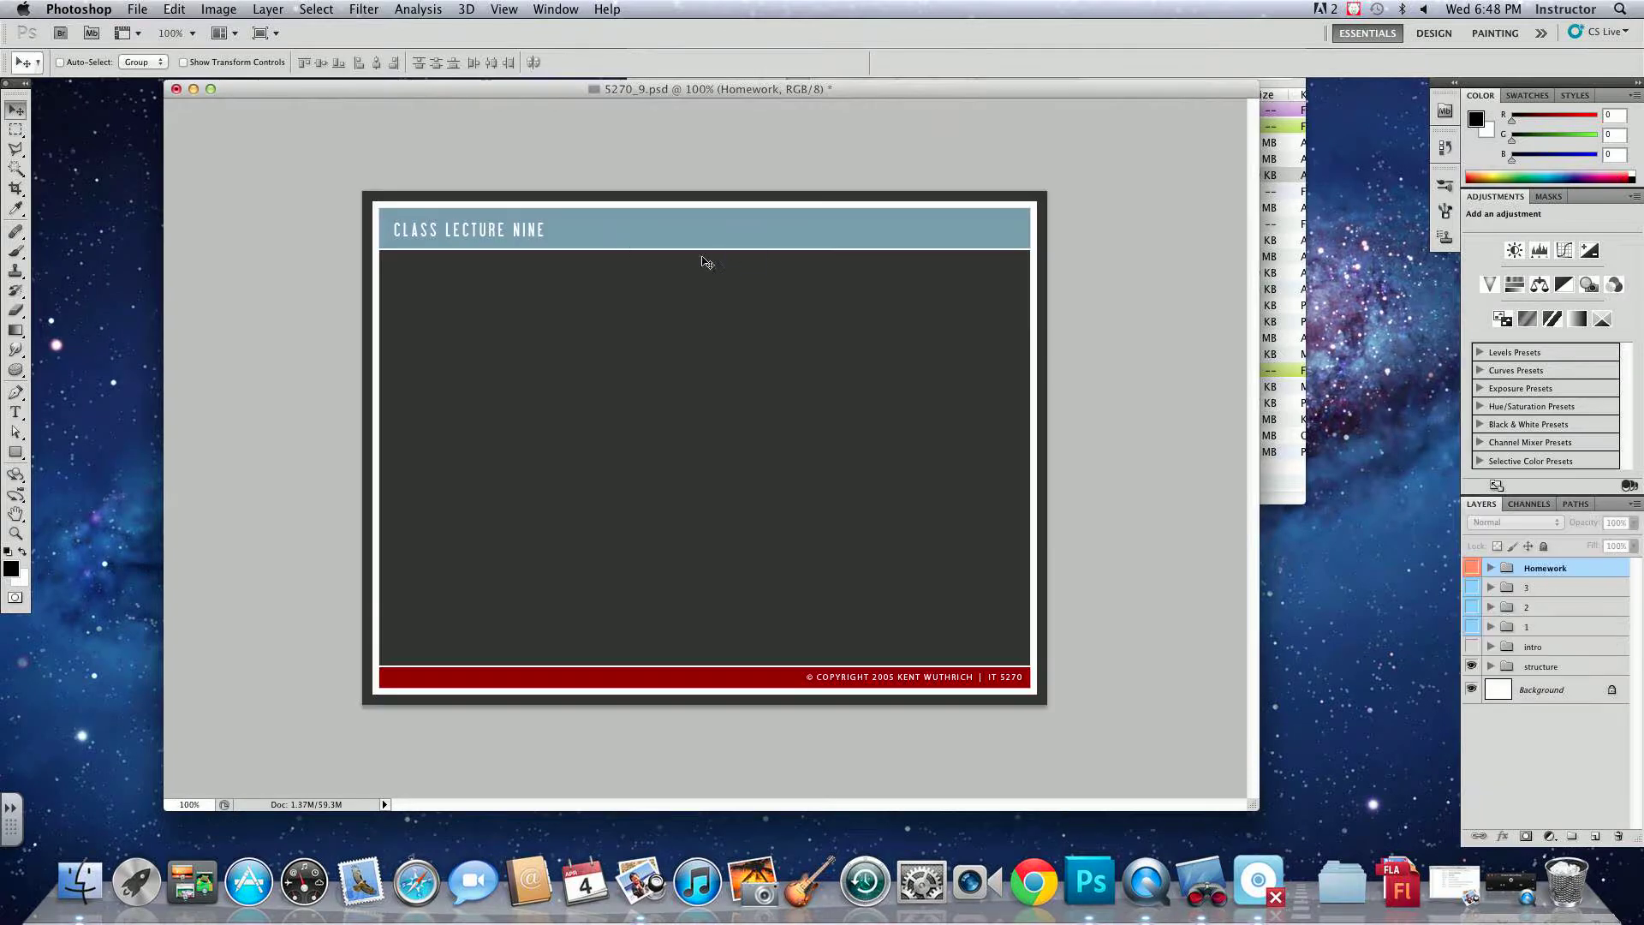
double_click(953, 83)
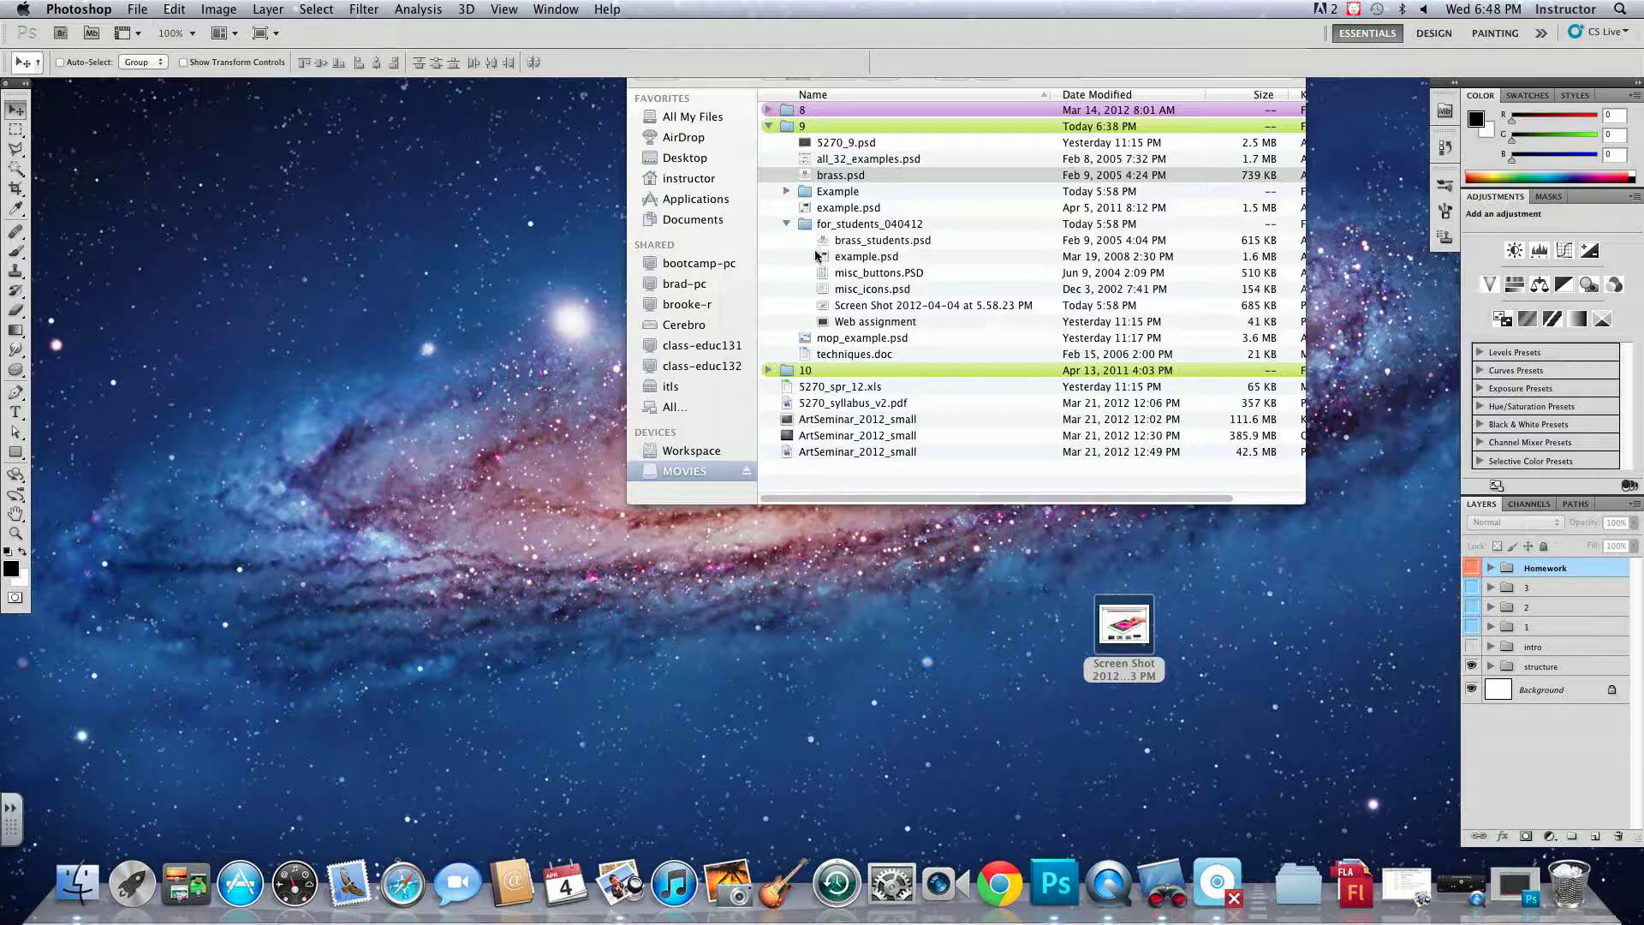
- Collapse the for_students_040412 folder, expand the Example folder, and move and lengthen the MOVIES window to show its contents
left_click(786, 224)
left_click(787, 224)
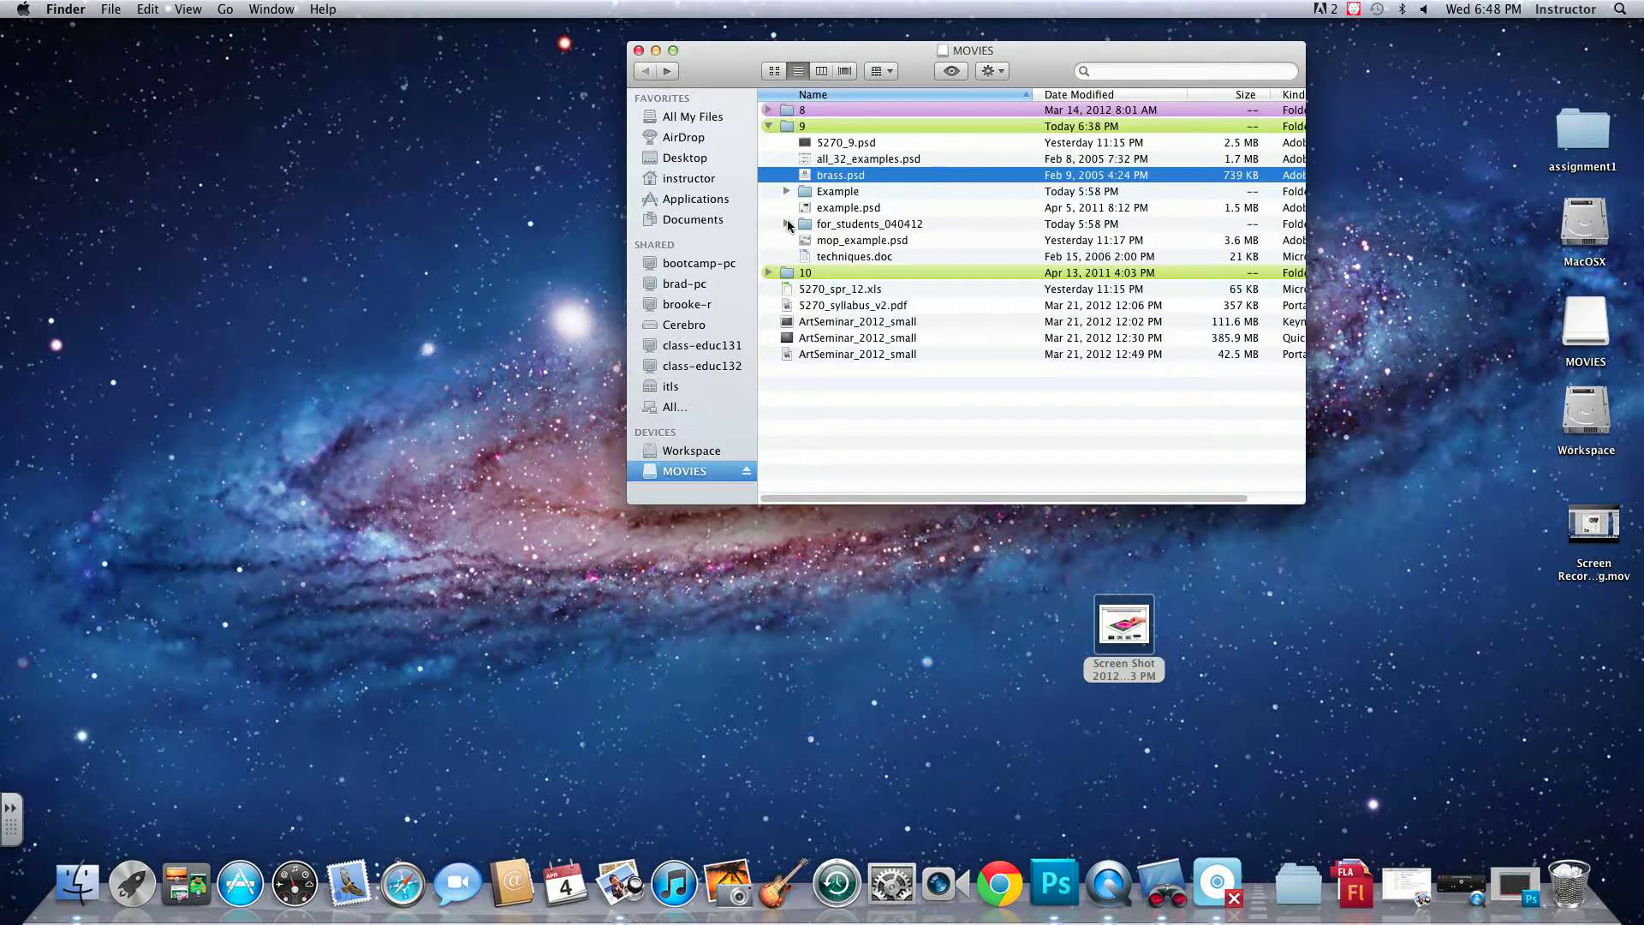
left_click(786, 191)
left_click(917, 60)
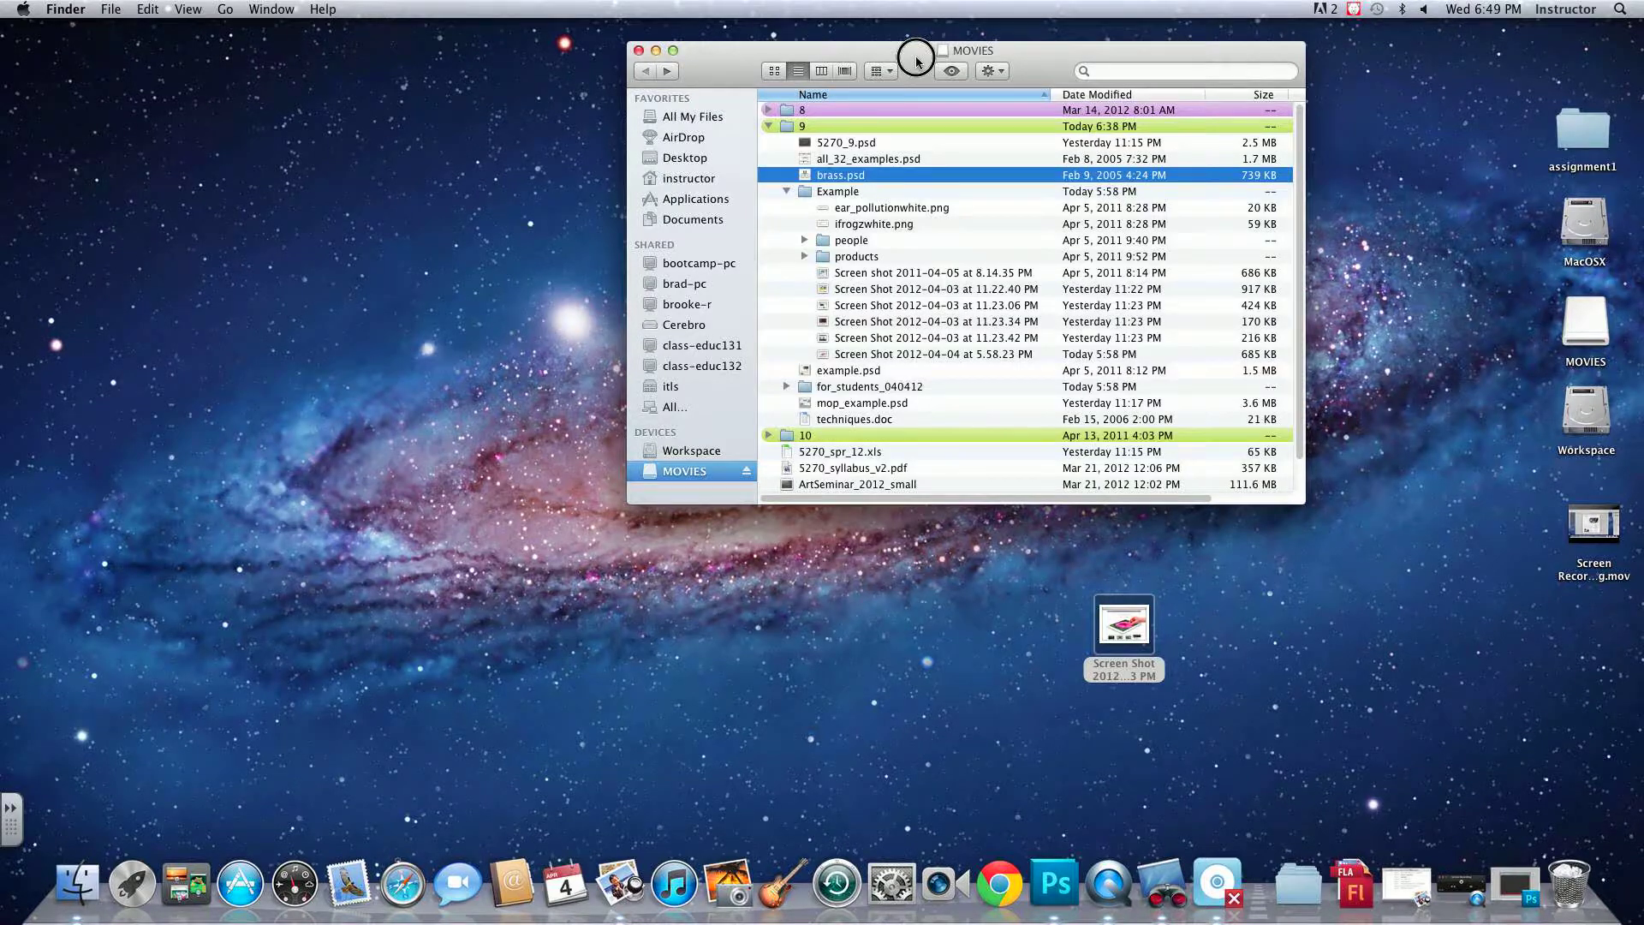
left_click_drag(917, 60, 723, 38)
left_click(1104, 474)
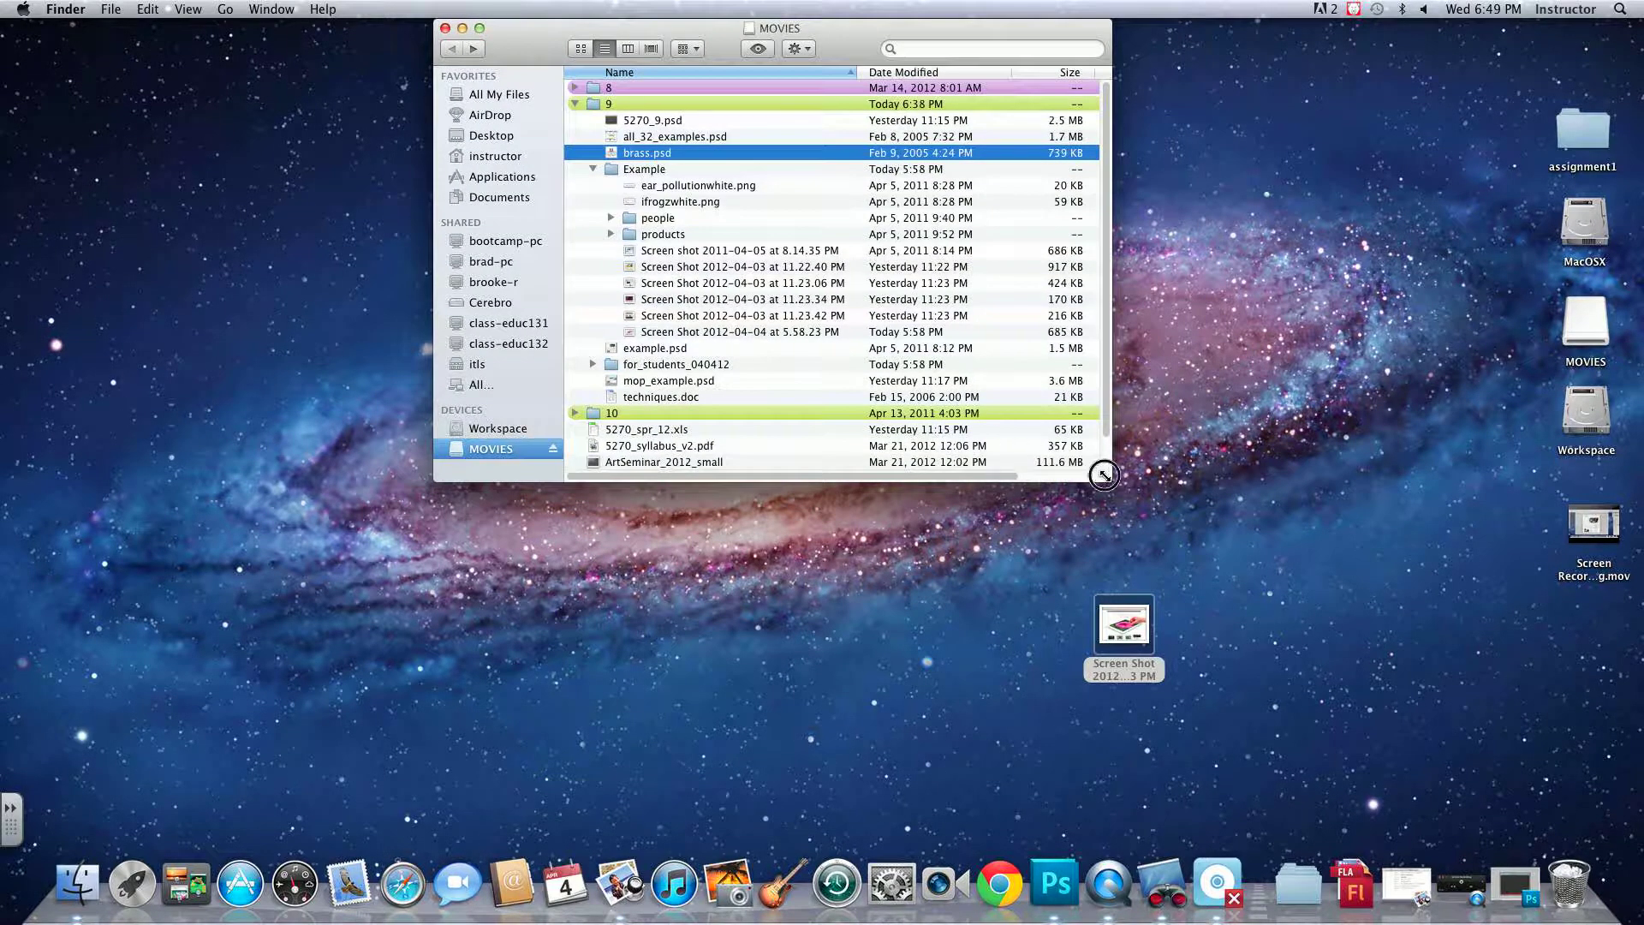
left_click_drag(1104, 475, 1081, 660)
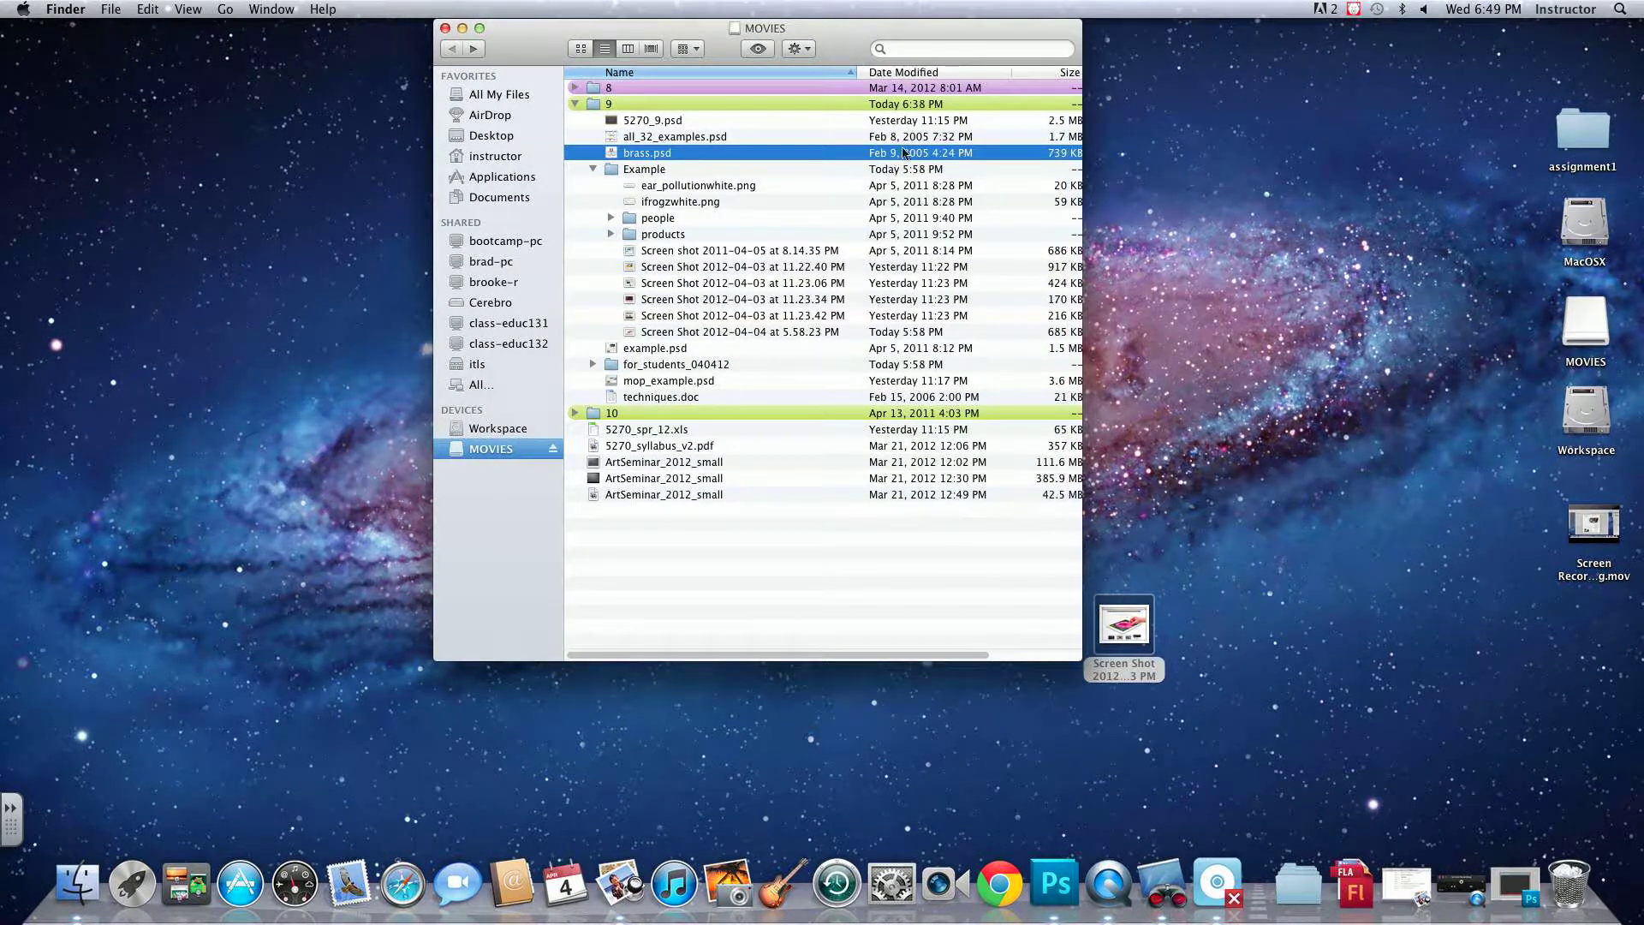
left_click_drag(844, 48, 768, 24)
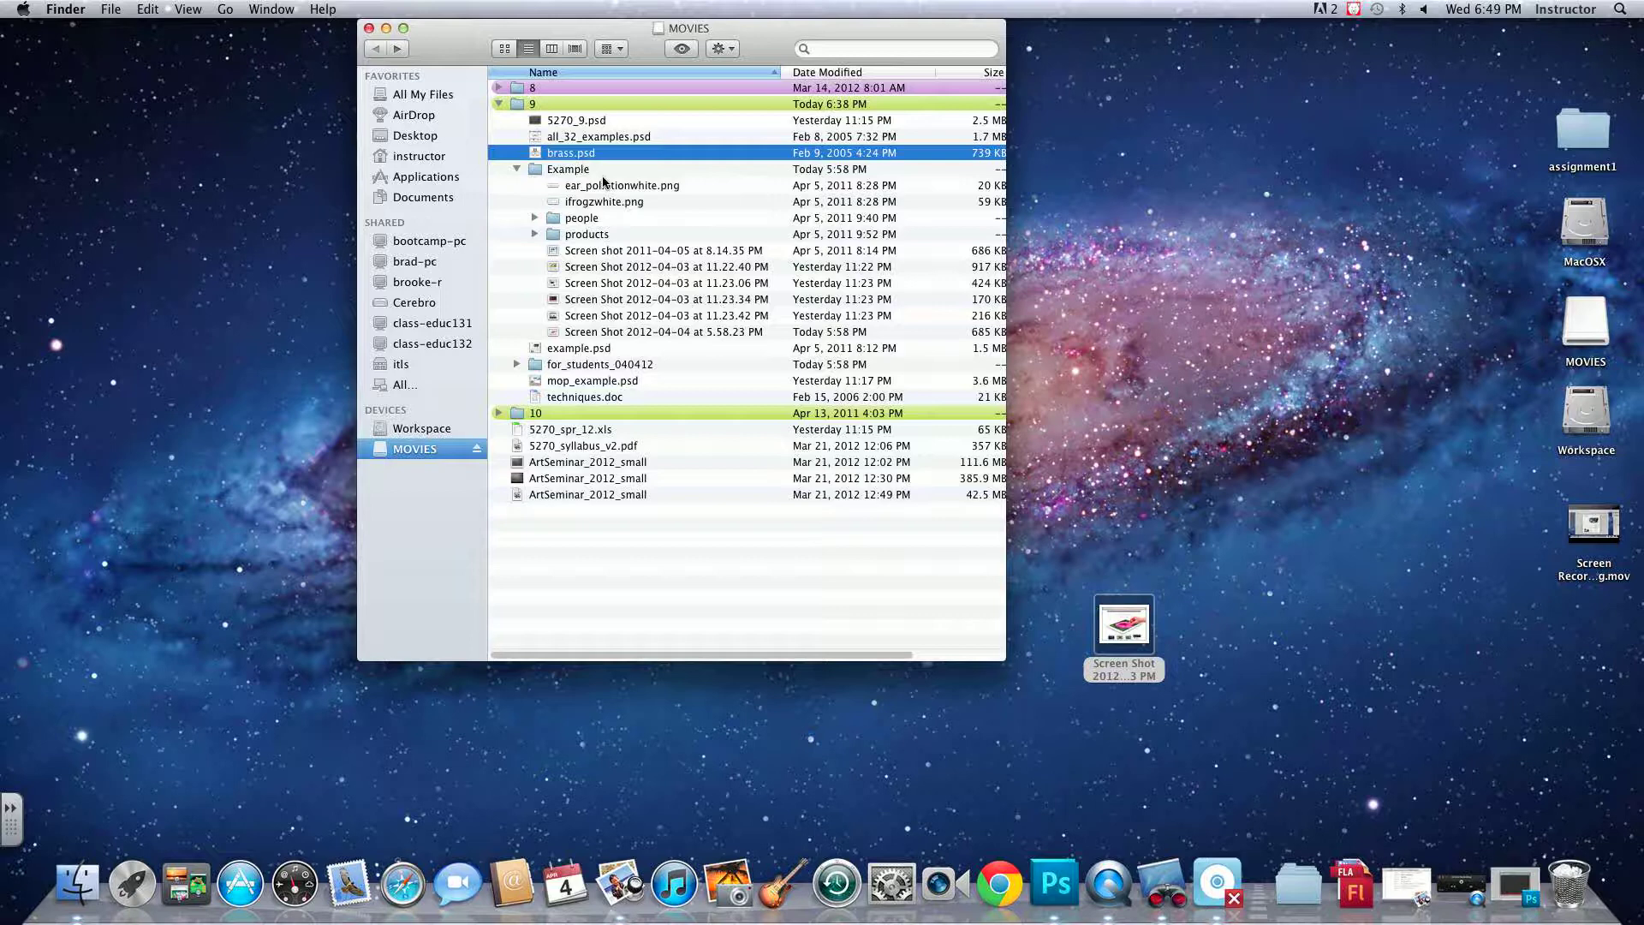
- Open the desktop screenshot of the Apple home page in Photoshop, show it at 100% and enlarge the document window
left_click_drag(1116, 636, 1057, 895)
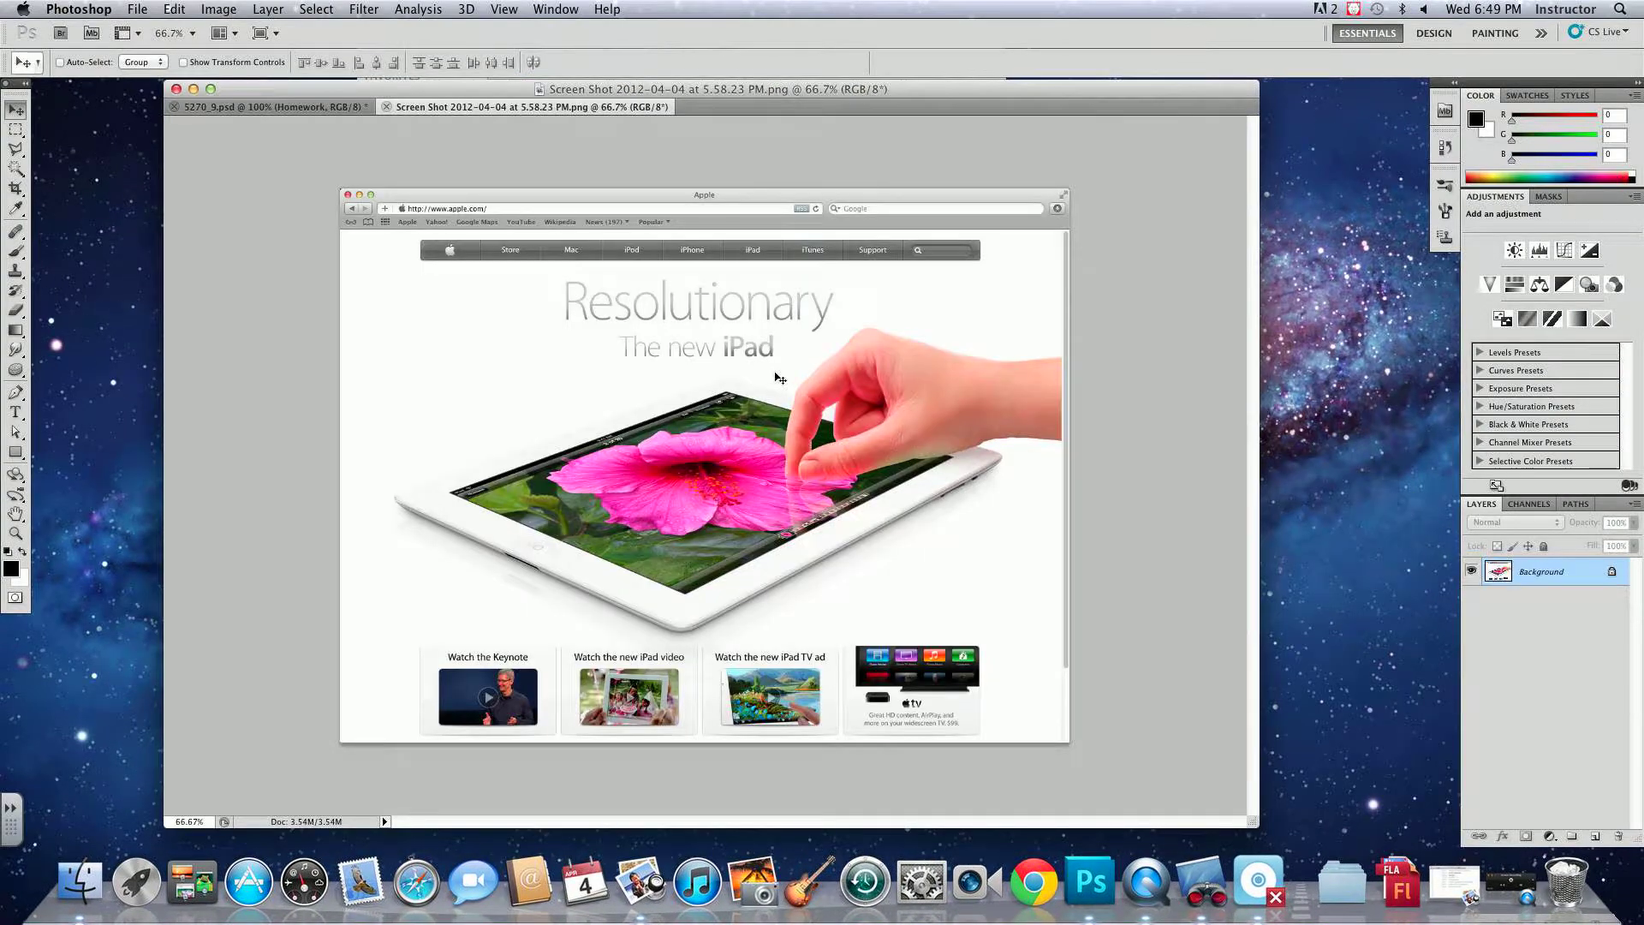
left_click(635, 90, "super")
left_click(622, 97)
key("super+1")
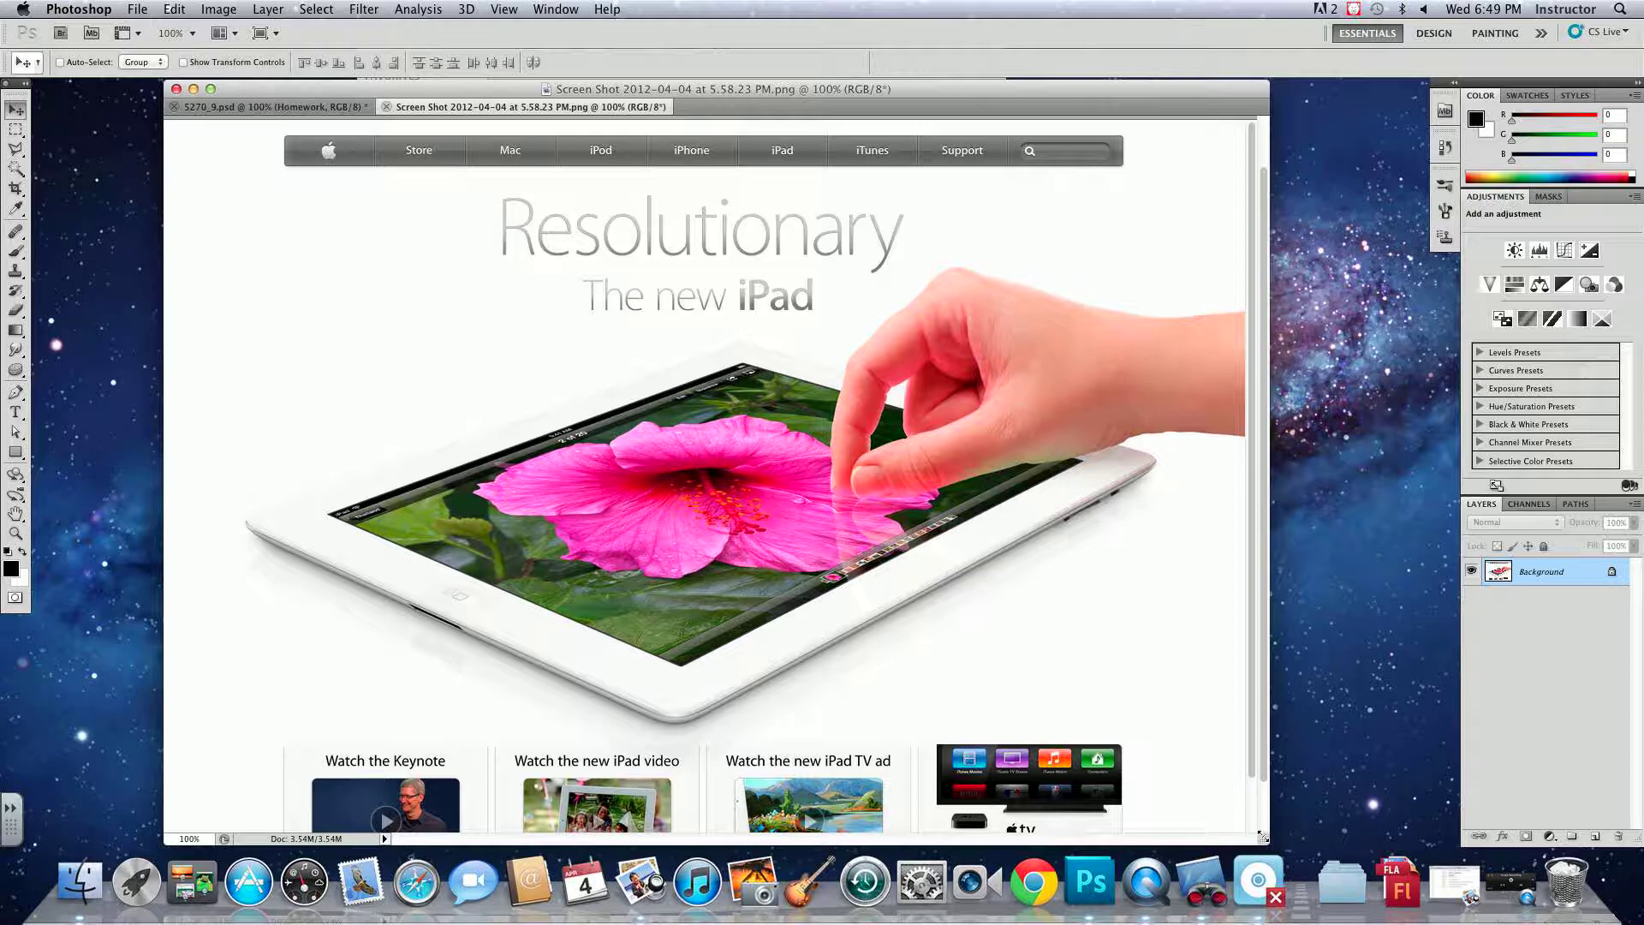
left_click_drag(1265, 839, 1376, 853)
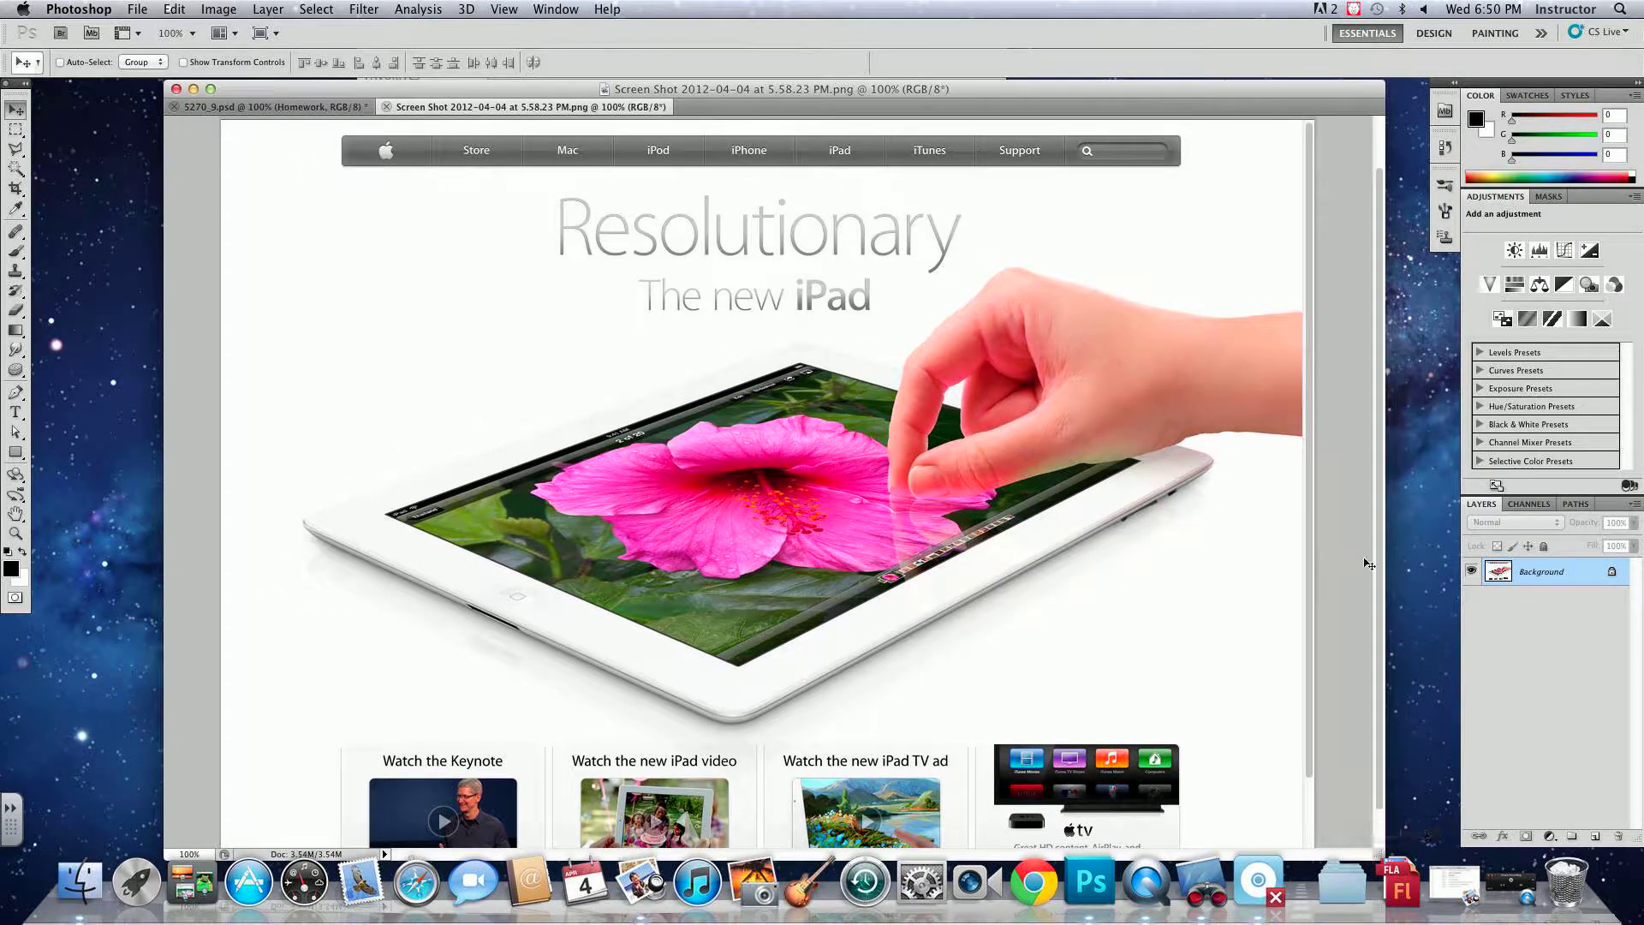
- Examine the Apple page screenshot from the browser toolbar down to the promotional boxes, repositioning the document window
scroll(1362, 370, "up", 3)
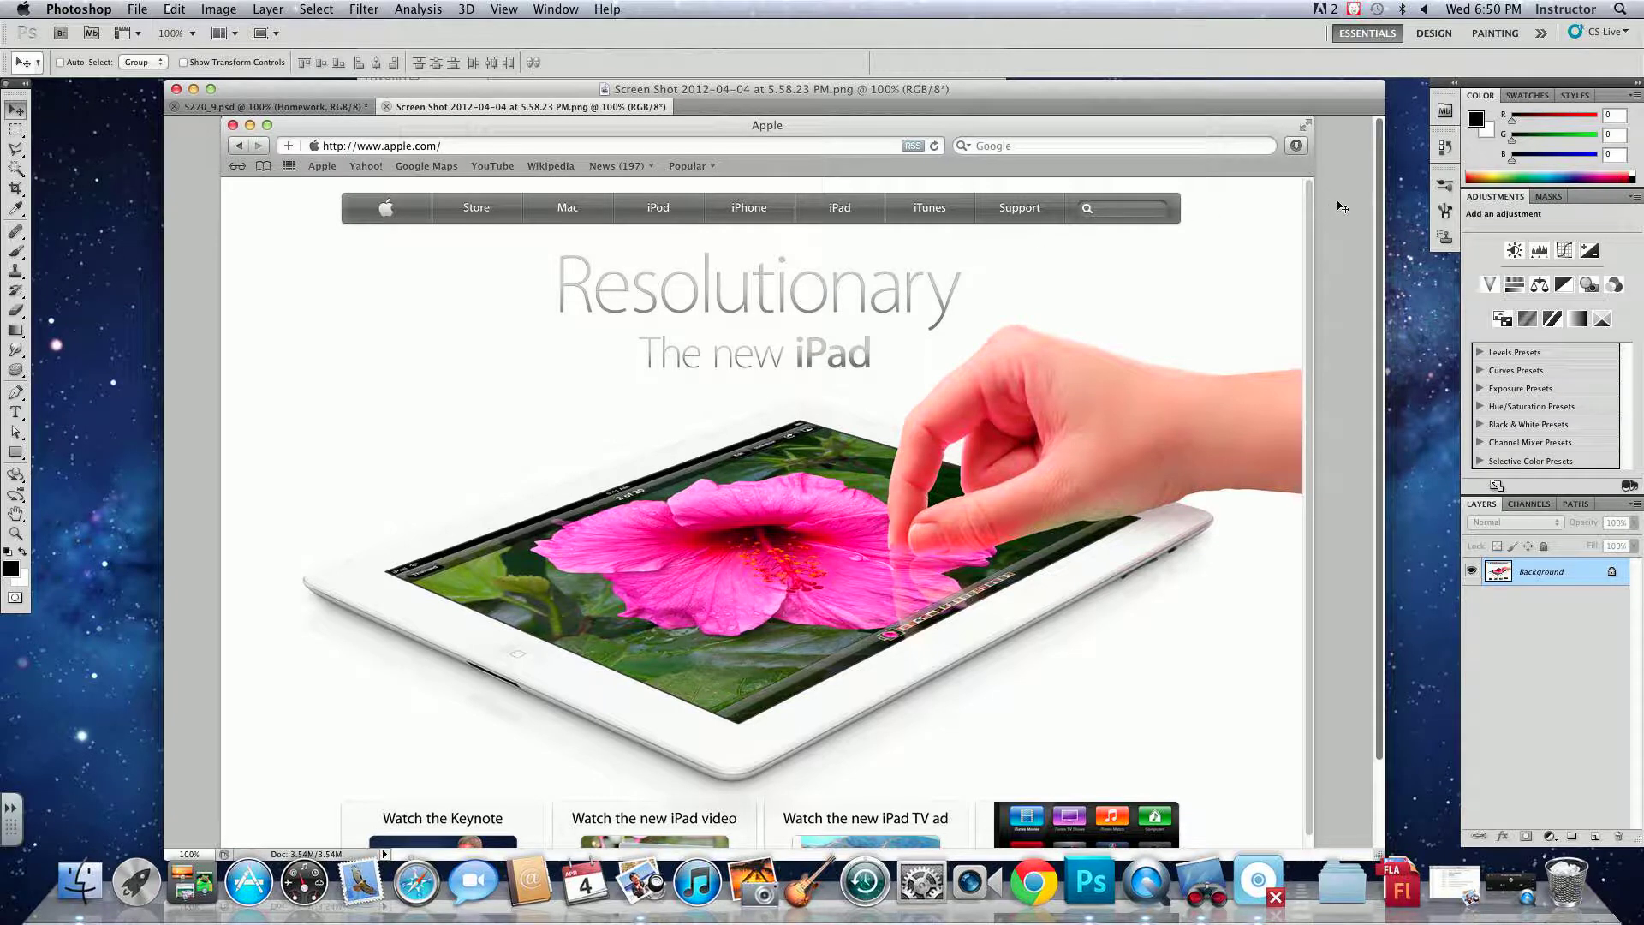
left_click_drag(1375, 201, 1323, 92)
left_click_drag(1077, 88, 1078, 86)
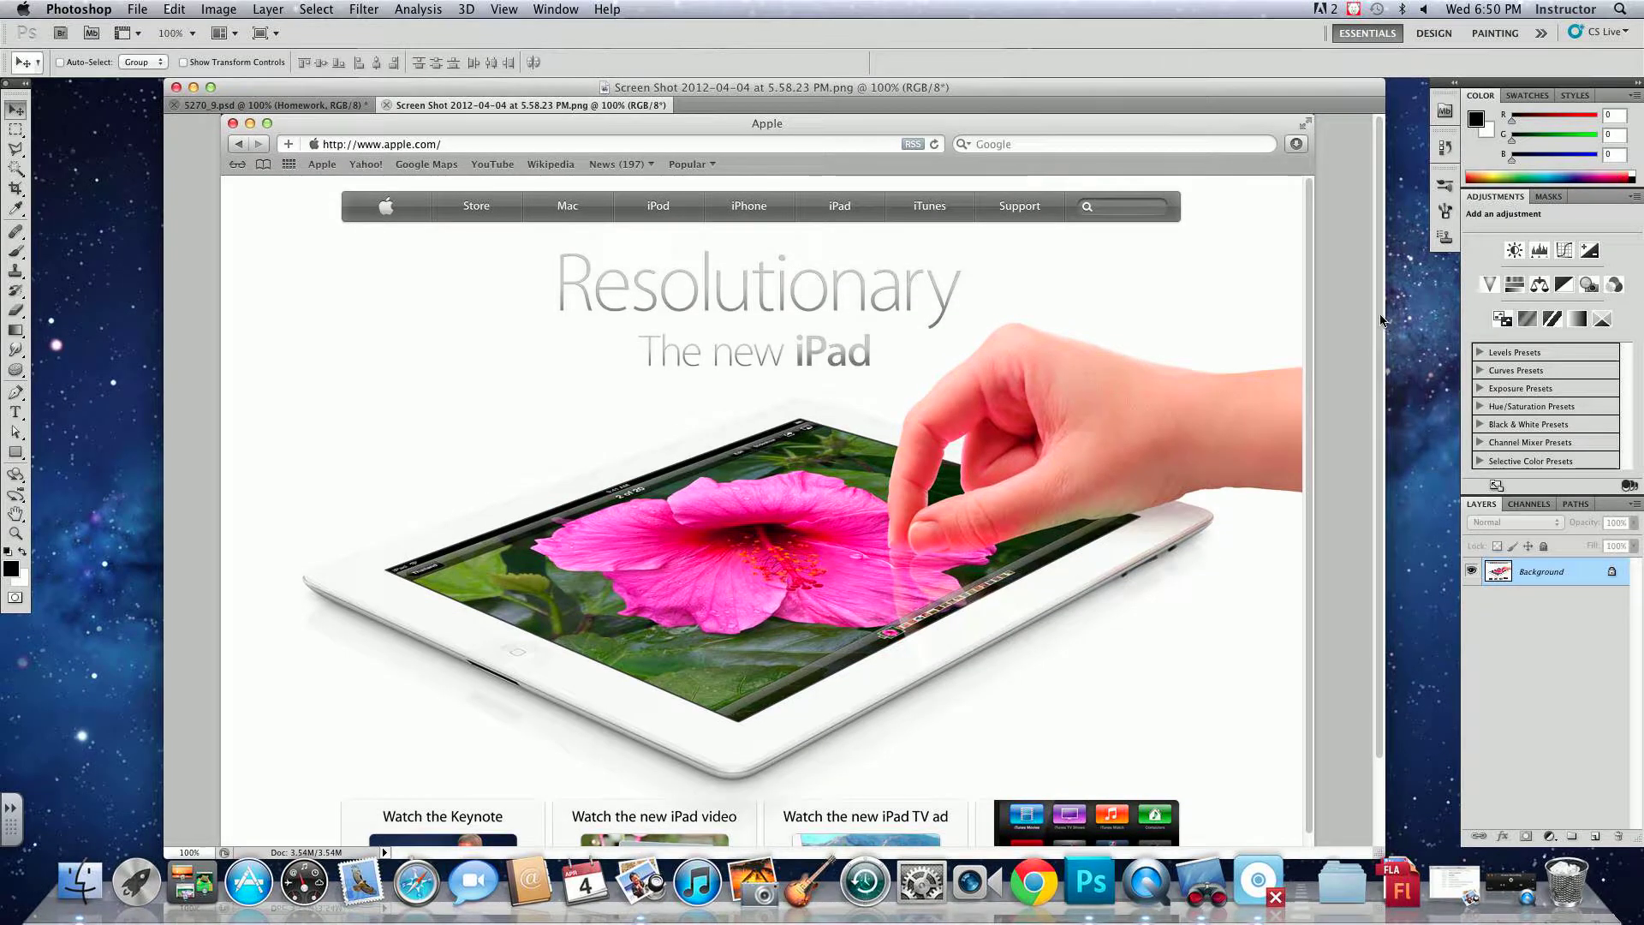
left_click_drag(1374, 344, 1376, 499)
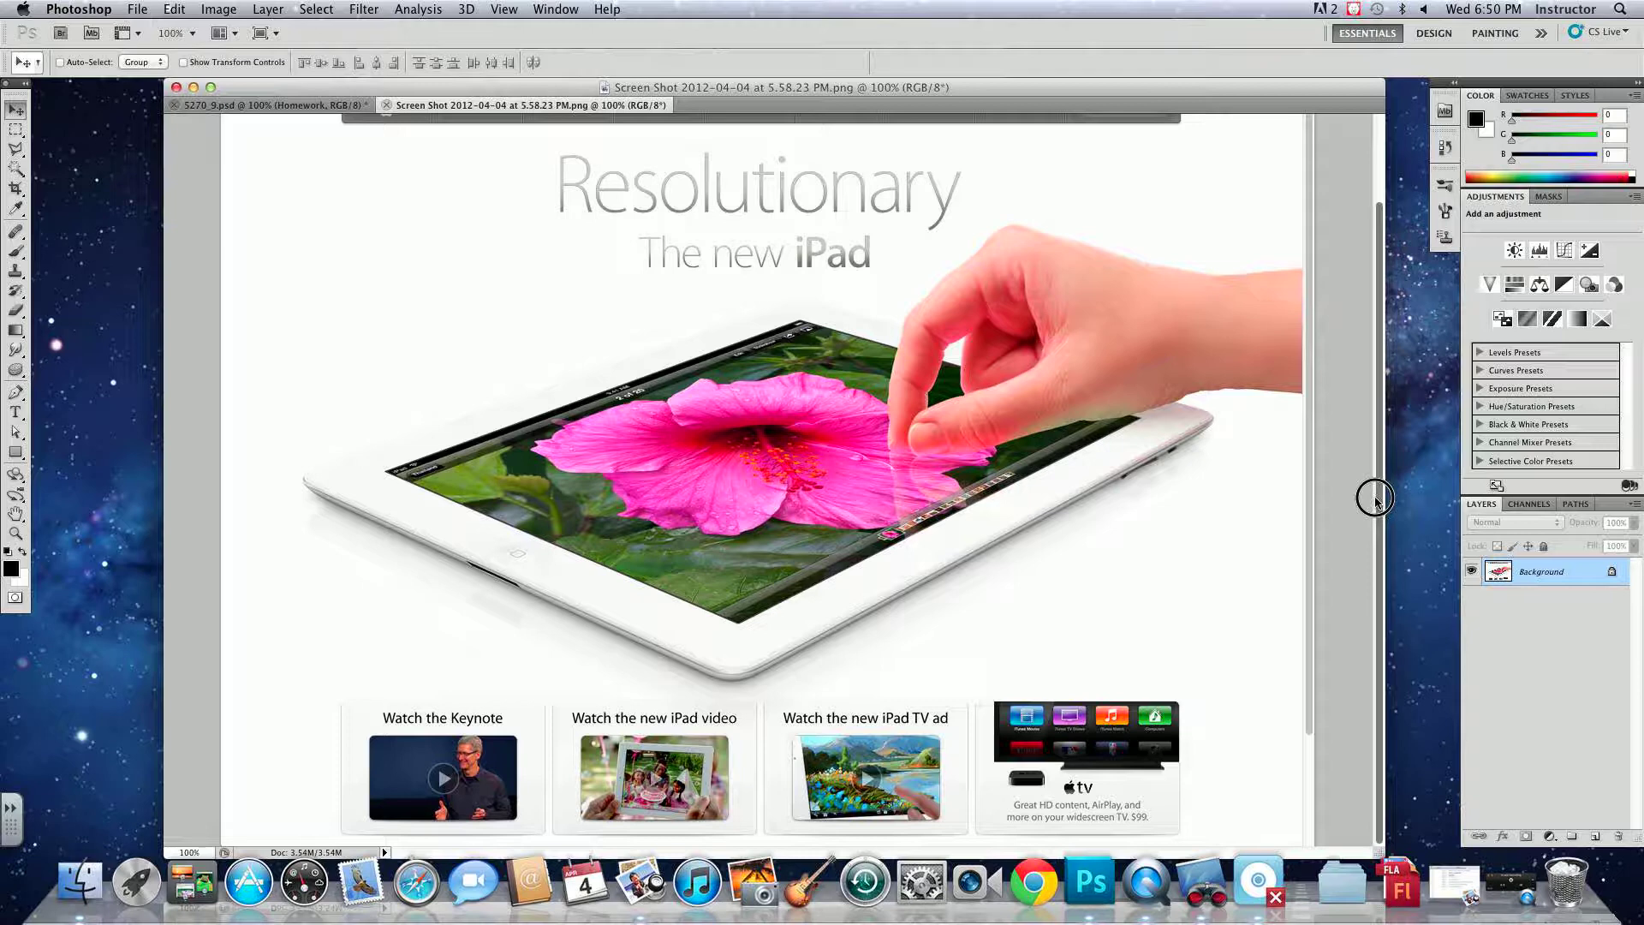
left_click_drag(1375, 498, 1344, 249)
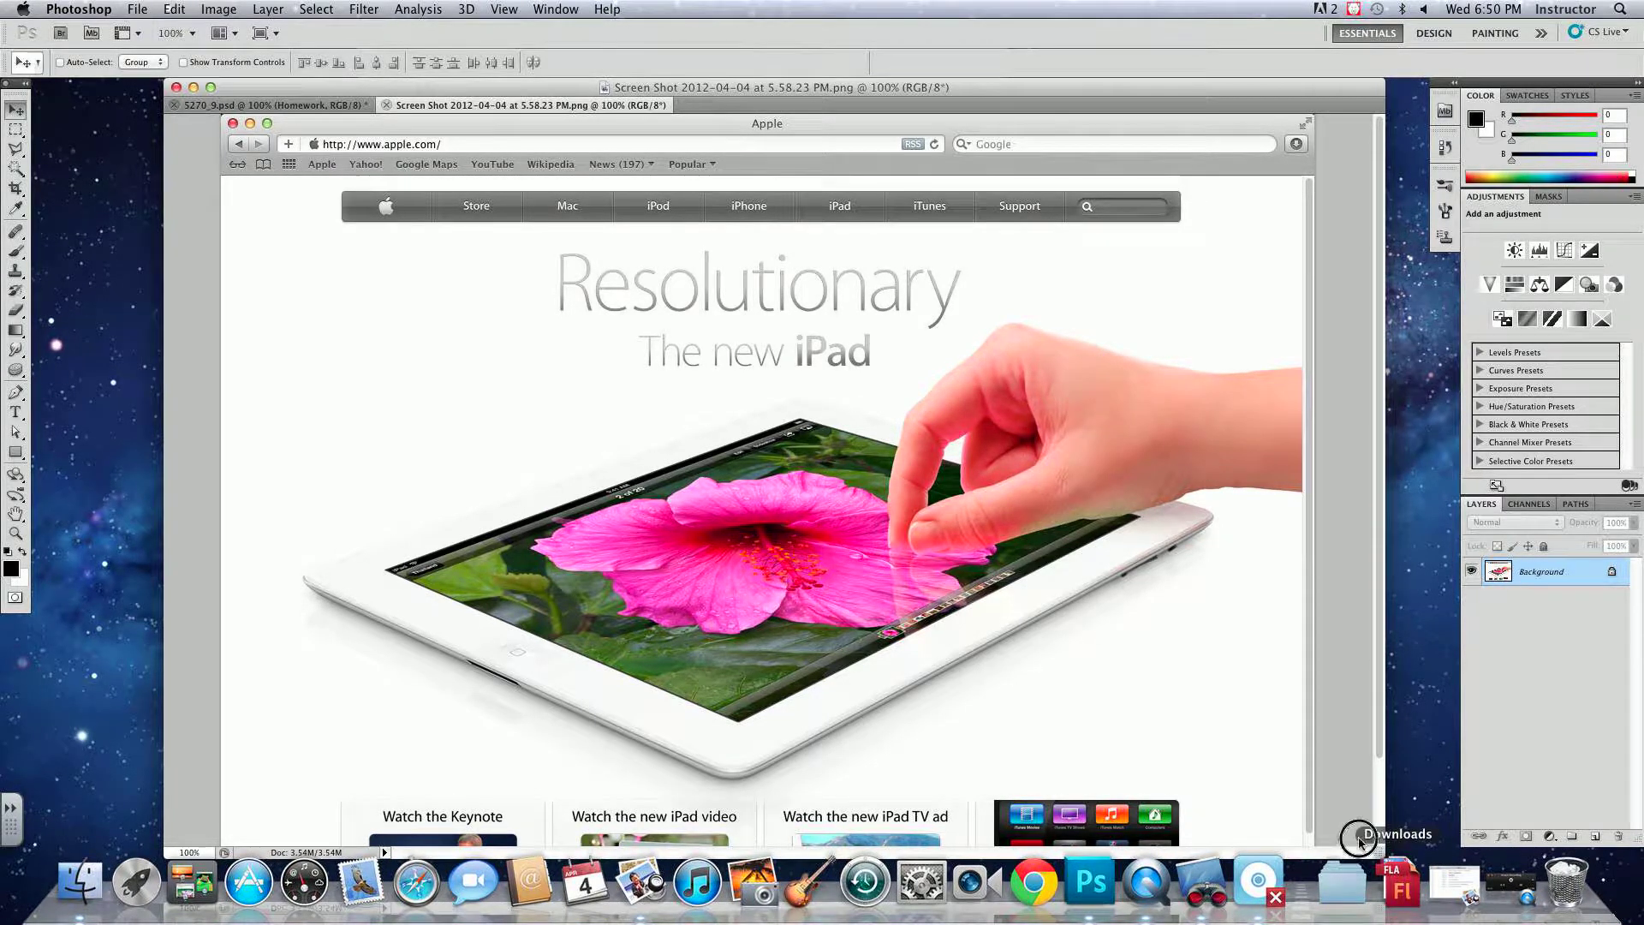
left_click_drag(1170, 85, 1145, 82)
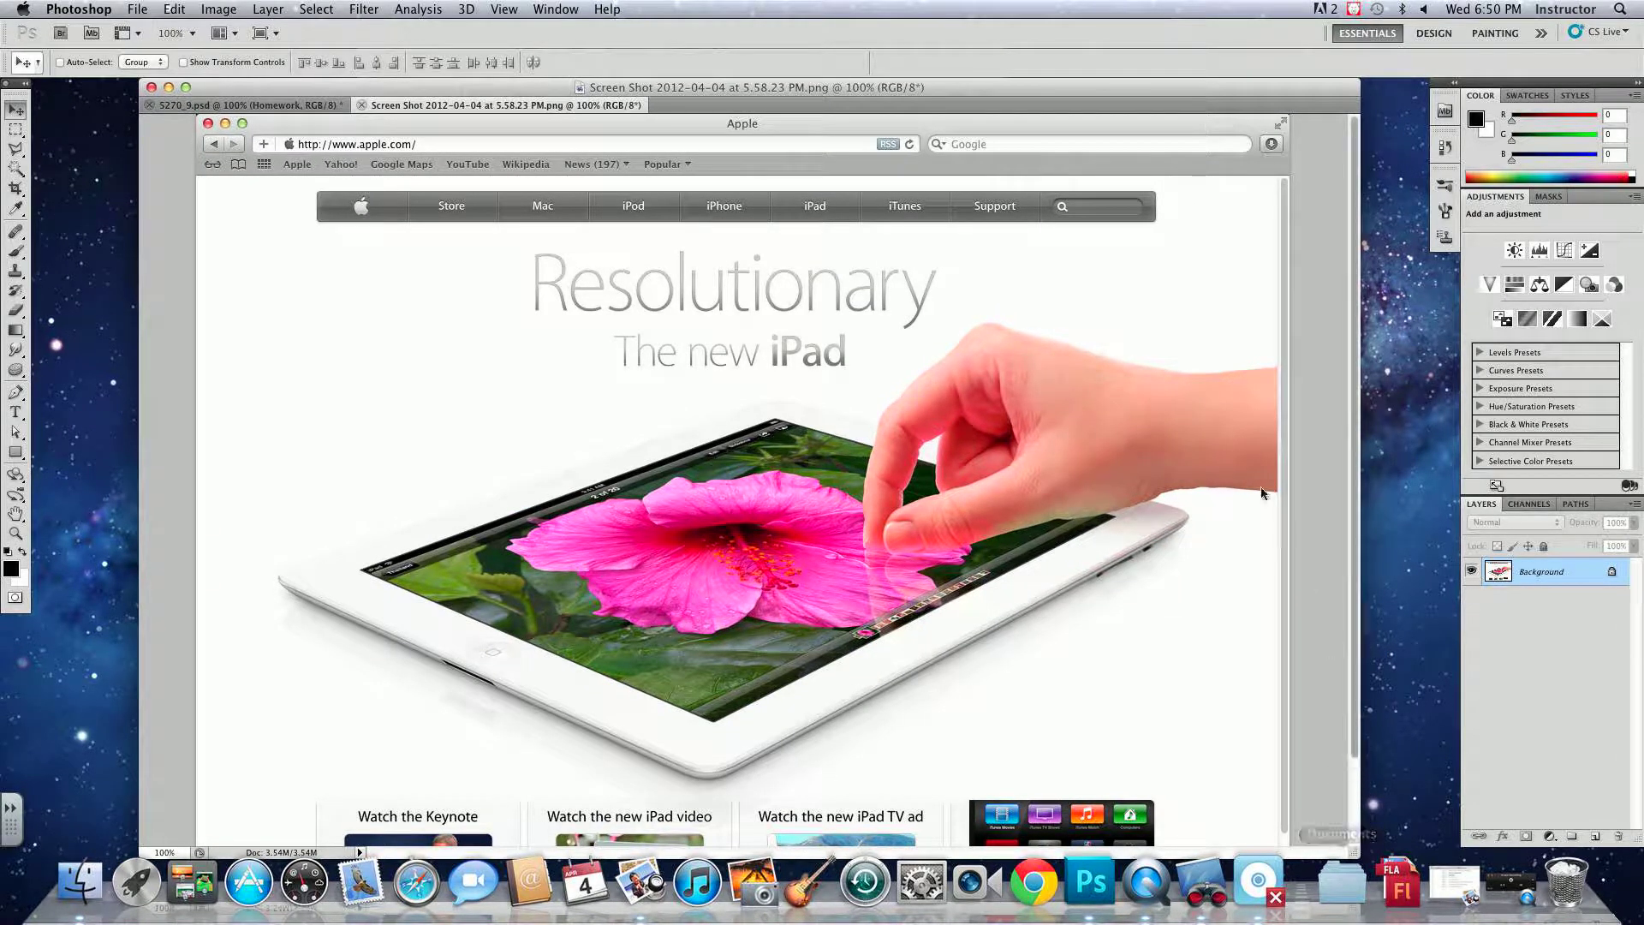
left_click_drag(1084, 107, 1149, 107)
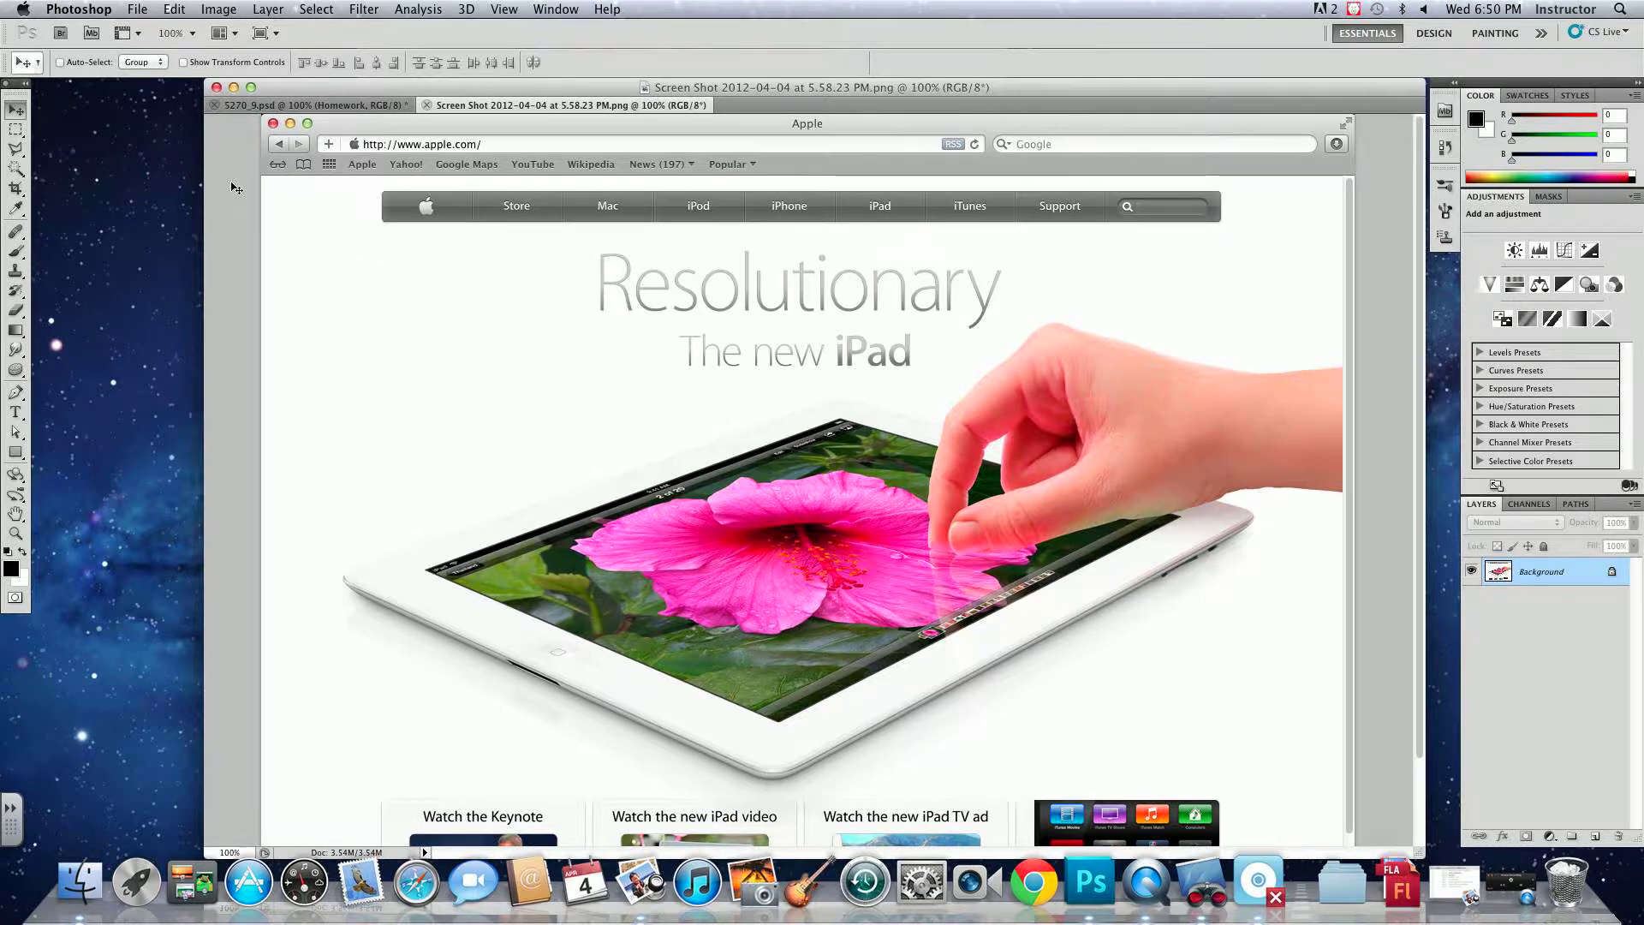
- Erase the apple.com address and its icon from the screenshot's address bar using a rectangular selection, and deselect
key("super+plus")
key("super+plus")
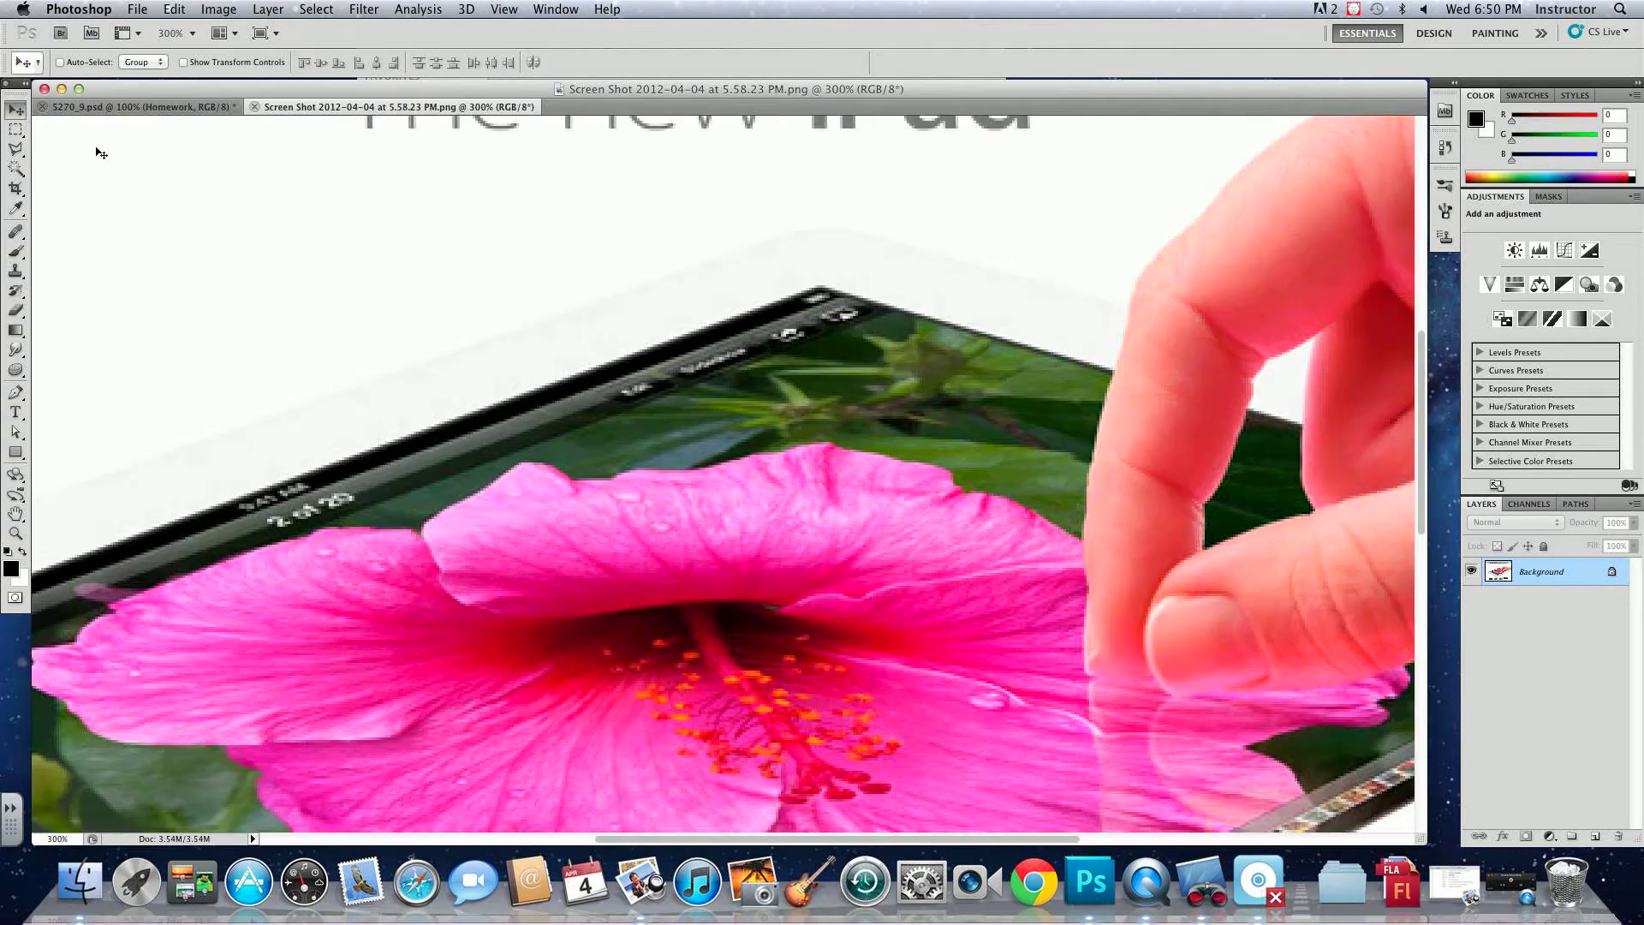
left_click_drag(224, 172, 660, 406)
scroll(660, 406, "up", 5)
scroll(660, 406, "left", 5)
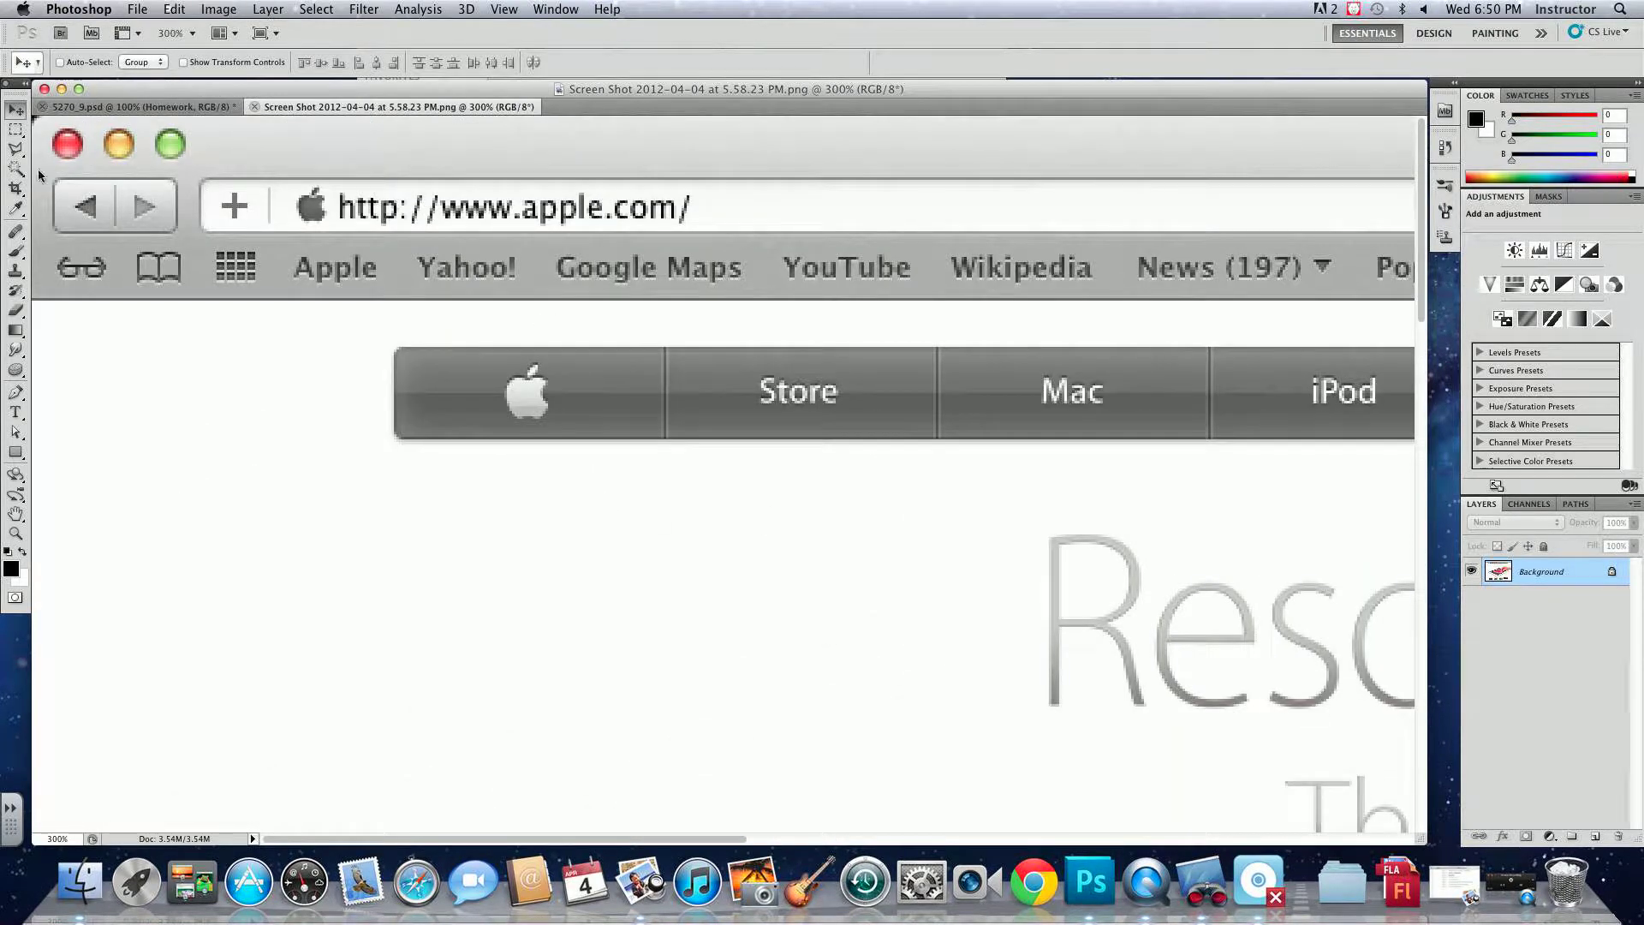
left_click(15, 129)
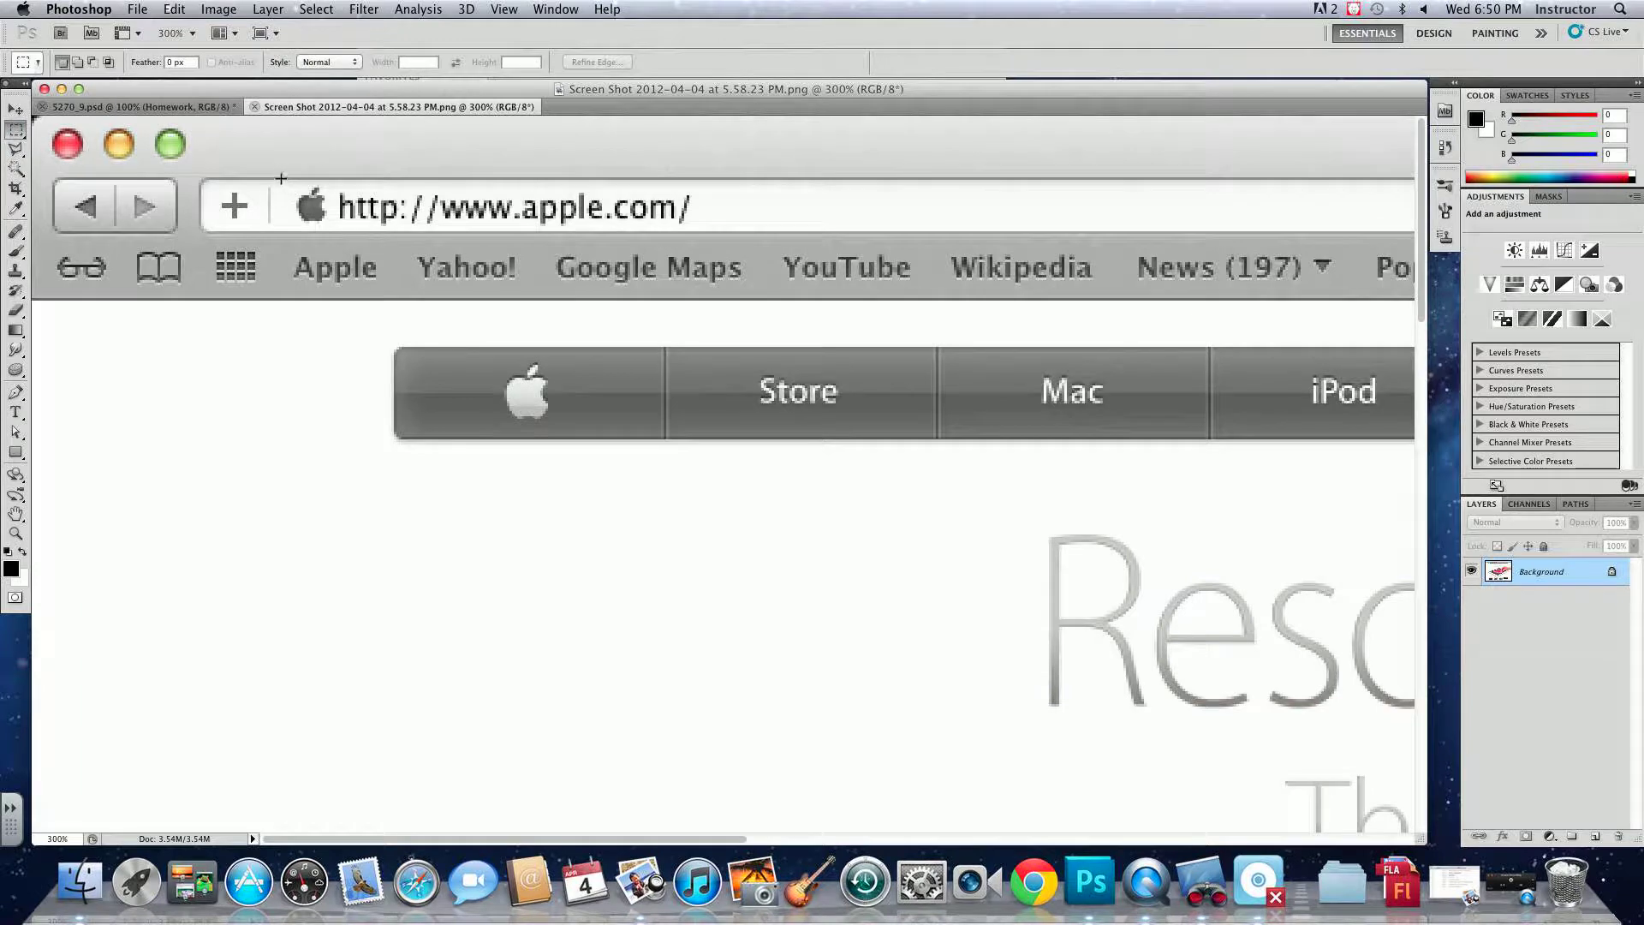
left_click_drag(282, 182, 753, 227)
key("super+c")
key("super+t")
key("Return")
key("super+d")
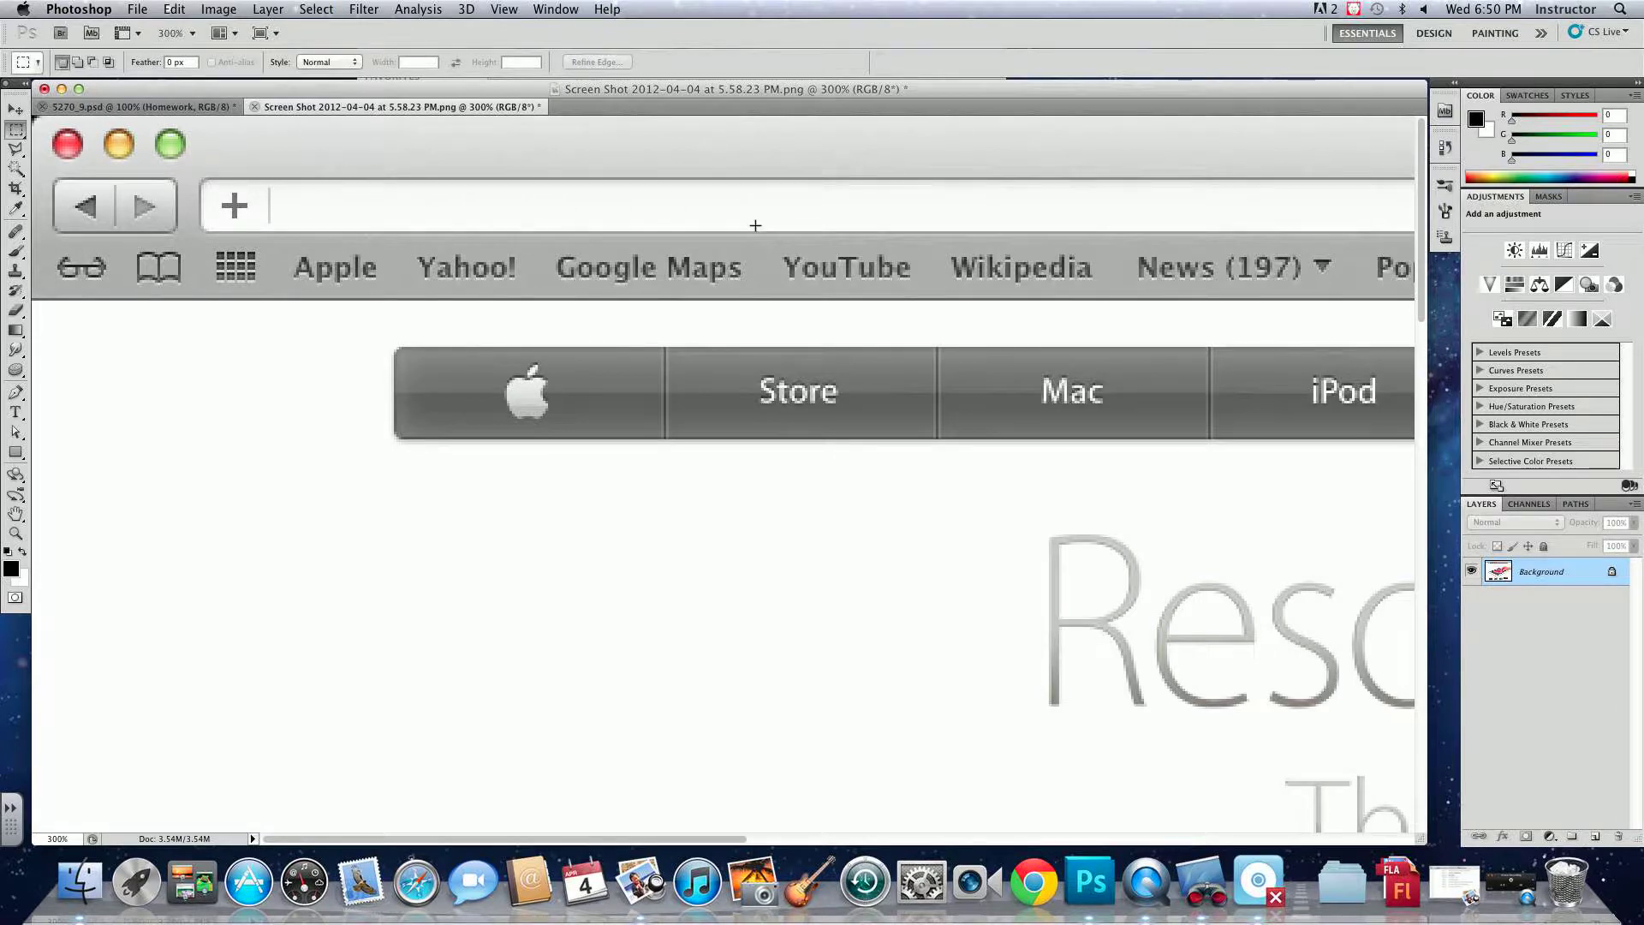
left_click(15, 412)
left_click(298, 213)
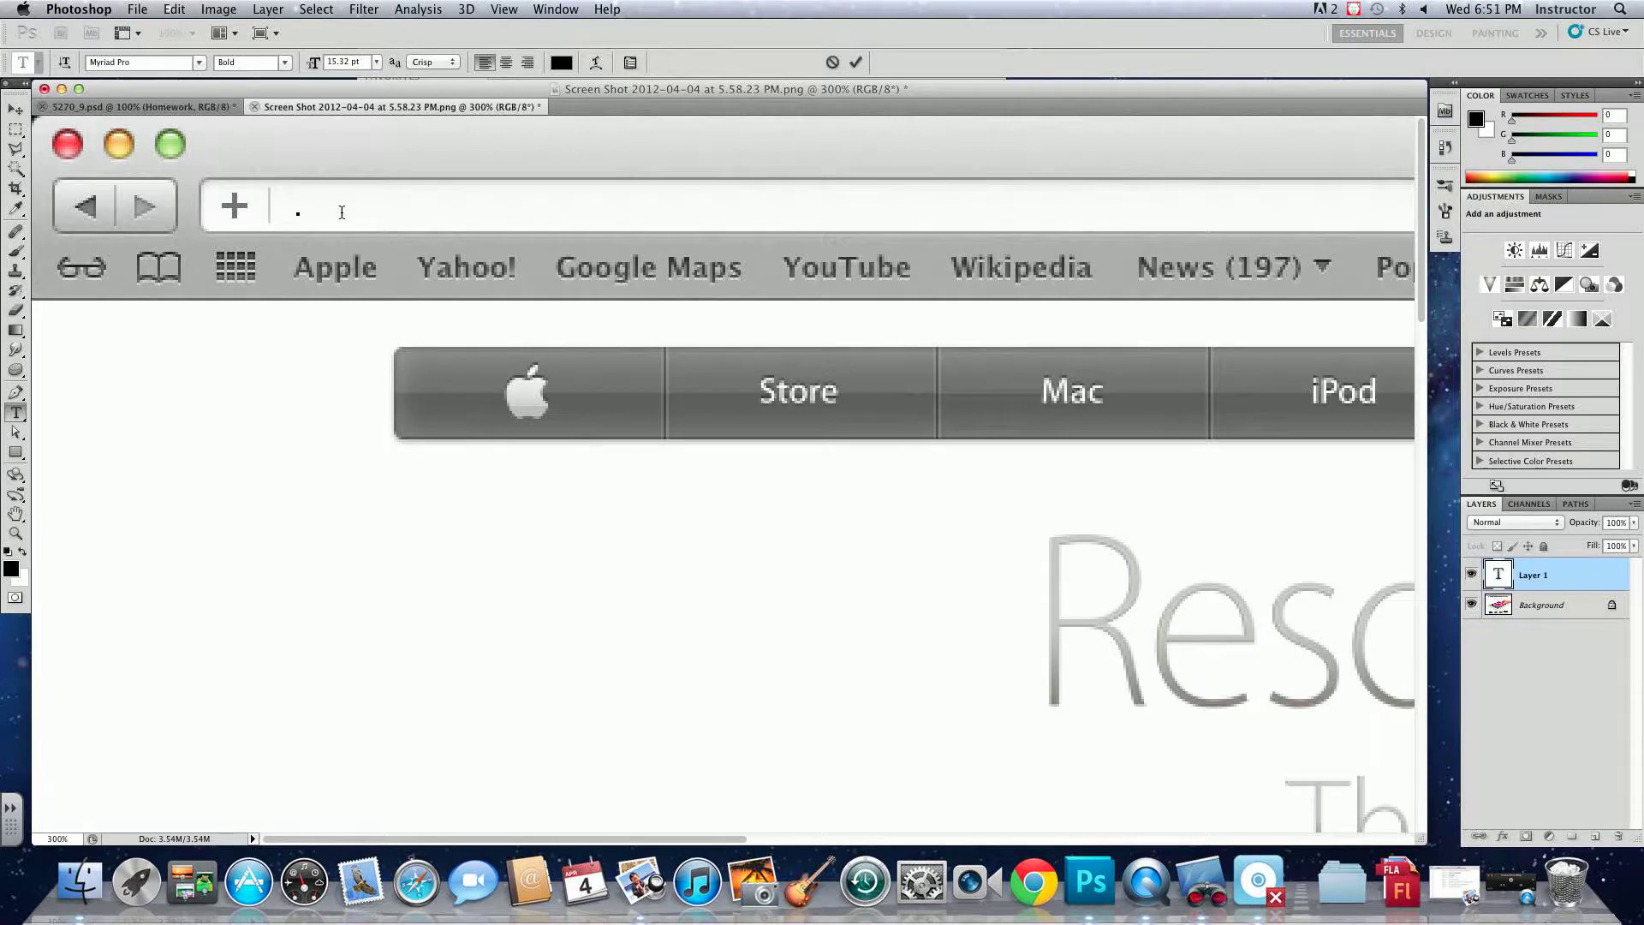
type("HT")
key("Home")
key("Delete")
key("Delete")
type("HTTP")
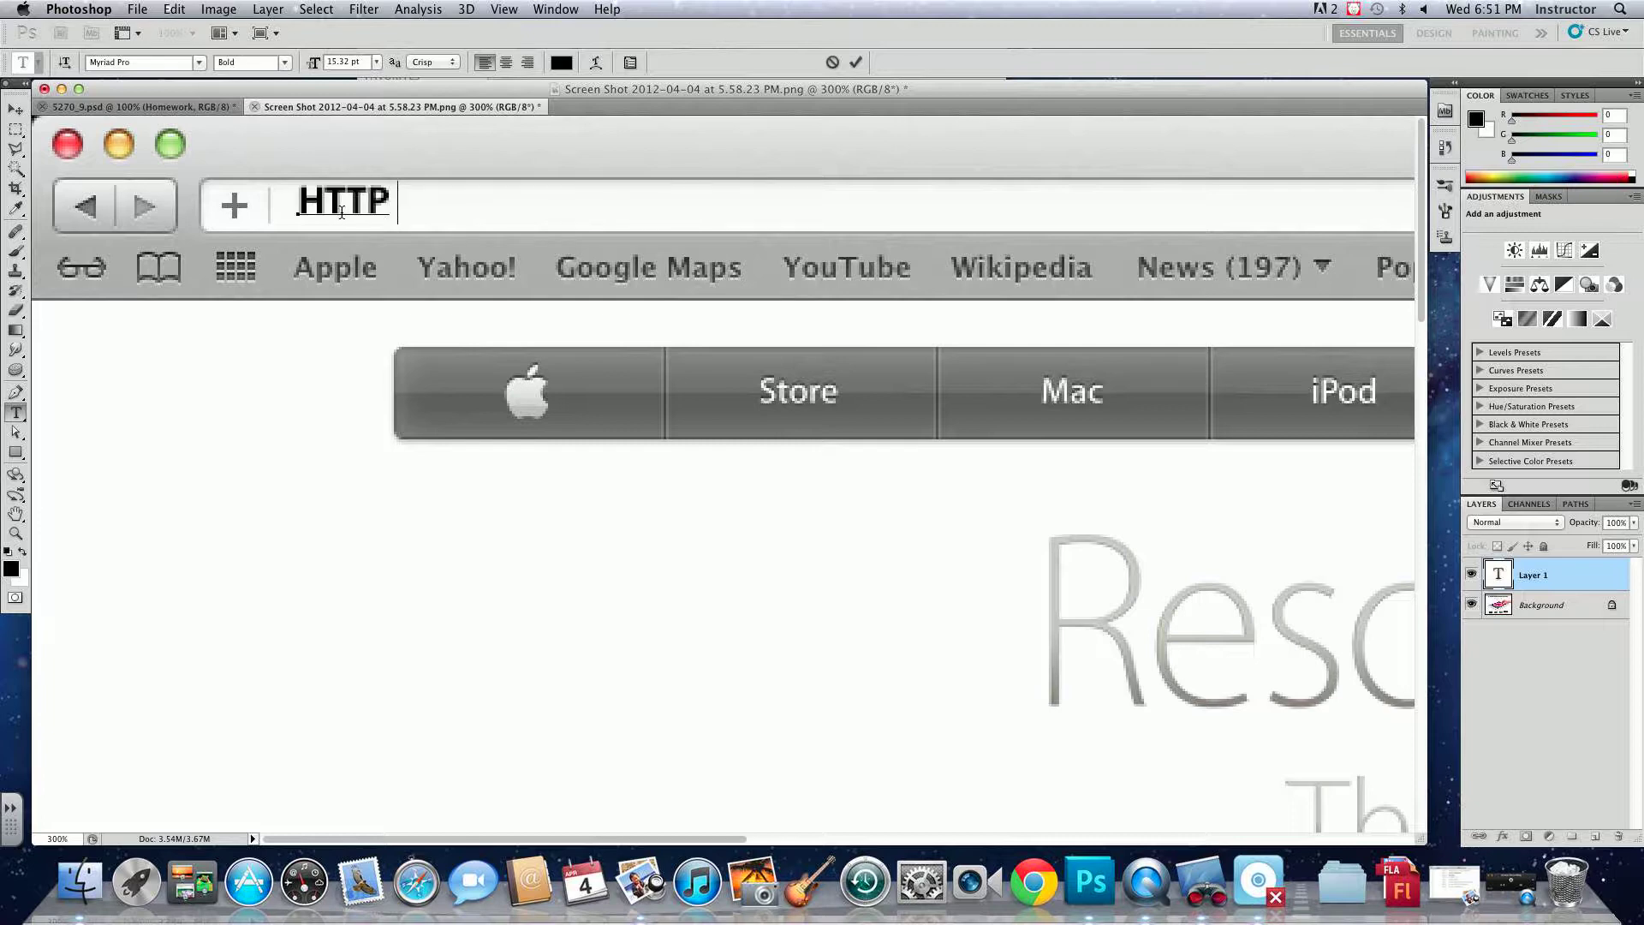
type("://W")
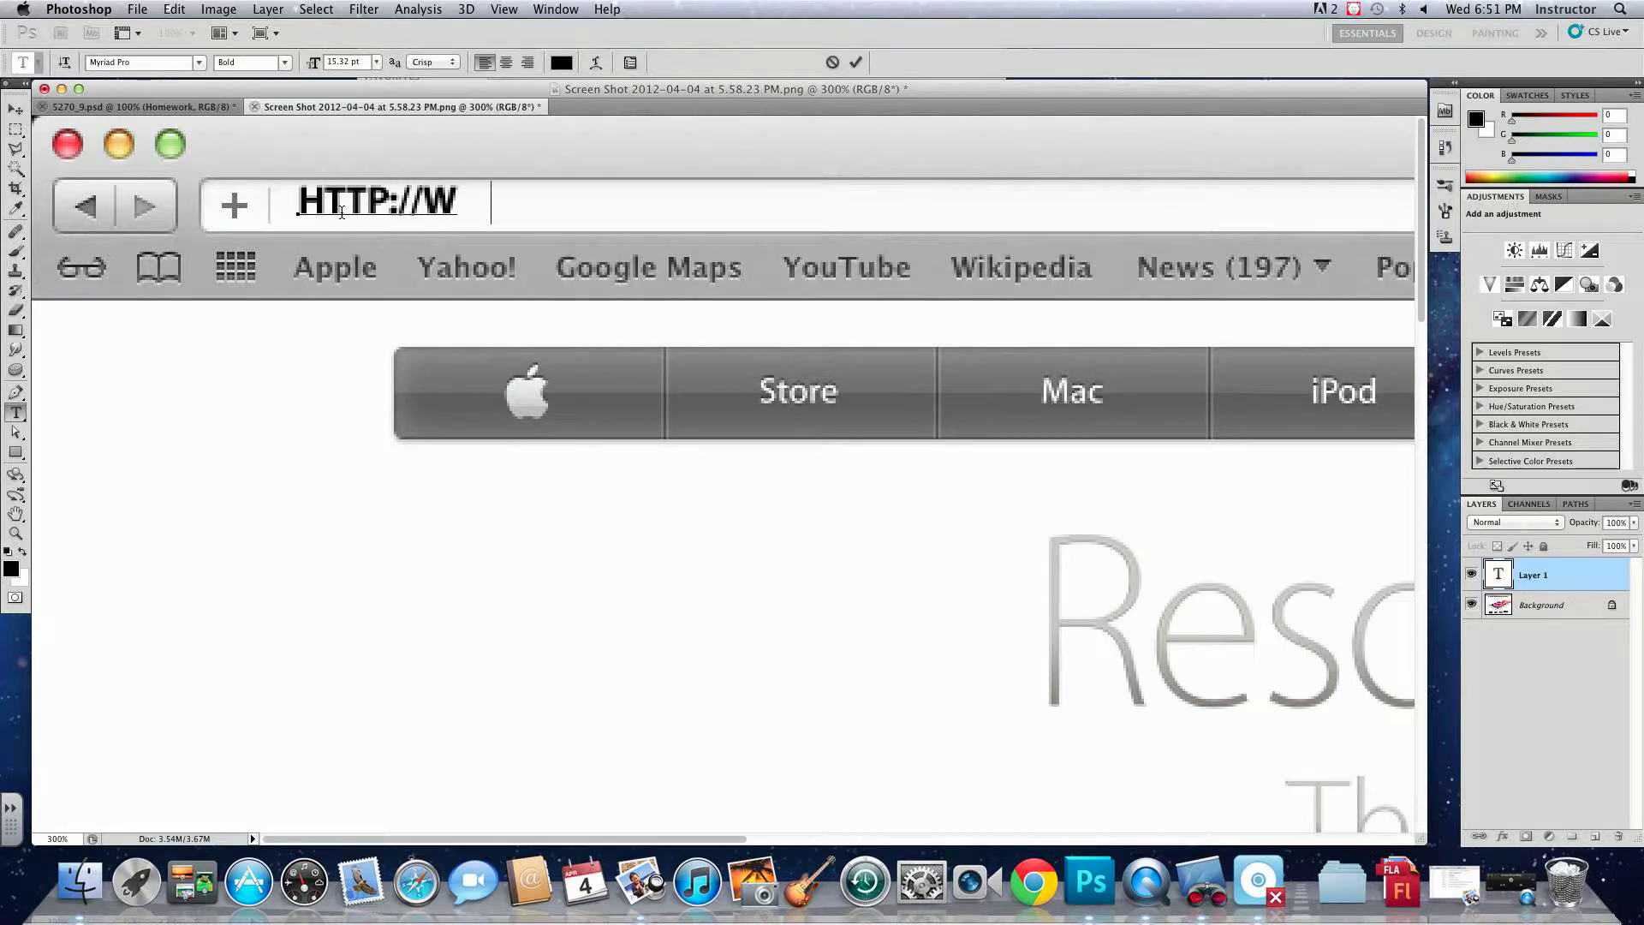
type("WW.IFROGT.Z")
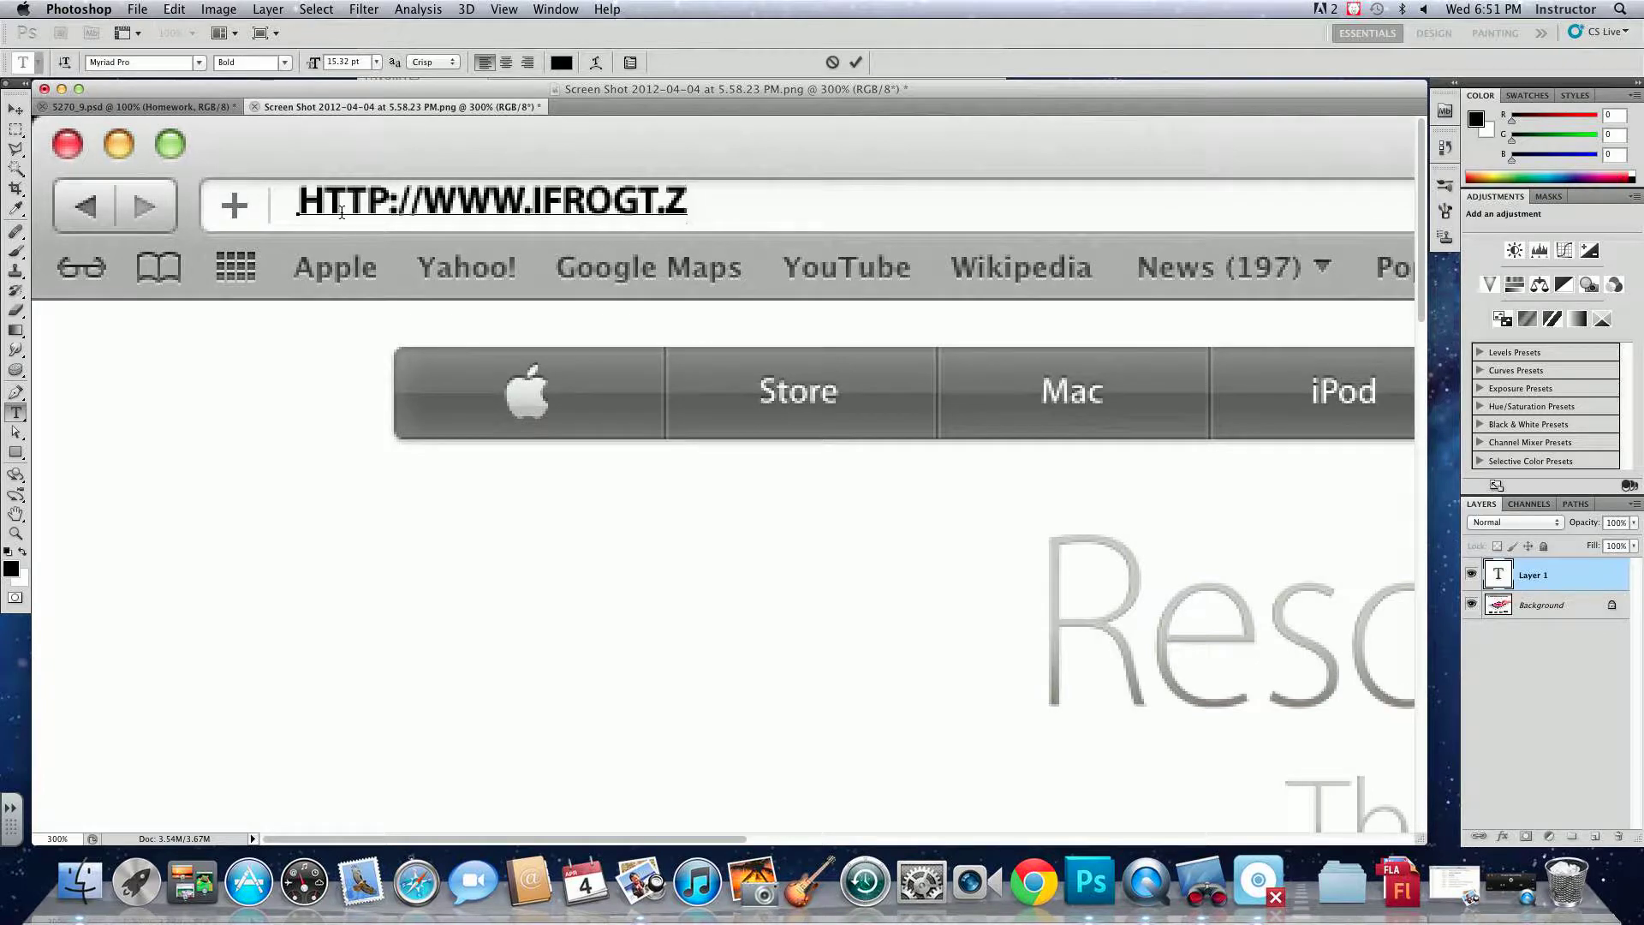
key("BackSpace")
key("BackSpace")
type("\\")
key("BackSpace")
type(".COM")
- Select the whole new web address and turn off its All Caps formatting
left_click(456, 201)
double_click(457, 203)
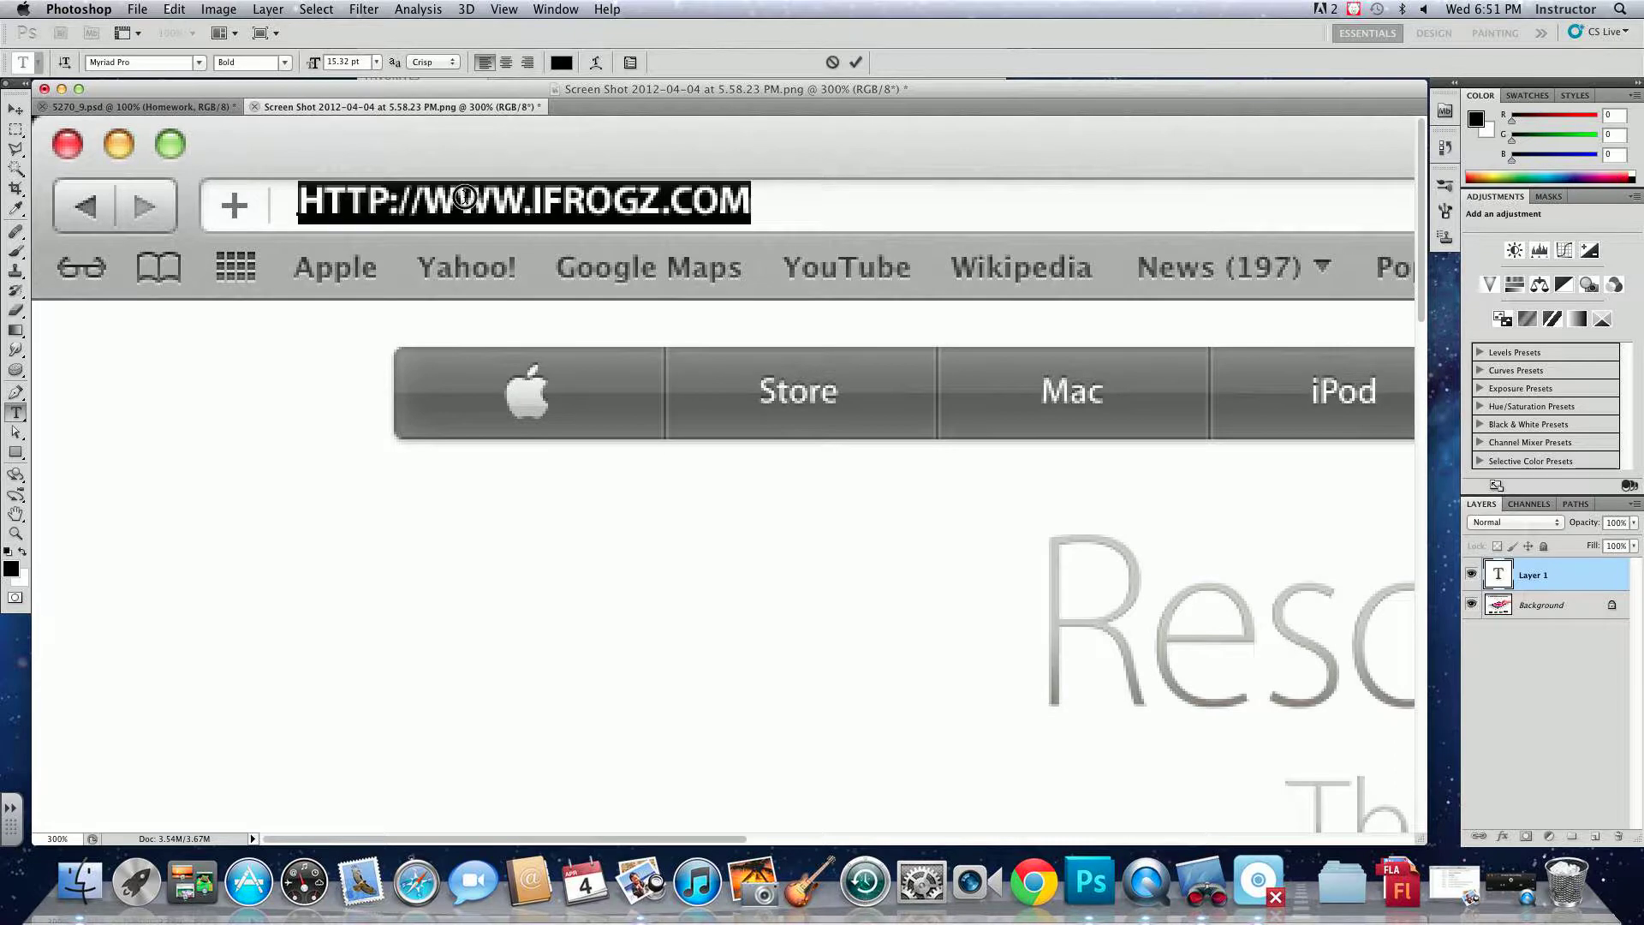
left_click(630, 63)
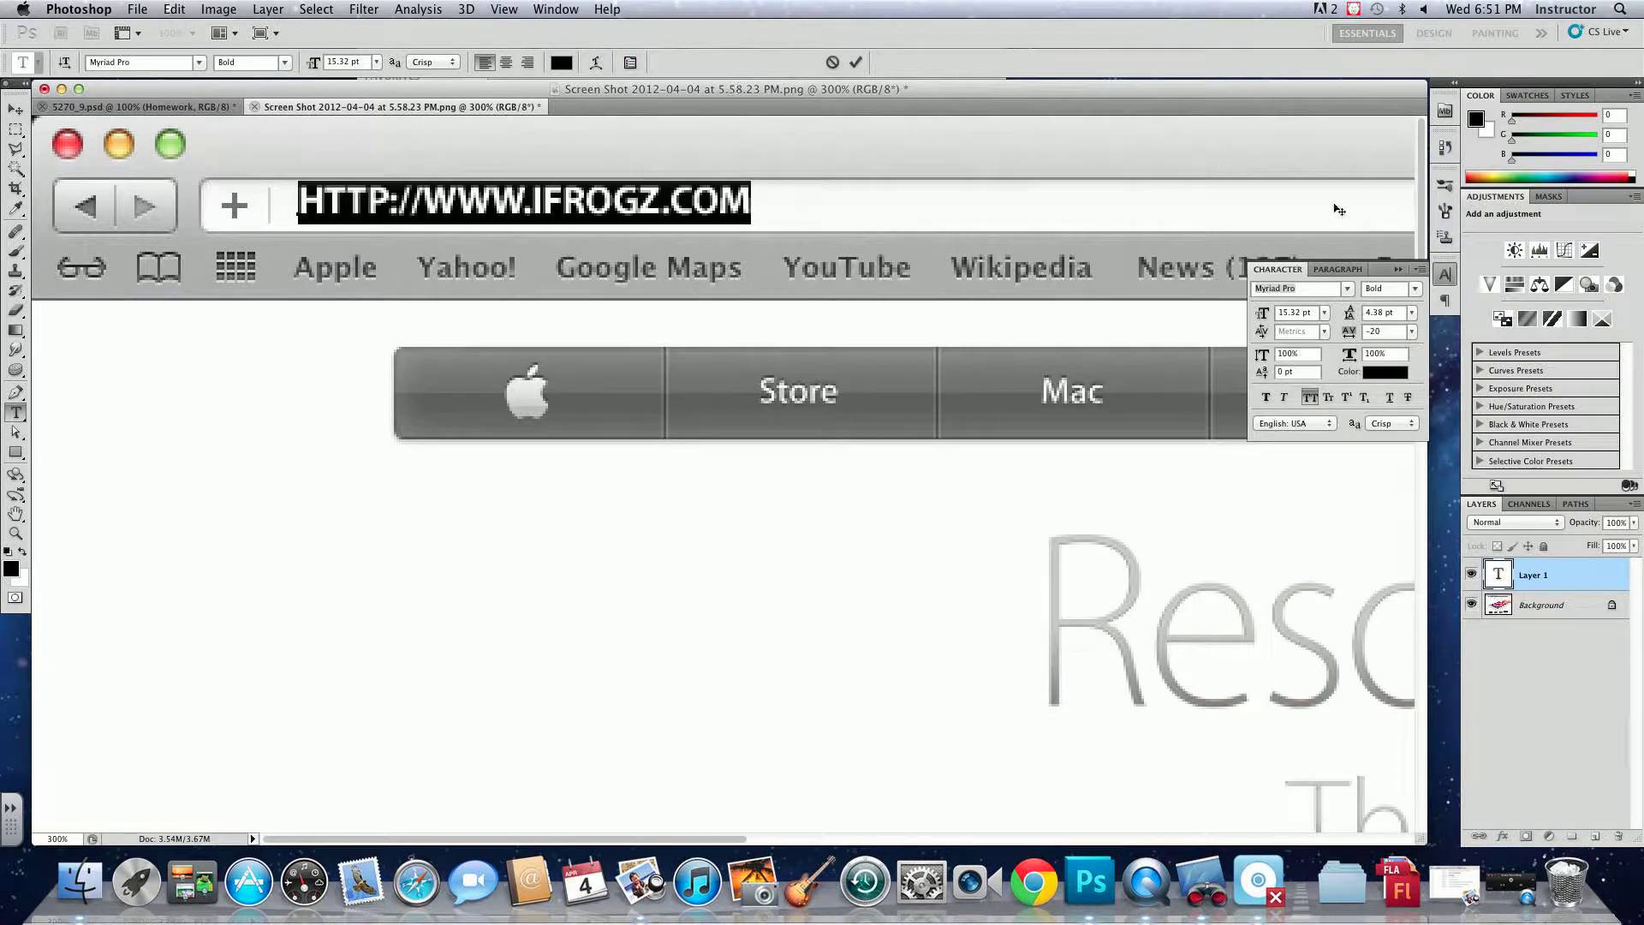
left_click(1400, 271)
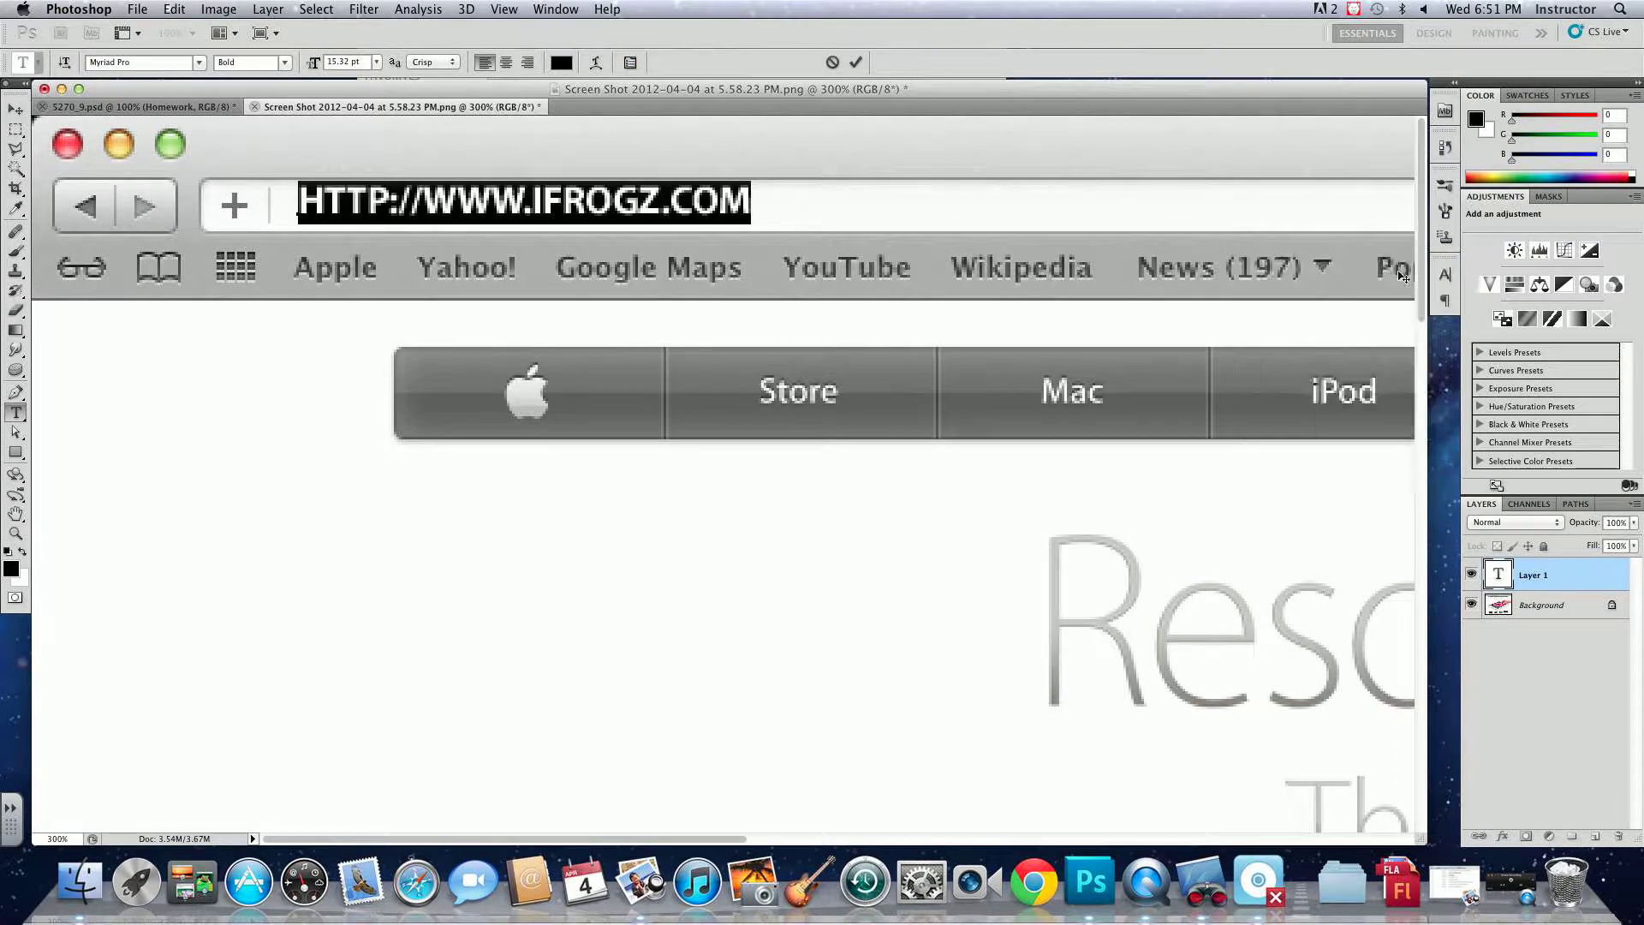
left_click(1445, 274)
left_click(1421, 272)
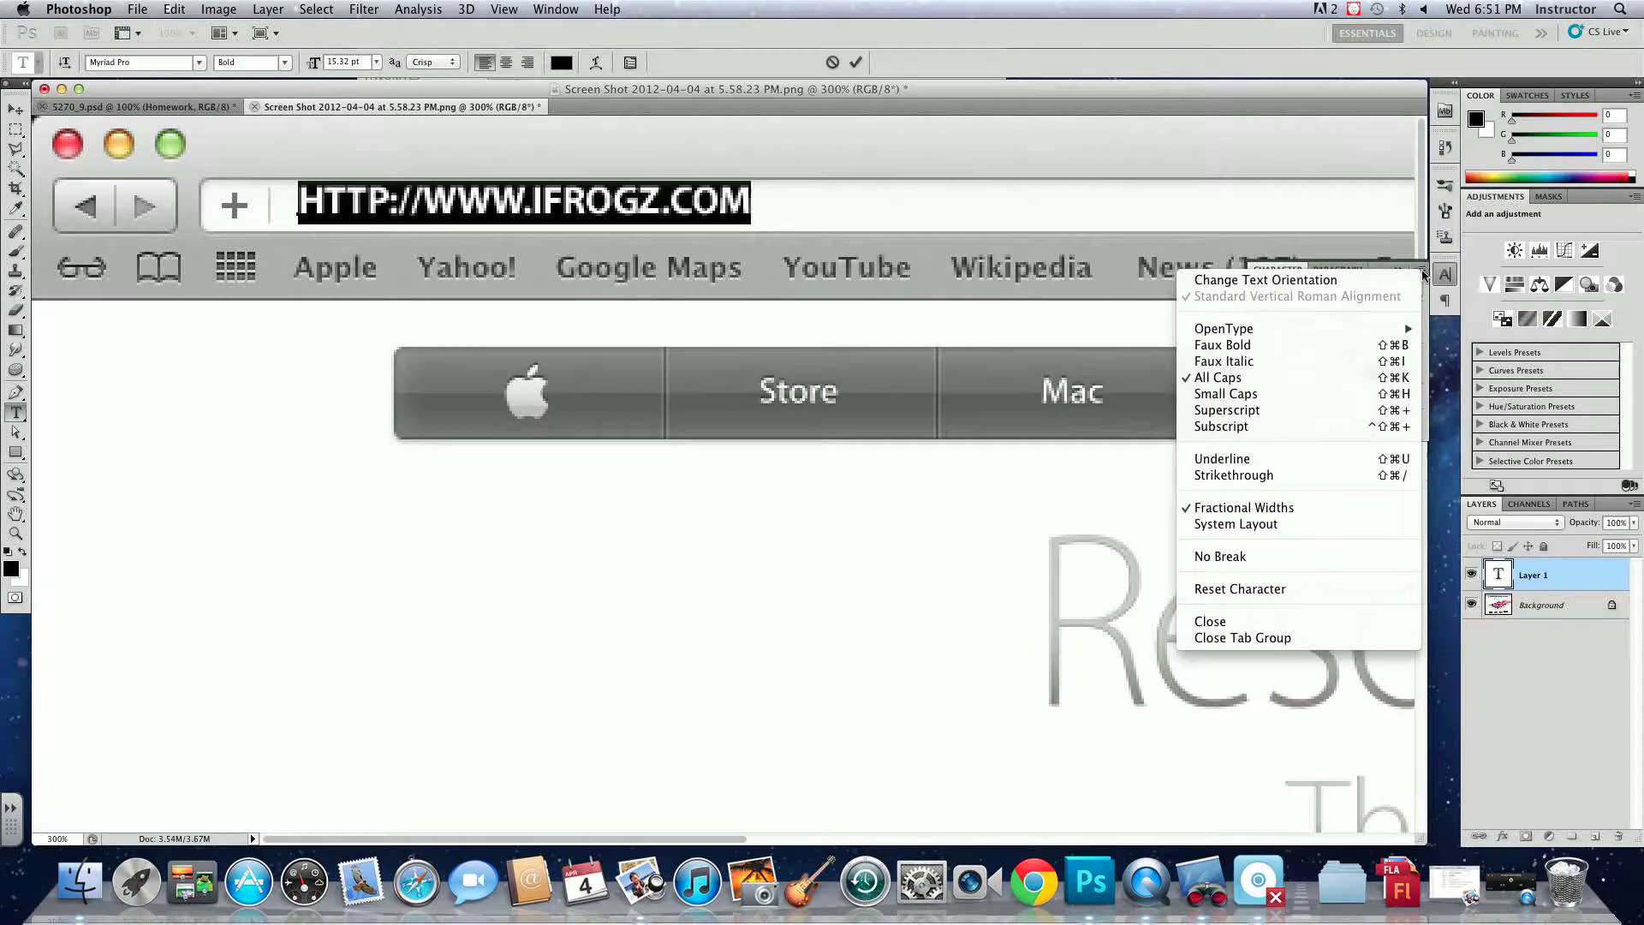
left_click(1321, 376)
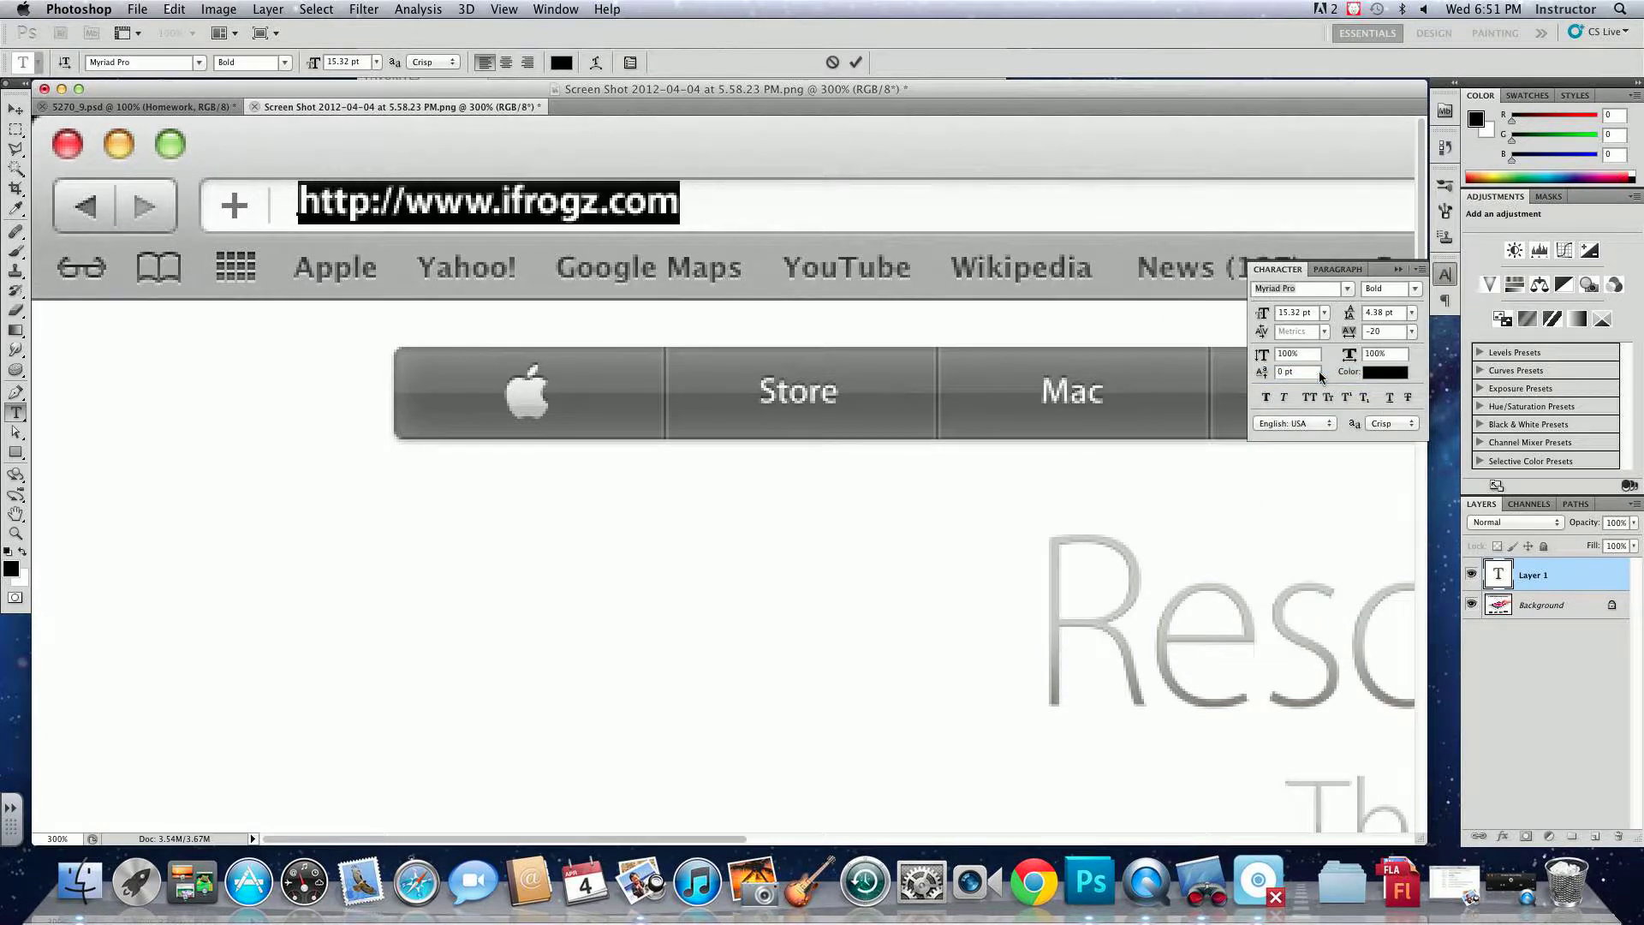
- Set the address text's font to Arial Regular and widen its tracking to 20
left_click(1315, 289)
type("Arial")
key("Return")
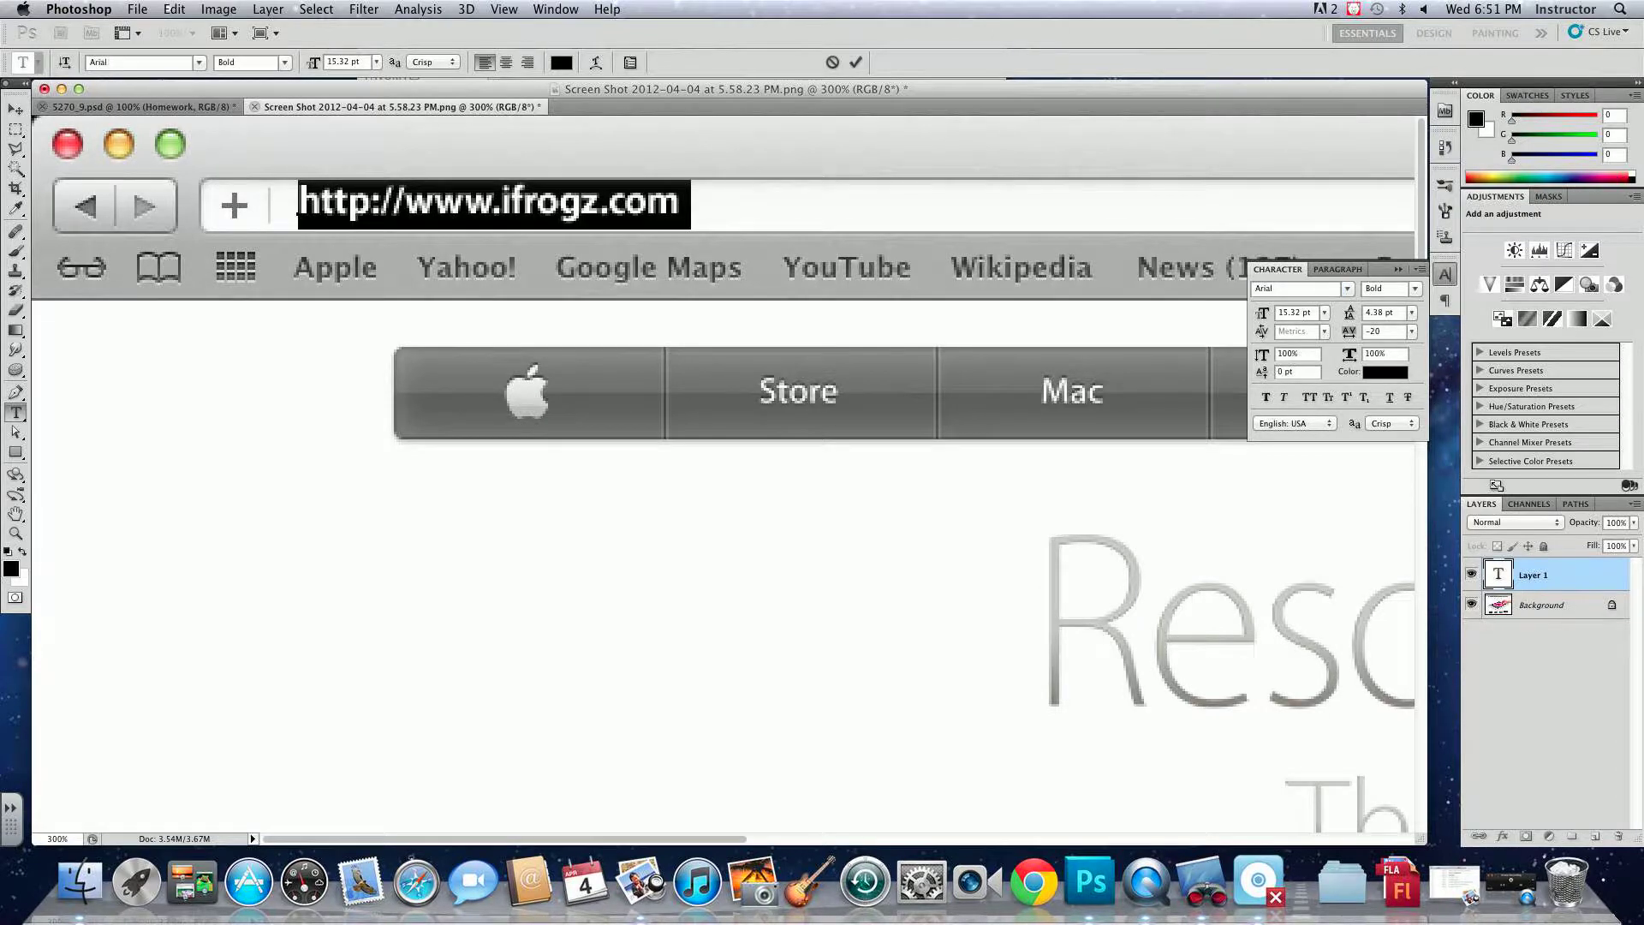
left_click(1412, 291)
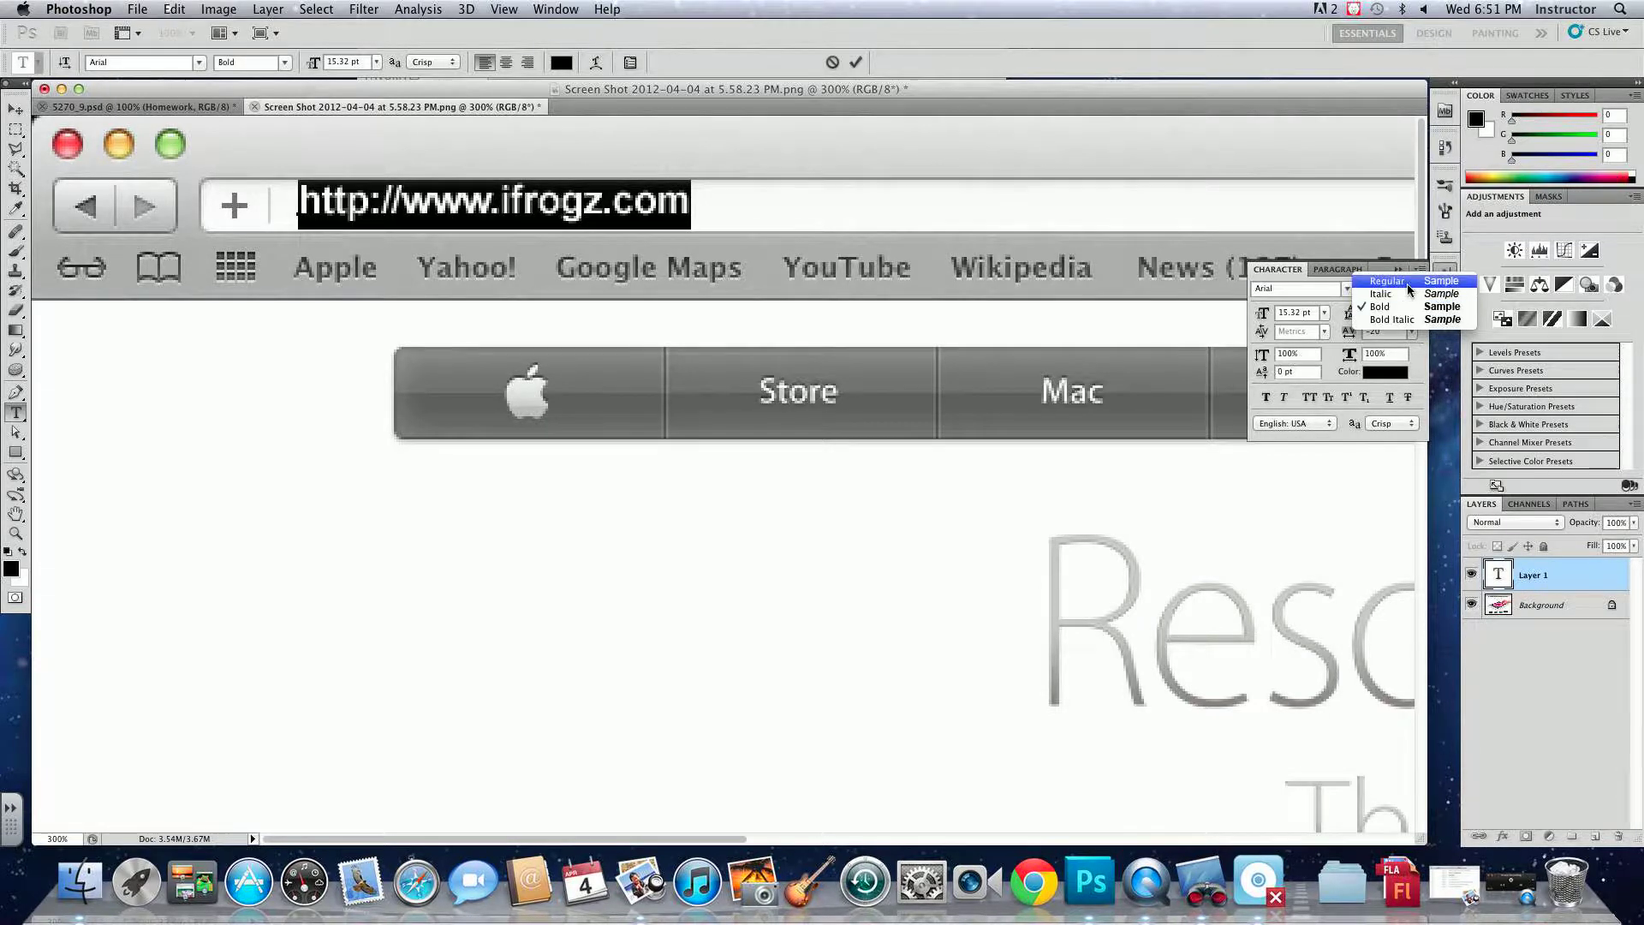
left_click(1388, 281)
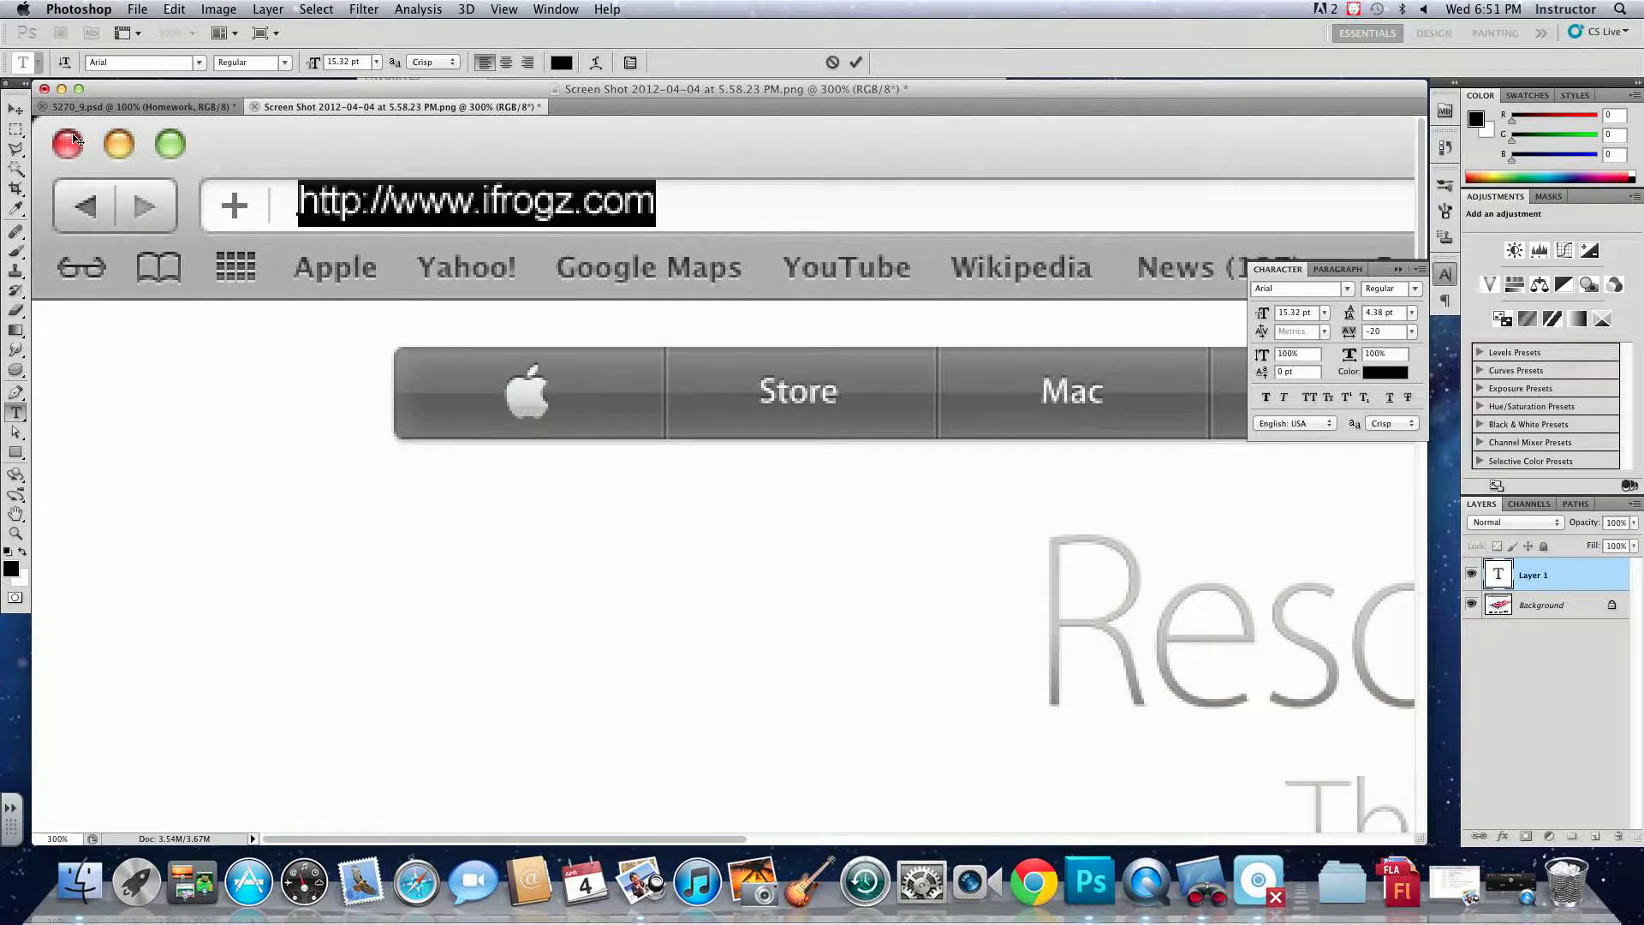
key("alt+Right")
key("alt+Right")
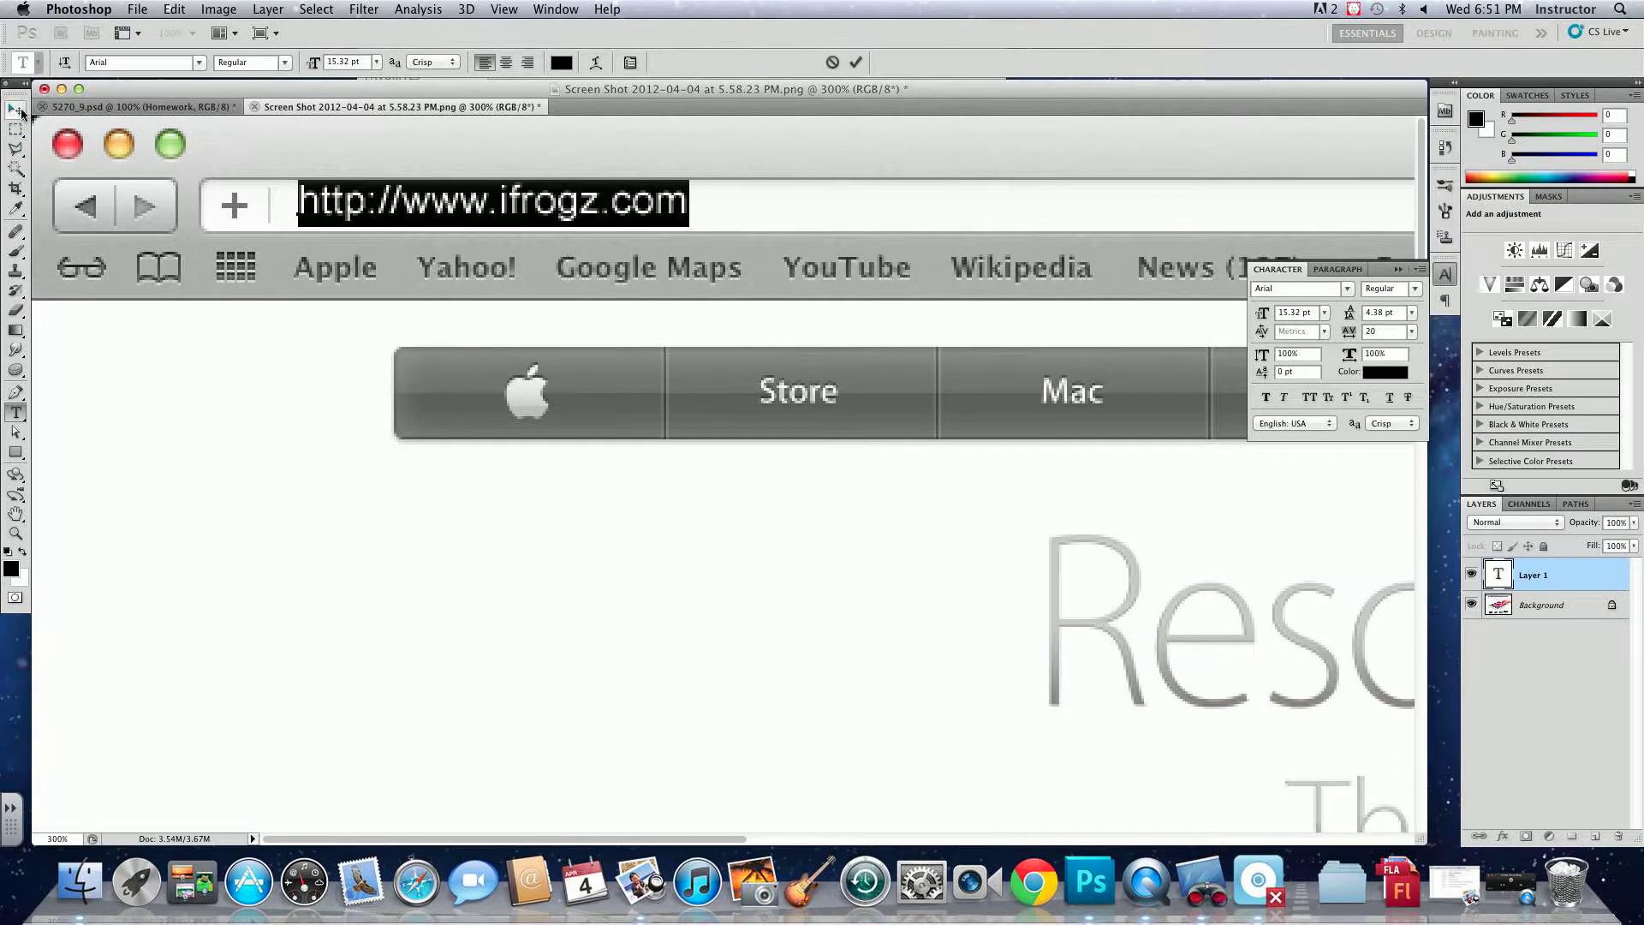
- Move the address text into line within the address bar and reduce its layer opacity to 71%
left_click(17, 109)
left_click_drag(386, 202, 379, 208)
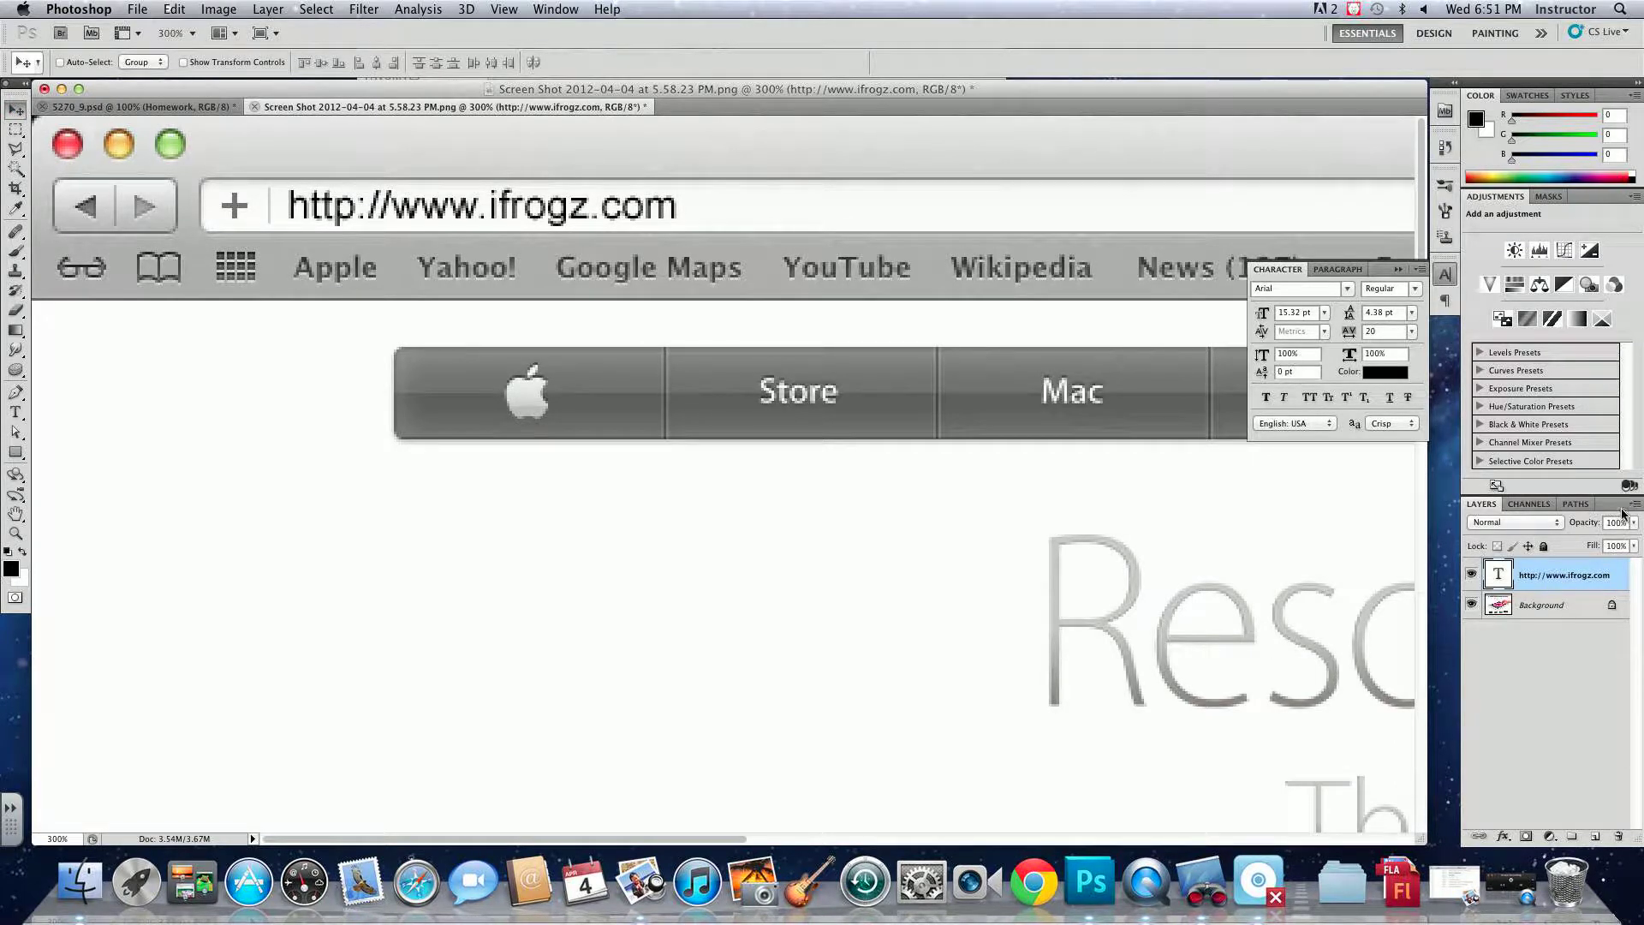
left_click_drag(1634, 523, 1604, 545)
key("super+minus")
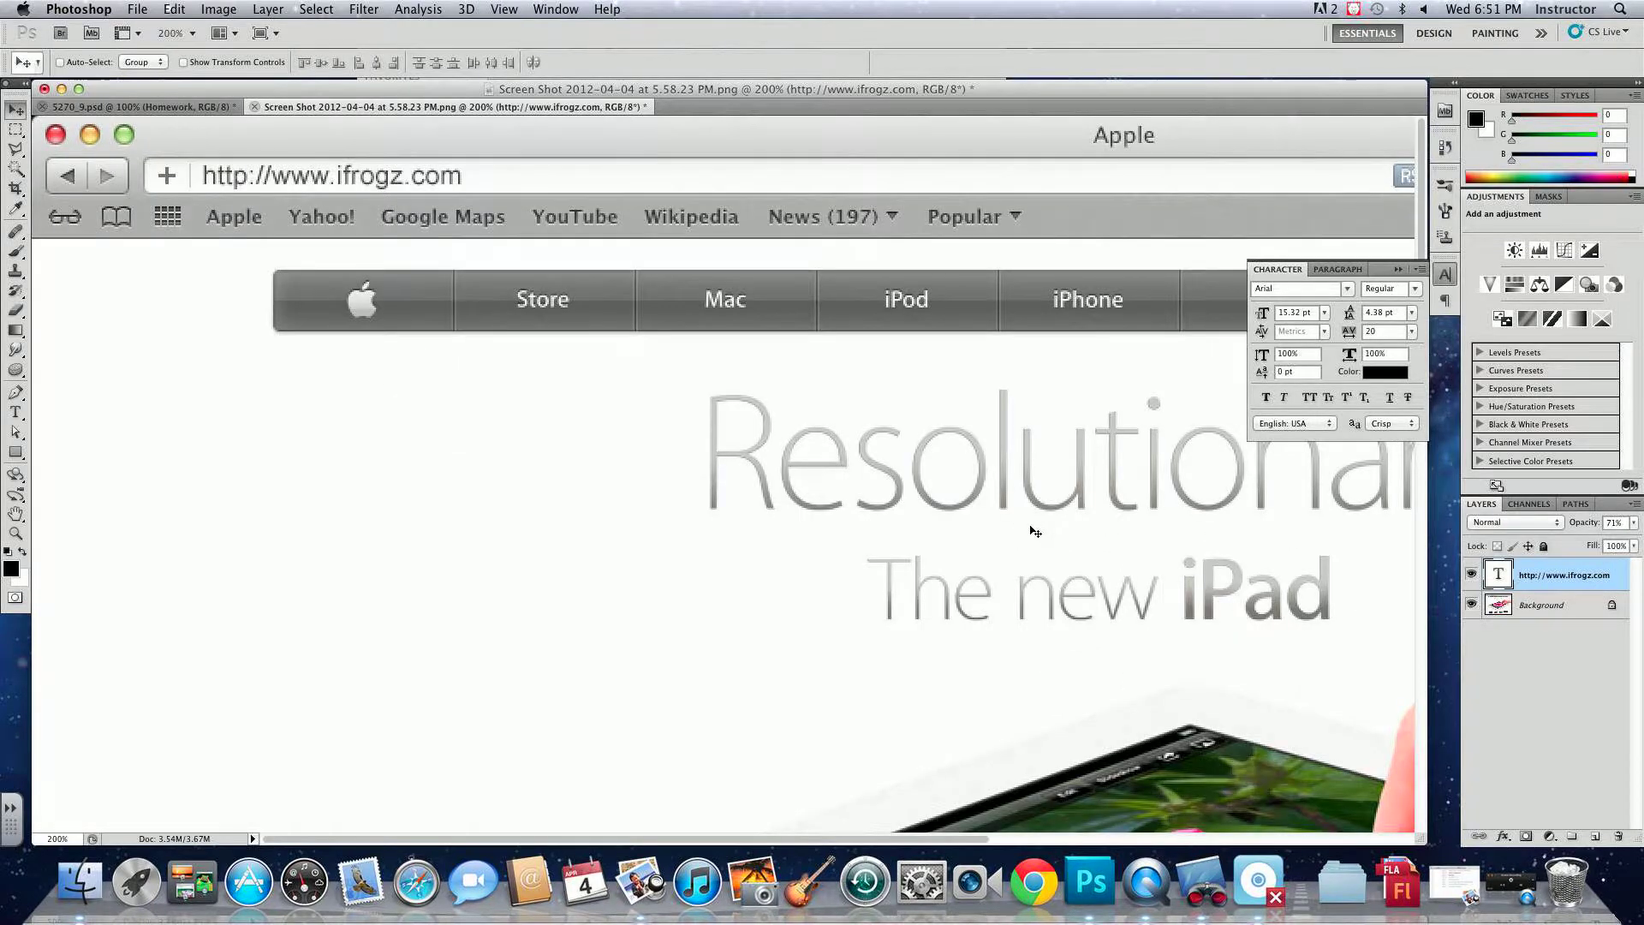
key("super+minus")
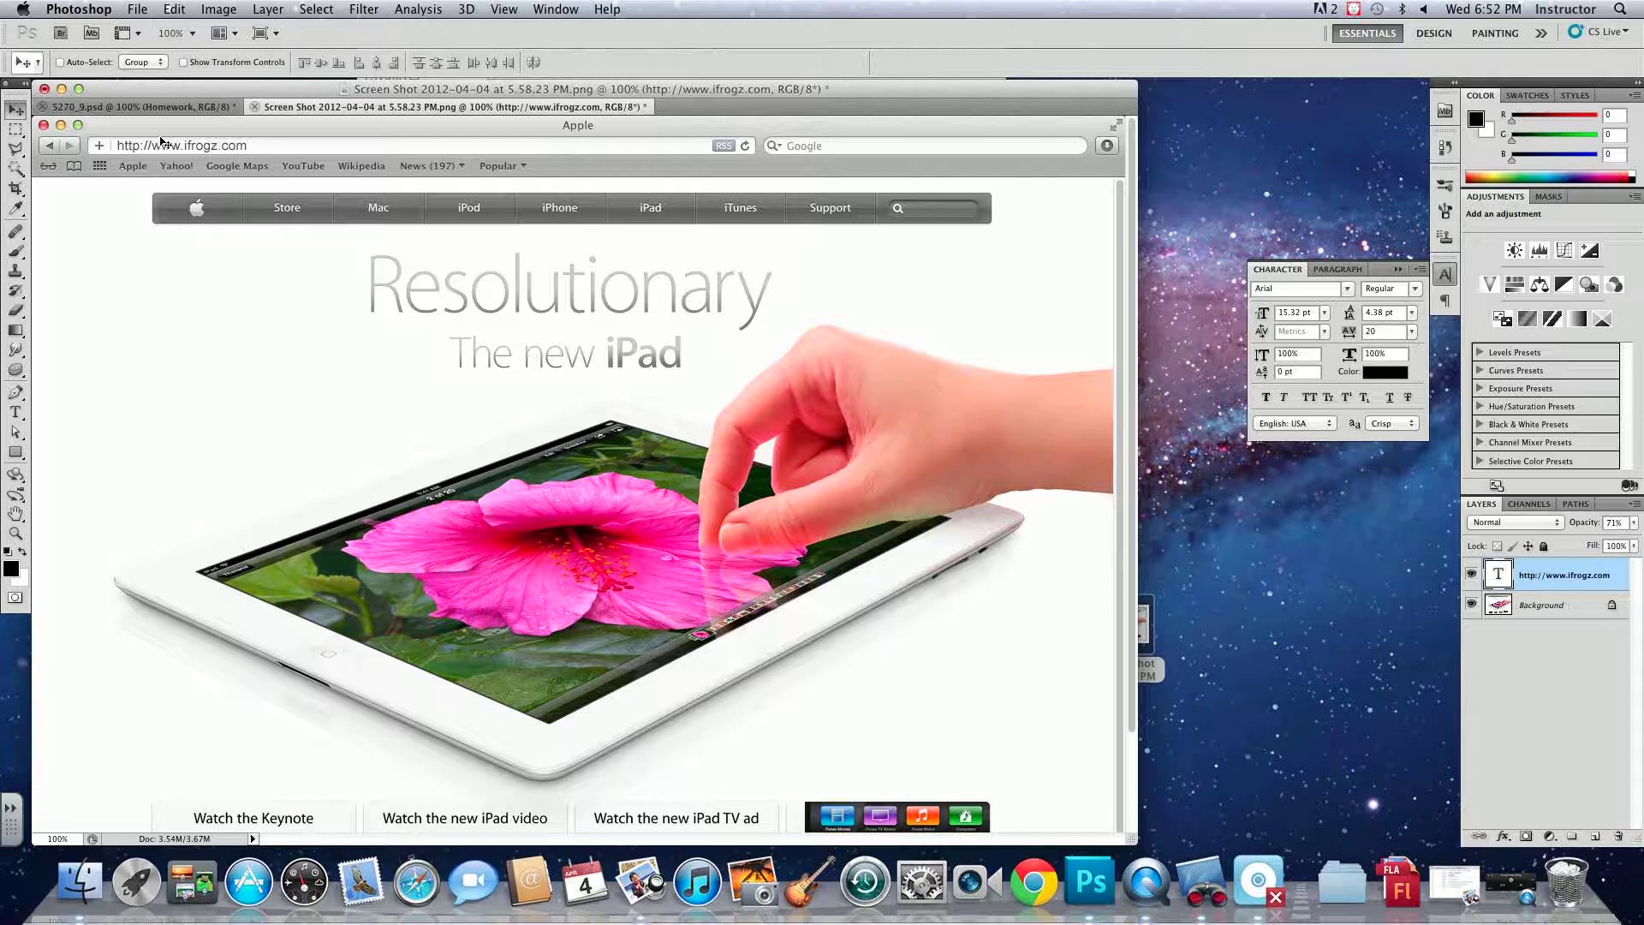
key("super+equal")
key("super+equal")
left_click_drag(308, 176, 833, 481)
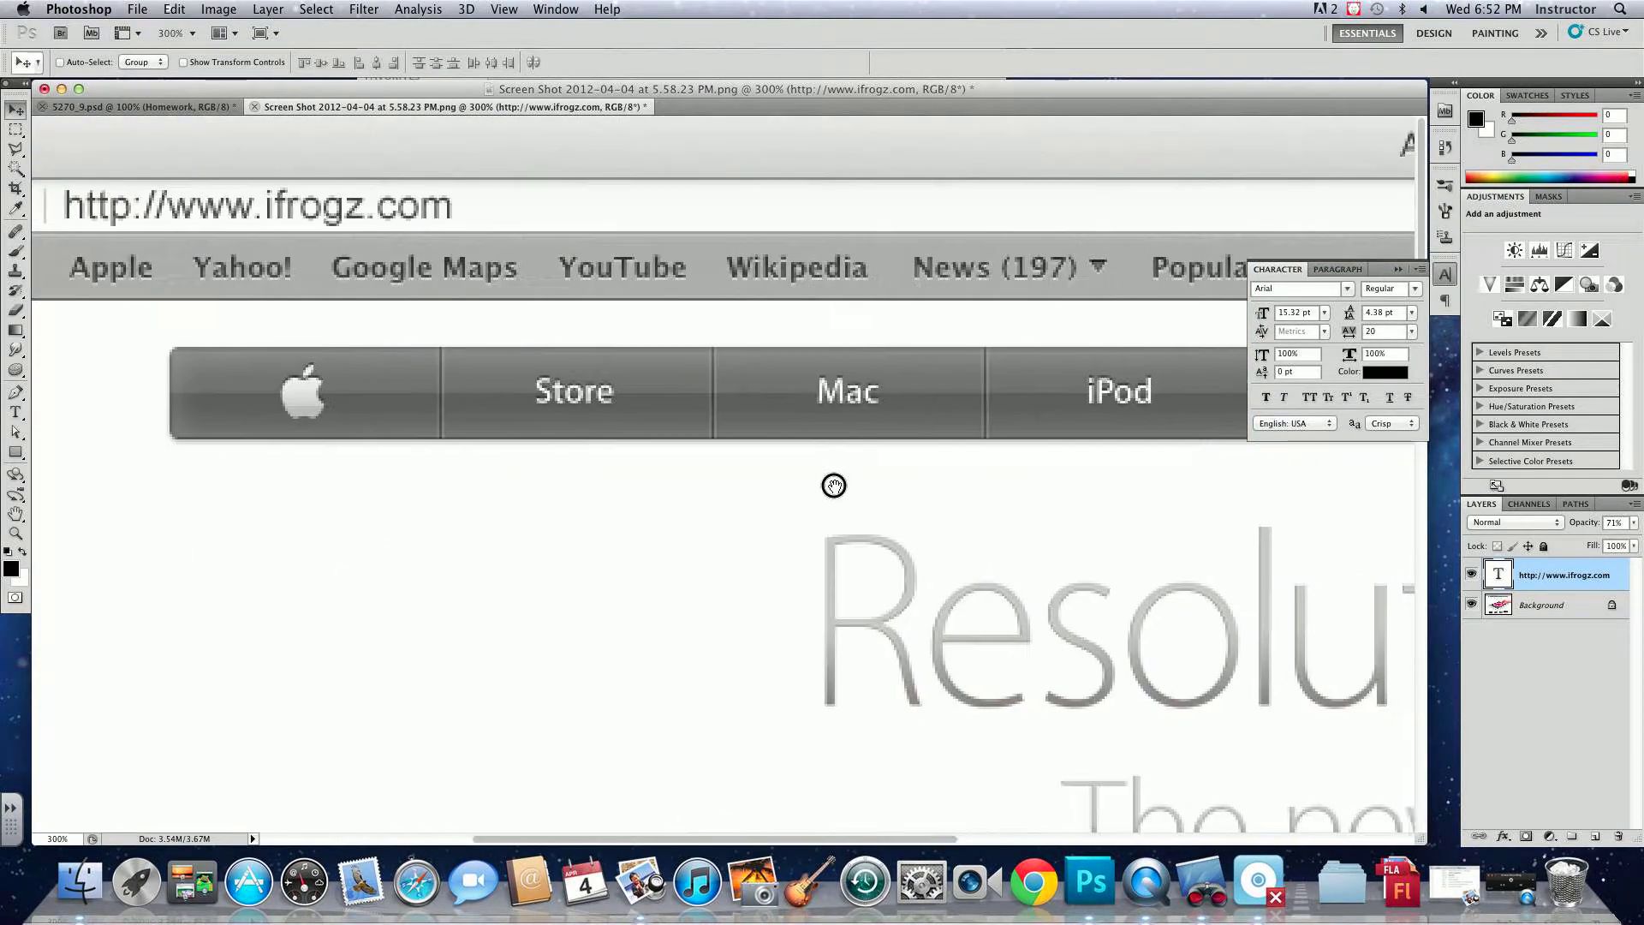
left_click(16, 129)
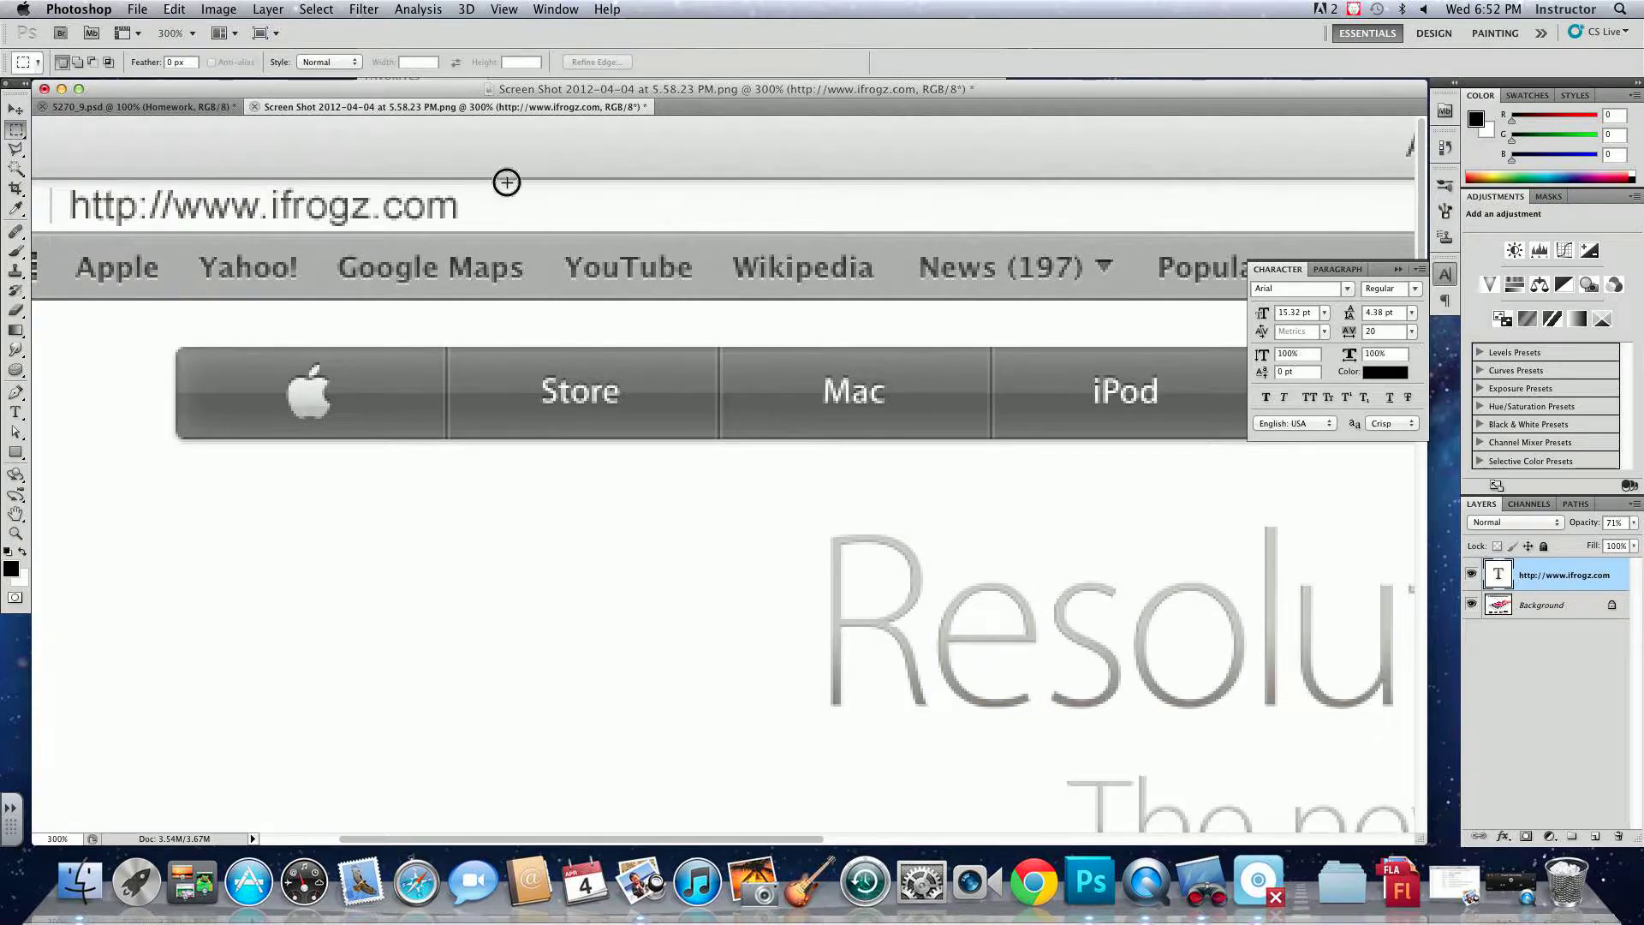
left_click_drag(507, 181, 483, 229)
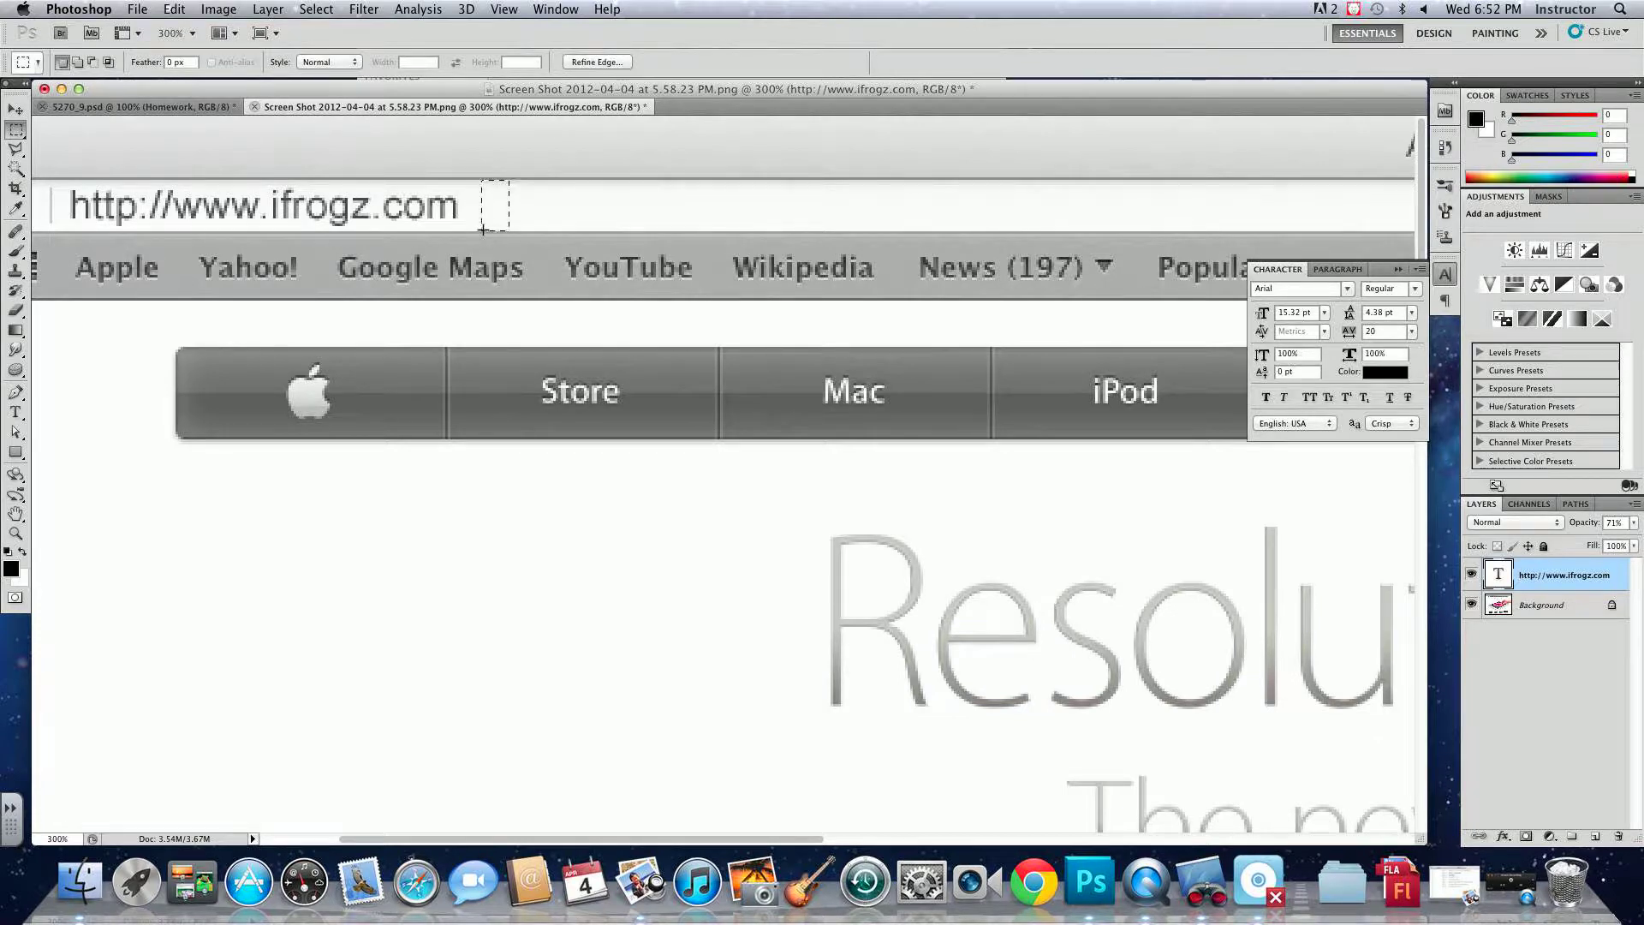
left_click(1528, 608)
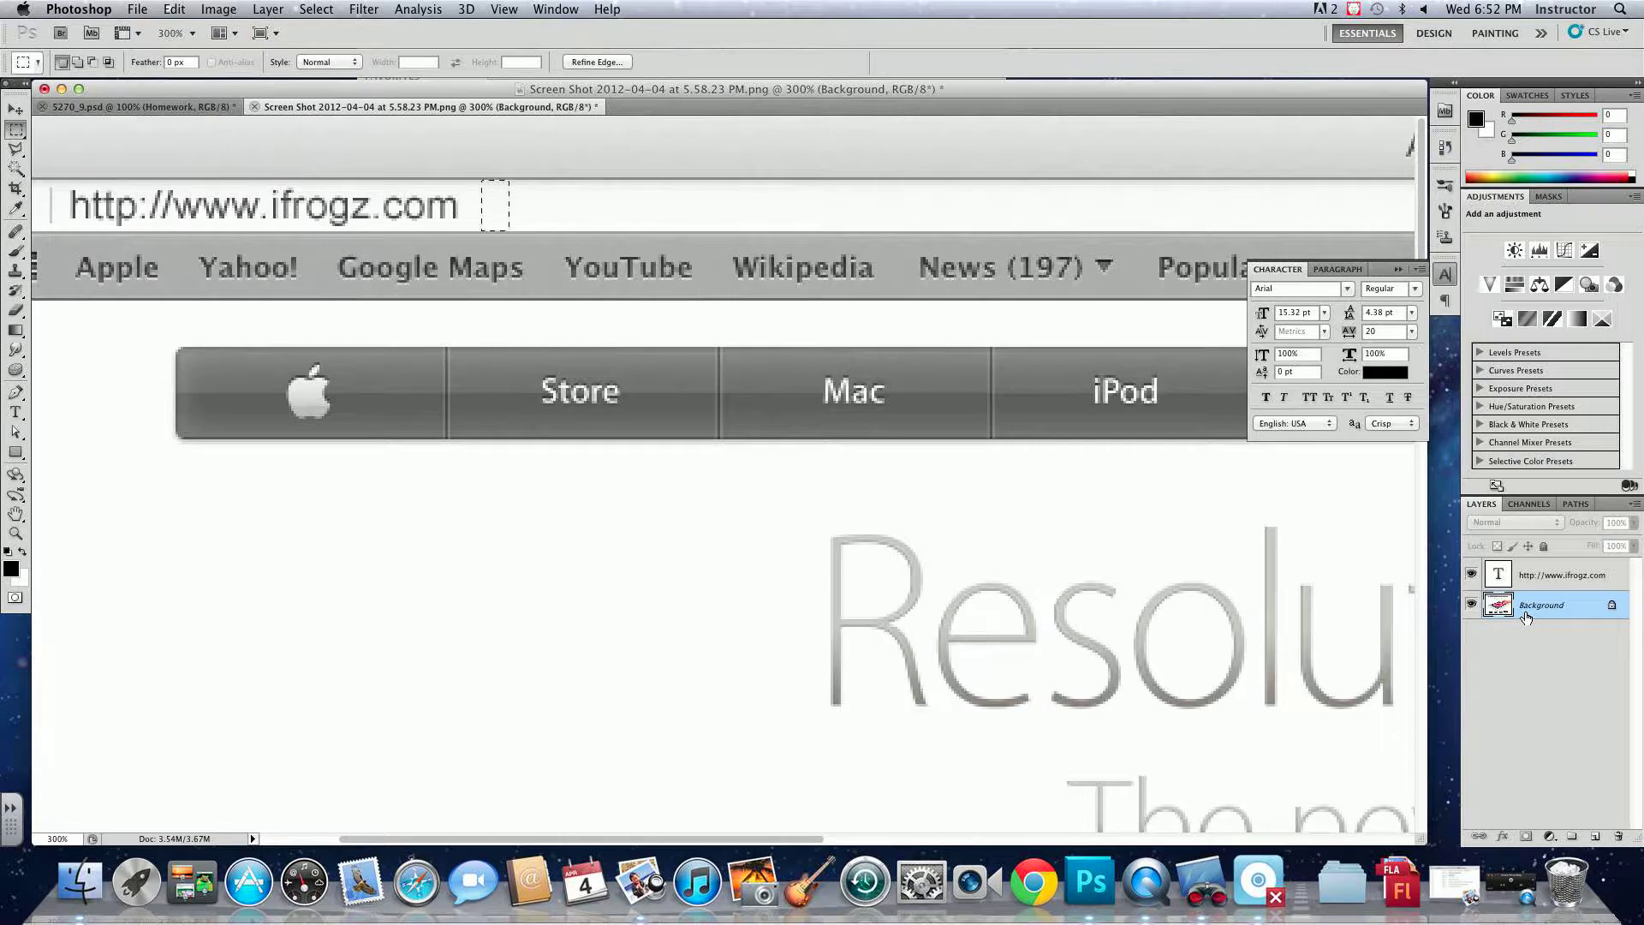
key("ctrl+t")
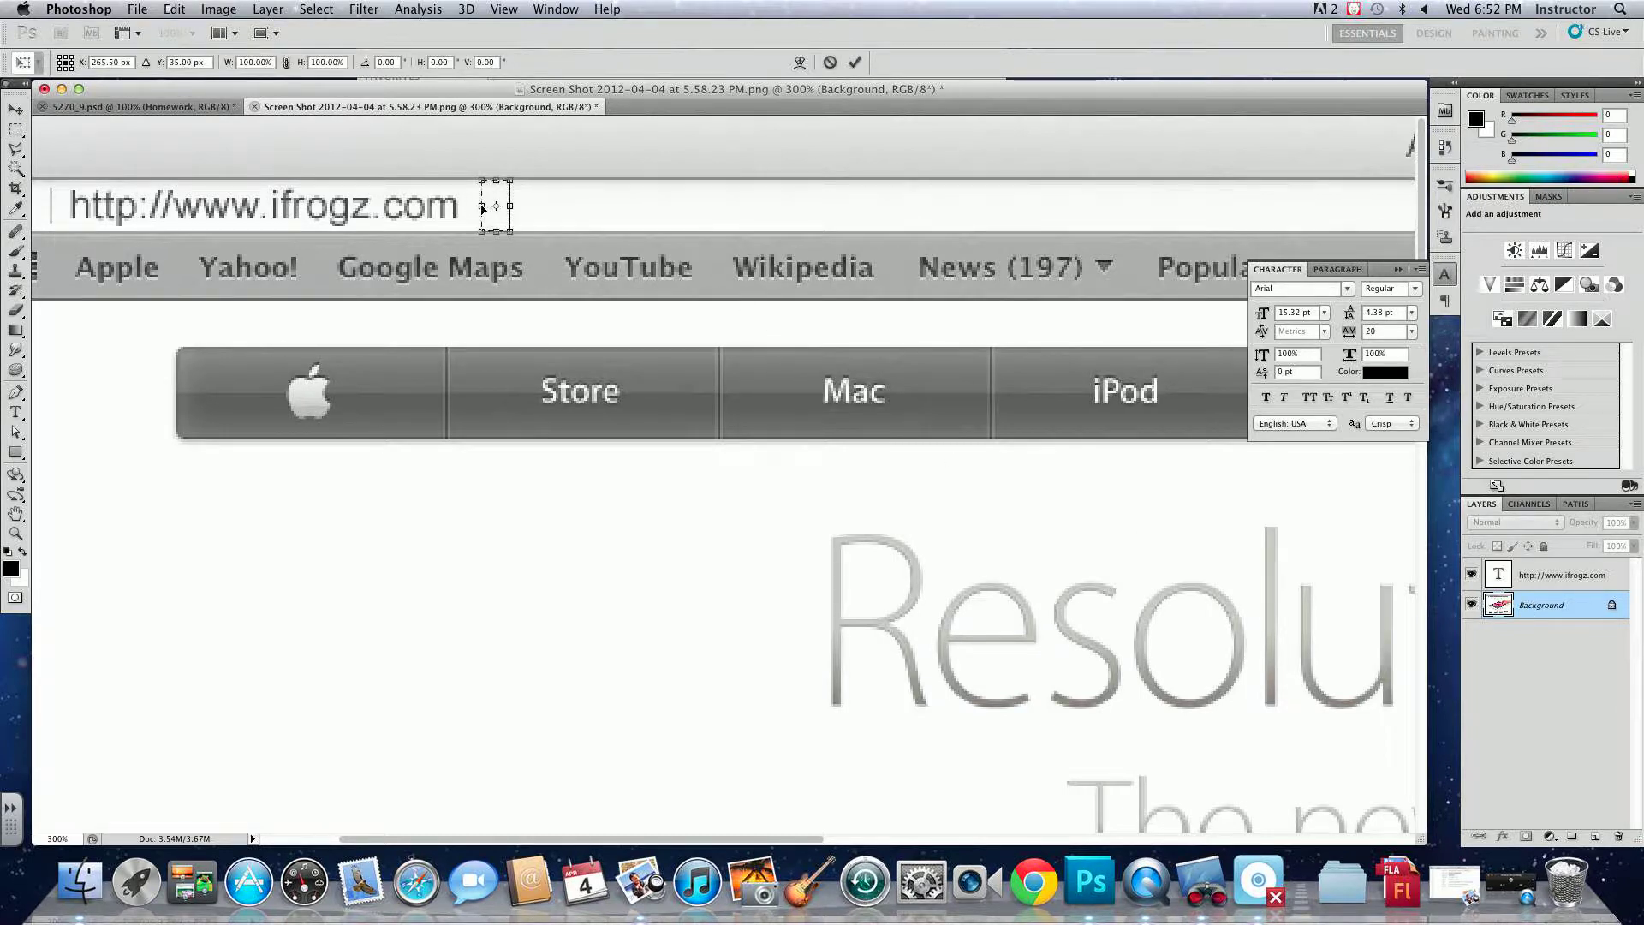
left_click_drag(483, 206, 251, 193)
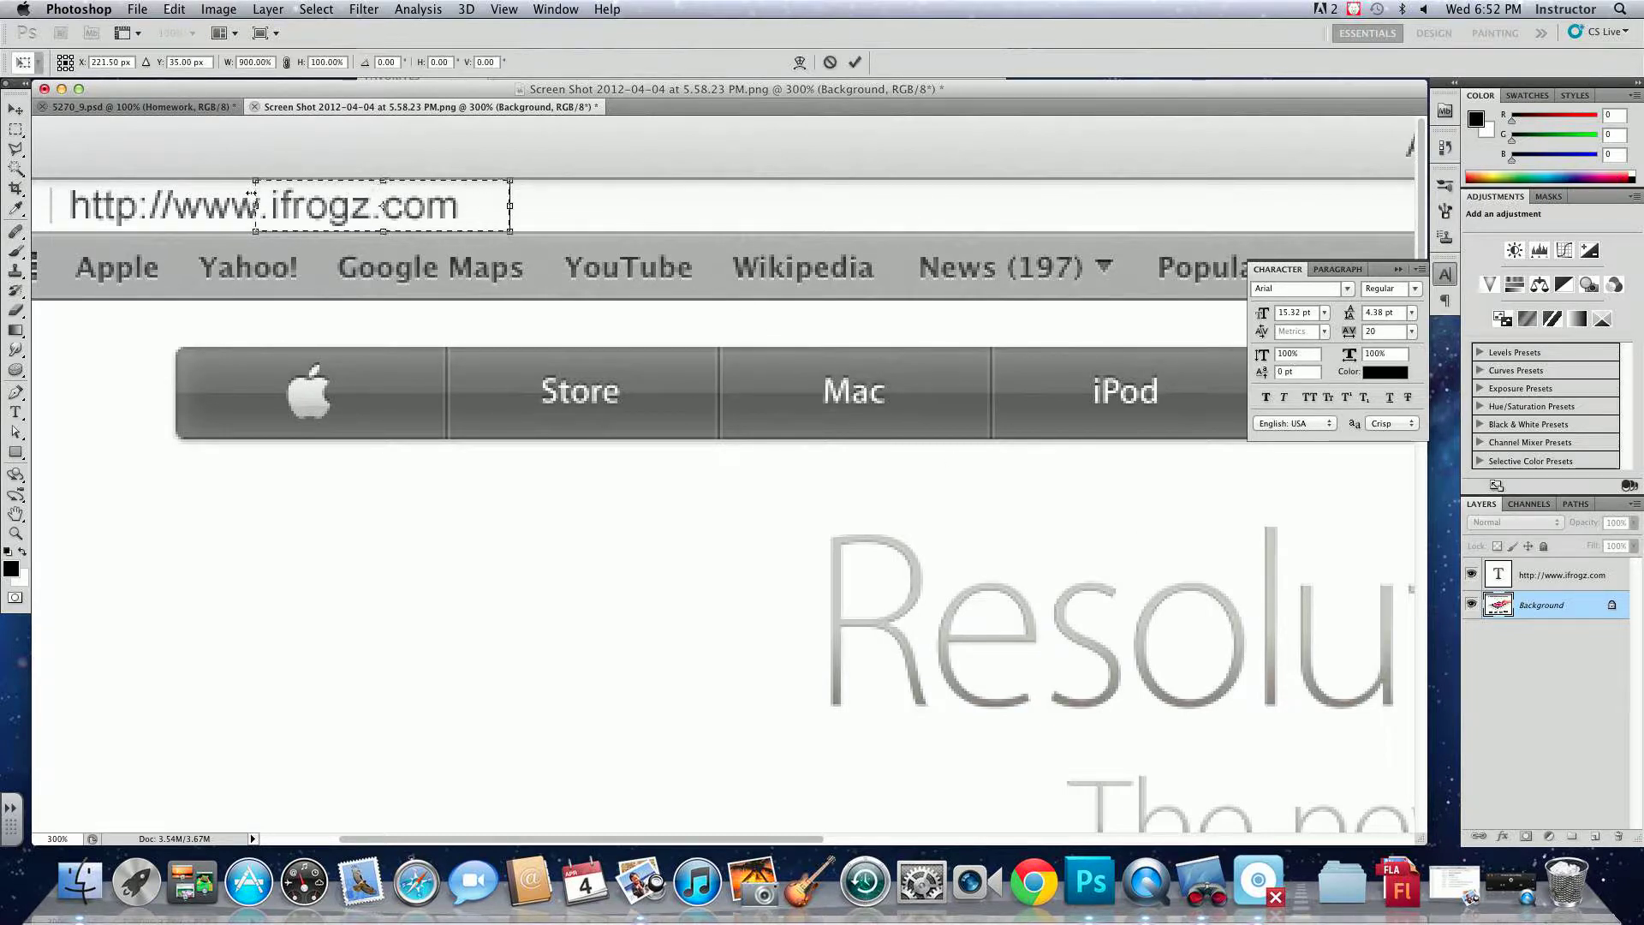
key("Escape")
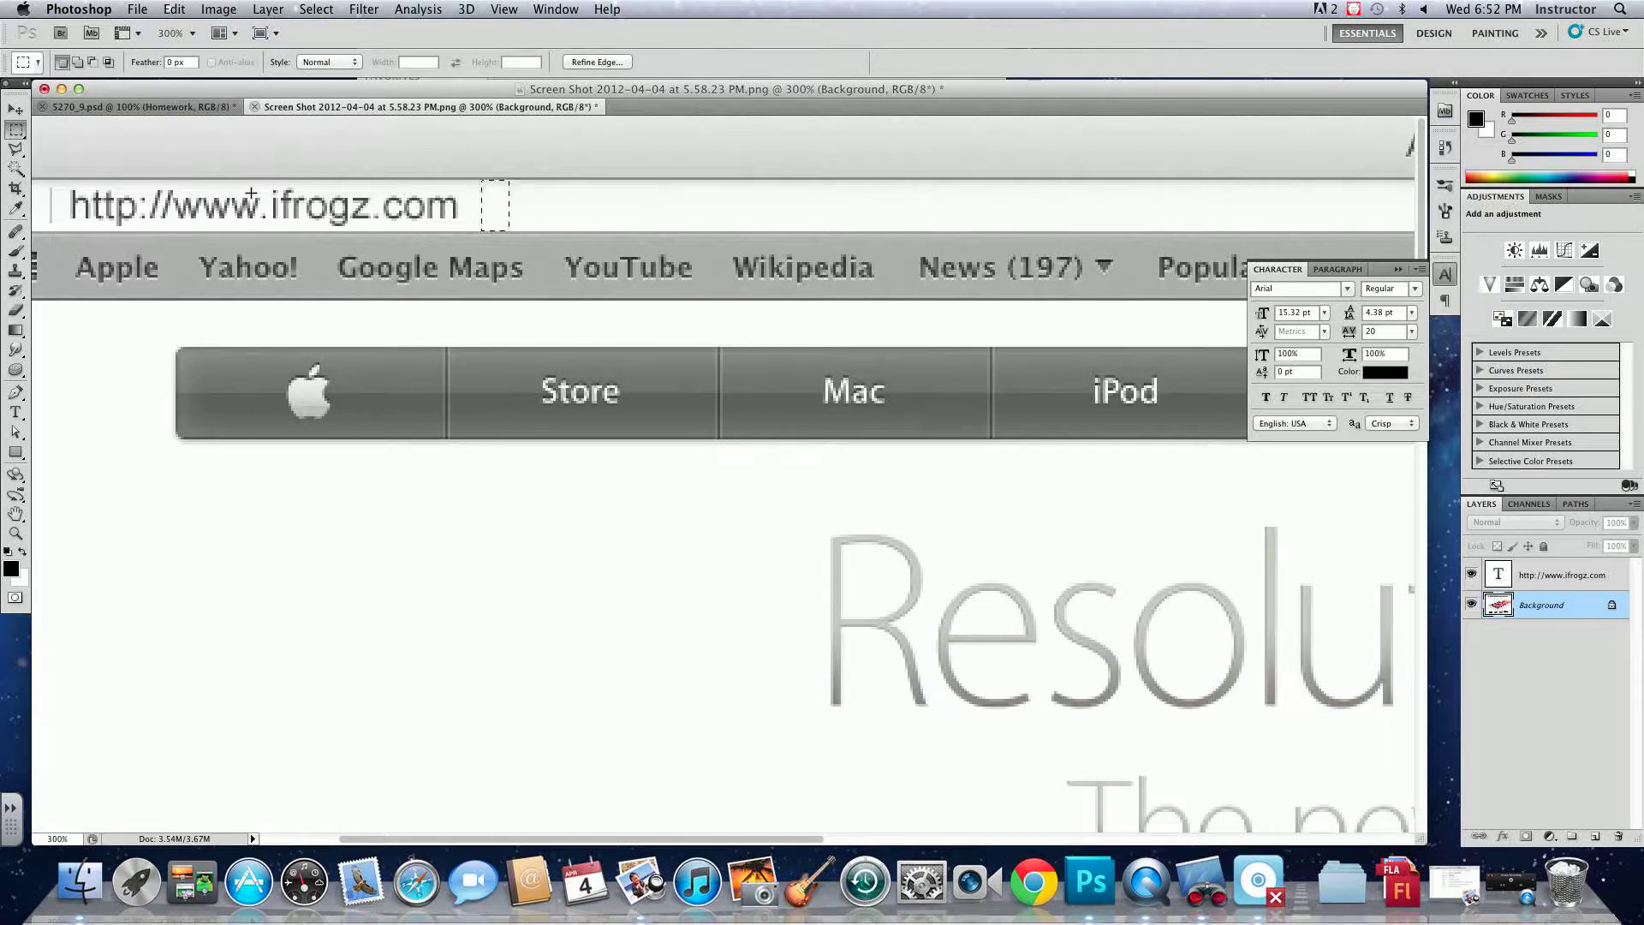
key("super+d")
- Show the rulers and place vertical guides at both ends of the Apple navigation bar and a horizontal guide beneath the iPad
left_click(14, 110)
key("super+minus")
key("super+minus")
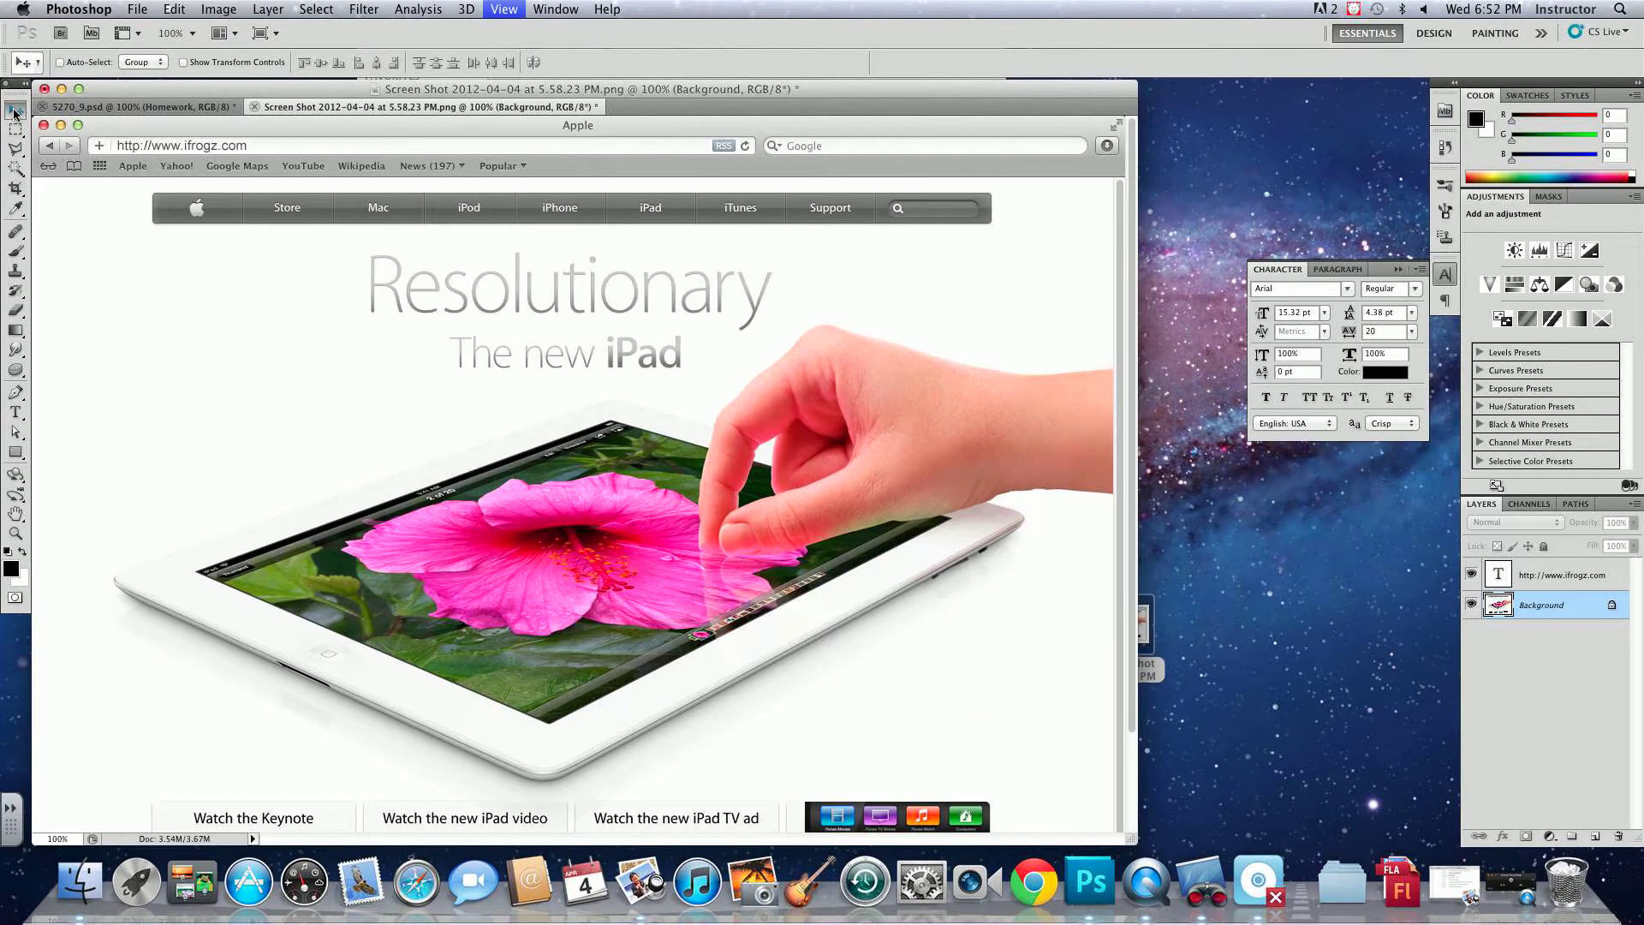
left_click_drag(224, 79, 280, 85)
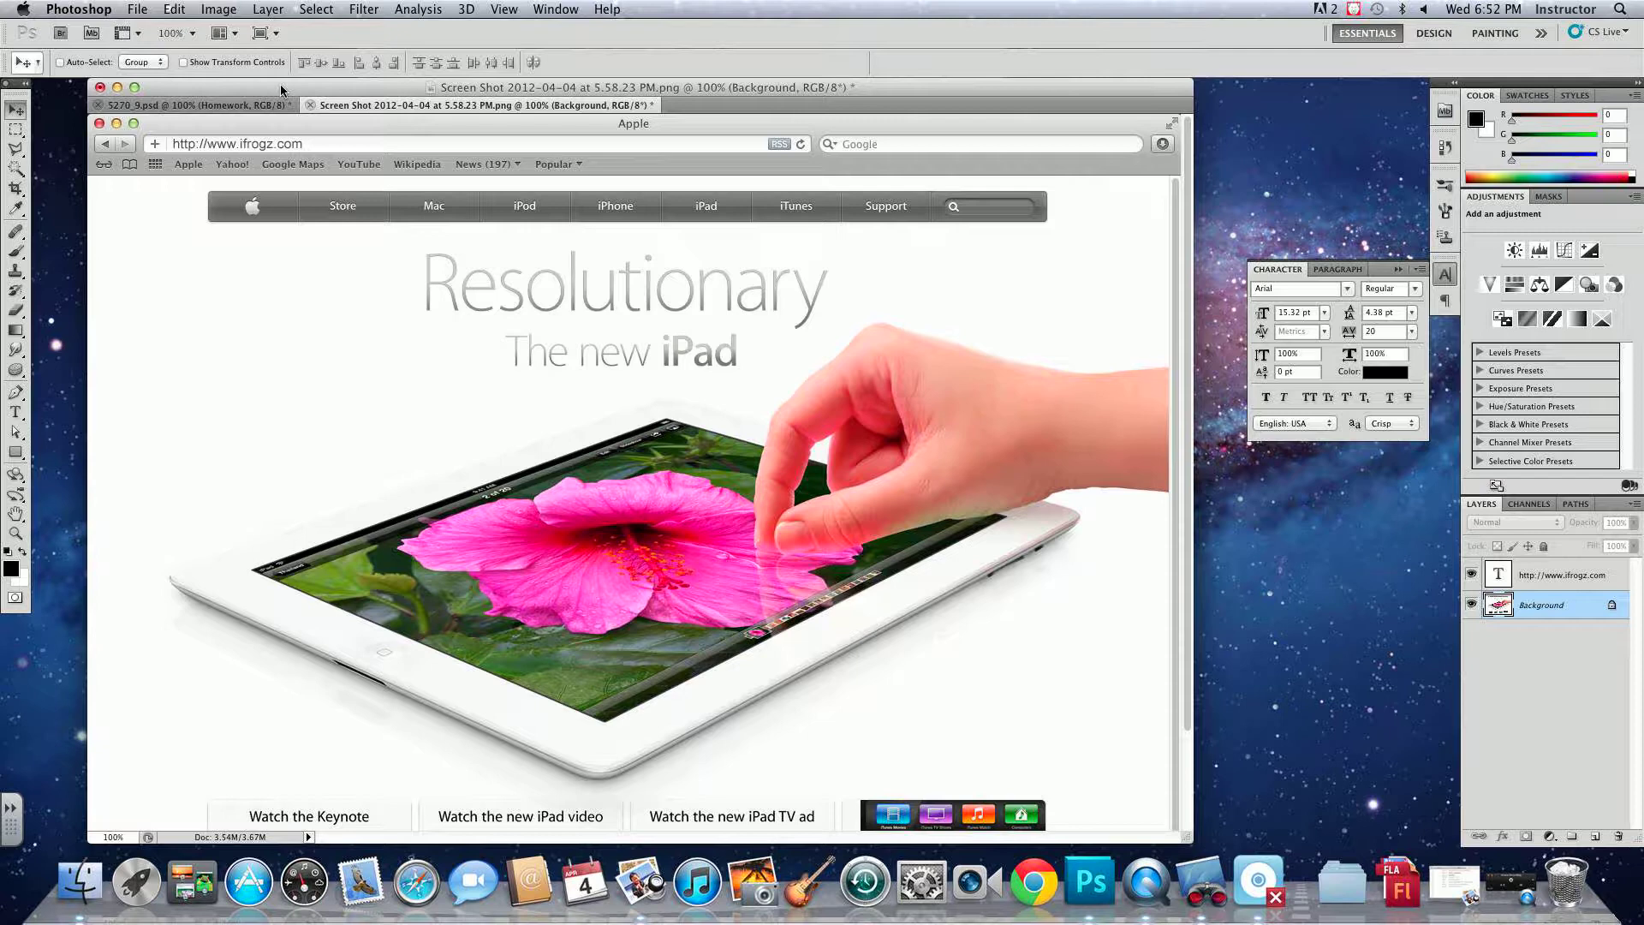
key("super+r")
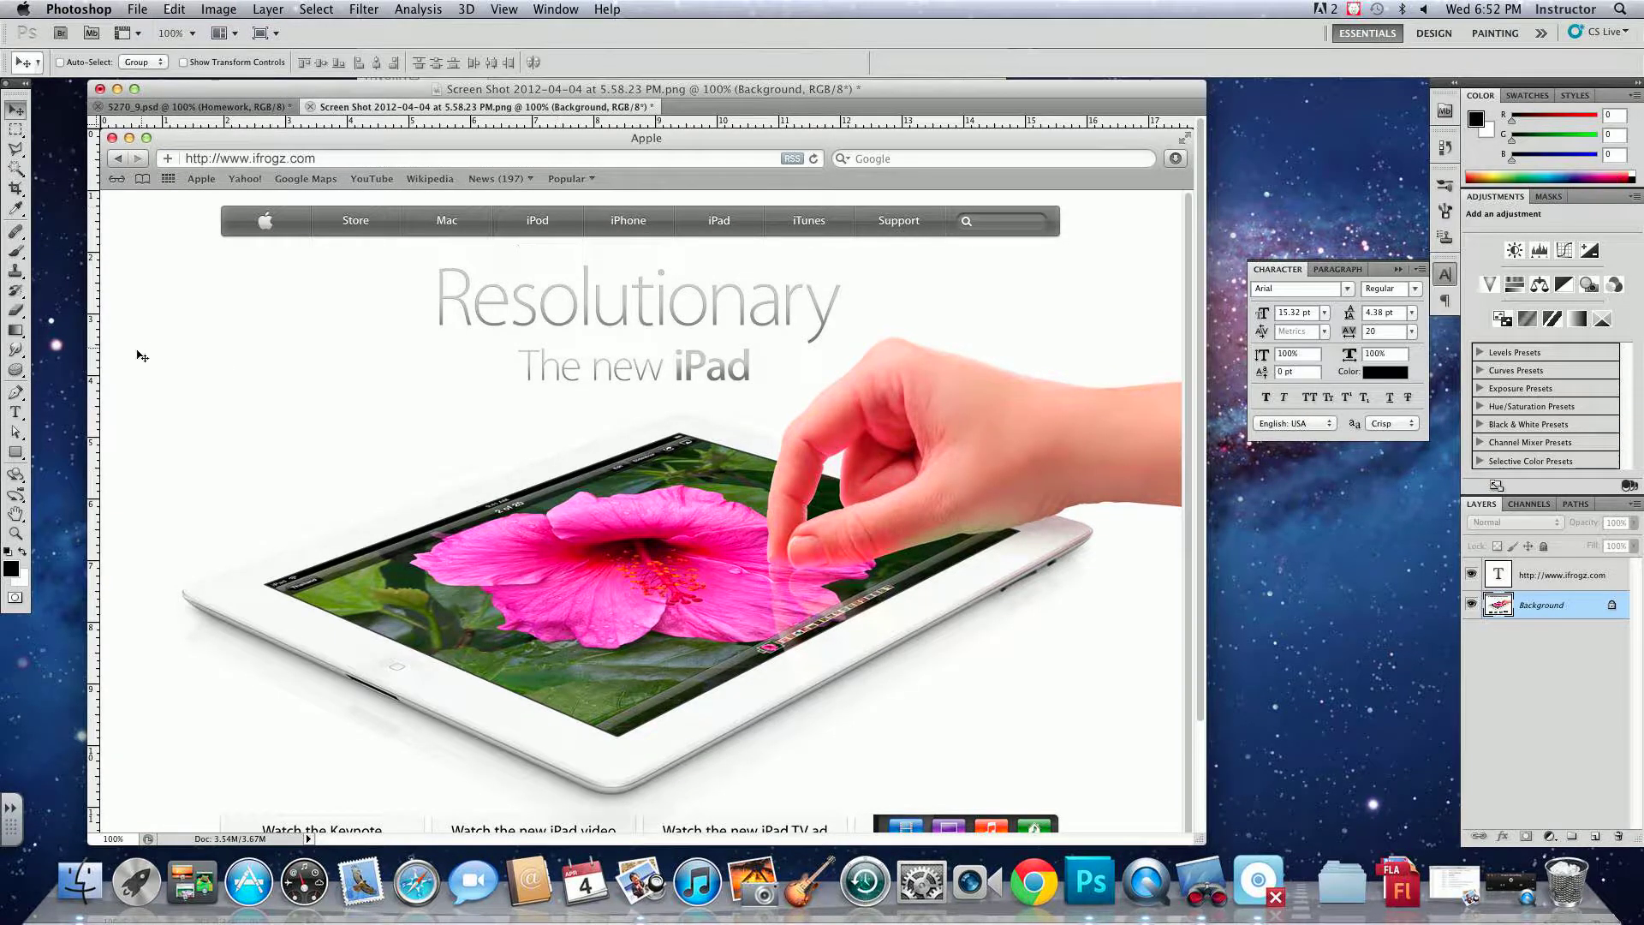
left_click_drag(96, 343, 221, 350)
left_click_drag(96, 358, 1059, 408)
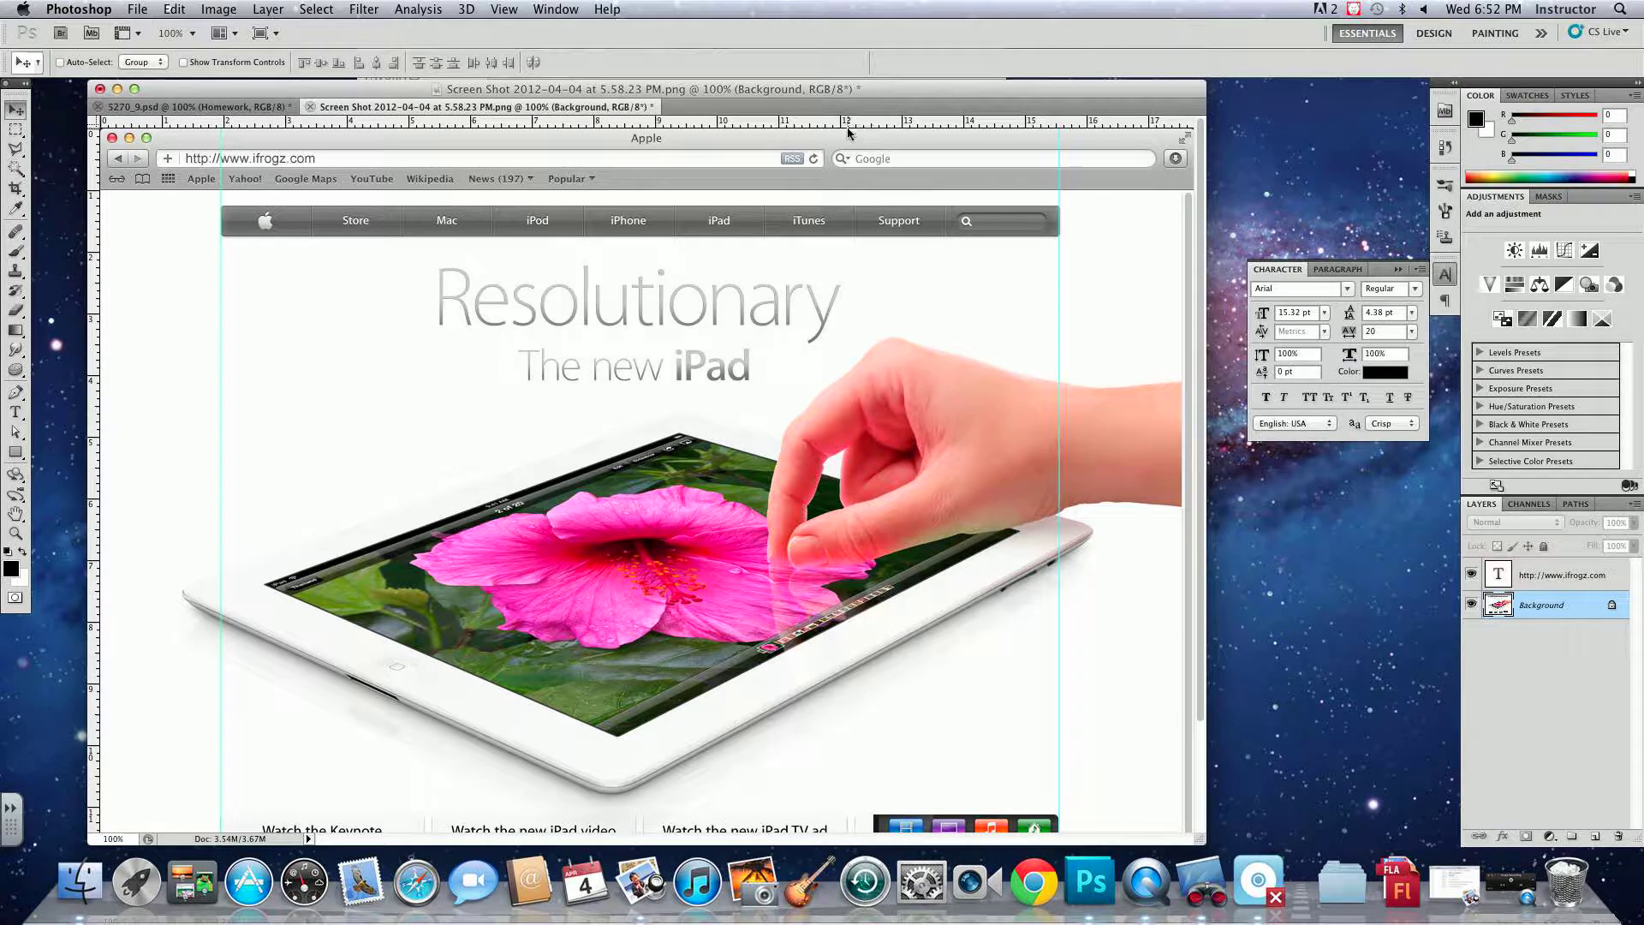
left_click_drag(847, 126, 796, 795)
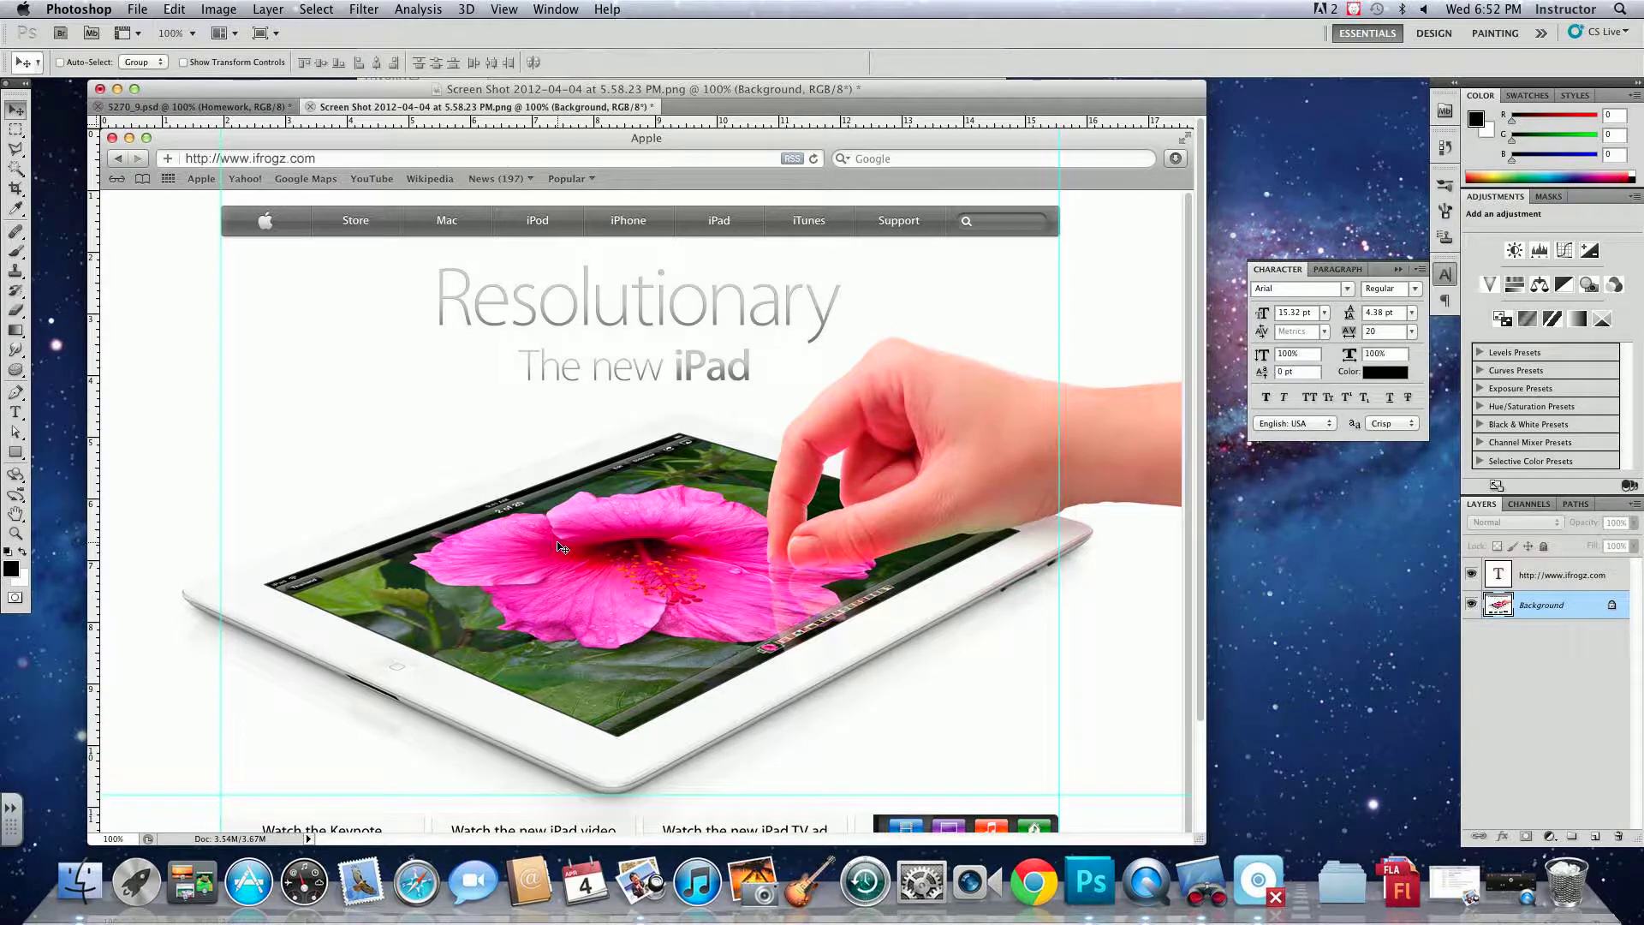
- Select the page area below the bookmarks bar on the Background layer and fill its near-white regions with white using the Paint Bucket
left_click(17, 129)
left_click_drag(110, 197, 1241, 833)
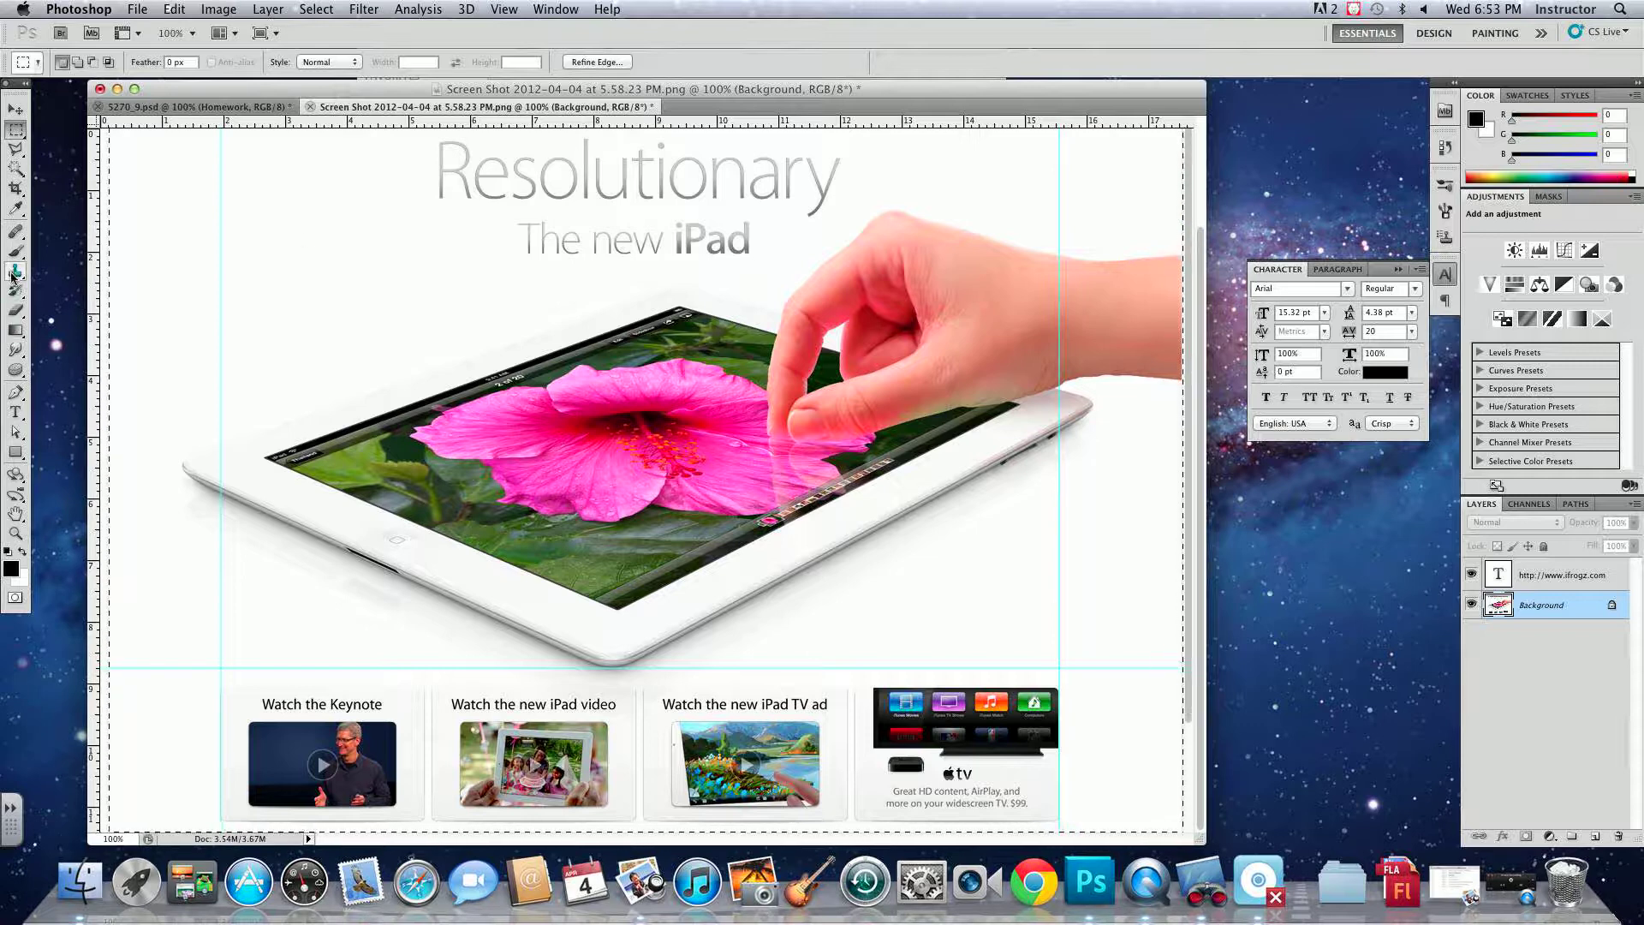
left_click_drag(15, 329, 82, 347)
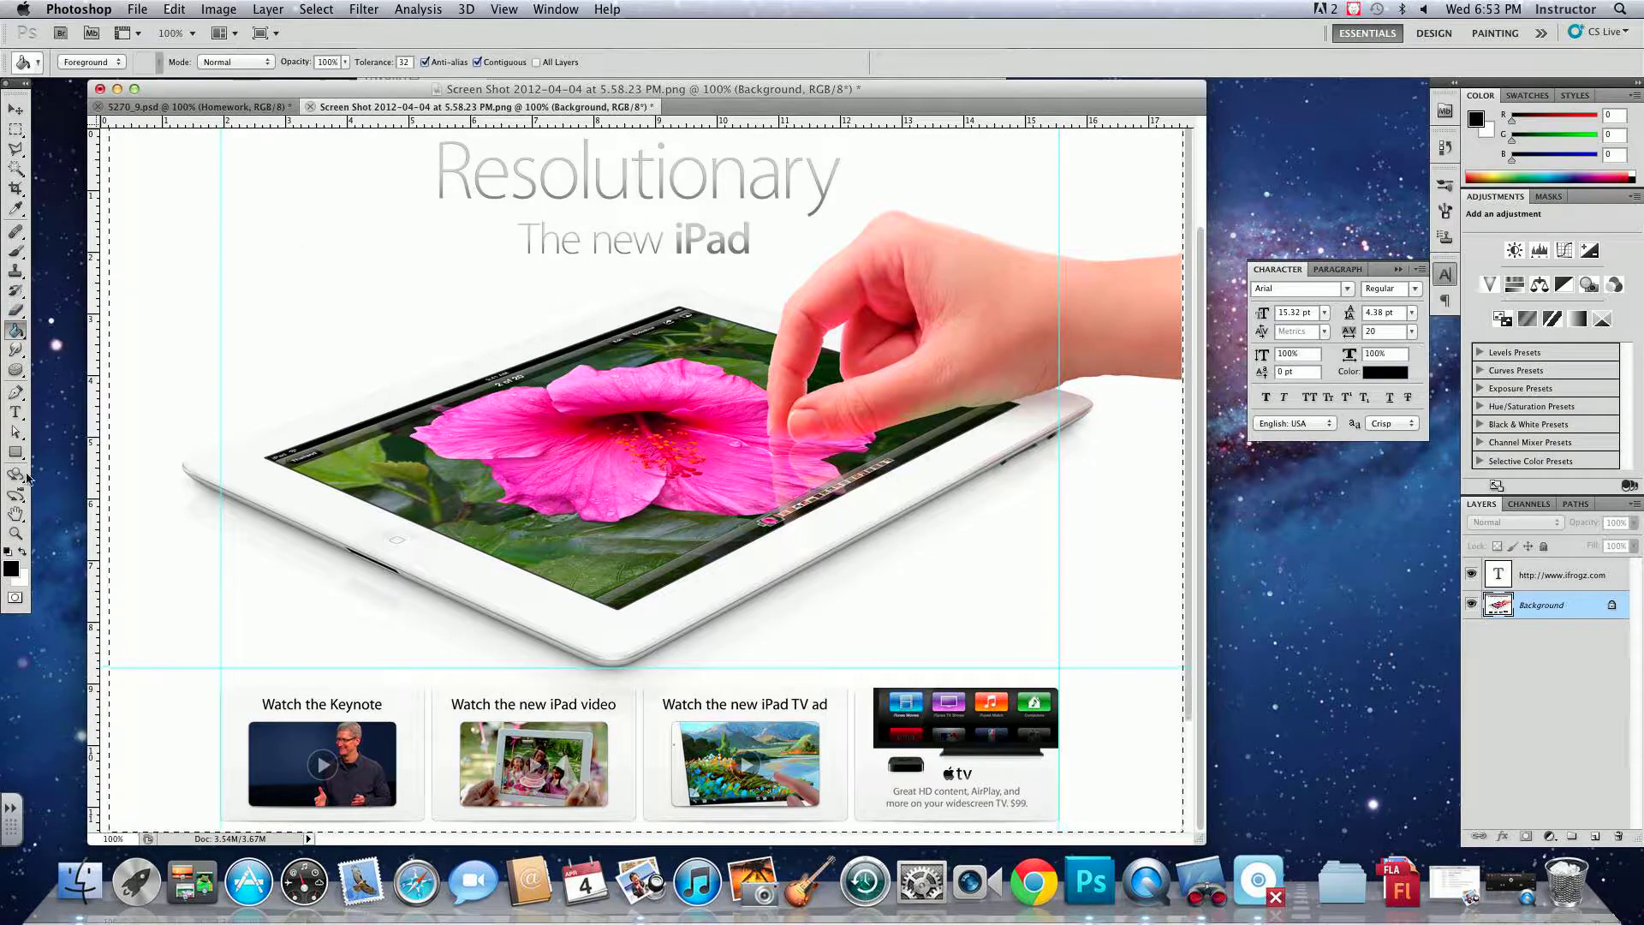
left_click(23, 551)
left_click(309, 358)
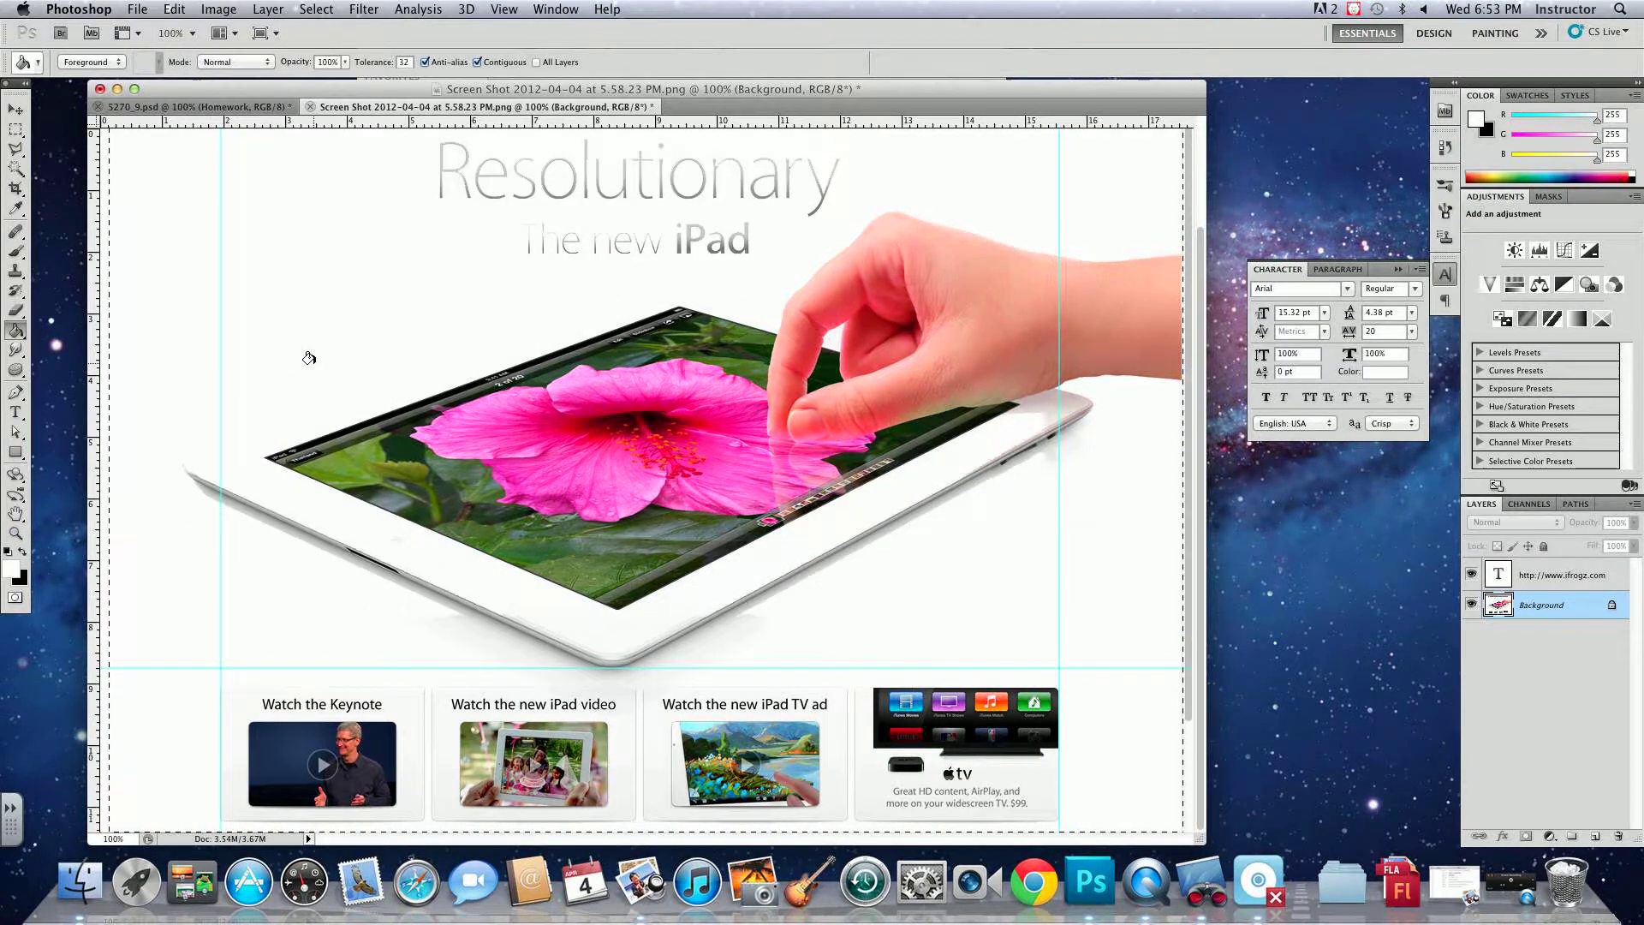
left_click(312, 331)
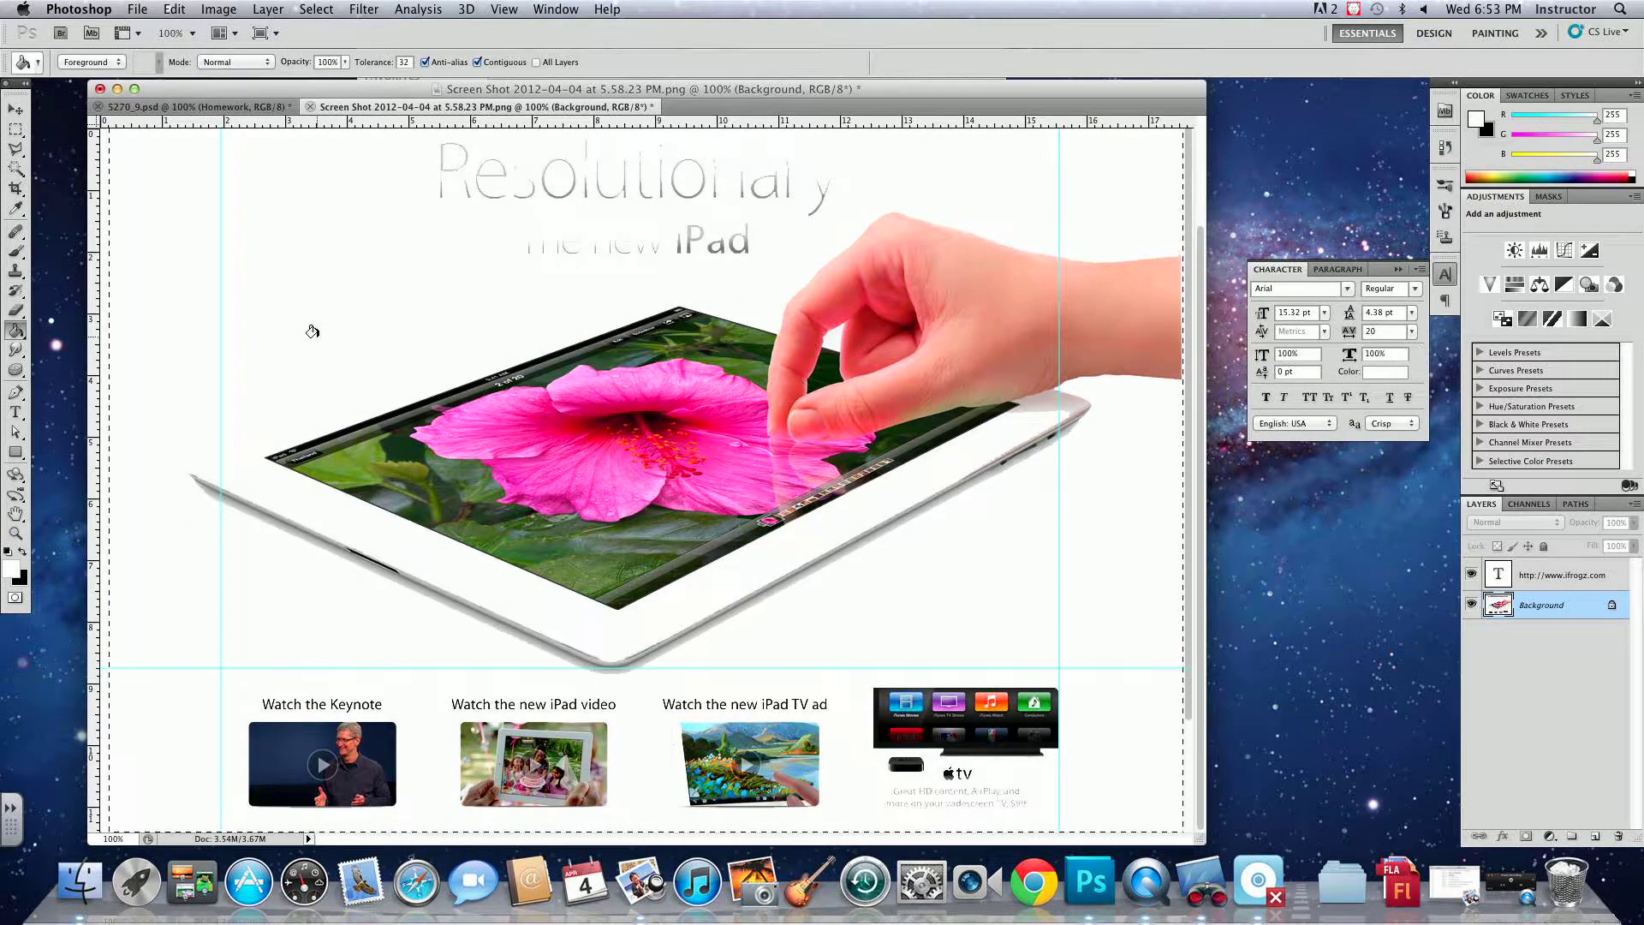
left_click(972, 632)
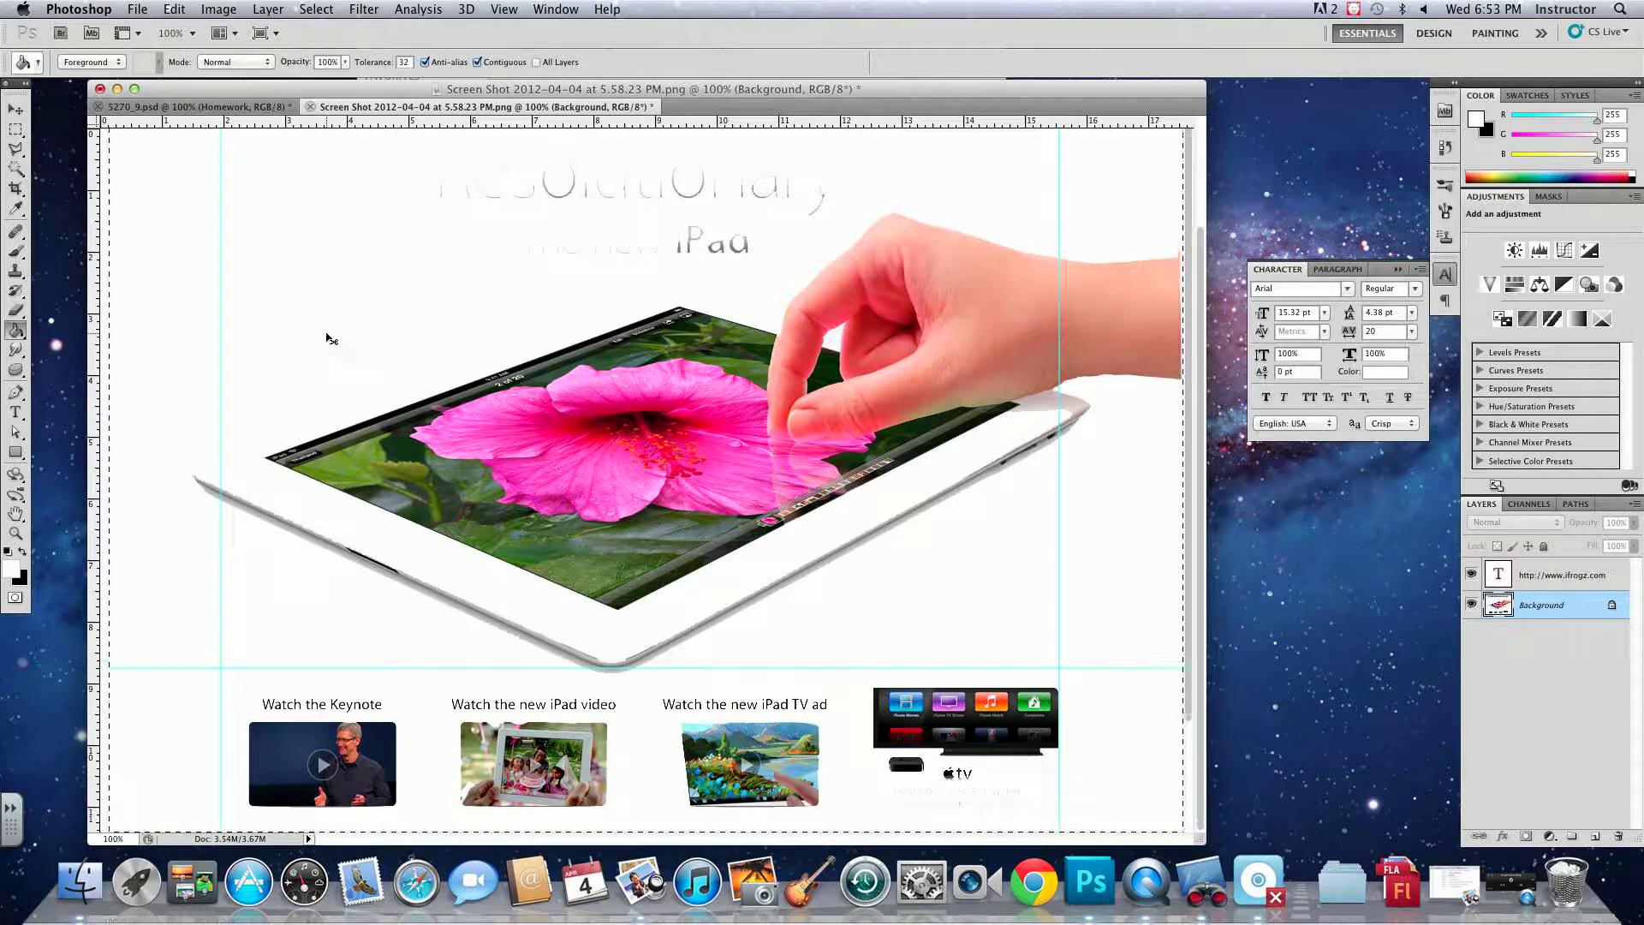
- Fill the entire selection with white to clear the Apple page content, and deselect it
key("super+BackSpace")
left_click(333, 326)
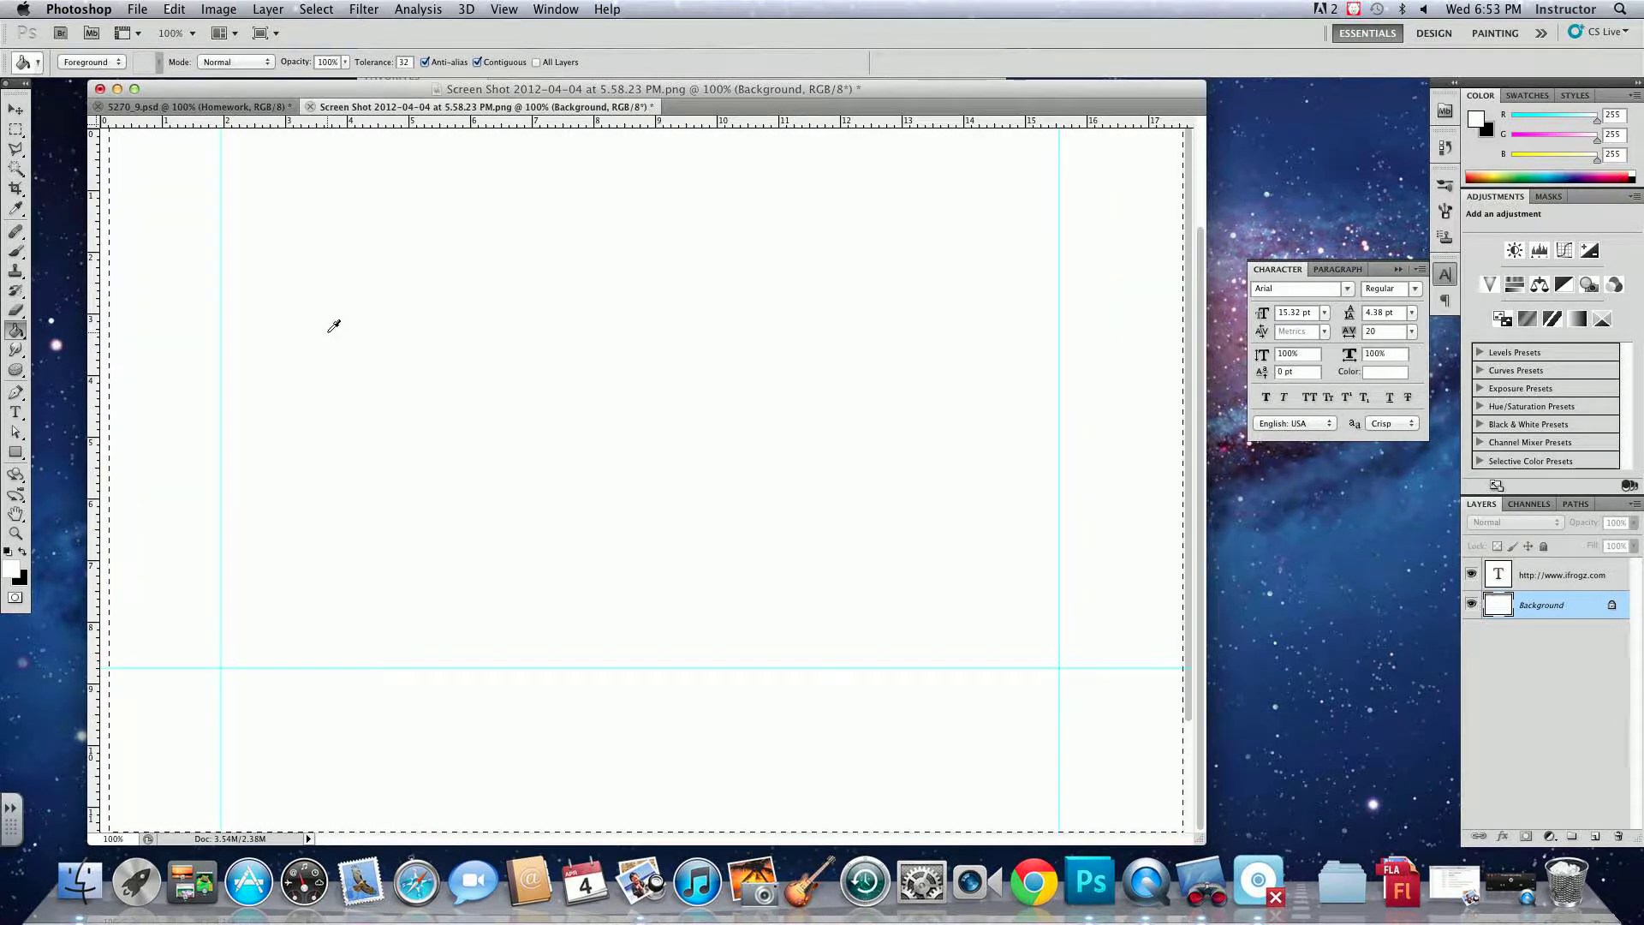
key("v")
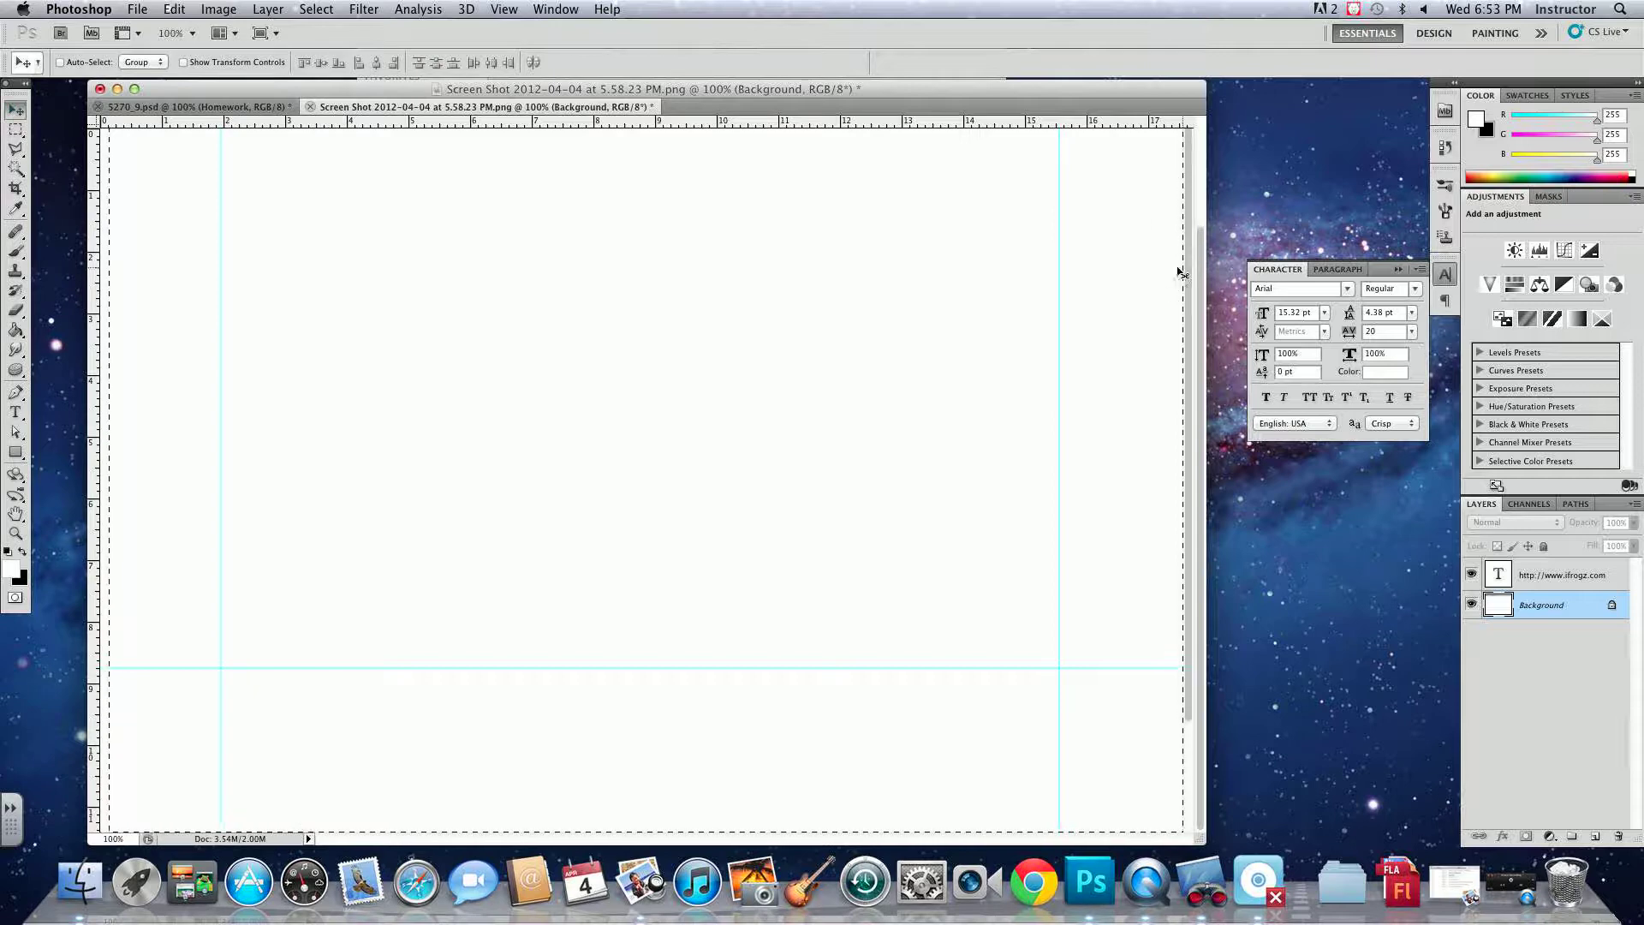
left_click_drag(1199, 268, 1184, 113)
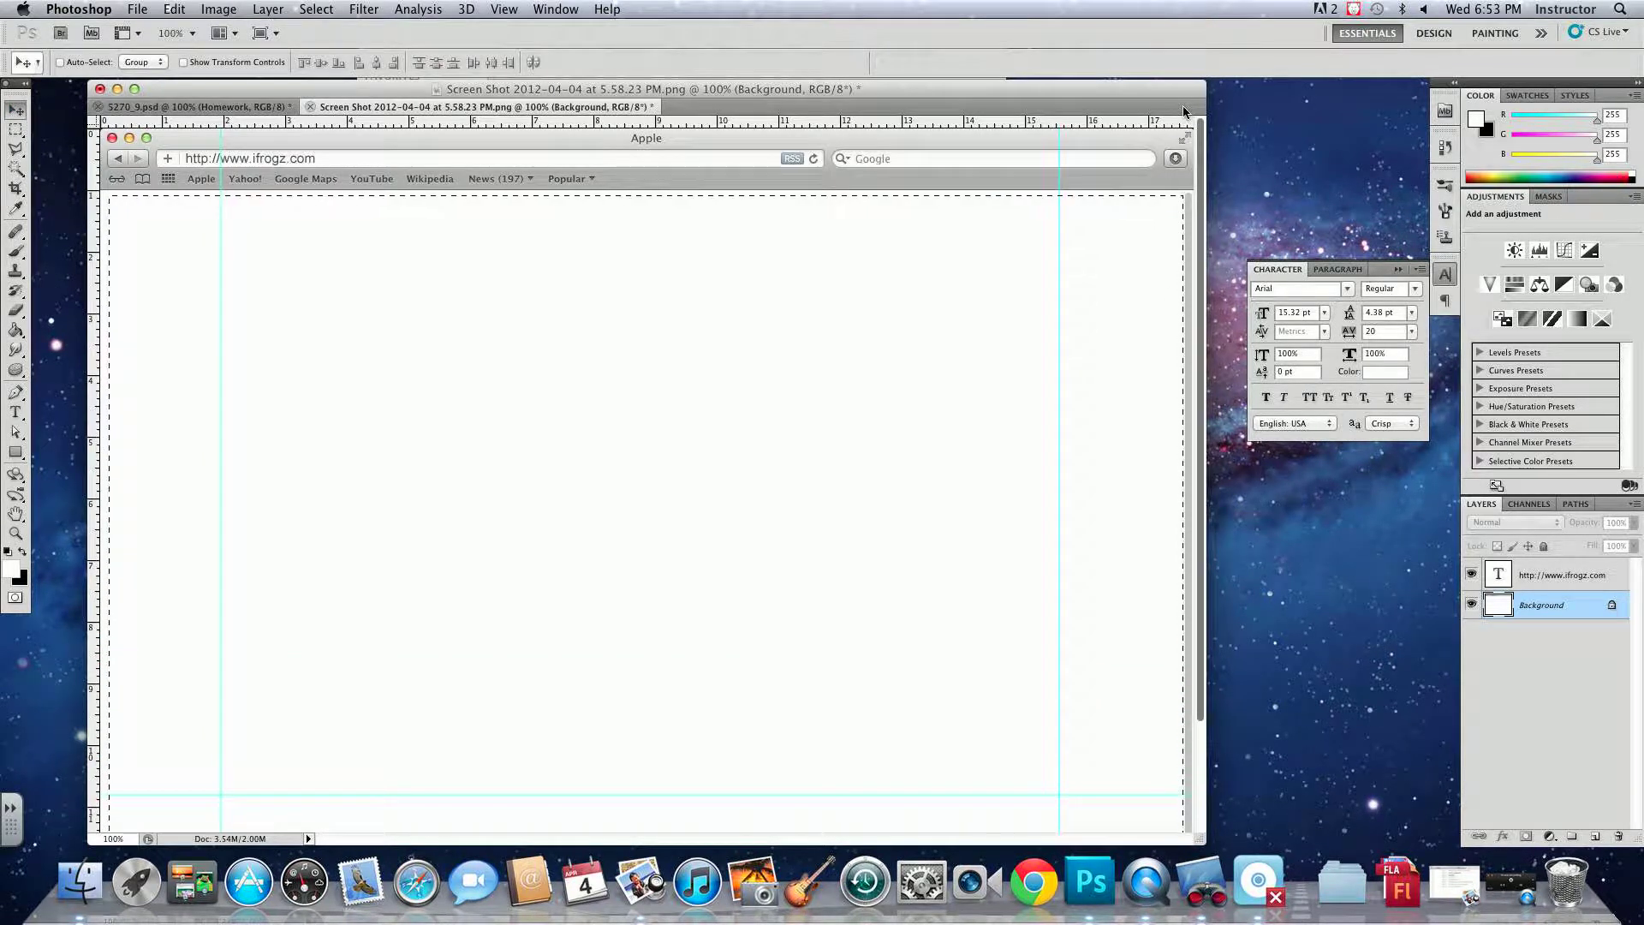
key("super+d")
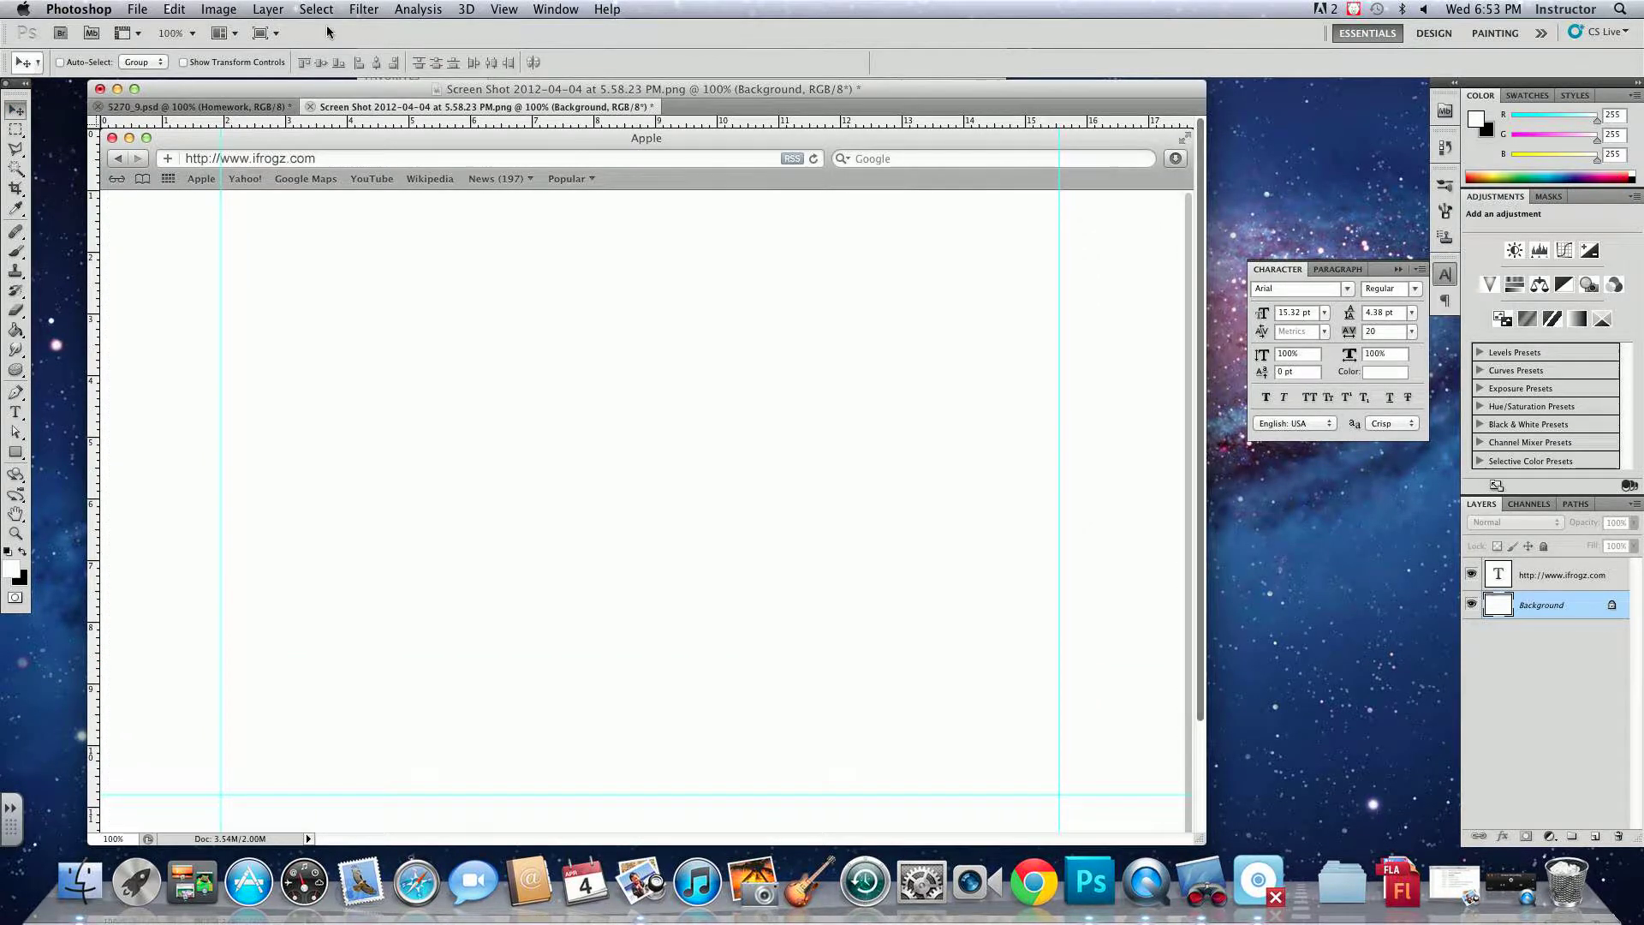
- View the mockup at 66.7%, enlarge its document window, and move the window down to uncover the Finder file list
key("super+equal")
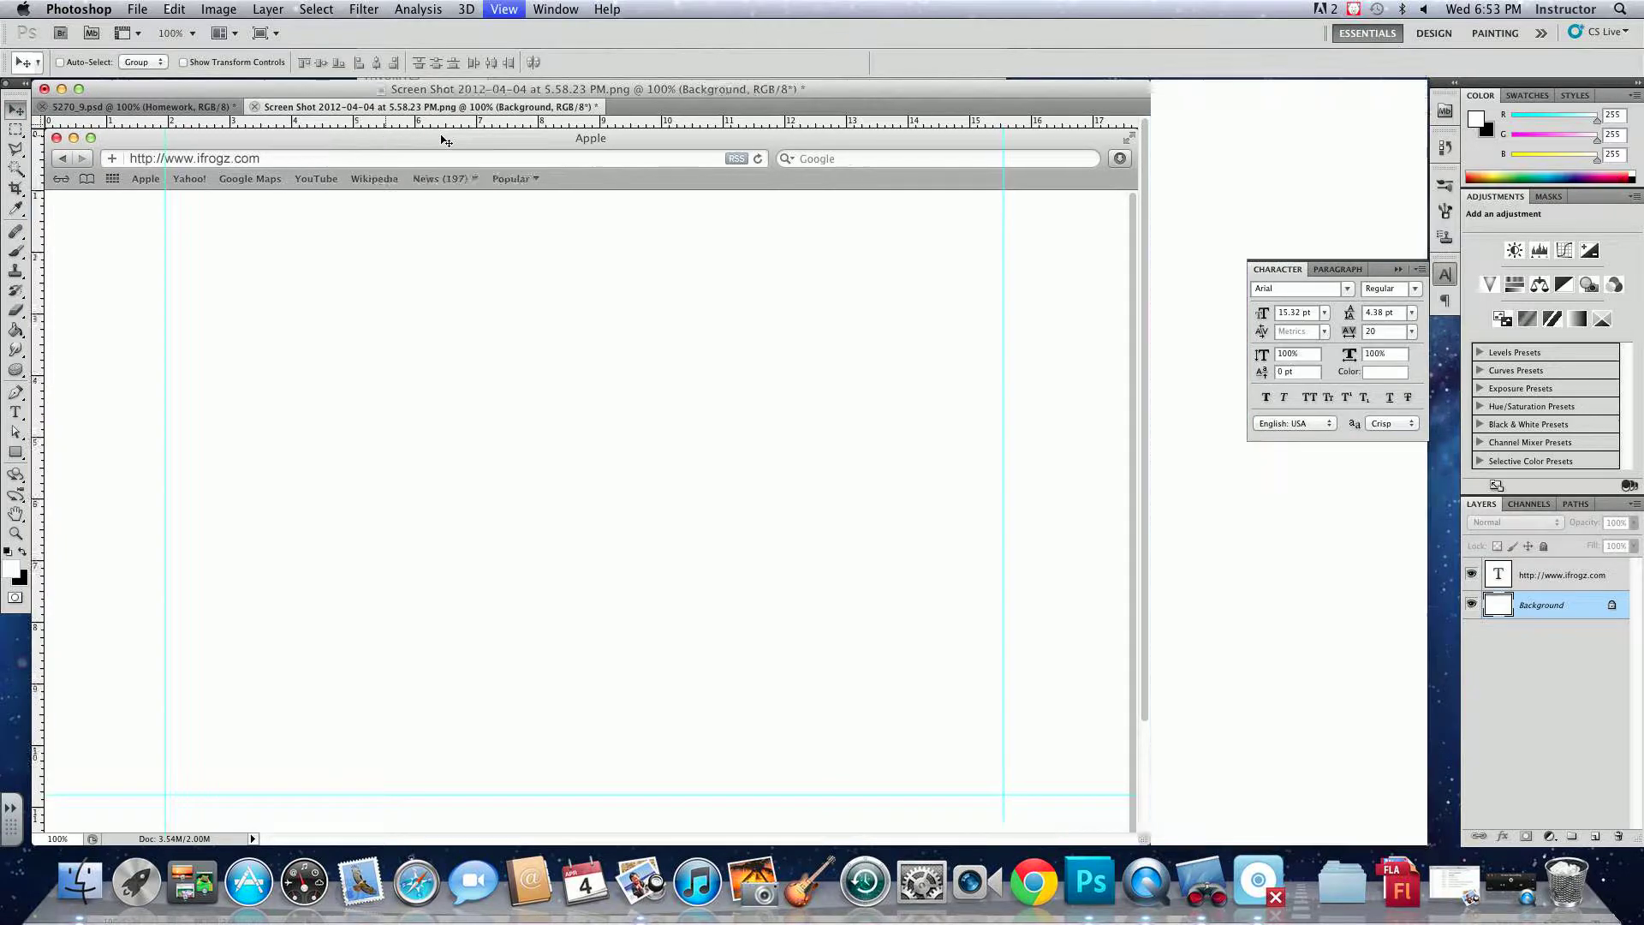
key("super+minus")
key("super+minus")
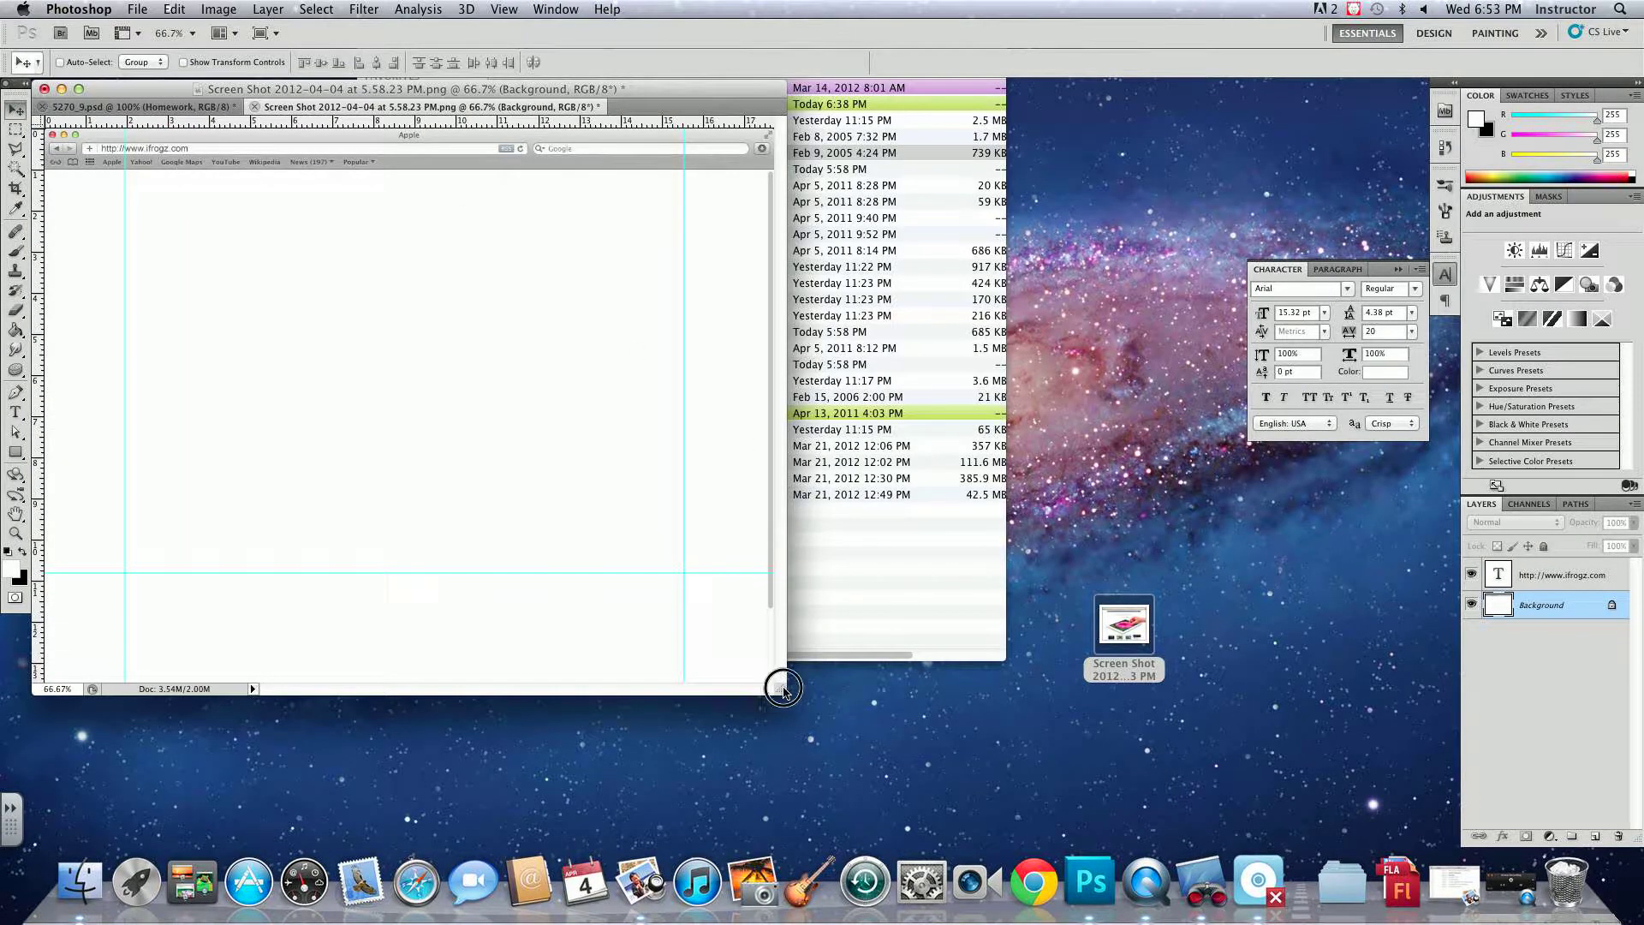
left_click_drag(780, 688, 1034, 797)
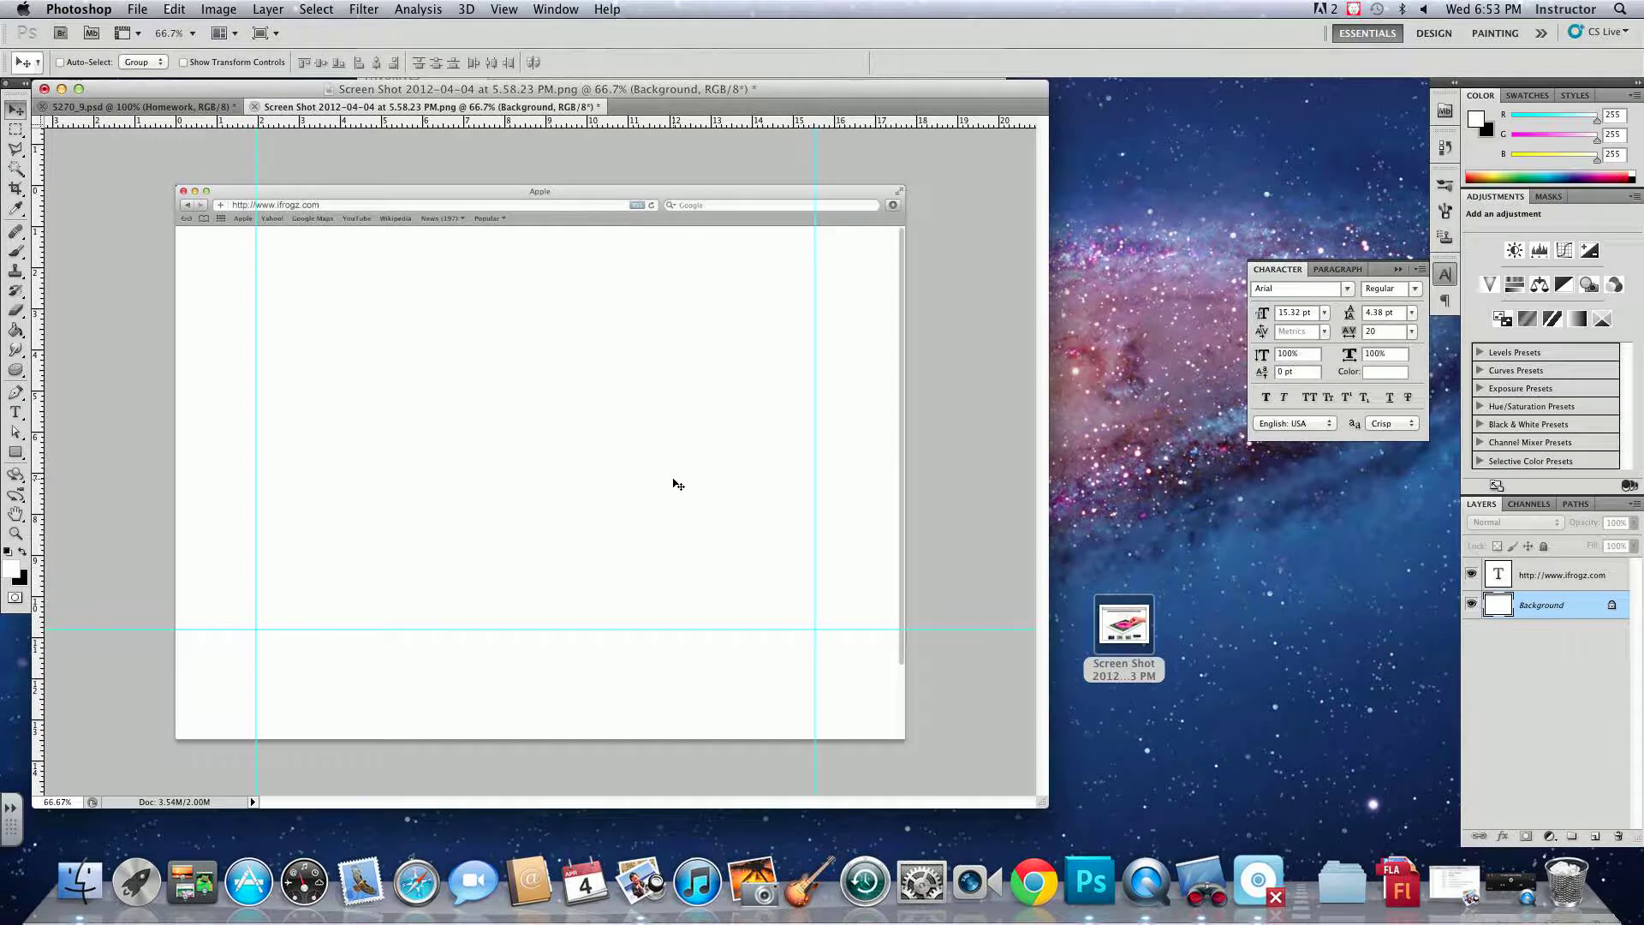
left_click_drag(647, 83, 679, 306)
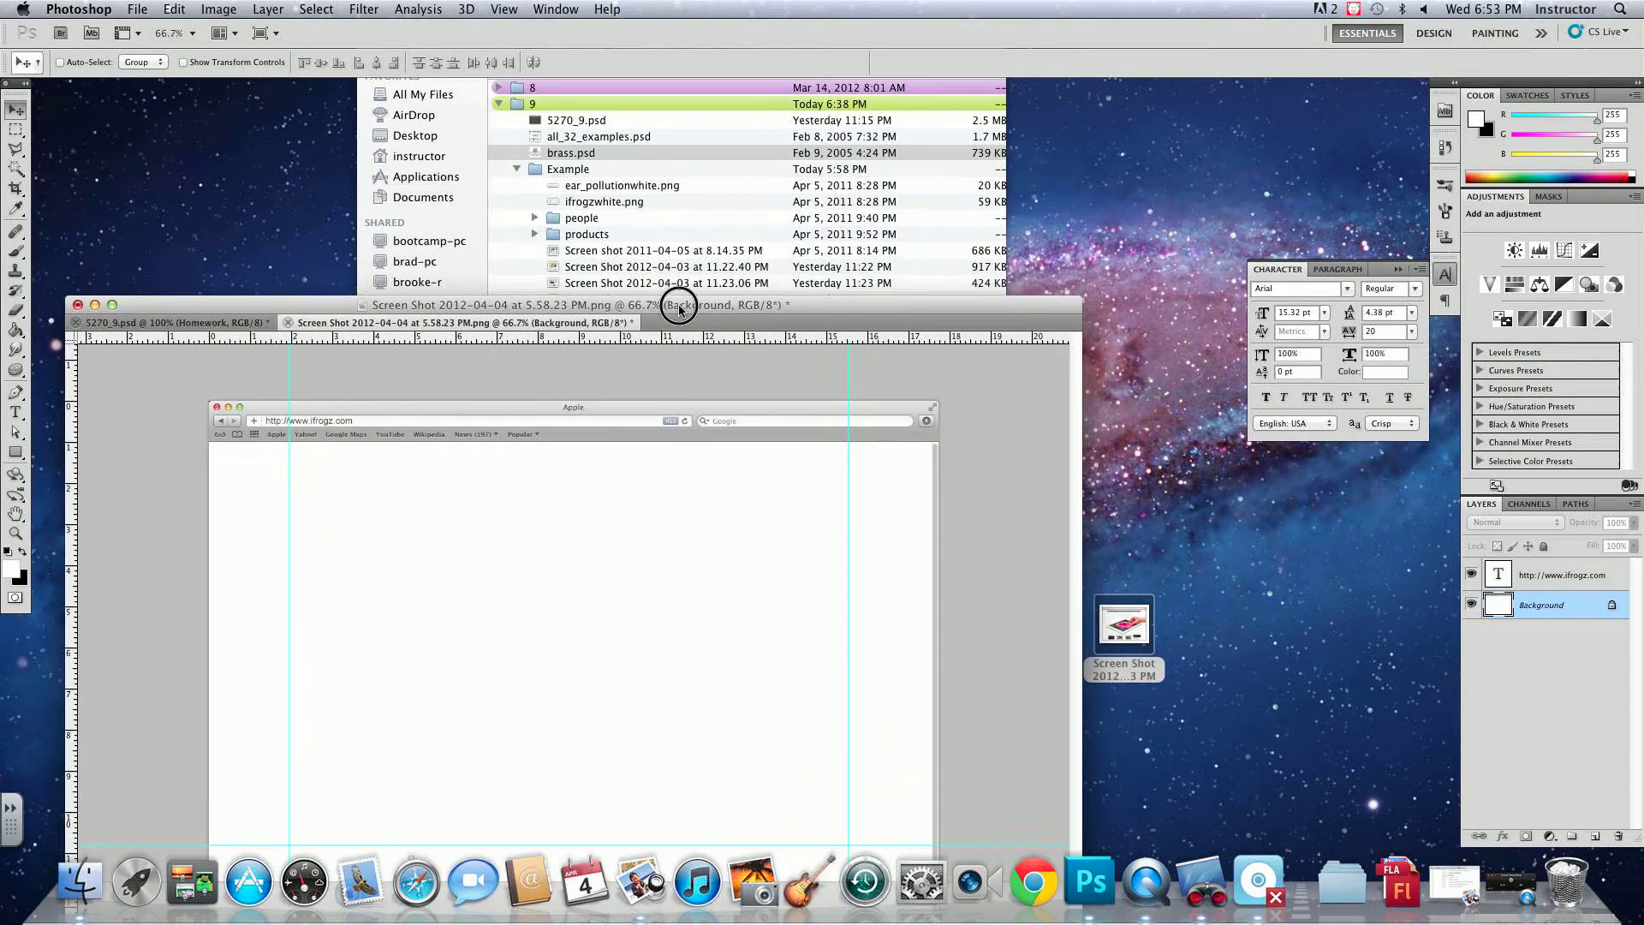
- Switch to Finder and preview the ifrogzwhite.png logo in the Example folder
left_click(643, 240)
left_click(618, 204)
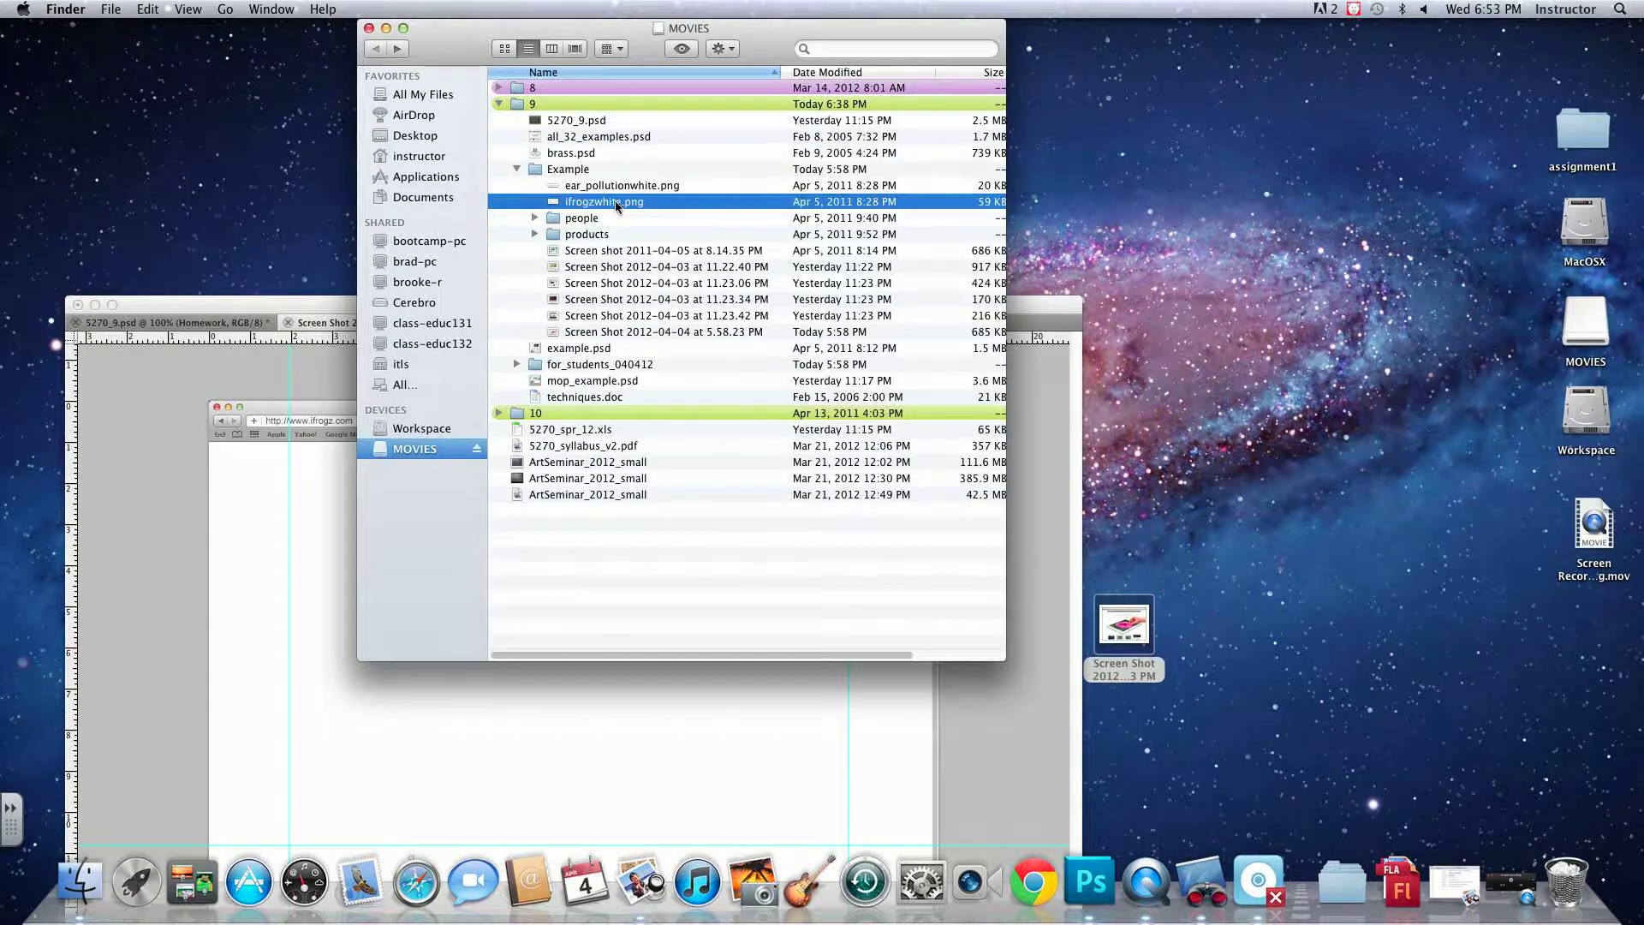
key("space")
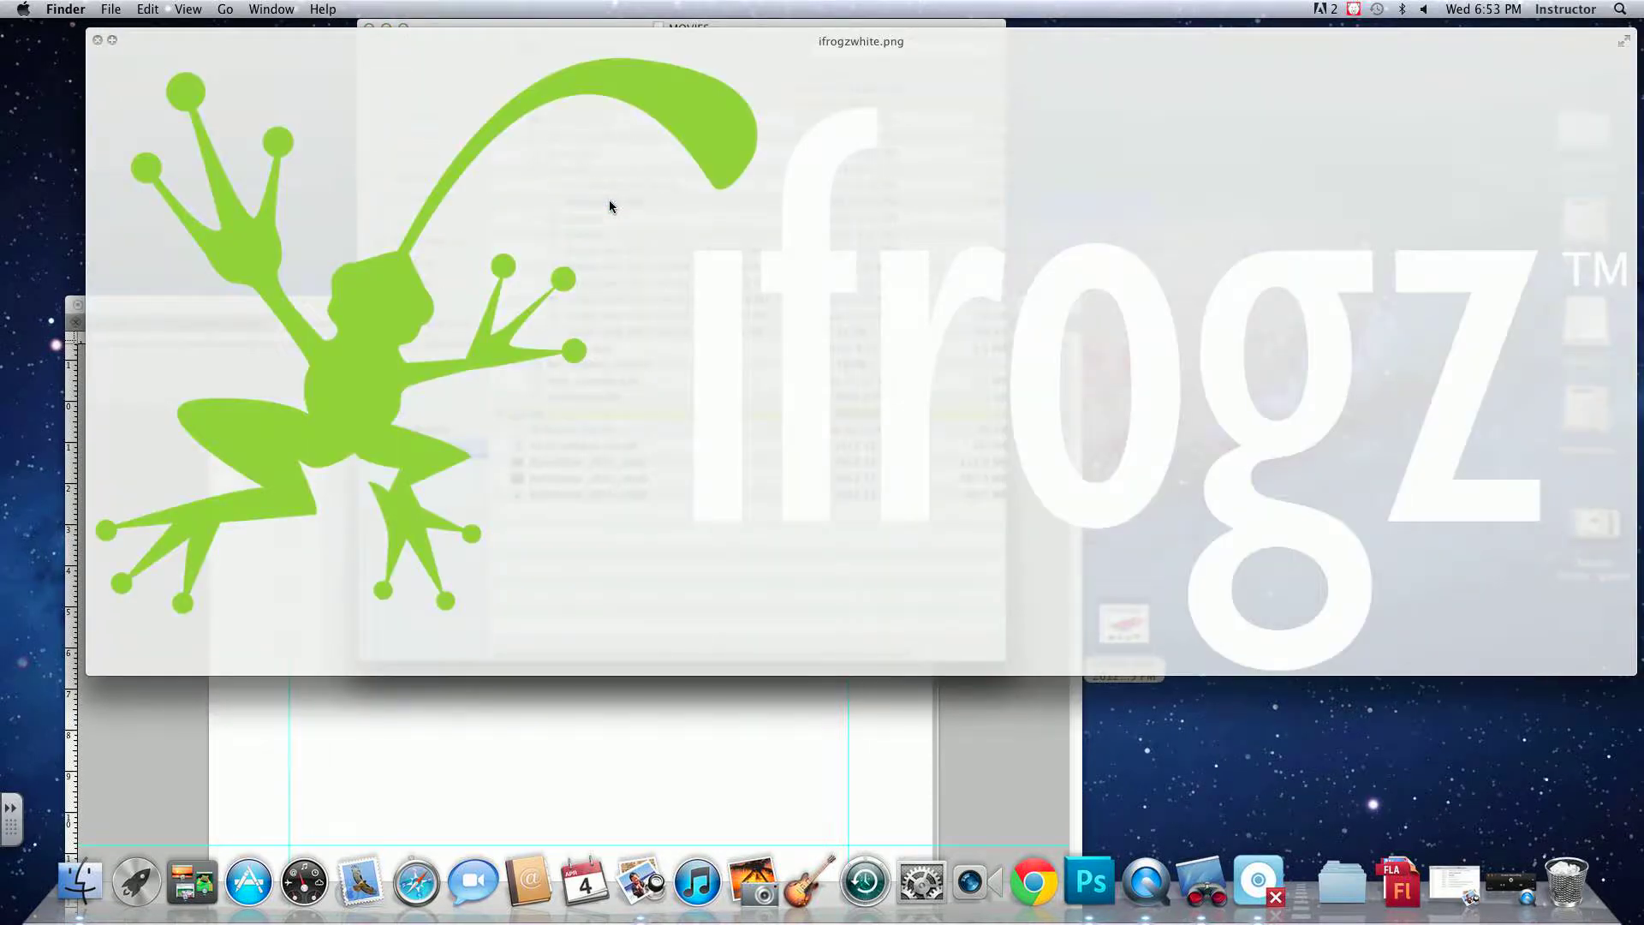
key("space")
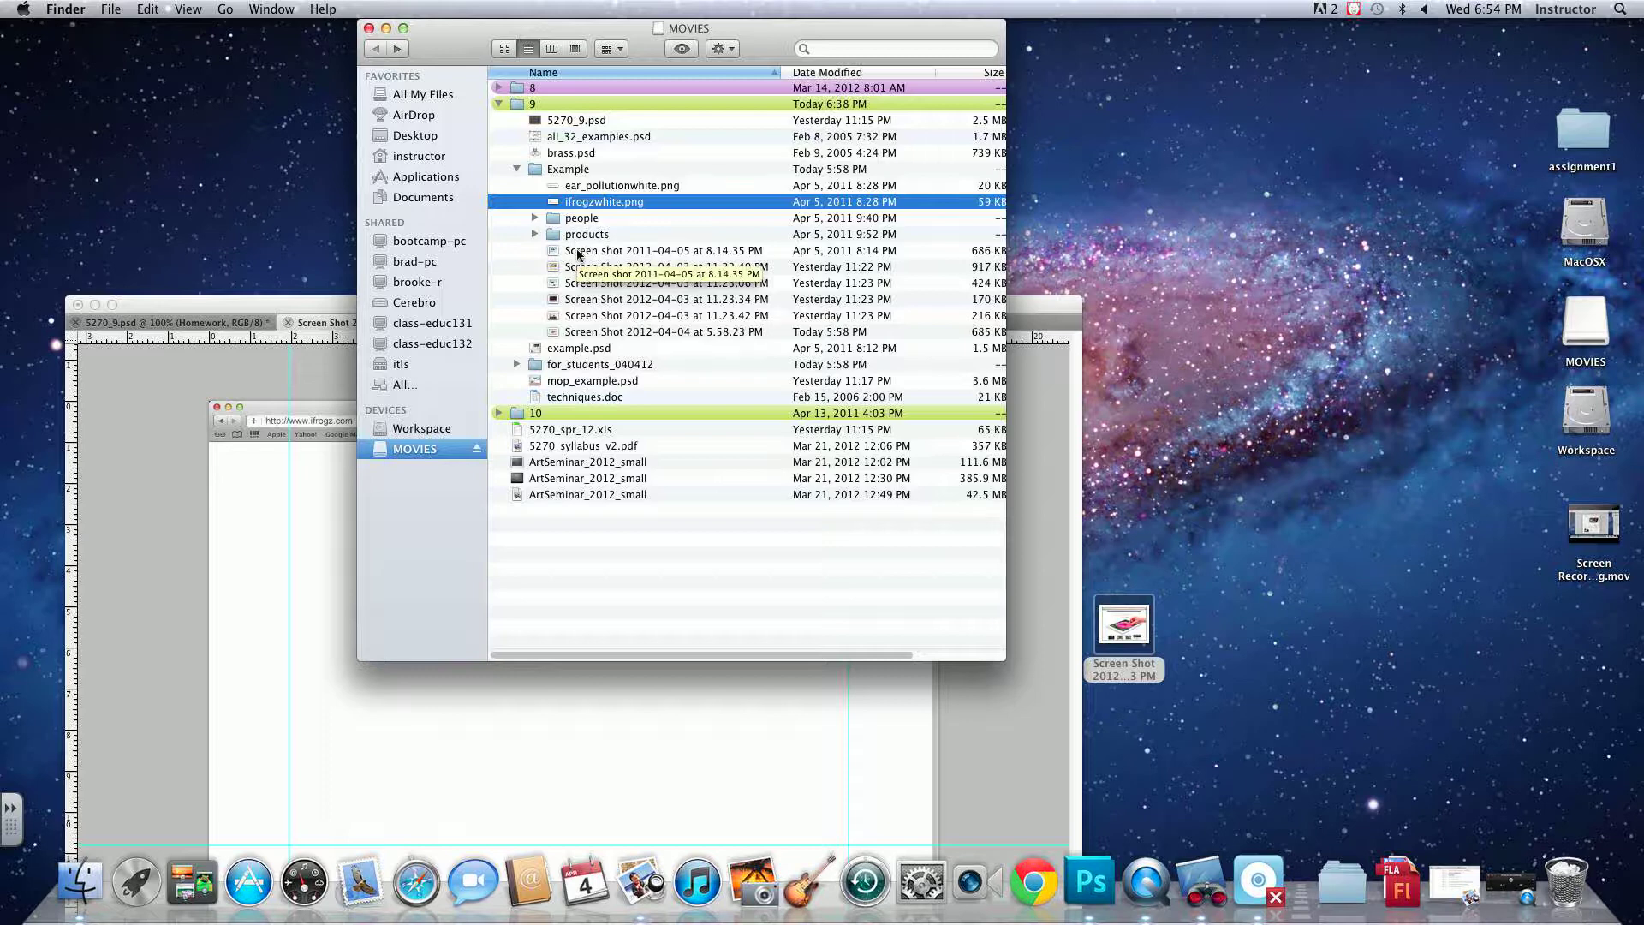
- Preview the template screenshot "Screen shot 2011-04-05 at 8.14.35 PM", open it in Photoshop, and reposition the document window
left_click(579, 255)
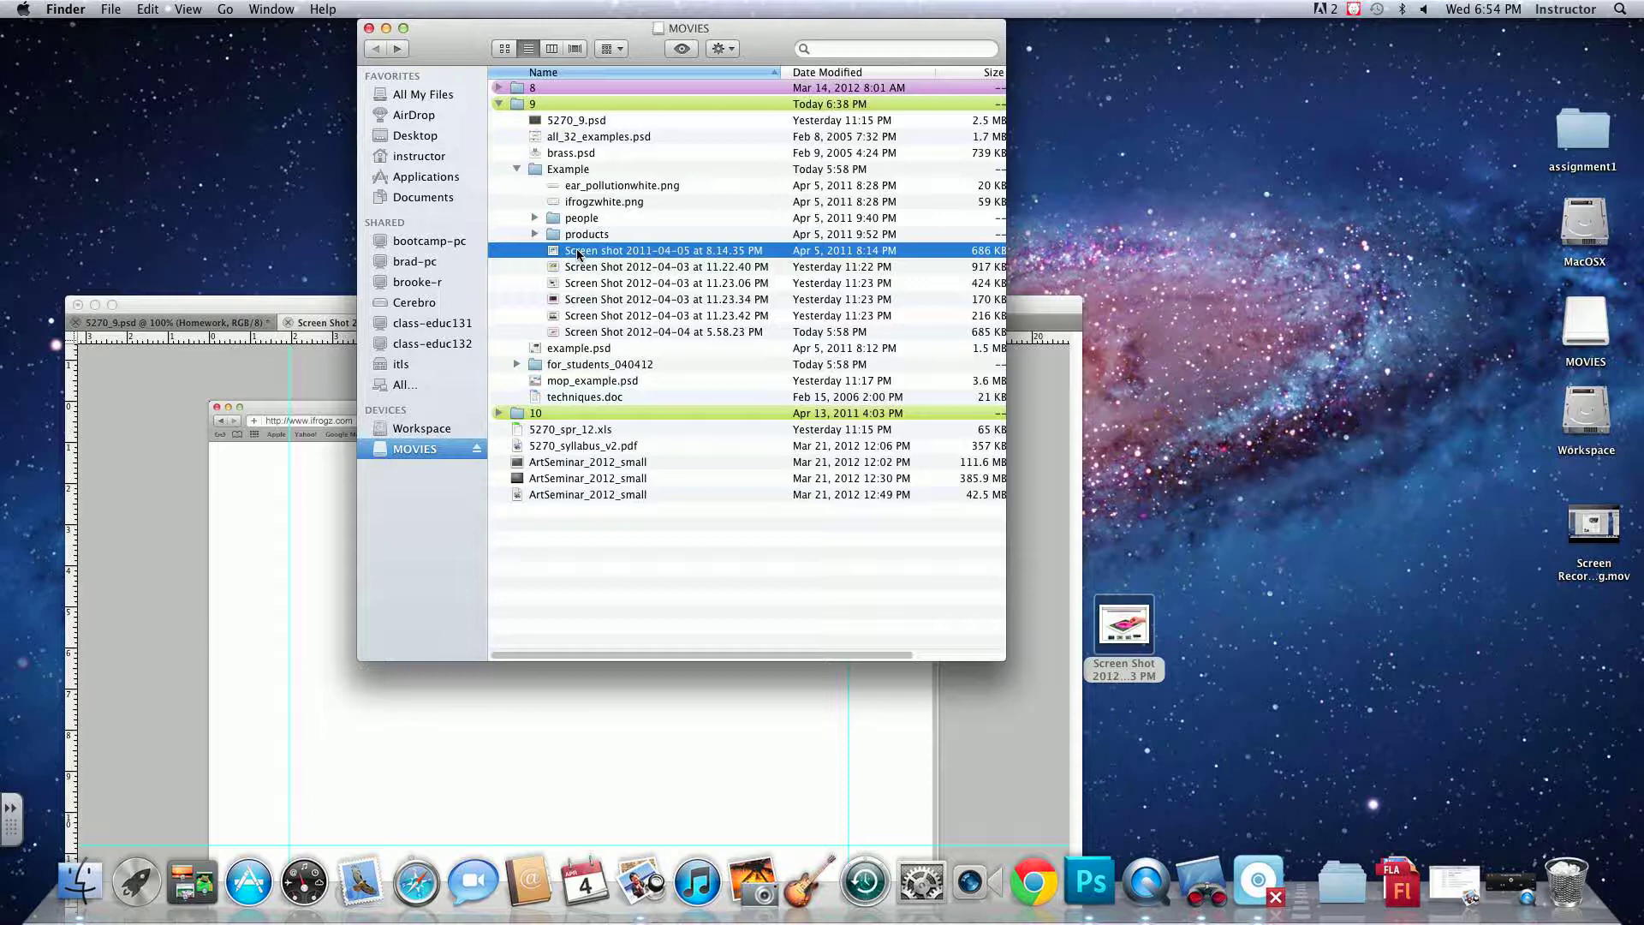
key("space")
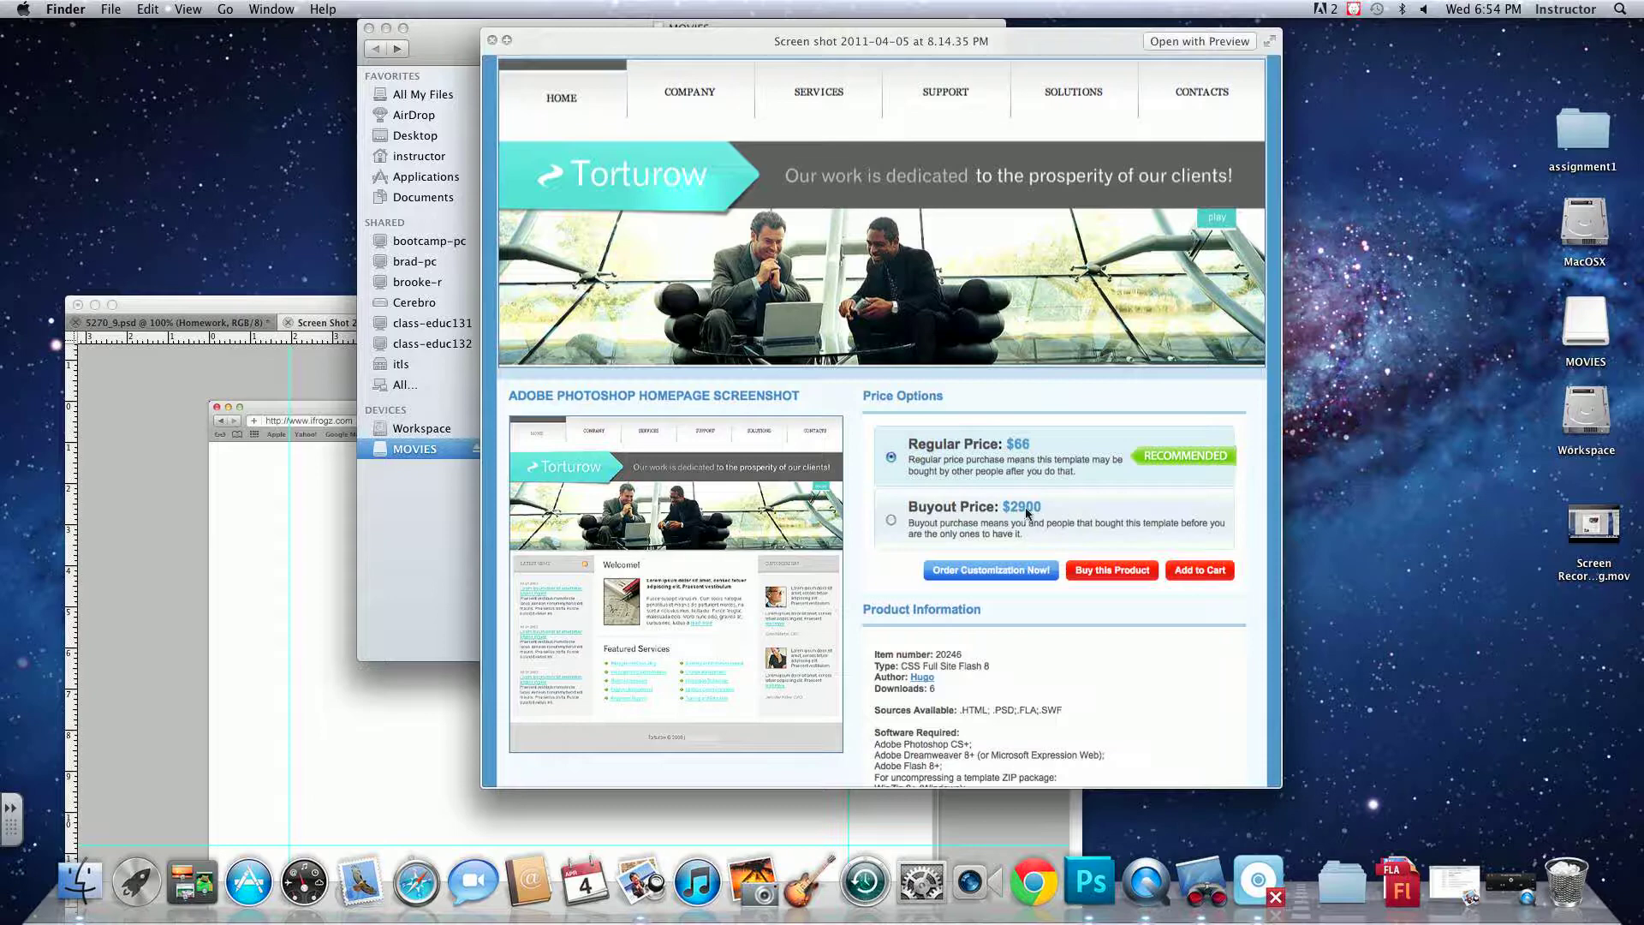
key("space")
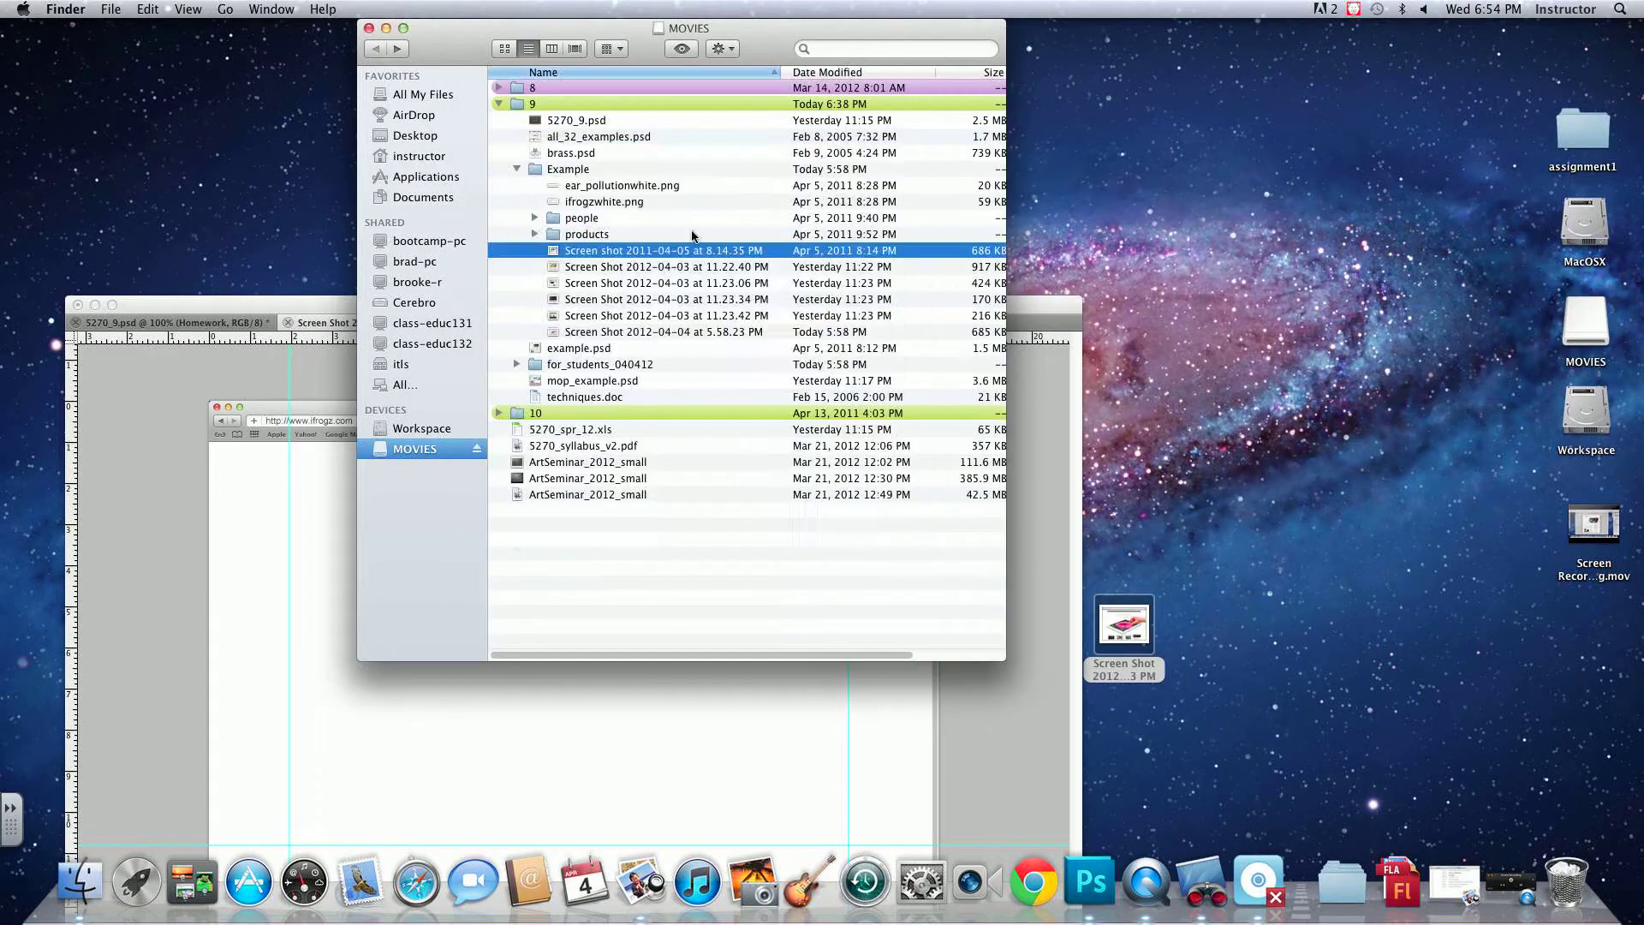
left_click_drag(591, 253, 1092, 881)
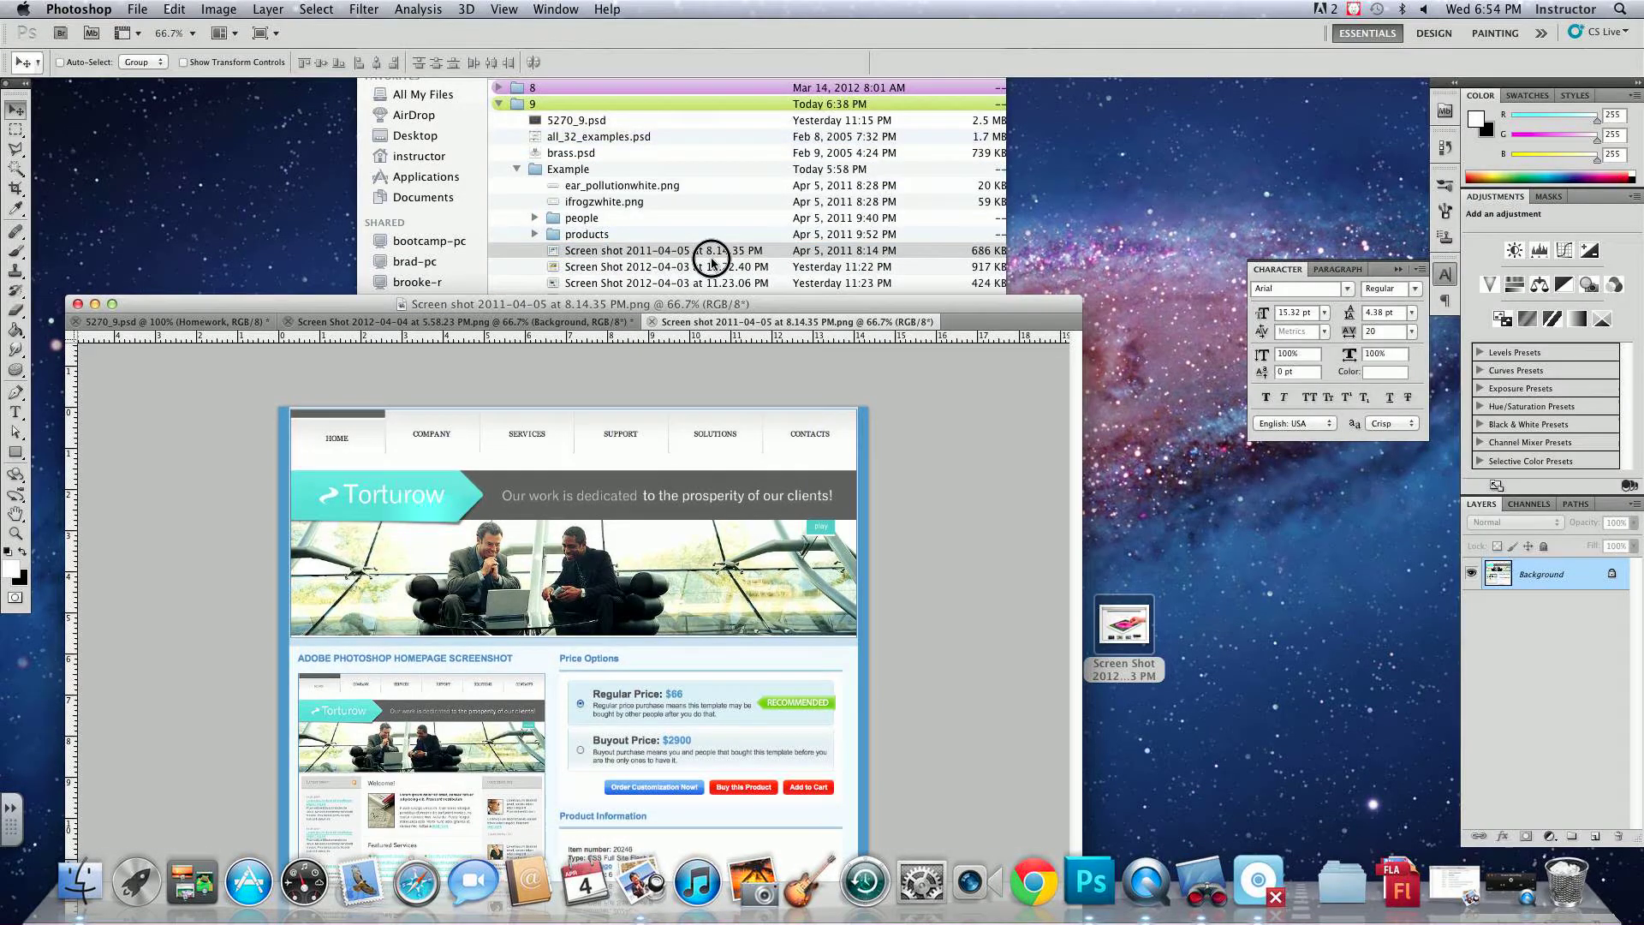
left_click_drag(715, 304, 822, 209)
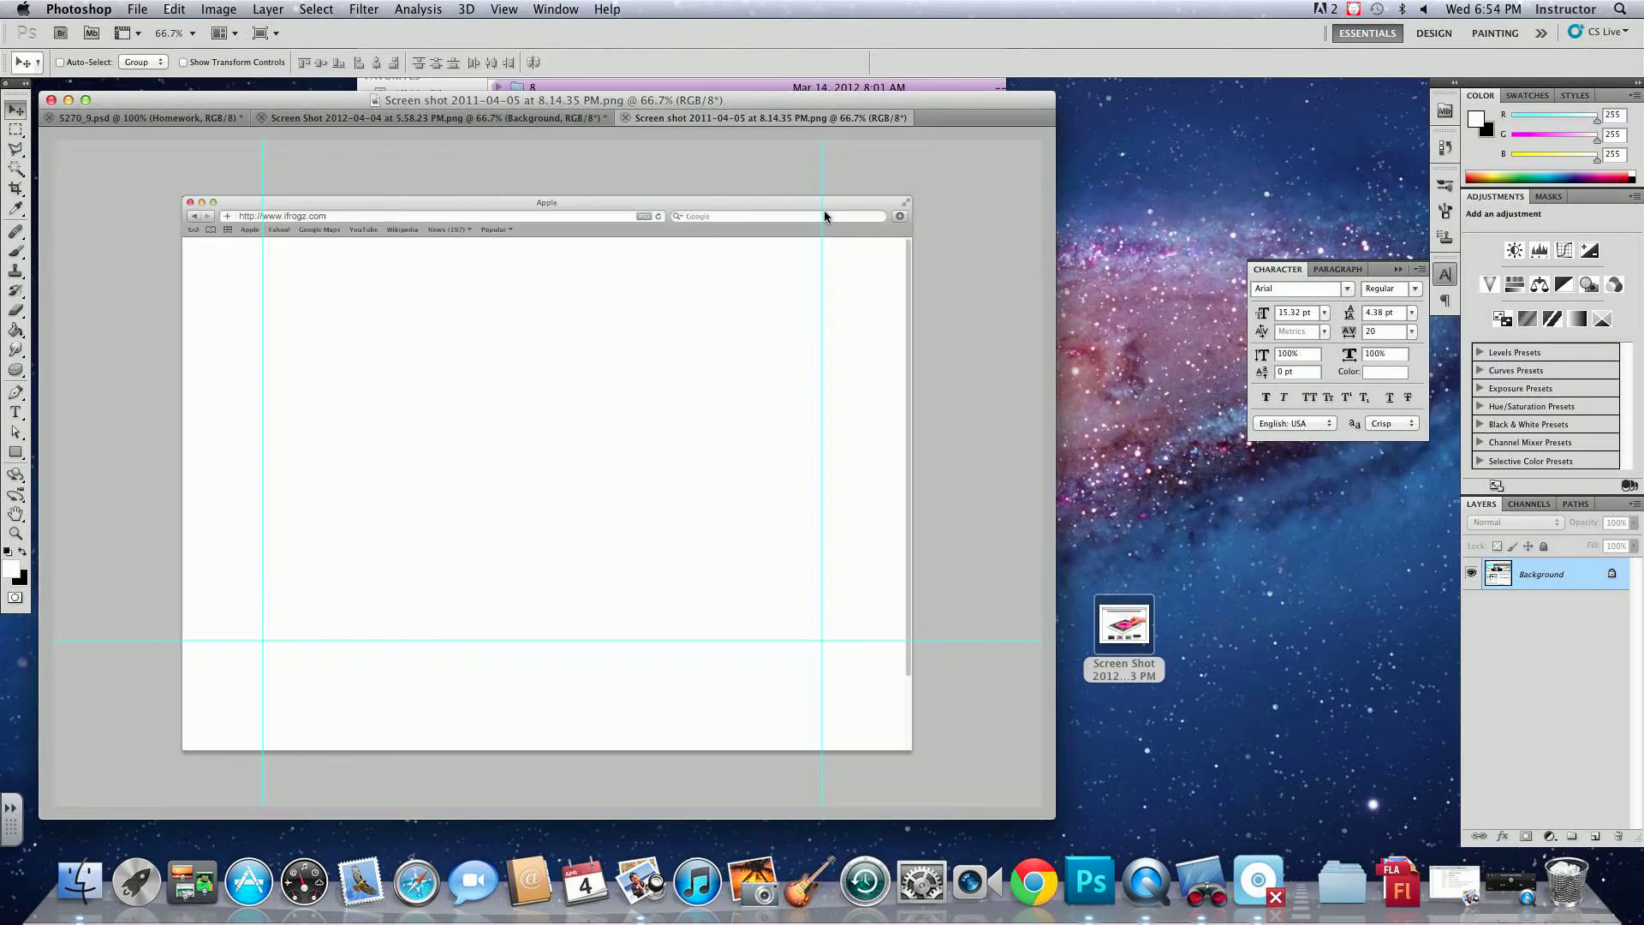
- Select the homepage screenshot preview in the template document and copy it into the mockup between the vertical guides, accepting the color conversion
left_click_drag(824, 216, 800, 279)
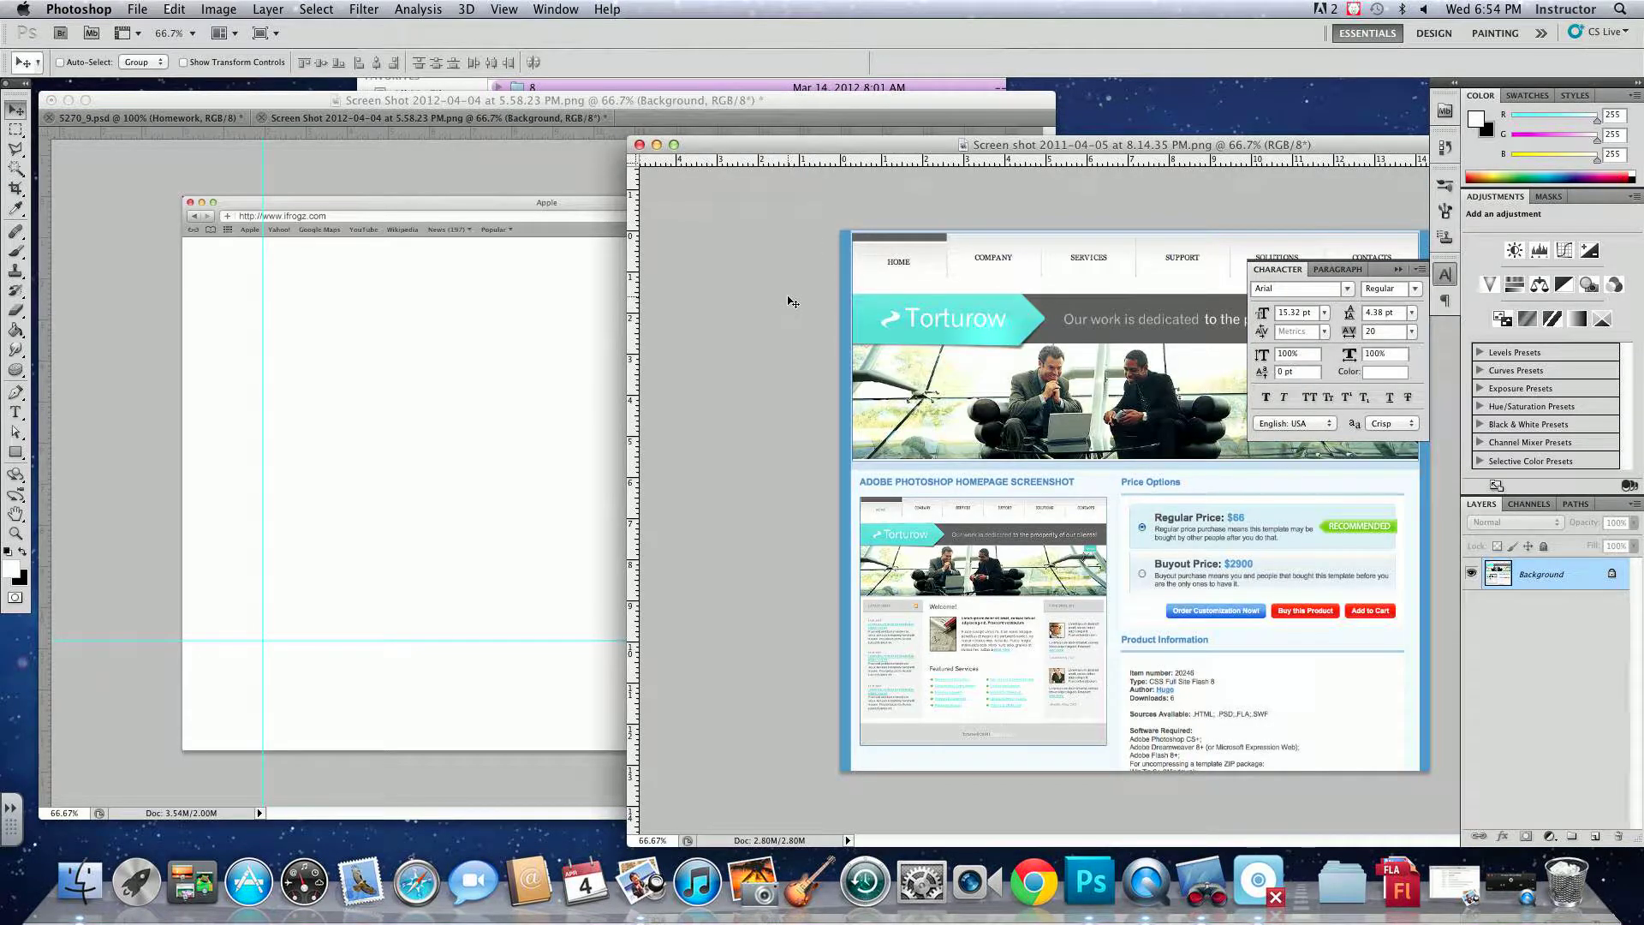
key("m")
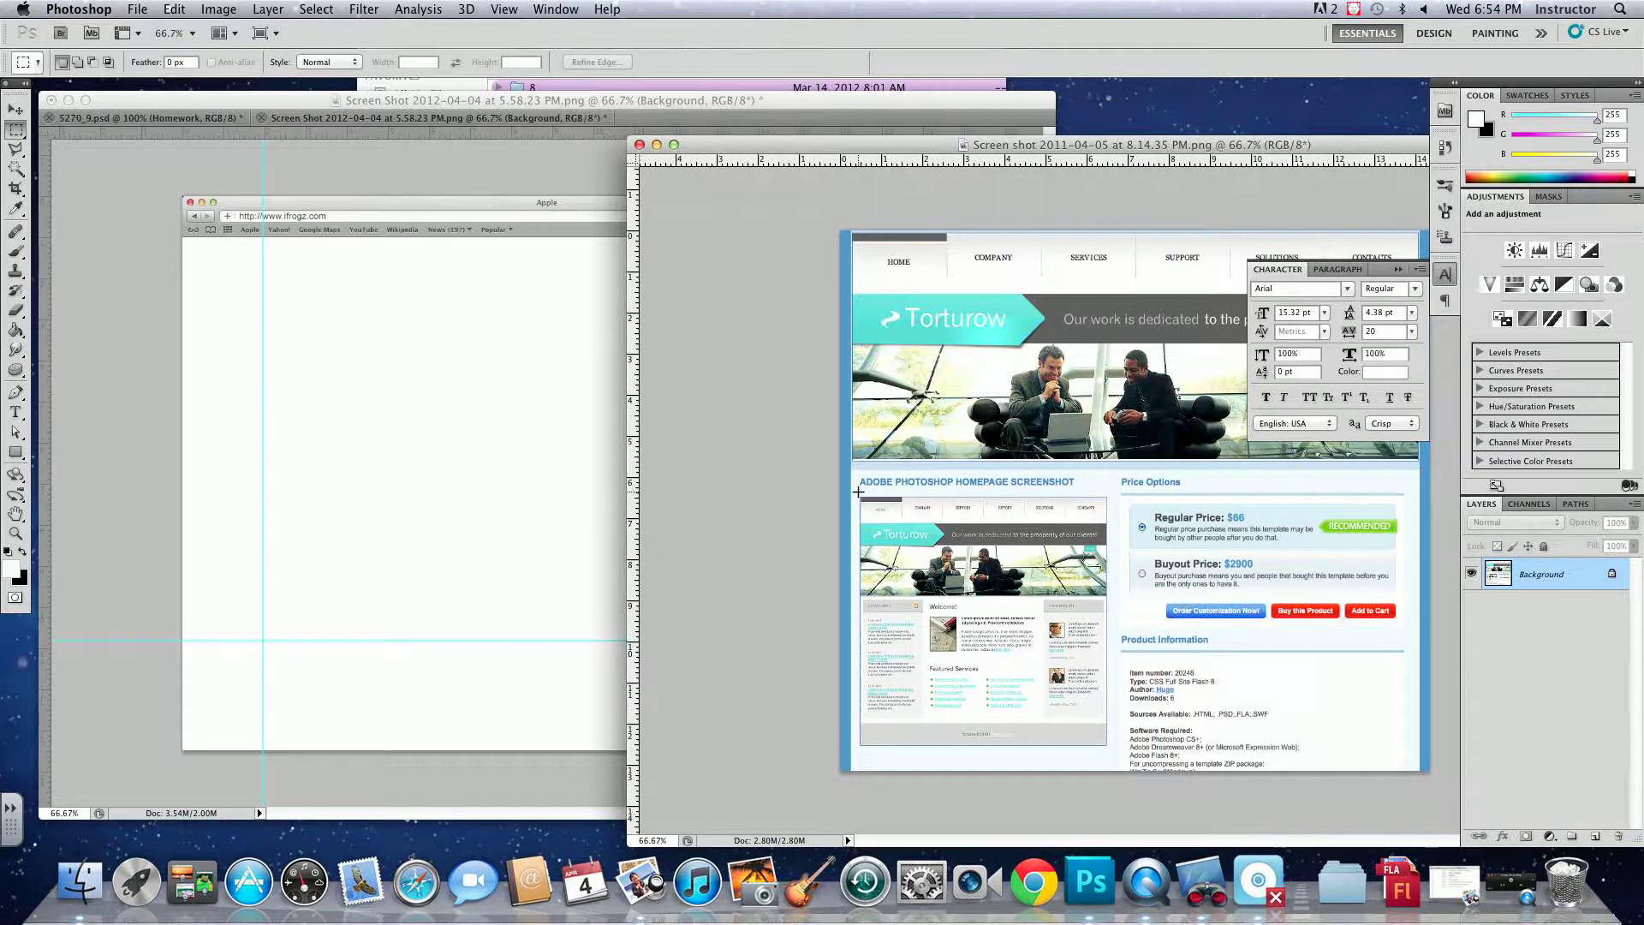
left_click_drag(858, 491, 1111, 748)
left_click(14, 109)
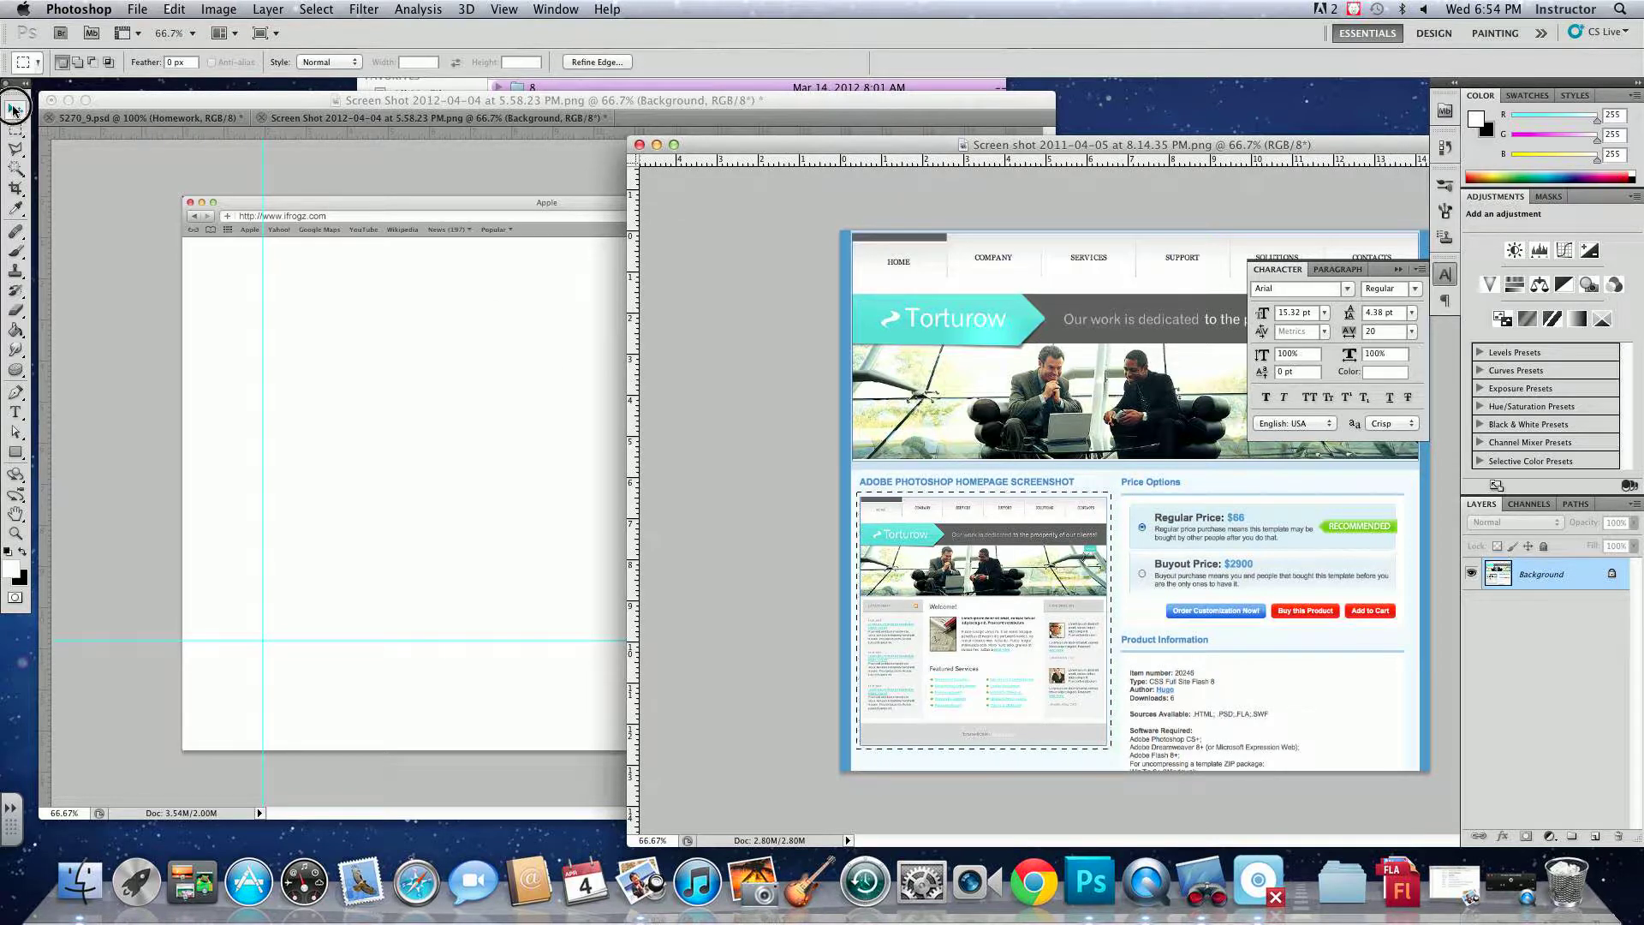
left_click_drag(938, 581, 348, 288)
left_click(731, 427)
left_click(560, 459)
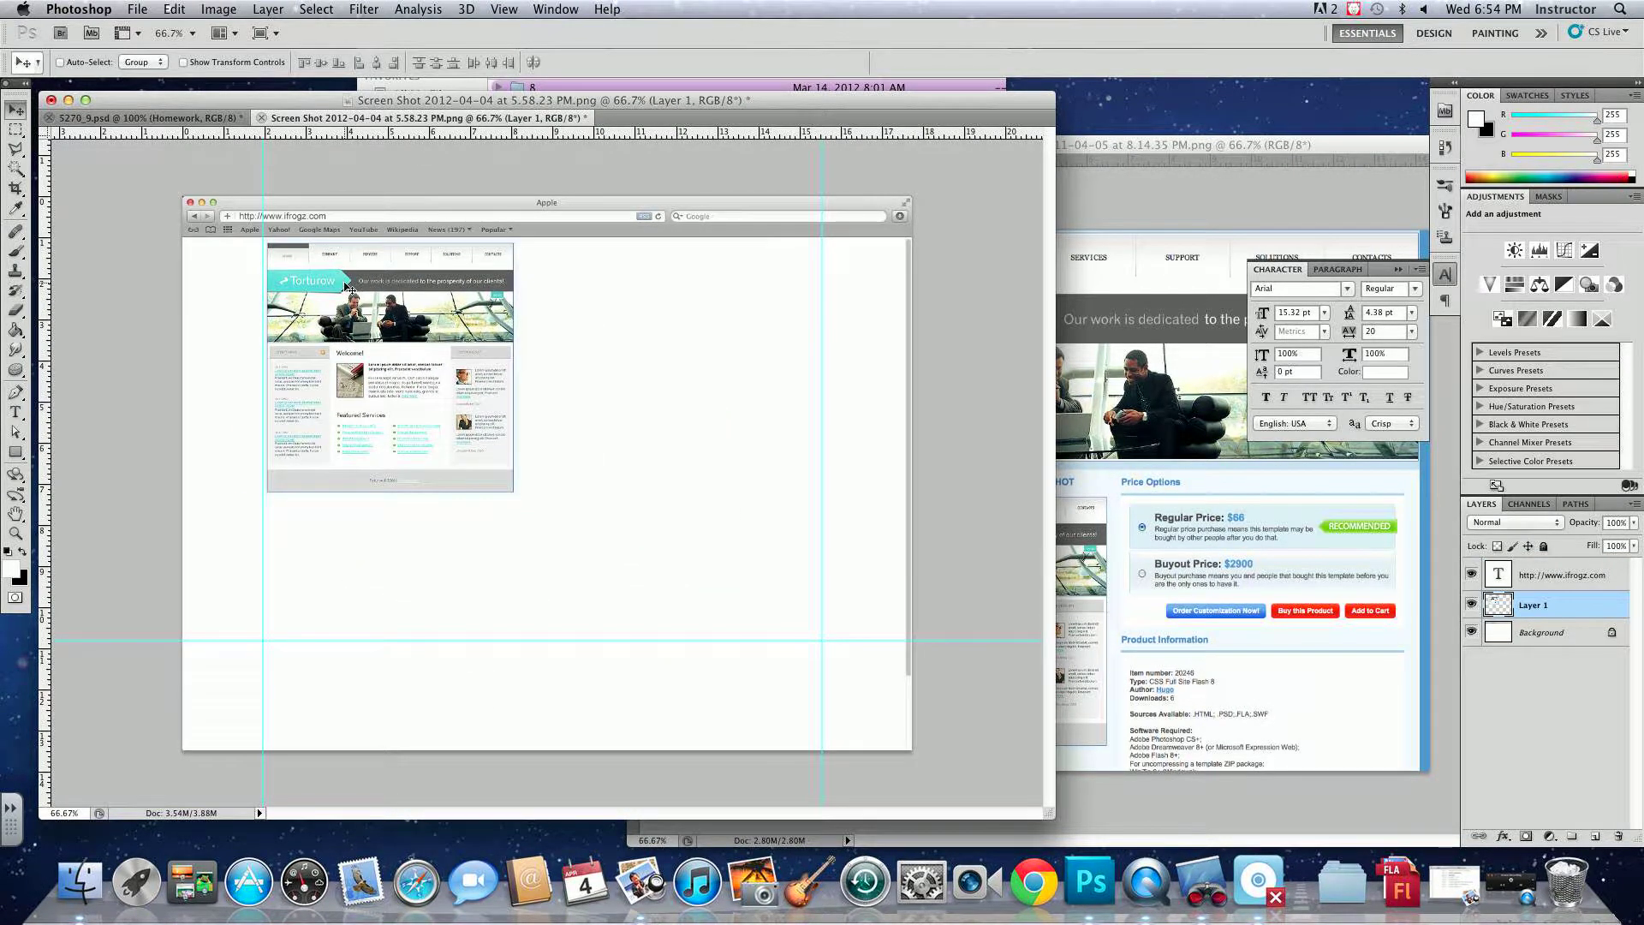
- Scale the template layer proportionally to about 218% so it spans the width between the two vertical guides
key("super+t")
left_click_drag(520, 497, 880, 740)
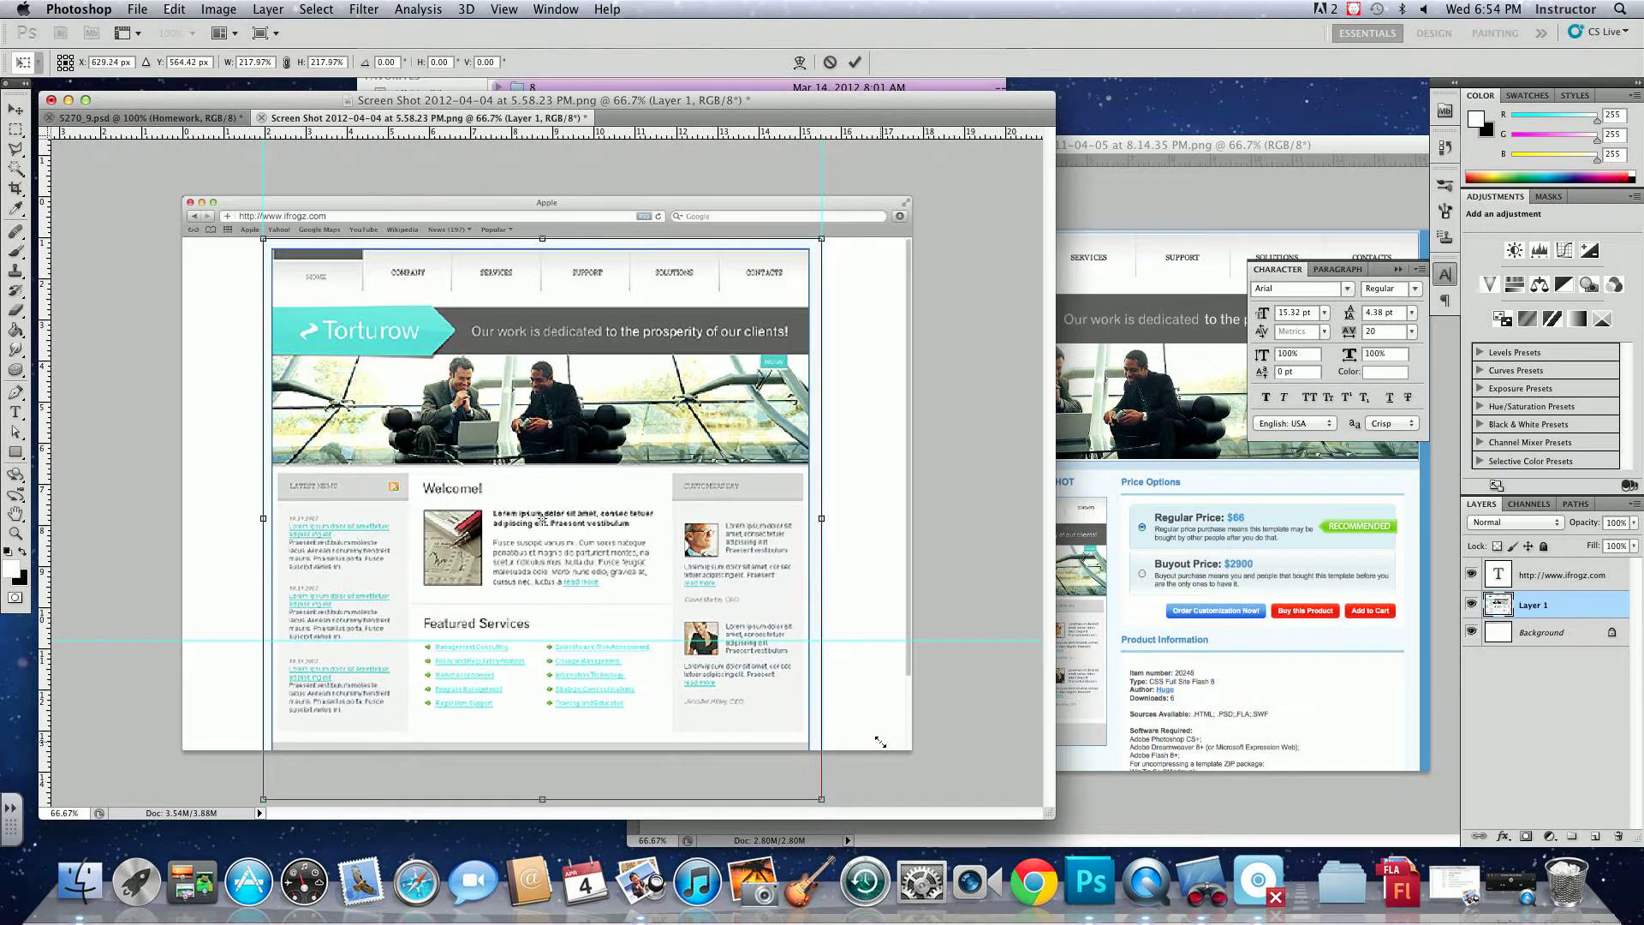
key("Return")
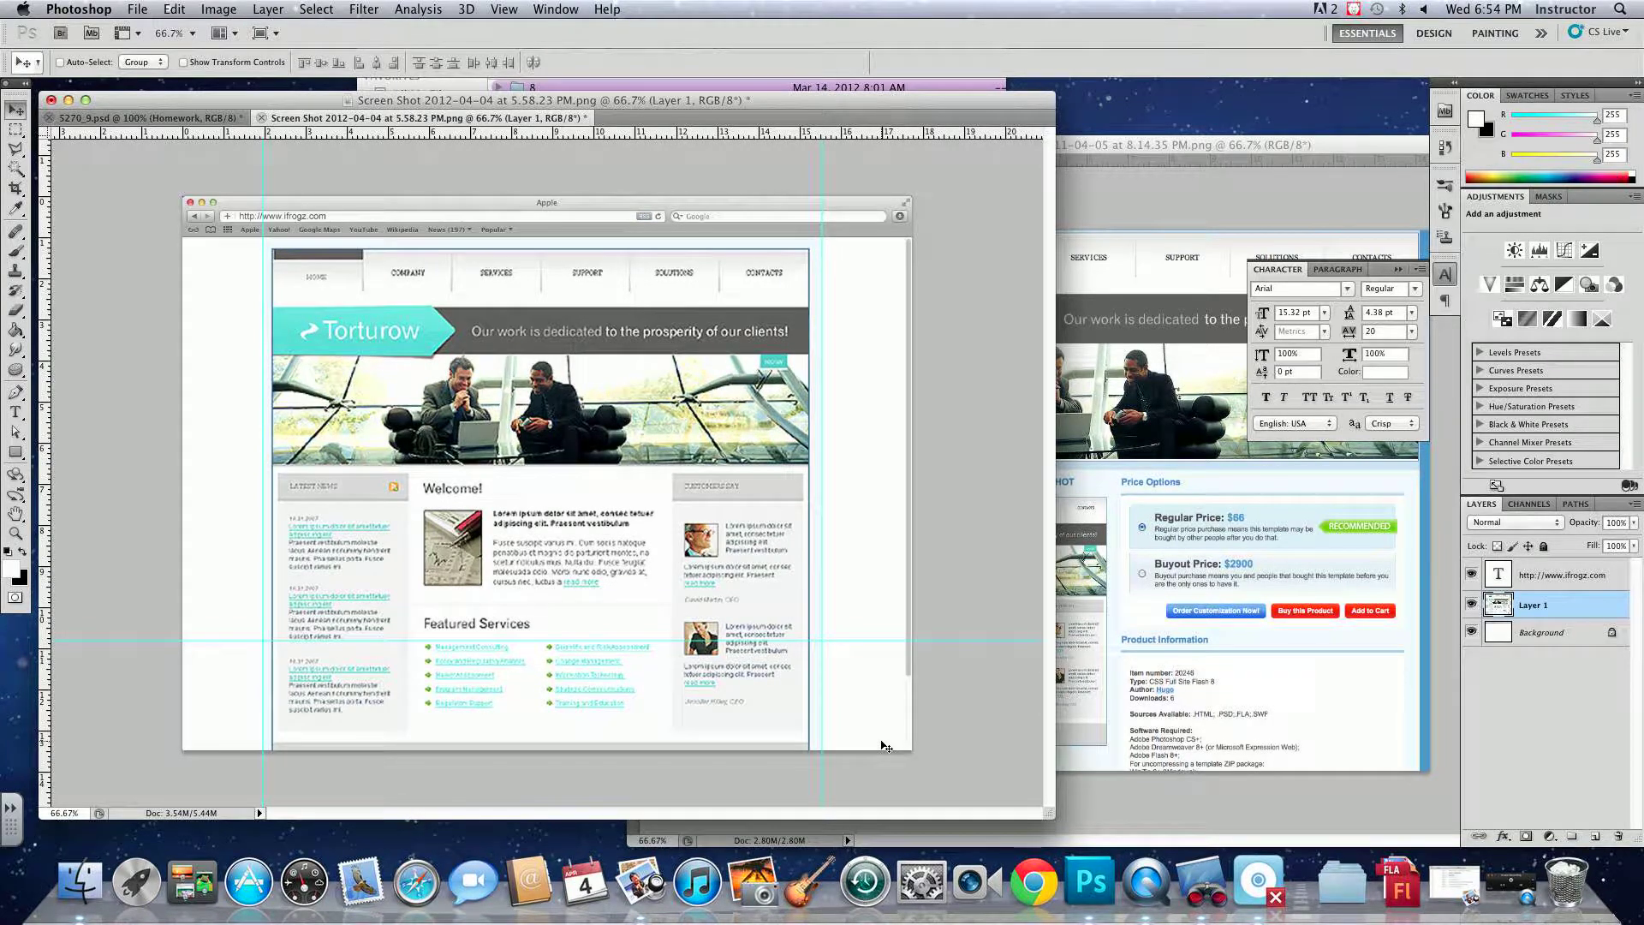
- Clear the border strip along the template's top edge, and move the template up against the browser toolbar
key("super+plus")
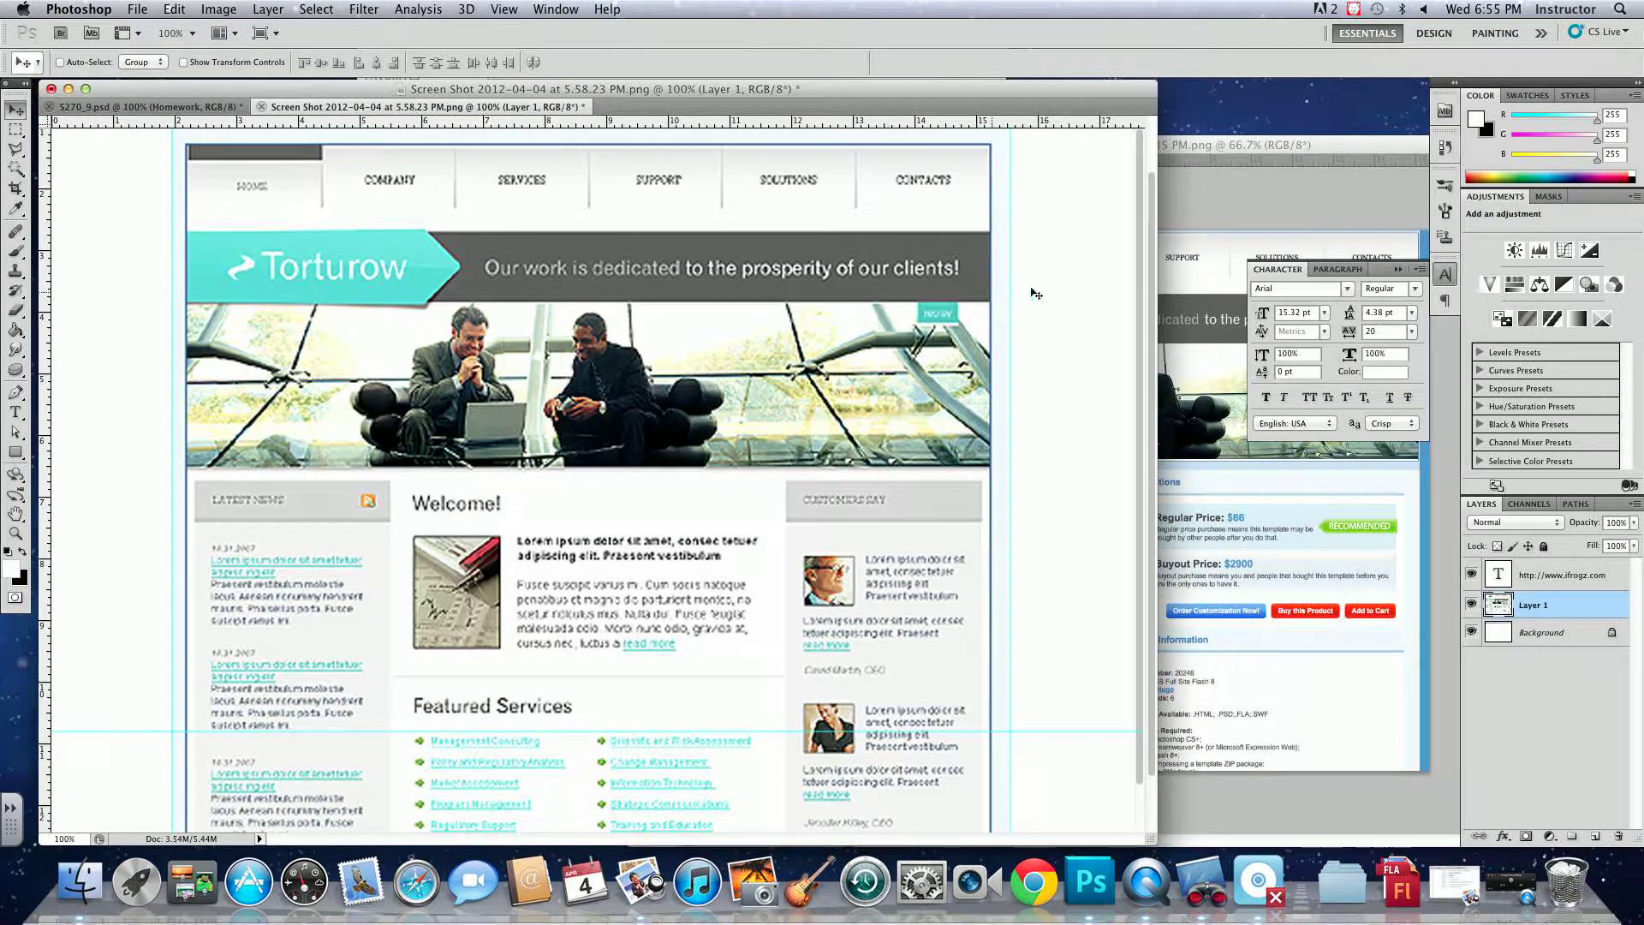
left_click_drag(1146, 276, 1145, 165)
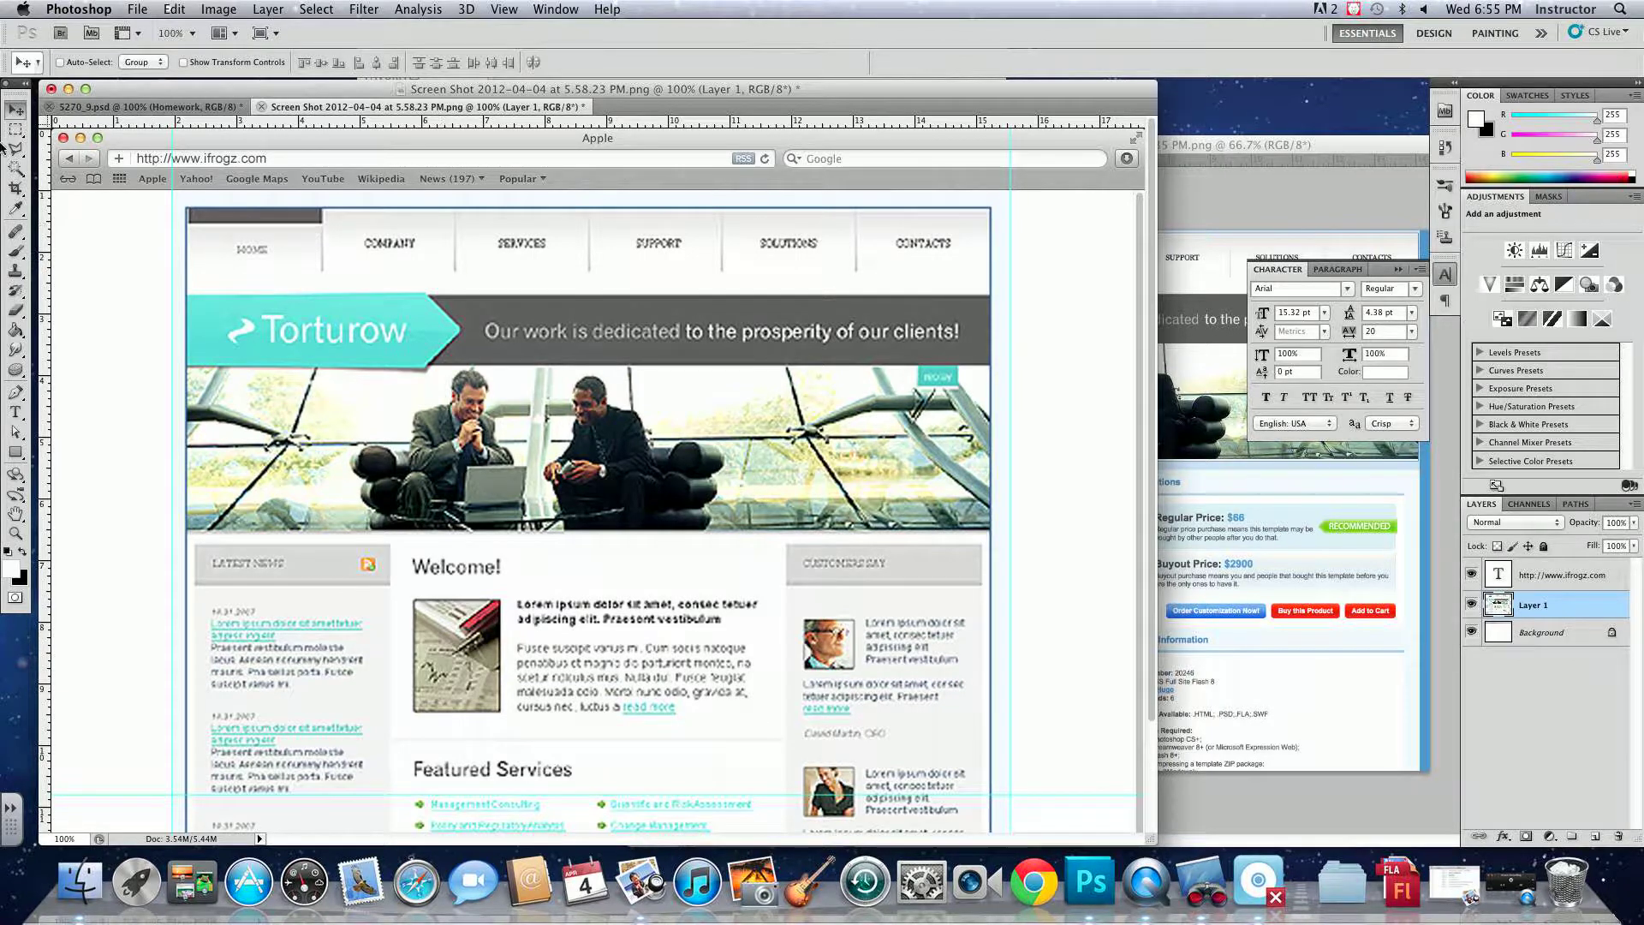
left_click(16, 129)
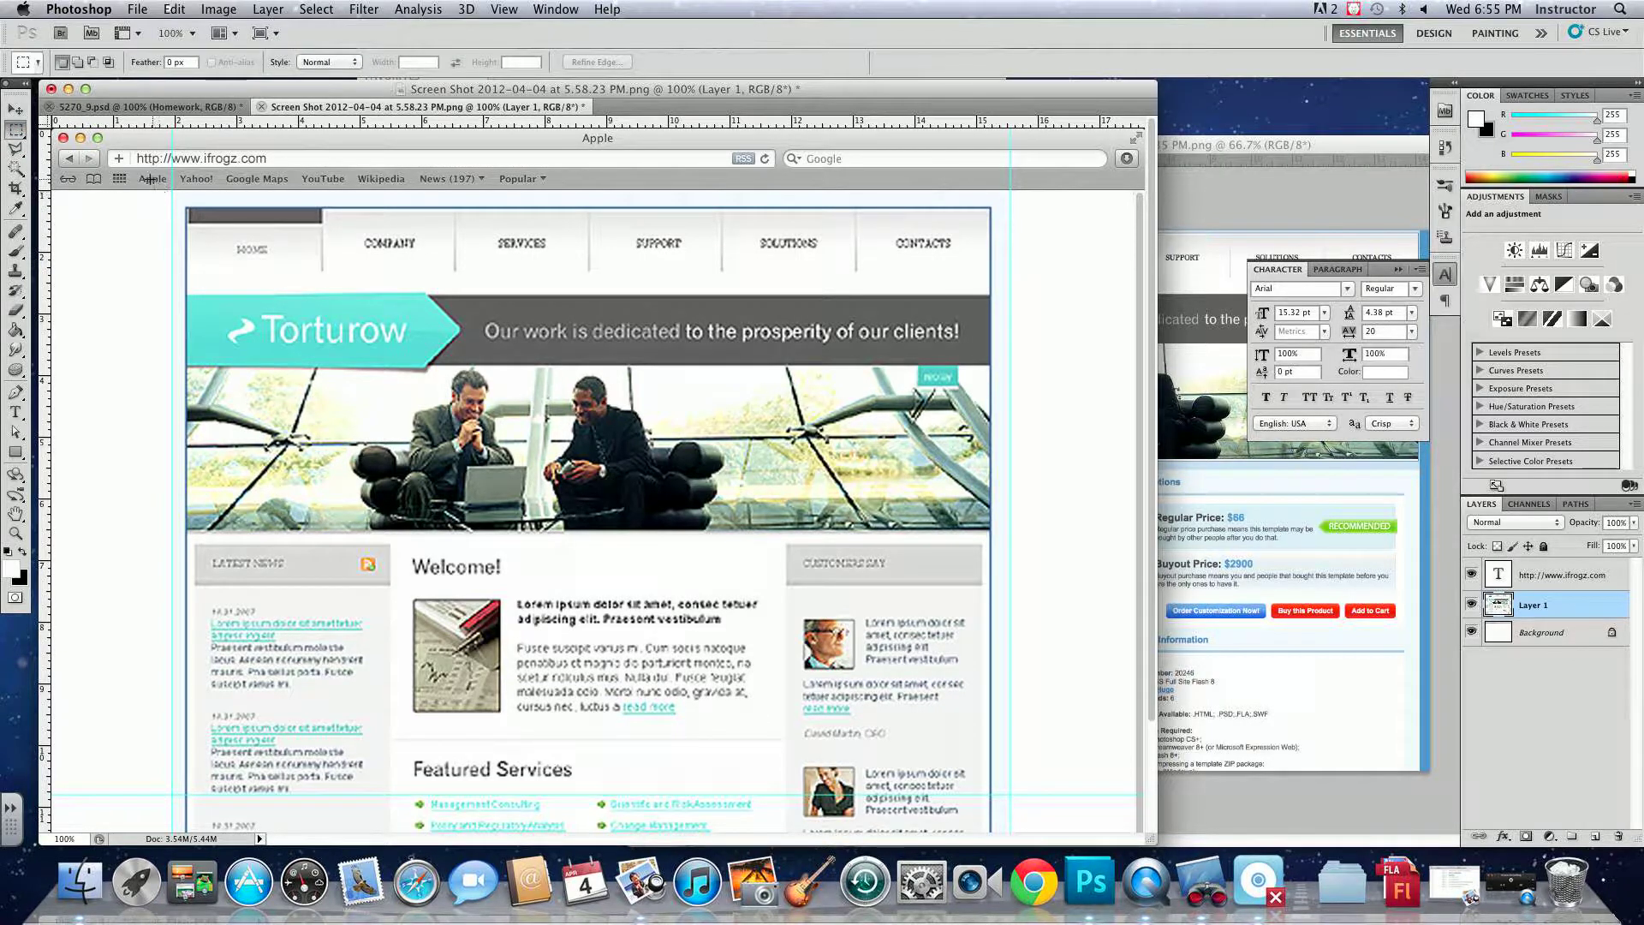
left_click_drag(142, 174, 1045, 208)
key("ctrl+d")
left_click(23, 112)
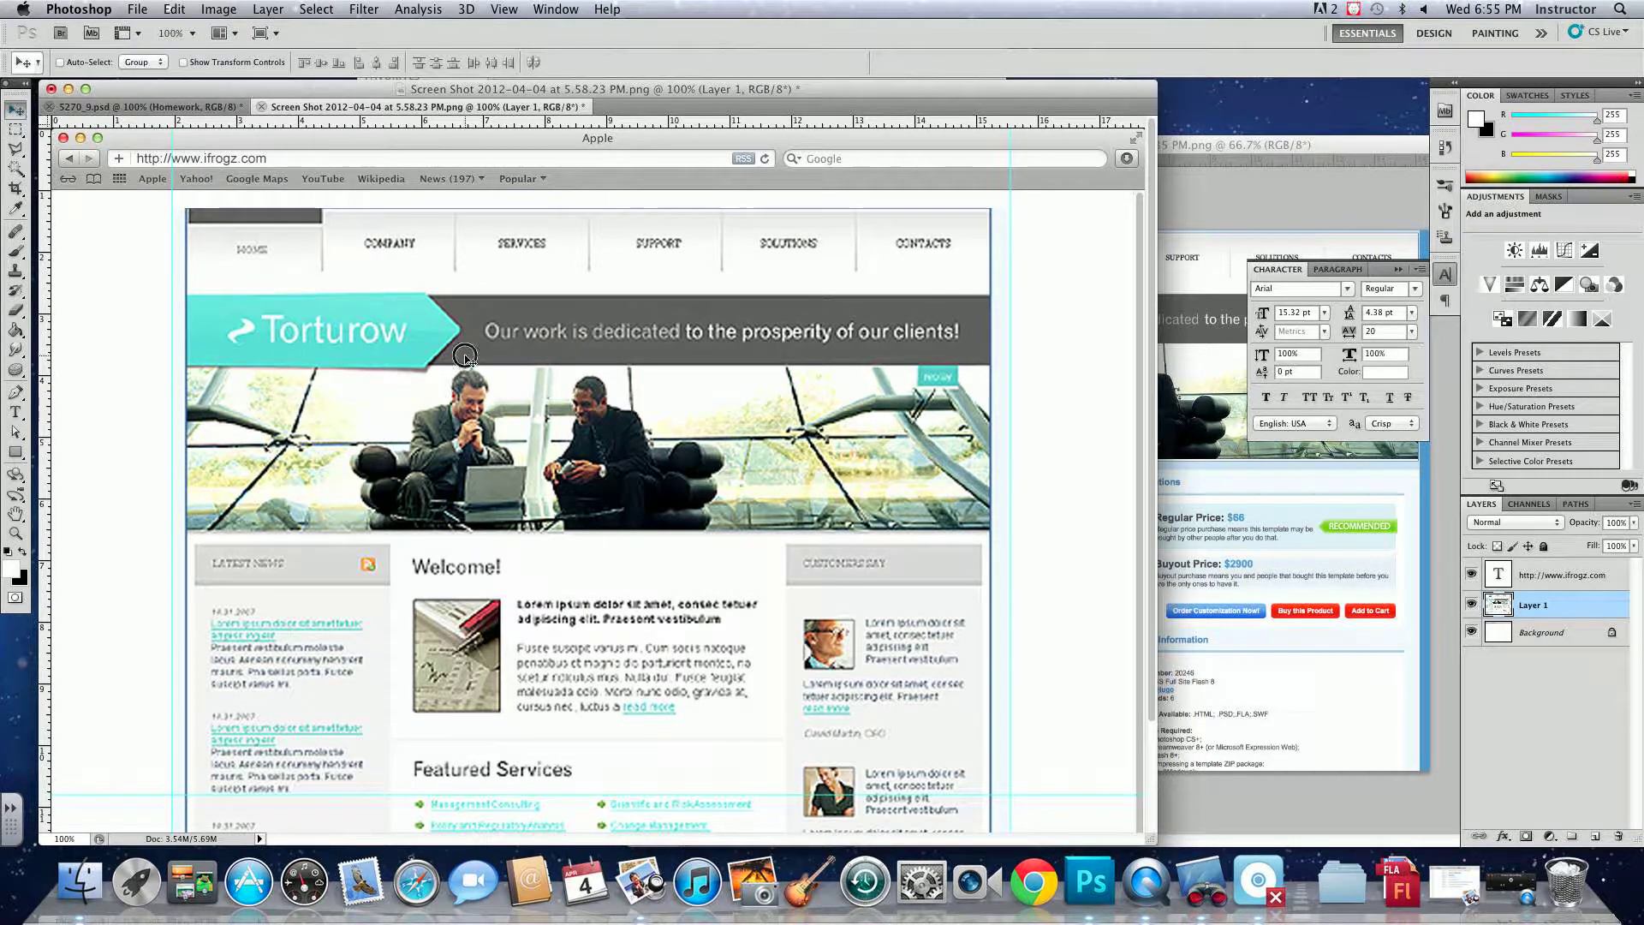
left_click_drag(465, 354, 465, 335)
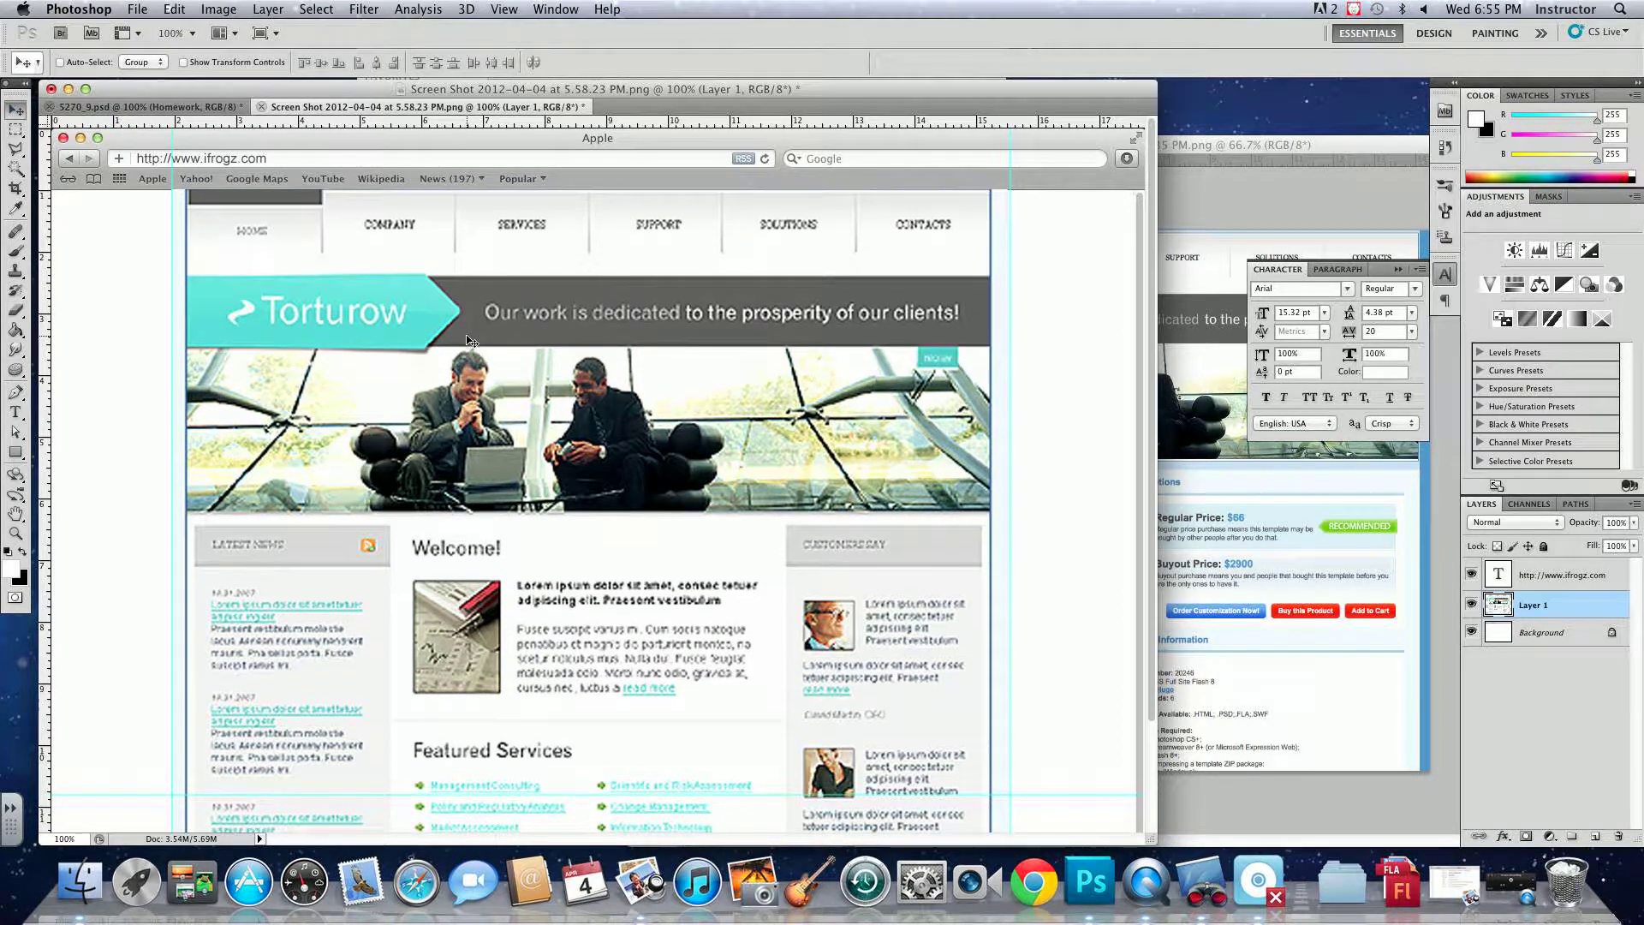
key("Down")
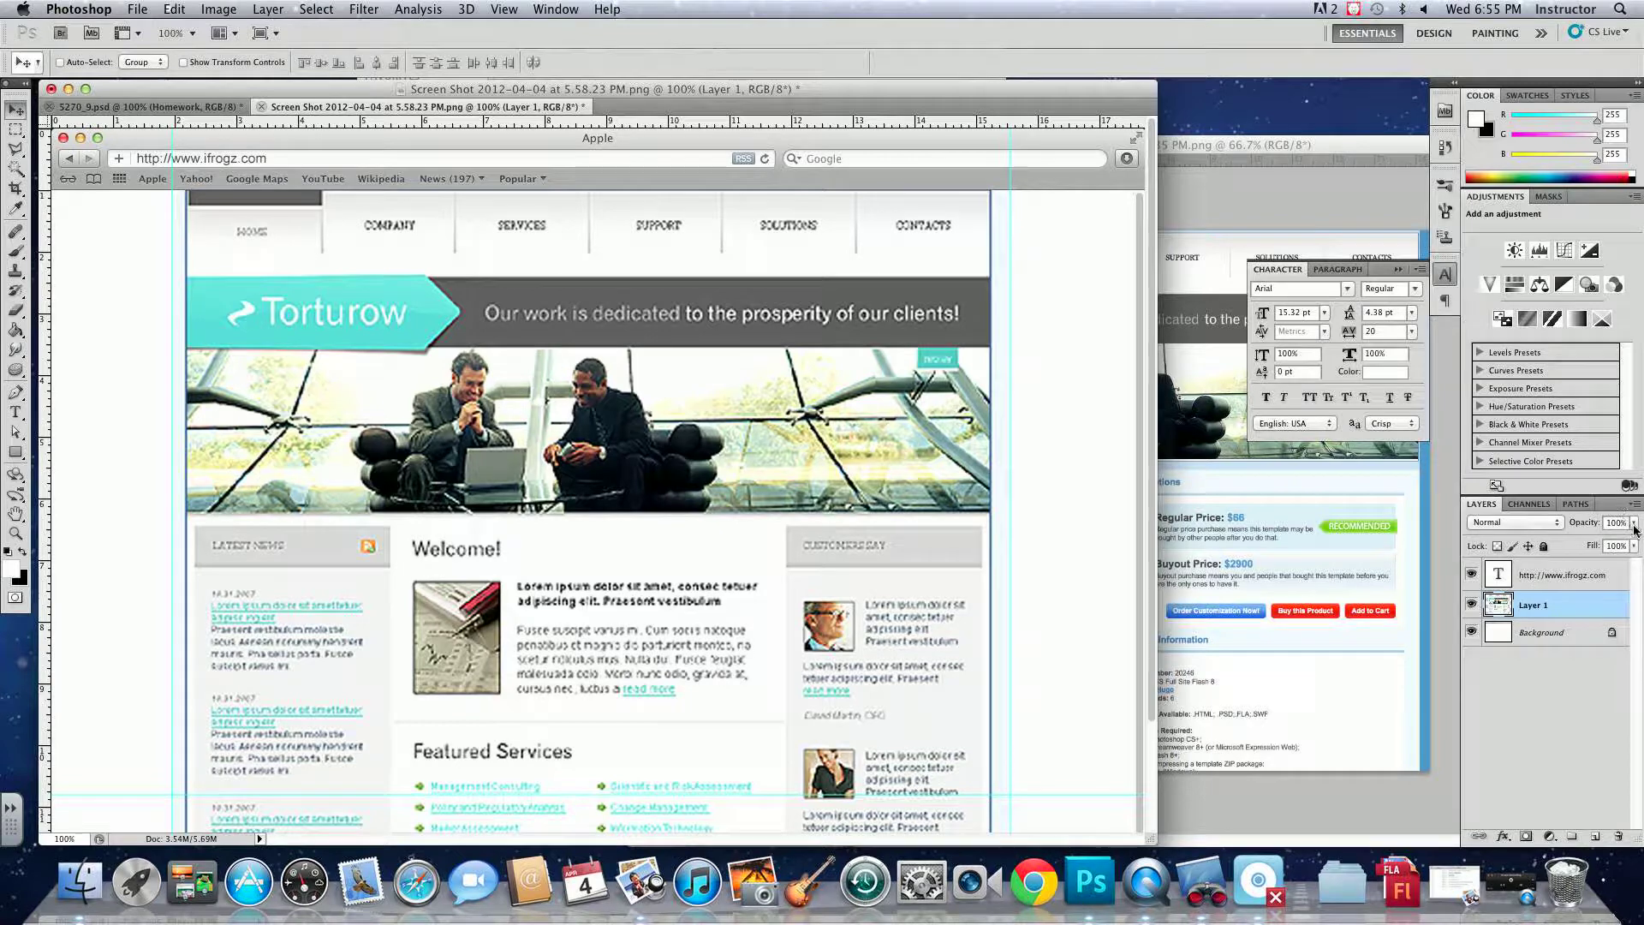
- Lower the template layer's opacity to 18%, and close the template screenshot document
left_click(1634, 523)
left_click_drag(1628, 541, 1558, 544)
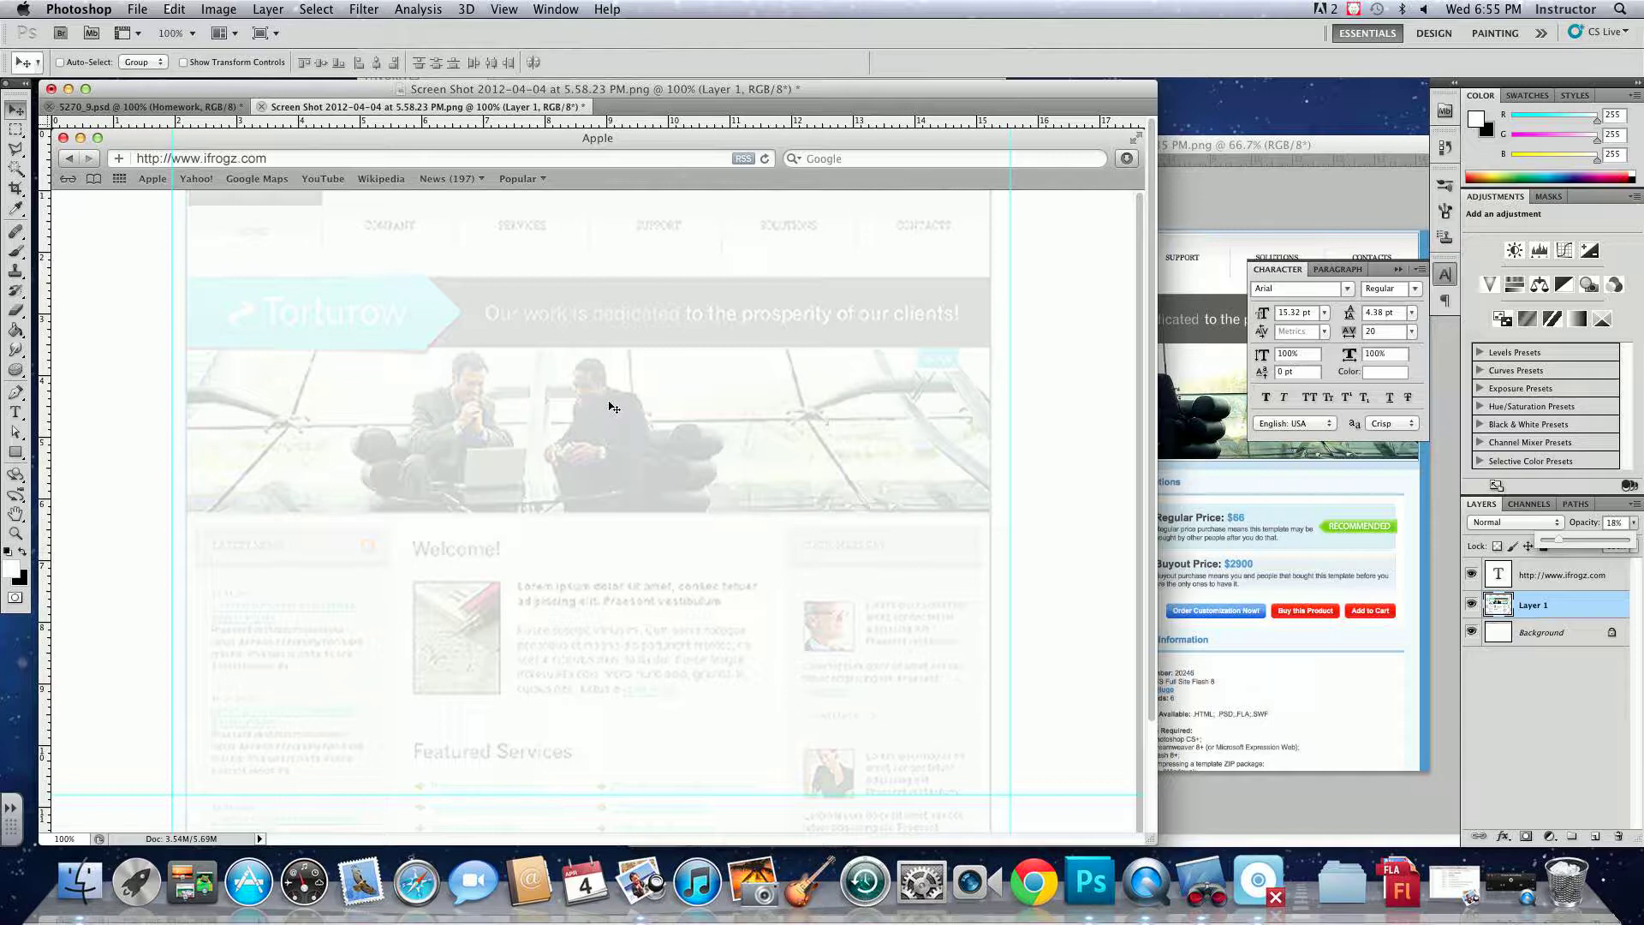
left_click(1195, 334)
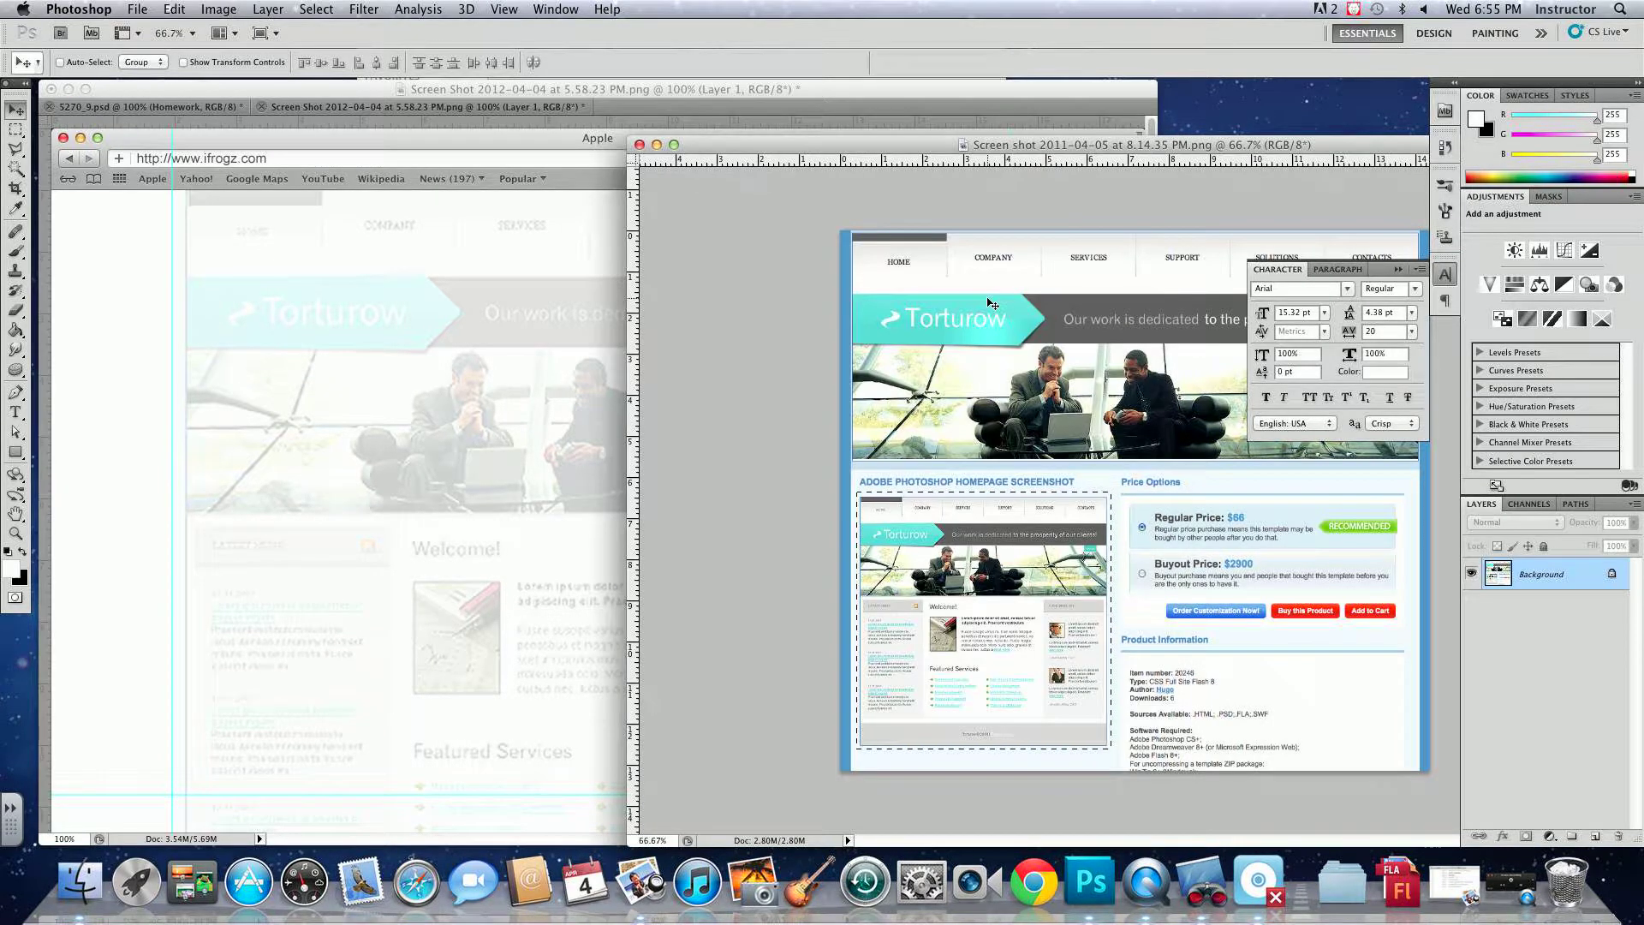
key("super+w")
- Move the mockup window down, and preview "Screen shot 2011-04-05 at 8.14.35 PM" in Finder
left_click_drag(1007, 101, 981, 389)
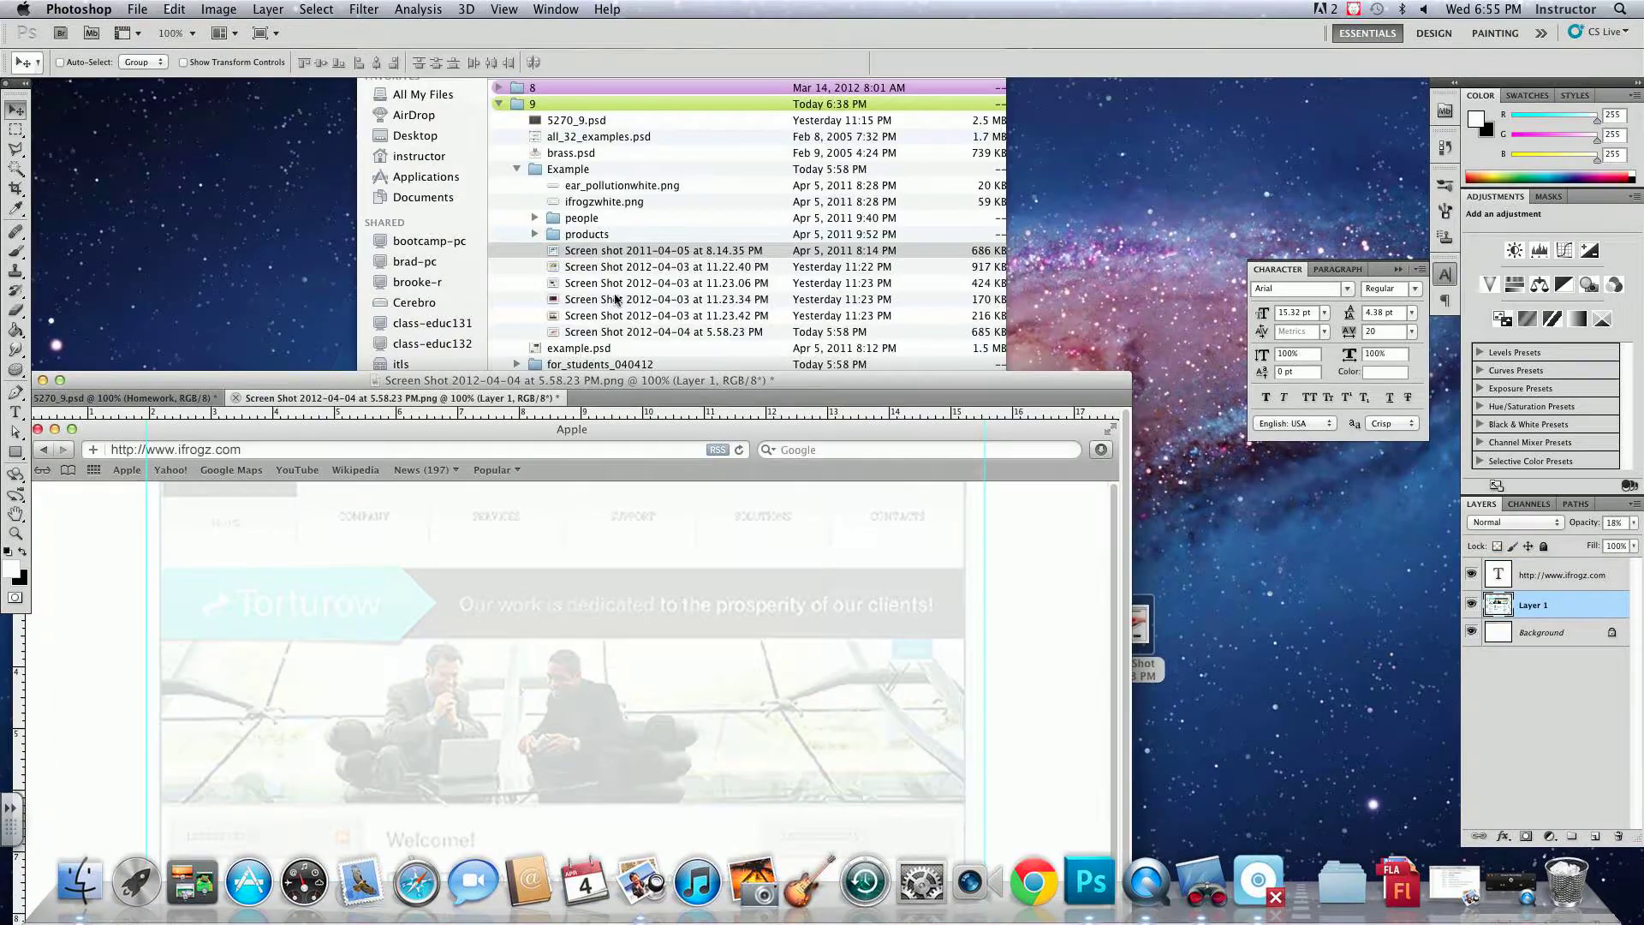
left_click(637, 269)
key("space")
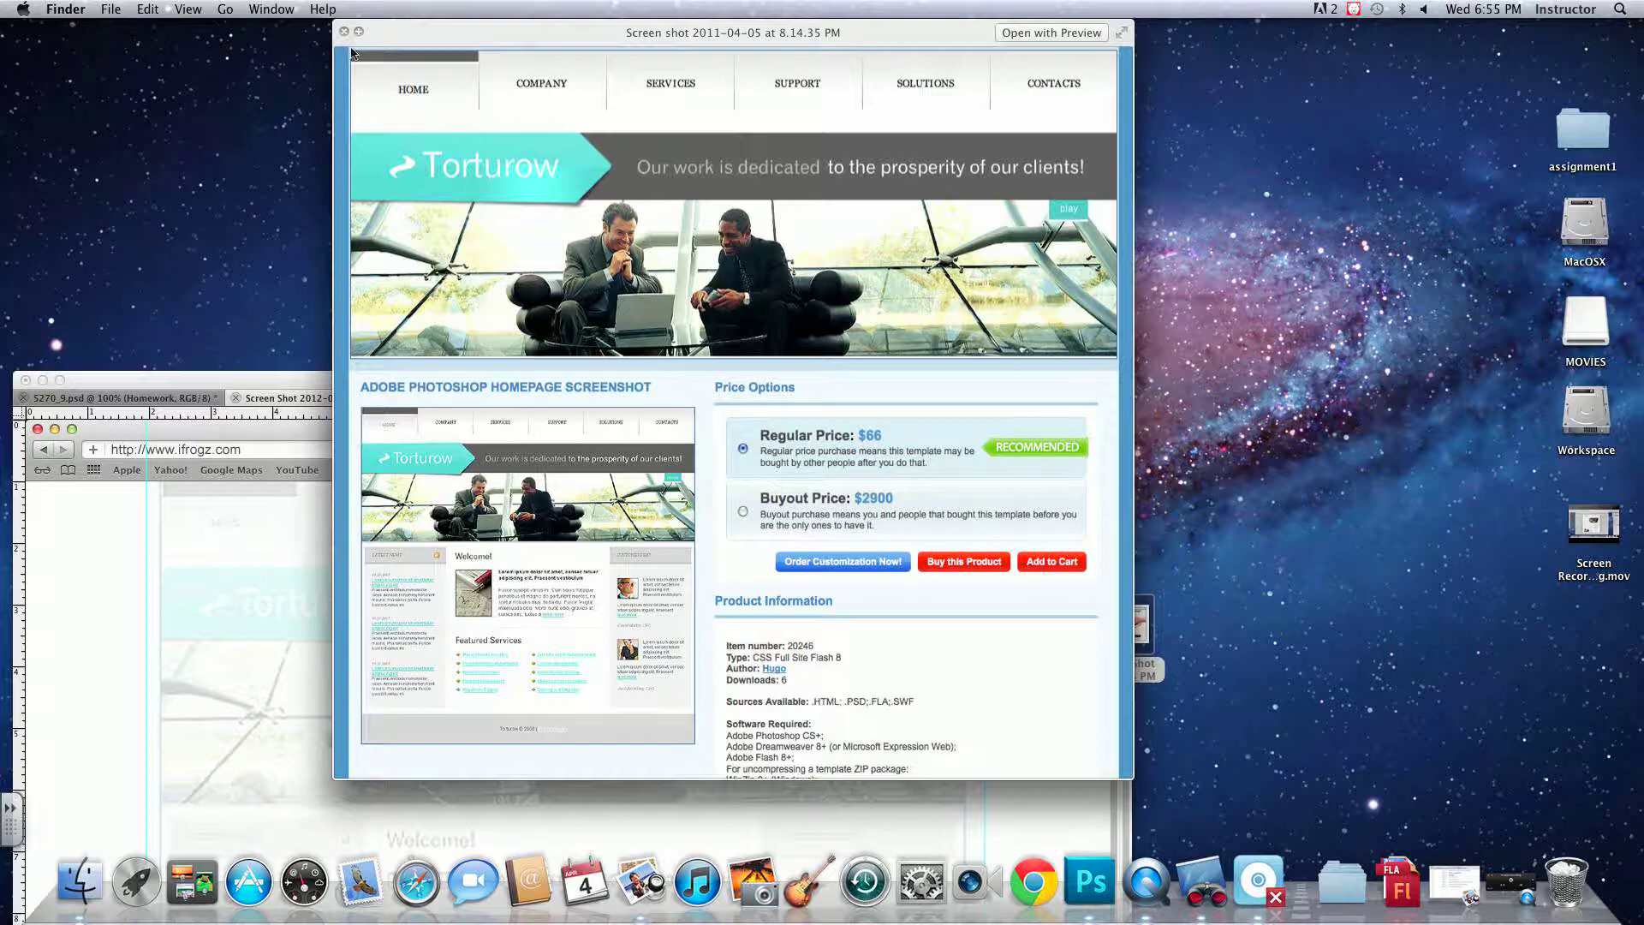
left_click_drag(351, 53, 53, 53)
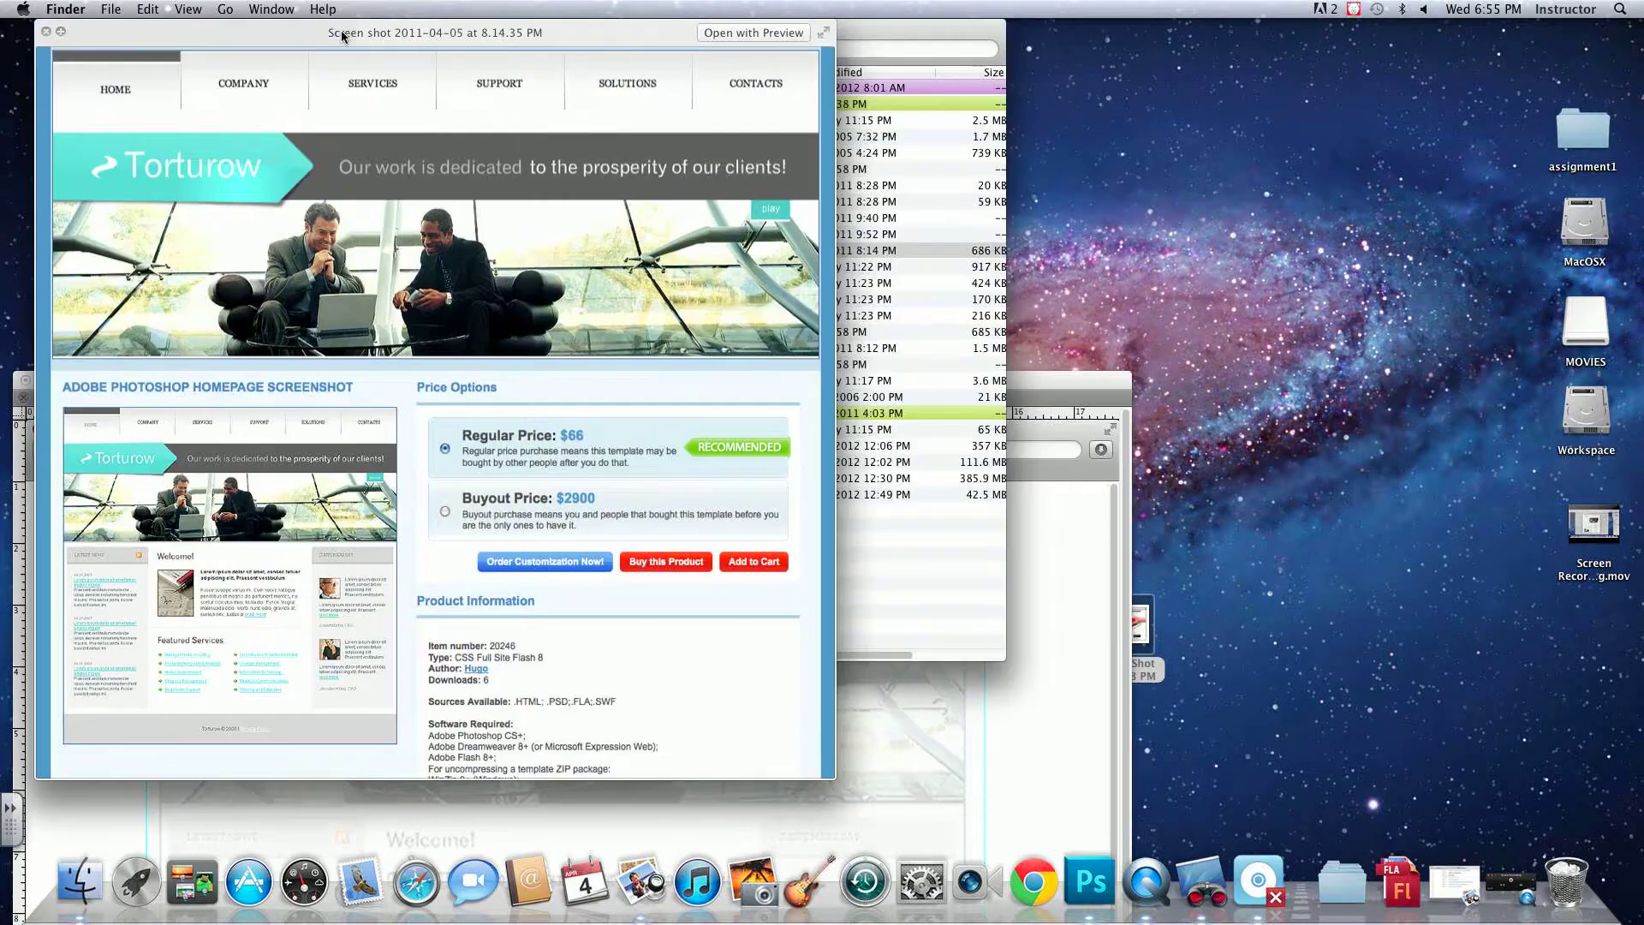
left_click(47, 33)
- Preview the 2012-04-03 screenshots from 11.22.40, 11.23.06 and 11.23.42 PM, and the 2012-04-04 screenshot from 5.58.23 PM
left_click(635, 269)
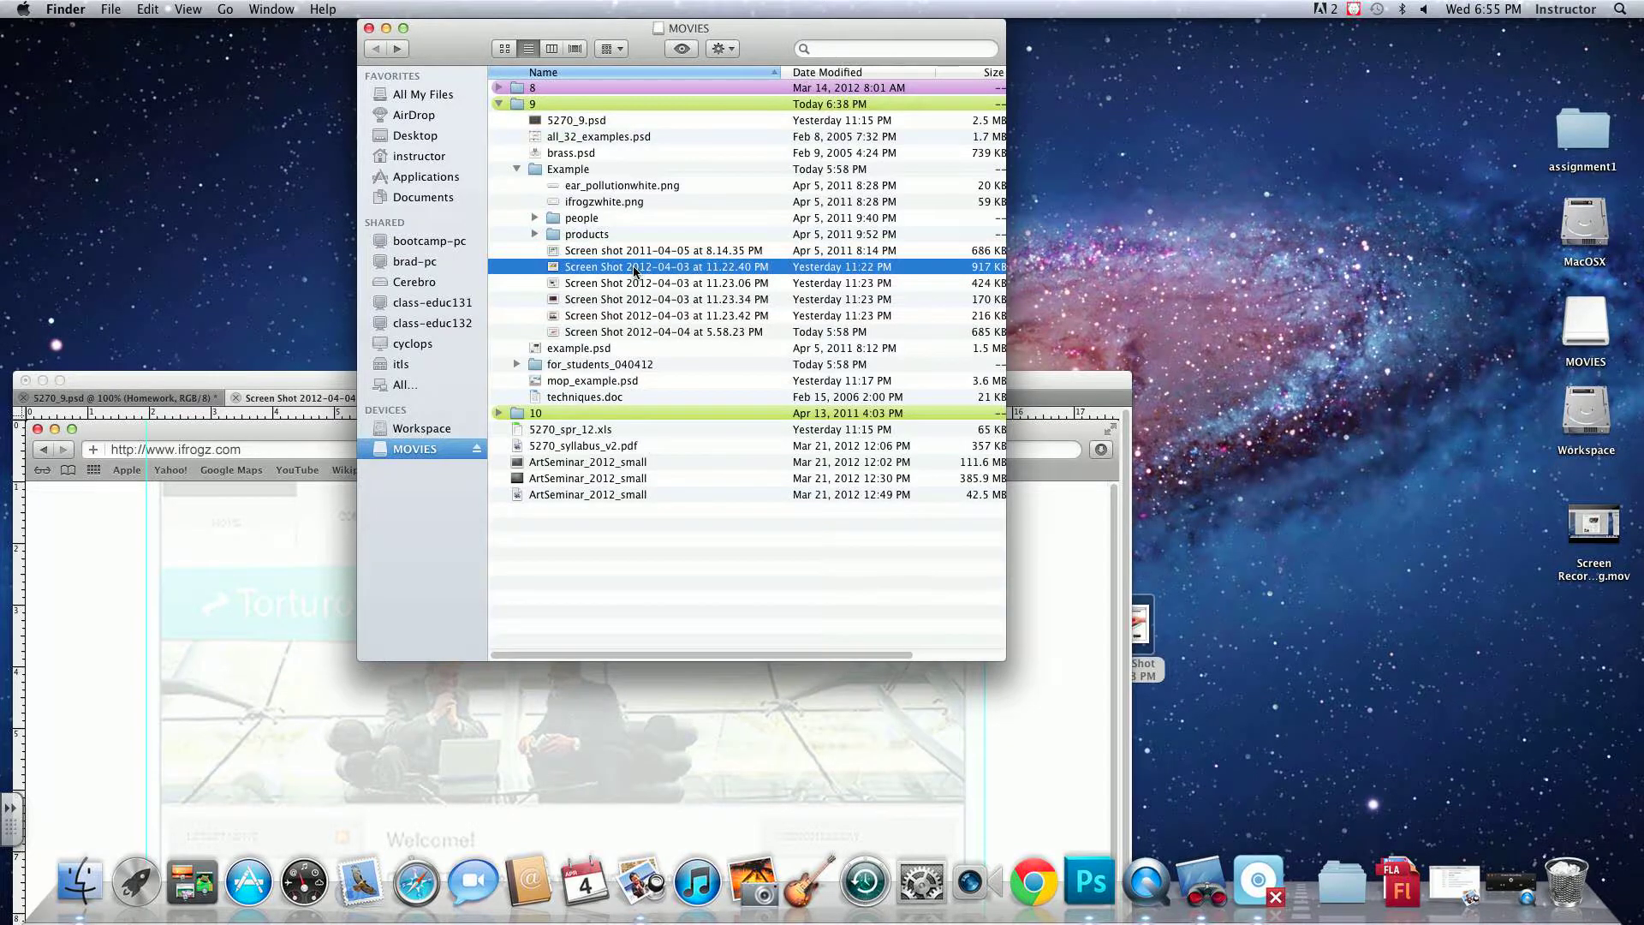
key("space")
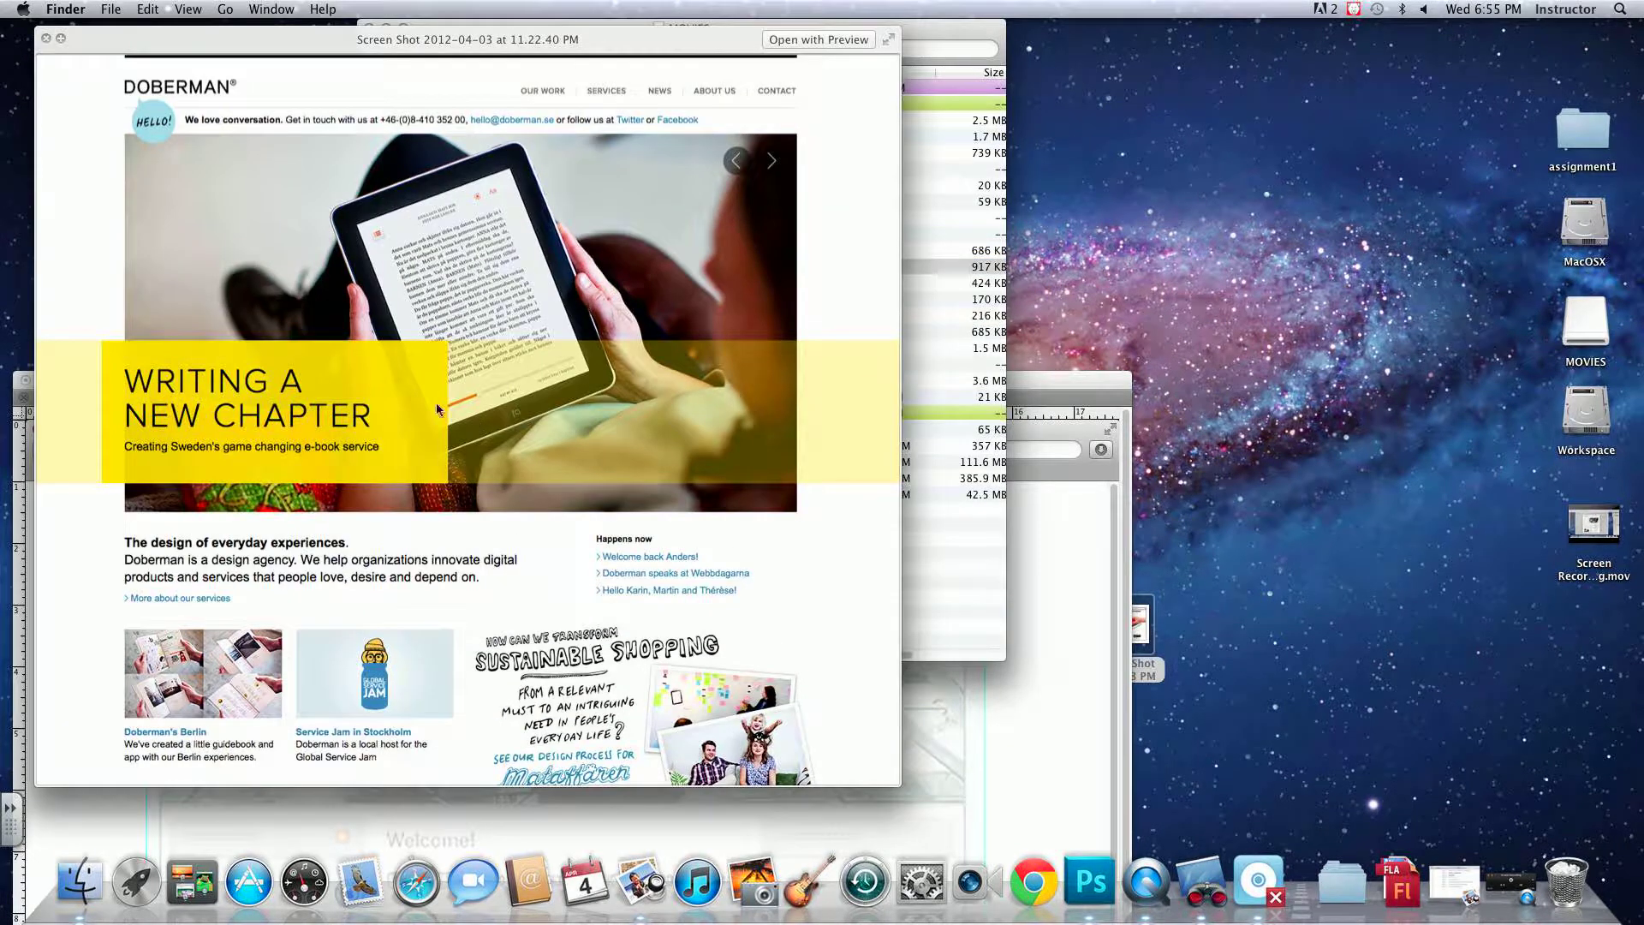
key("space")
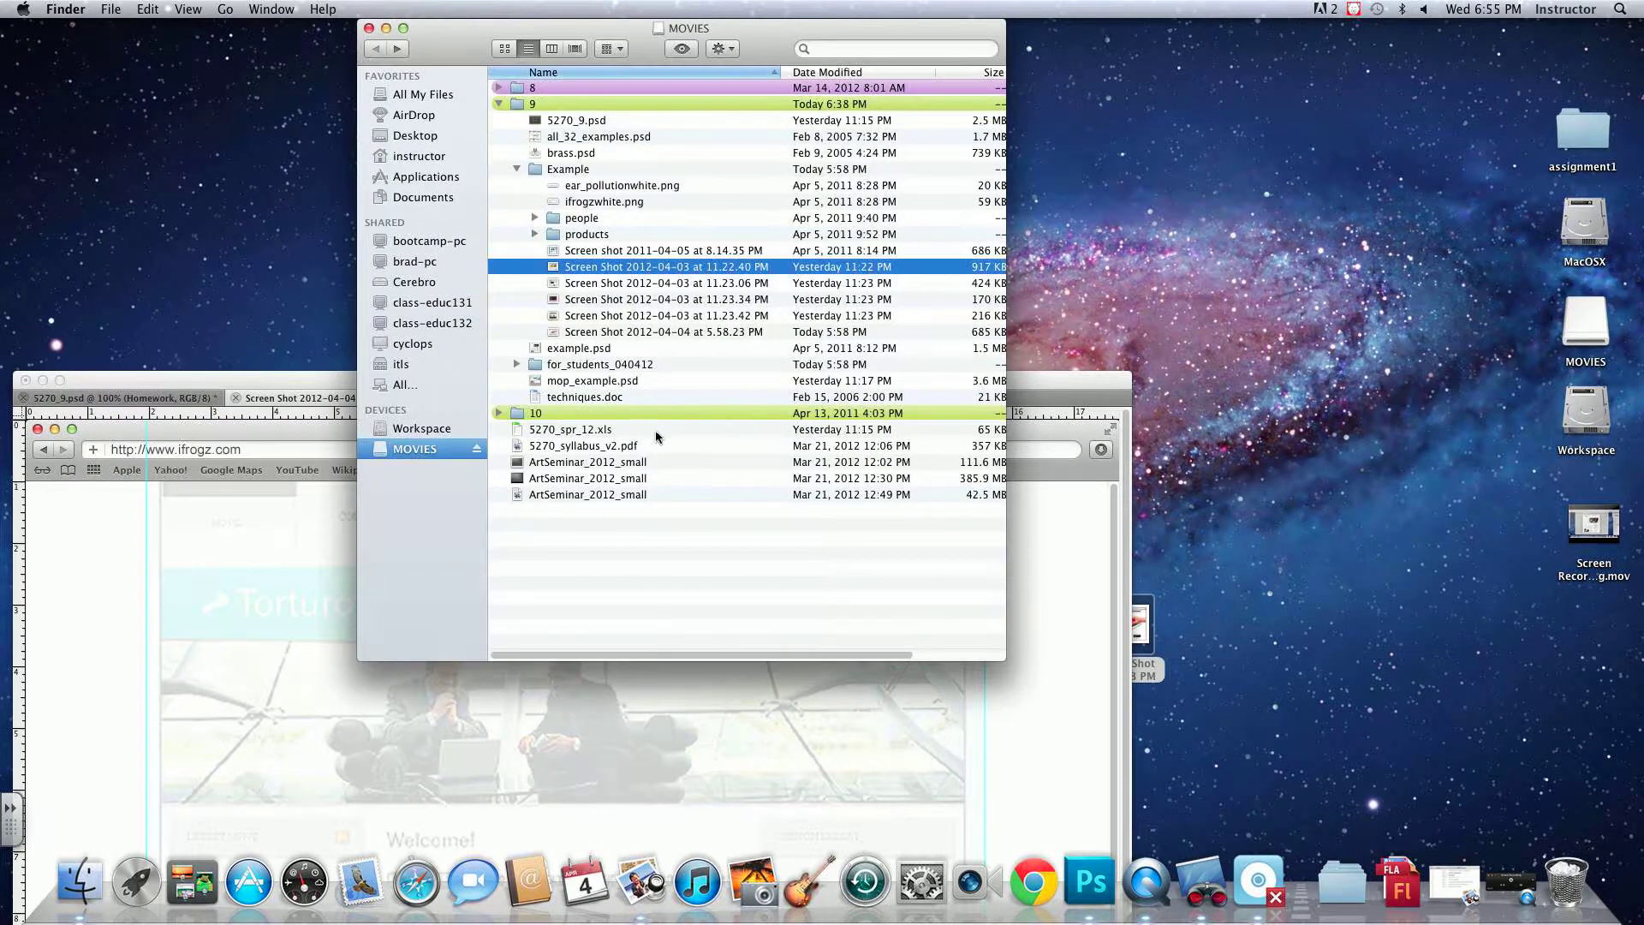
left_click(656, 285)
key("space")
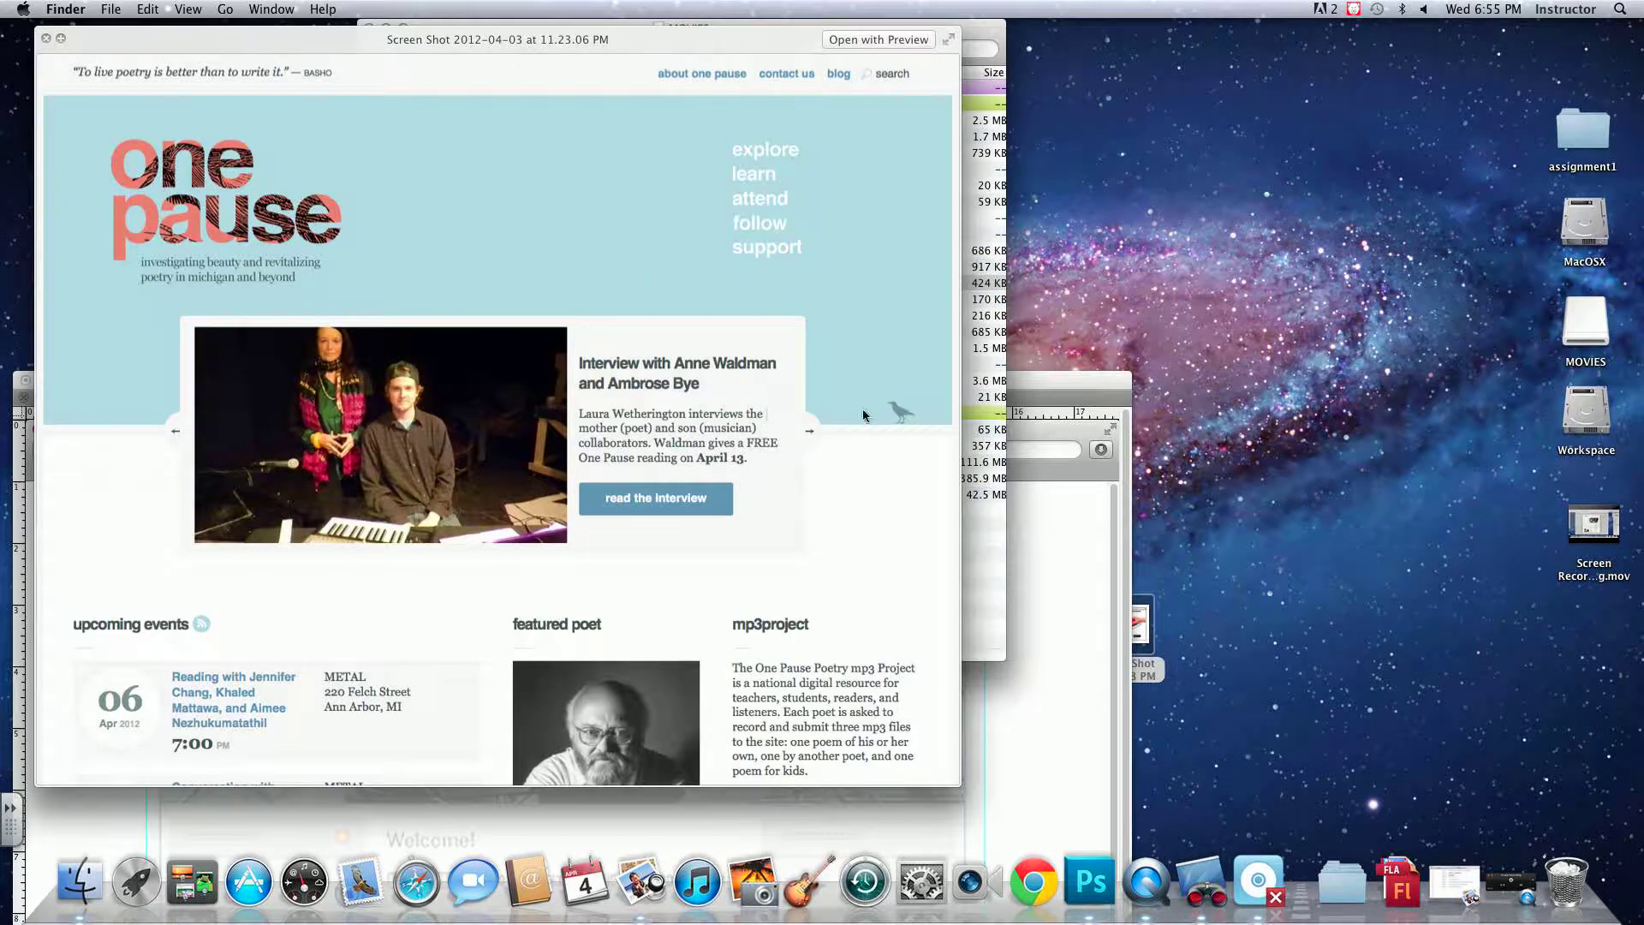
key("space")
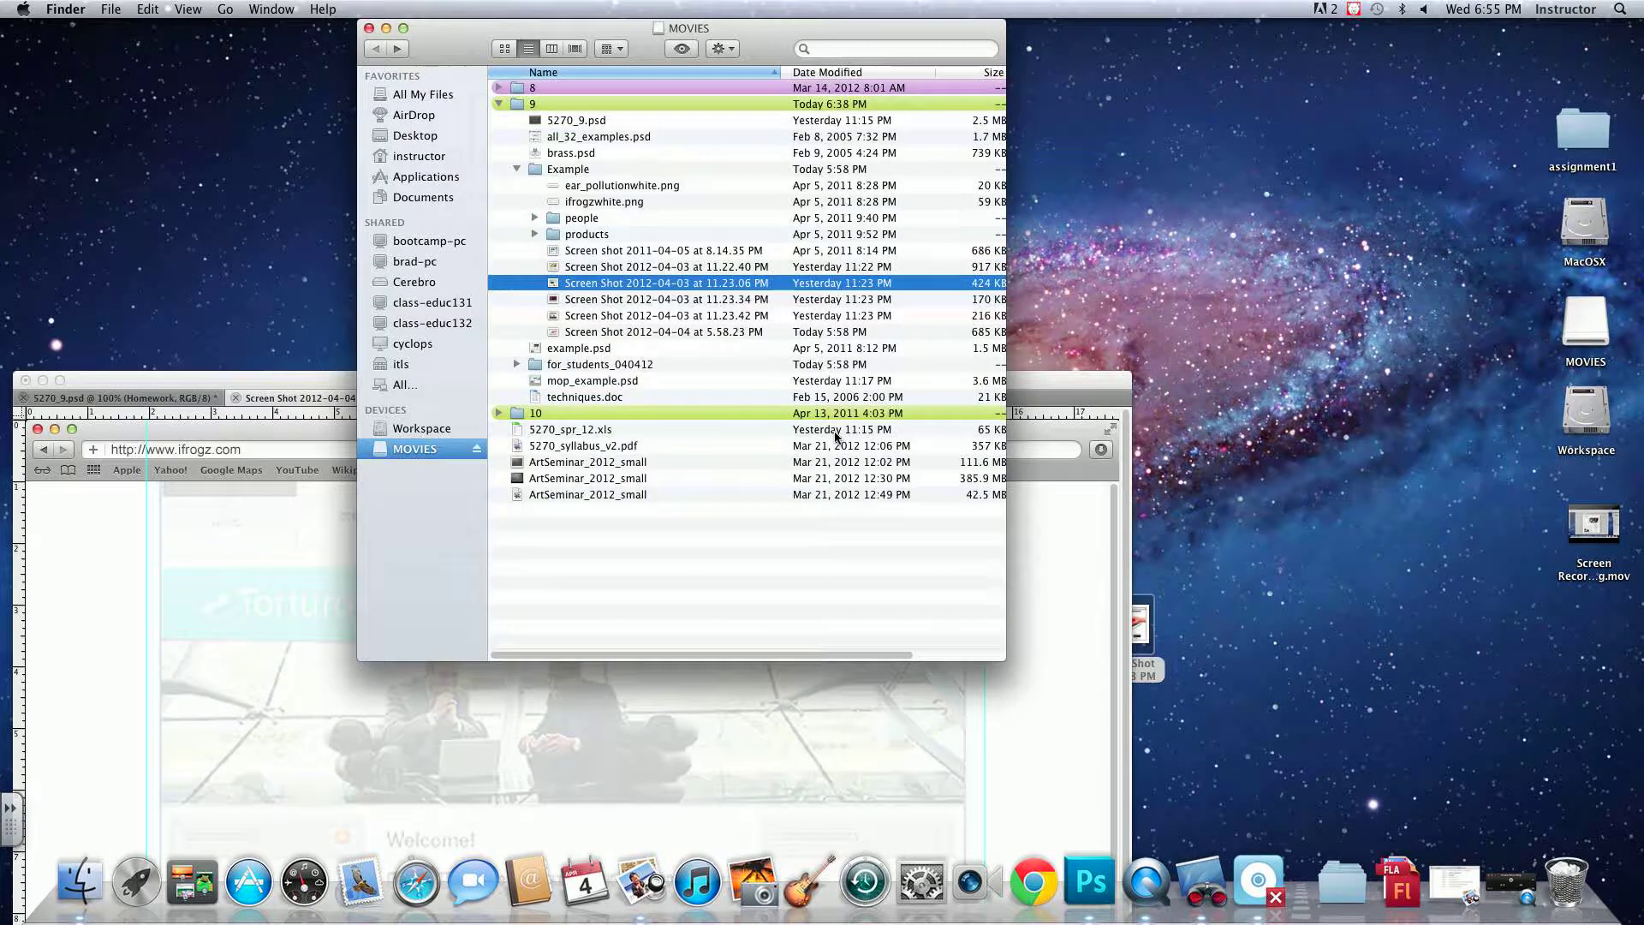
left_click(619, 312)
key("space")
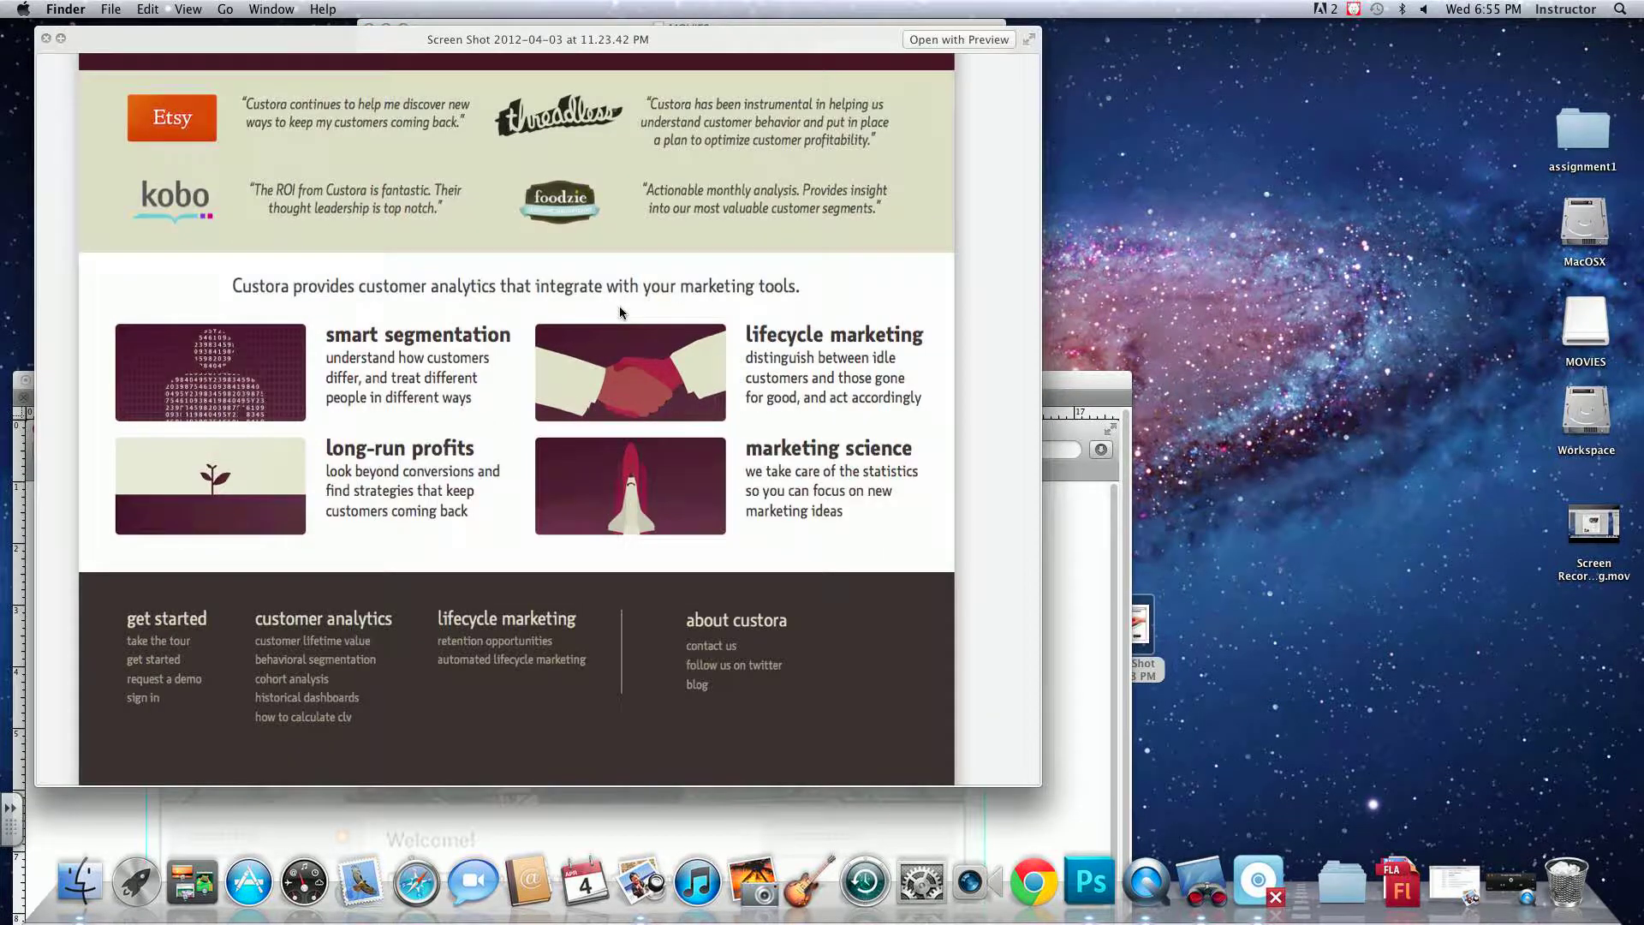
key("space")
left_click(625, 334)
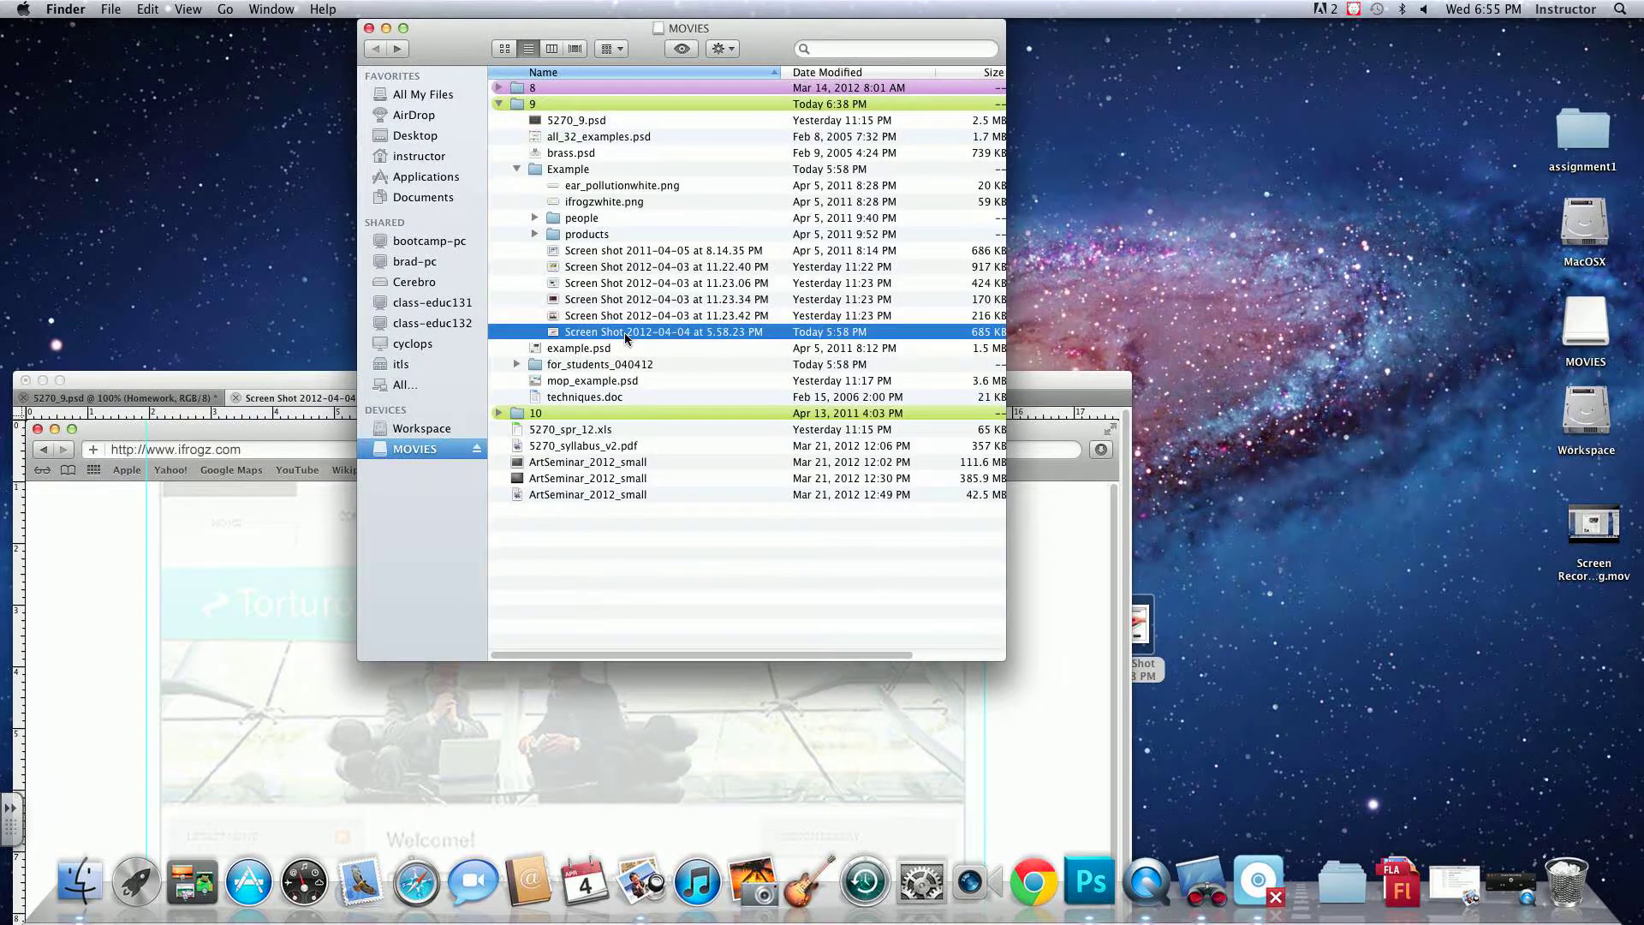
key("space")
key("space")
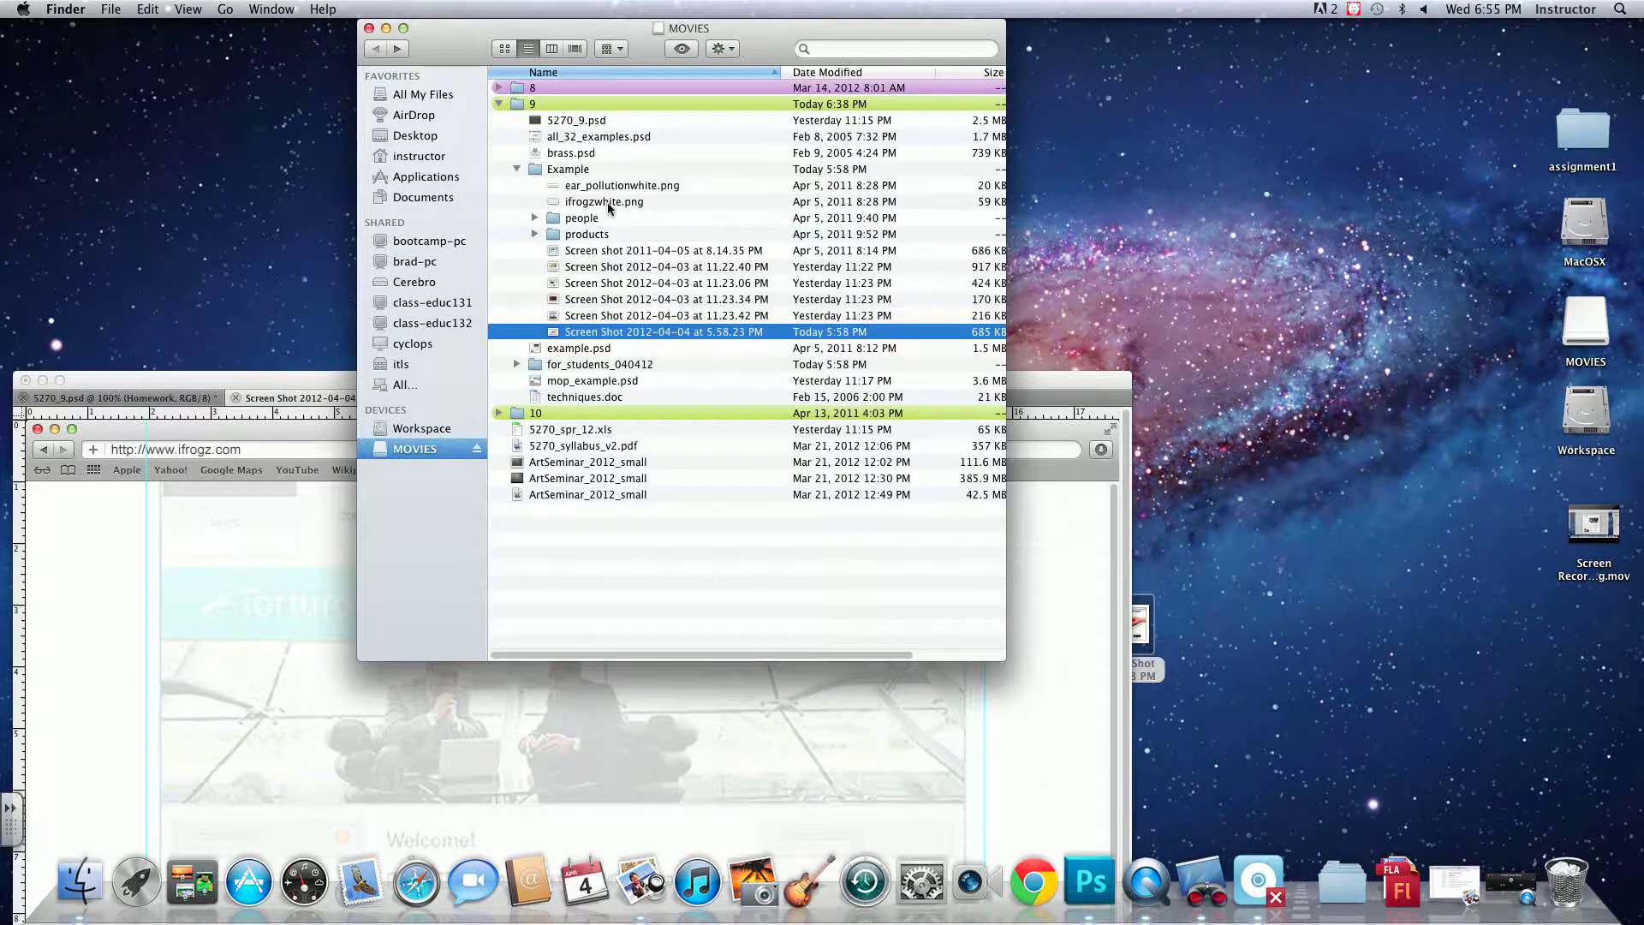
- Open ifrogzwhite.png in Photoshop and copy the logo into the mockup, accepting the color conversion
left_click(1090, 882)
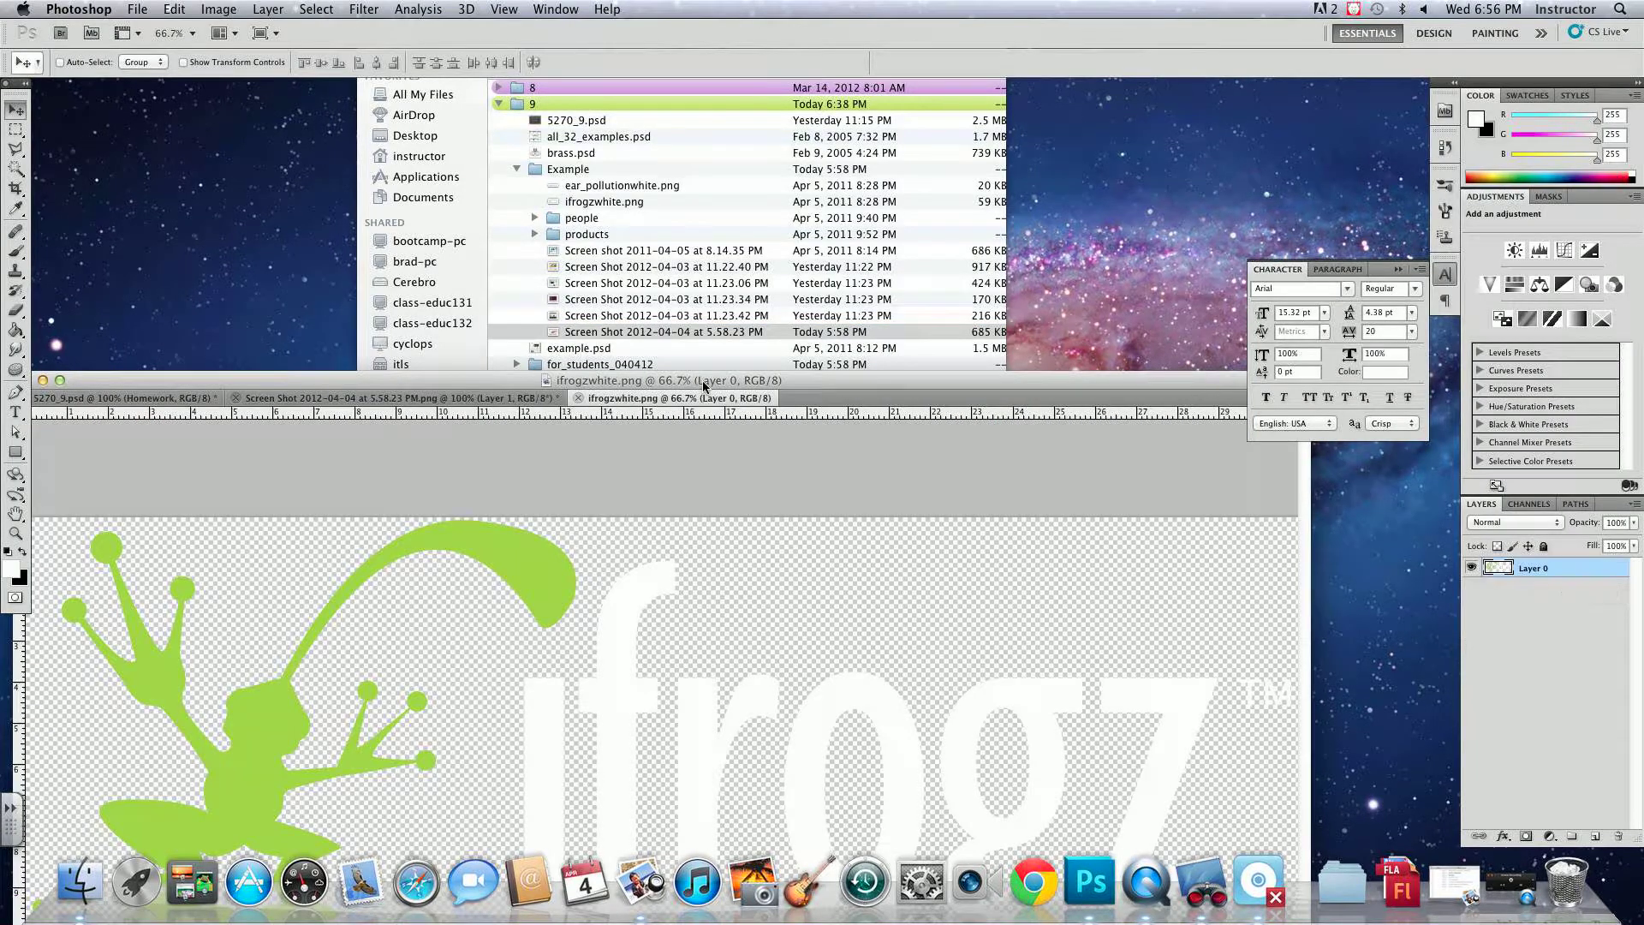
left_click_drag(711, 376, 413, 108)
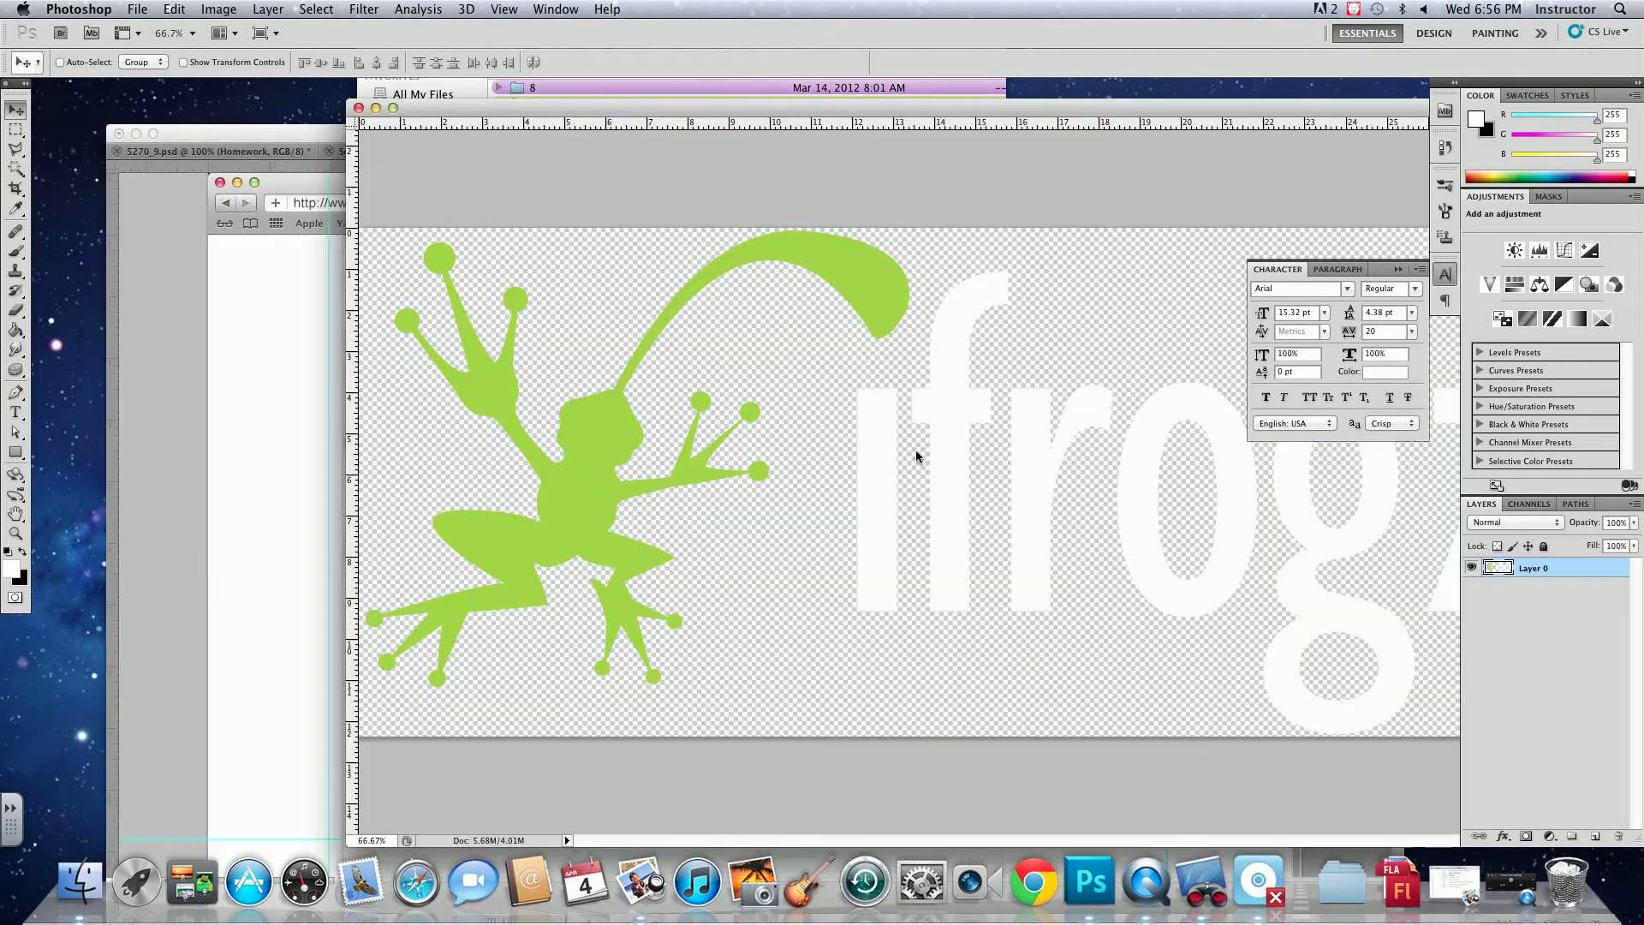
left_click_drag(915, 457, 329, 499)
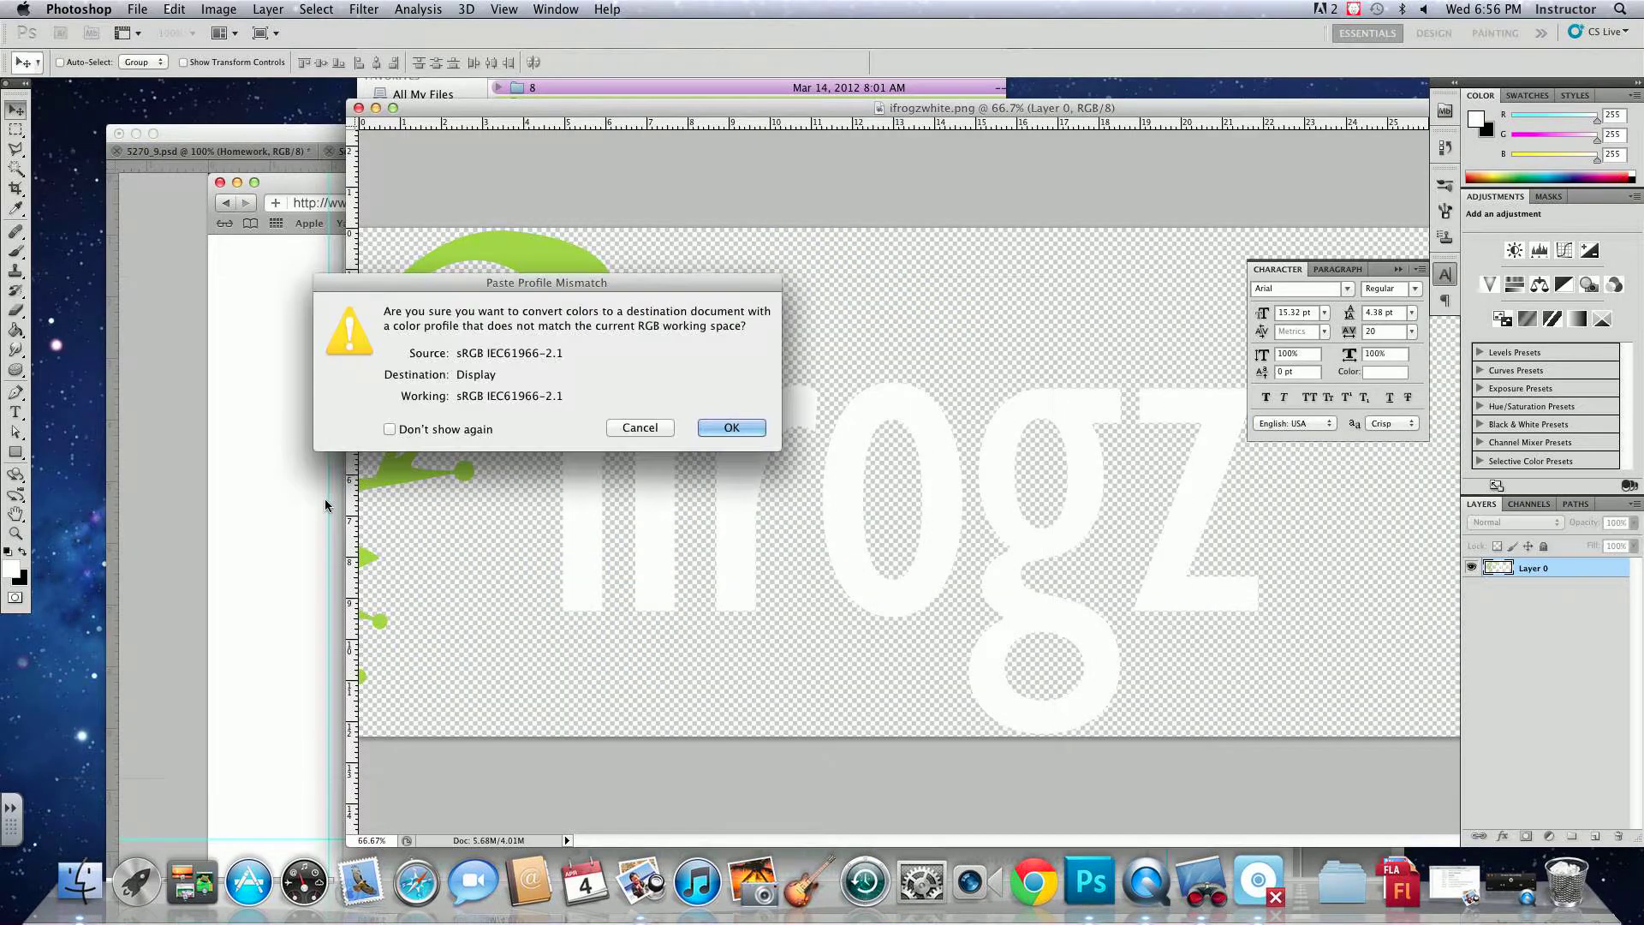
left_click(702, 427)
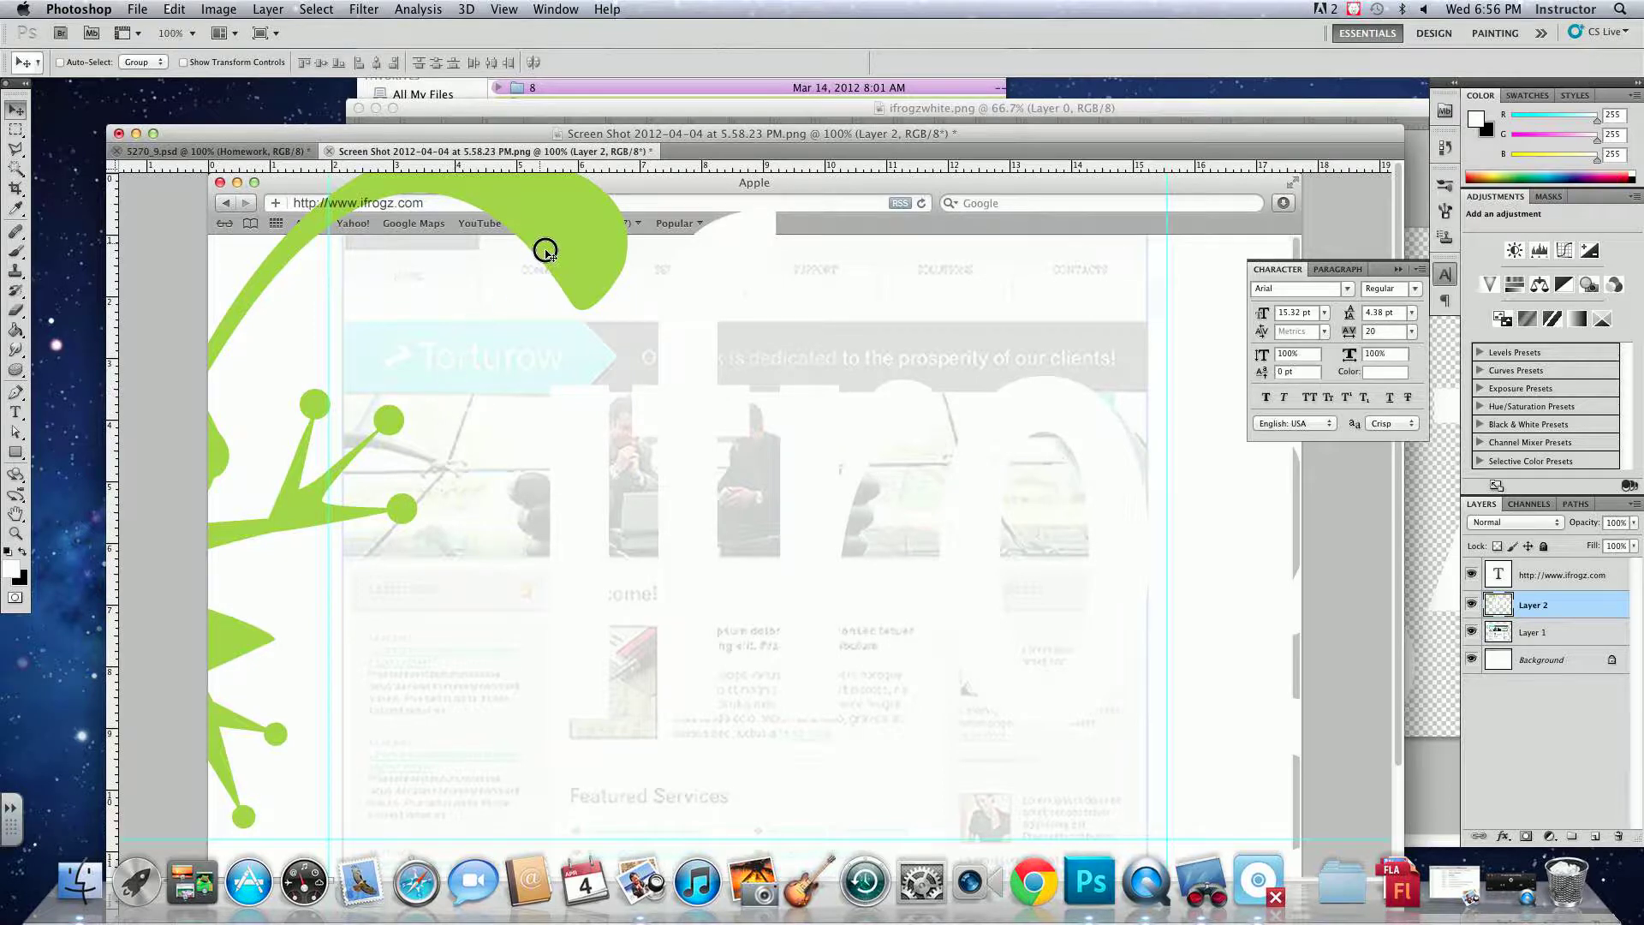
- Scale the ifrogz logo down with Free Transform and place it over the template's header banner
left_click_drag(543, 249, 720, 350)
key("super+t")
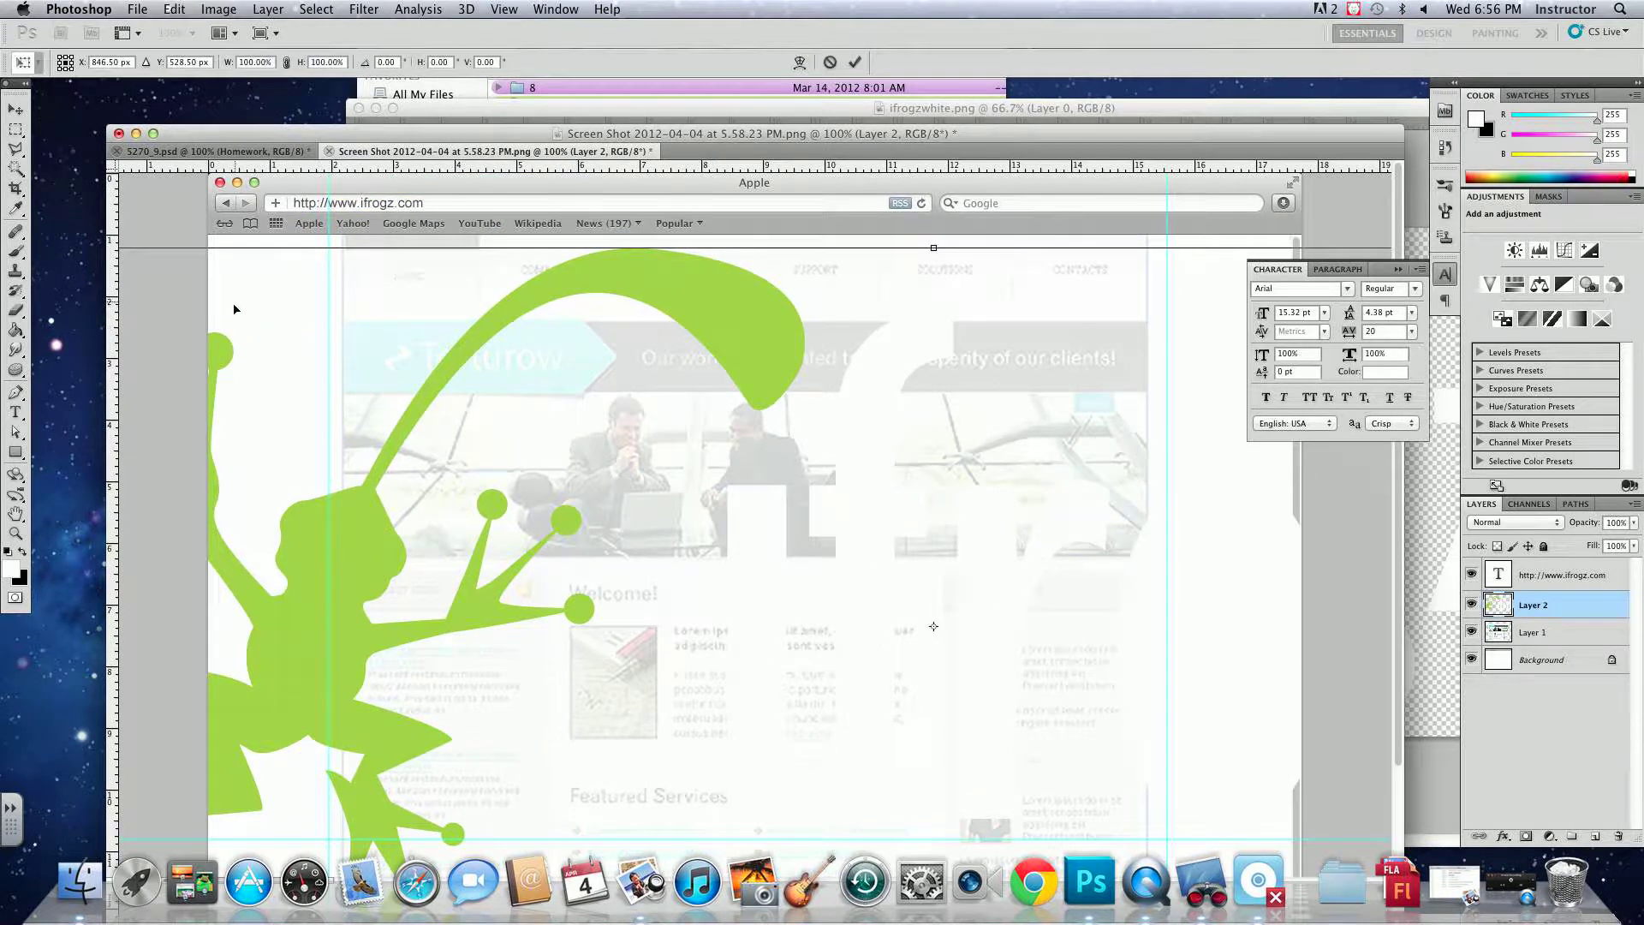
left_click_drag(466, 334, 720, 321)
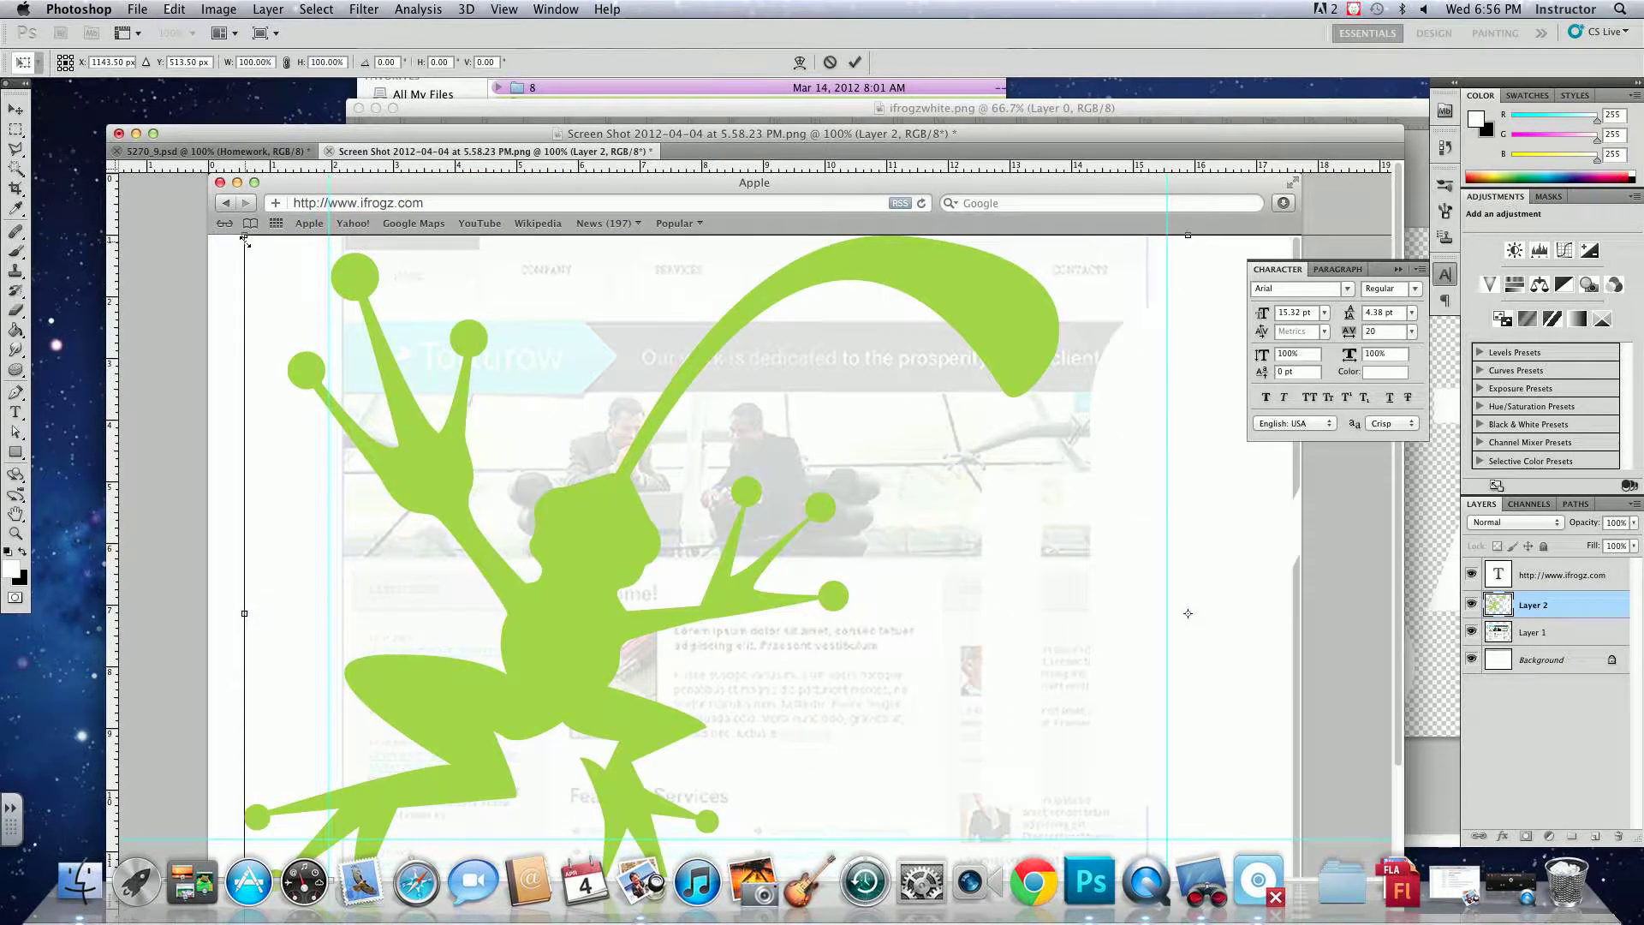
left_click_drag(259, 243, 744, 350)
key("Return")
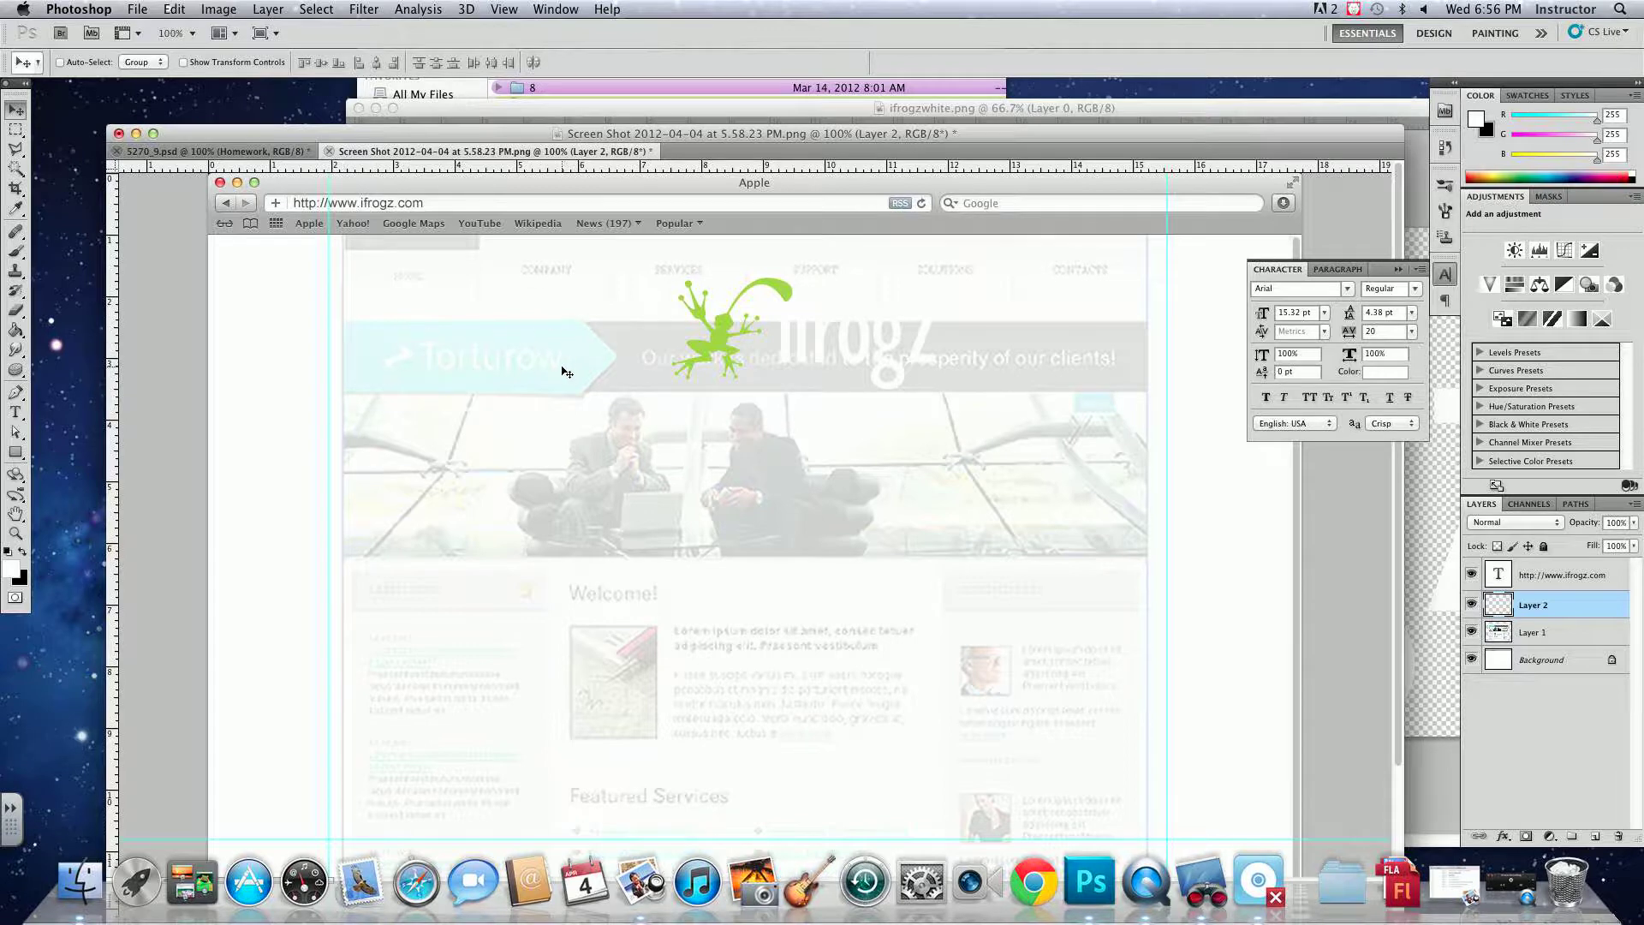
- Outline an arrow-shaped selection slightly taller than the Torturow banner with the Polygonal Lasso, its point facing the logo
left_click(14, 150)
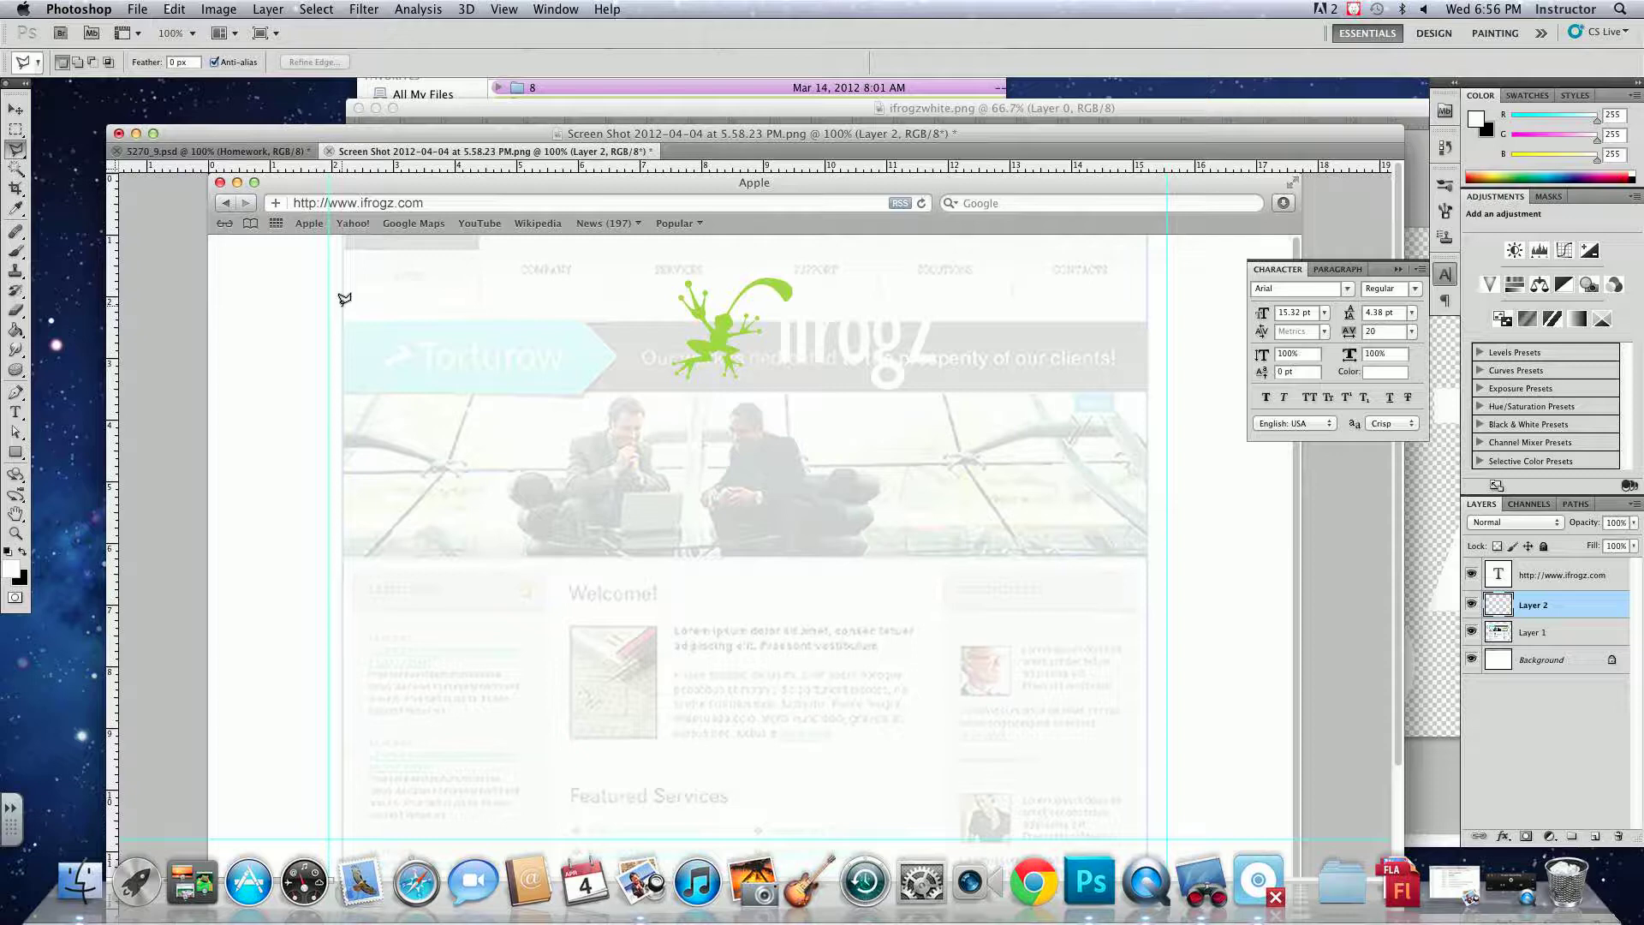
left_click(341, 303)
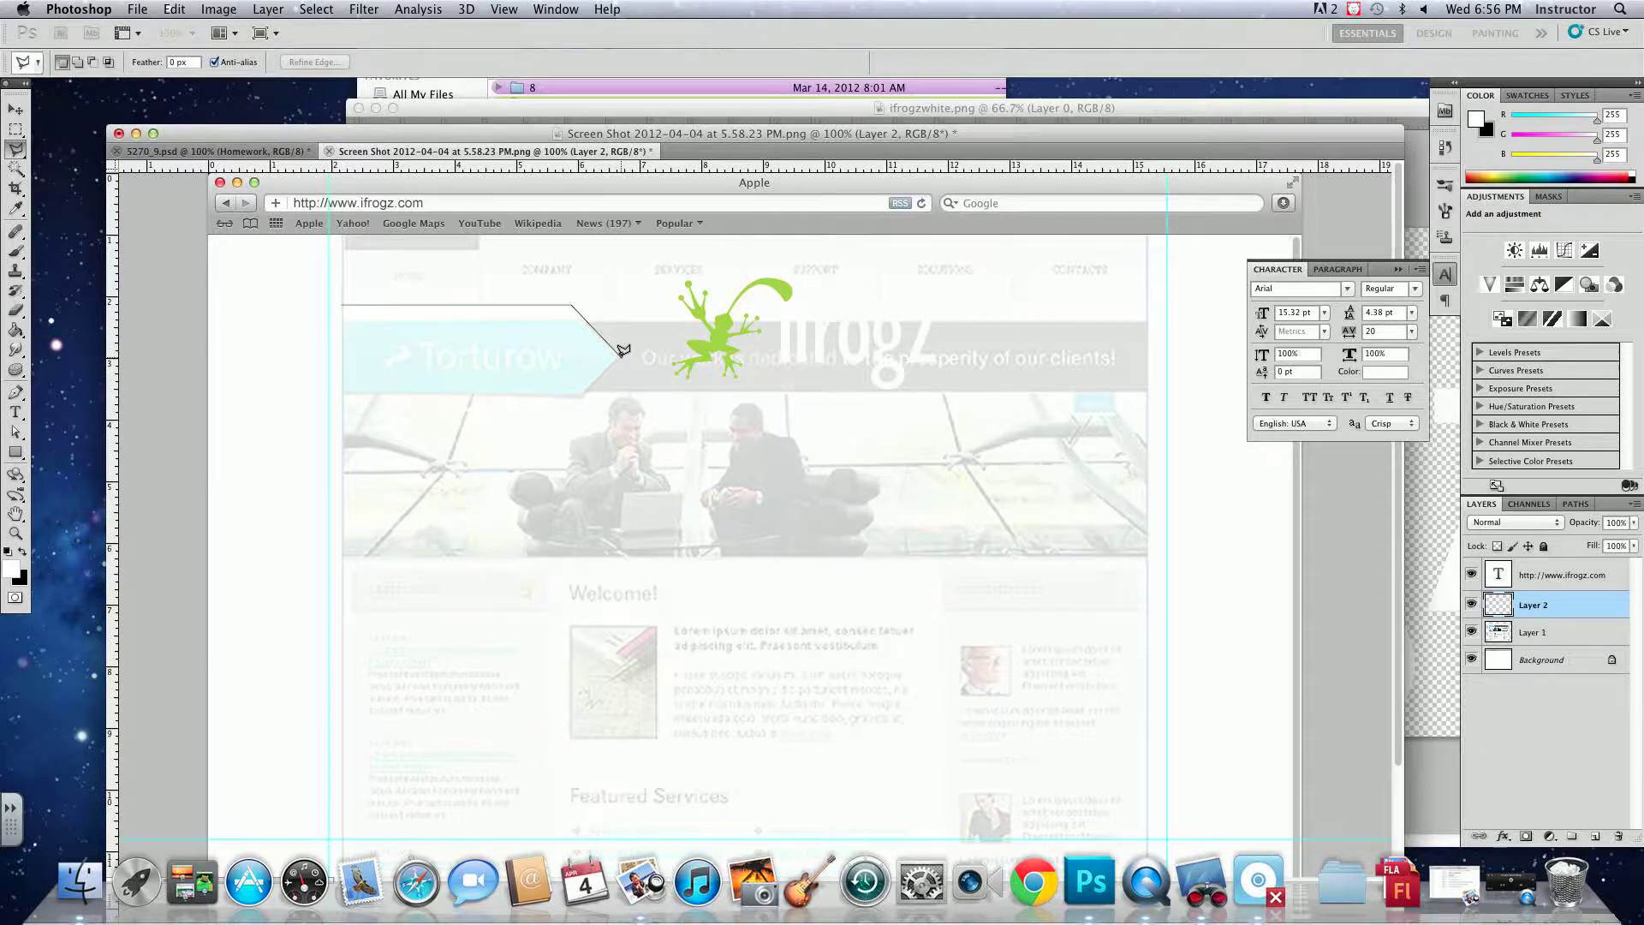
left_click(621, 354)
left_click(563, 412)
left_click(342, 415)
left_click(343, 304)
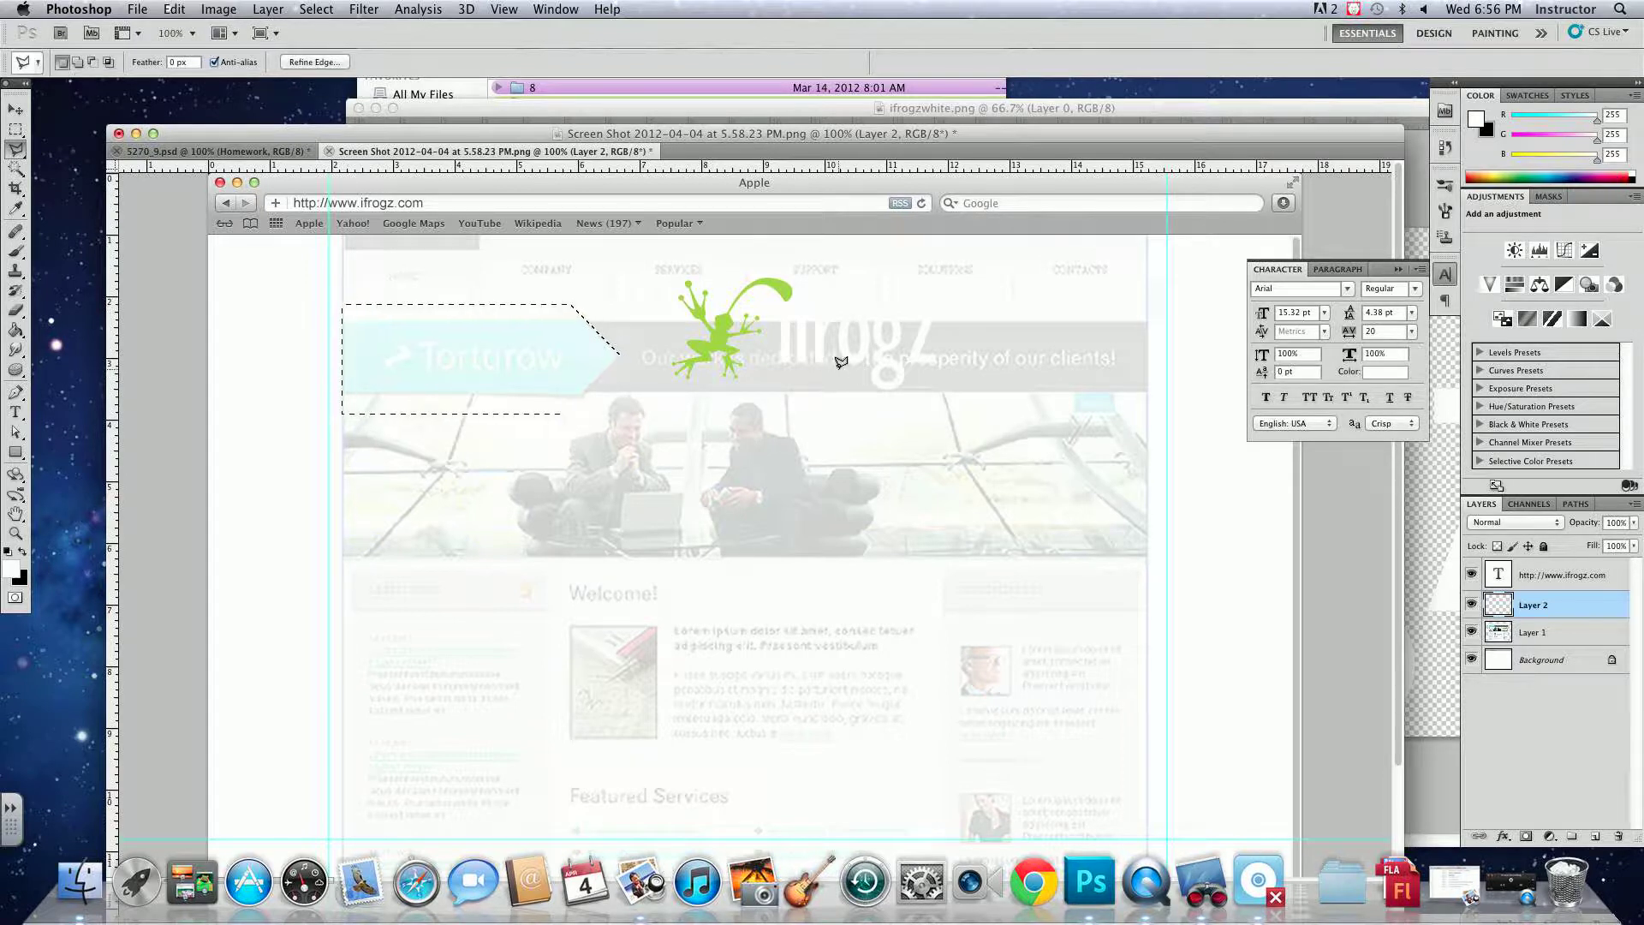
- Fill the arrow-shaped selection with dark grey (RGB 96, 96, 96) on a new layer beneath the logo layer, and deselect it
left_click(1594, 836)
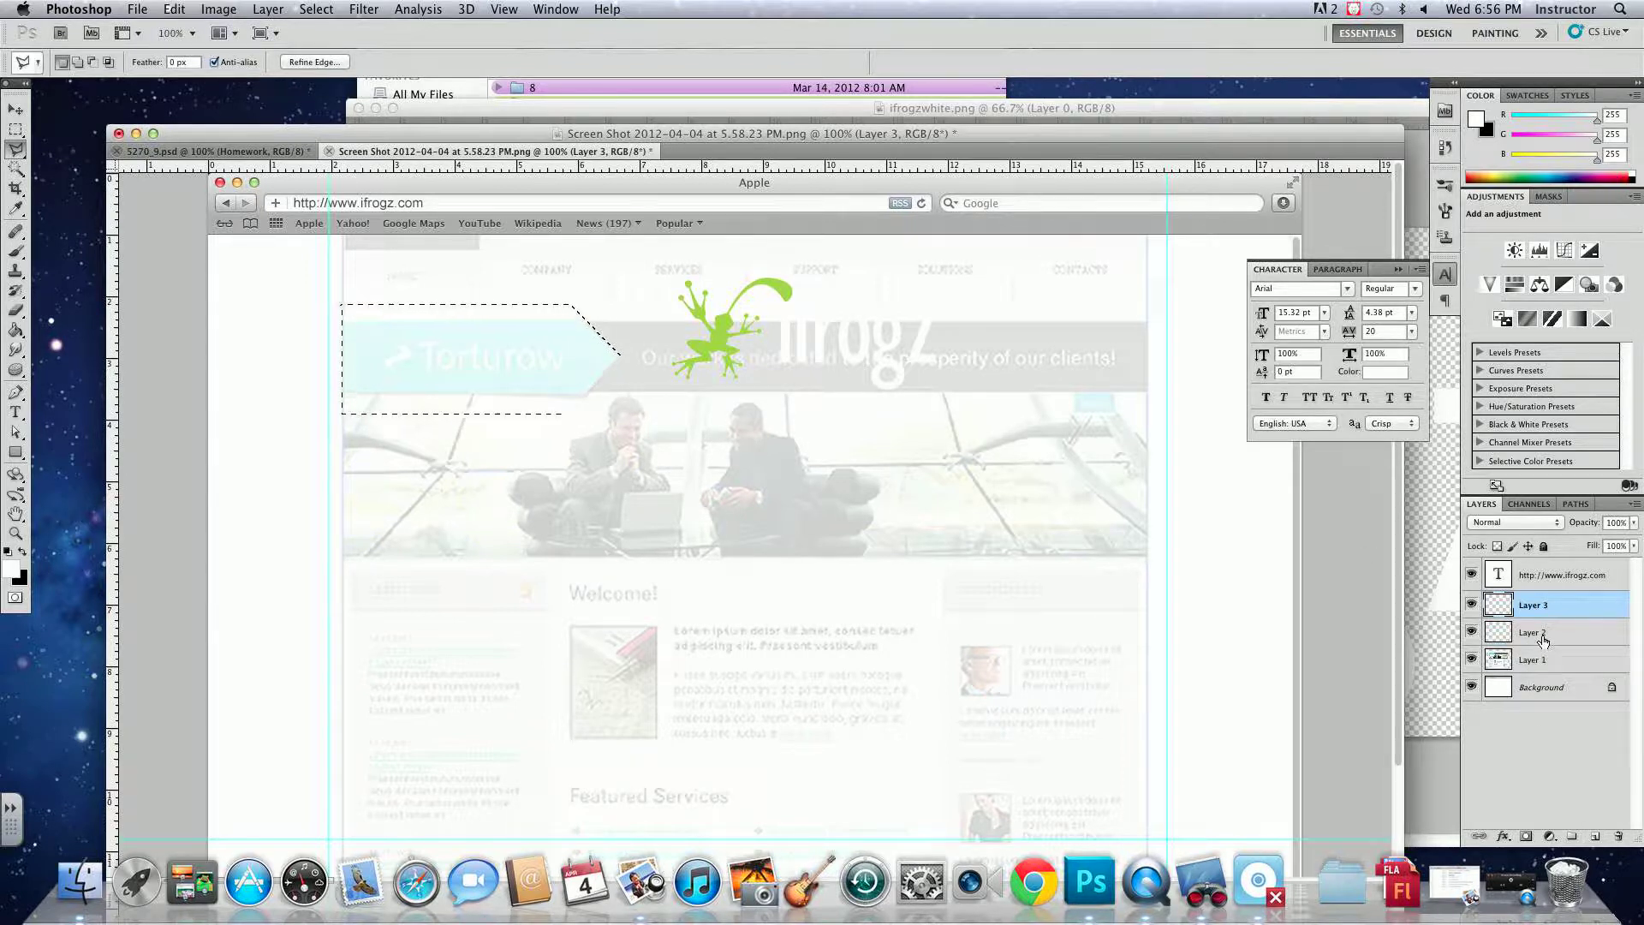
left_click_drag(1553, 611, 1542, 648)
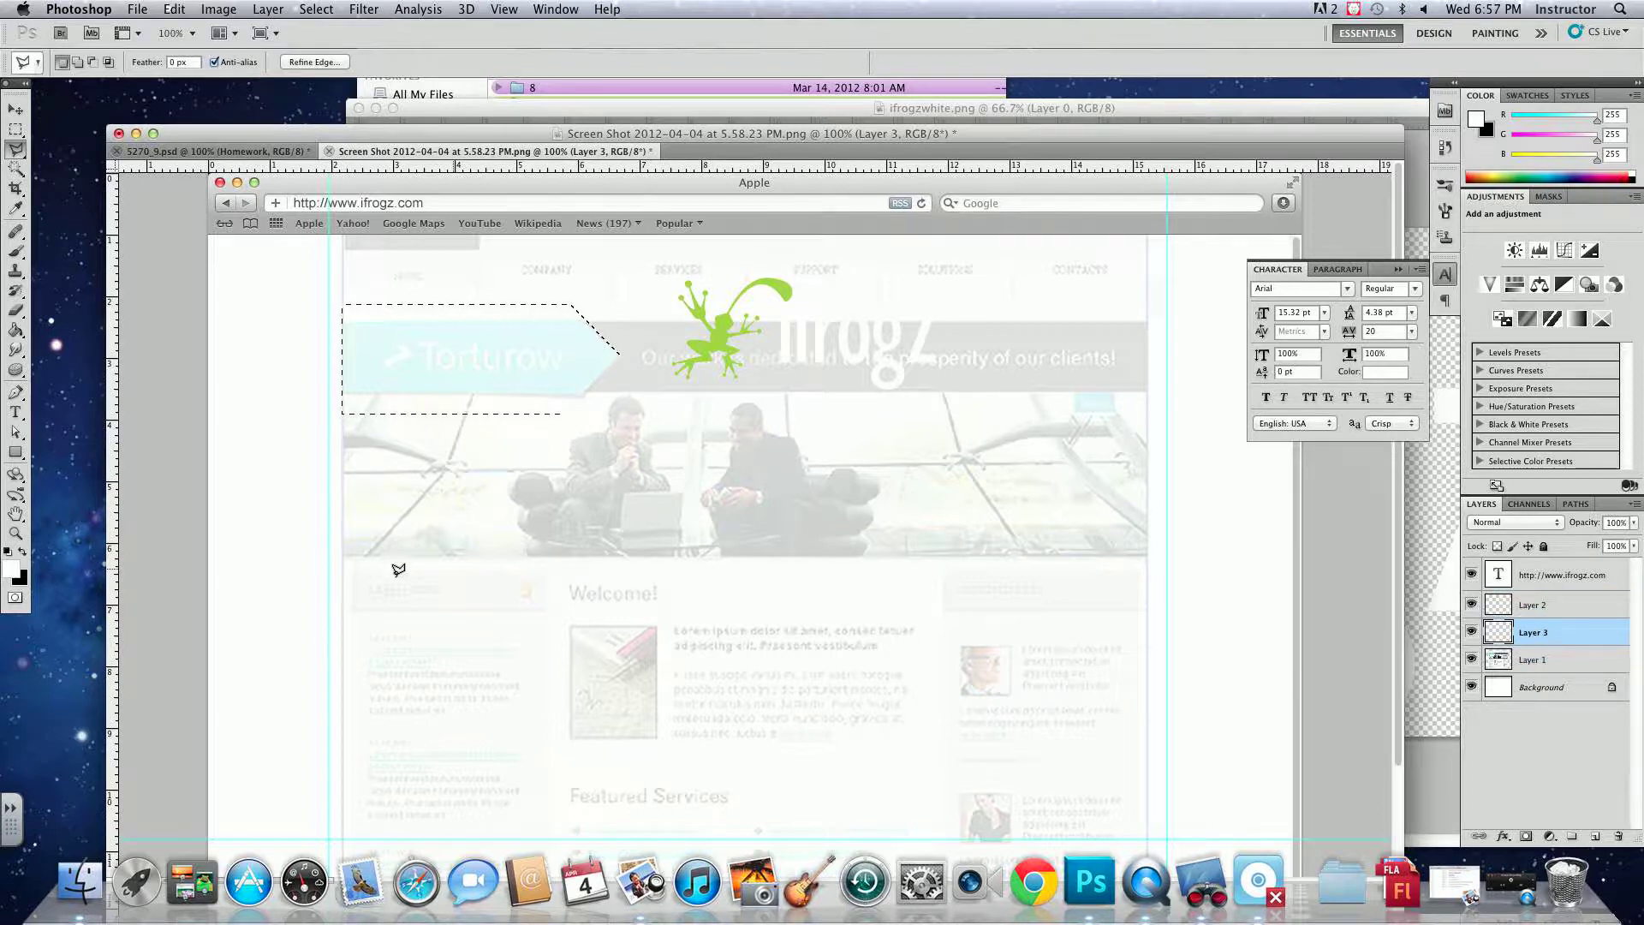
left_click(9, 559)
left_click(392, 427)
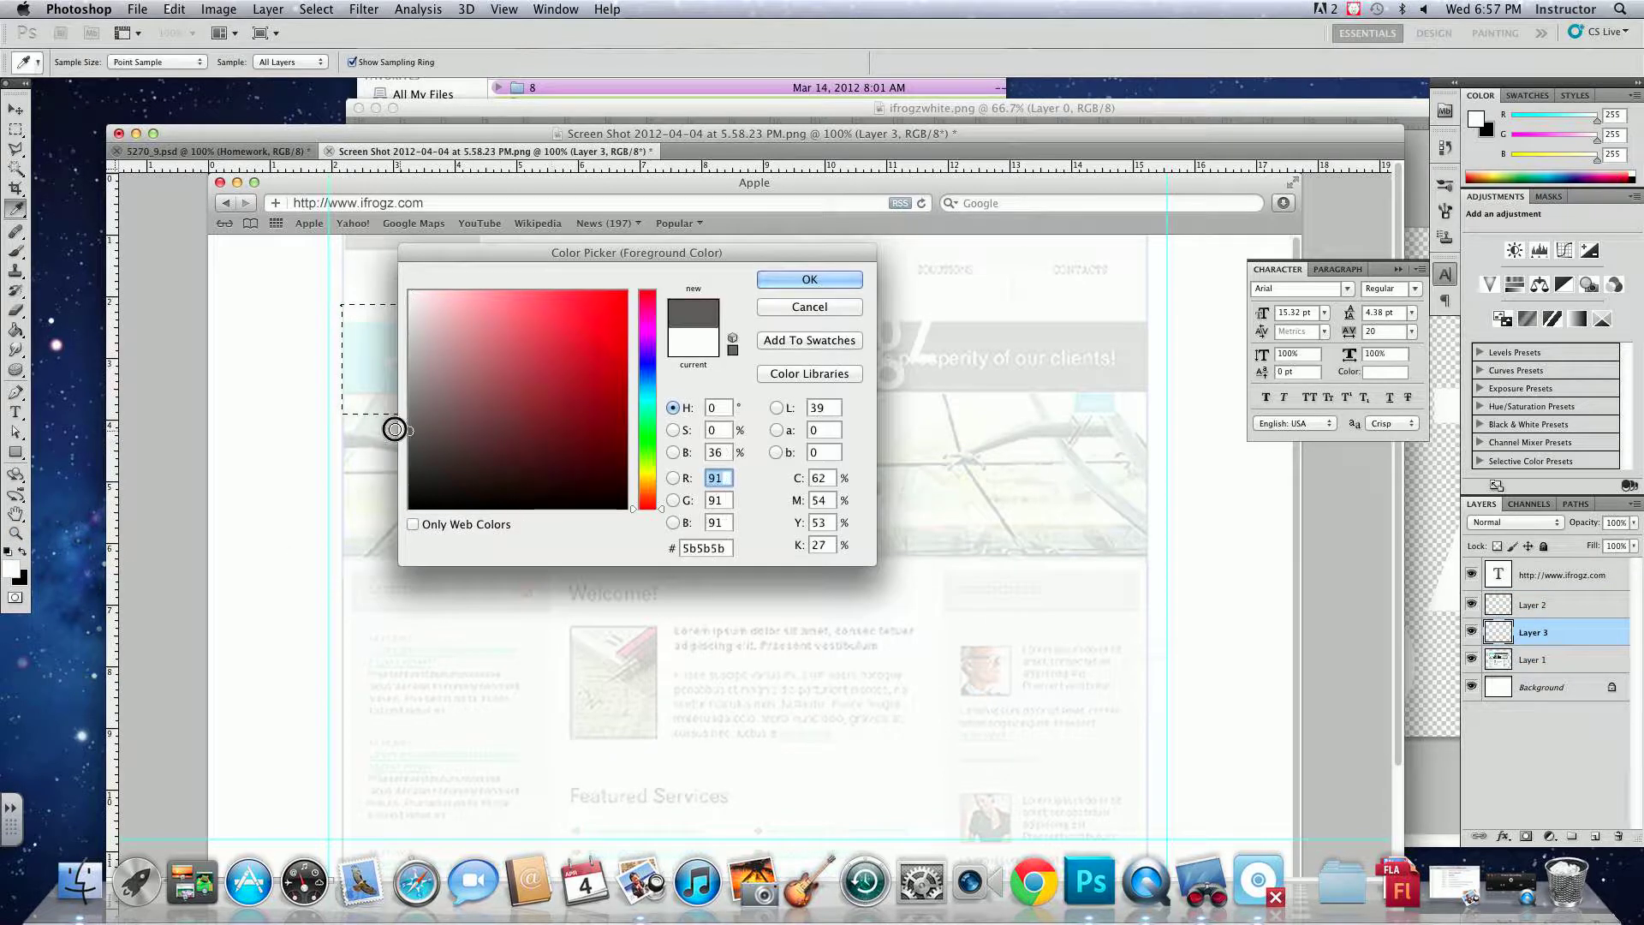
left_click(794, 282)
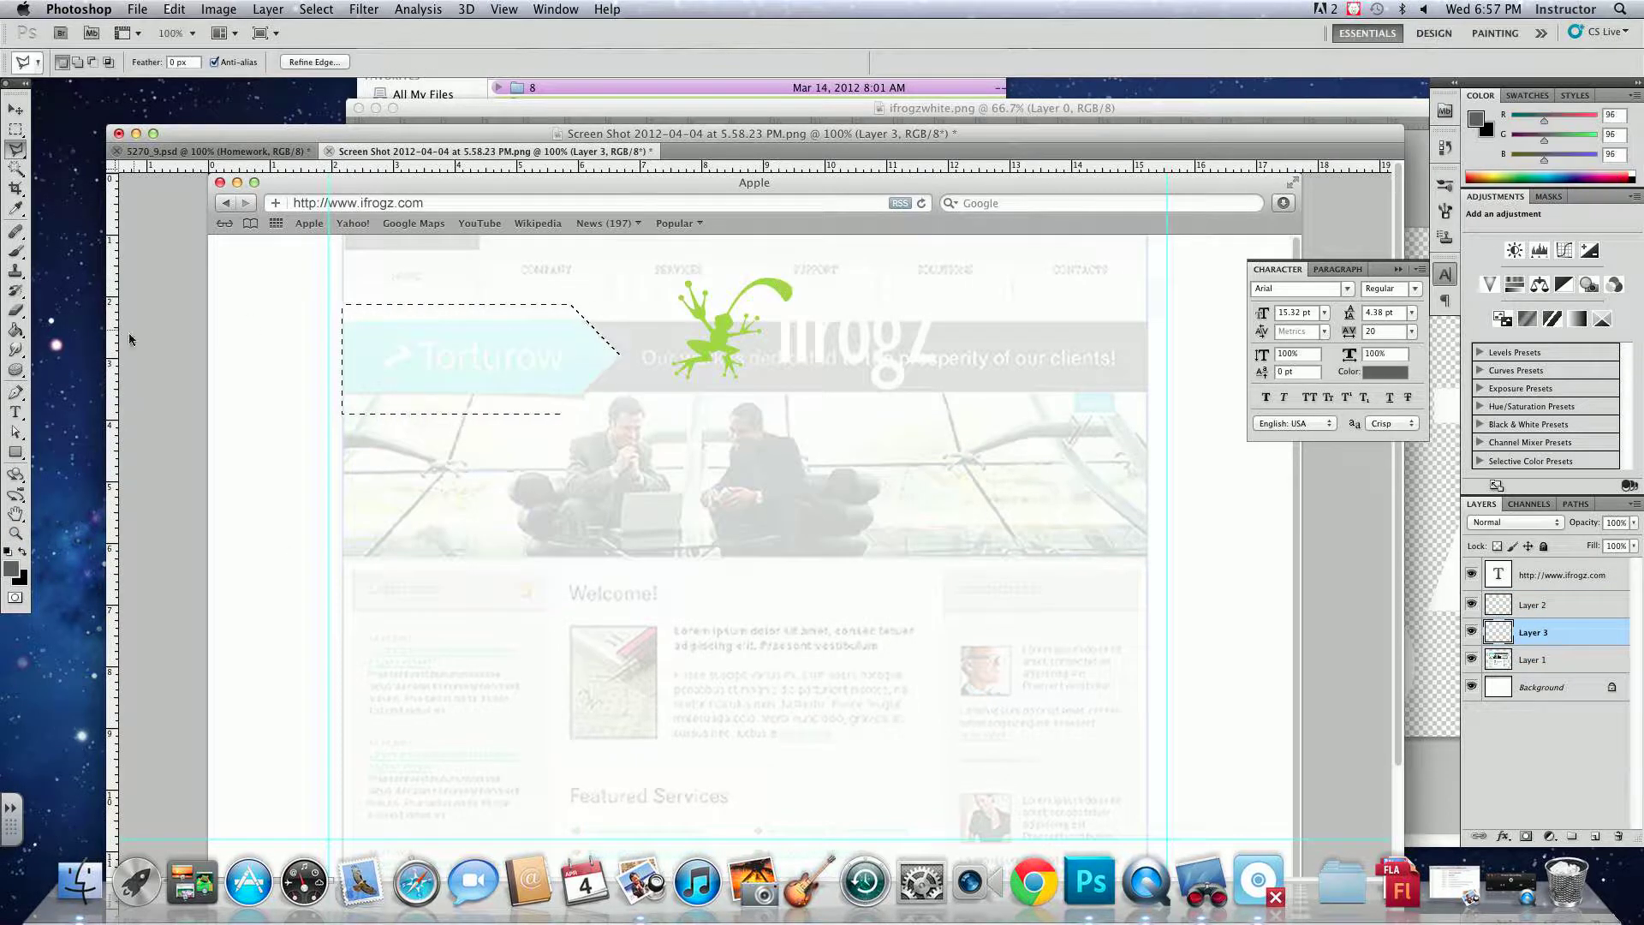
left_click(19, 331)
left_click(414, 323)
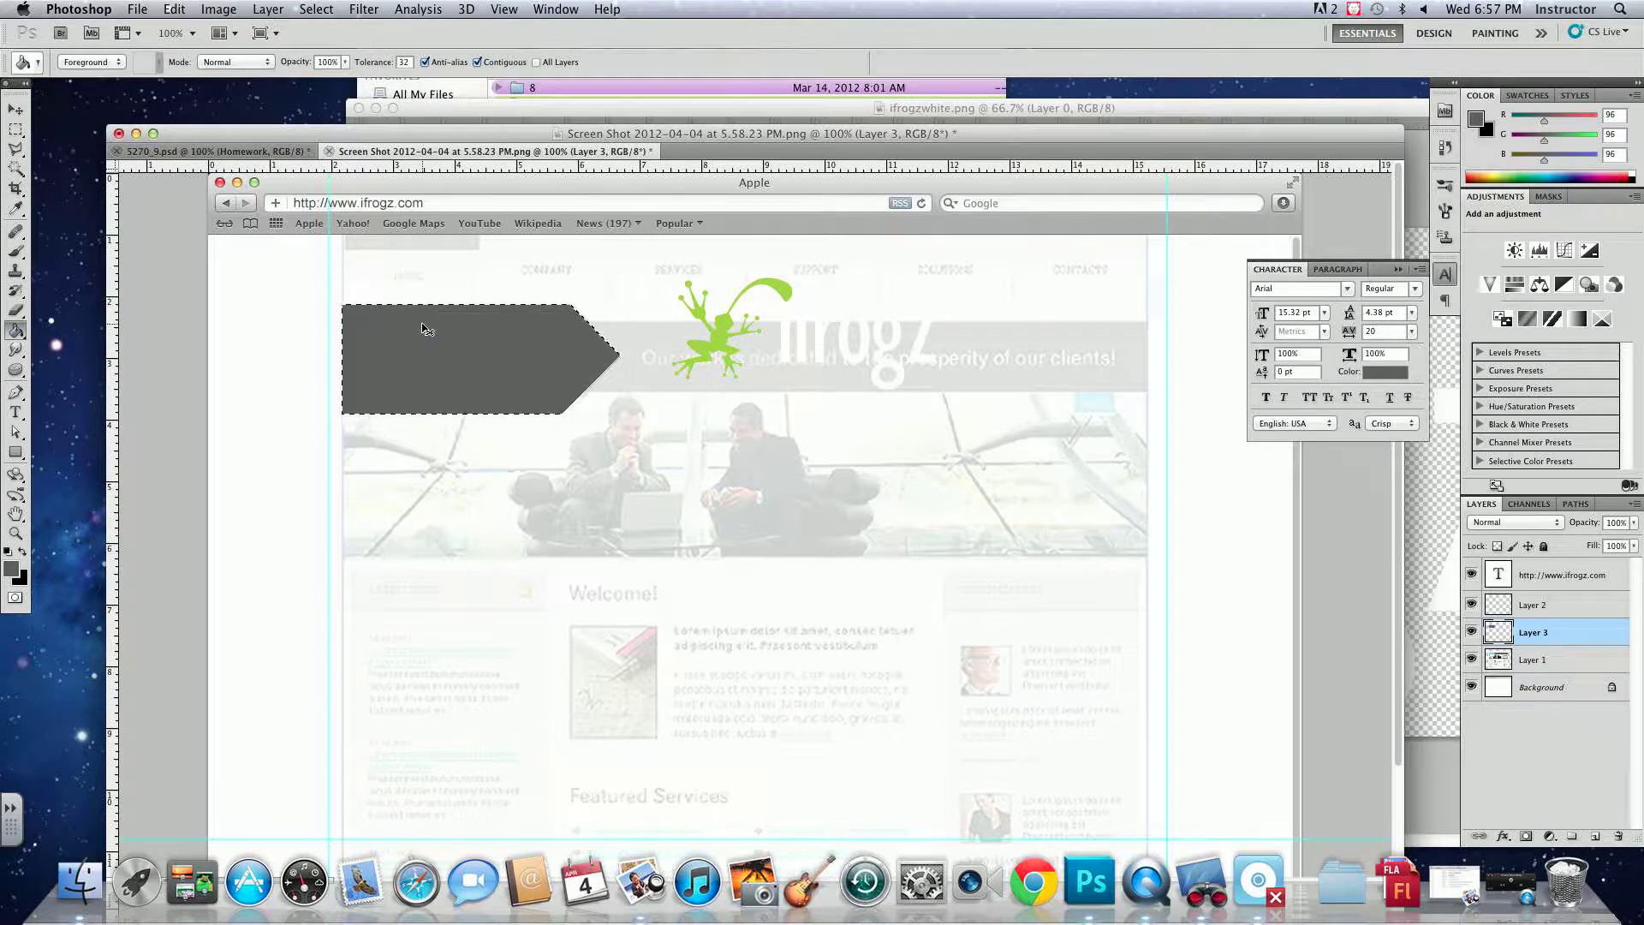
key("ctrl+d")
- Move the ifrogz logo onto the dark grey arrow and scale it down to about 65% so it fits inside
left_click(16, 110)
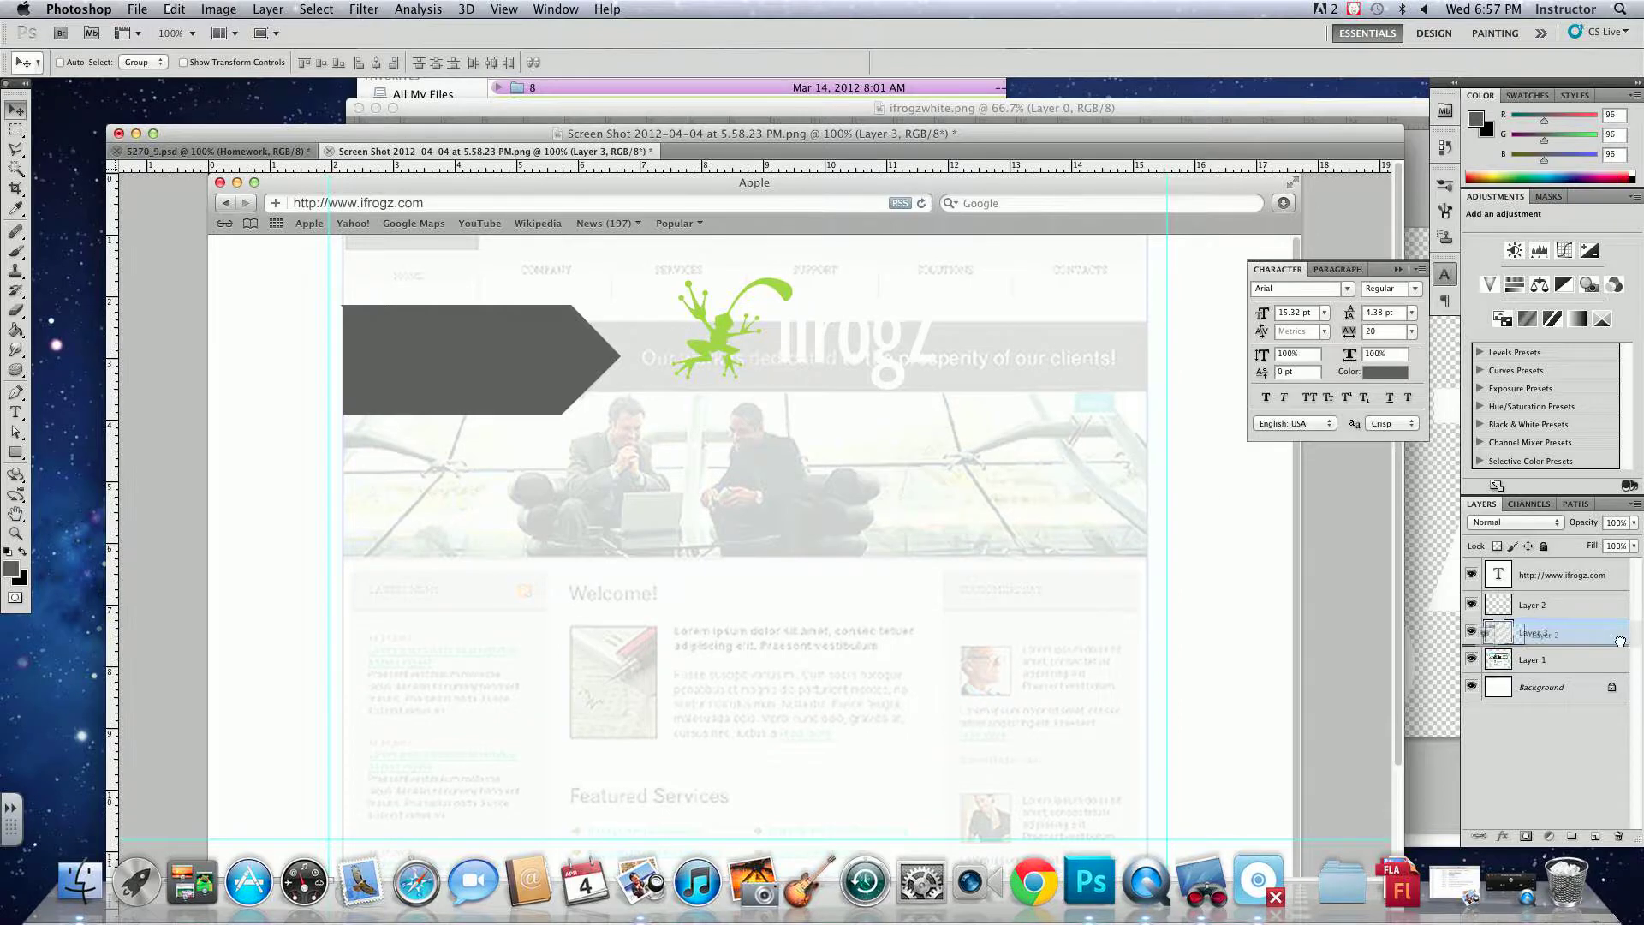
left_click_drag(1563, 616, 1575, 610)
left_click_drag(735, 362, 407, 390)
key("super+t")
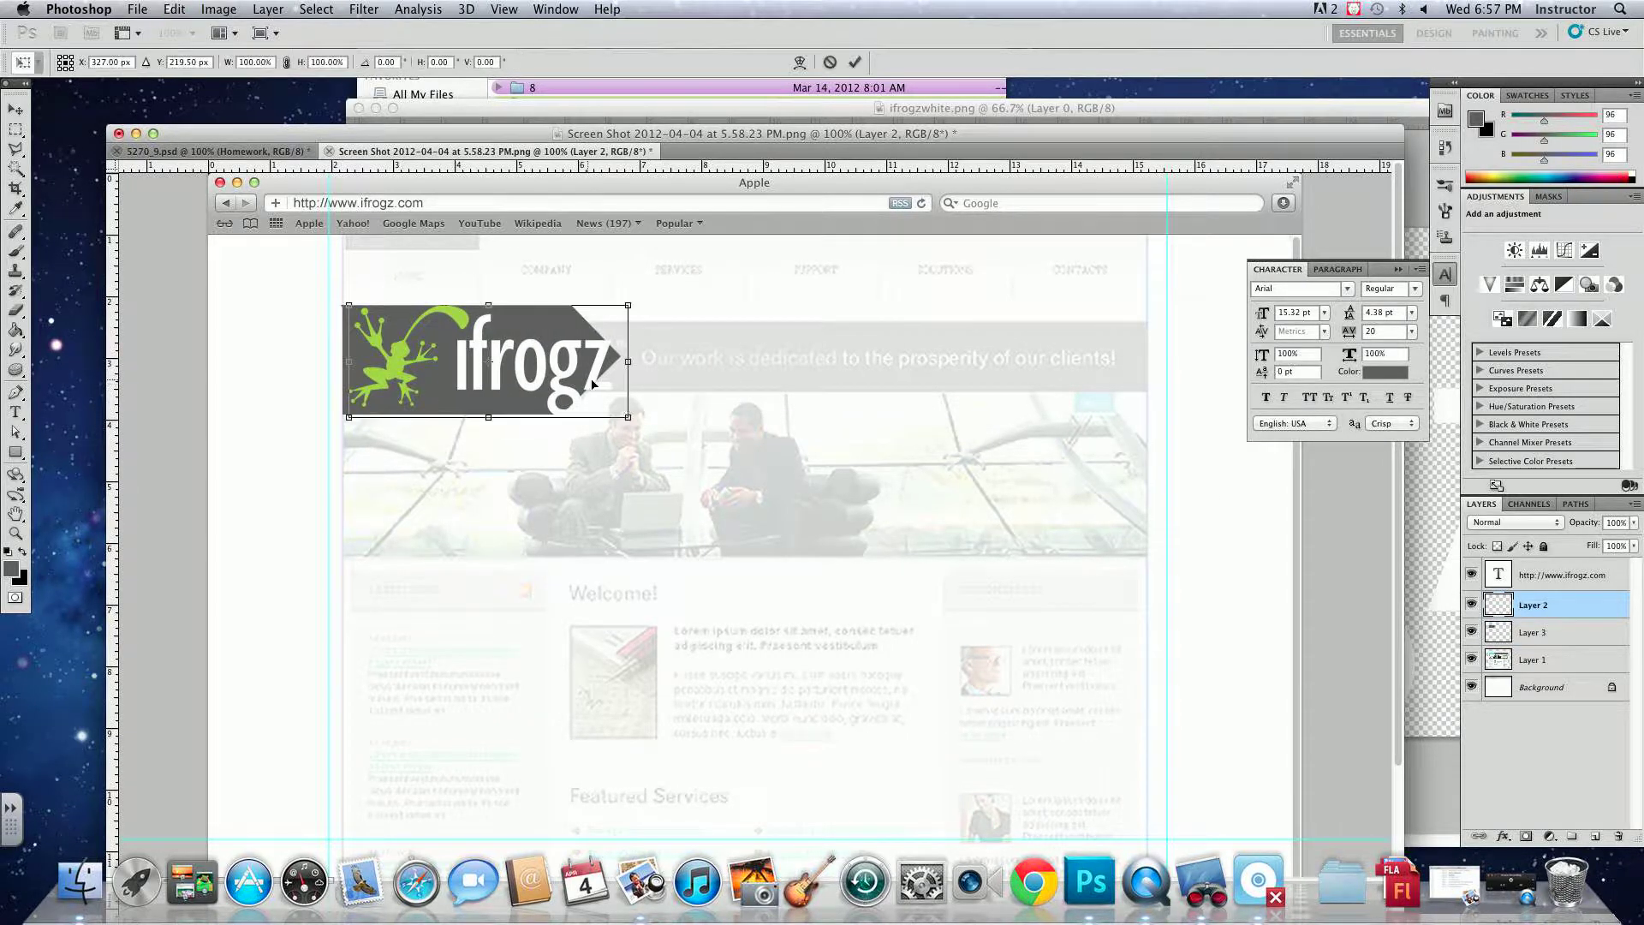
left_click_drag(629, 419, 543, 384)
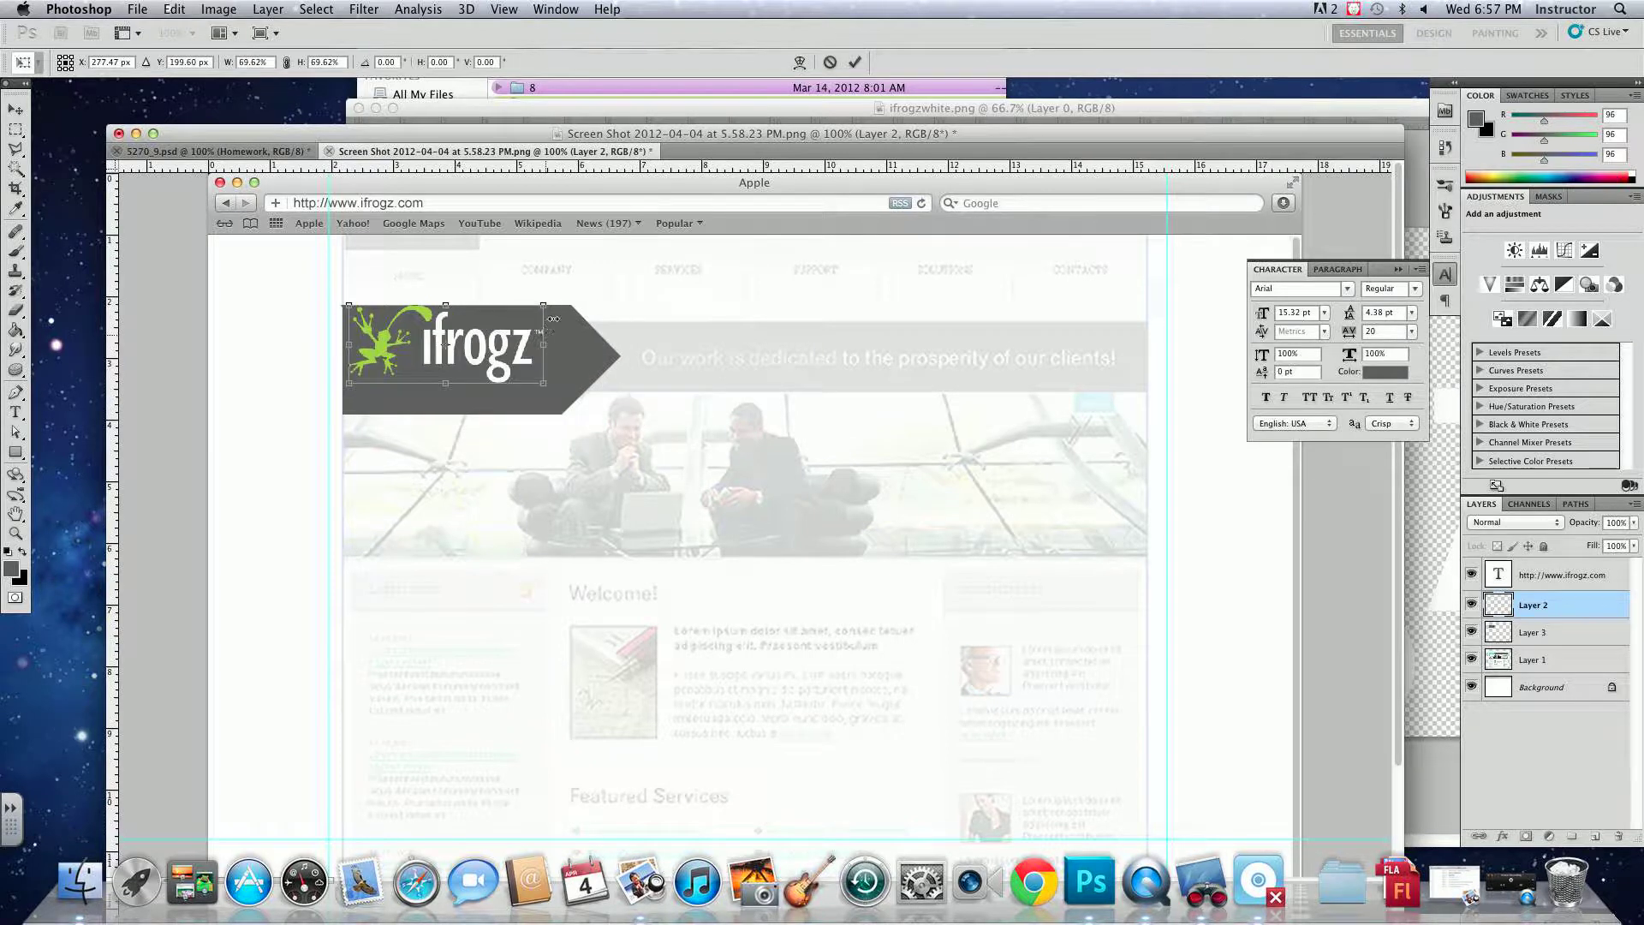
left_click_drag(543, 307, 501, 360)
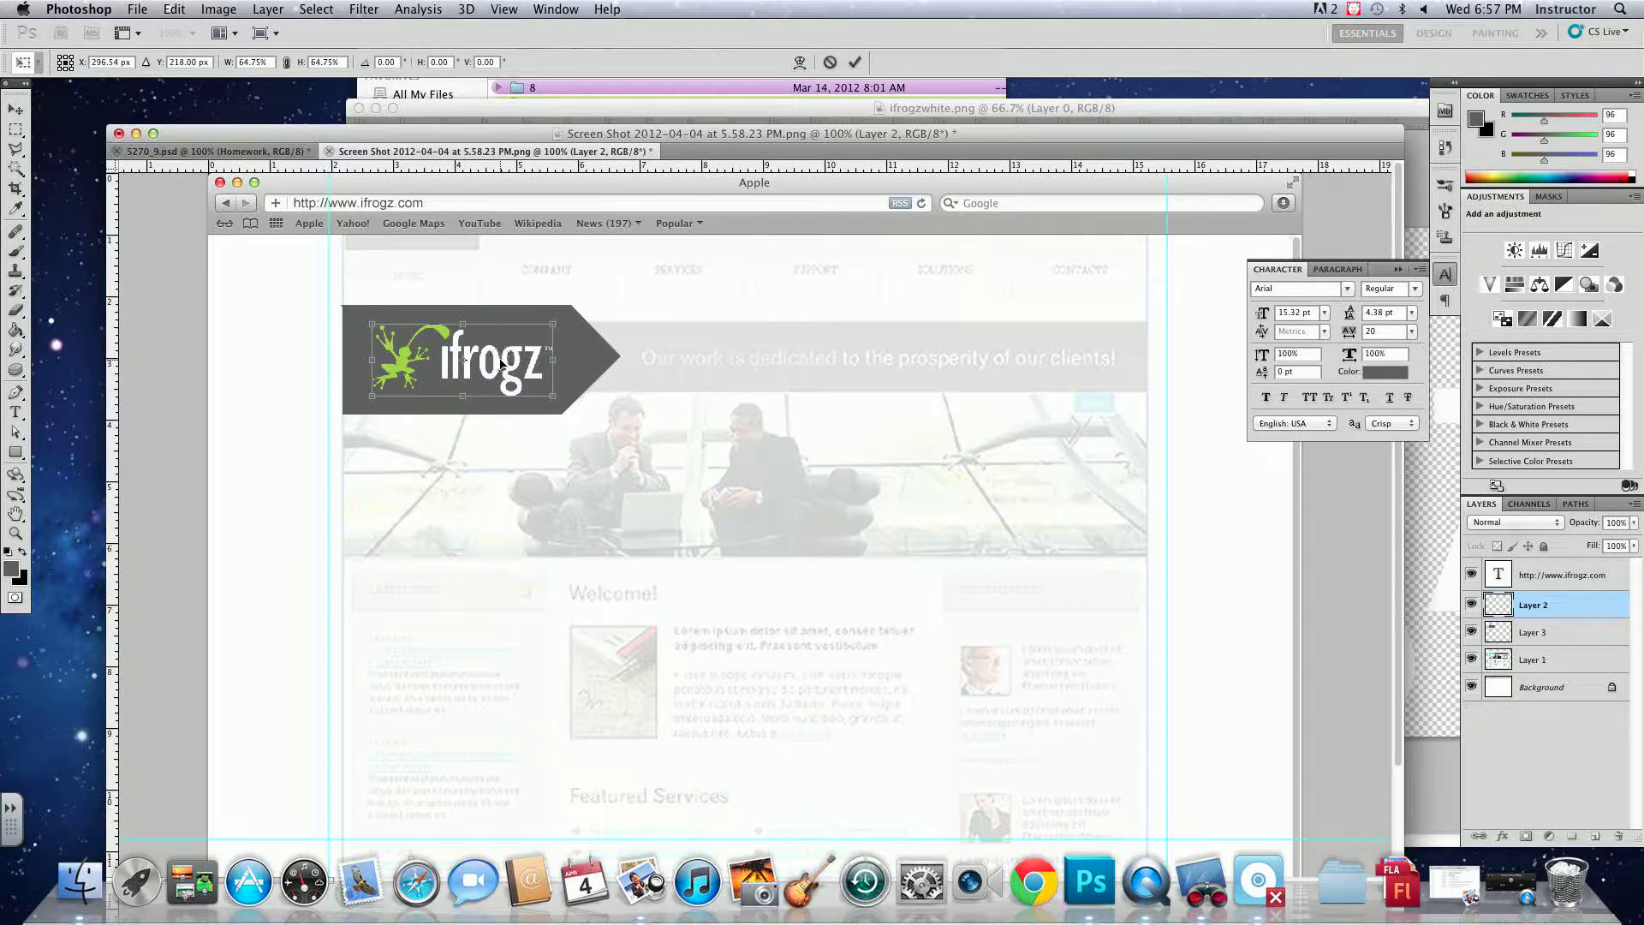
key("Return")
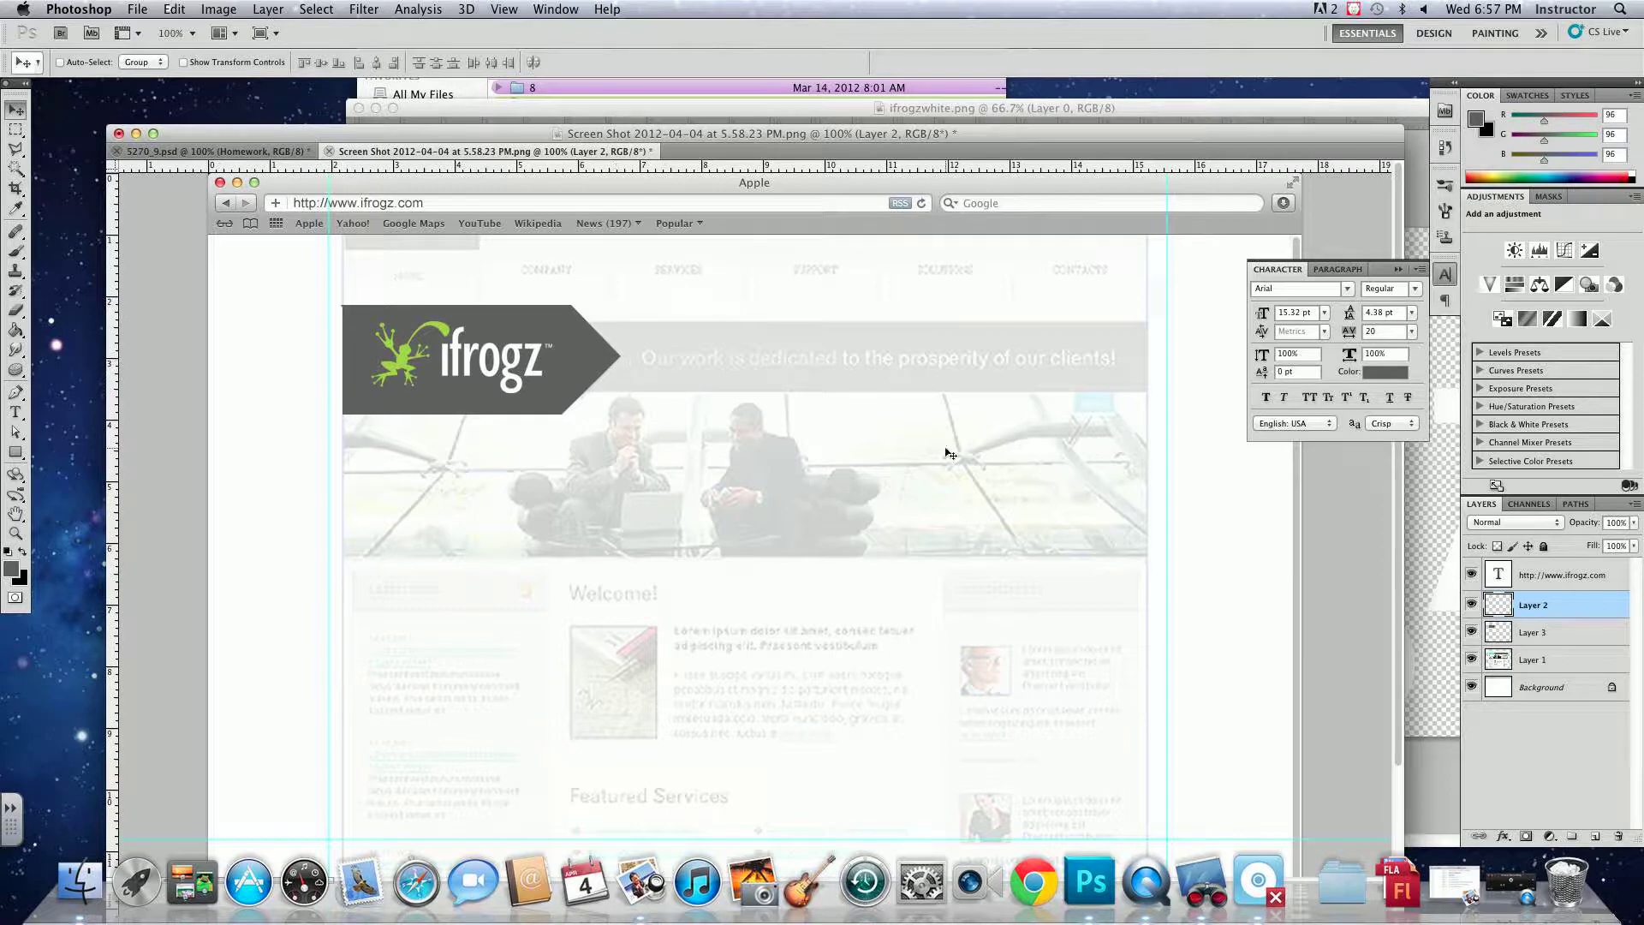
- Delete the pointed end of the dark grey arrow using a rectangular selection, leaving a plain box around the logo
left_click(1507, 638)
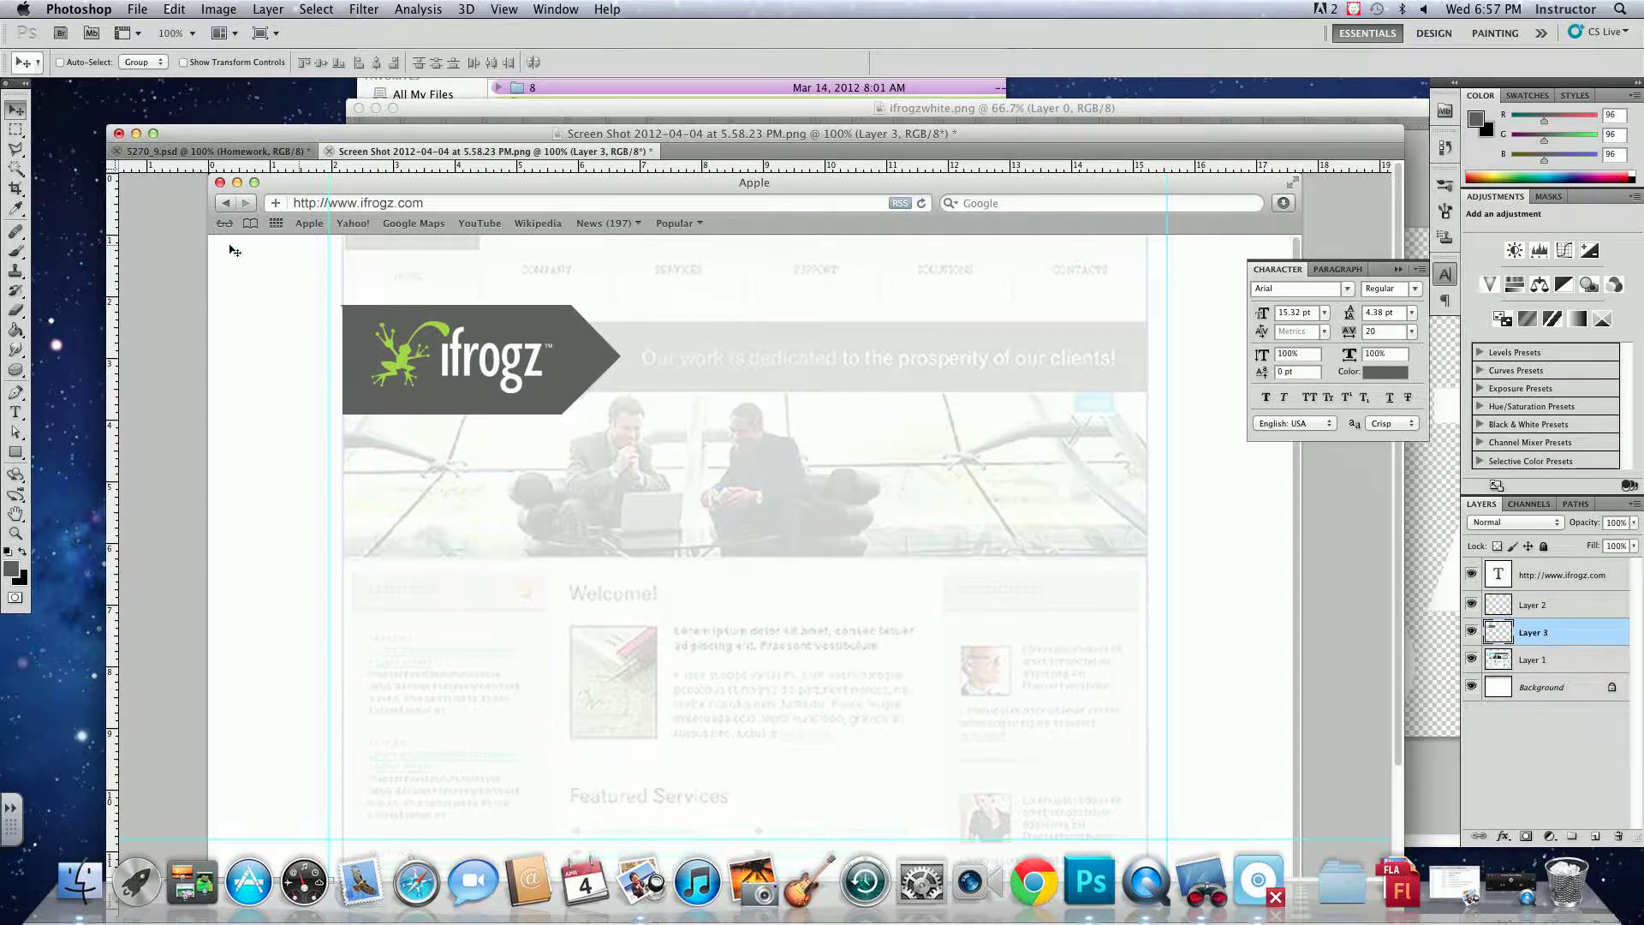
key("m")
left_click_drag(564, 298, 672, 438)
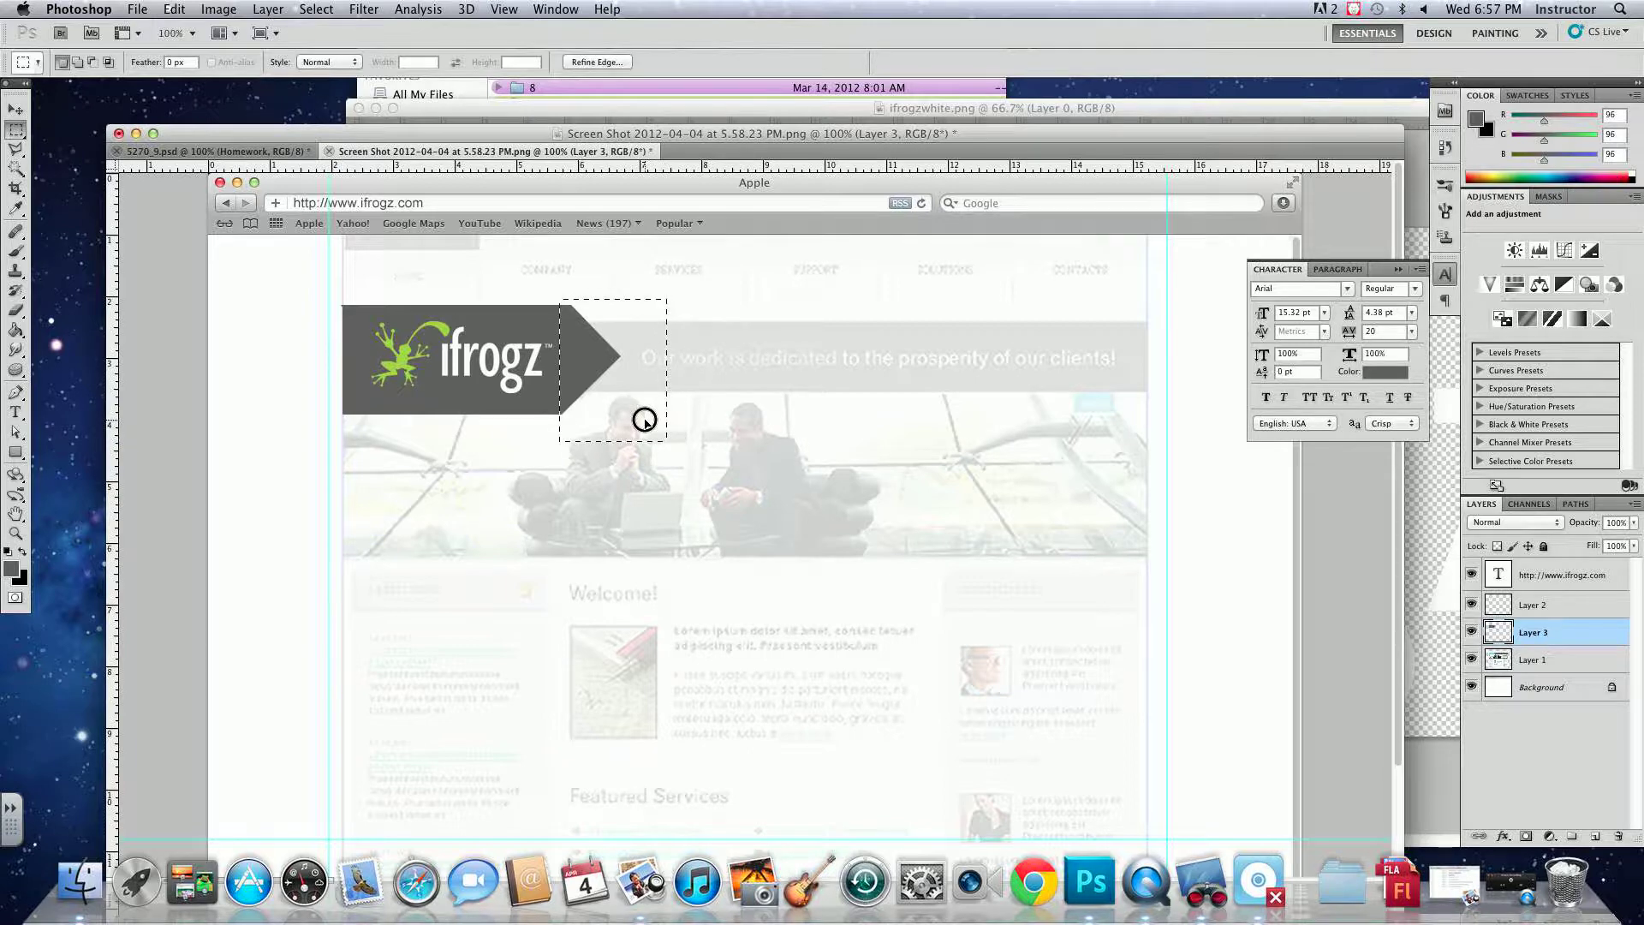
key("BackSpace")
key("super+d")
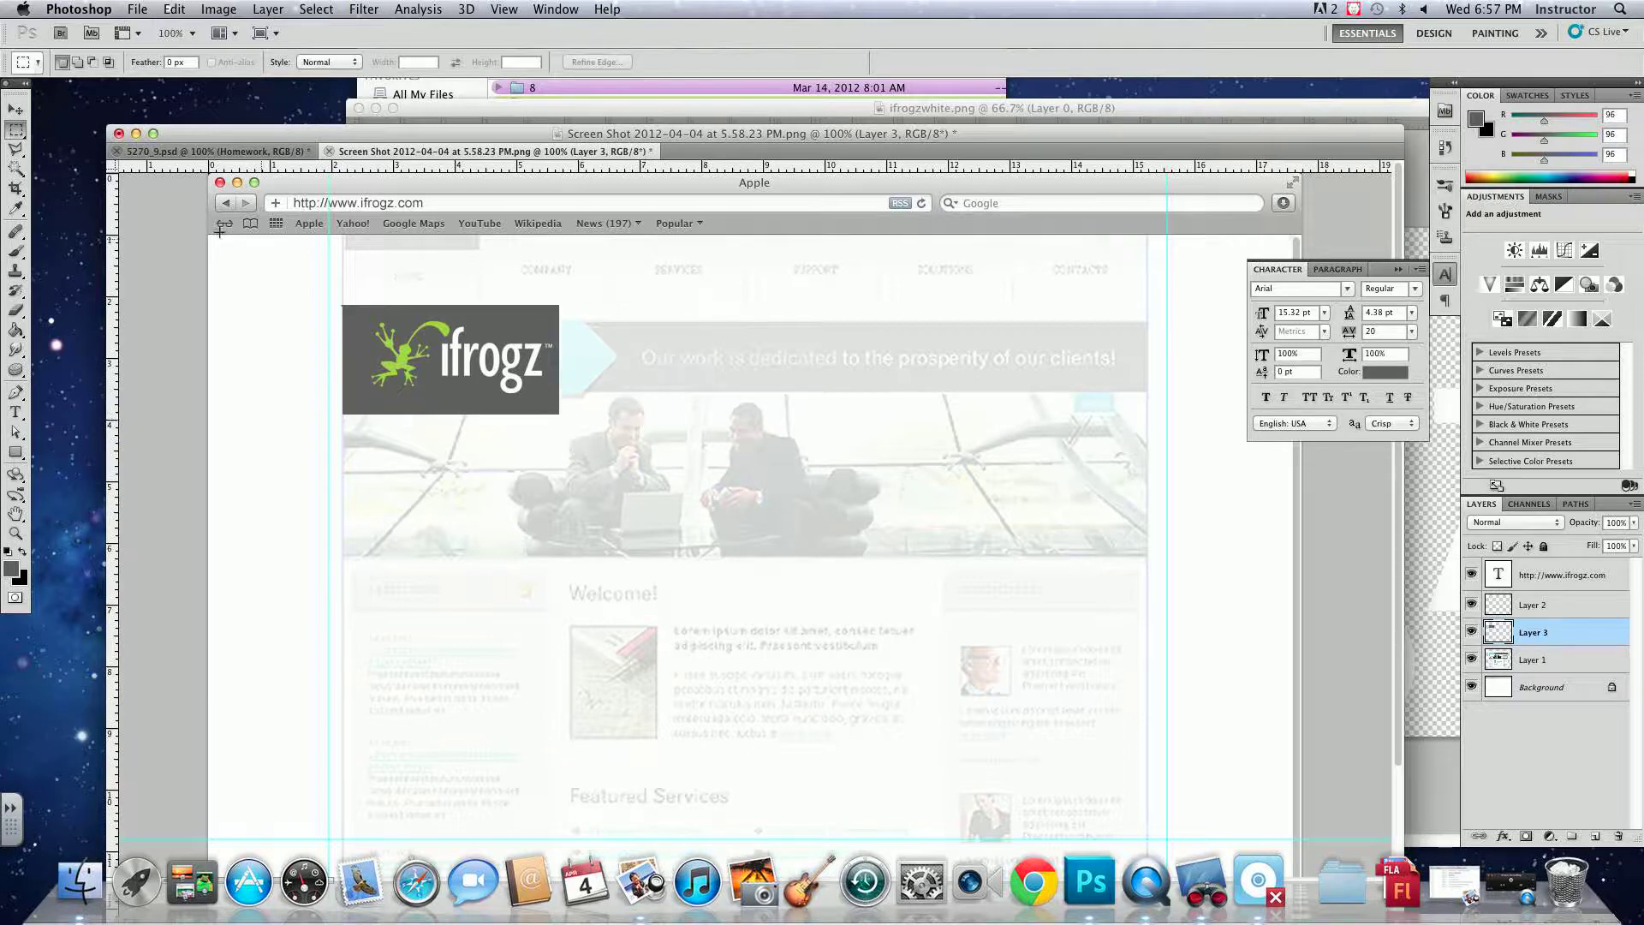
left_click(15, 111)
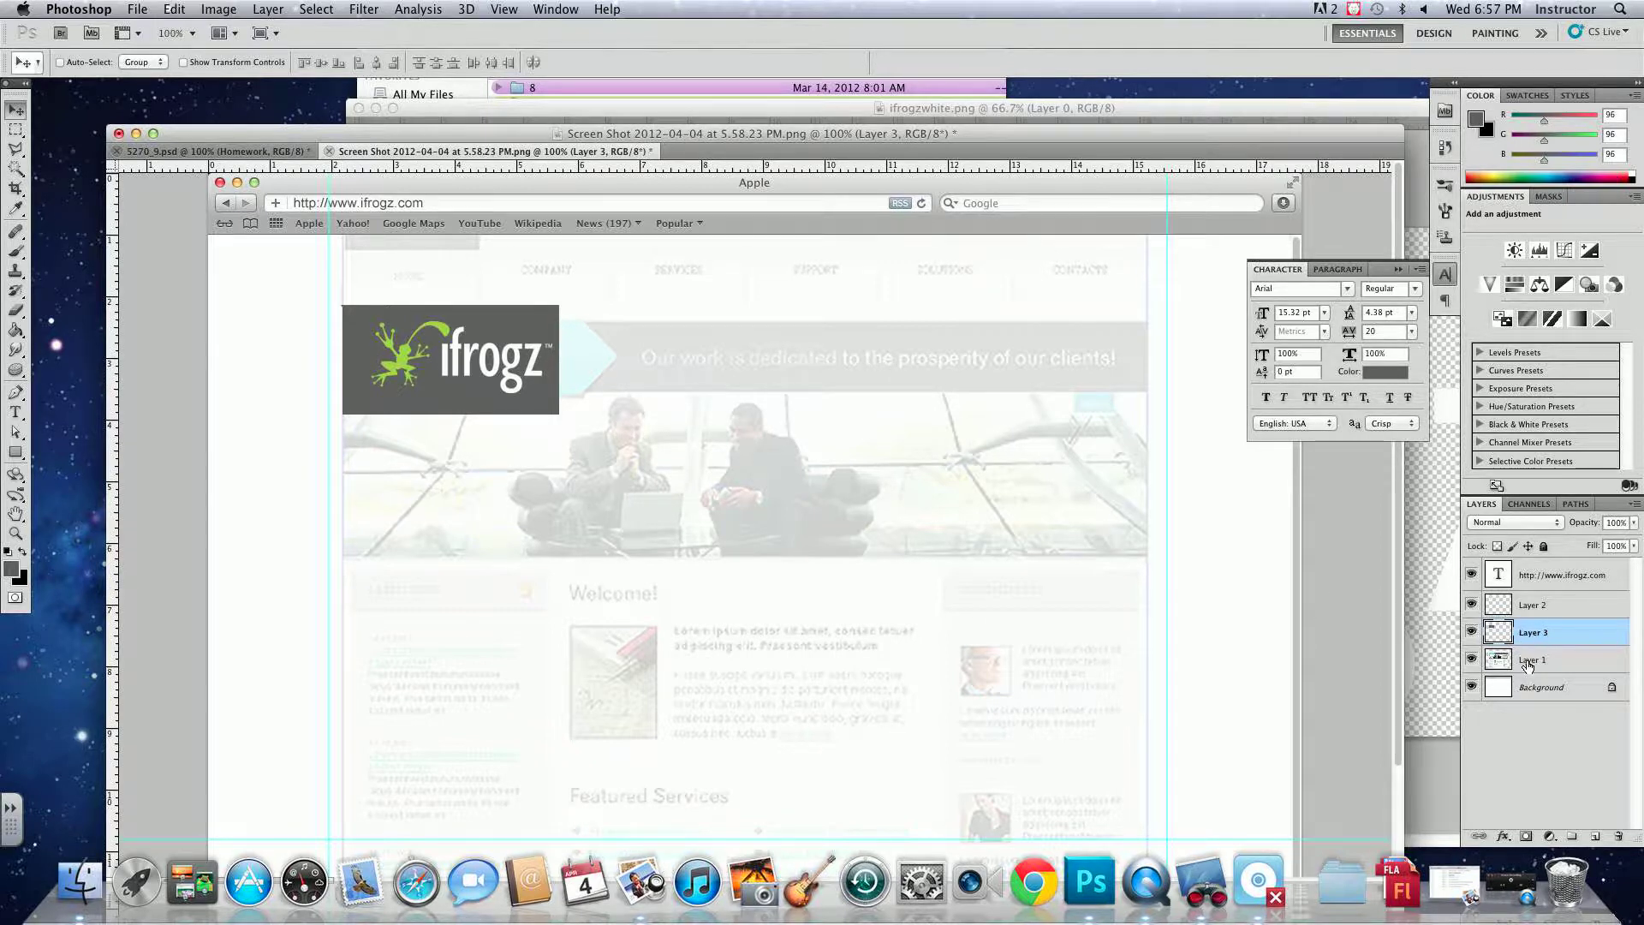
- Nudge the ifrogz logo left and slightly down to centre it in the dark grey box
left_click(1533, 606)
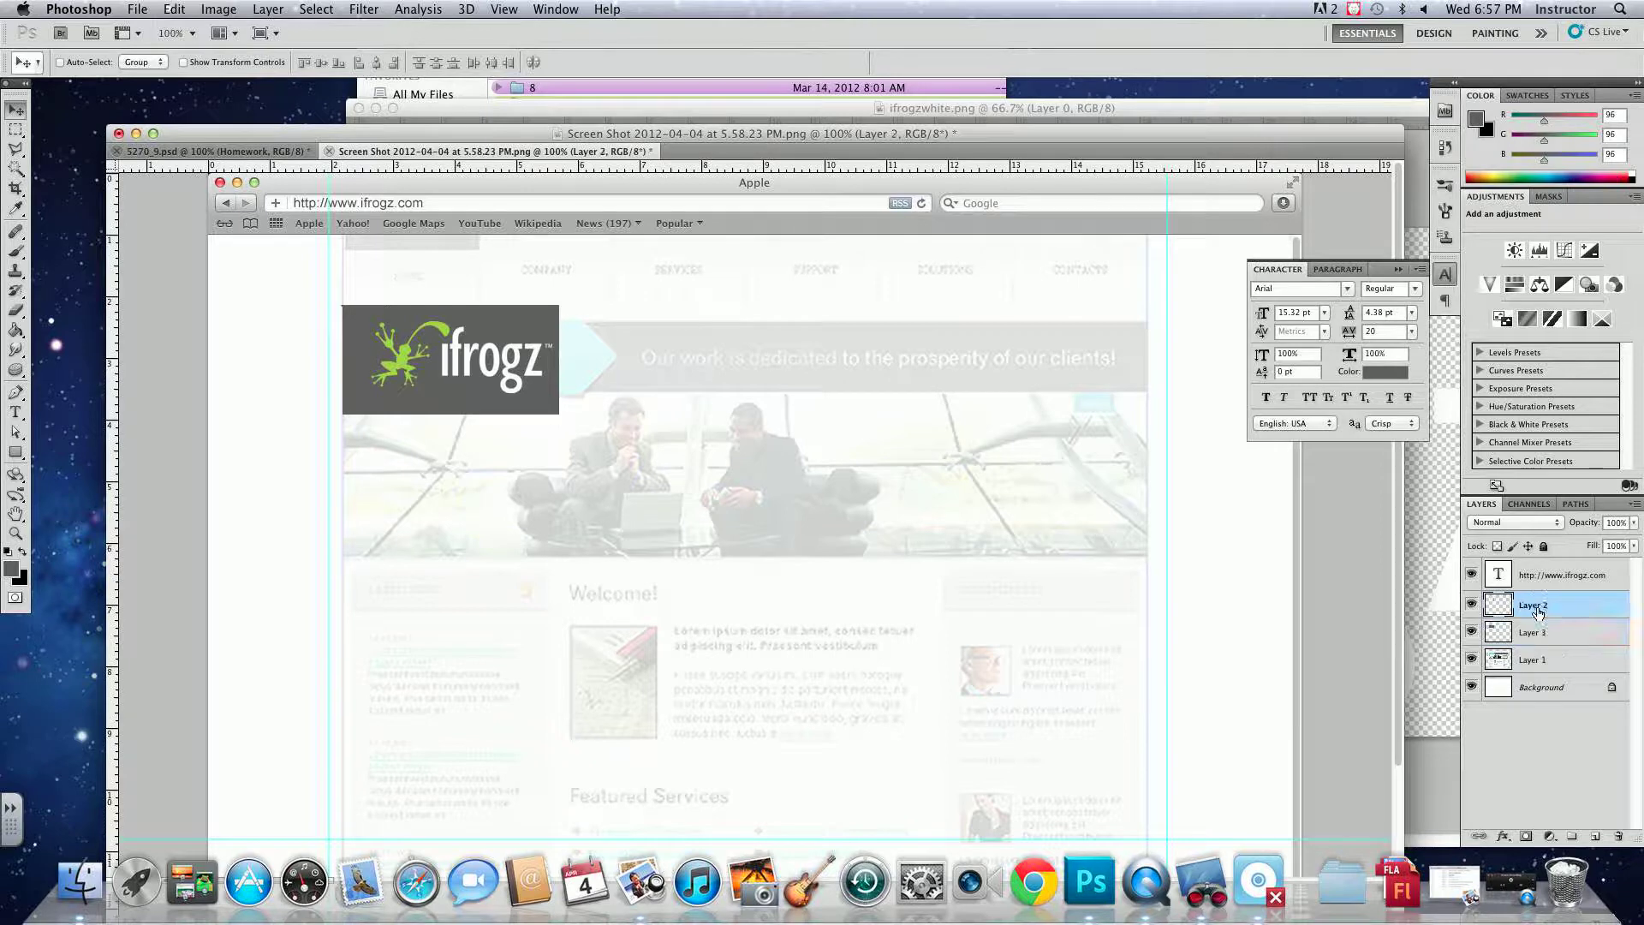
key("Left")
key("Left")
key("Left")
key("Left")
key("Left")
key("Left")
key("Left")
key("Left")
key("Left")
key("Left")
key("Down")
key("Down")
key("Down")
key("Down")
key("Down")
key("Down")
key("Down")
key("Down")
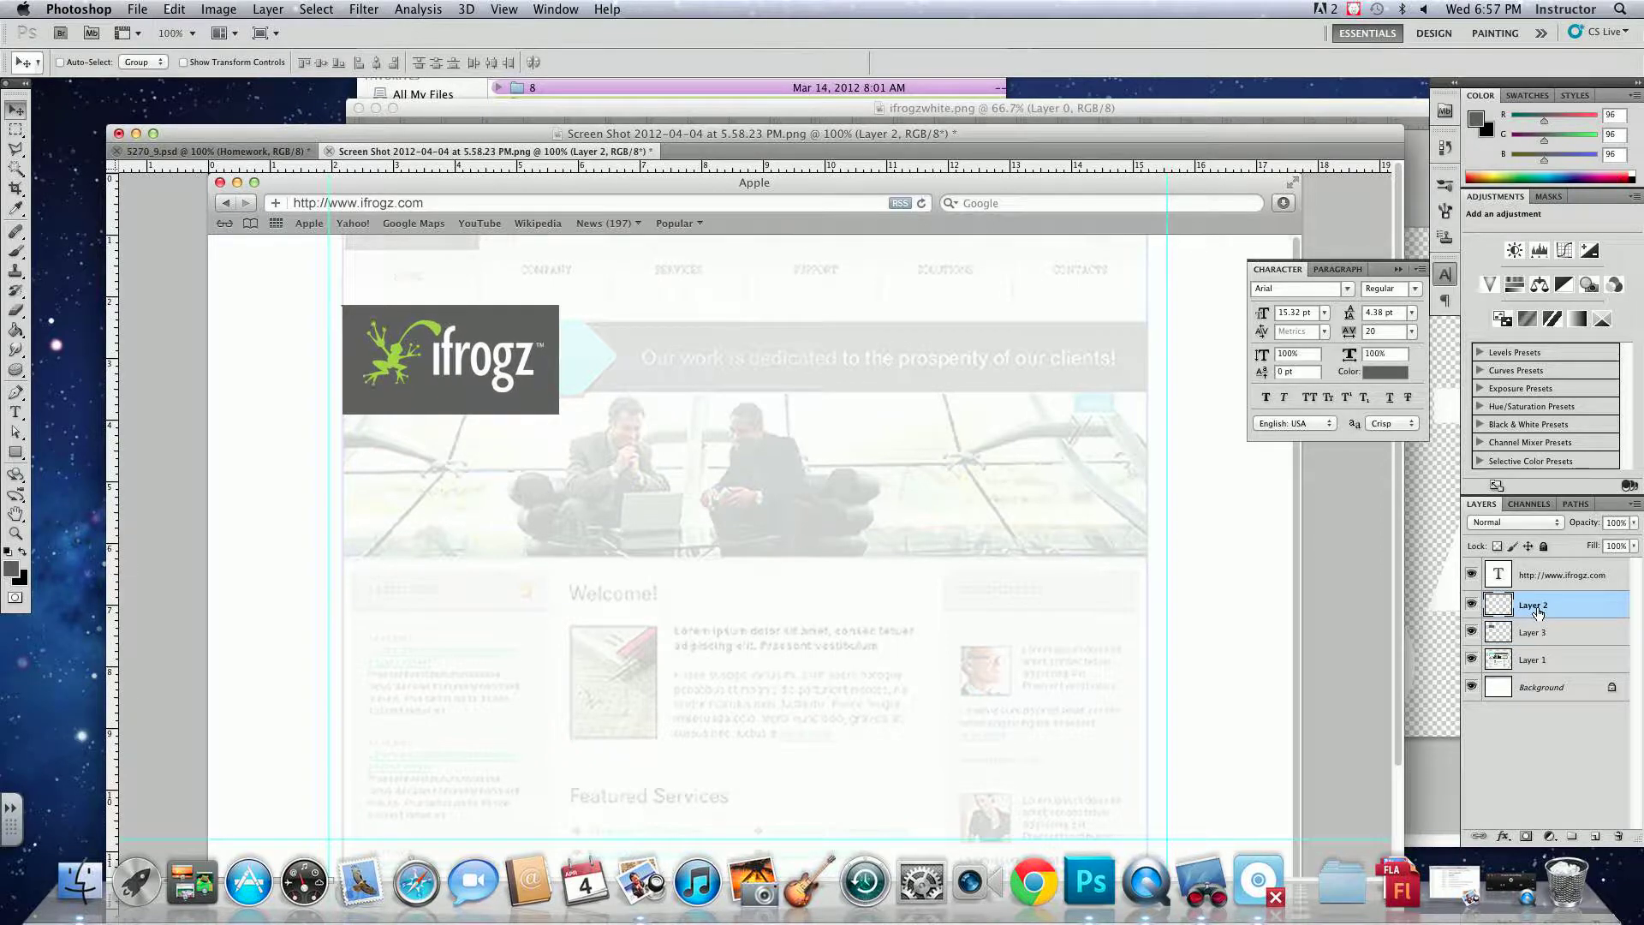
key("Down")
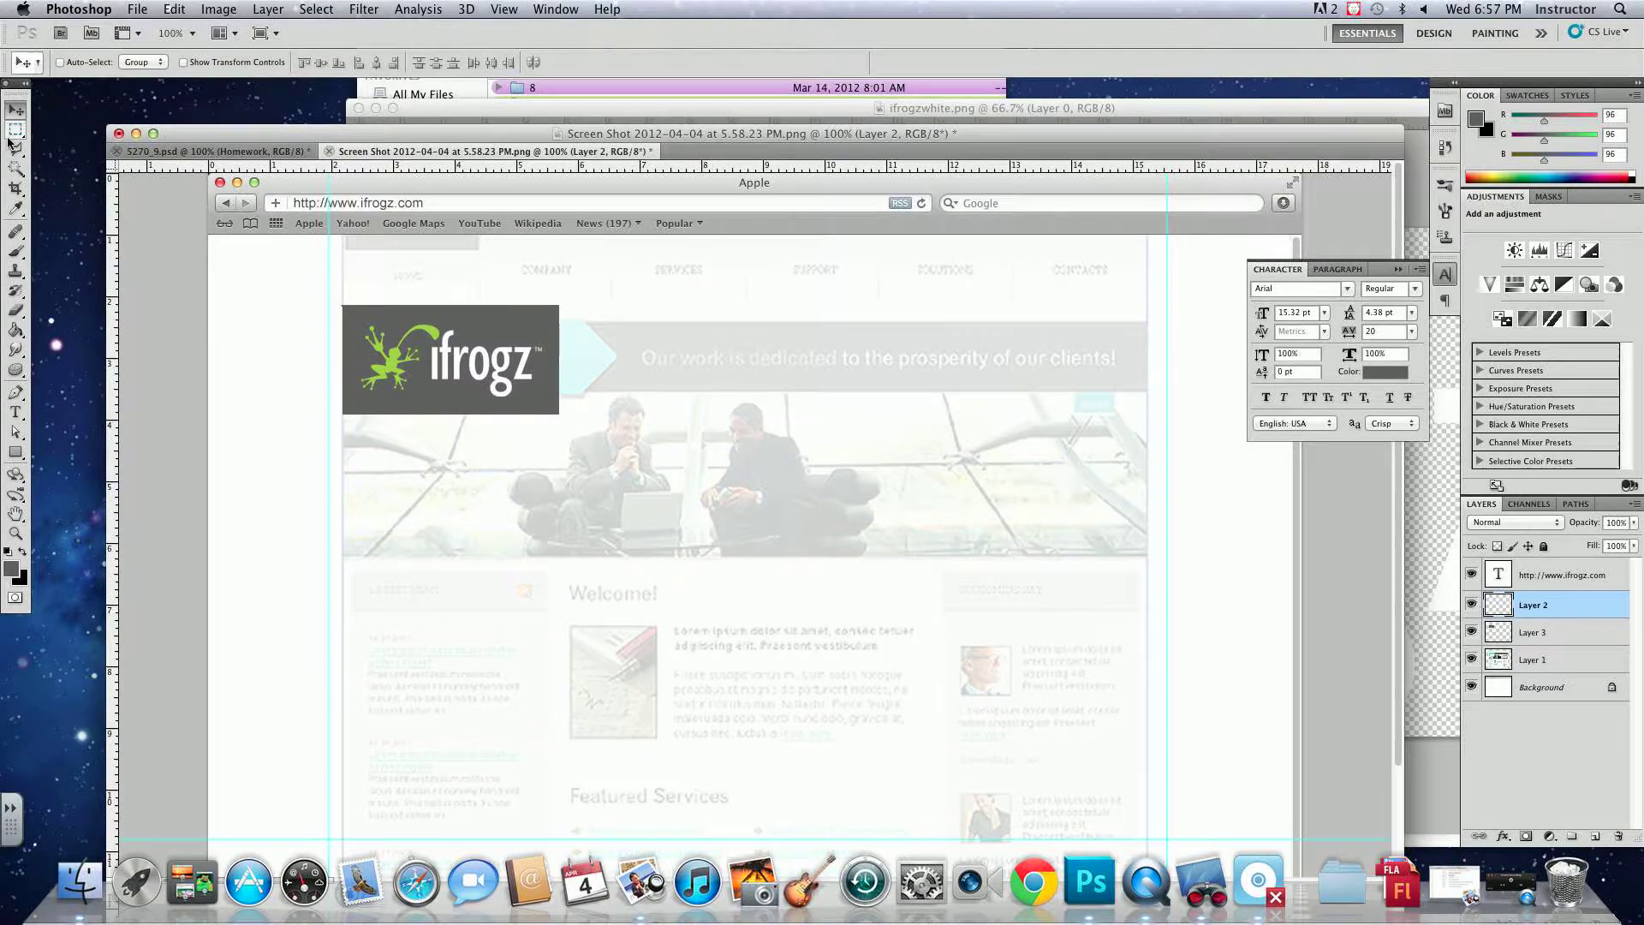
- Outline a square selection over the template's light blue arrow tip, overlapping the dark grey box, and add a new layer
key("super+equal")
left_click_drag(283, 228, 360, 529)
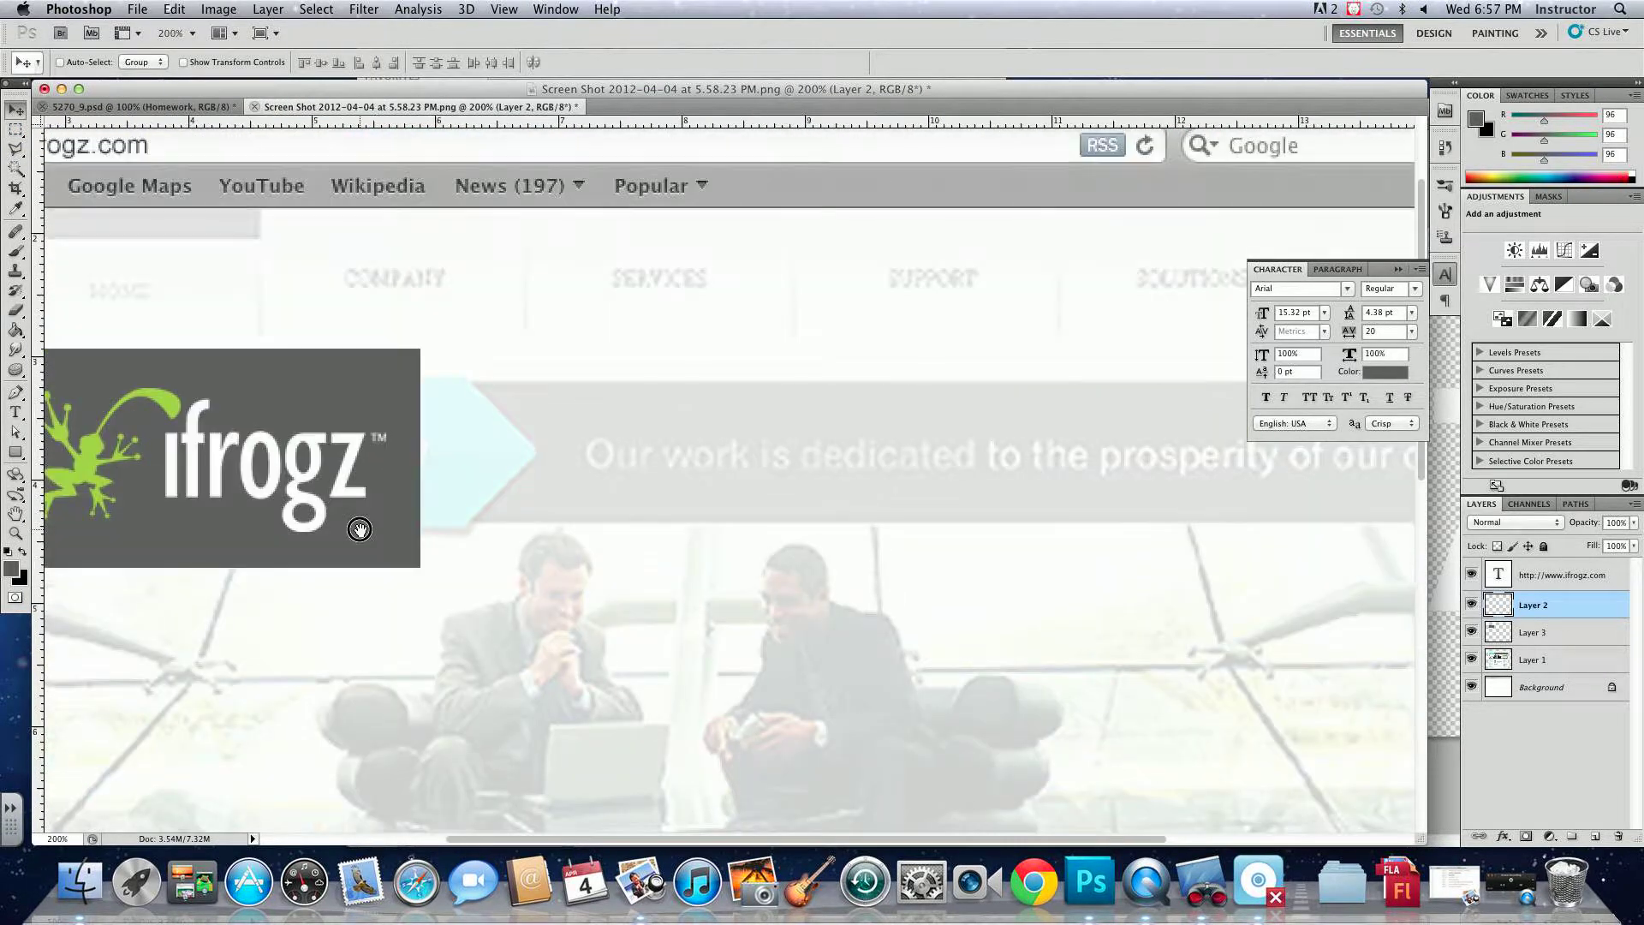
left_click(16, 130)
left_click_drag(395, 390, 535, 527)
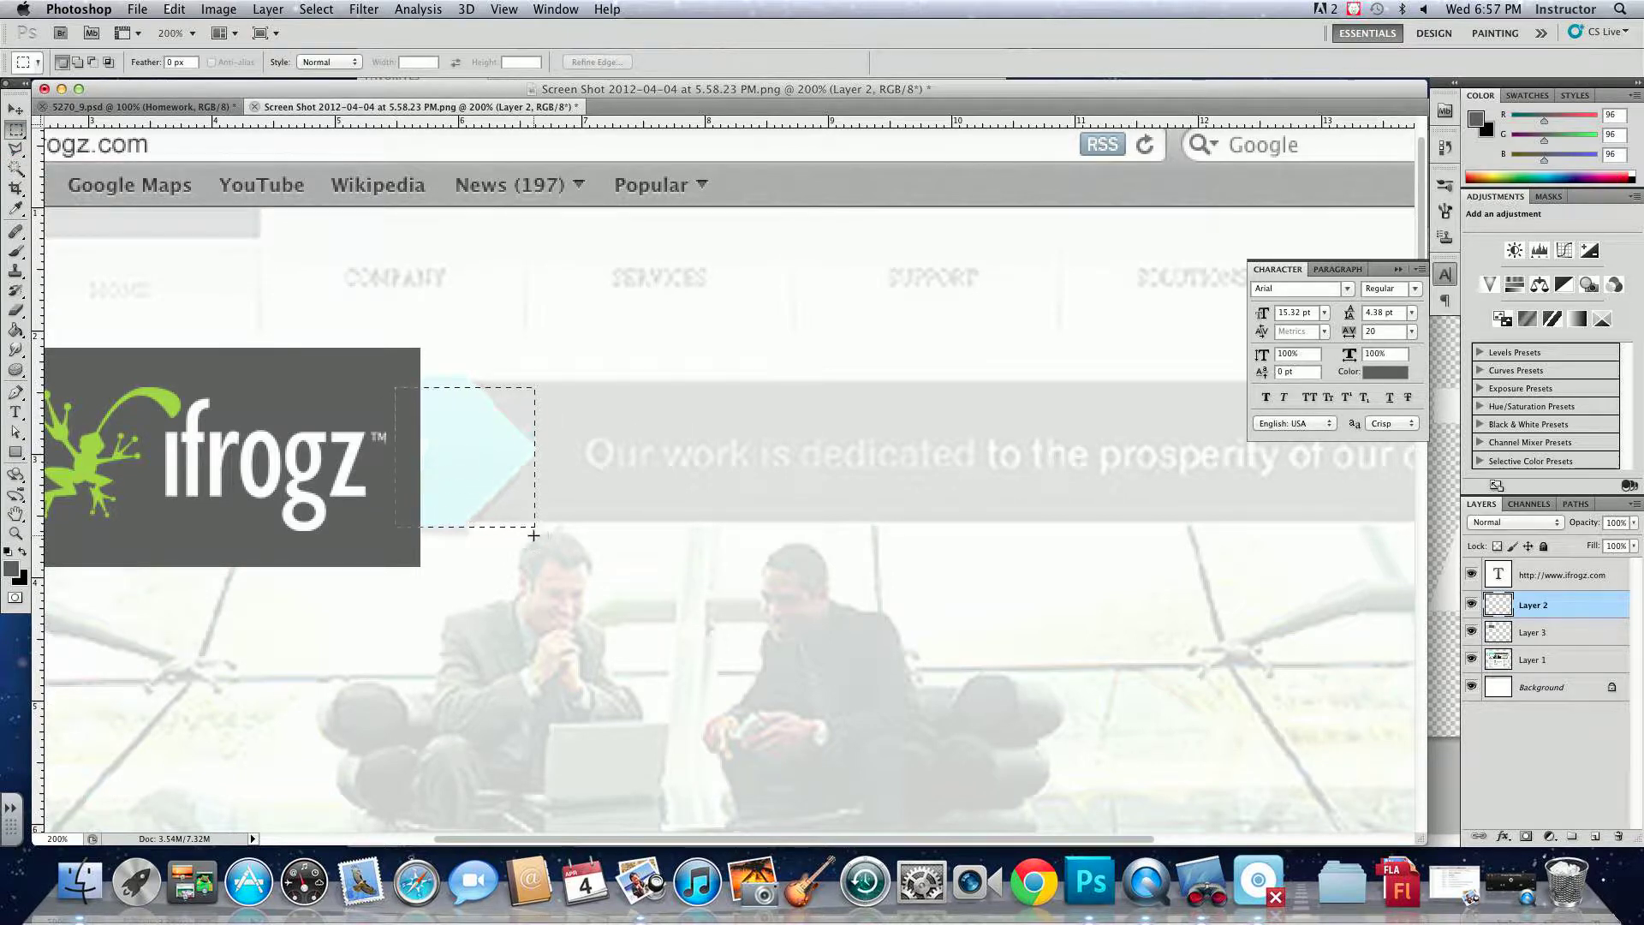
left_click(1595, 836)
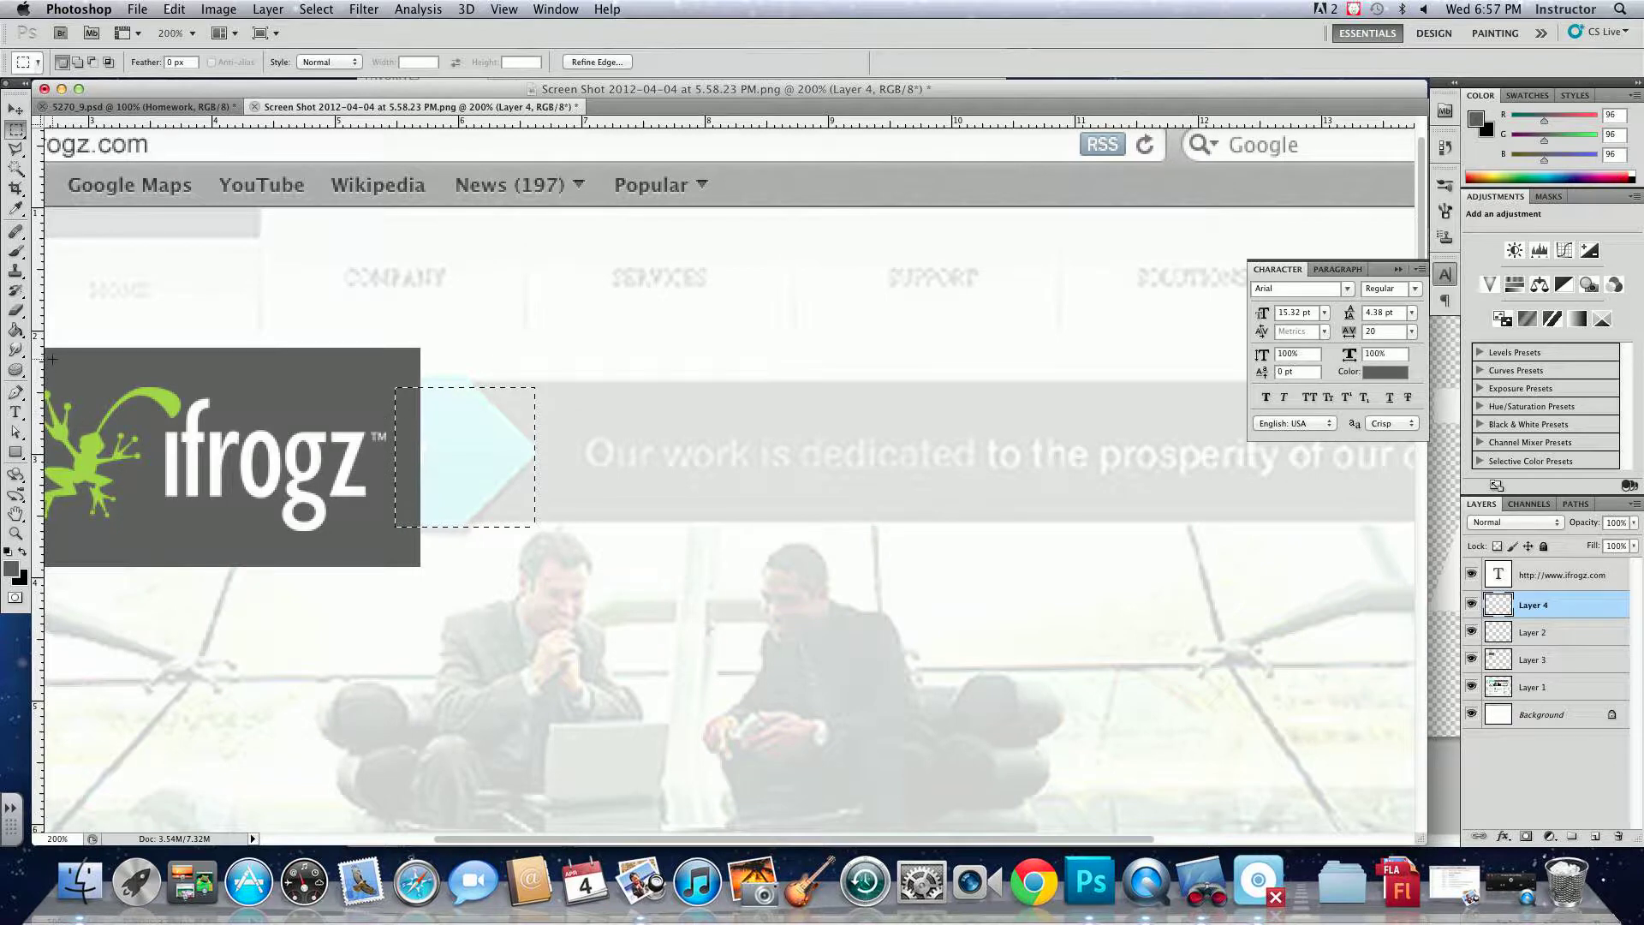
- Fill the square selection with the green sampled from the frog logo (RGB 171, 209, 71), and deselect it
left_click(15, 208)
left_click(177, 394)
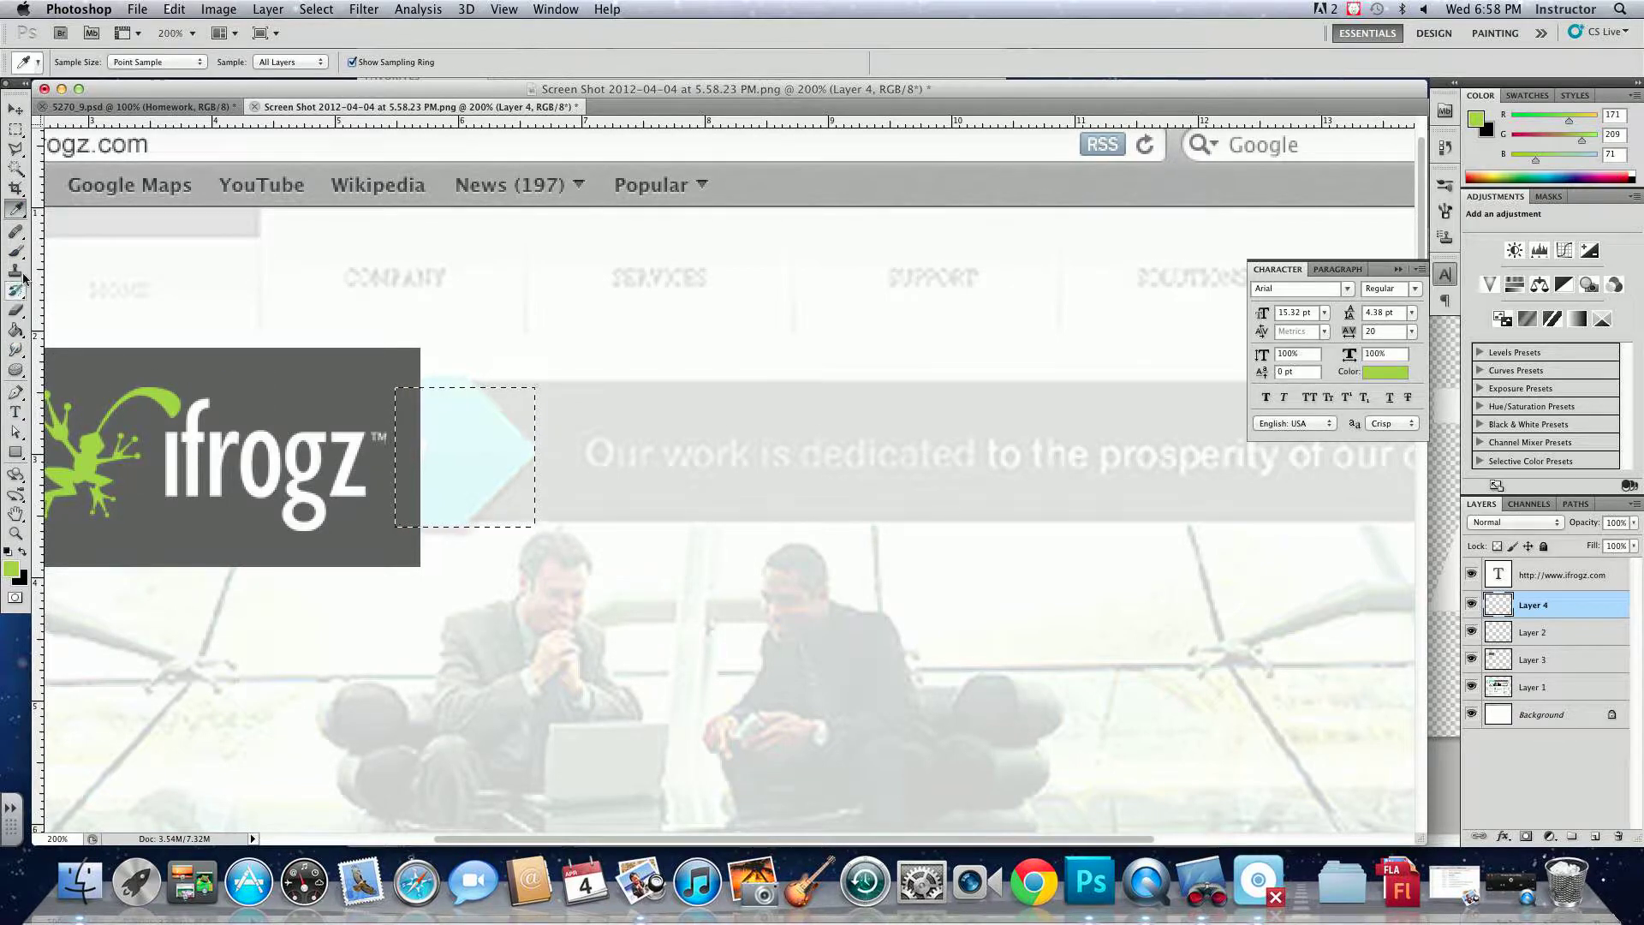
left_click(17, 330)
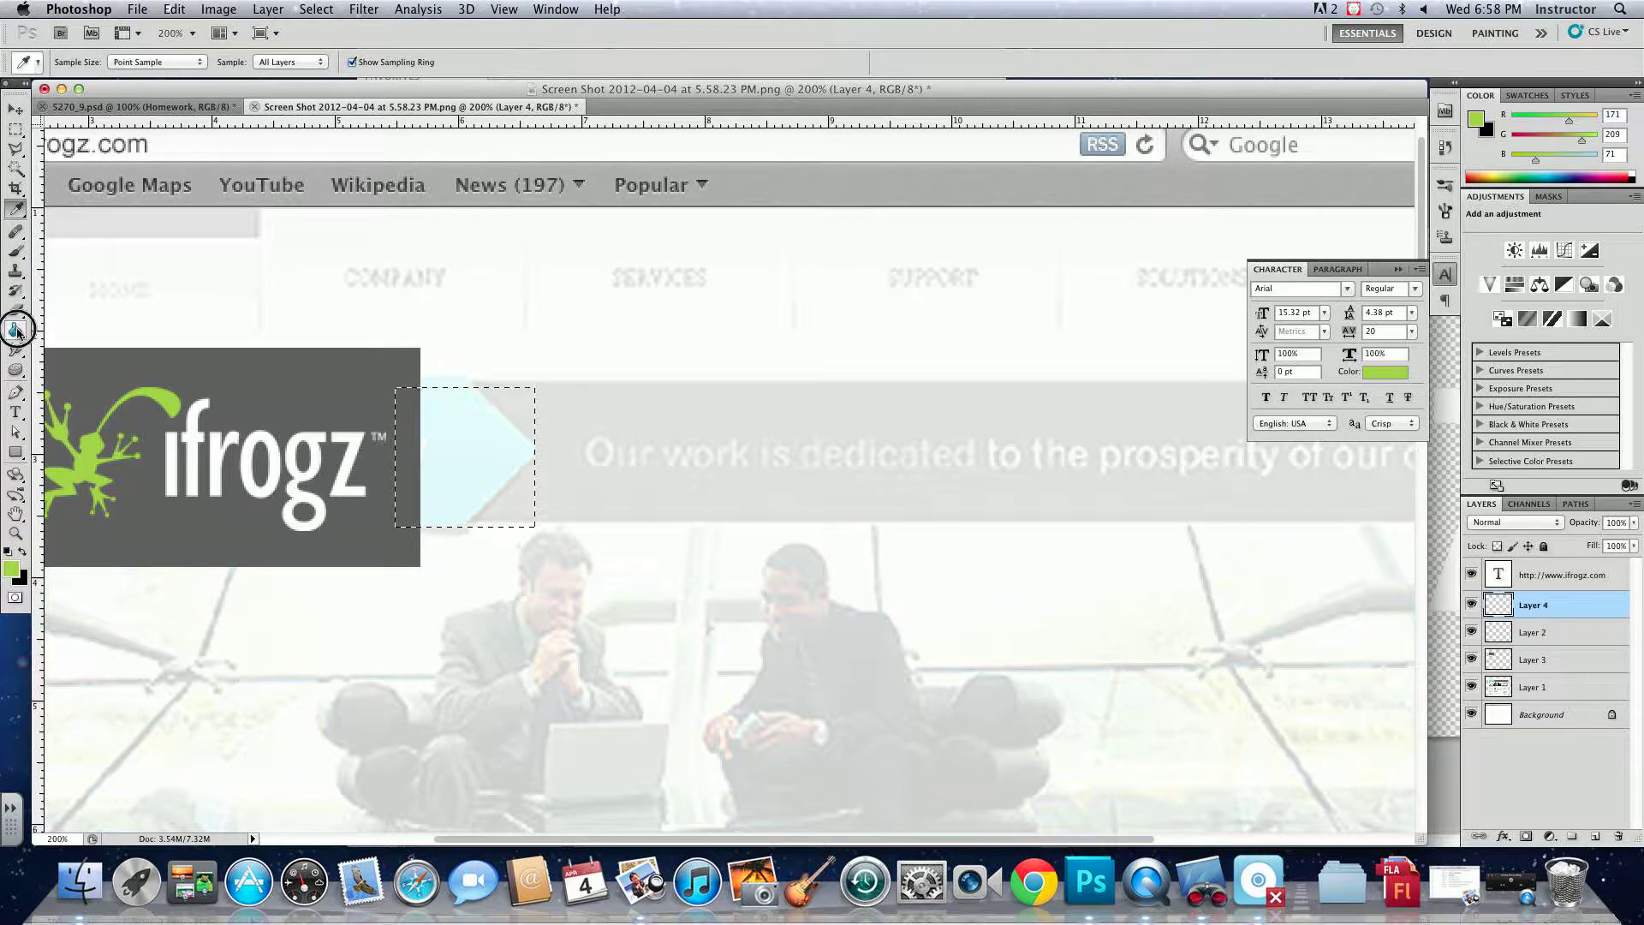
left_click(443, 428)
key("ctrl+d")
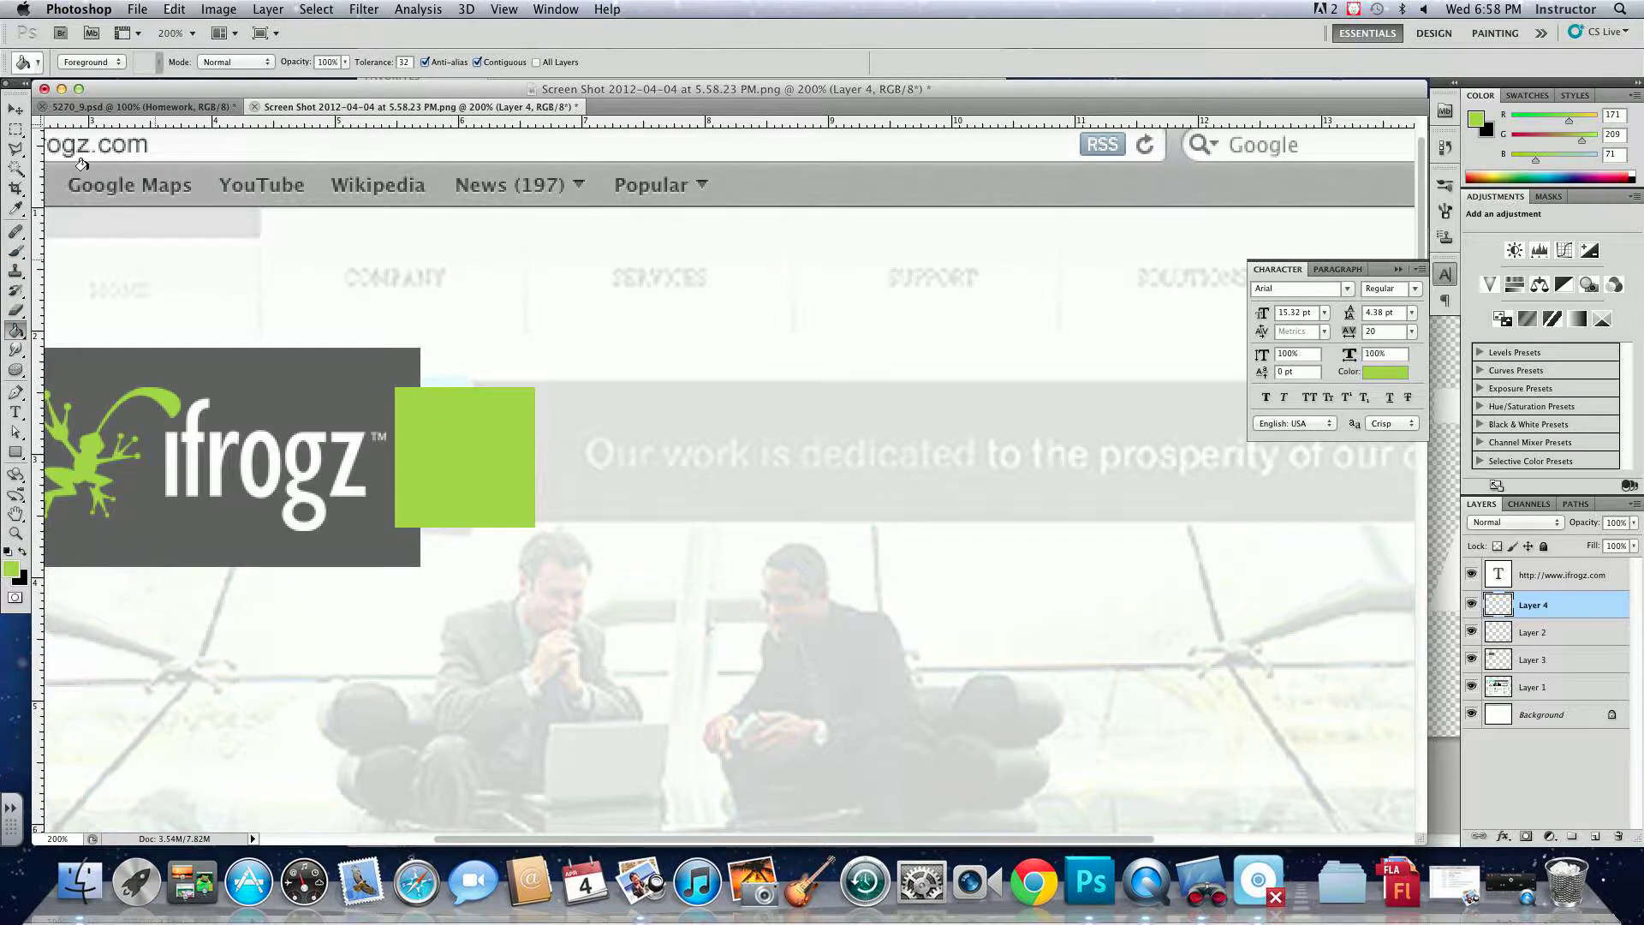
- Move the green square's layer beneath the dark grey box and rotate the square into a diamond, its exposed corner forming an arrowhead
left_click(15, 109)
left_click_drag(1533, 610, 1533, 660)
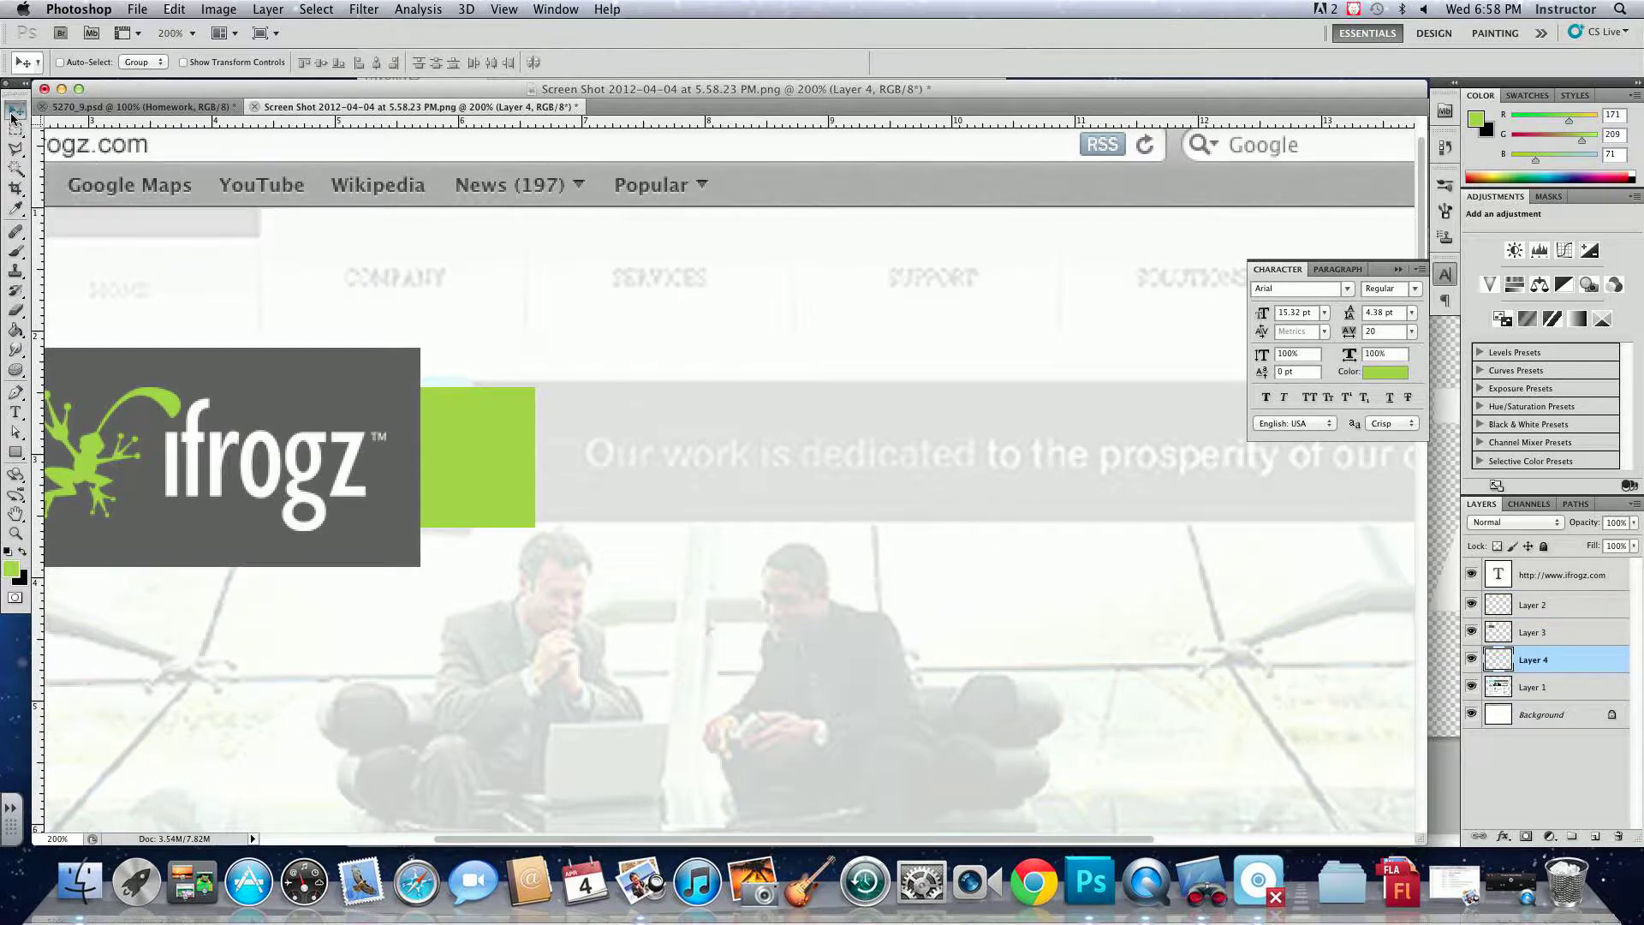
key("ctrl+t")
left_click_drag(556, 561, 494, 461)
key("Return")
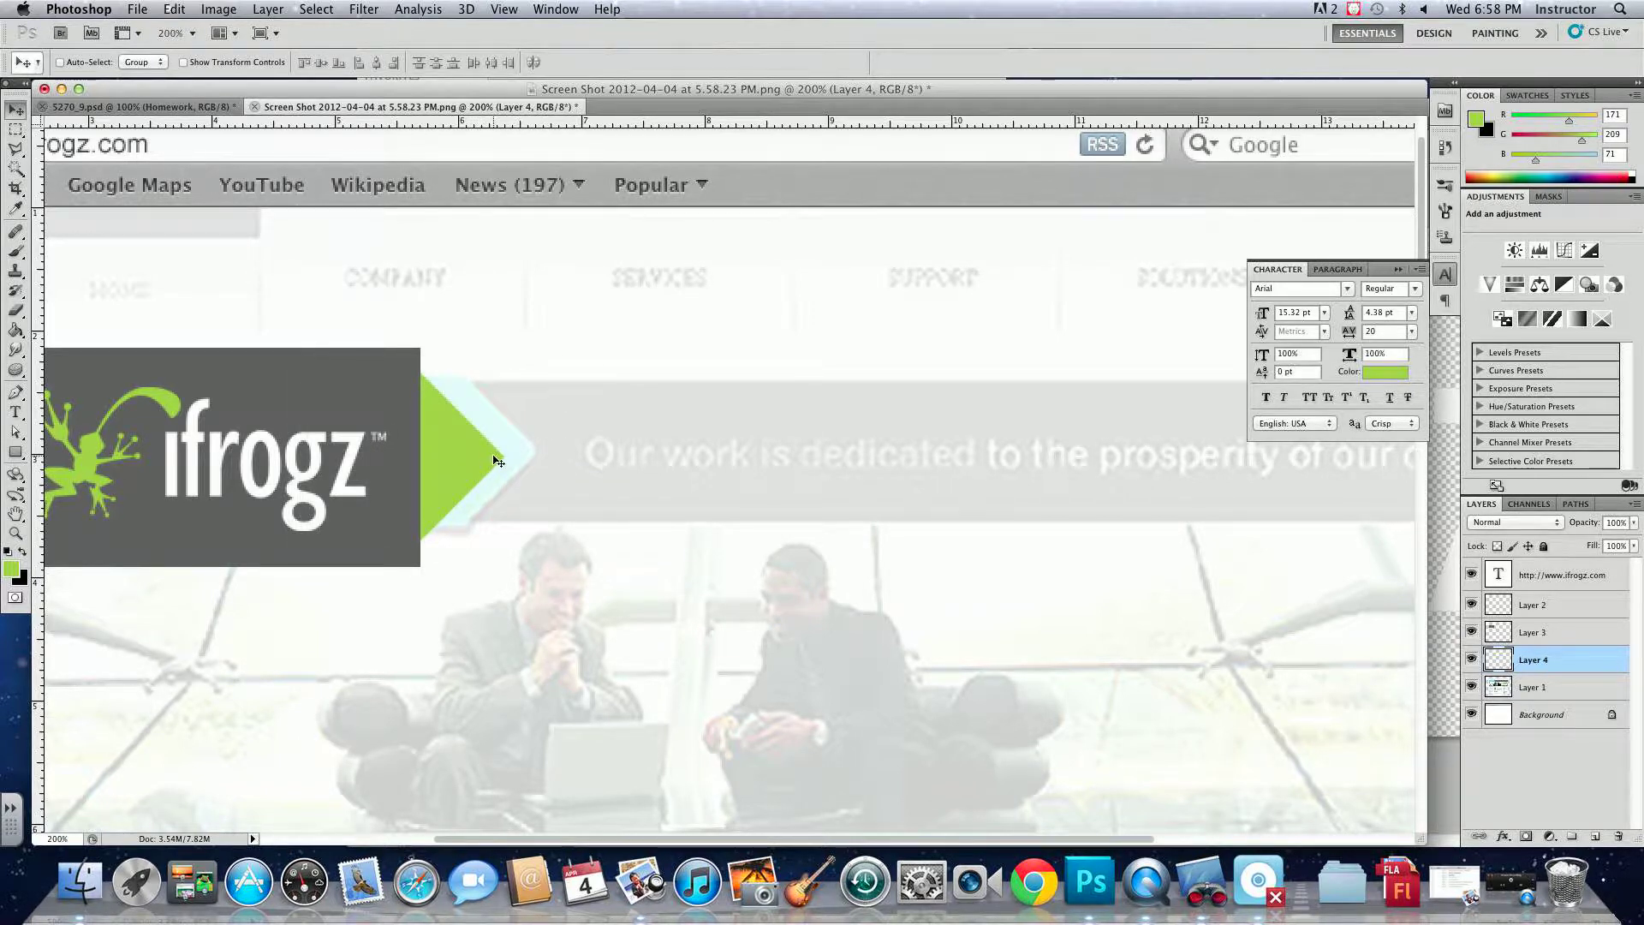
- Outline a rectangular selection over the header band from the logo box's edge to the outer guide, and add a new layer
key("super+minus")
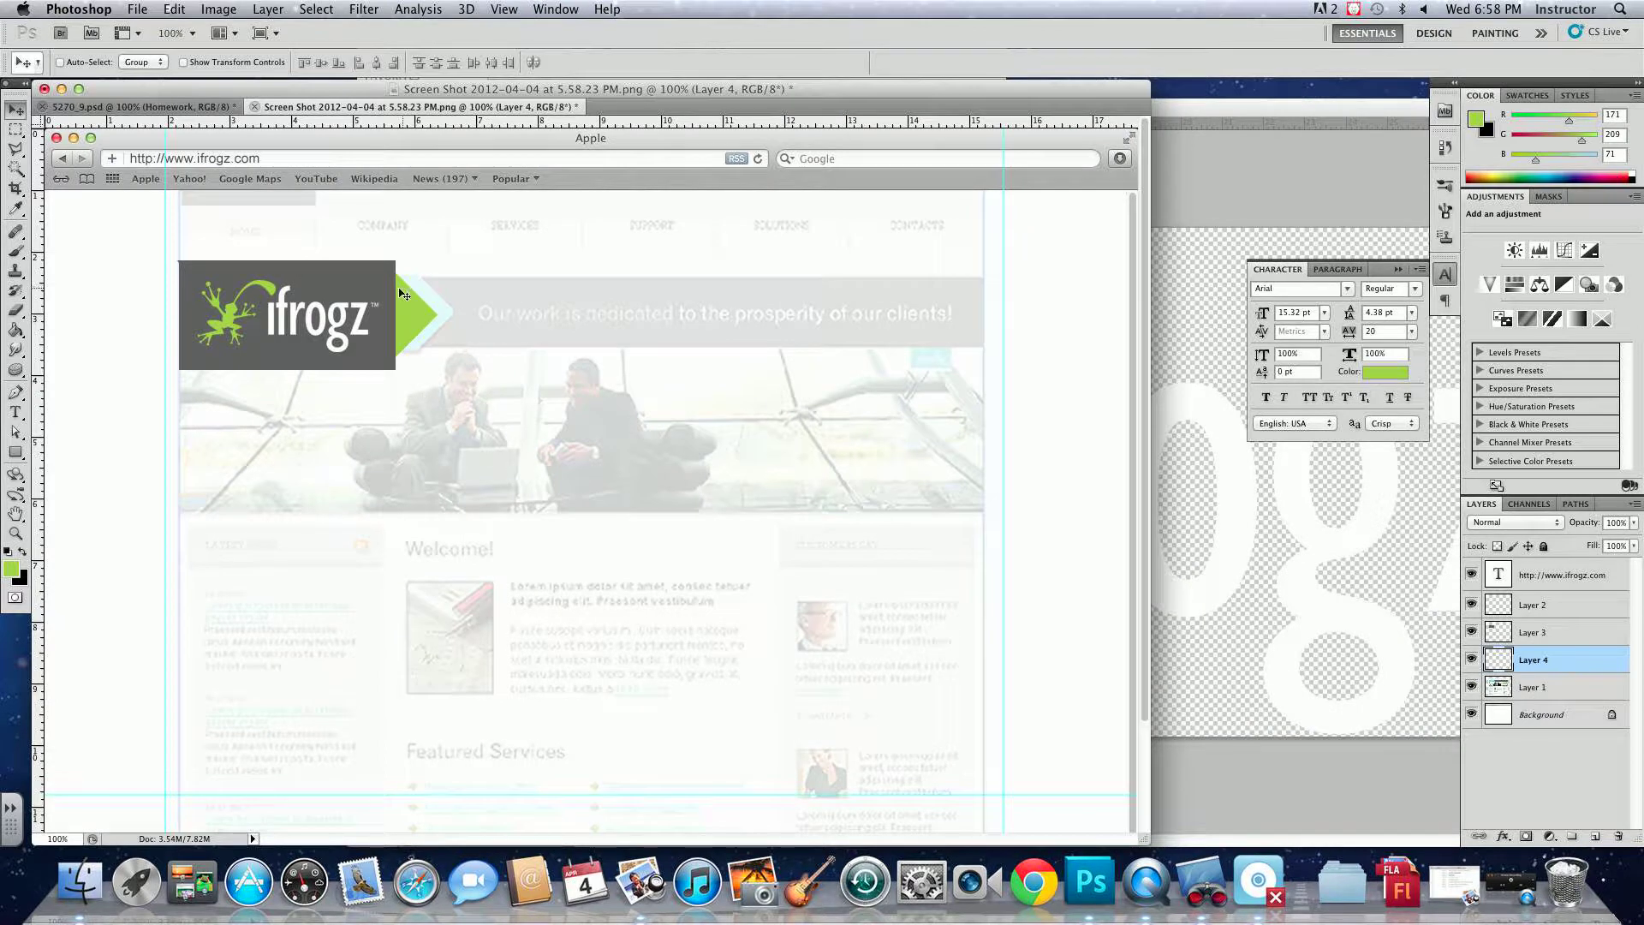
left_click(15, 129)
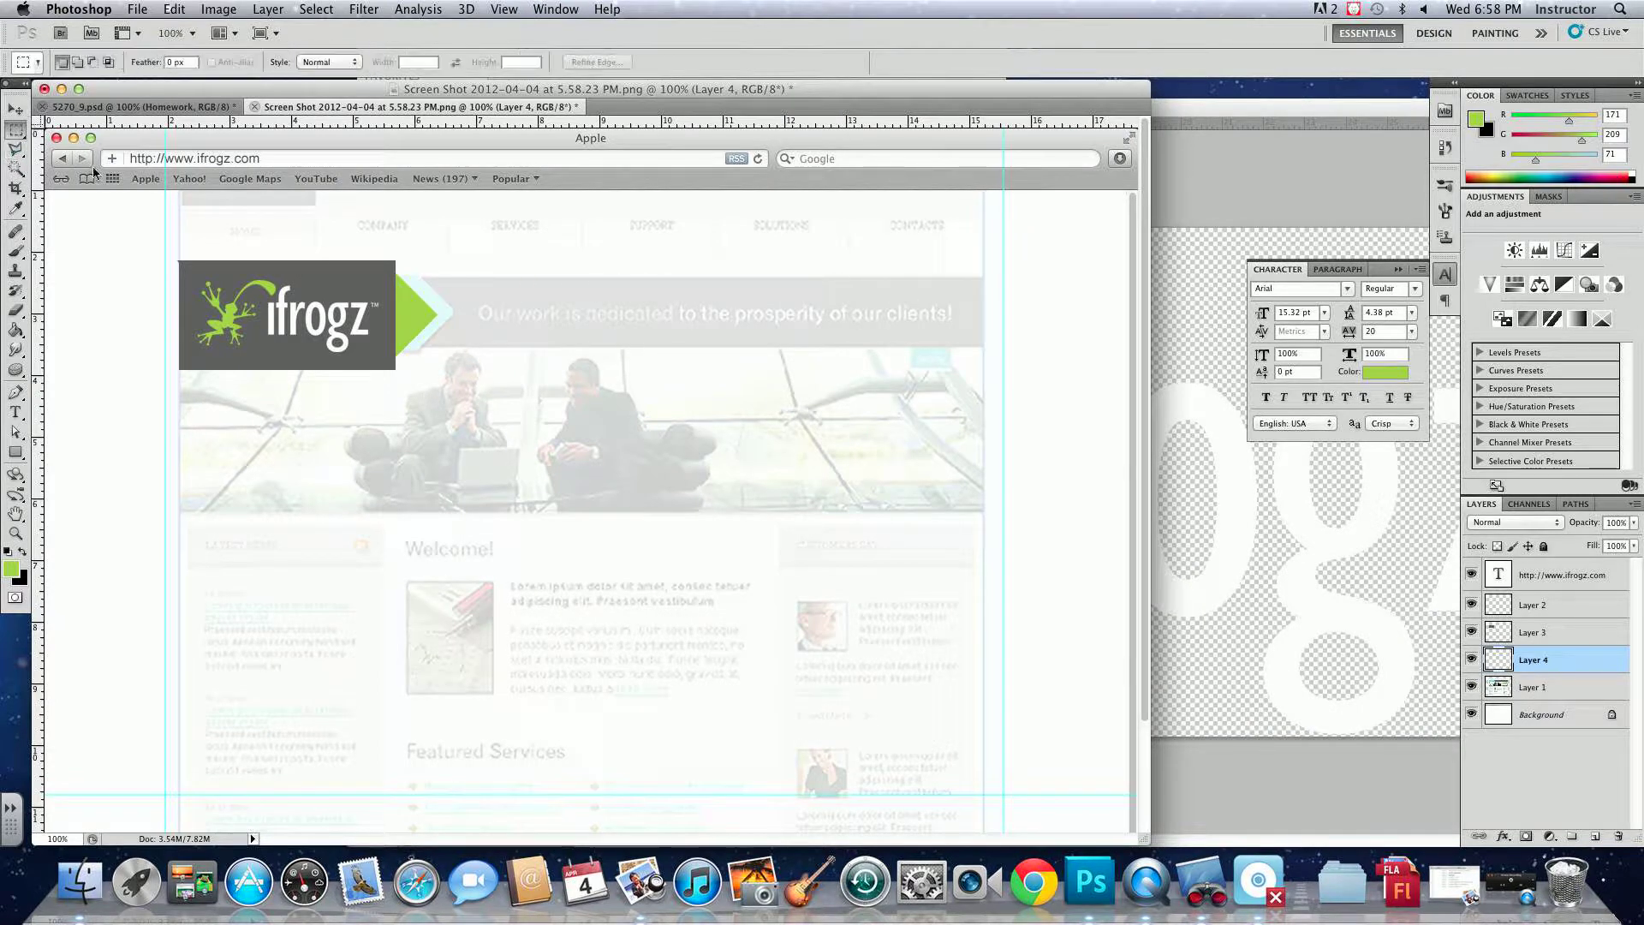
left_click_drag(394, 282, 1004, 352)
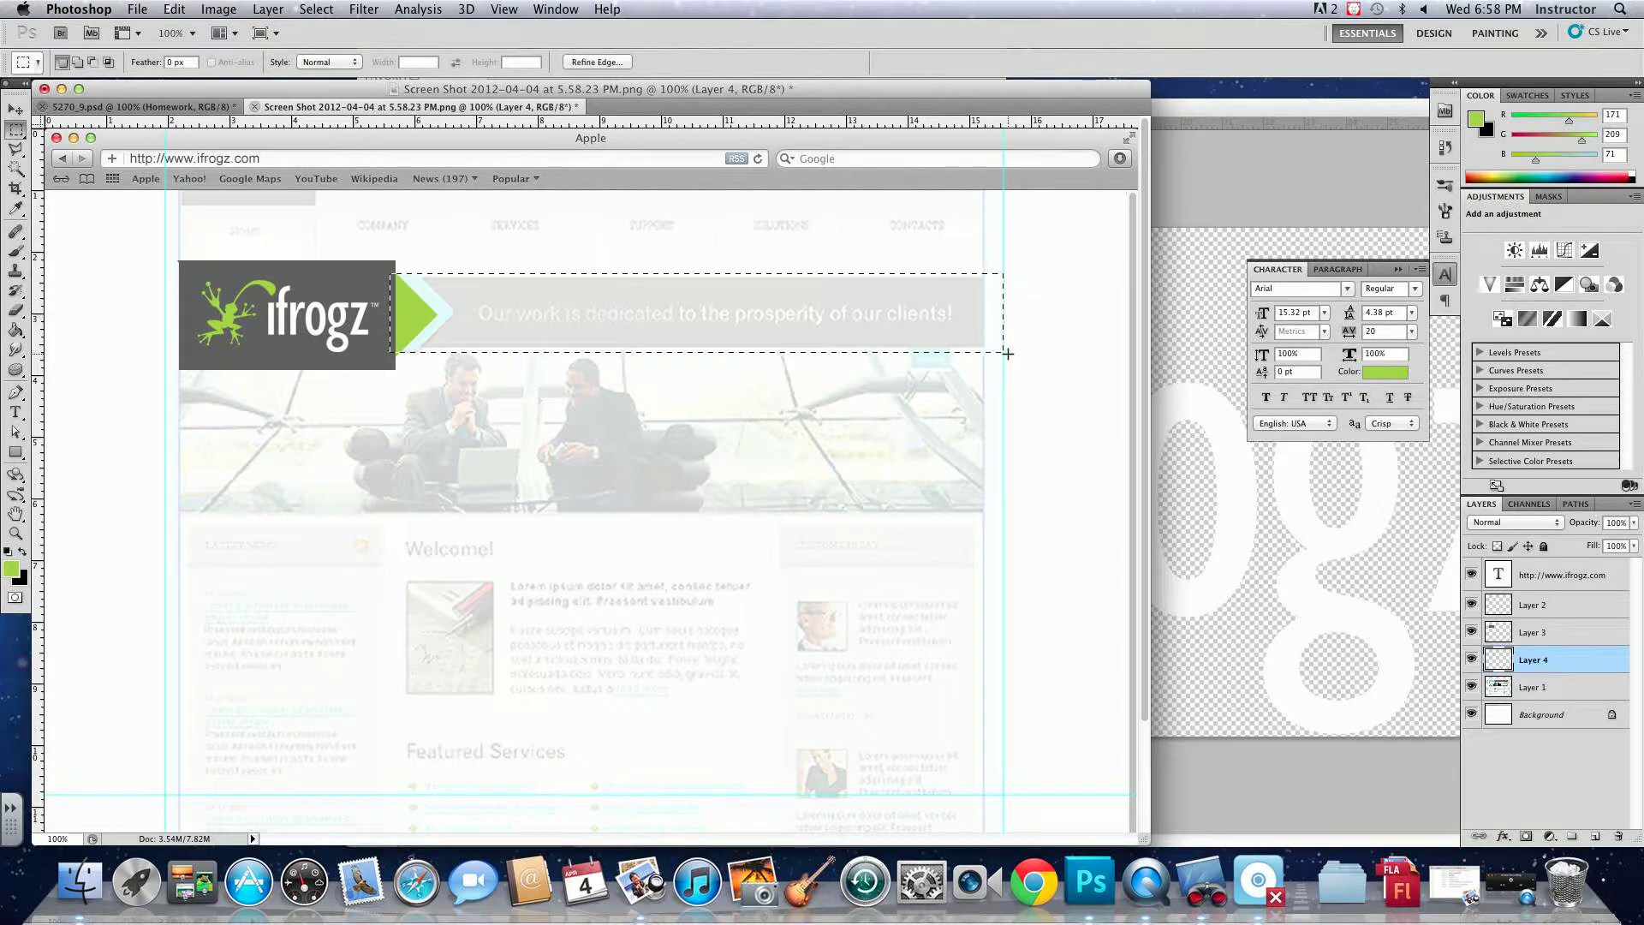
left_click(1595, 836)
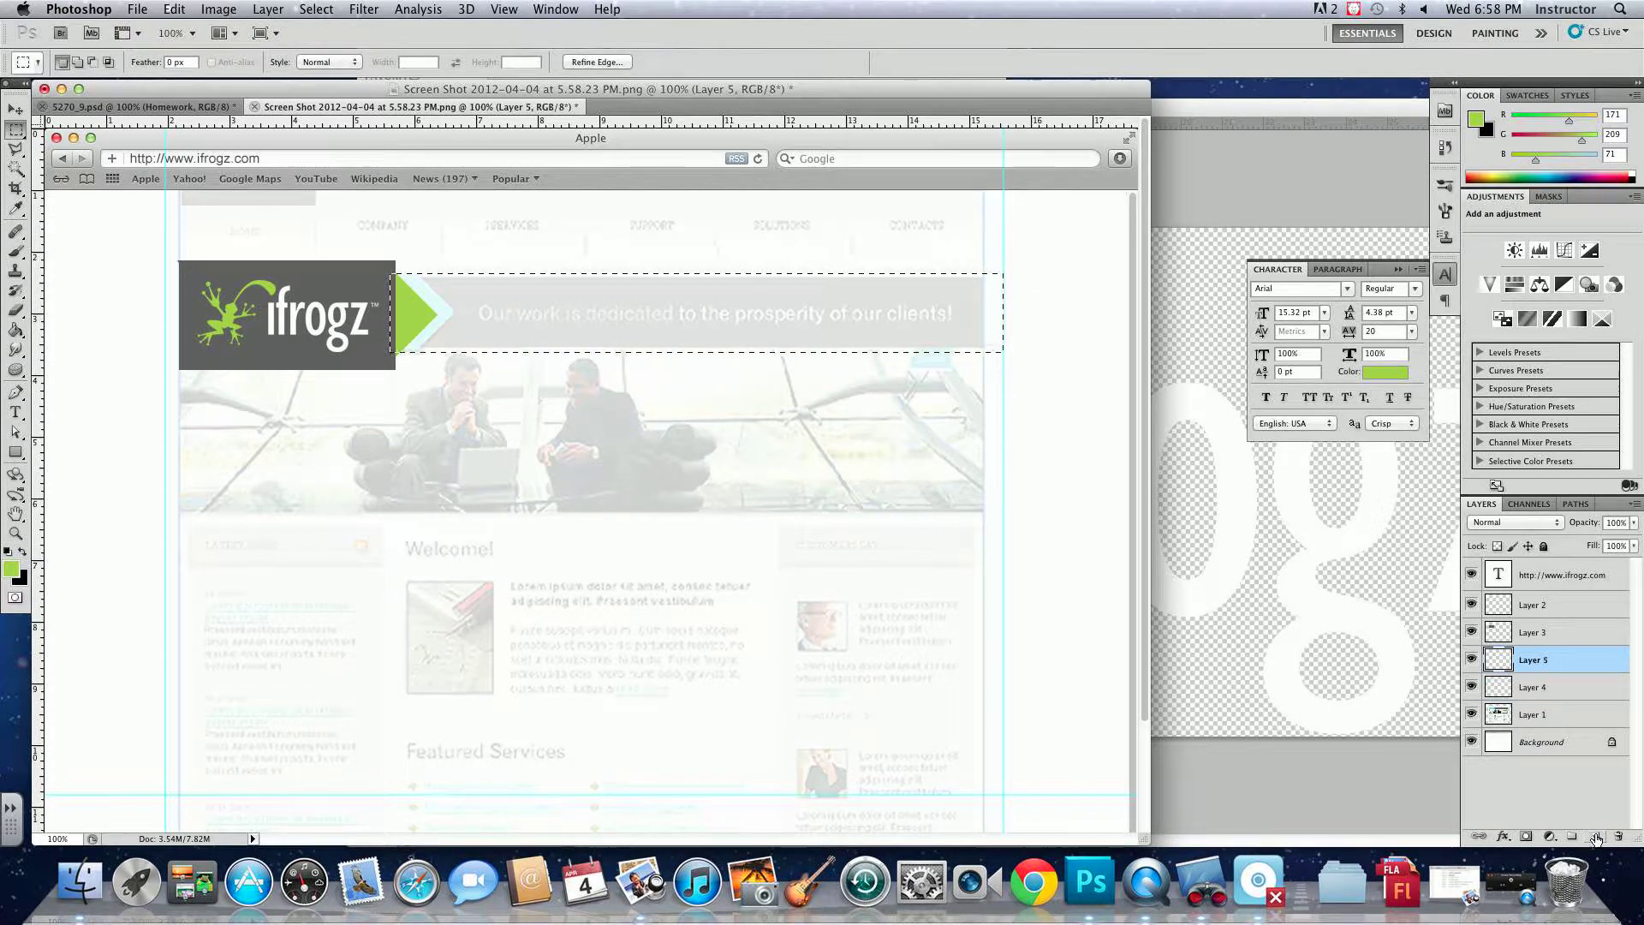
- Fill the header band selection with grey (RGB 172, 172, 172), deselect it, and move its layer beneath the green arrowhead
left_click(8, 553)
left_click(10, 566)
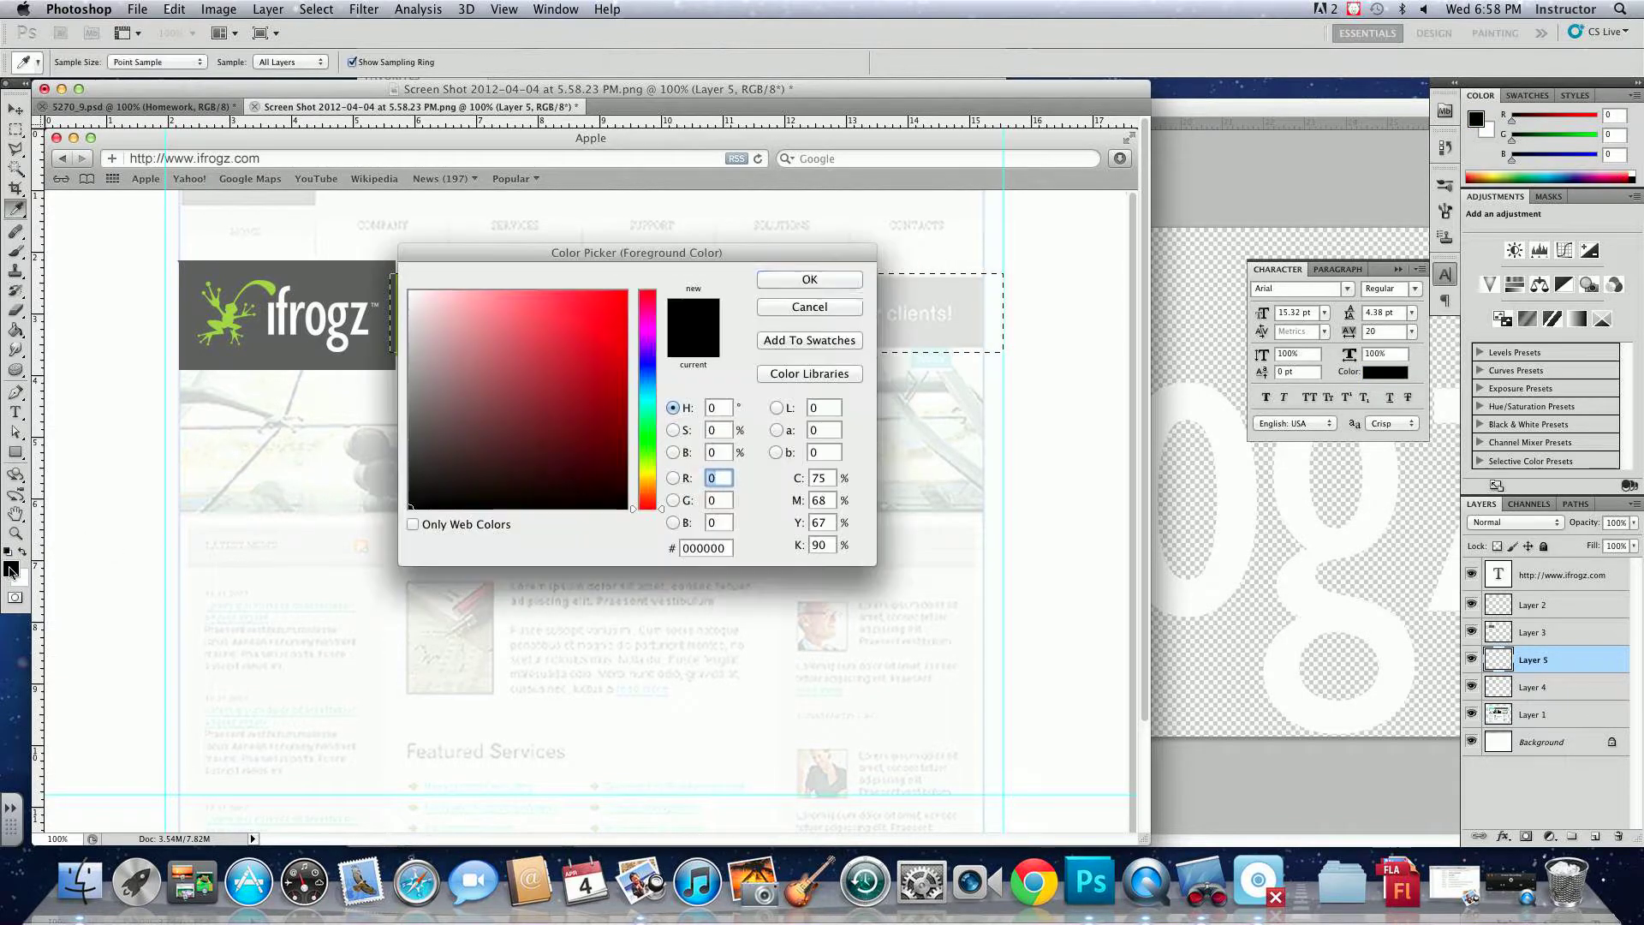
left_click(392, 372)
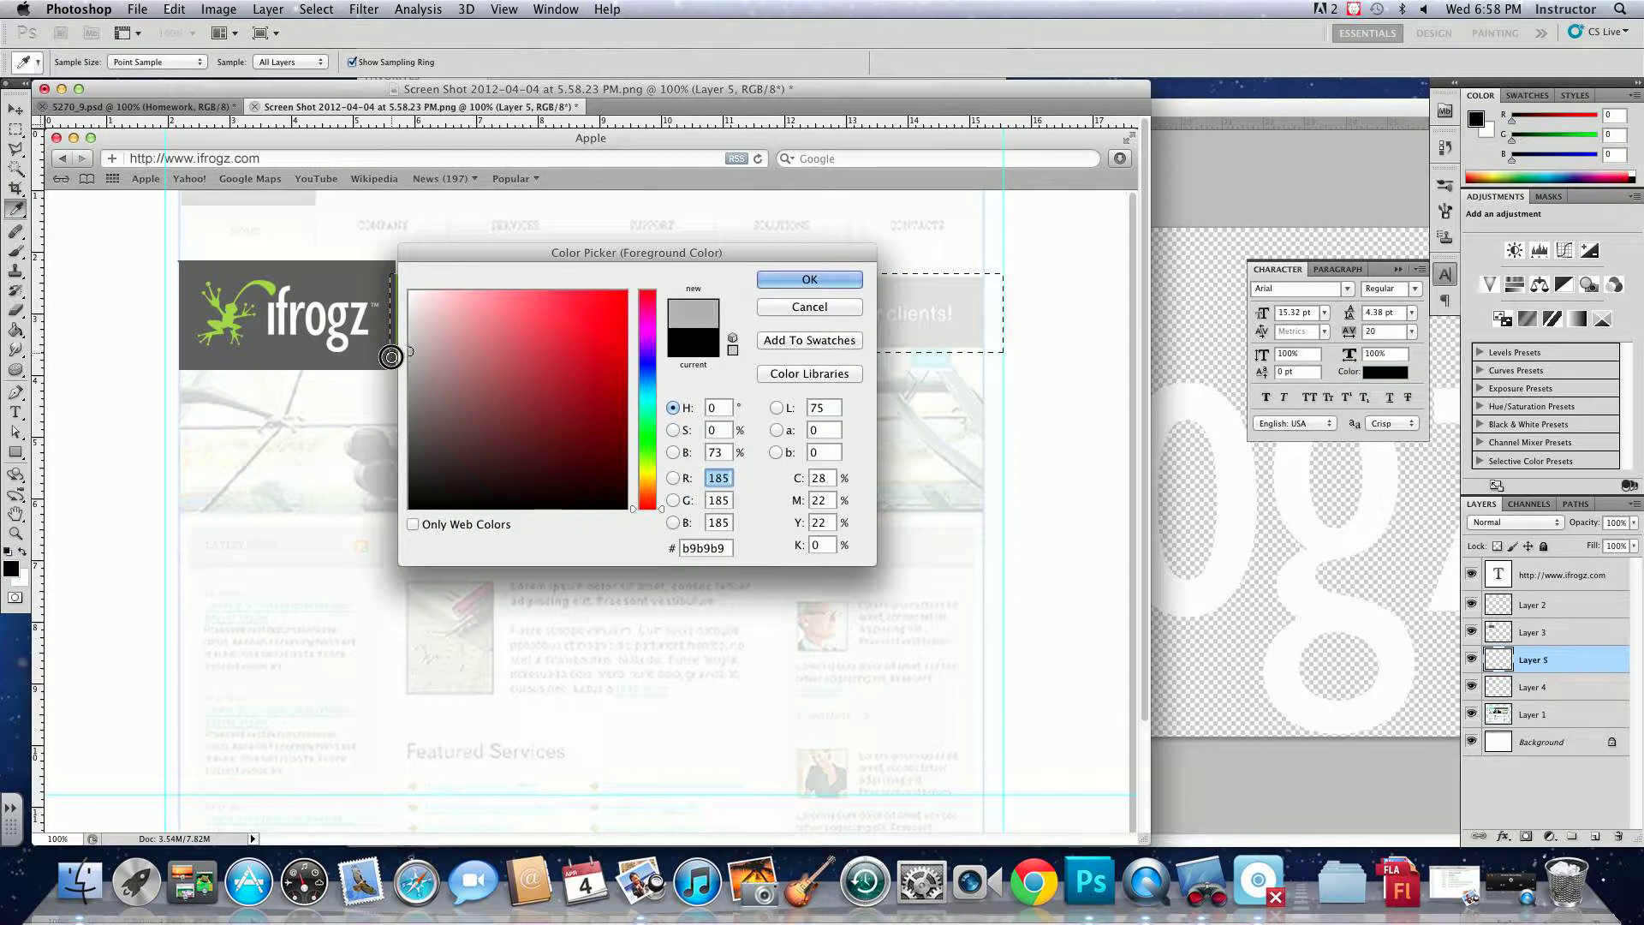
left_click(809, 279)
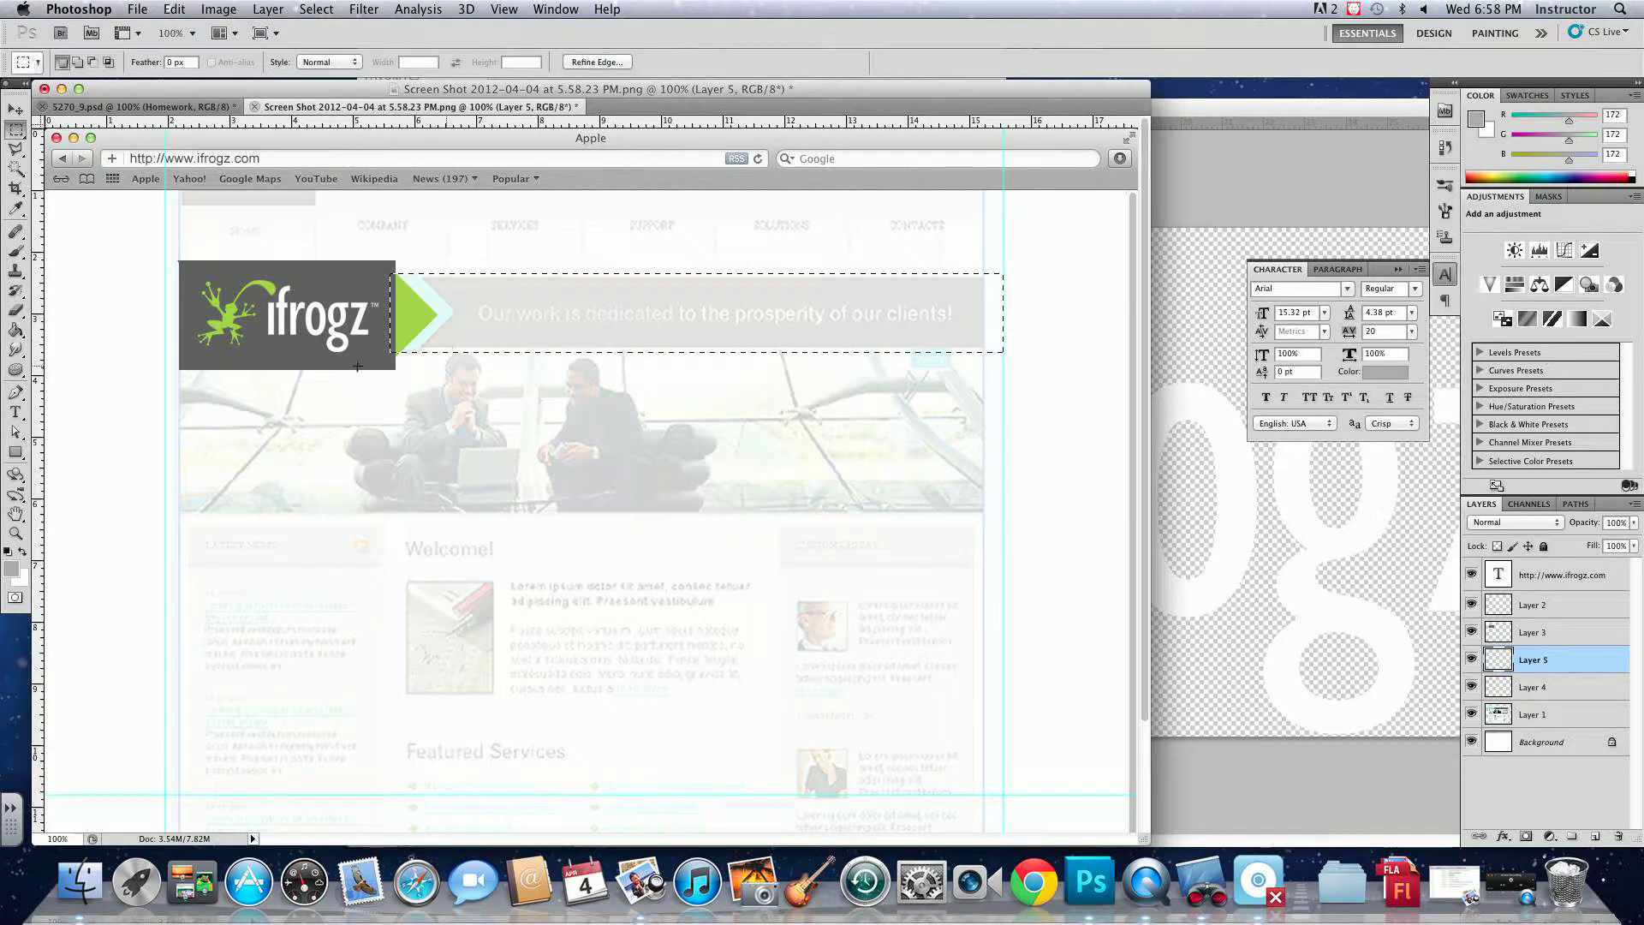
key("g")
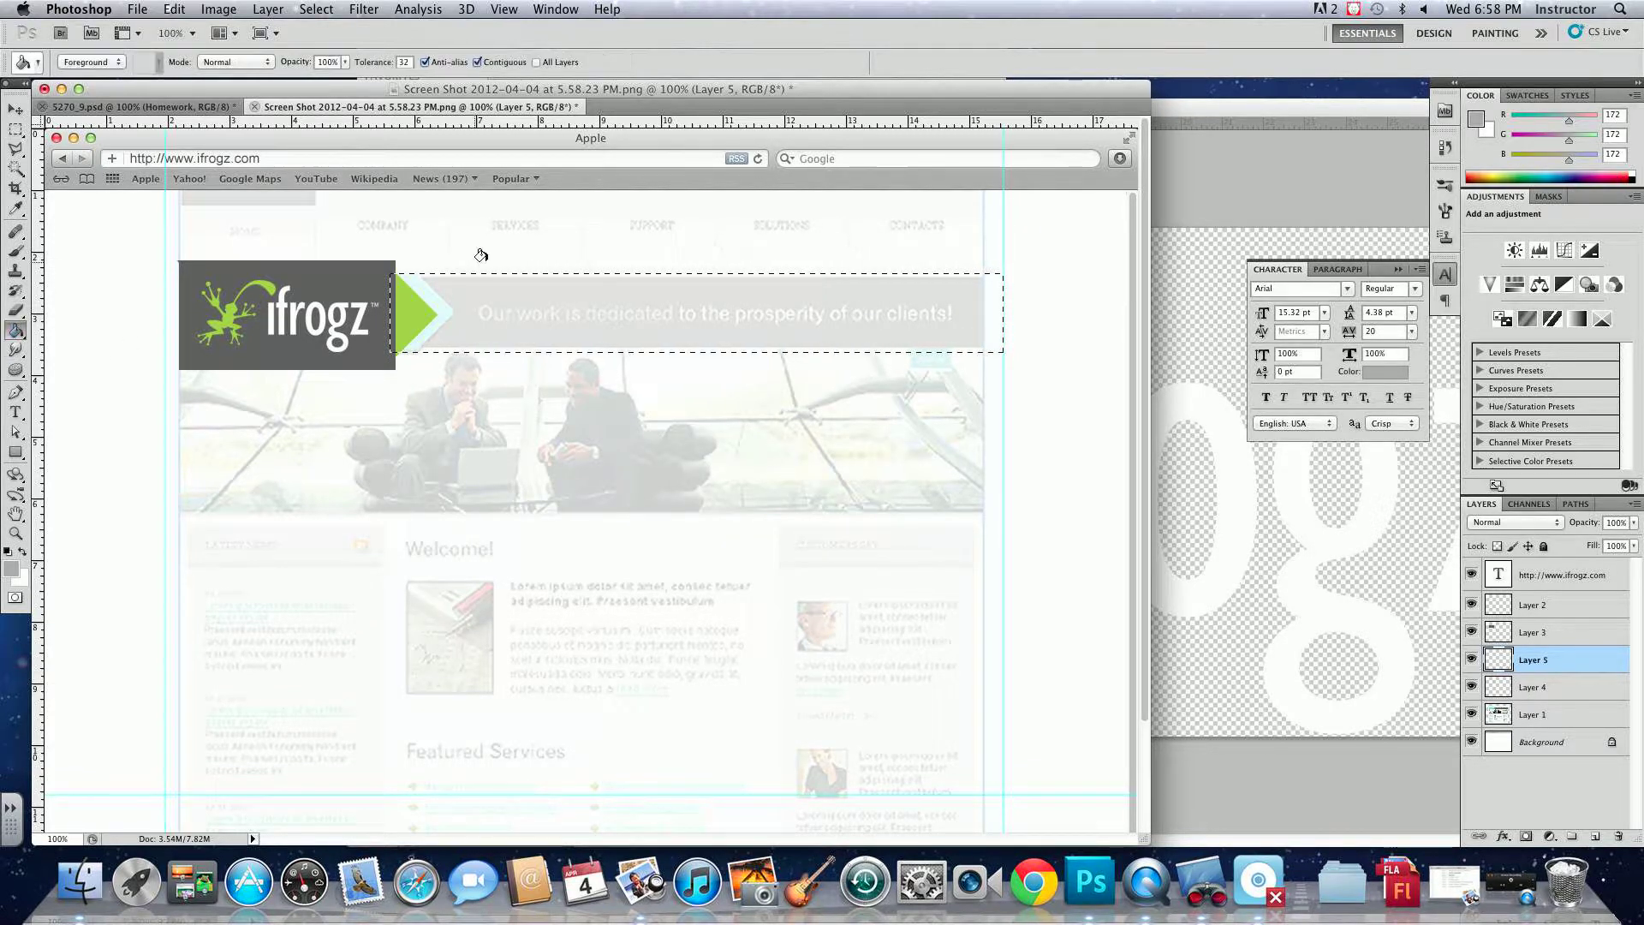
left_click(504, 298)
key("v")
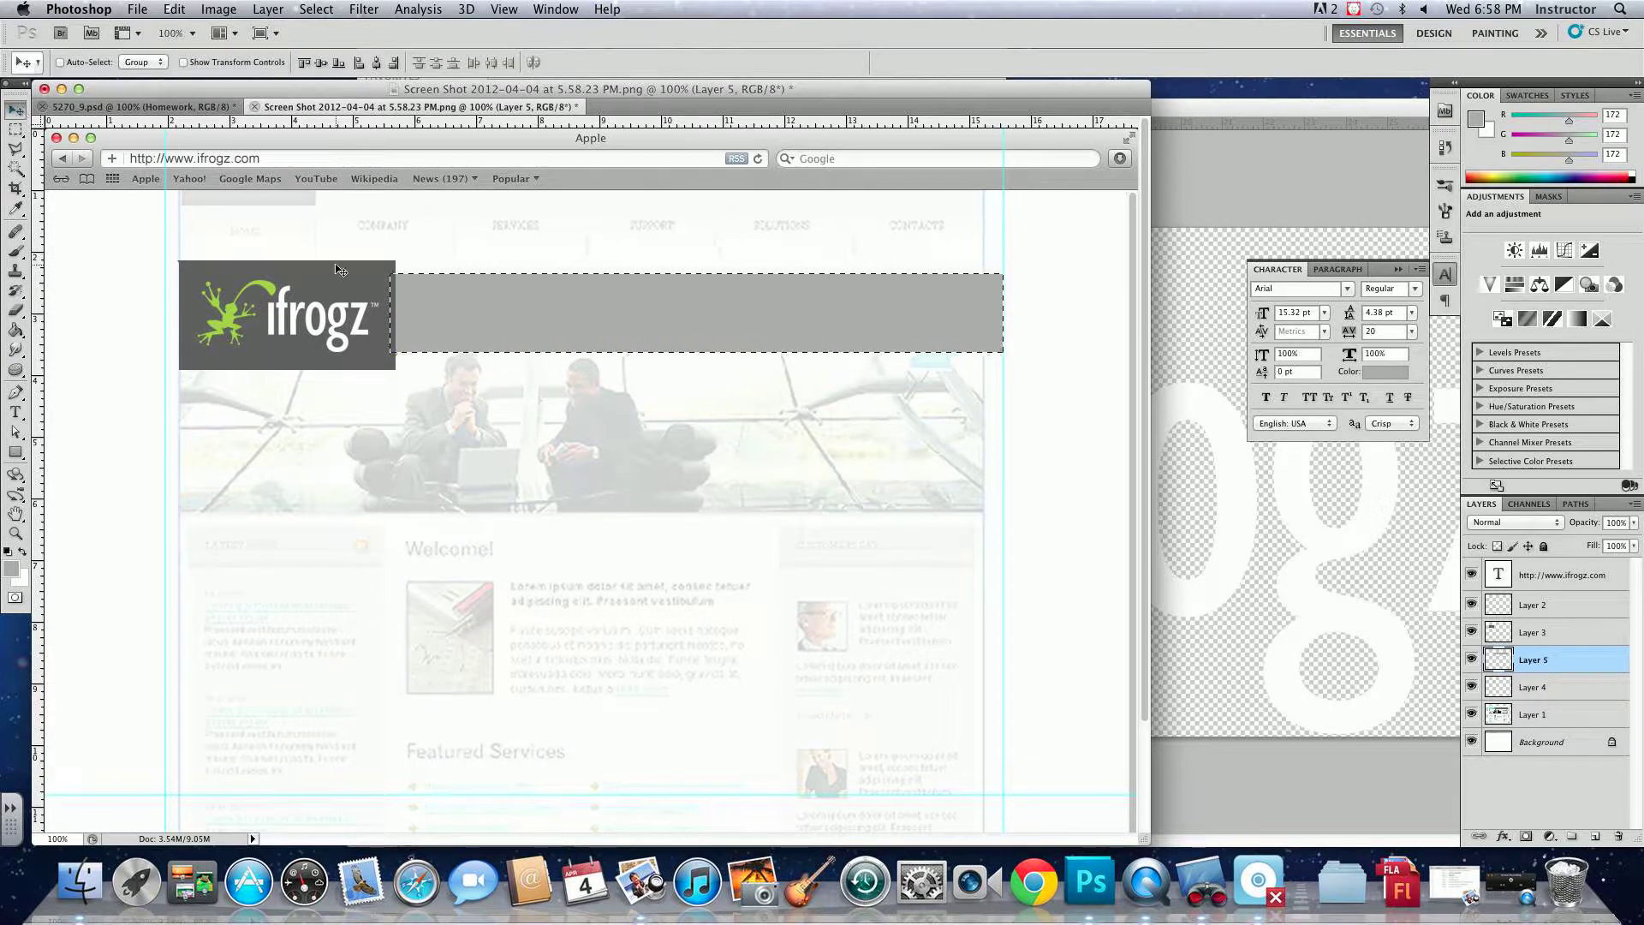
key("super+d")
left_click_drag(1529, 660, 1552, 701)
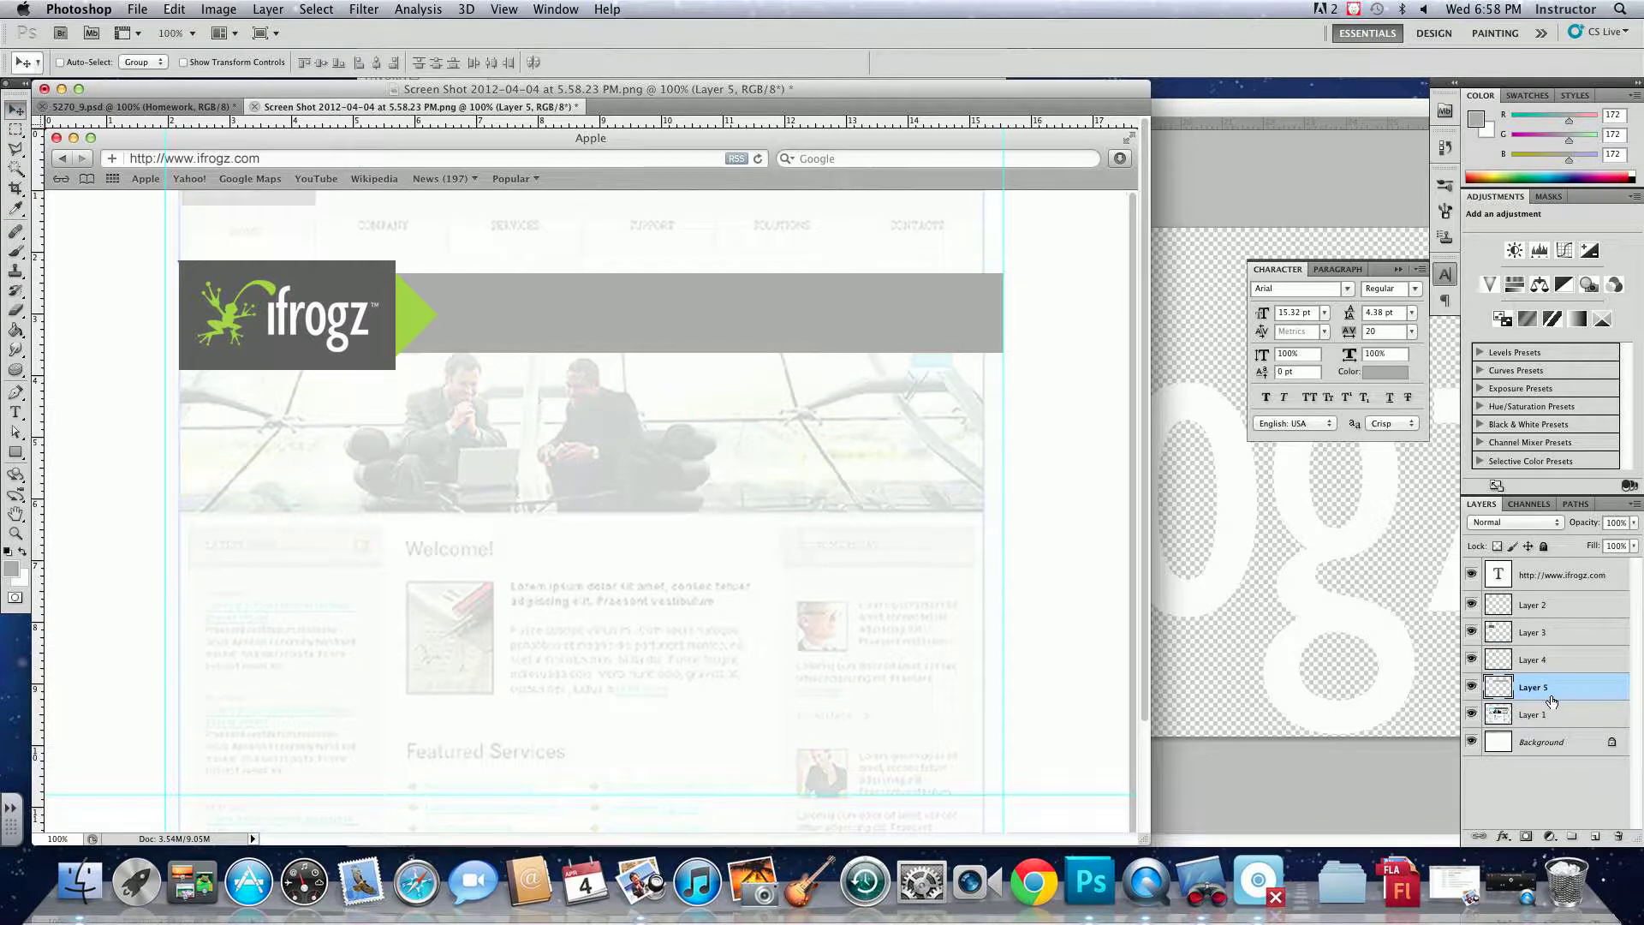
- Rename the header layers from the grey banner upward as light gray bar, green arrow, dark gray box and logo
double_click(1541, 691)
double_click(1534, 661)
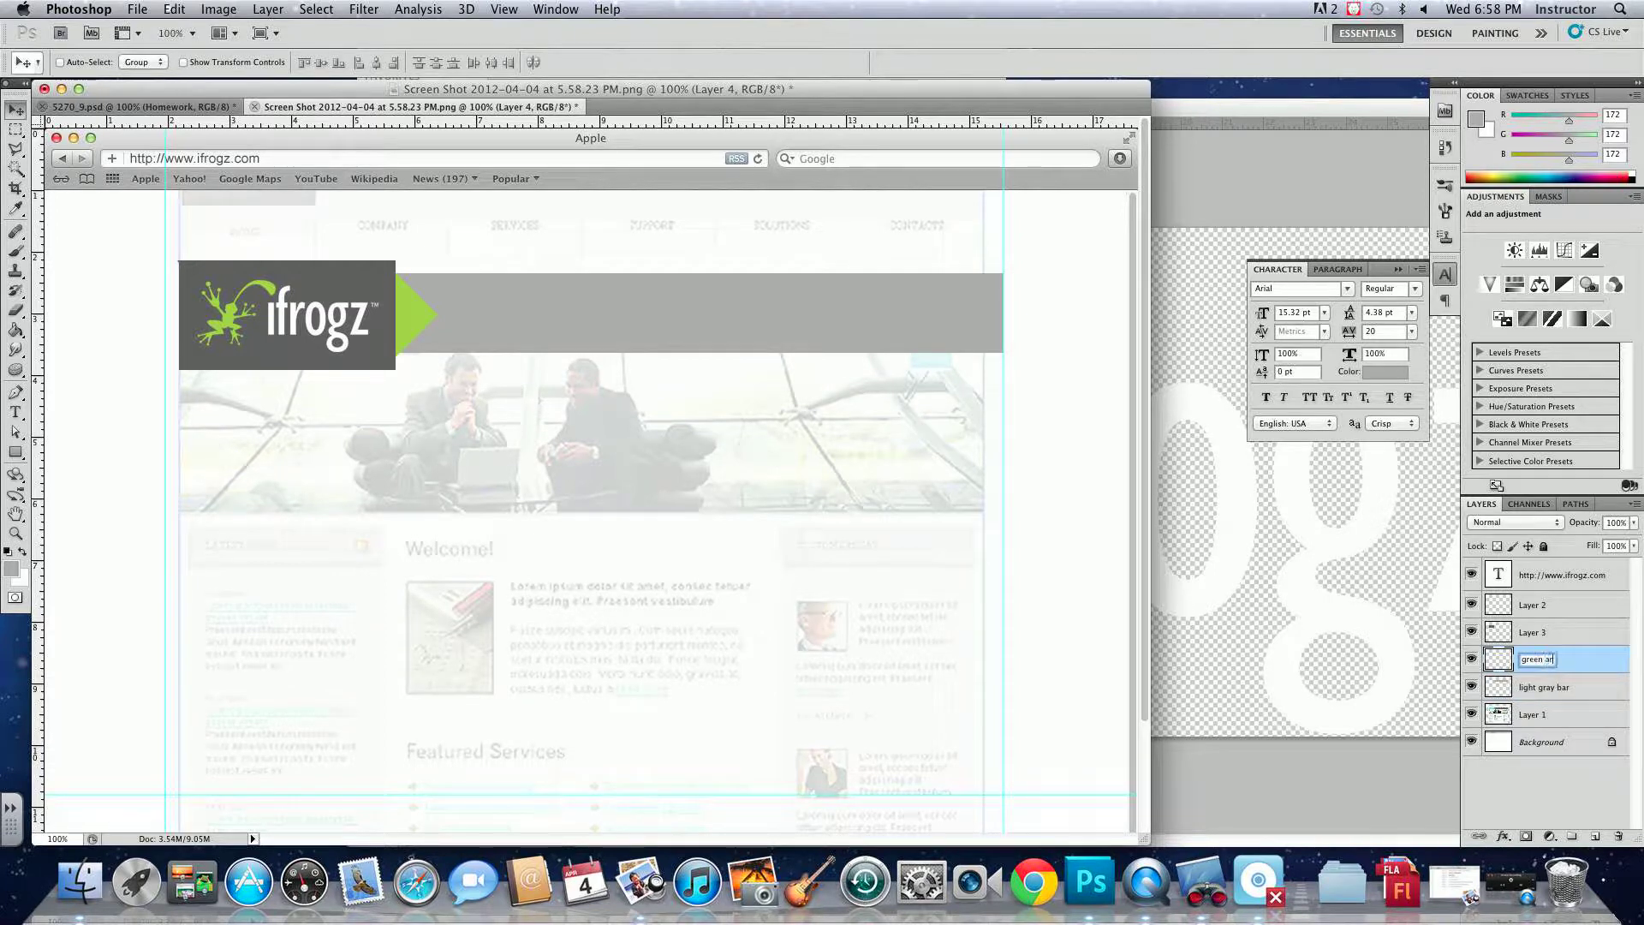
type("green arrow")
key("Return")
double_click(1531, 633)
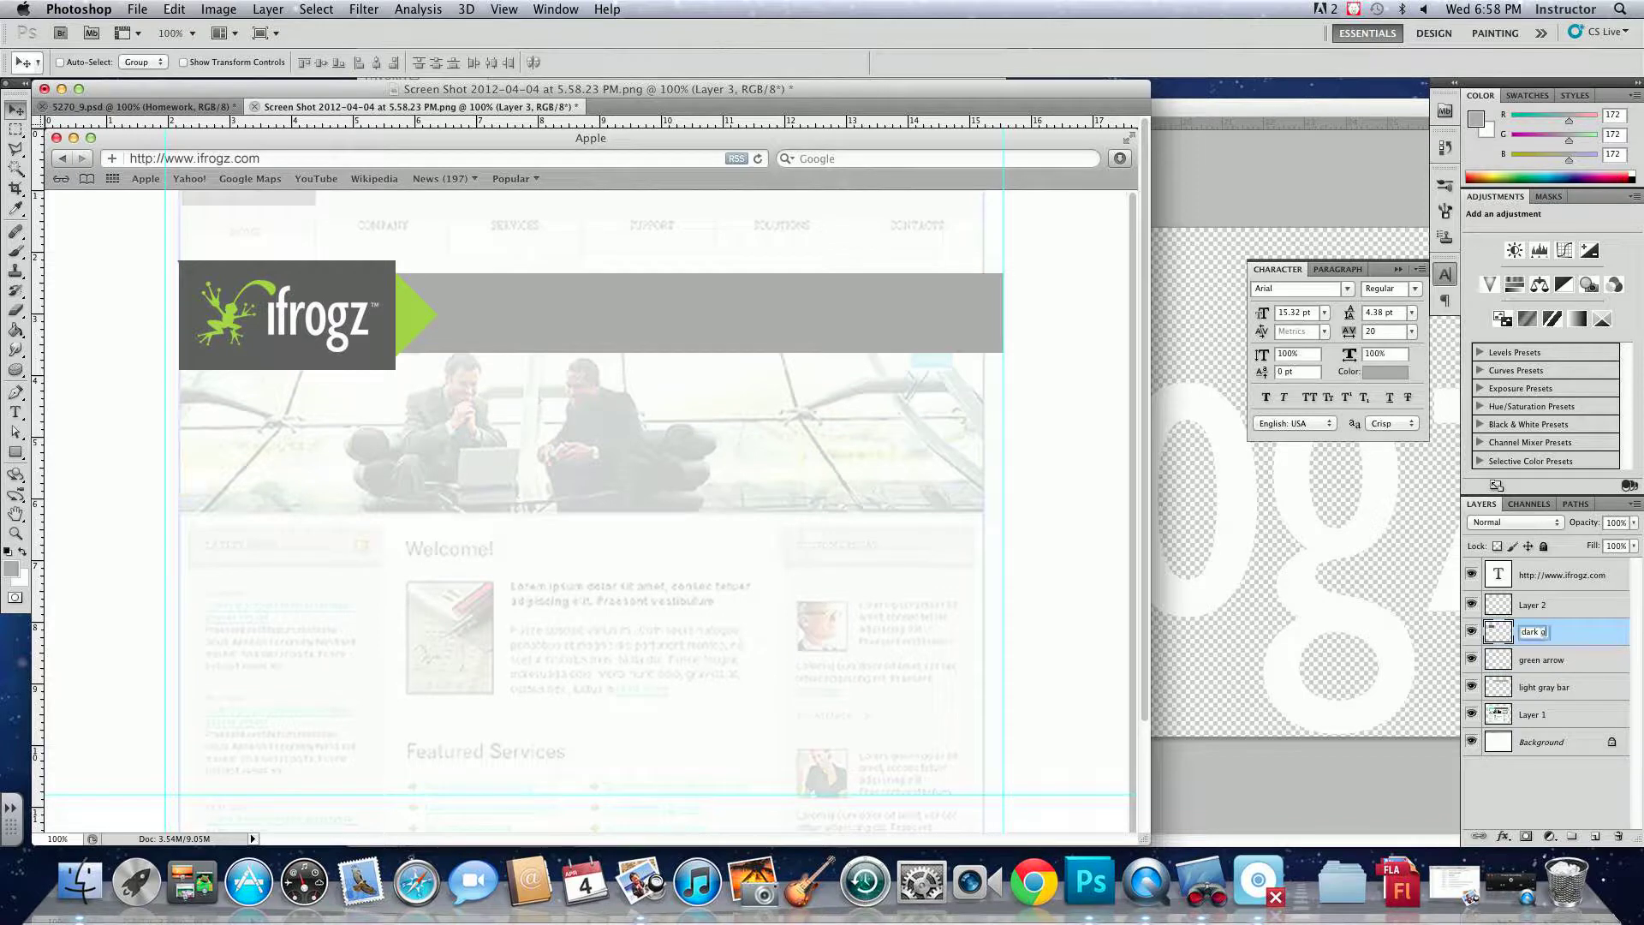
type("dark gray box")
key("Return")
double_click(1533, 606)
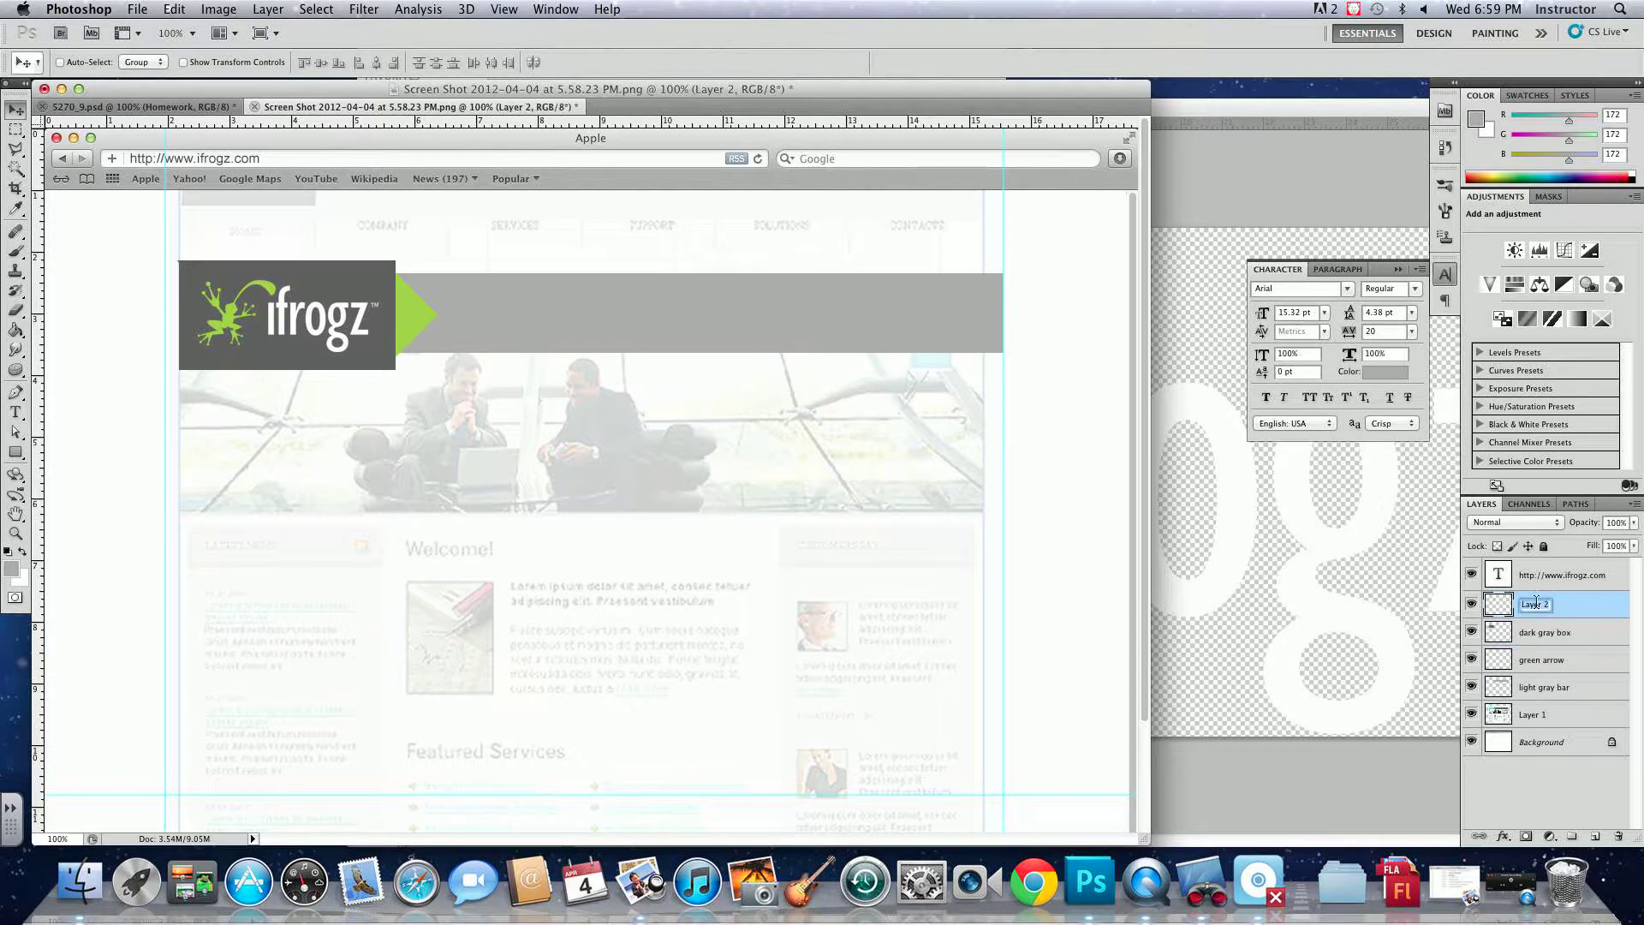
key("Return")
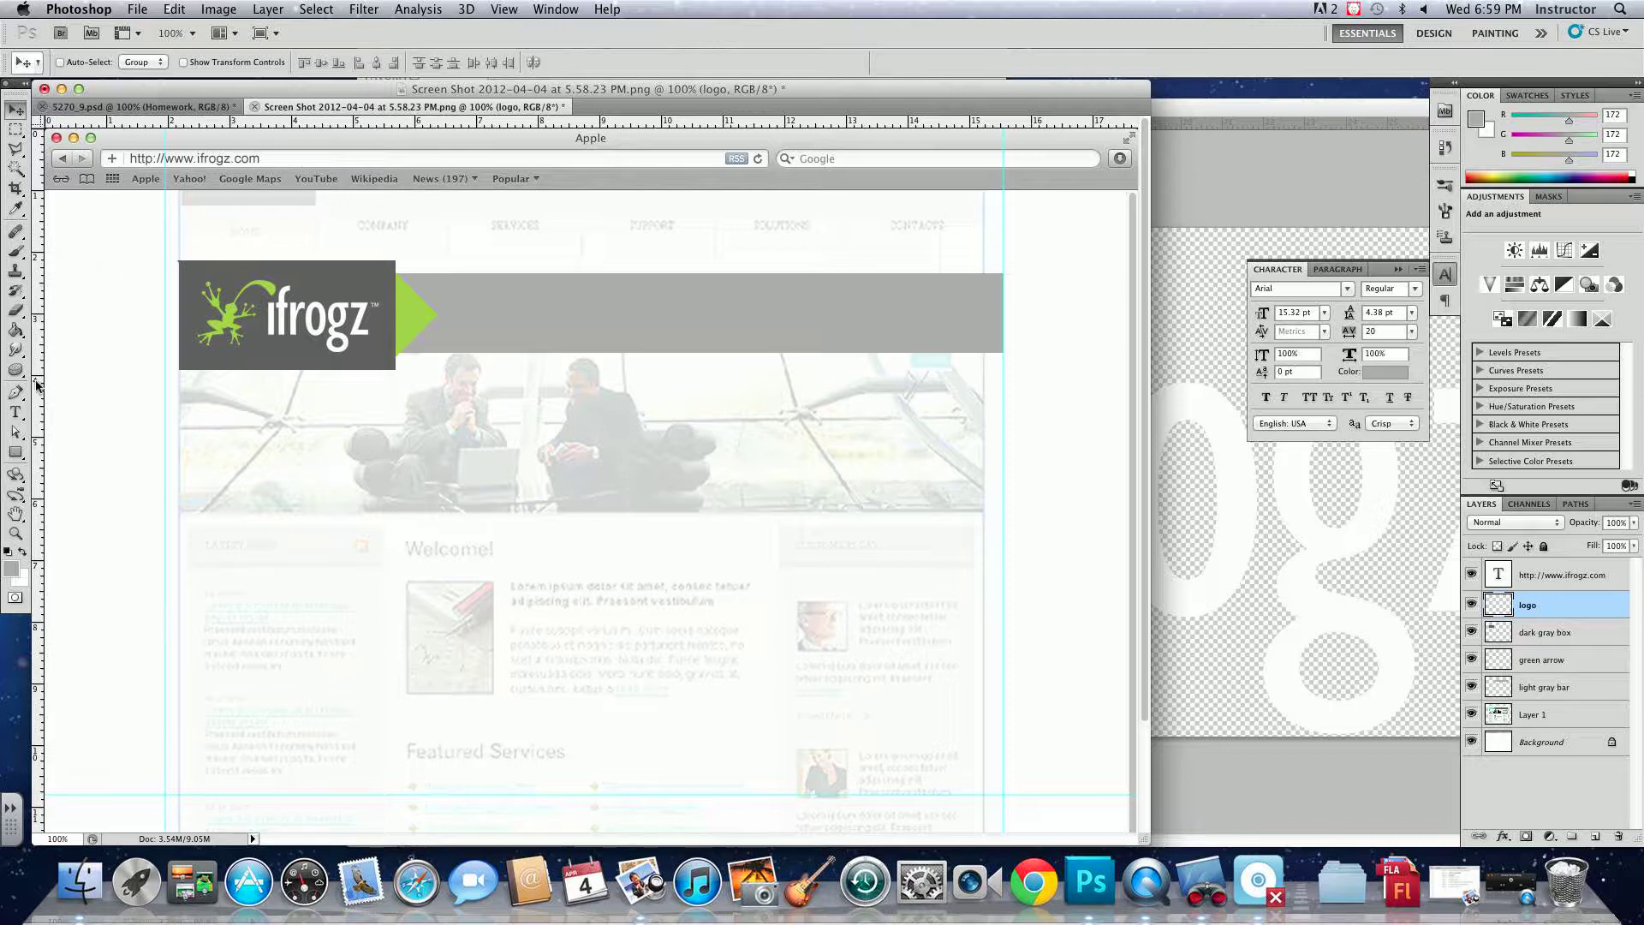
- Add a HOME text label in the navigation strip above the logo box
left_click(16, 412)
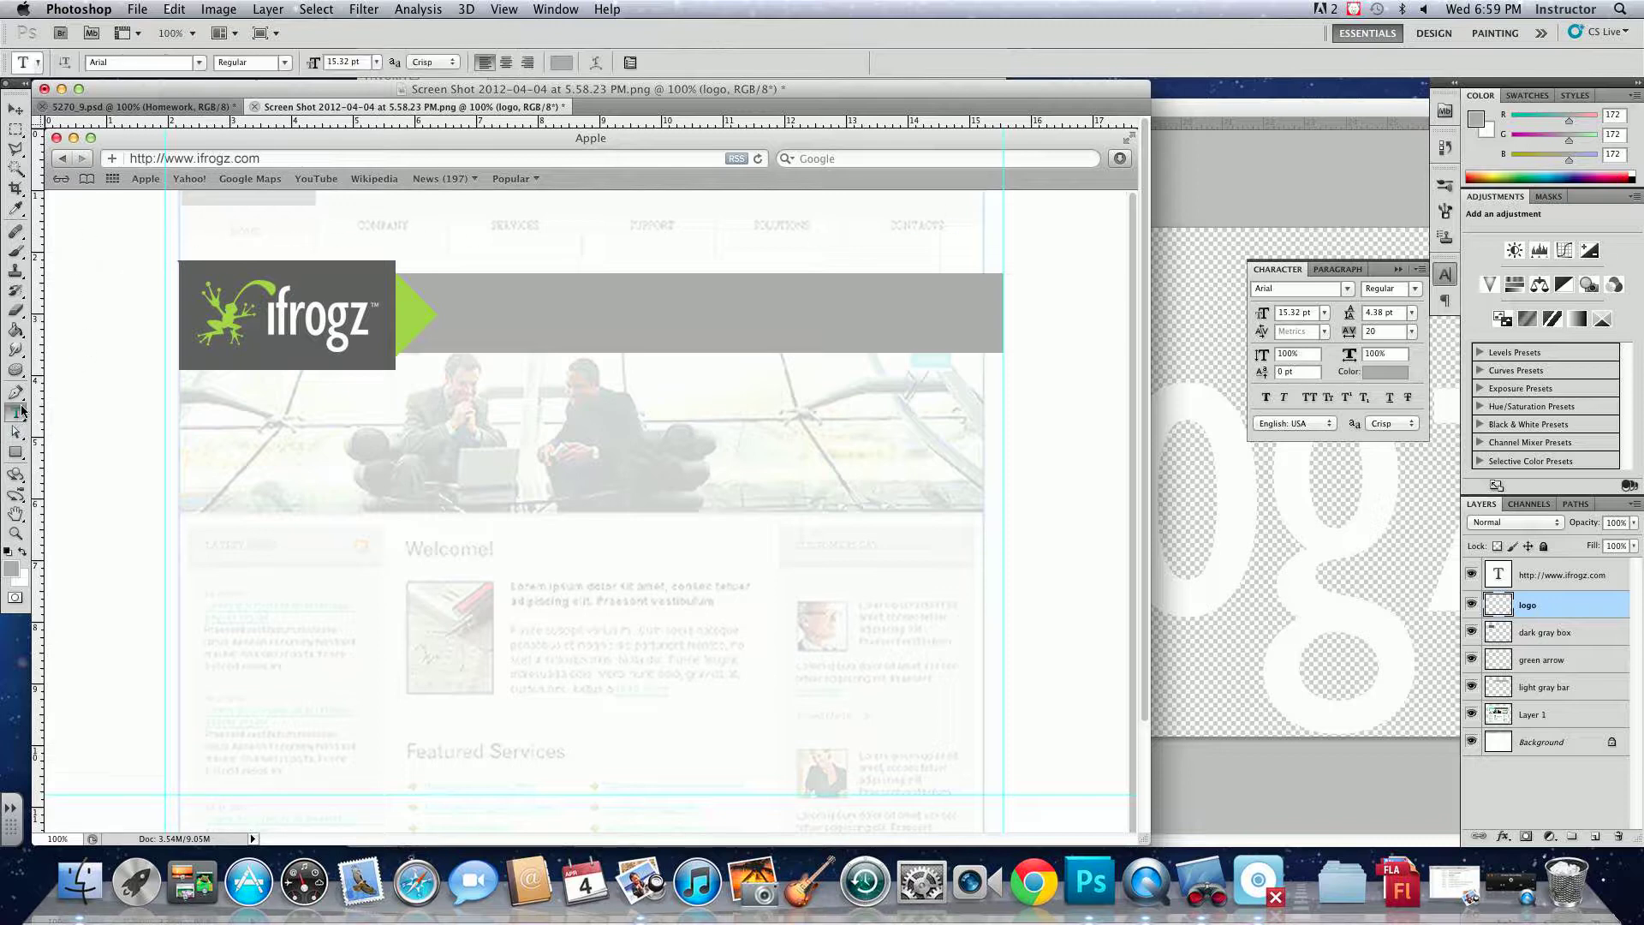
left_click(370, 220)
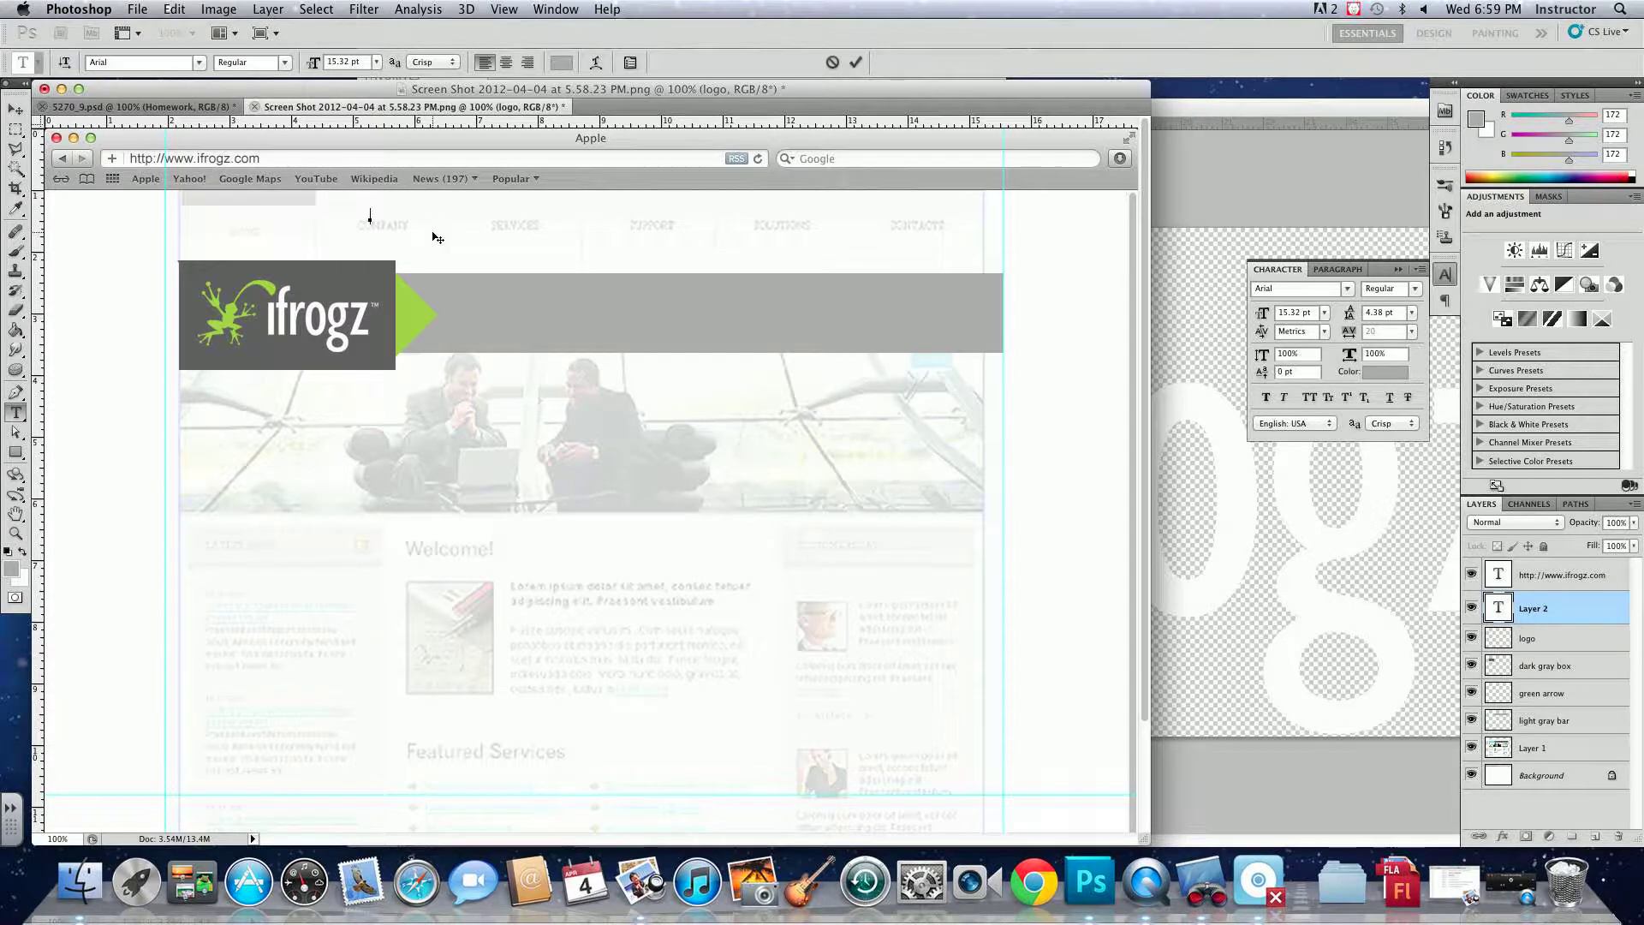
type("HOME")
- Format the HOME text in Myriad Pro Semibold with tracking 100, coloured with the dark grey sampled from the logo box
key("super+a")
left_click(101, 62)
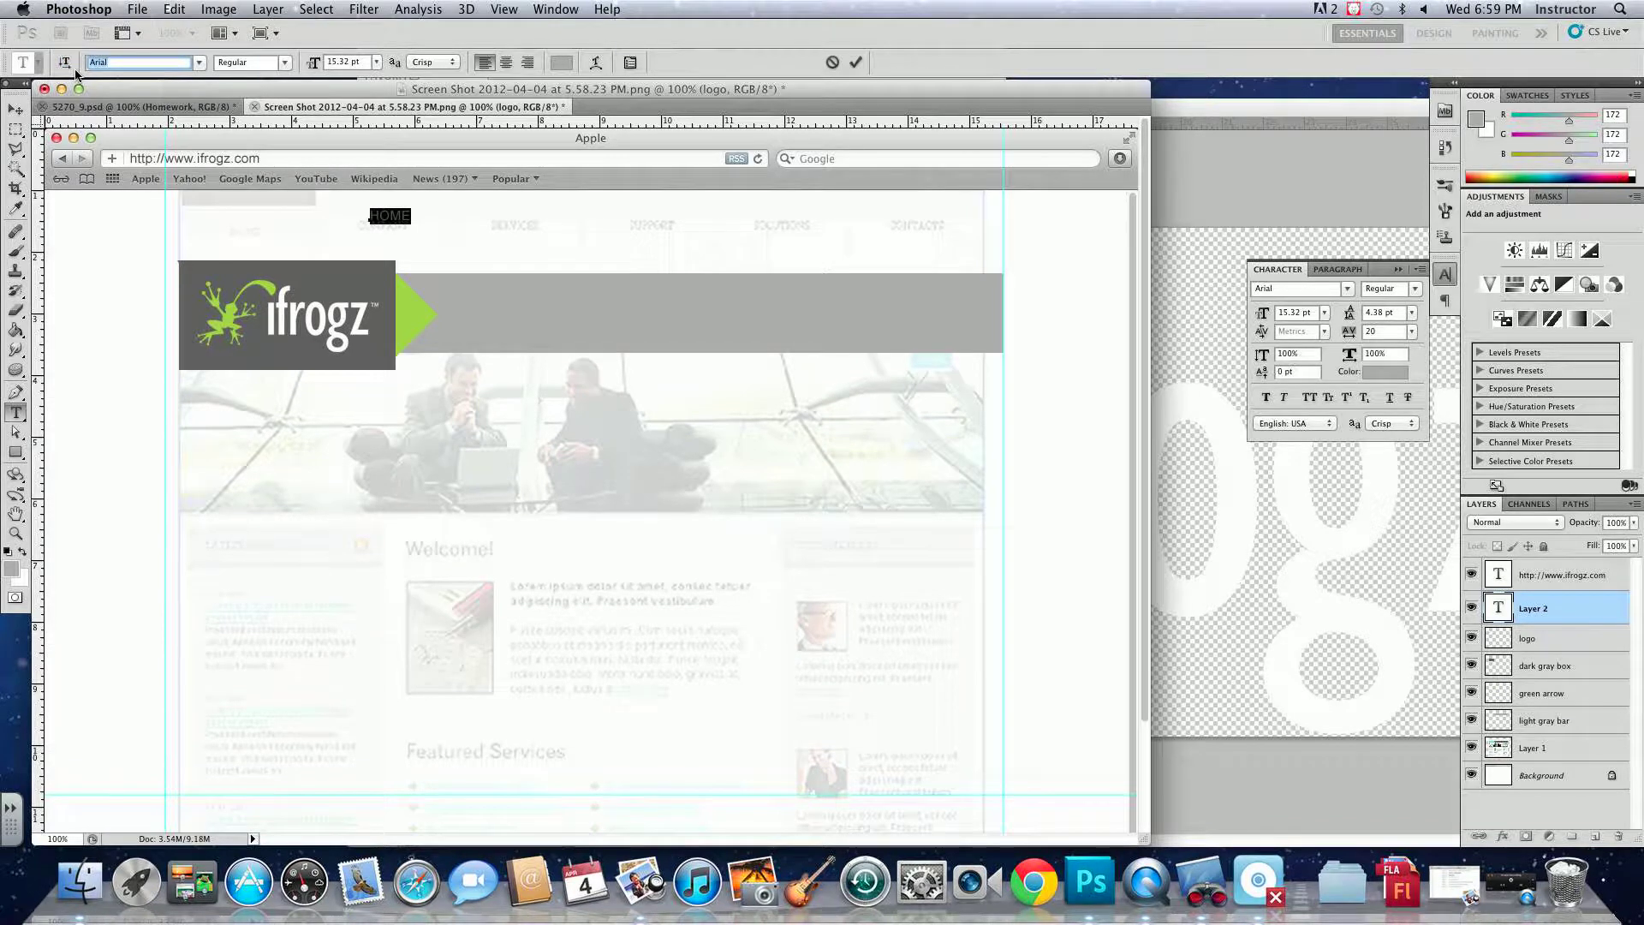
type("My")
key("Return")
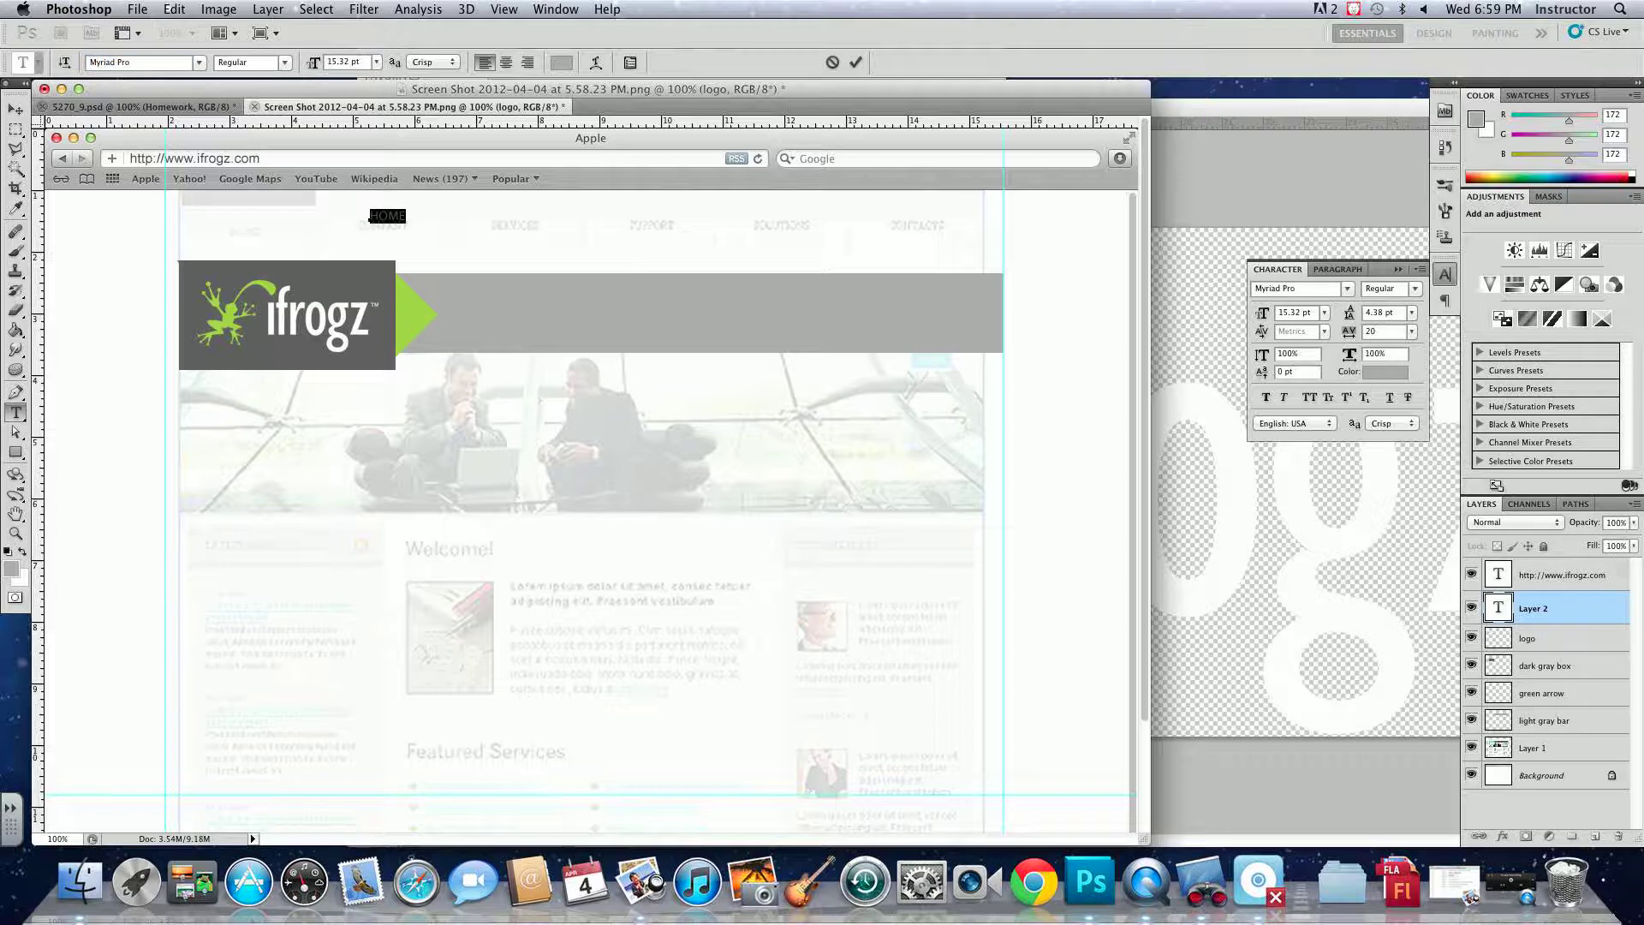
left_click(285, 65)
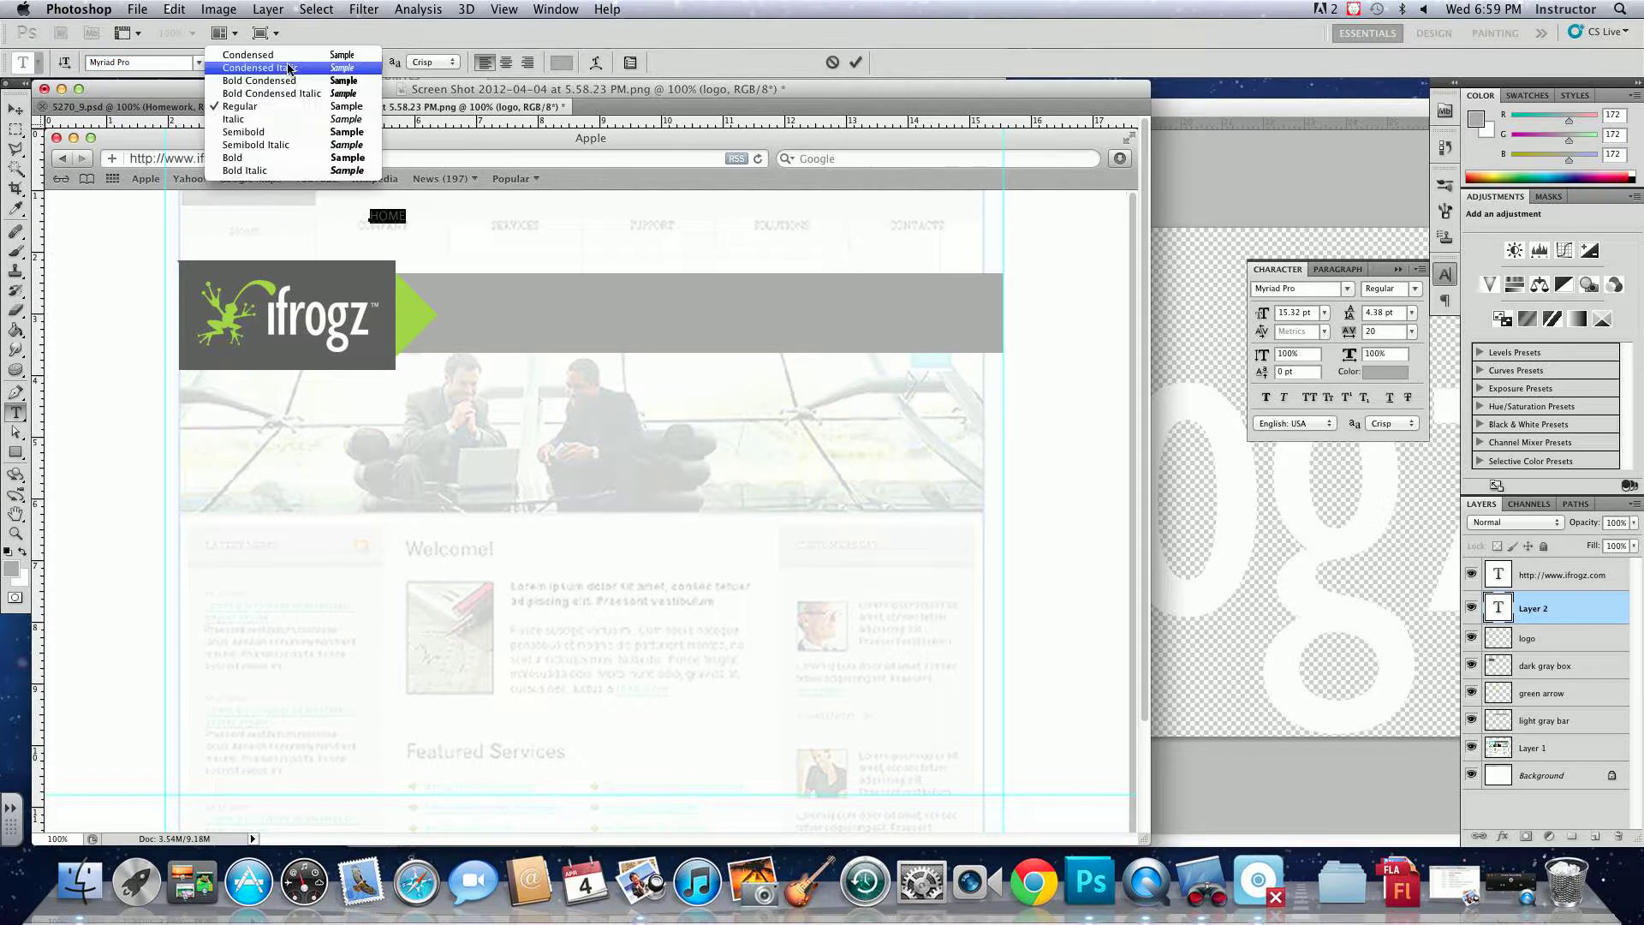
left_click(279, 132)
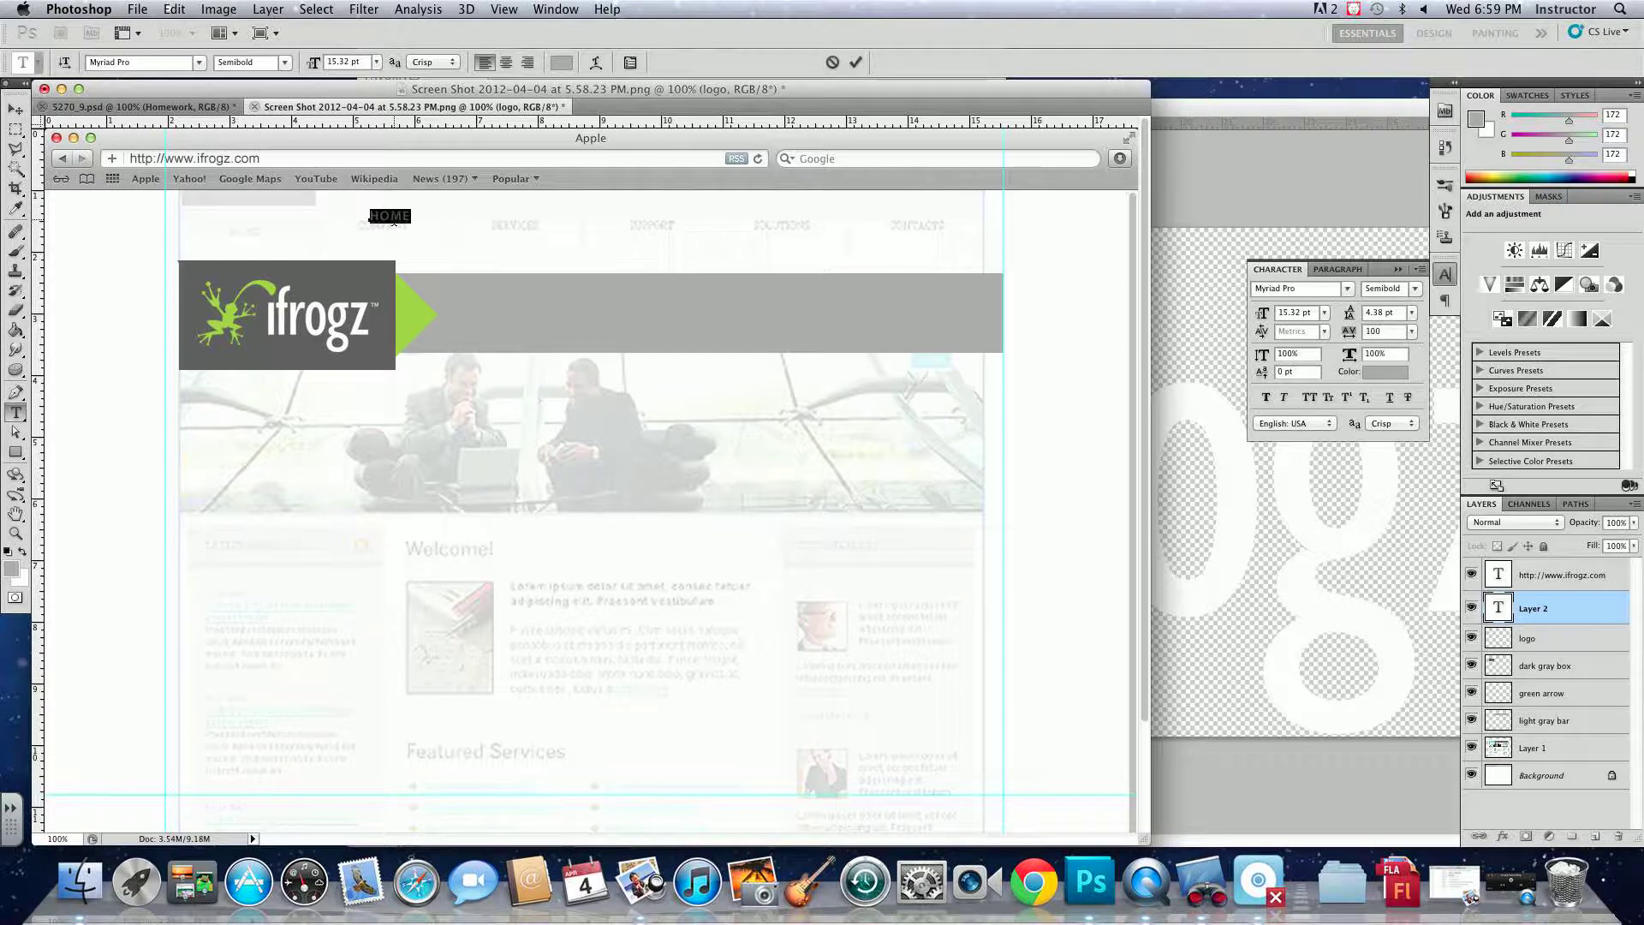
left_click(562, 62)
left_click(373, 283)
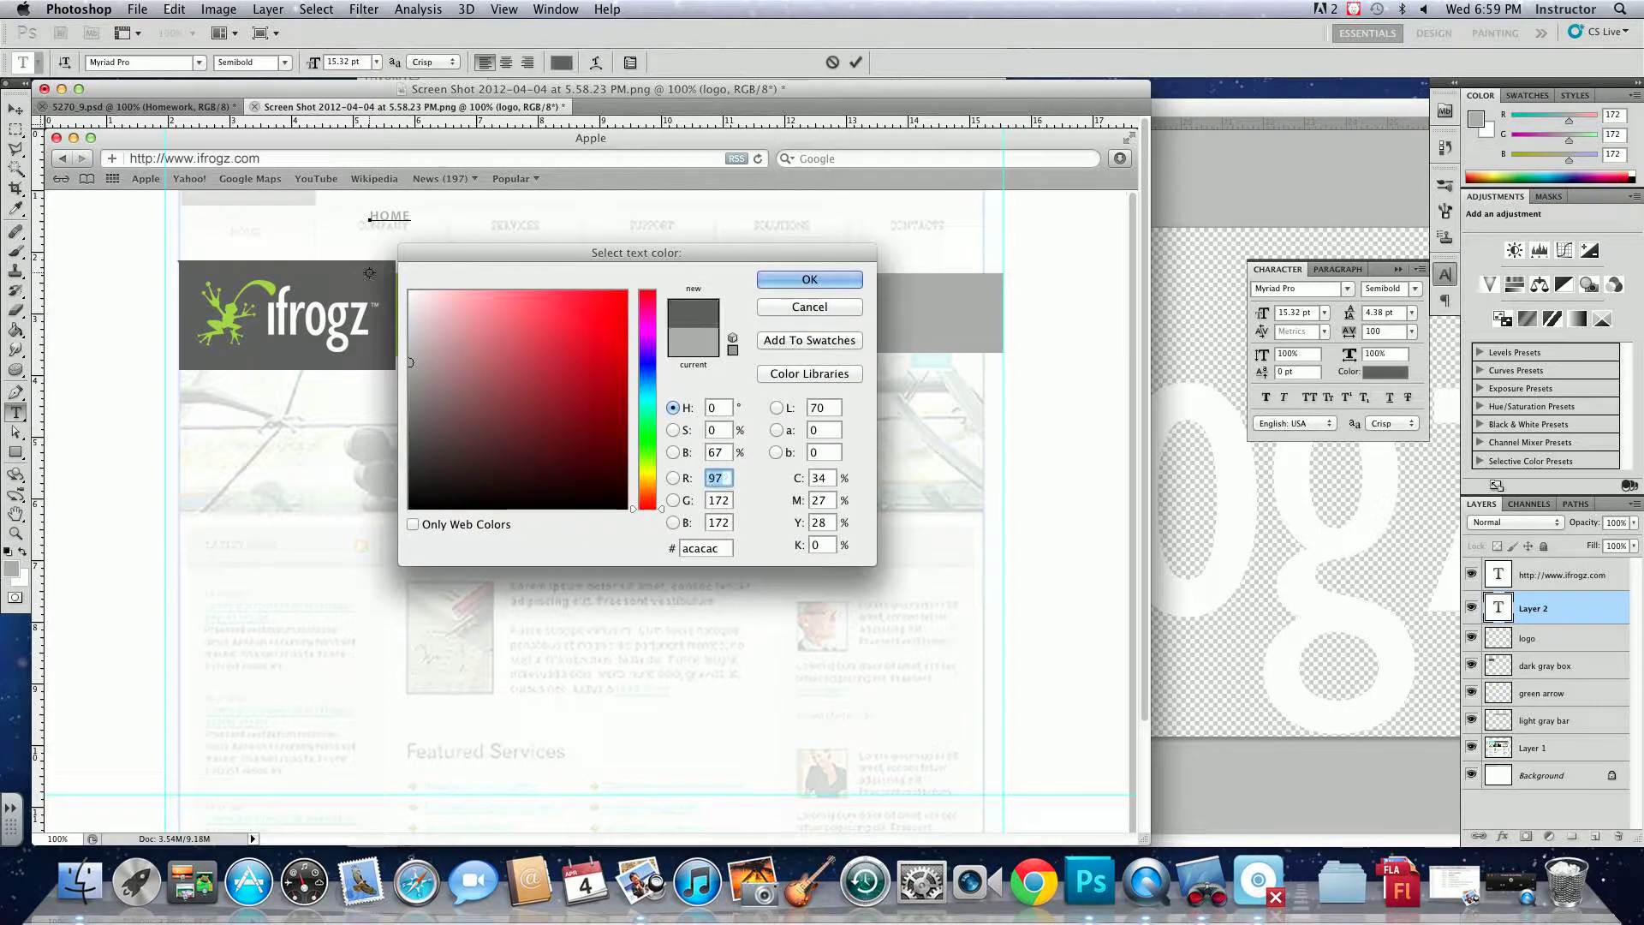
left_click(808, 280)
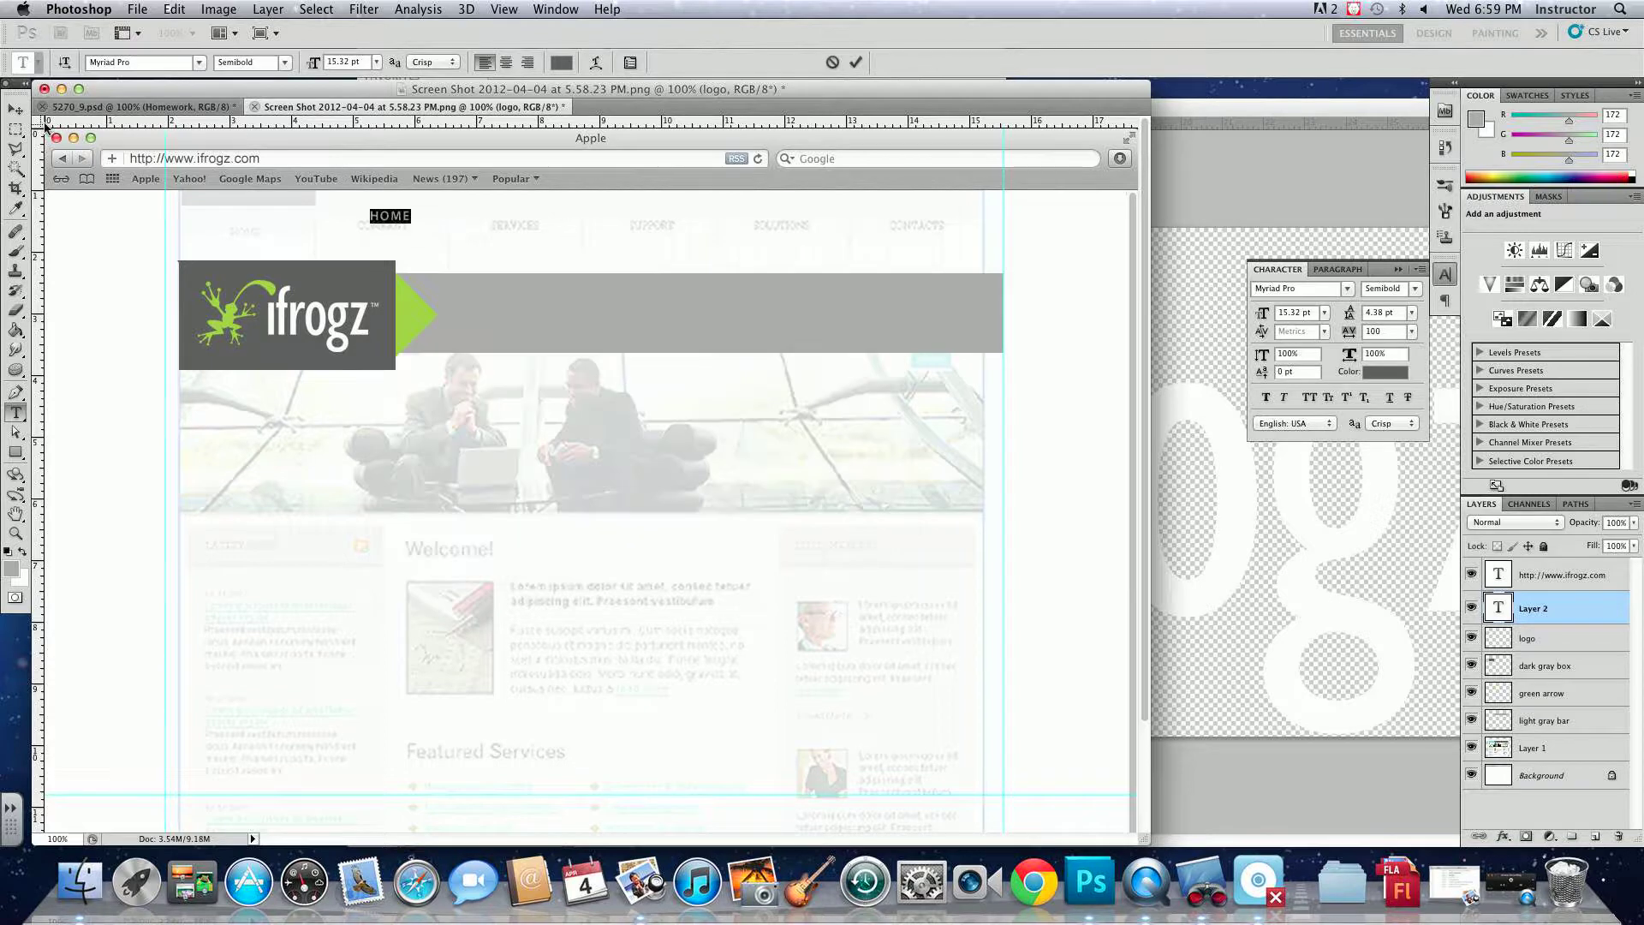
- Commit the HOME text and move it over the template's first navigation label, nudging it horizontally into place
key("ctrl+Return")
key("v")
left_click_drag(389, 235, 243, 246)
key("Left")
key("Left")
key("Left")
key("Left")
key("Left")
key("Left")
key("Left")
key("Left")
key("Left")
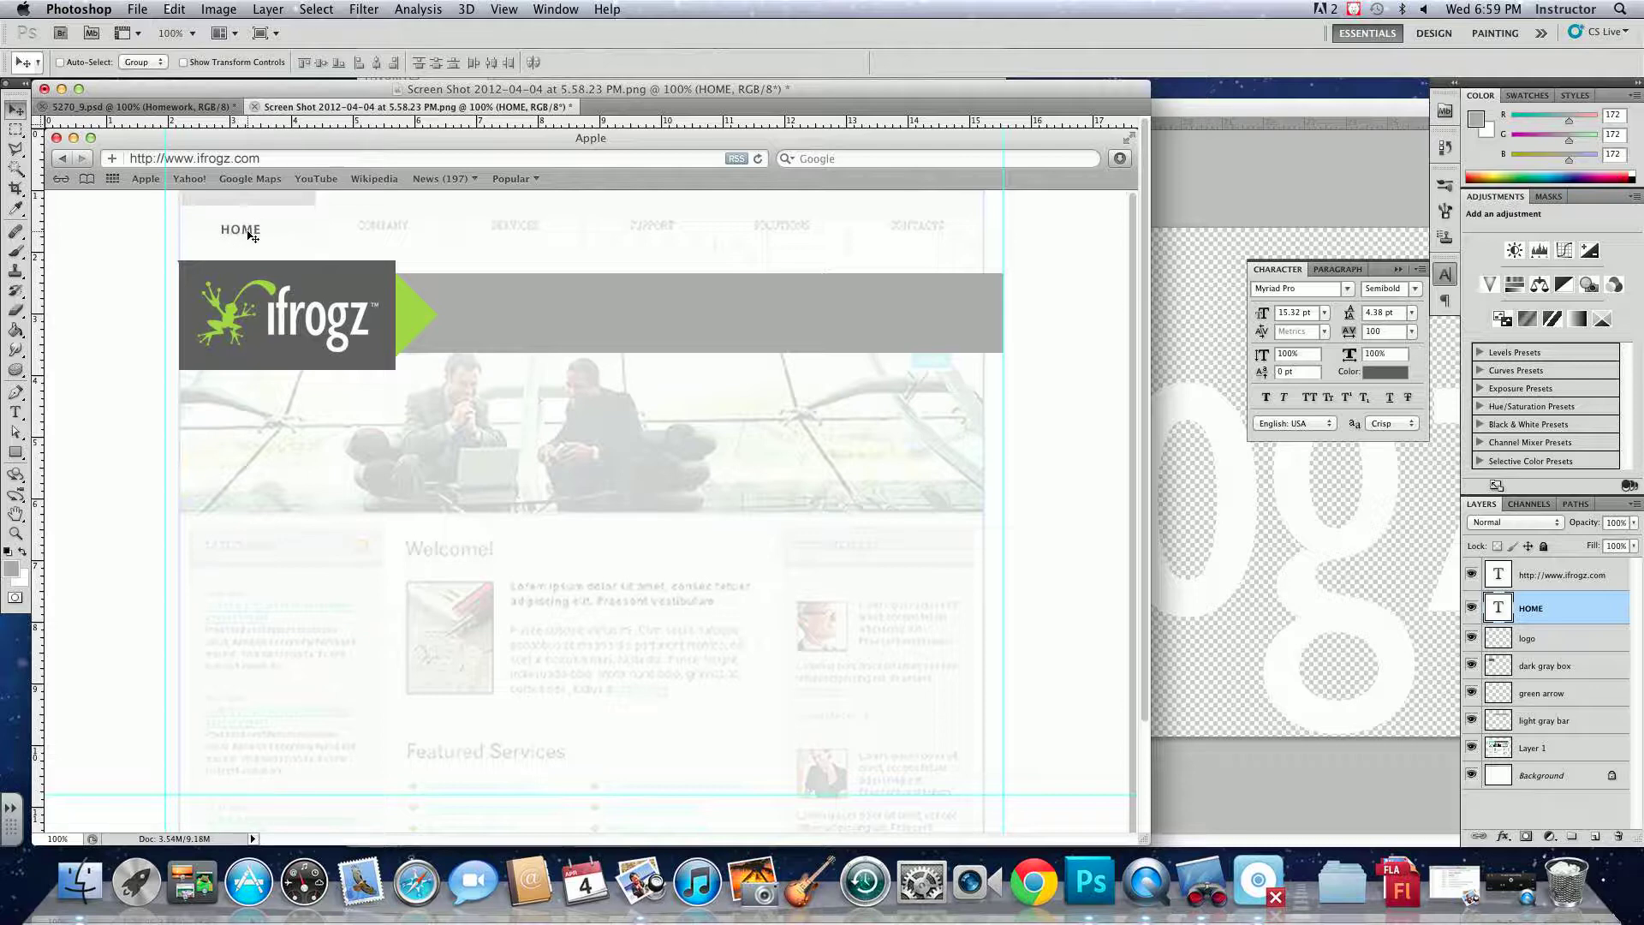
key("Right")
key("Right")
key("Right")
key("Right")
key("Right")
key("Right")
key("Right")
key("Right")
- Centre-align the HOME text and reposition it over the template's first navigation label
double_click(1499, 607)
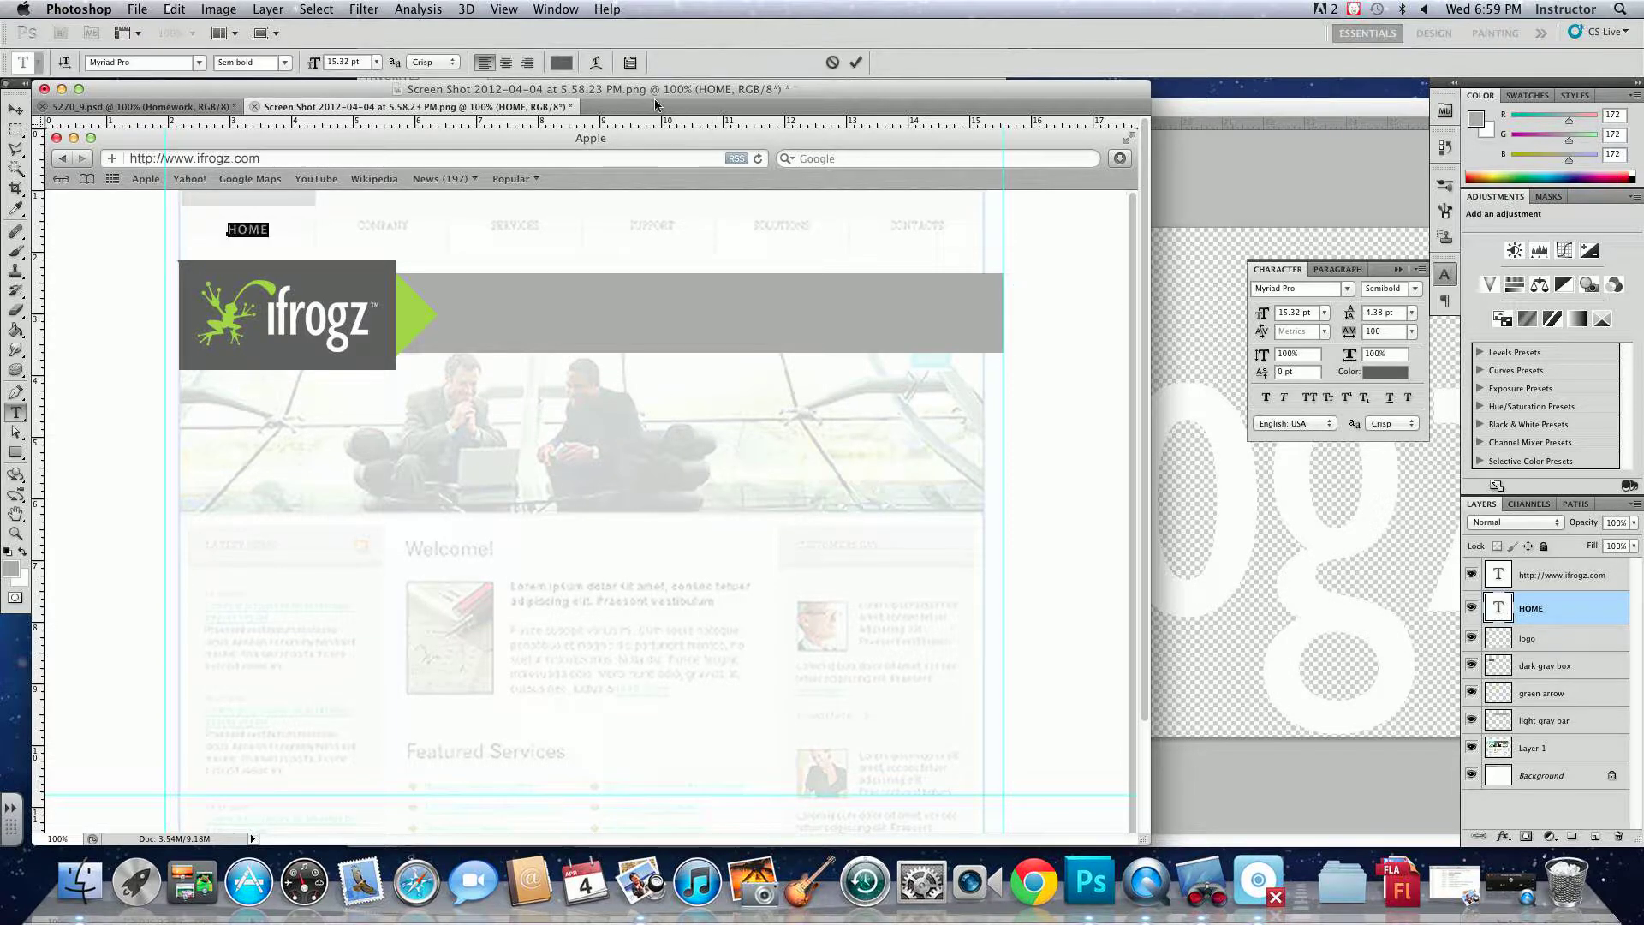
left_click(507, 62)
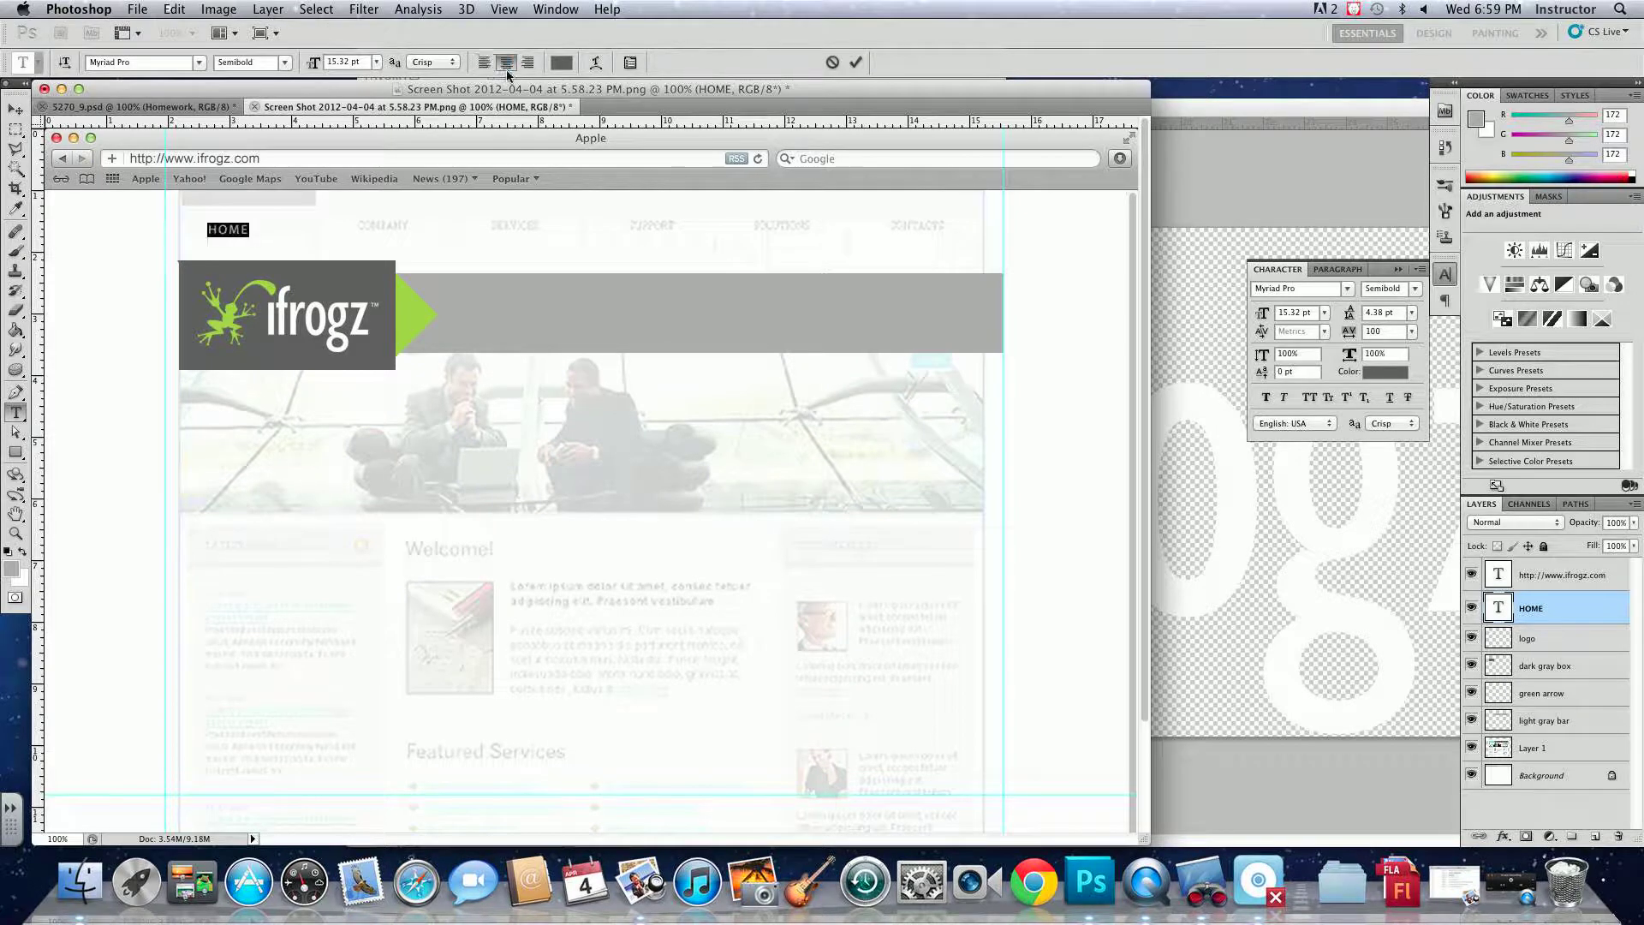
left_click(17, 96)
left_click_drag(257, 245, 280, 248)
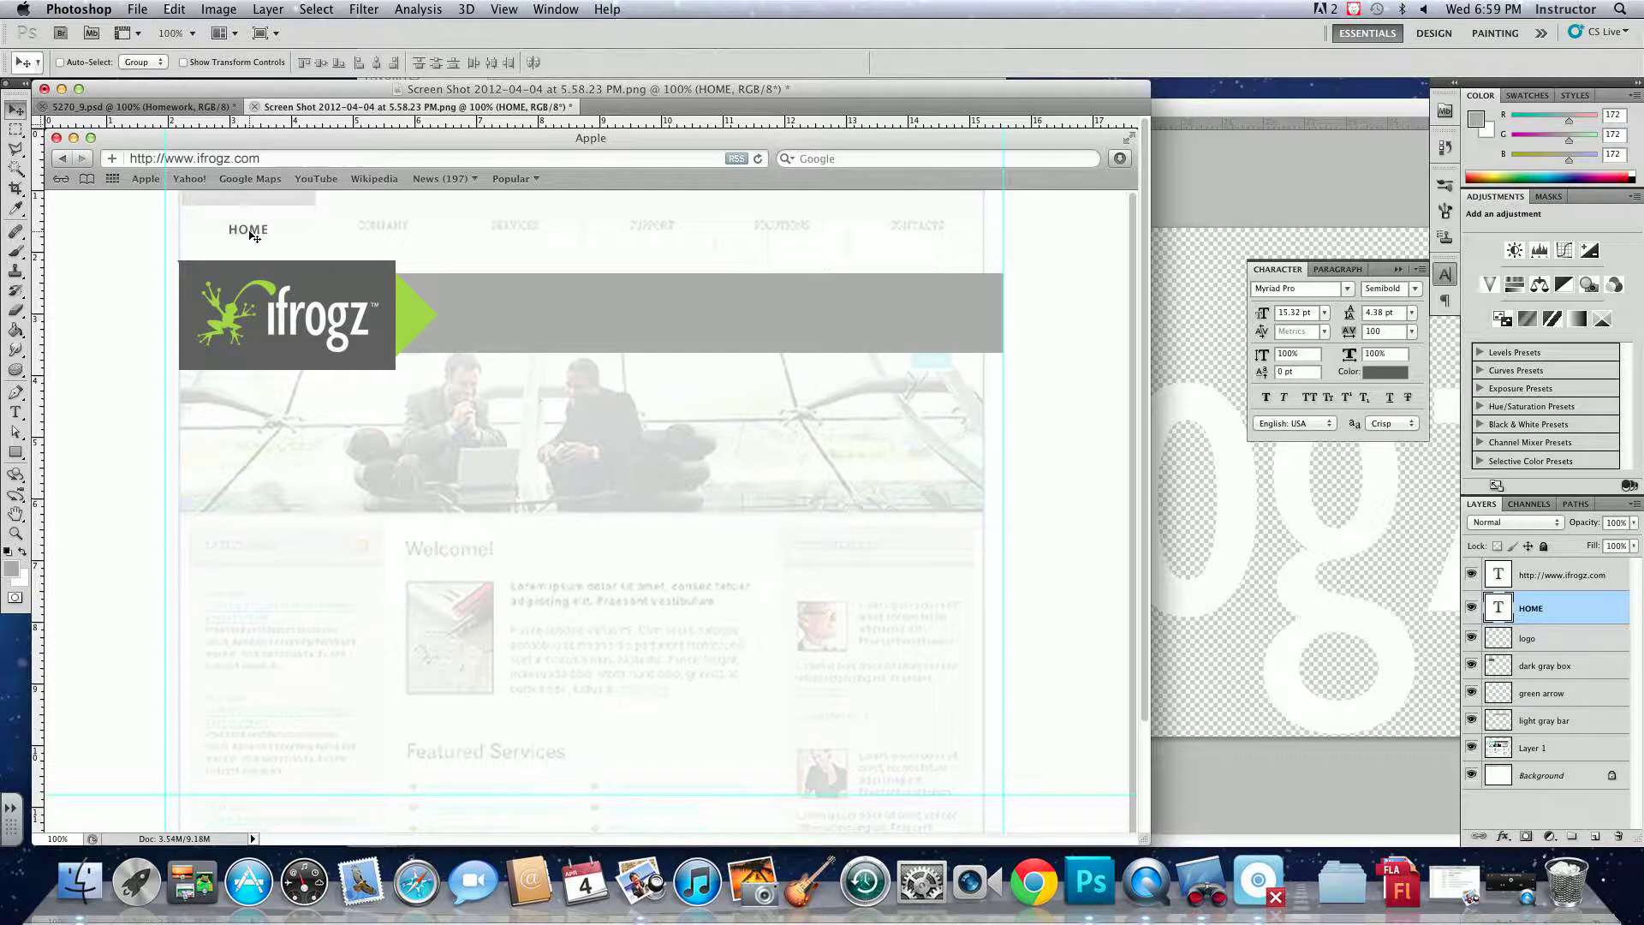
- Duplicate the HOME label over the five remaining navigation slots and change the second label to ABOUT US
left_click_drag(250, 232, 917, 230)
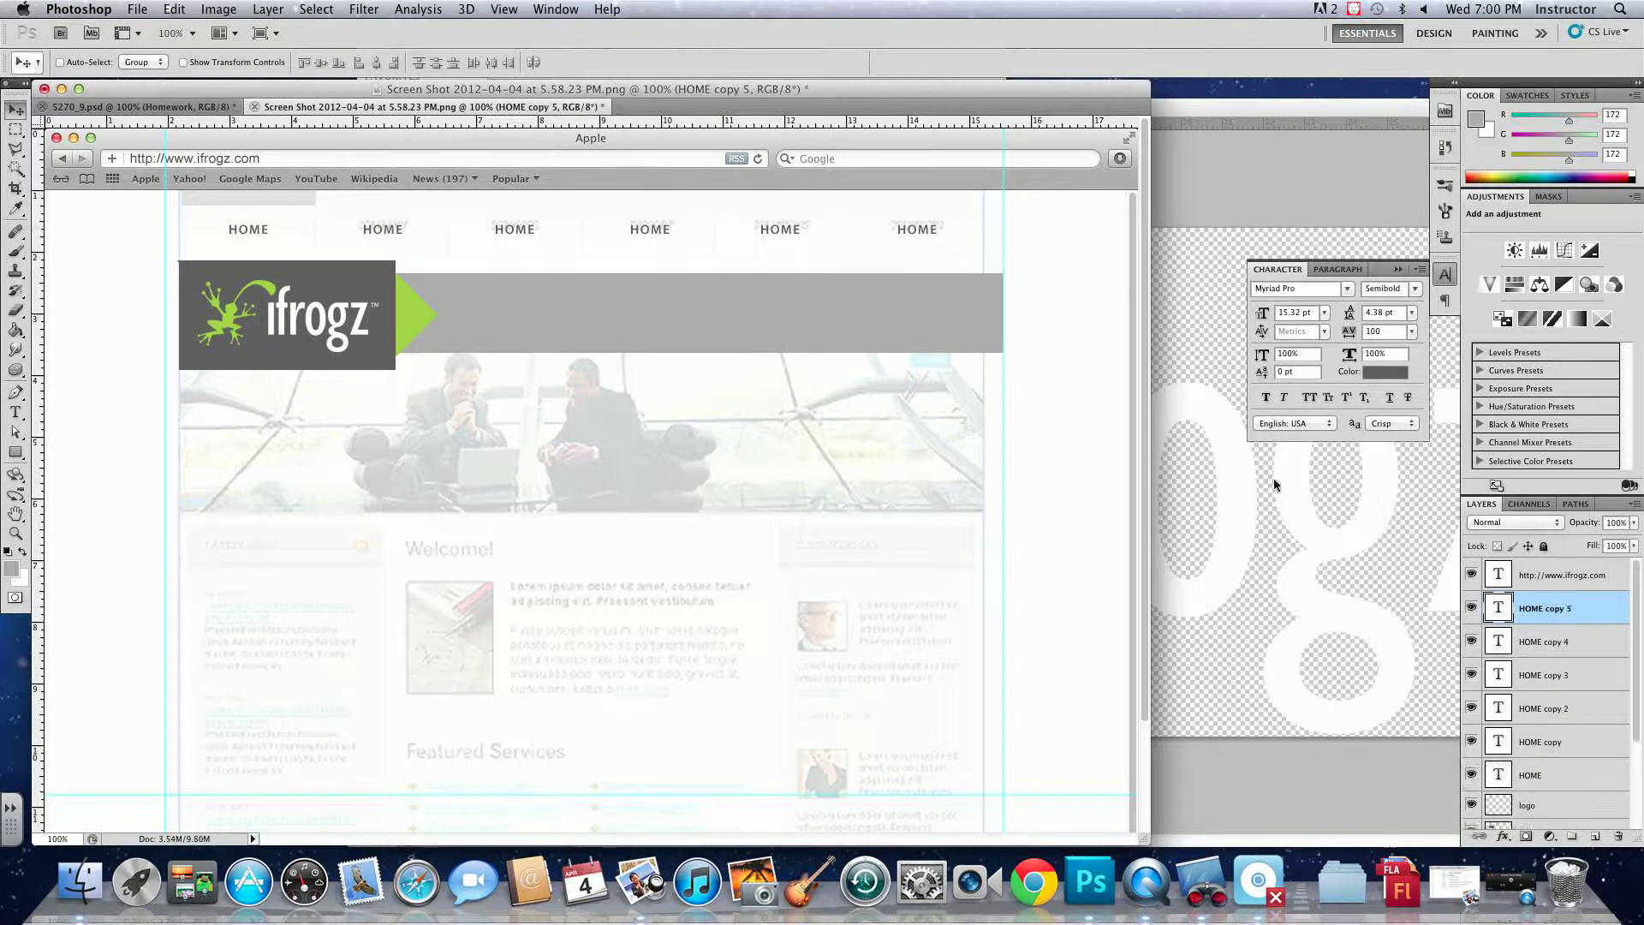
double_click(1499, 741)
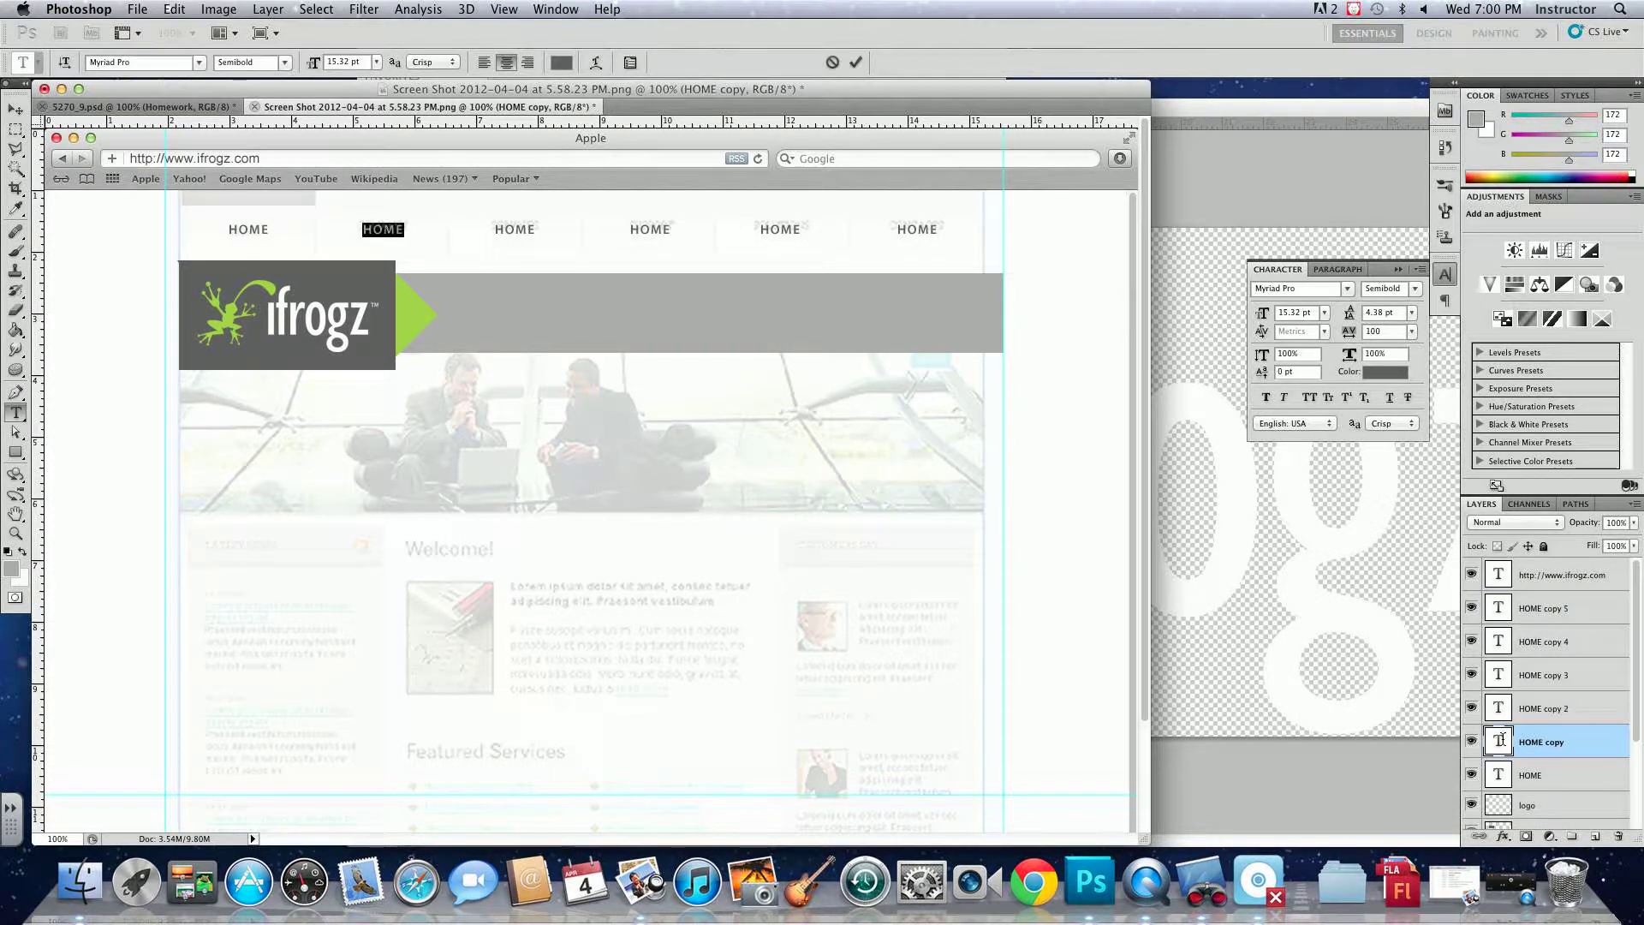
type("about")
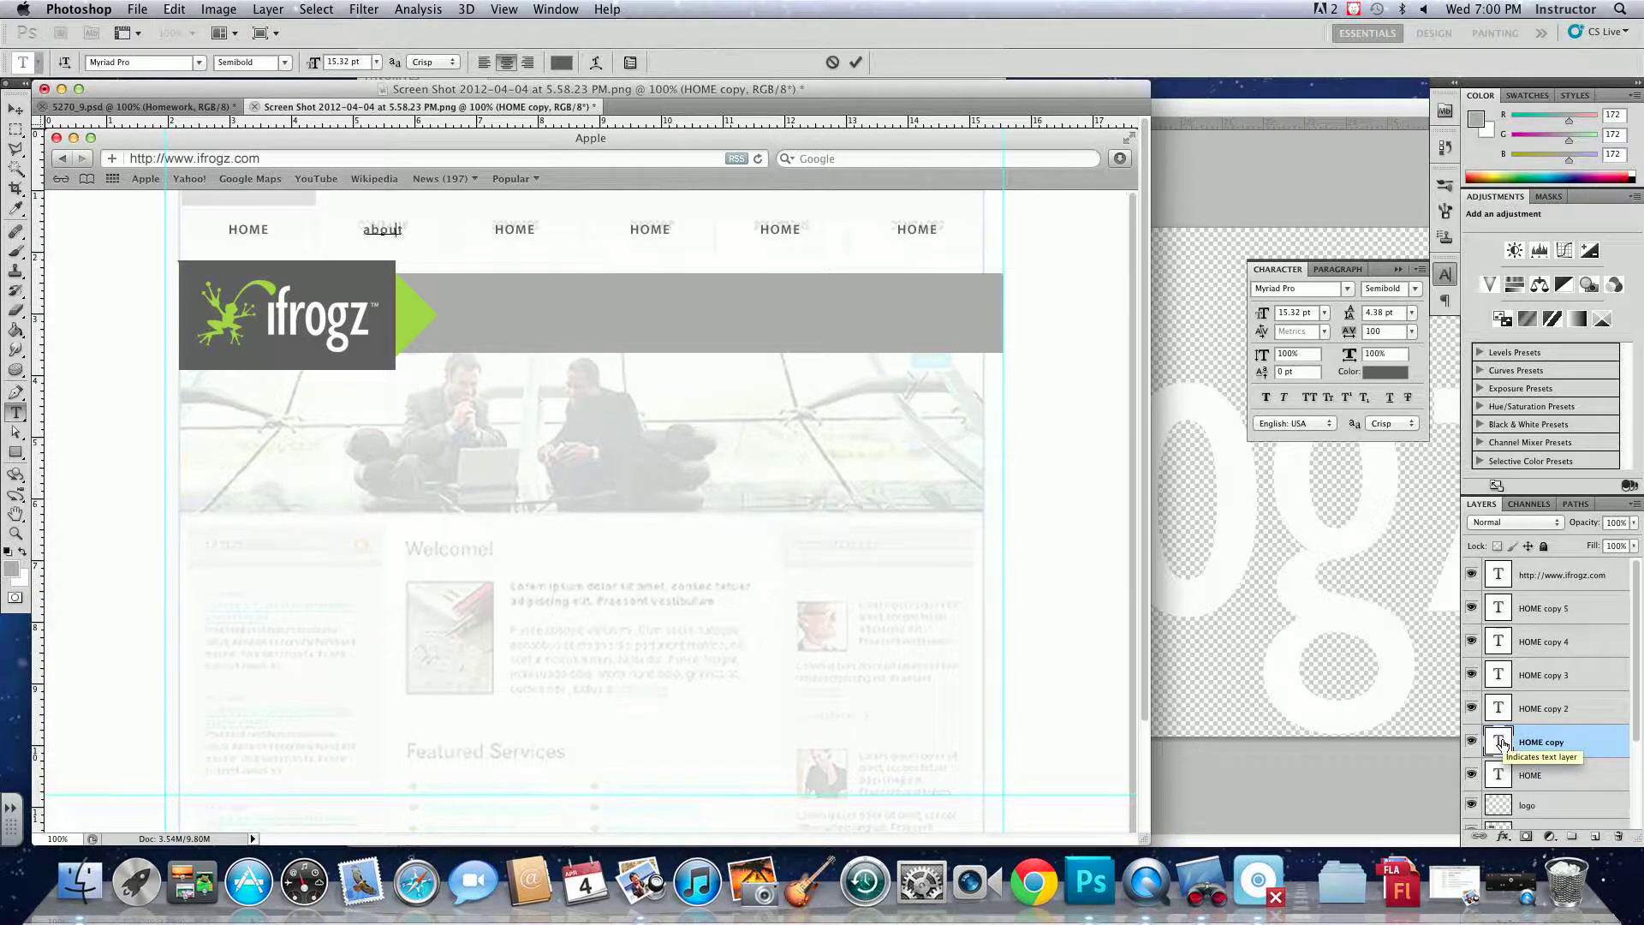
key("BackSpace")
key("BackSpace")
key("BackSpace")
key("BackSpace")
key("BackSpace")
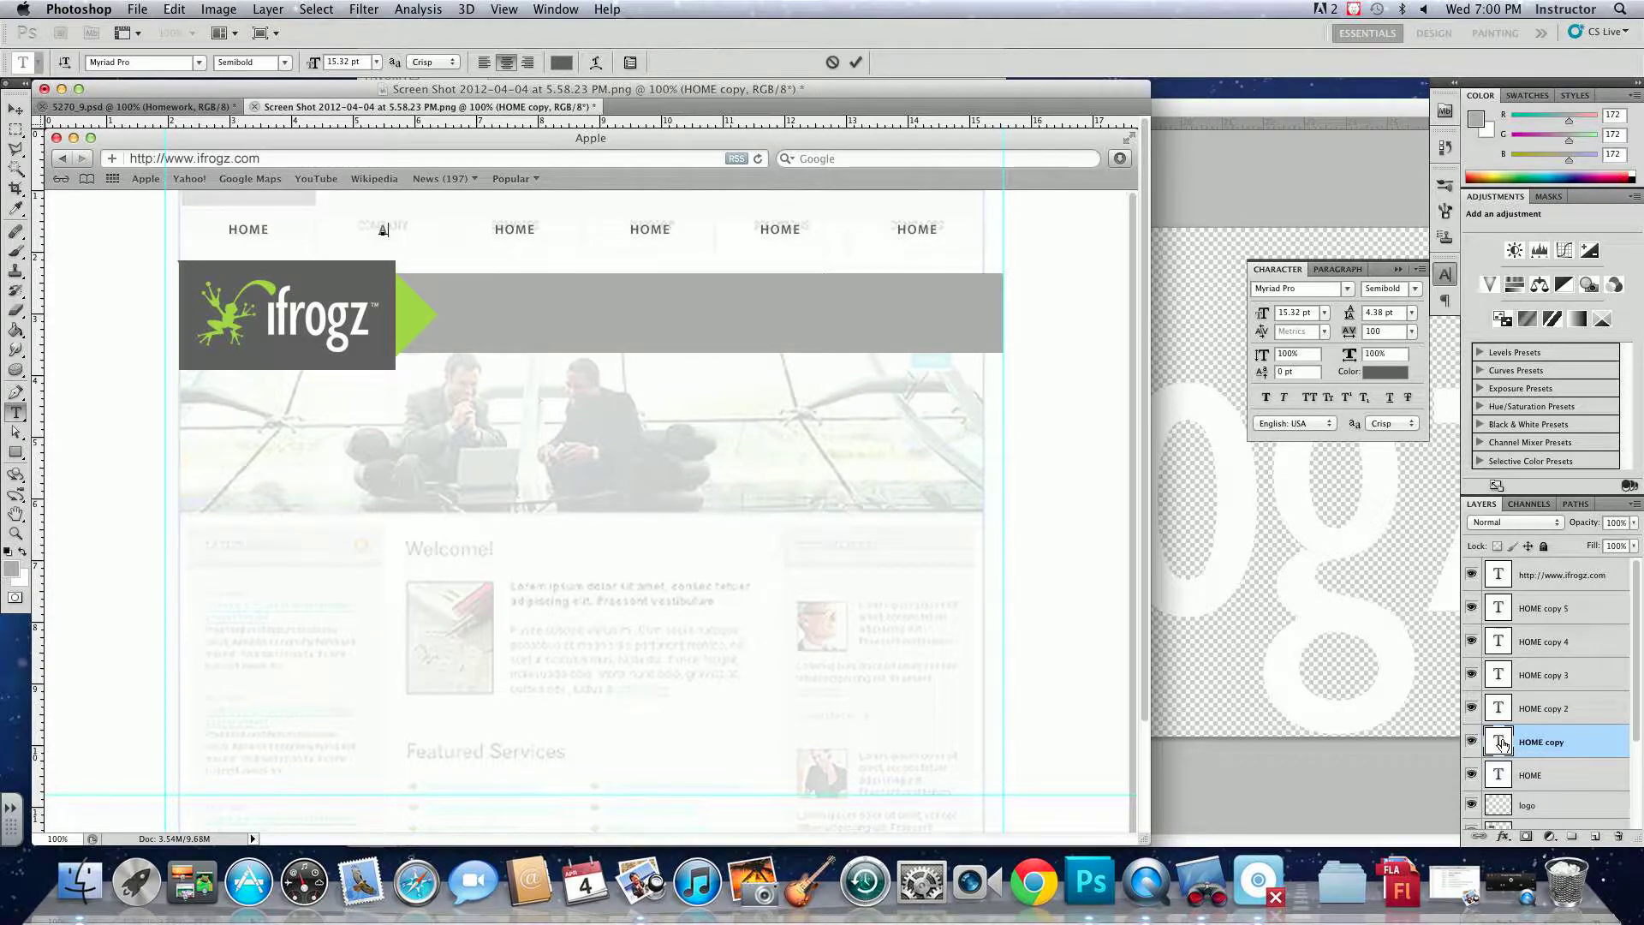
type("ABOUT US")
- Change the third navigation label's text to PRODUCTS
double_click(1498, 707)
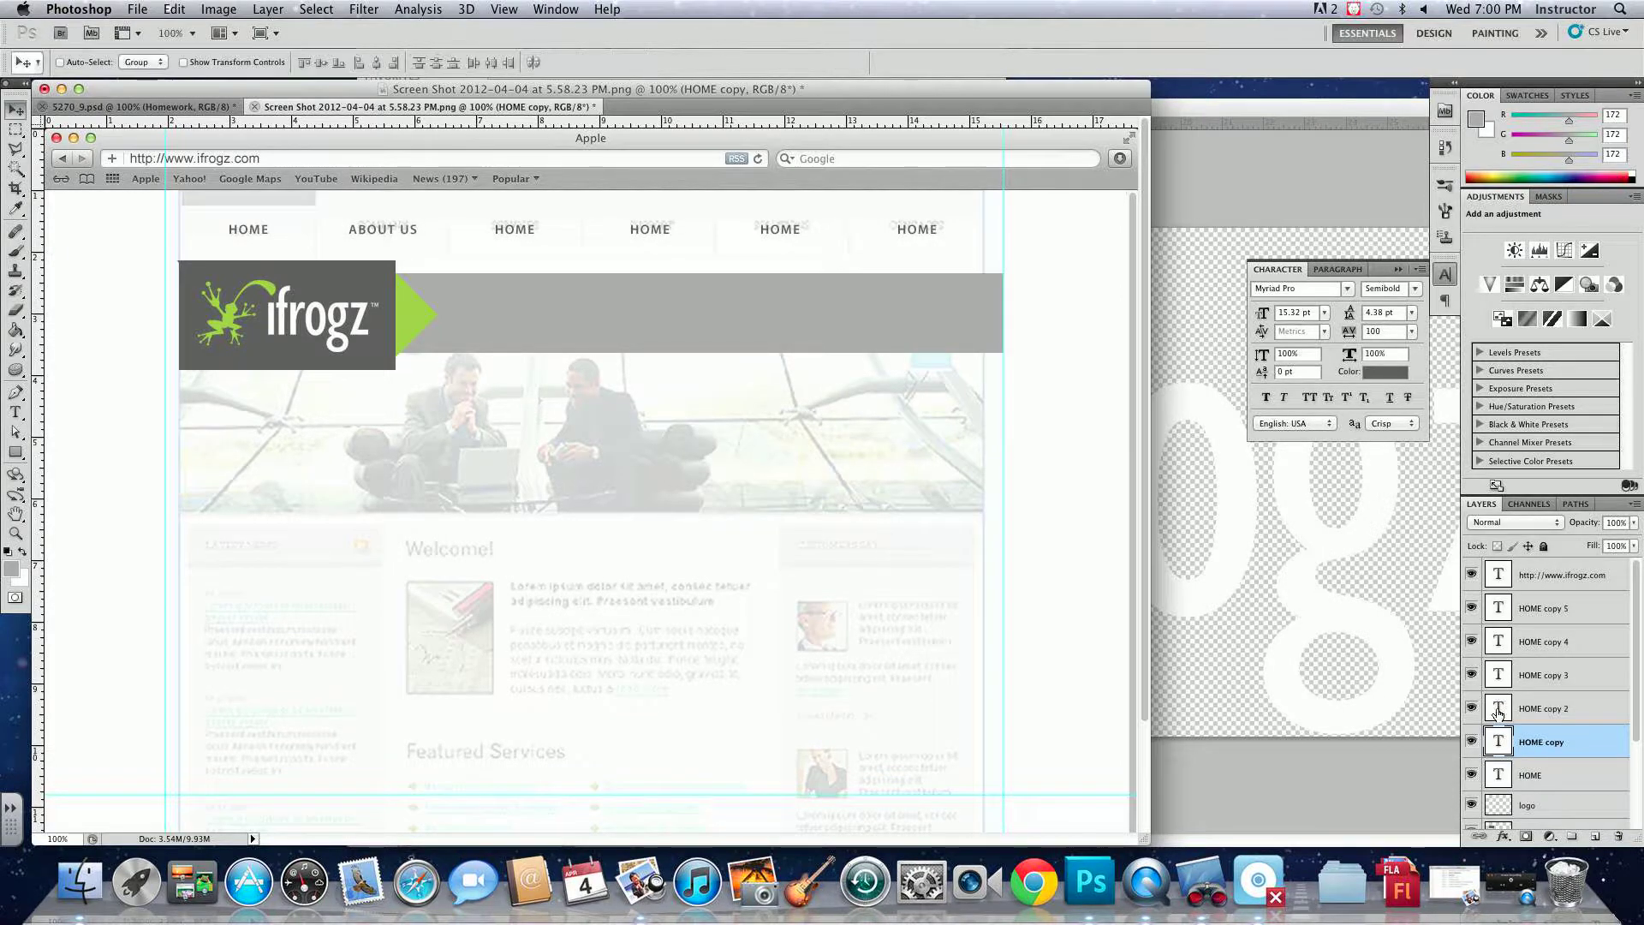
type("PRODUCT")
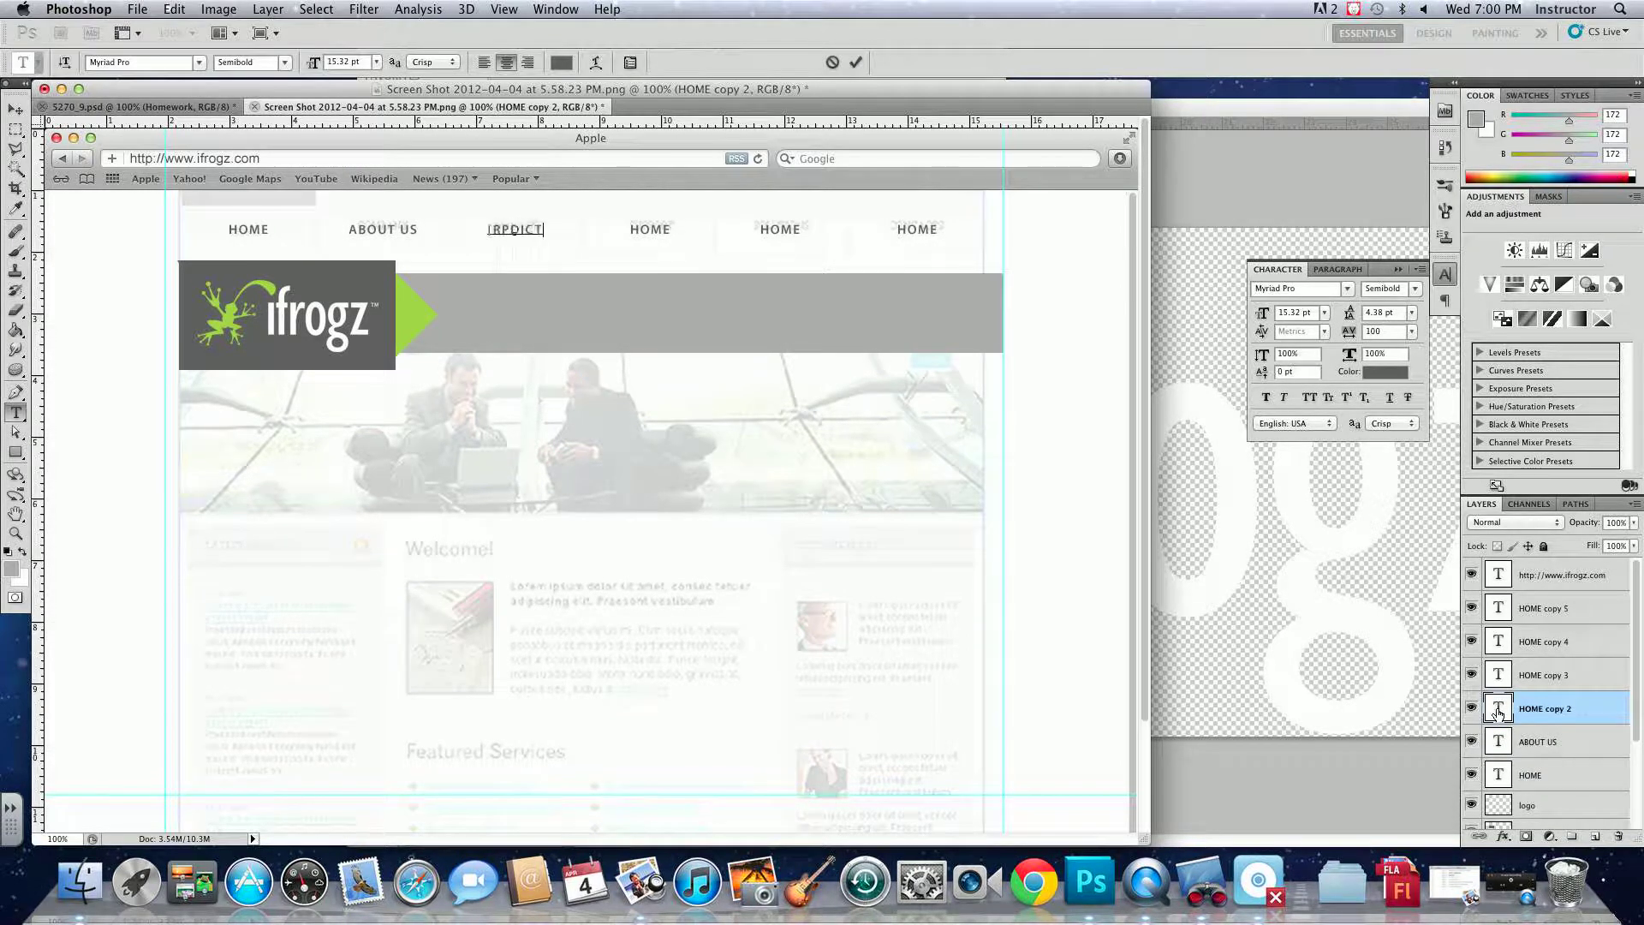
key("BackSpace")
key("BackSpace")
key("BackSpace")
key("BackSpace")
key("BackSpace")
key("BackSpace")
key("BackSpace")
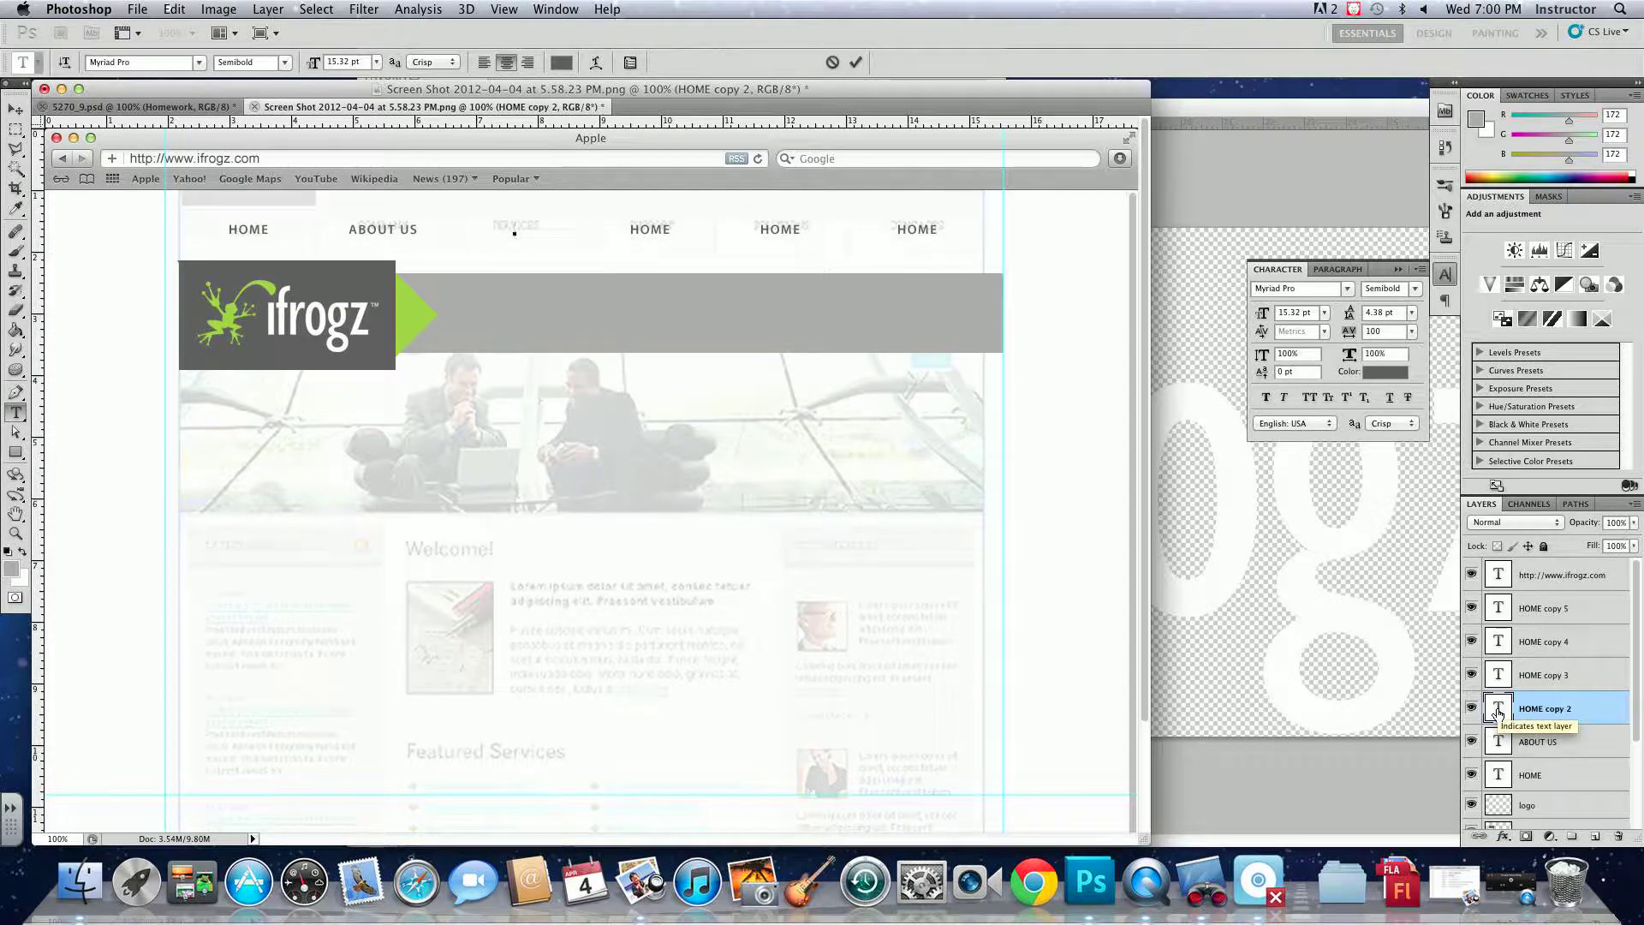
type("PRODUCTS")
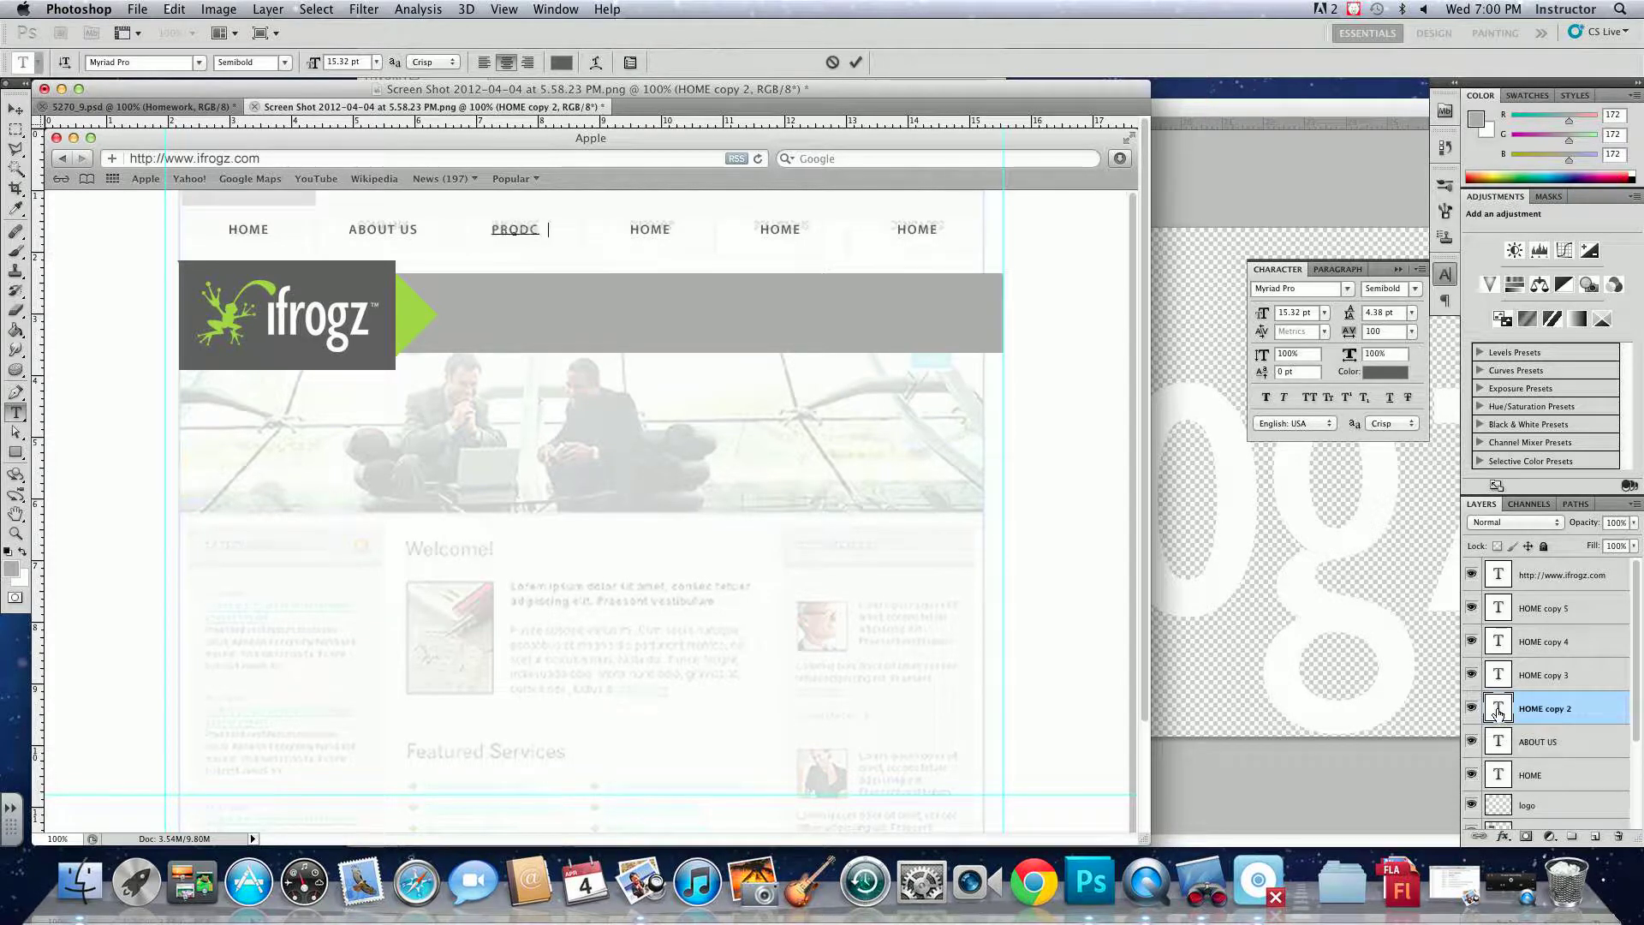
key("BackSpace")
key("BackSpace")
key("BackSpace")
key("BackSpace")
key("BackSpace")
type("DUCTS")
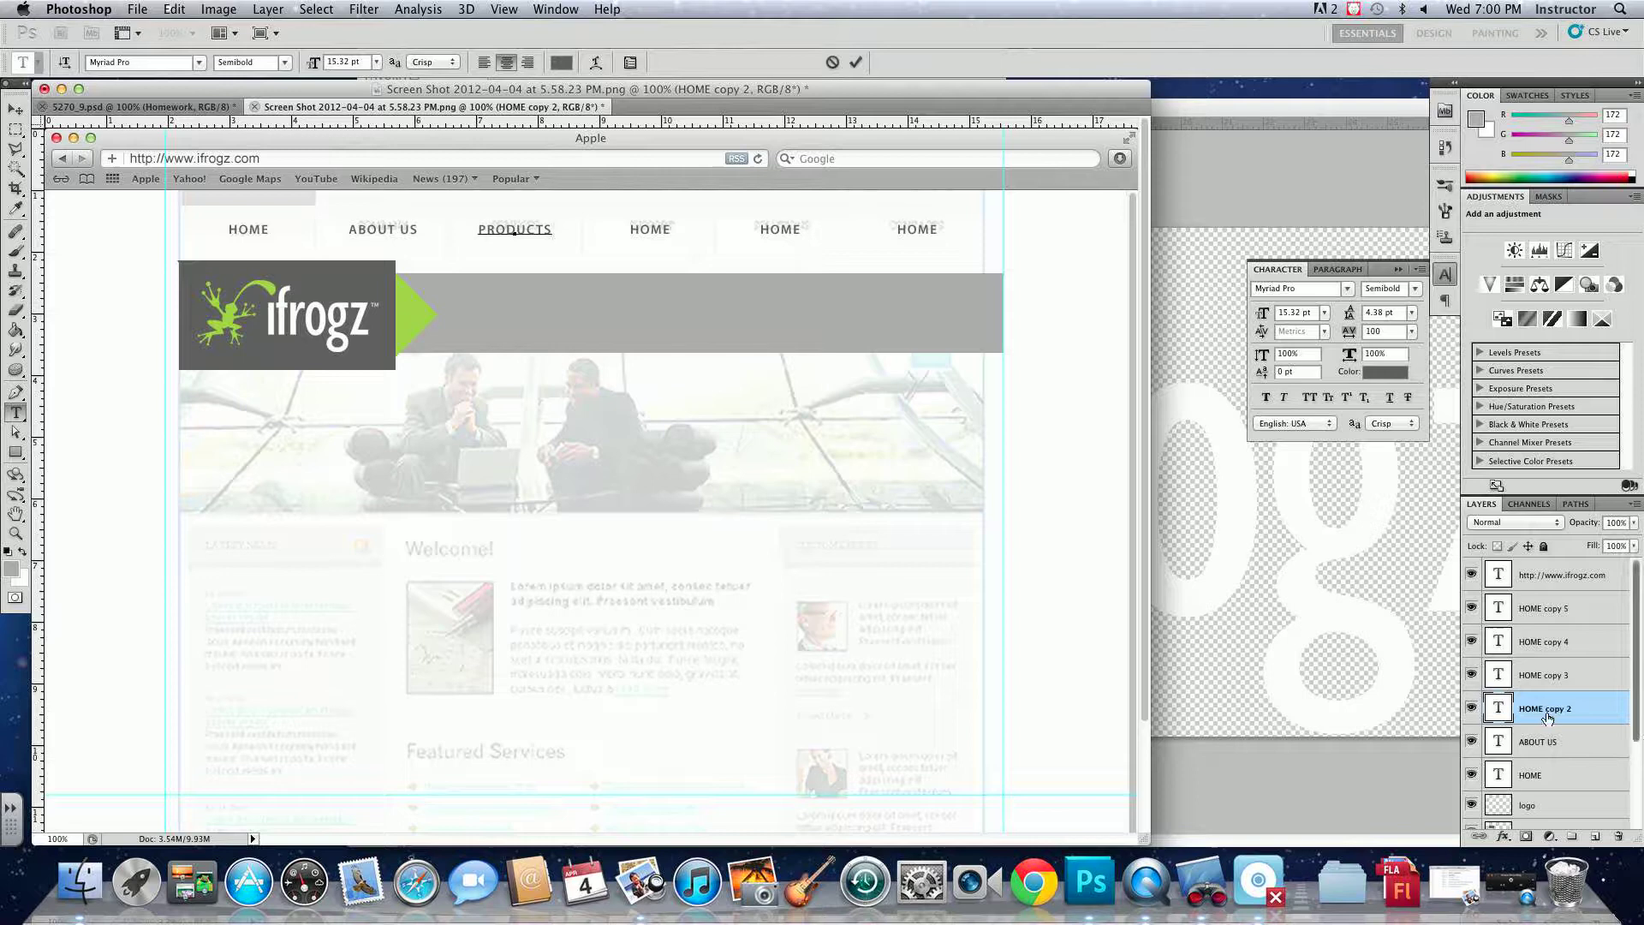
- Change the fourth navigation label to SOCIAL and the fifth to CART
double_click(1499, 675)
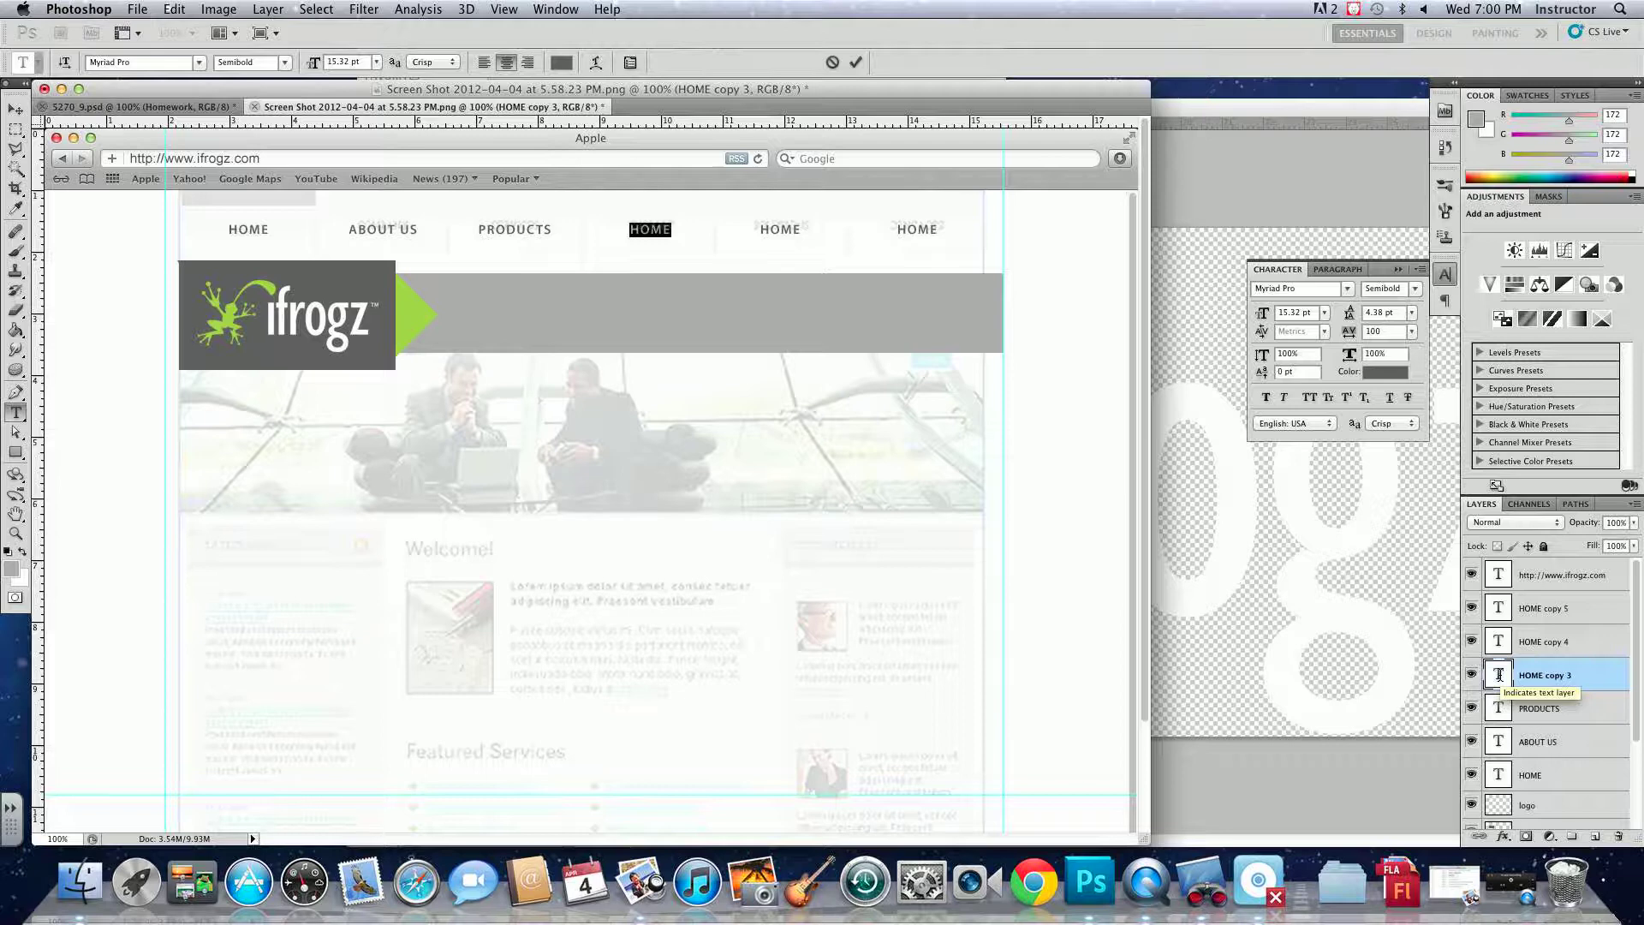
type("SOCIAL")
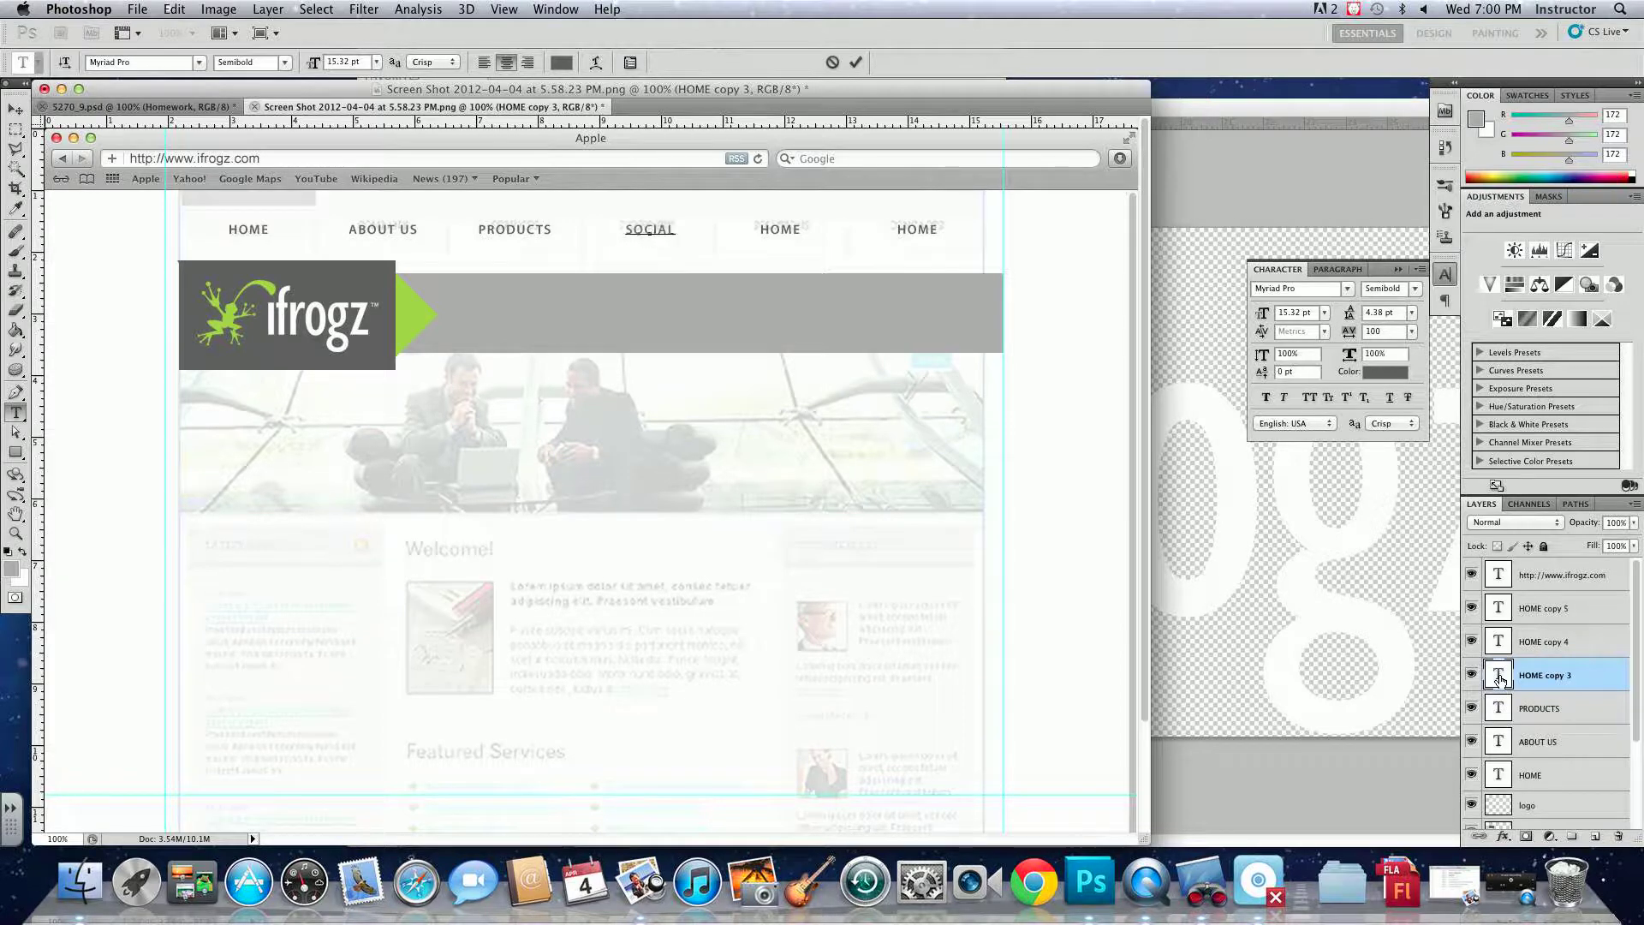
left_click(1498, 641)
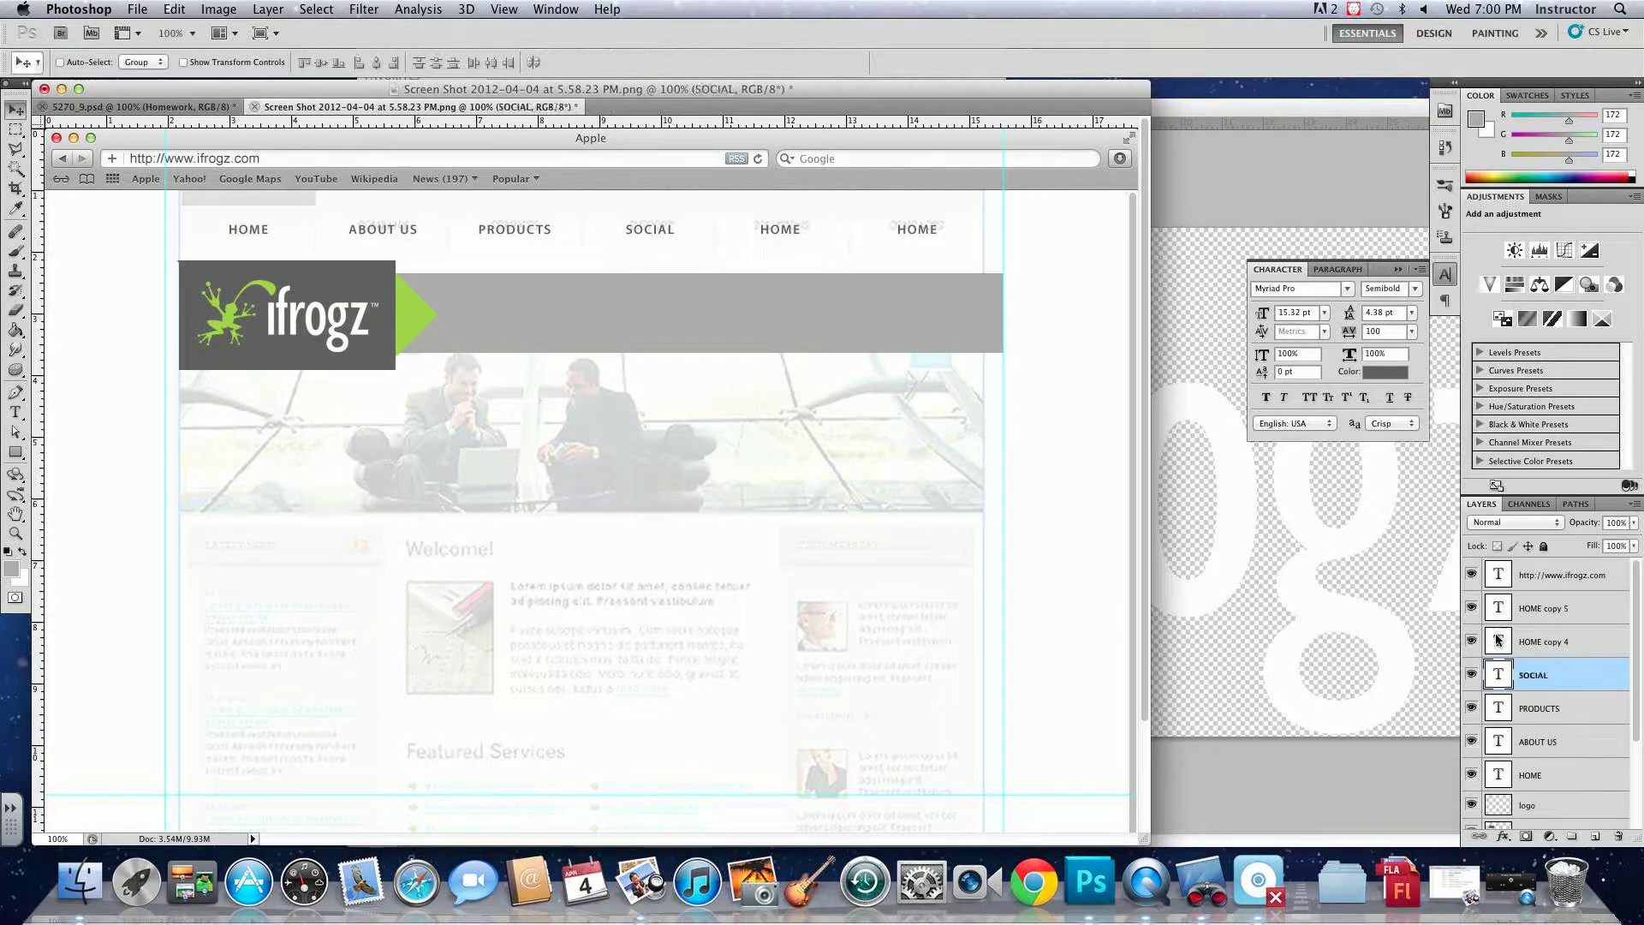
double_click(1496, 639)
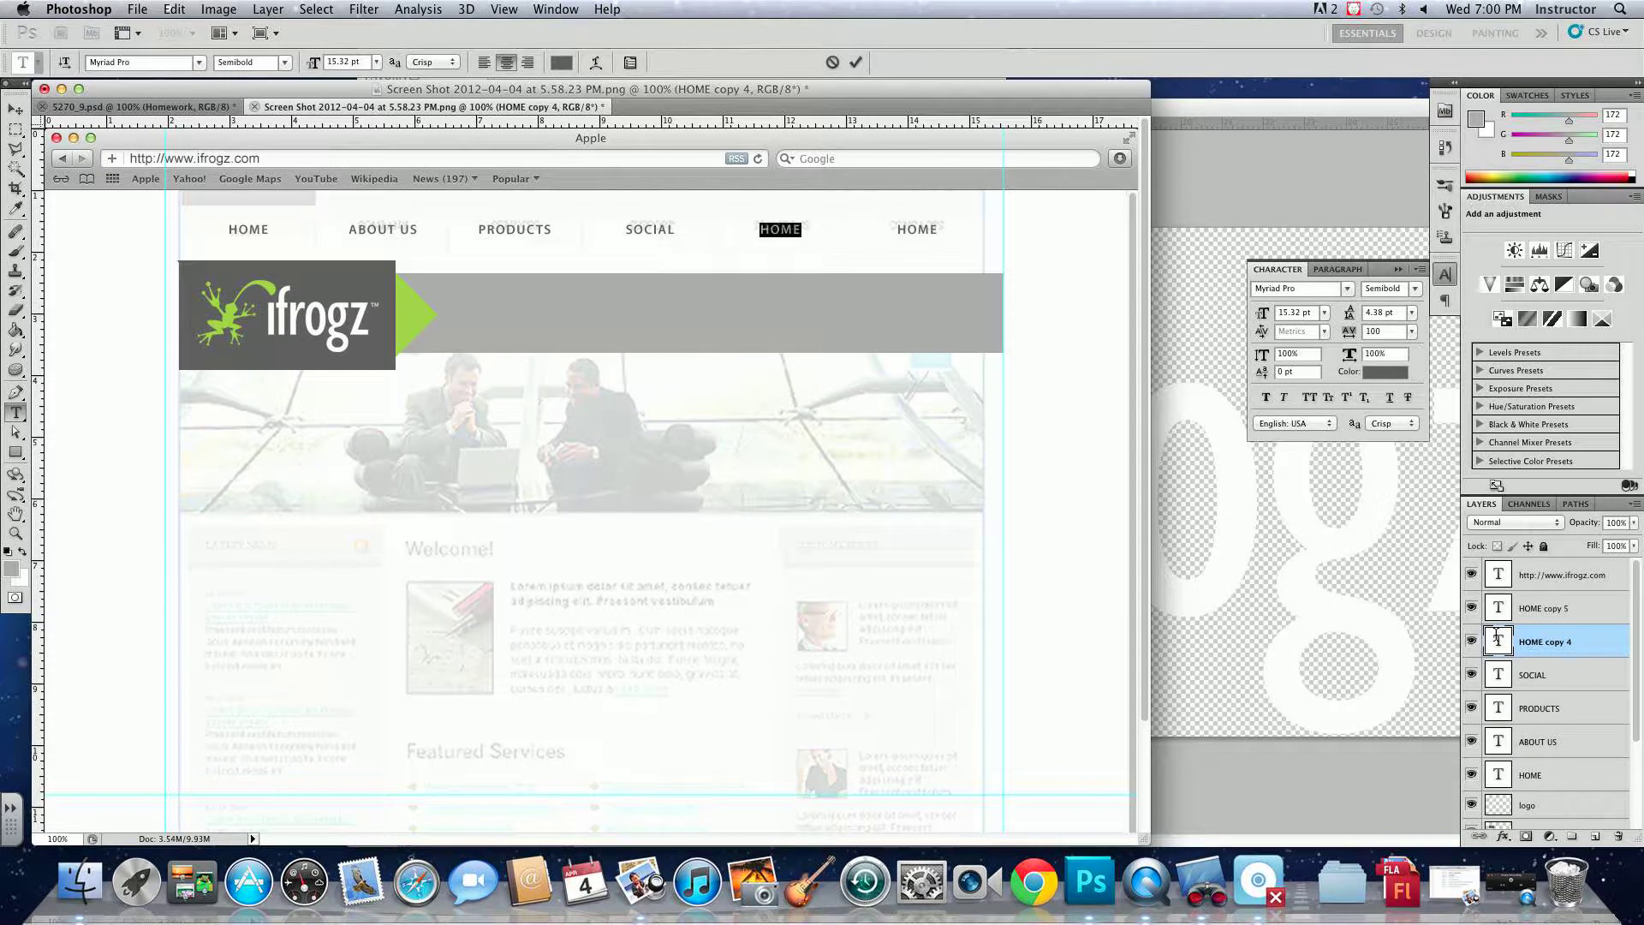
type("CART")
- Change the last navigation label to CONTACT US and commit the text
left_click(1498, 608)
double_click(1498, 608)
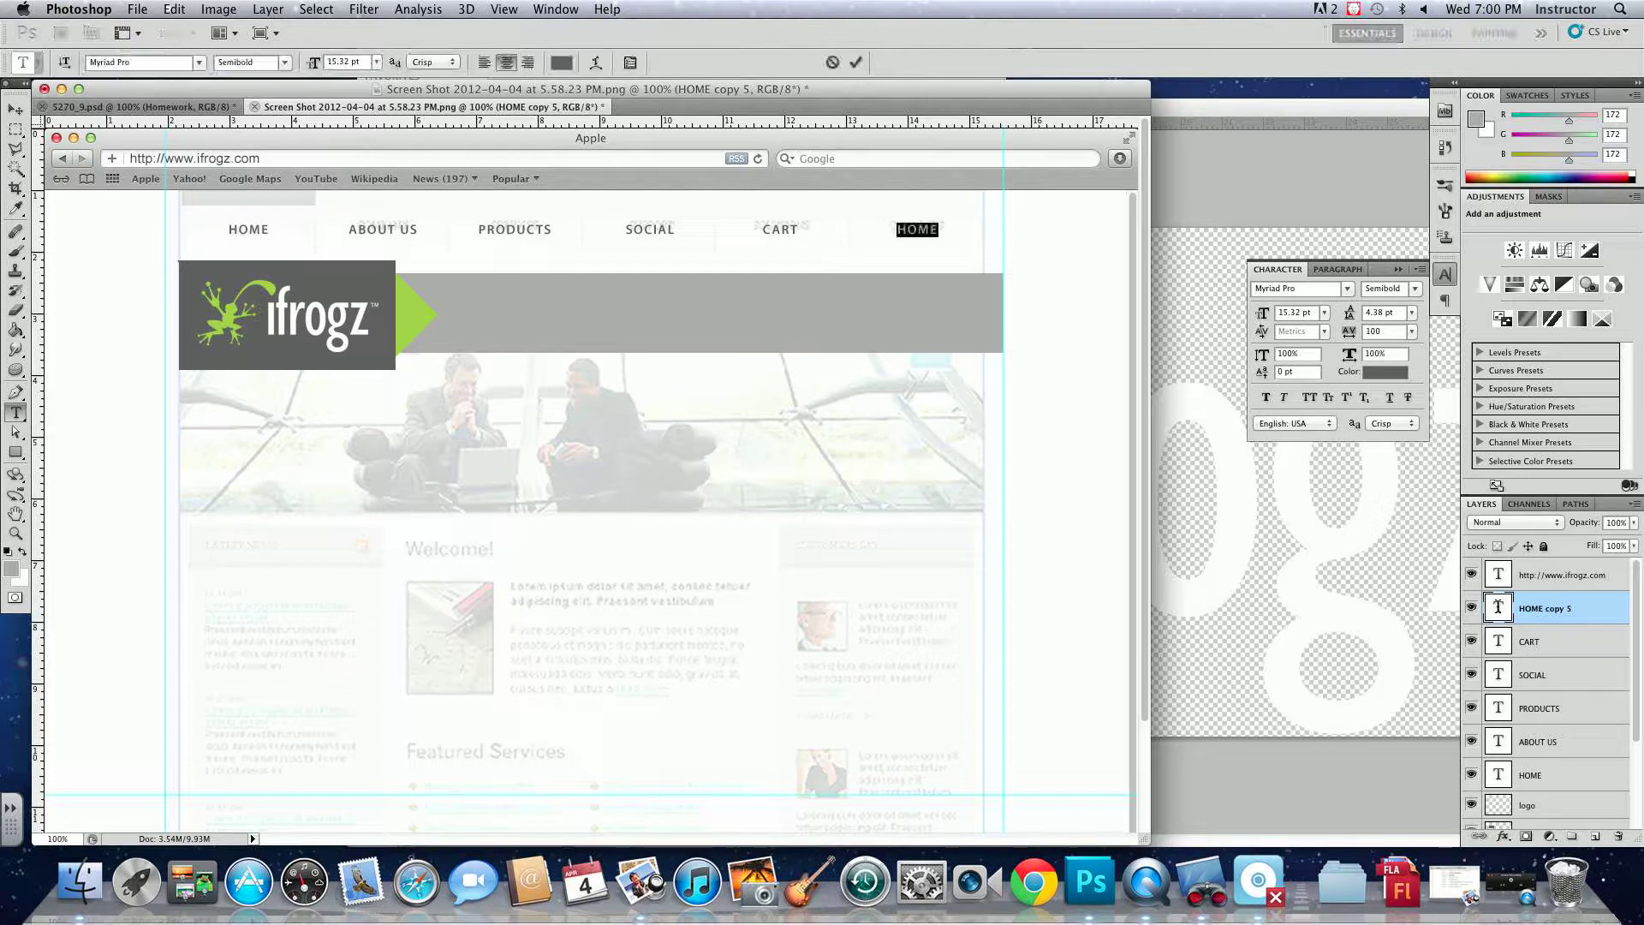
type("COP")
type("TACT US")
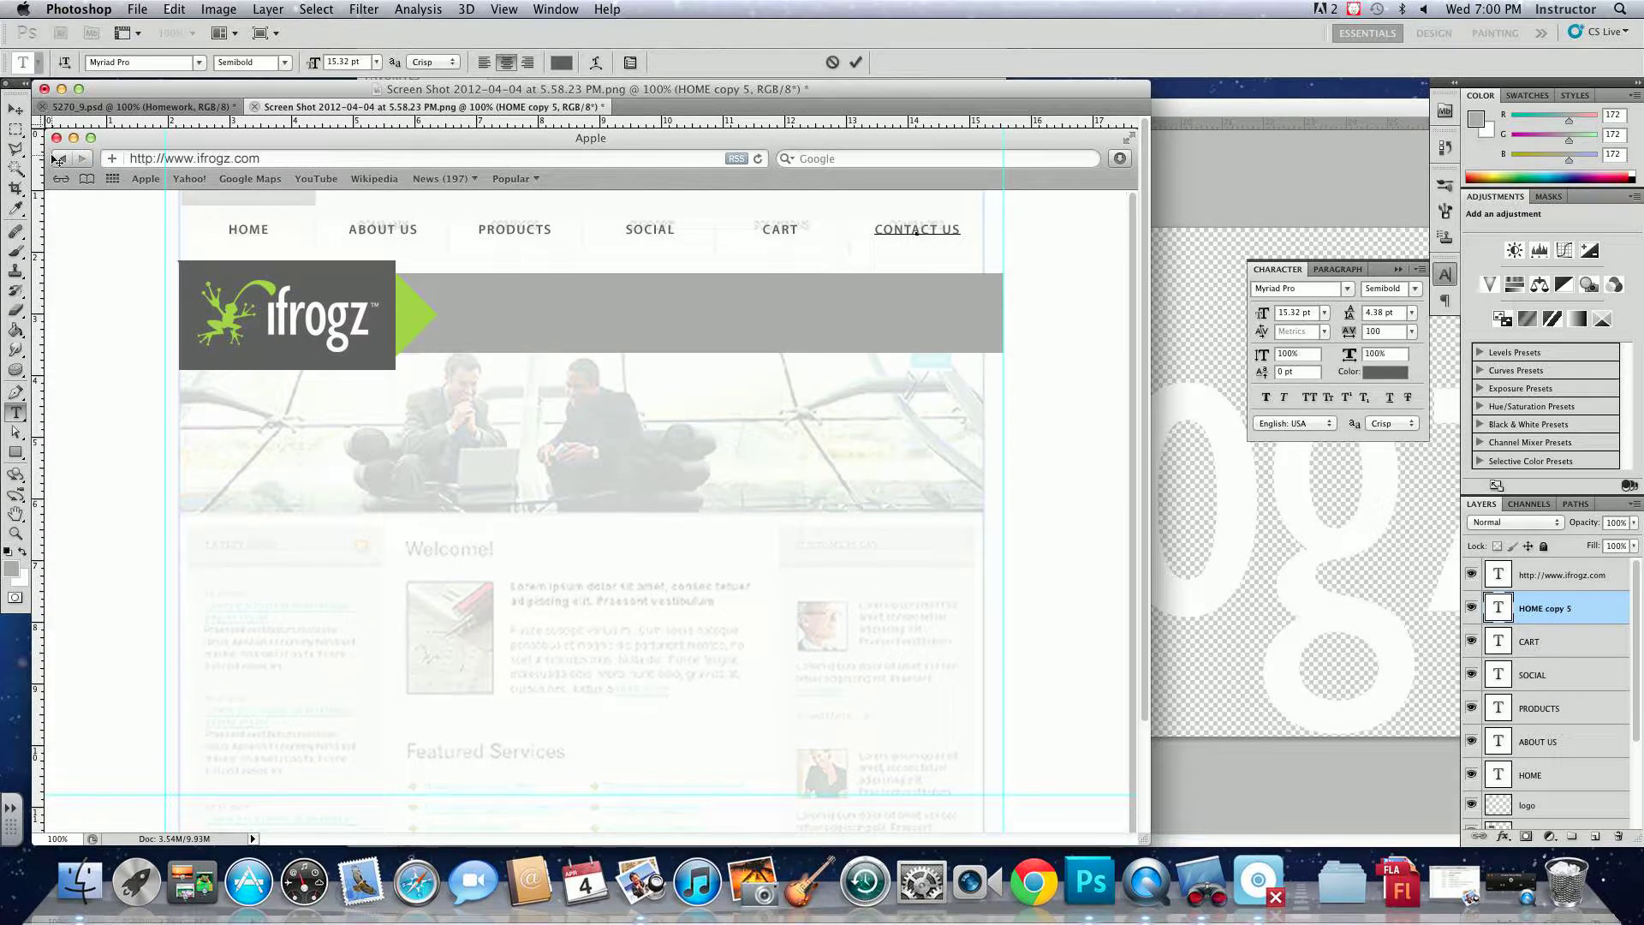
left_click(15, 110)
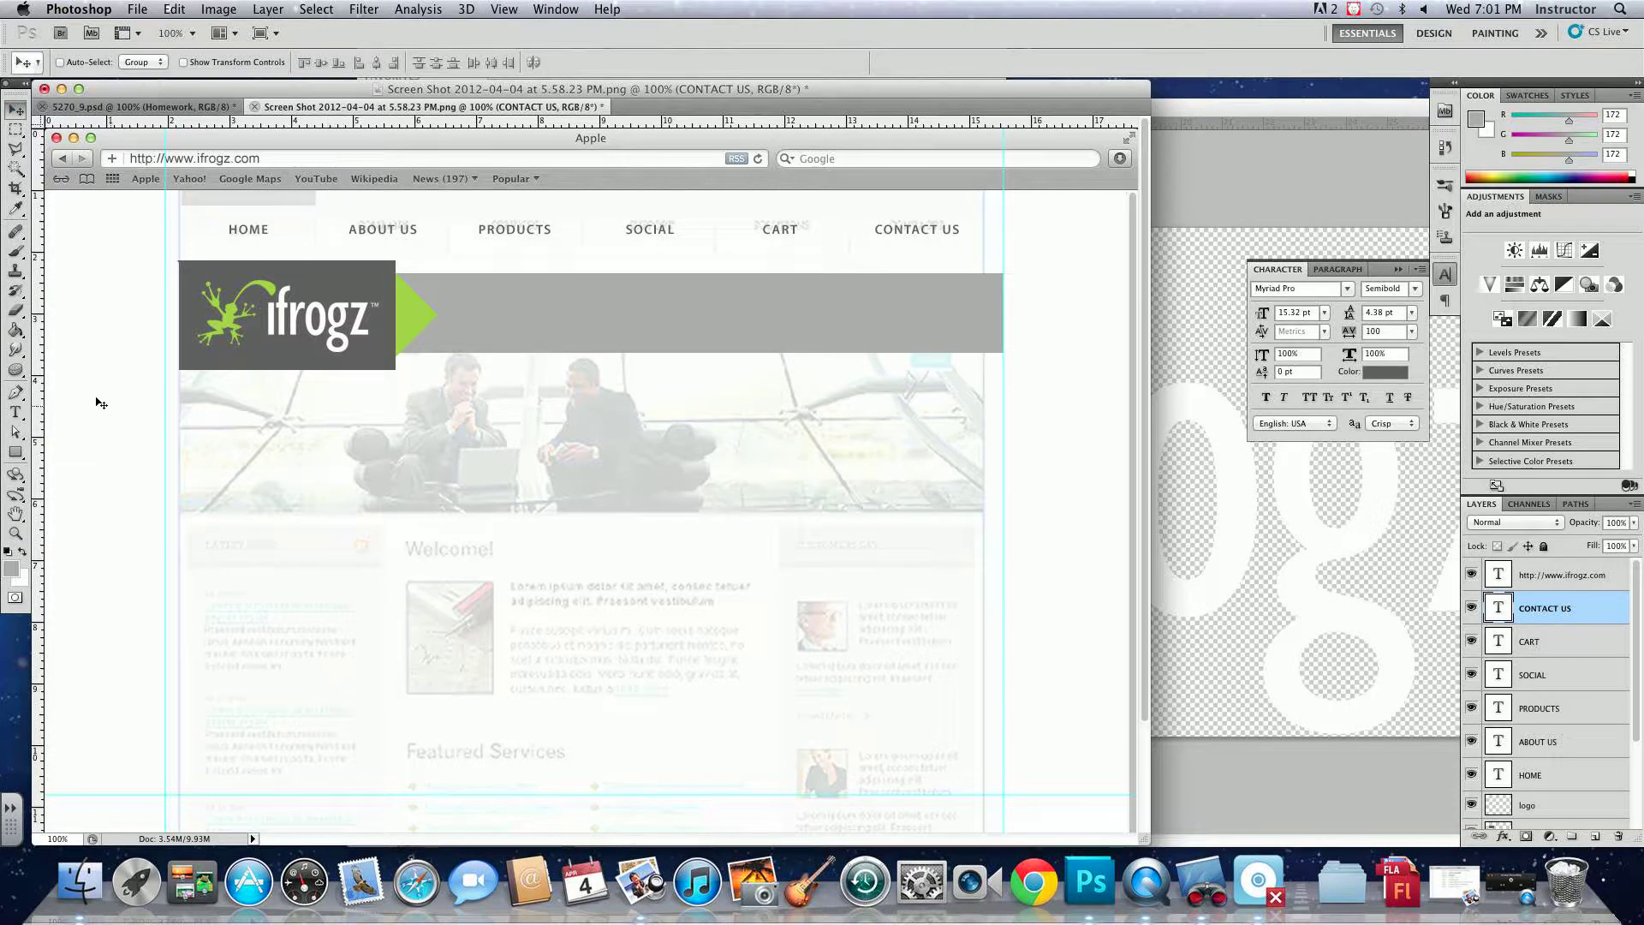
- On a new layer, draw a 1 px grey vertical line in fill-pixels mode as a divider between HOME and ABOUT US
left_click(15, 452)
left_click(68, 446)
left_click(247, 61)
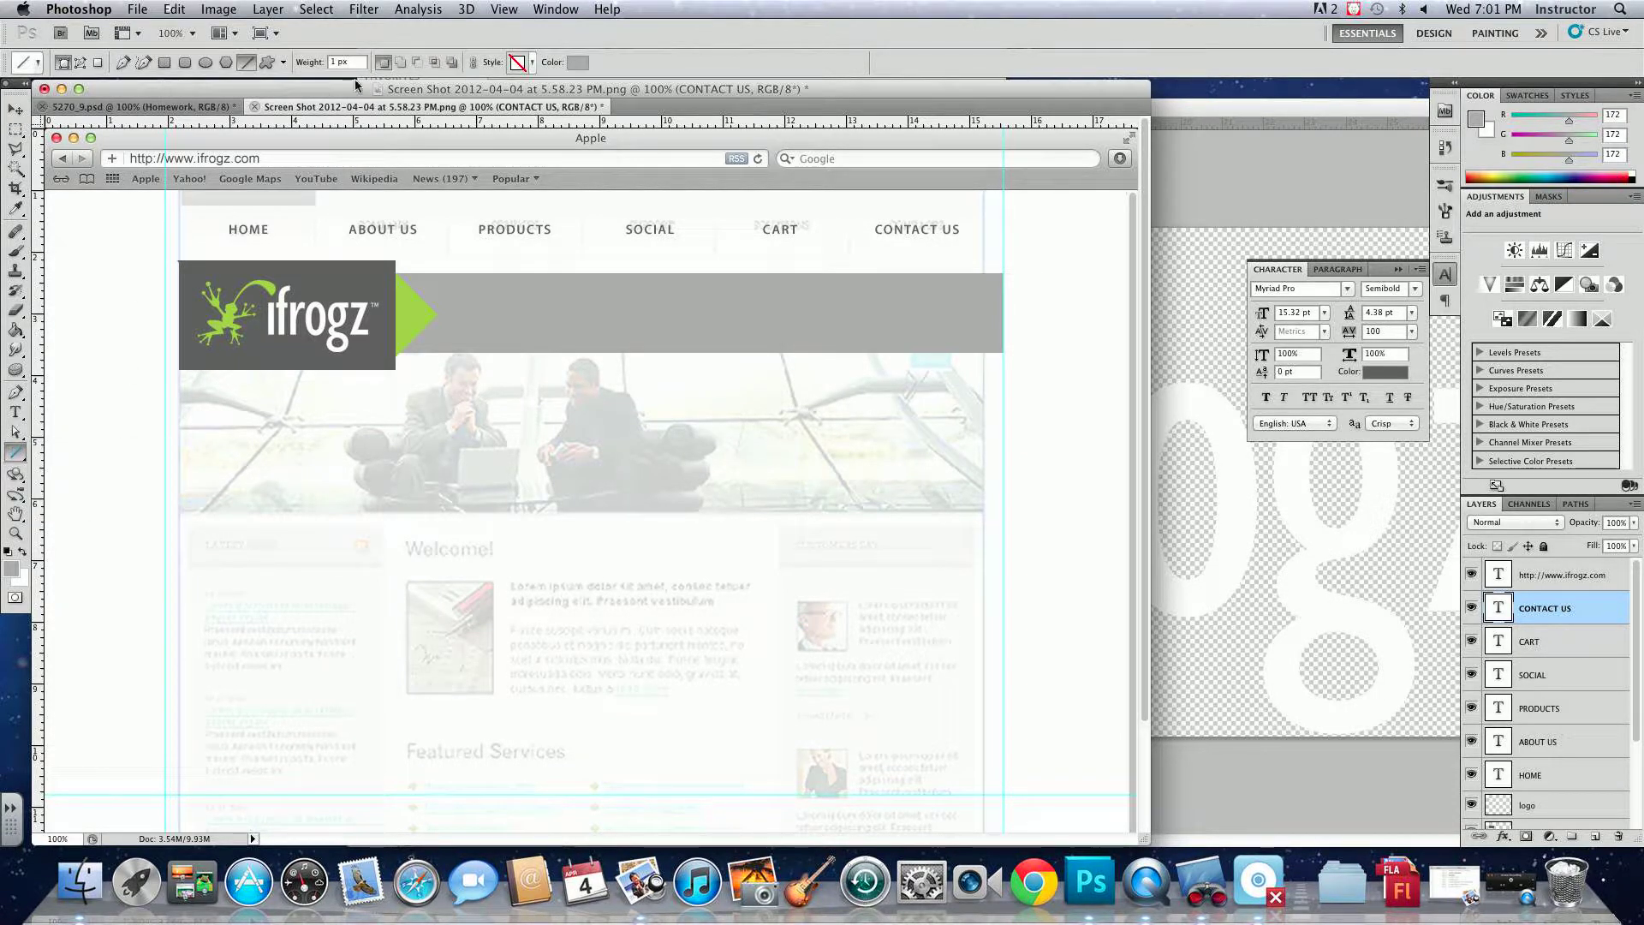
left_click(1595, 837)
left_click(98, 62)
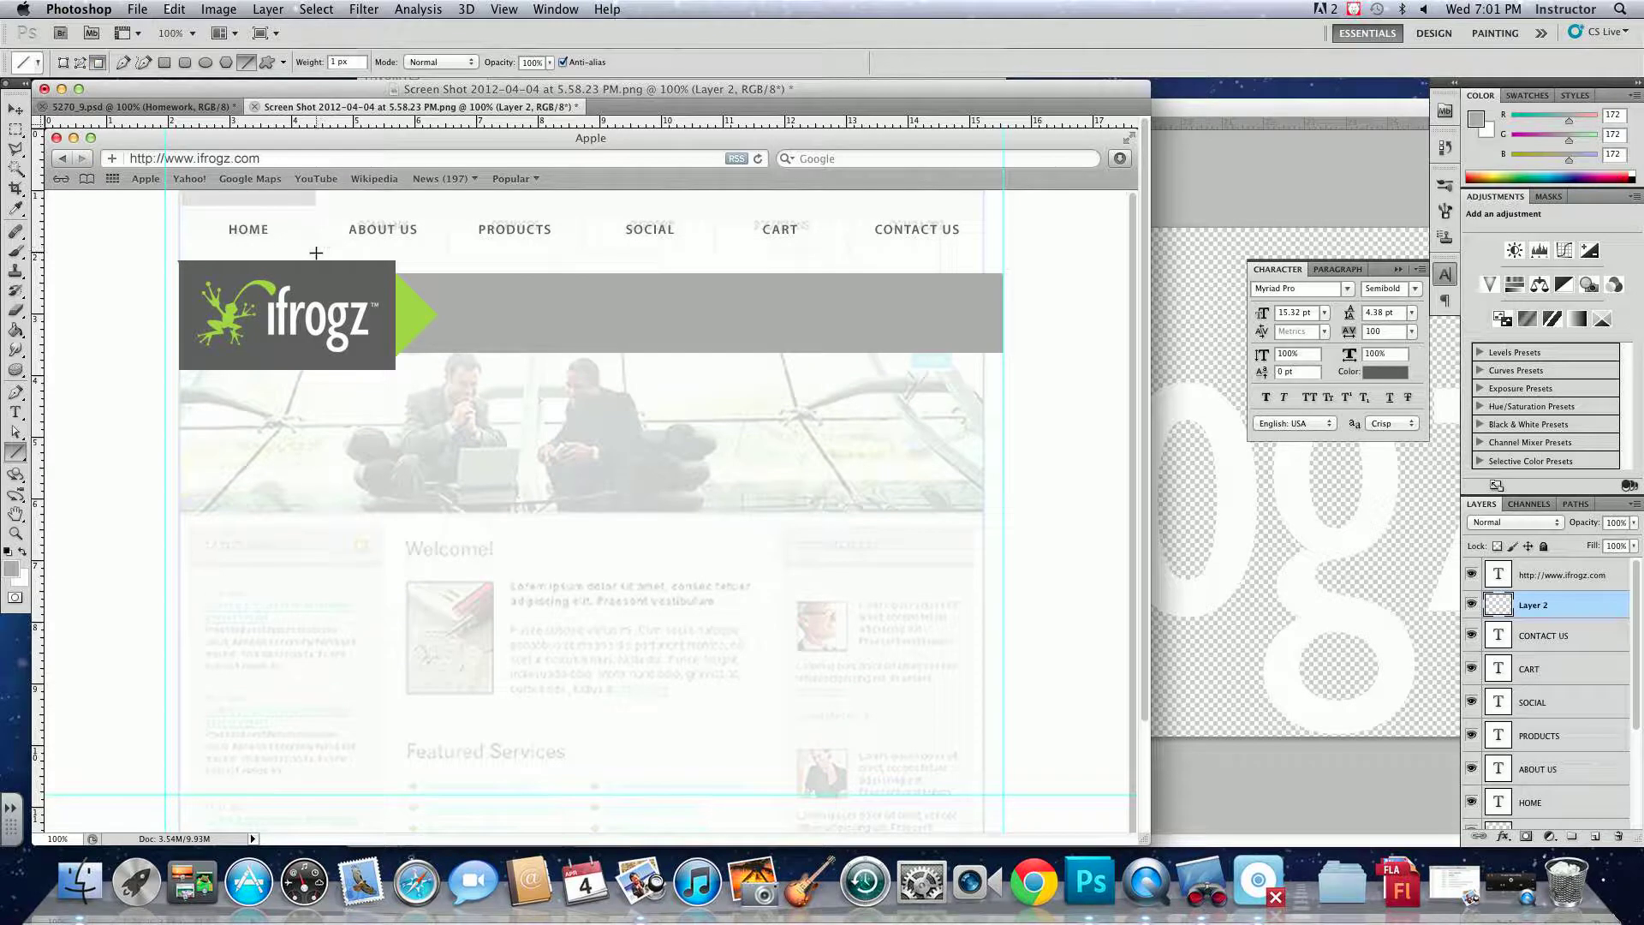
left_click_drag(316, 253, 317, 190)
left_click(16, 110)
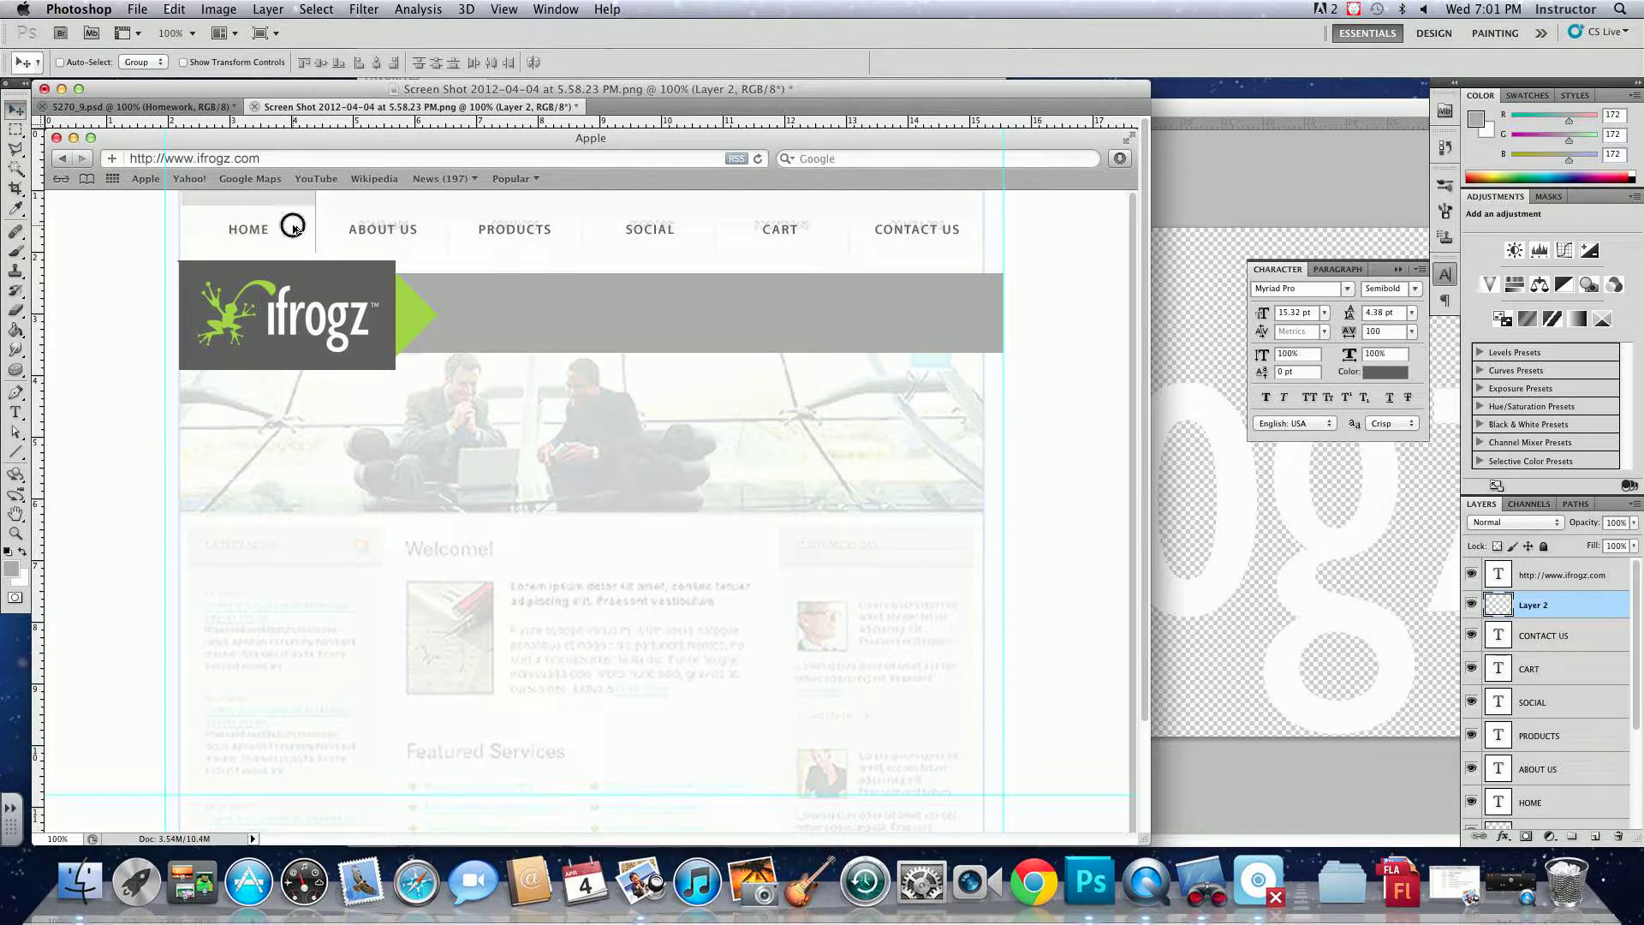
- Duplicate the vertical divider line into the four gaps between the remaining navigation labels, from ABOUT US to CONTACT US
left_click_drag(380, 232, 840, 246)
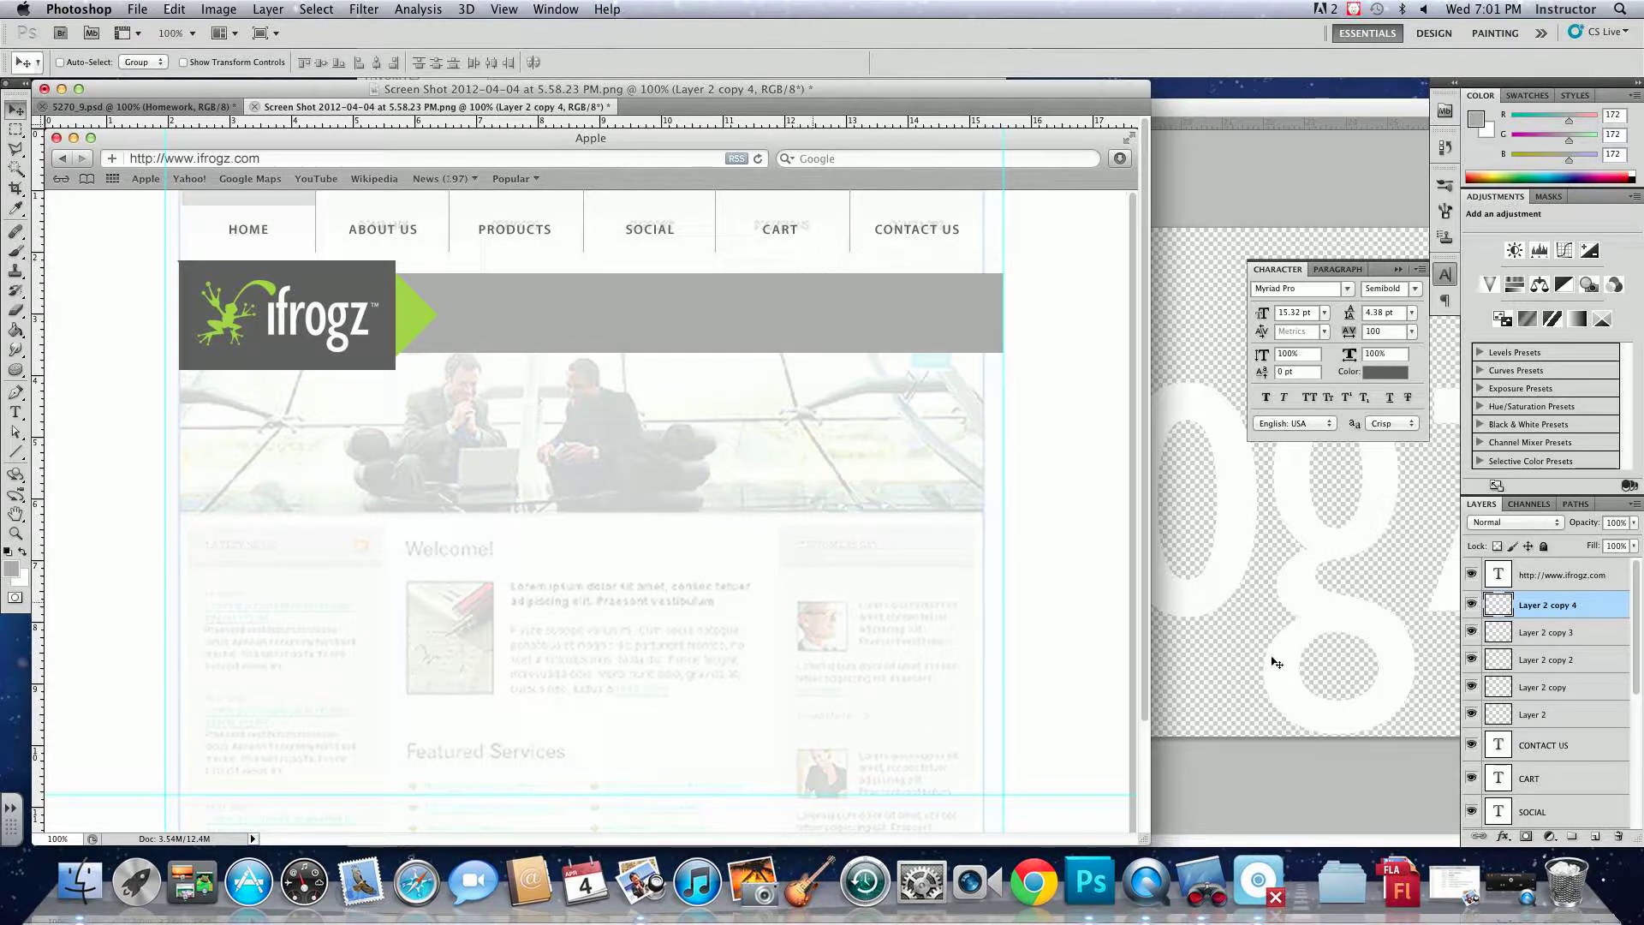
- Hide the faded template layer, Layer 1, to view the header and navigation bar on their own
scroll(1634, 699, "down", 5)
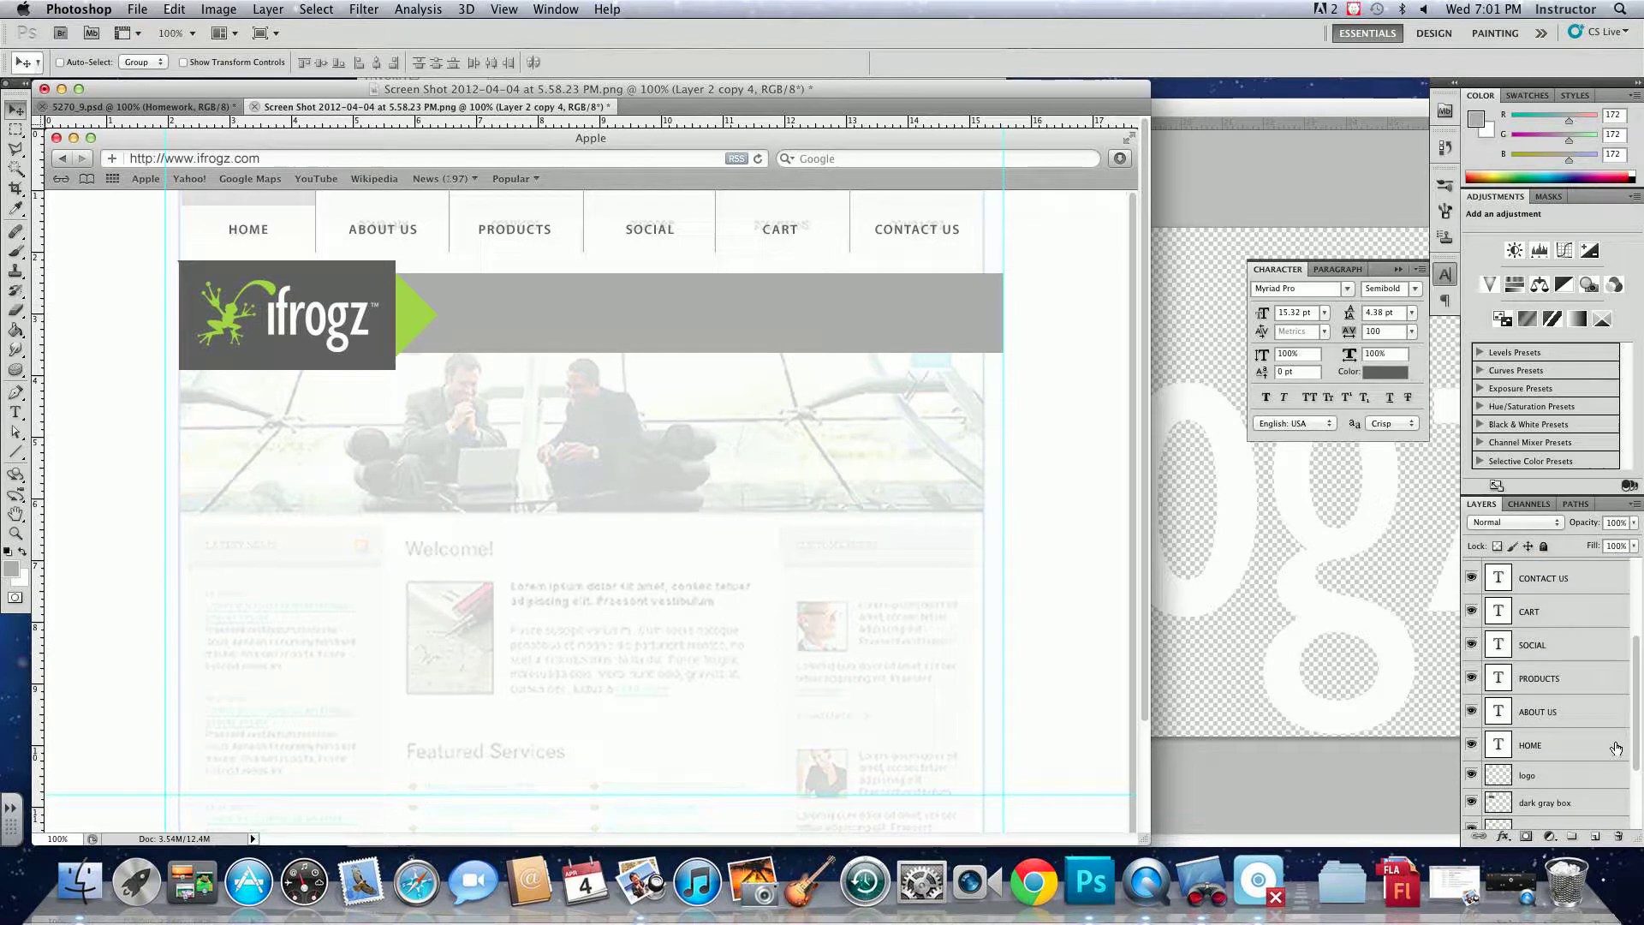
scroll(1638, 735, "down", 2)
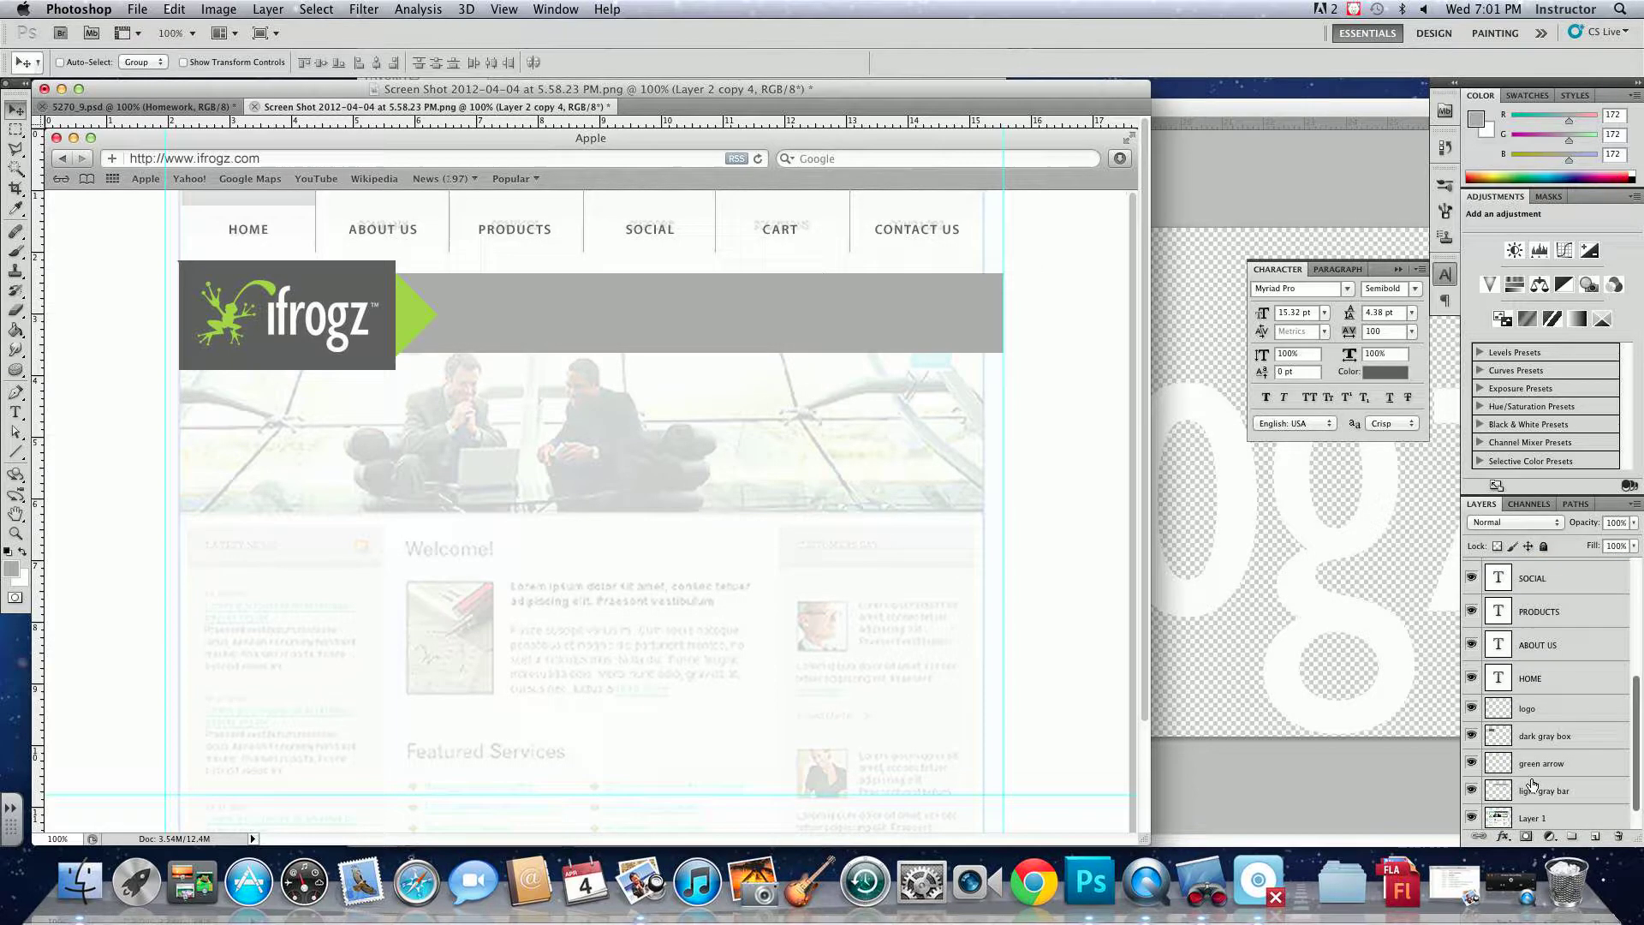
left_click(1471, 818)
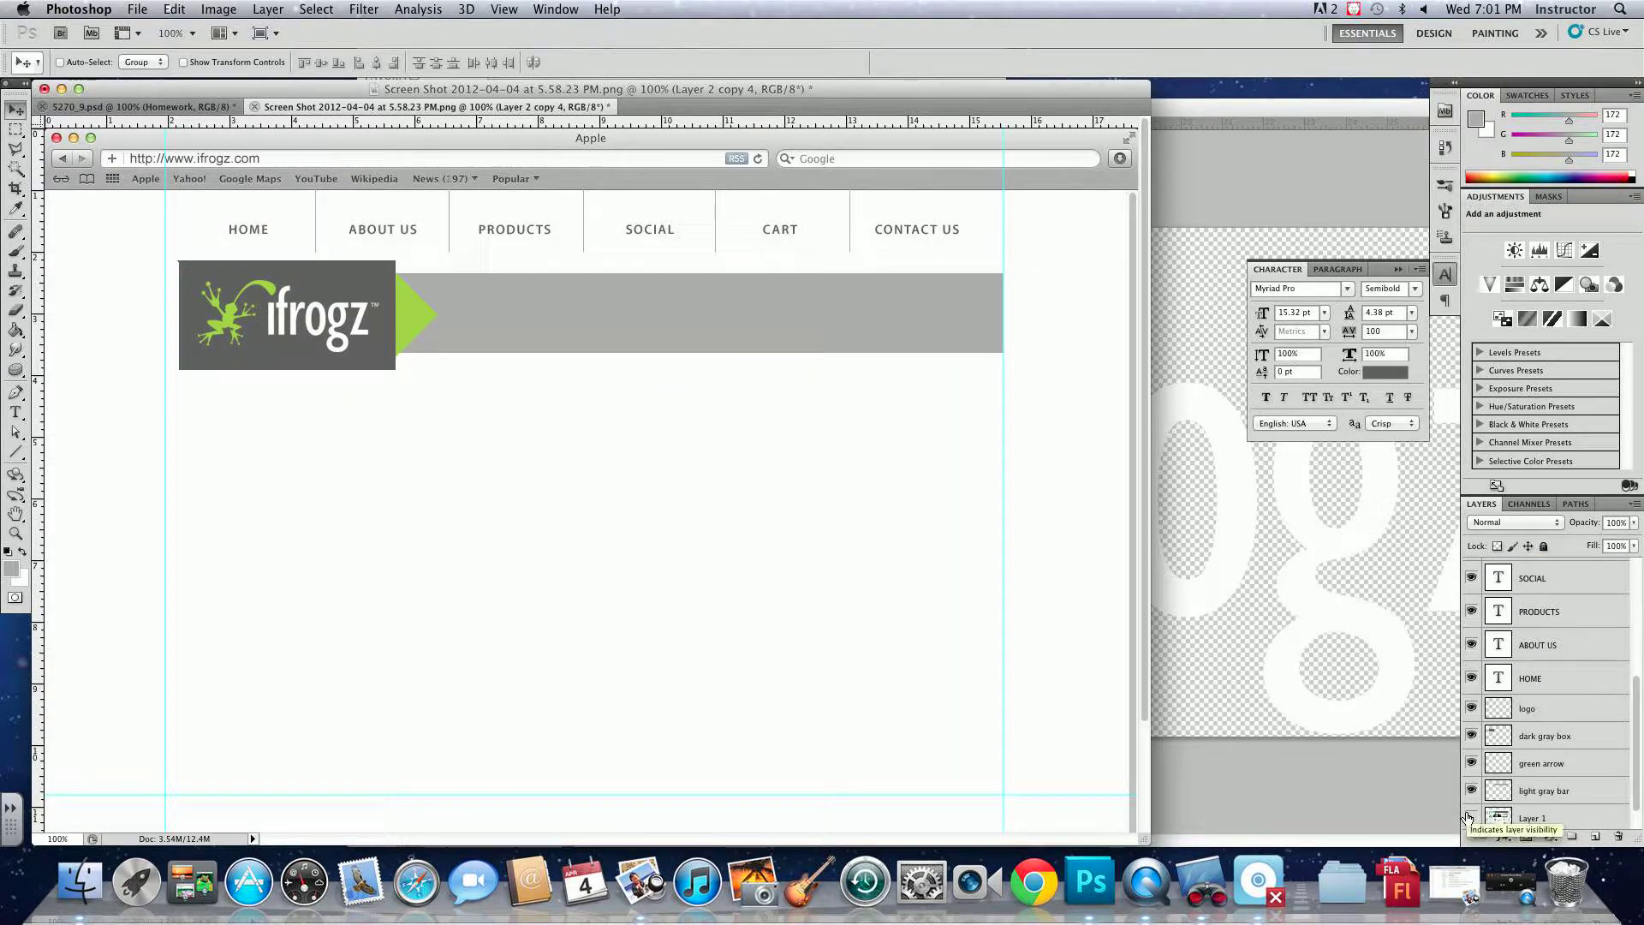
- Put the five divider line layers, Layer 2 through Layer 2 copy 4, into a new group named lines
left_click_drag(1639, 757, 1627, 617)
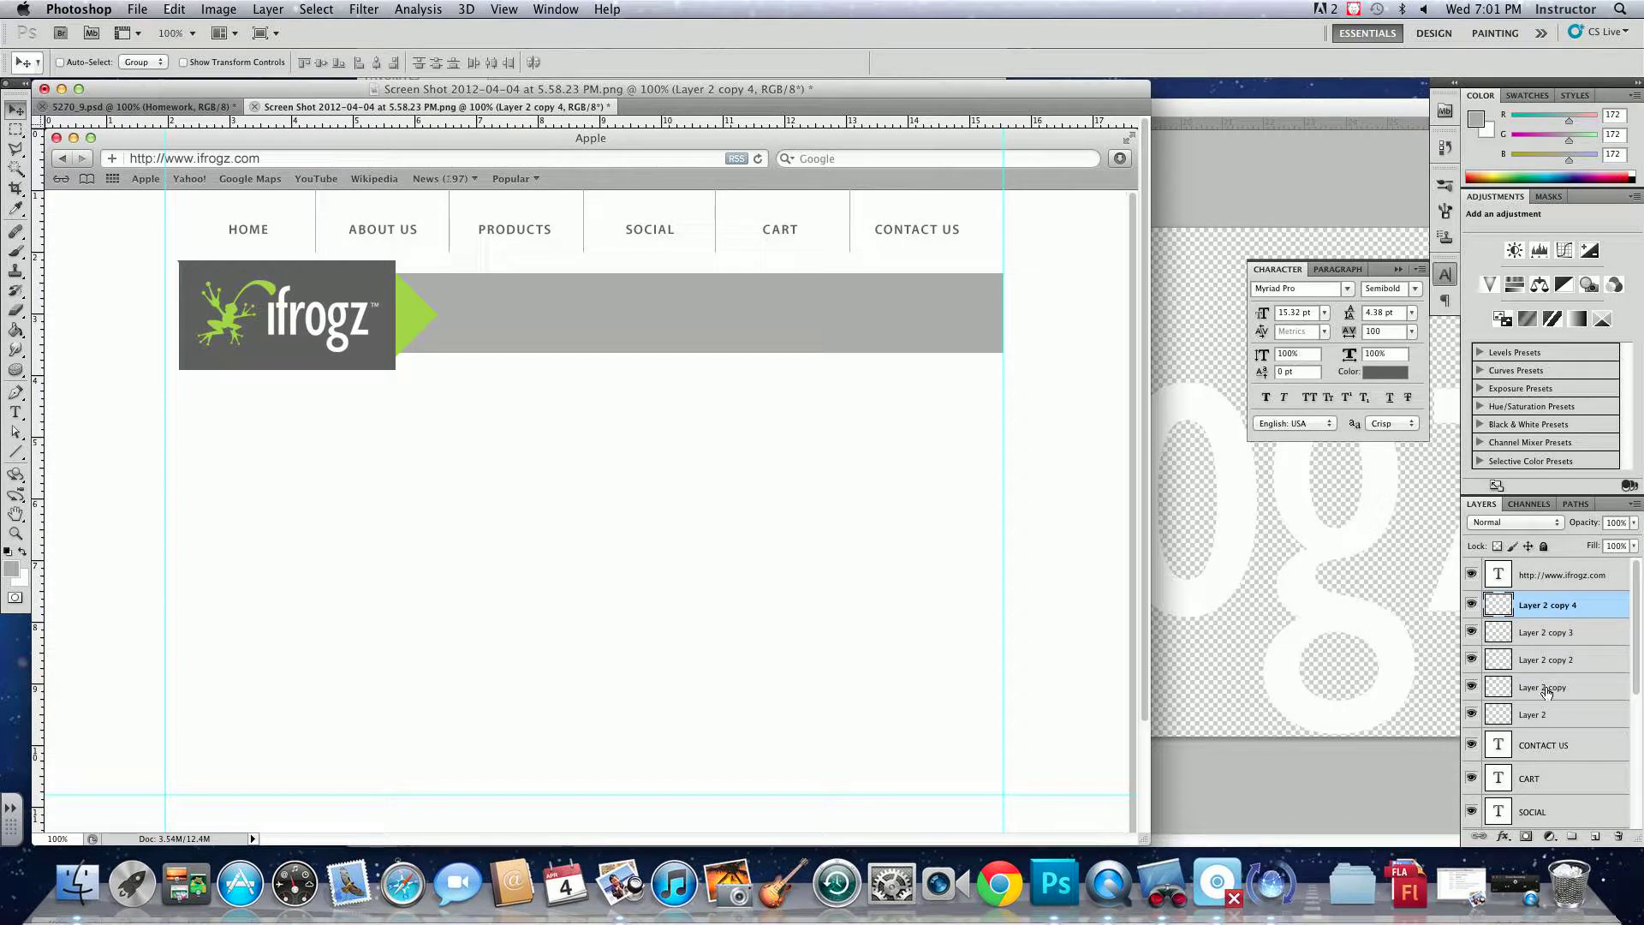
left_click(1552, 715, "shift")
left_click(1634, 511)
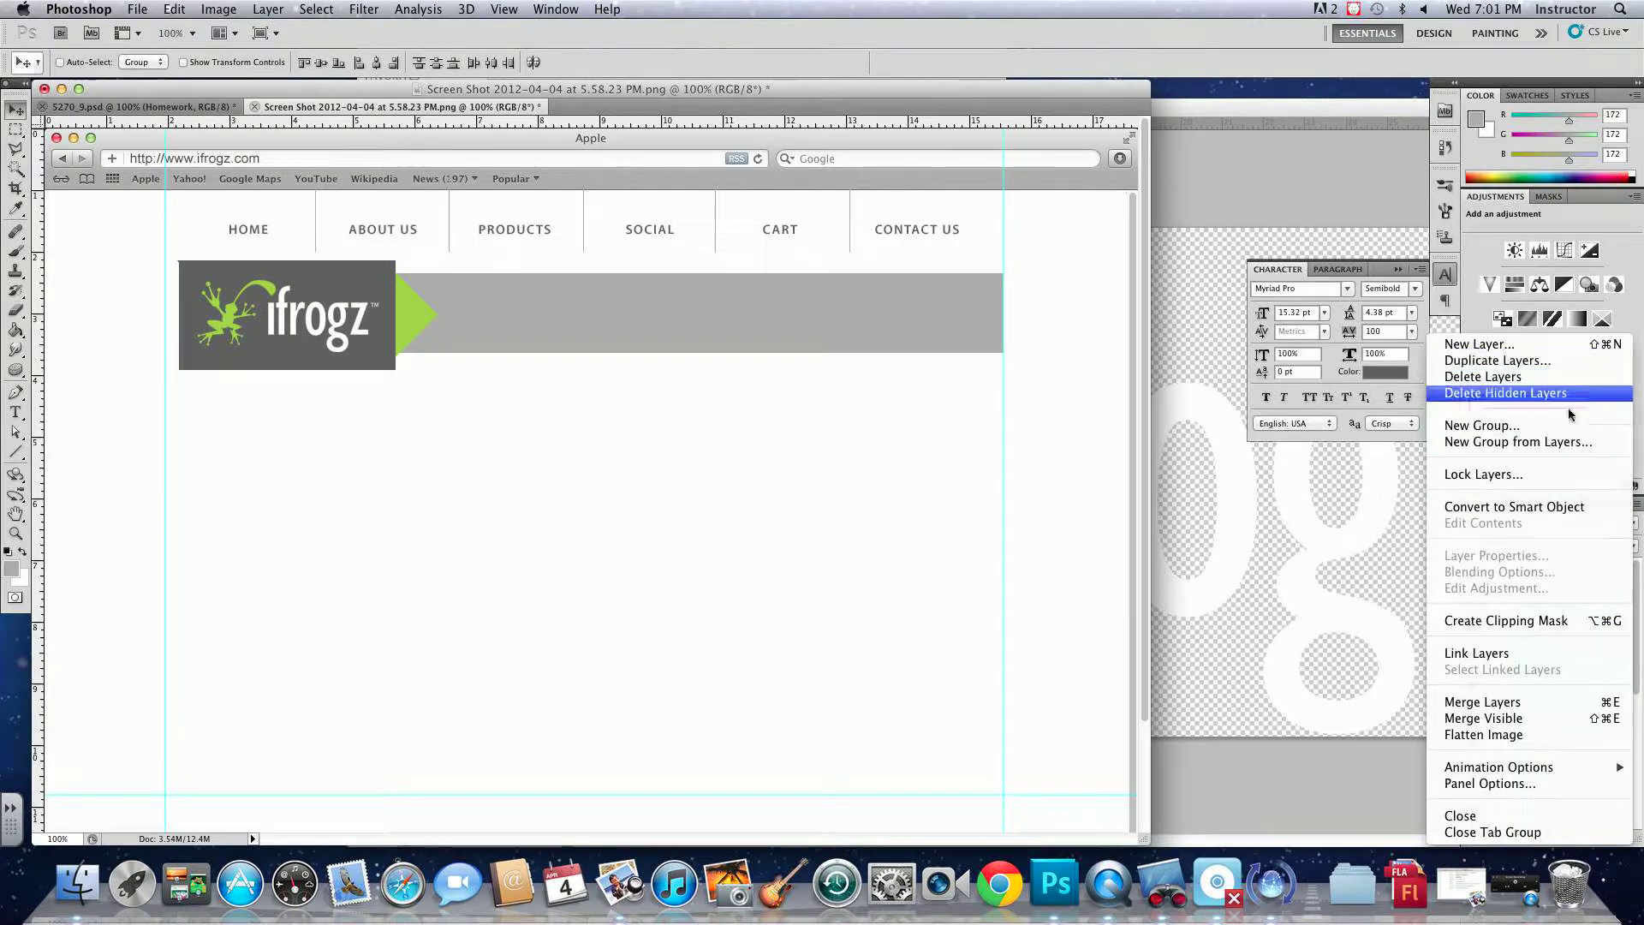
left_click(1571, 442)
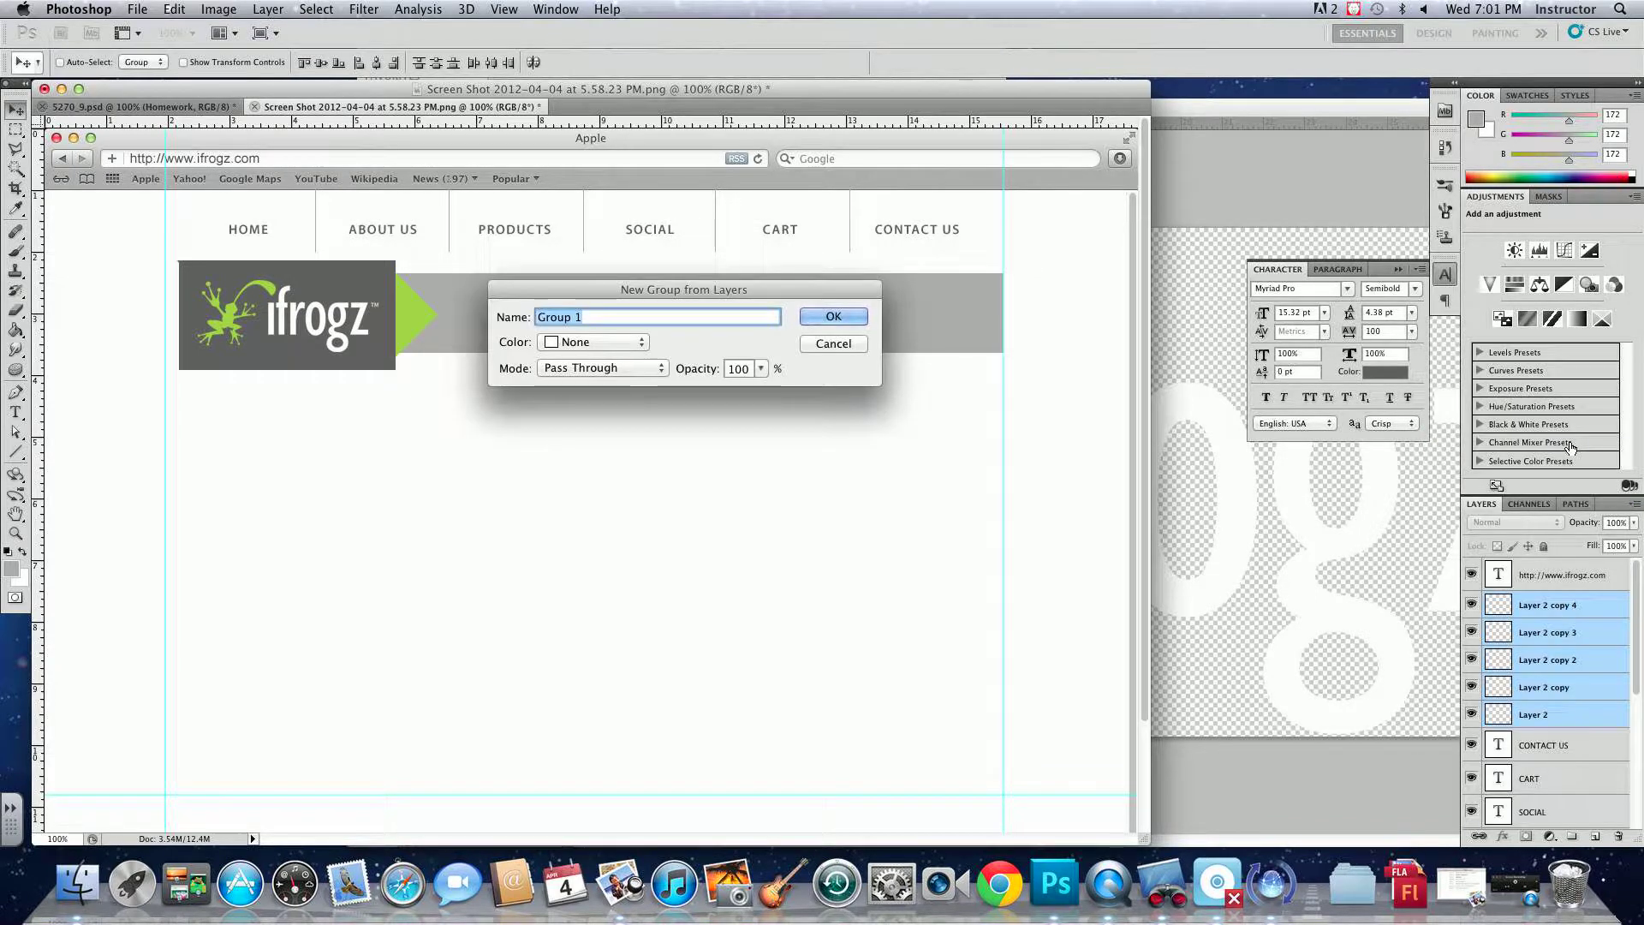
type("lines")
key("Return")
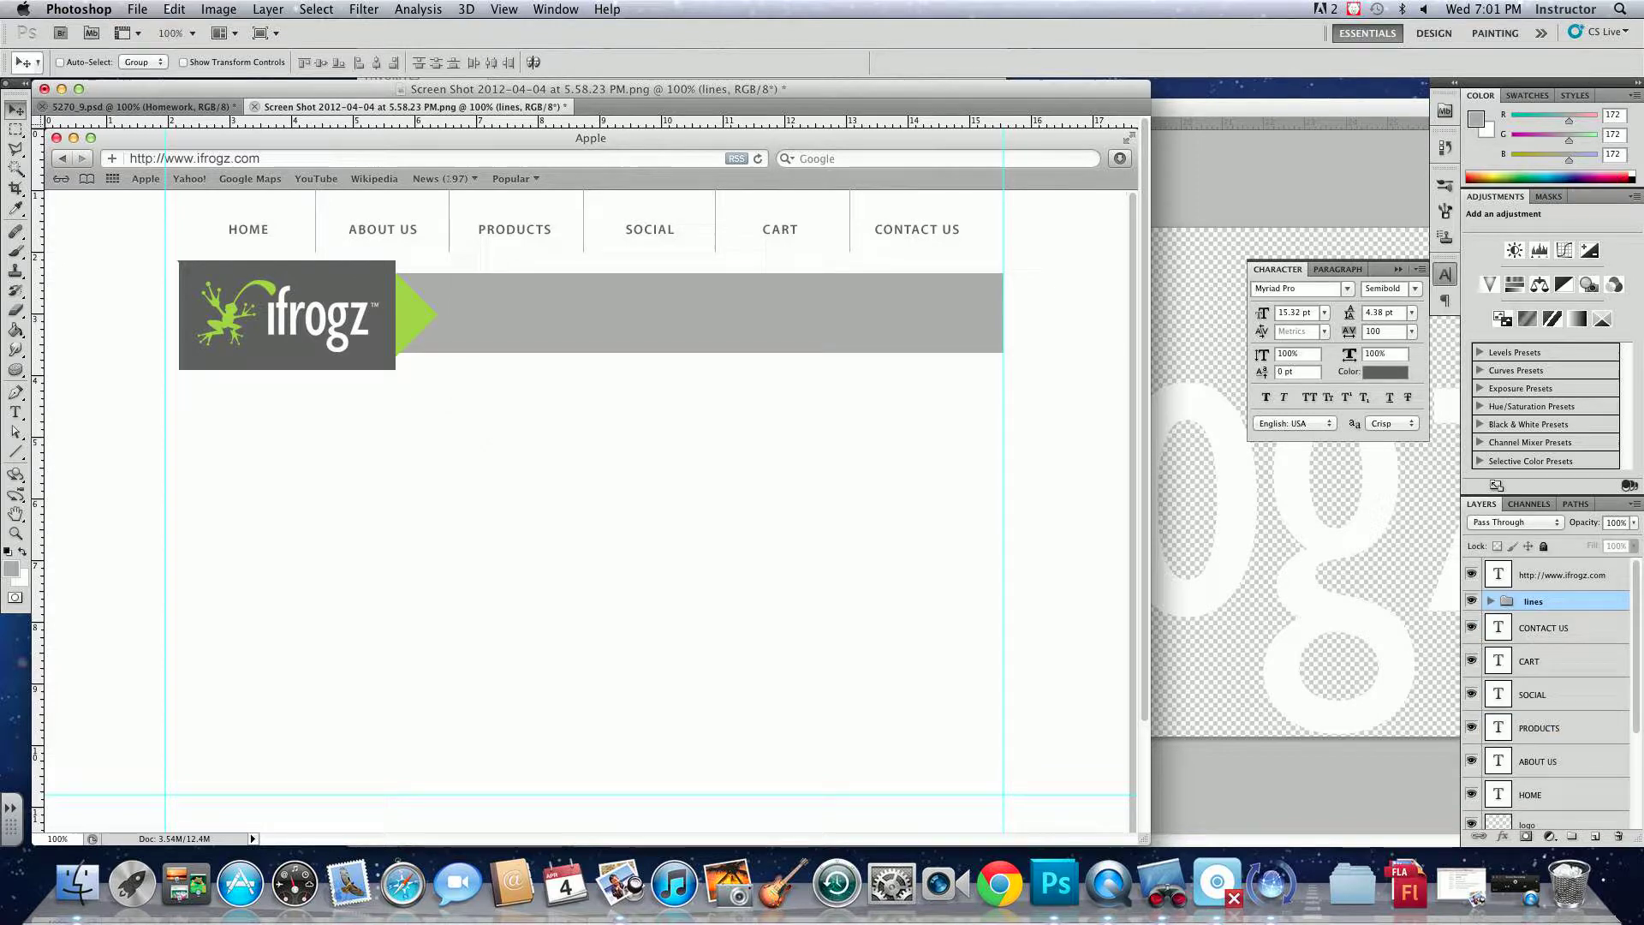
- Put the six navigation text layers, HOME through CONTACT US, into a new group named links
left_click(1555, 628)
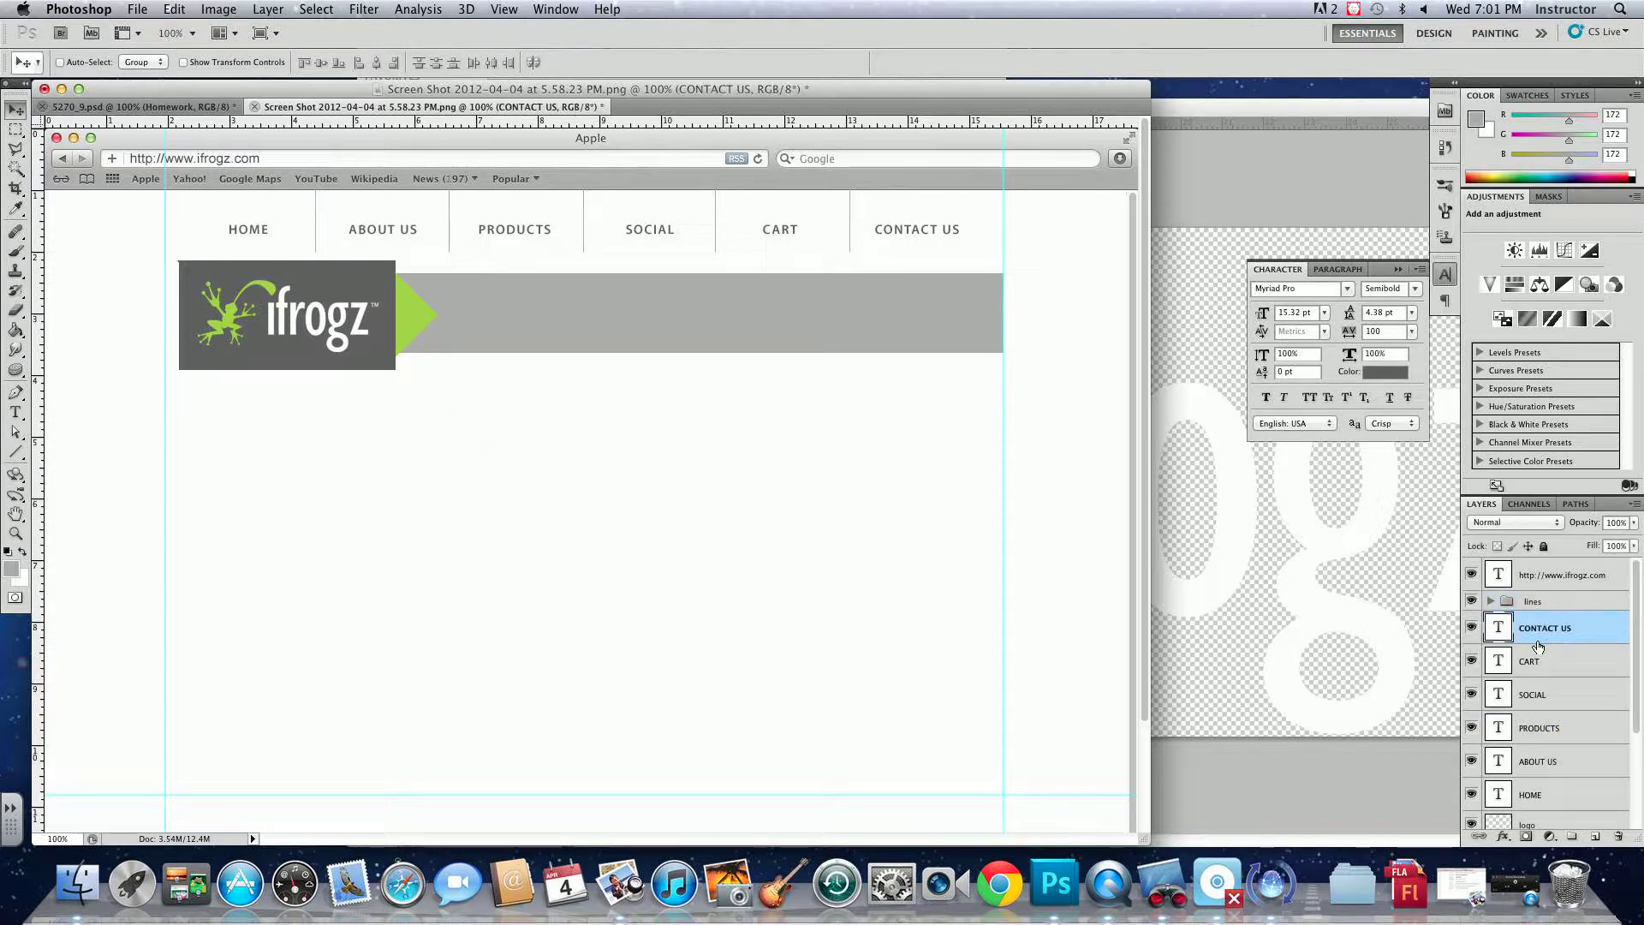
left_click(1547, 789, "shift")
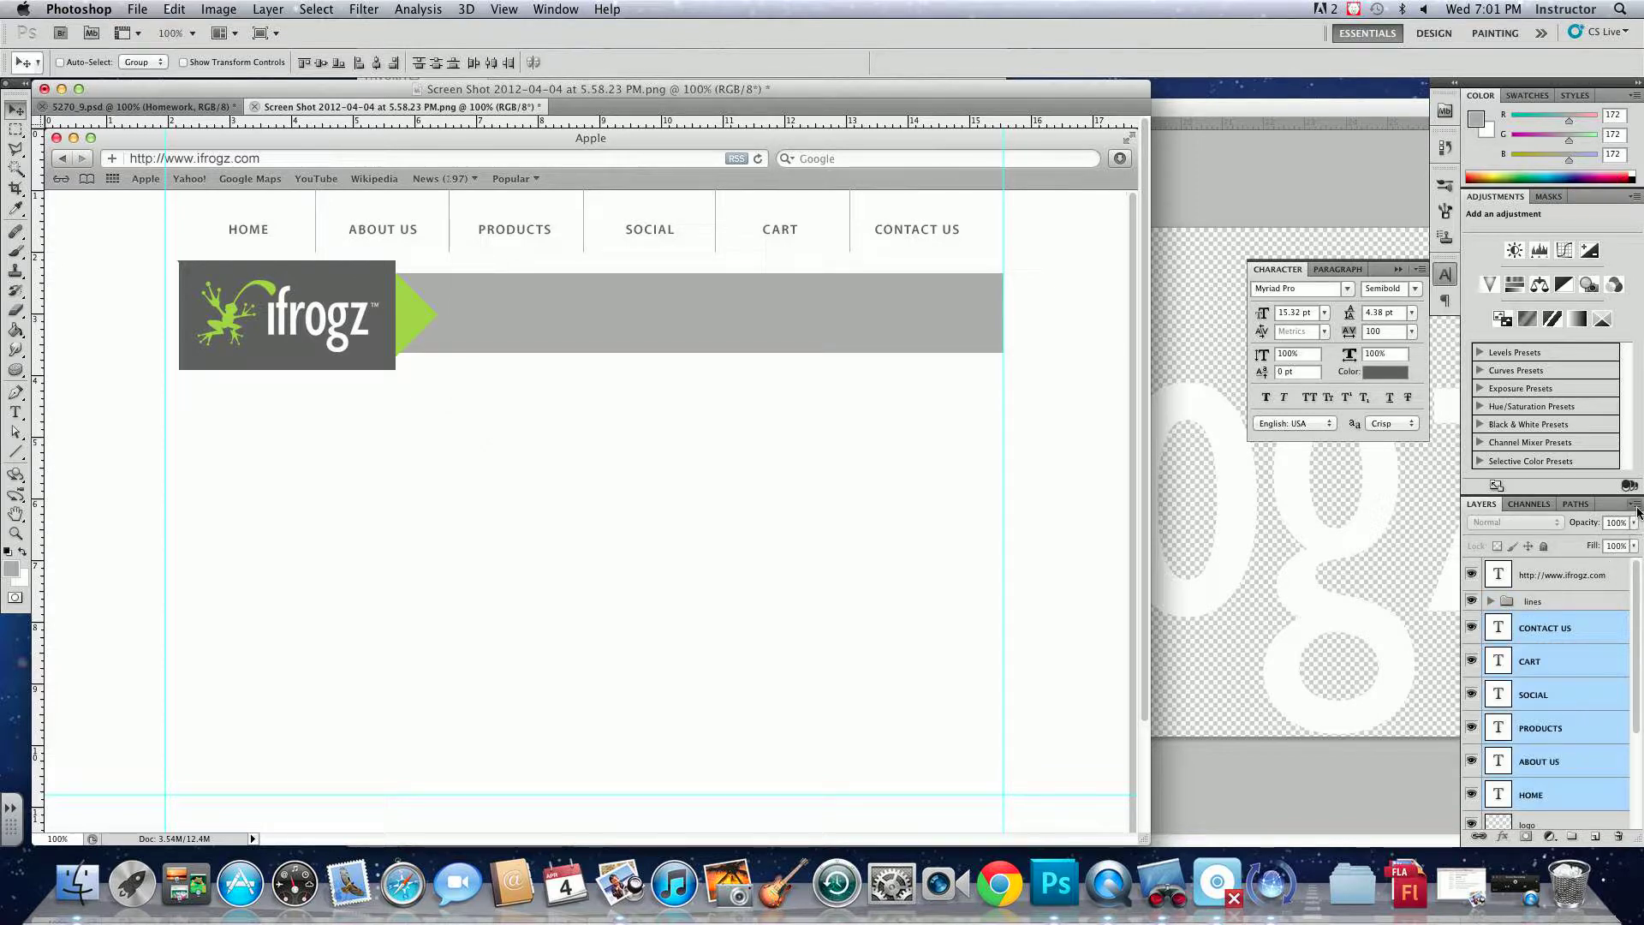
left_click(1635, 505)
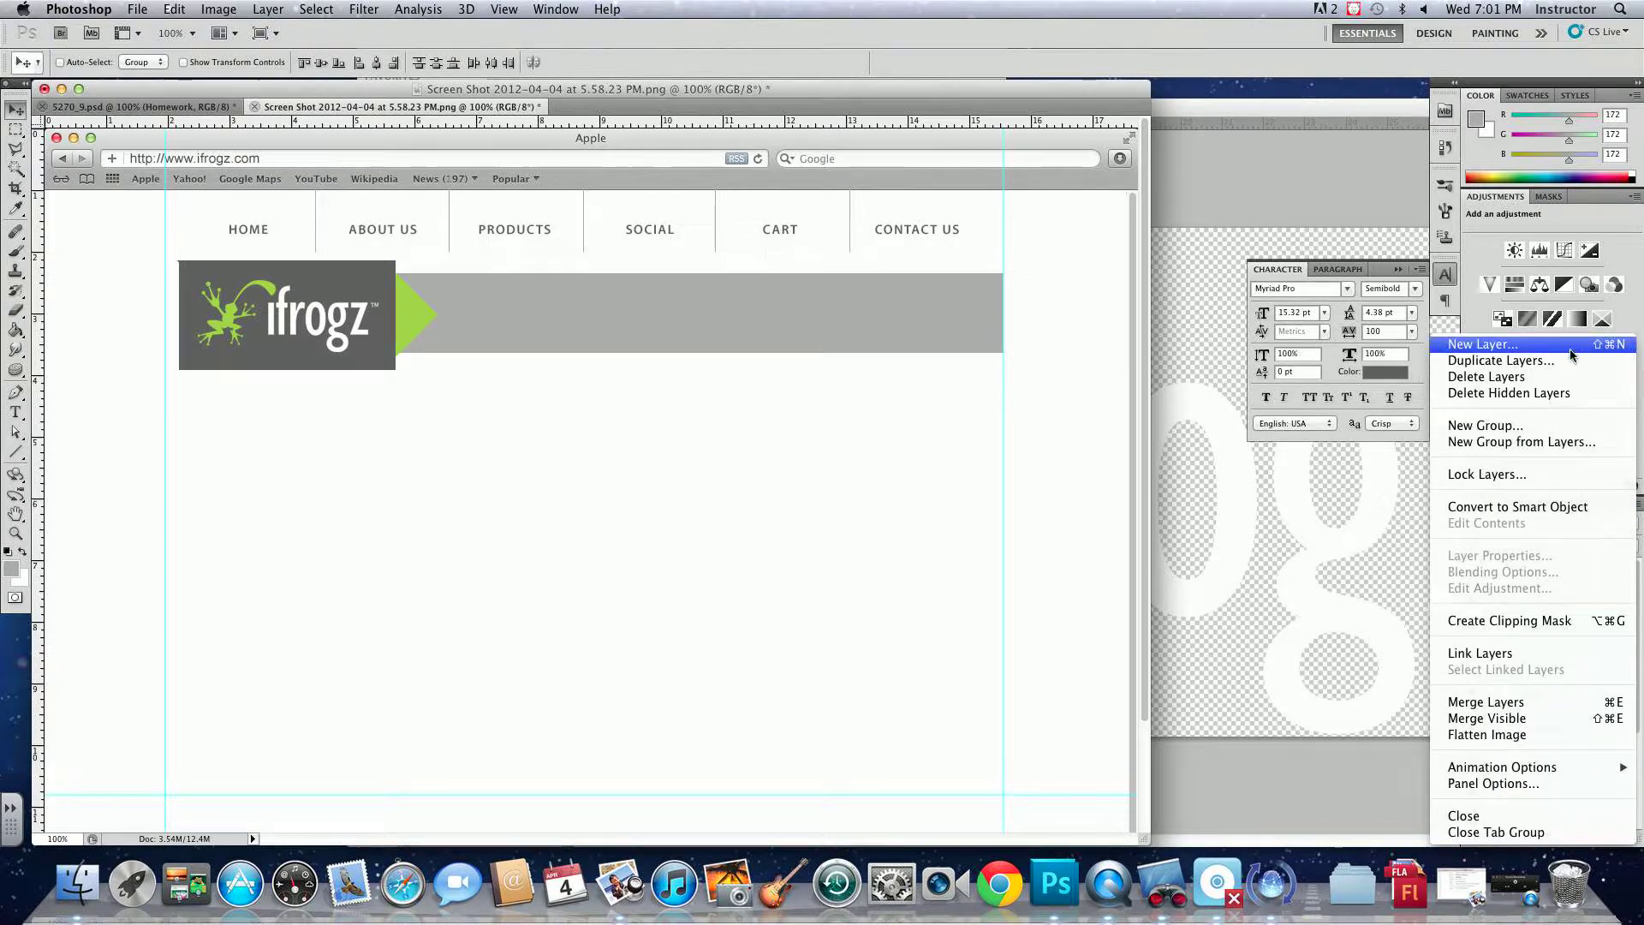
left_click(1555, 441)
type("L")
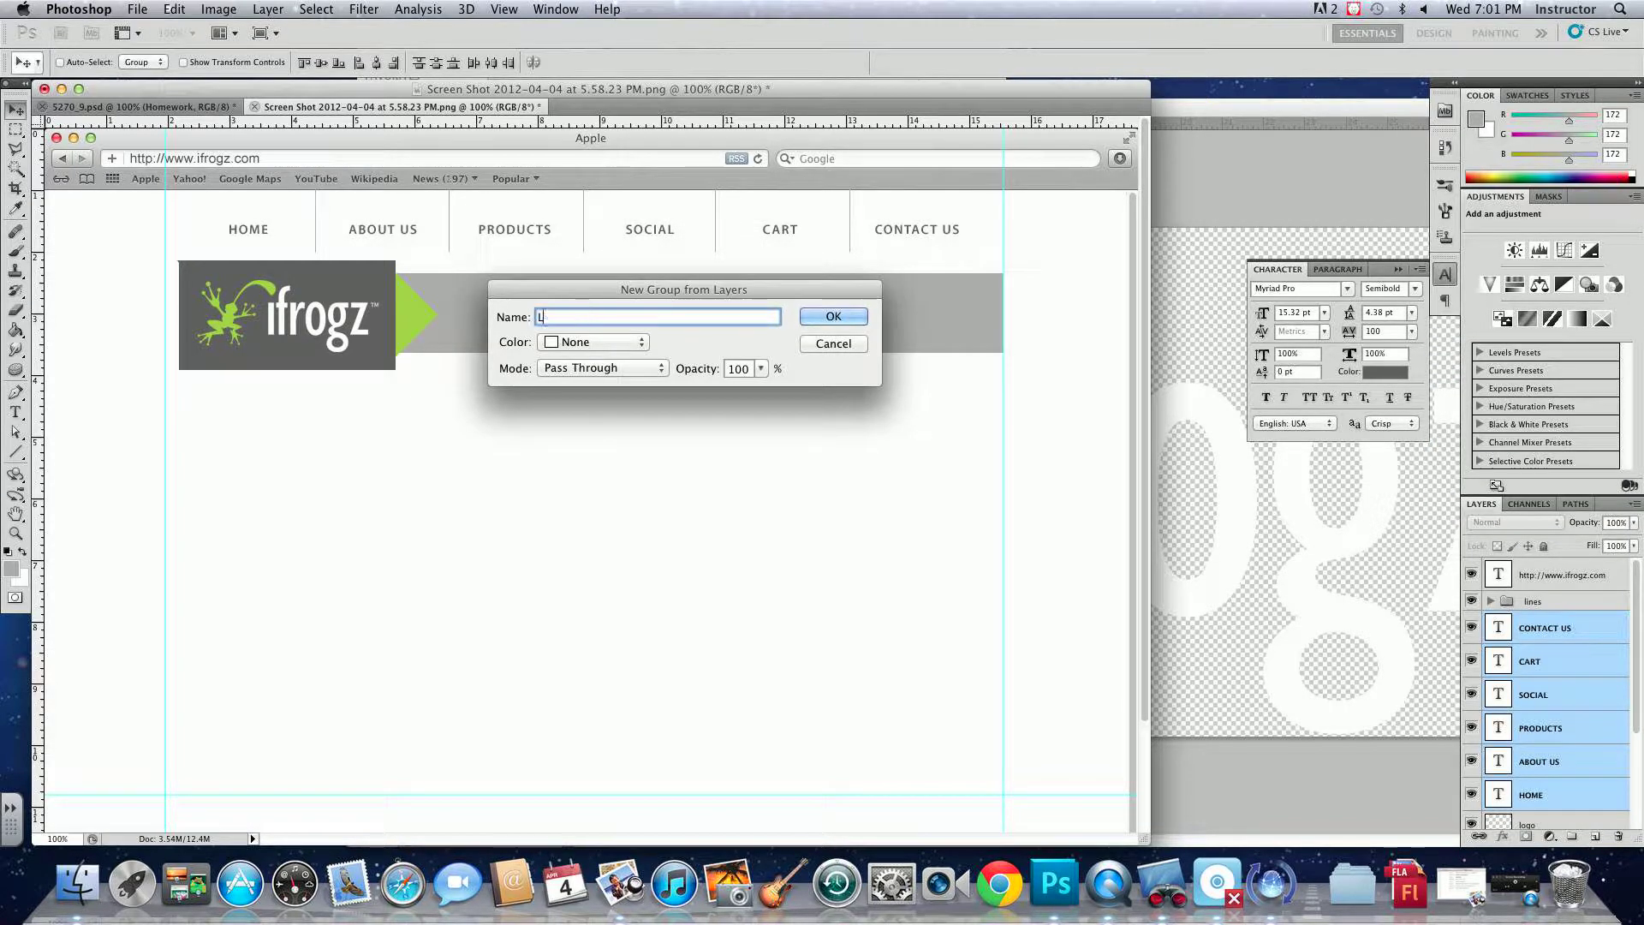
type("Inks")
key("Return")
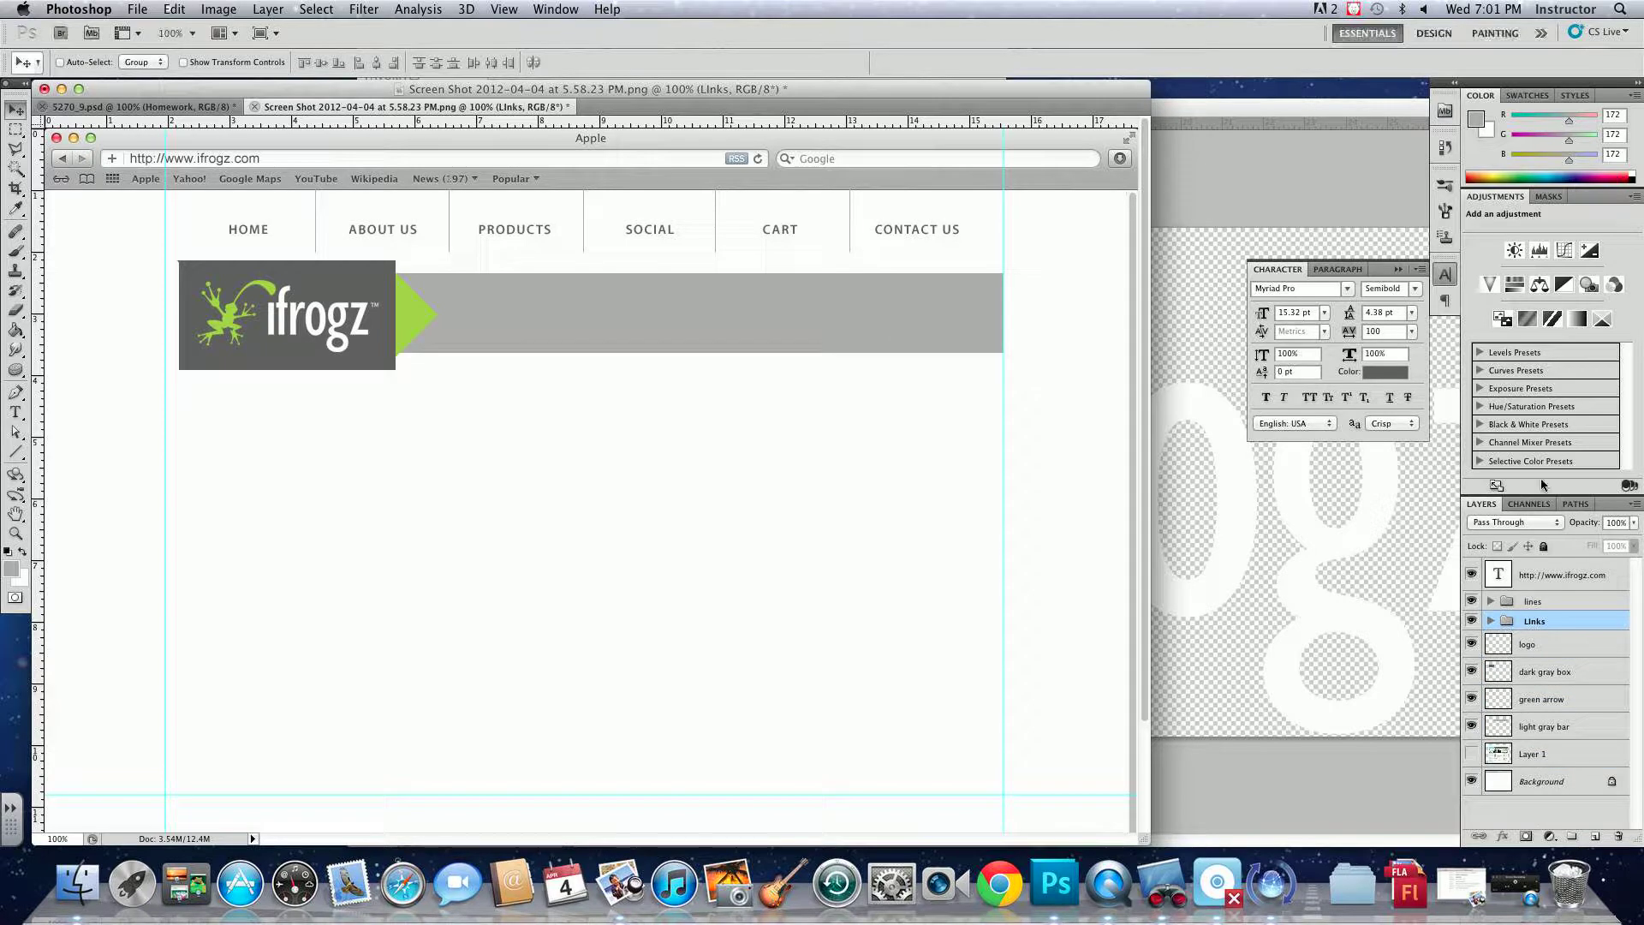
double_click(1537, 623)
type("links")
key("Return")
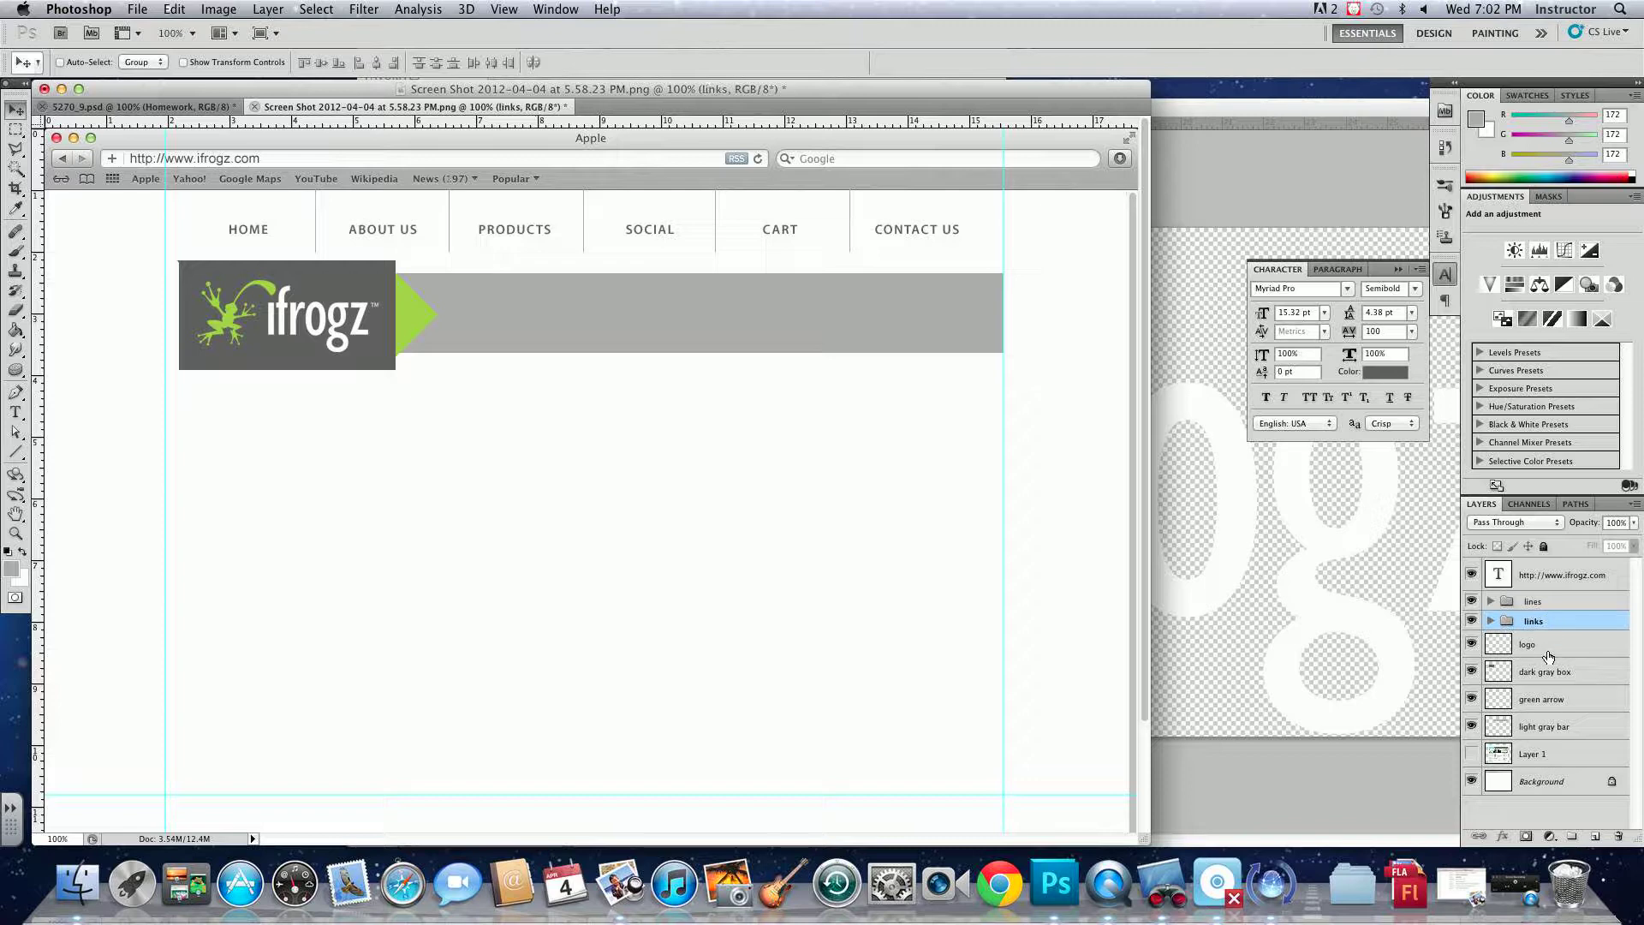
- Select the logo layer and make the faded template layer, Layer 1, visible again
left_click(1546, 653)
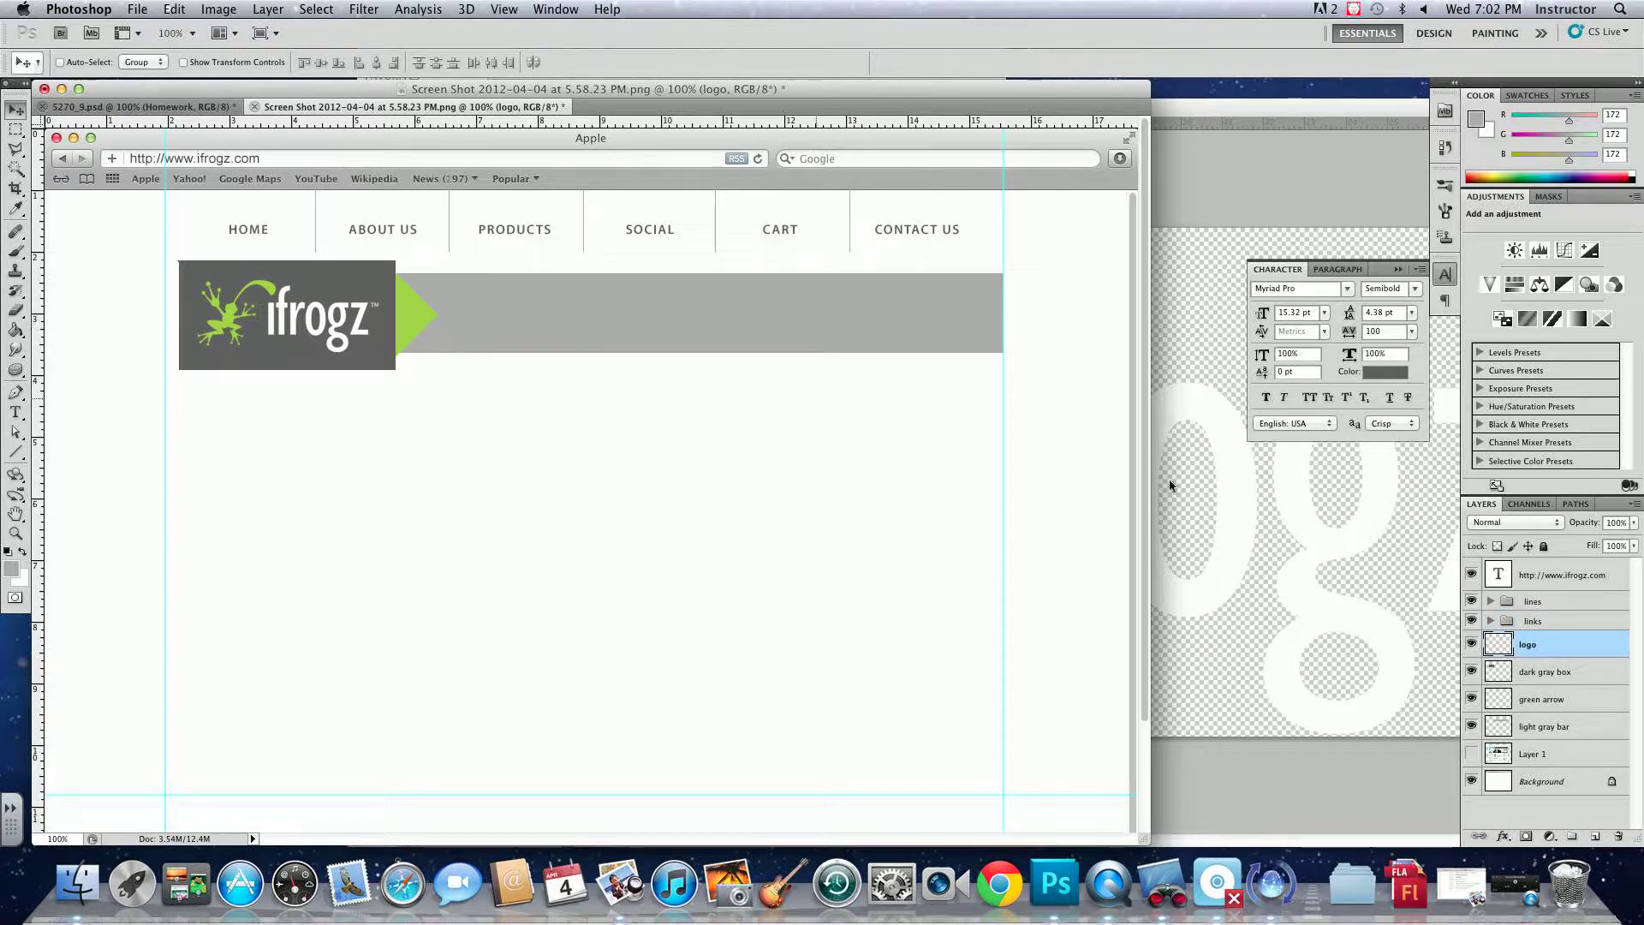
left_click(1472, 755)
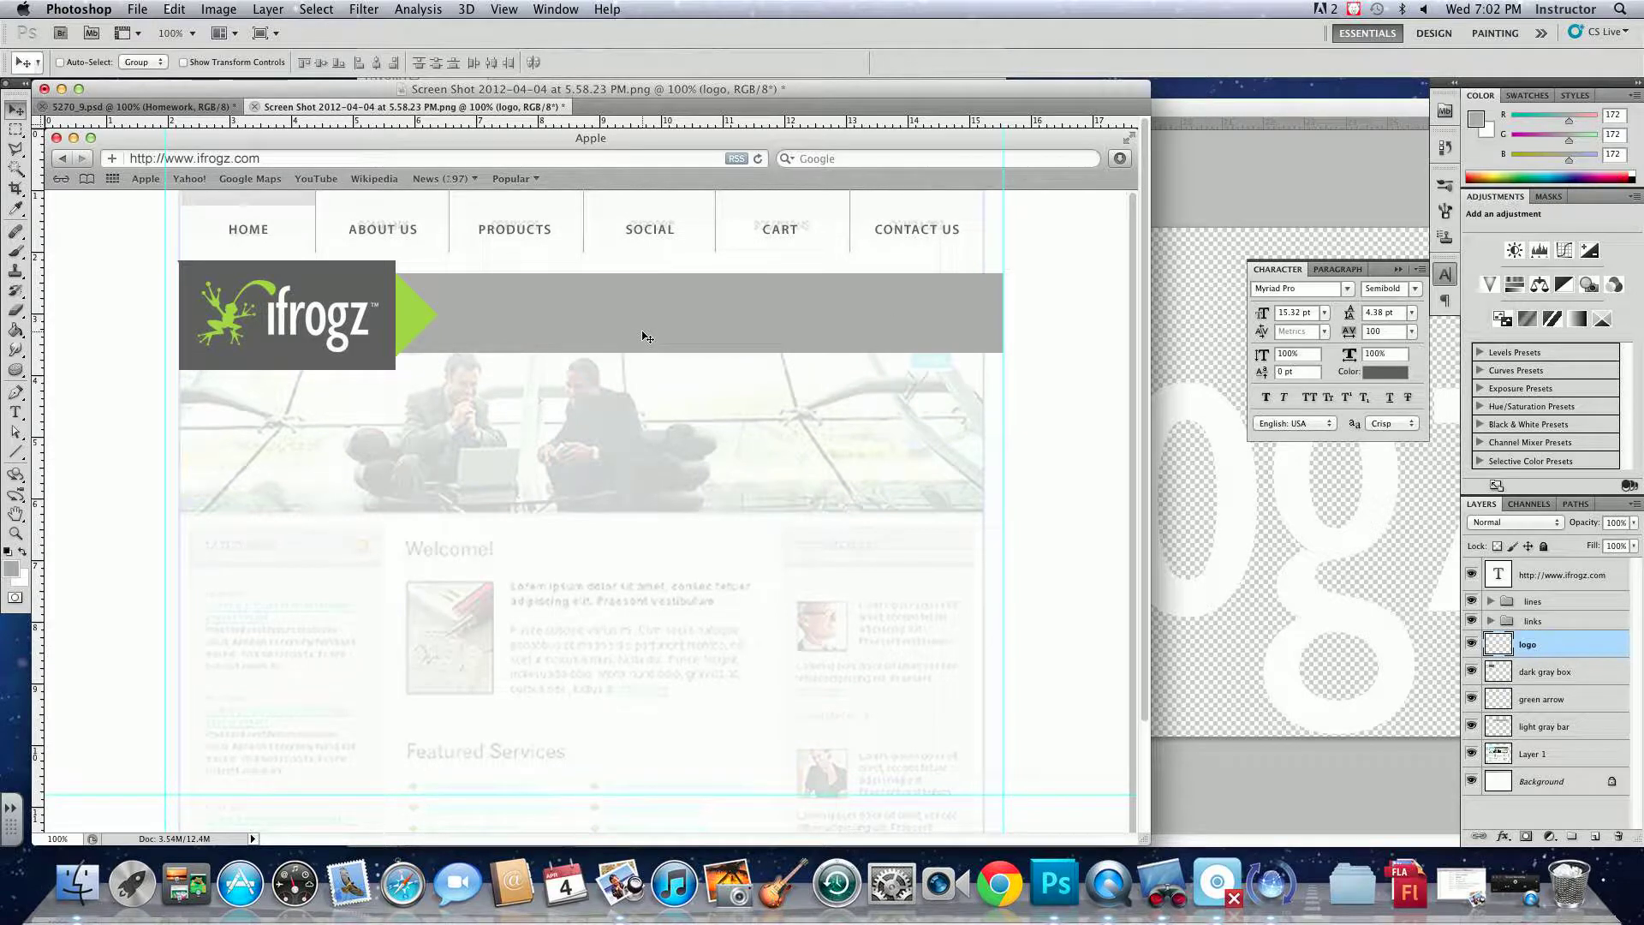
- Close the ifrogzwhite.png document and switch to the Finder window that lists the Example folder
left_click(1222, 433)
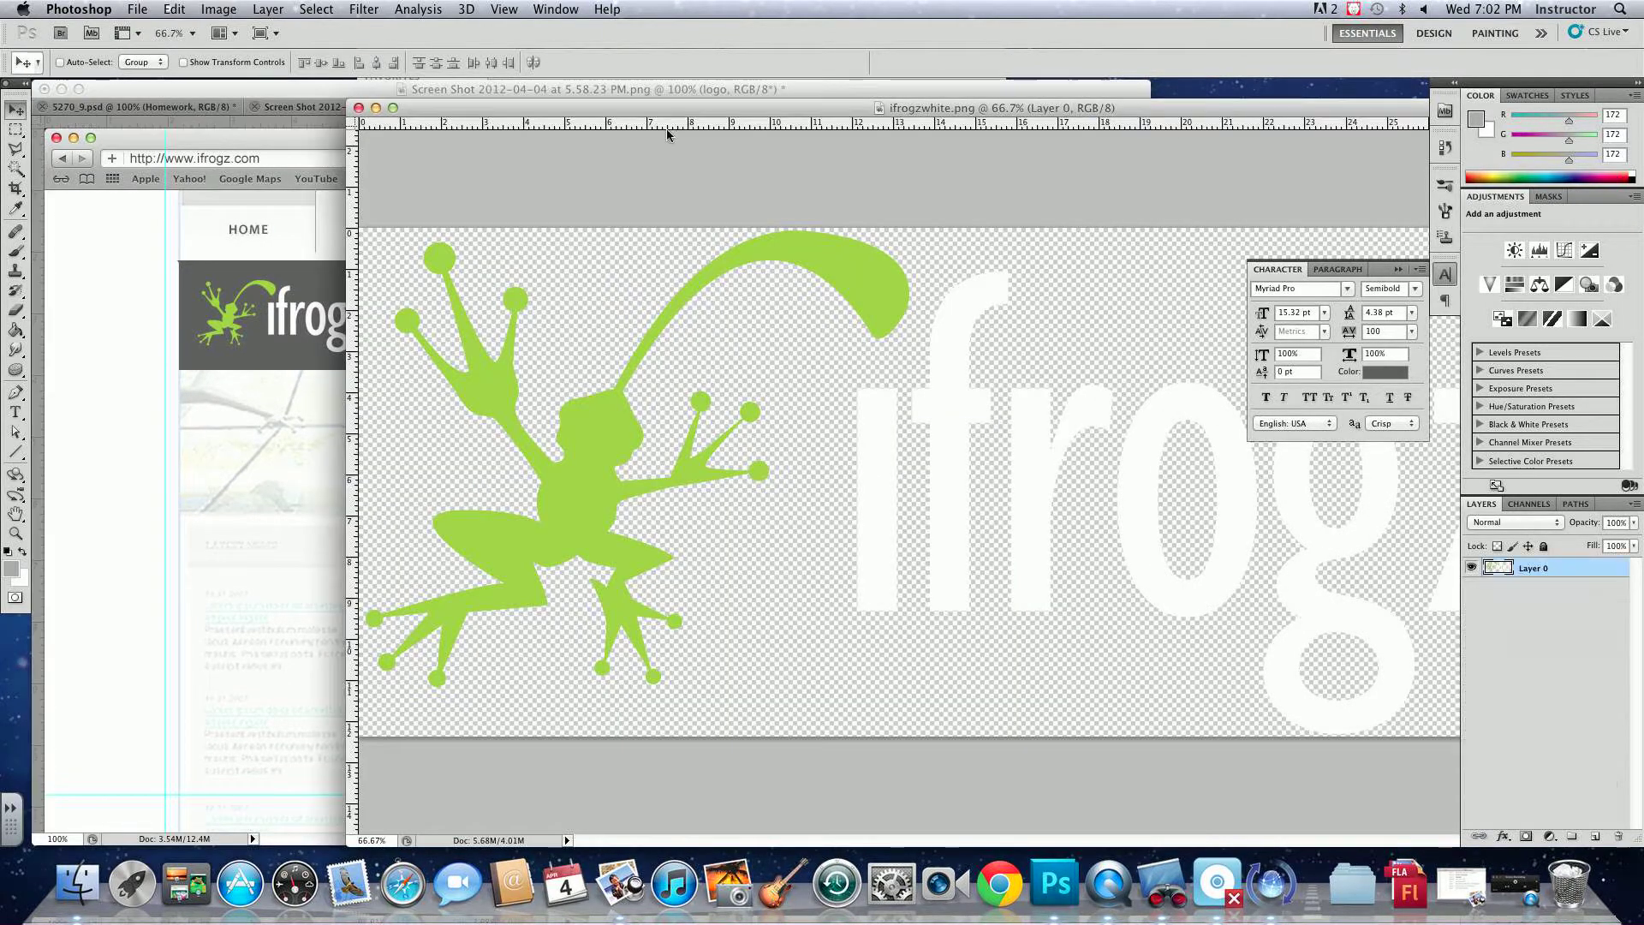
left_click(359, 108)
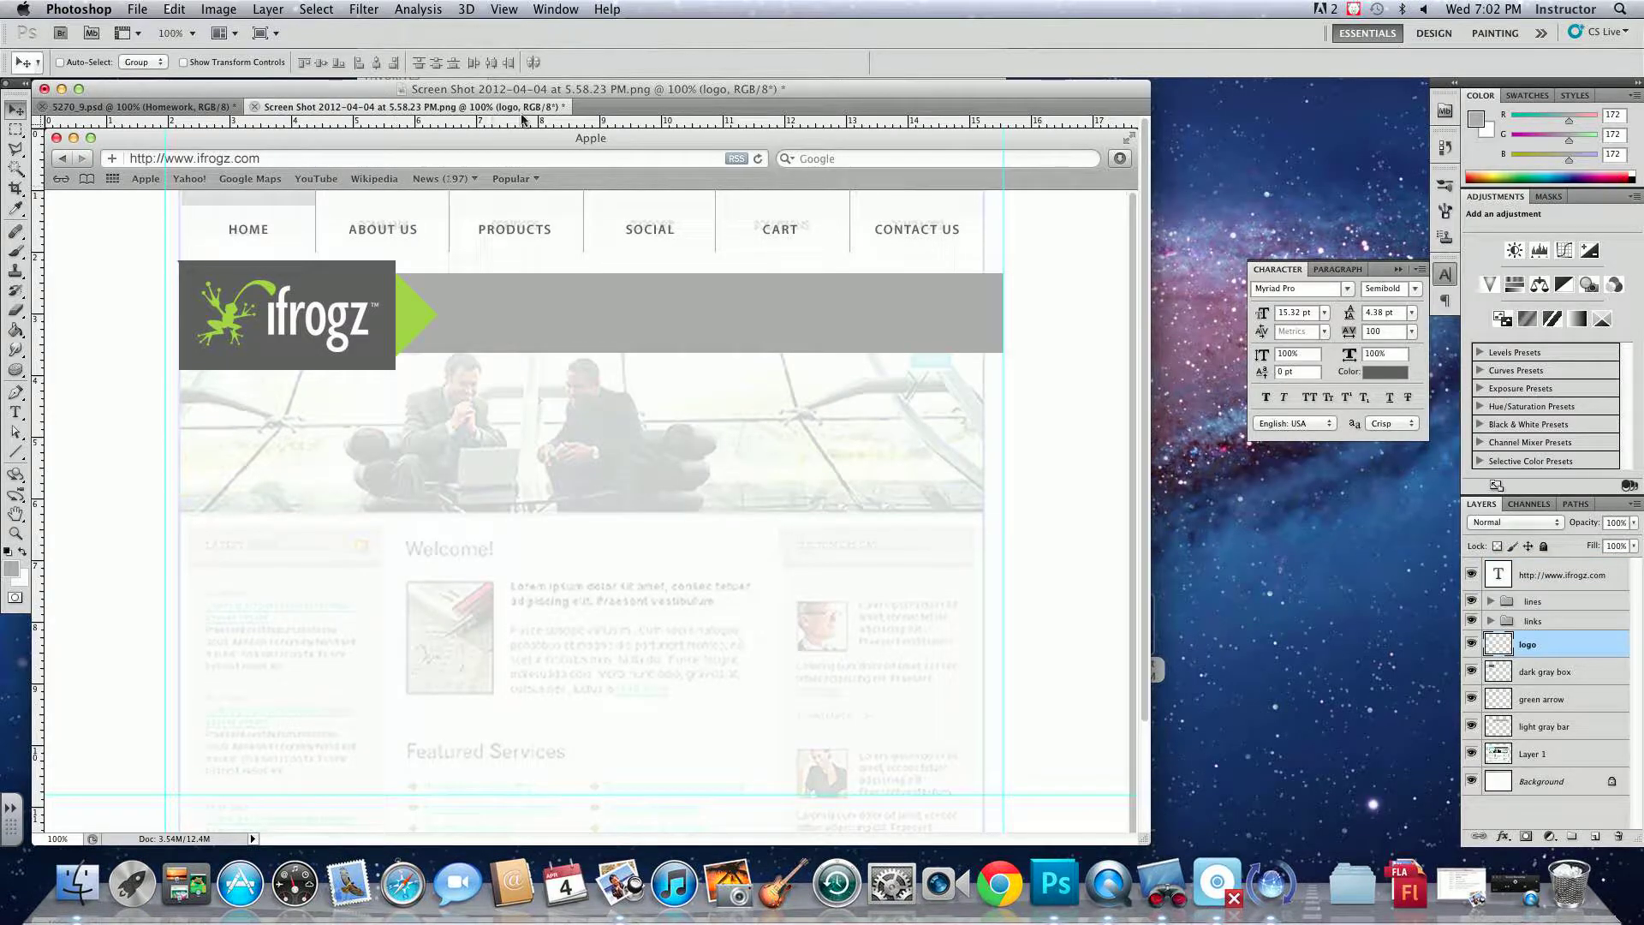
left_click(555, 177)
left_click_drag(555, 176, 551, 311)
left_click(708, 180)
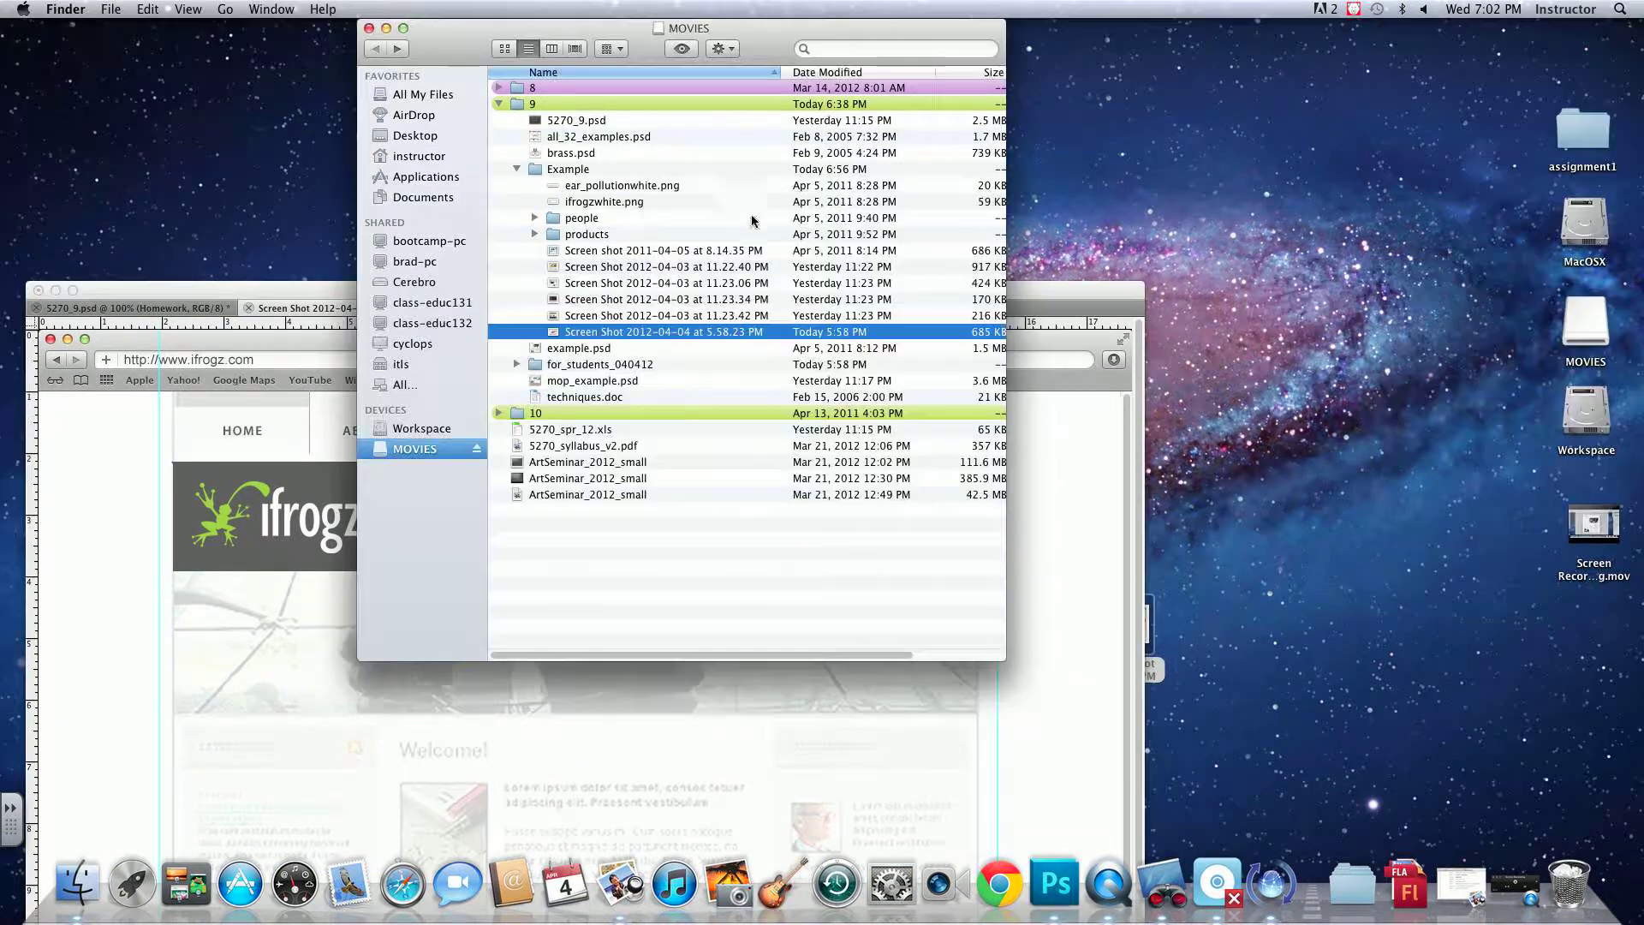
- Preview the website screenshot taken 2012-04-03 at 11.23.06 PM as a layout reference and close the preview
key("space")
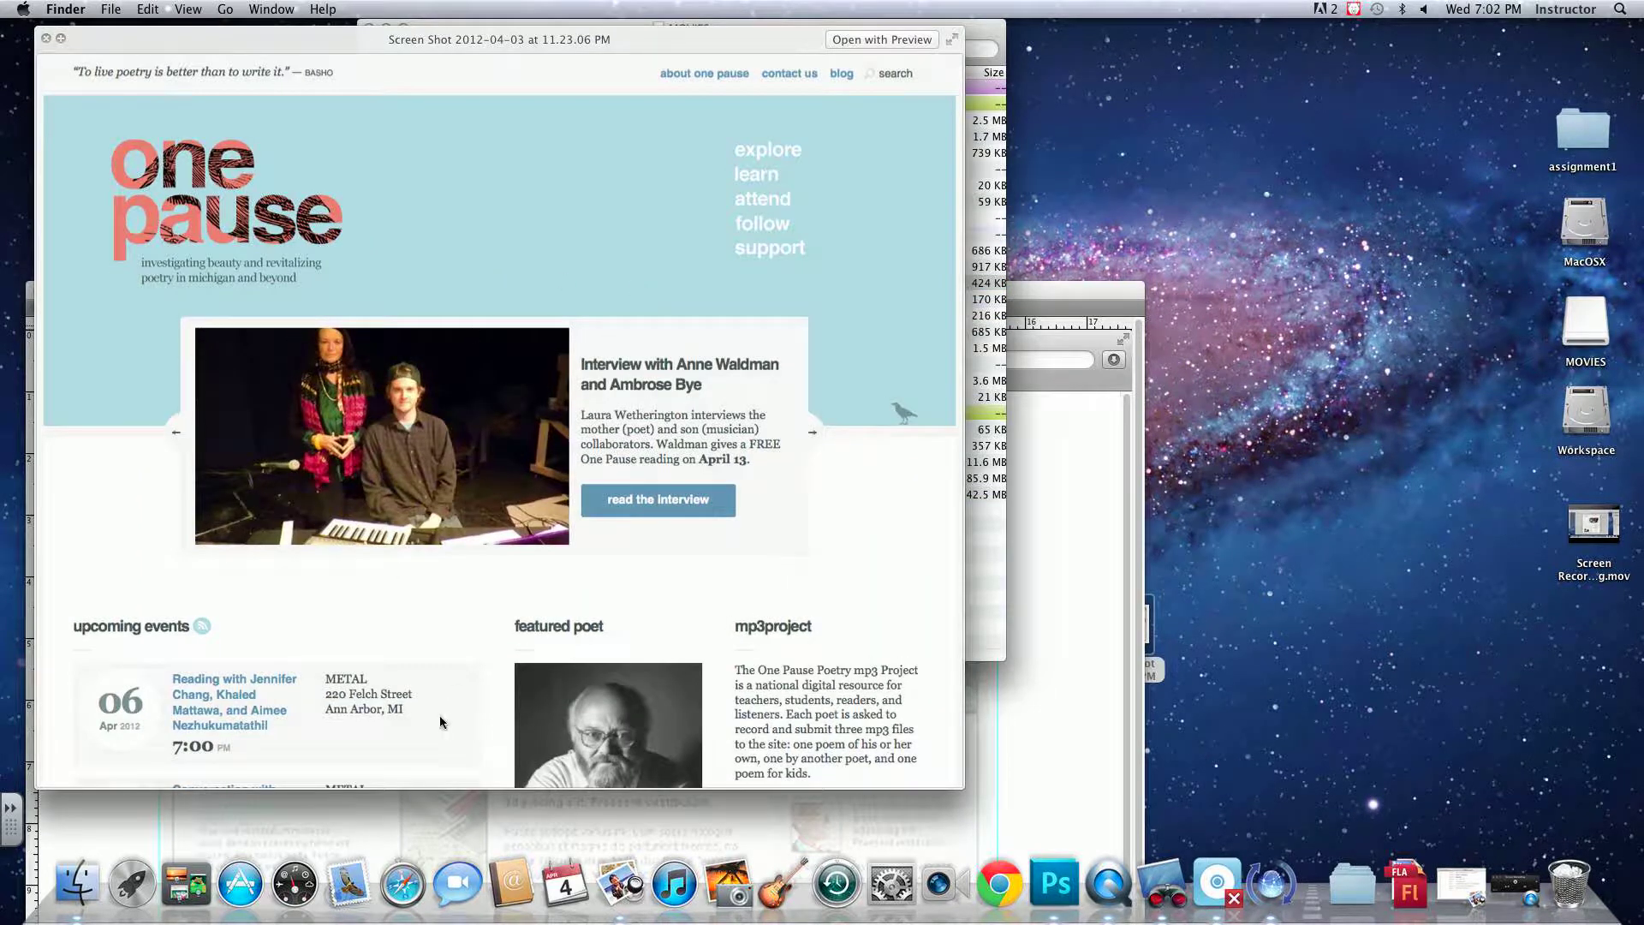
left_click(384, 819)
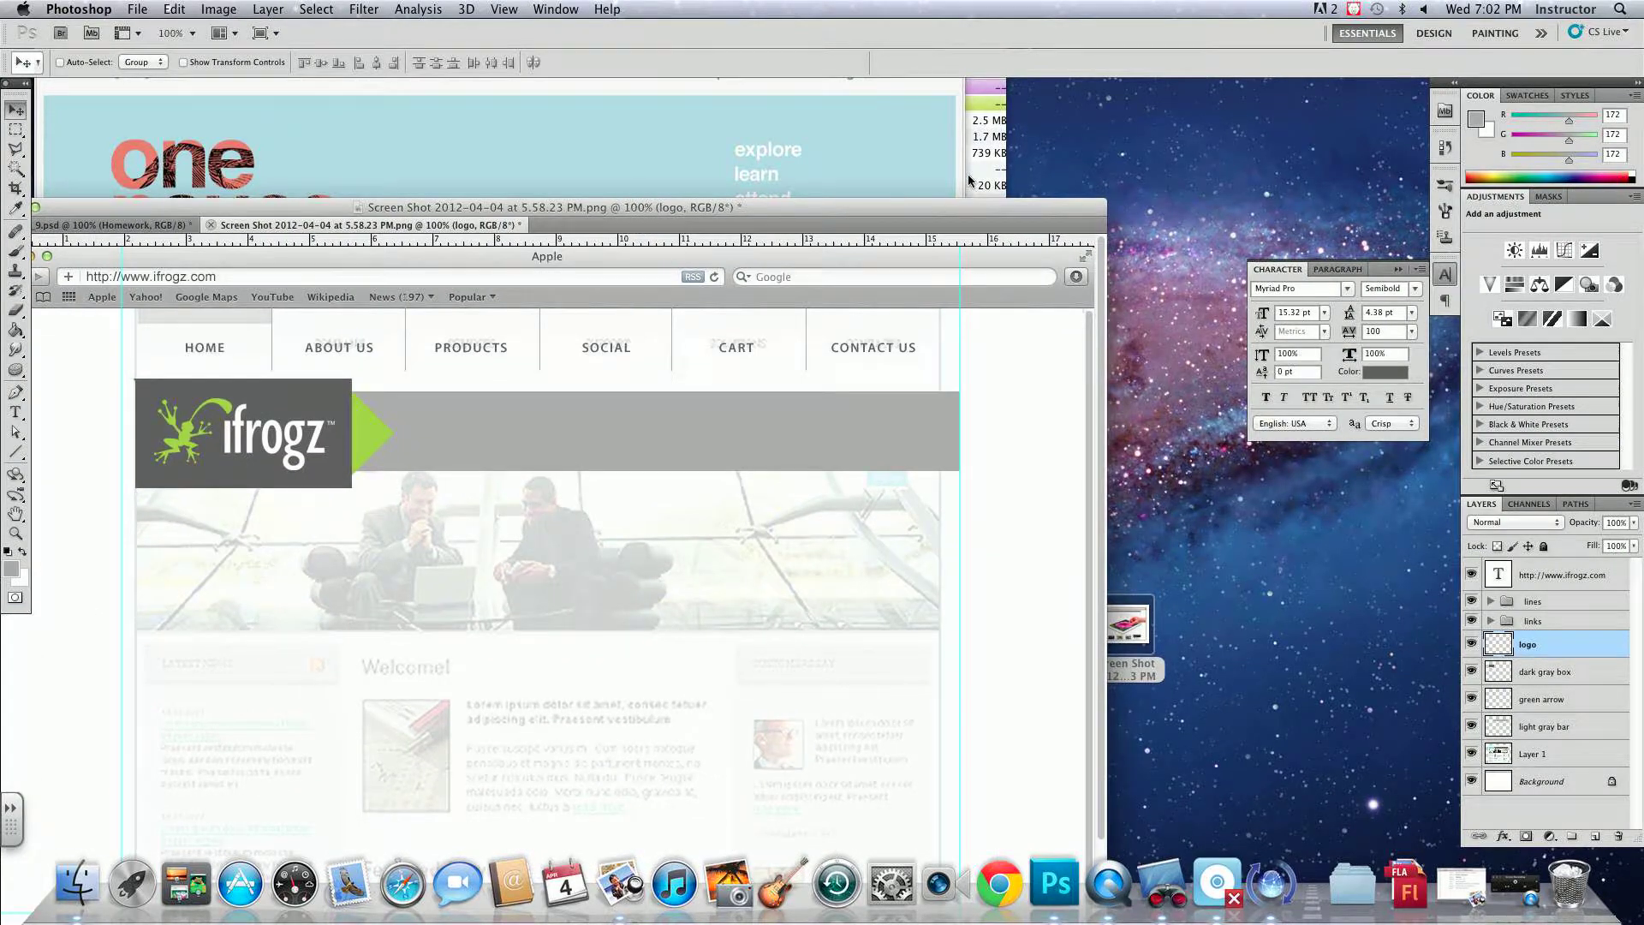
left_click(987, 180)
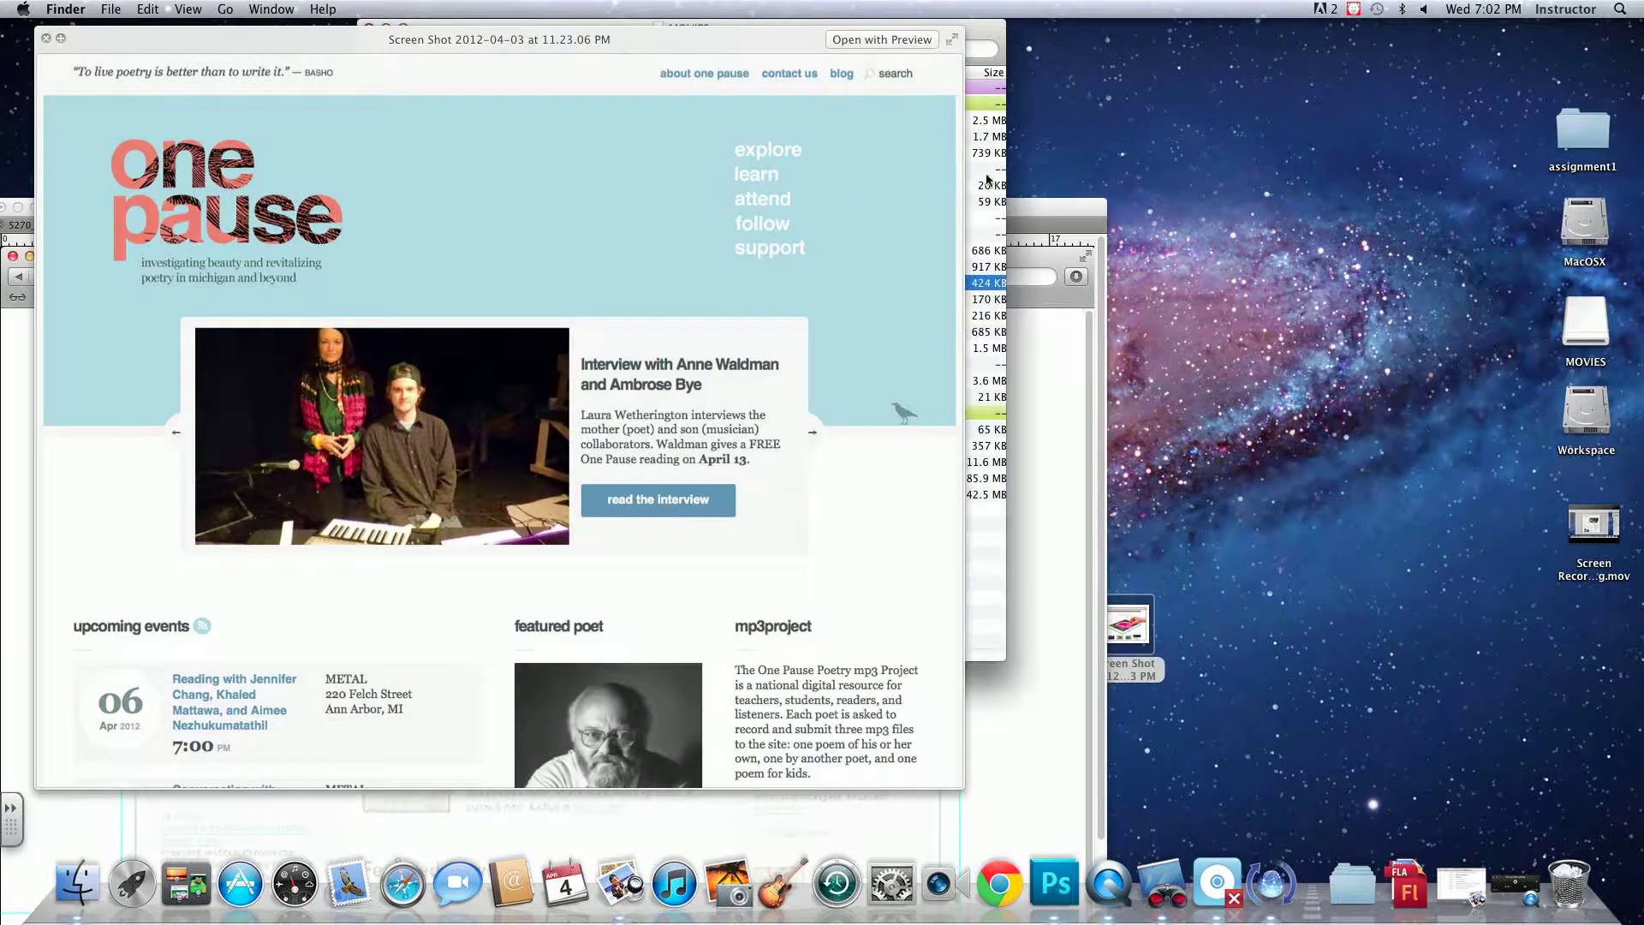
left_click(48, 40)
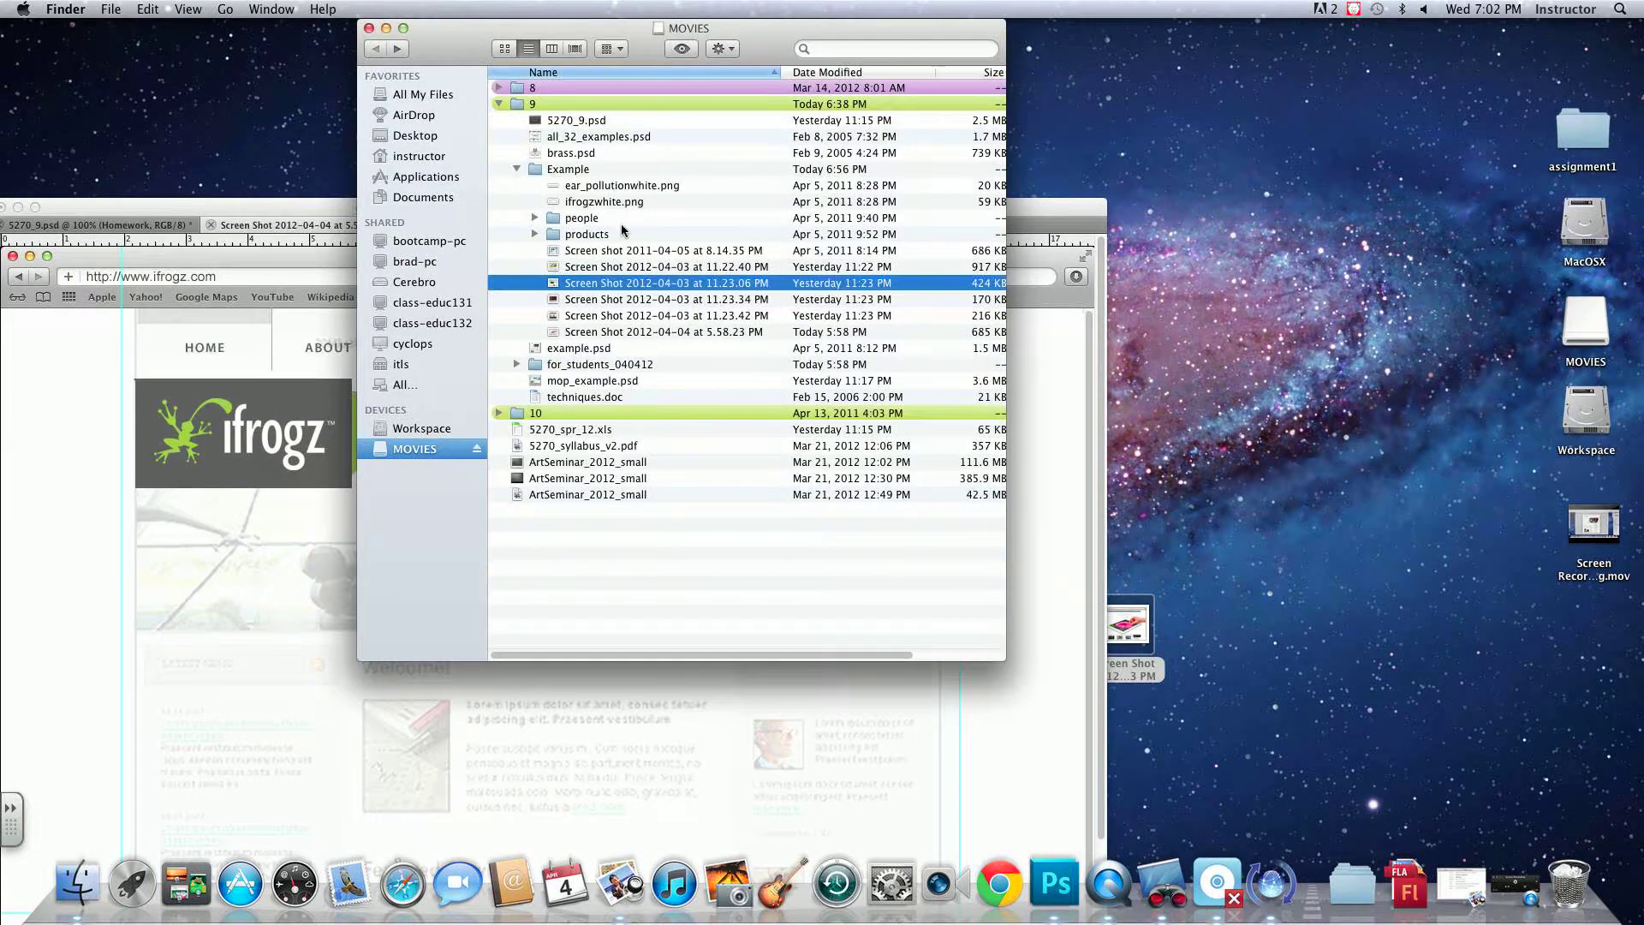
- Open the people folder and preview its JPG photos to choose a banner image
double_click(587, 218)
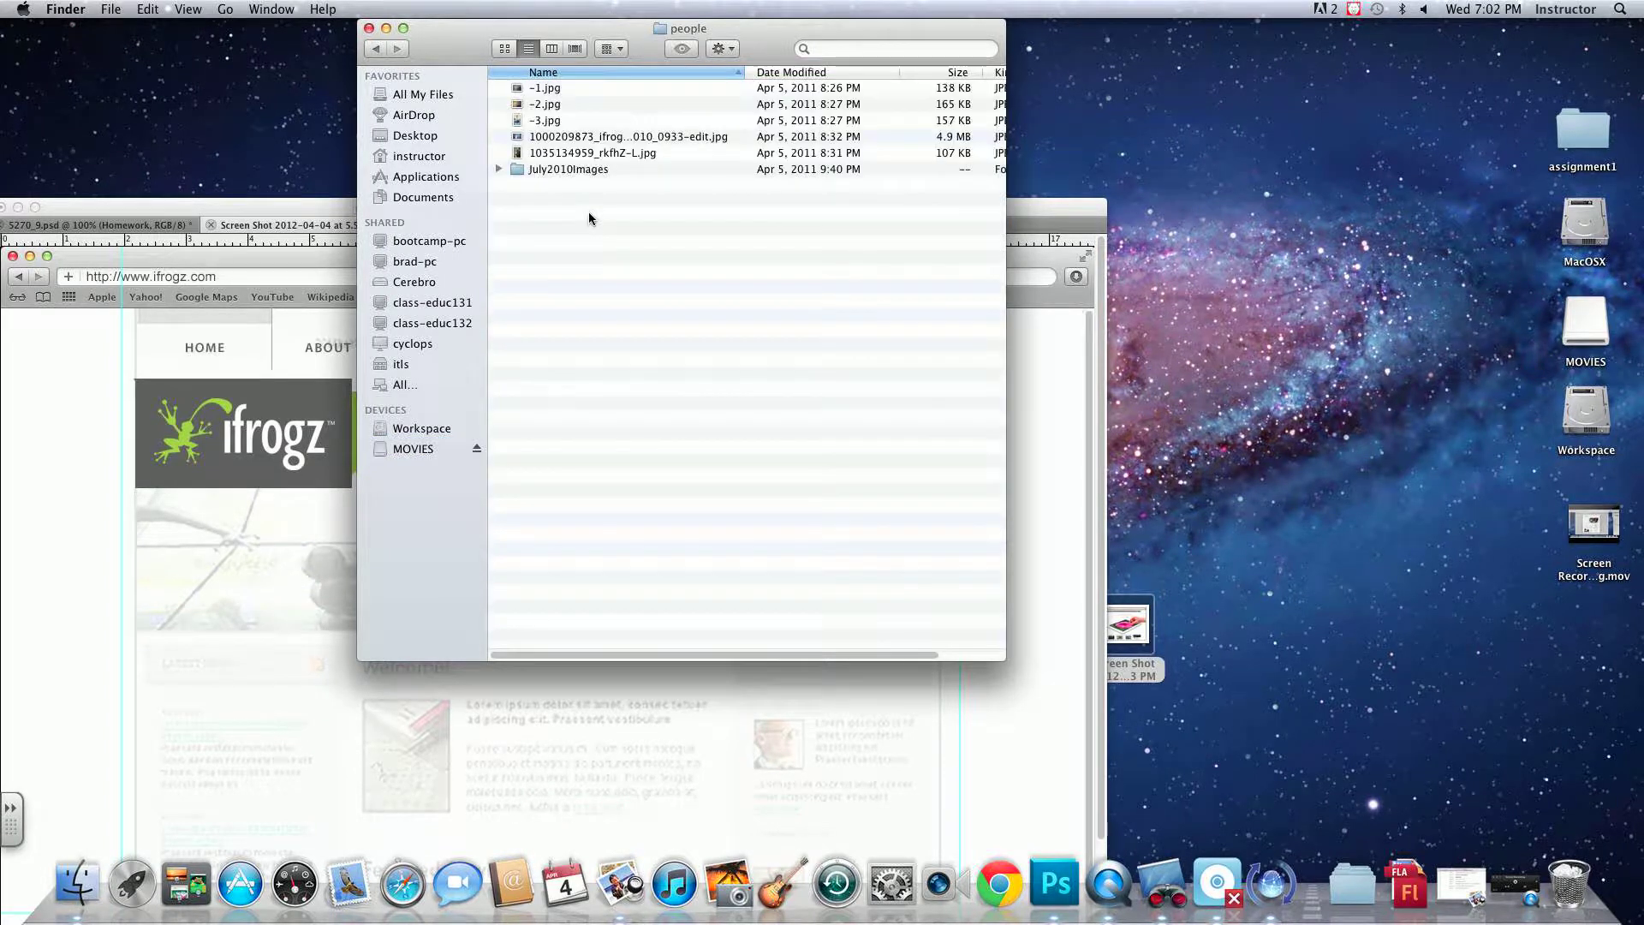
left_click(555, 90)
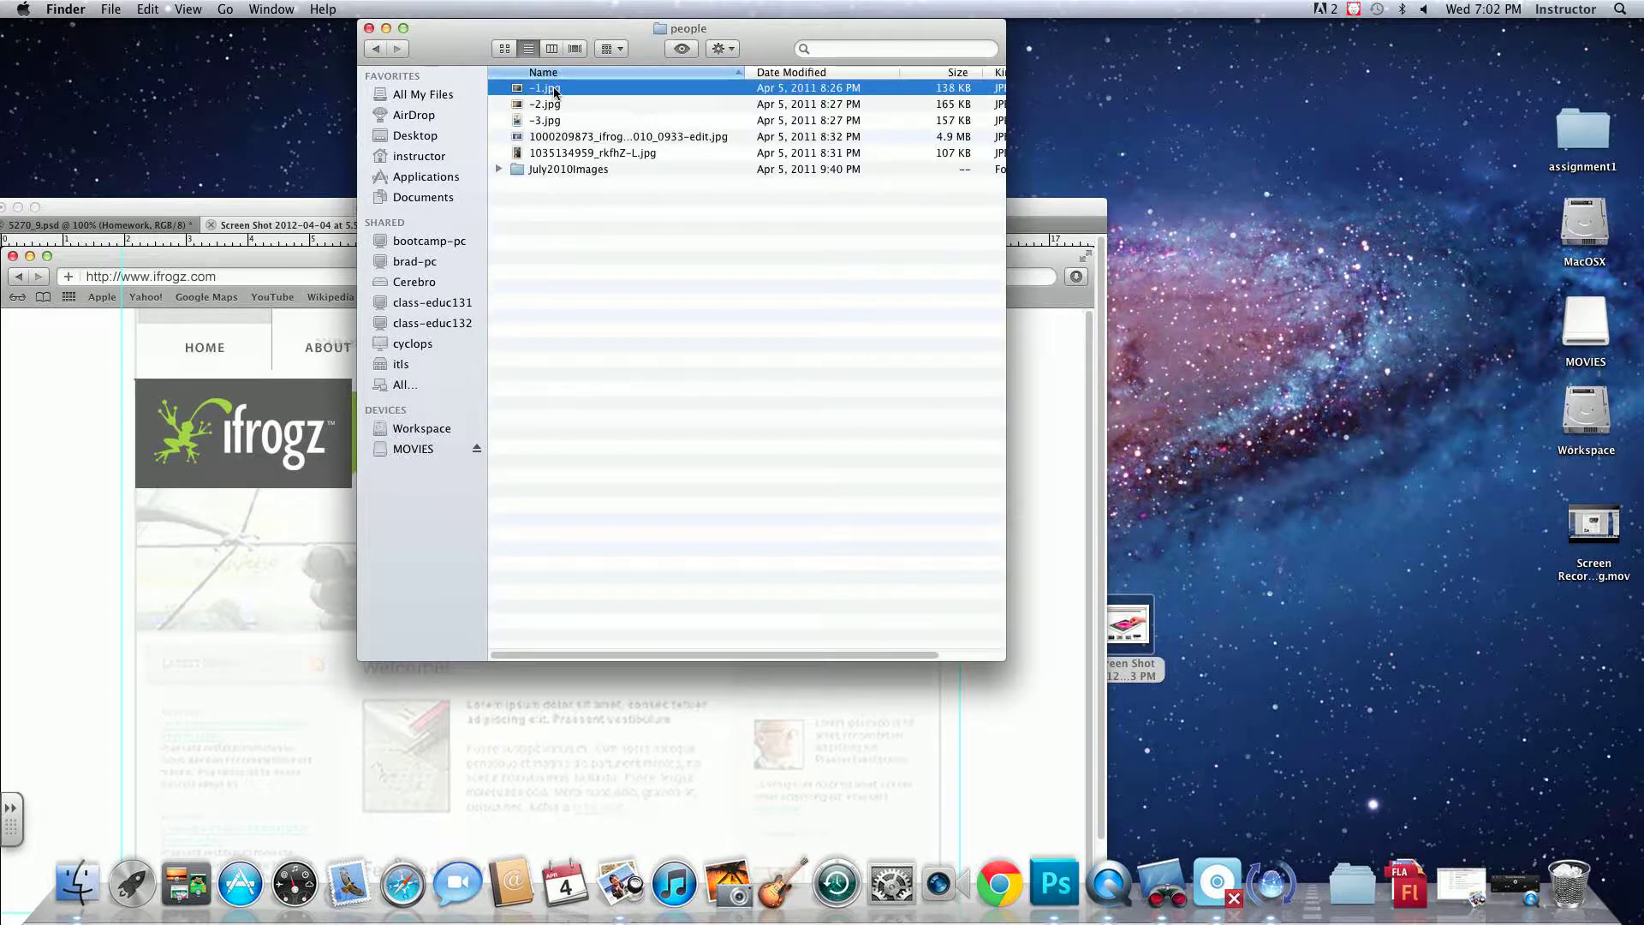
key("space")
key("Down")
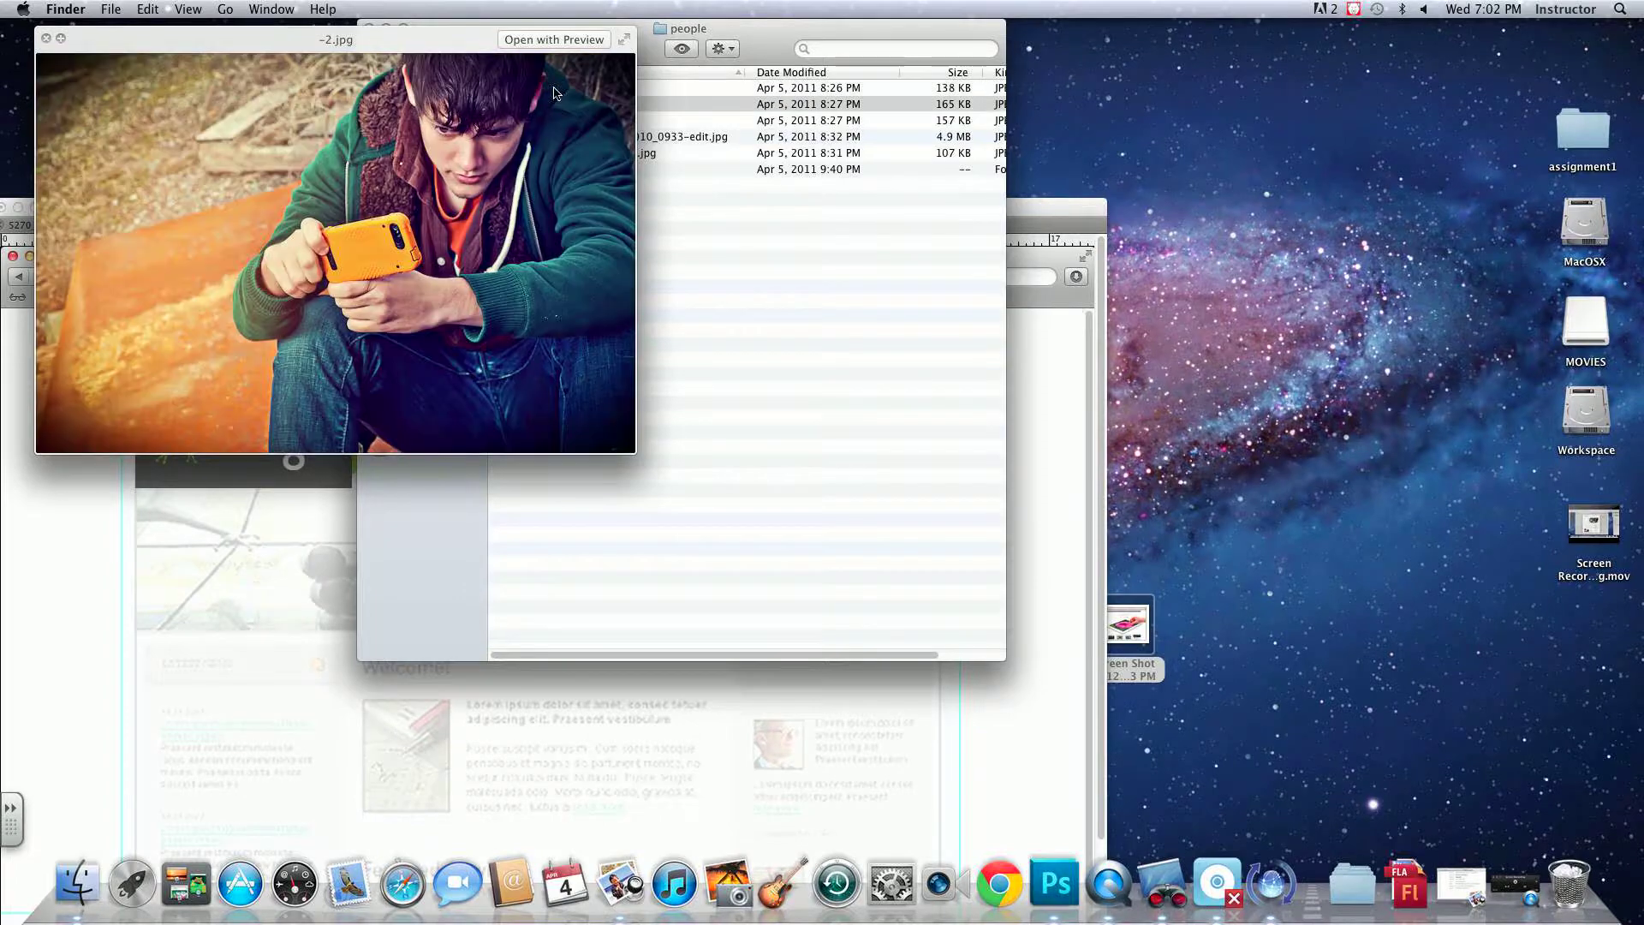
key("Down")
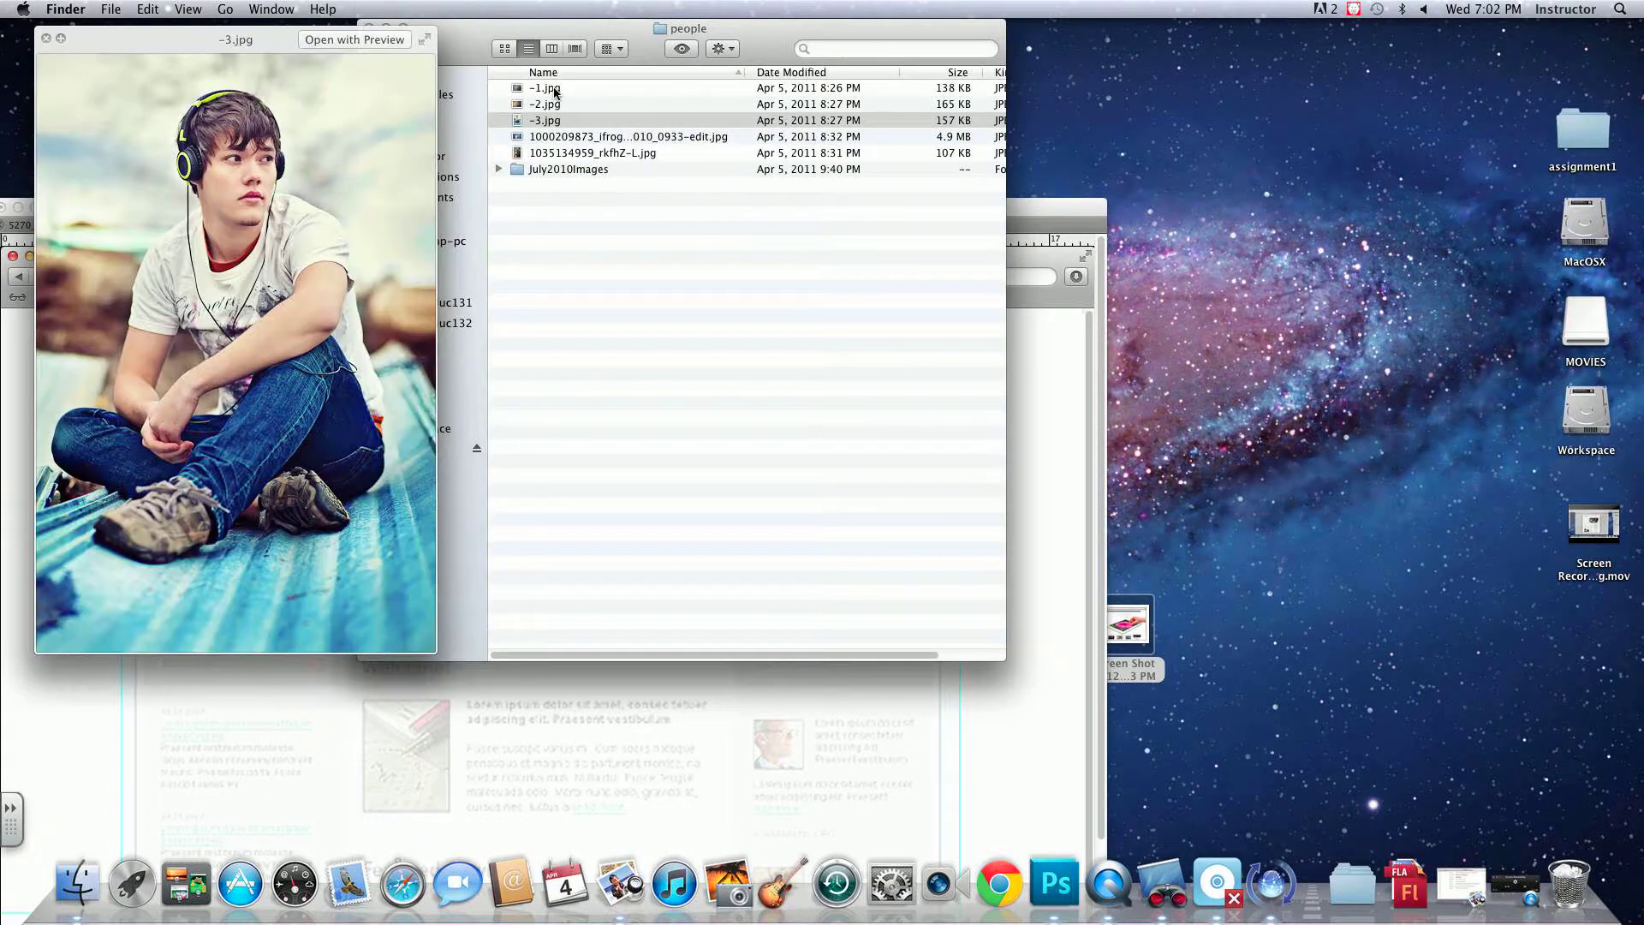
key("Down")
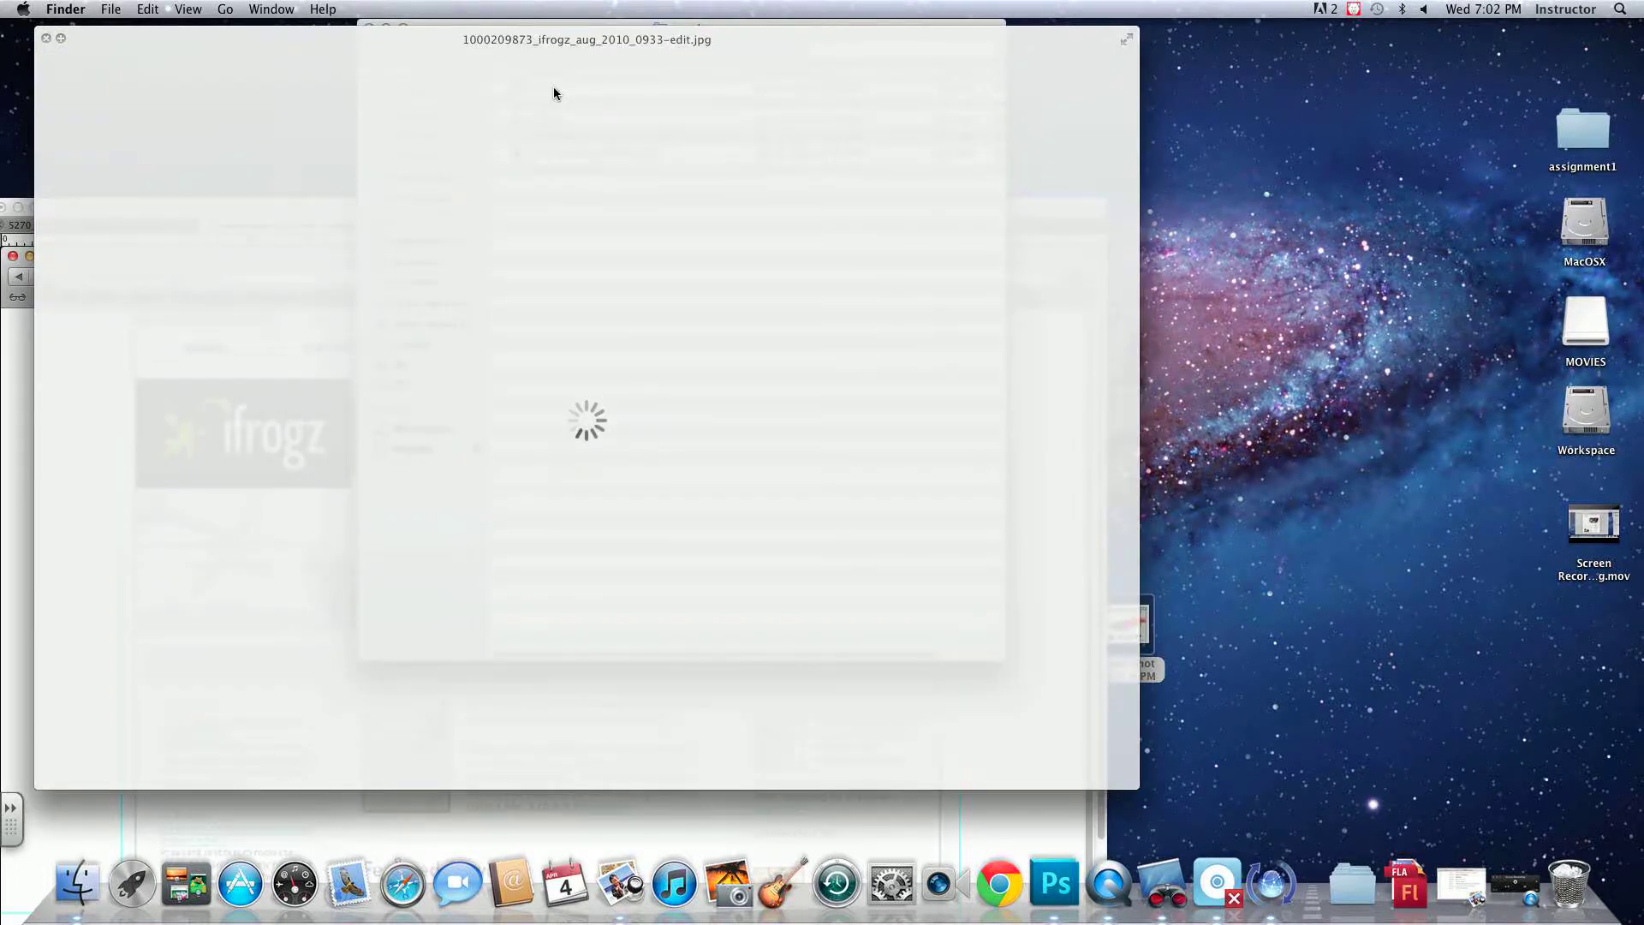
key("Down")
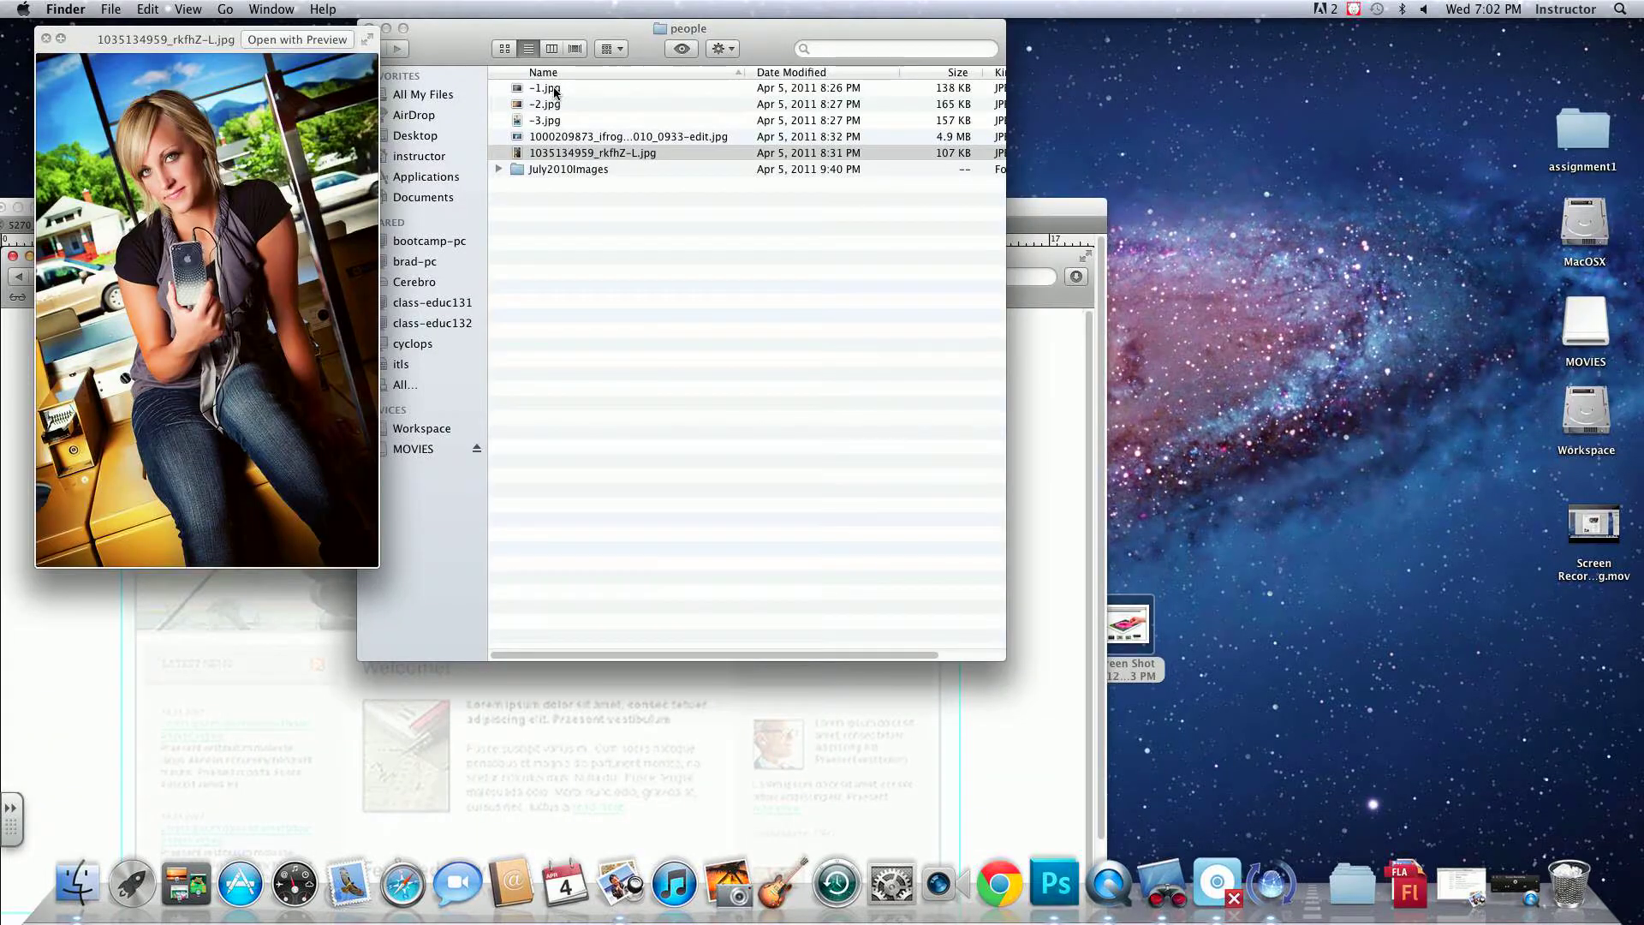
key("Up")
key("space")
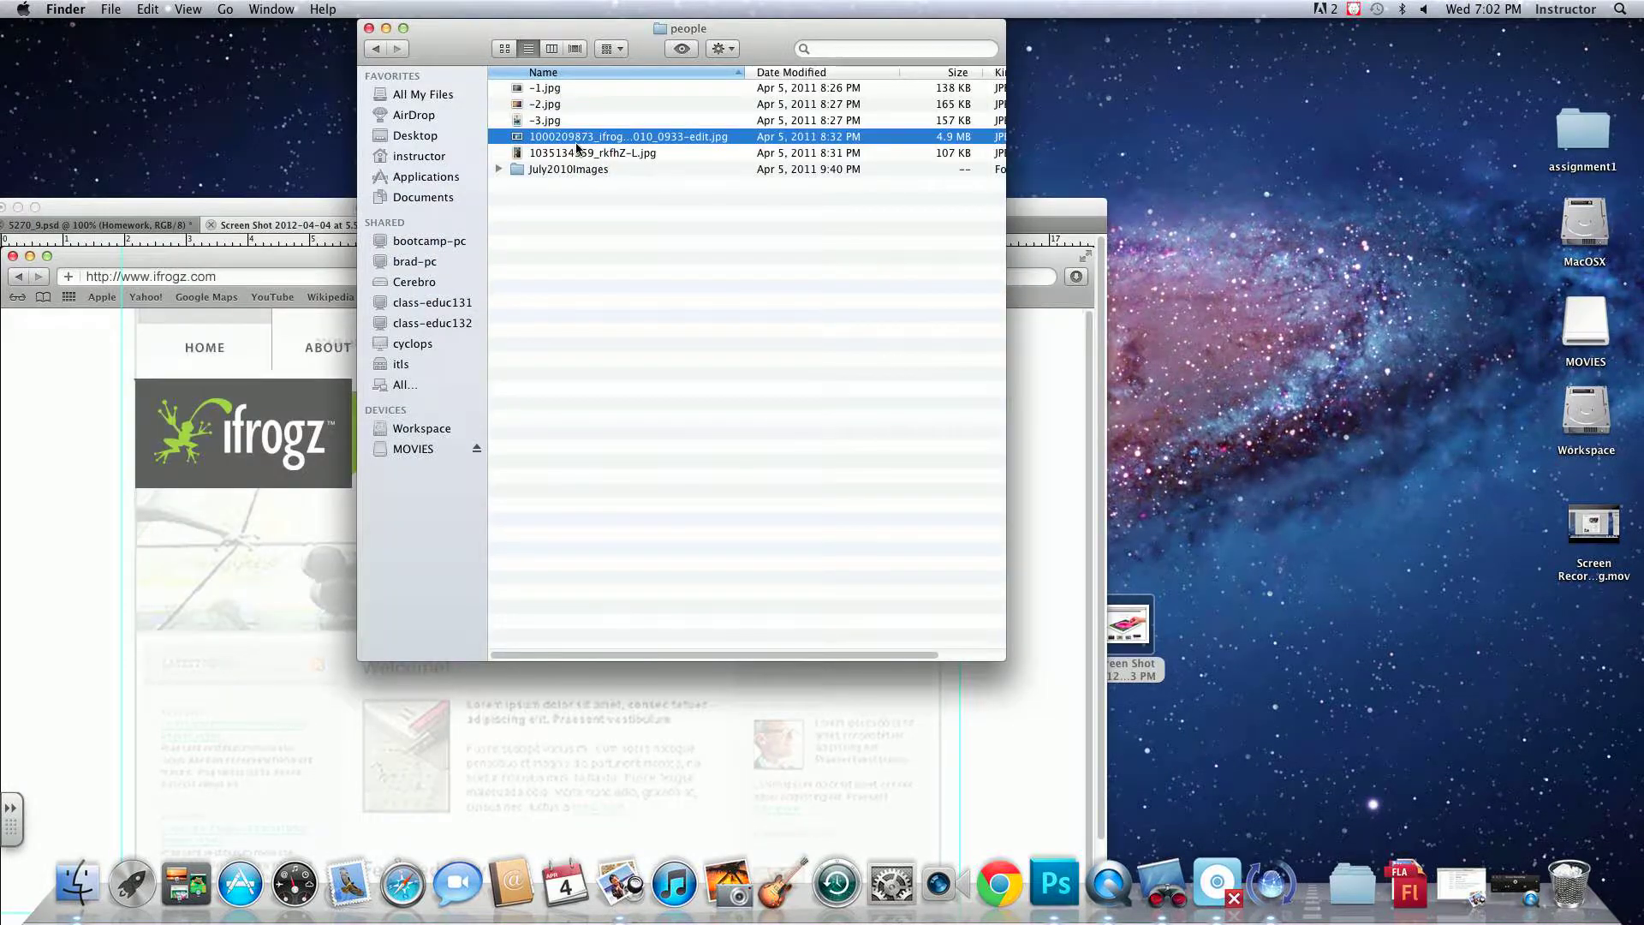
left_click_drag(579, 142, 1055, 880)
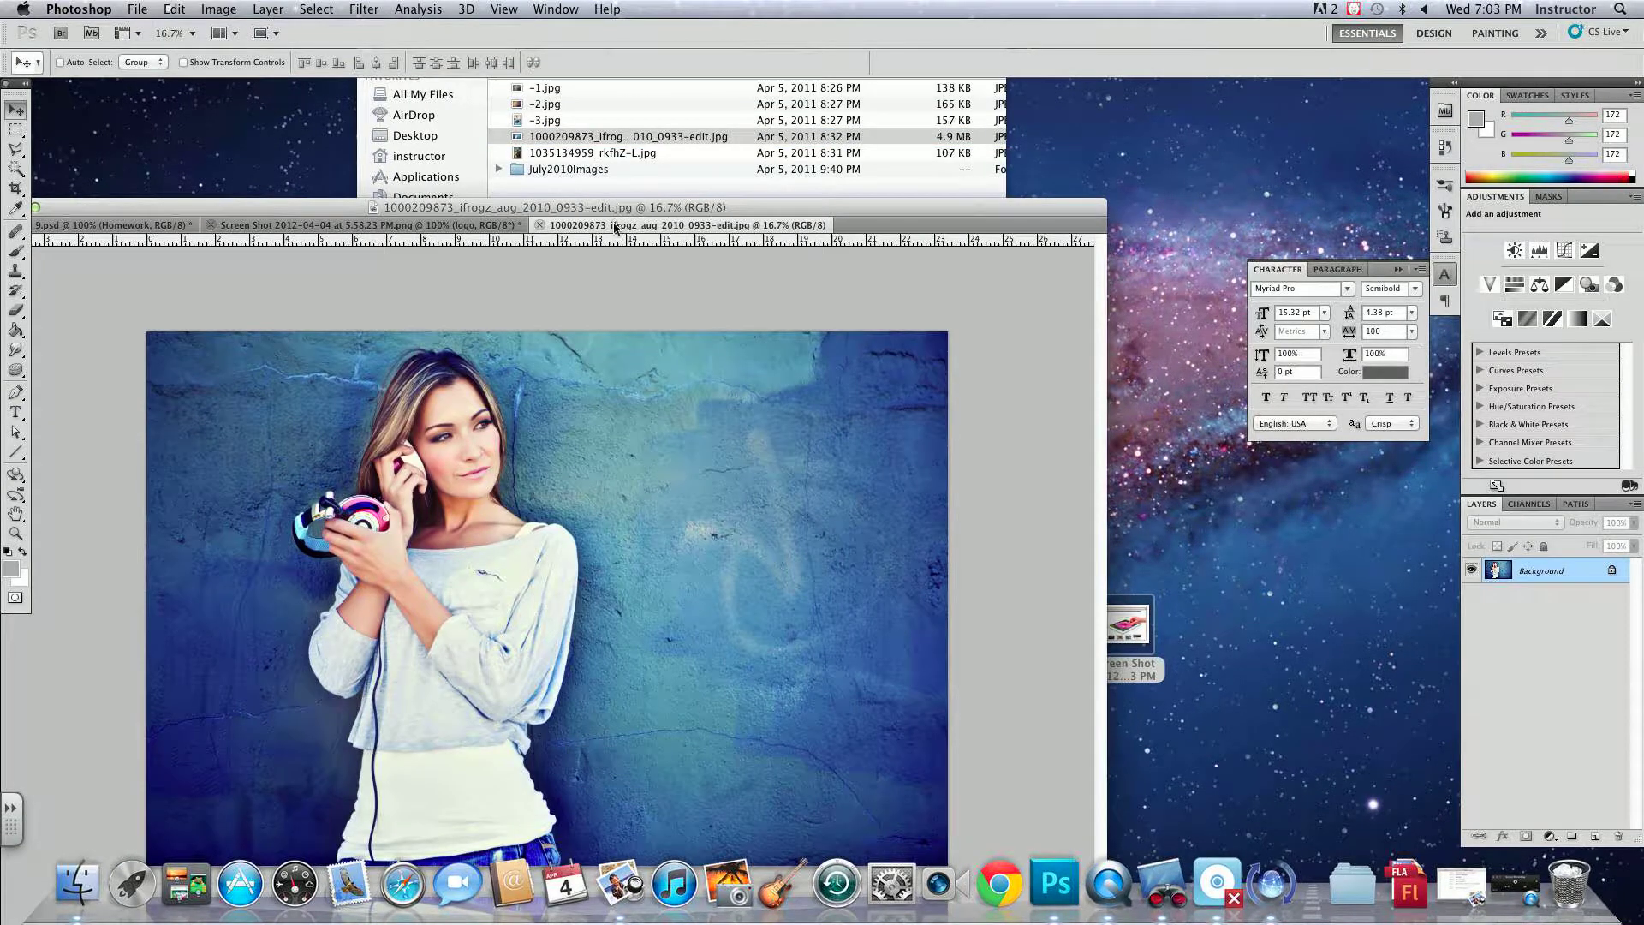
left_click_drag(617, 228, 925, 460)
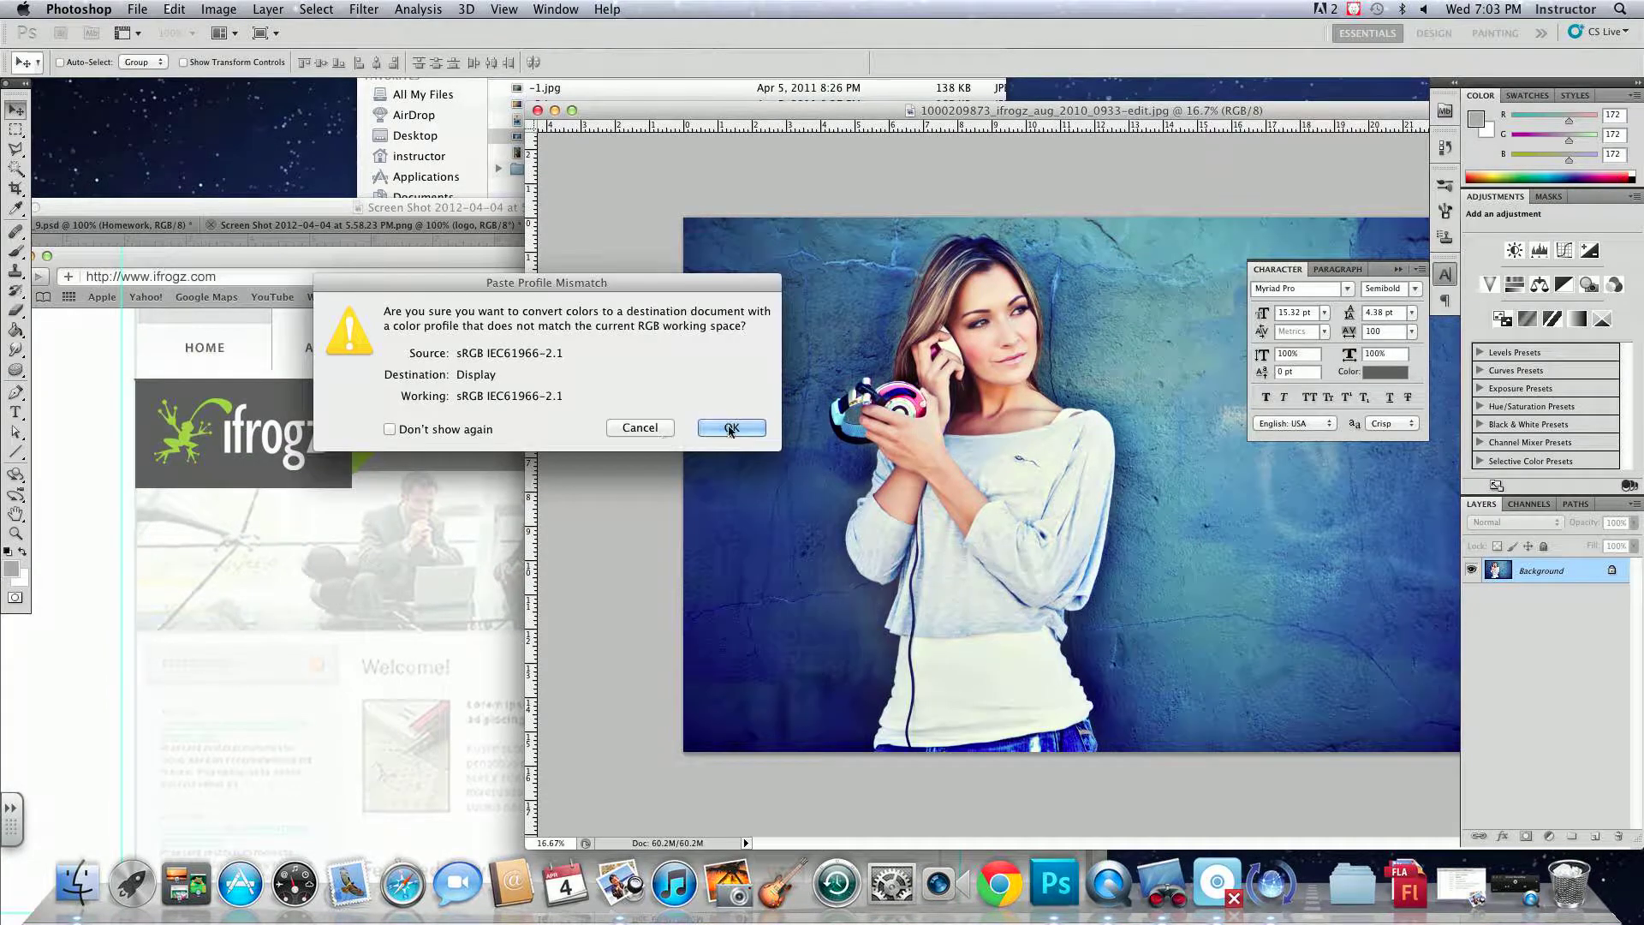
left_click(730, 430)
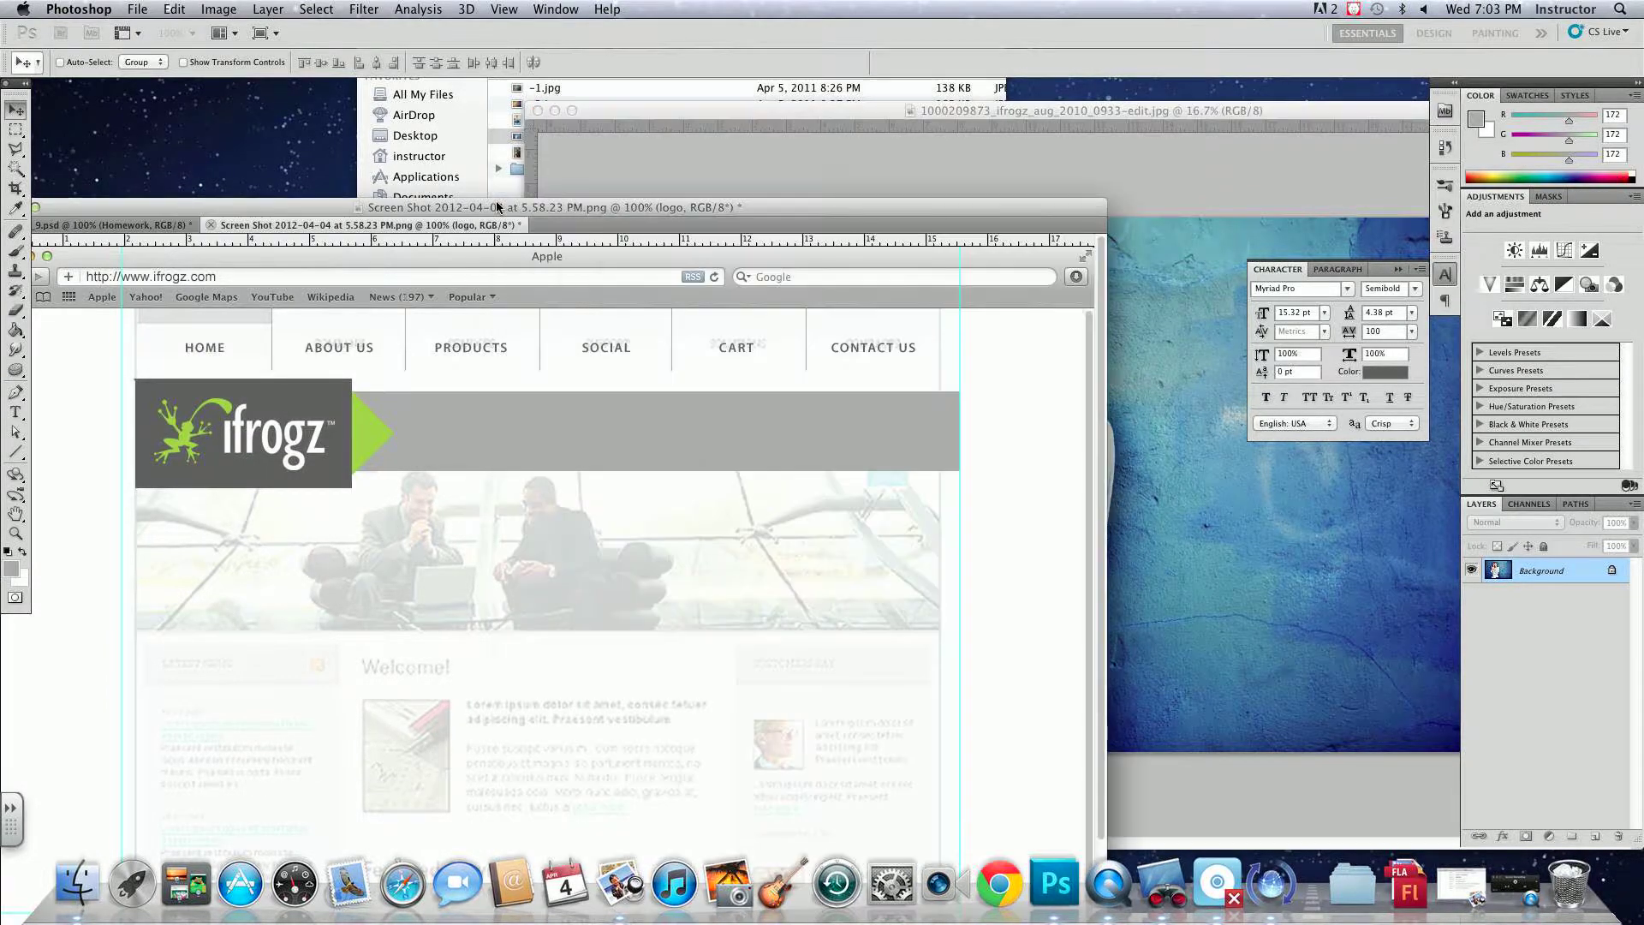
left_click(497, 206)
left_click_drag(496, 206, 593, 91)
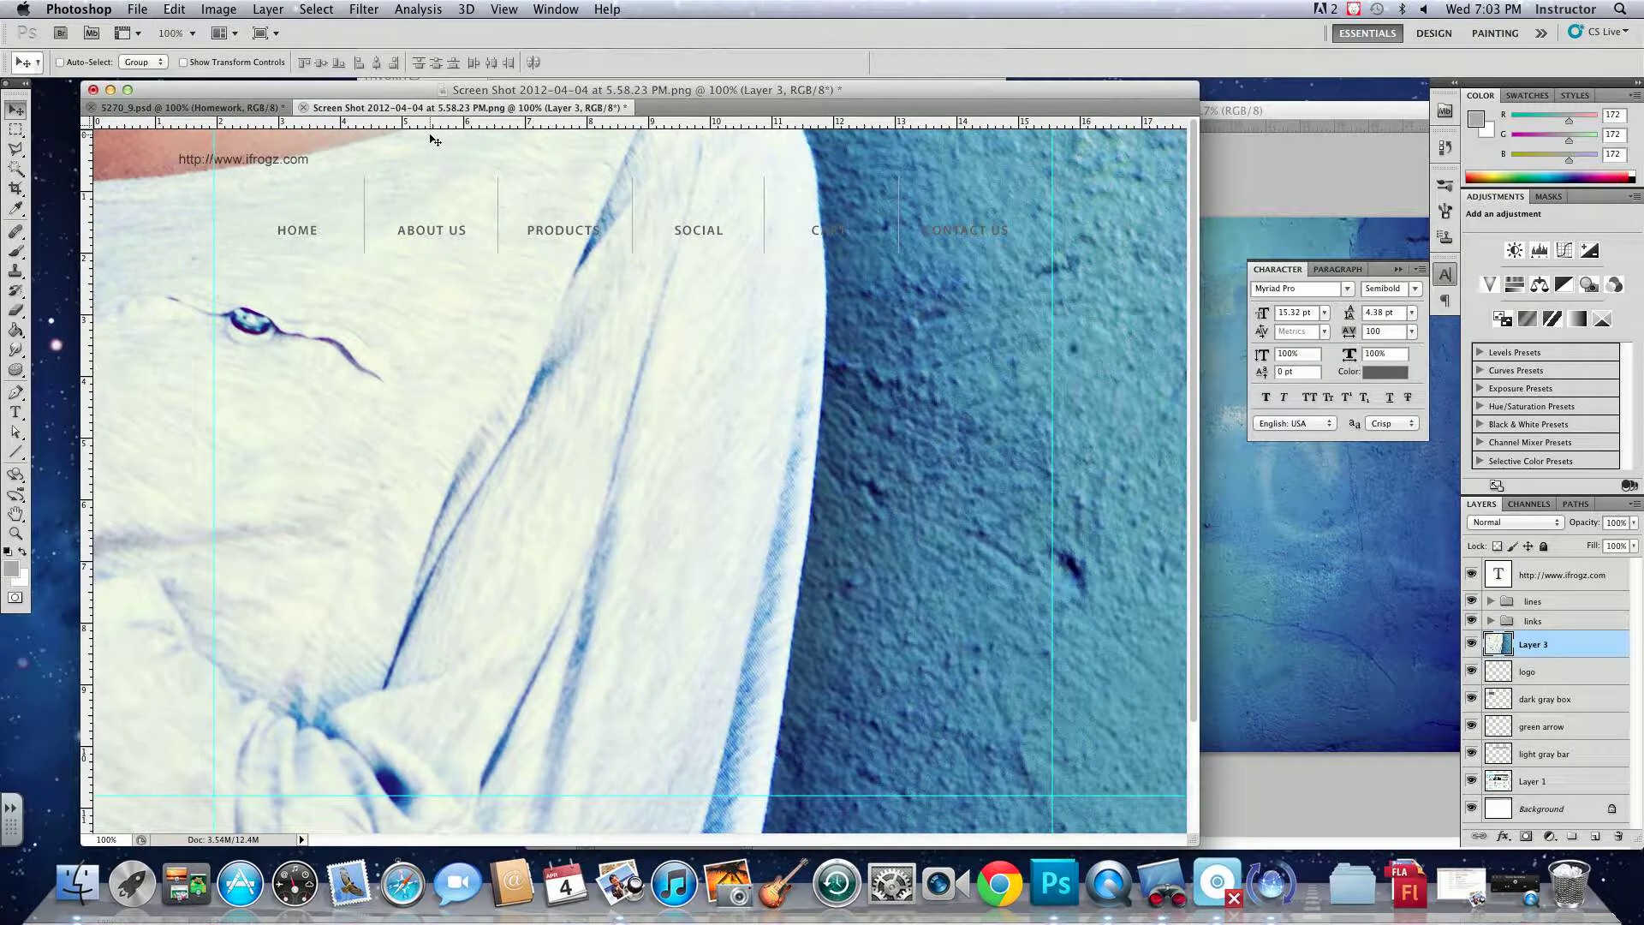
- Scale the pasted photo to about 10.37% width and height and position it beside the ifrogz logo's green arrow
key("super+t")
left_click(262, 62)
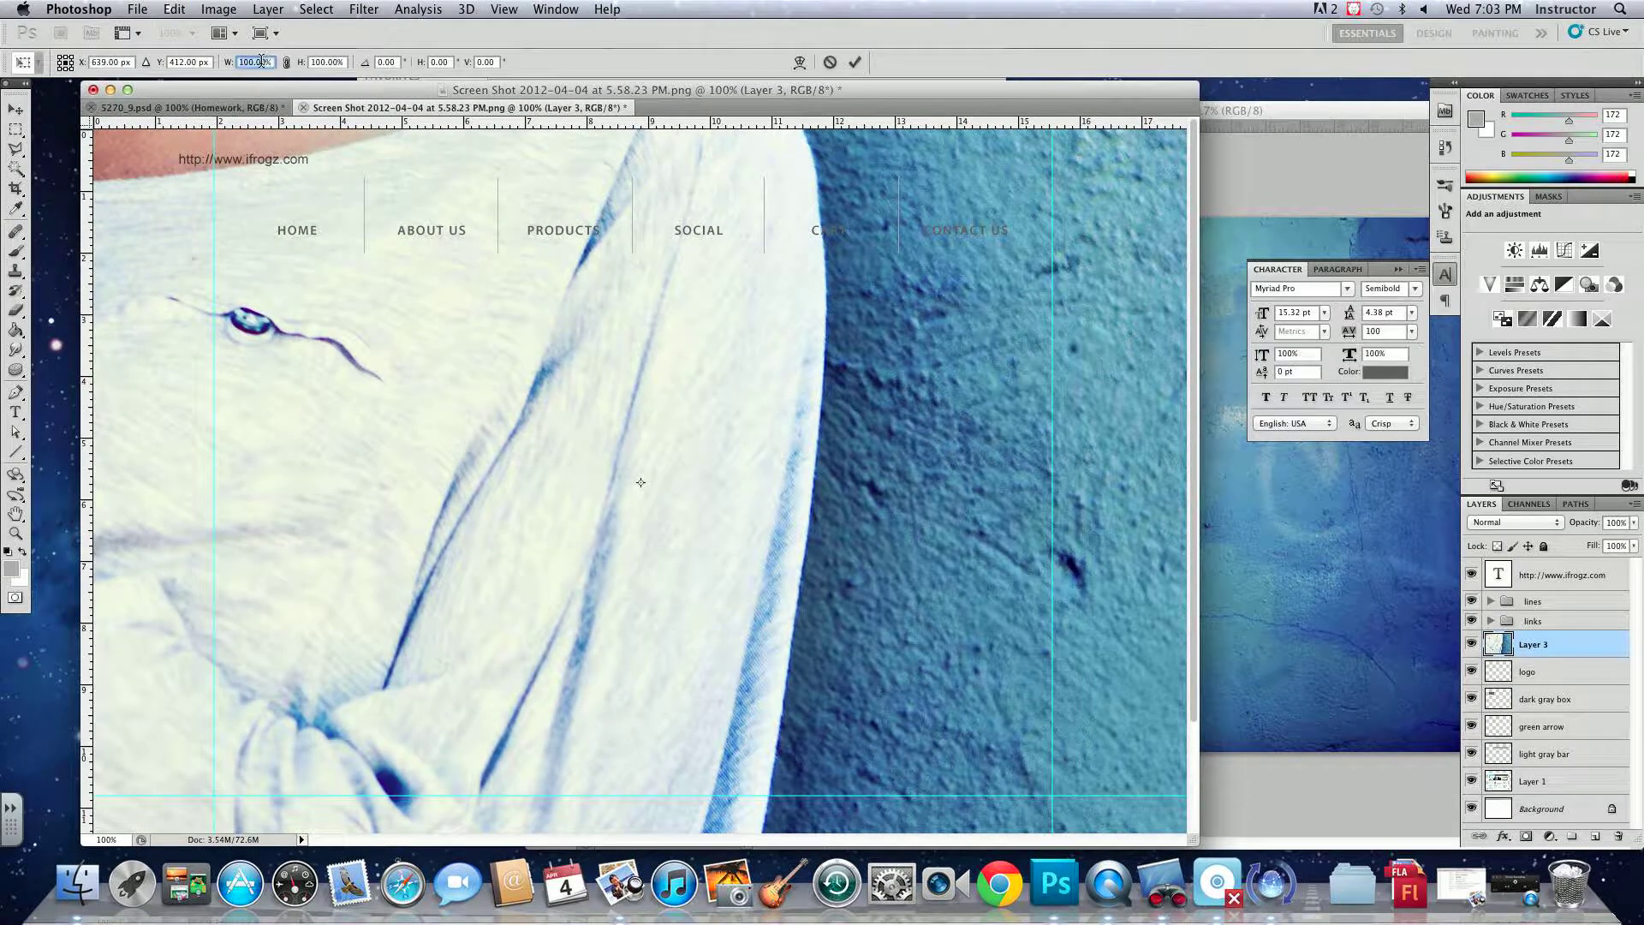
type("20")
key("Tab")
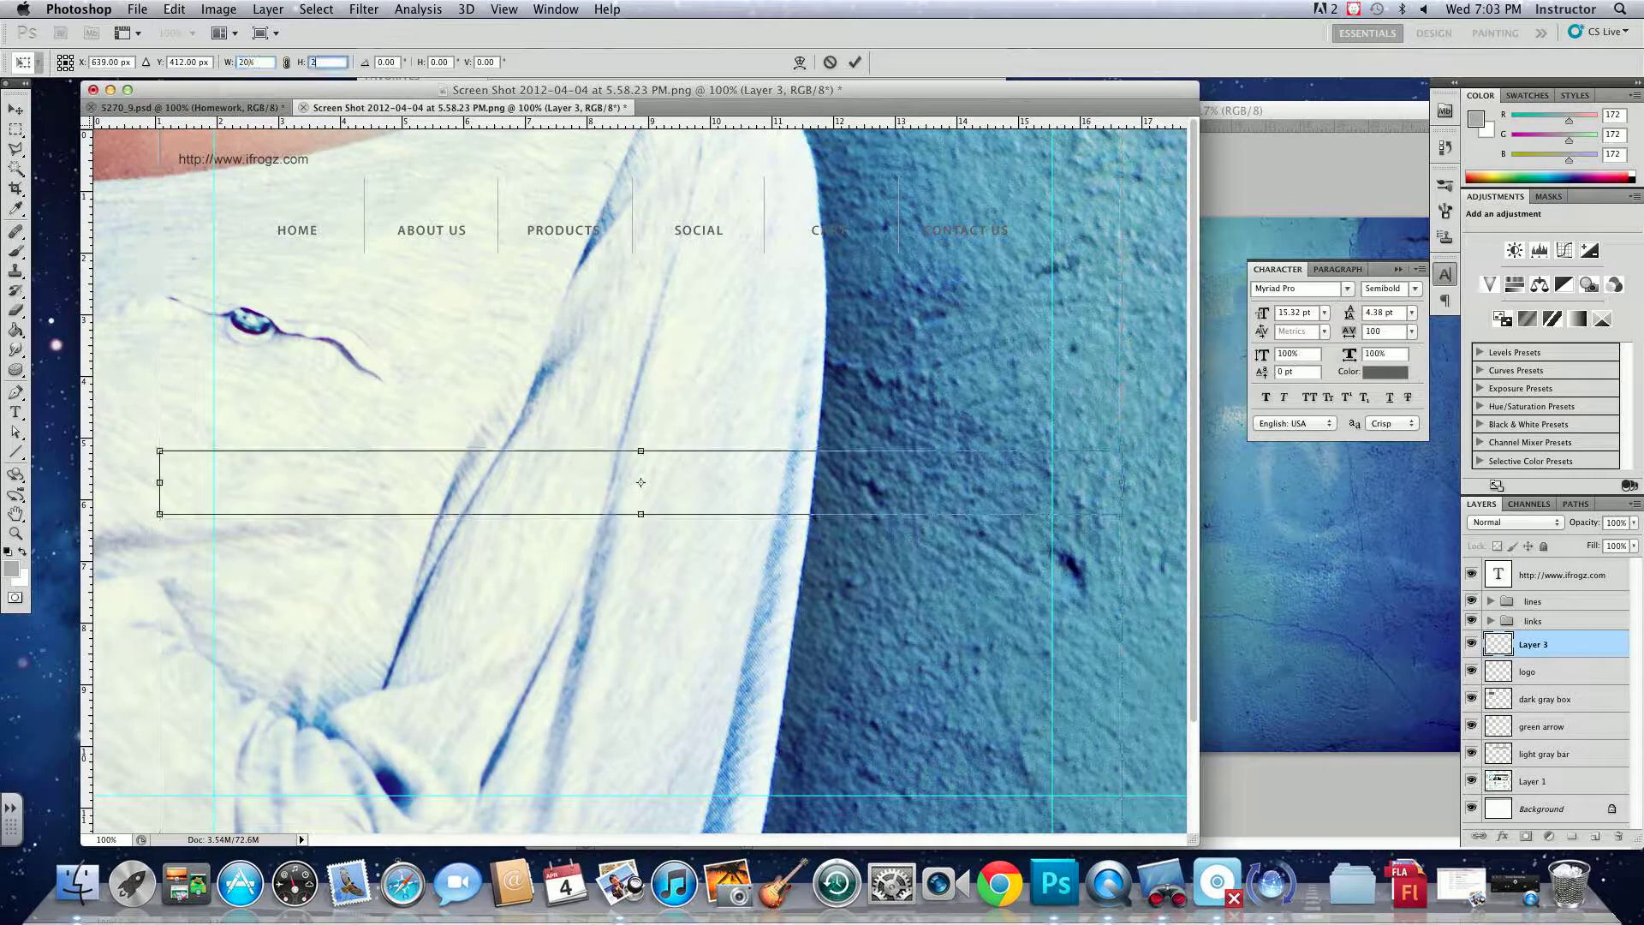
type("20")
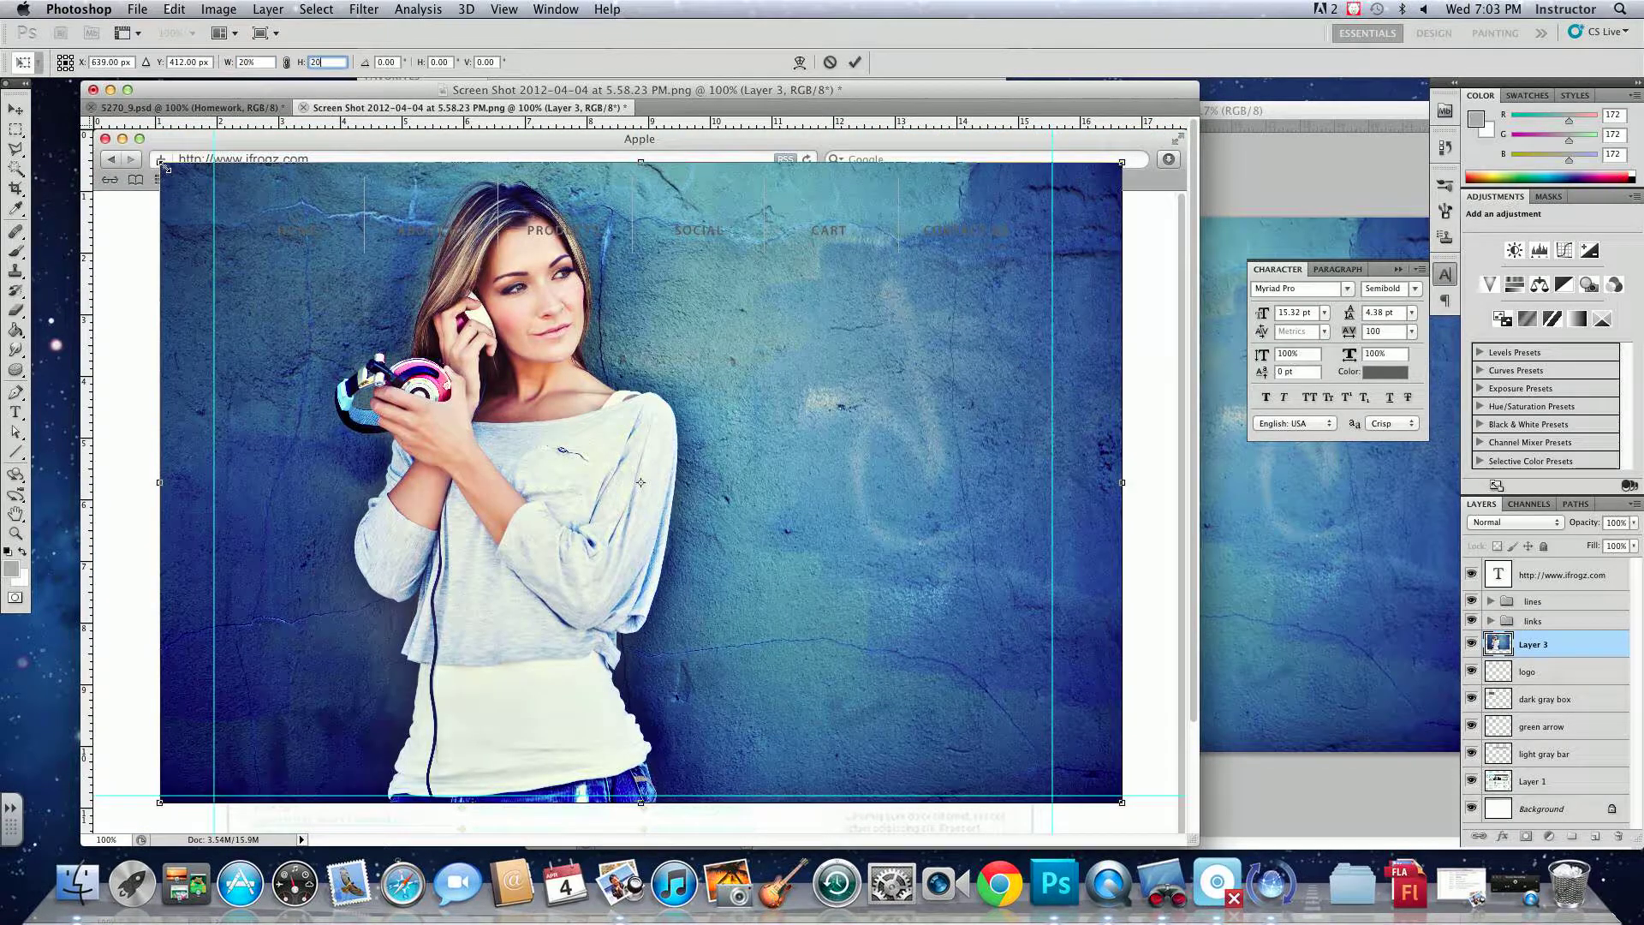
left_click_drag(163, 165, 396, 319)
left_click_drag(566, 393, 678, 368)
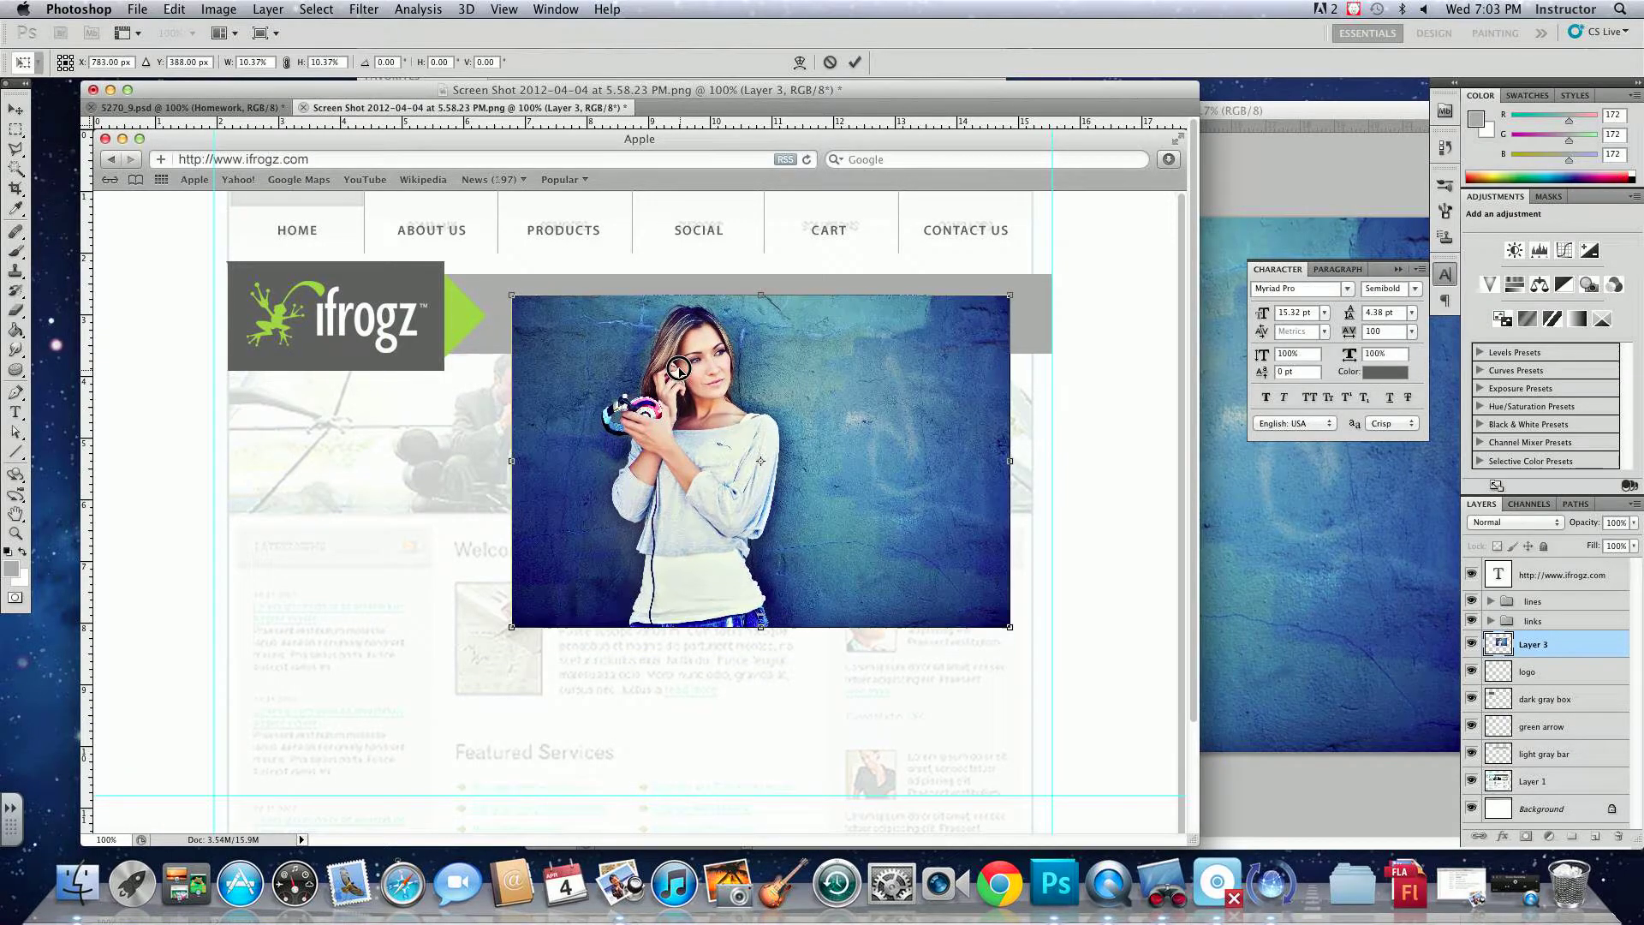
key("Return")
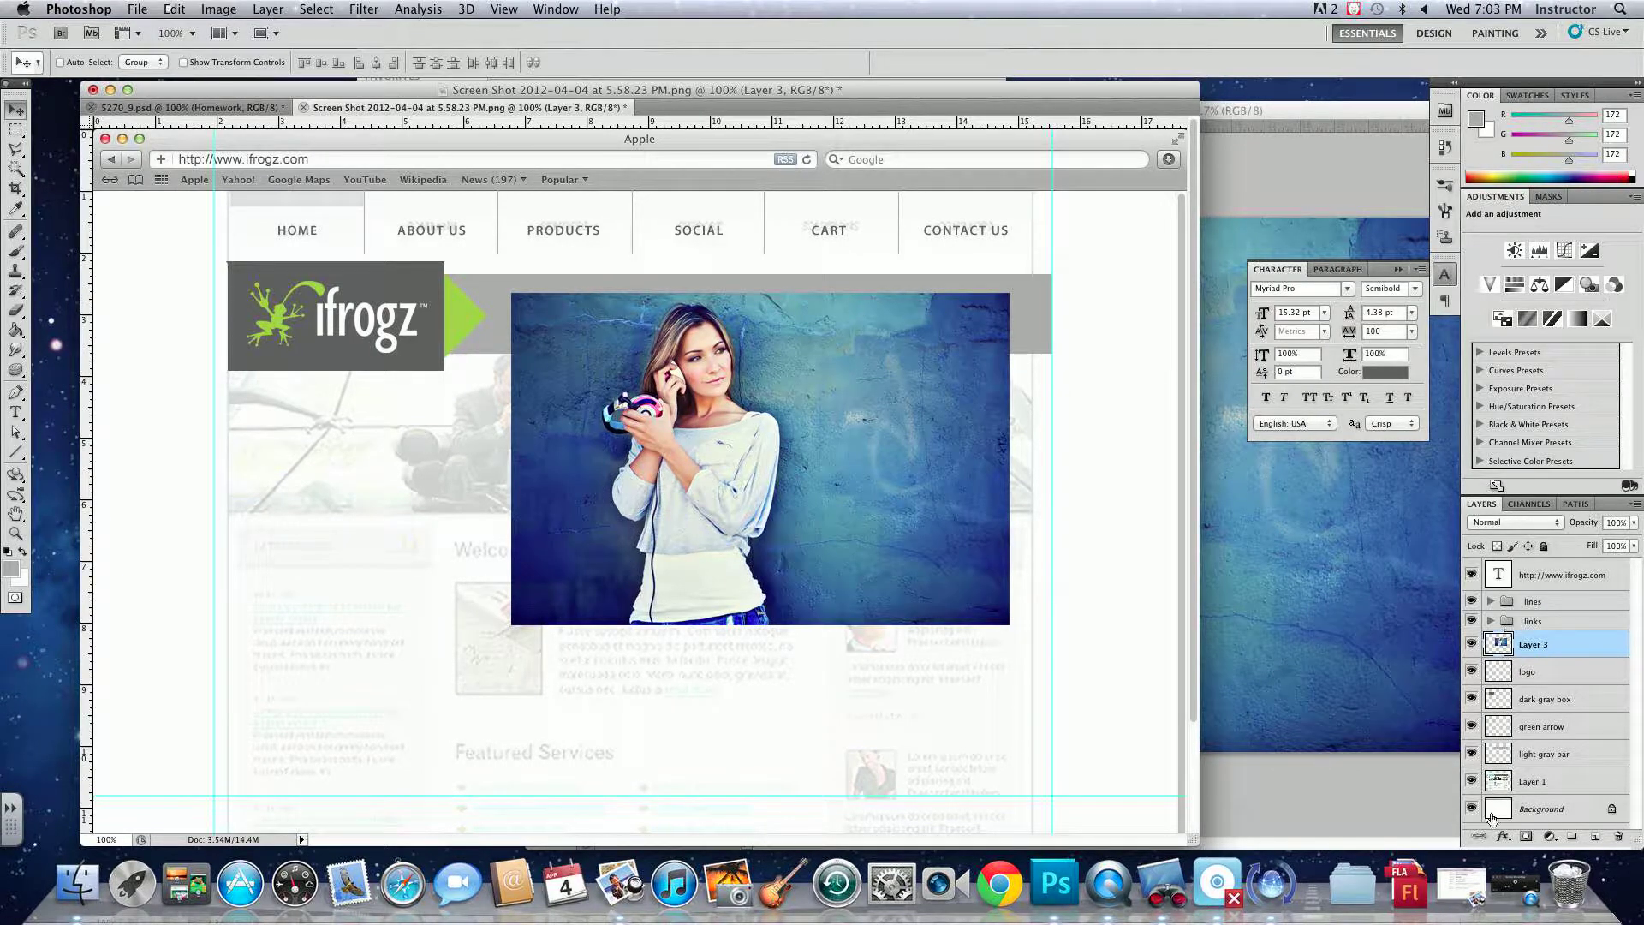
- Add a white stroke layer style to the banner photo with position Inside and size 10 px
left_click(1507, 836)
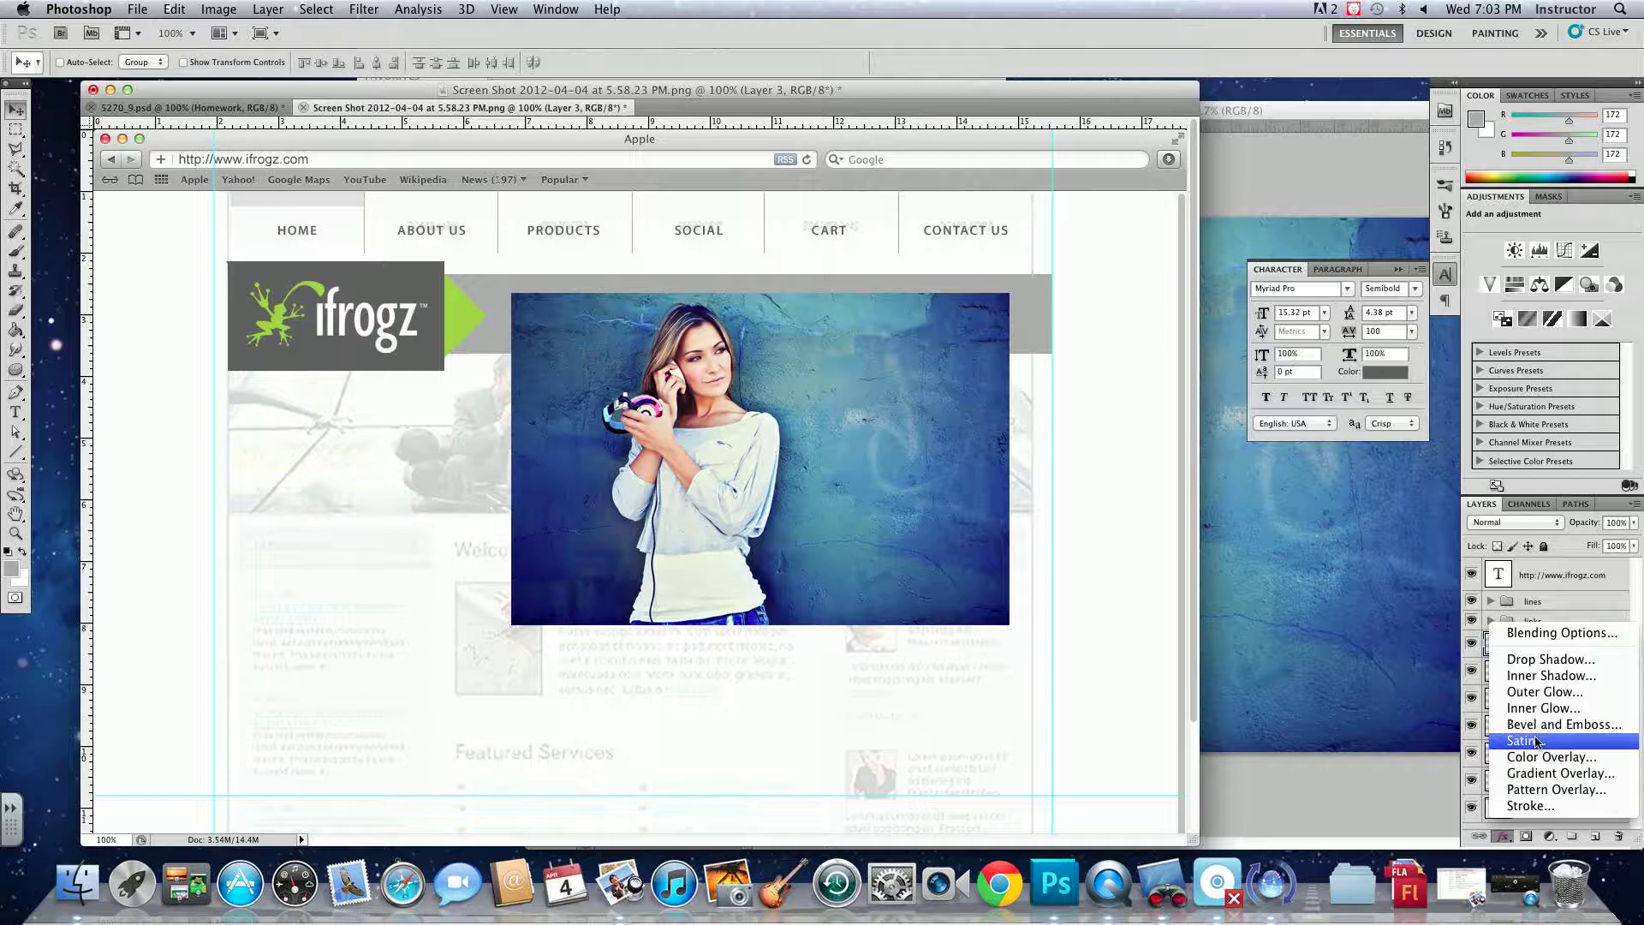
left_click(1527, 806)
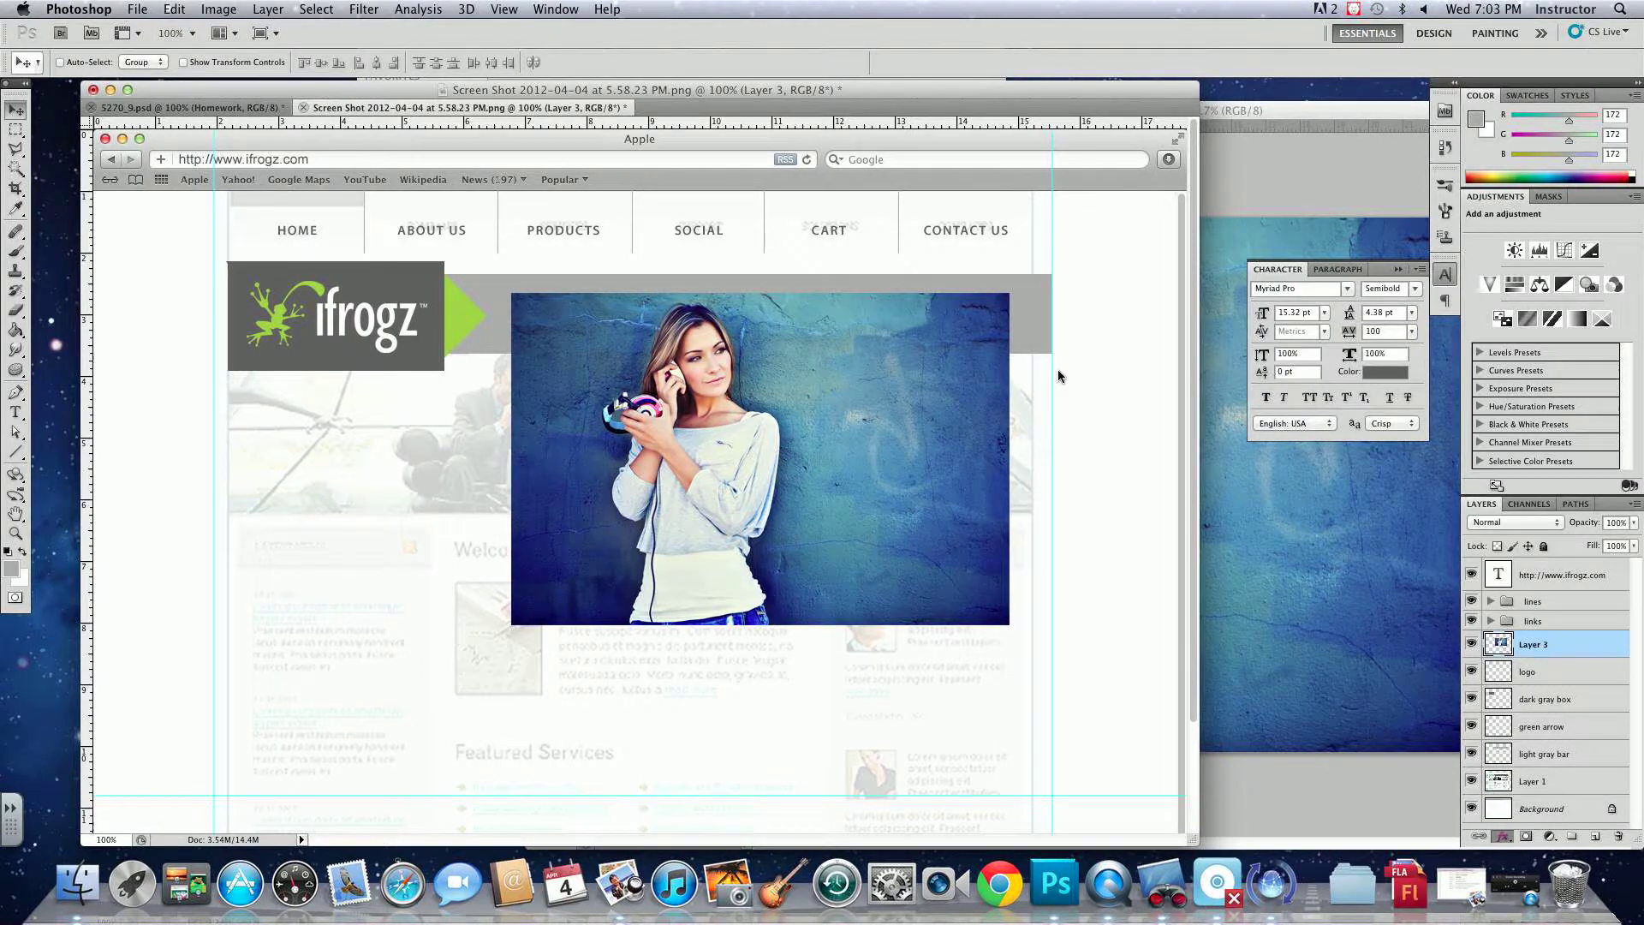
left_click(879, 287)
left_click_drag(411, 282, 403, 272)
left_click(766, 278)
left_click(913, 188)
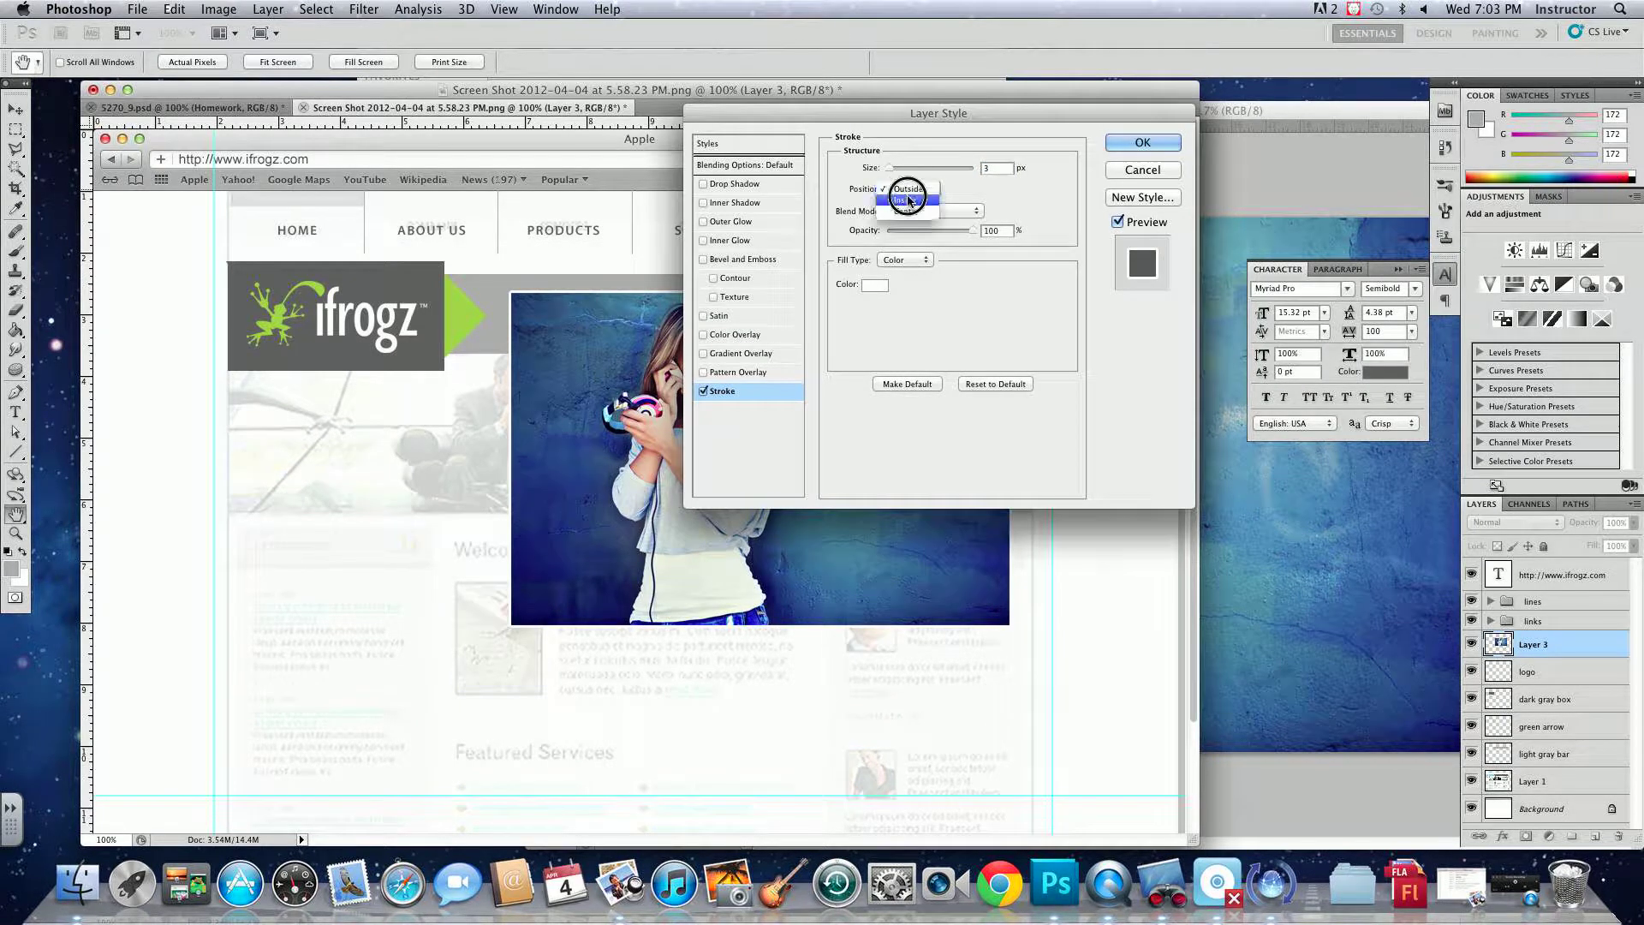
left_click(909, 204)
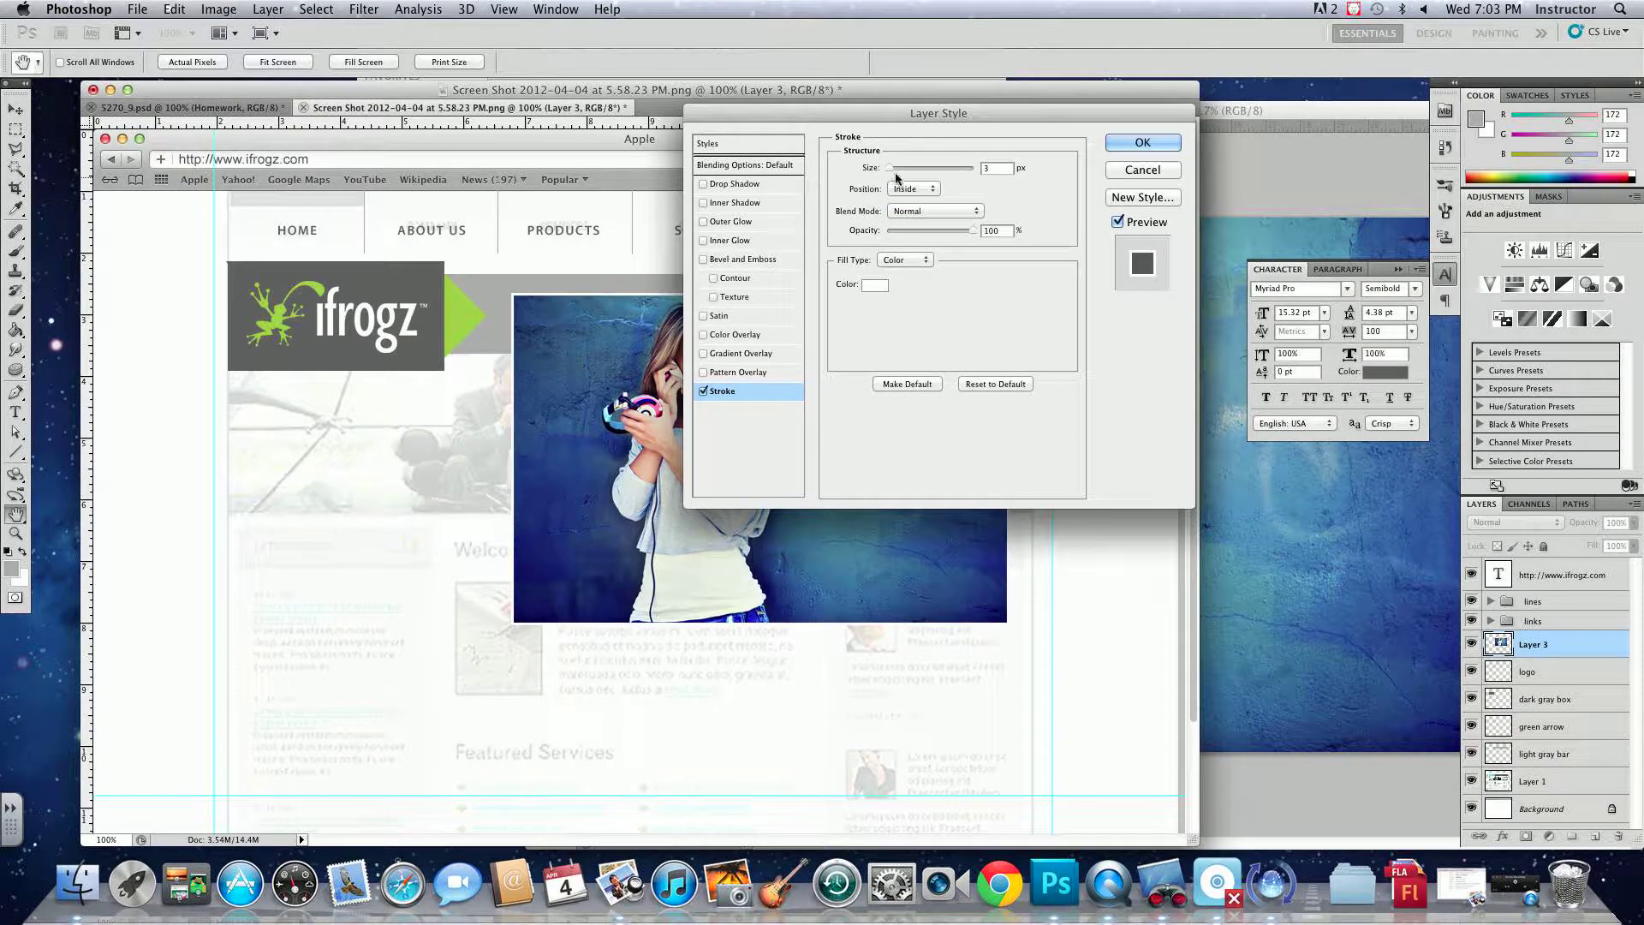
left_click_drag(891, 169, 895, 171)
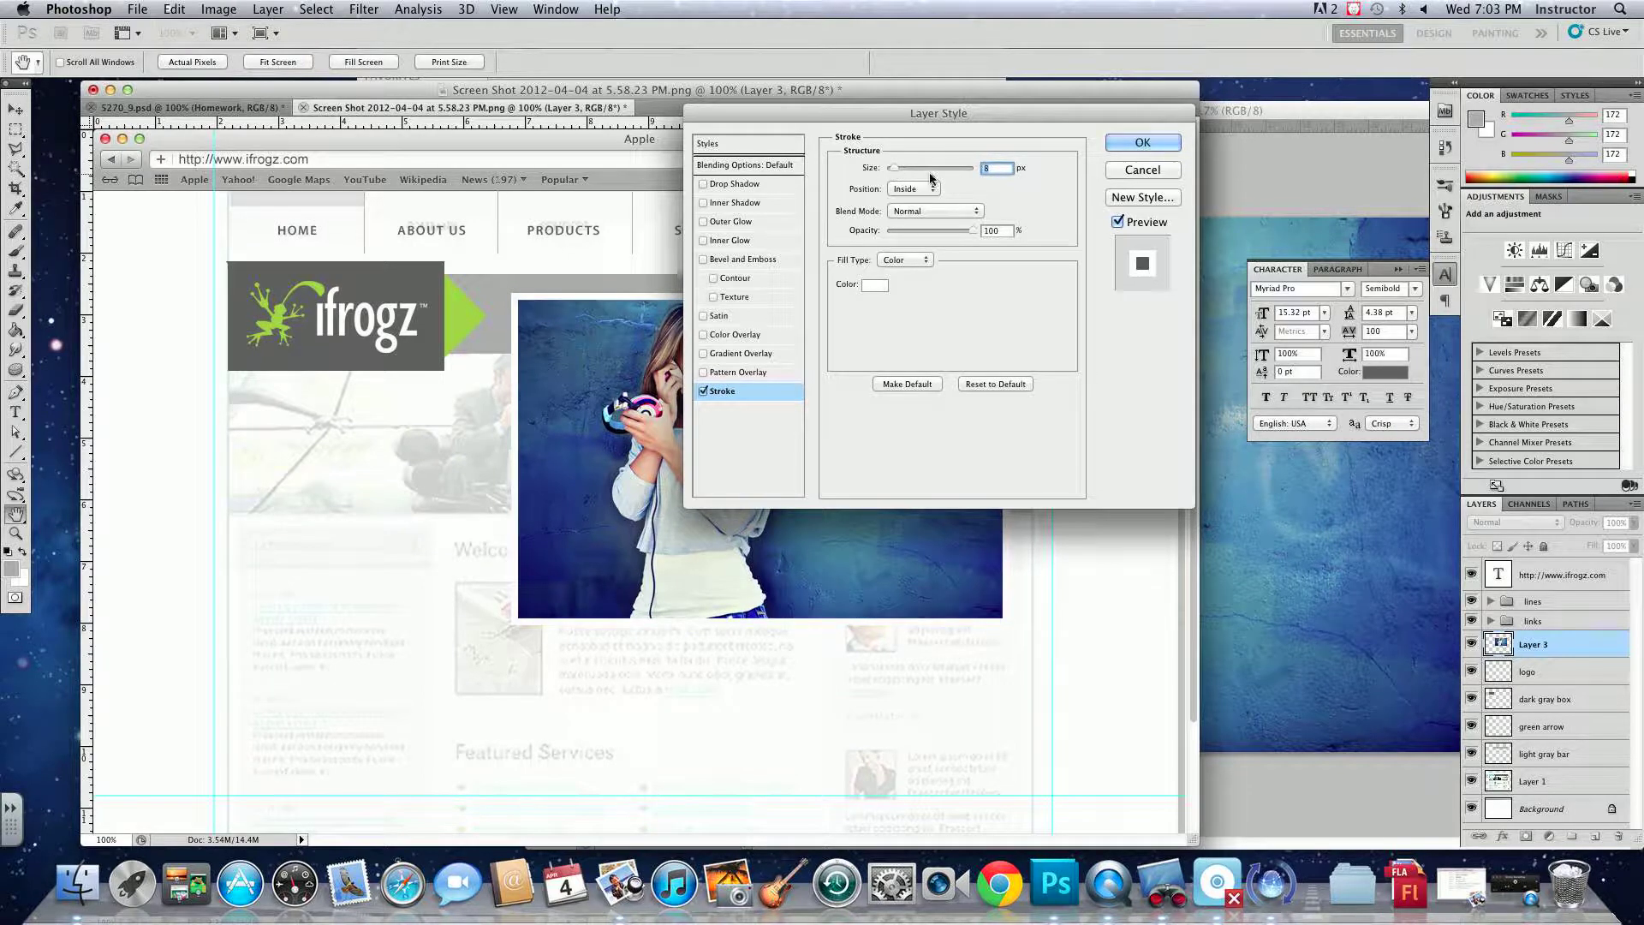
type("10")
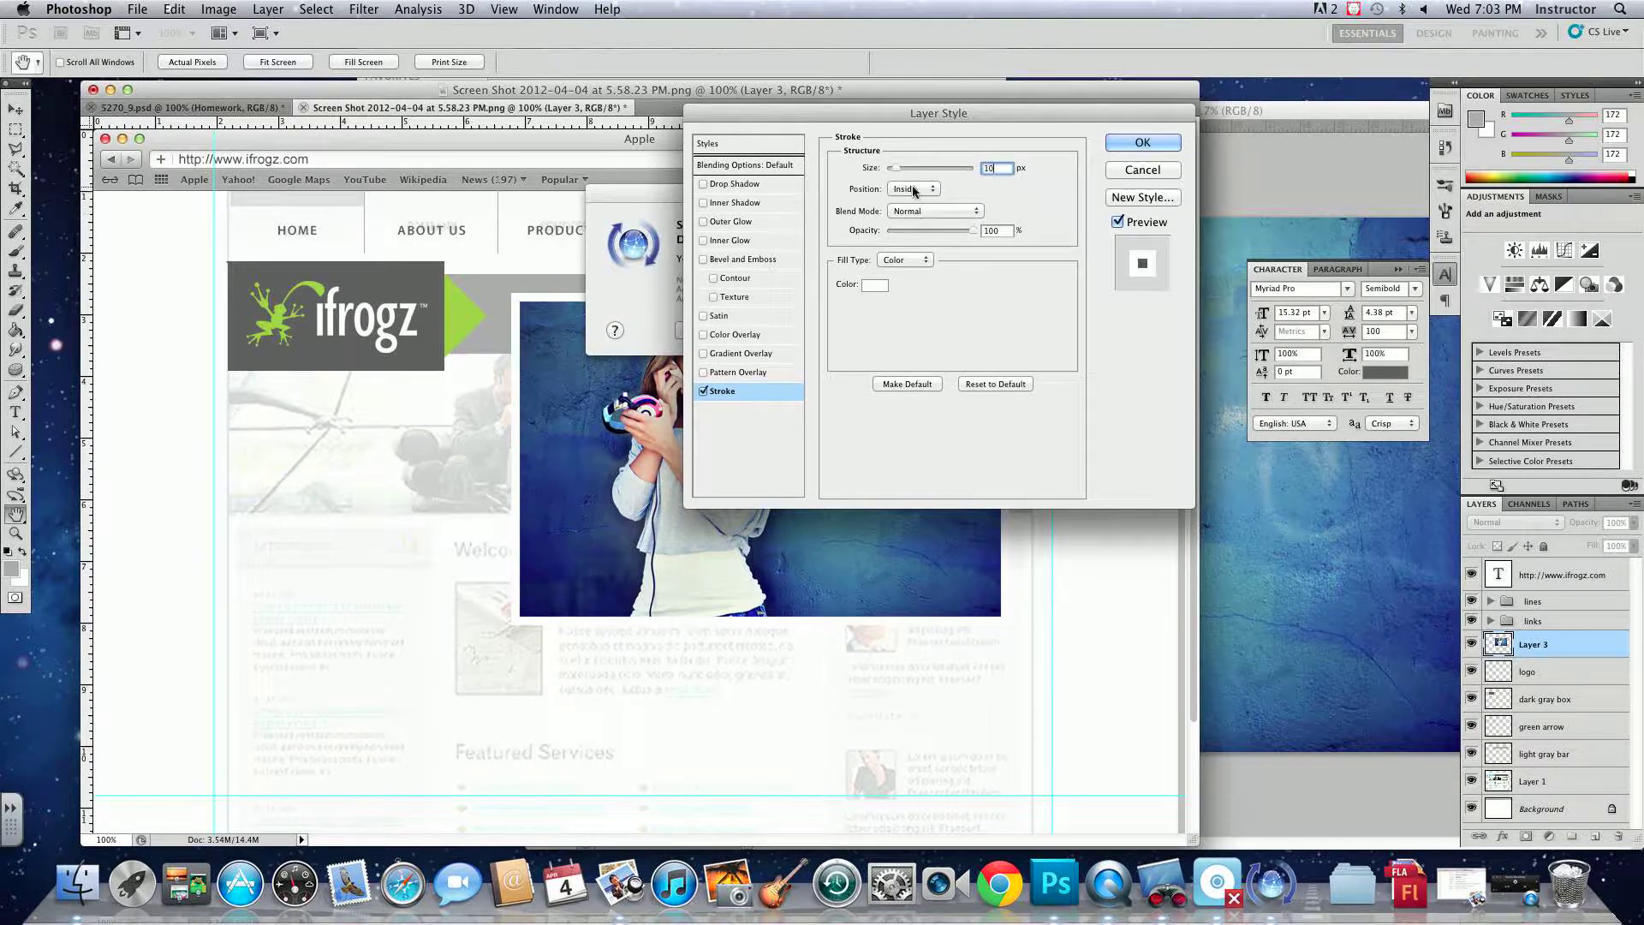
- Try the Outside position for the photo's stroke and postpone the software update
left_click(914, 189)
left_click(910, 174)
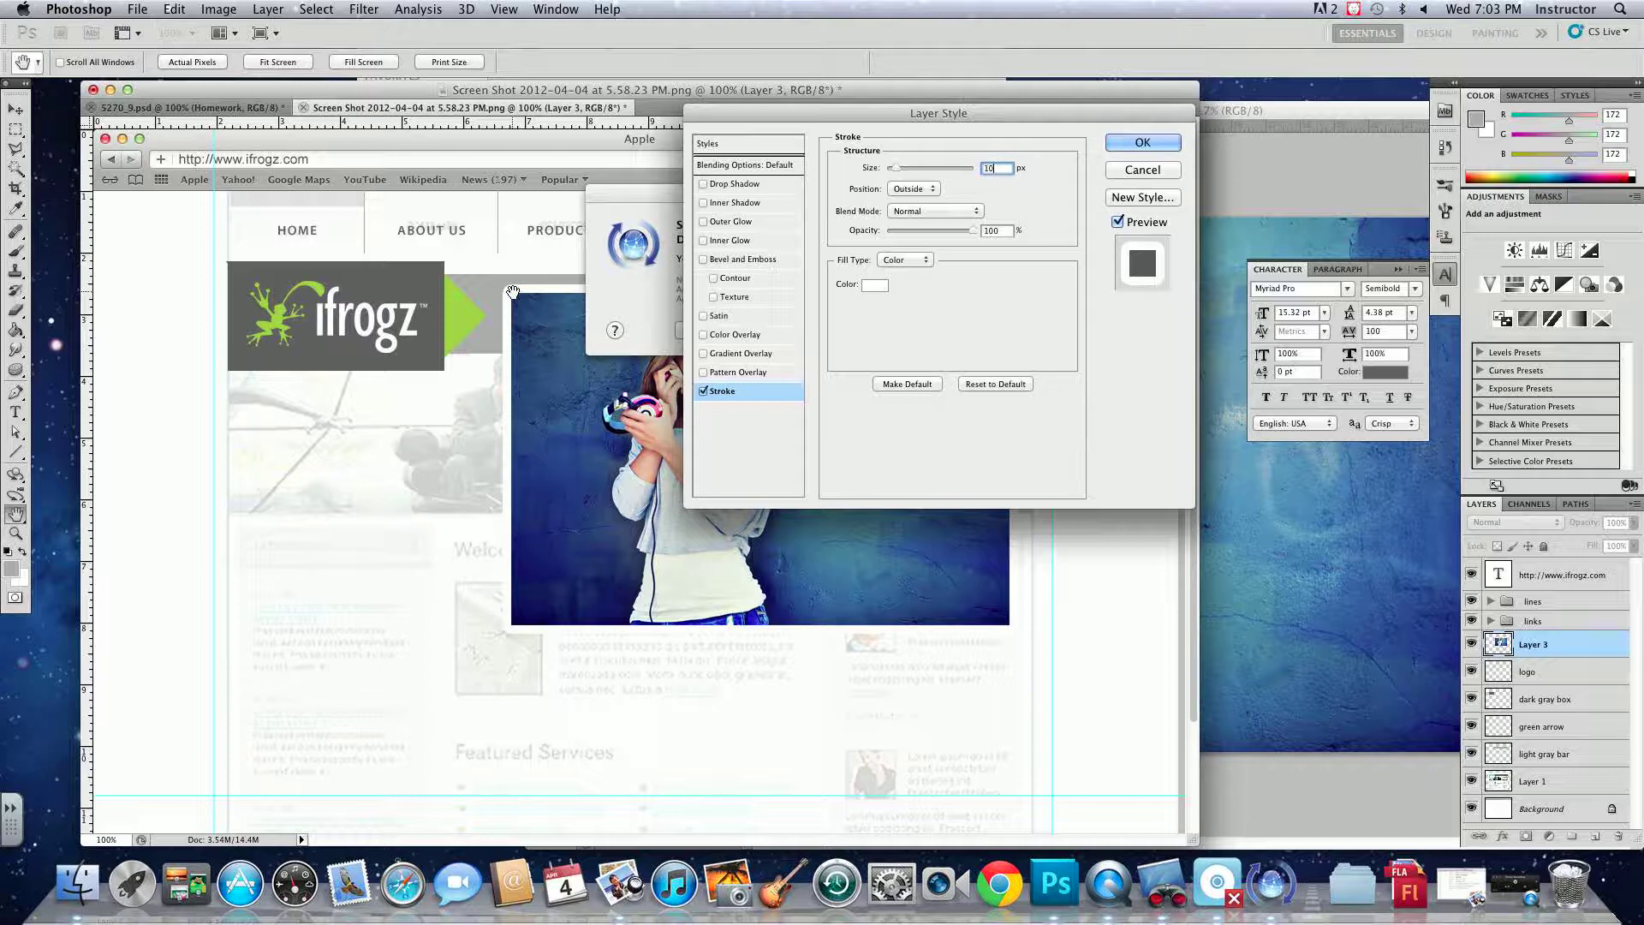
left_click(592, 261)
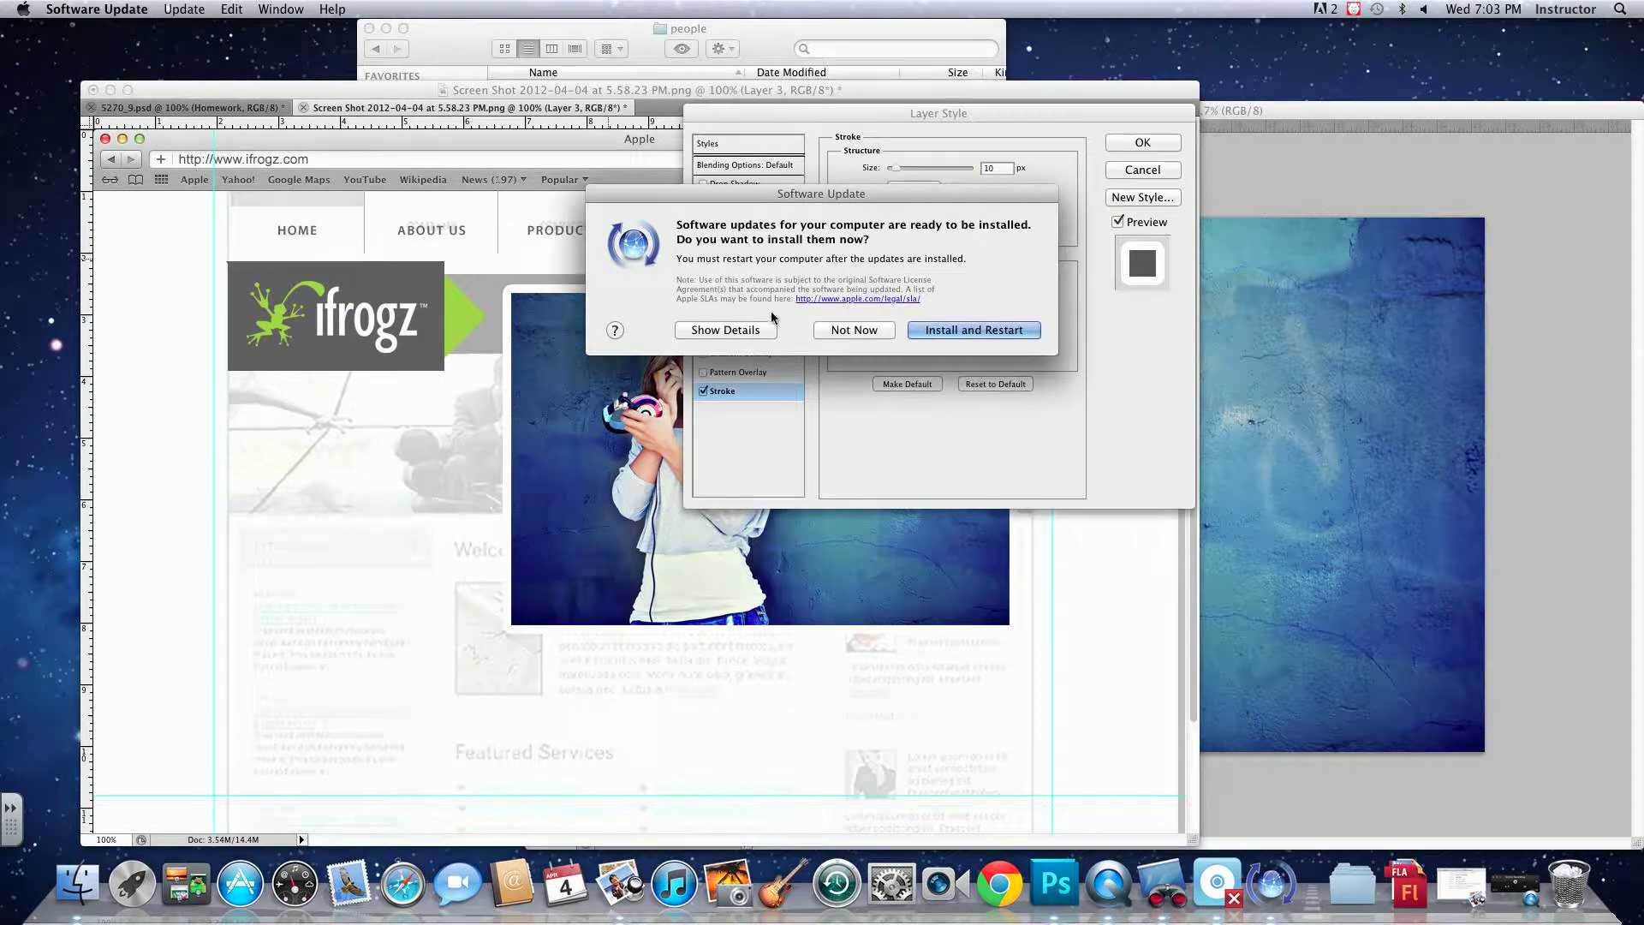
left_click(853, 330)
- Set the stroke position to Inside and apply the layer style to the banner photo
left_click(908, 189)
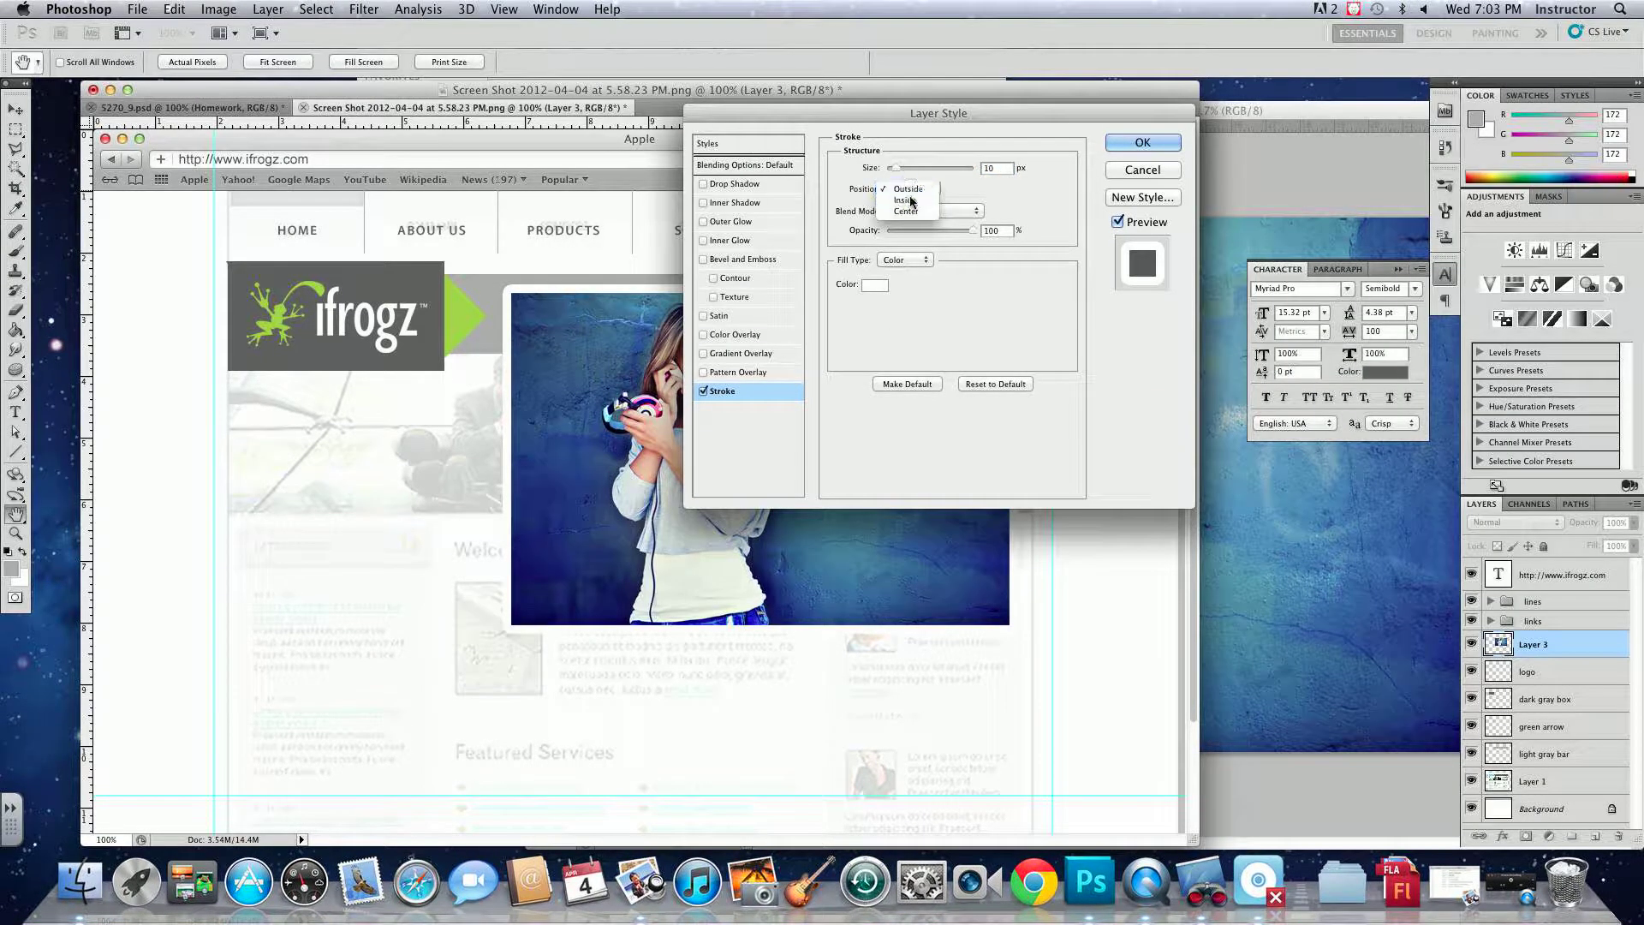
left_click(907, 199)
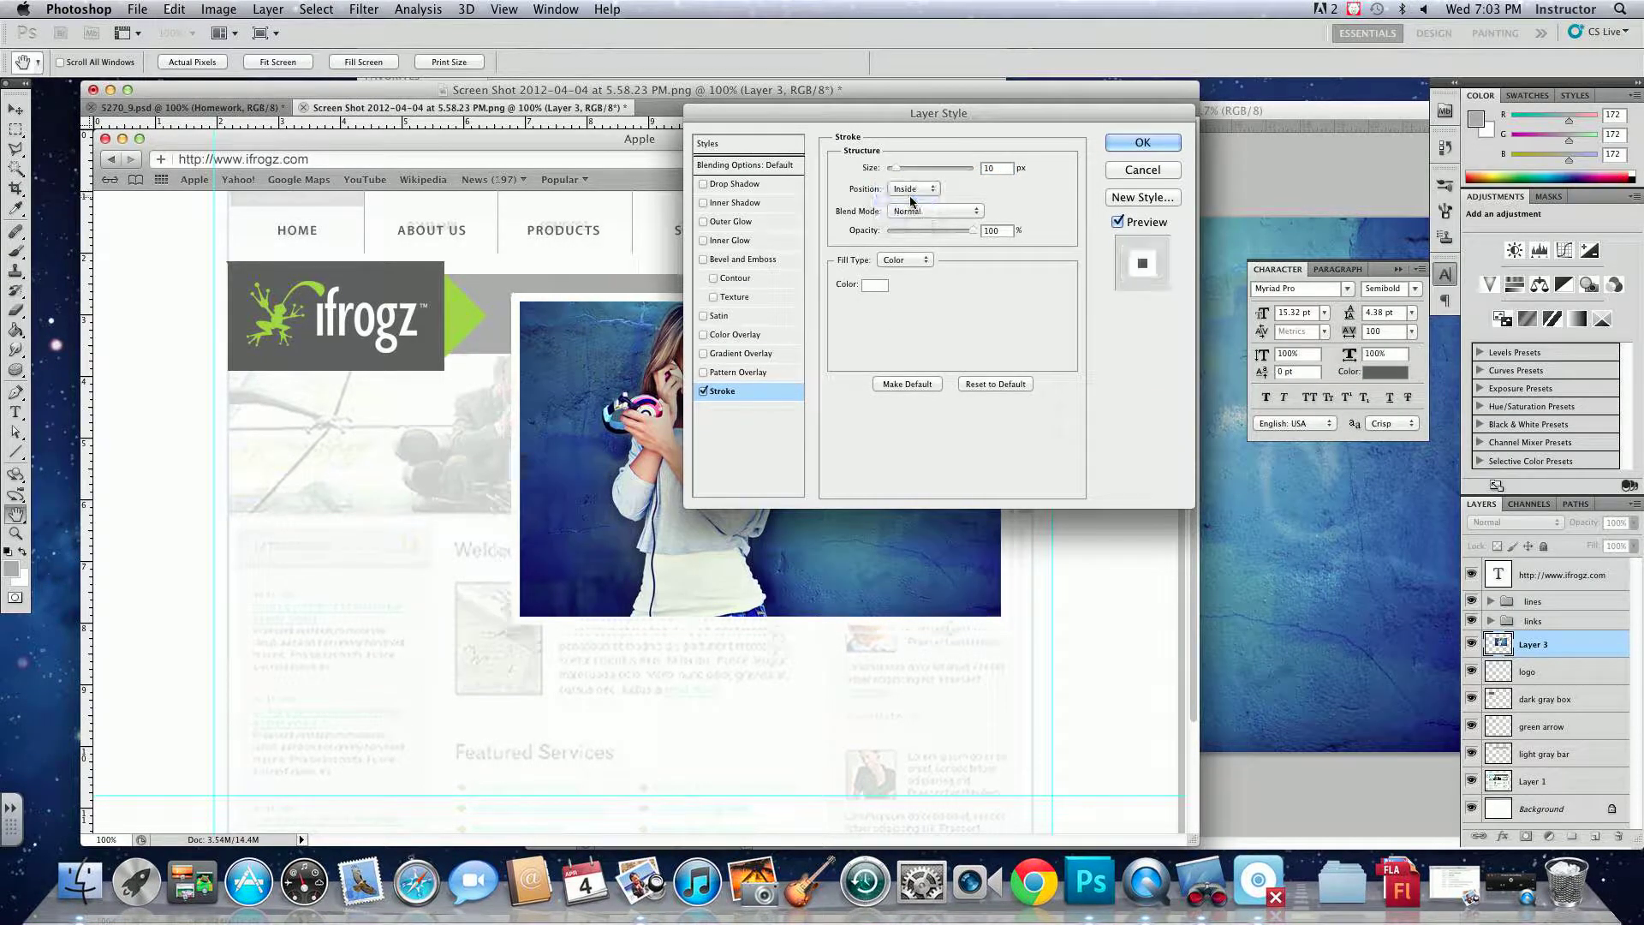
left_click(1139, 143)
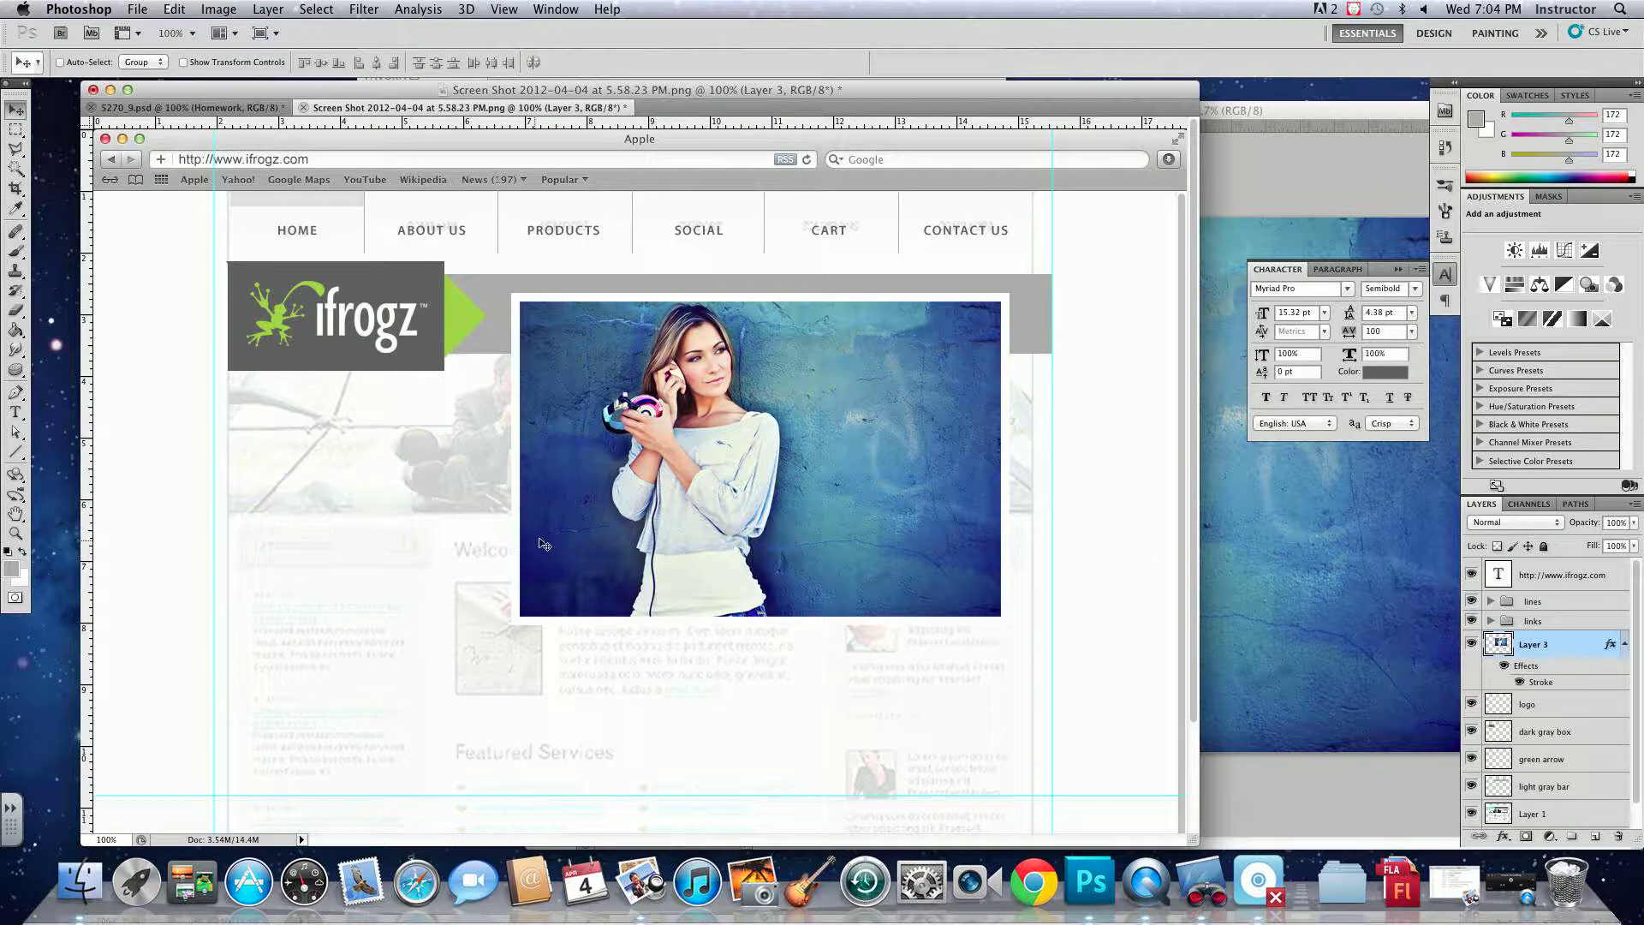
- Mask the photo layer with a rectangular selection that ends at the template banner's lower edge, cropping it to a wide banner
left_click(16, 129)
left_click_drag(507, 282, 1028, 513)
left_click(1526, 836)
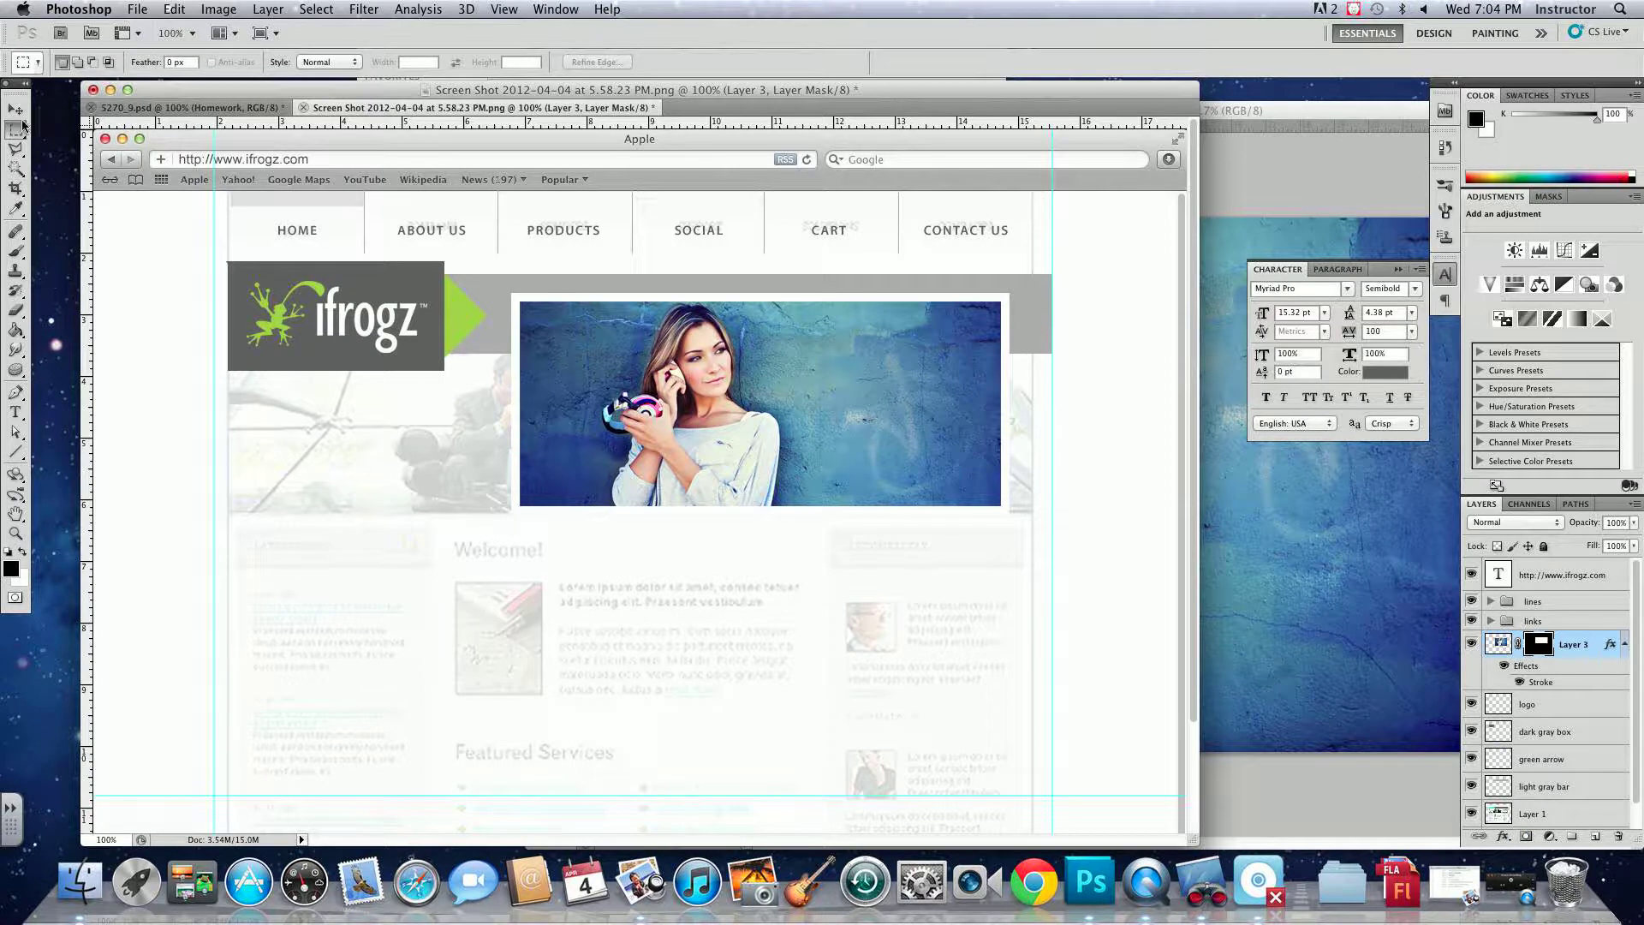
key("v")
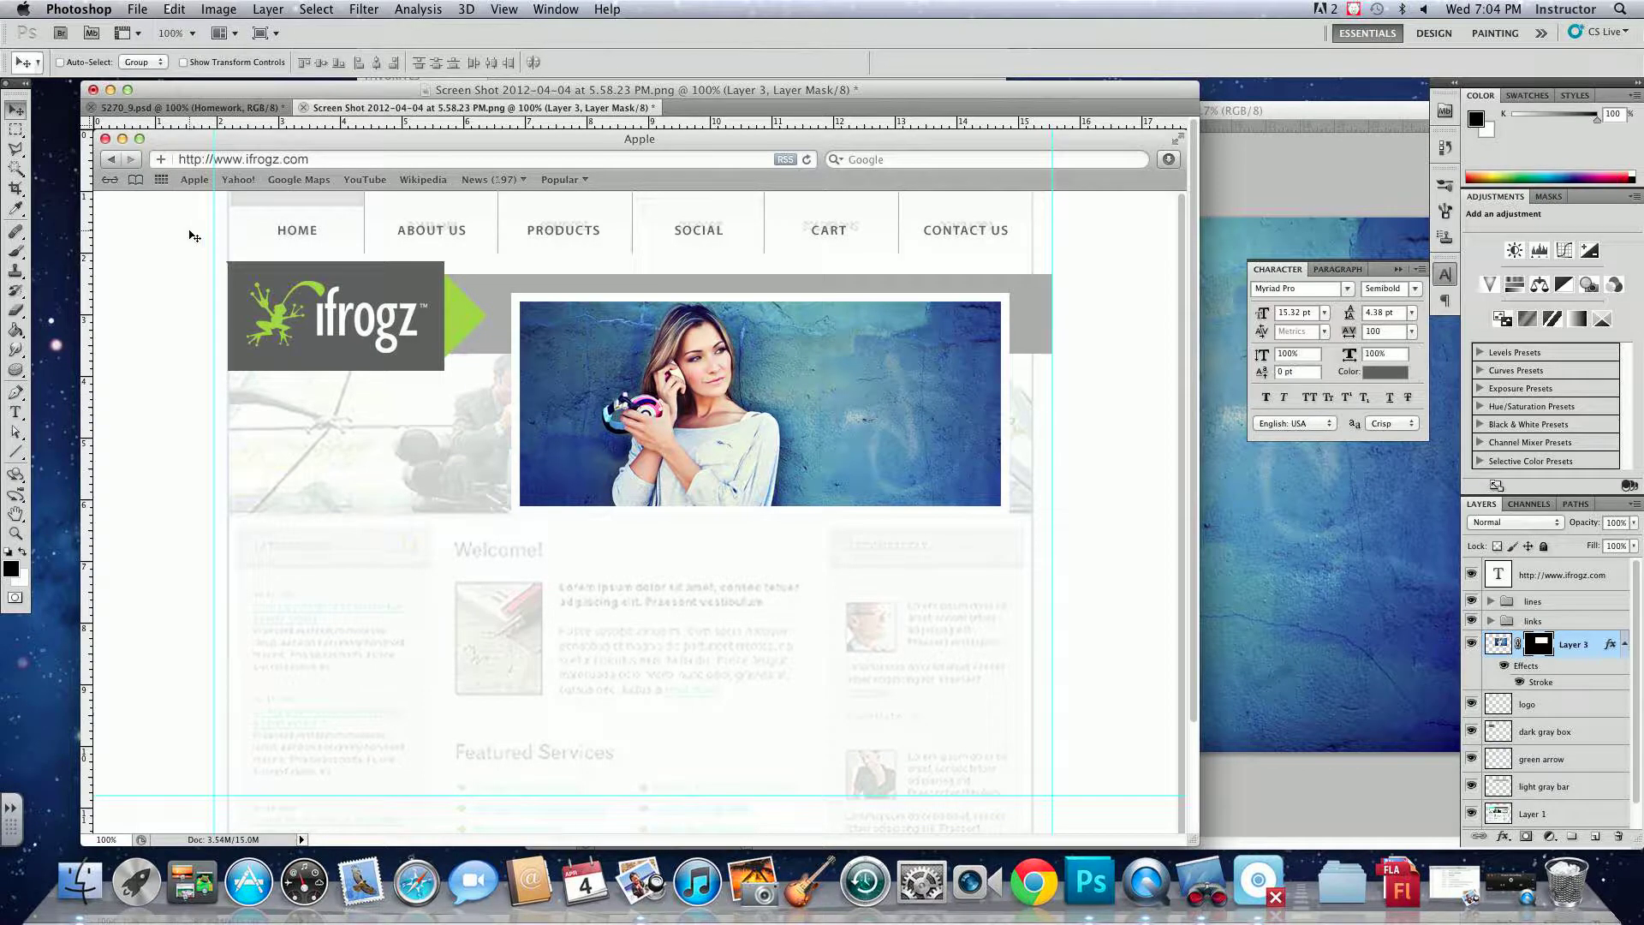
- Draw a small circular selection over the banner photo's left edge and fill it with white on a new layer
left_click_drag(15, 130, 51, 146)
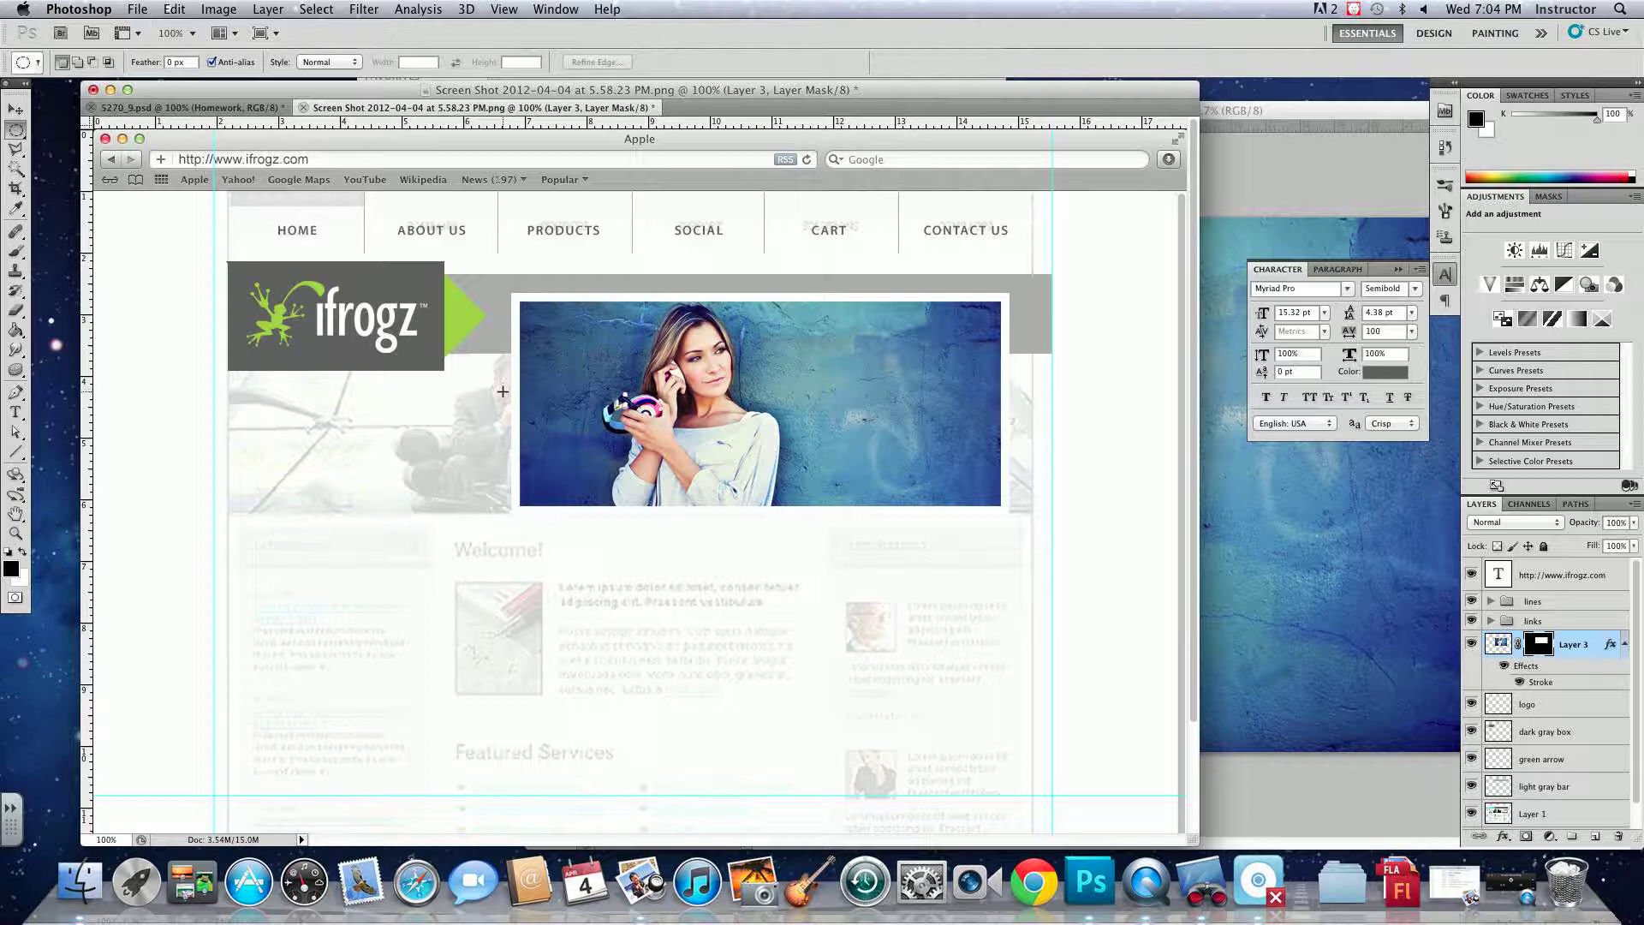
left_click_drag(495, 382, 527, 413)
left_click(1595, 836)
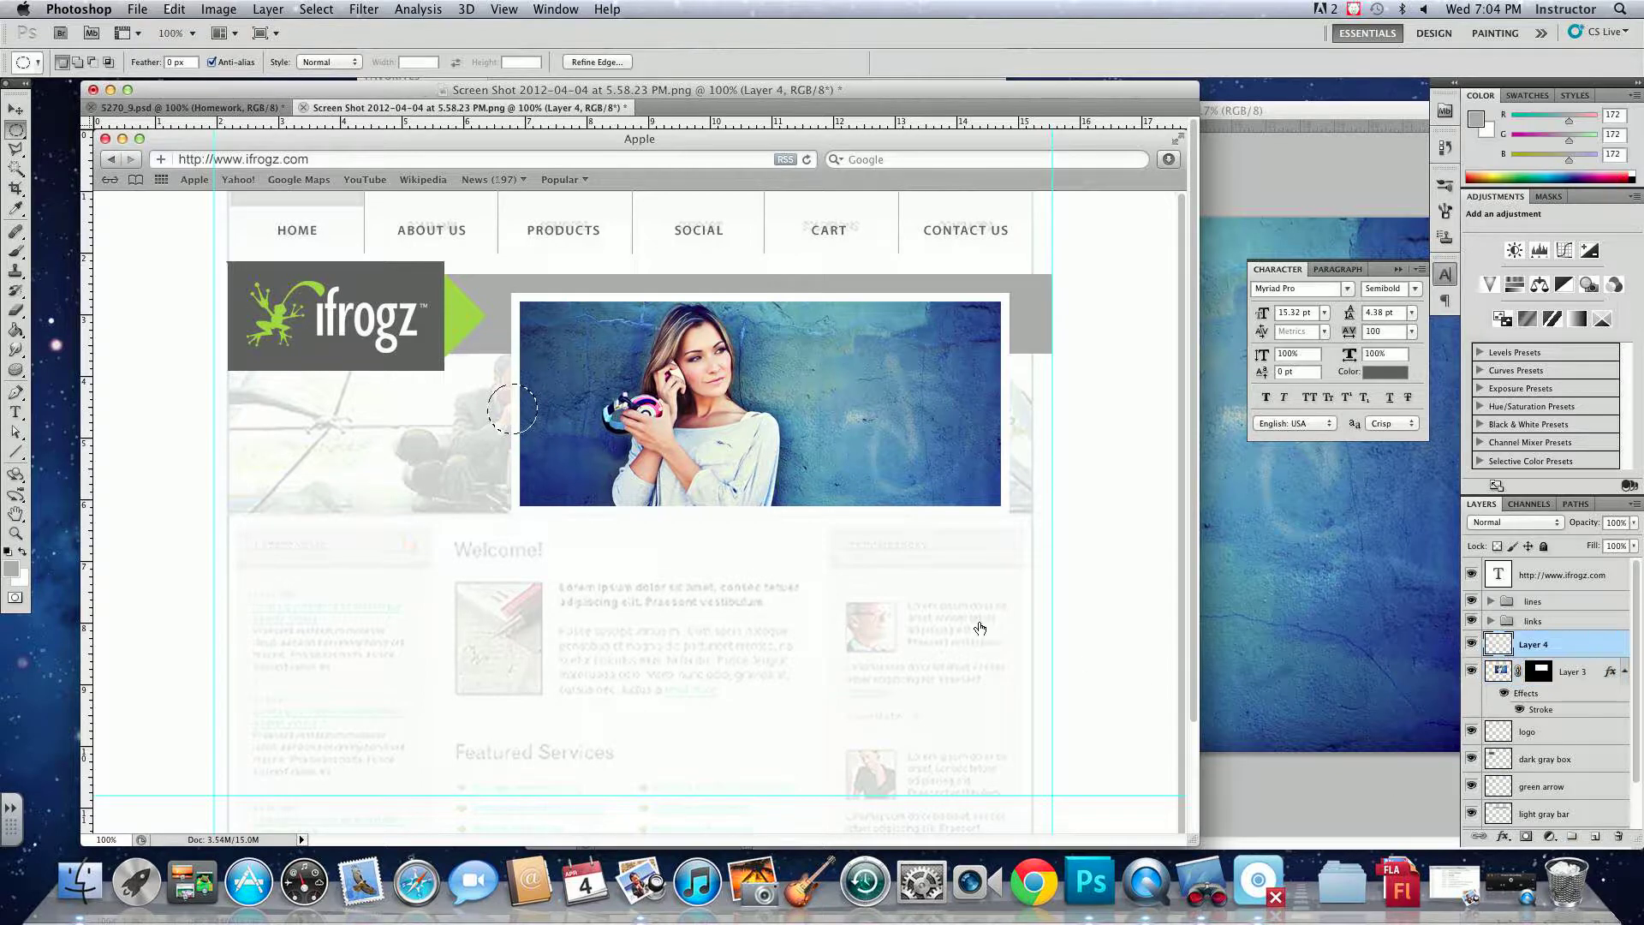
key("super+BackSpace")
key("super+d")
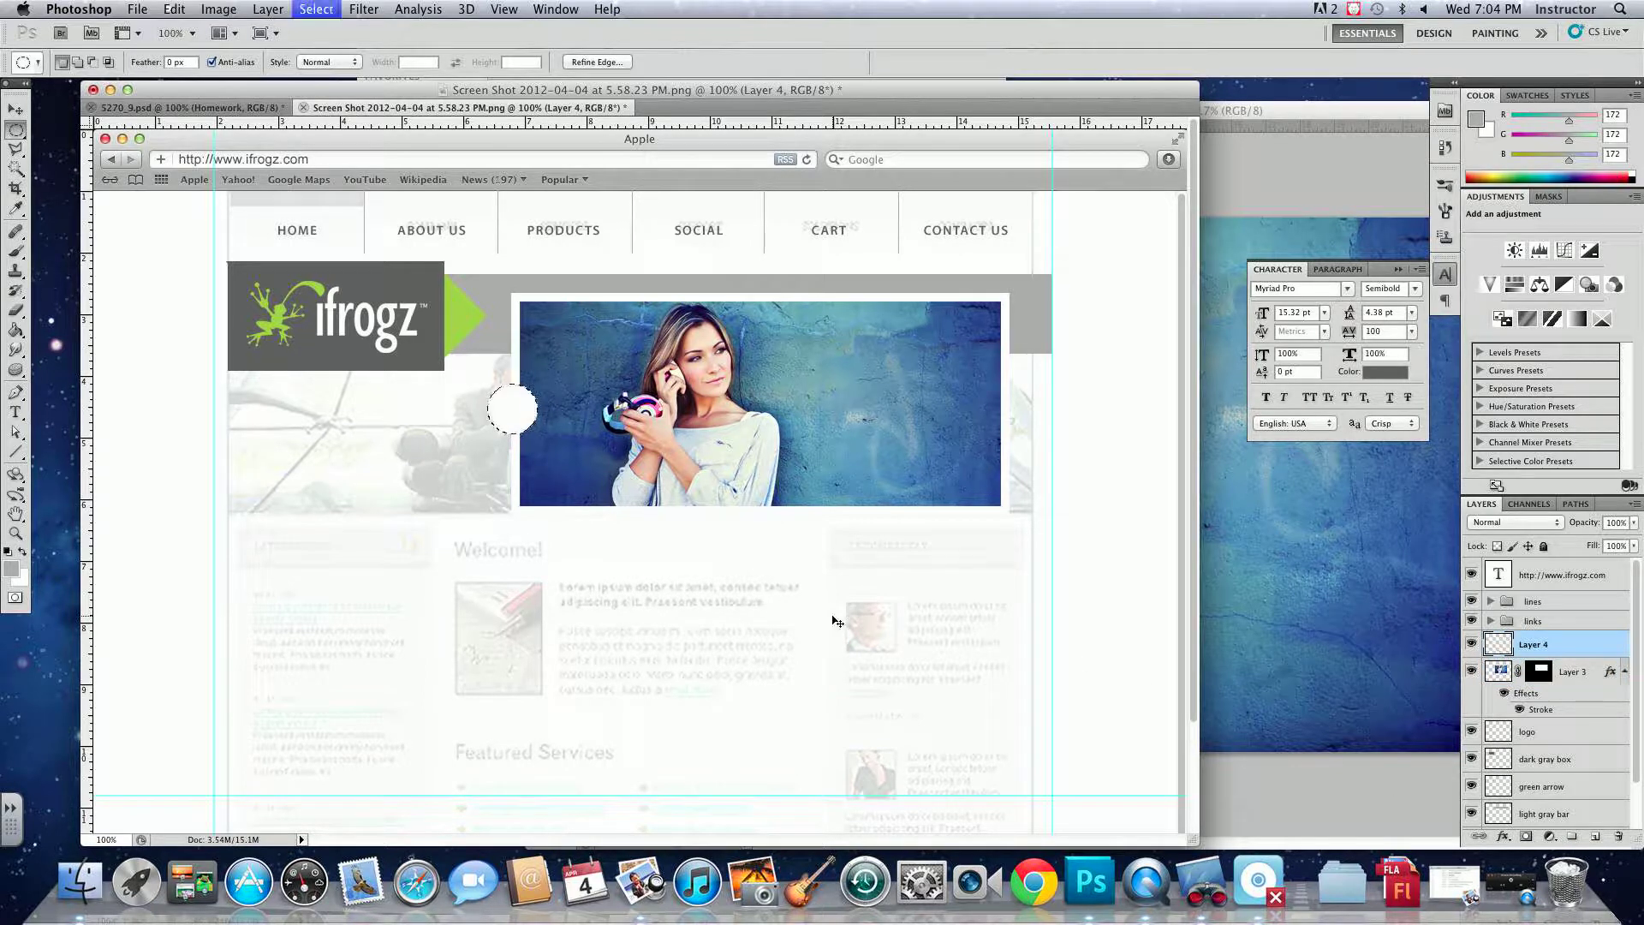
- Delete the part of the white circle that overlaps the photo, leaving a half-circle tab on the banner's left edge
left_click(16, 130)
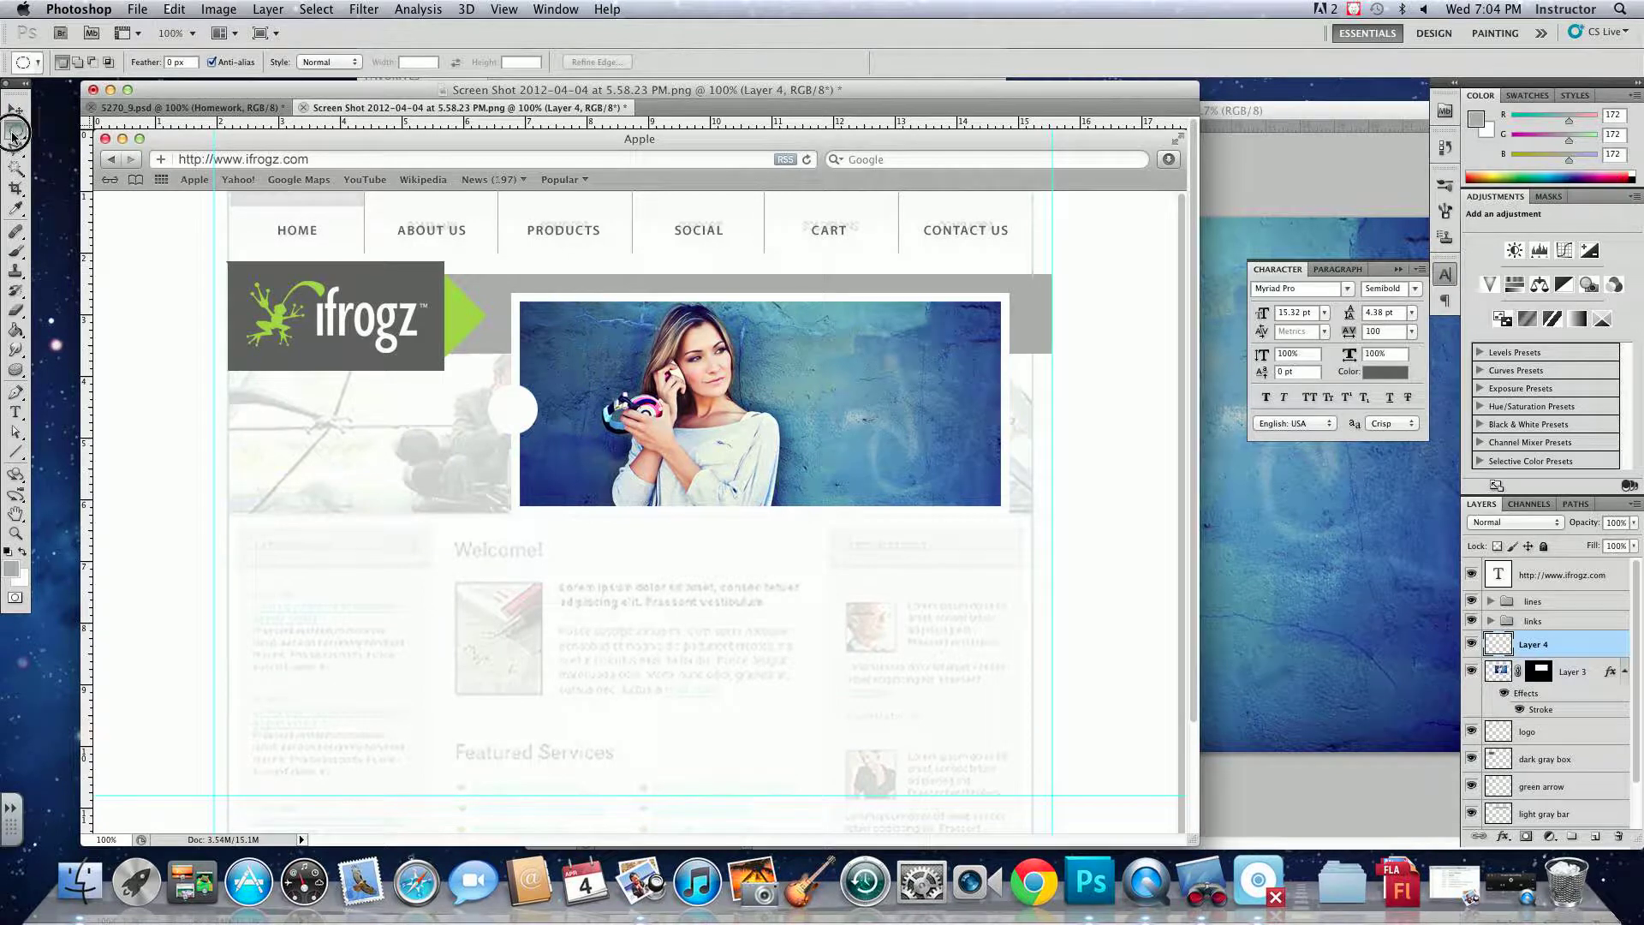
left_click(52, 127)
left_click_drag(516, 377, 566, 466)
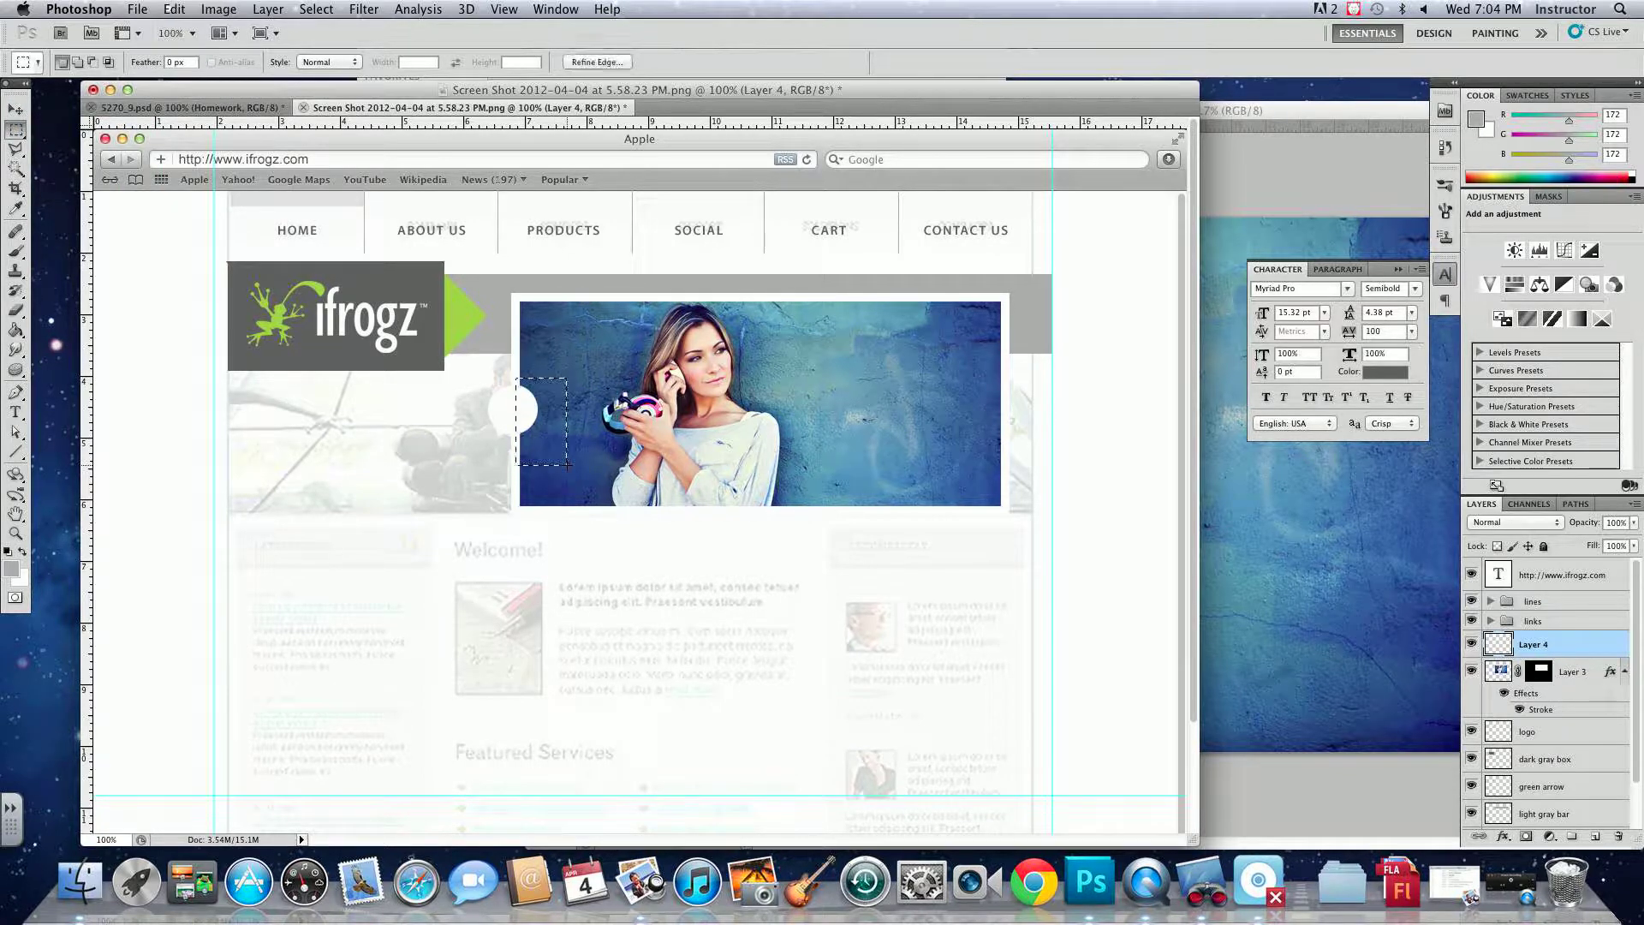
key("Delete")
key("super+d")
- Duplicate the half-circle tab onto the banner's right edge and flip the copy horizontally so it faces outward
left_click(16, 109)
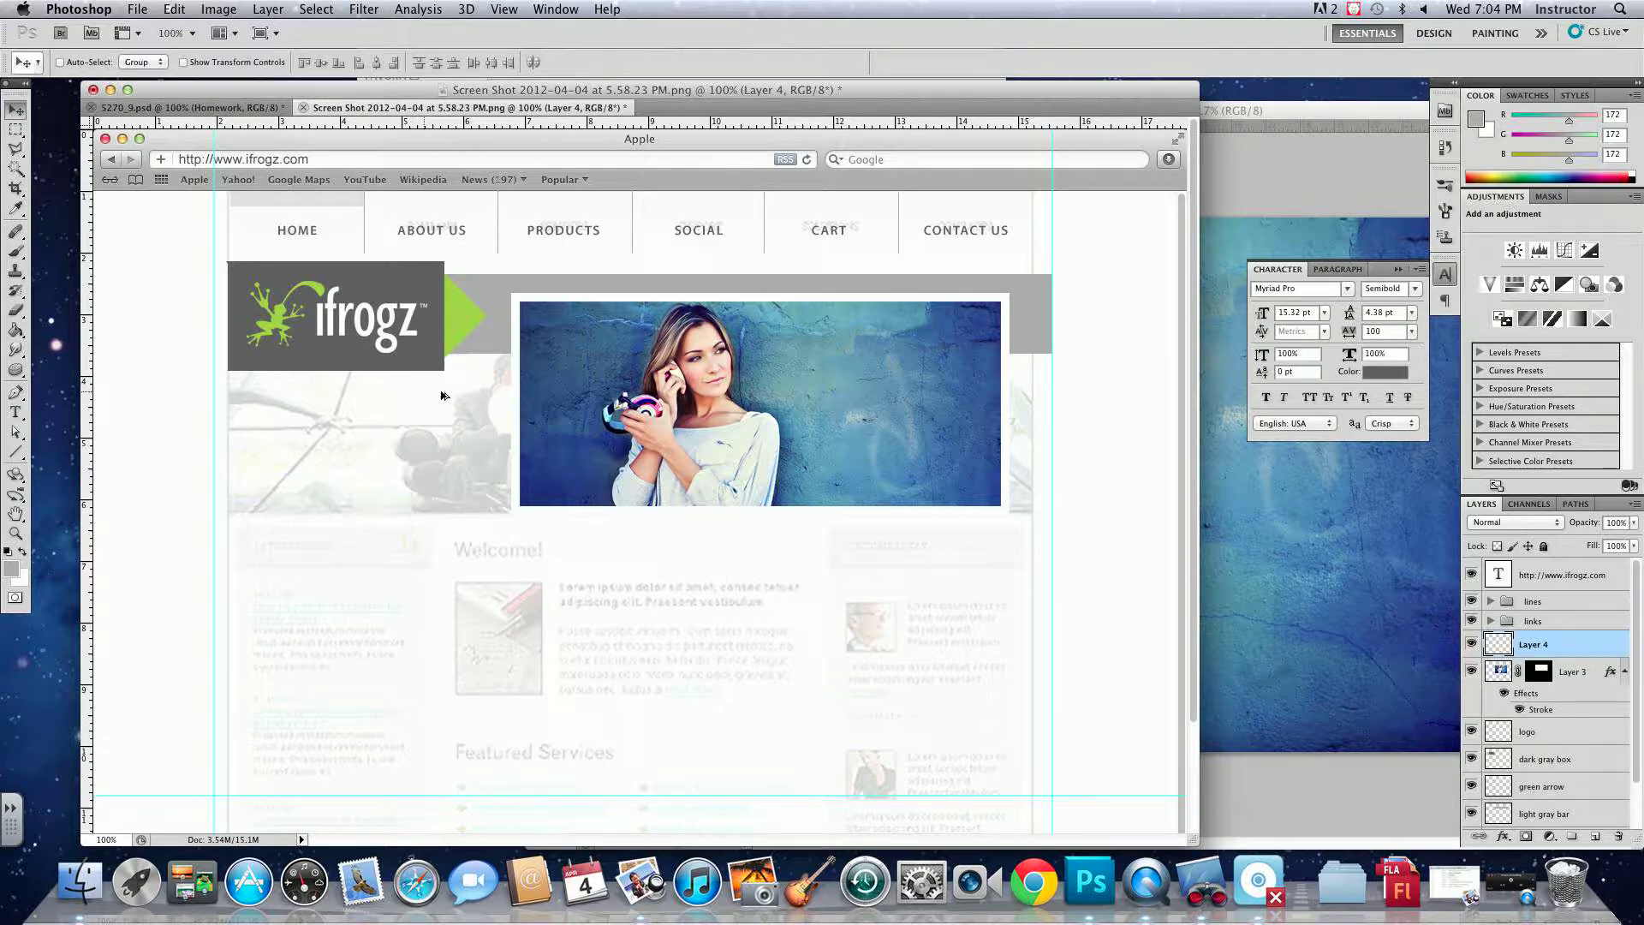
left_click_drag(599, 411, 945, 412)
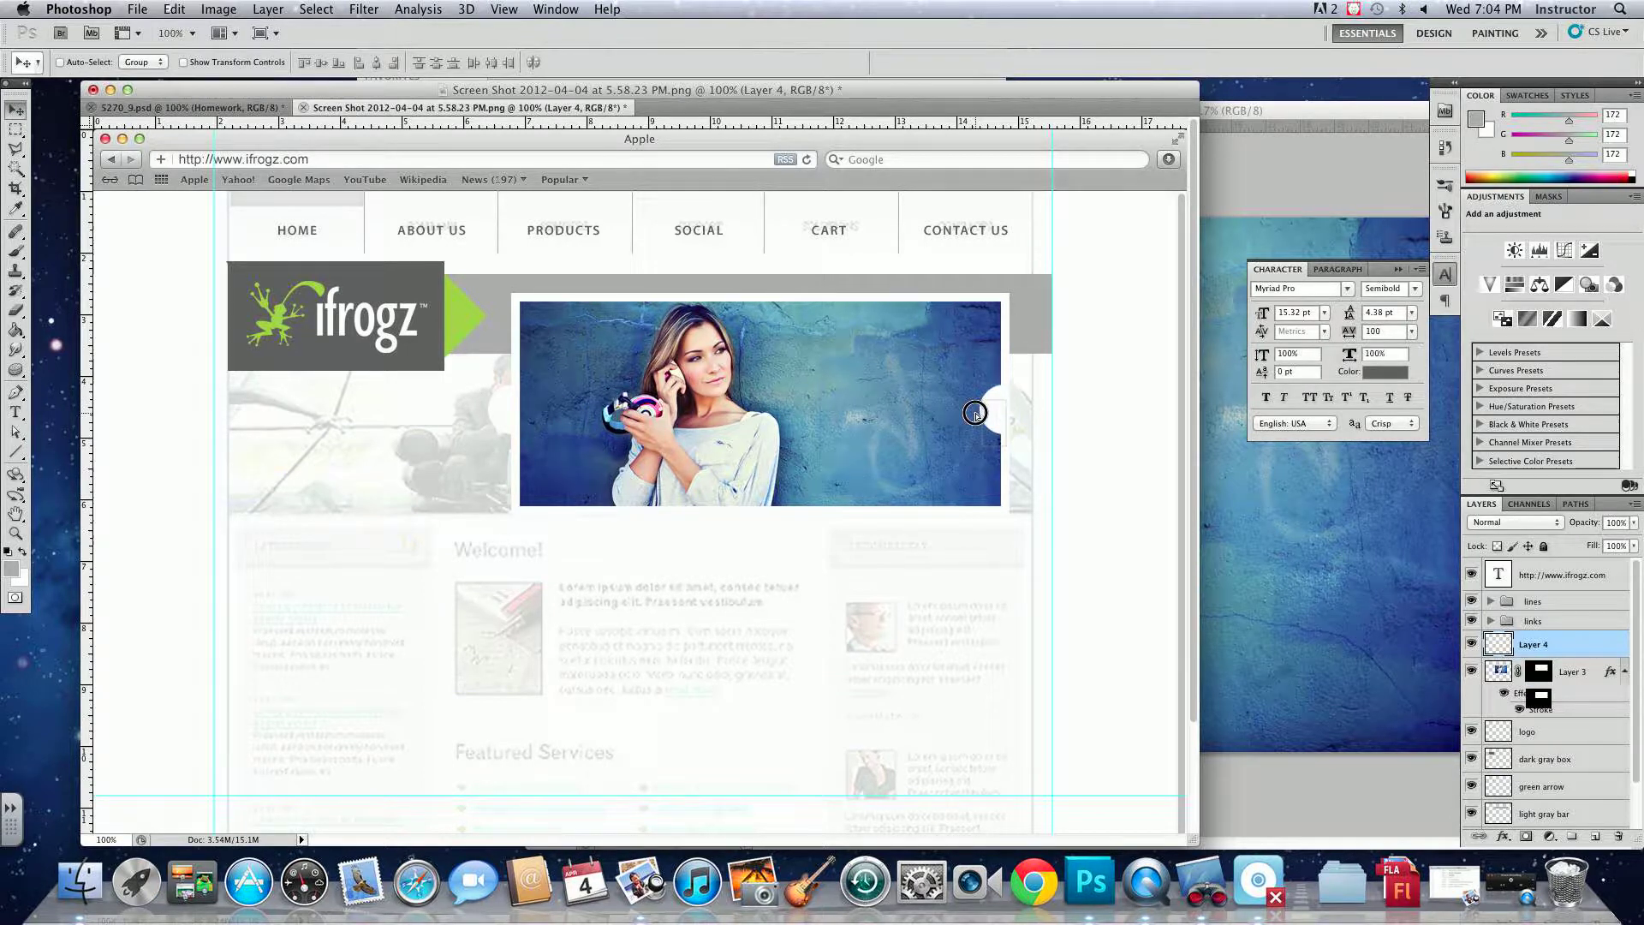
key("super+j")
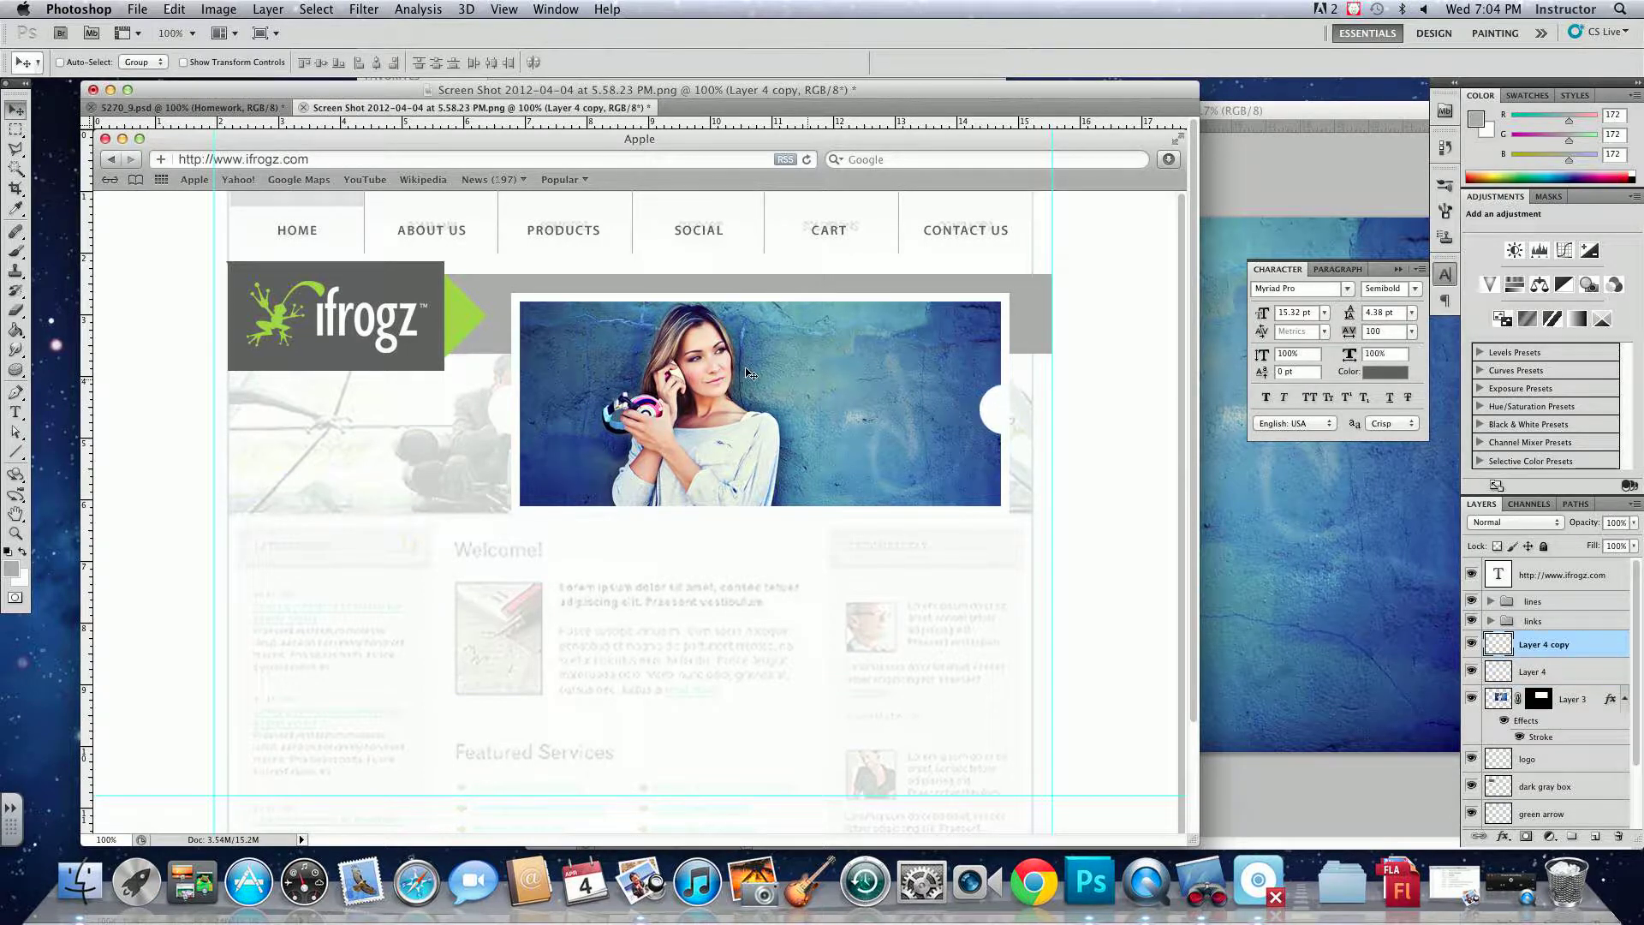
left_click(176, 10)
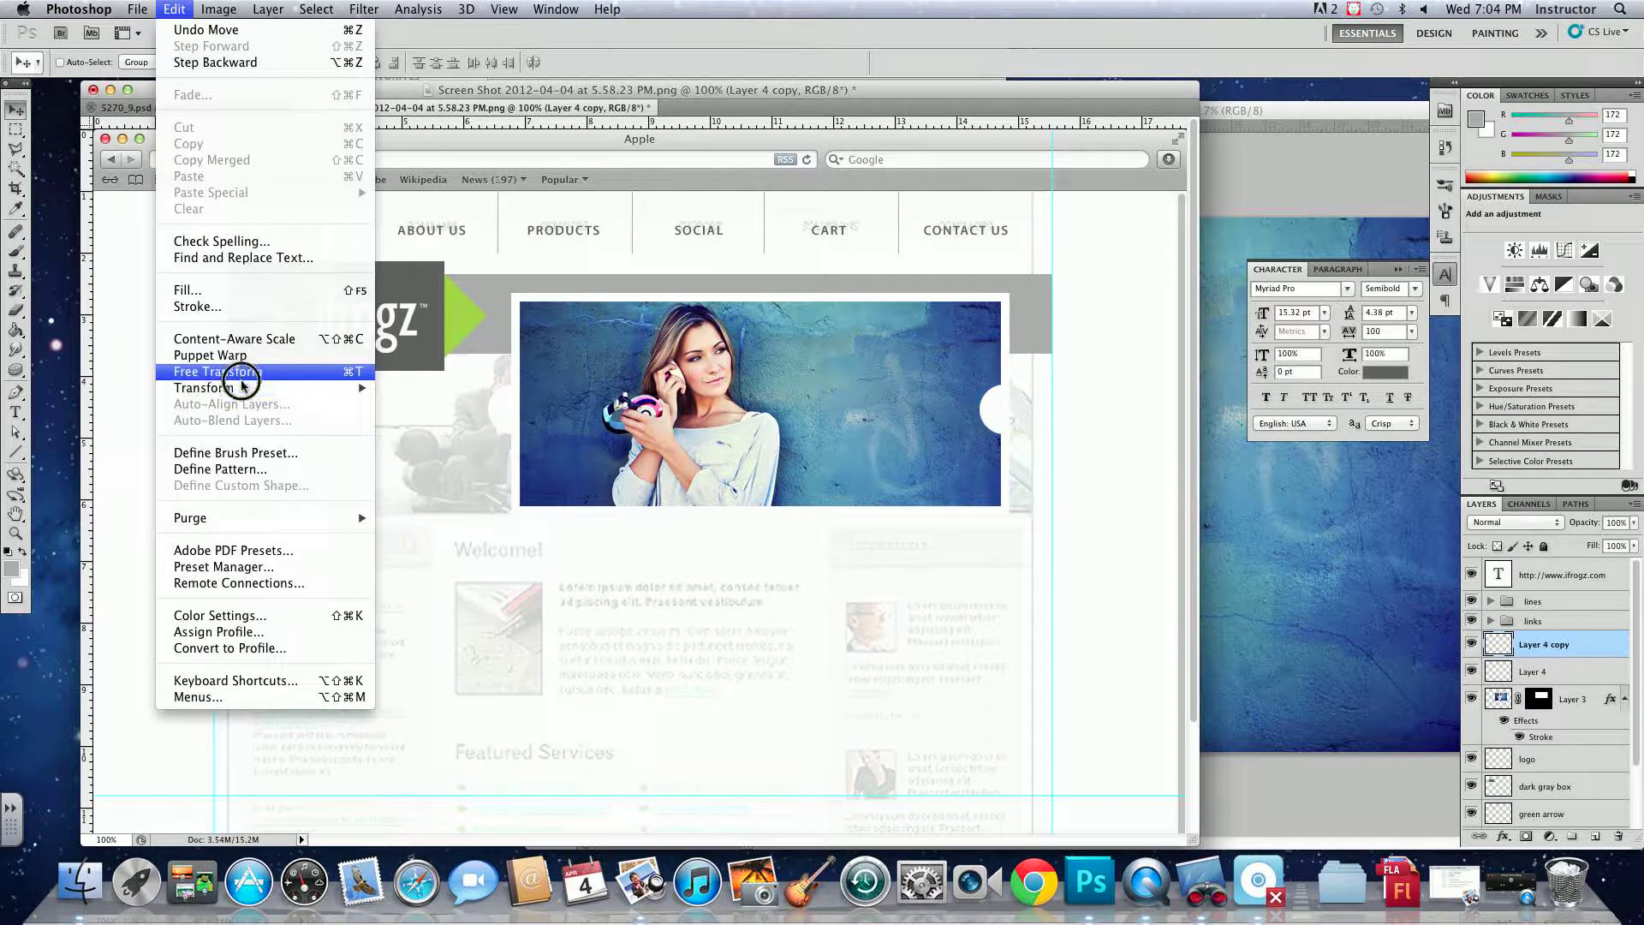
mouse_move(239, 387)
left_click(461, 600)
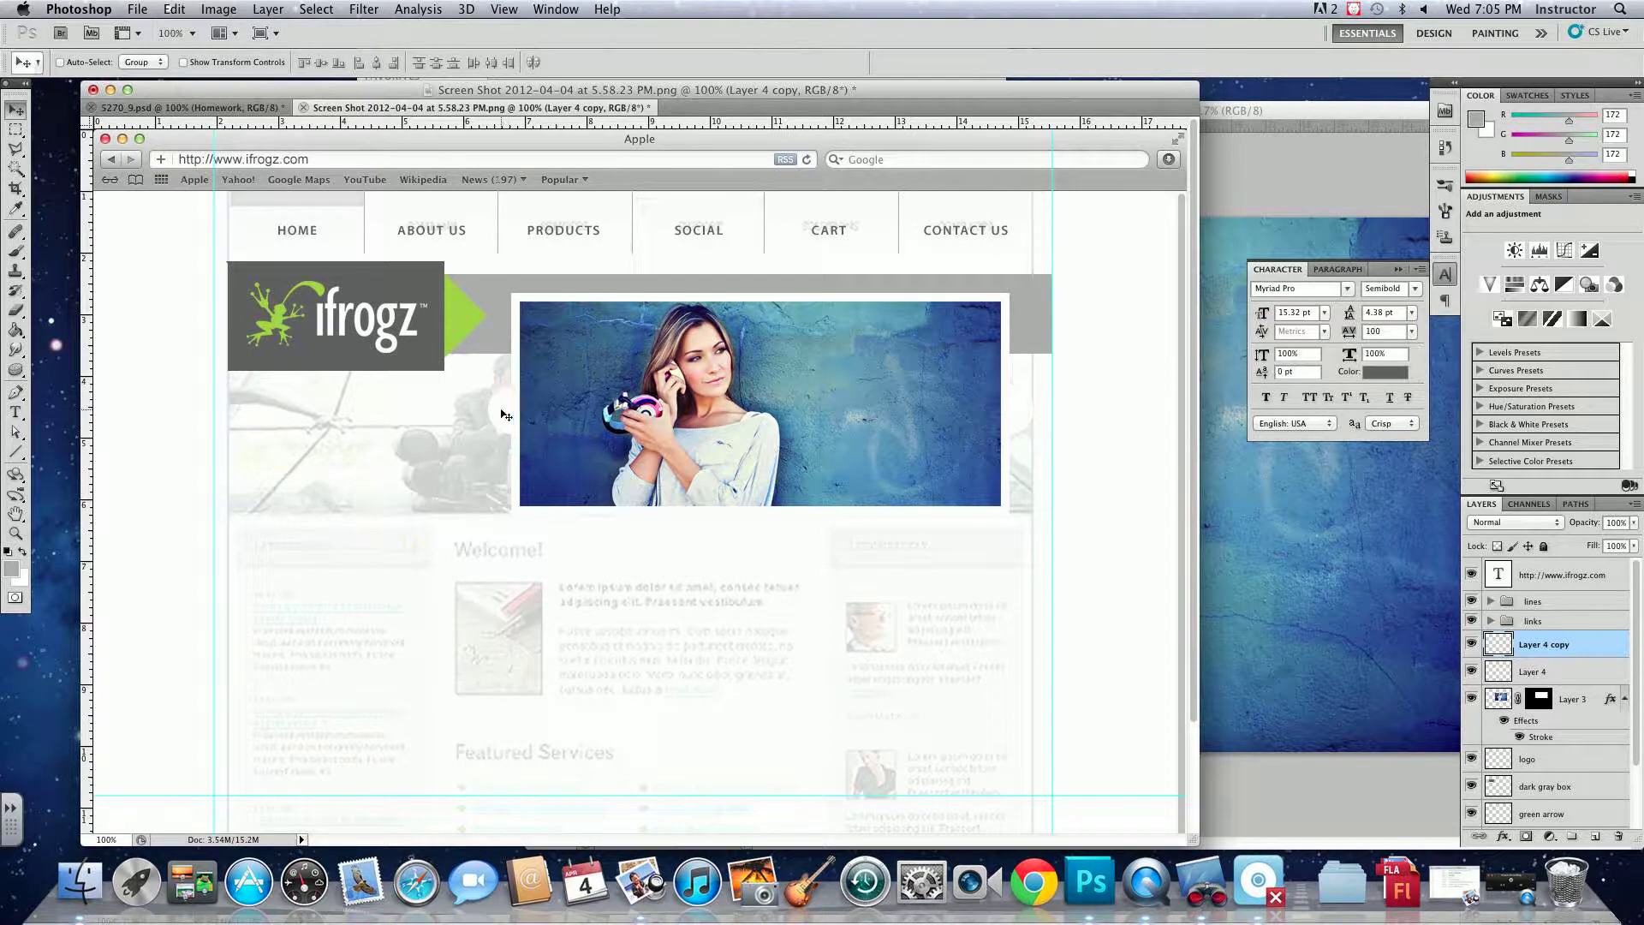
- Add a ">" text arrow in Myriad Pro Semibold, 15.32 pt, and place it on the banner's right tab
left_click(16, 414)
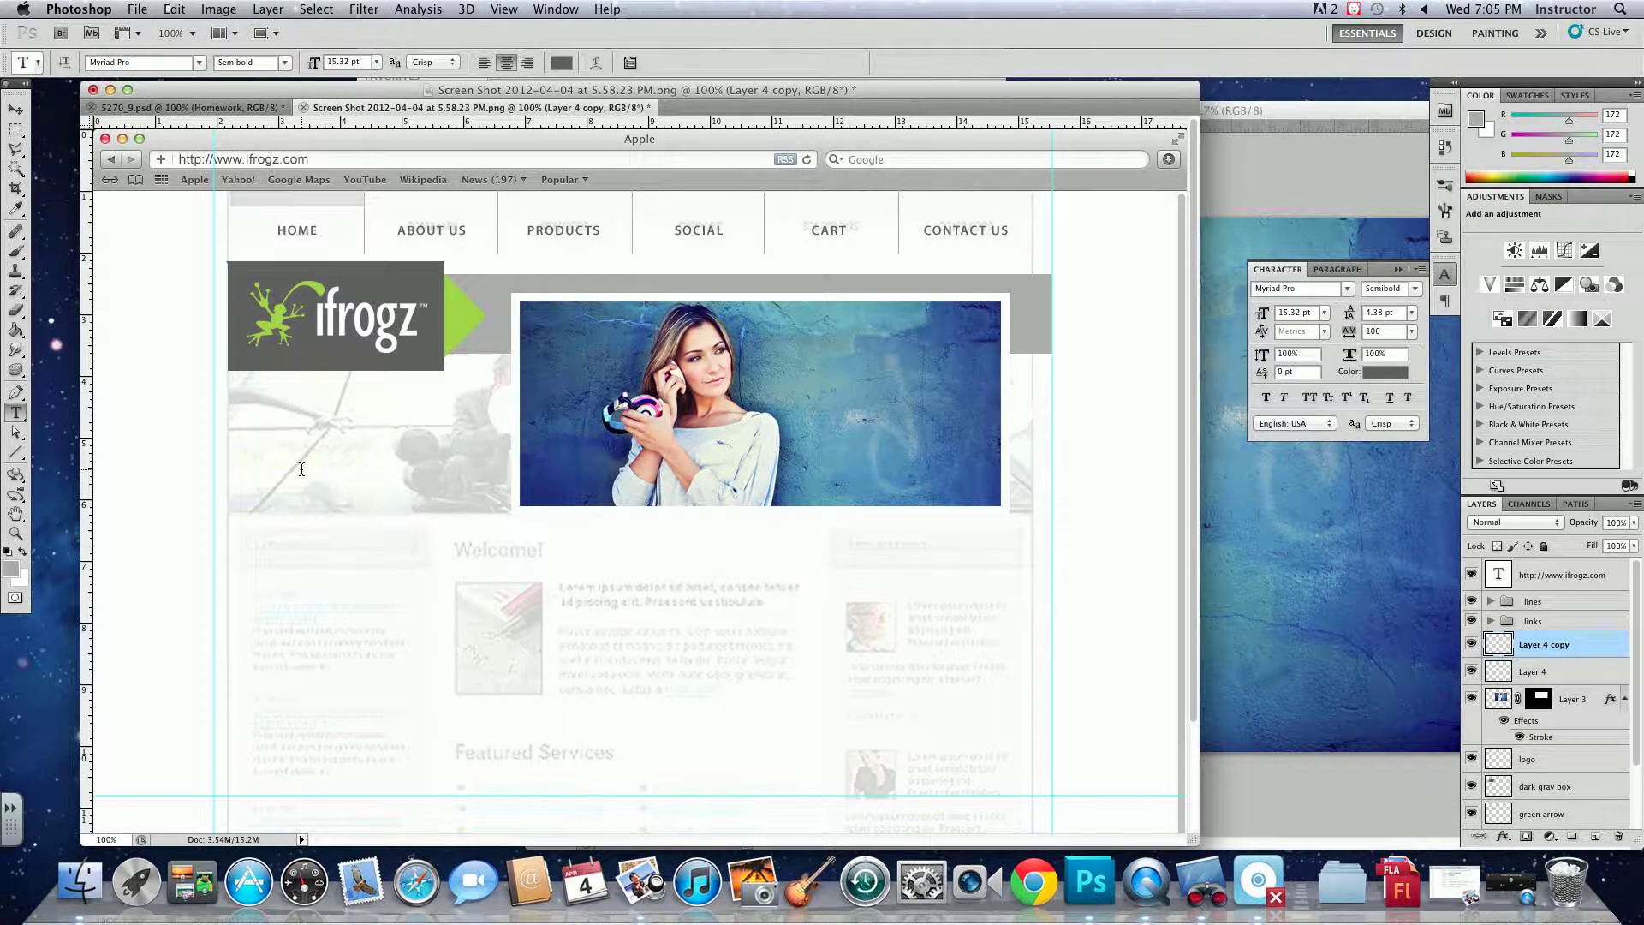
left_click(301, 469)
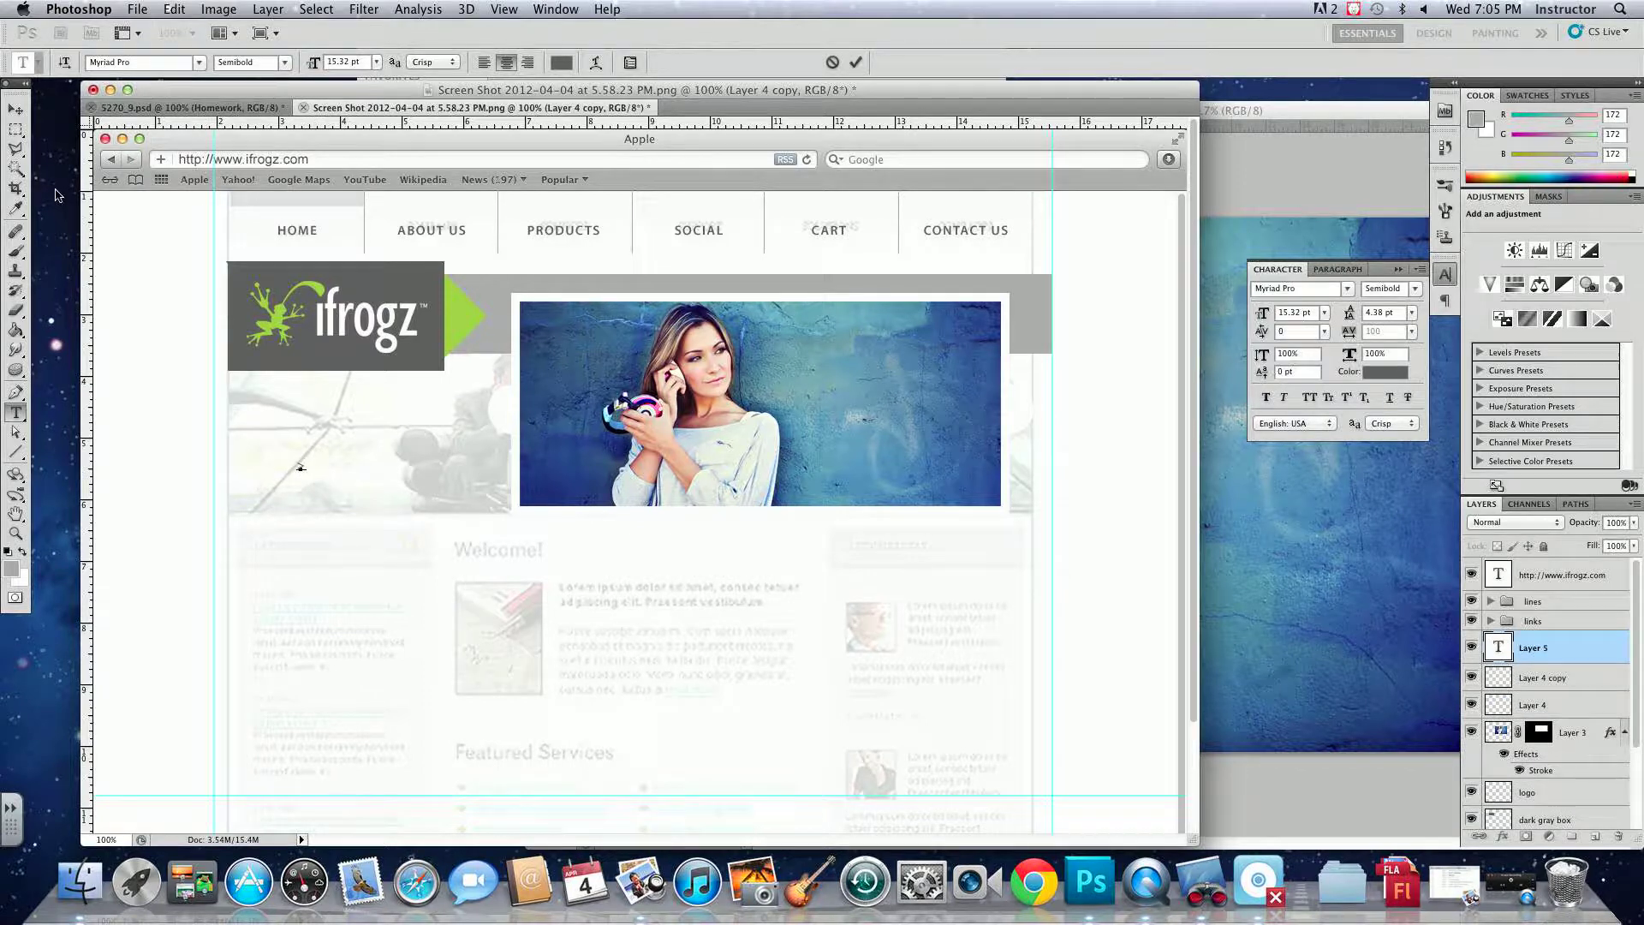
left_click(16, 110)
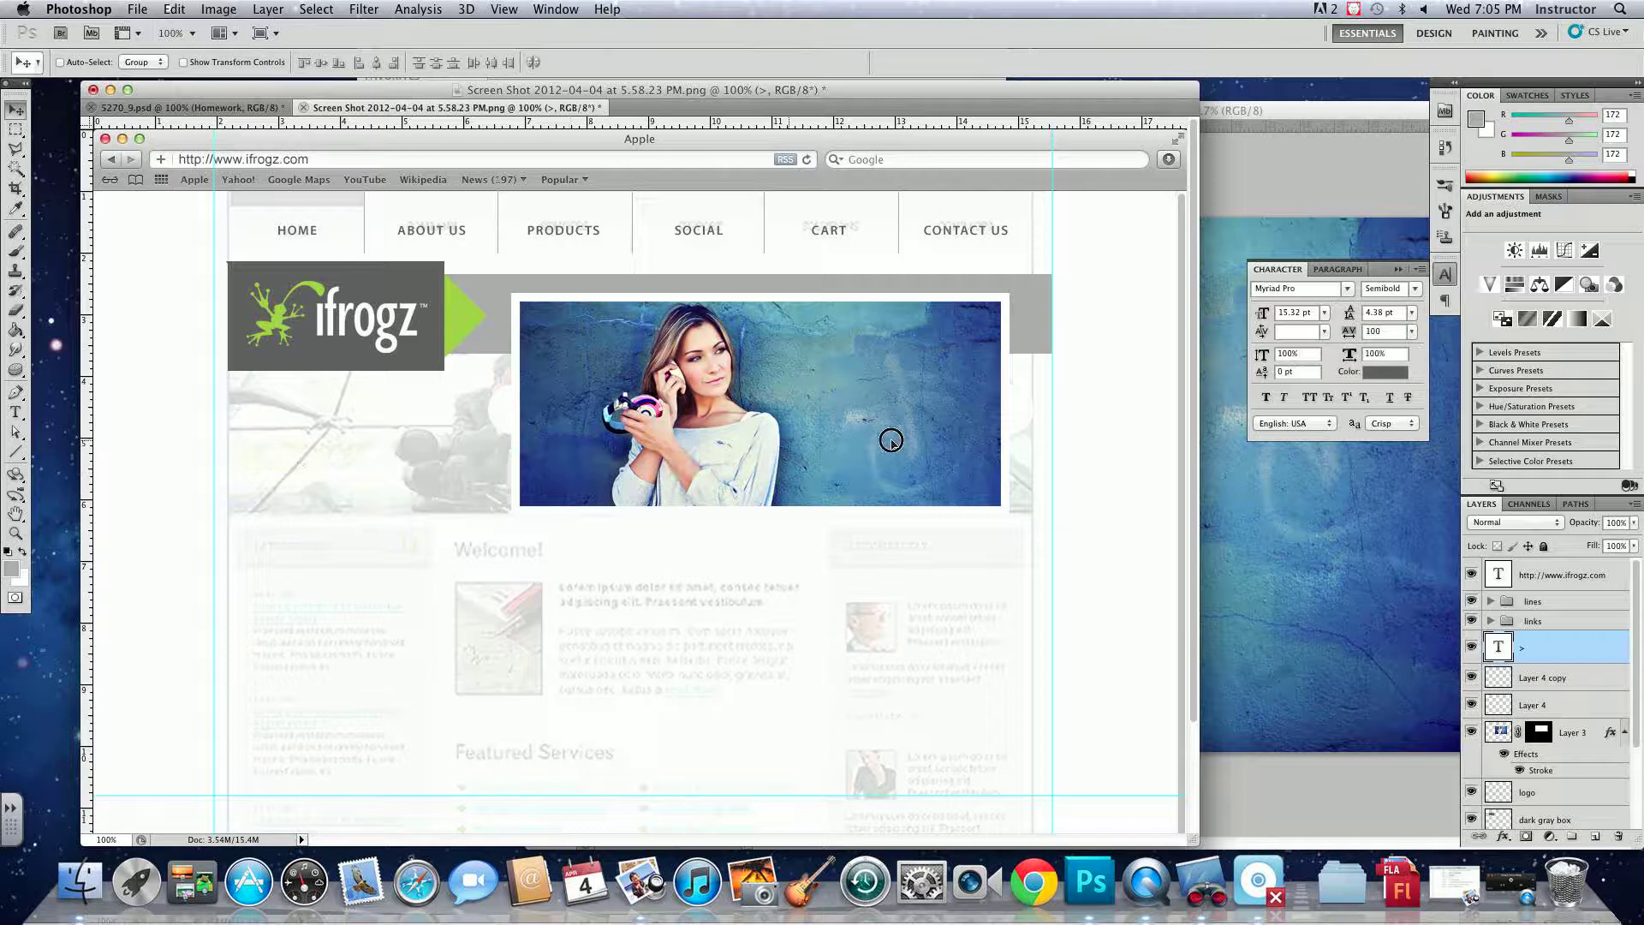
- Duplicate the ">" arrow onto the banner's left tab and change the copy's text to "<"
left_click_drag(891, 440, 502, 429)
double_click(1498, 648)
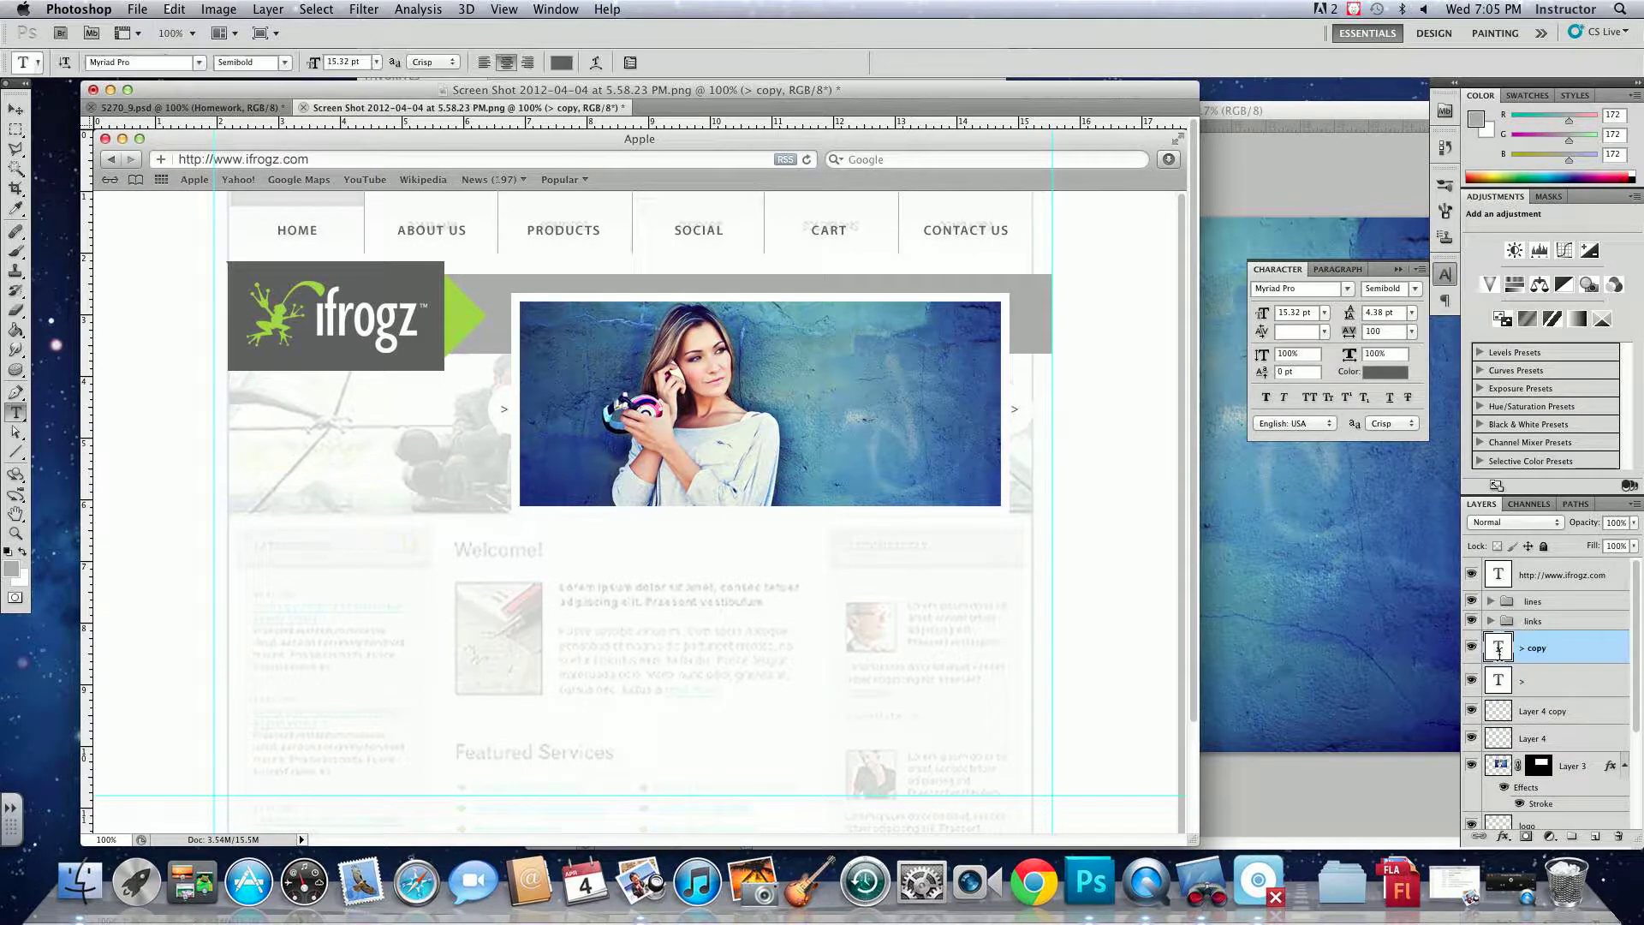
type("<")
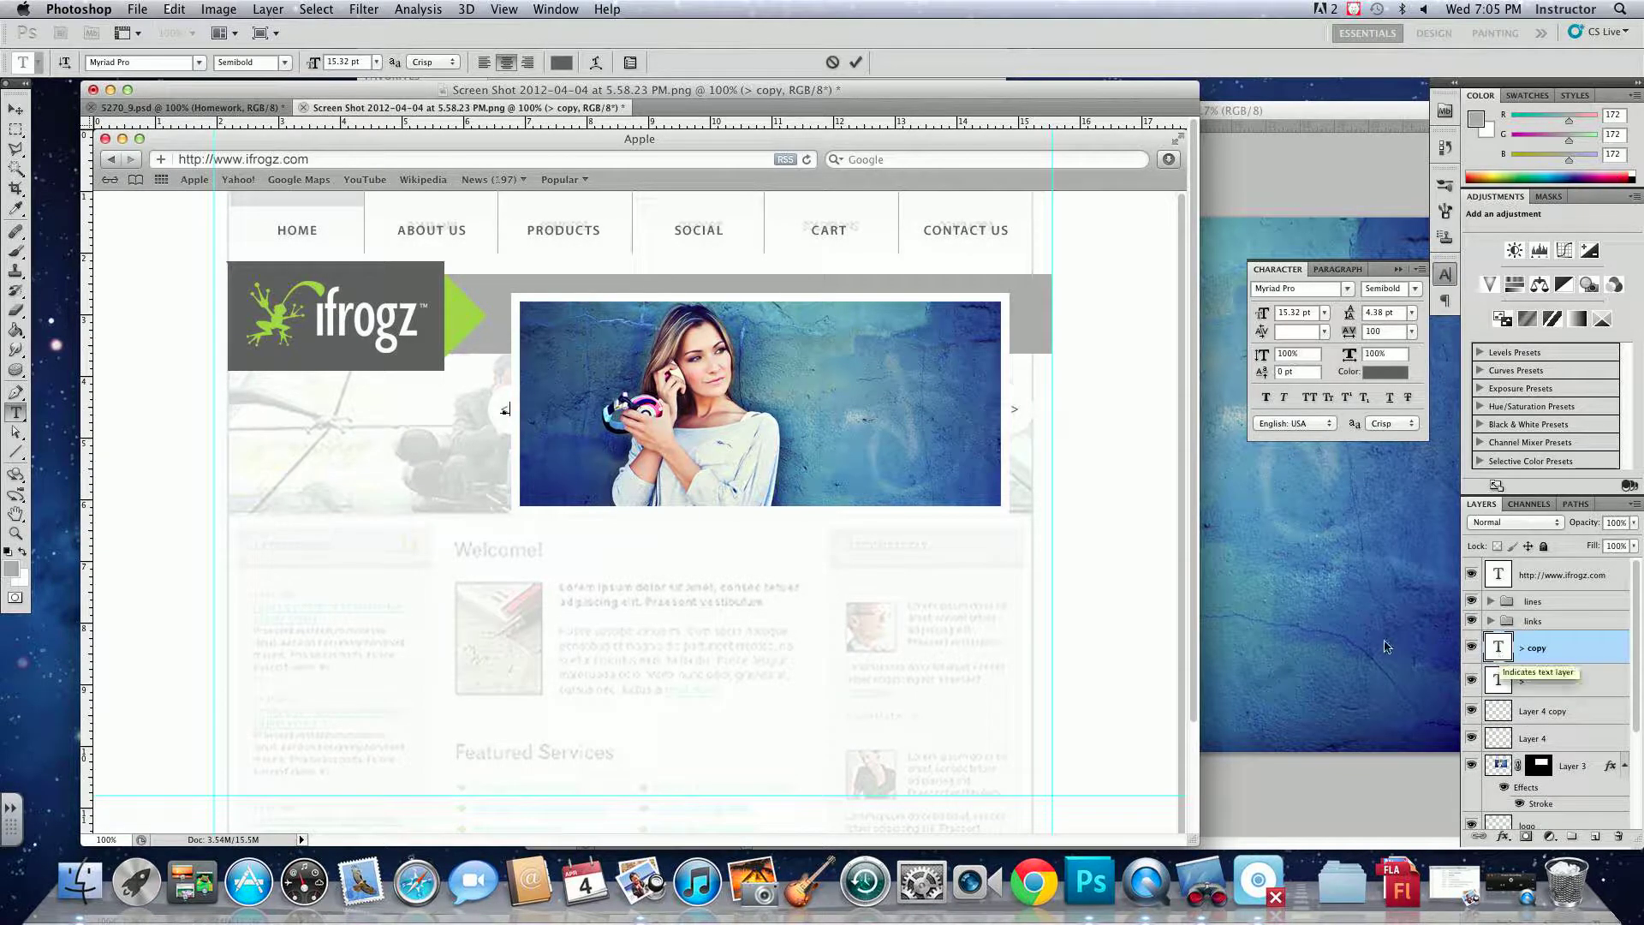
left_click(16, 110)
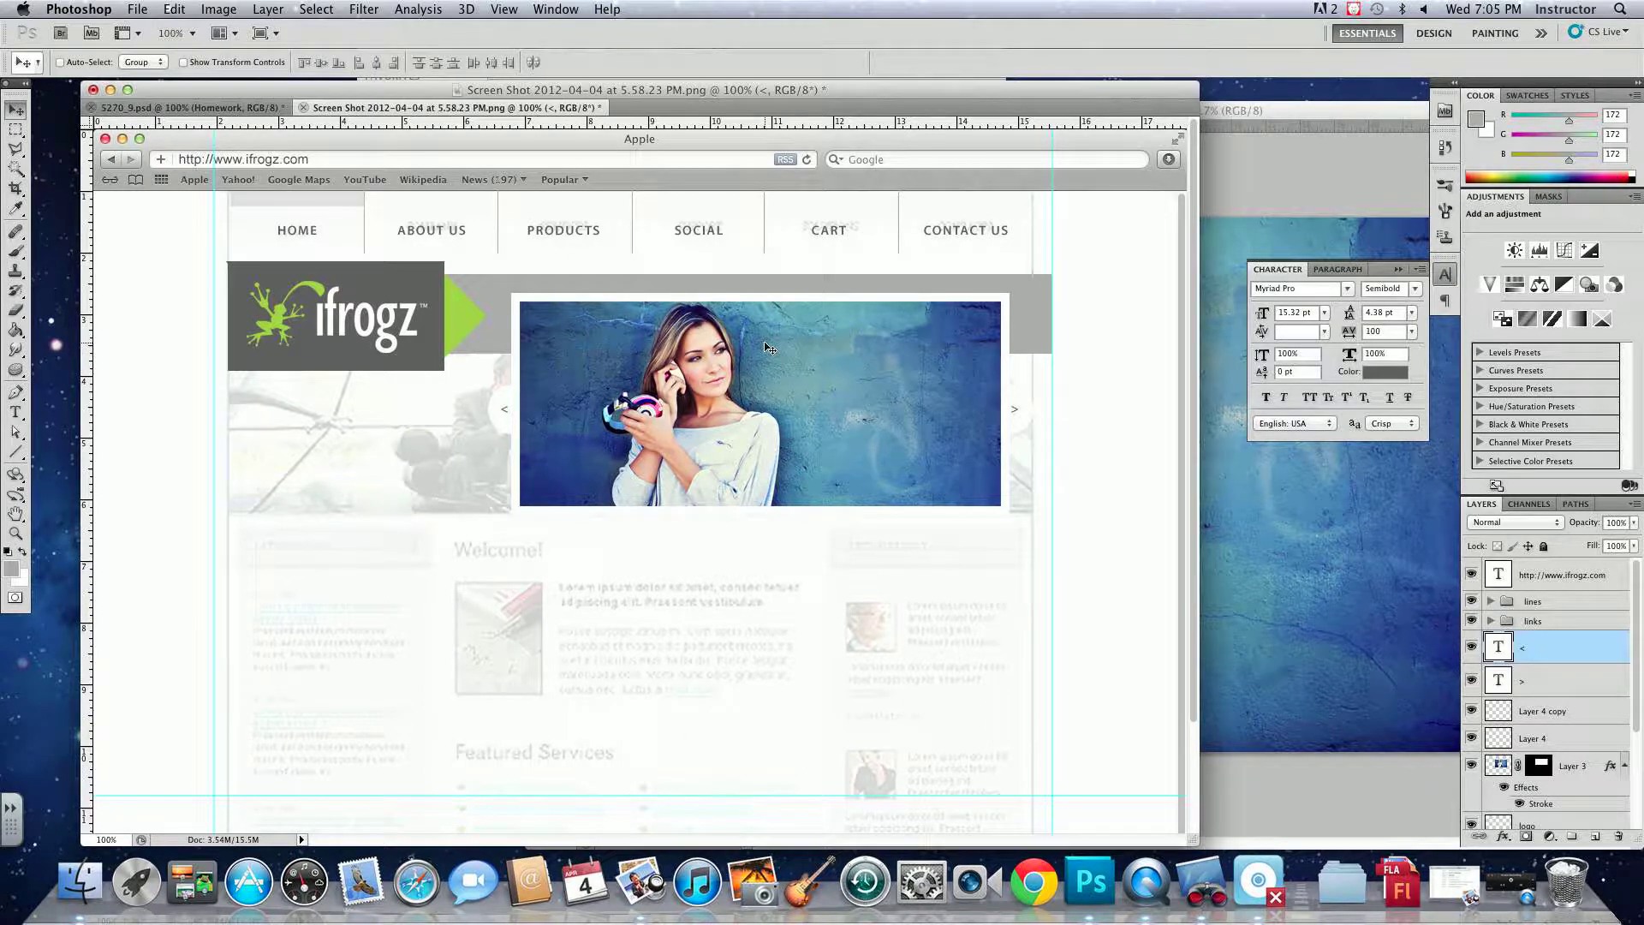
left_click(1238, 213)
key("super+w")
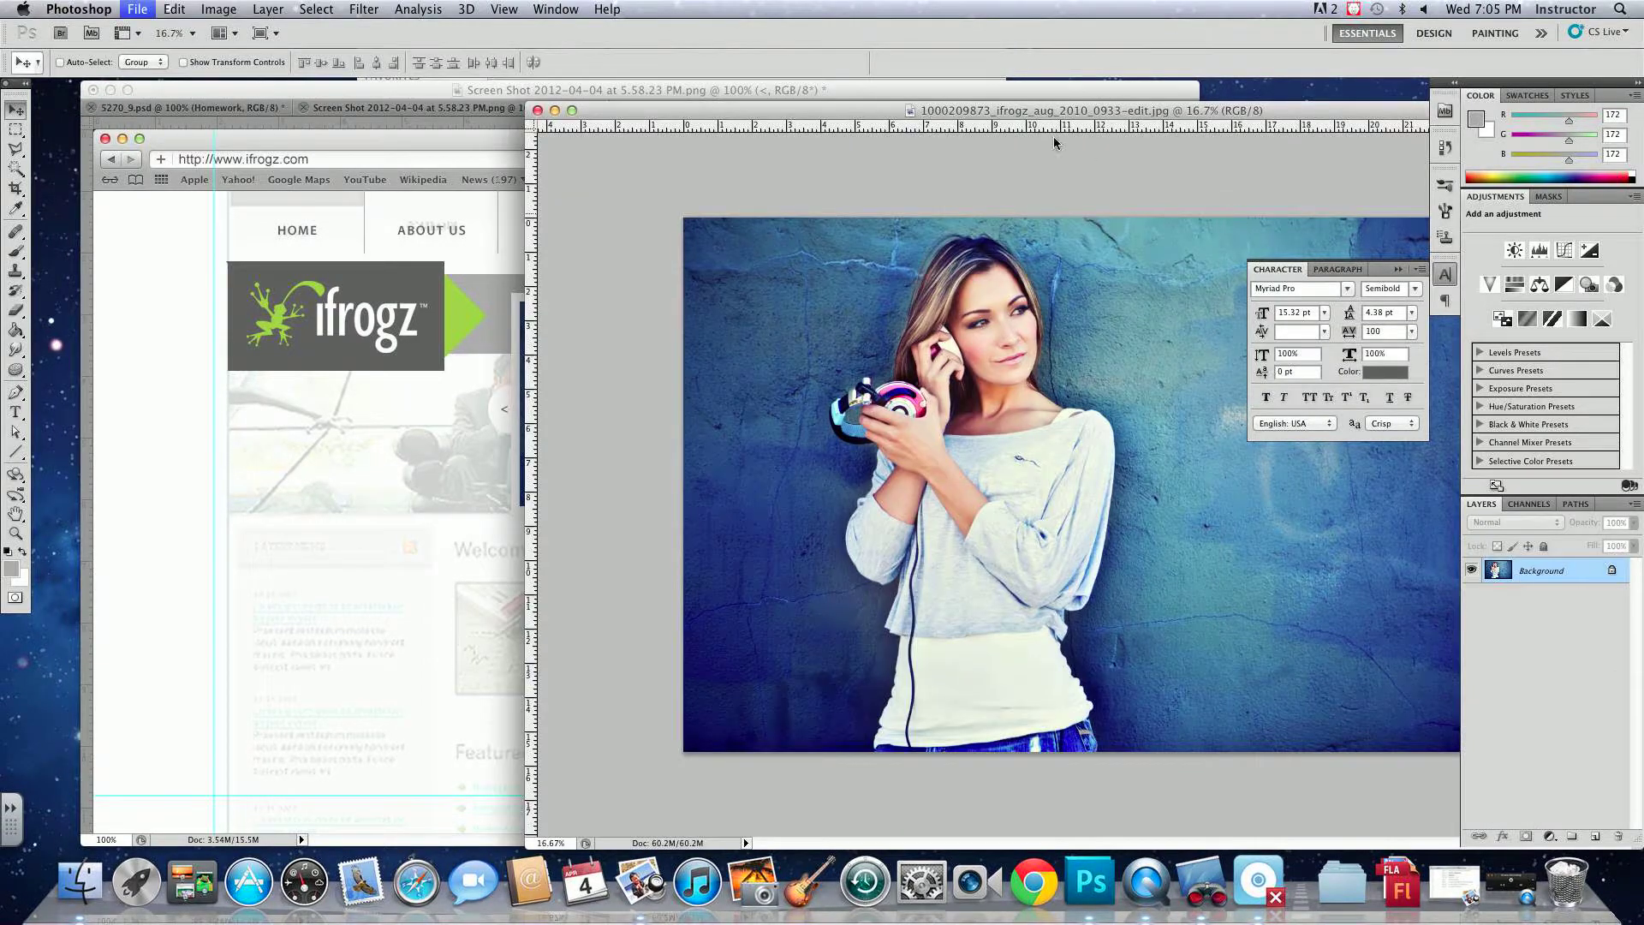
- Switch to Finder and open the CS40 jpgs folder inside the Example folder's products folder
left_click_drag(910, 92, 912, 202)
left_click(844, 171)
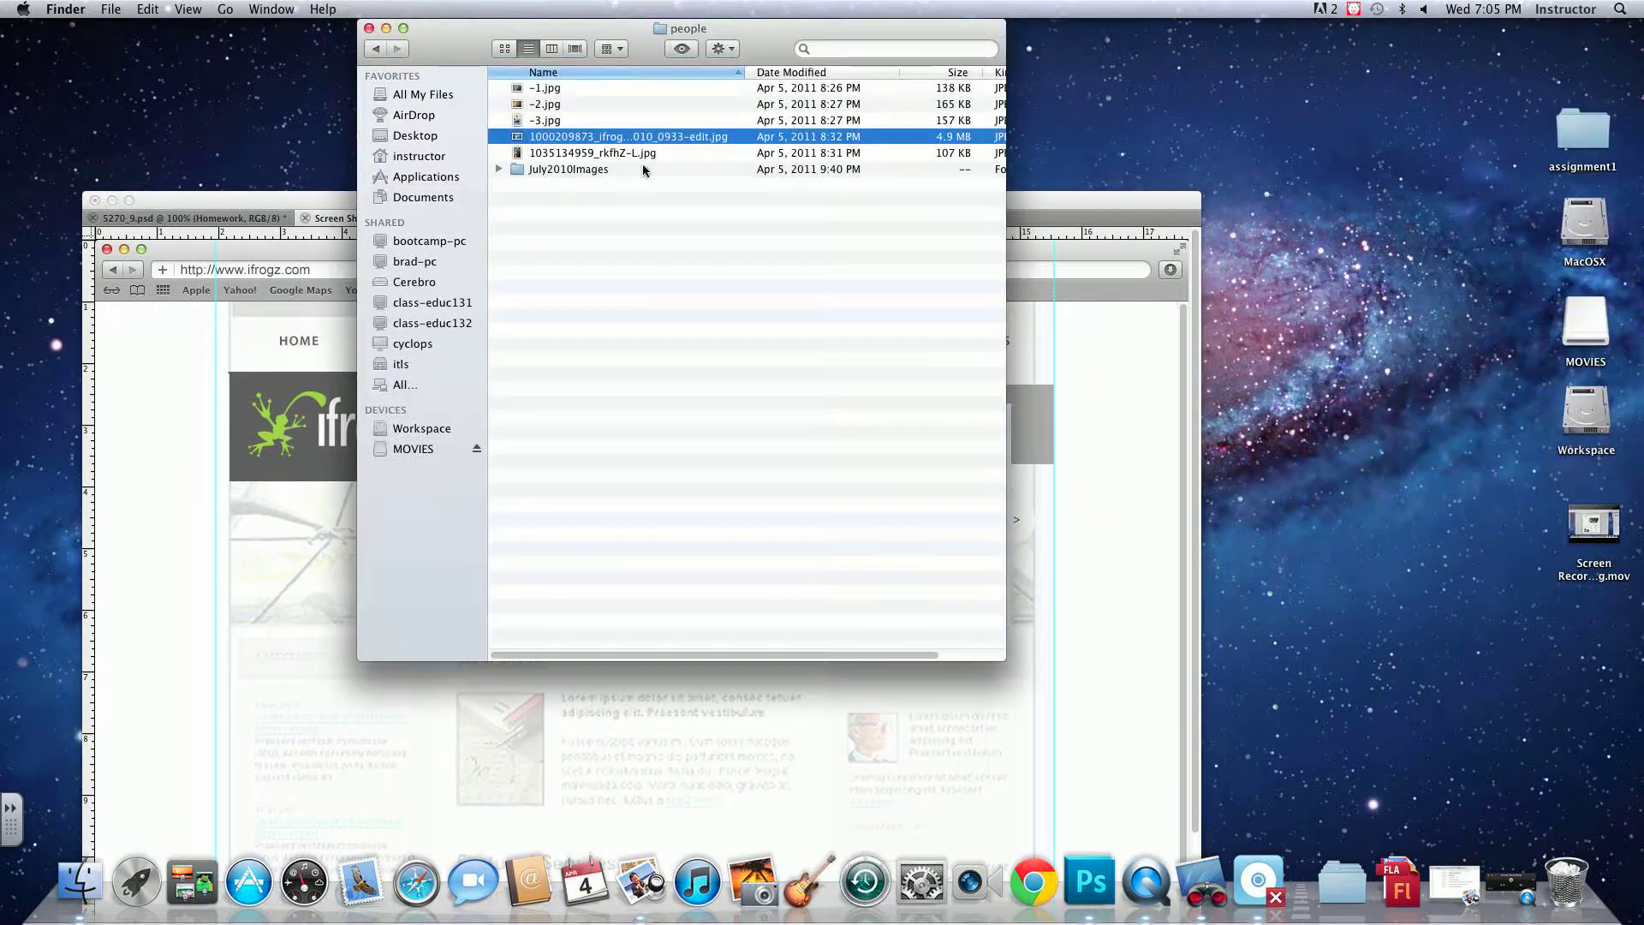
left_click(375, 49)
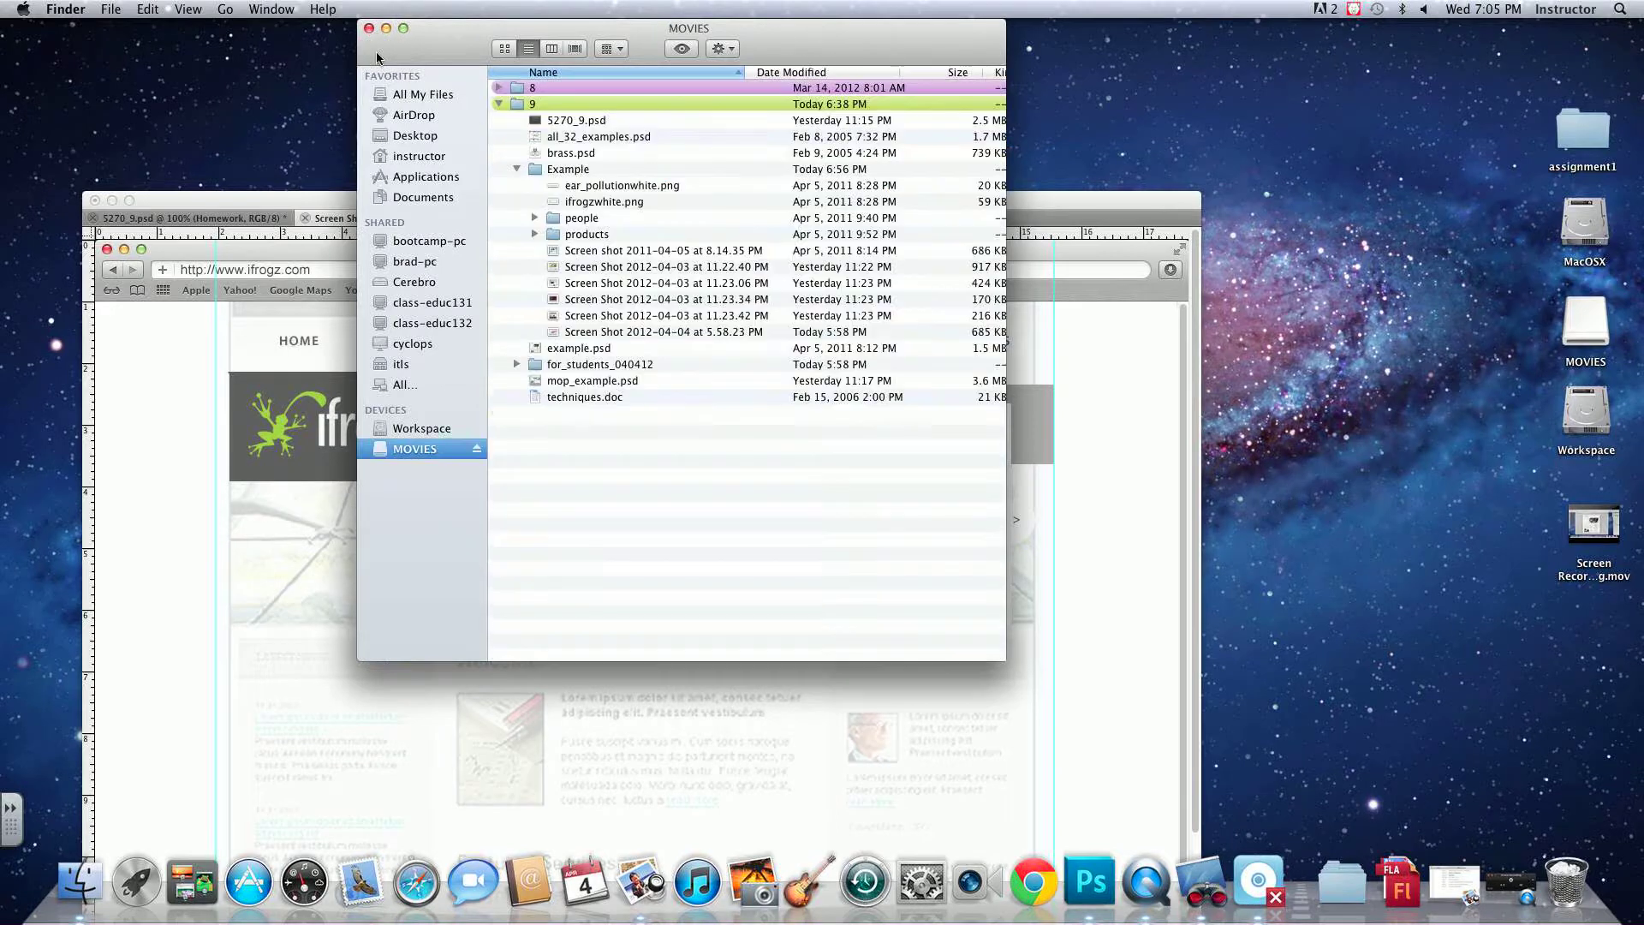
double_click(589, 238)
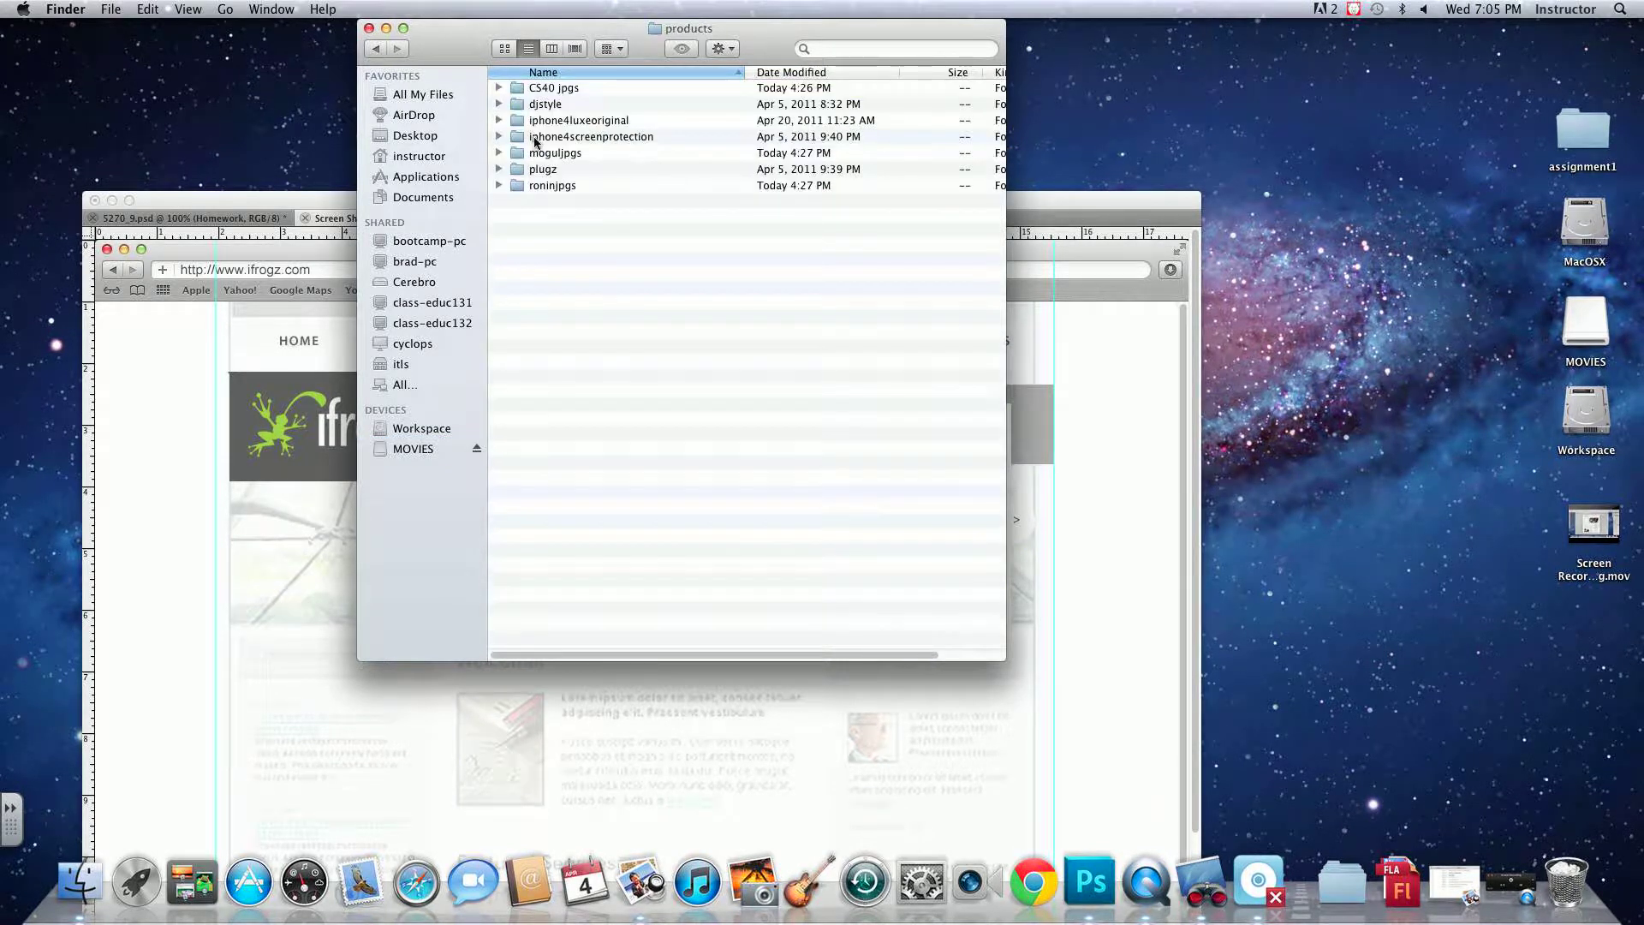
double_click(554, 88)
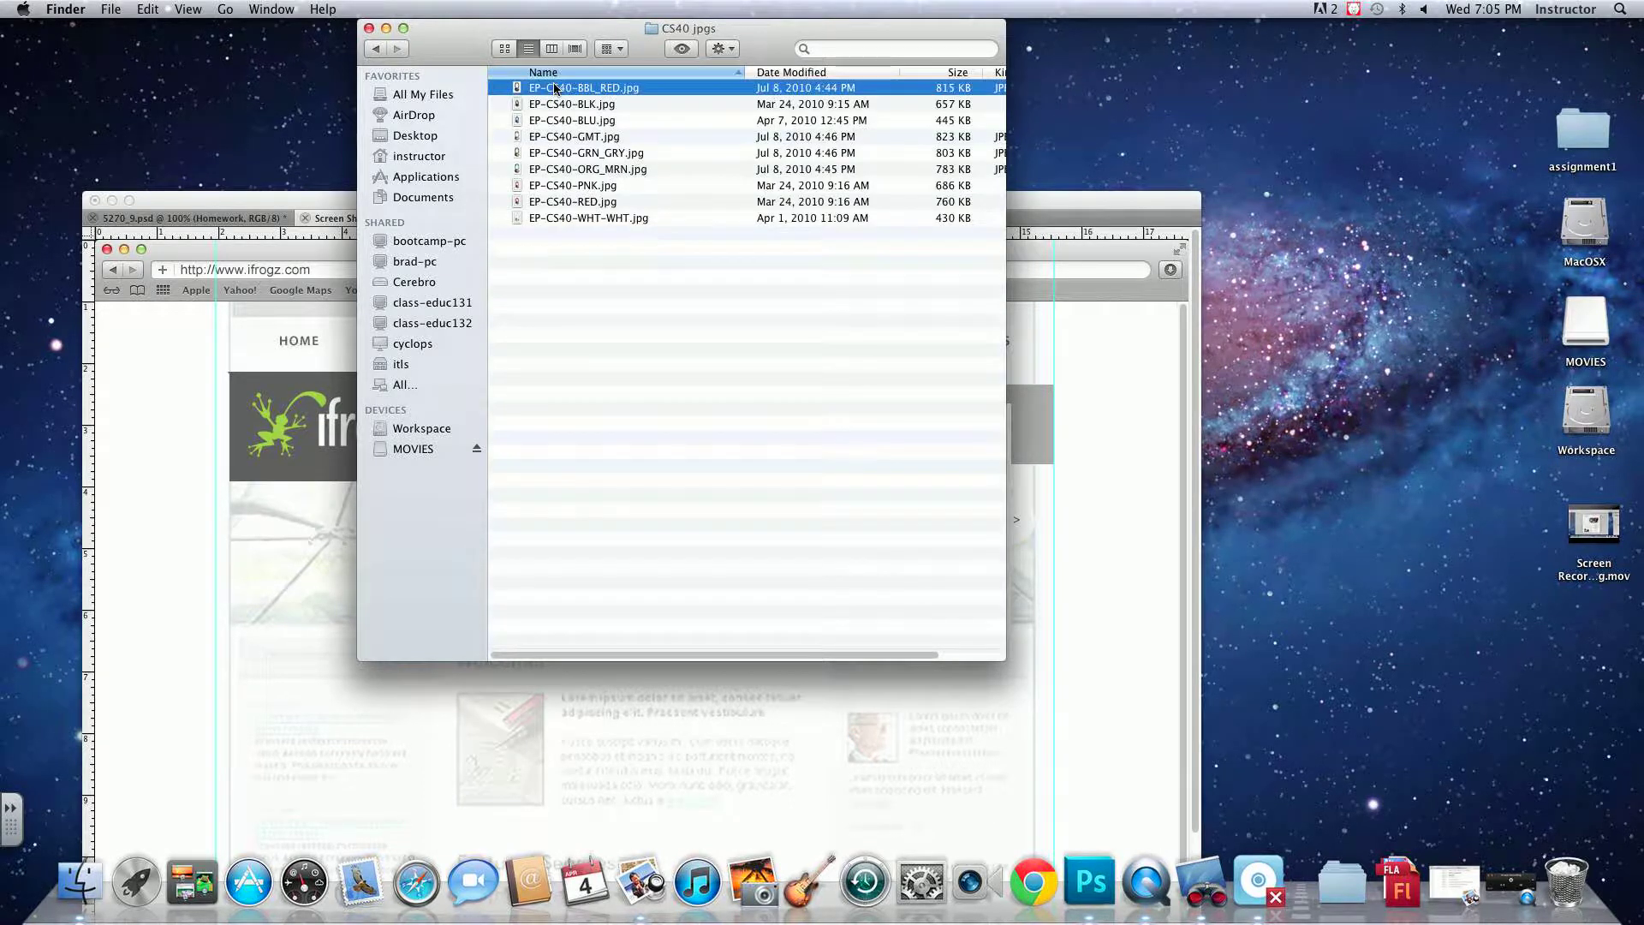
- Preview EP-CS40-BBL_RED.jpg, open it in Photoshop and copy the headphones image into the mockup, accepting the color profile conversion
key("space")
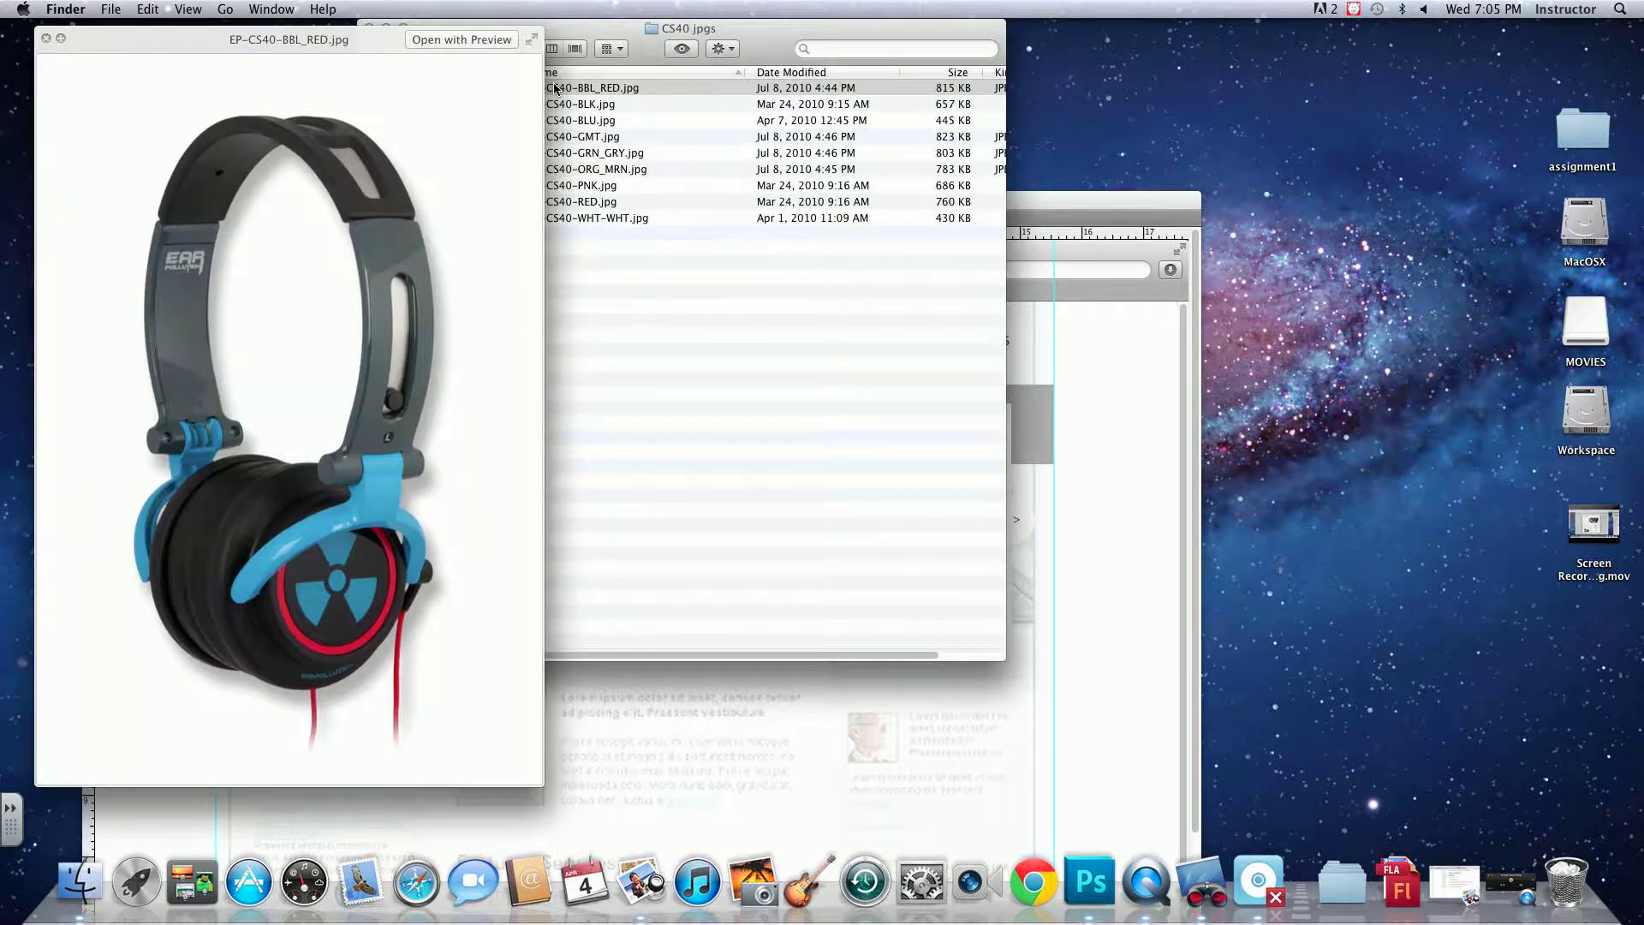
key("space")
left_click_drag(555, 89, 1090, 882)
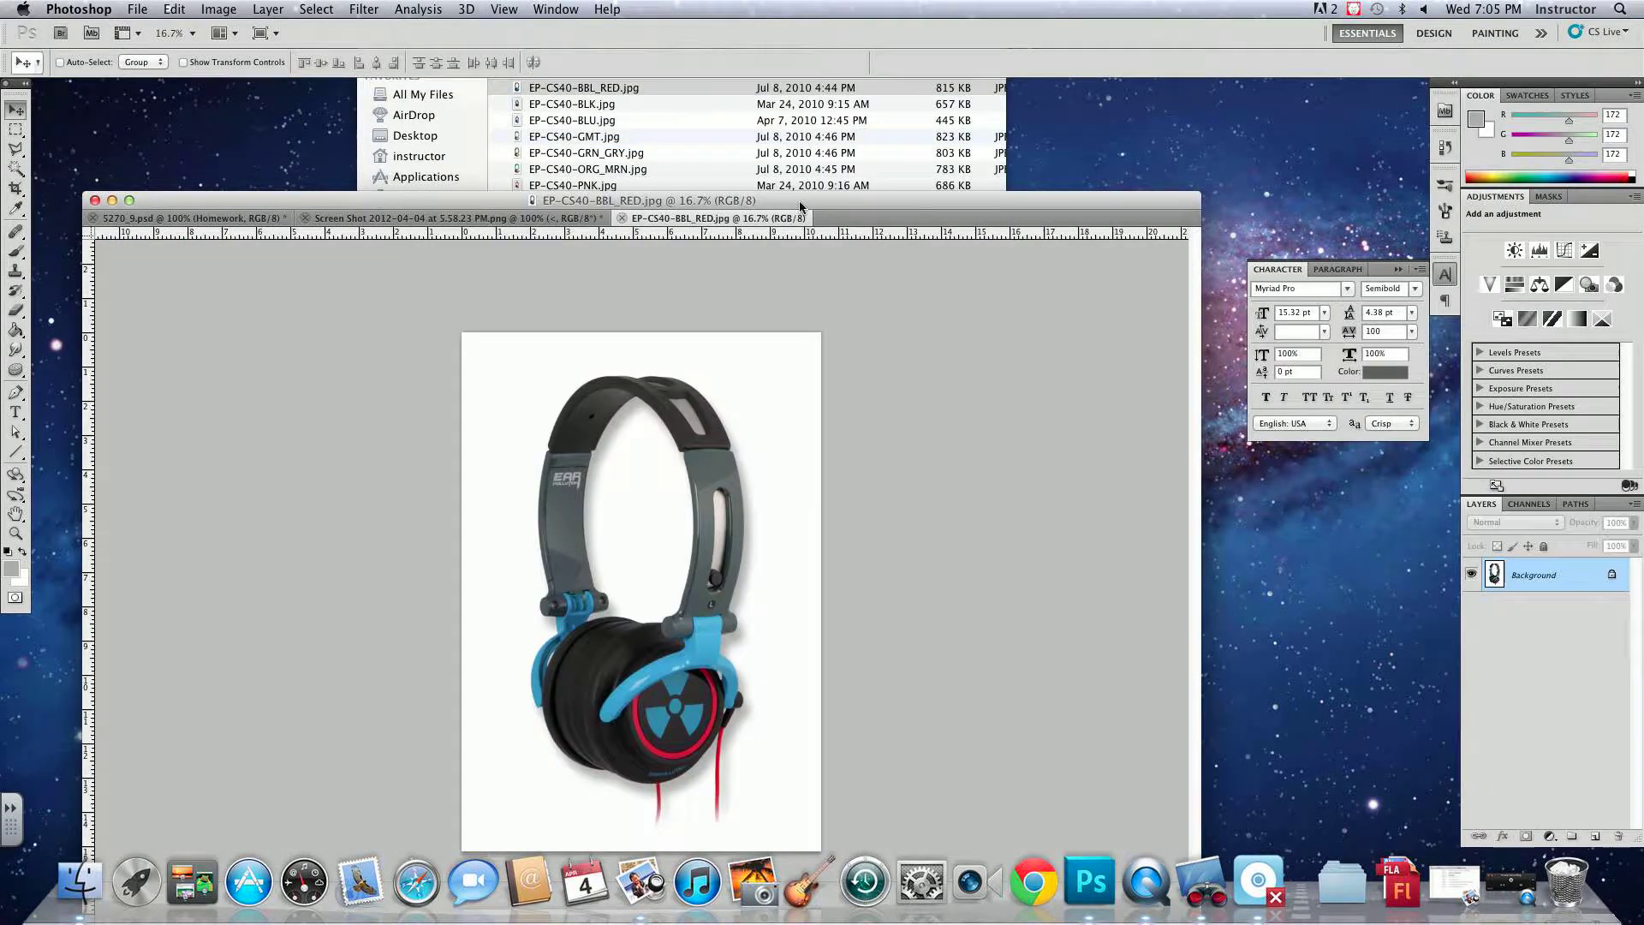
left_click_drag(710, 221, 826, 154)
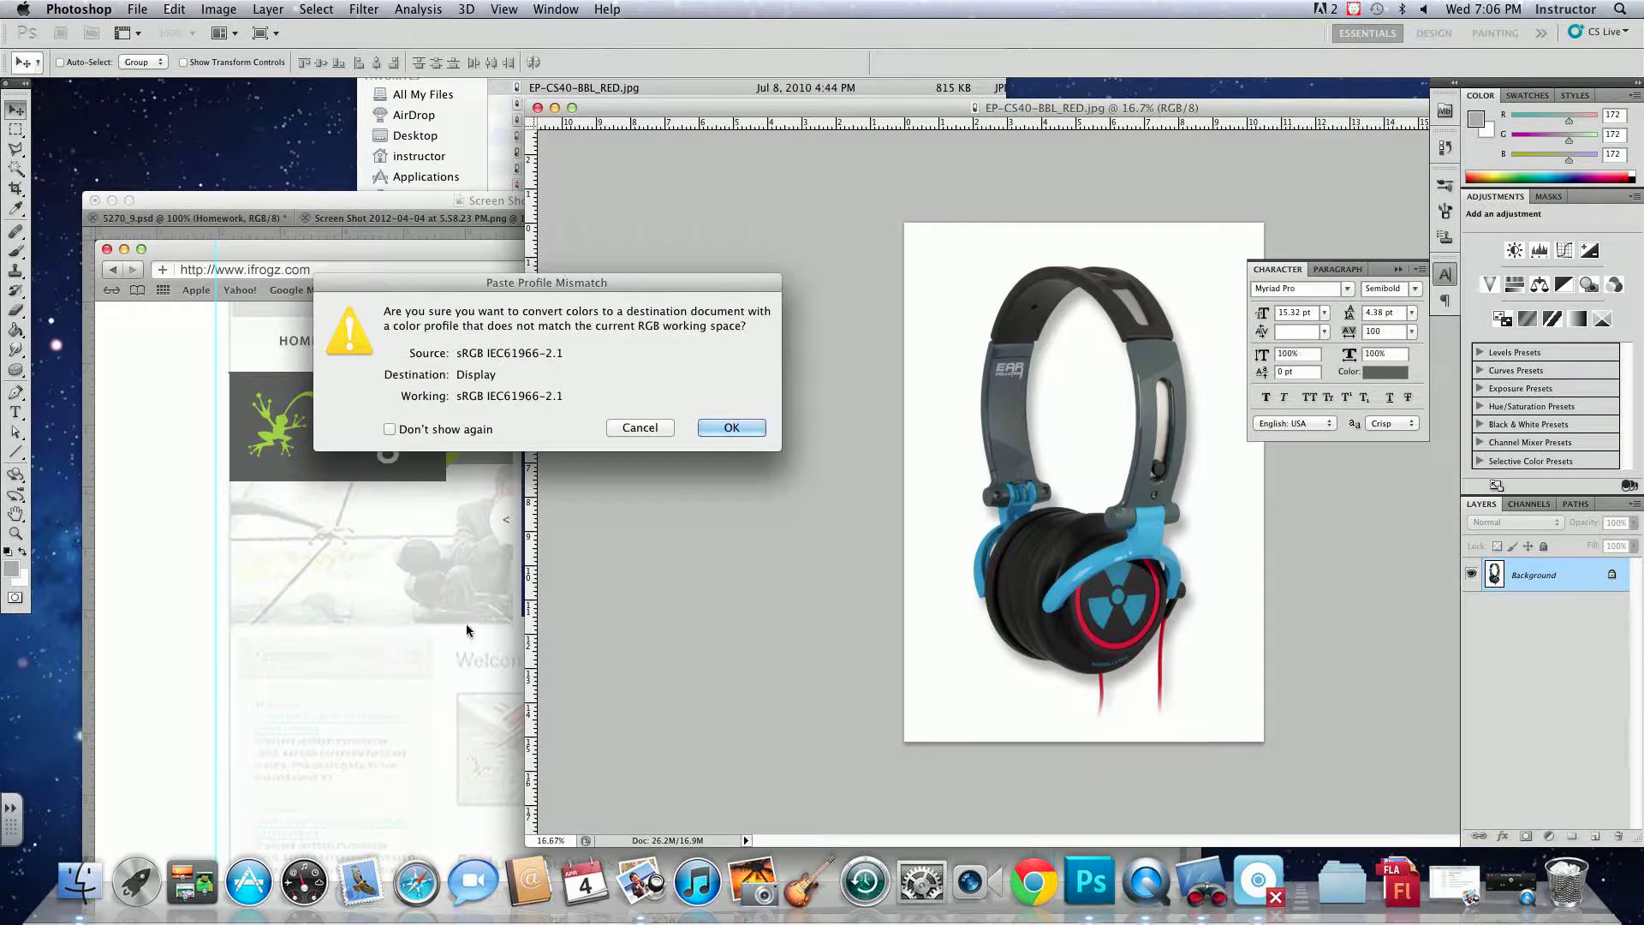
left_click(727, 429)
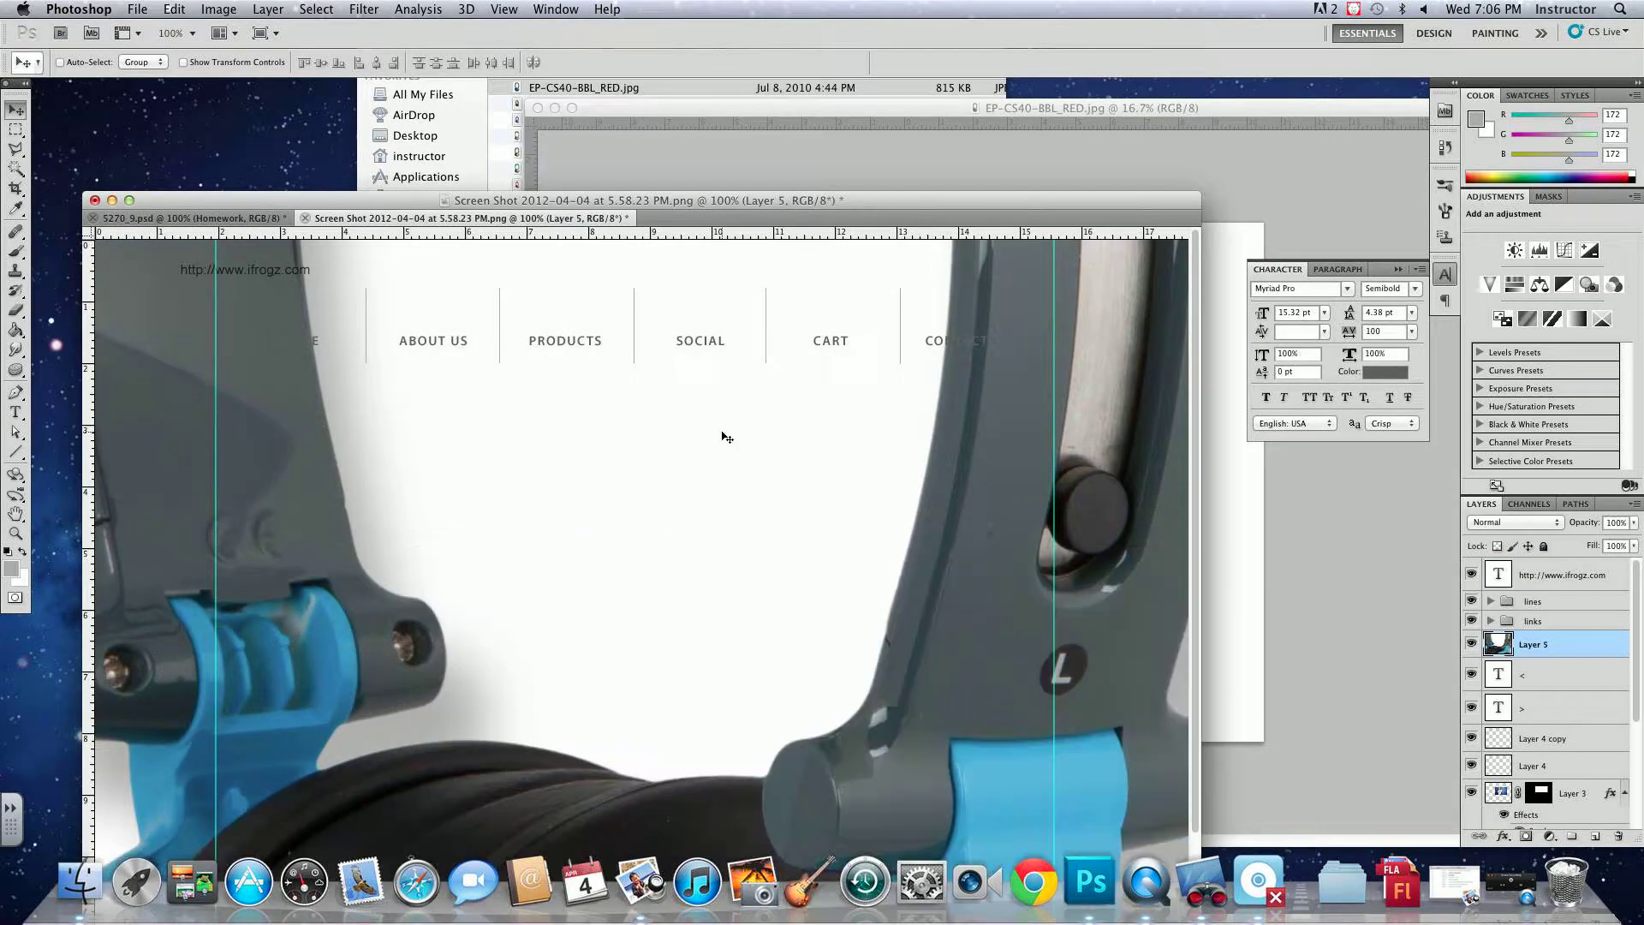
- Free-transform the pasted headphones image to 15% width and 15% height
key("super+t")
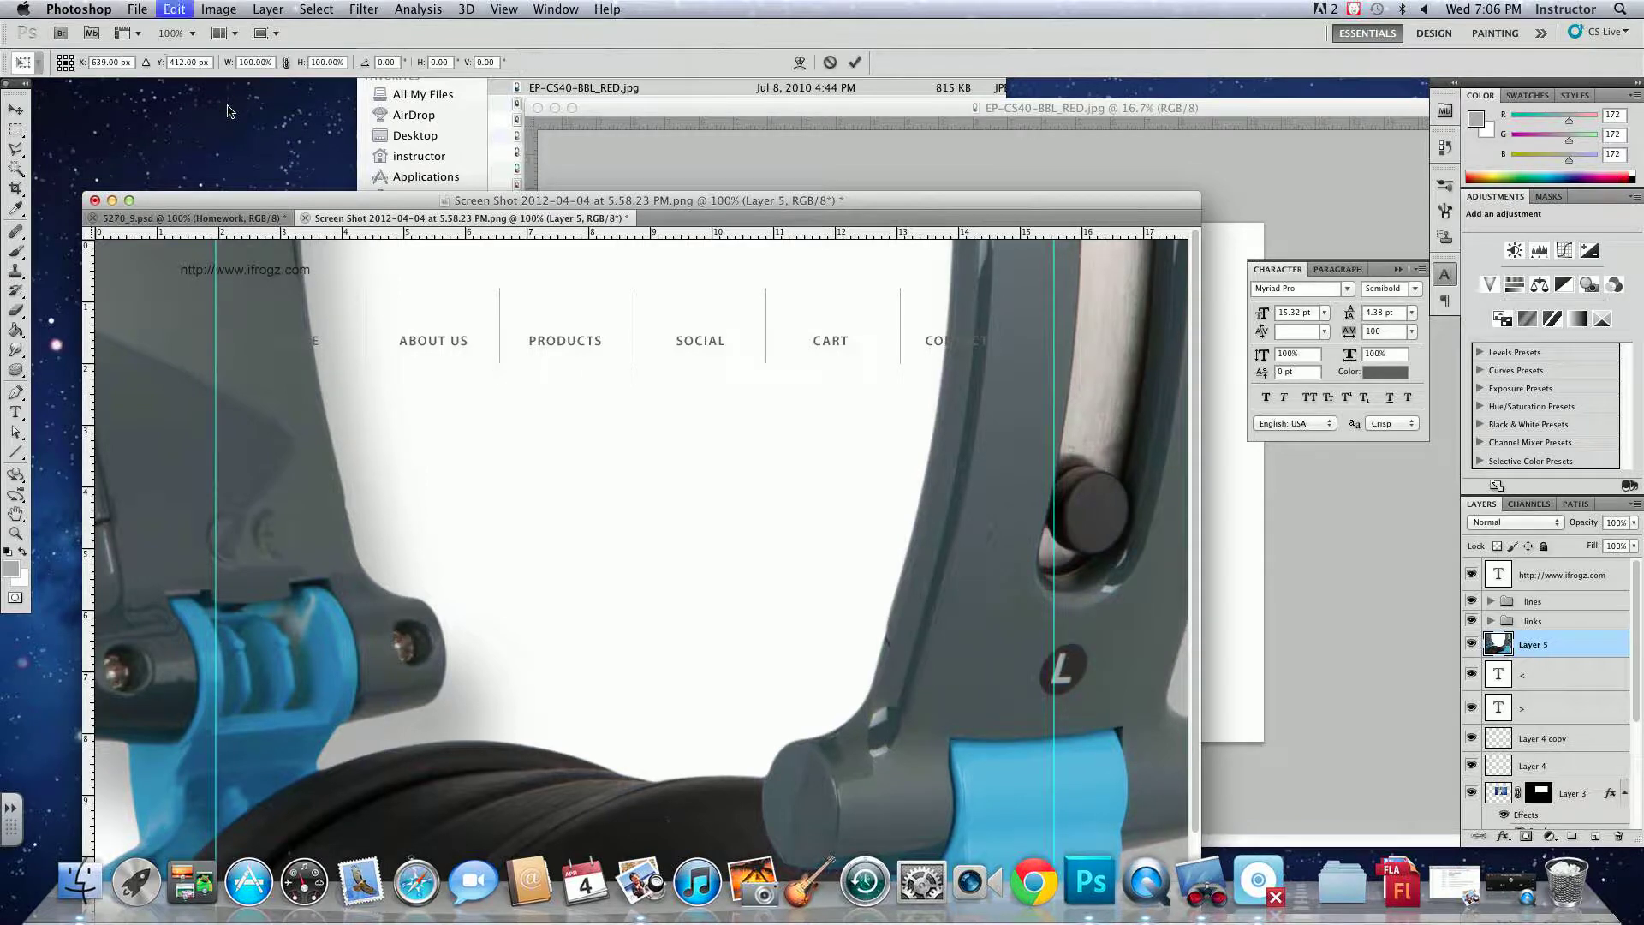
double_click(269, 64)
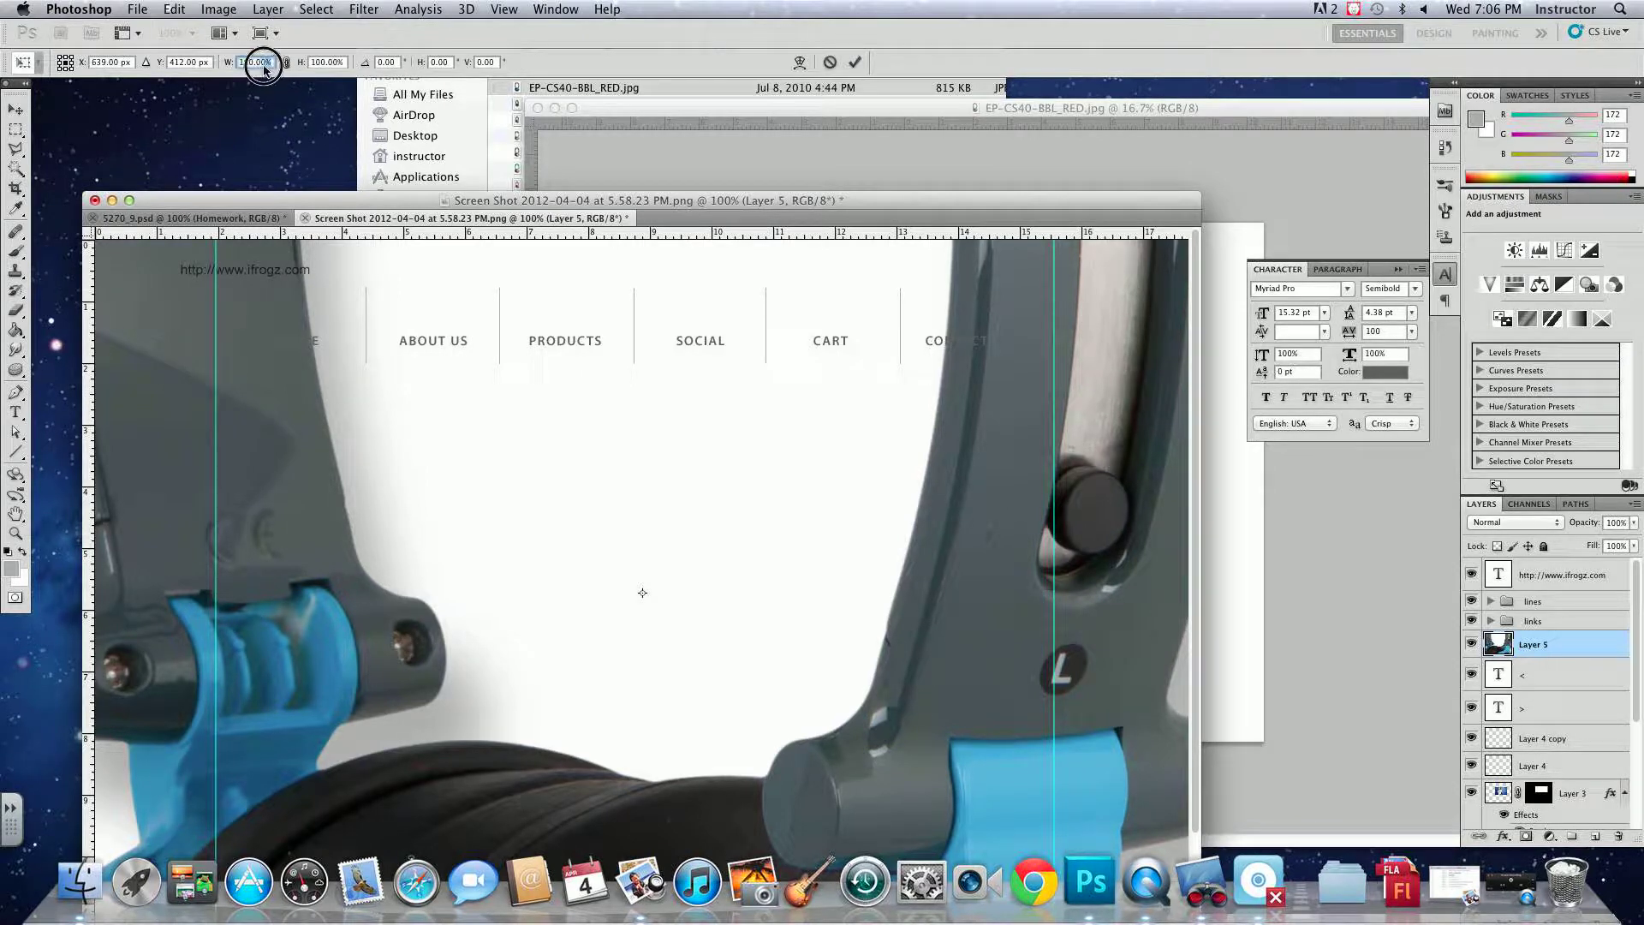
type("15")
key("Tab")
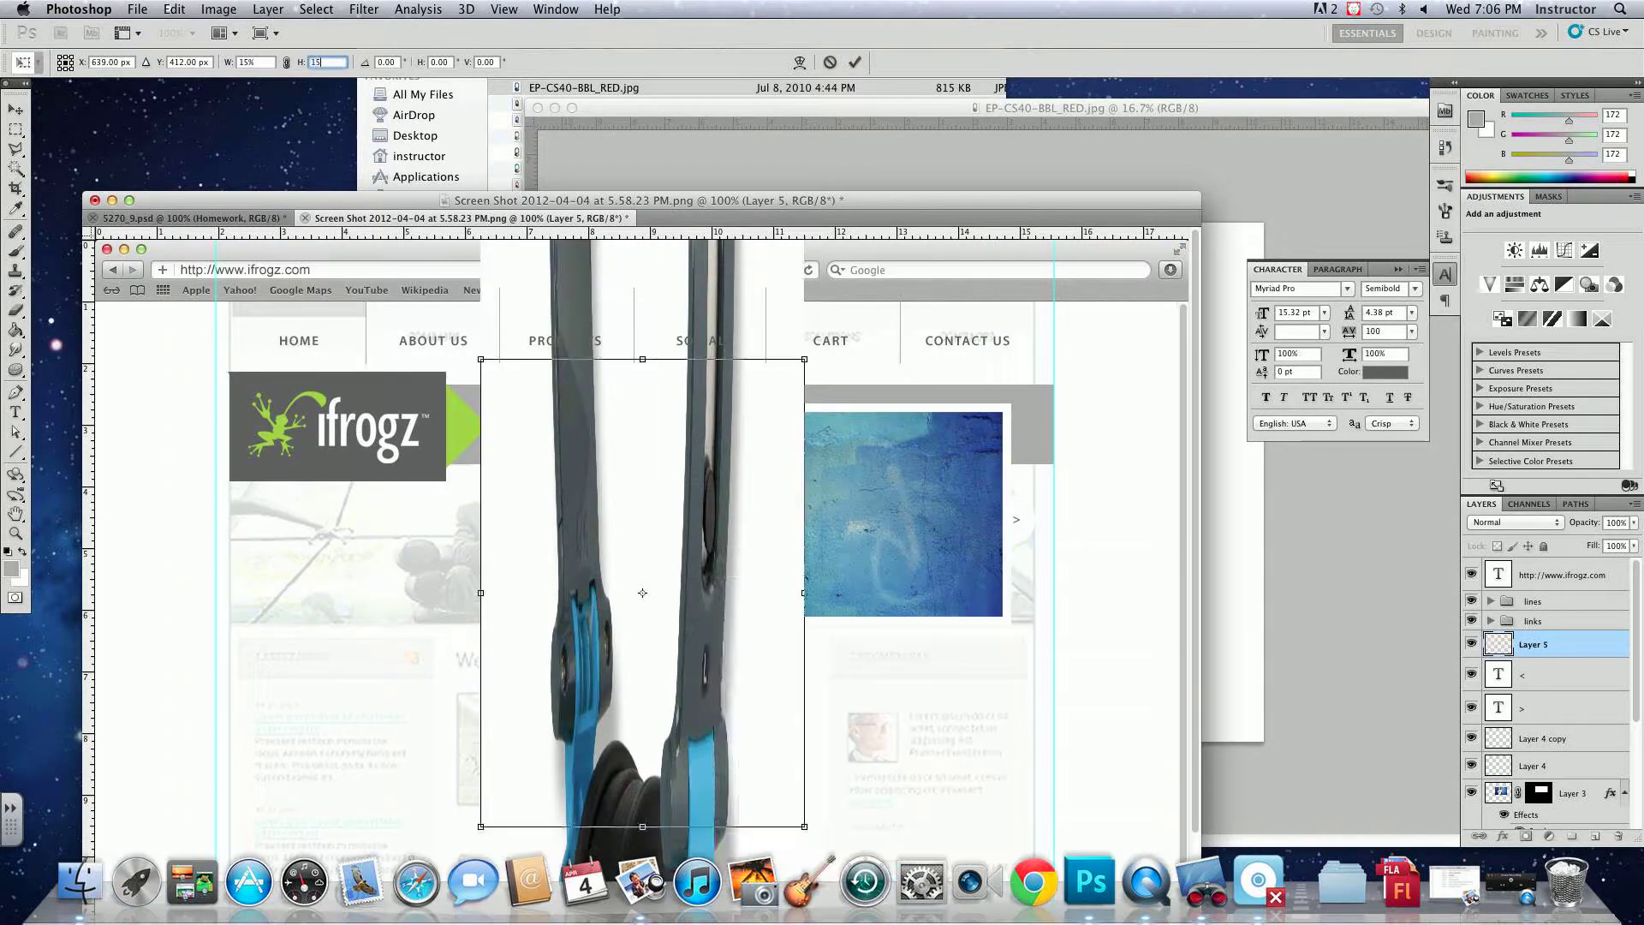
type("15")
key("Tab")
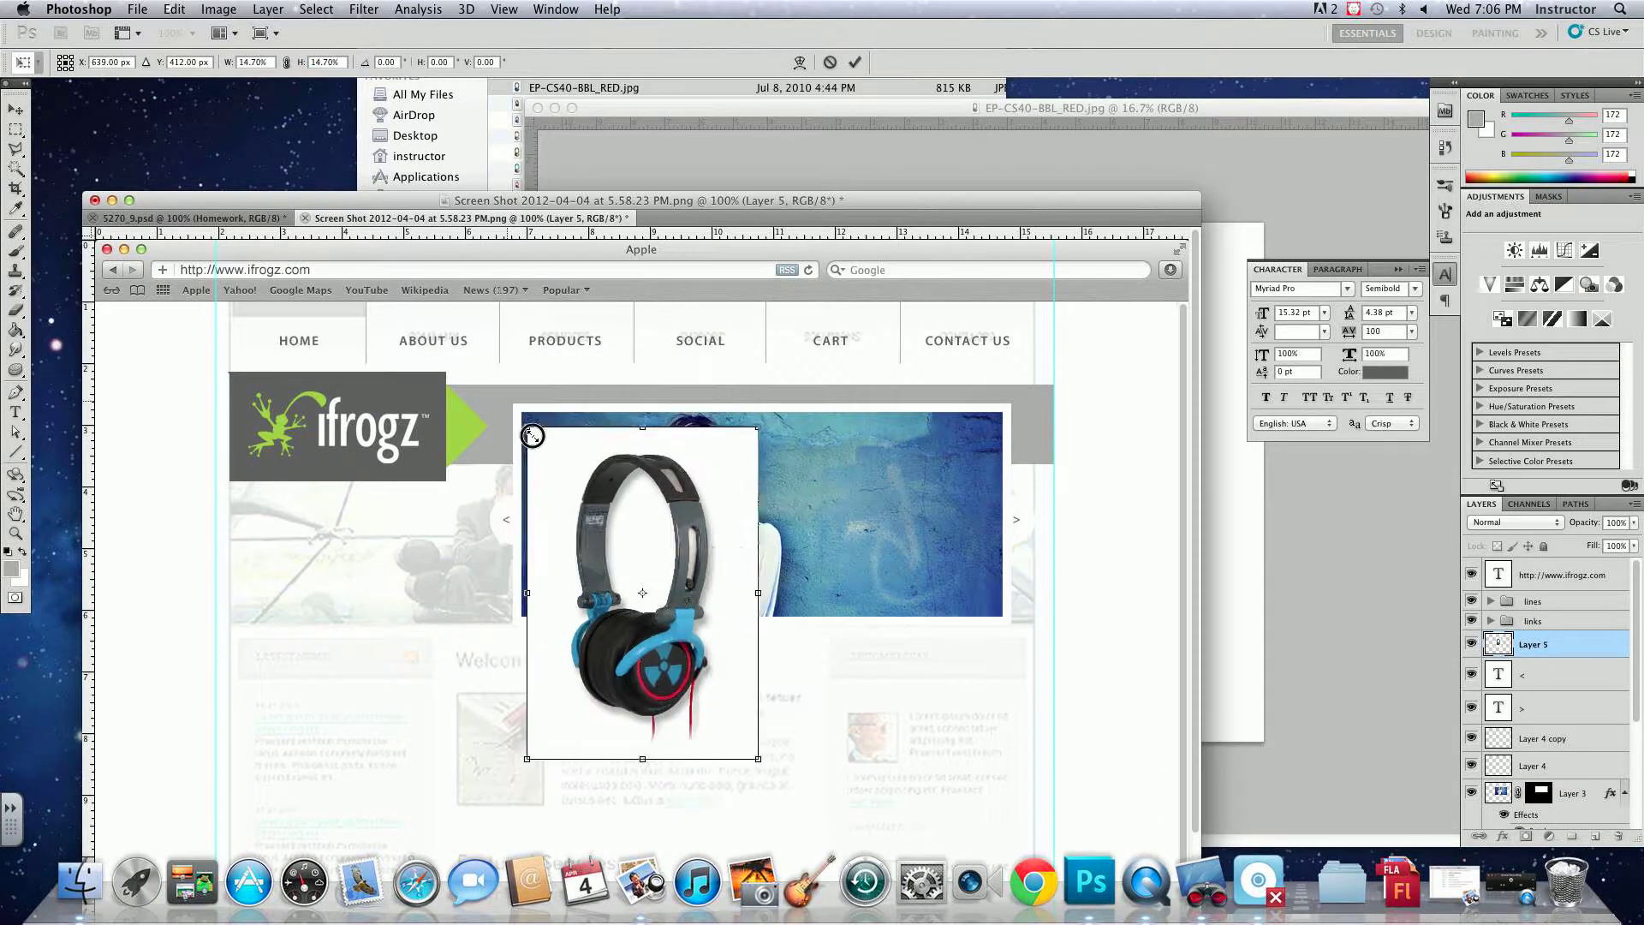
- Shrink the headphones proportionally to about 6.4% and place them just below the left part of the photo banner
left_click_drag(732, 196, 722, 103)
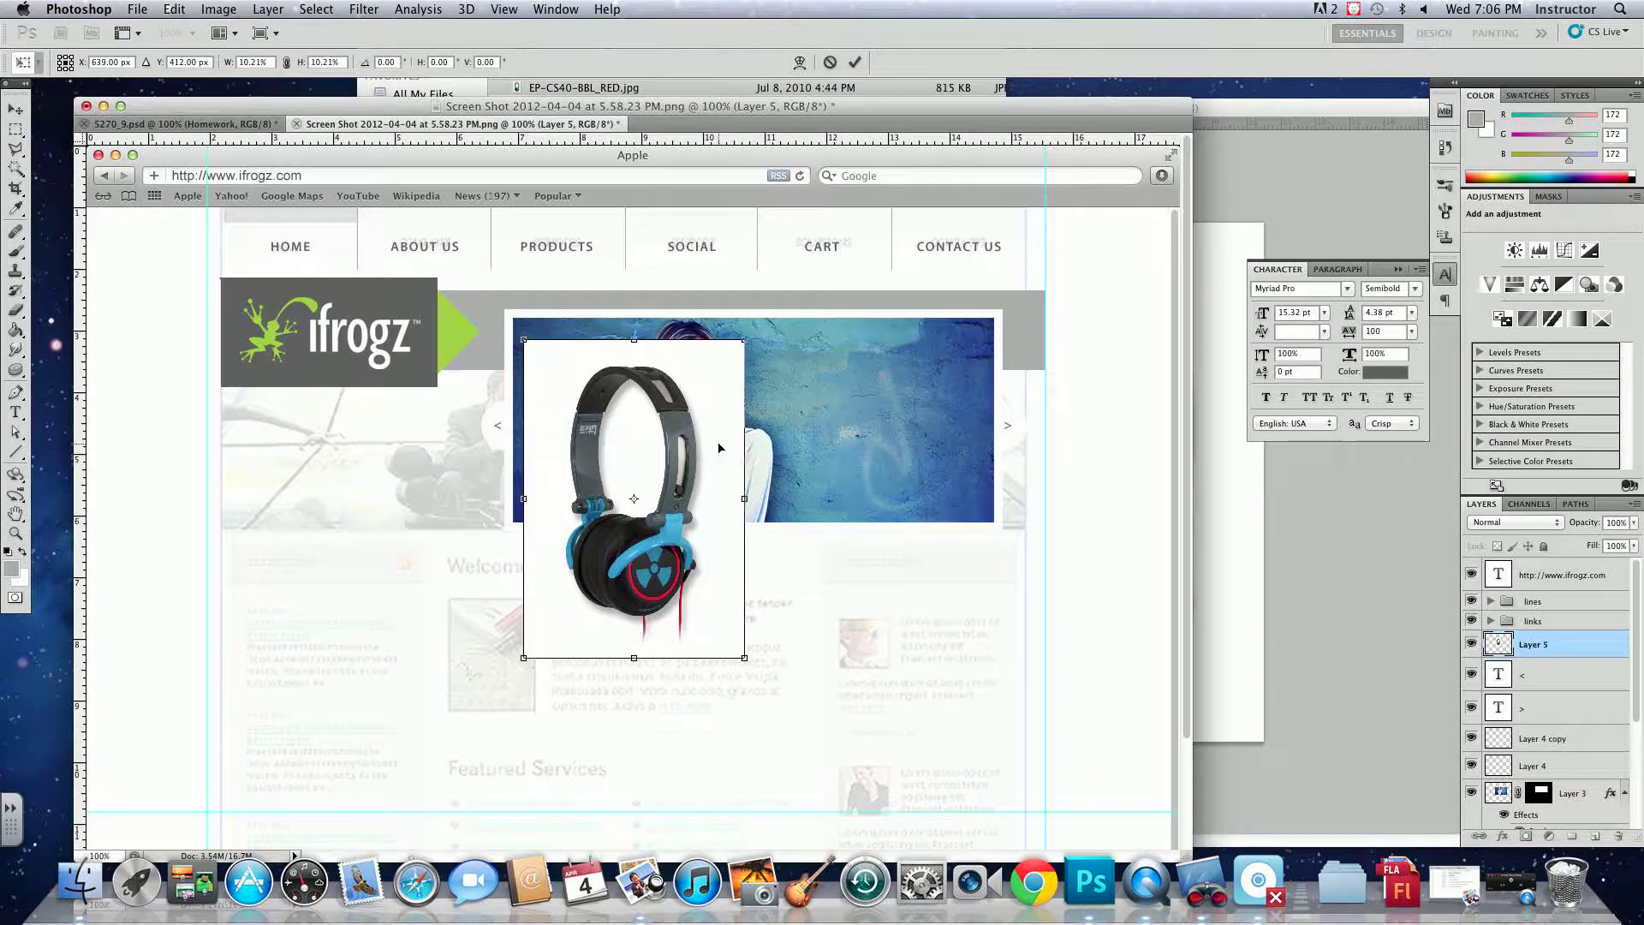
left_click_drag(687, 445, 679, 657)
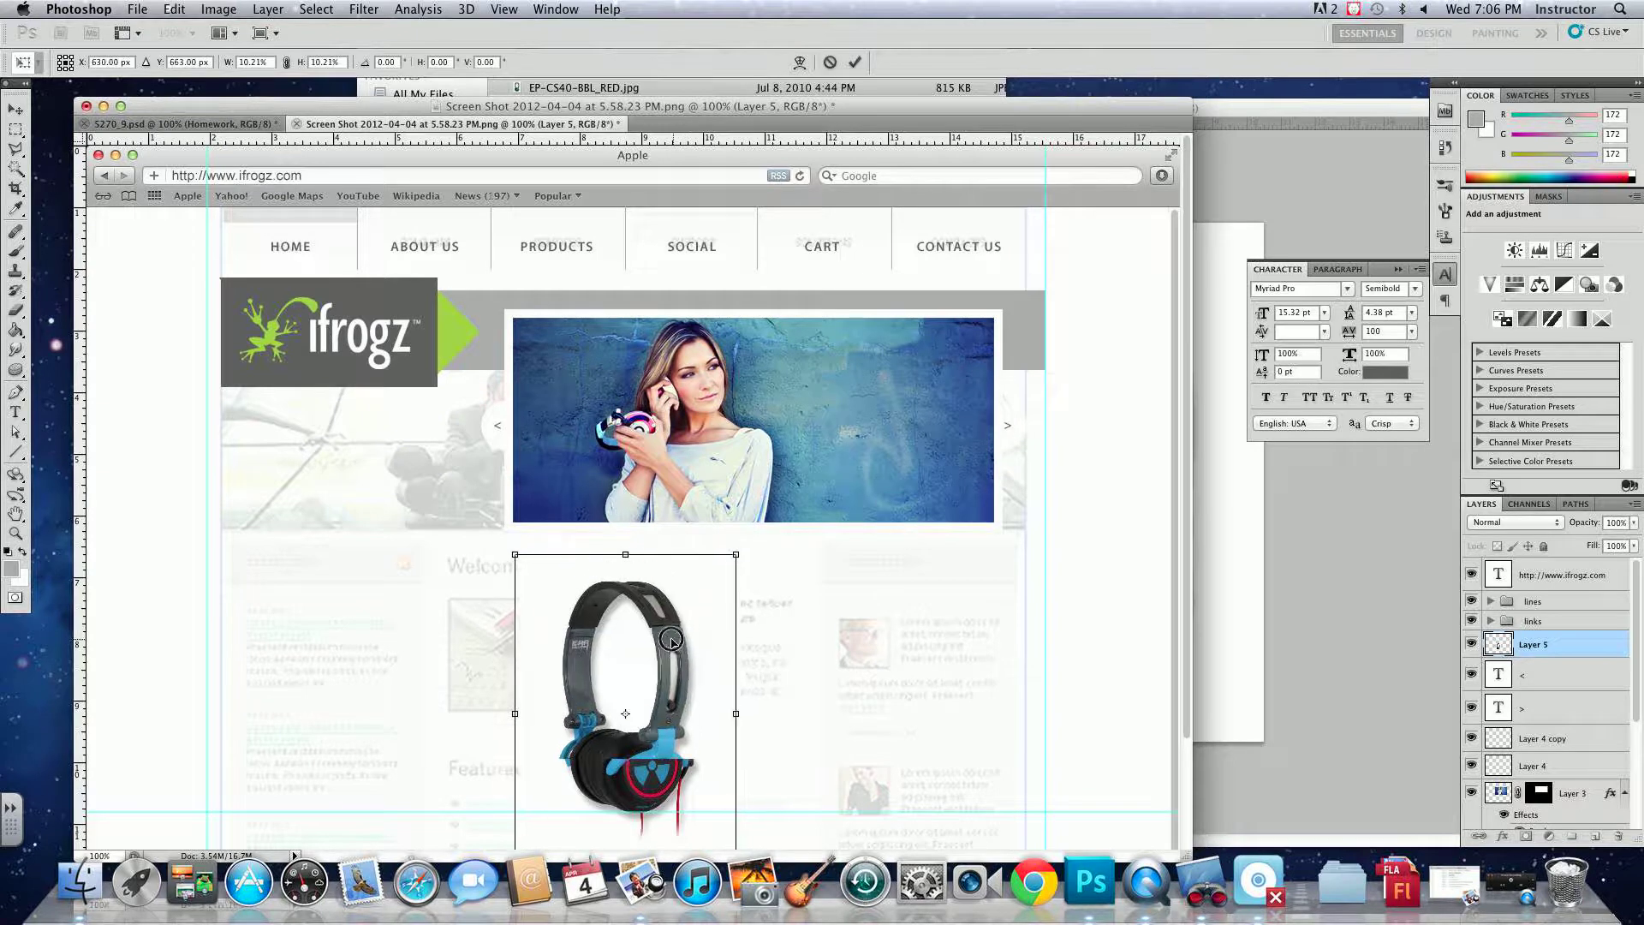
left_click_drag(736, 551, 694, 611)
left_click_drag(646, 670, 583, 610)
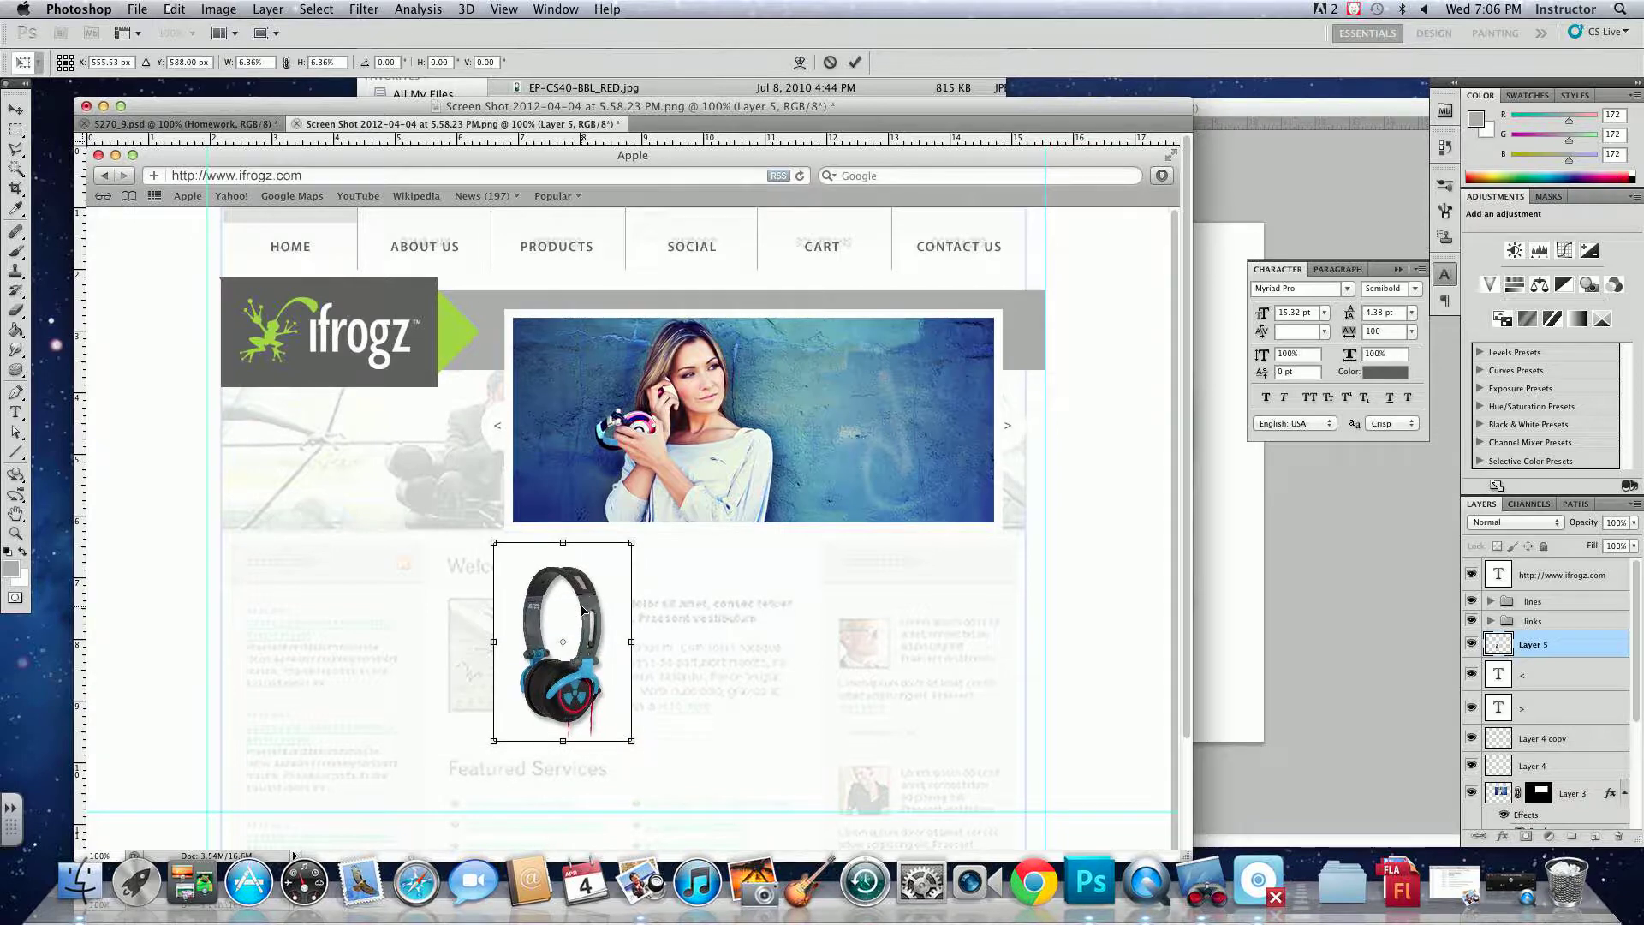
key("Return")
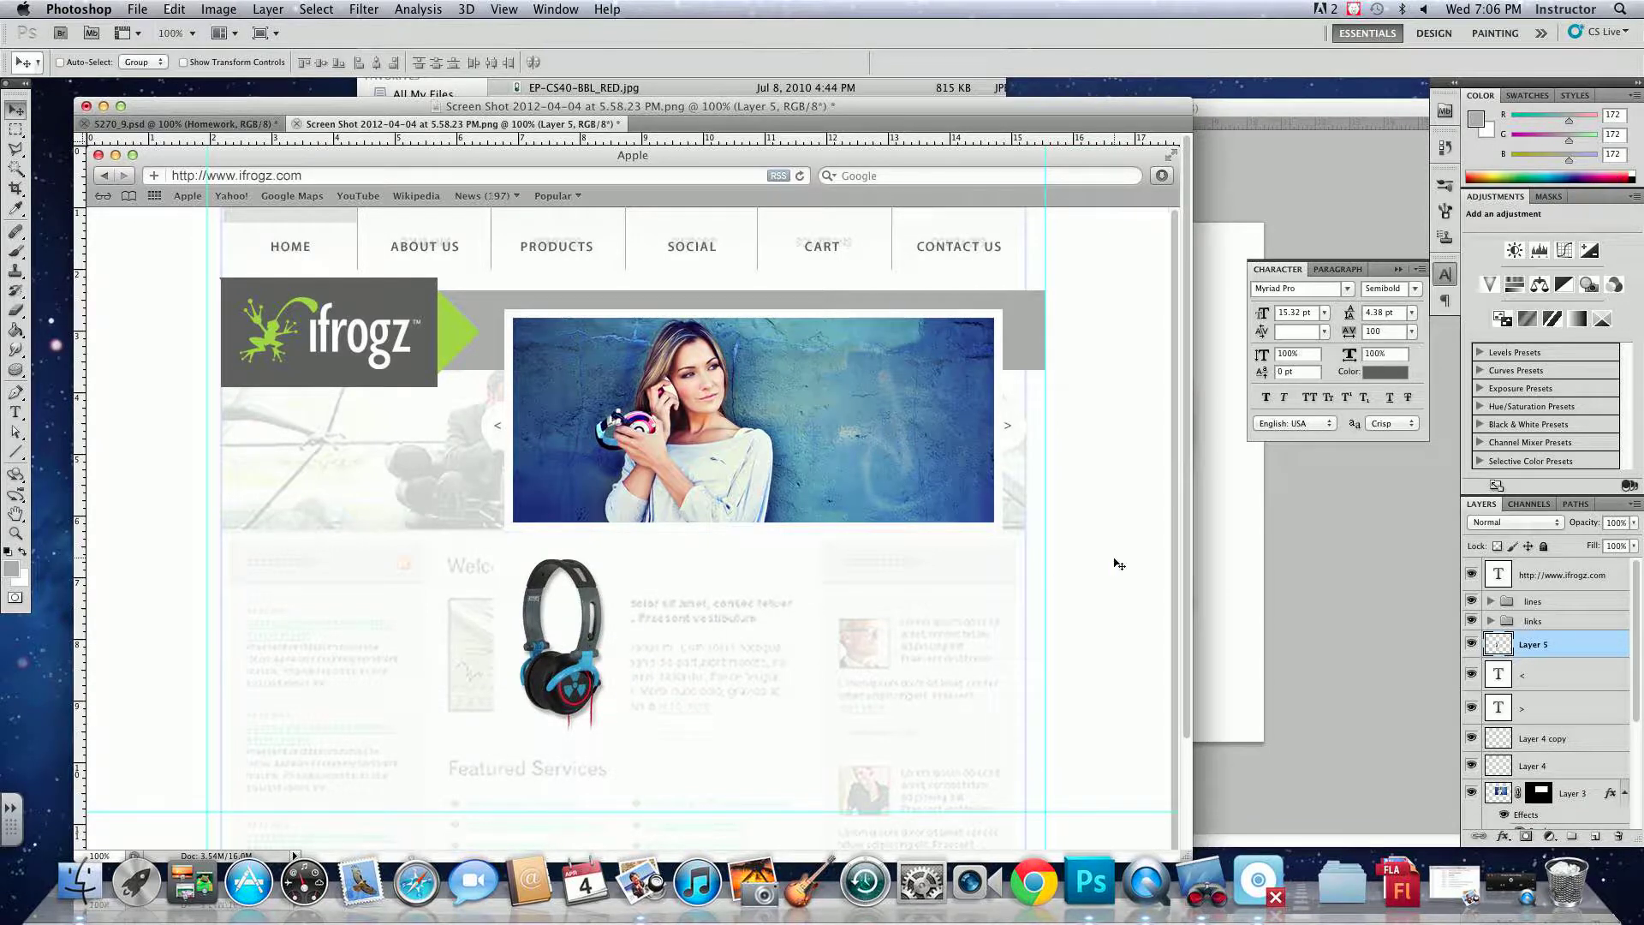
- Close the headphones source document and open the heroback folder under products > iphone4luxeoriginal in Finder
left_click(1220, 548)
left_click(545, 112)
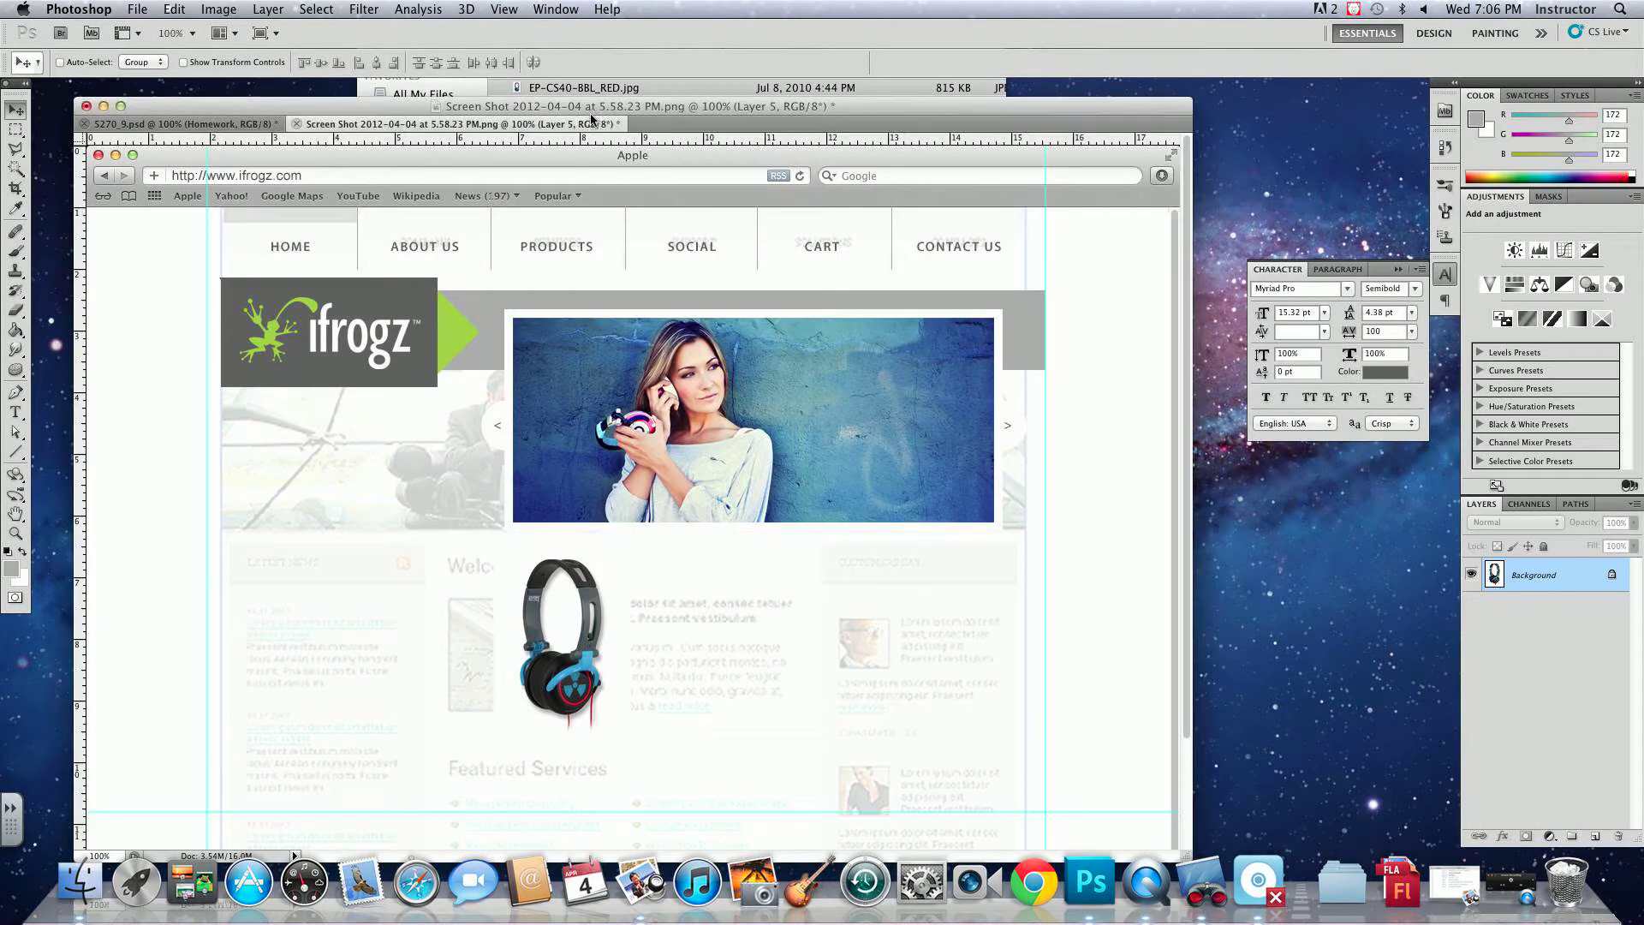
left_click_drag(591, 116, 587, 212)
left_click(626, 162)
left_click(383, 53)
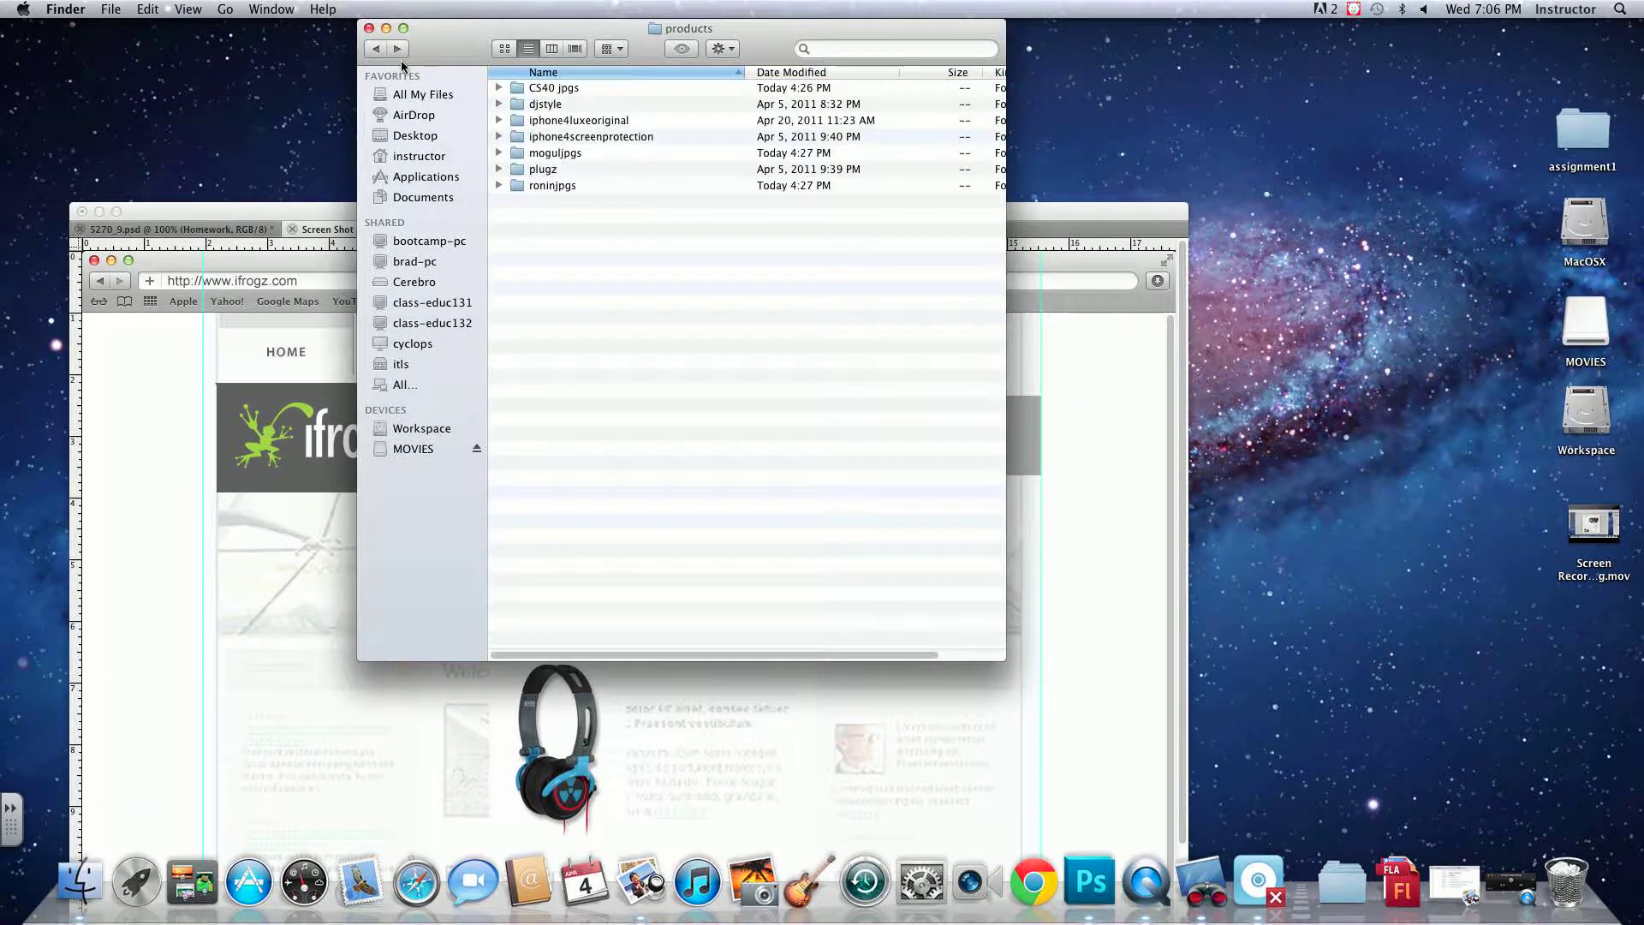
double_click(582, 121)
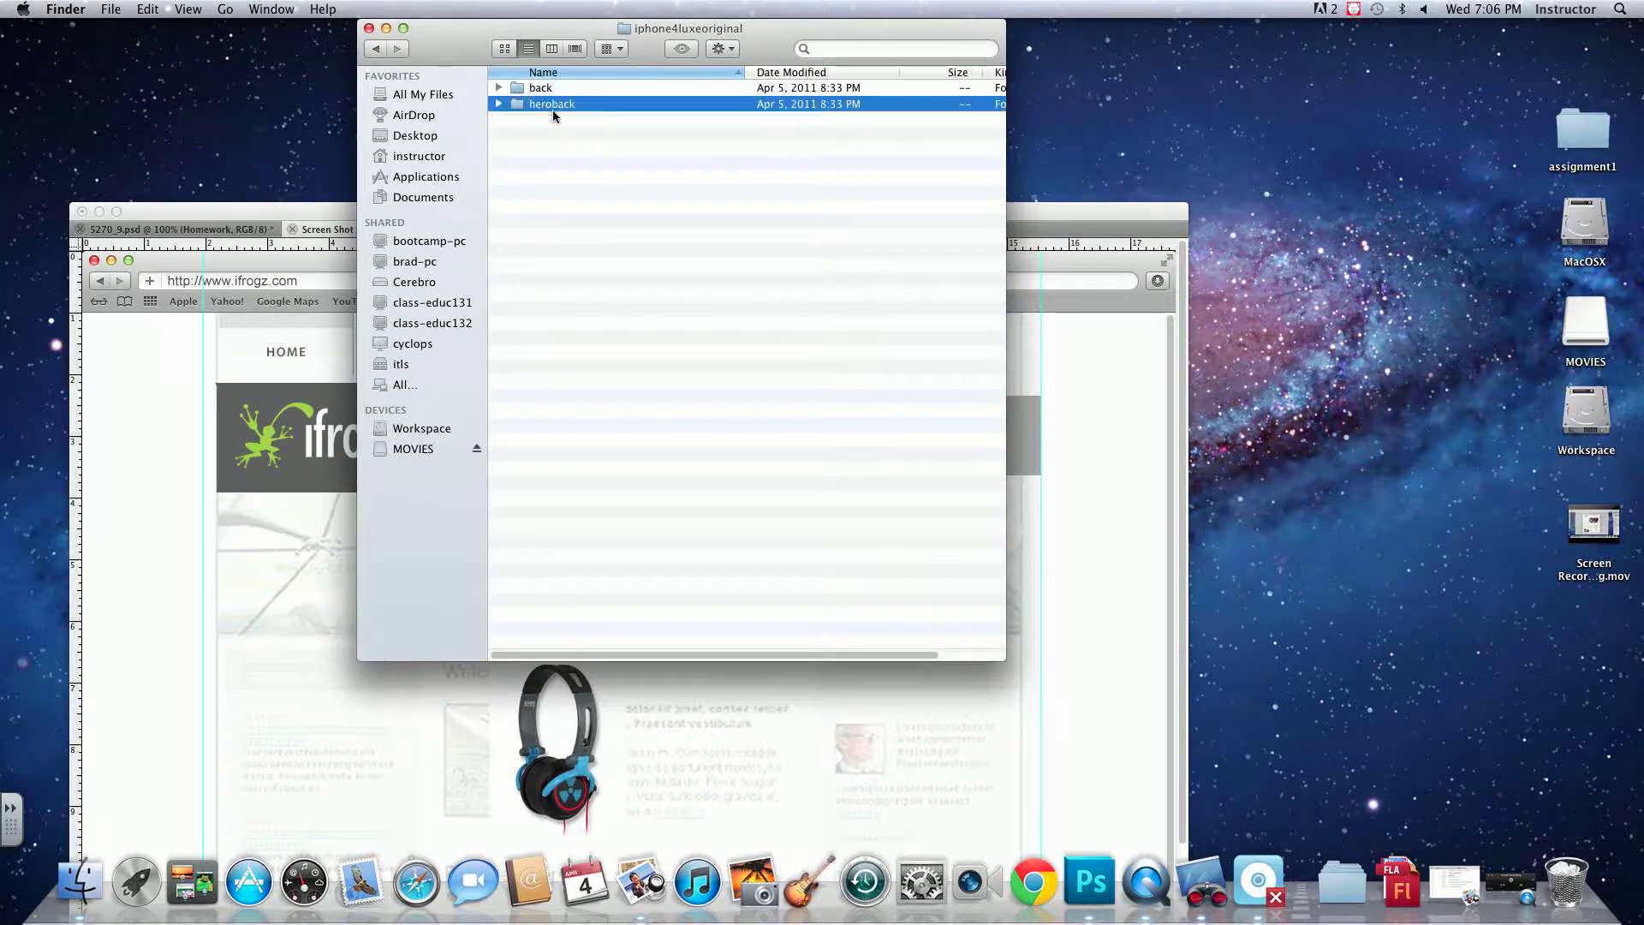
double_click(553, 110)
- Preview IP4GLO-PRP_BLK_angle.jpg, open it in Photoshop and copy the purple phone case image into the mockup
left_click(575, 156)
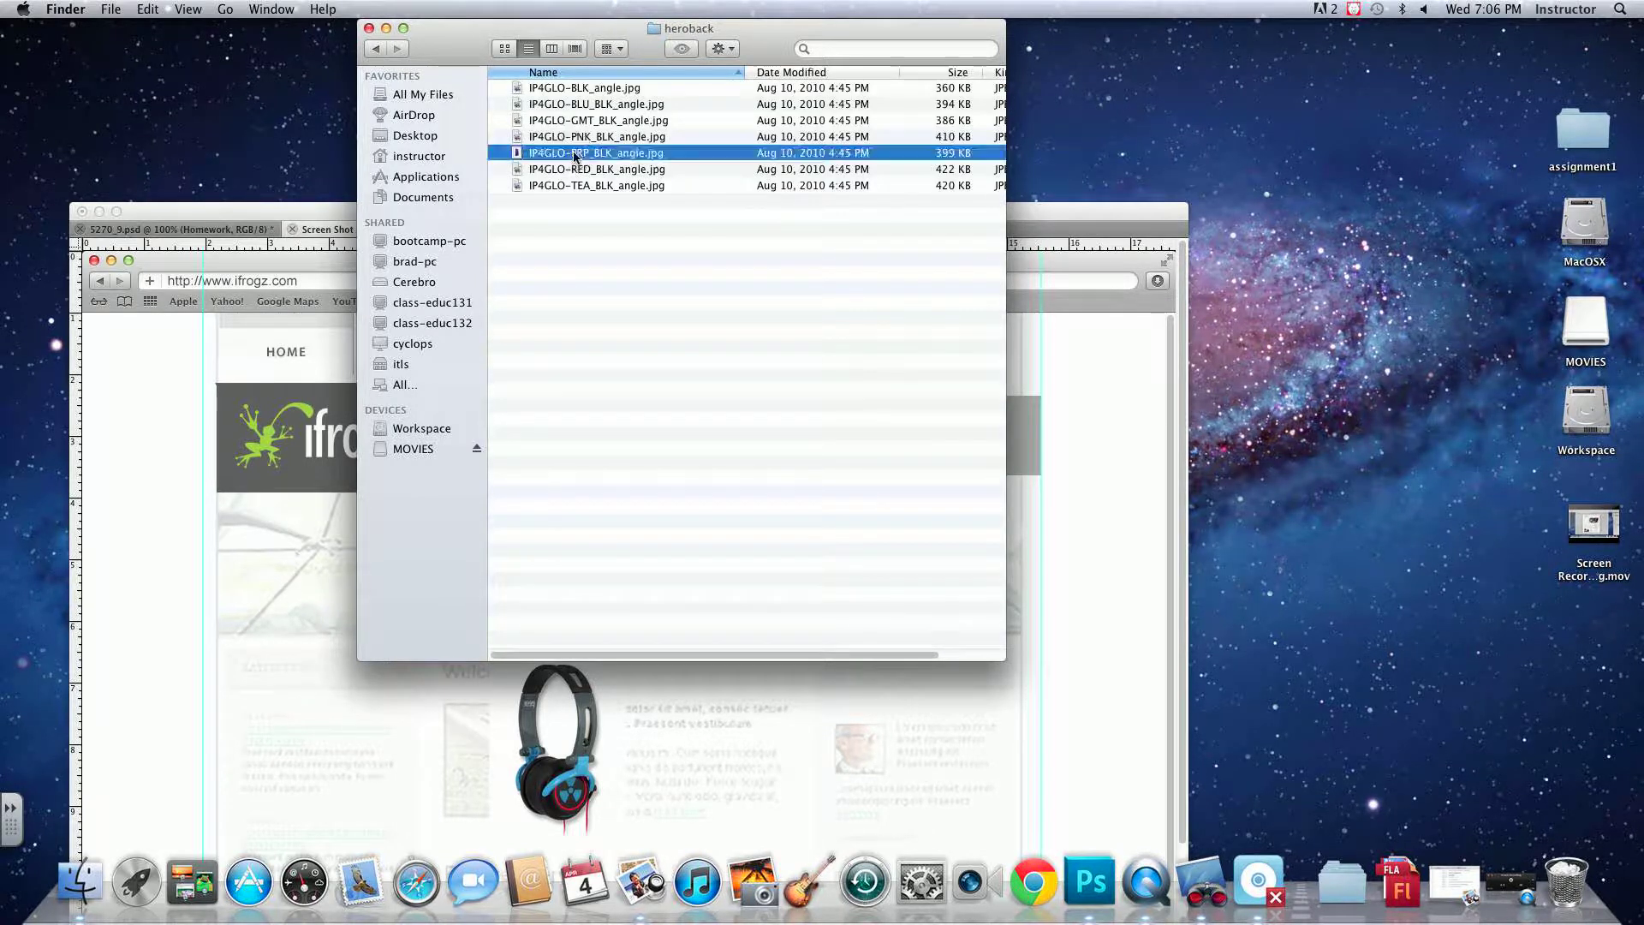
key("space")
key("space")
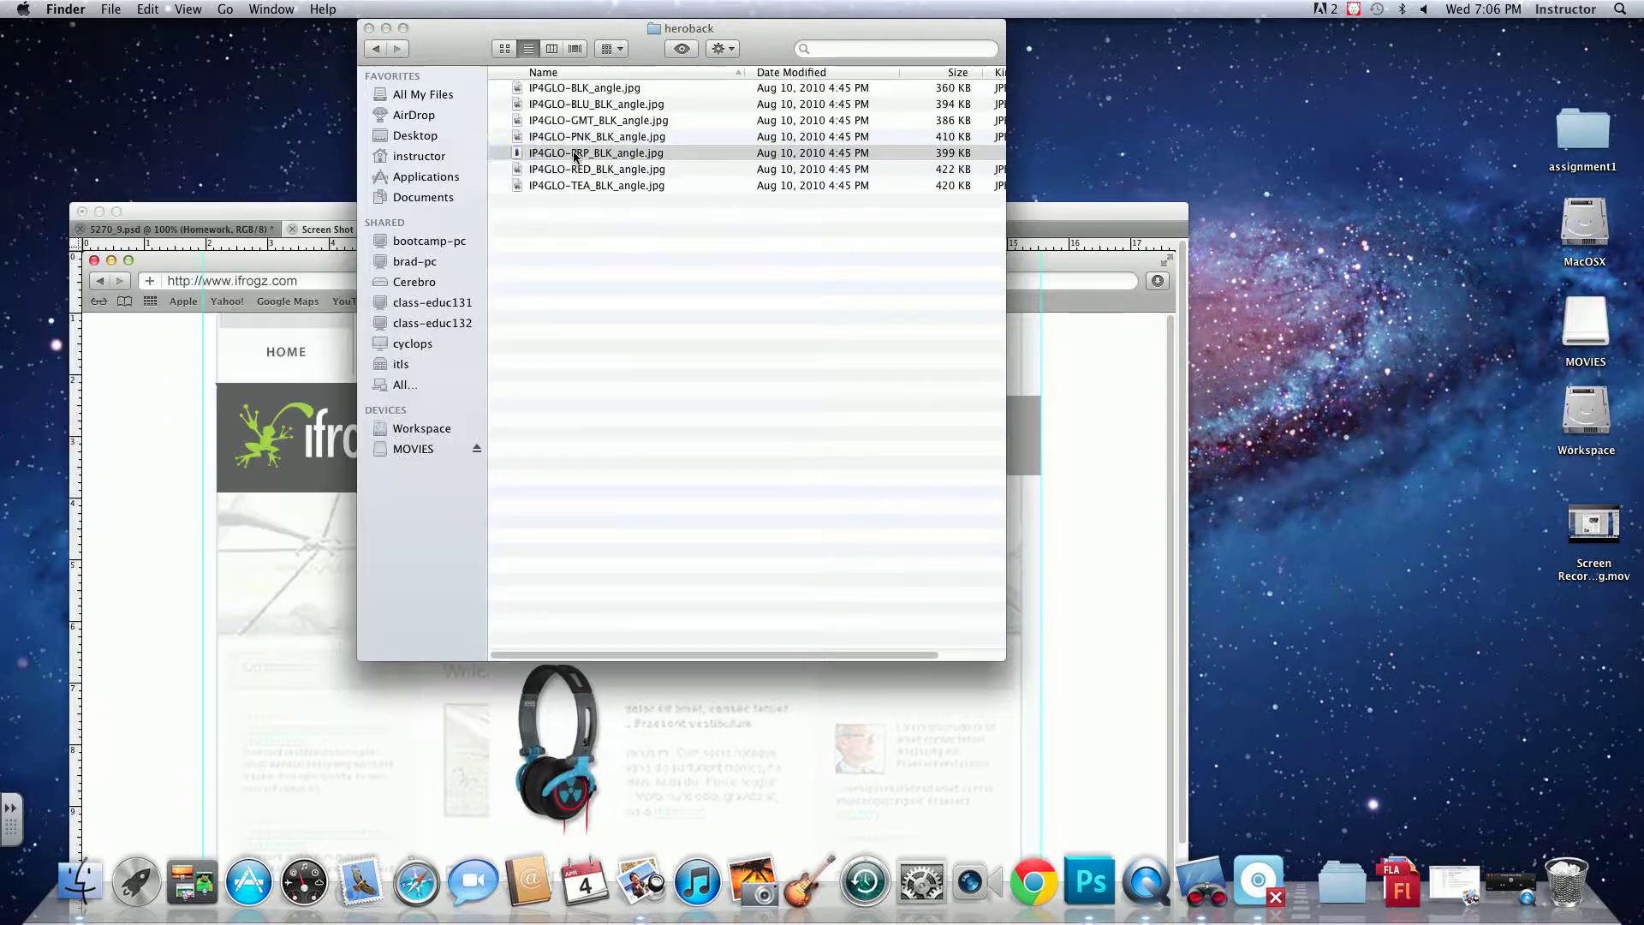
left_click_drag(575, 156, 1090, 882)
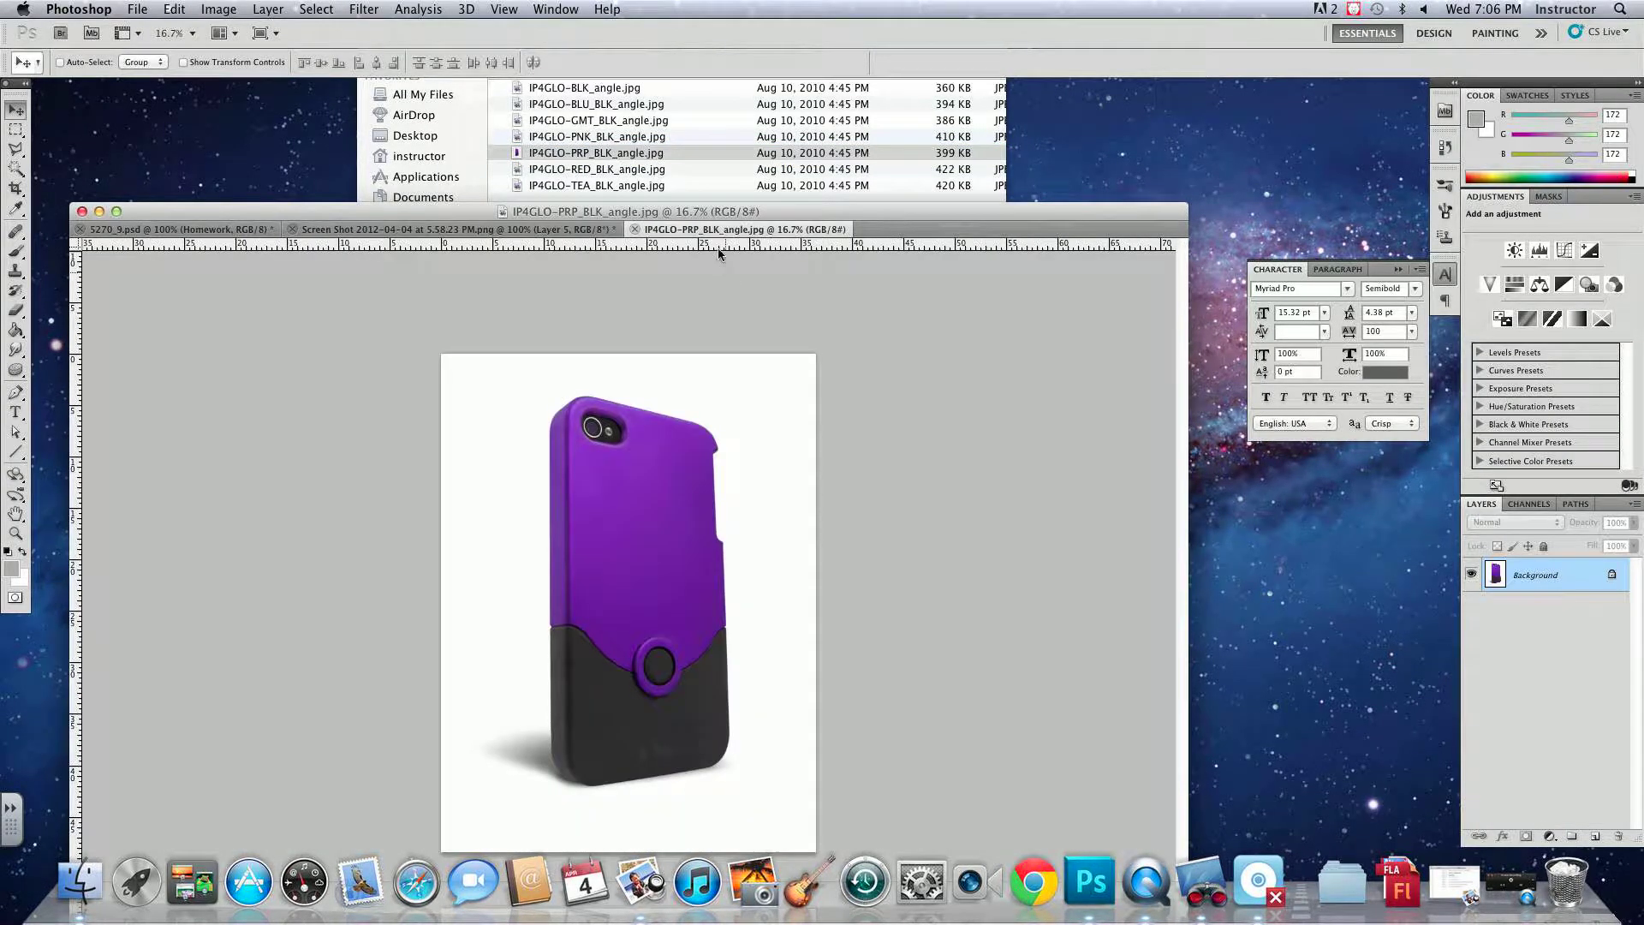
left_click_drag(736, 228, 962, 502)
left_click_drag(706, 514, 482, 514)
- Free-transform the pasted phone case image to 15% width and 15% height
key("super+t")
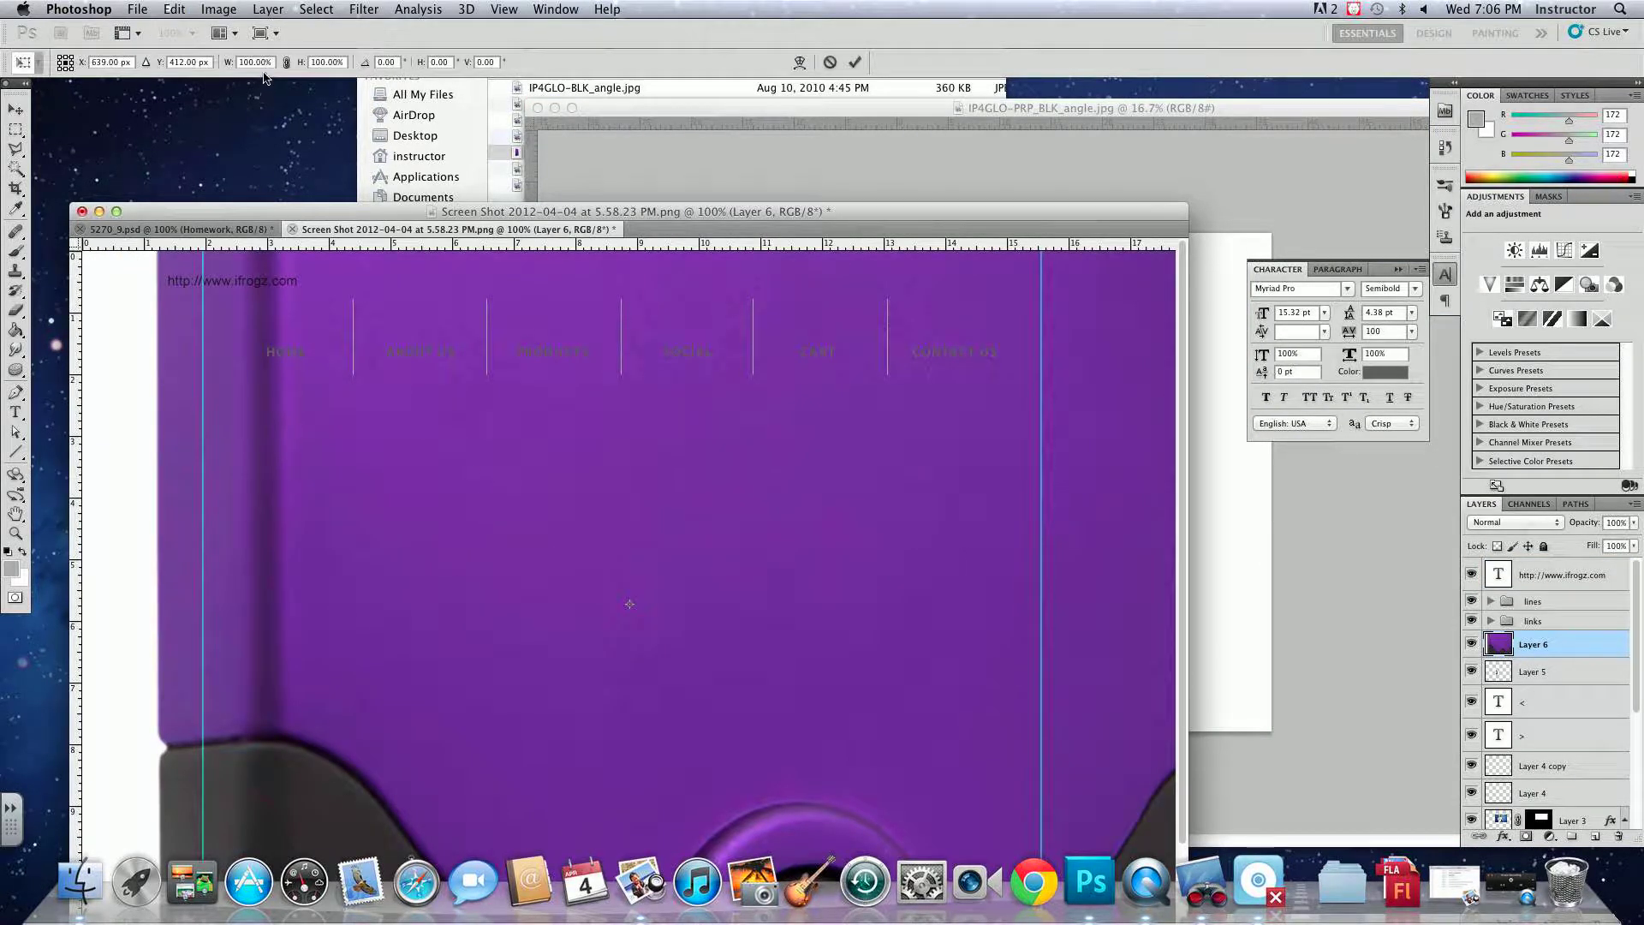
type("15")
key("Tab")
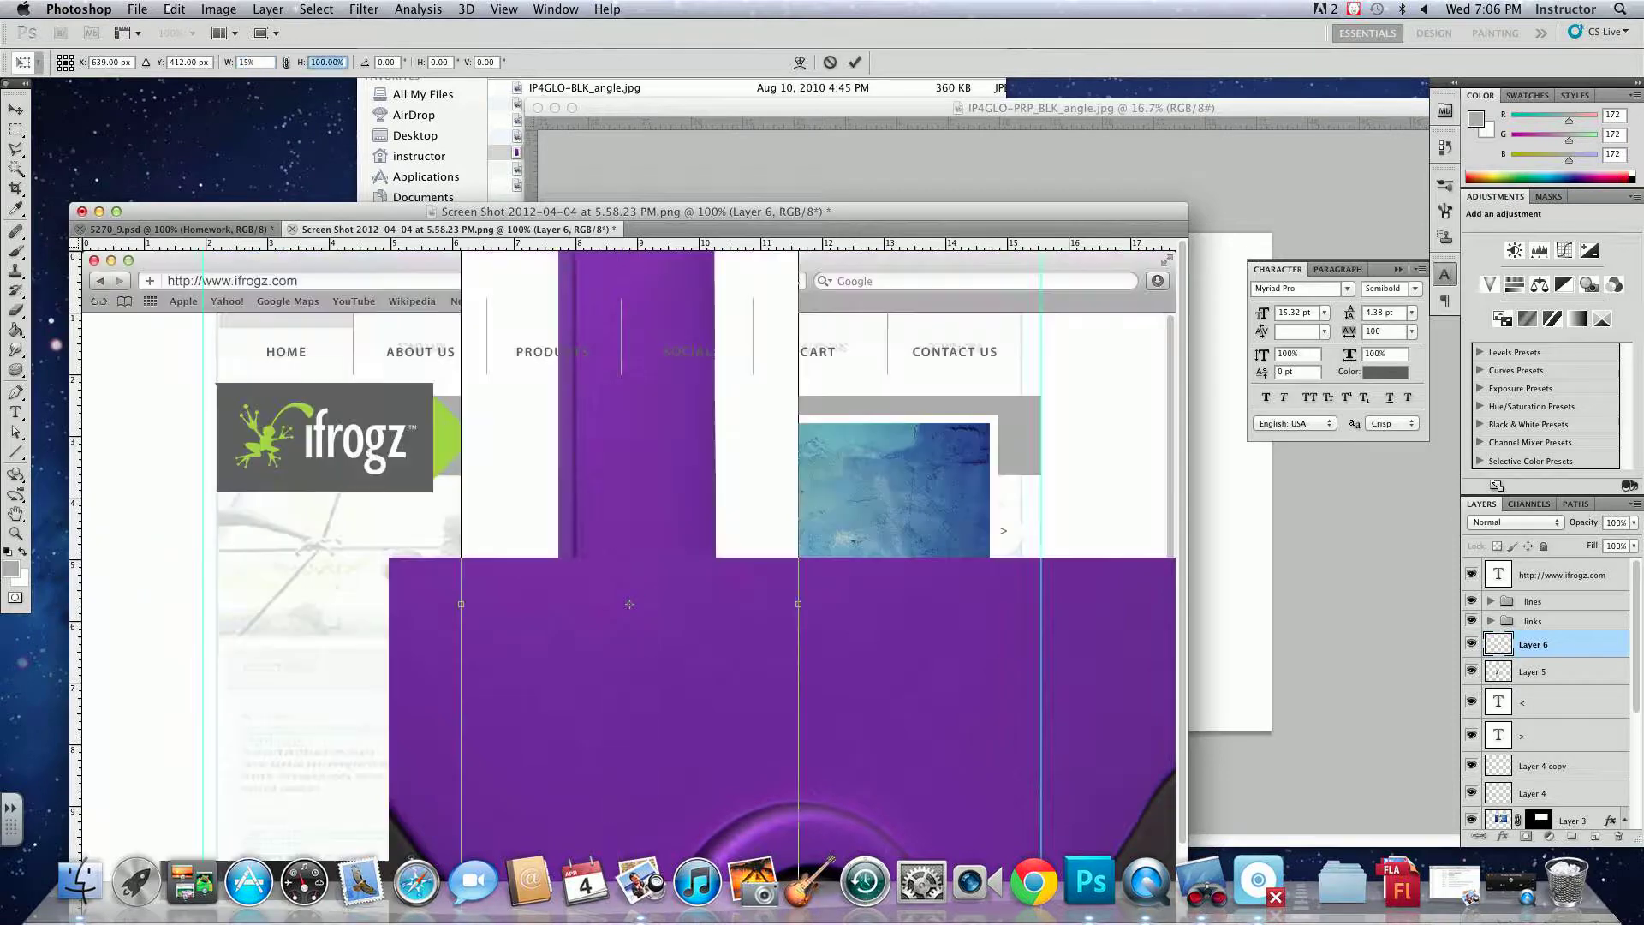
type("15")
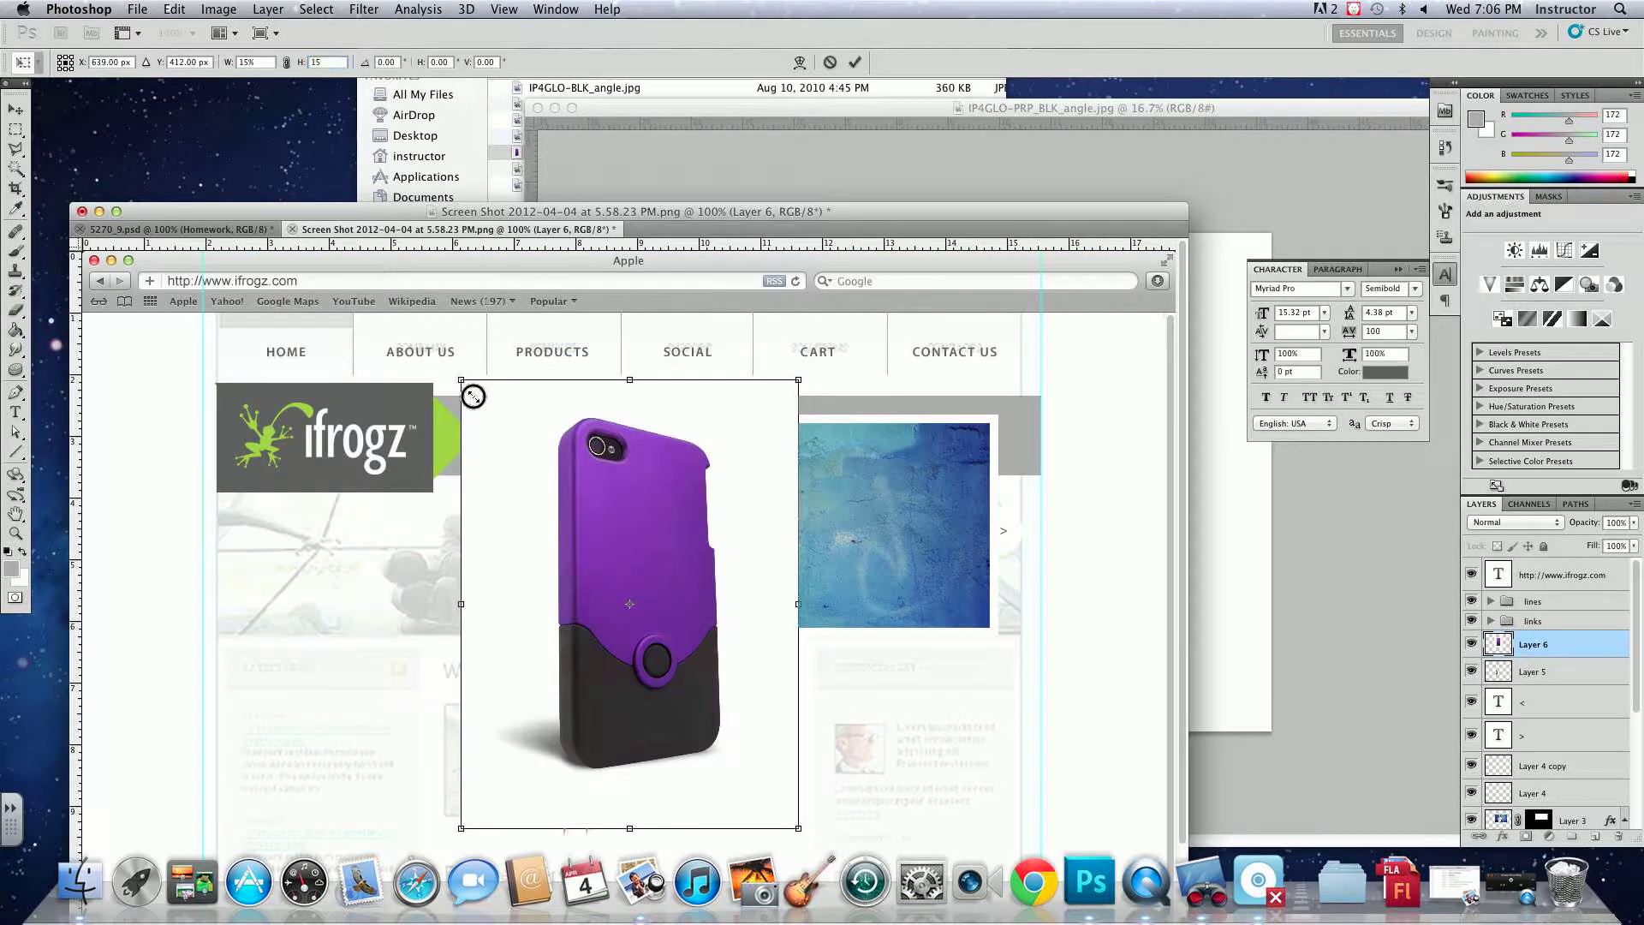
- Shrink the phone case proportionally to about 7% and place it below the banner, beside the headphones with a gap between them
left_click_drag(462, 381, 549, 497)
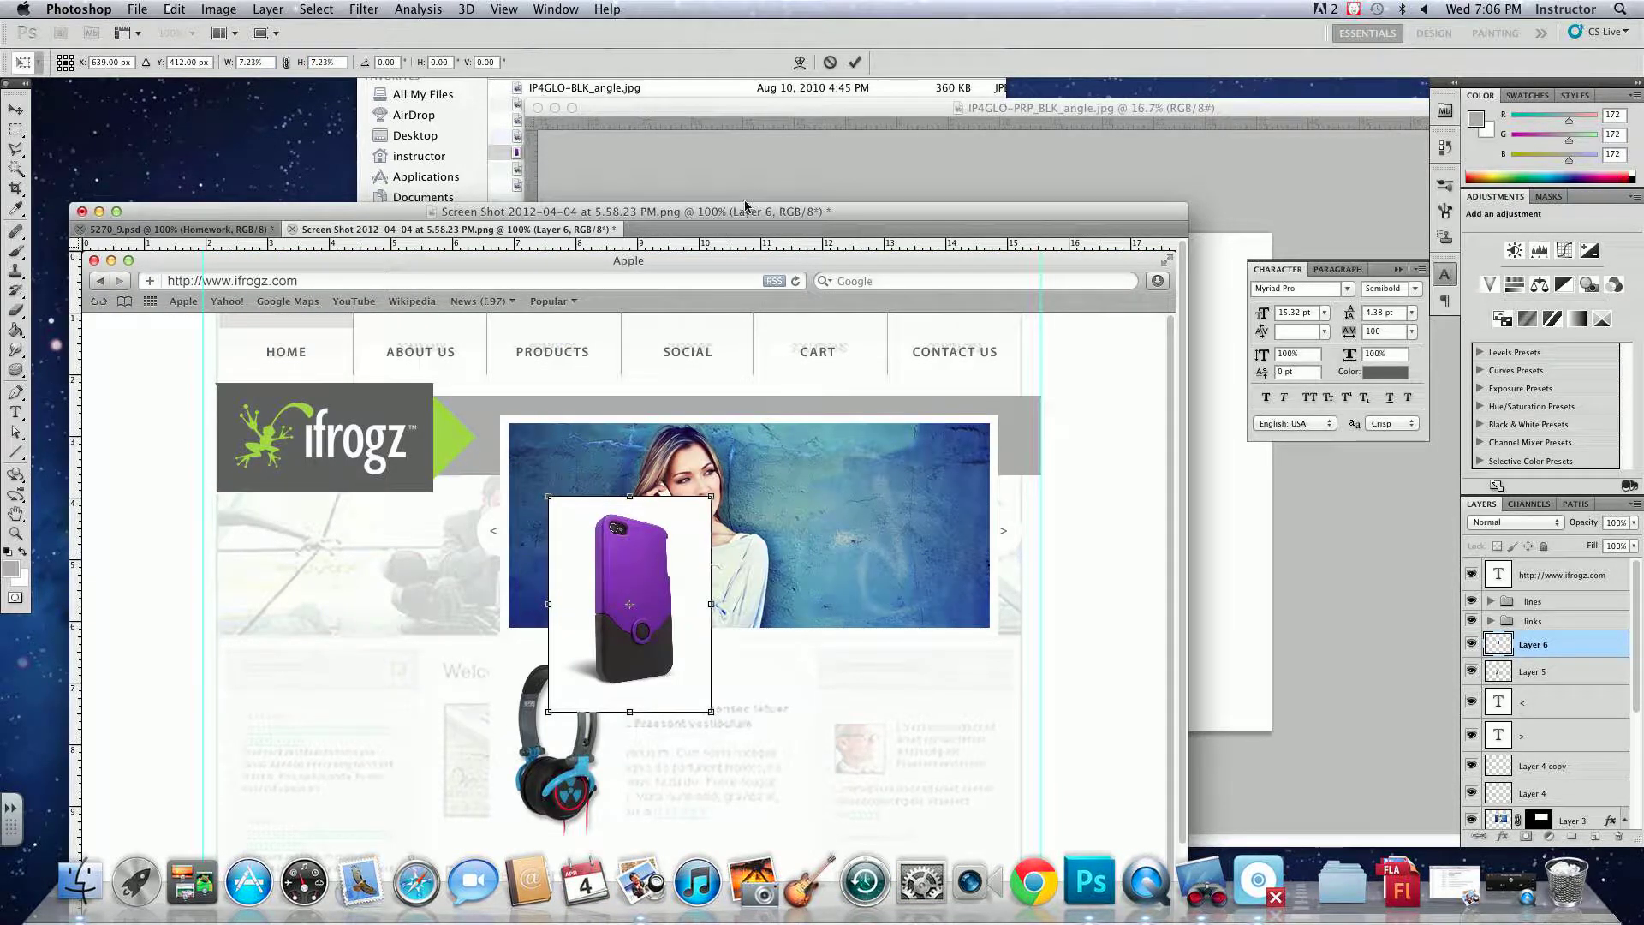
left_click_drag(745, 205, 702, 82)
left_click_drag(617, 404, 694, 524)
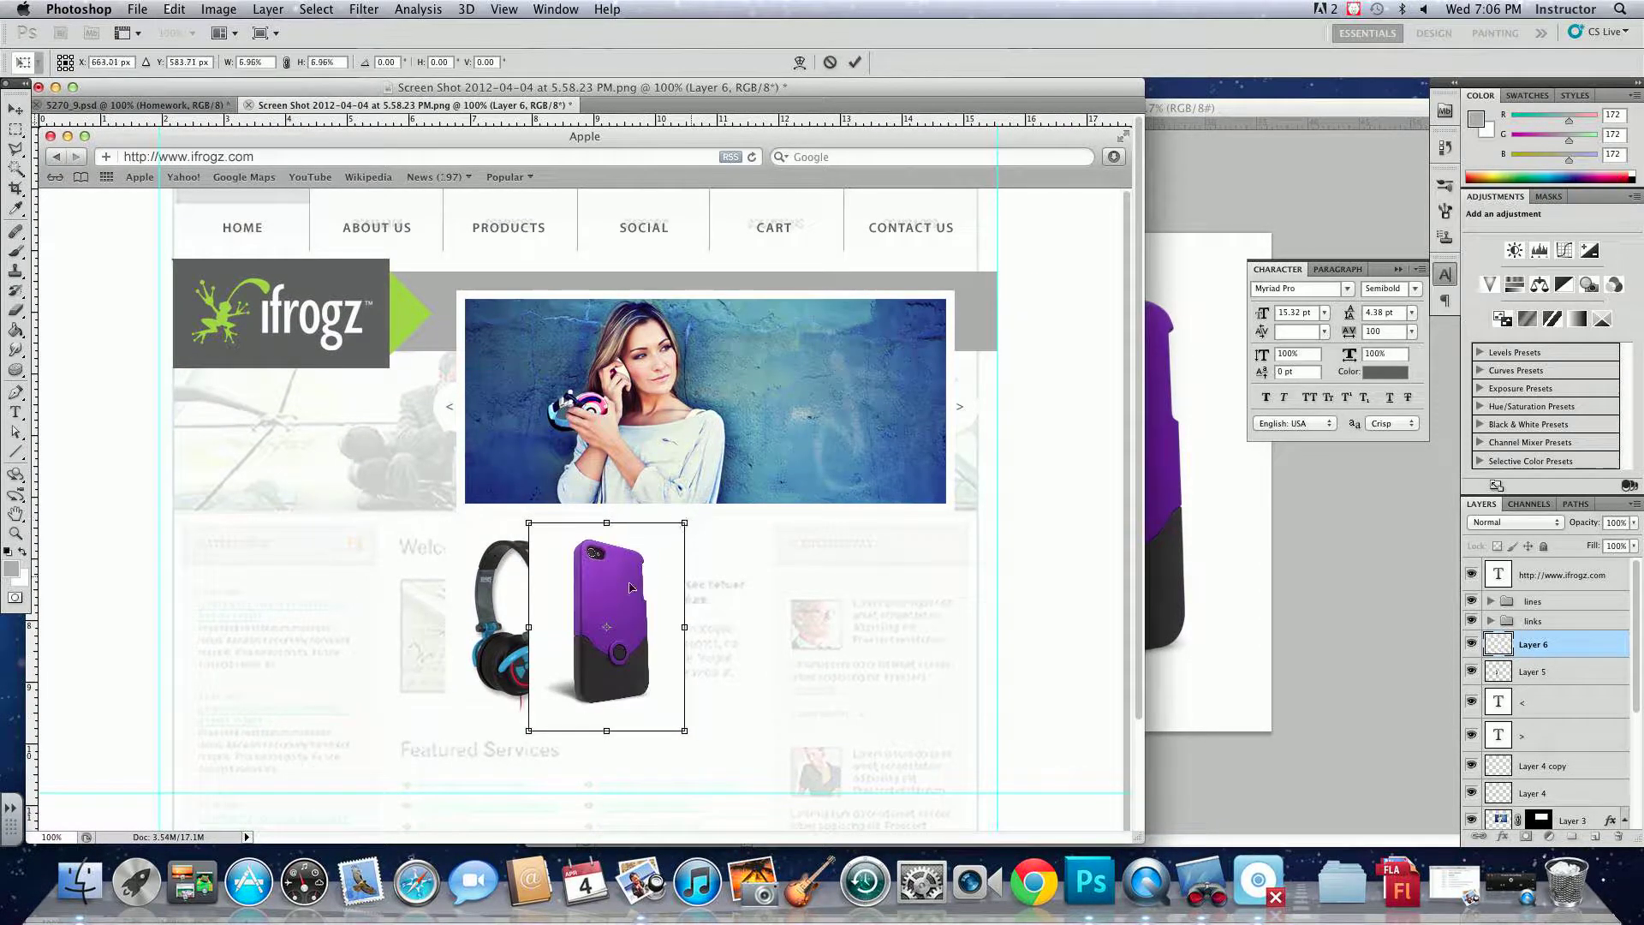
left_click_drag(682, 624, 770, 614)
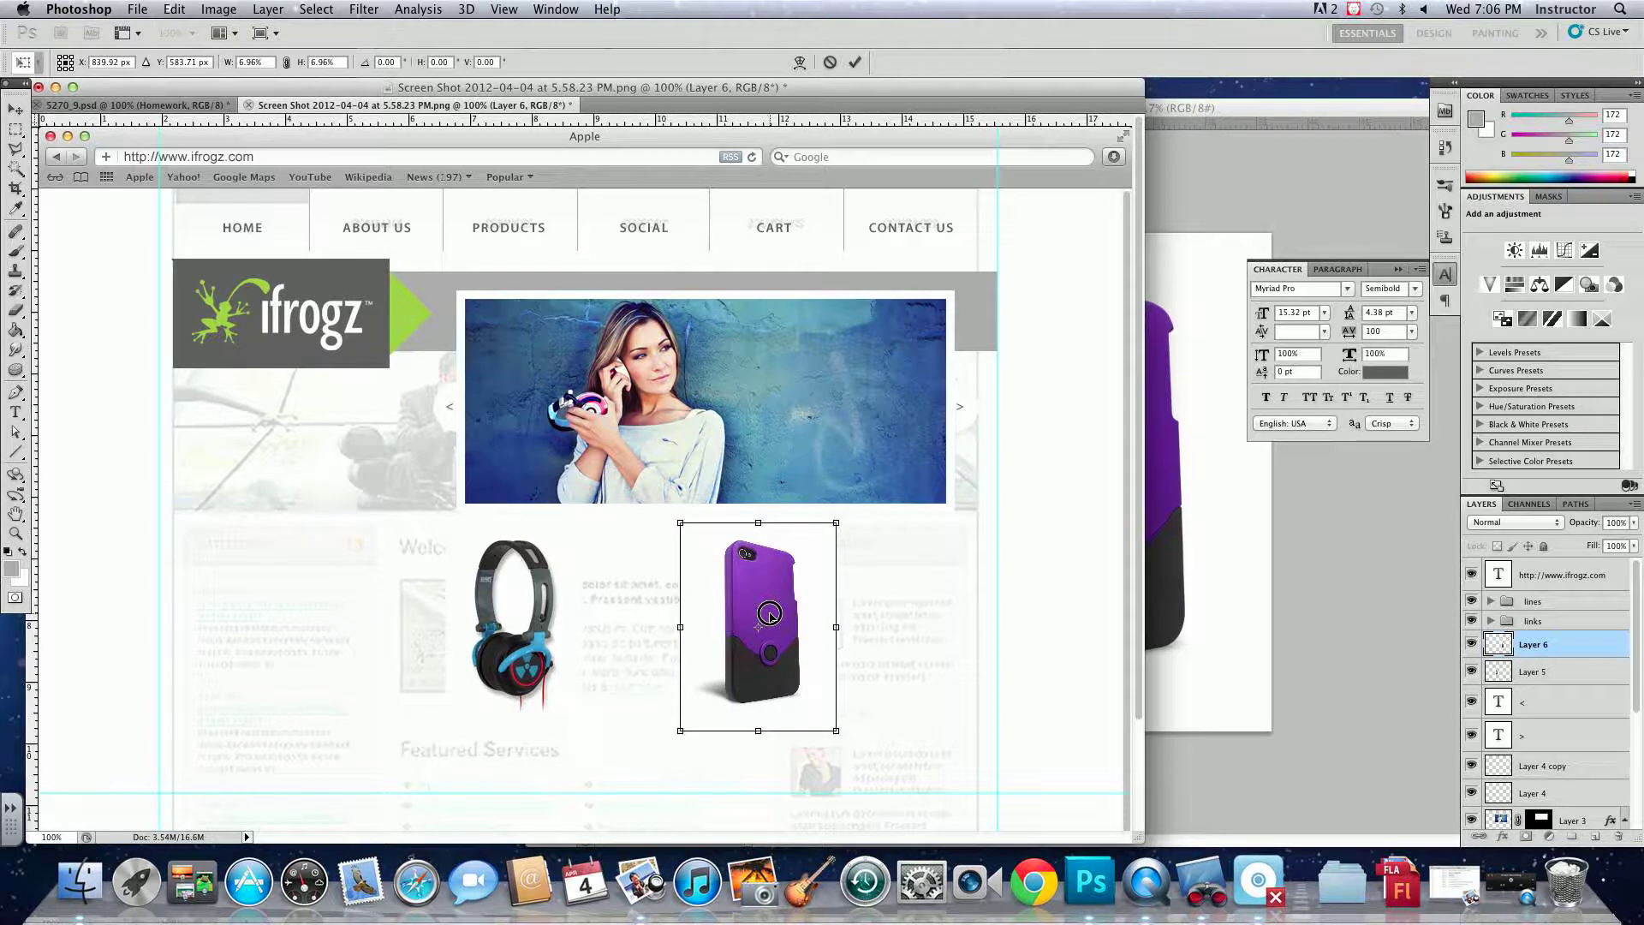
key("Return")
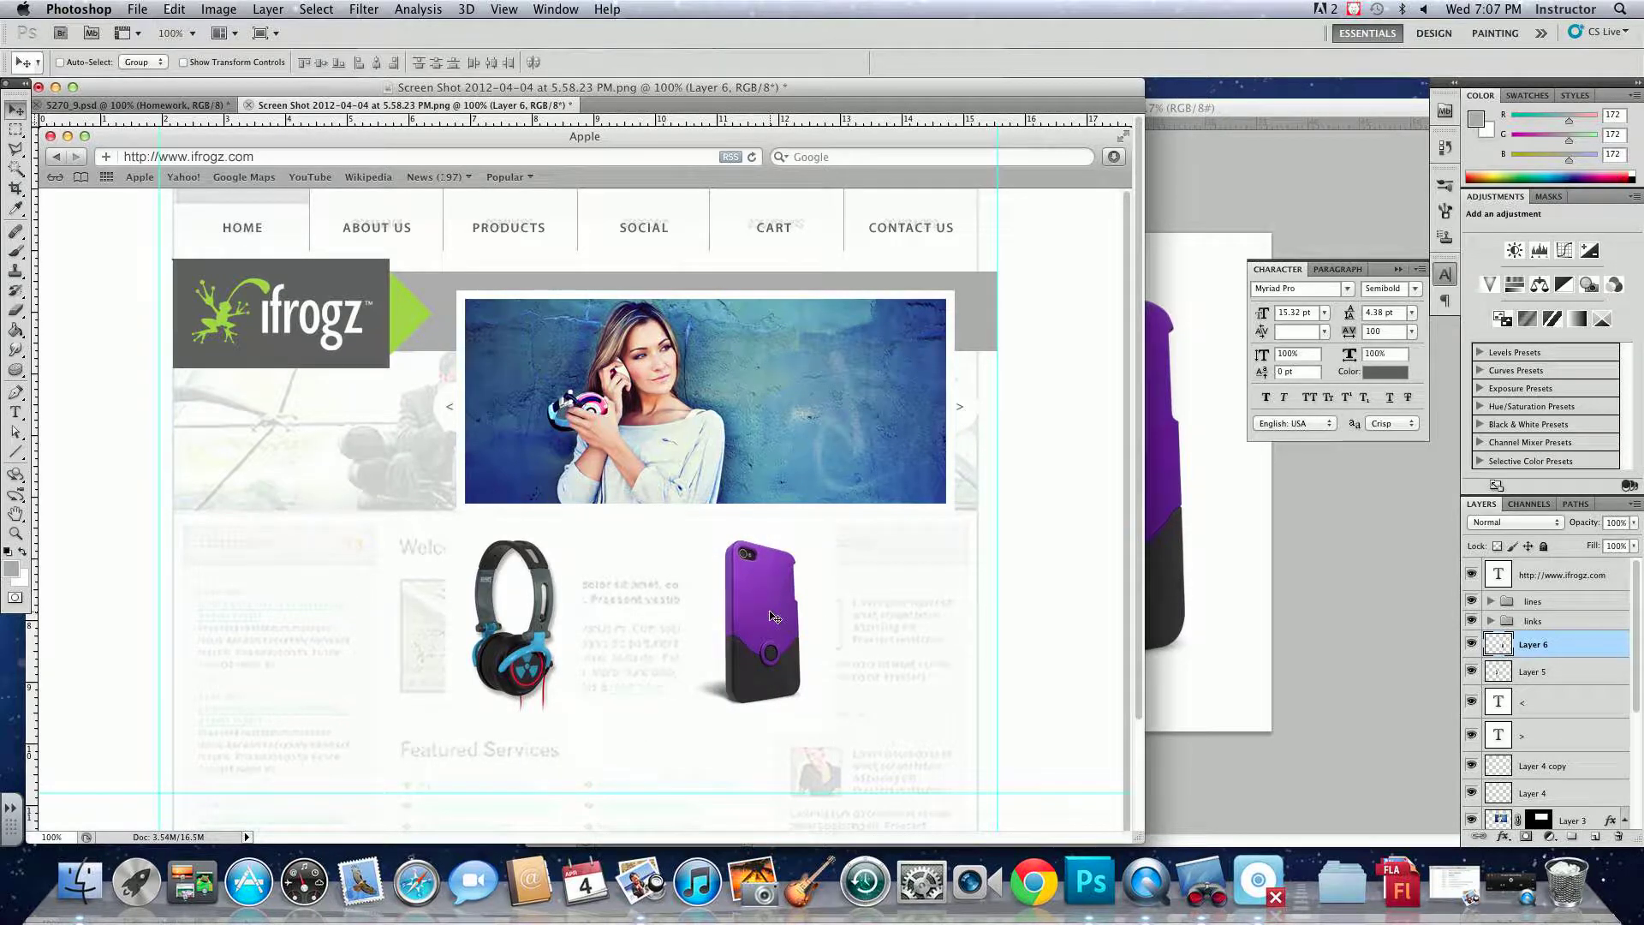
- Move the phone case slightly left and the headphones slightly right to adjust their spacing below the banner
left_click_drag(765, 613, 762, 614)
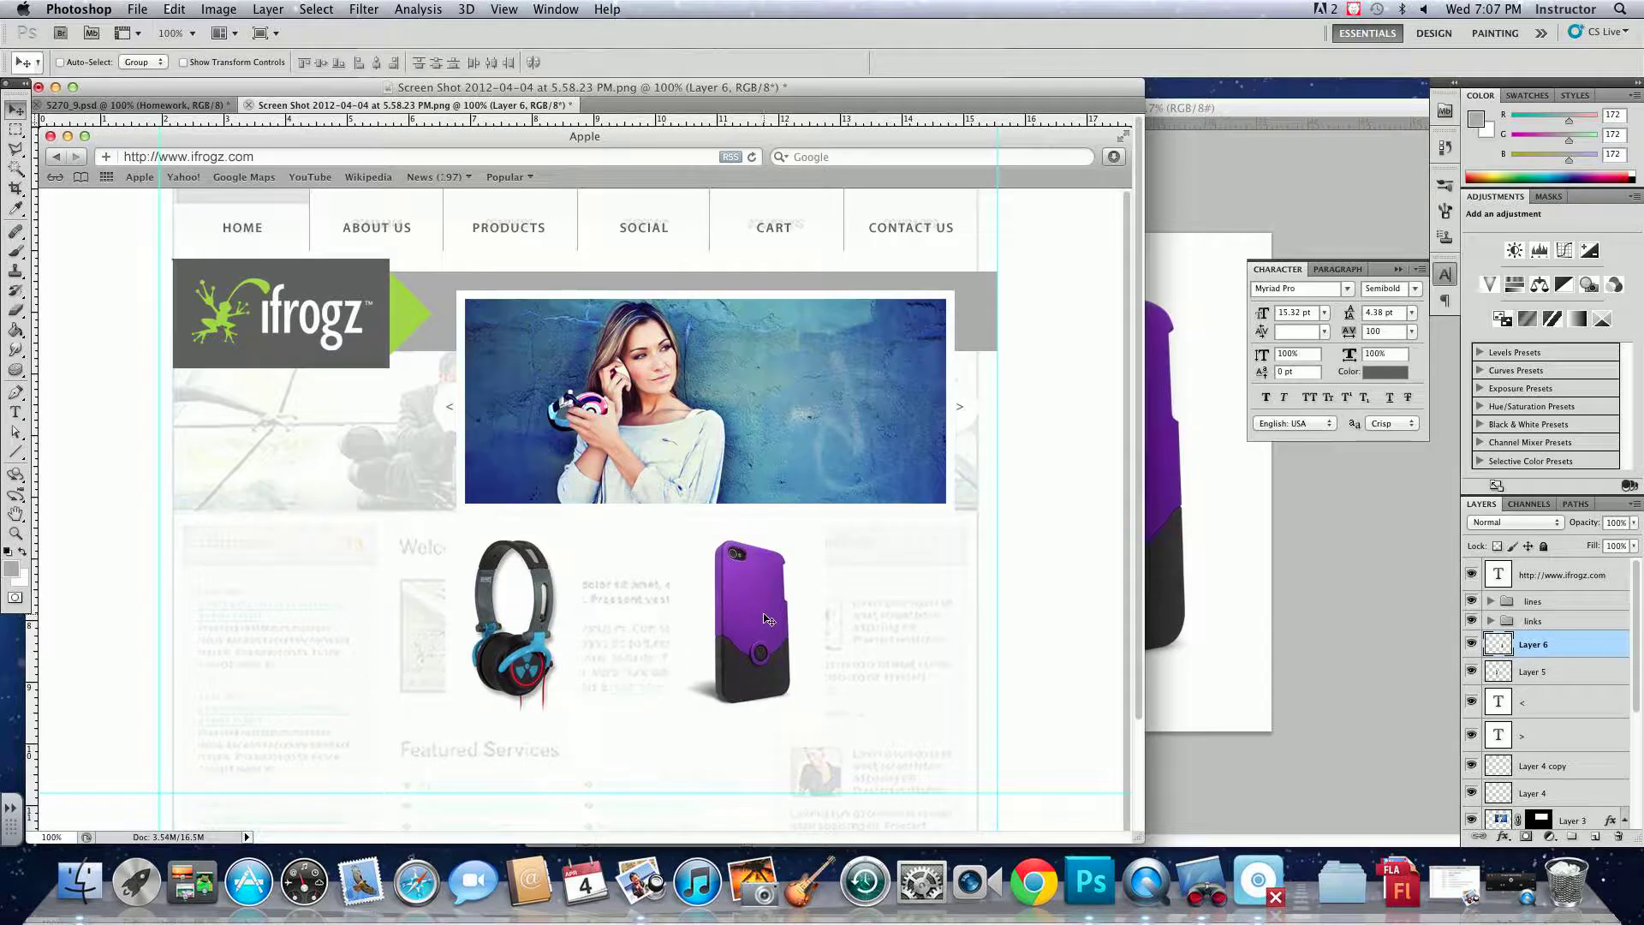
right_click(555, 614)
left_click(582, 628)
left_click_drag(544, 611, 555, 611)
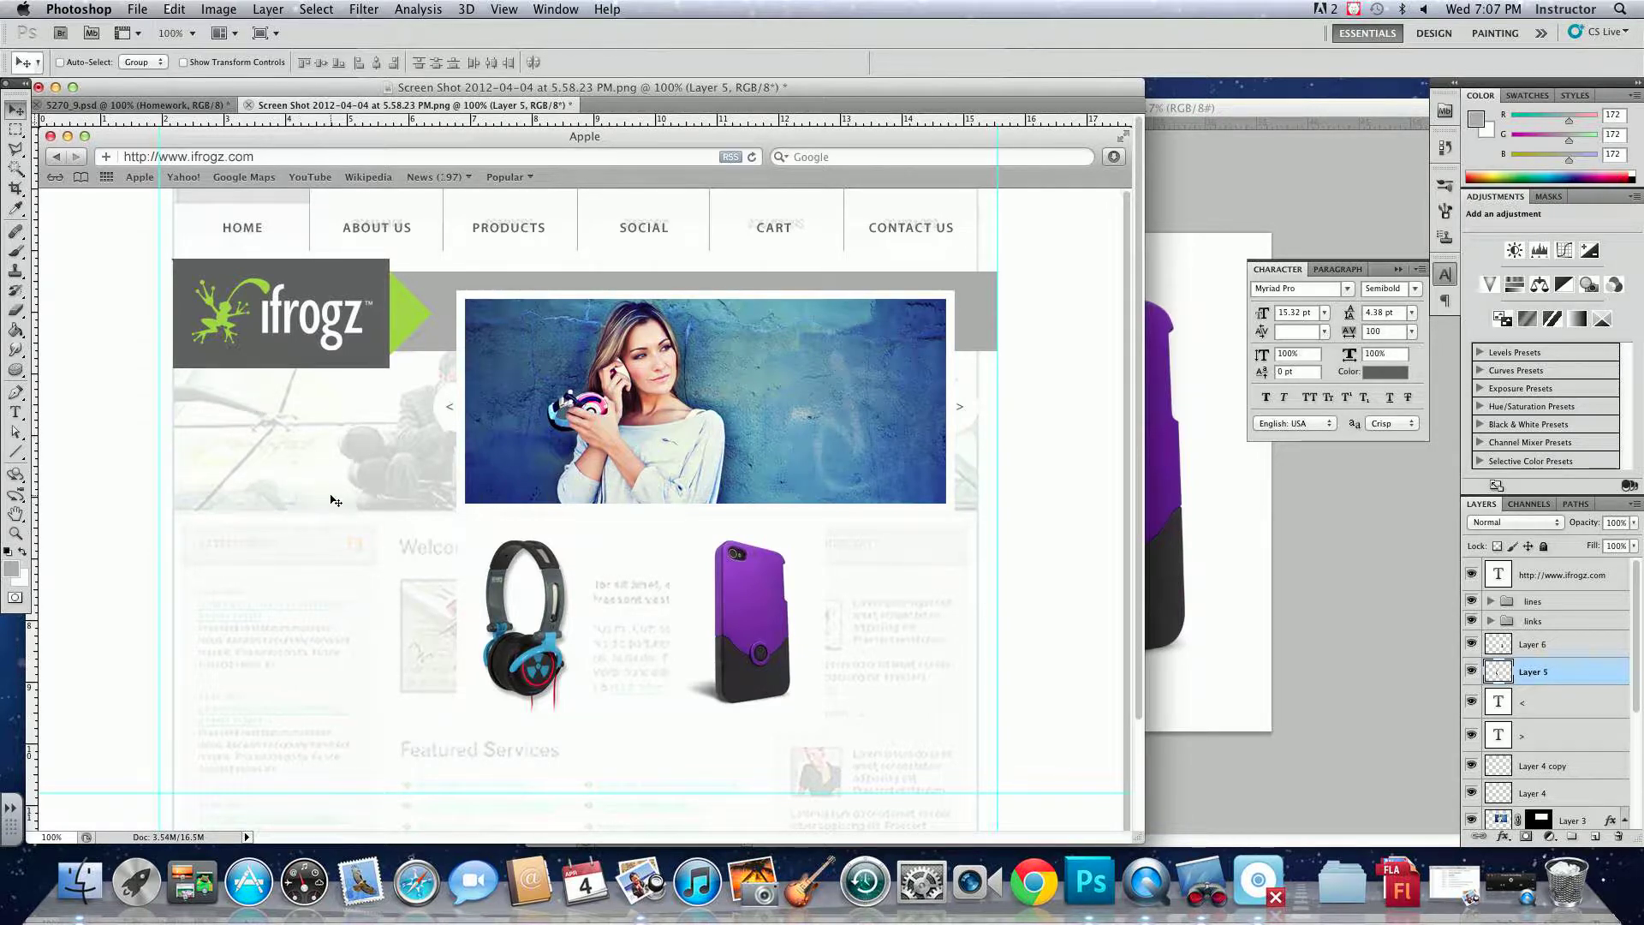
- Add the text "welcome" below the ifrogz logo and set its font to Helvetica Neue UltraLight
left_click(15, 412)
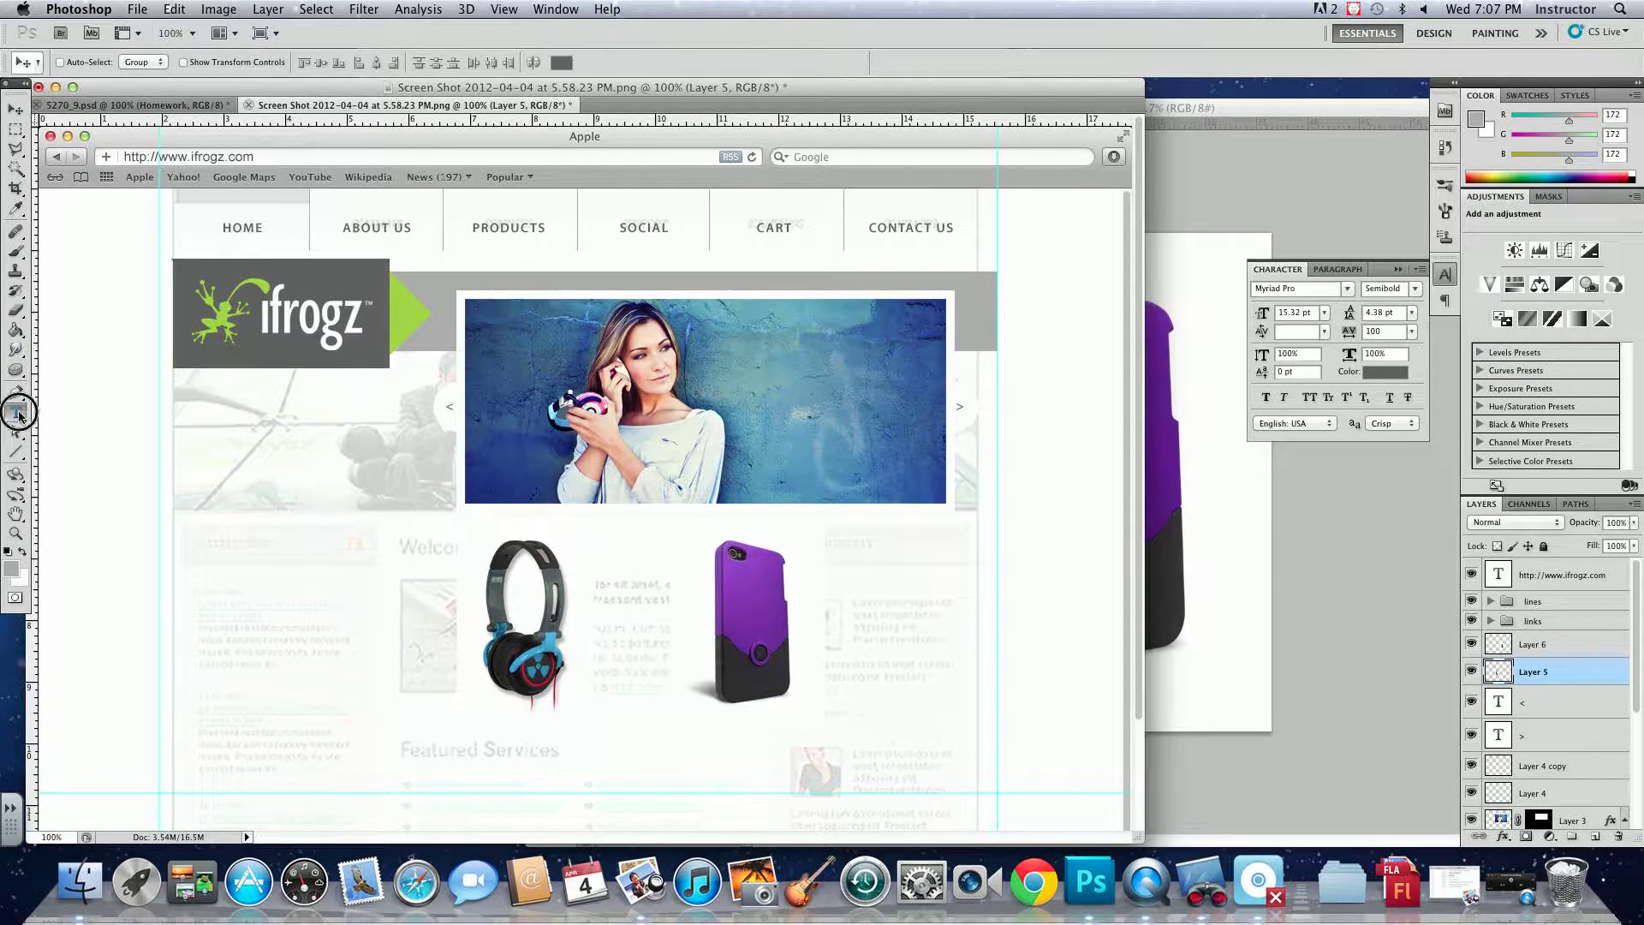
left_click(221, 436)
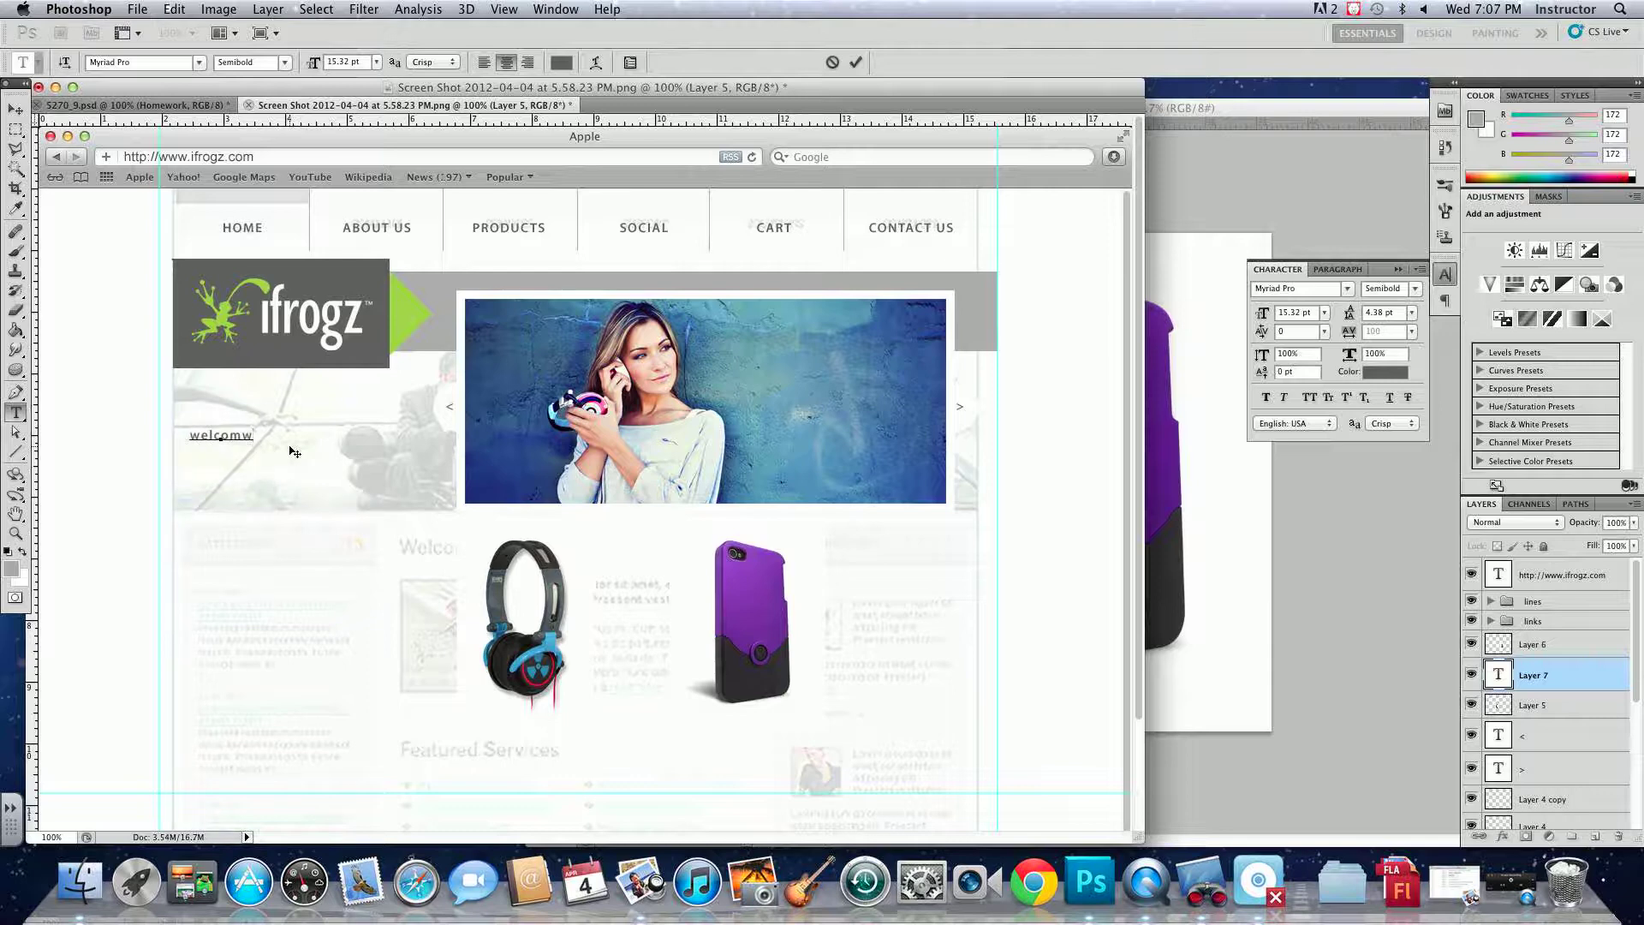
key("super+a")
left_click(123, 60)
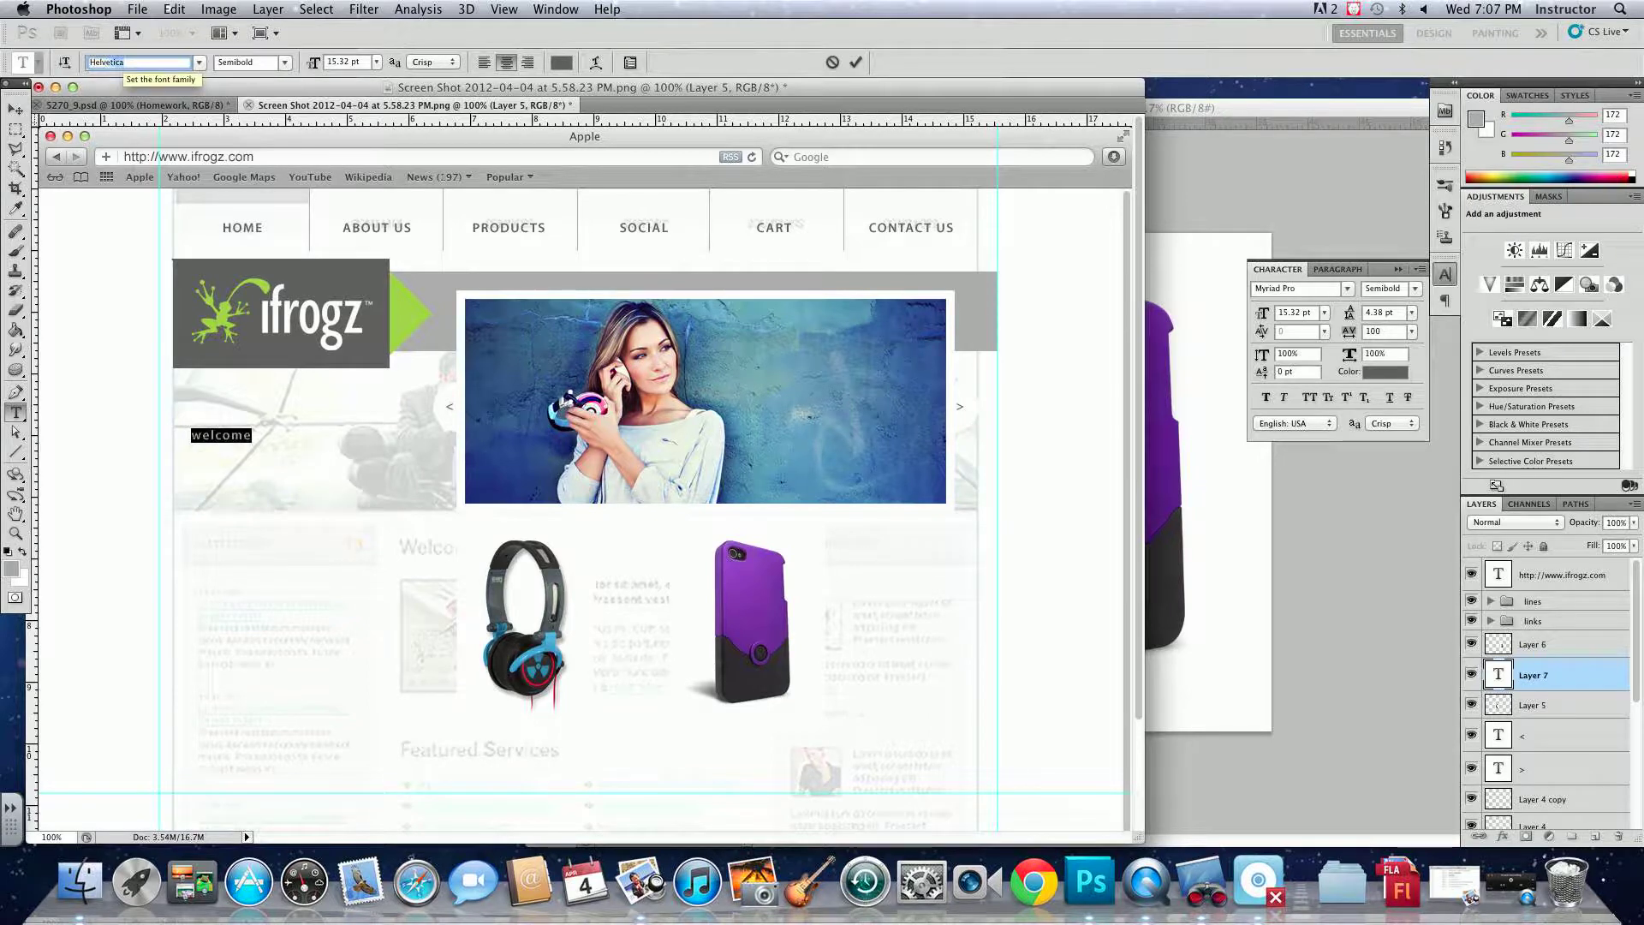
key("Return")
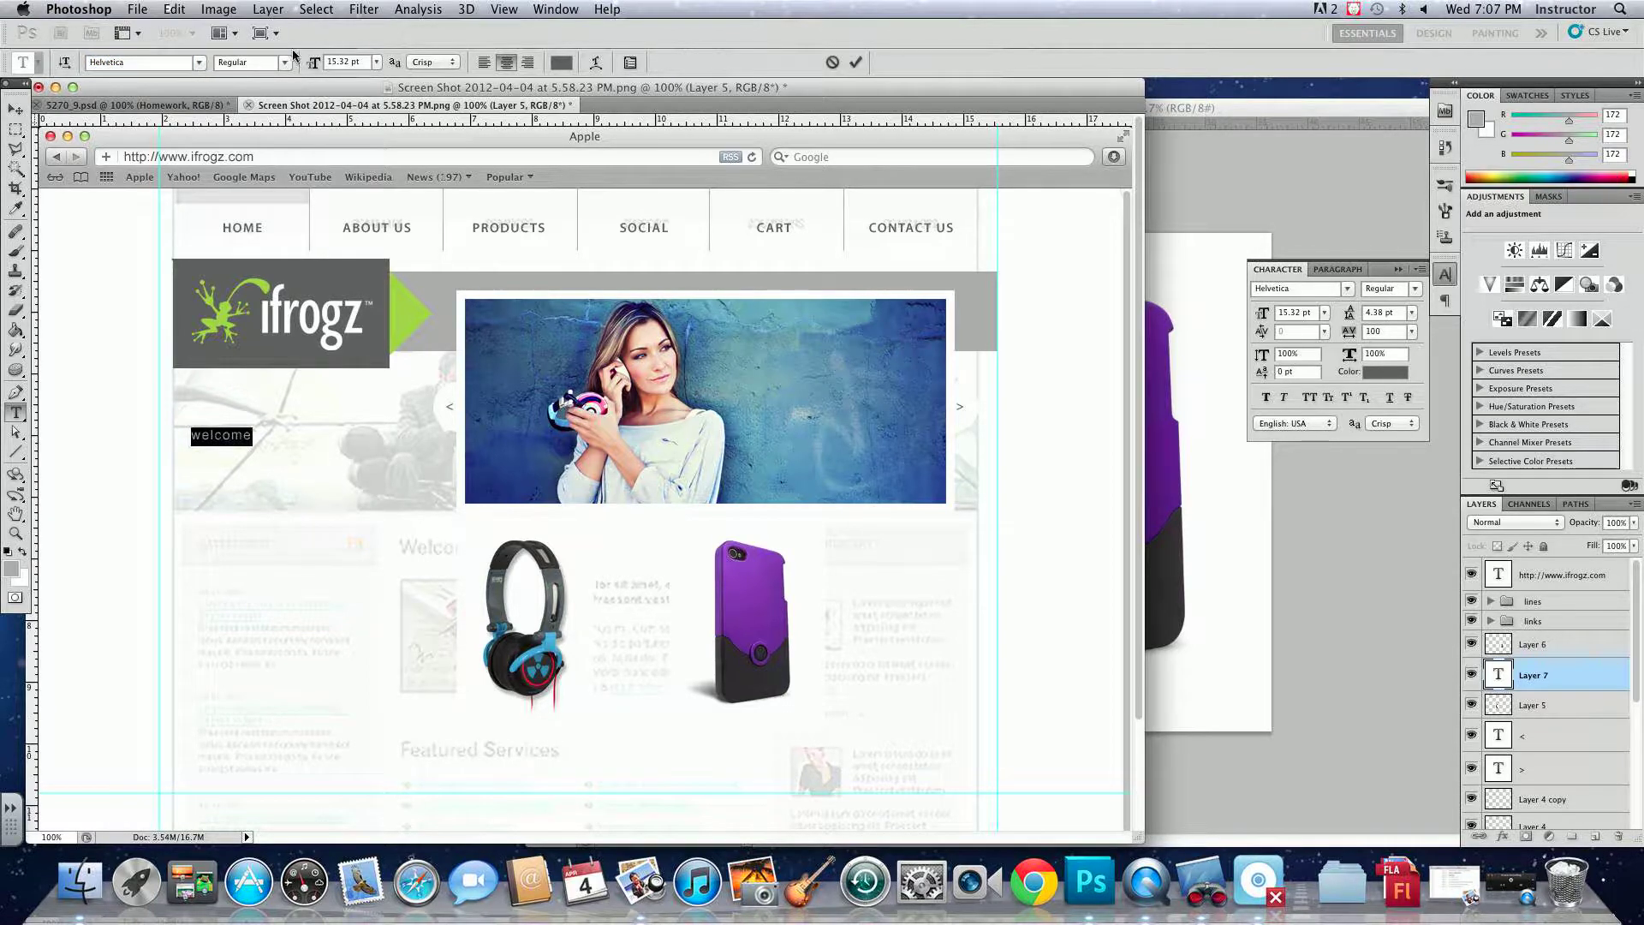
left_click(197, 62)
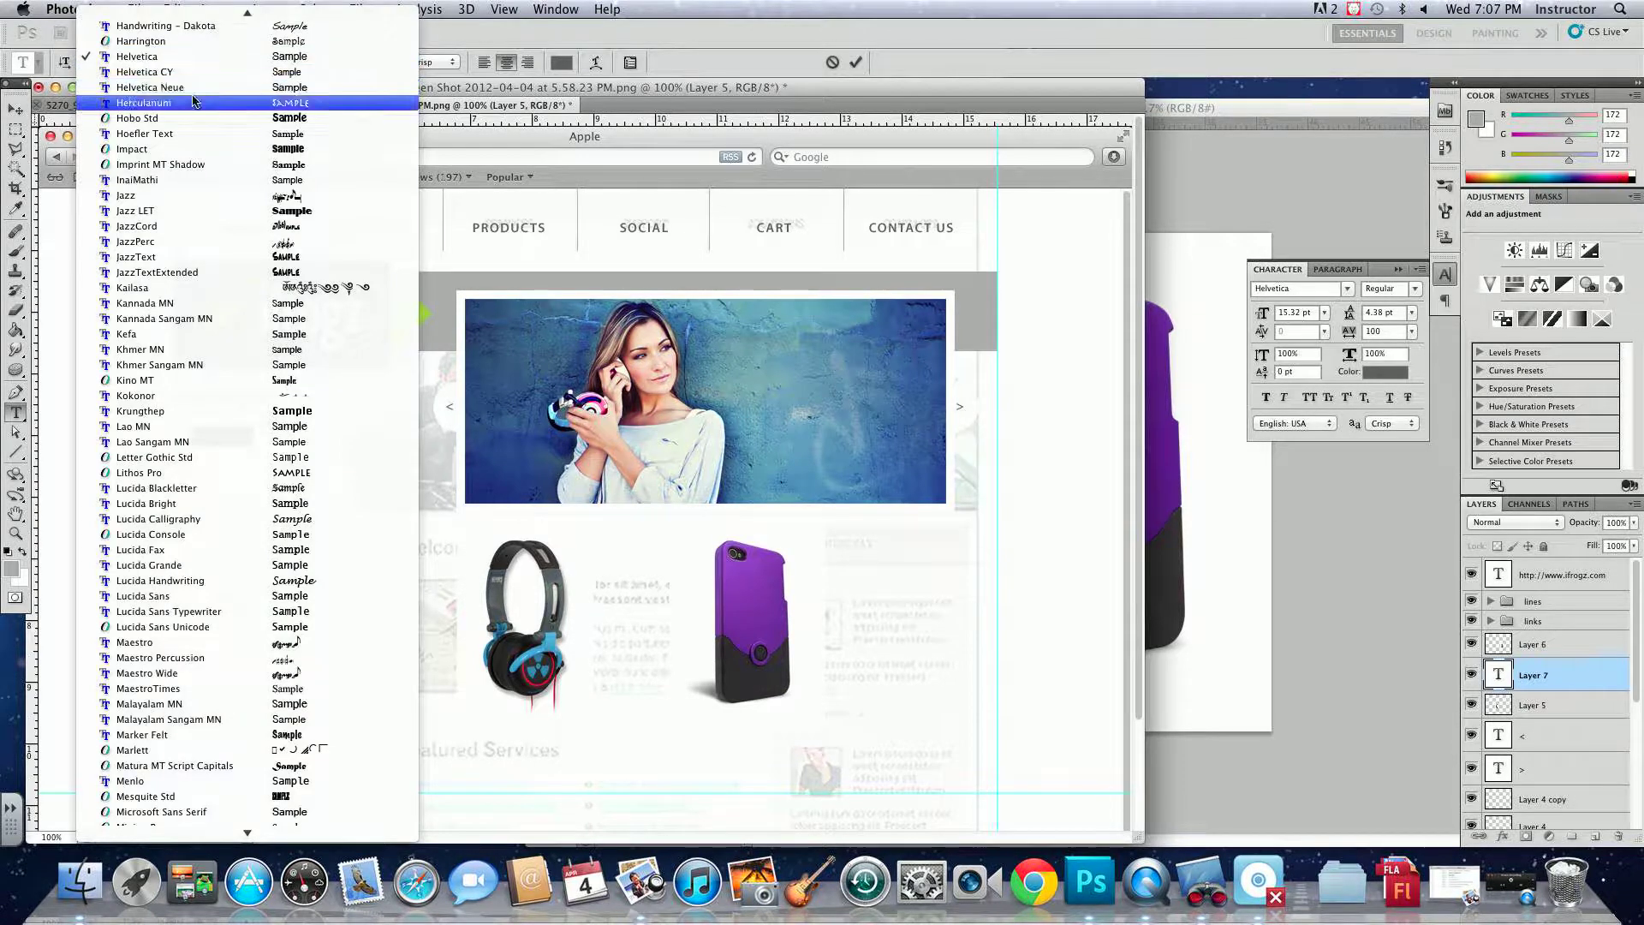
left_click(193, 89)
left_click(289, 65)
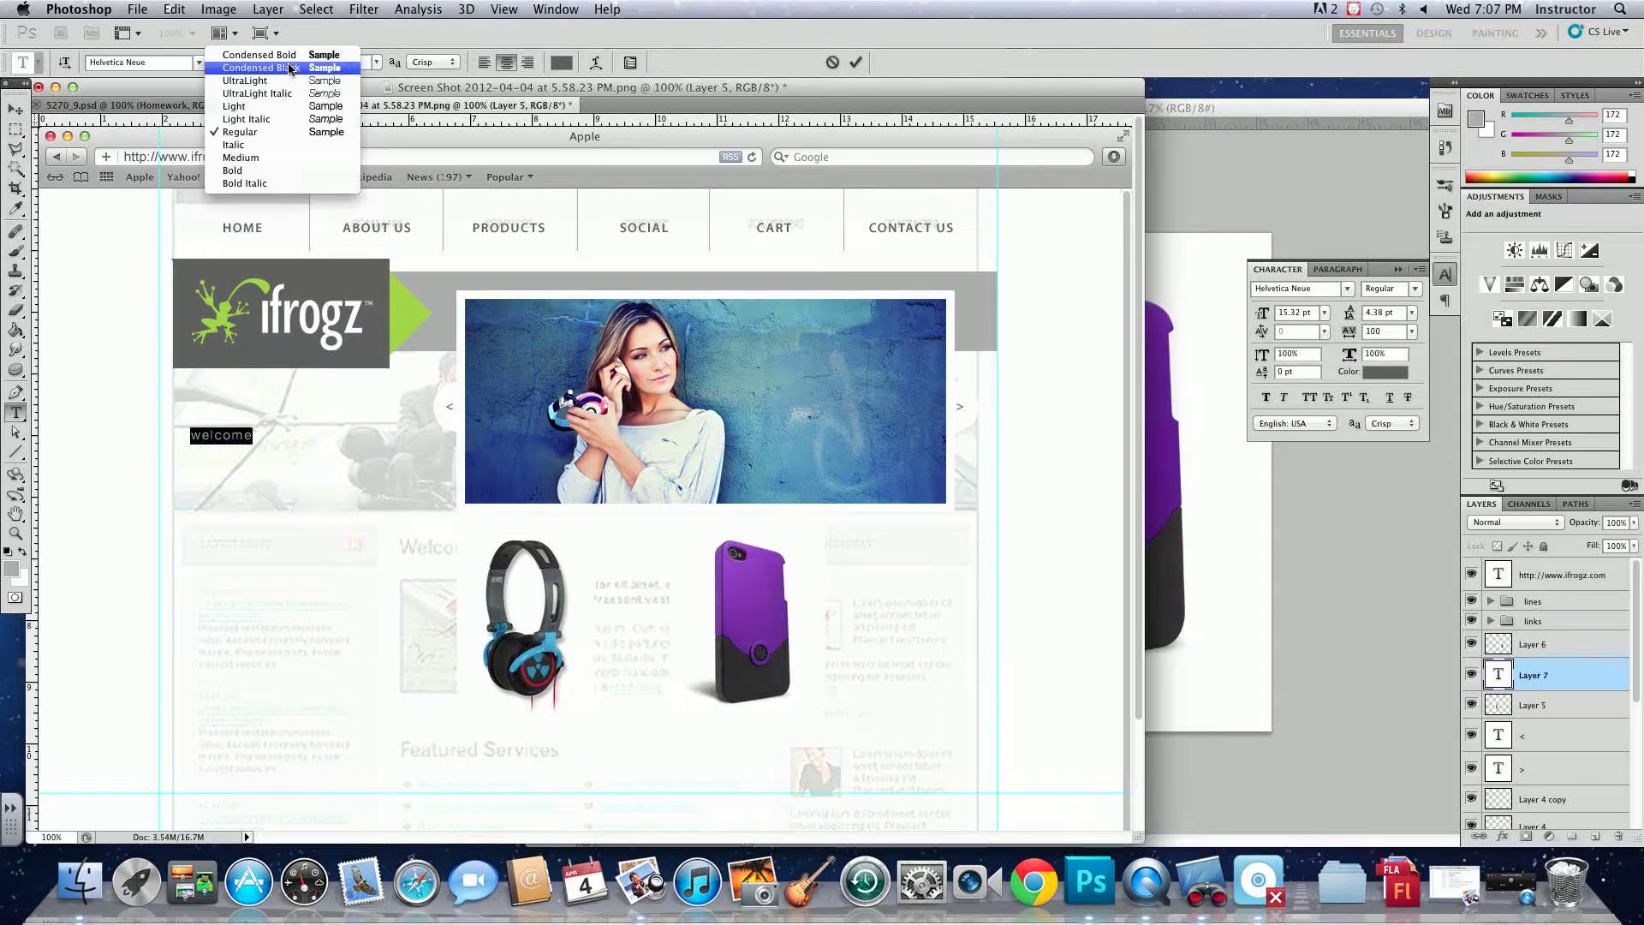
key("Escape")
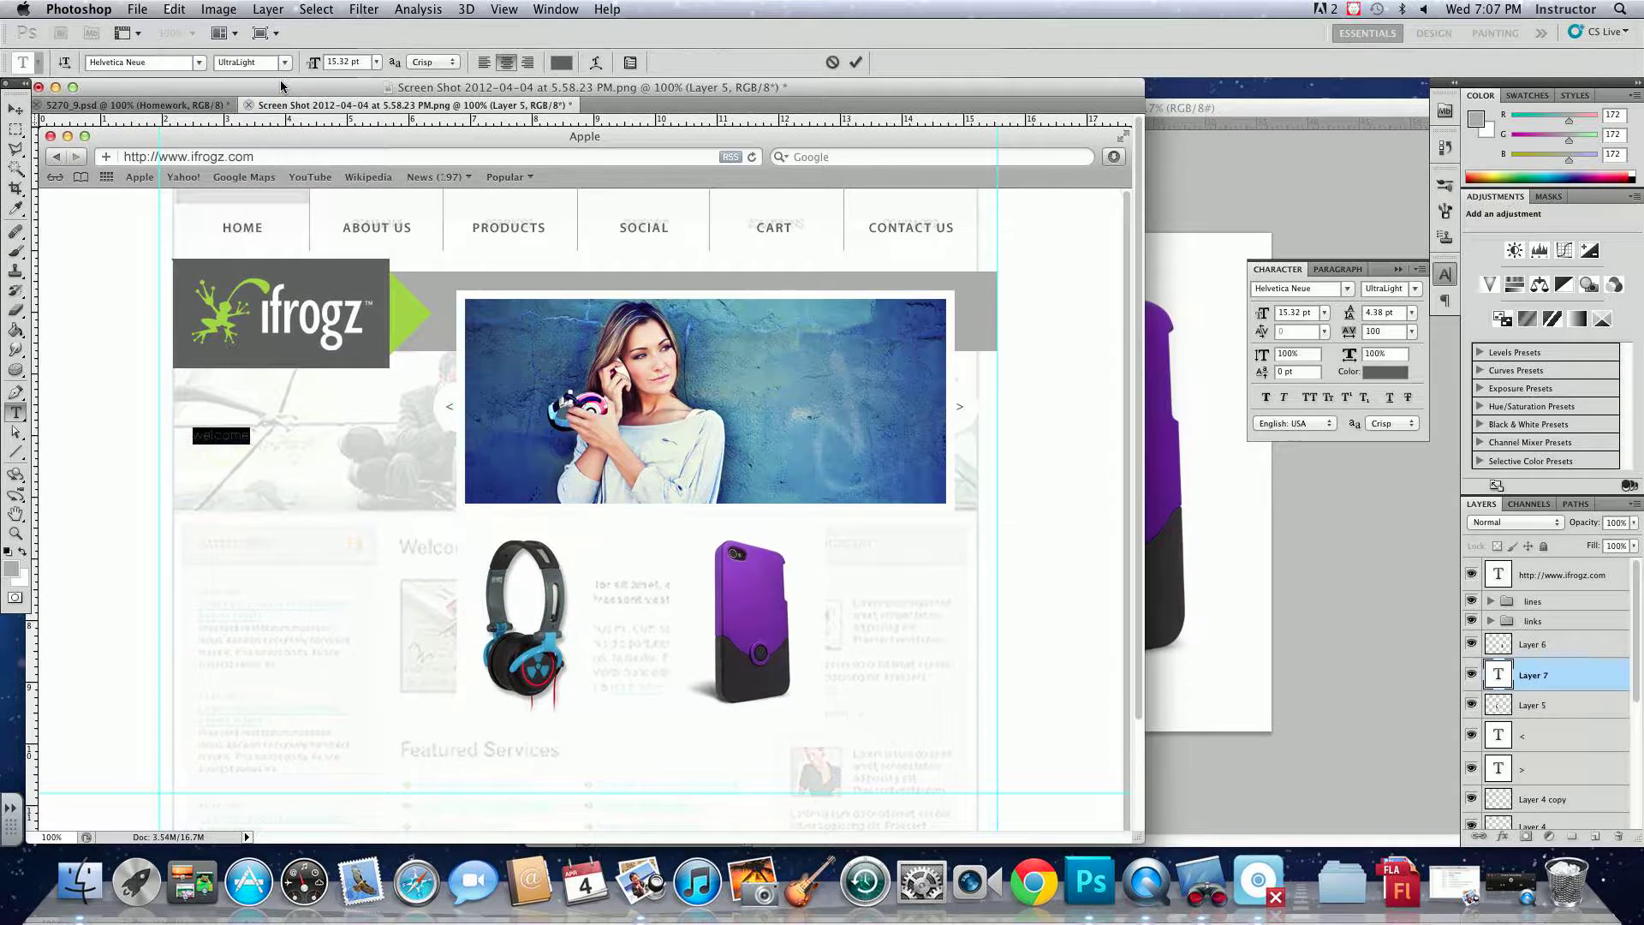
- Change the color of the welcome text to black (000000)
left_click(561, 63)
left_click(487, 474)
left_click(395, 514)
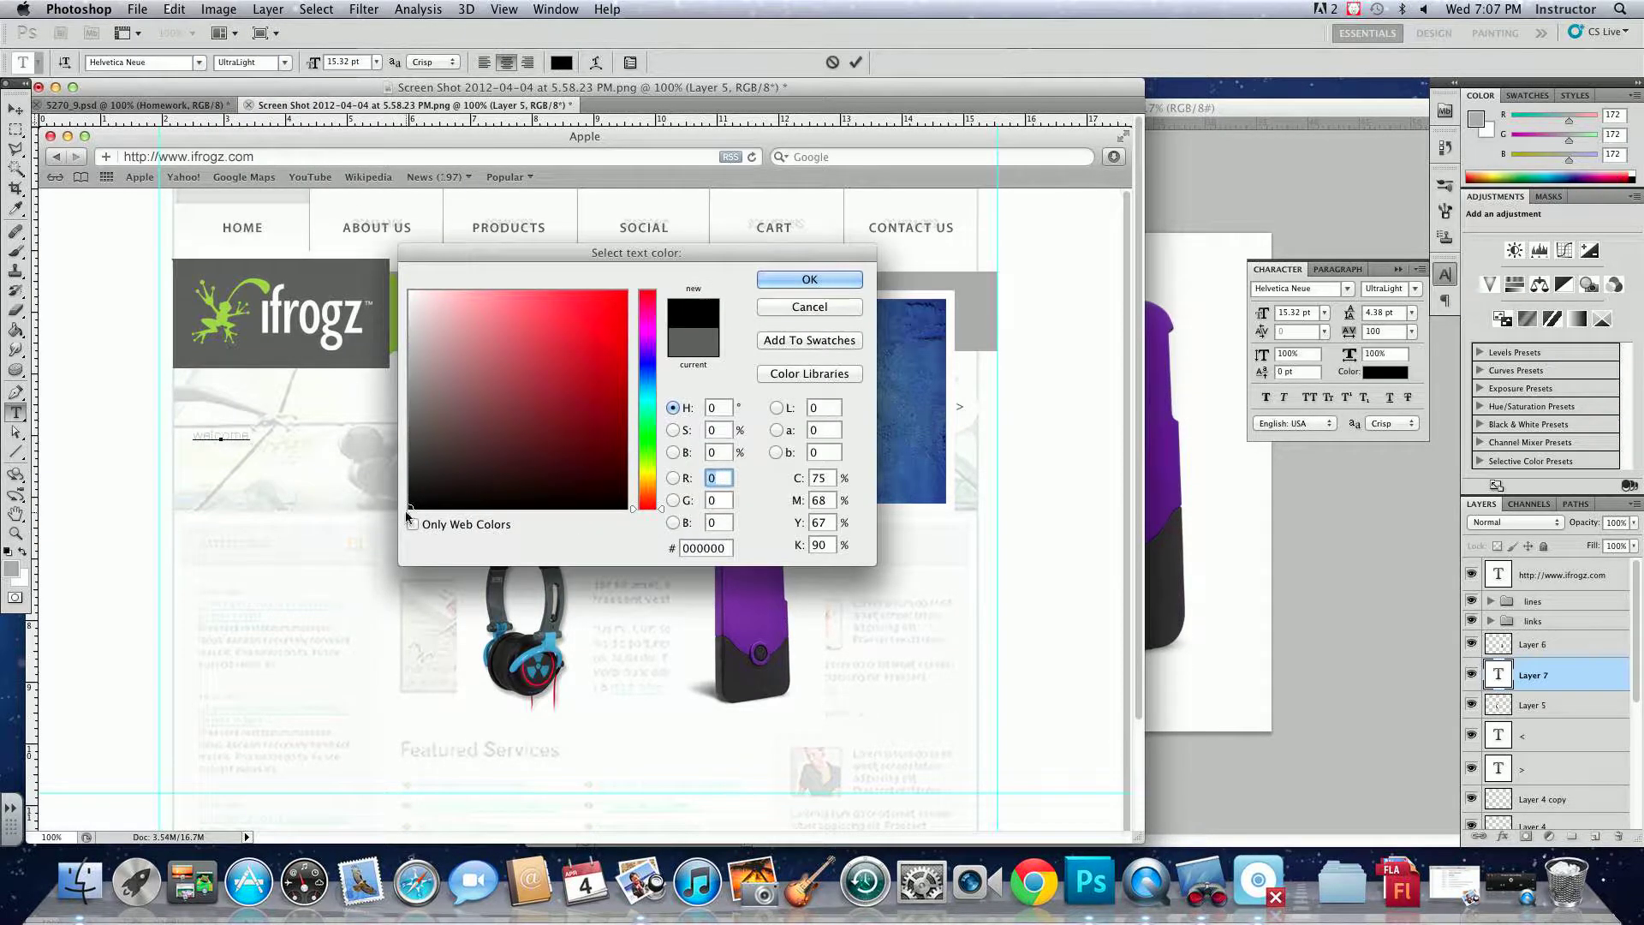
left_click(783, 276)
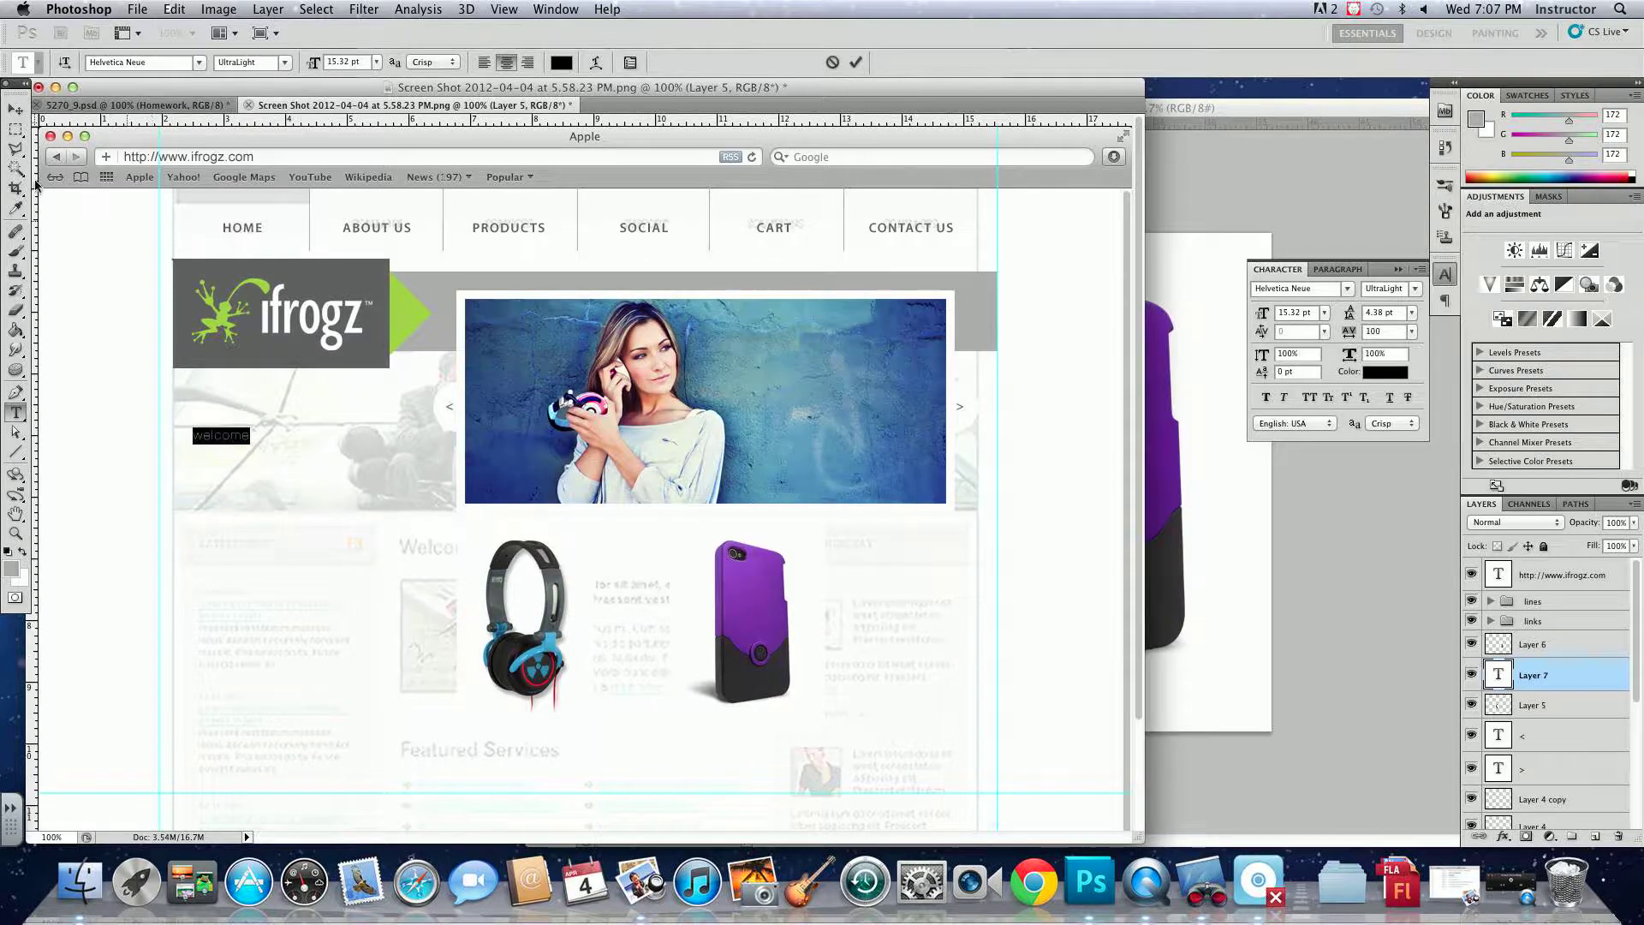
- Free-transform the welcome text up to about 40.5 pt and position it as a heading directly under the logo
left_click(15, 109)
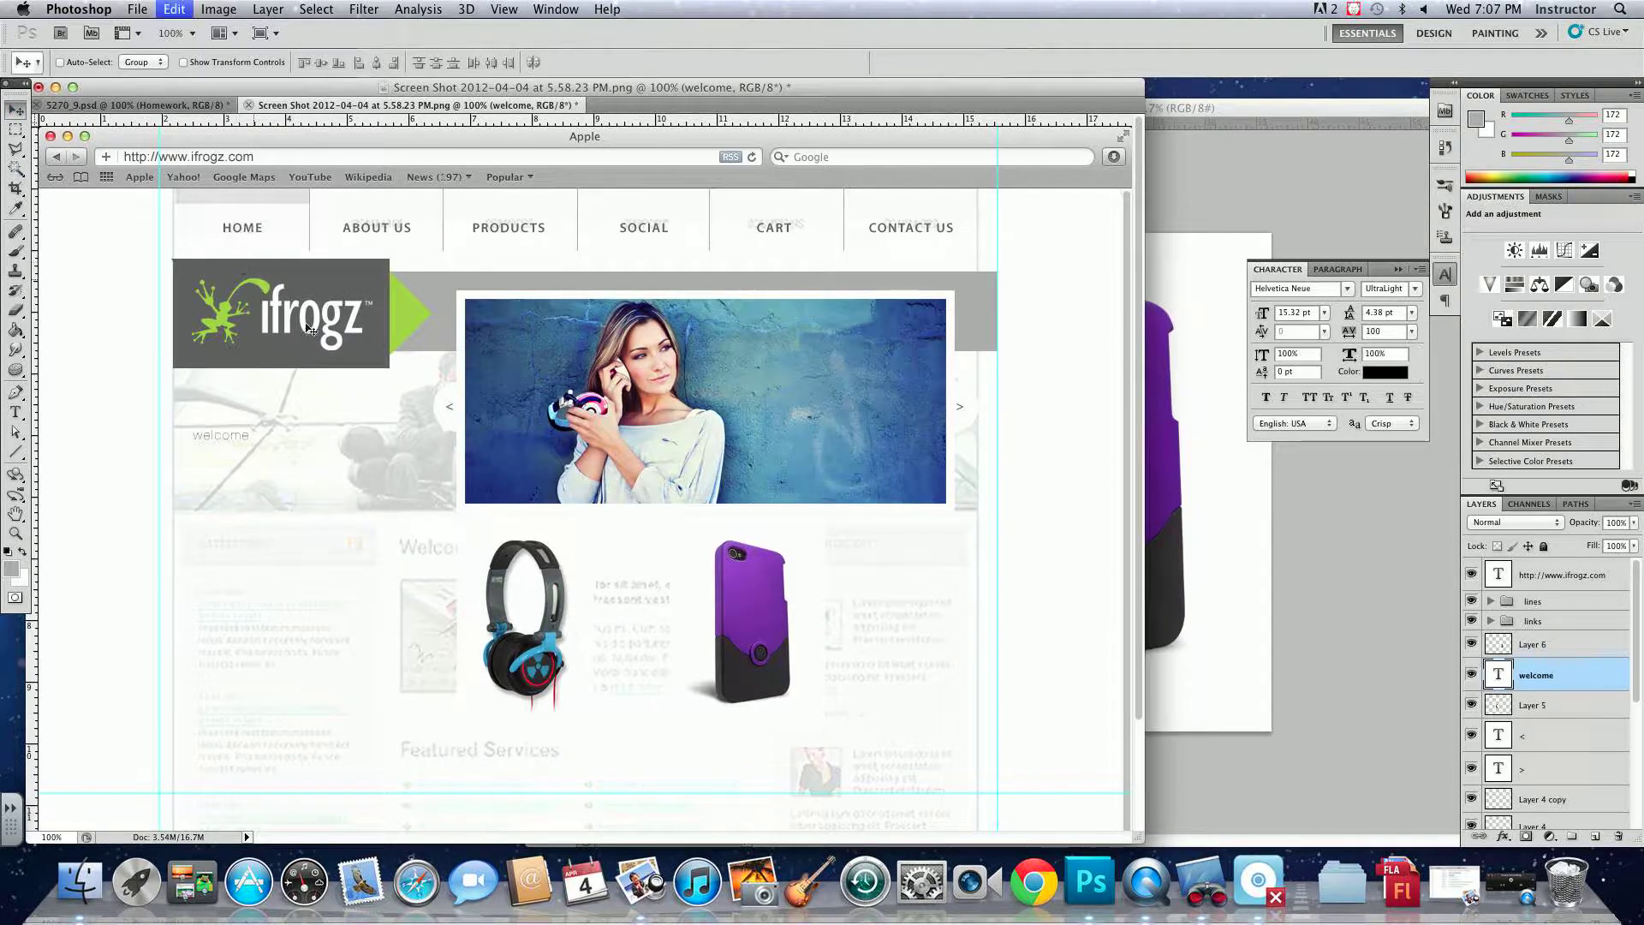
key("super+t")
left_click_drag(258, 451, 308, 407)
key("Return")
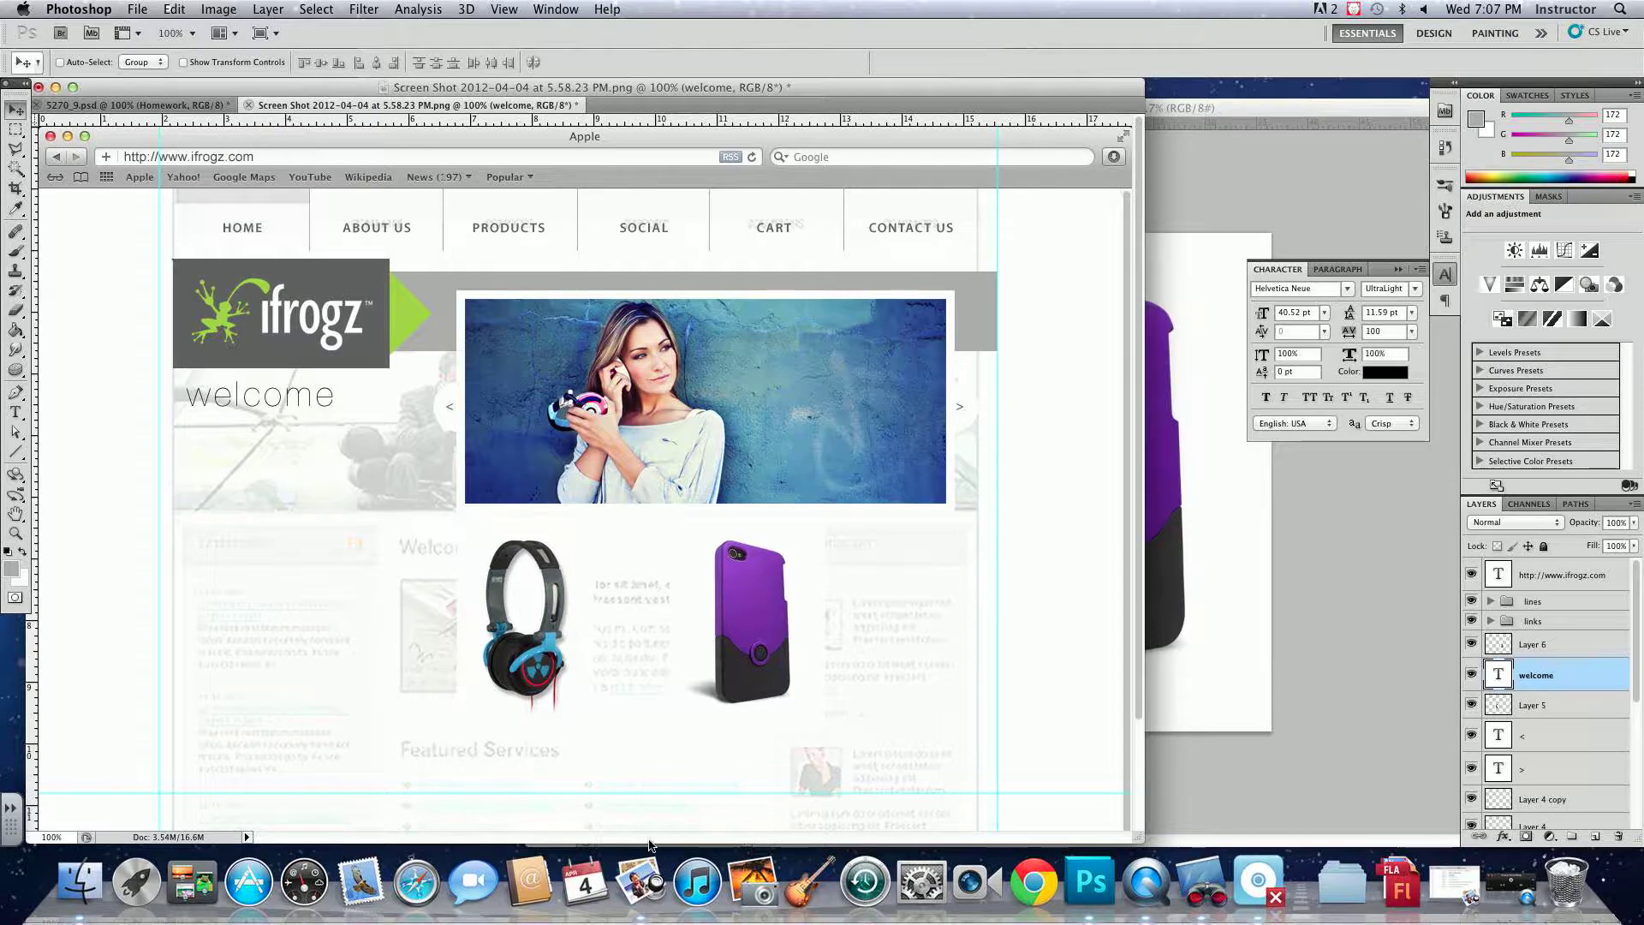
- Switch to Safari and search Google for "lorem ipsum" in a new browser window
left_click(416, 882)
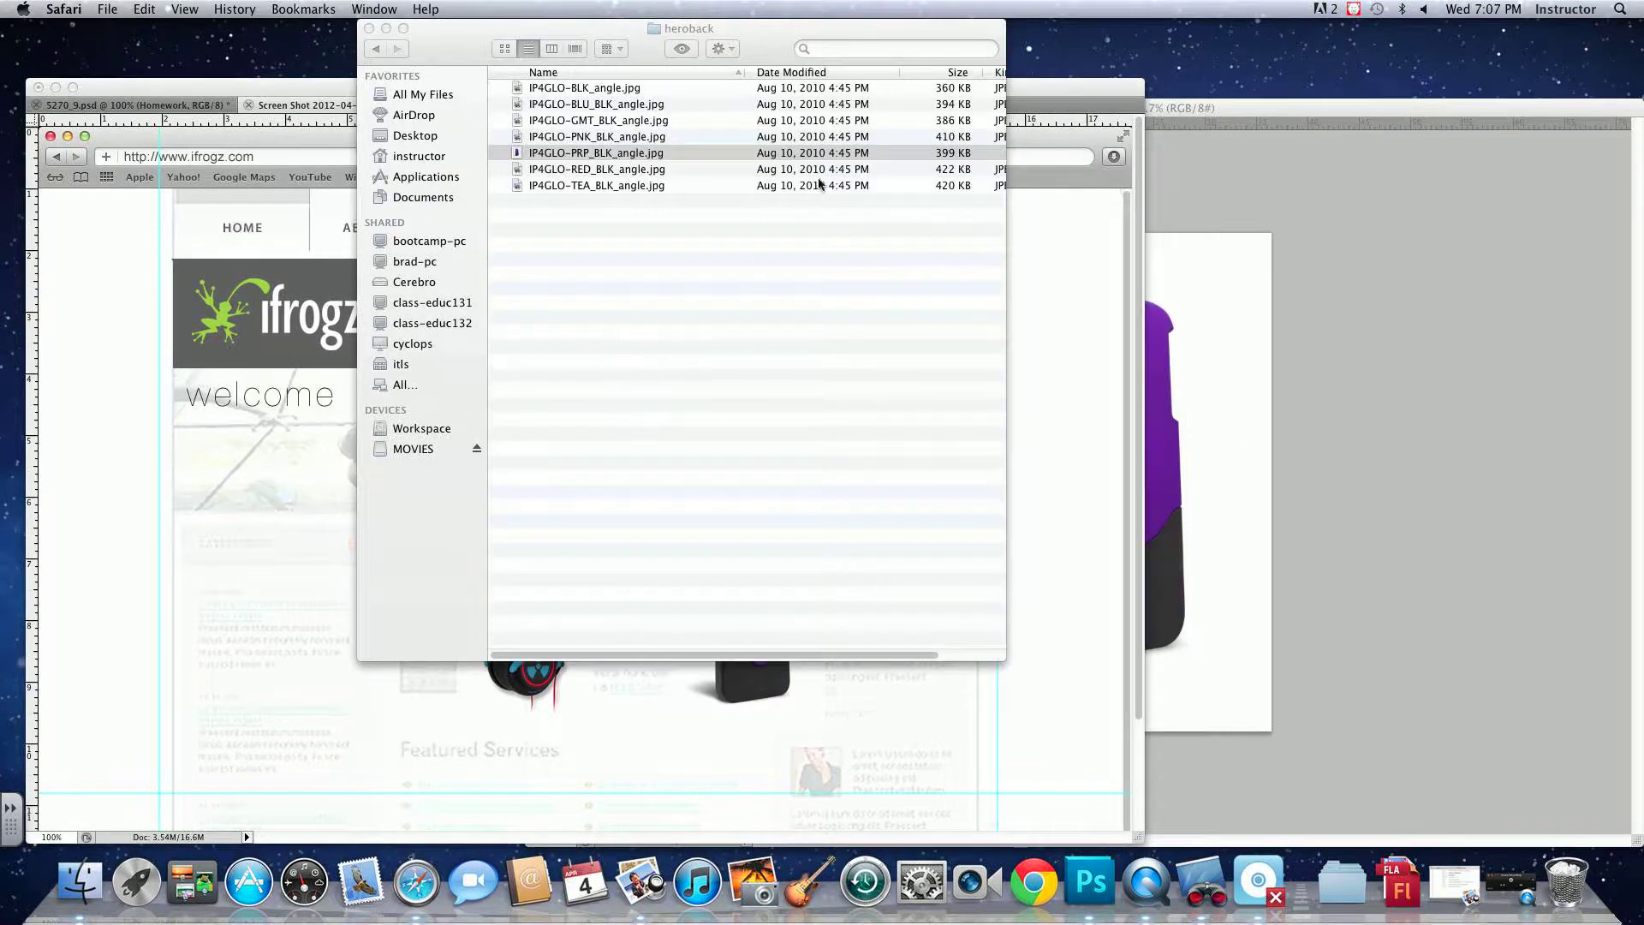
key("super+n")
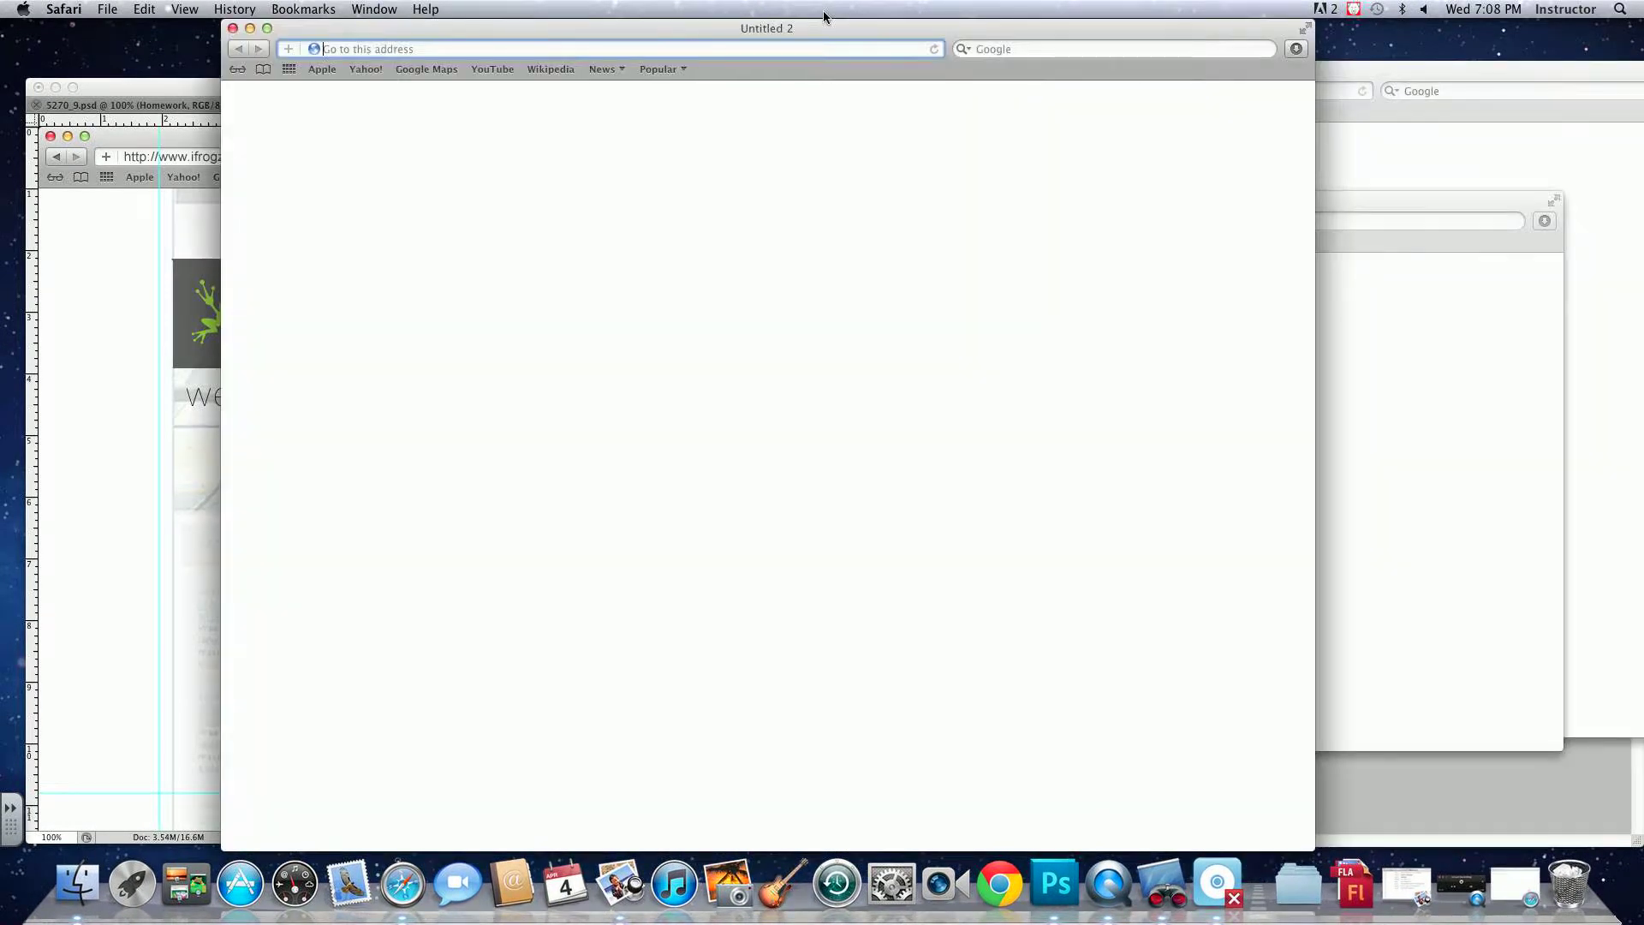
left_click(994, 50)
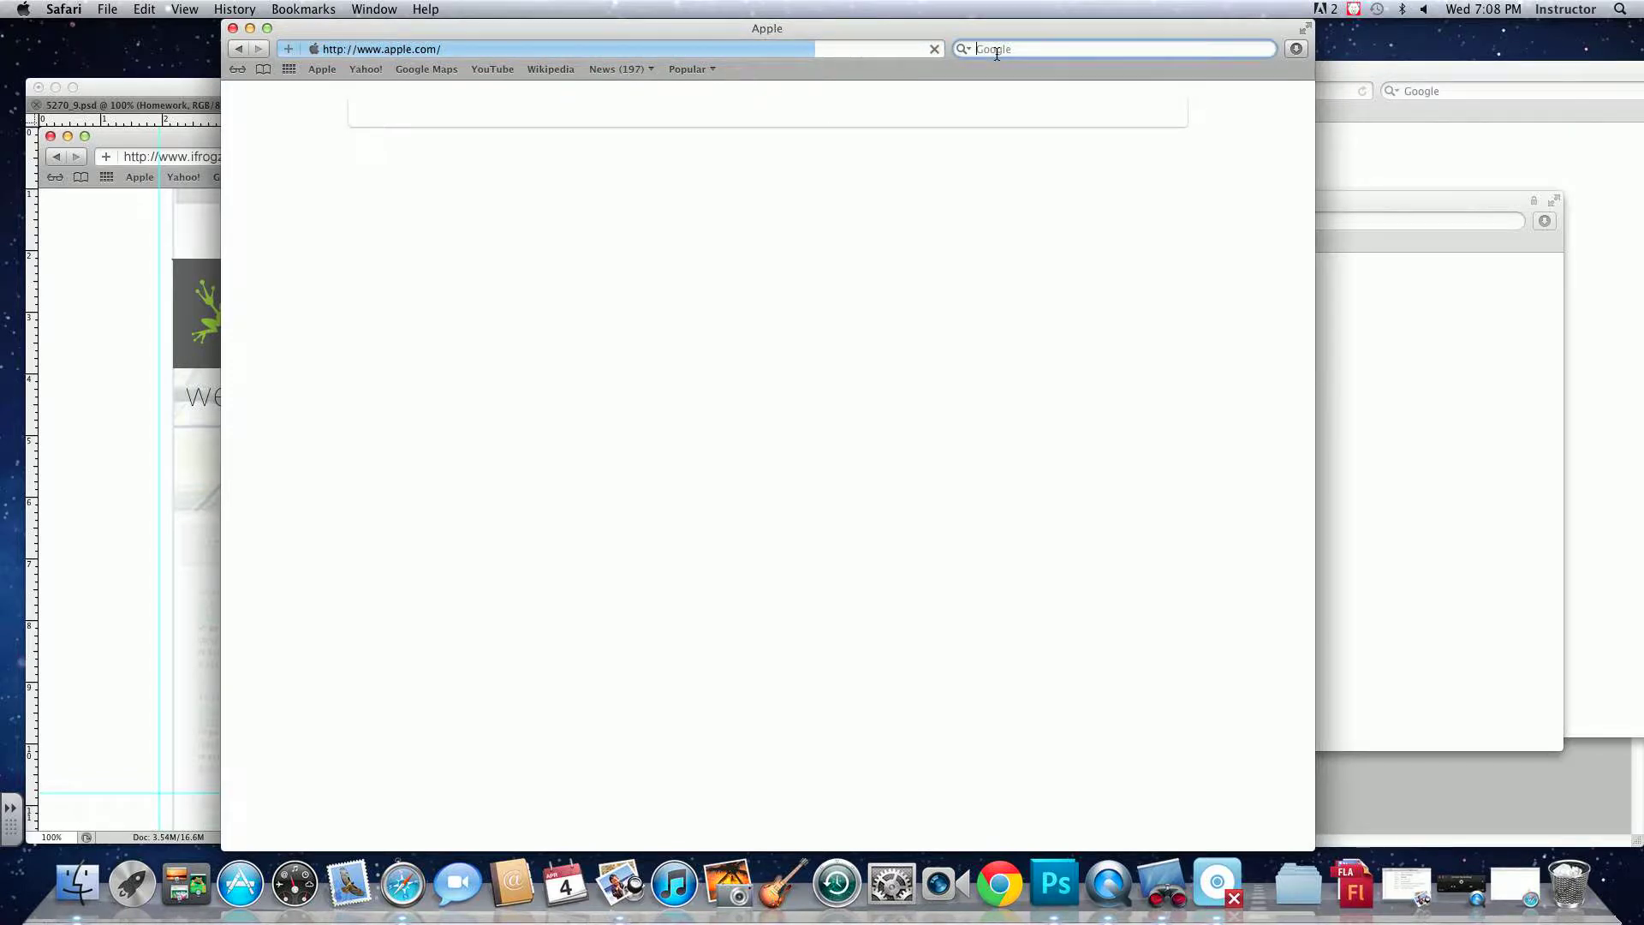
type("lorem")
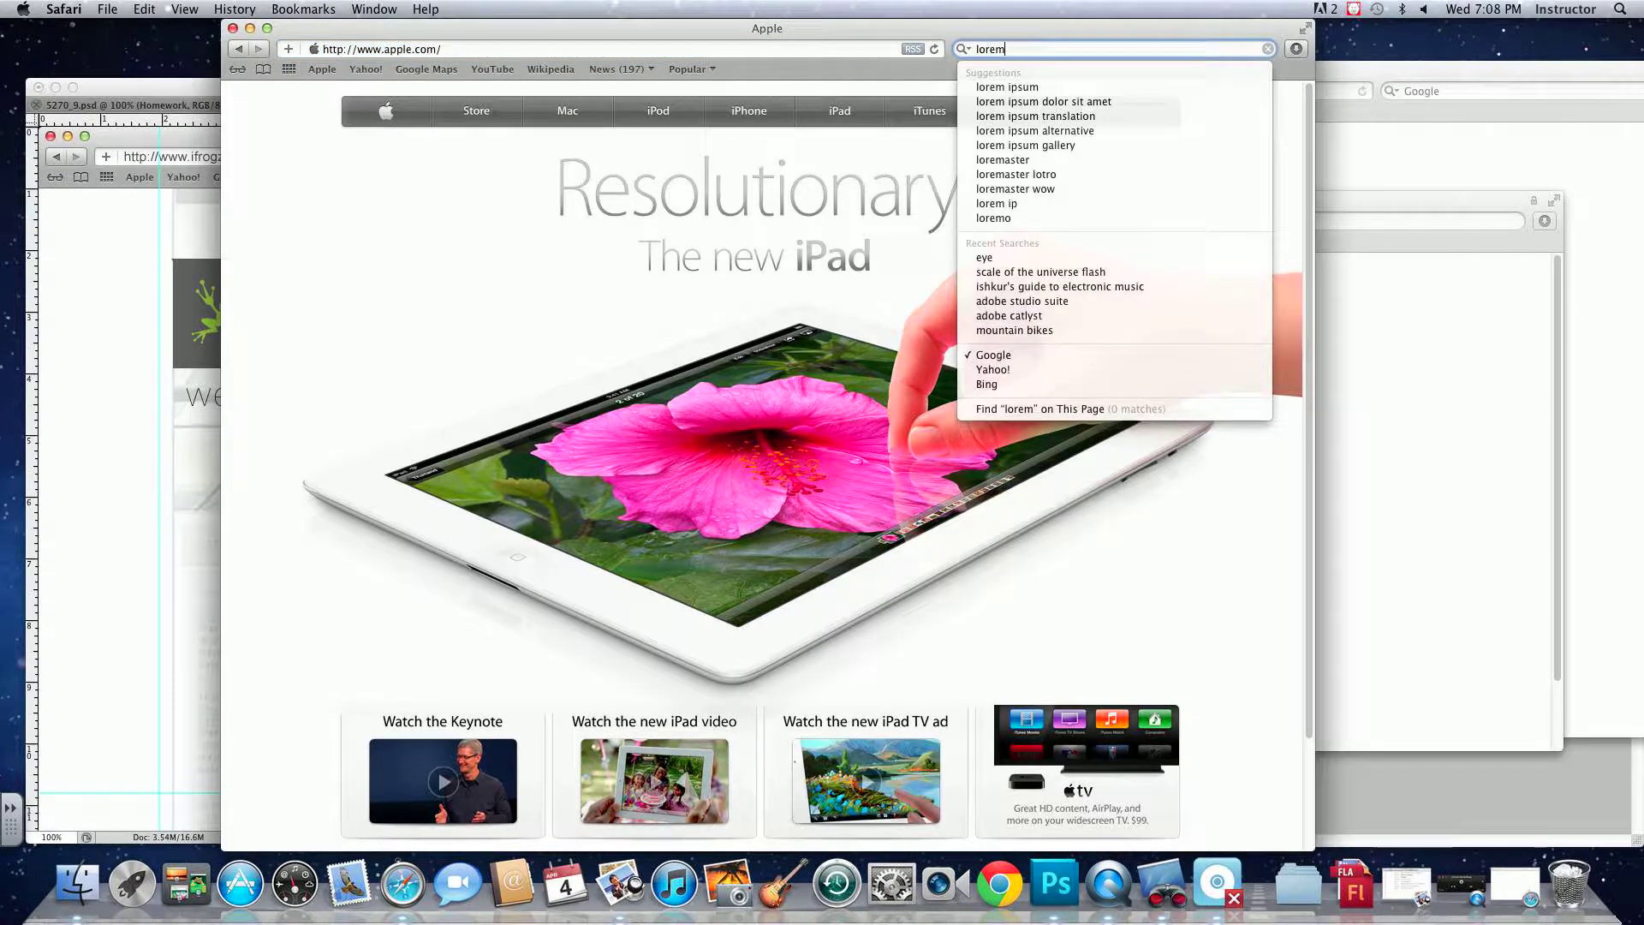
type(" ipsu")
type("m")
key("Return")
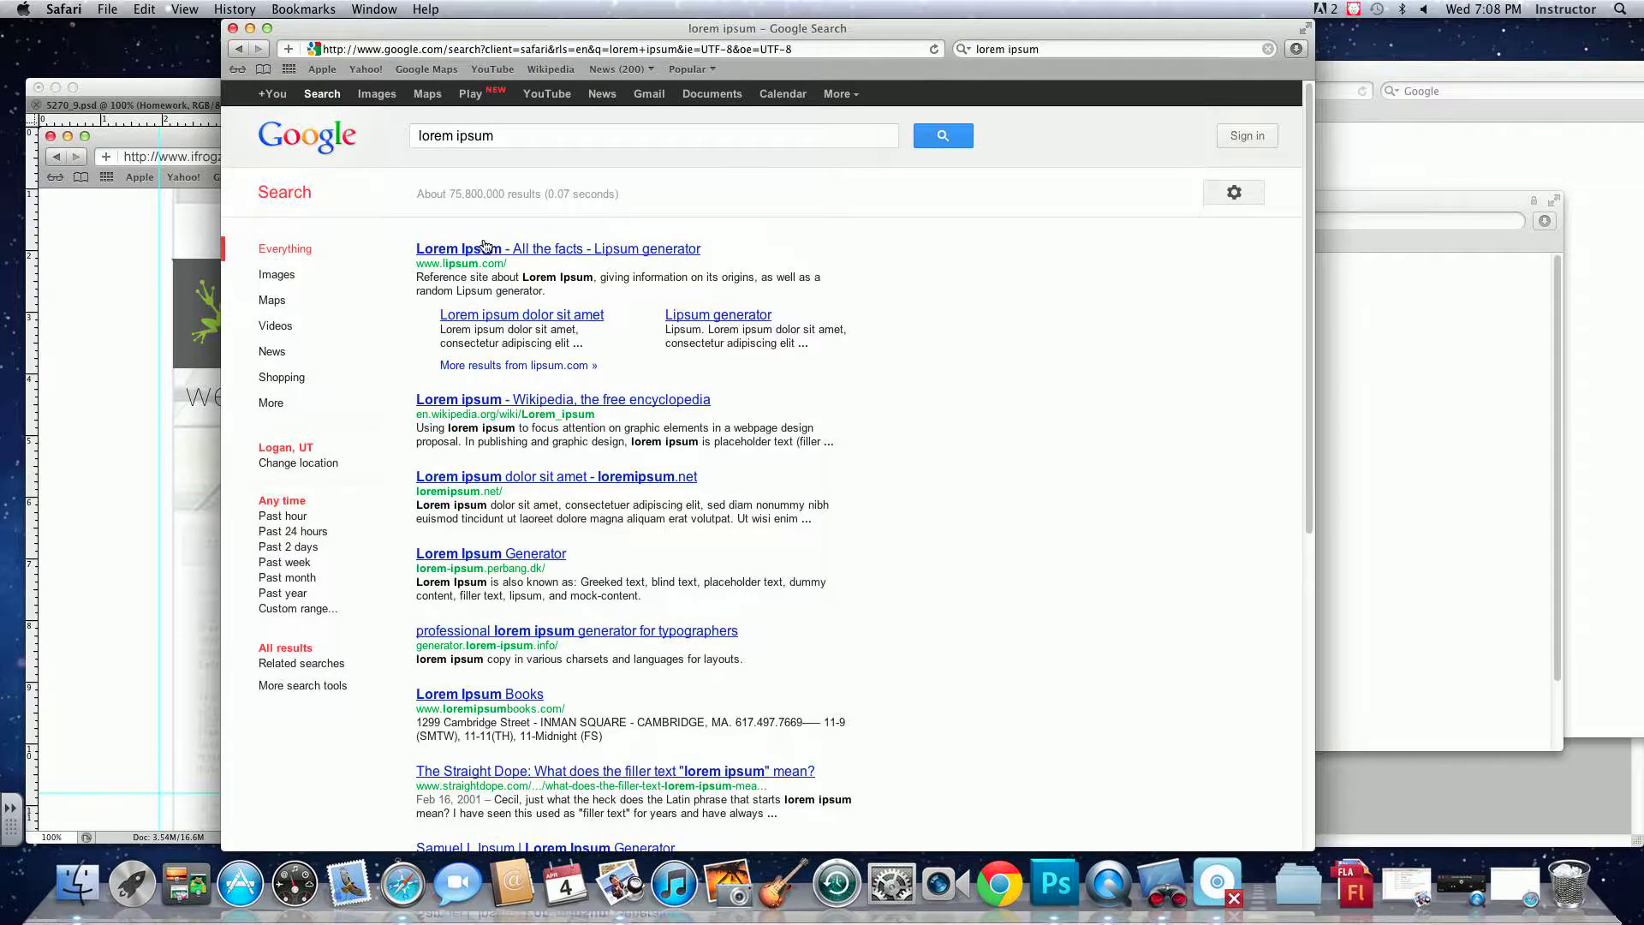
- Generate five paragraphs of placeholder text on lipsum.com and copy the first paragraph
left_click(595, 248)
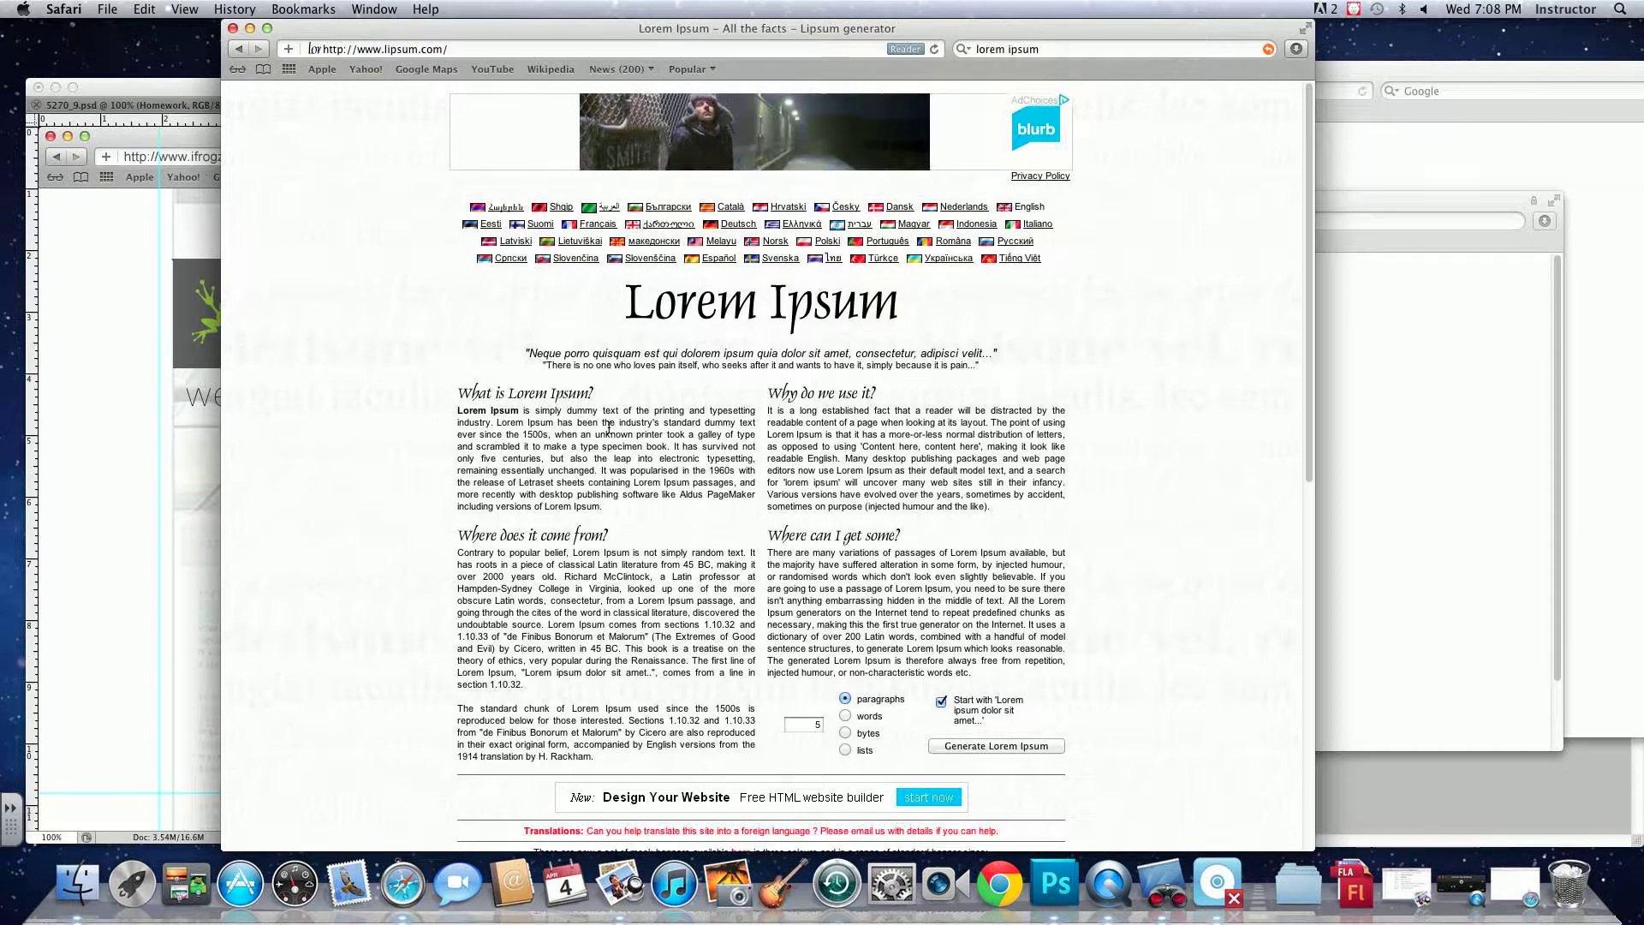
left_click(994, 746)
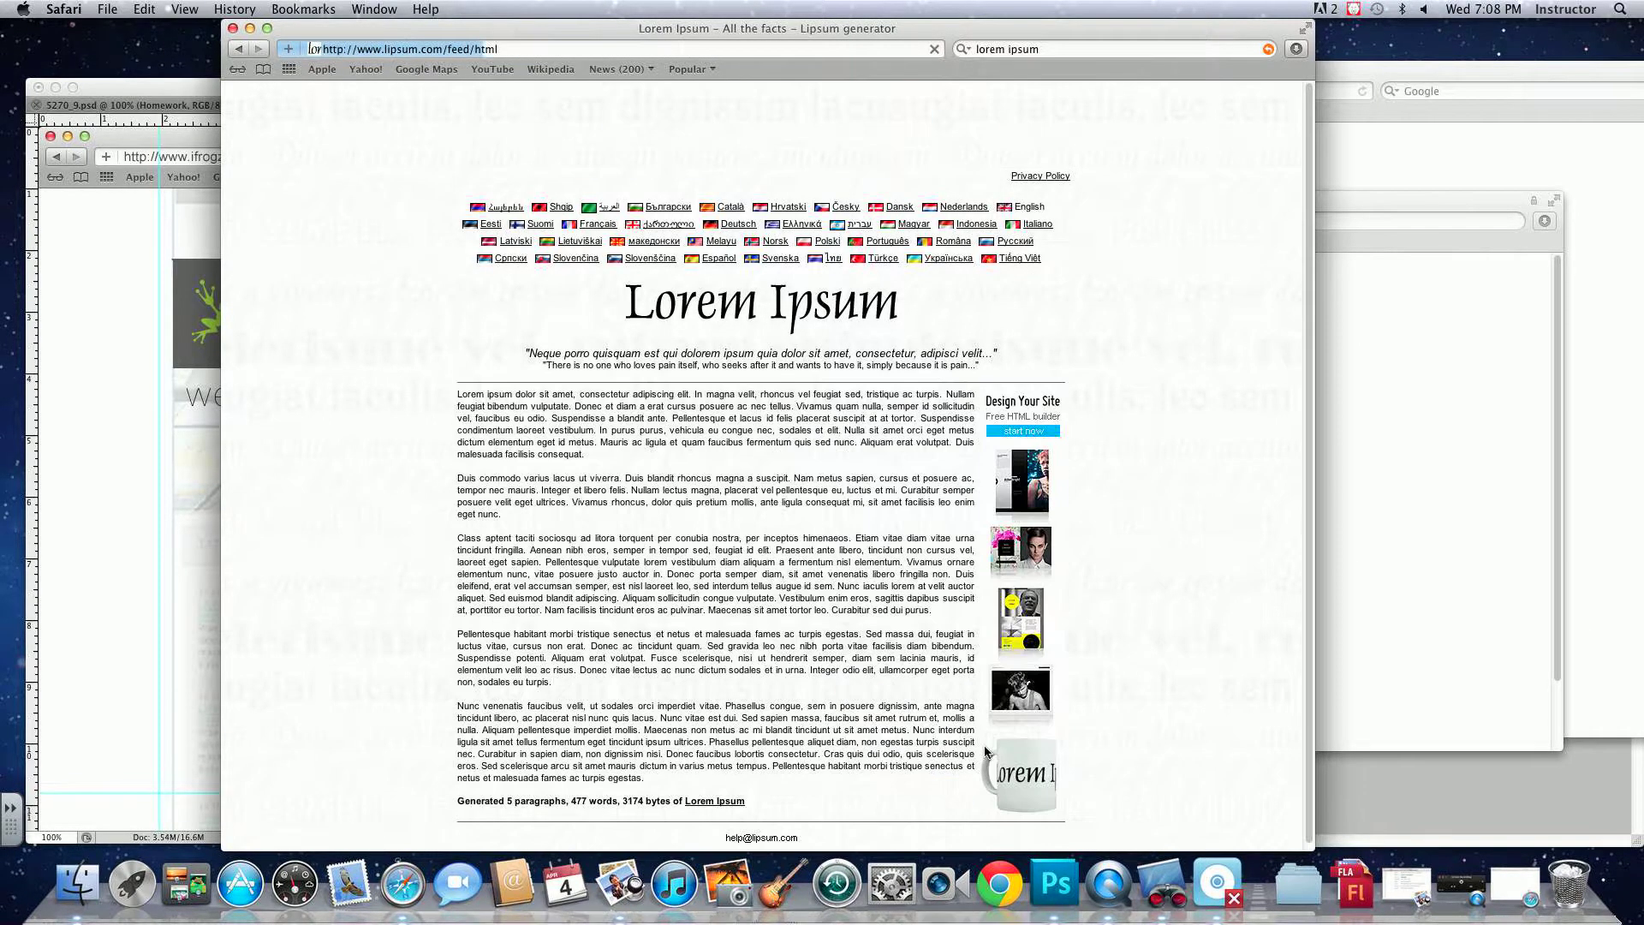
left_click_drag(448, 397, 608, 454)
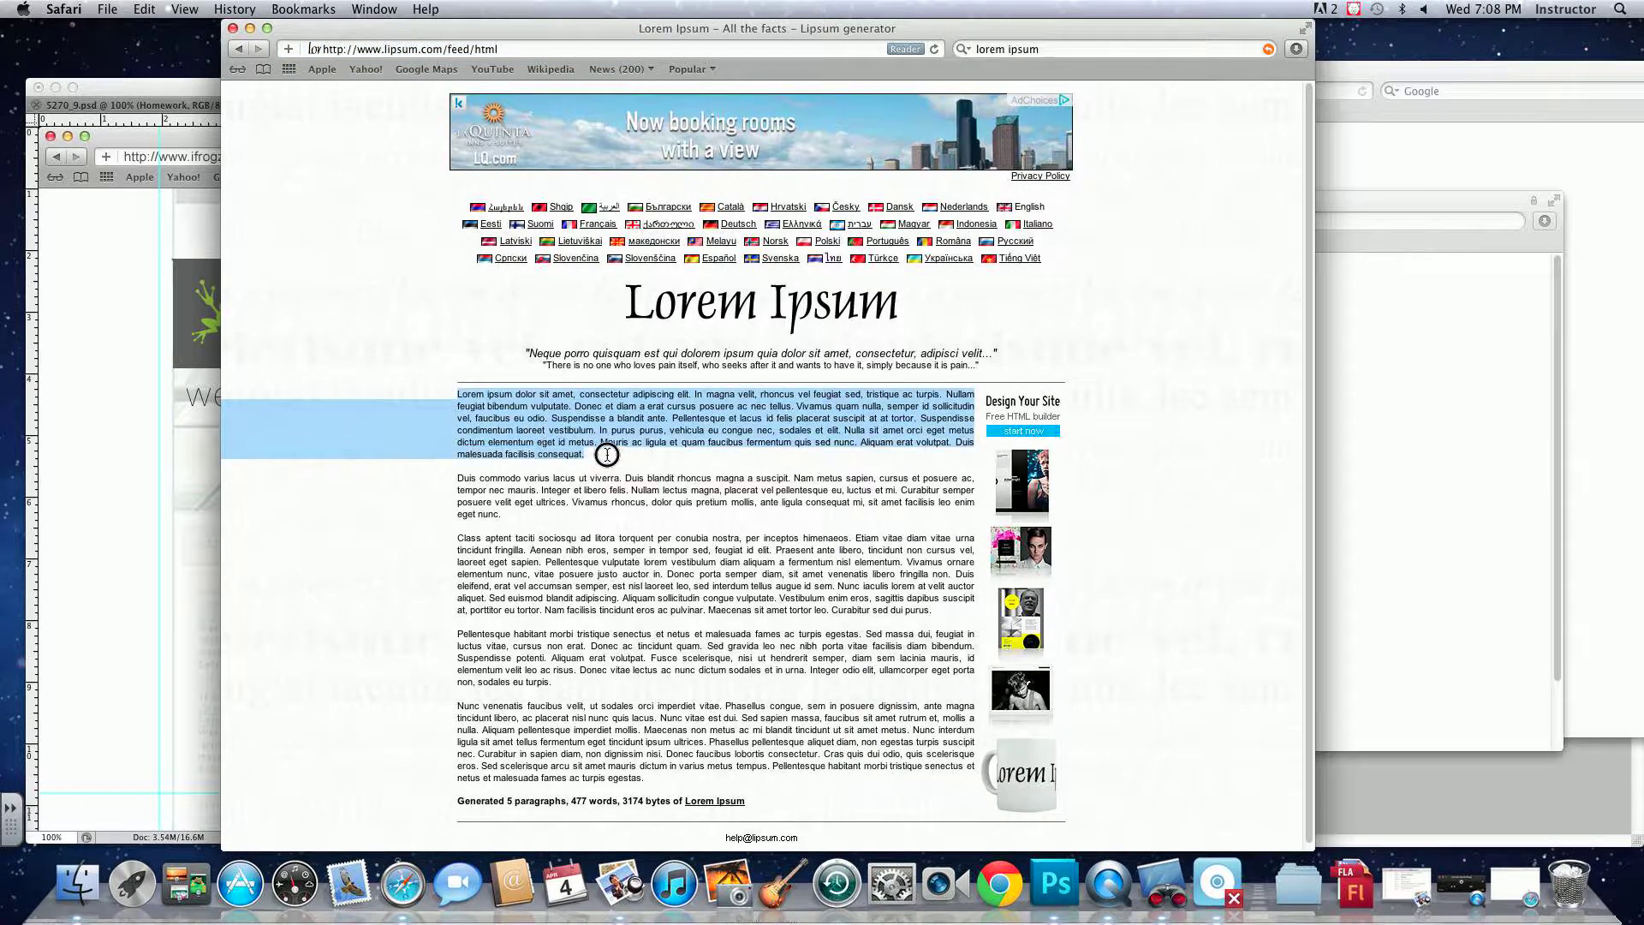
- Return to the Photoshop mockup, draw a tall text box below the welcome heading, and paste the placeholder paragraph into it
left_click(185, 472)
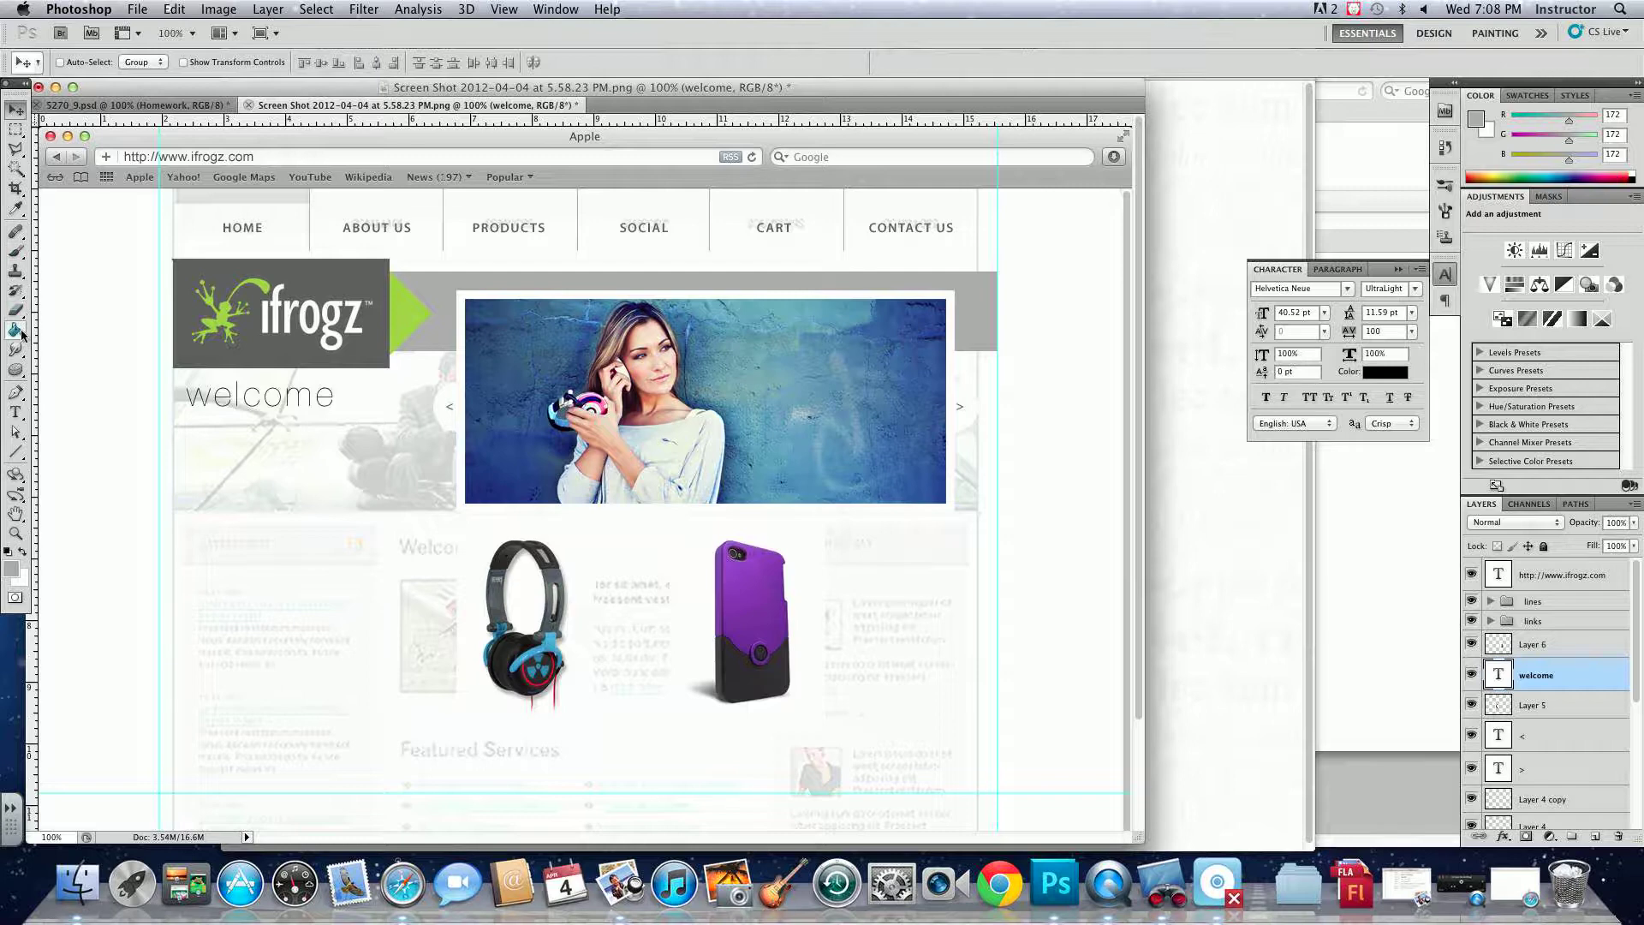
left_click(17, 411)
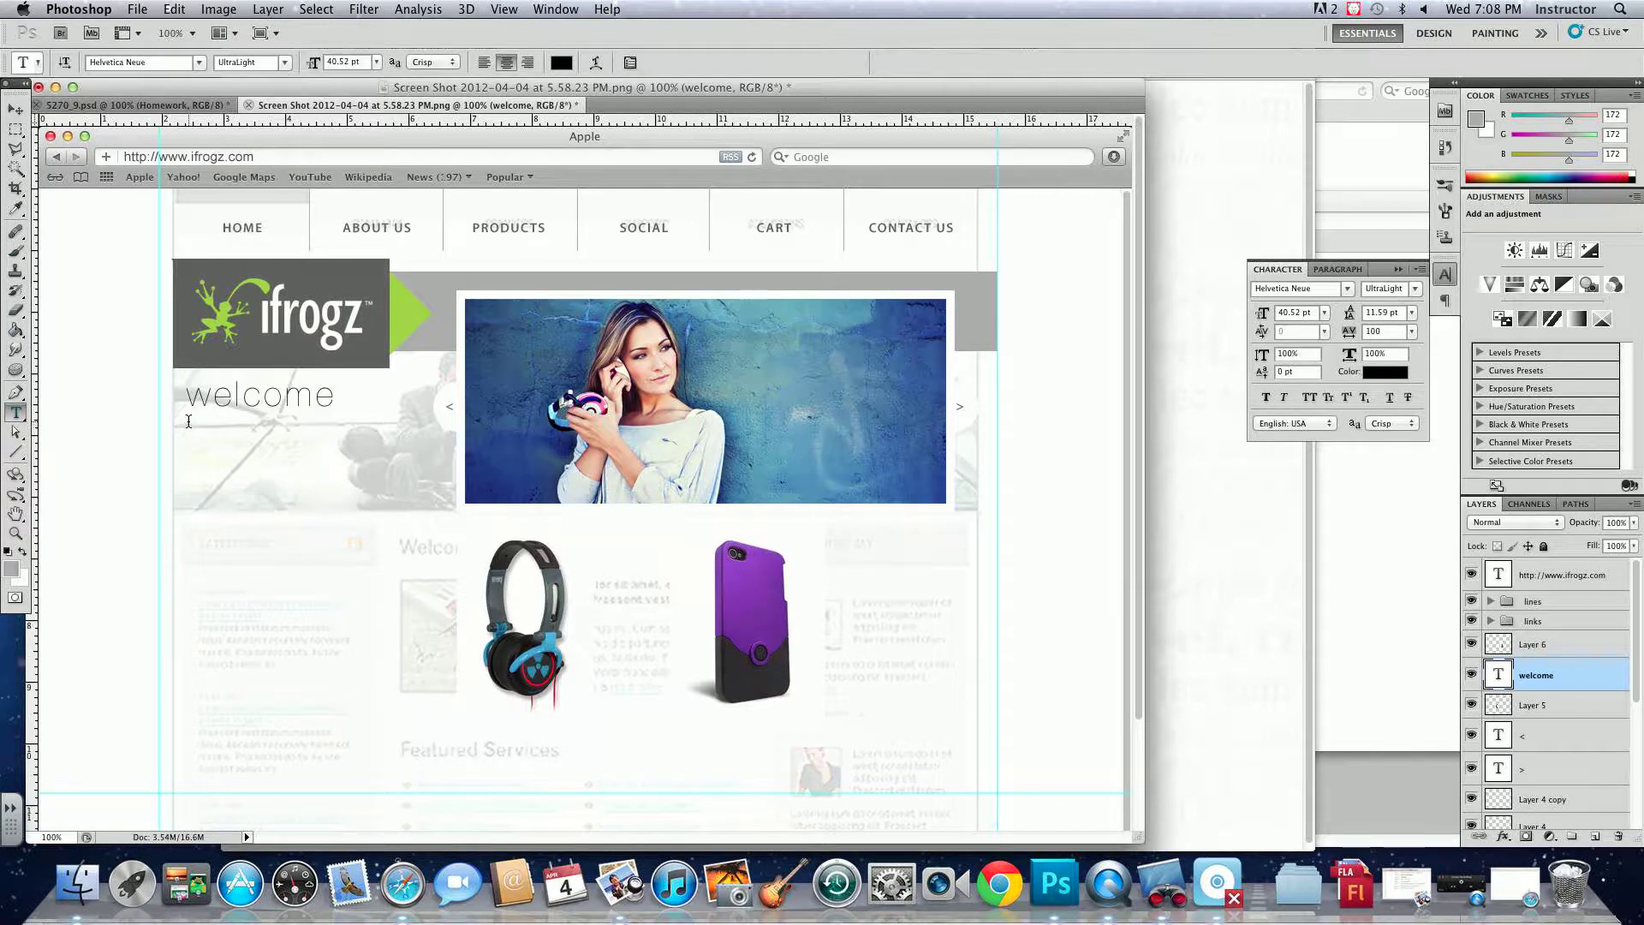
left_click_drag(189, 420, 382, 775)
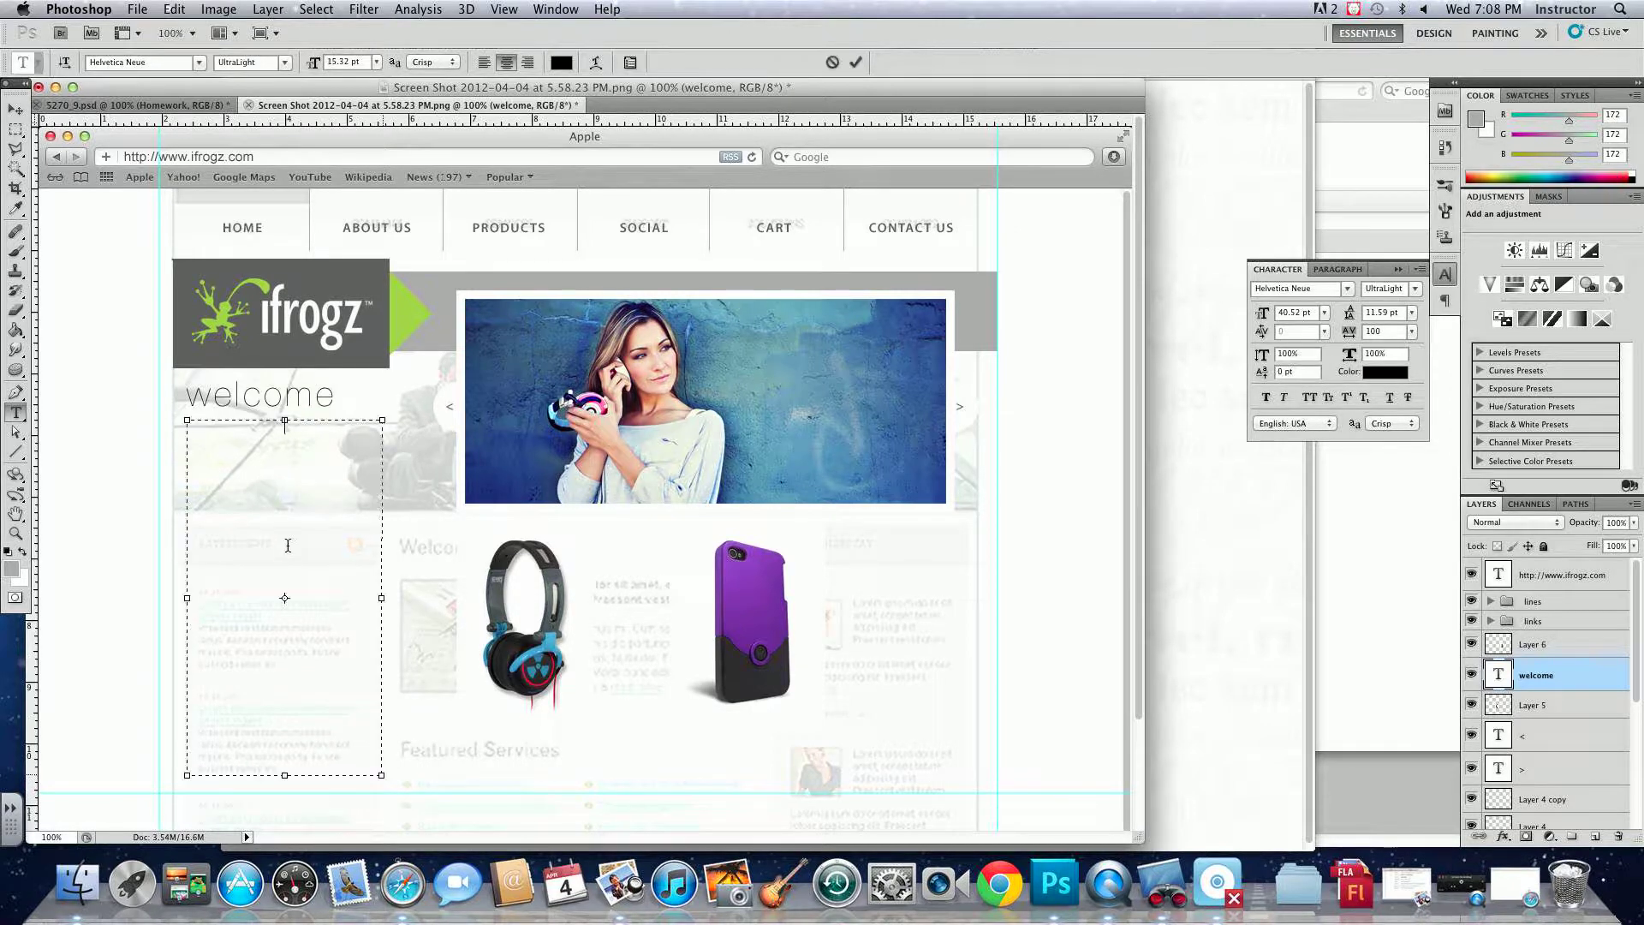
key("super+v")
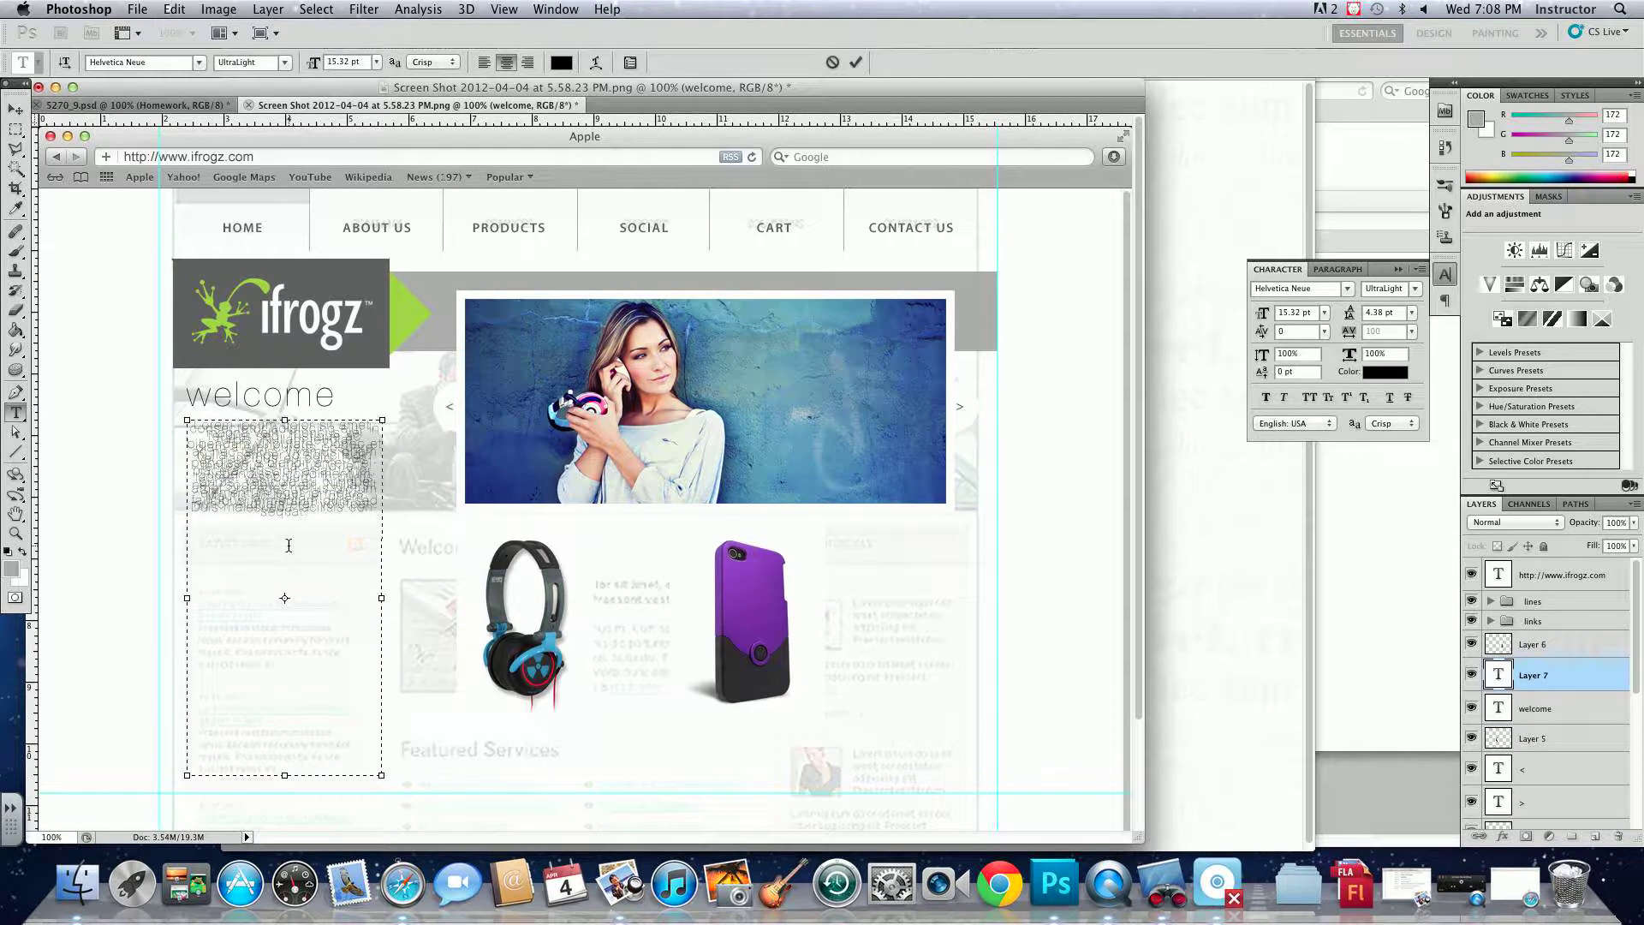
- Set the font of the whole pasted paragraph to Arial Regular
key("super+a")
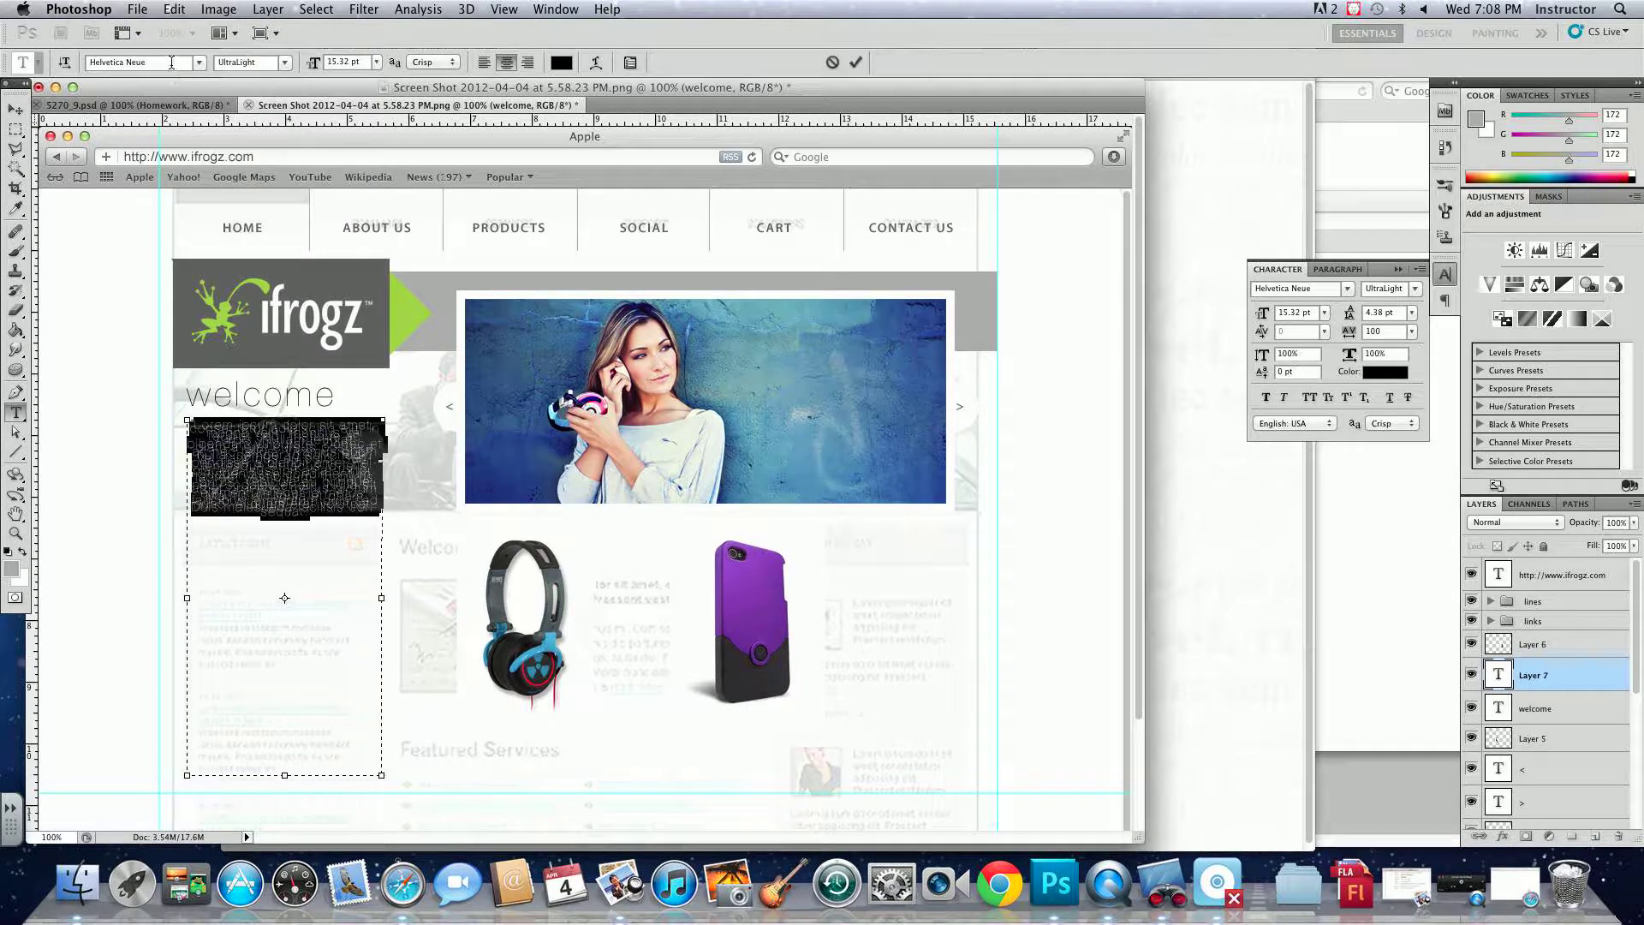
left_click(86, 56)
type("Arial")
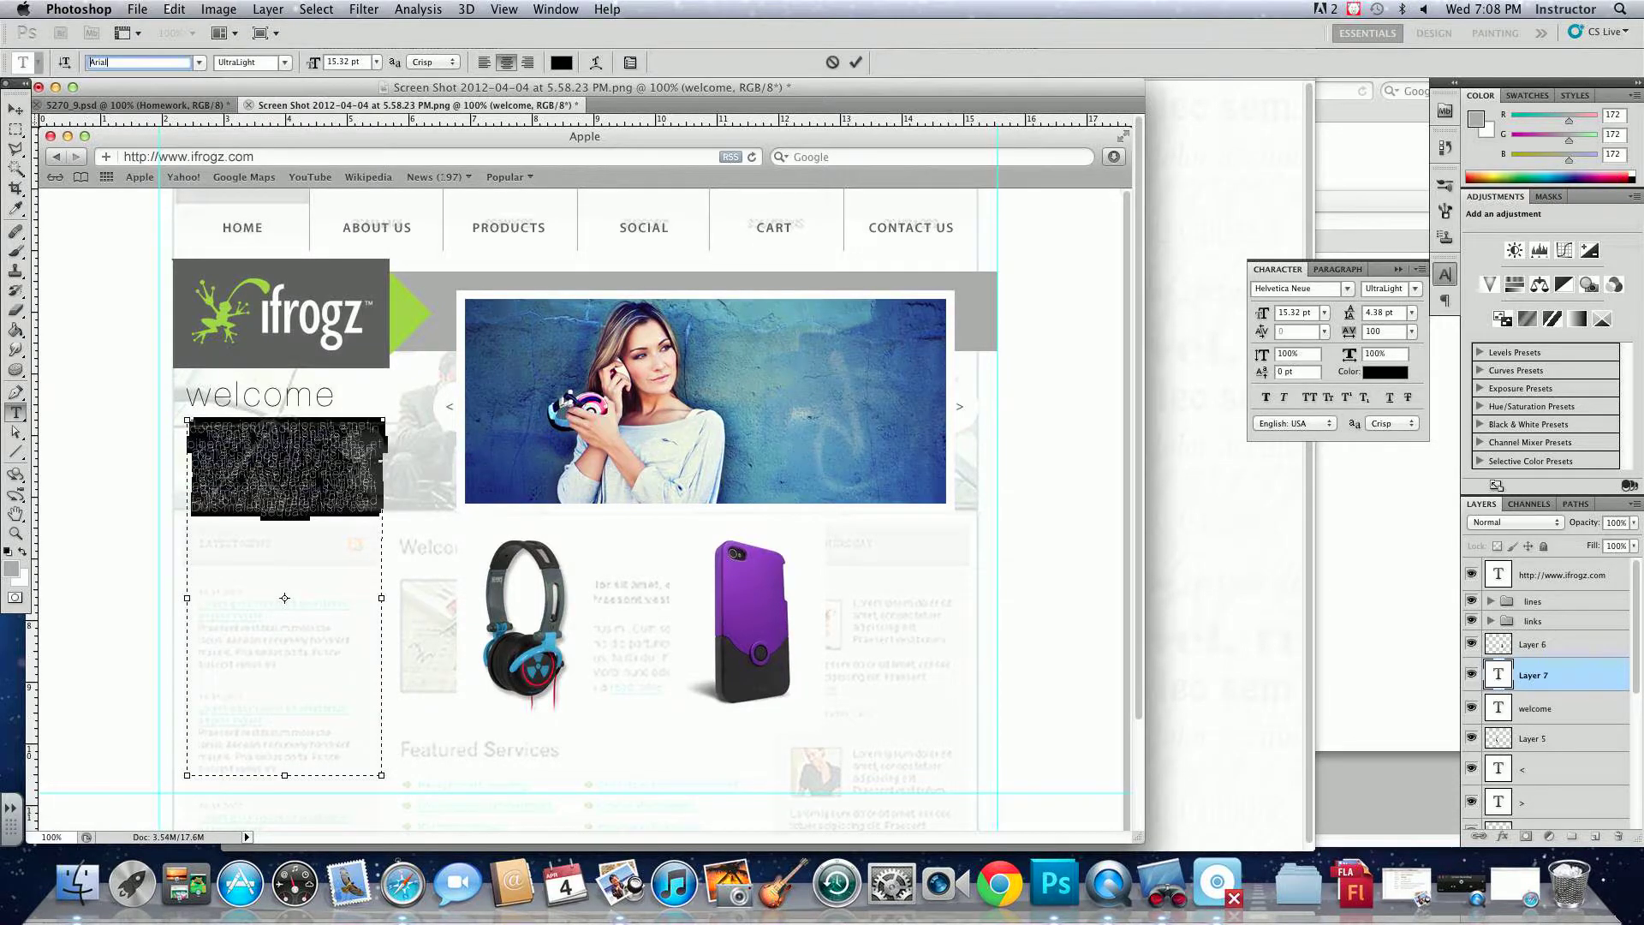
key("Return")
left_click(286, 63)
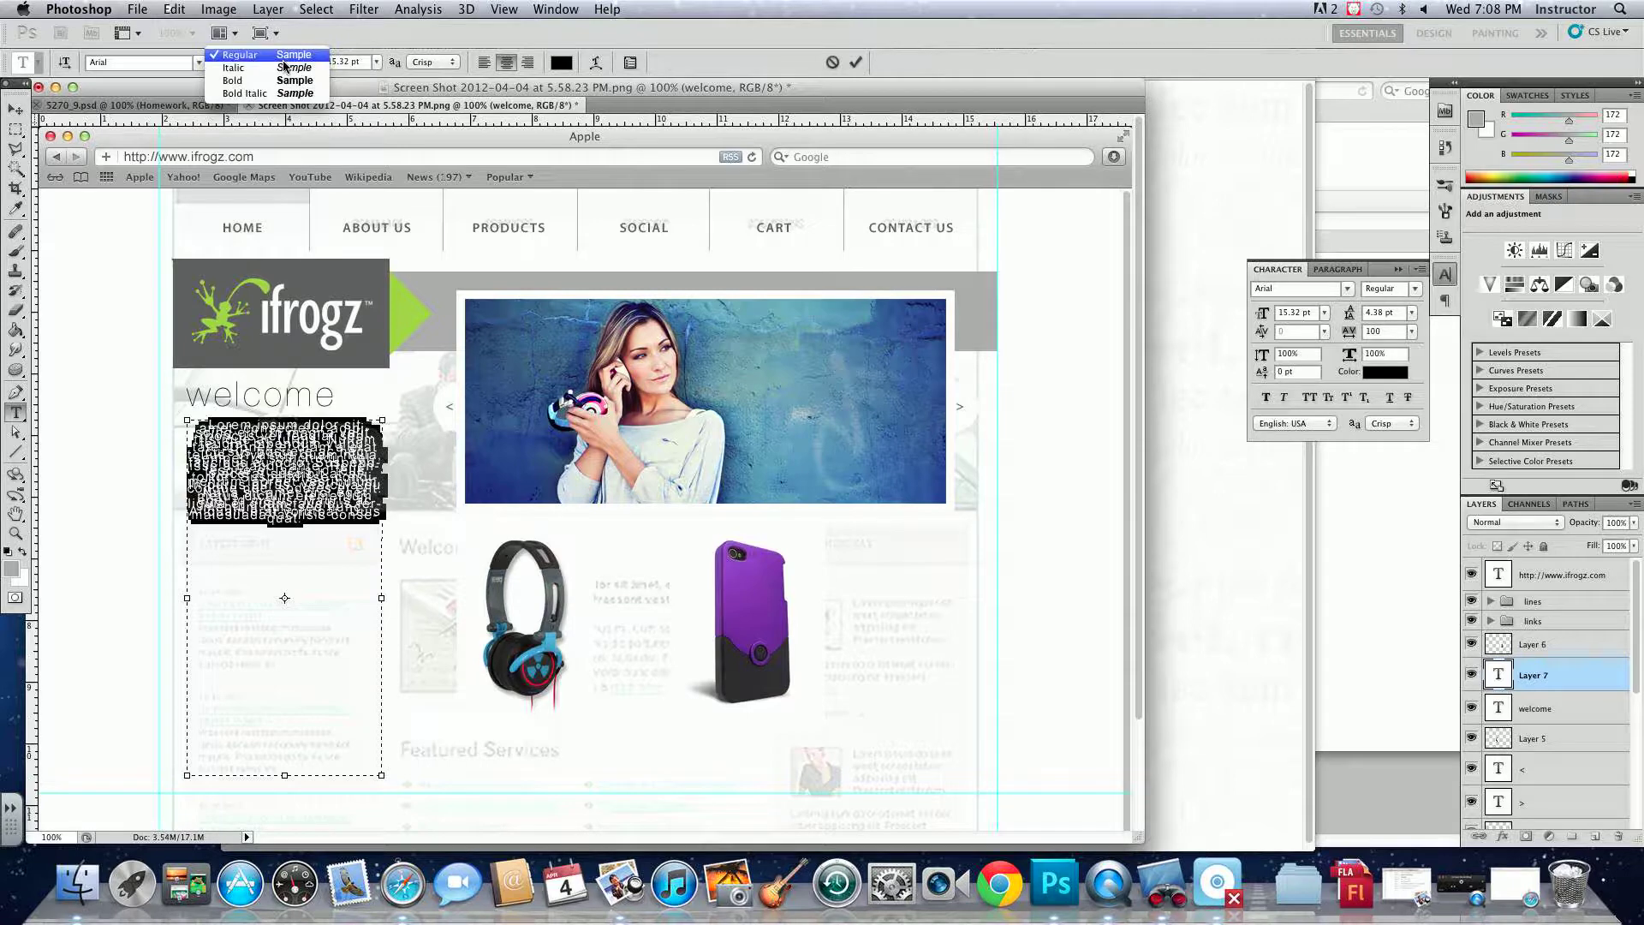
left_click(284, 60)
- Set the paragraph's tracking to 0 and its leading to Auto
left_click(1410, 332)
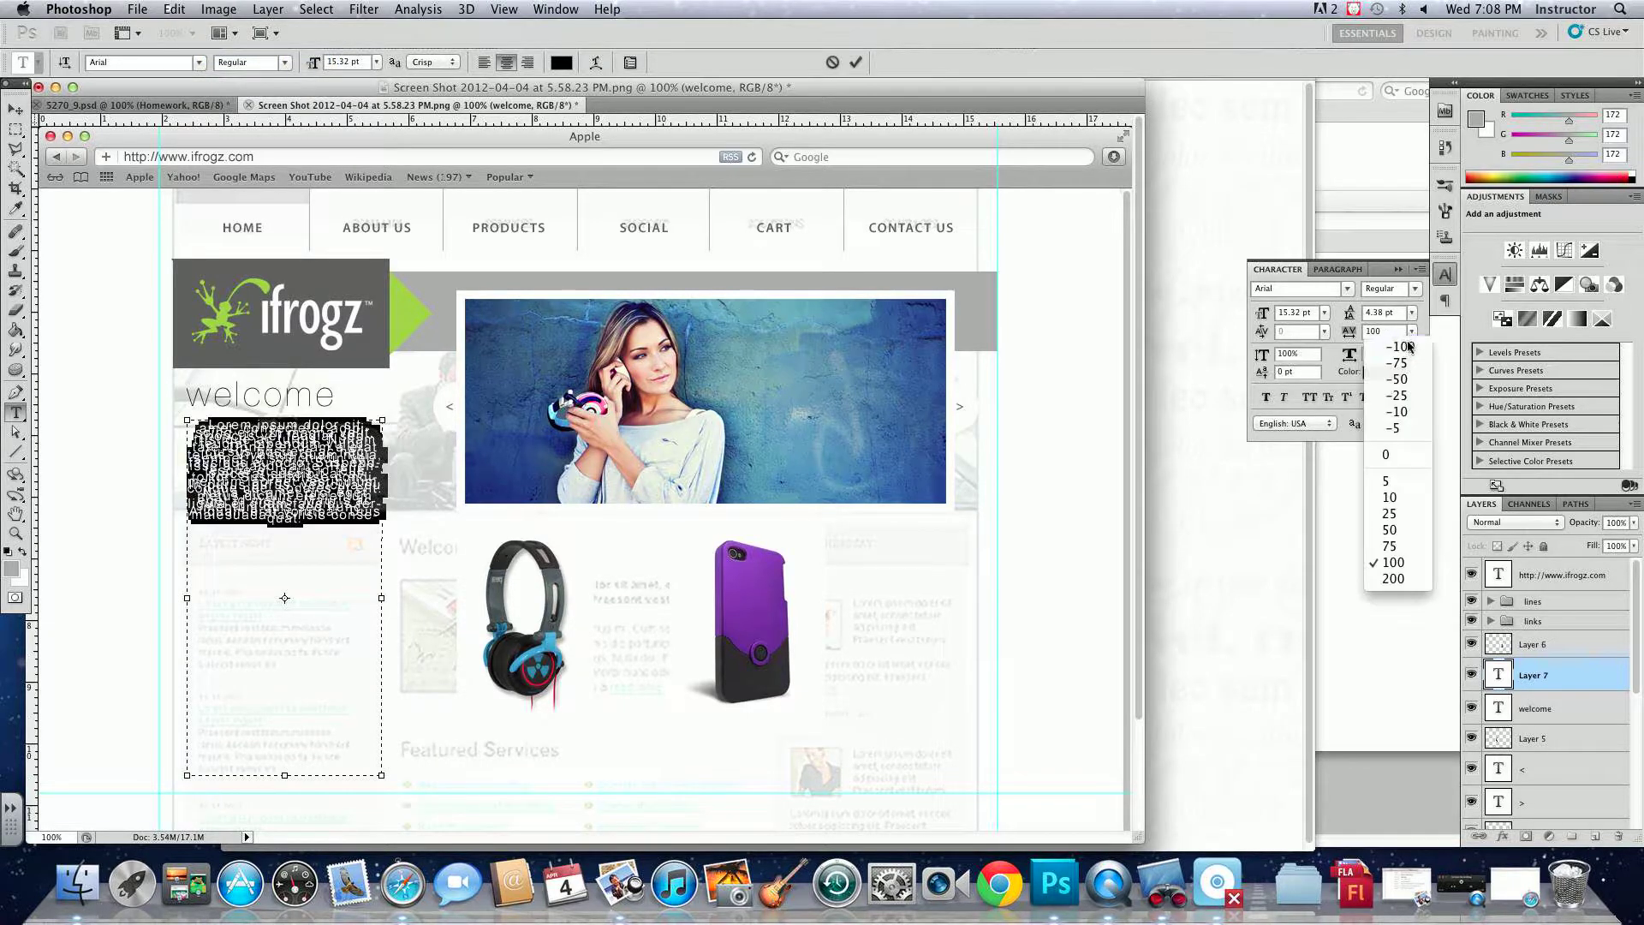
left_click(1419, 332)
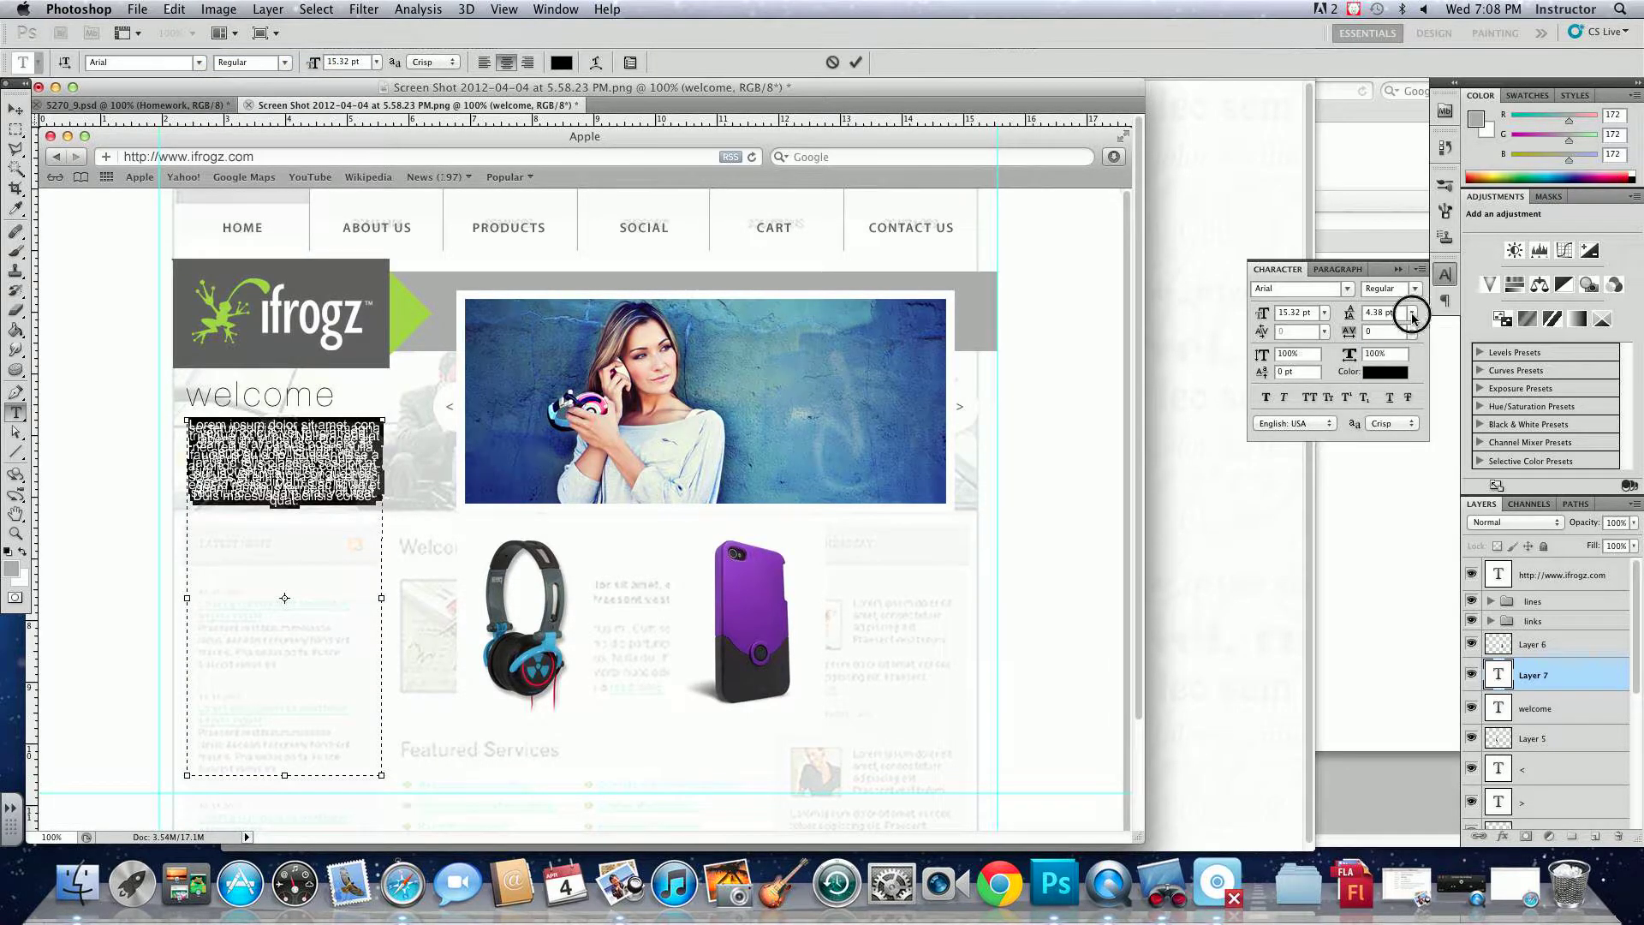
left_click(1412, 313)
left_click(1410, 325)
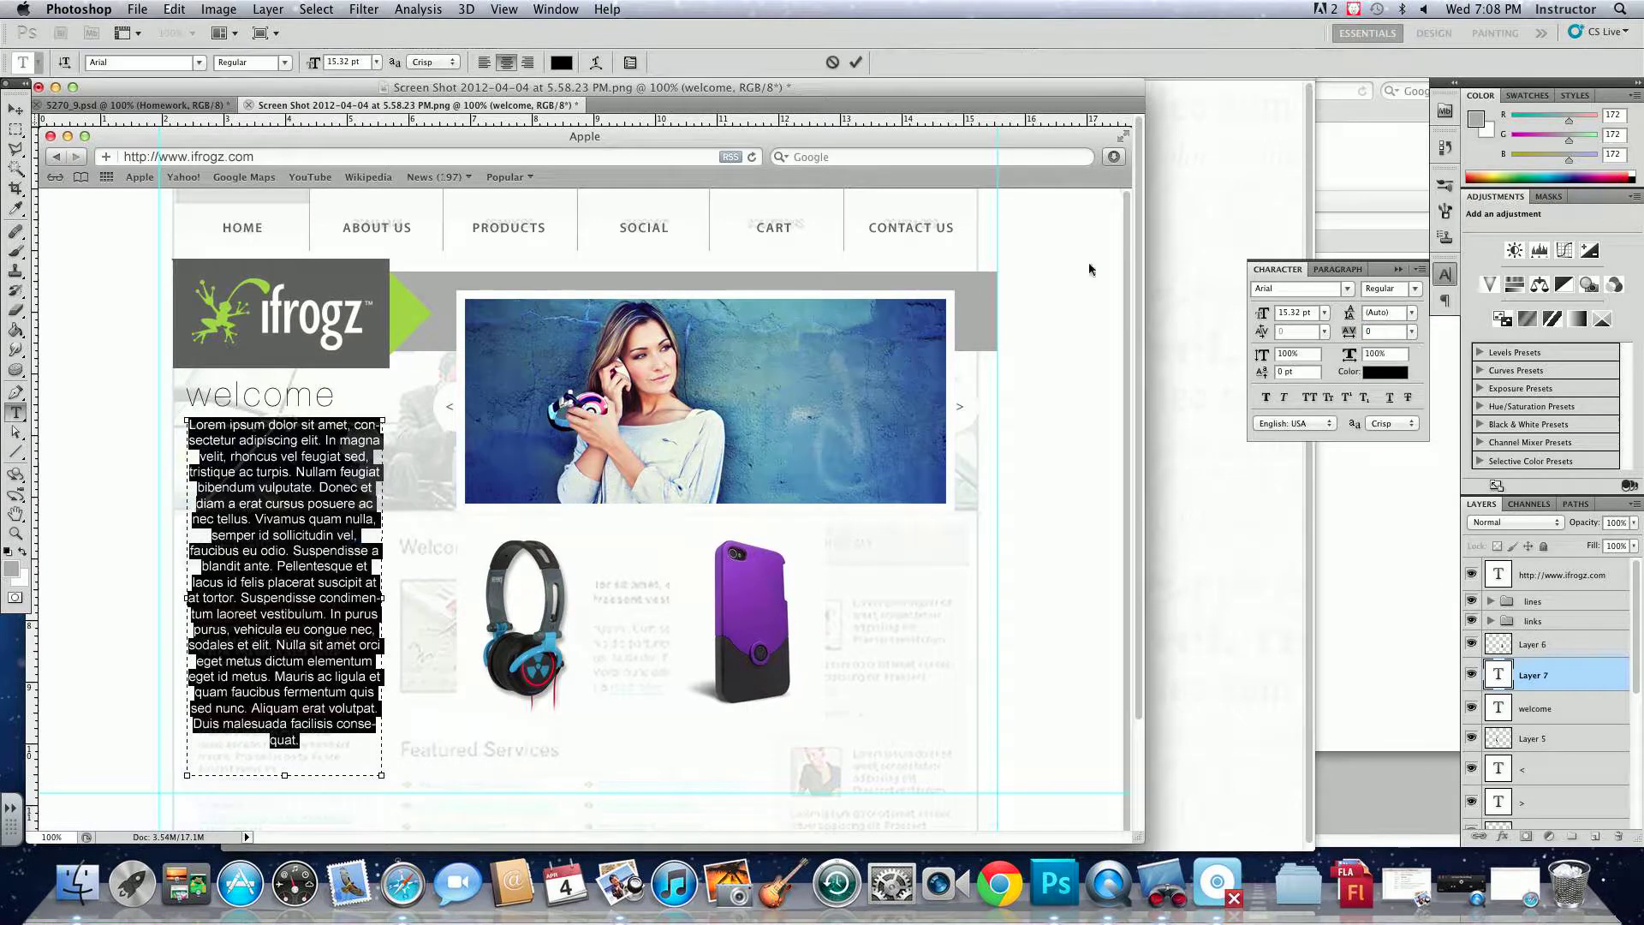
- Reduce the paragraph's font size to 10 pt and reopen the font size choices
left_click(376, 62)
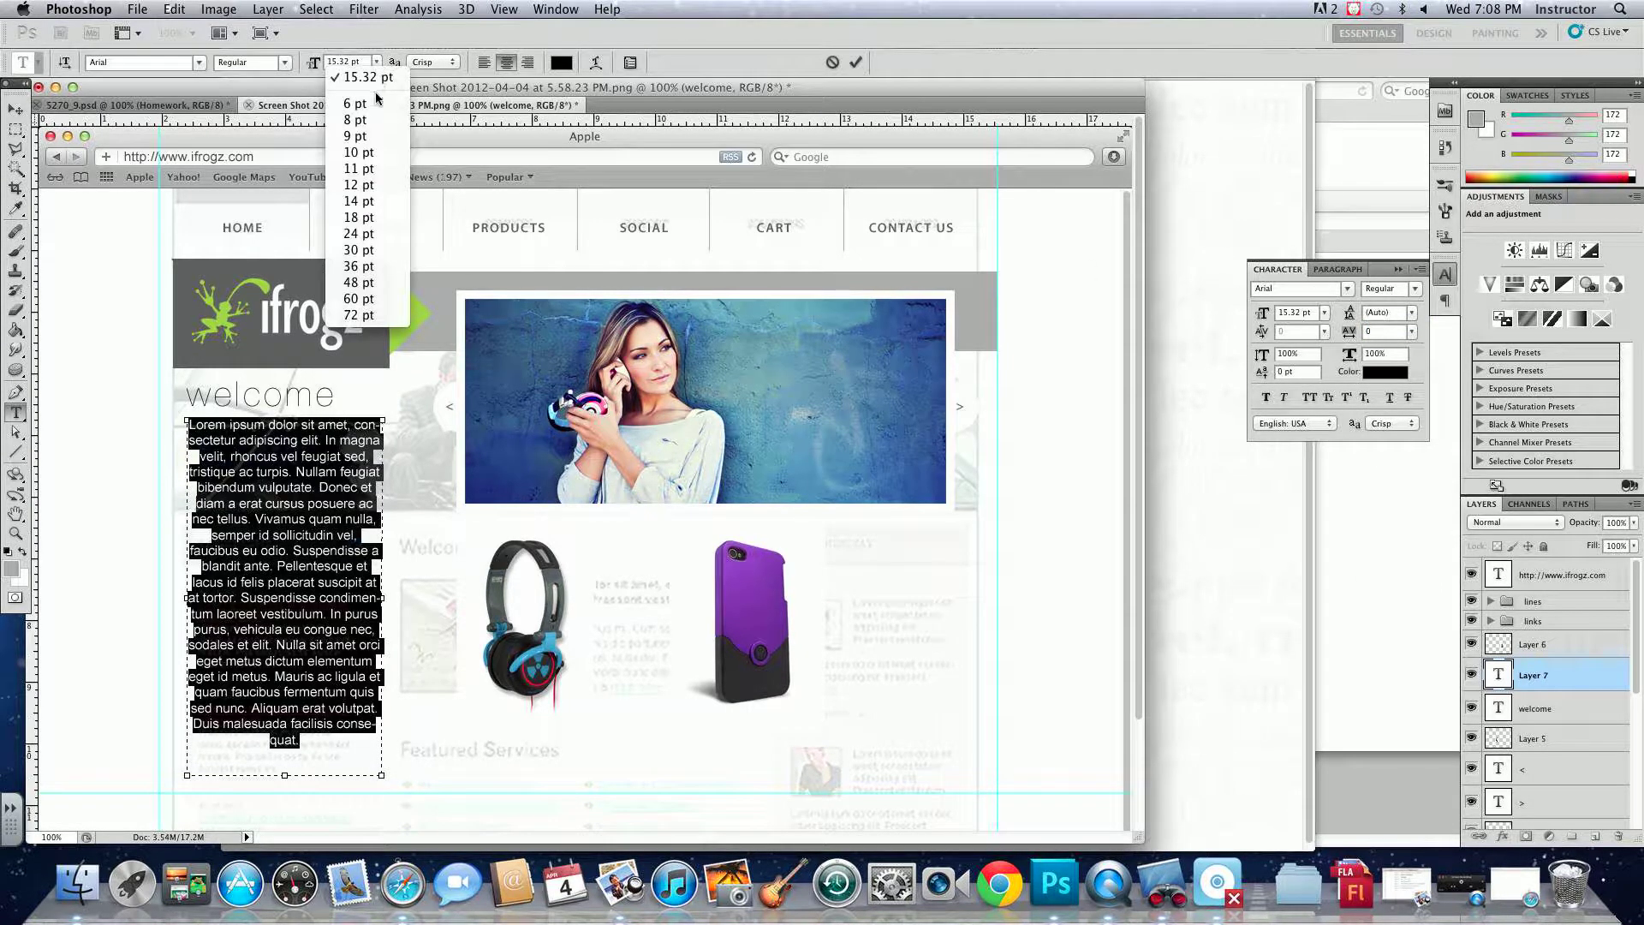
left_click(375, 153)
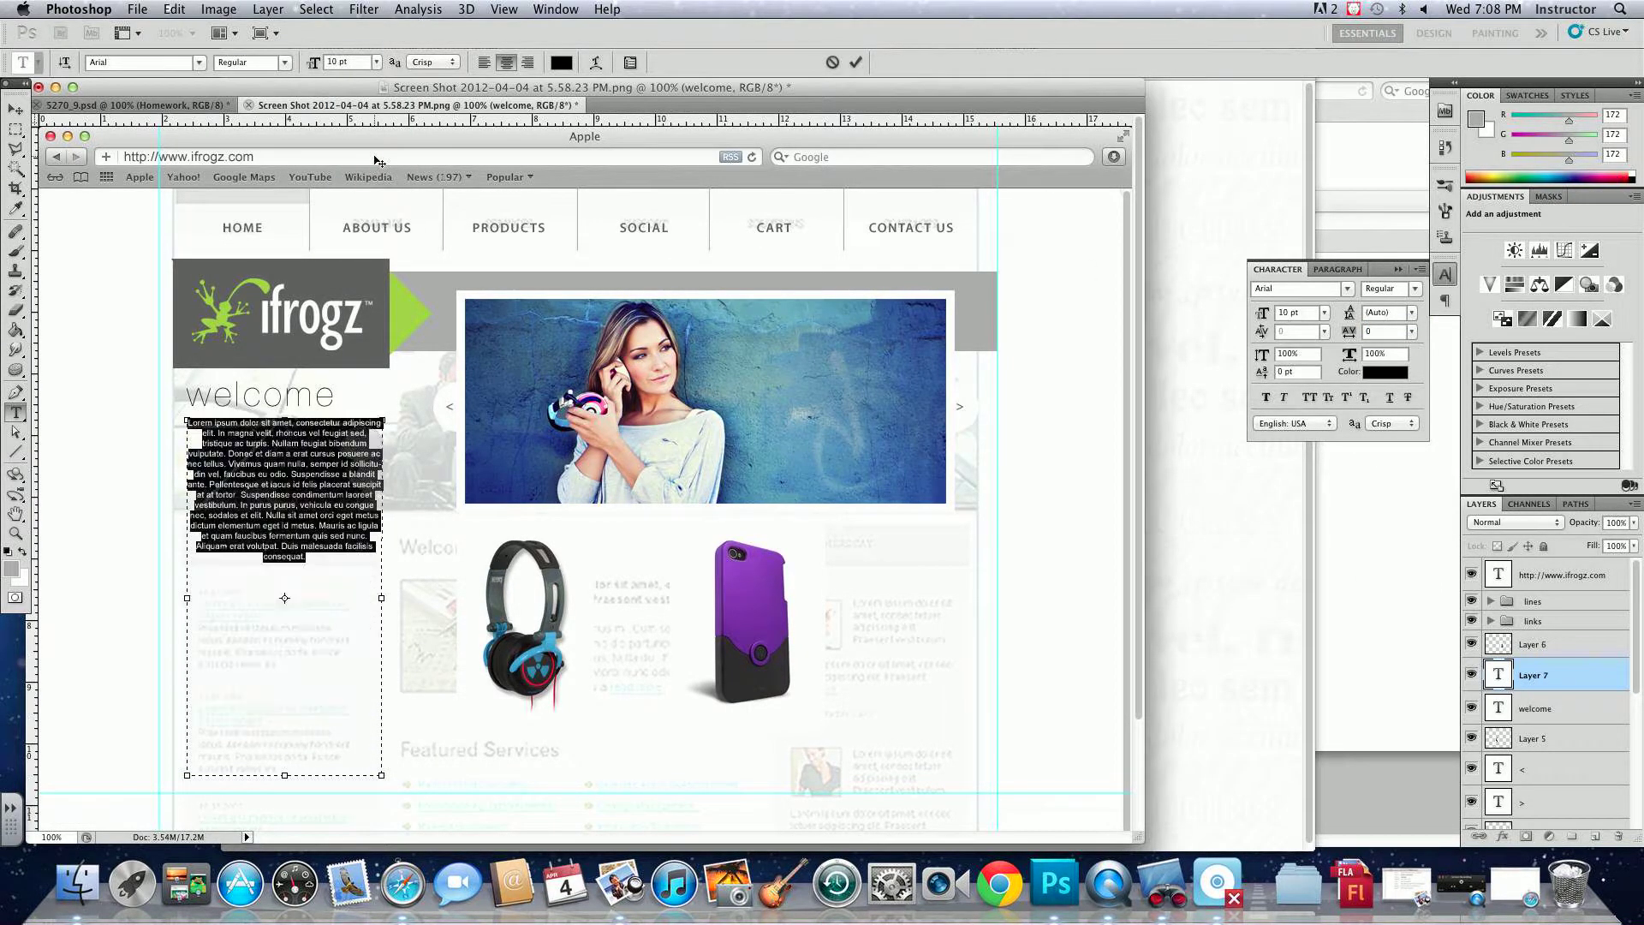
left_click(374, 61)
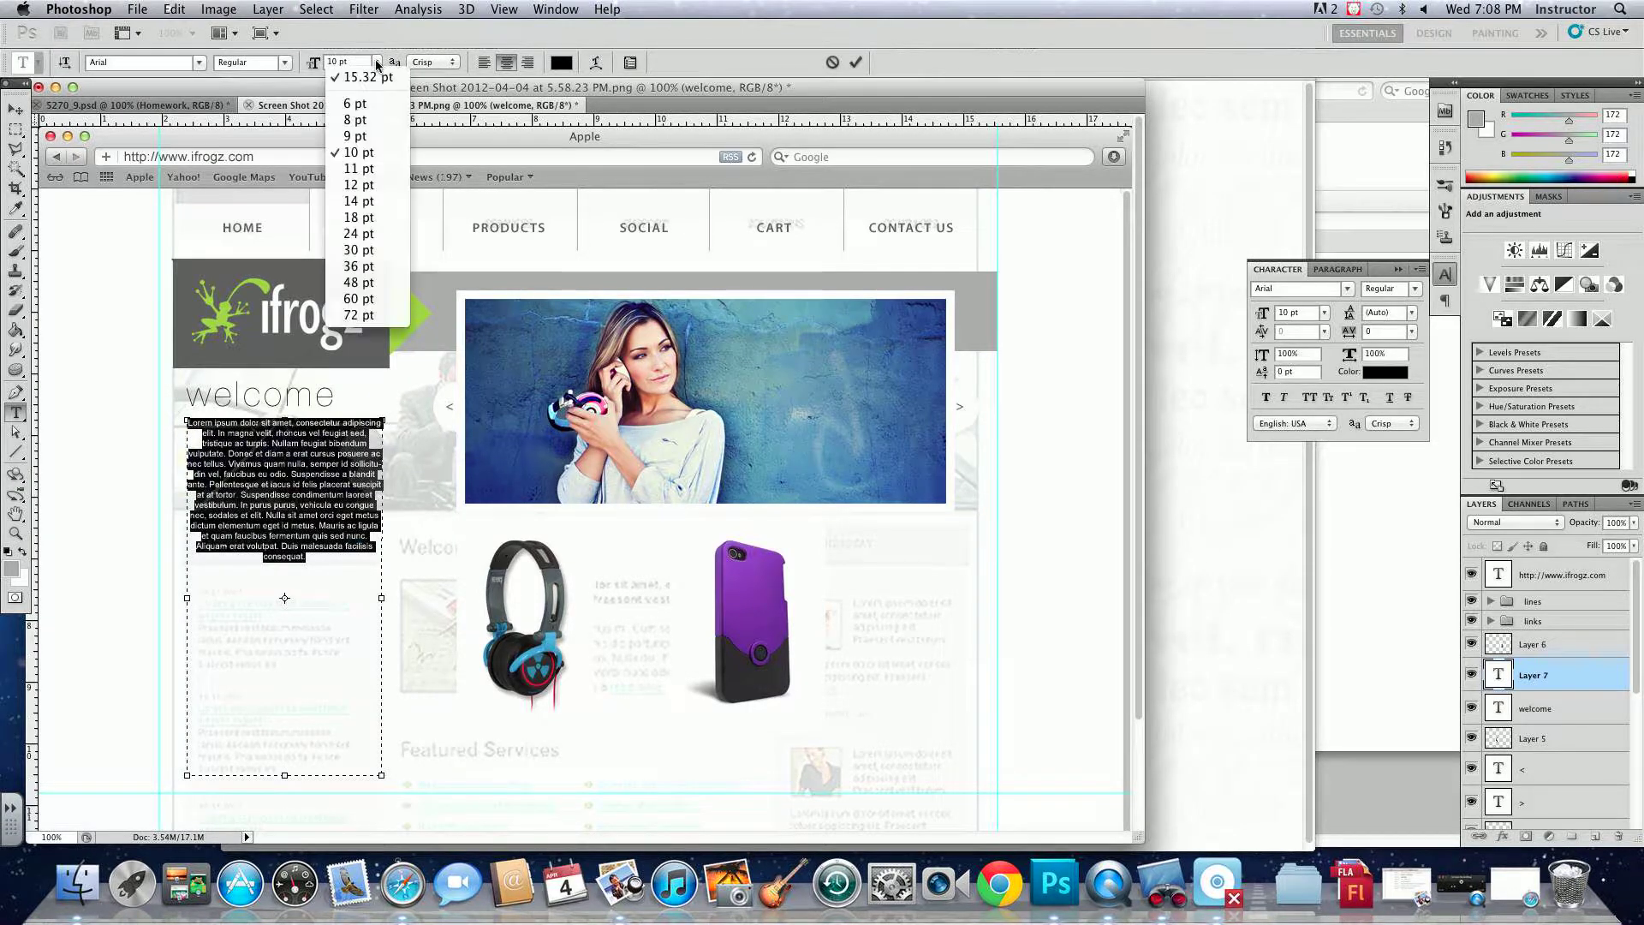
- Set the lorem ipsum paragraph's font size to 12 pt and align its text left
left_click(367, 172)
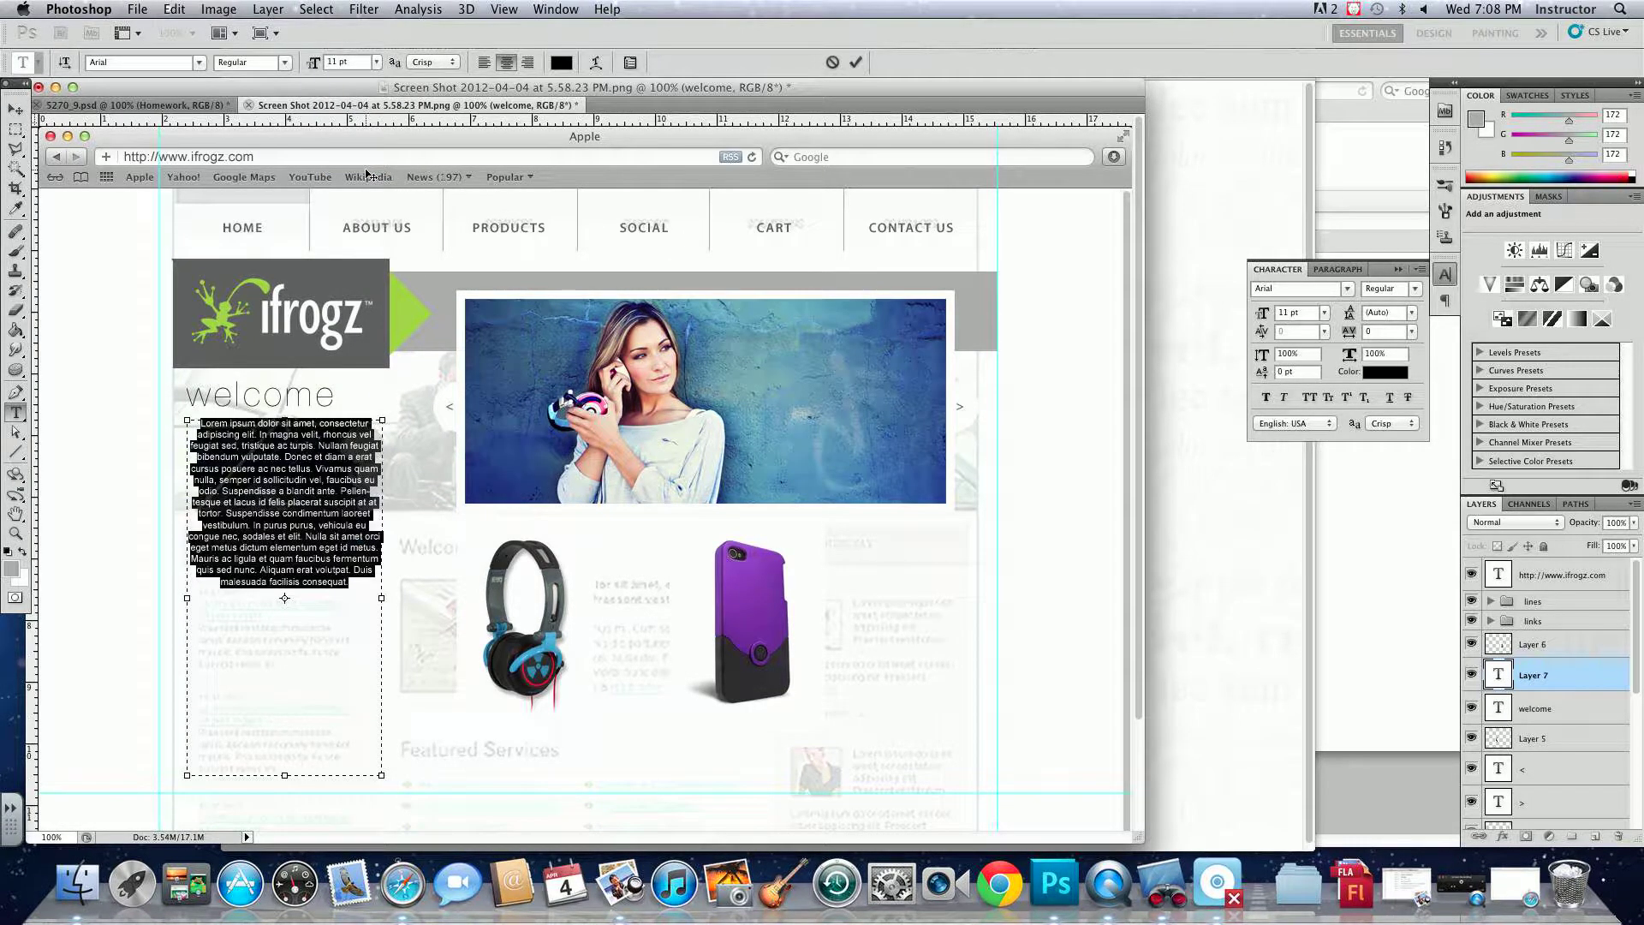
left_click(376, 63)
left_click(369, 187)
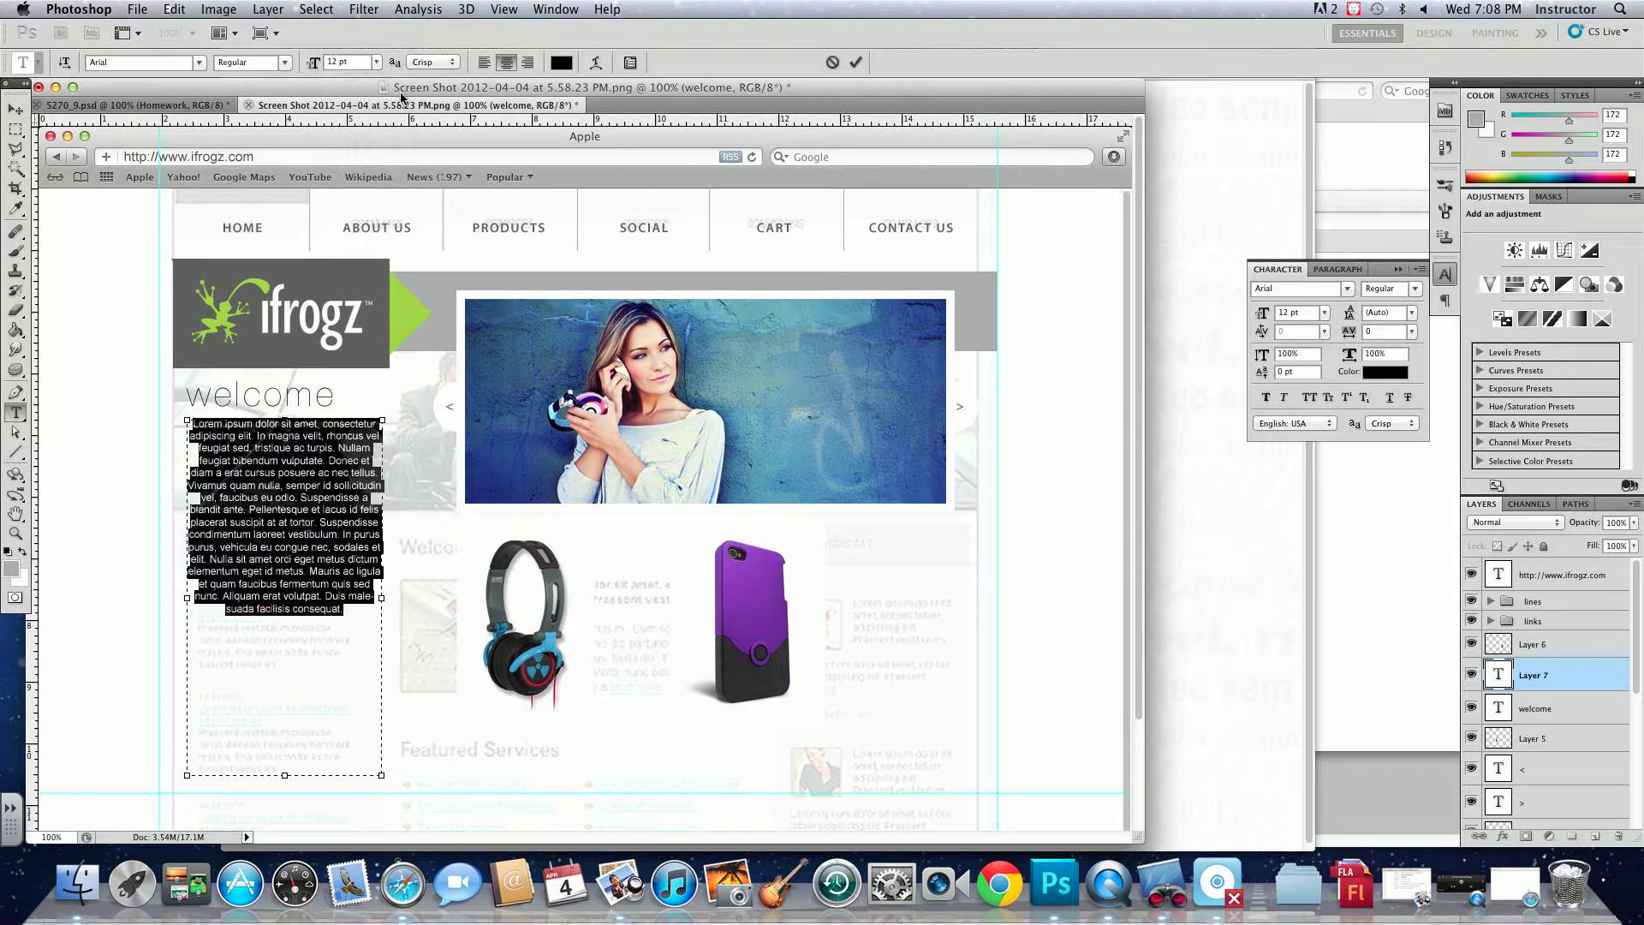
left_click(484, 63)
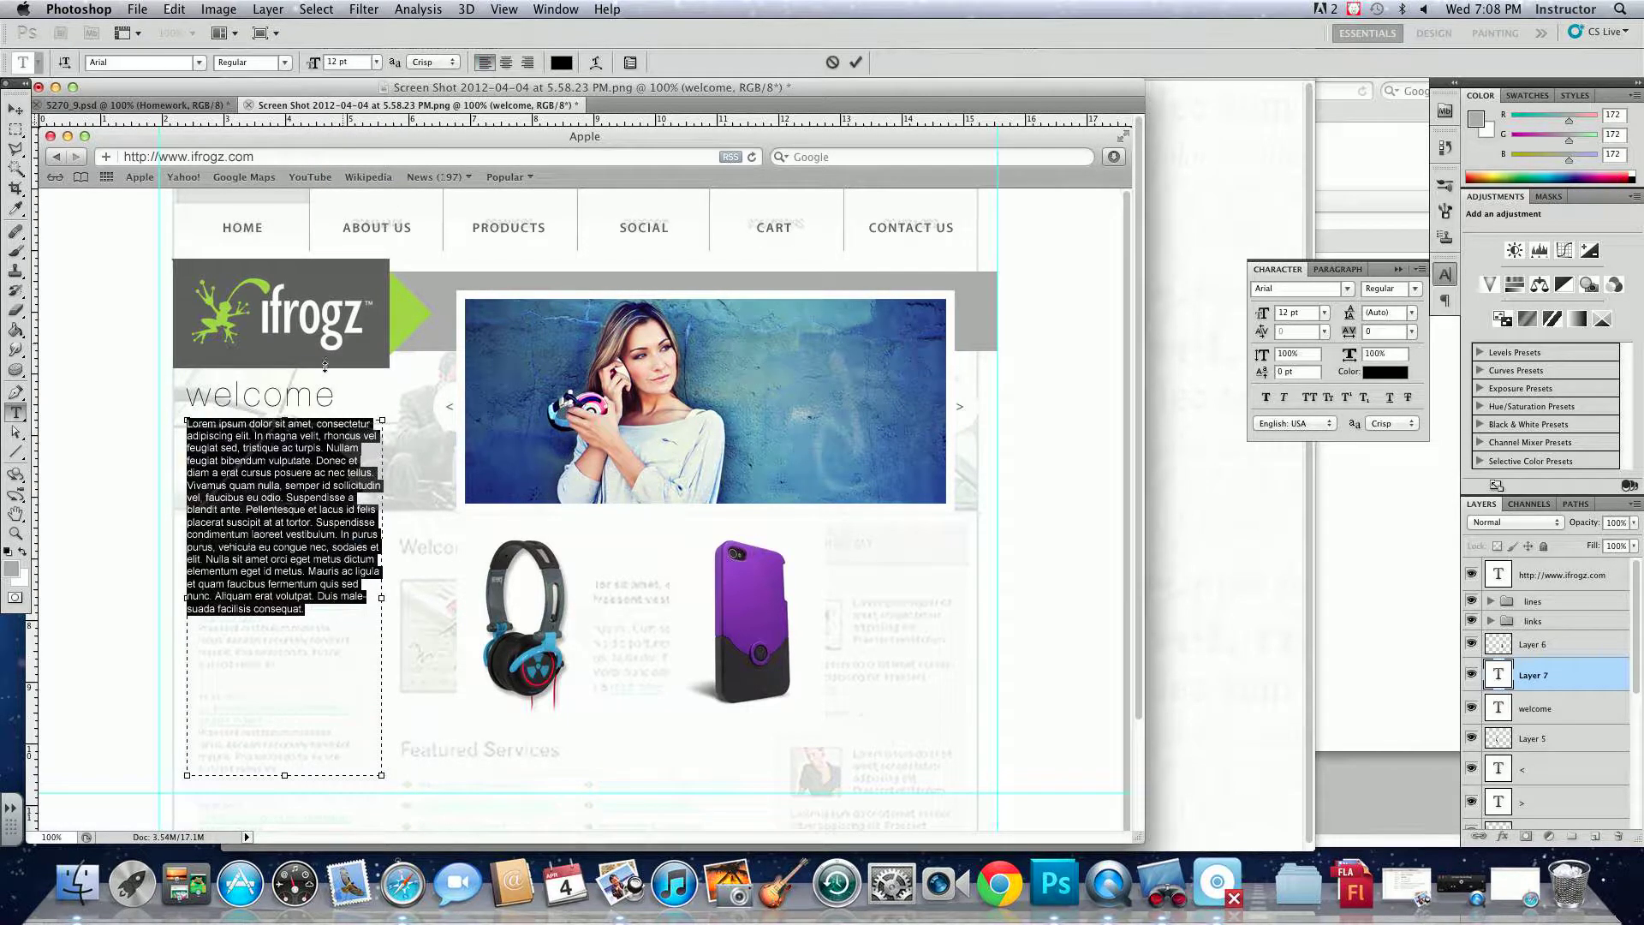
- Increase the leading of the whole lorem ipsum paragraph to 18.38 pt and commit the text
left_click(313, 451)
key("super+a")
key("alt+Up")
key("alt+Up")
key("alt+Up")
key("alt+Down")
key("alt+Down")
key("alt+Down")
key("alt+Down")
key("alt+Down")
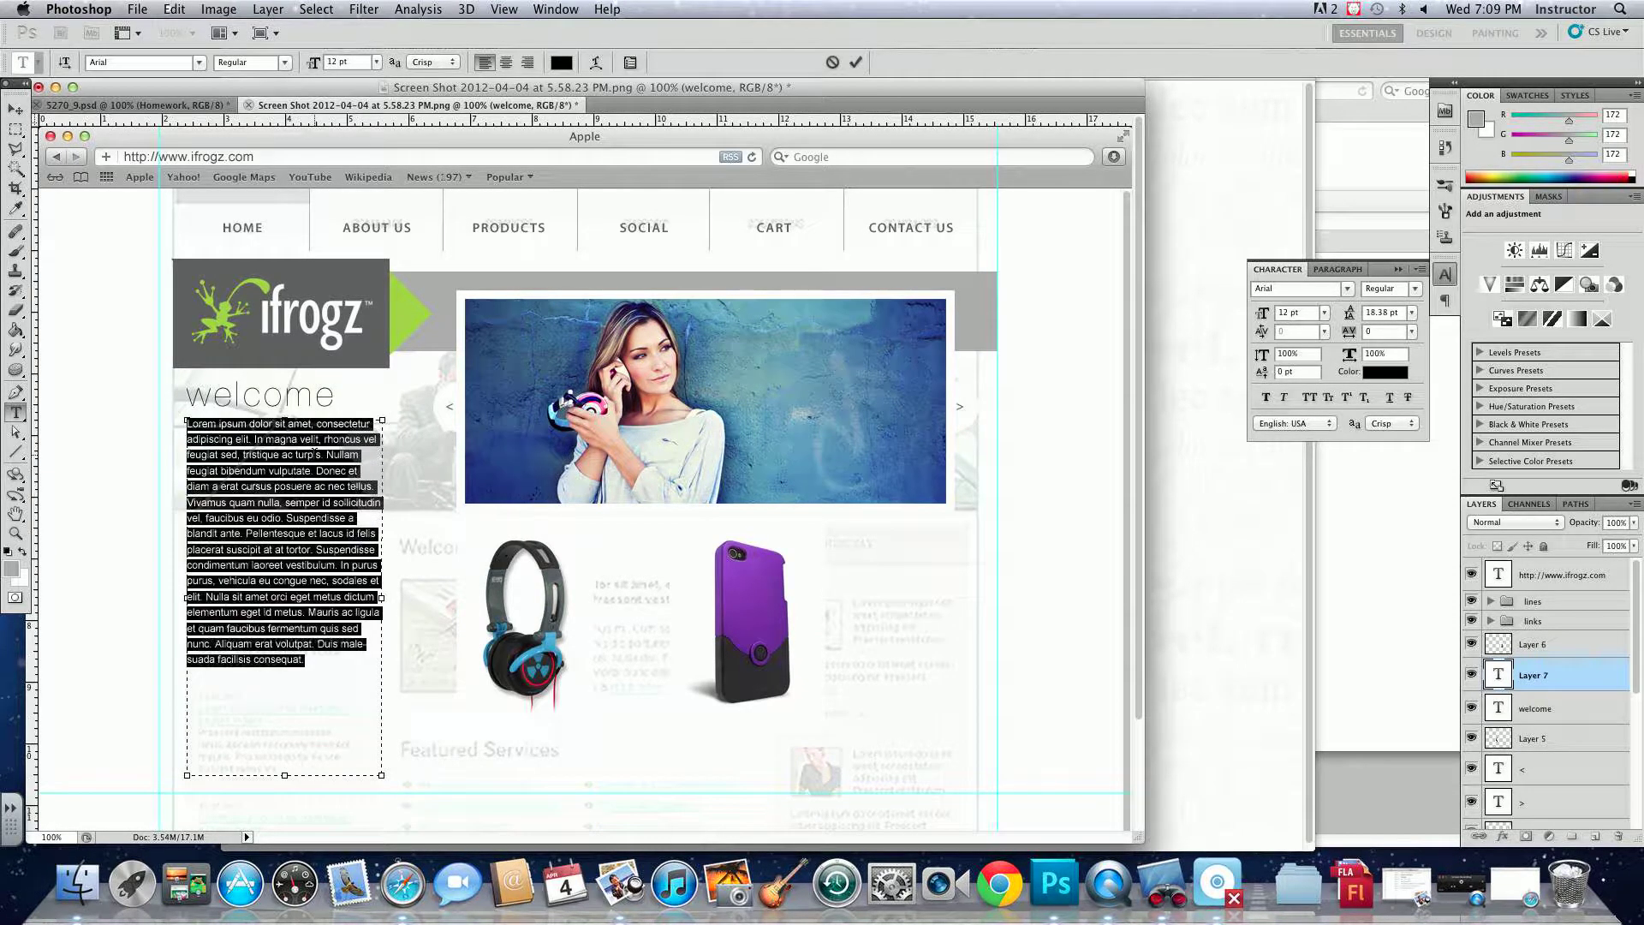
left_click(15, 109)
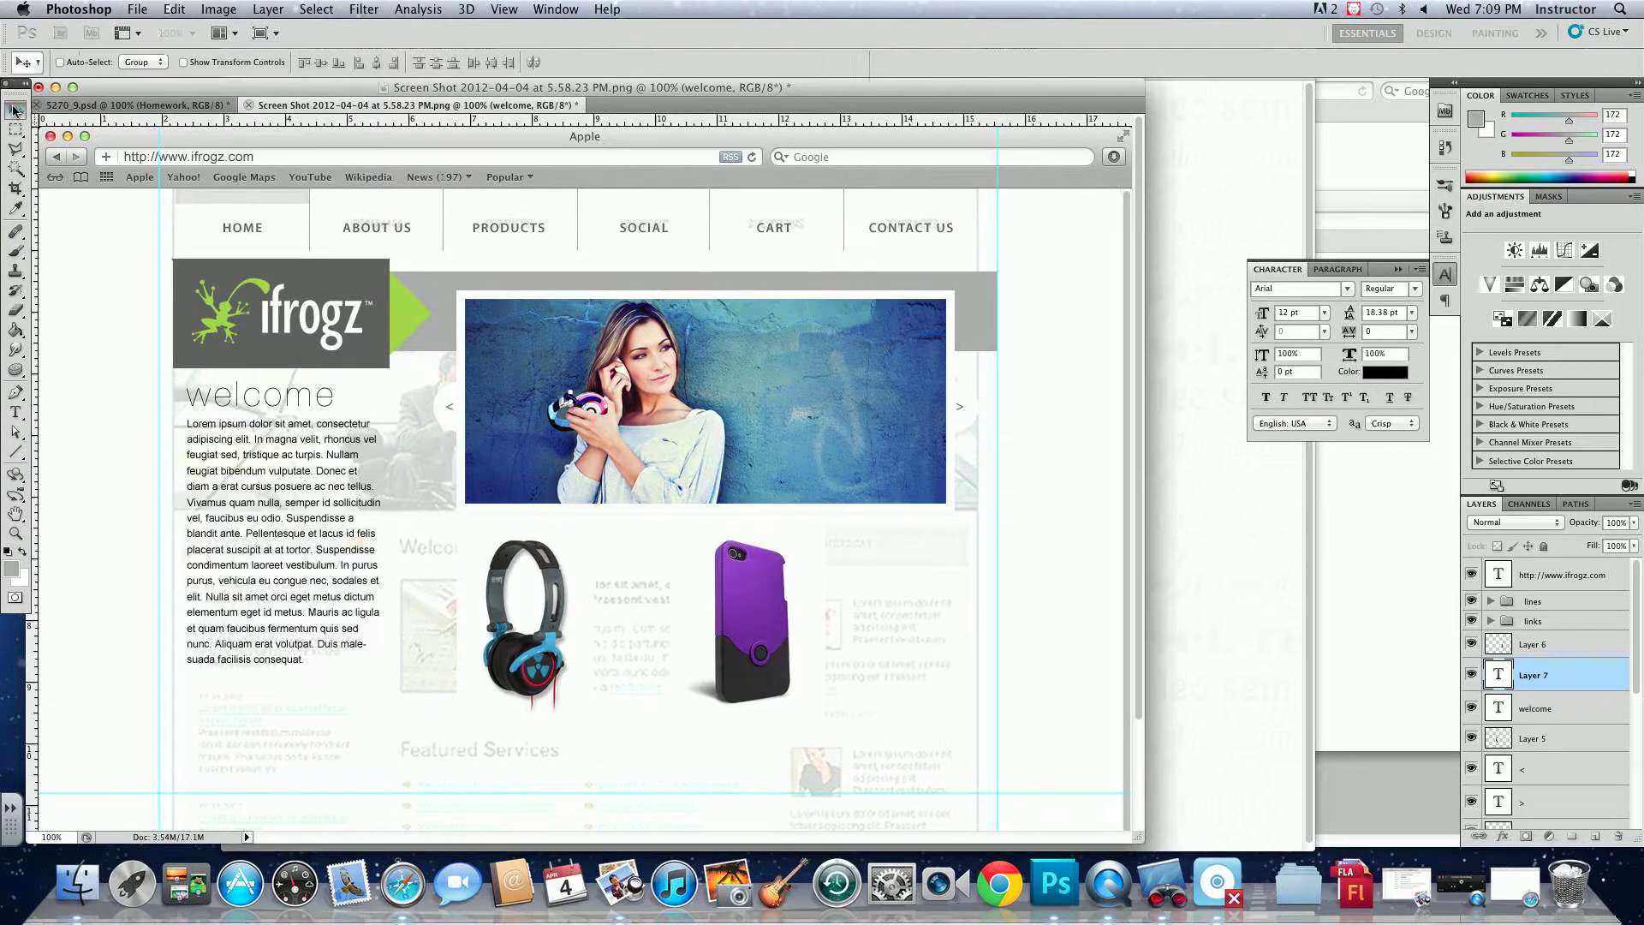
- Hide Layer 1, the faded website template behind the design
left_click_drag(1636, 661, 1634, 786)
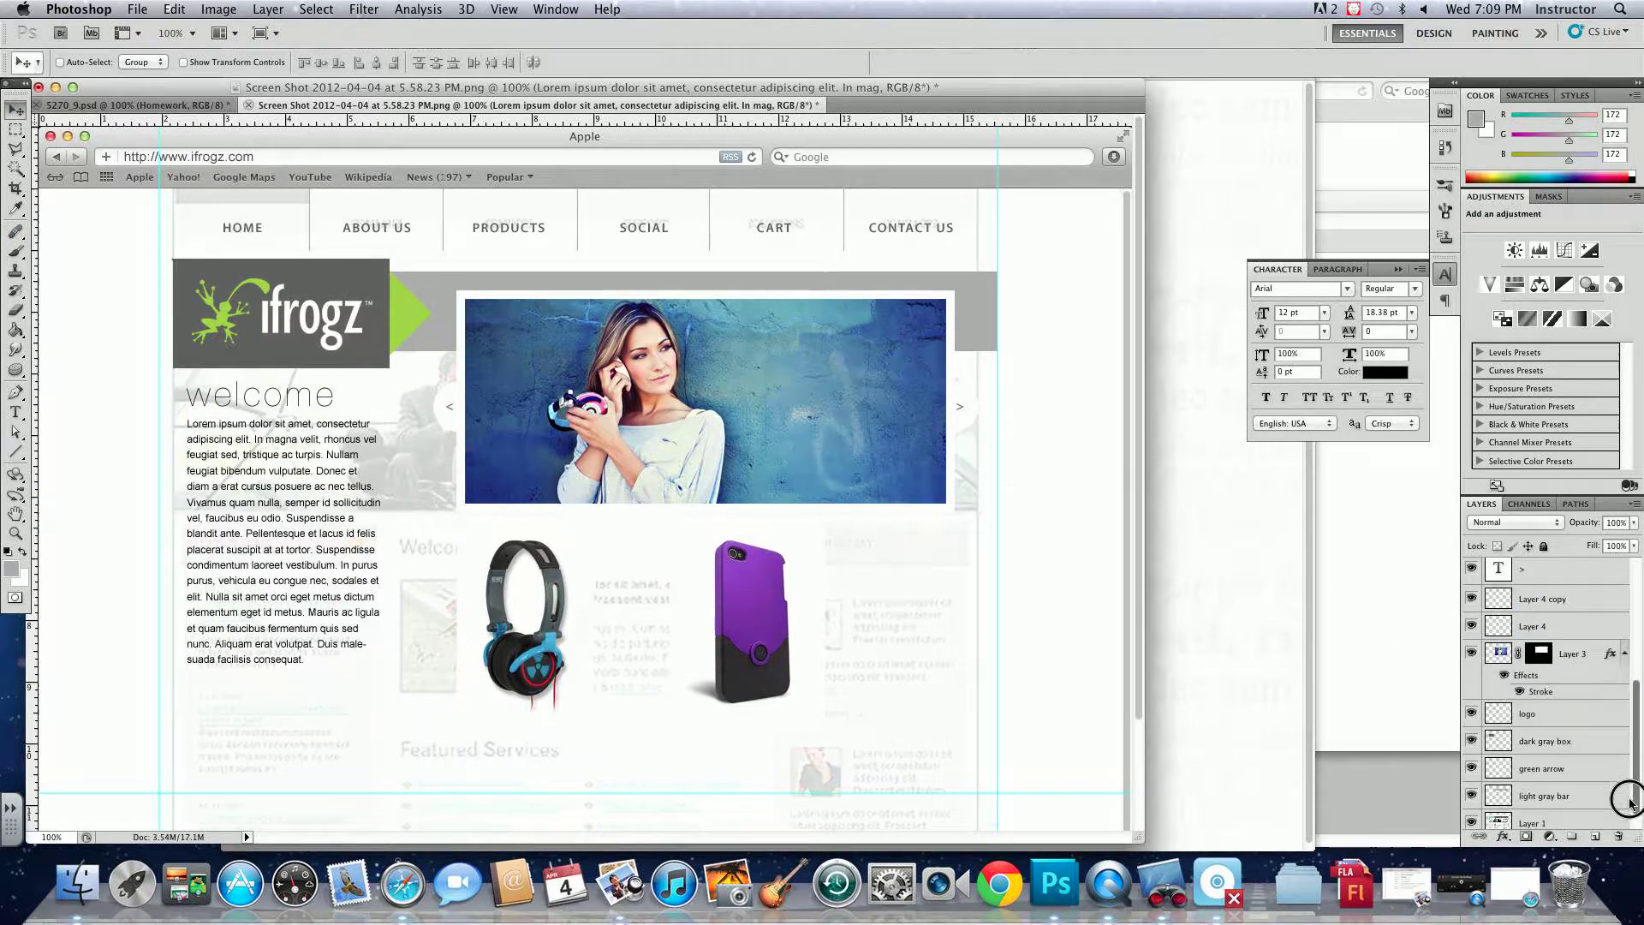
left_click(1471, 823)
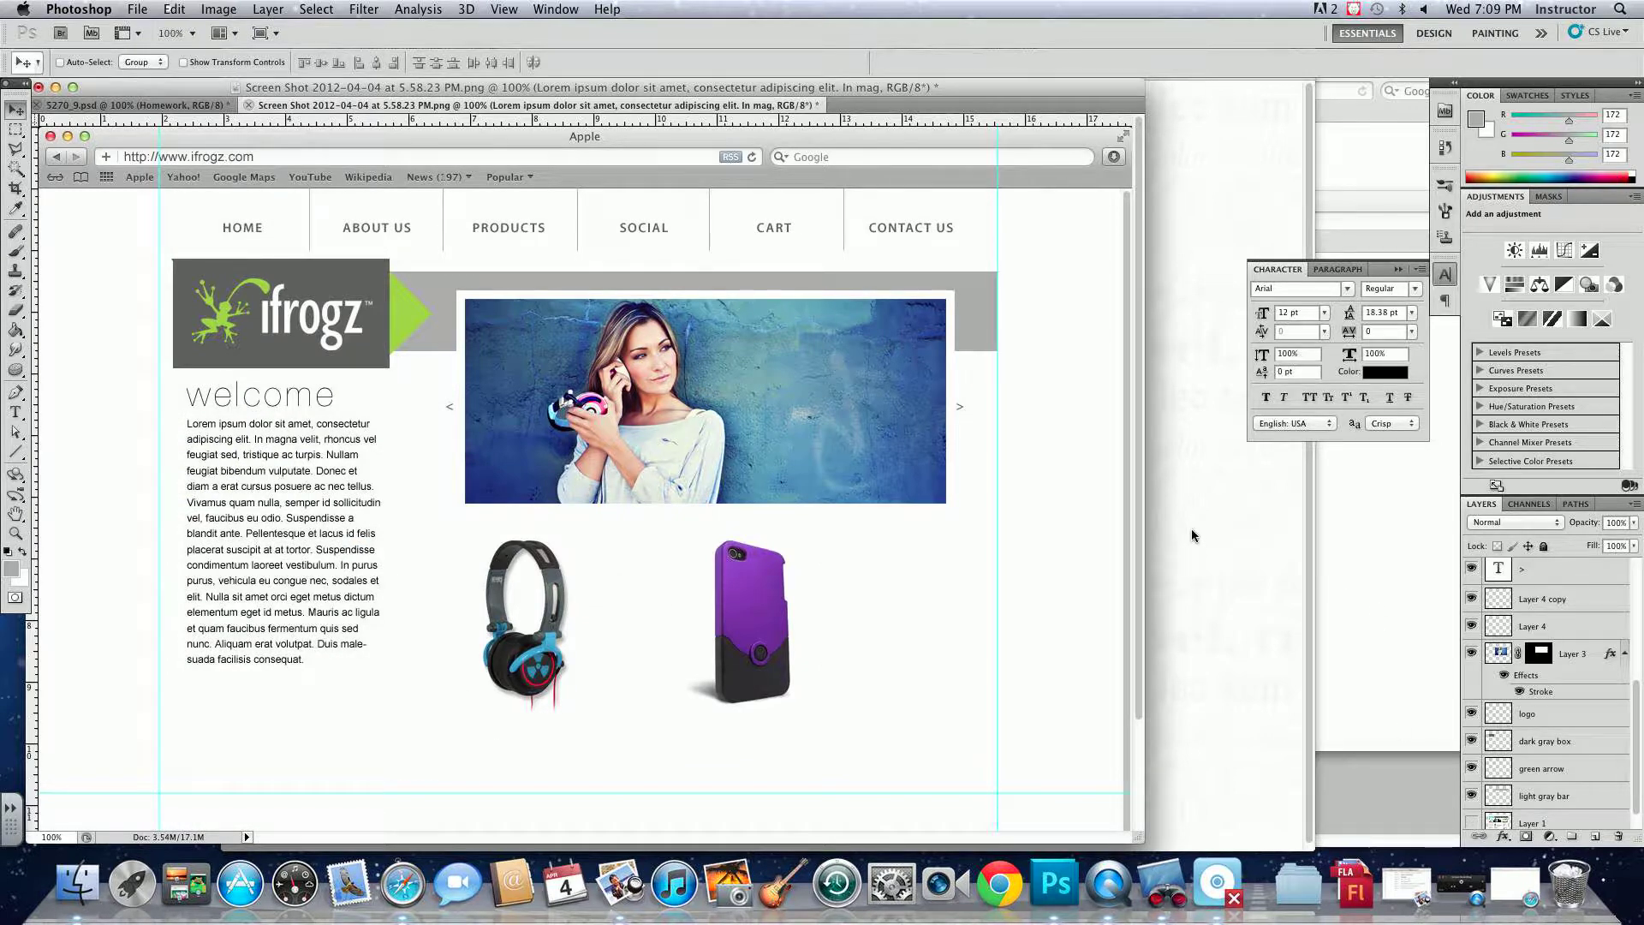
- Shorten the light gray bar from its right end so it stops inside the right guide, and nudge it slightly right
right_click(981, 309)
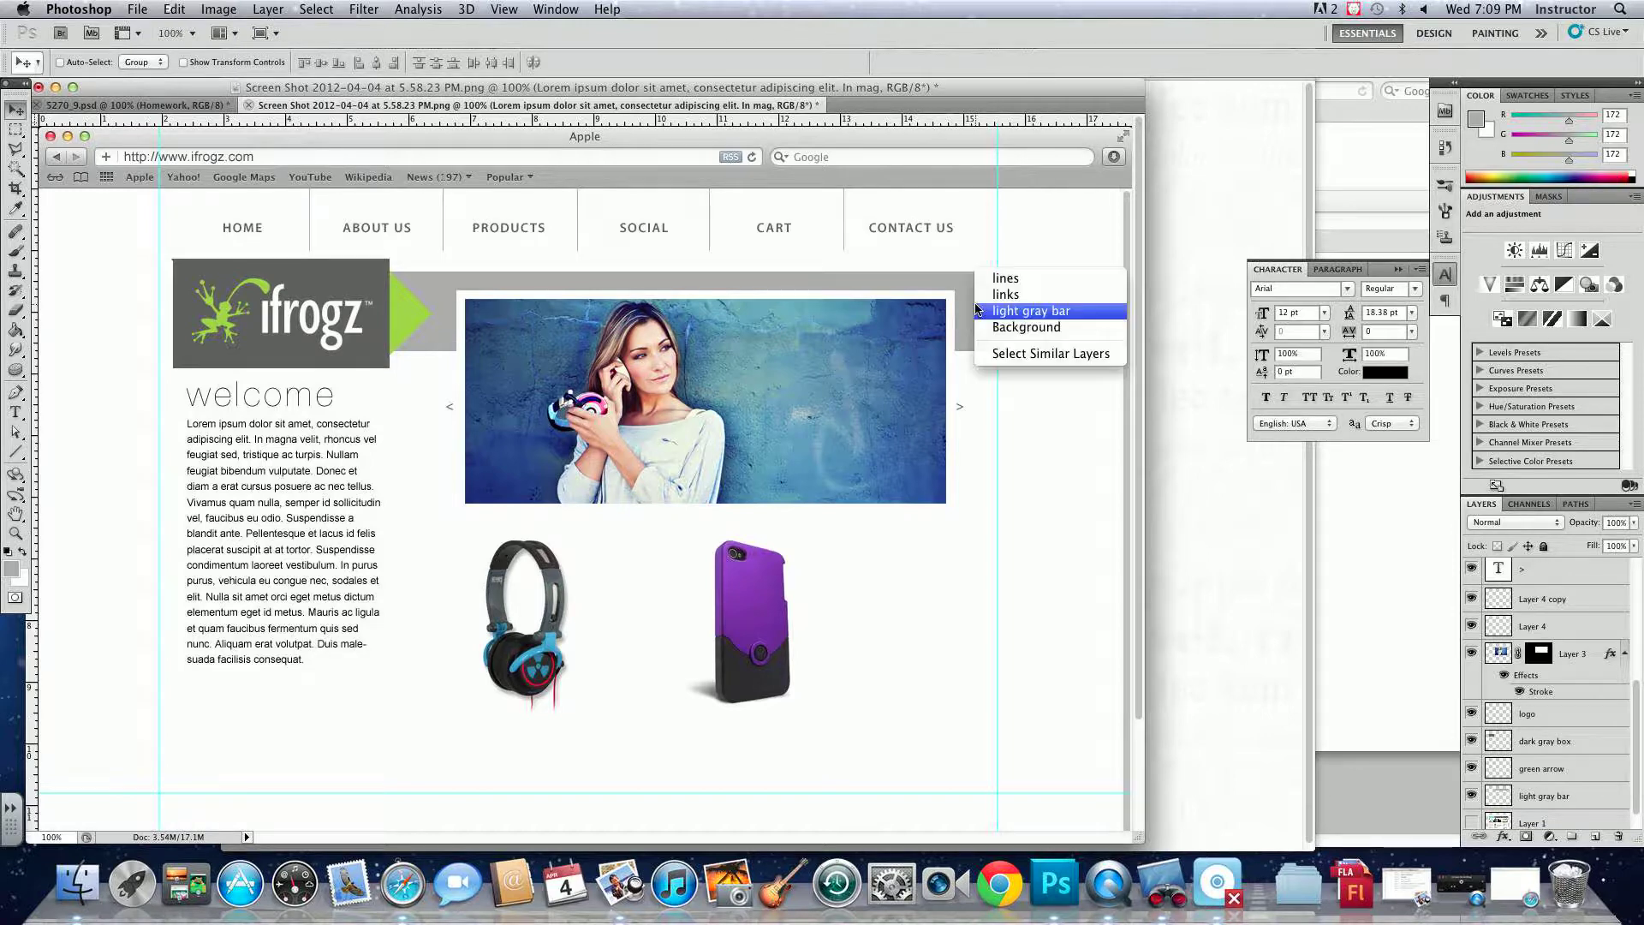
left_click(981, 310)
key("super+t")
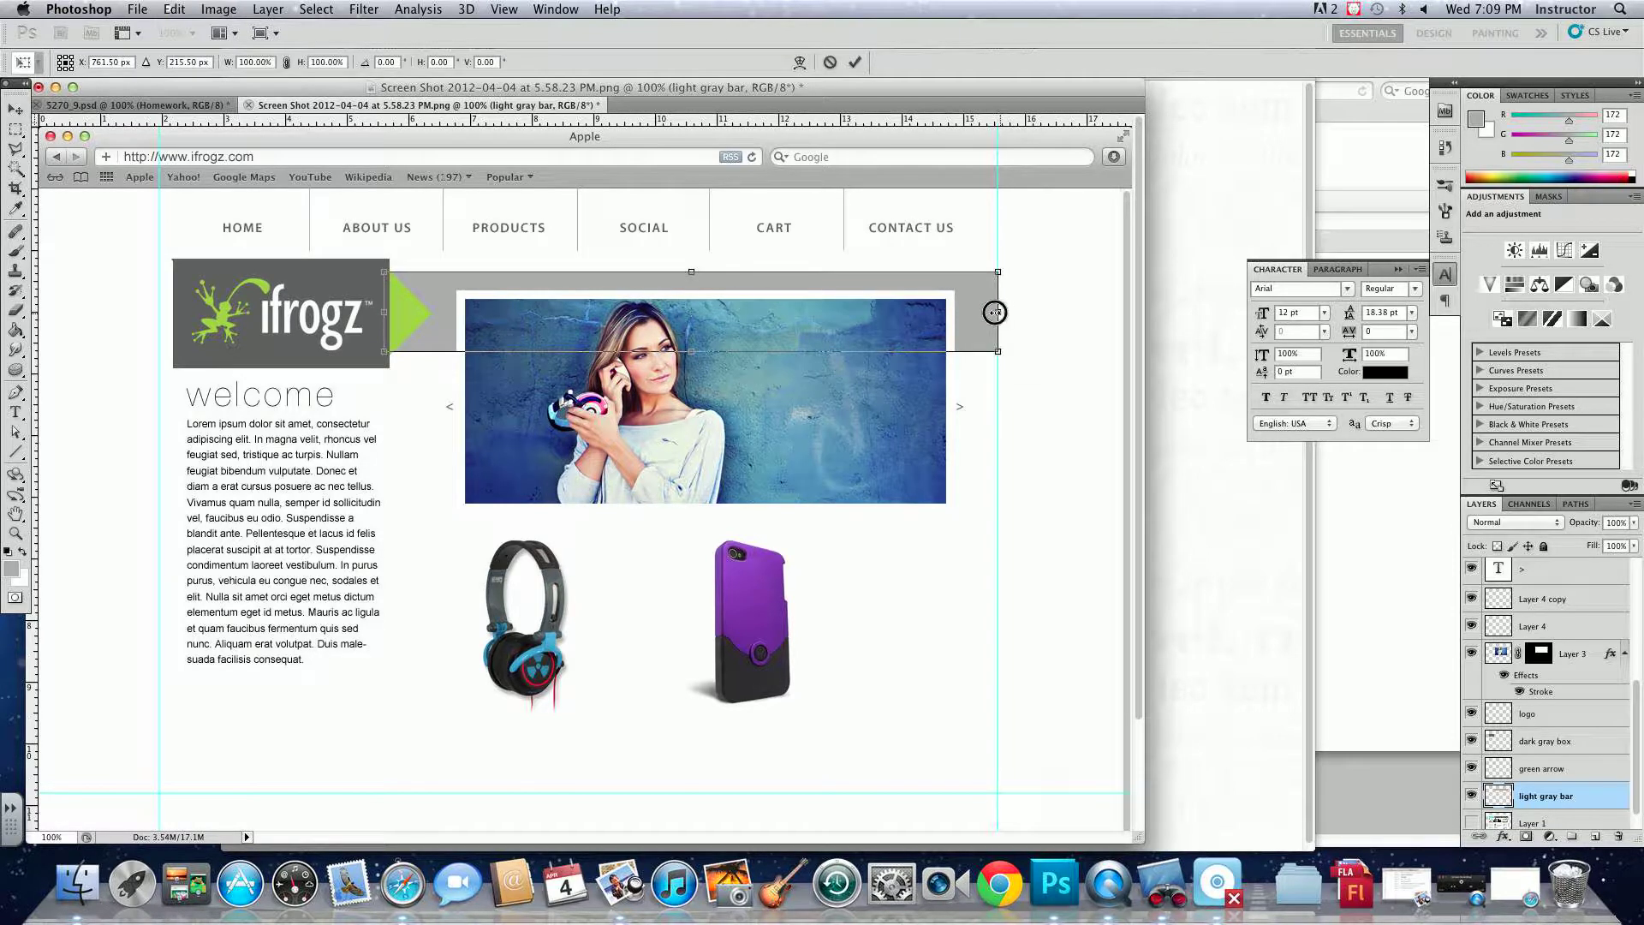
left_click_drag(997, 311, 986, 311)
key("Return")
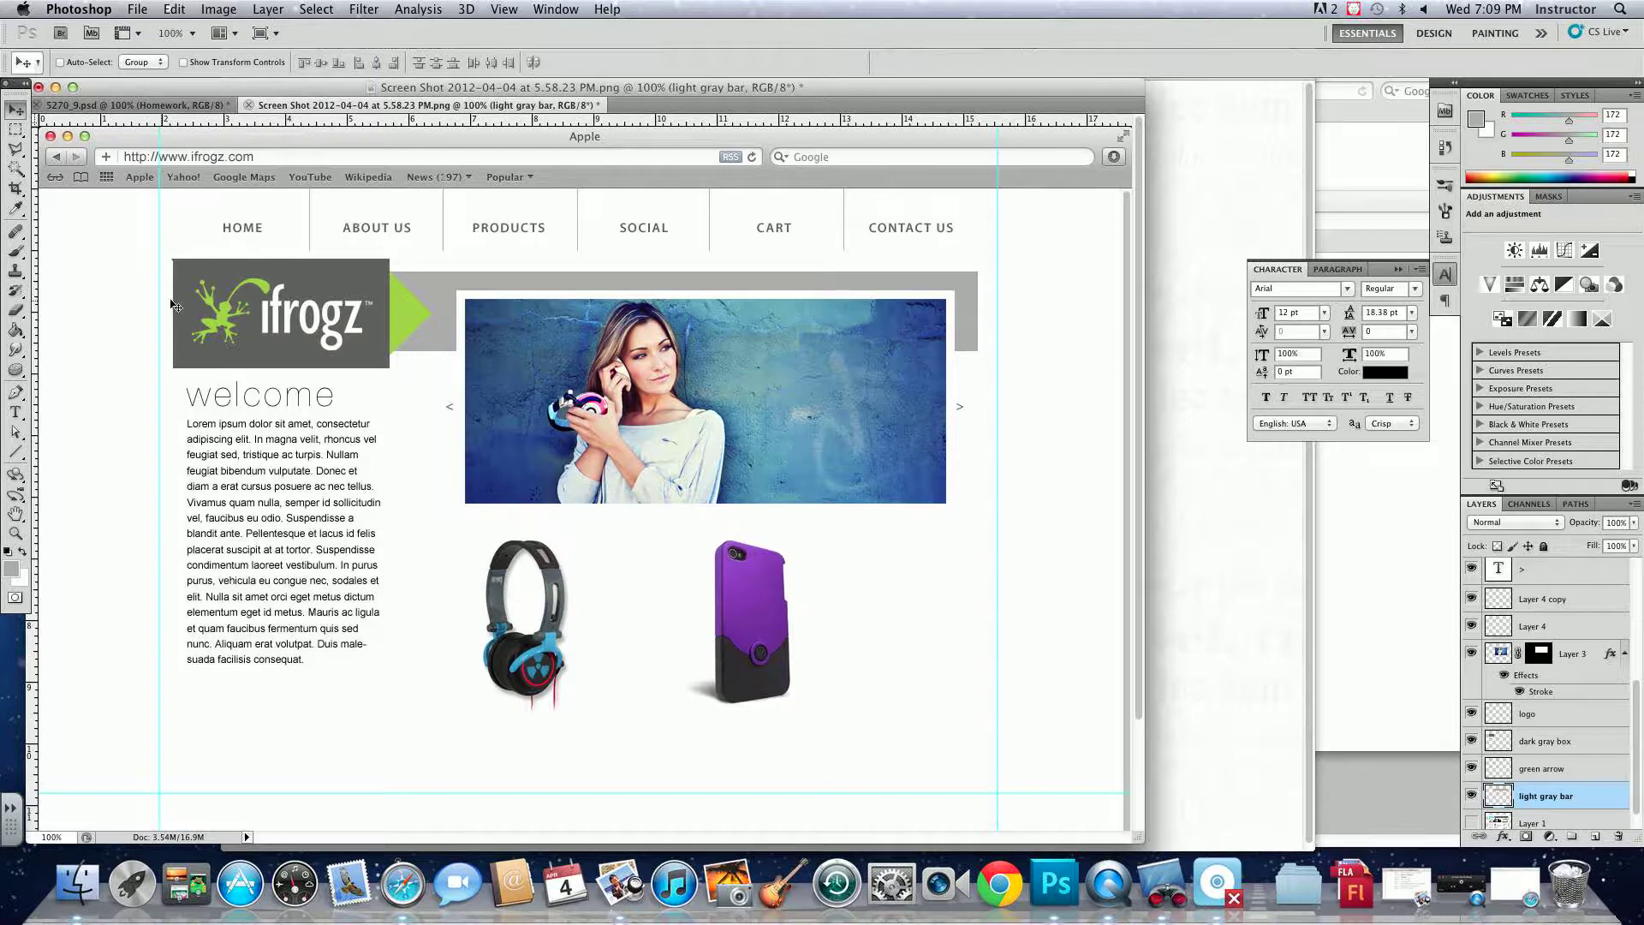
key("Right")
key("Right")
- Marquee-select the page margin outside the left guide, from below the browser toolbar to the page bottom, and add a new layer
left_click(15, 129)
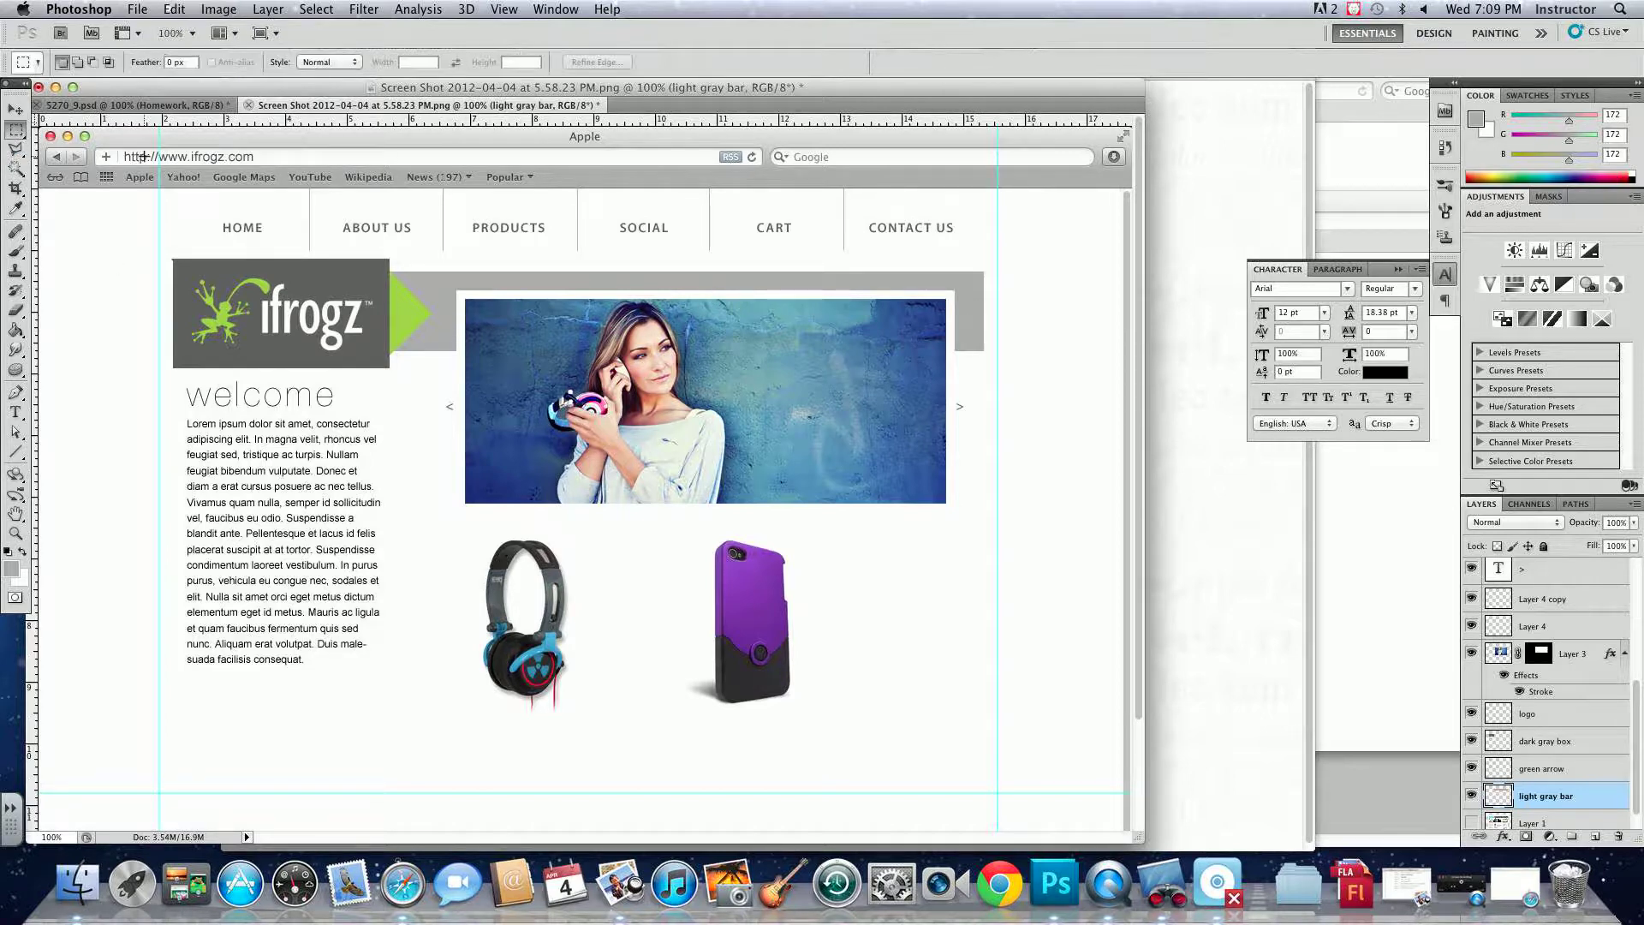
left_click_drag(203, 89, 236, 89)
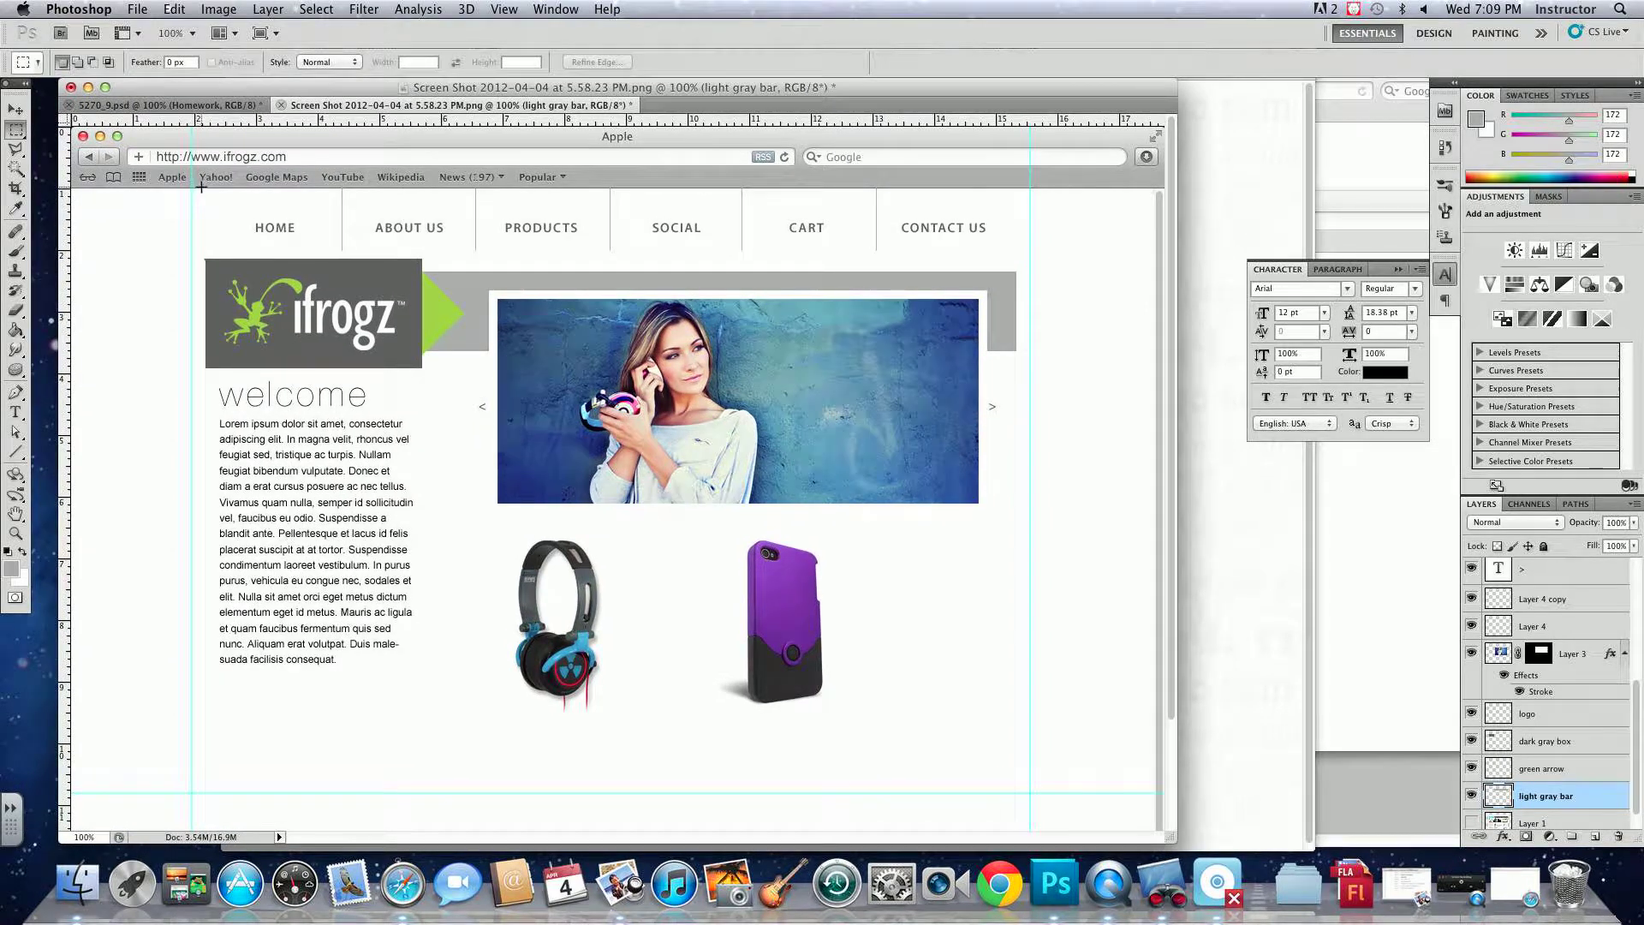
left_click_drag(192, 189, 33, 915)
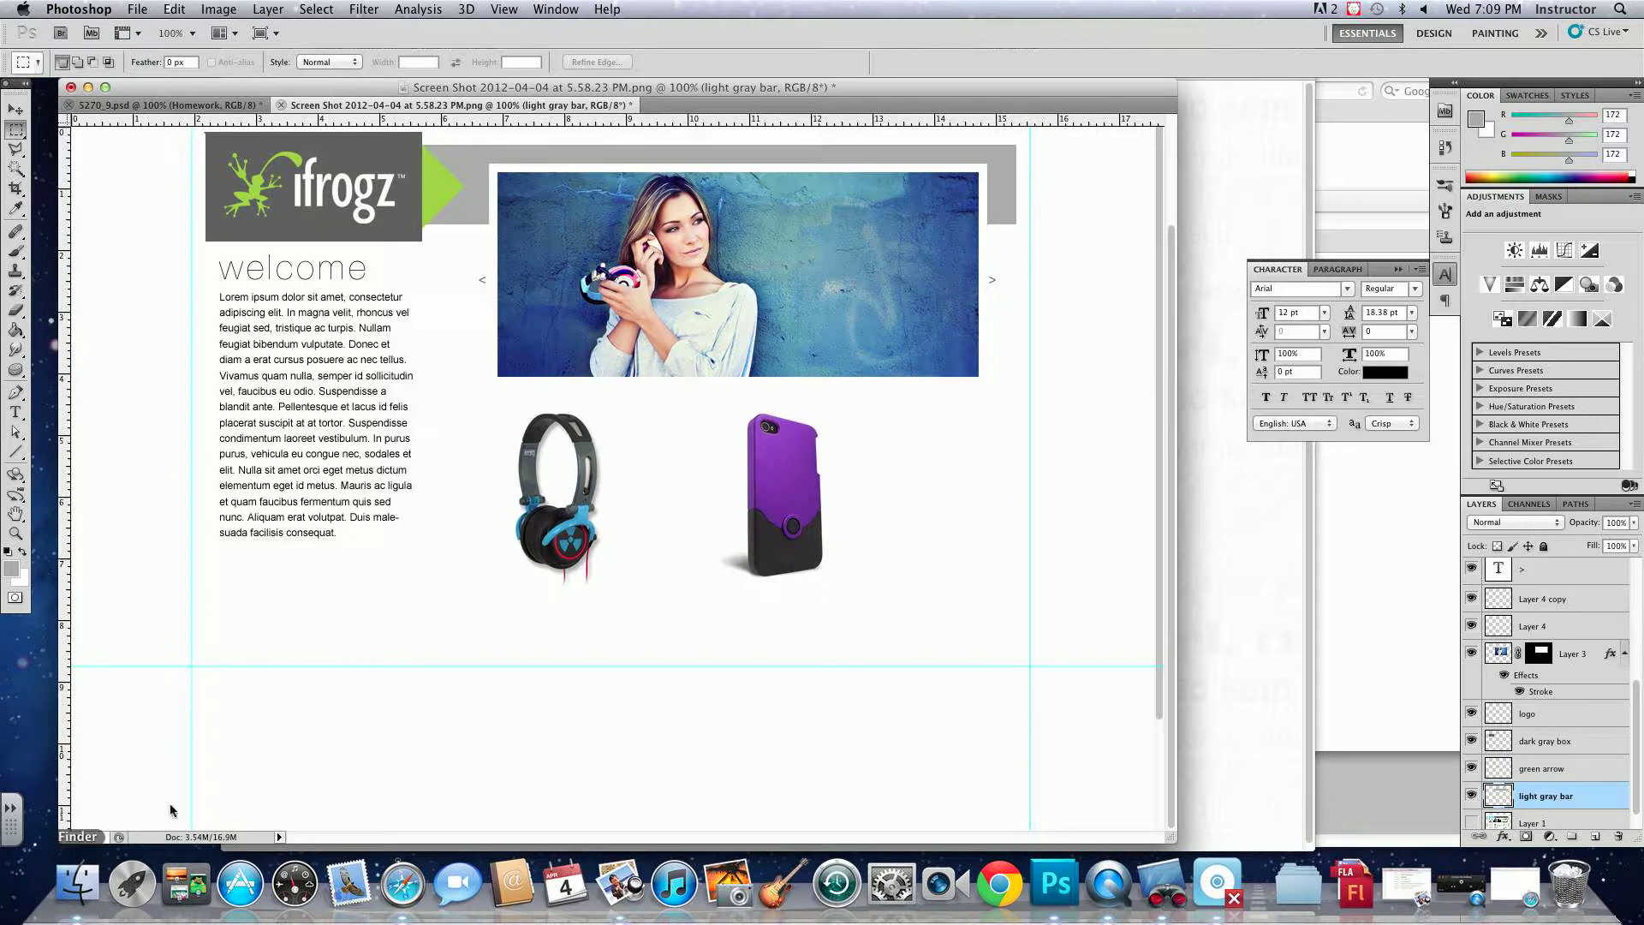
left_click(1589, 835)
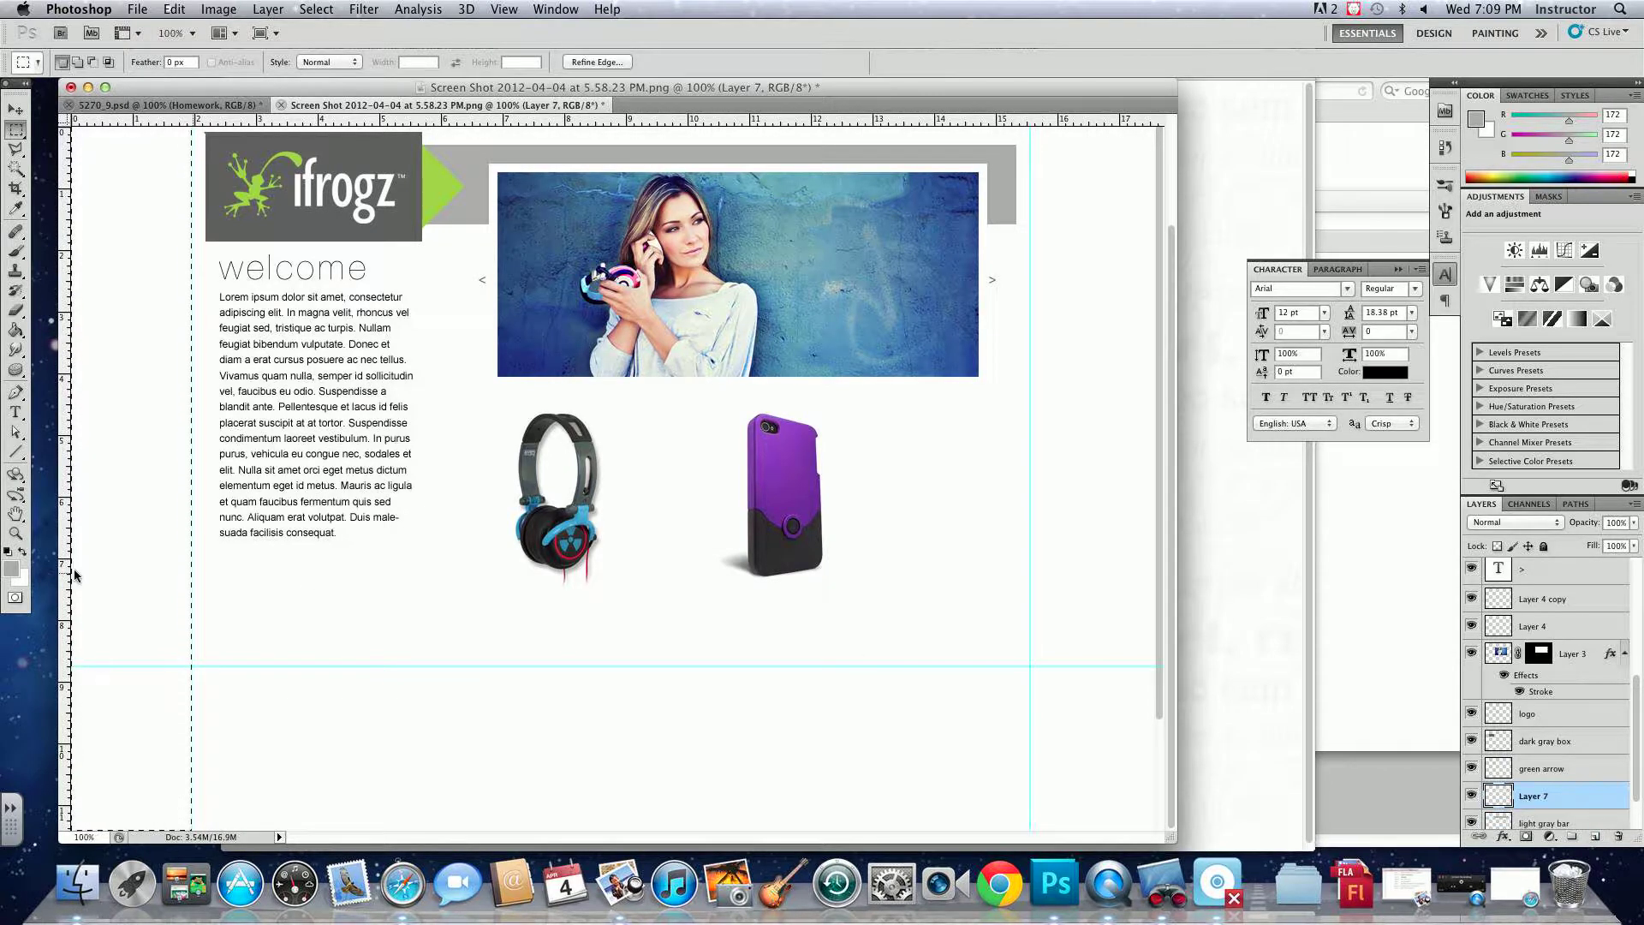
- Set the foreground color to dark gray (RGB 97, 97, 97), fill the selected margin with it and deselect
left_click(10, 568)
left_click(393, 434)
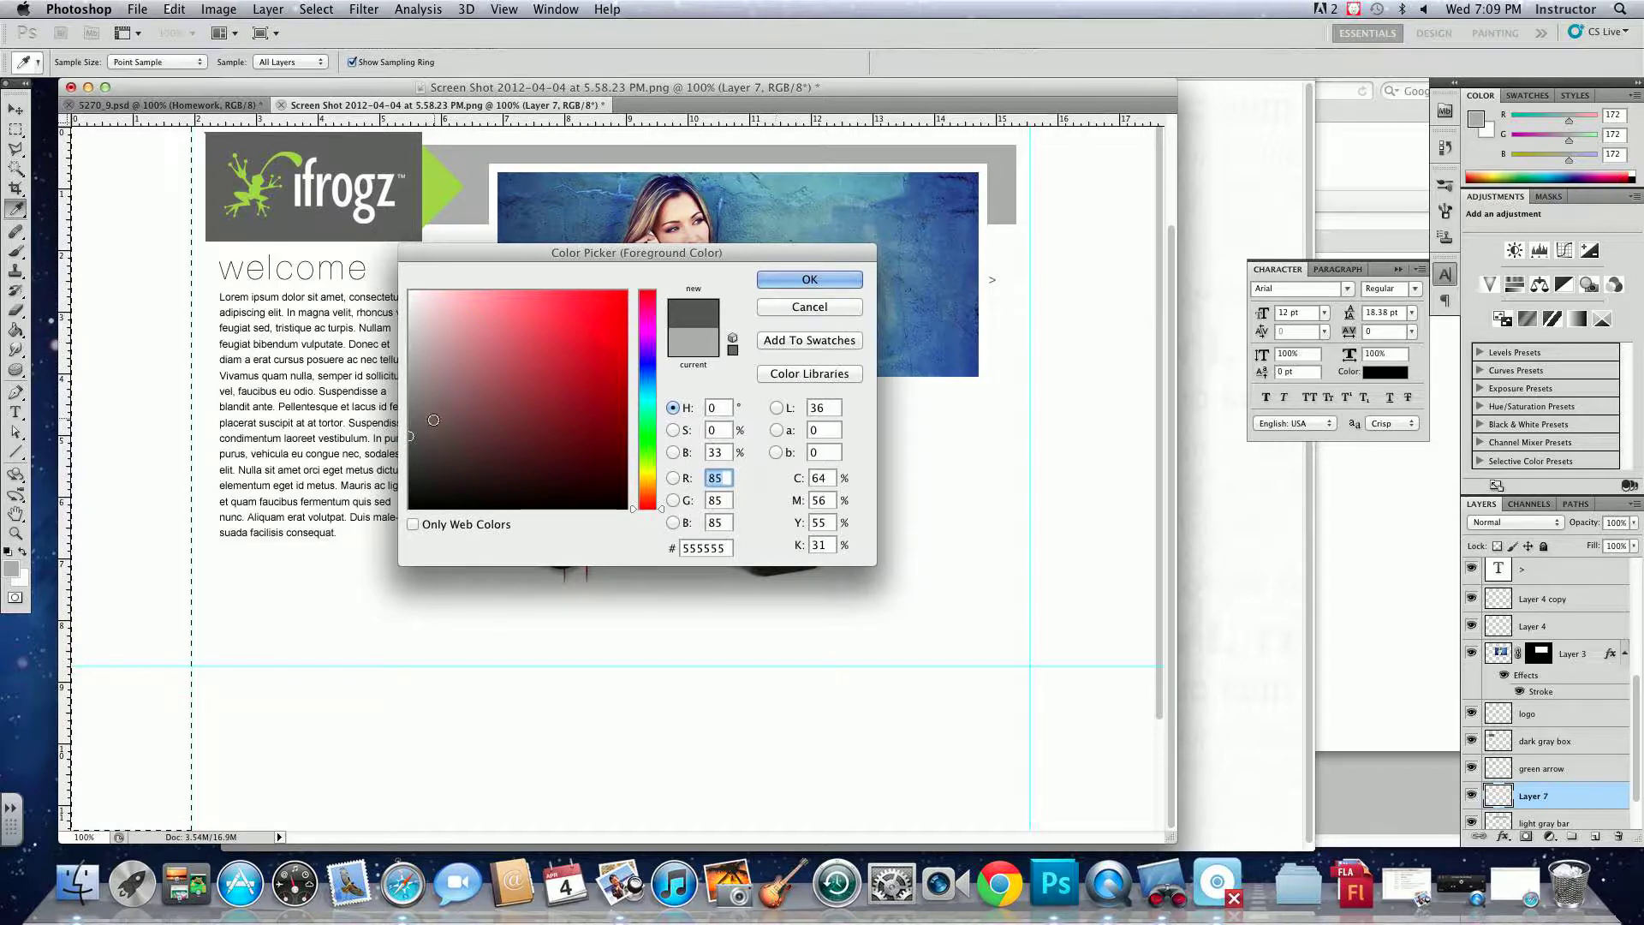
left_click(401, 426)
left_click(785, 283)
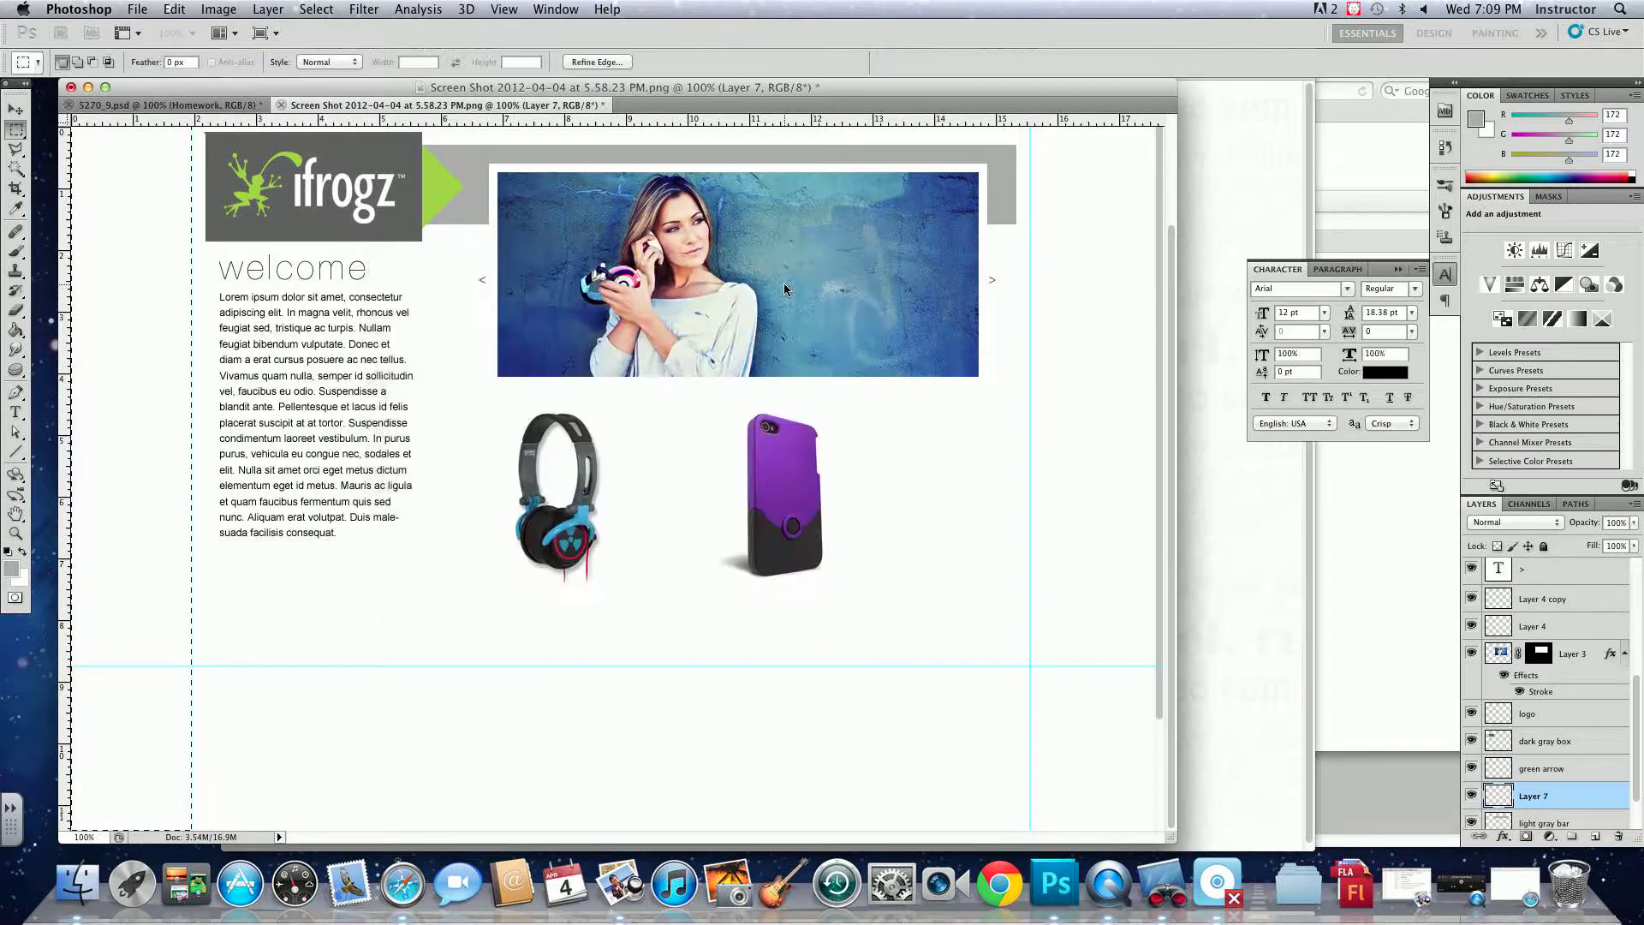
key("alt+BackSpace")
key("super+d")
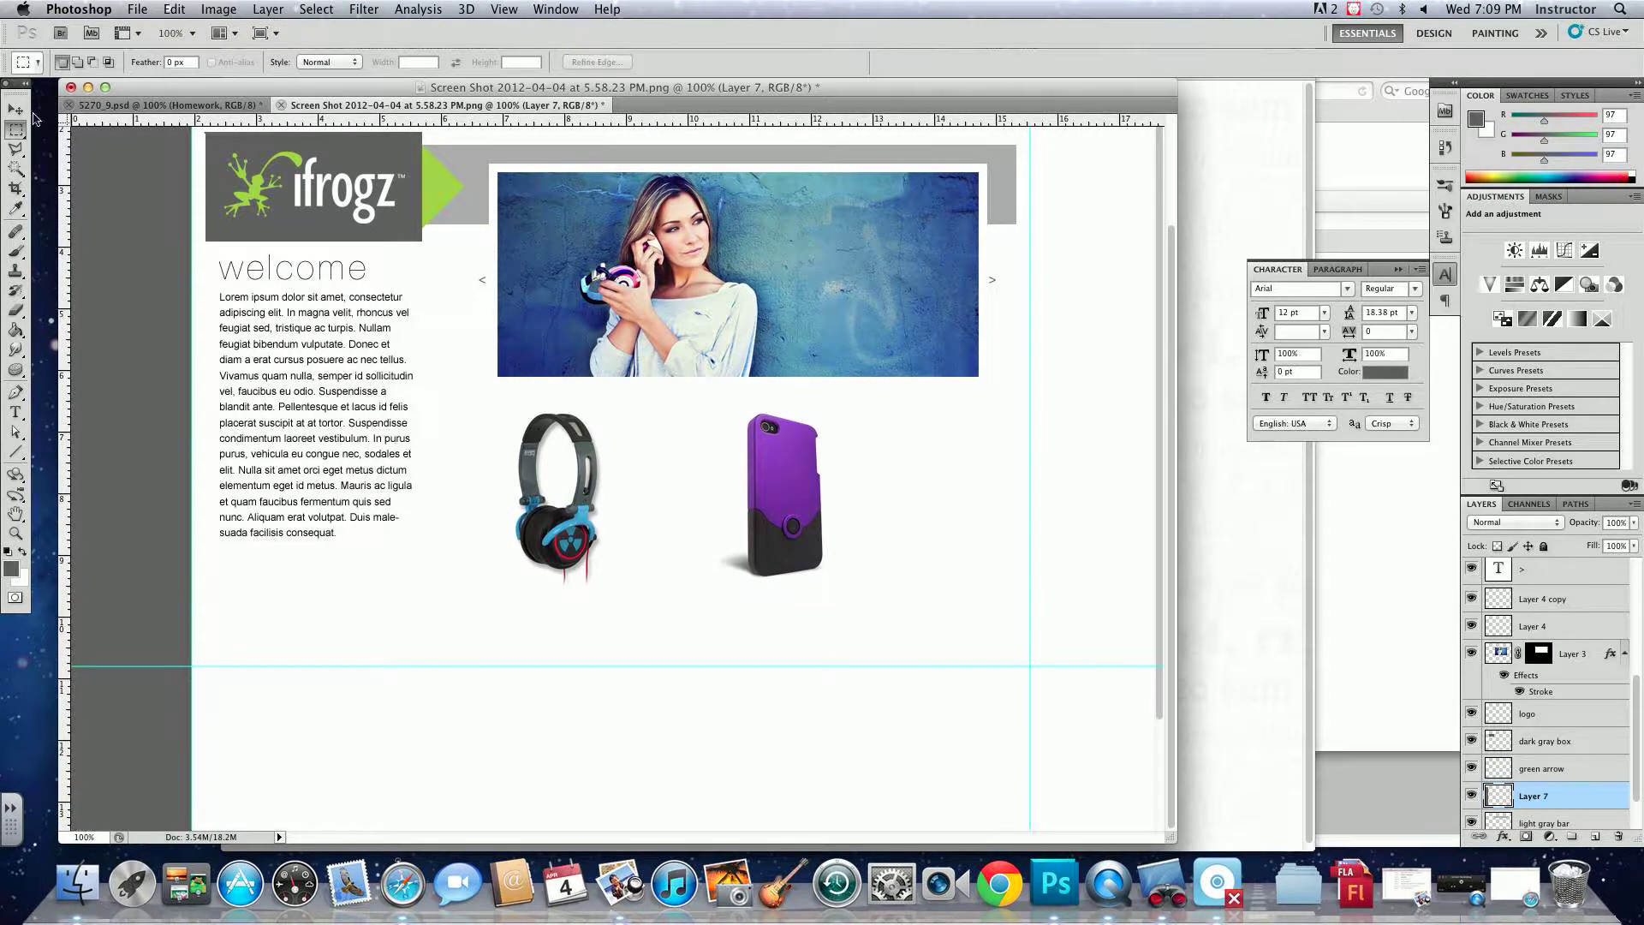
- Duplicate the dark gray strip onto the margin outside the right guide and turn on CMYK proof colors
key("v")
left_click_drag(313, 327, 1068, 468)
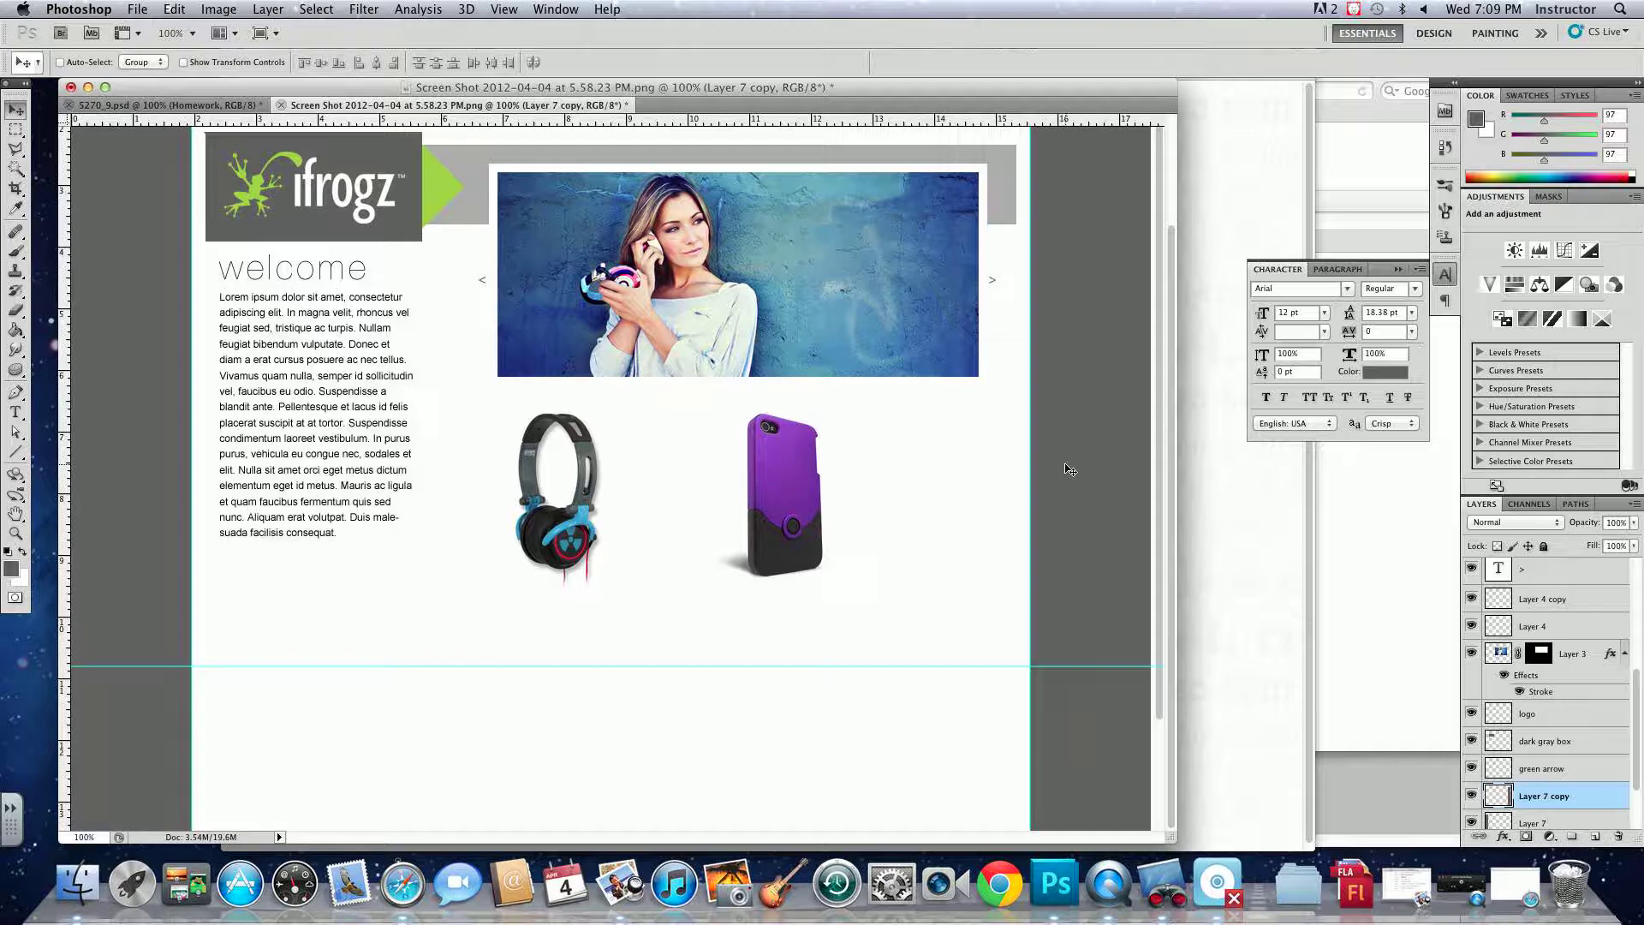
key("super+y")
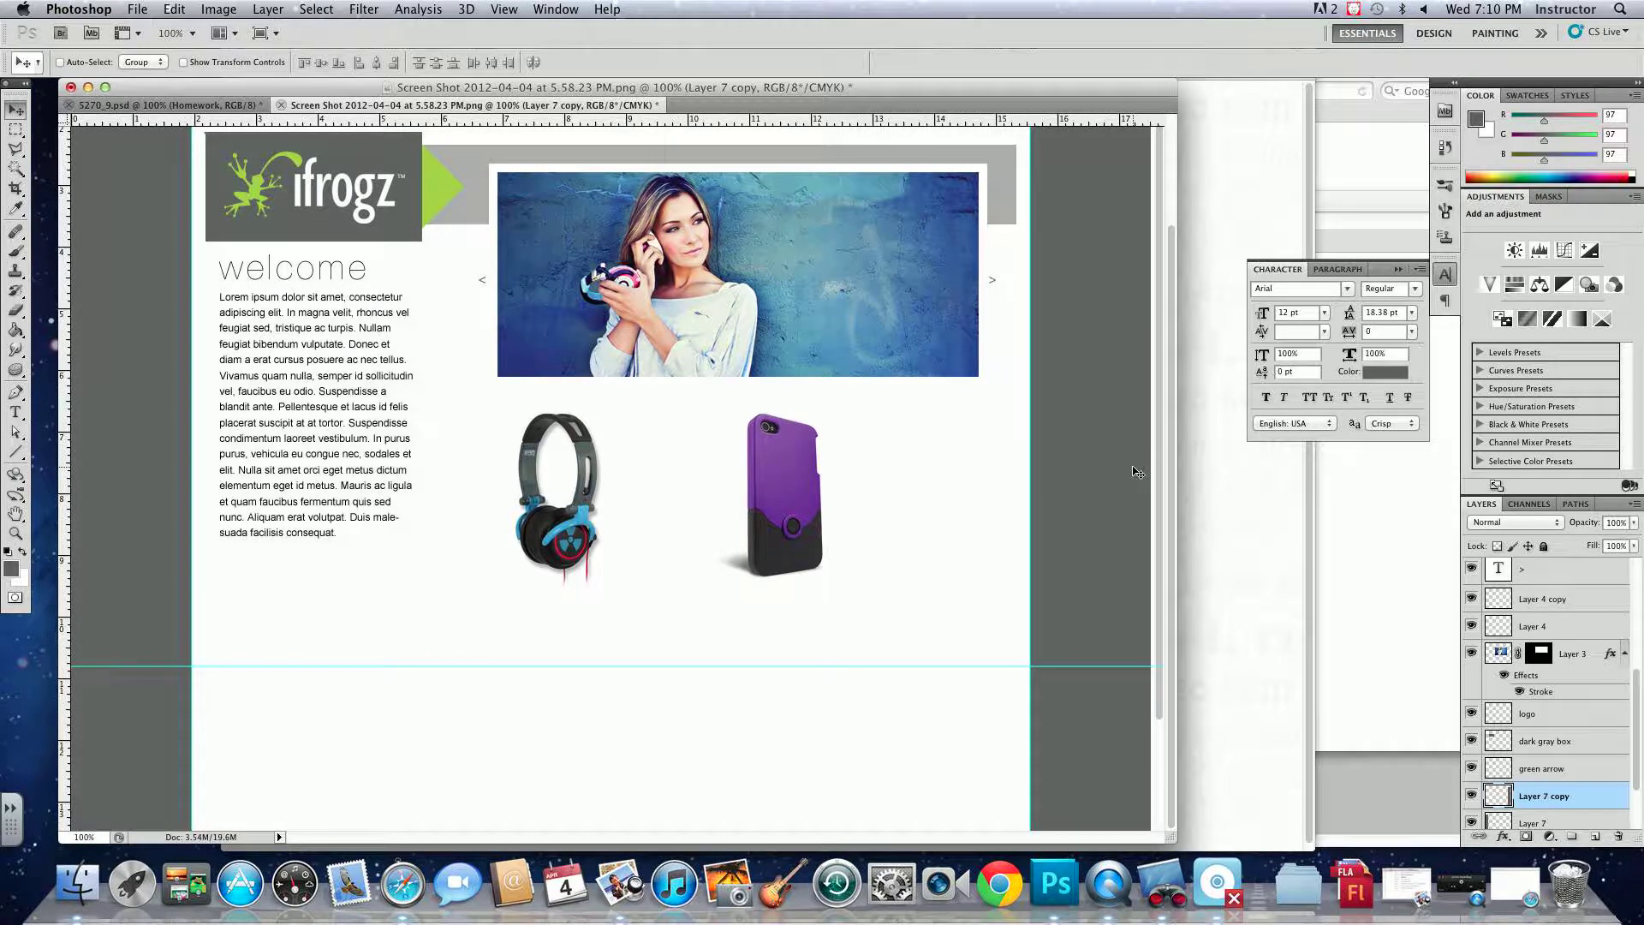
key("super+minus")
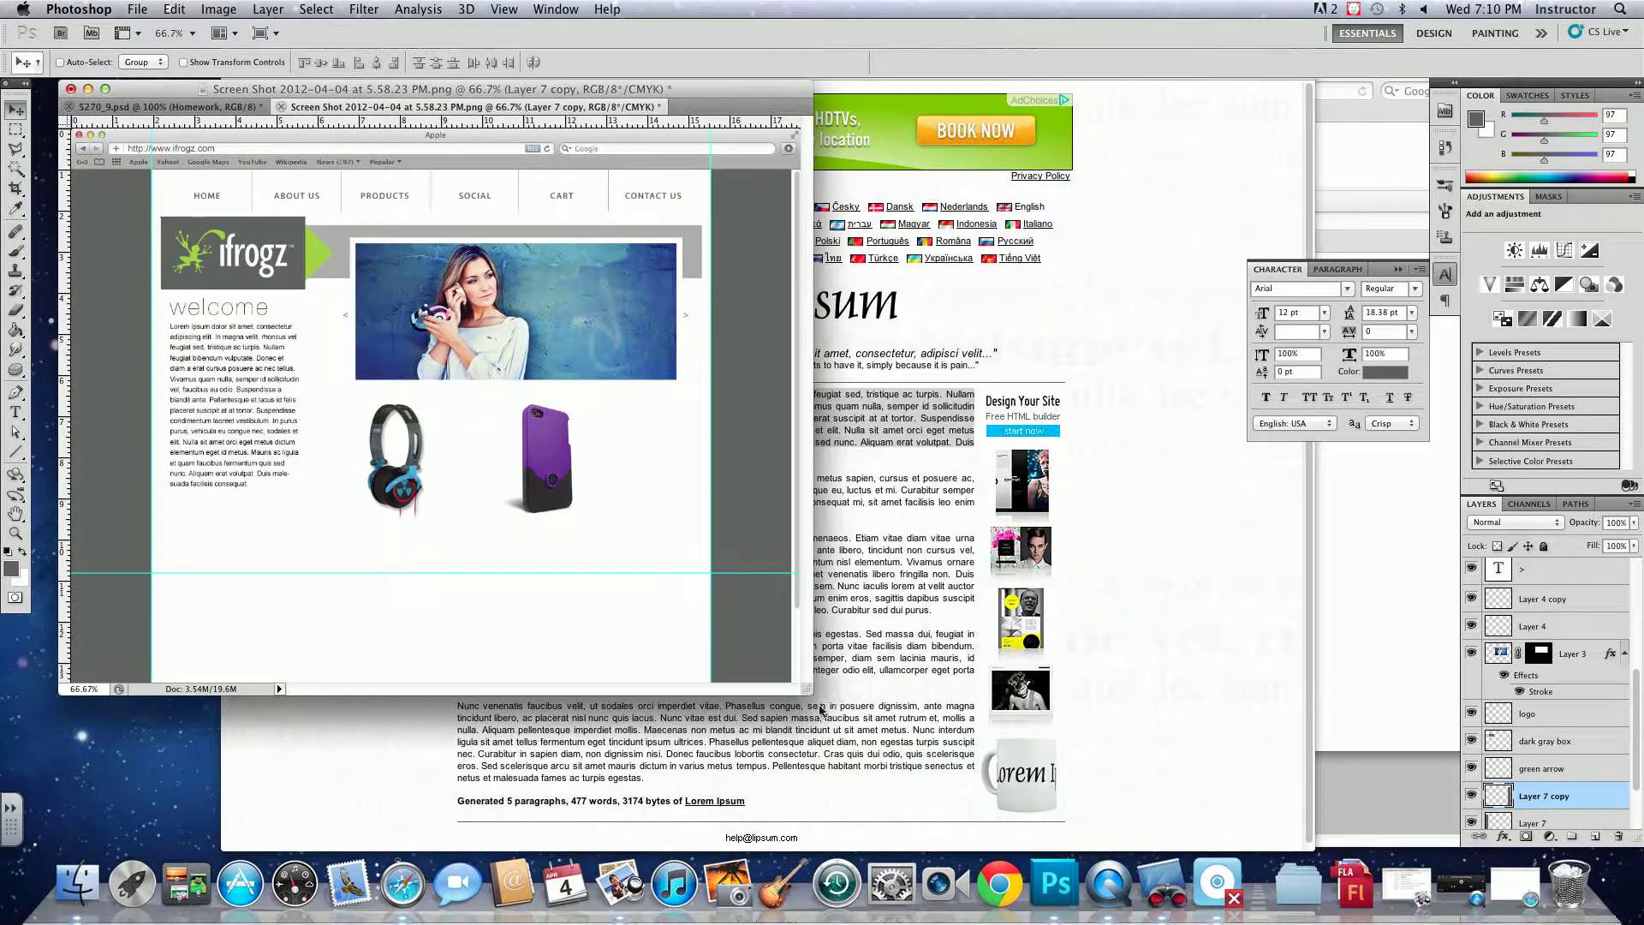
left_click_drag(811, 692, 1218, 850)
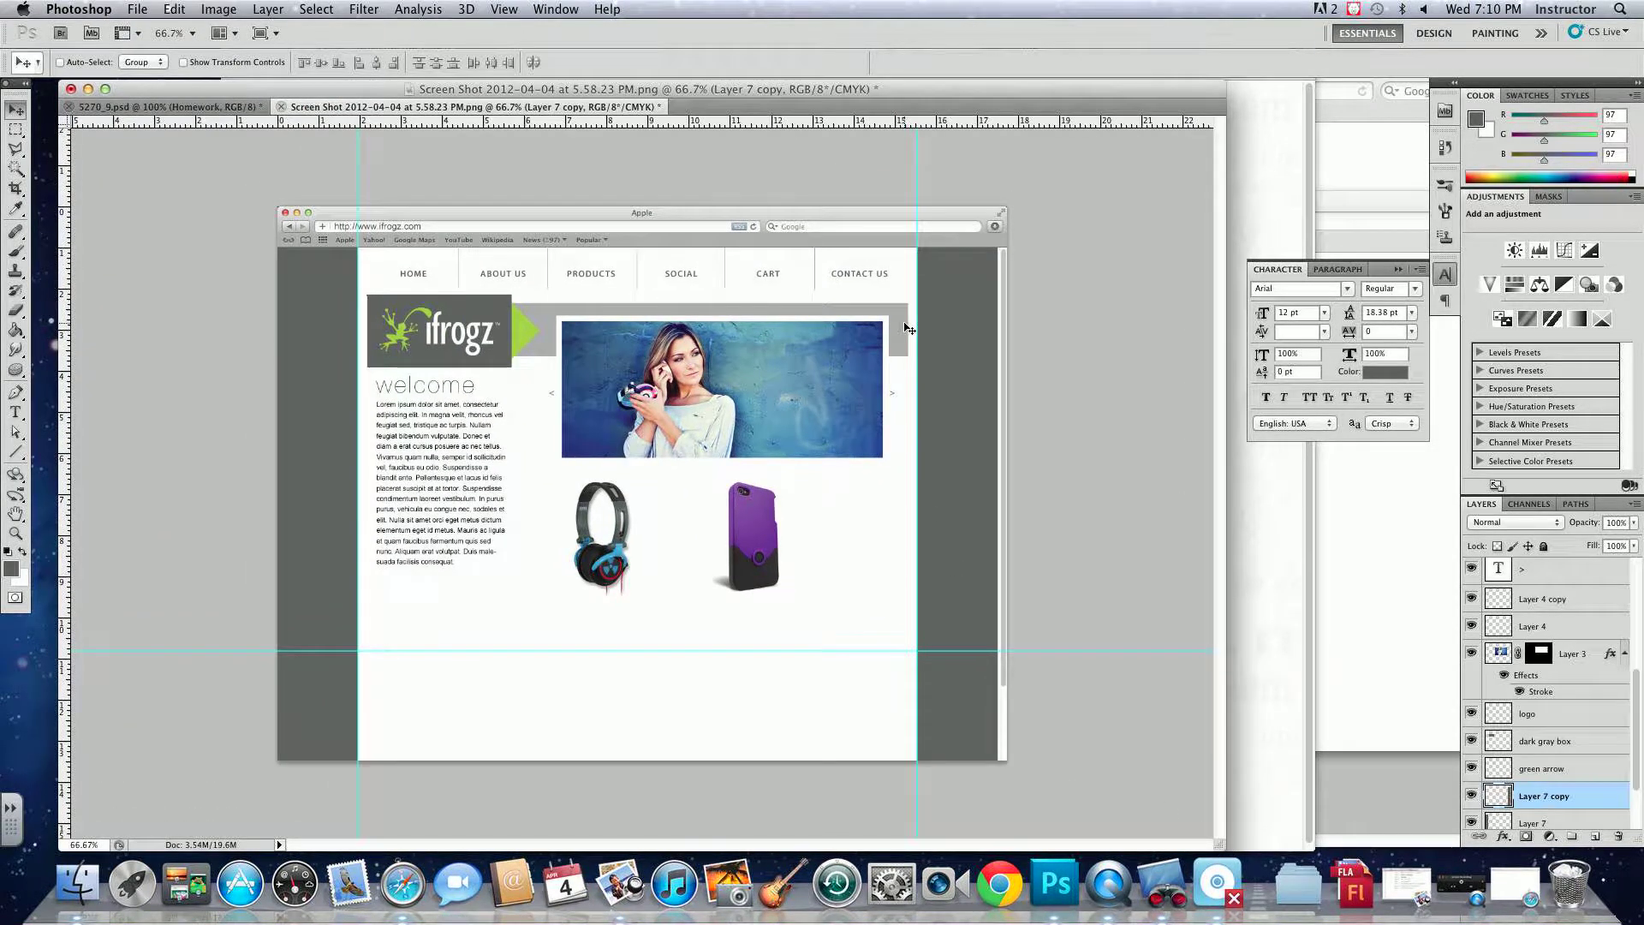
key("super+plus")
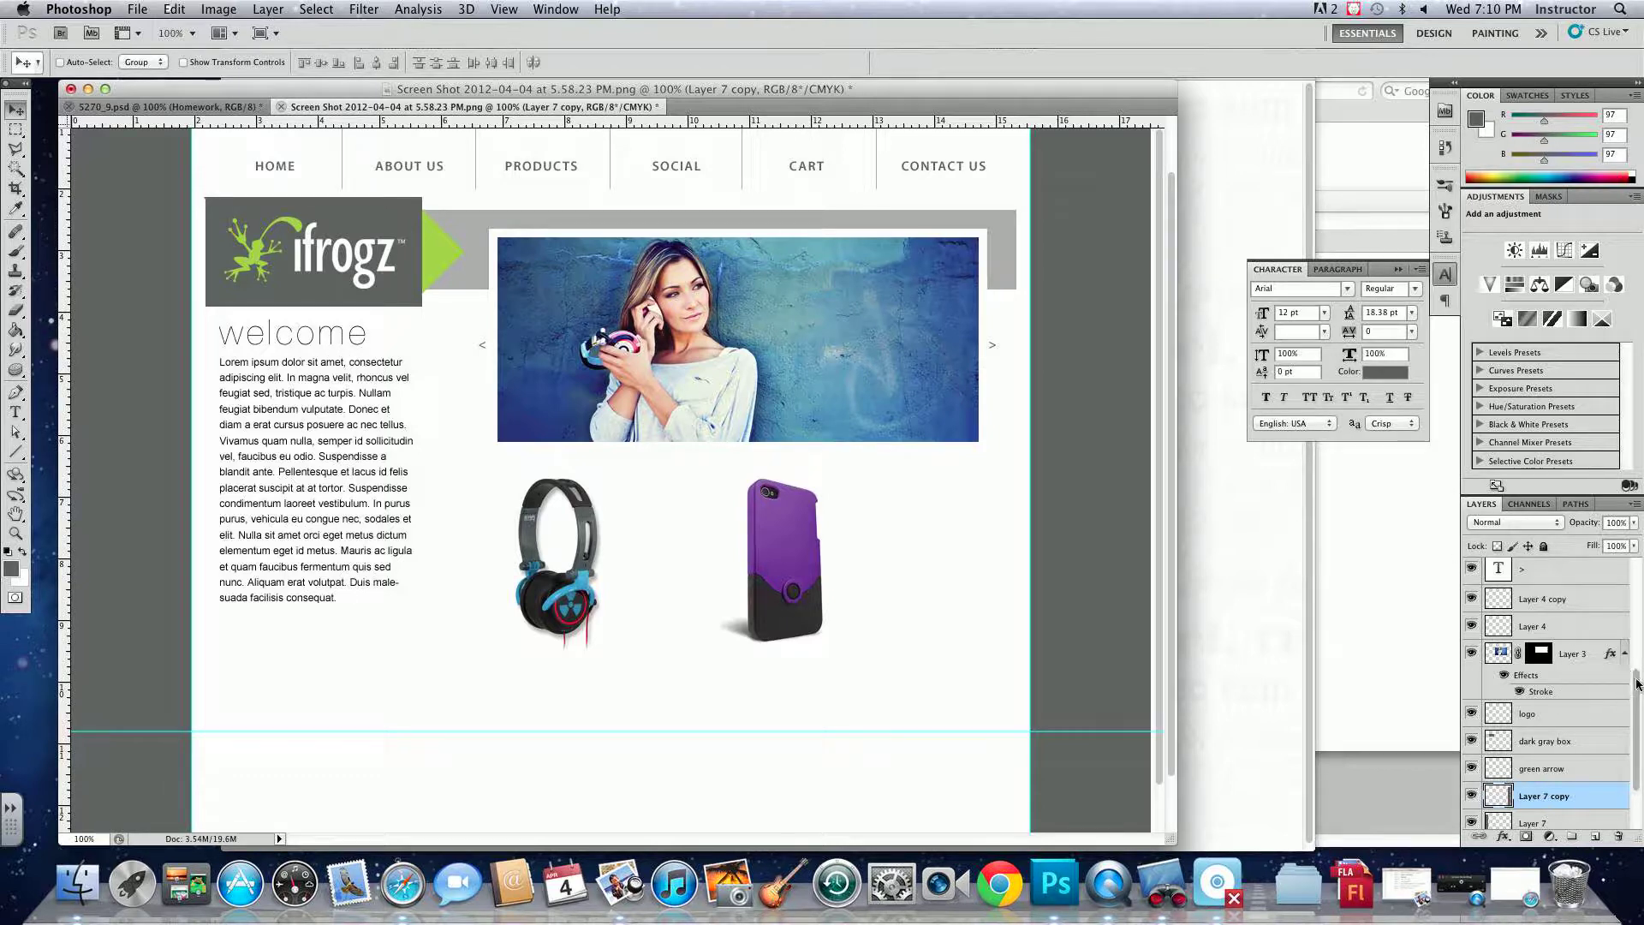
- Change the "welcome" heading's font style to Helvetica Neue Medium
left_click_drag(1637, 685, 1638, 599)
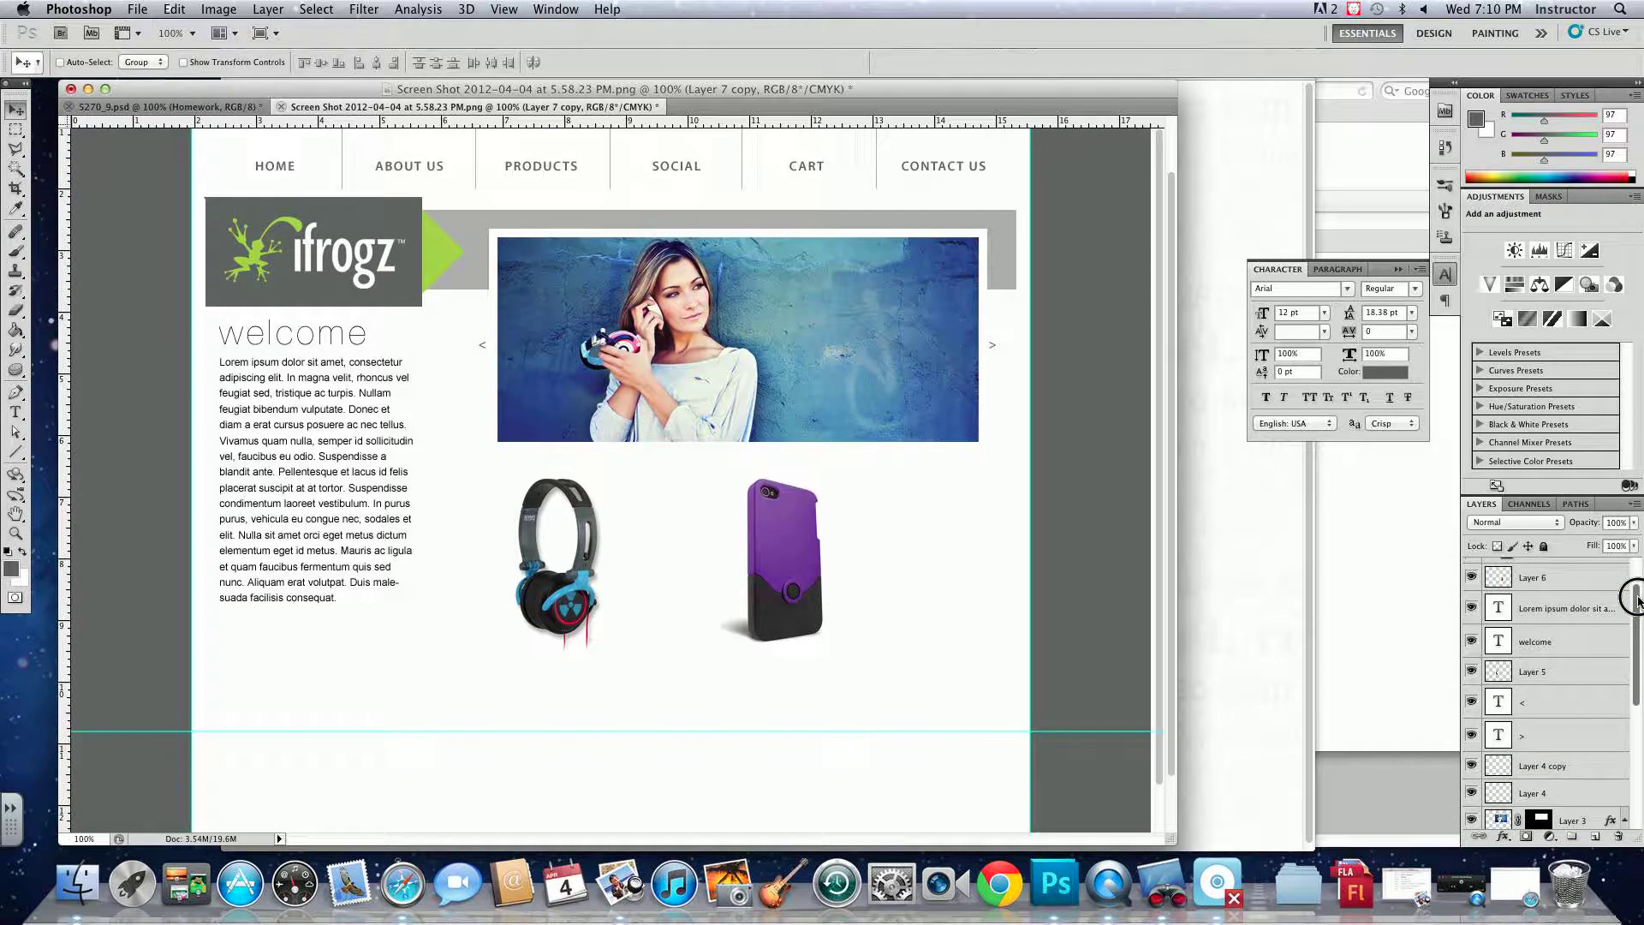
double_click(1499, 641)
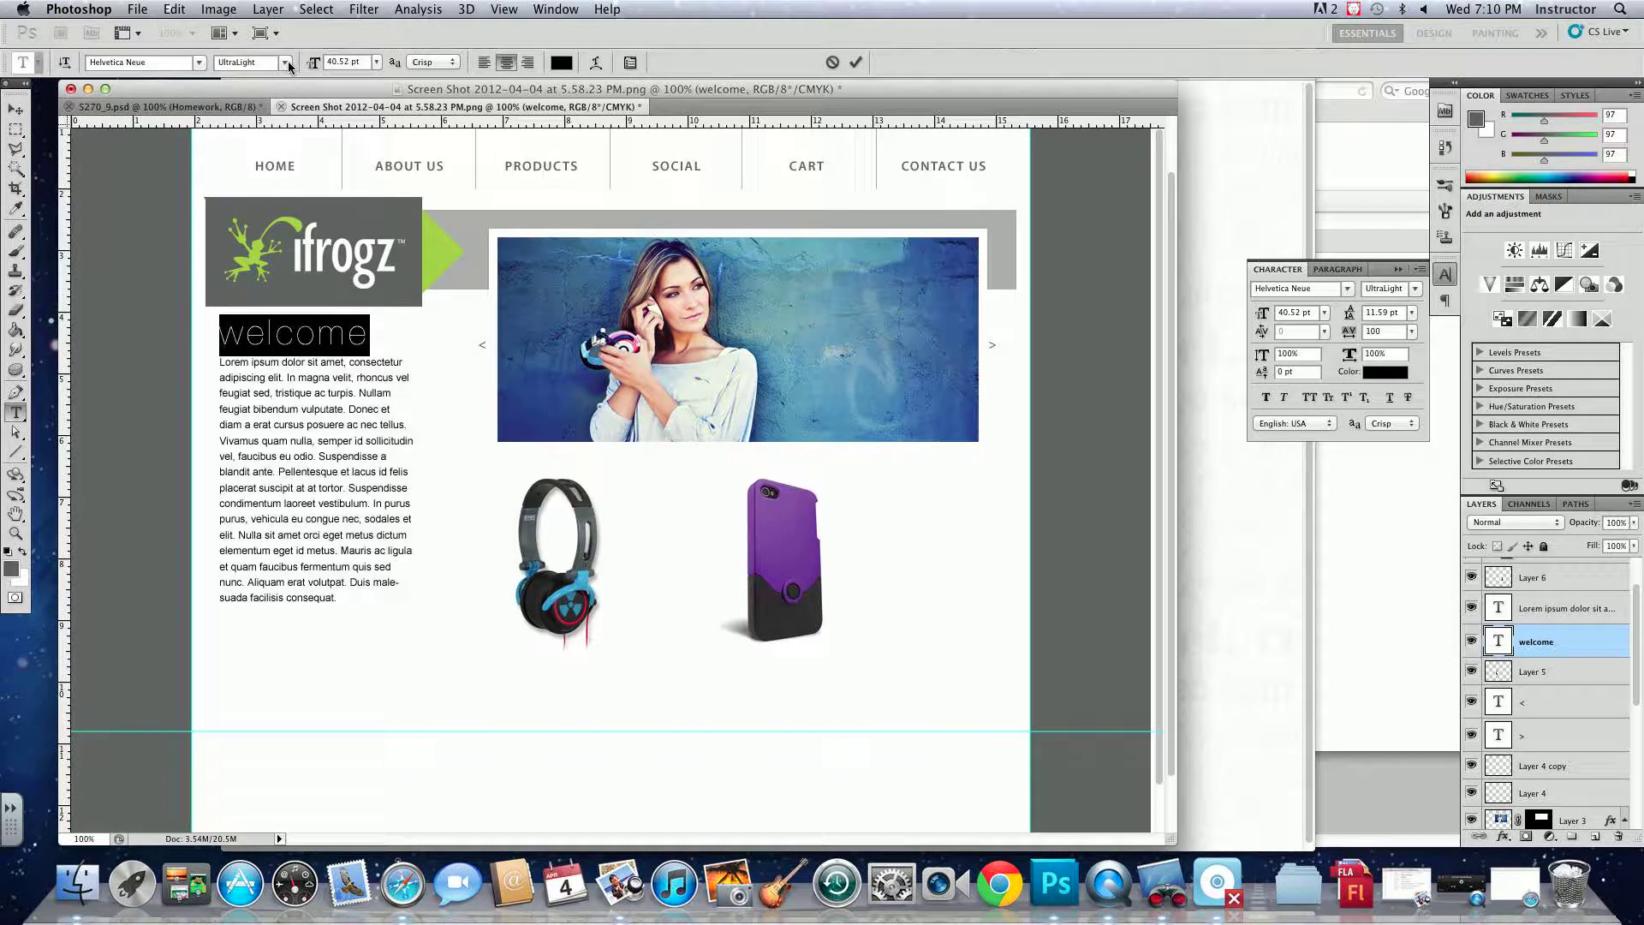
left_click(289, 64)
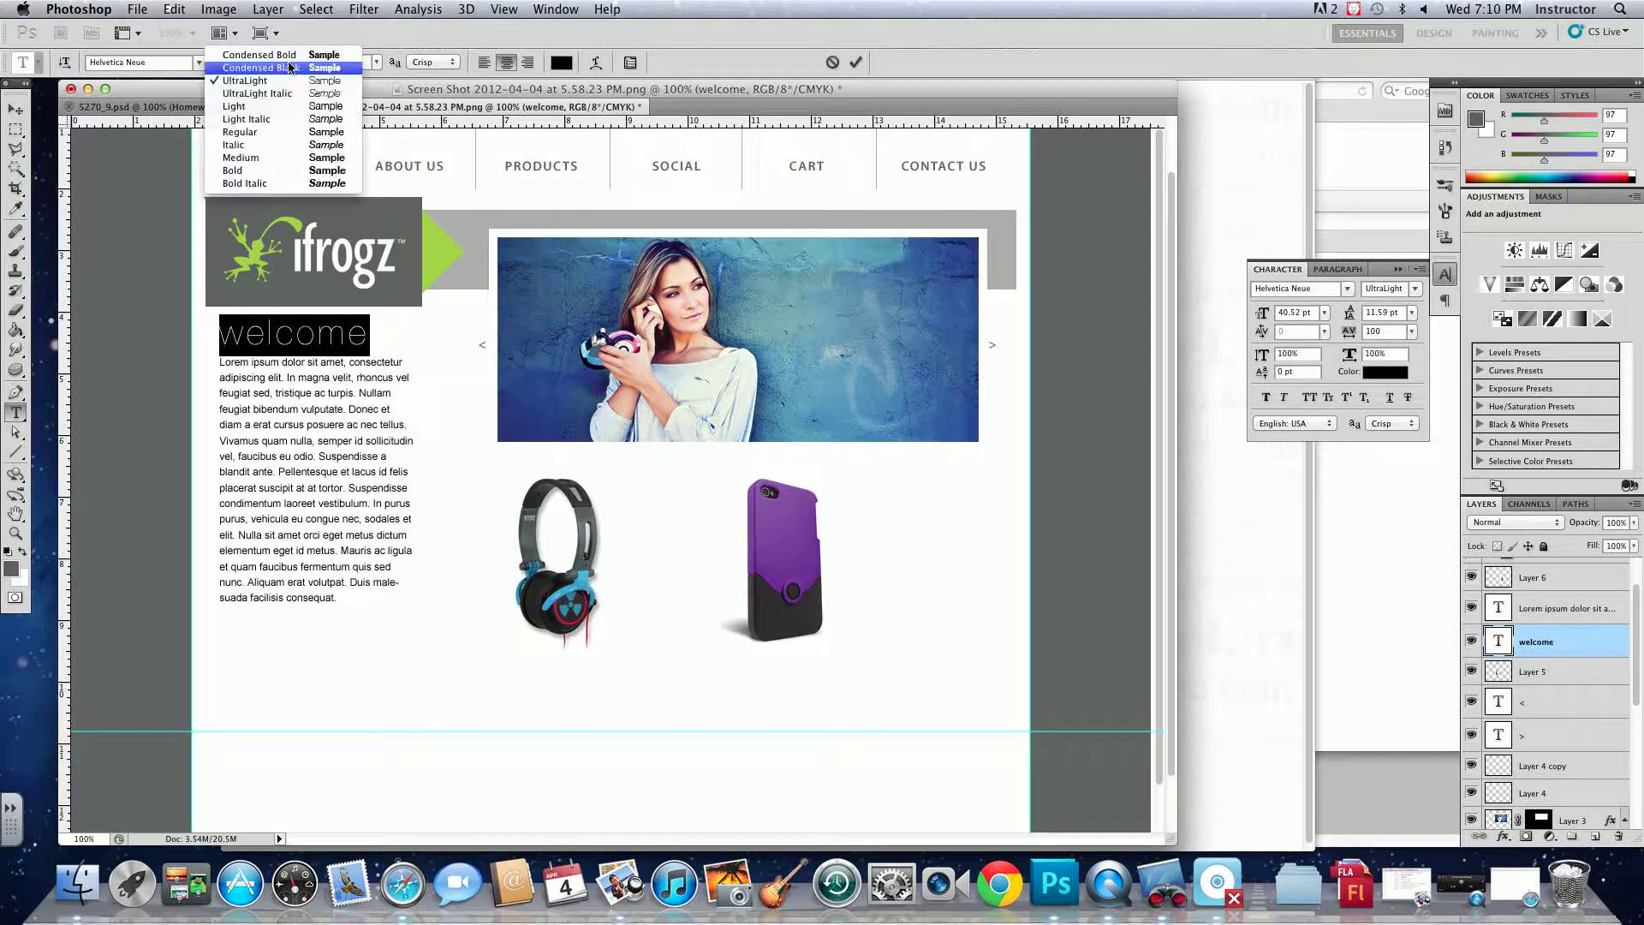
left_click(273, 160)
- Tighten the letter tracking of the "welcome" heading to 0 and commit the text
left_click(311, 334)
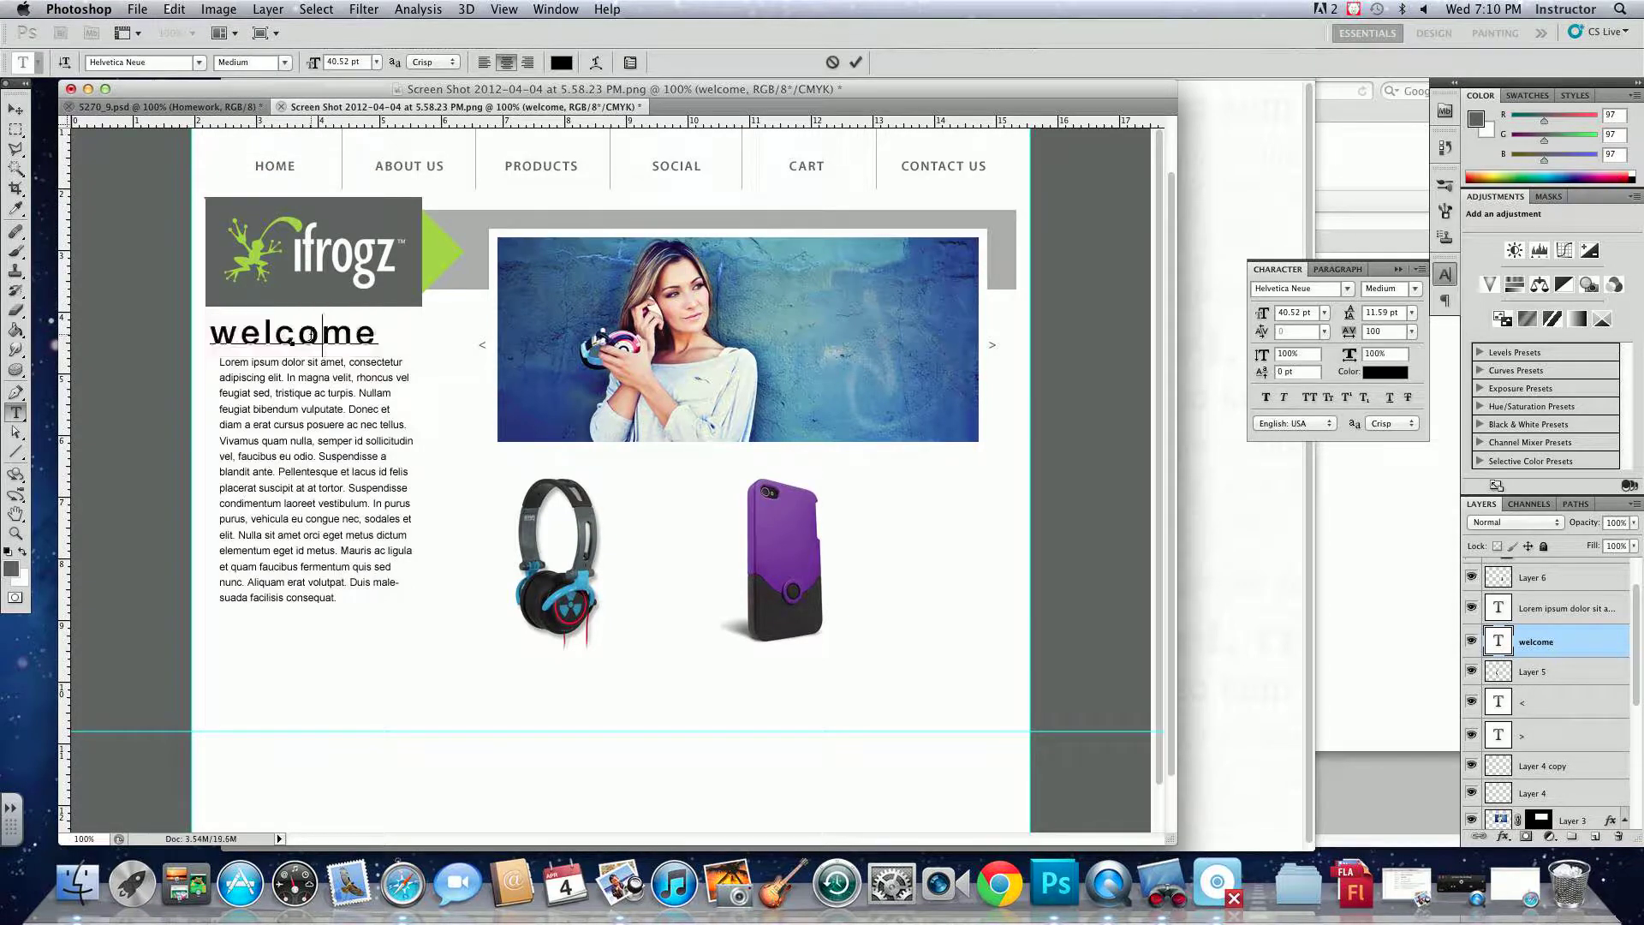
double_click(312, 334)
key("alt+Left")
key("alt+Left")
key("alt+Left")
key("alt+Left")
key("alt+Left")
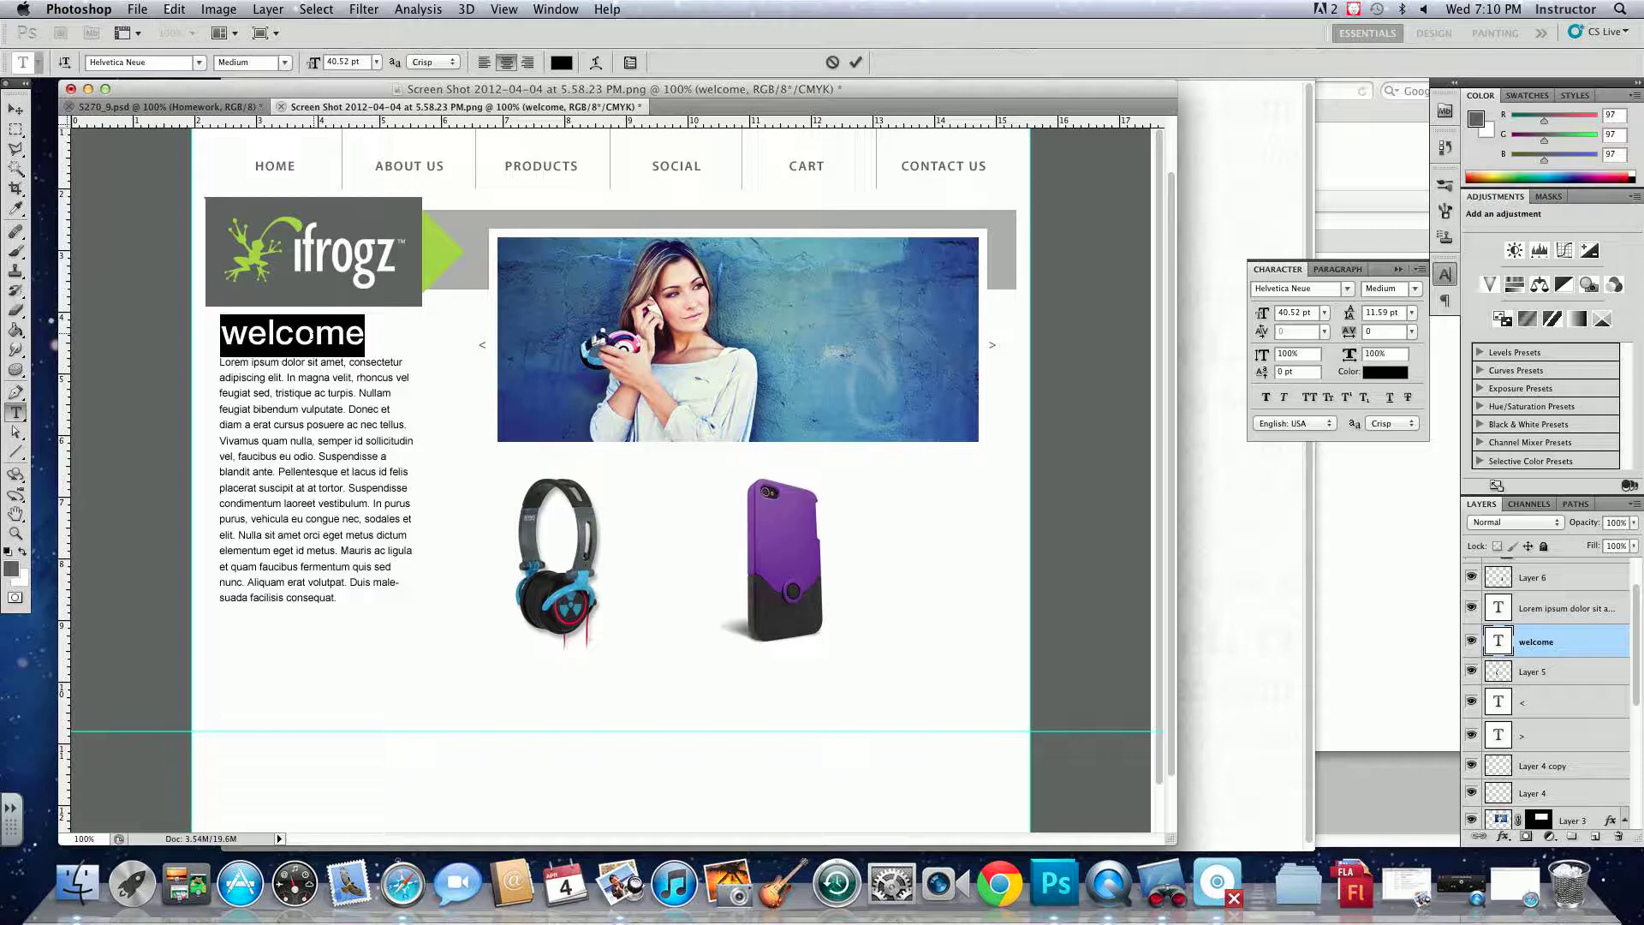
left_click(313, 334)
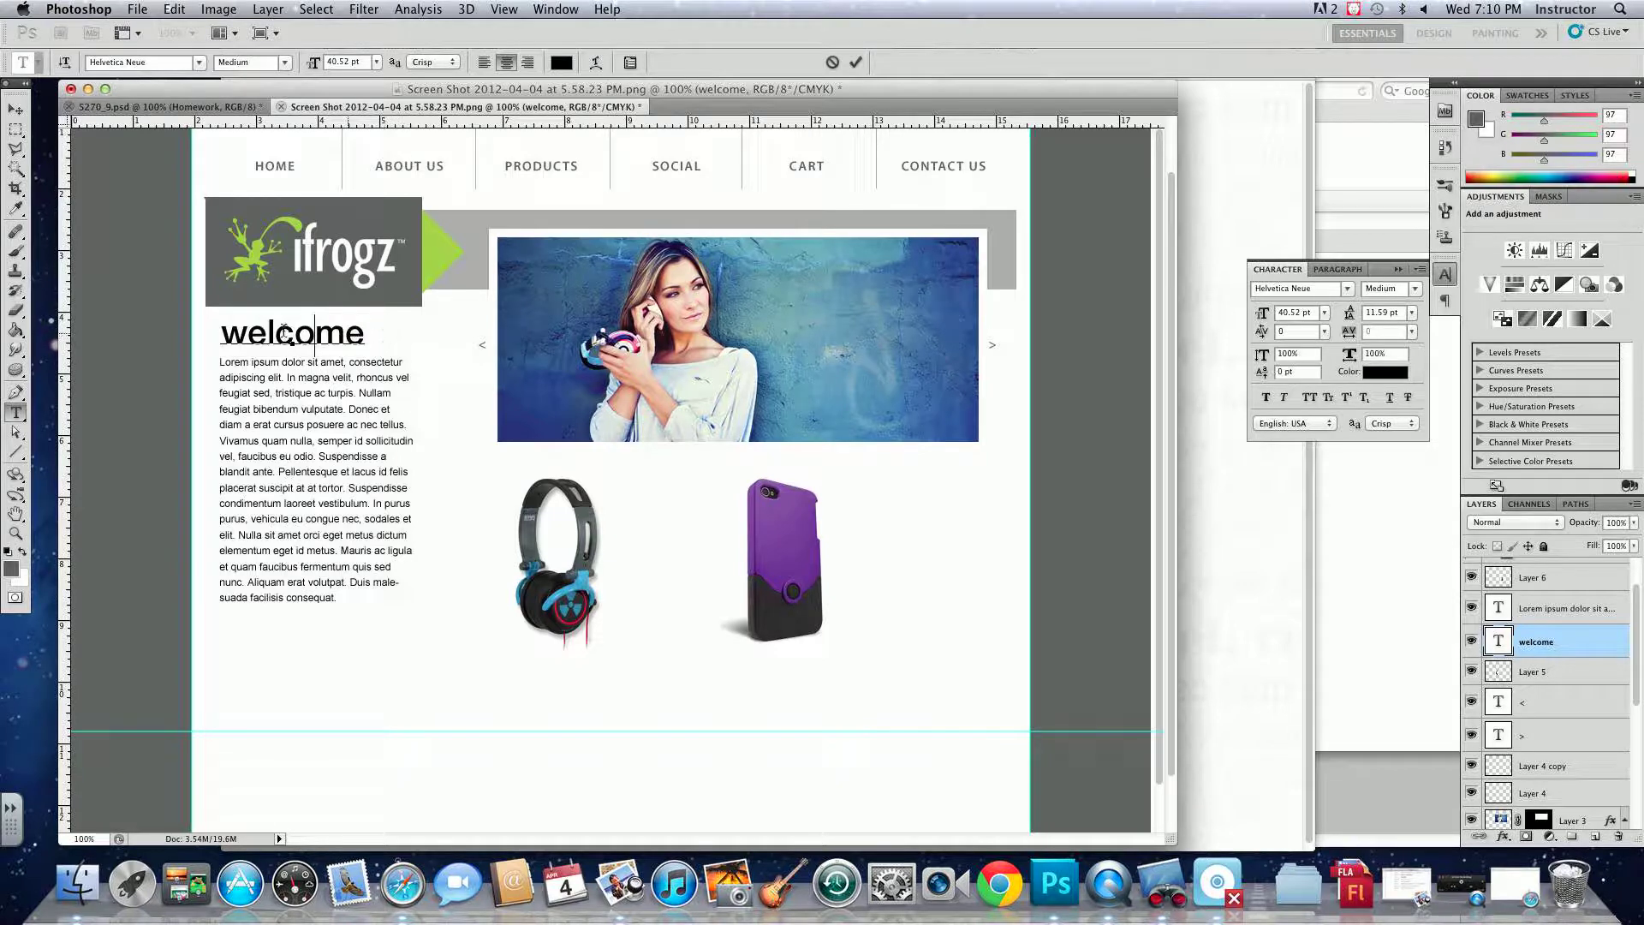
left_click(15, 113)
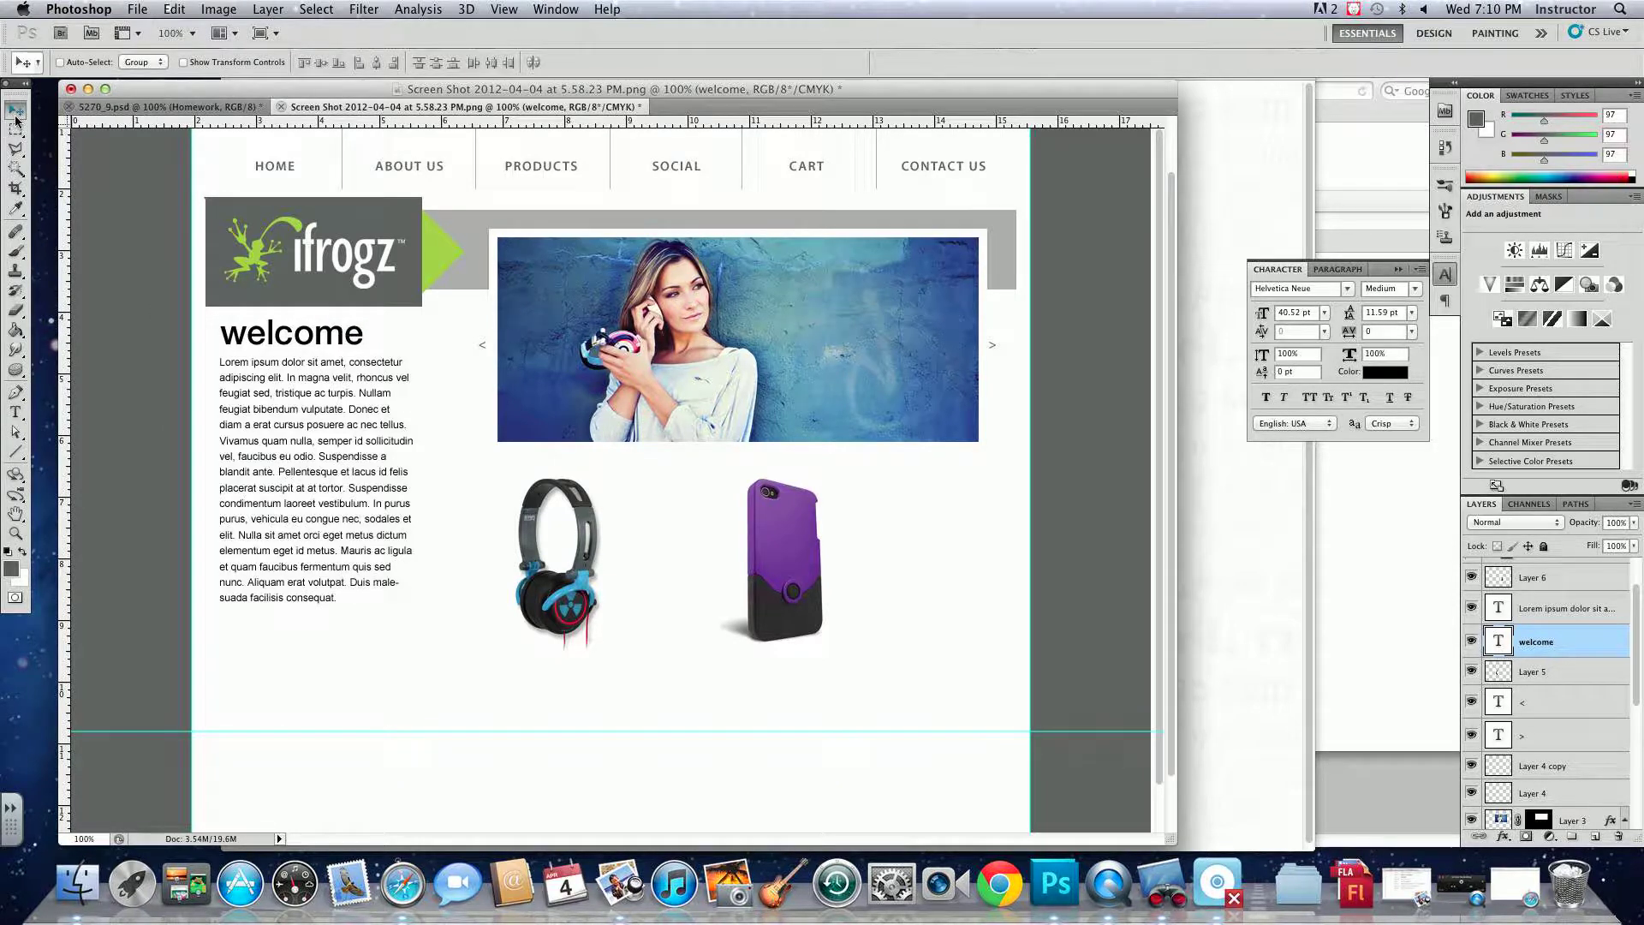
- Nudge the "welcome" heading a few pixels left and down, closer to the paragraph beneath it
key("Left")
key("Left")
key("Down")
key("Down")
key("Down")
key("Down")
key("Down")
key("Down")
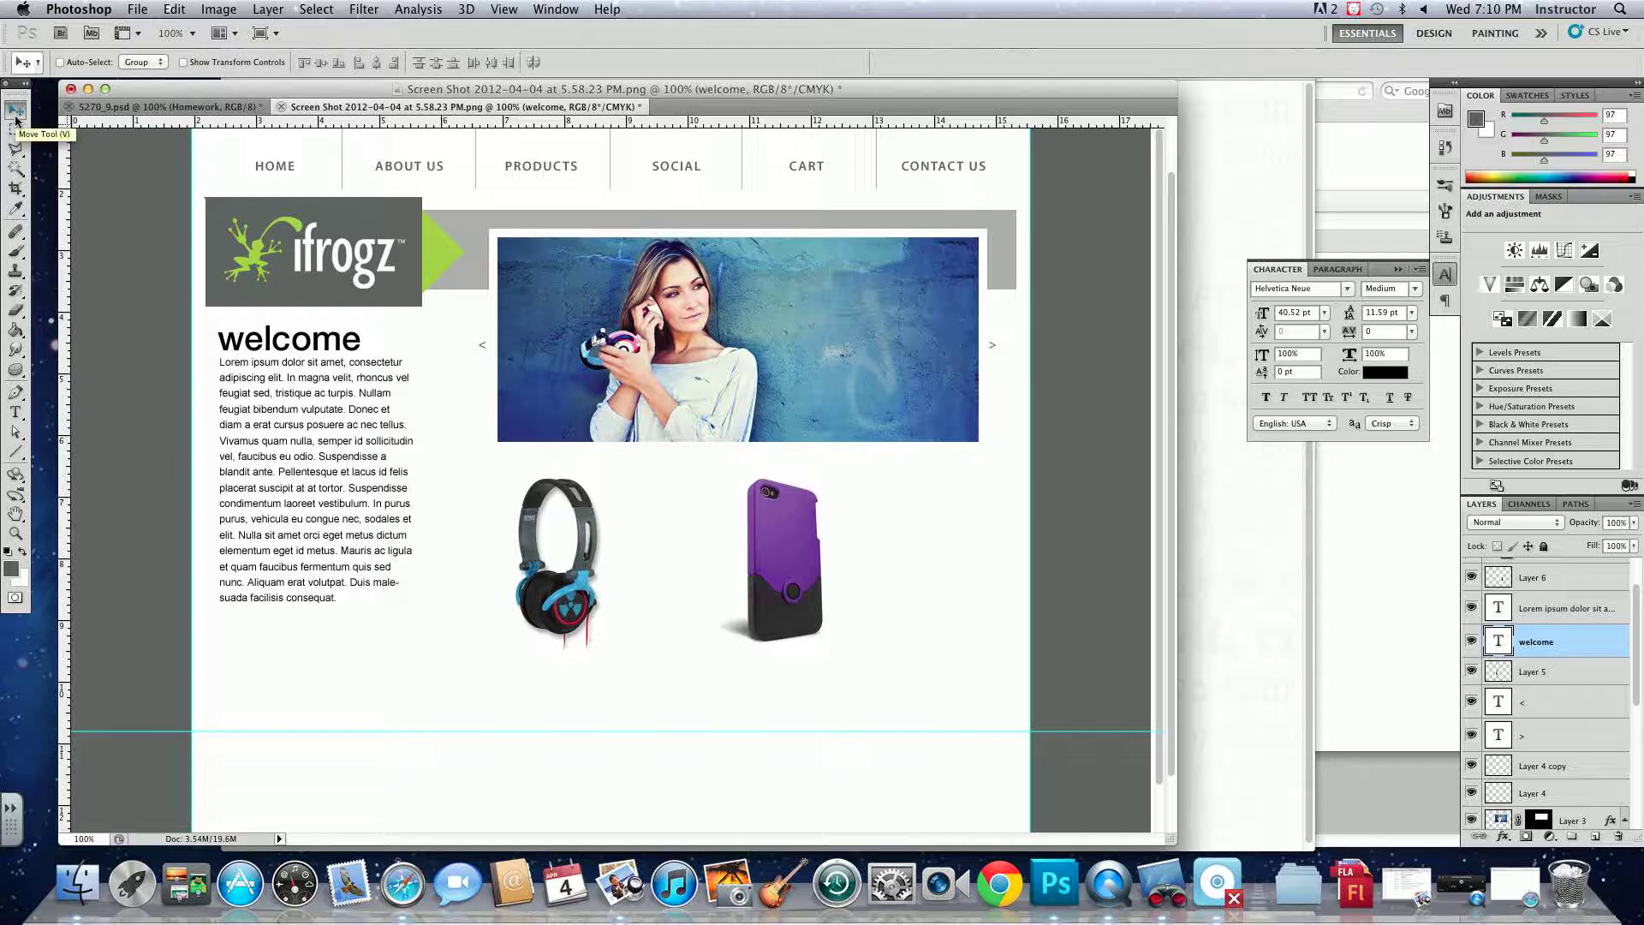
key("Left")
key("Left")
key("Left")
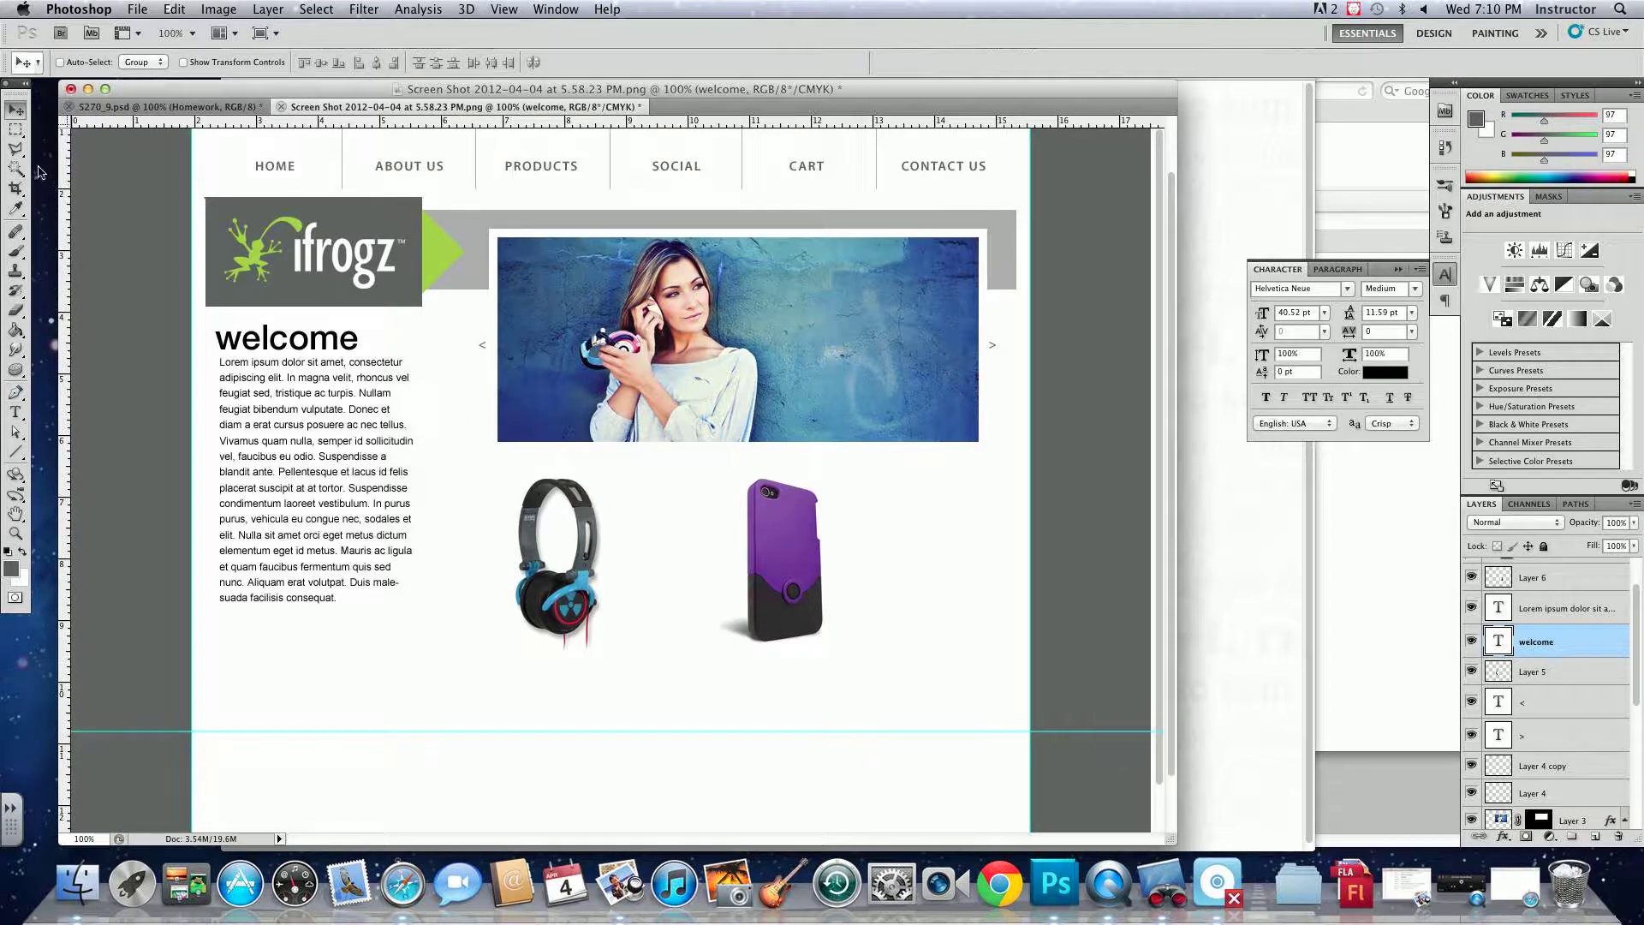
- Select a wide rectangular area from the light gray bar's lower edge down across the product images and add a new layer
left_click(15, 130)
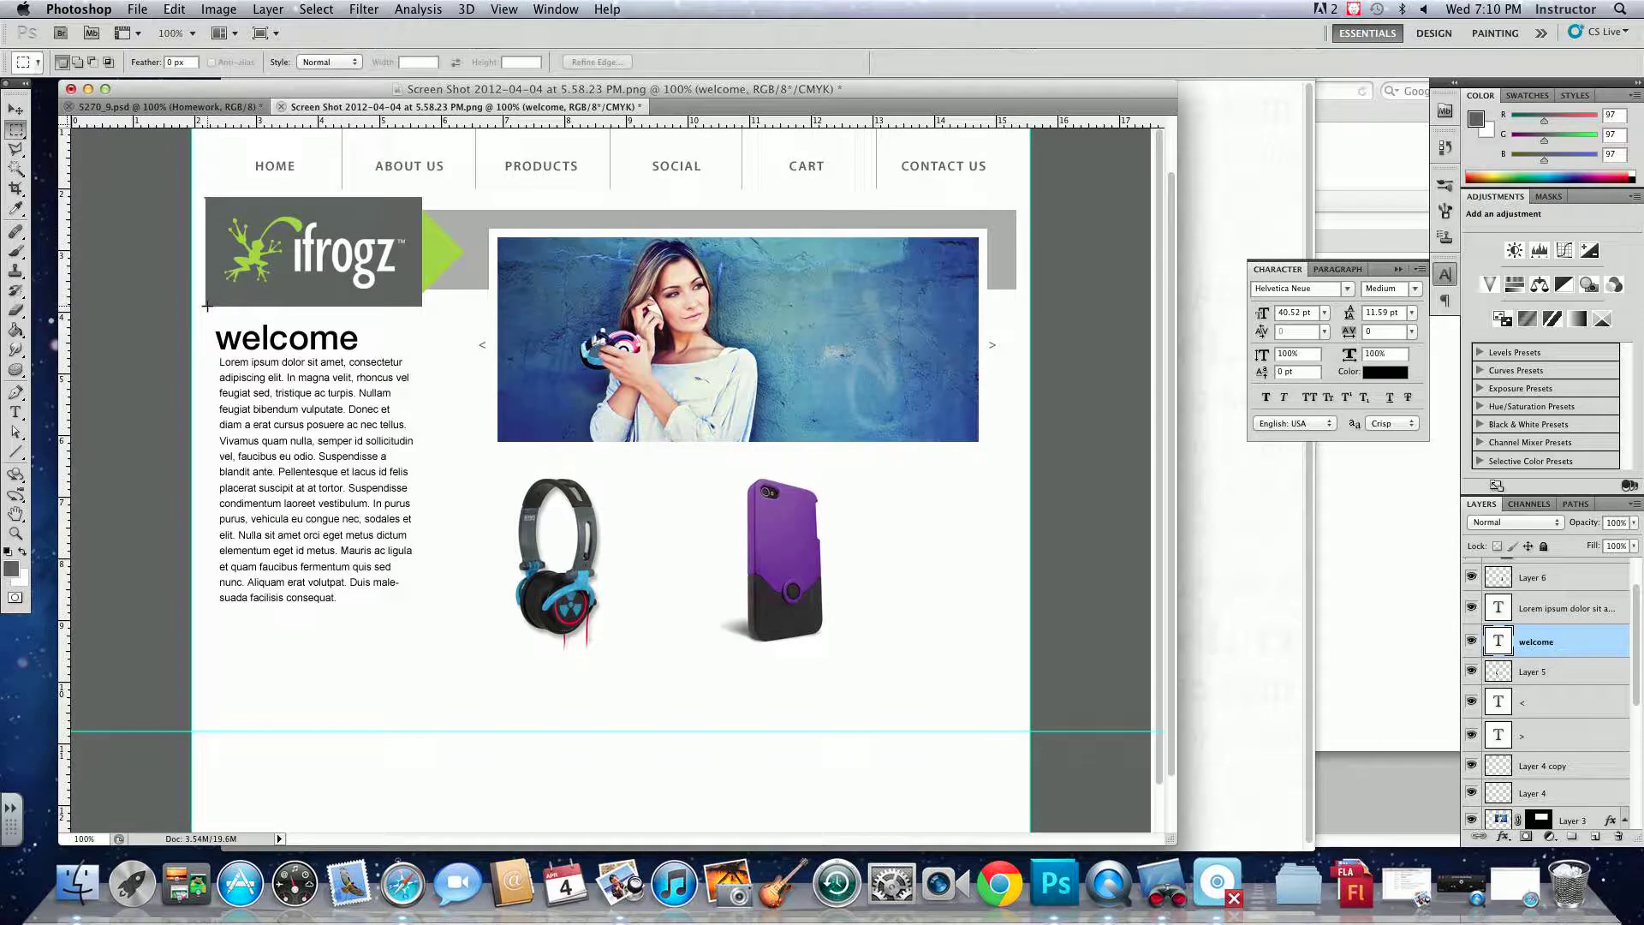
left_click_drag(206, 306, 1010, 521)
left_click_drag(1015, 512, 1018, 507)
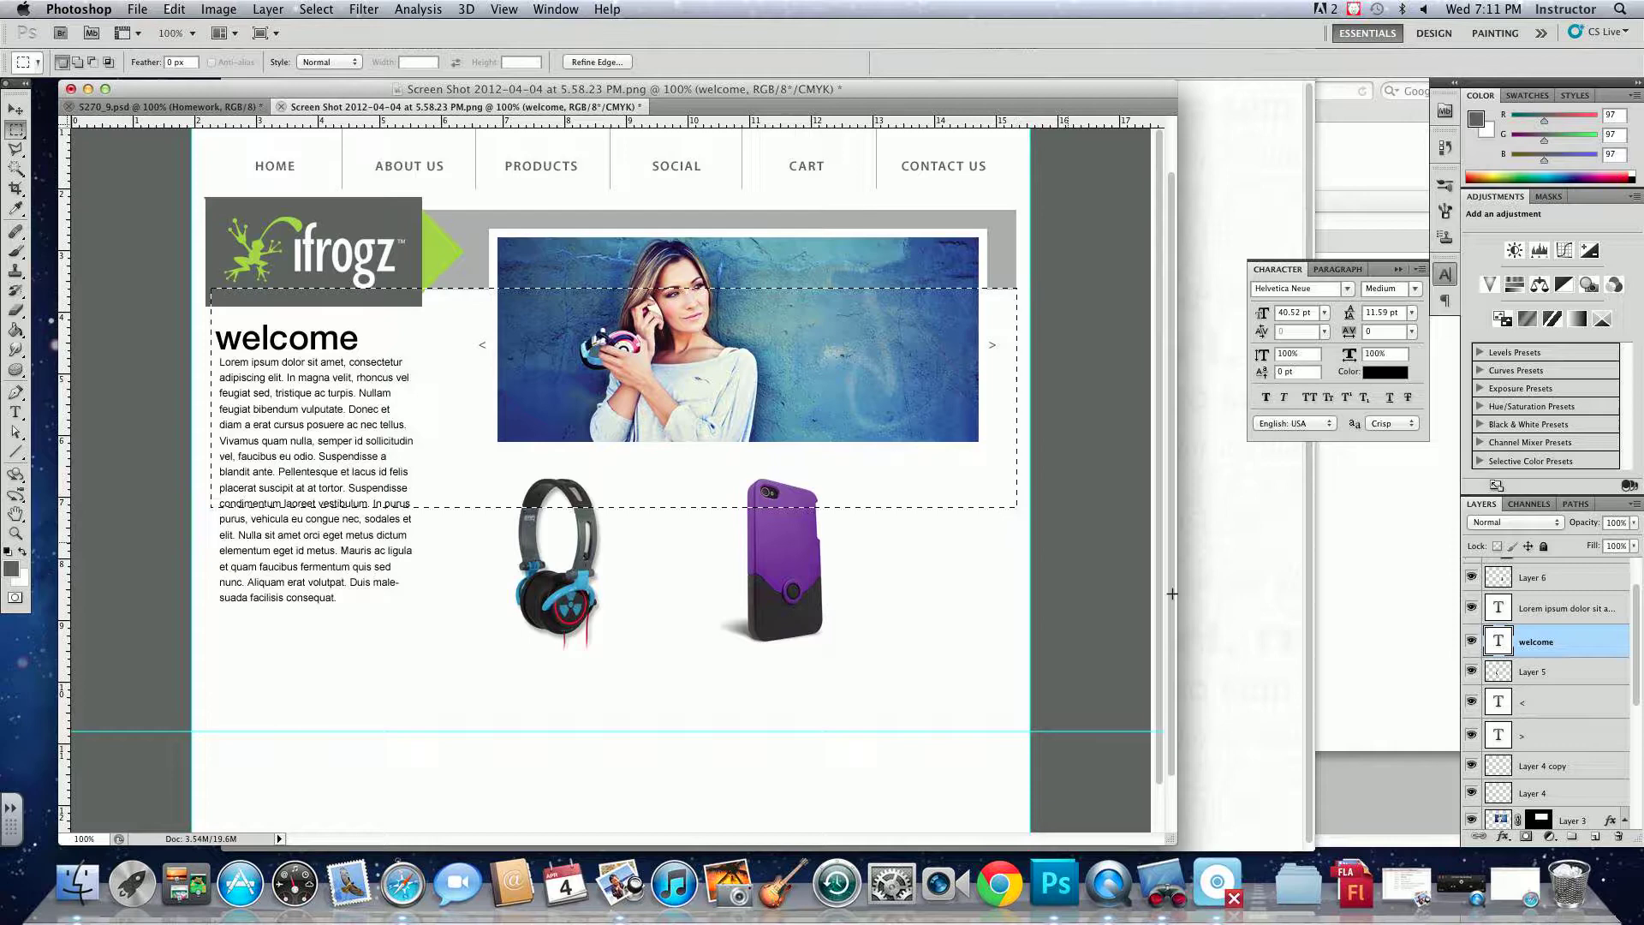
left_click(1595, 837)
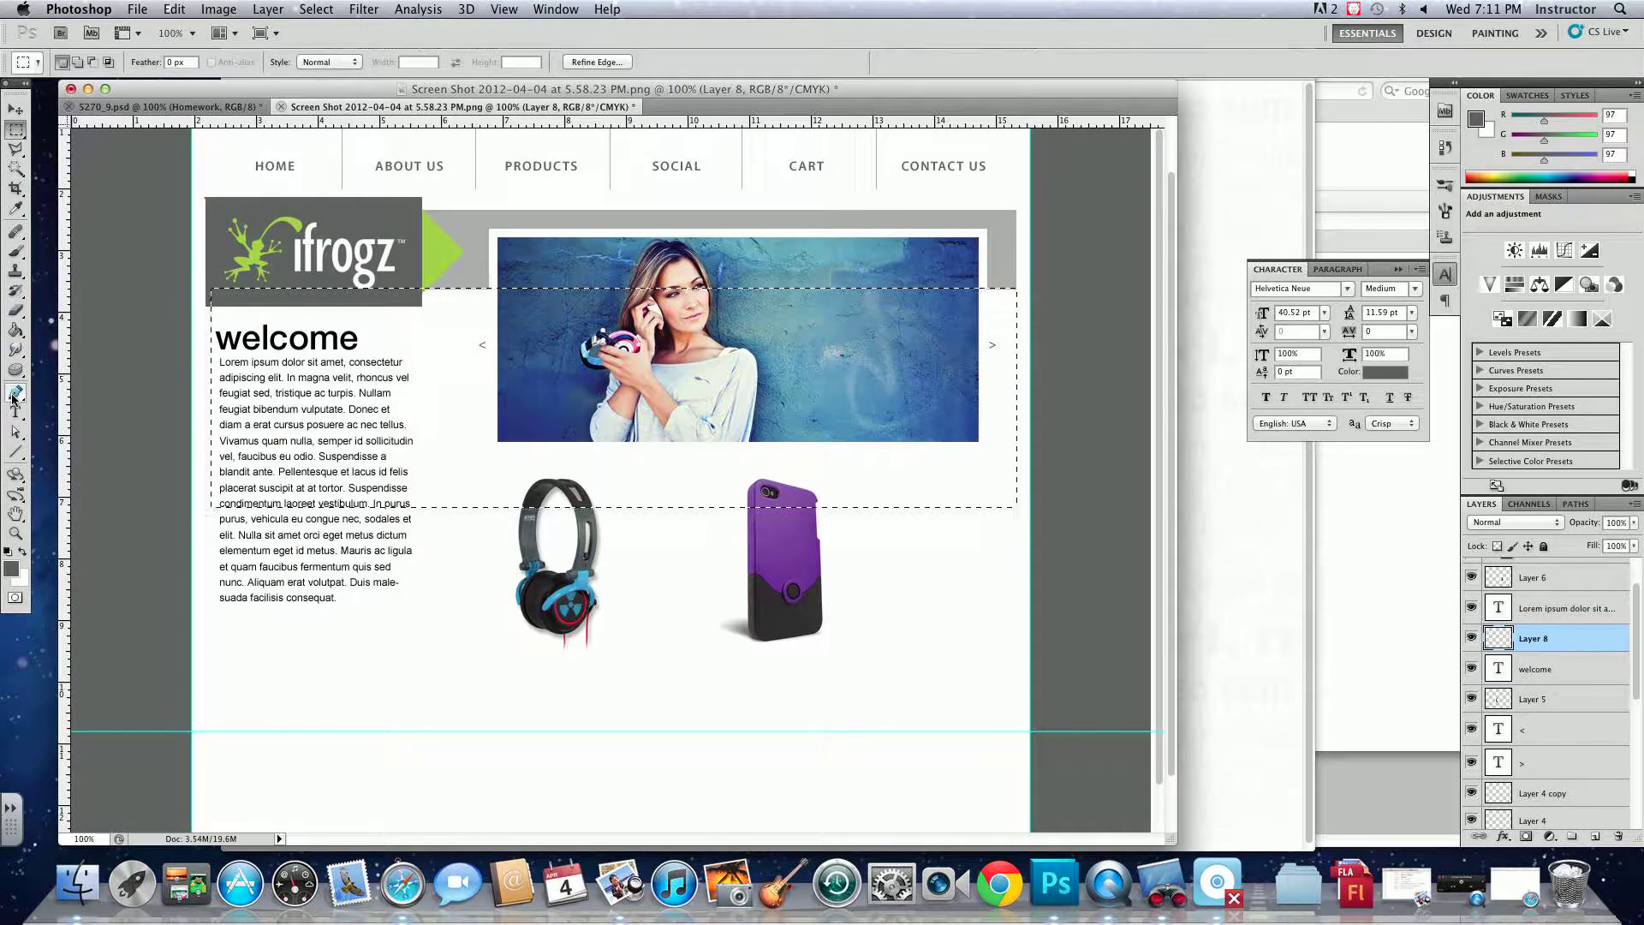
- Fill the selected area with a linear foreground-to-transparent gradient fading from dark gray downward, and deselect
left_click_drag(15, 330, 62, 329)
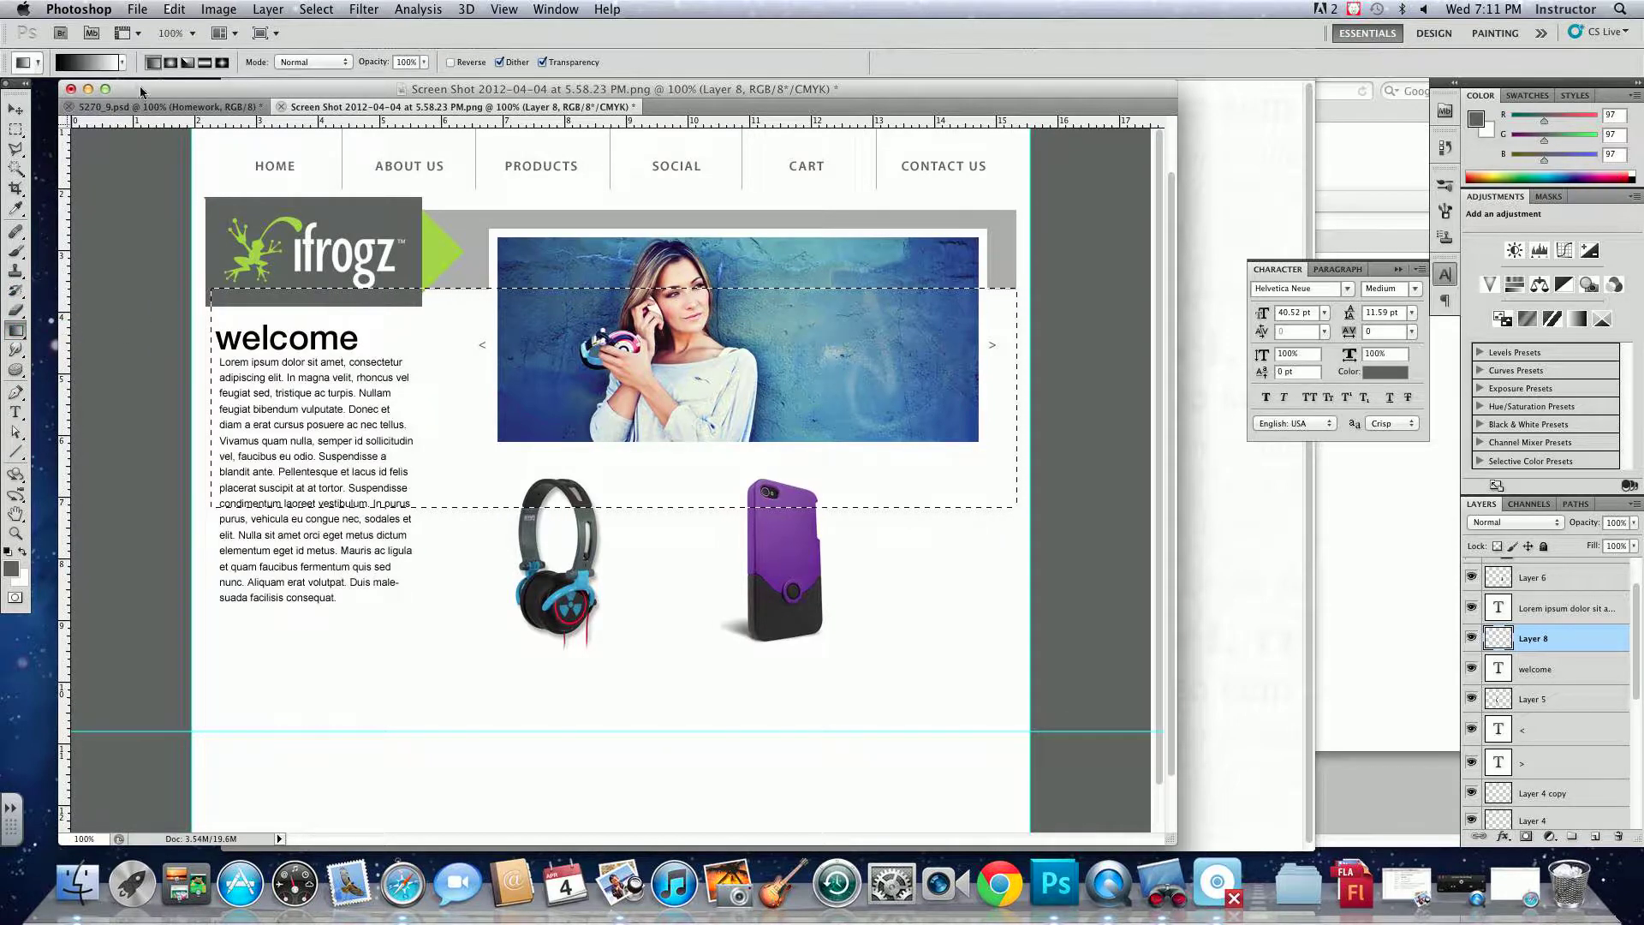
left_click(109, 63)
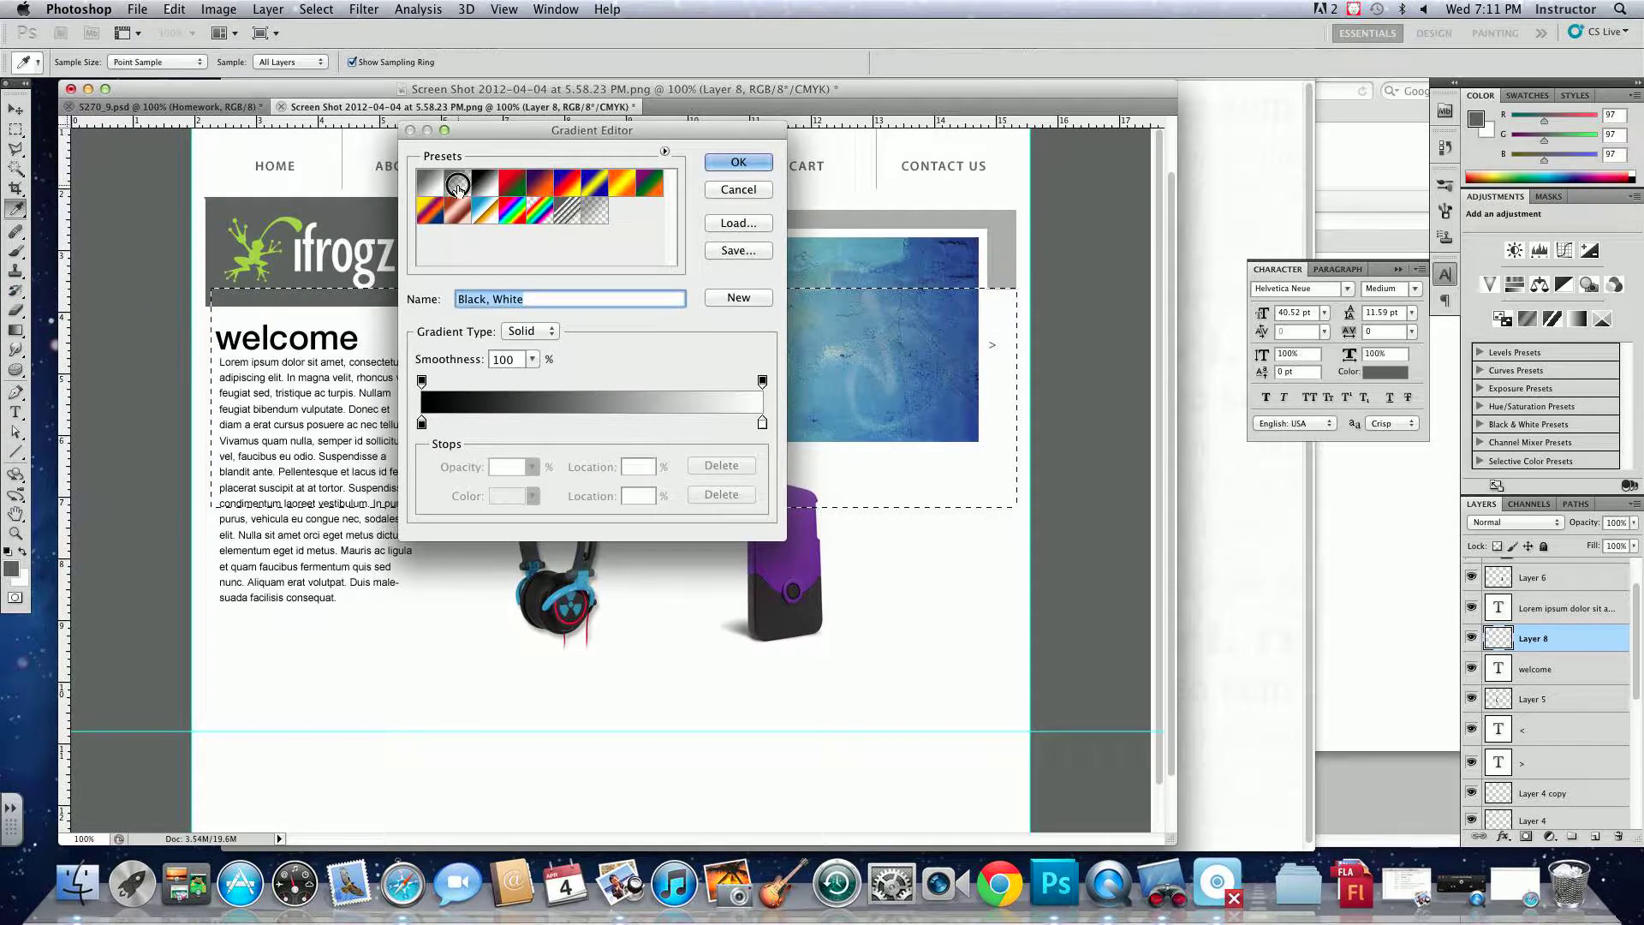
left_click(458, 185)
left_click(737, 163)
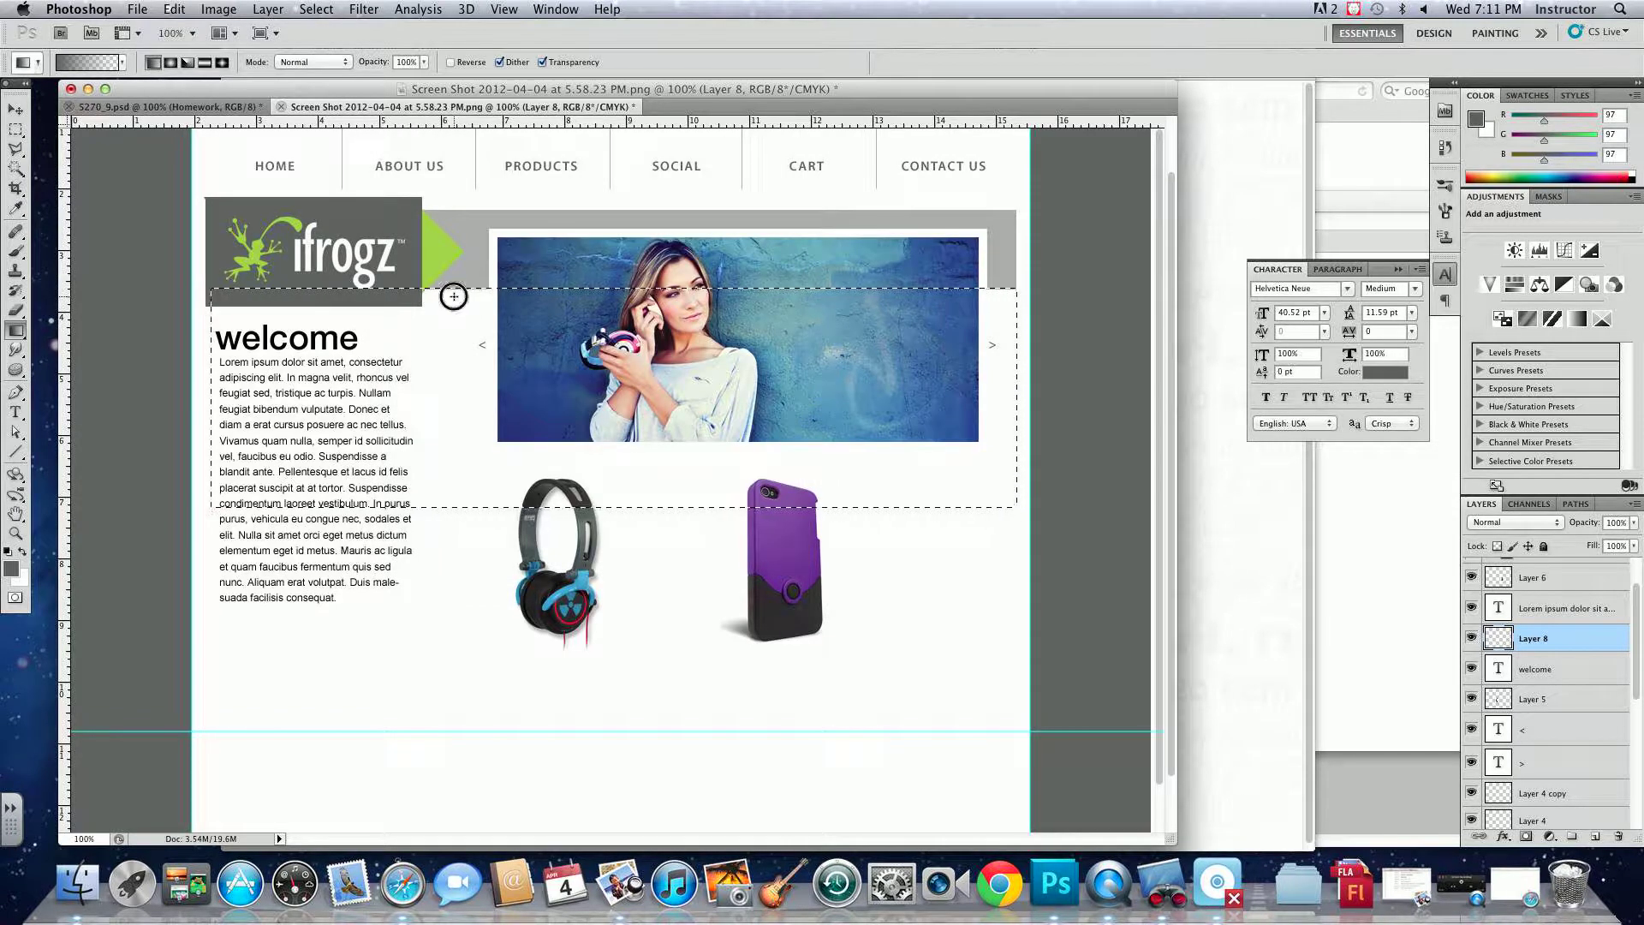
left_click_drag(454, 296, 455, 438)
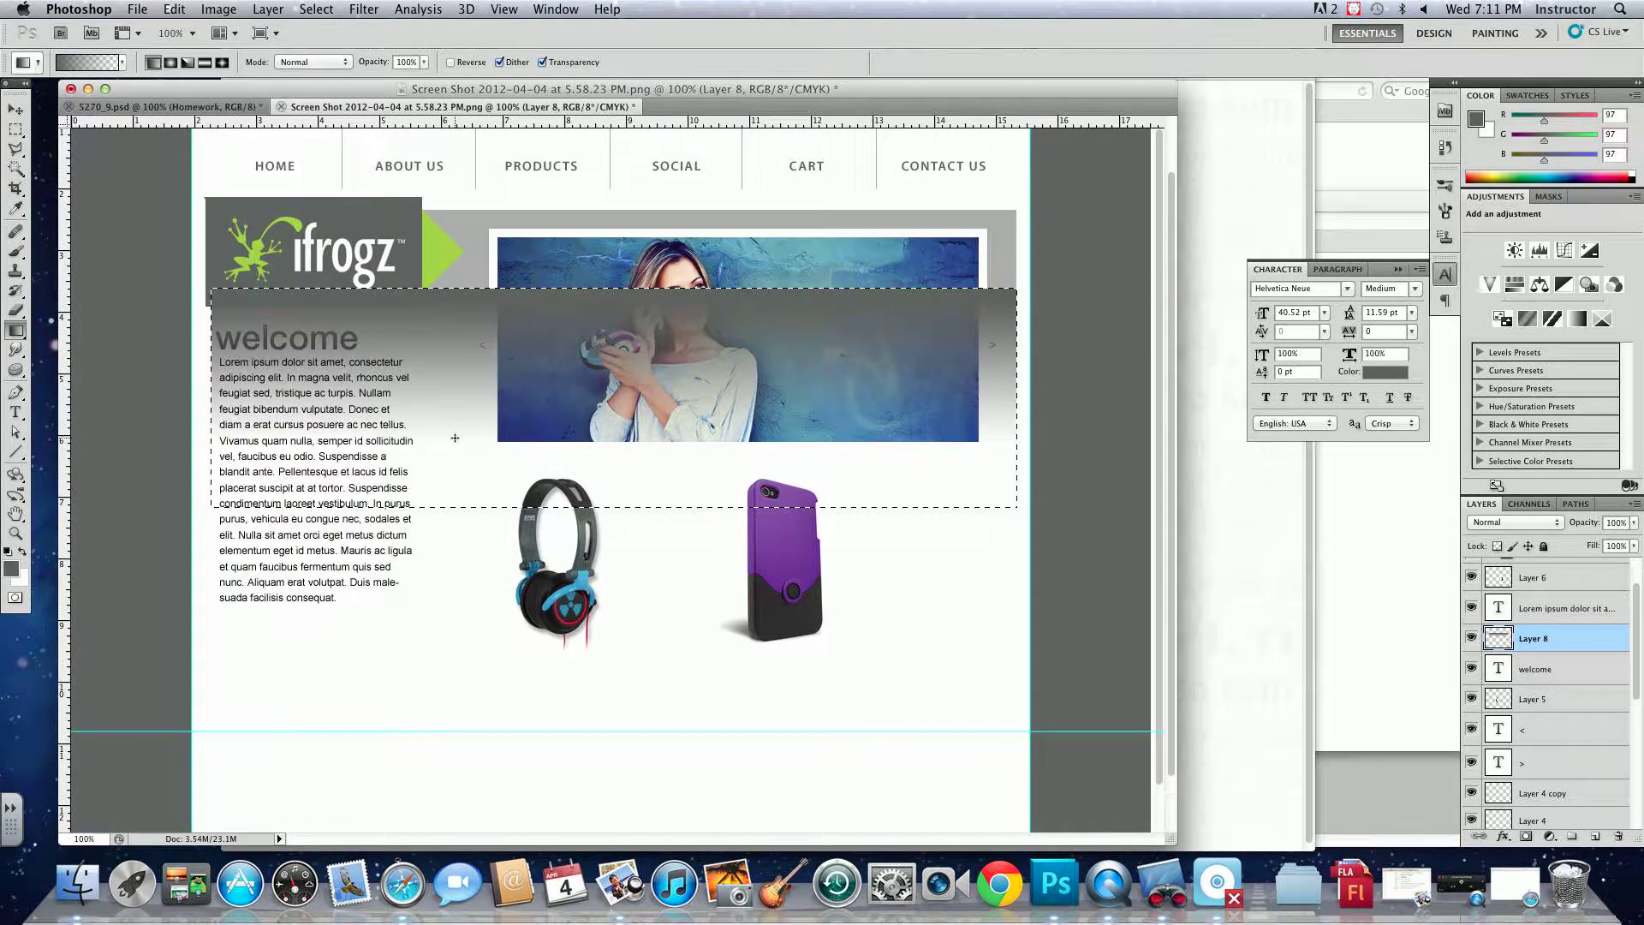
key("super+d")
key("v")
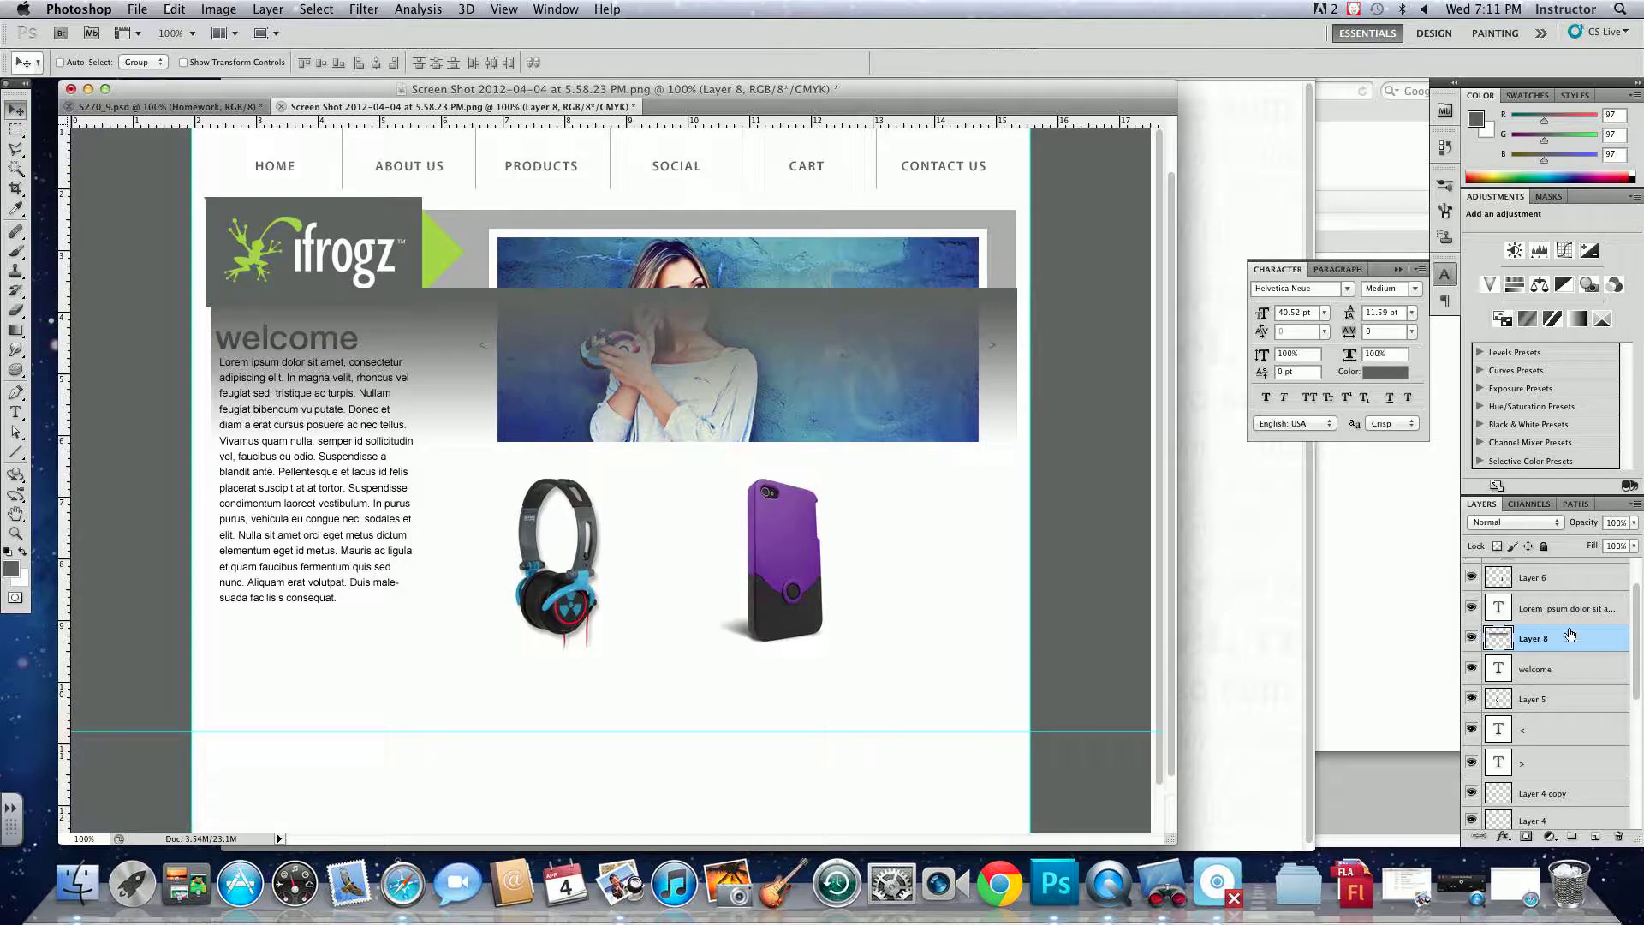
- Move the gradient layer between Layer 7 copy and Layer 7, behind the page content, and lower its opacity to 44%
left_click_drag(1570, 634, 1560, 734)
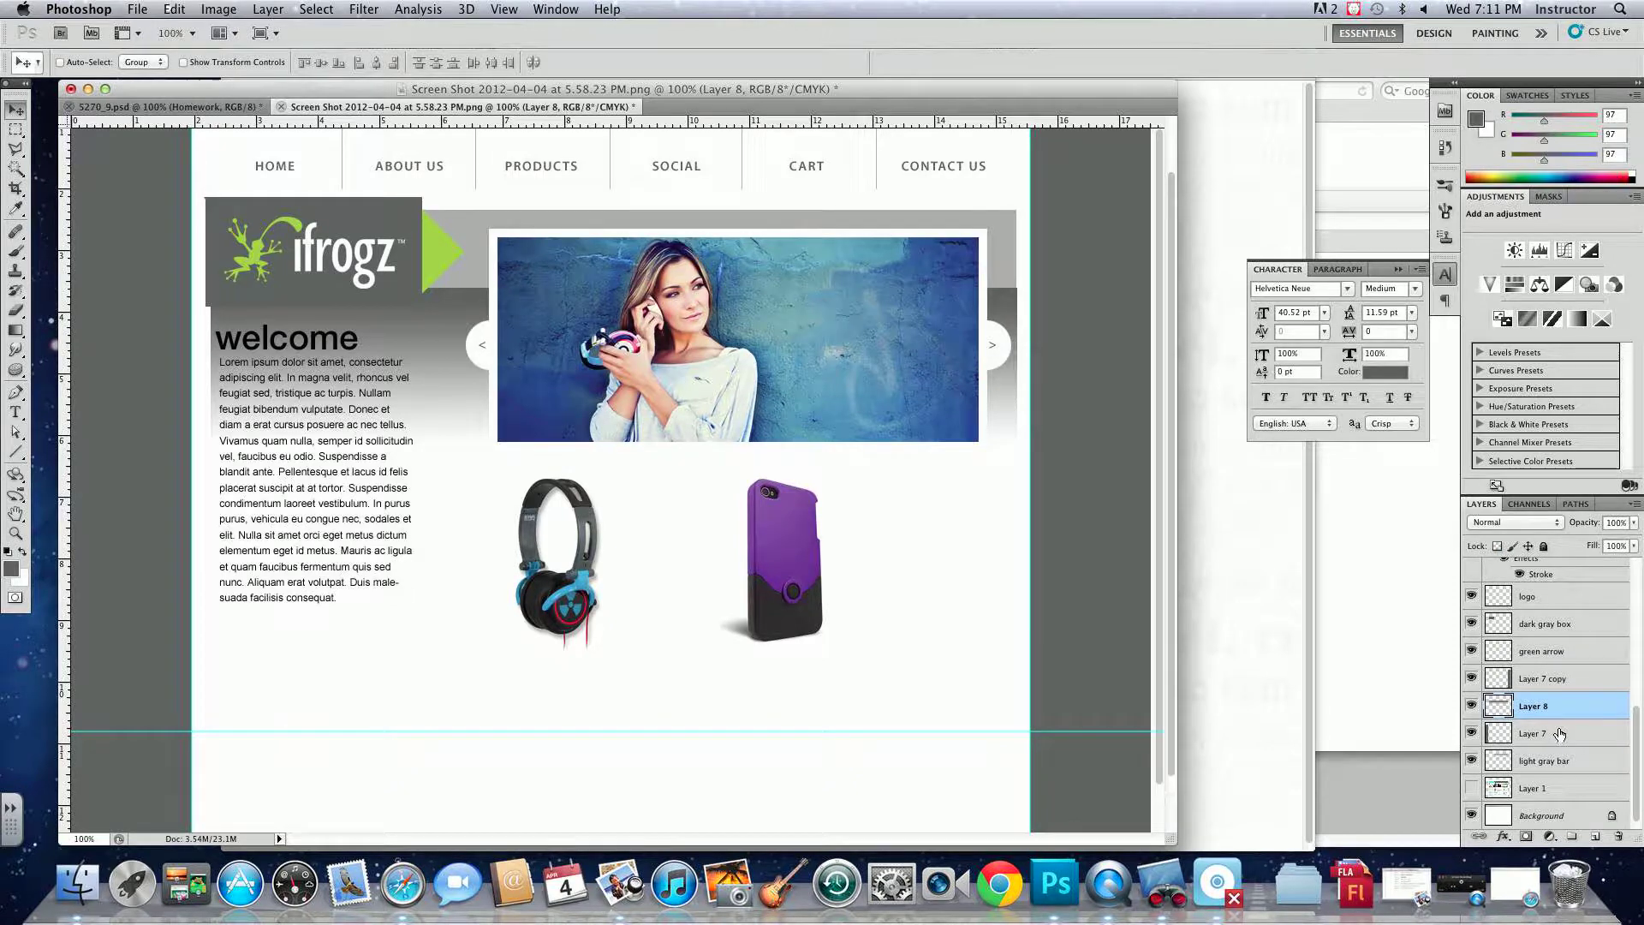
left_click_drag(1634, 524, 1585, 543)
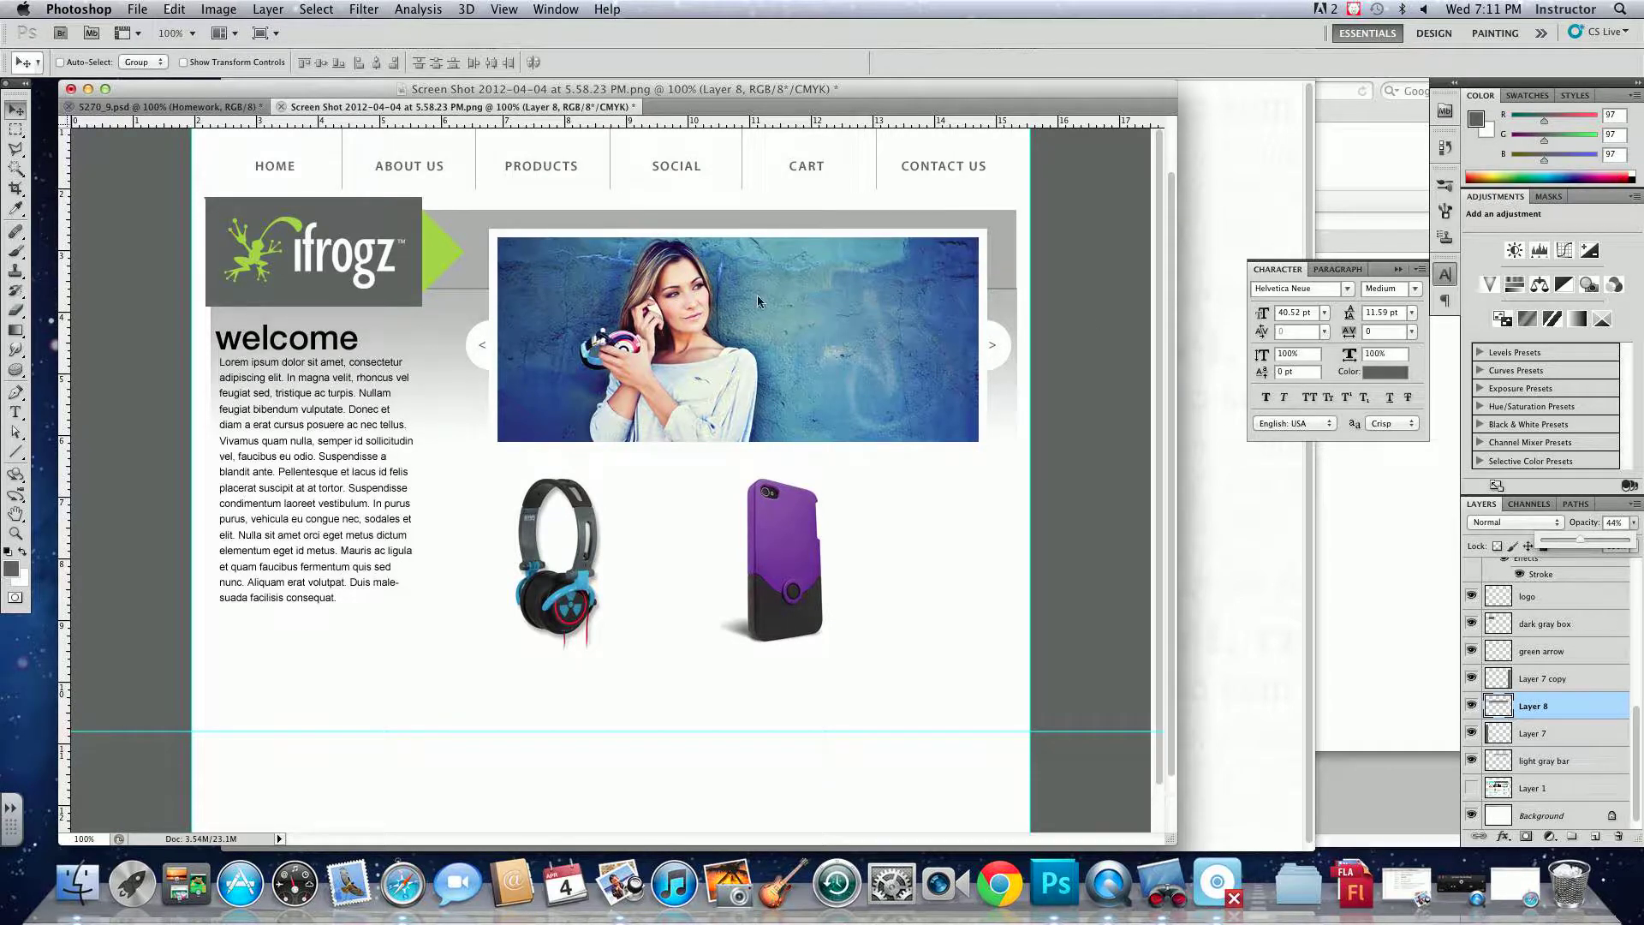
left_click(457, 310)
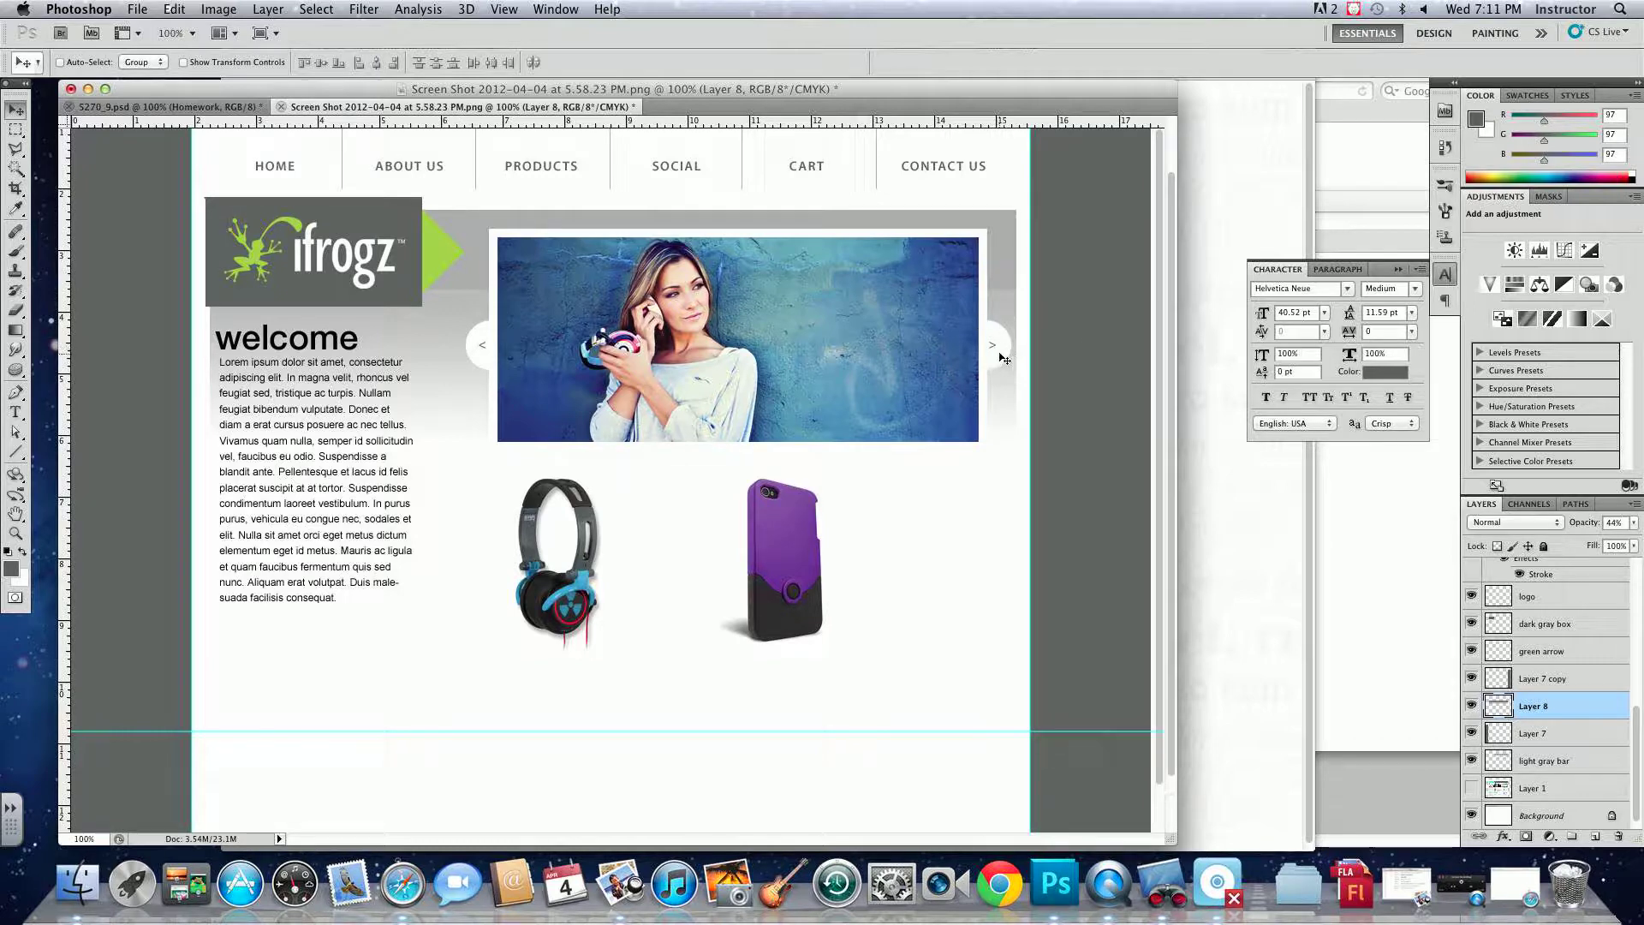
- Nudge the "welcome" heading up and right so it aligns with the paragraph's left edge
right_click(269, 347)
left_click(268, 342)
left_click(268, 342, "super")
key("Up")
key("Up")
key("Up")
key("Up")
key("Up")
key("Up")
key("Up")
key("Up")
key("Right")
key("Right")
key("Right")
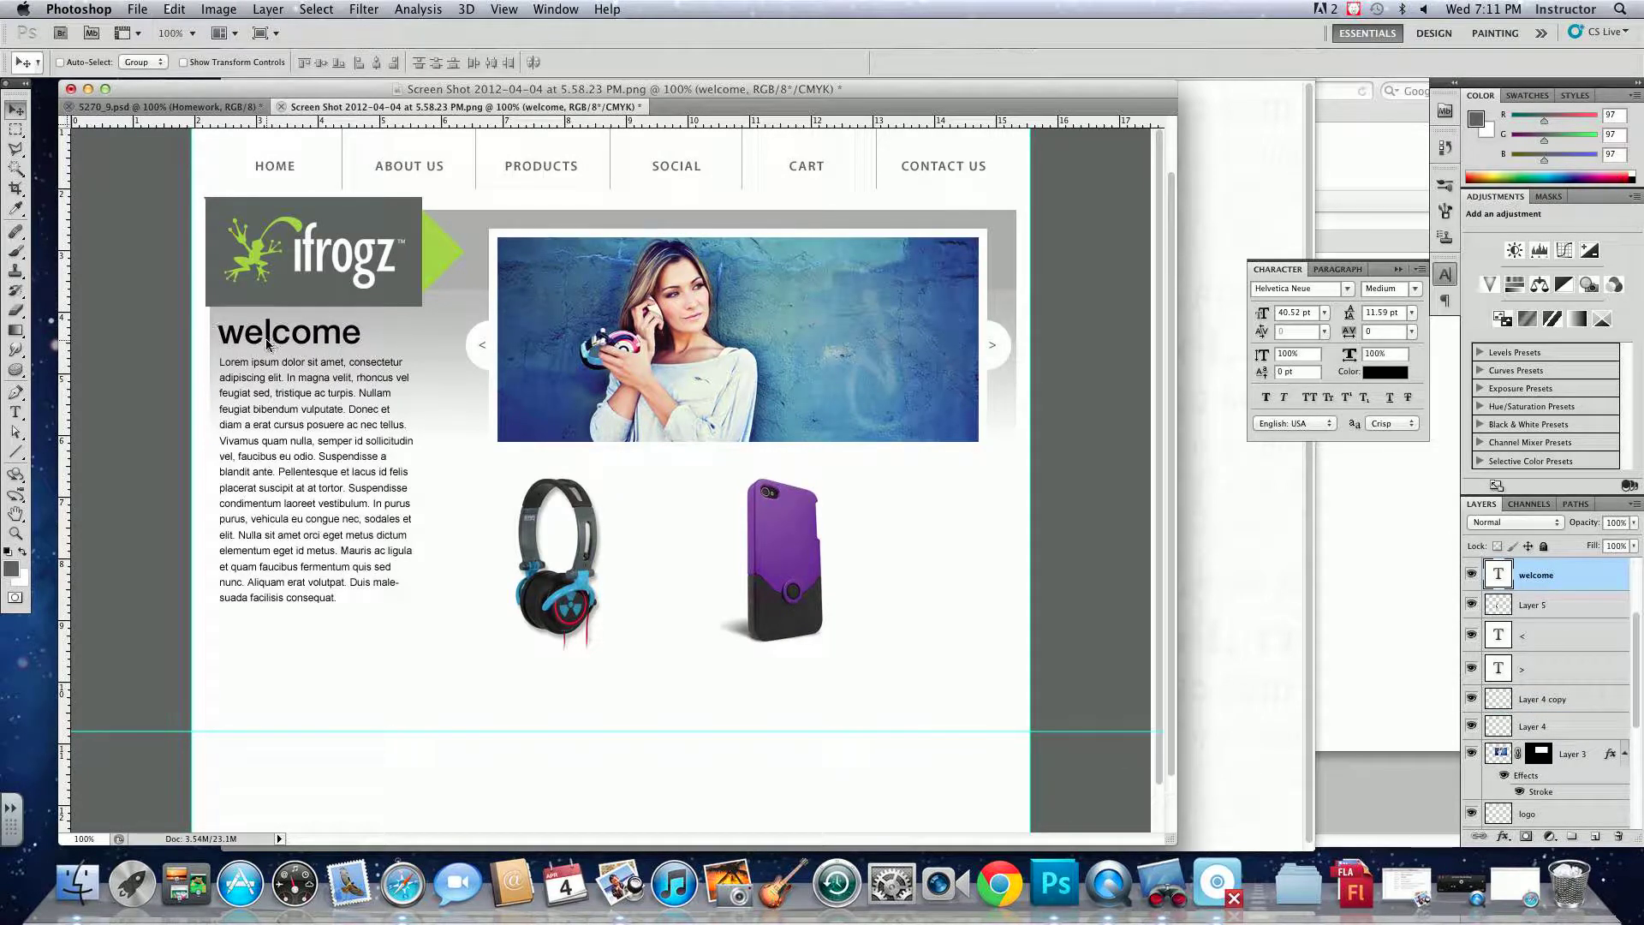
key("Right")
key("Right")
key("Right")
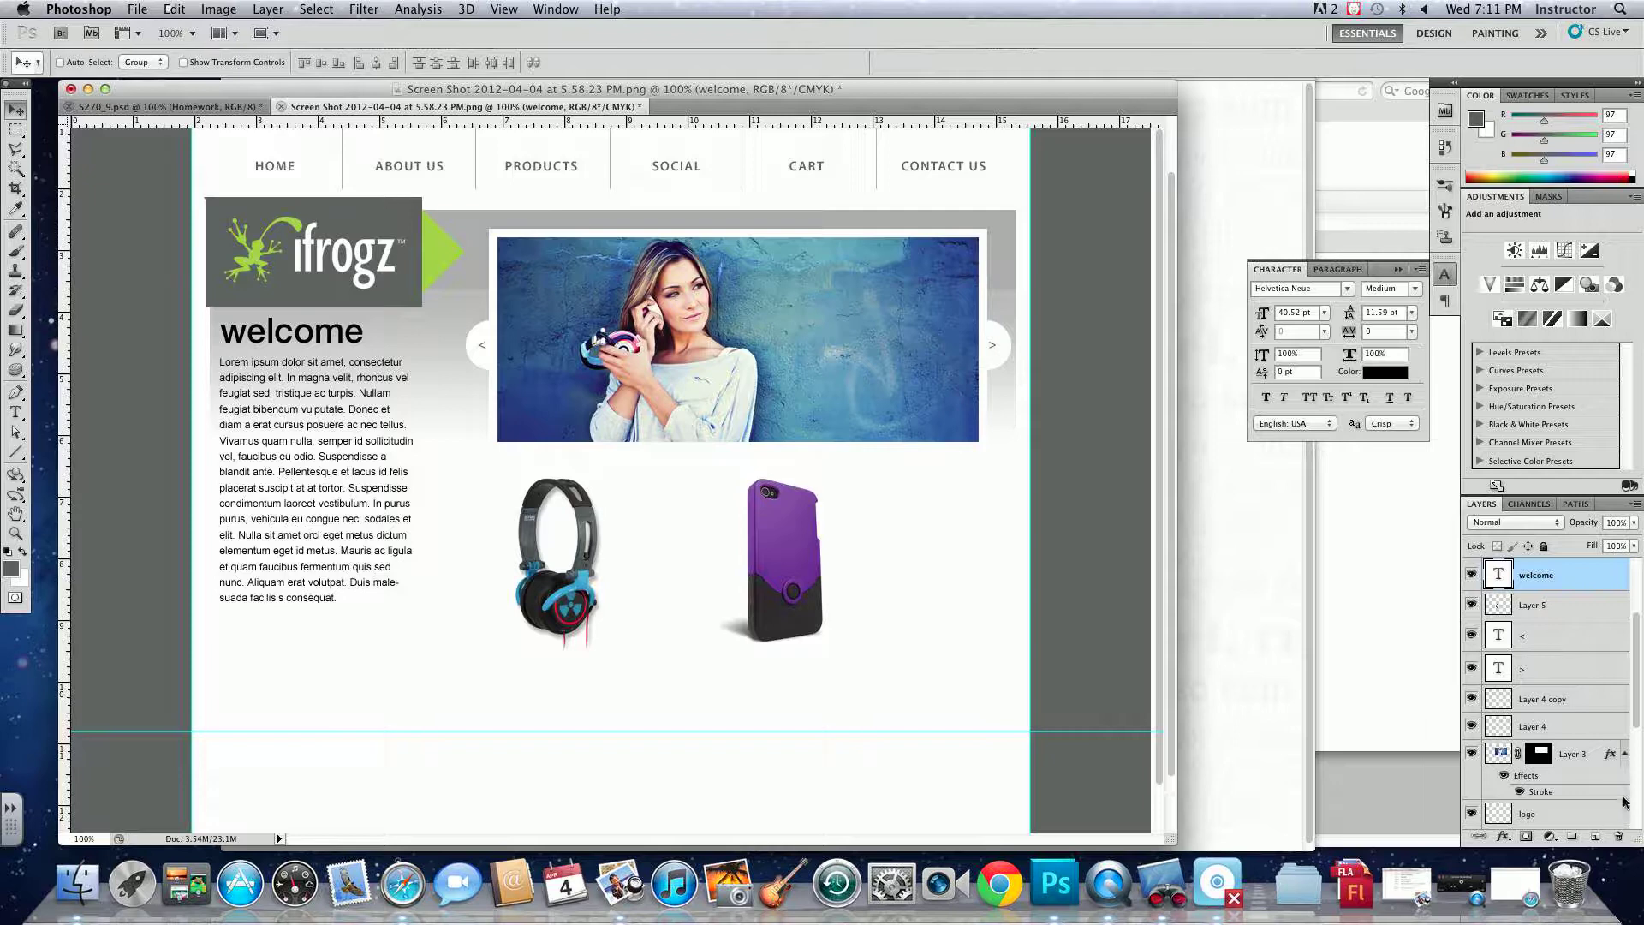
- Split the welcome paragraph in two with a blank line before "Suspendisse condimentum" and commit the text
left_click_drag(1636, 711, 1623, 835)
scroll(1615, 737, "up", 10)
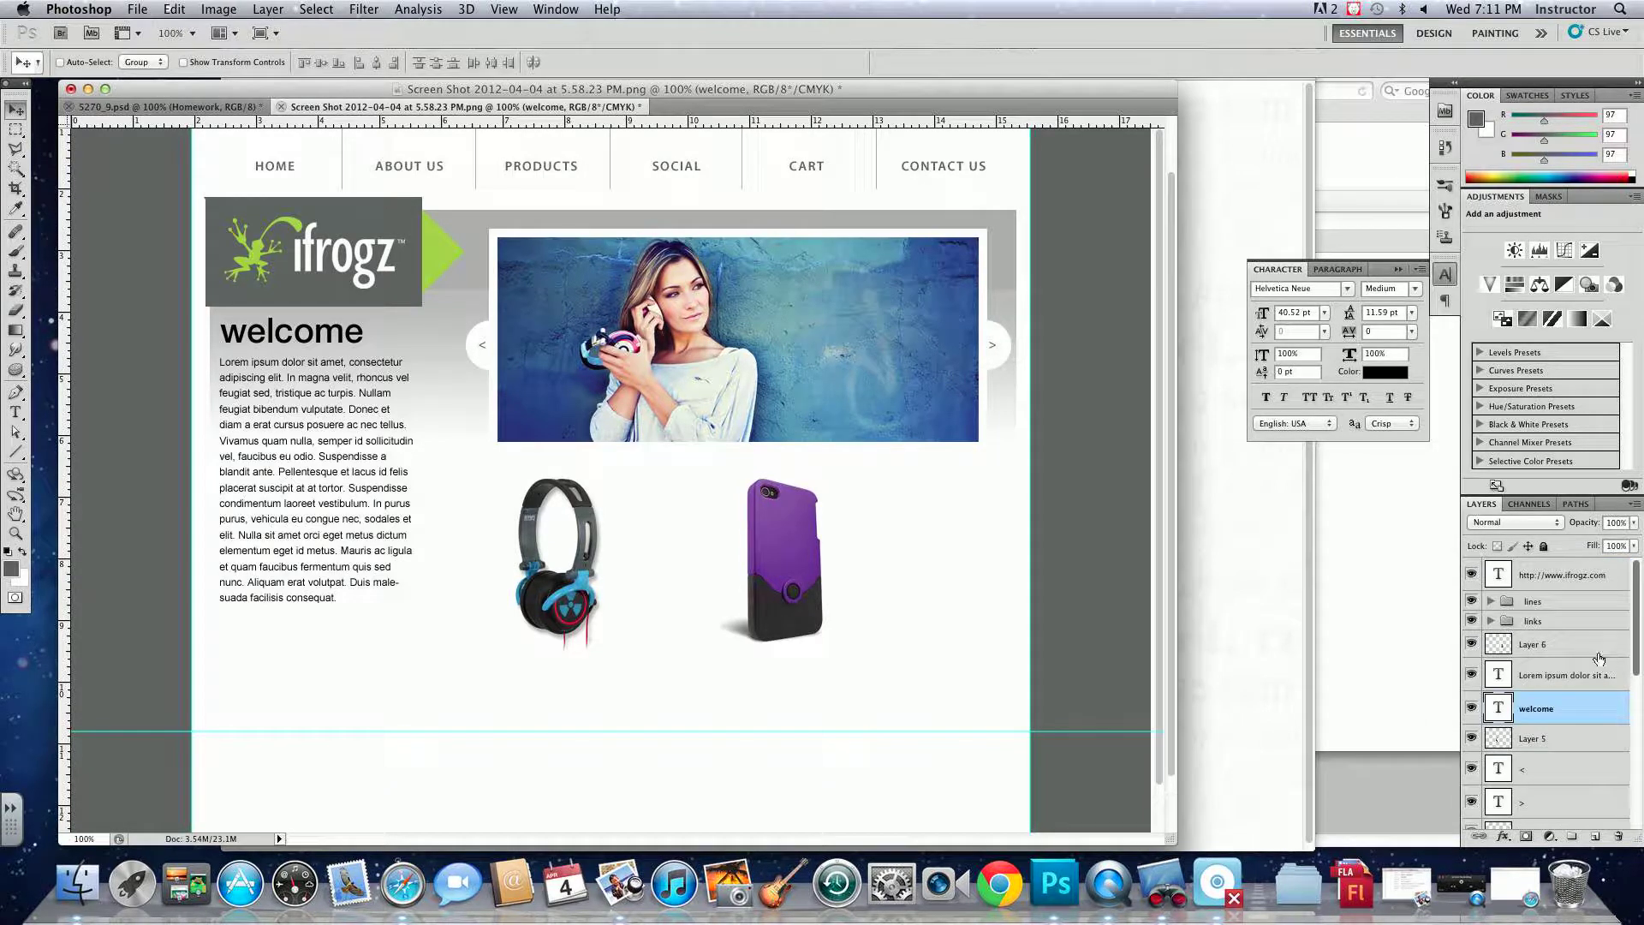
double_click(1499, 675)
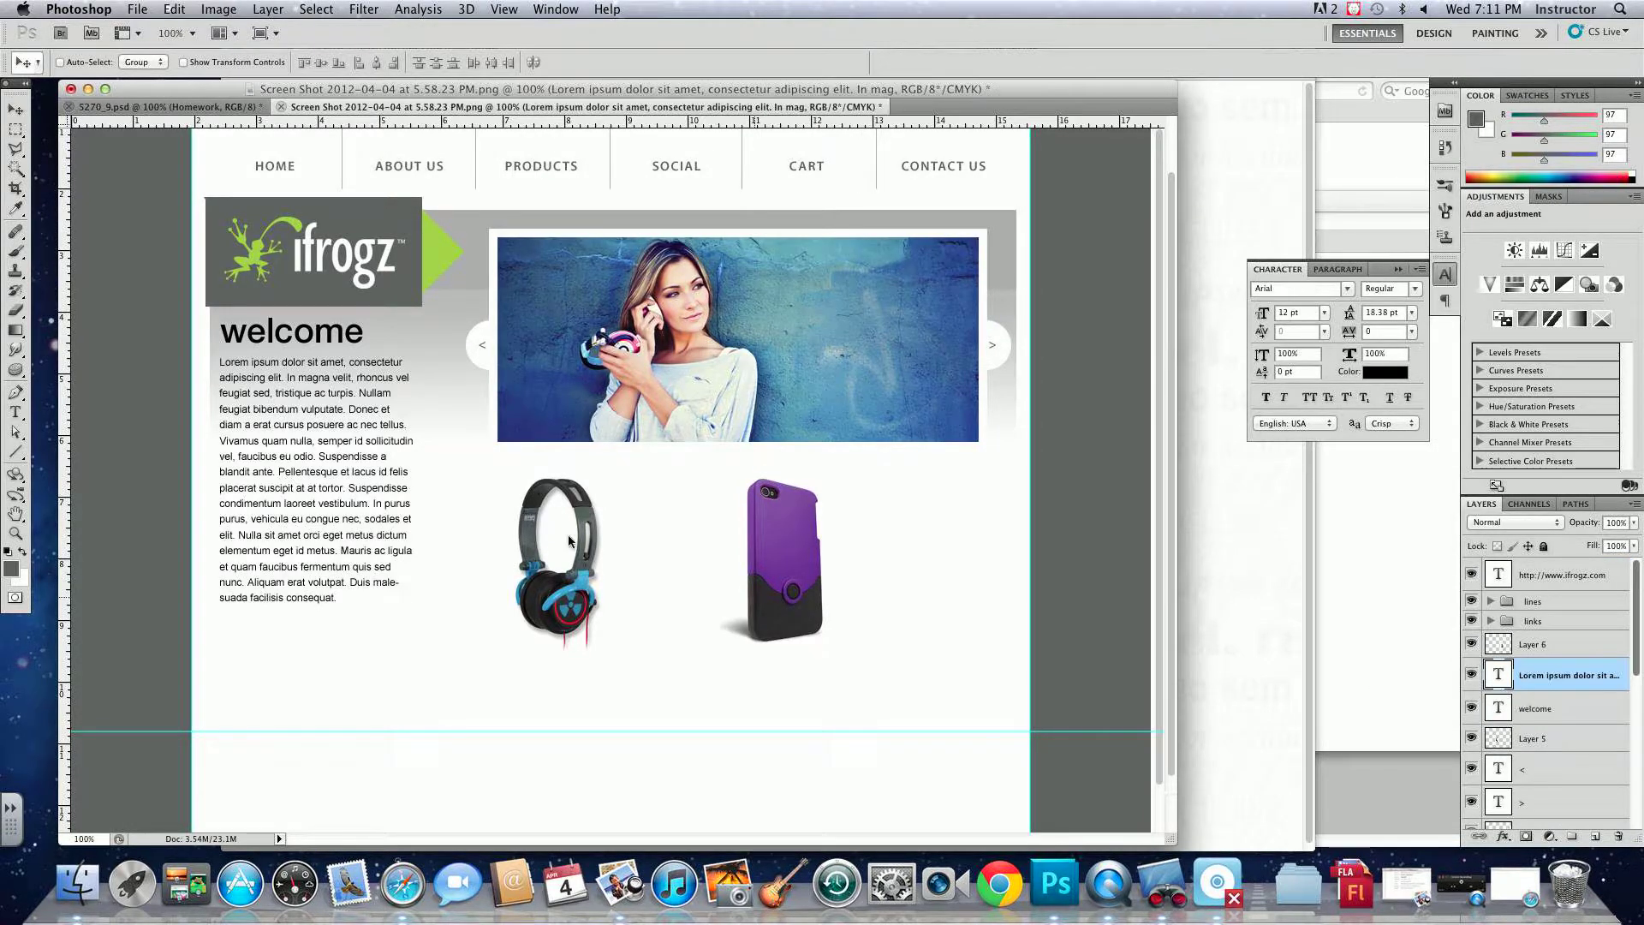
left_click(350, 487)
key("Return")
key("Return")
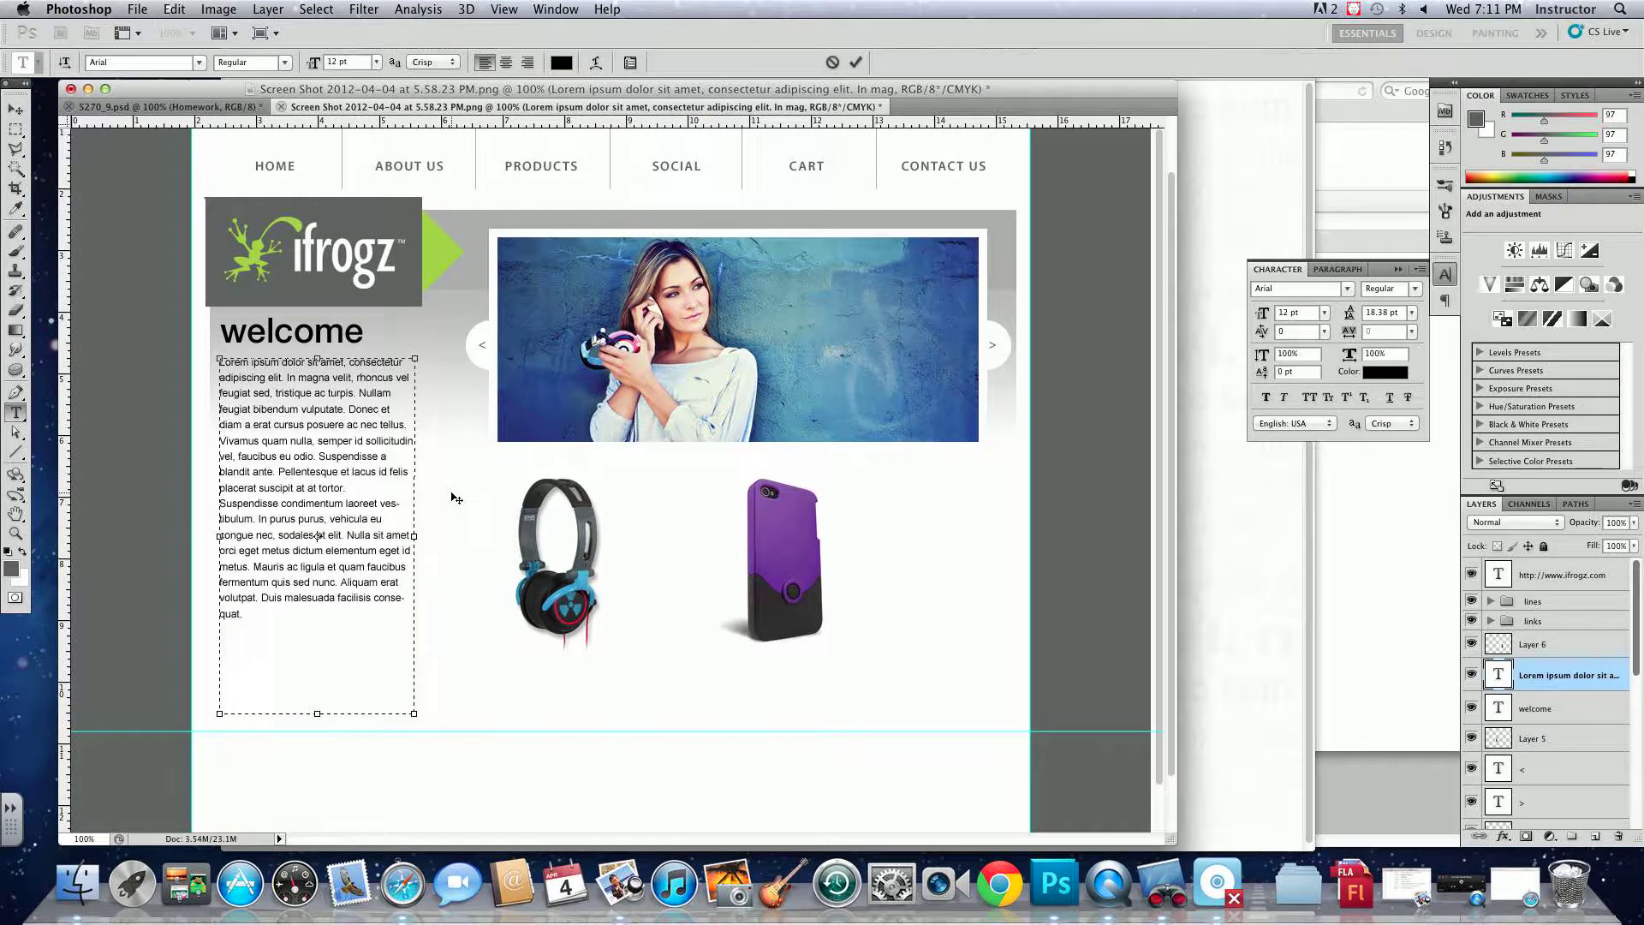
left_click(16, 109)
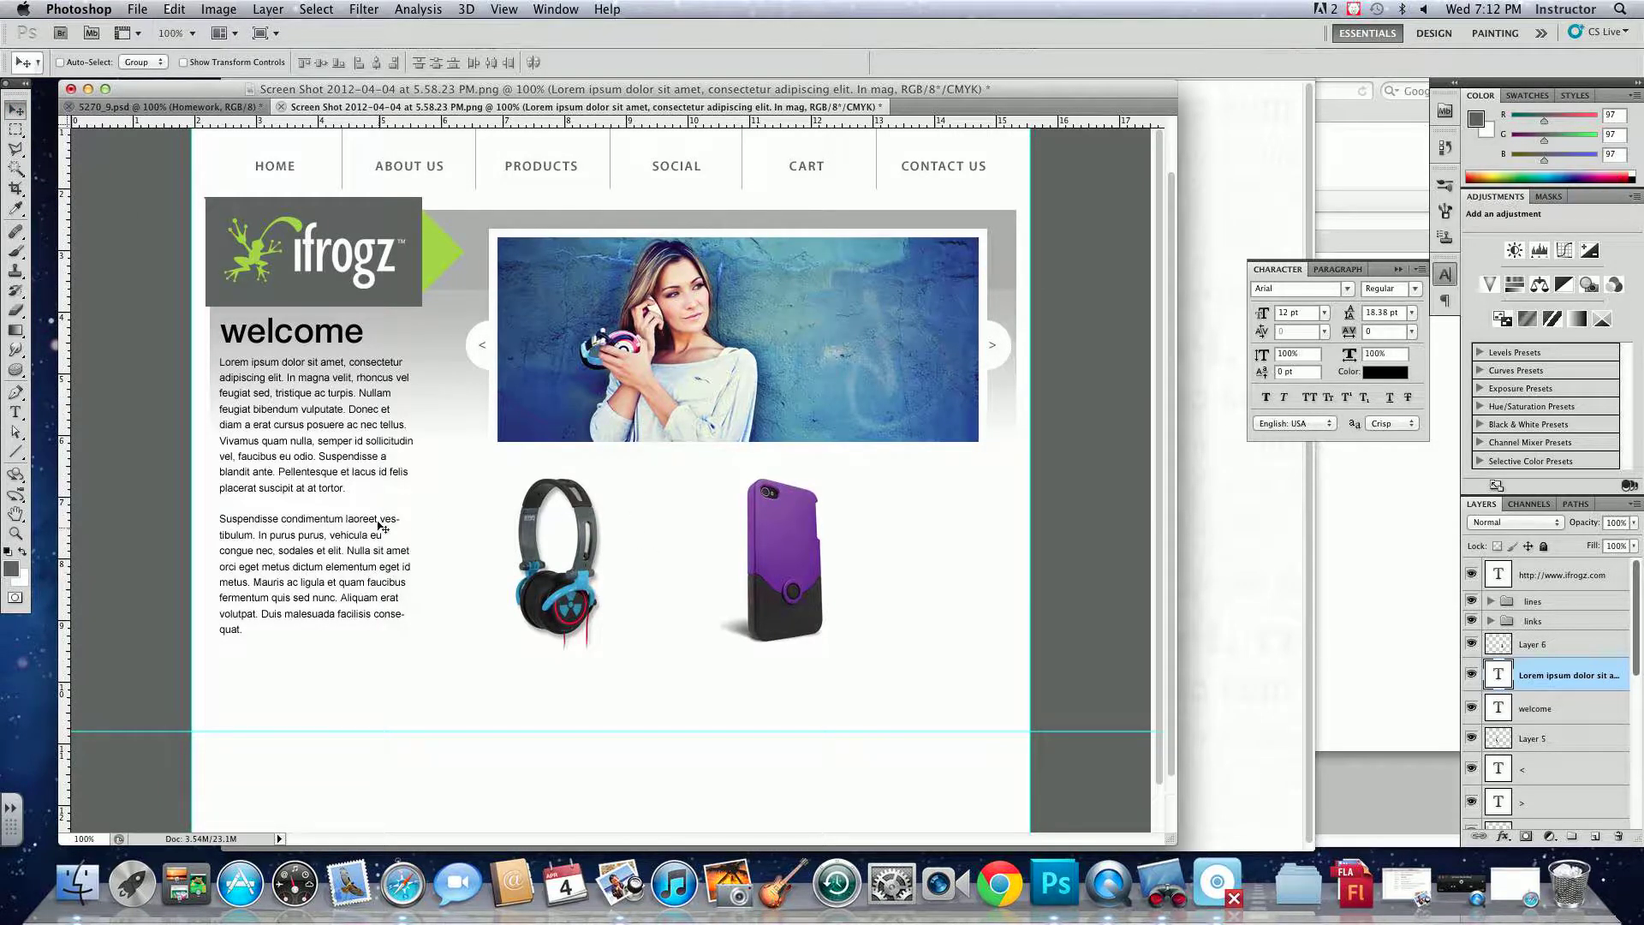
- Duplicate the paragraph between the headphones and phone case, with the original's layer below Layer 4 and the copy's above the "lines" group
left_click_drag(1559, 677, 1555, 827)
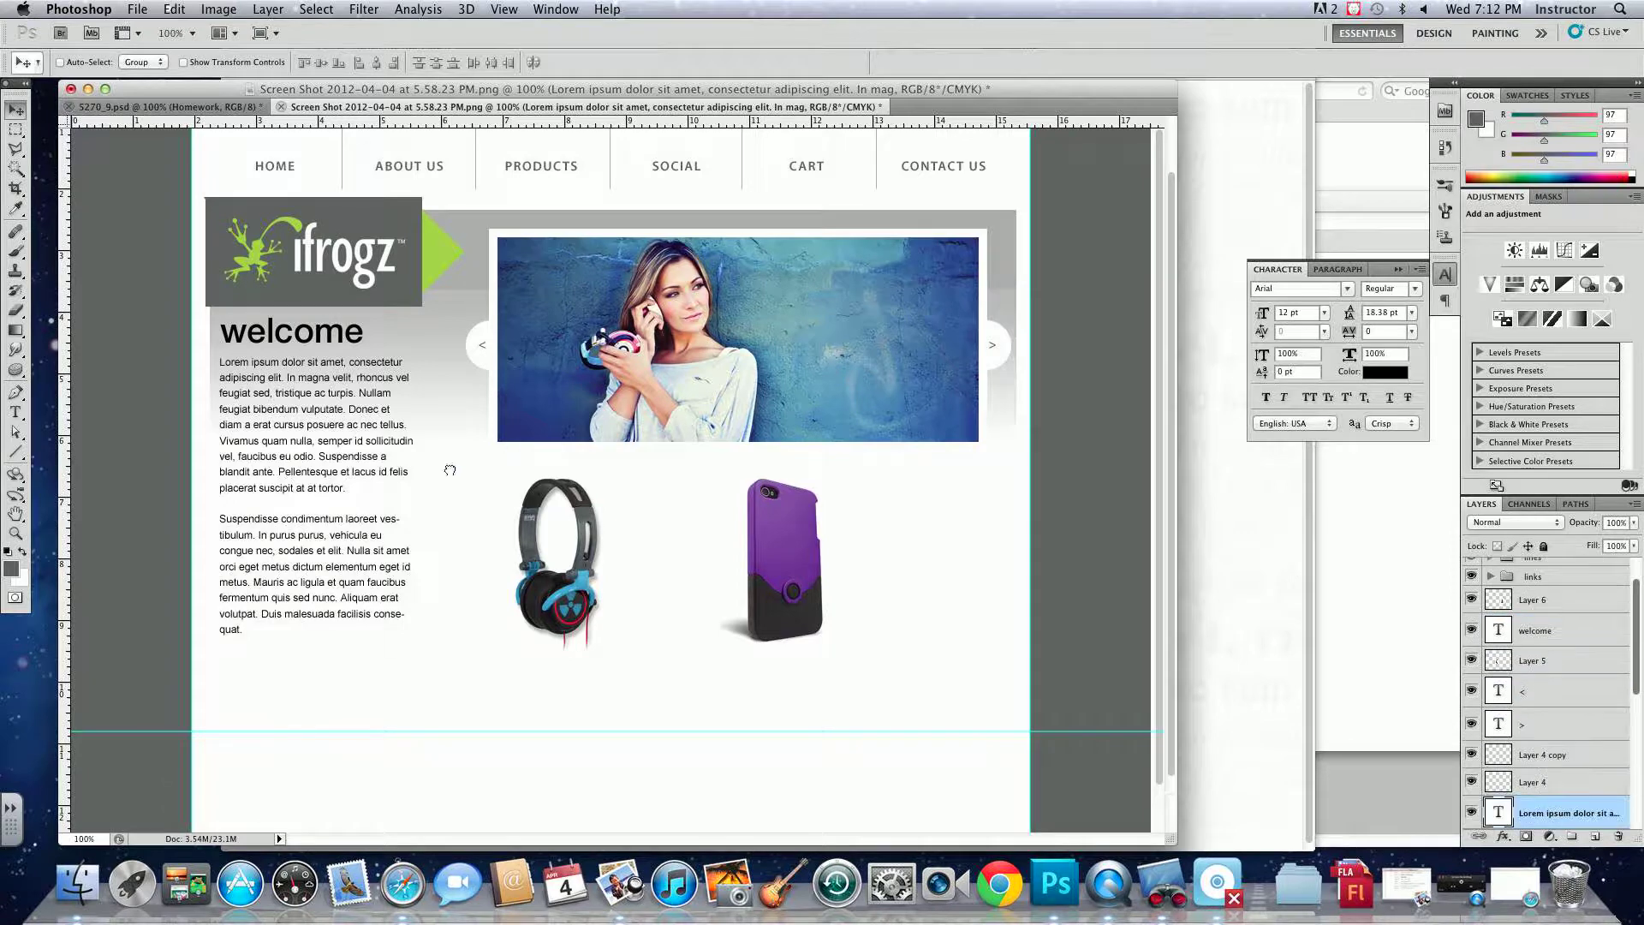
left_click_drag(464, 462, 712, 543)
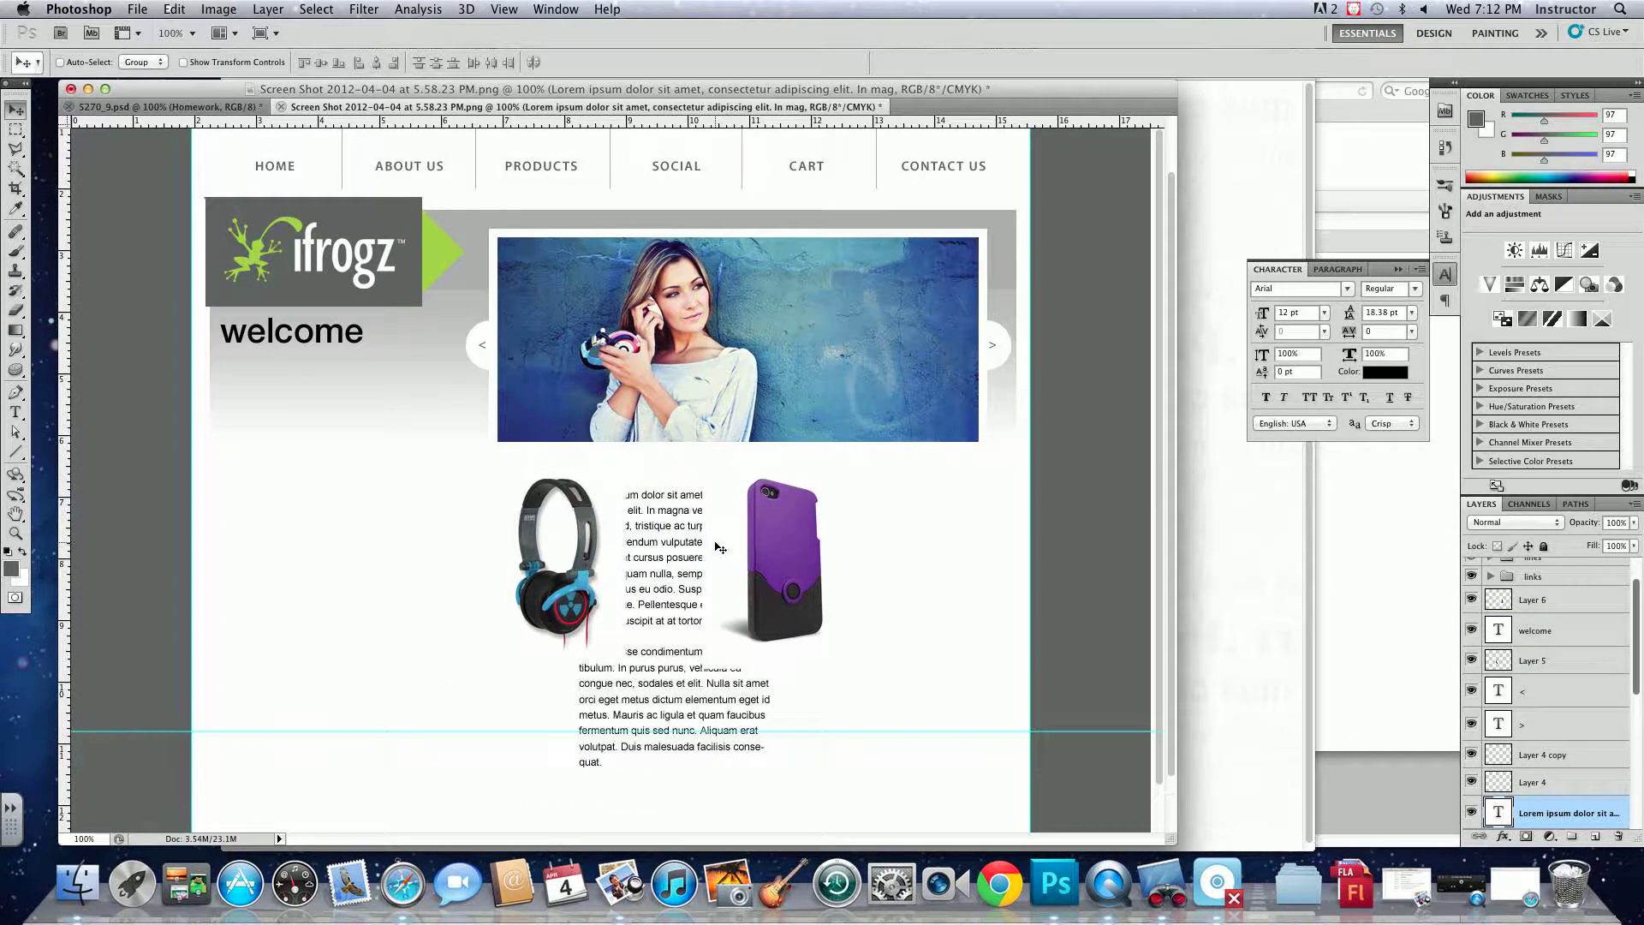
key("super+z")
left_click_drag(335, 485, 738, 620)
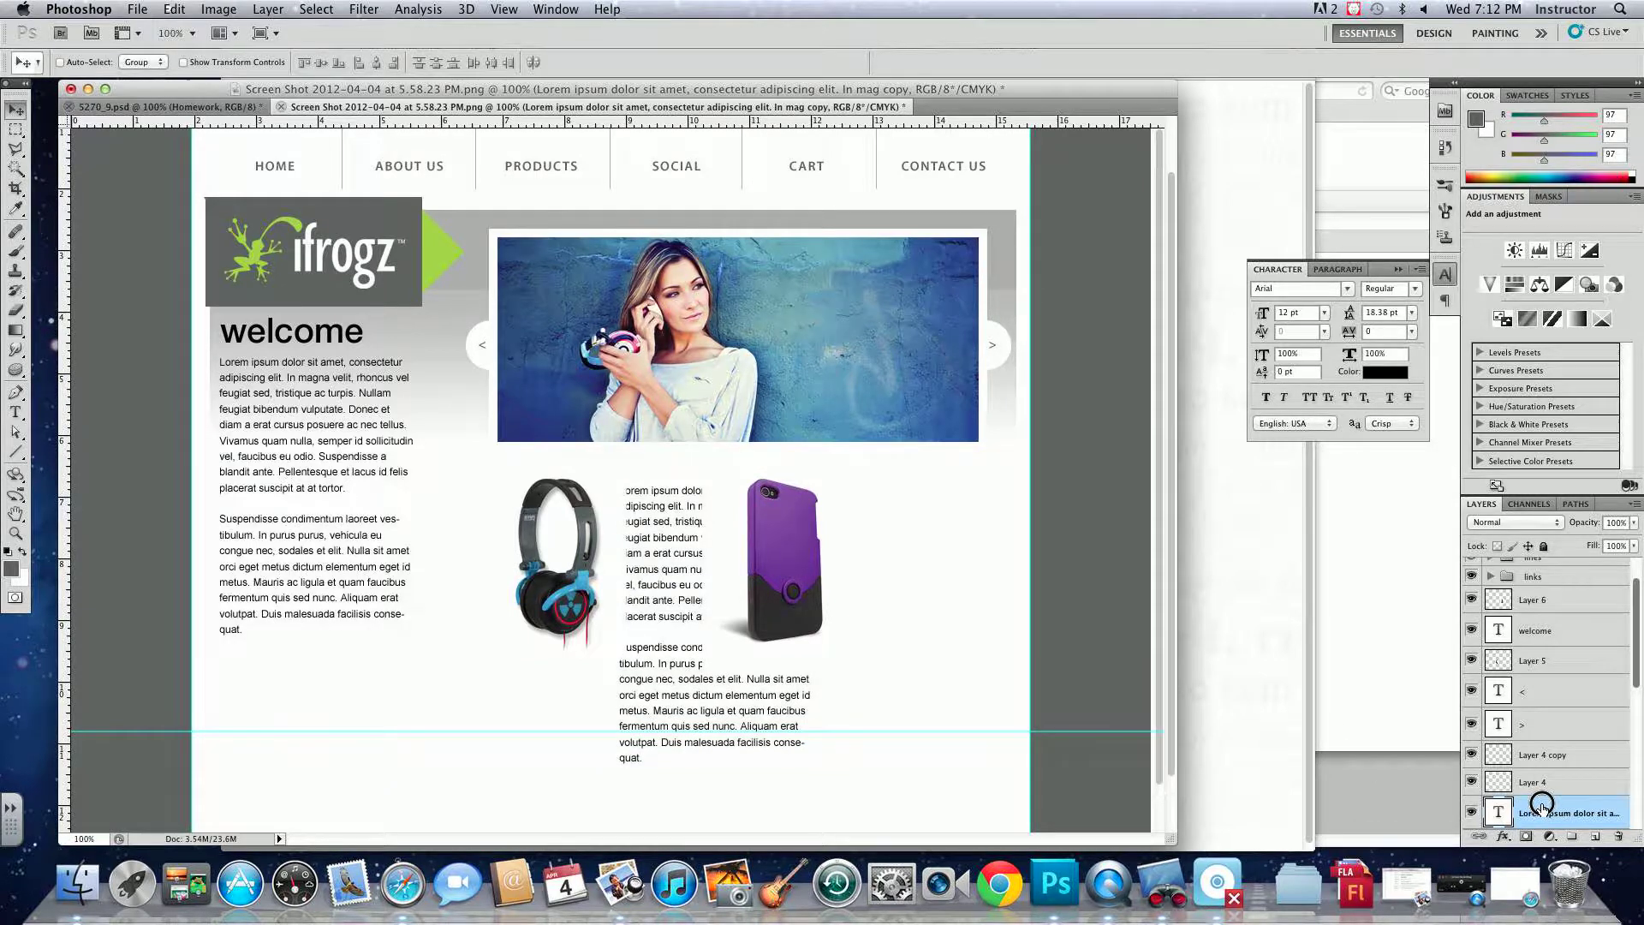
left_click_drag(1538, 805, 1547, 599)
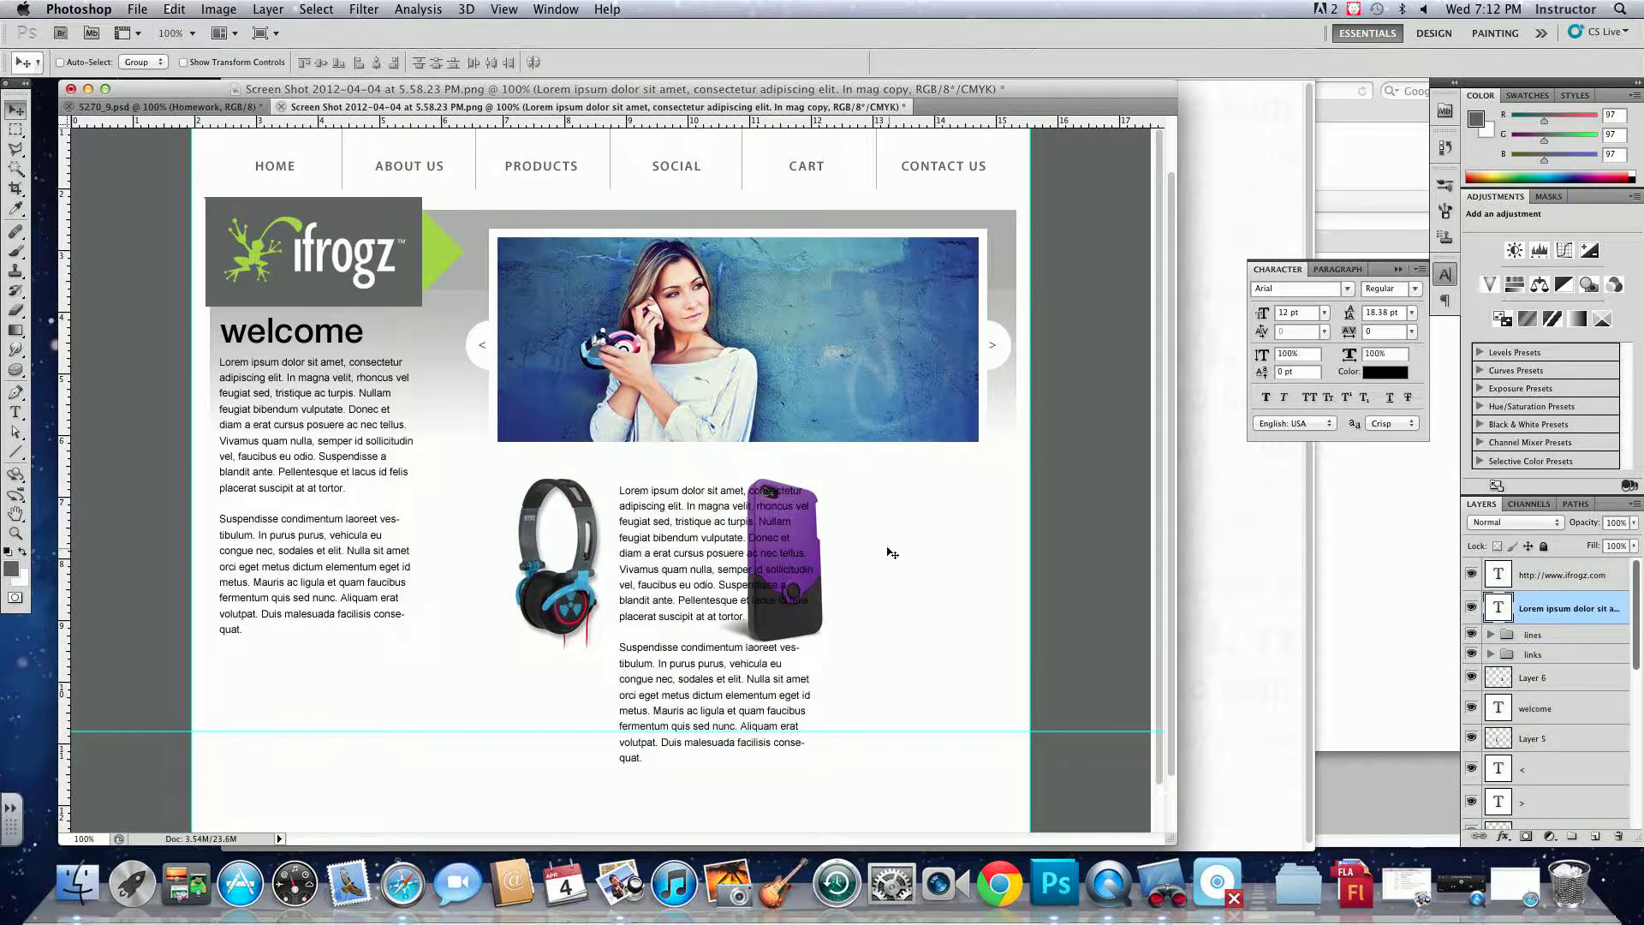
- Shrink the copied paragraph's text box to a narrow seven-line block and position it between the headphones and the phone case
double_click(1498, 608)
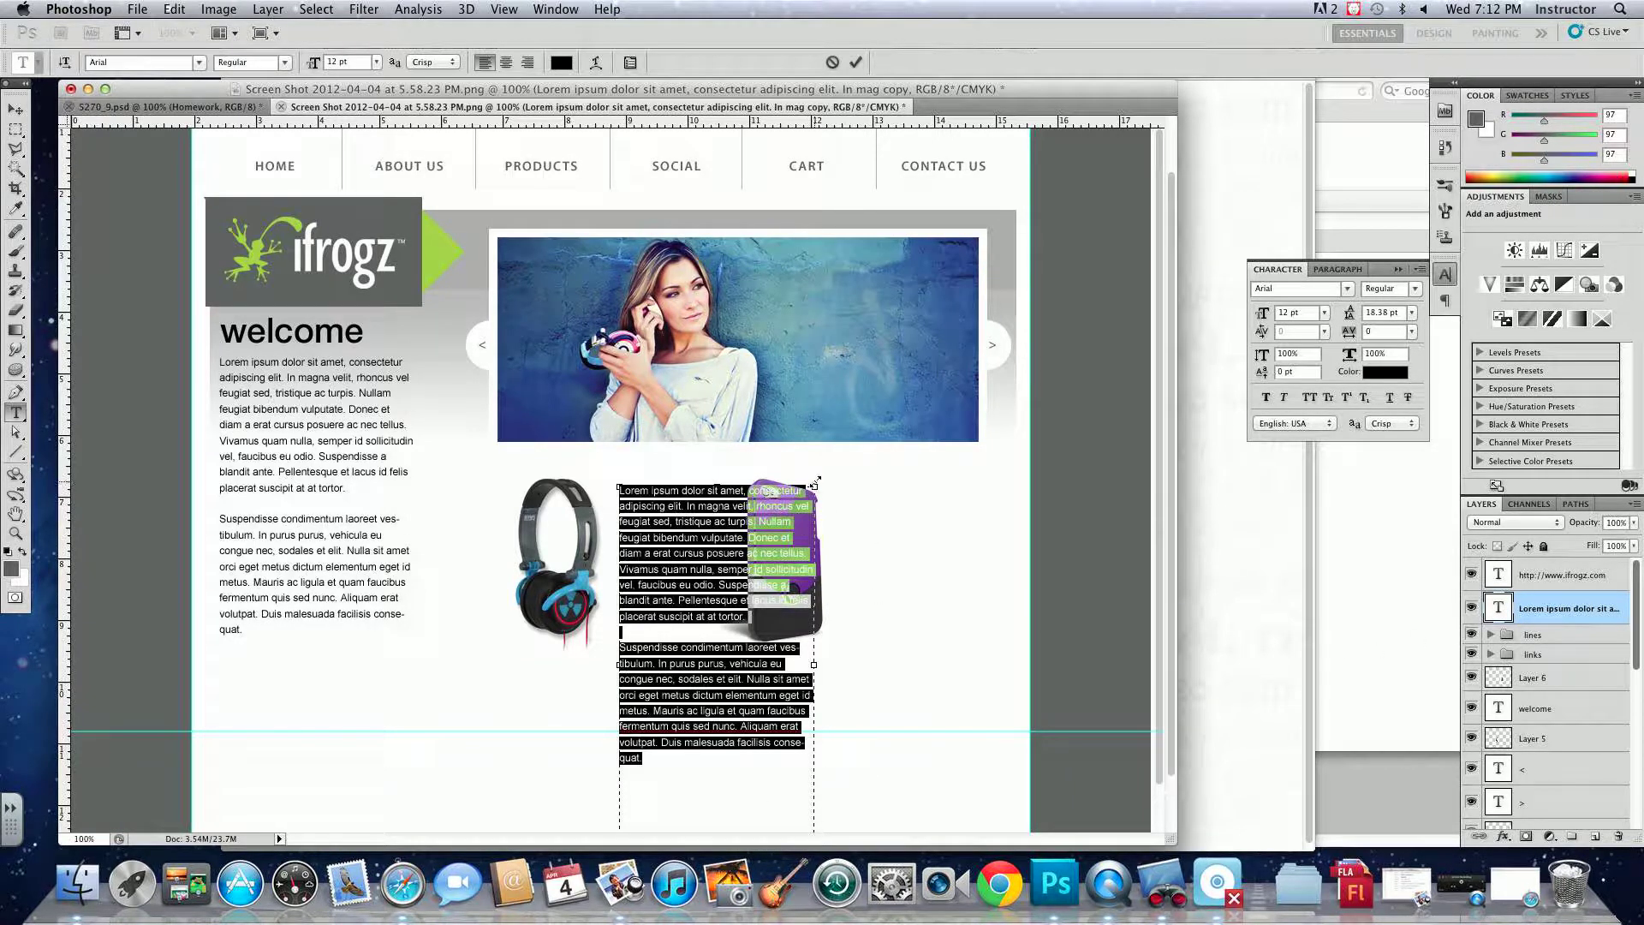
left_click_drag(815, 484, 647, 536)
left_click(15, 109)
double_click(1498, 607)
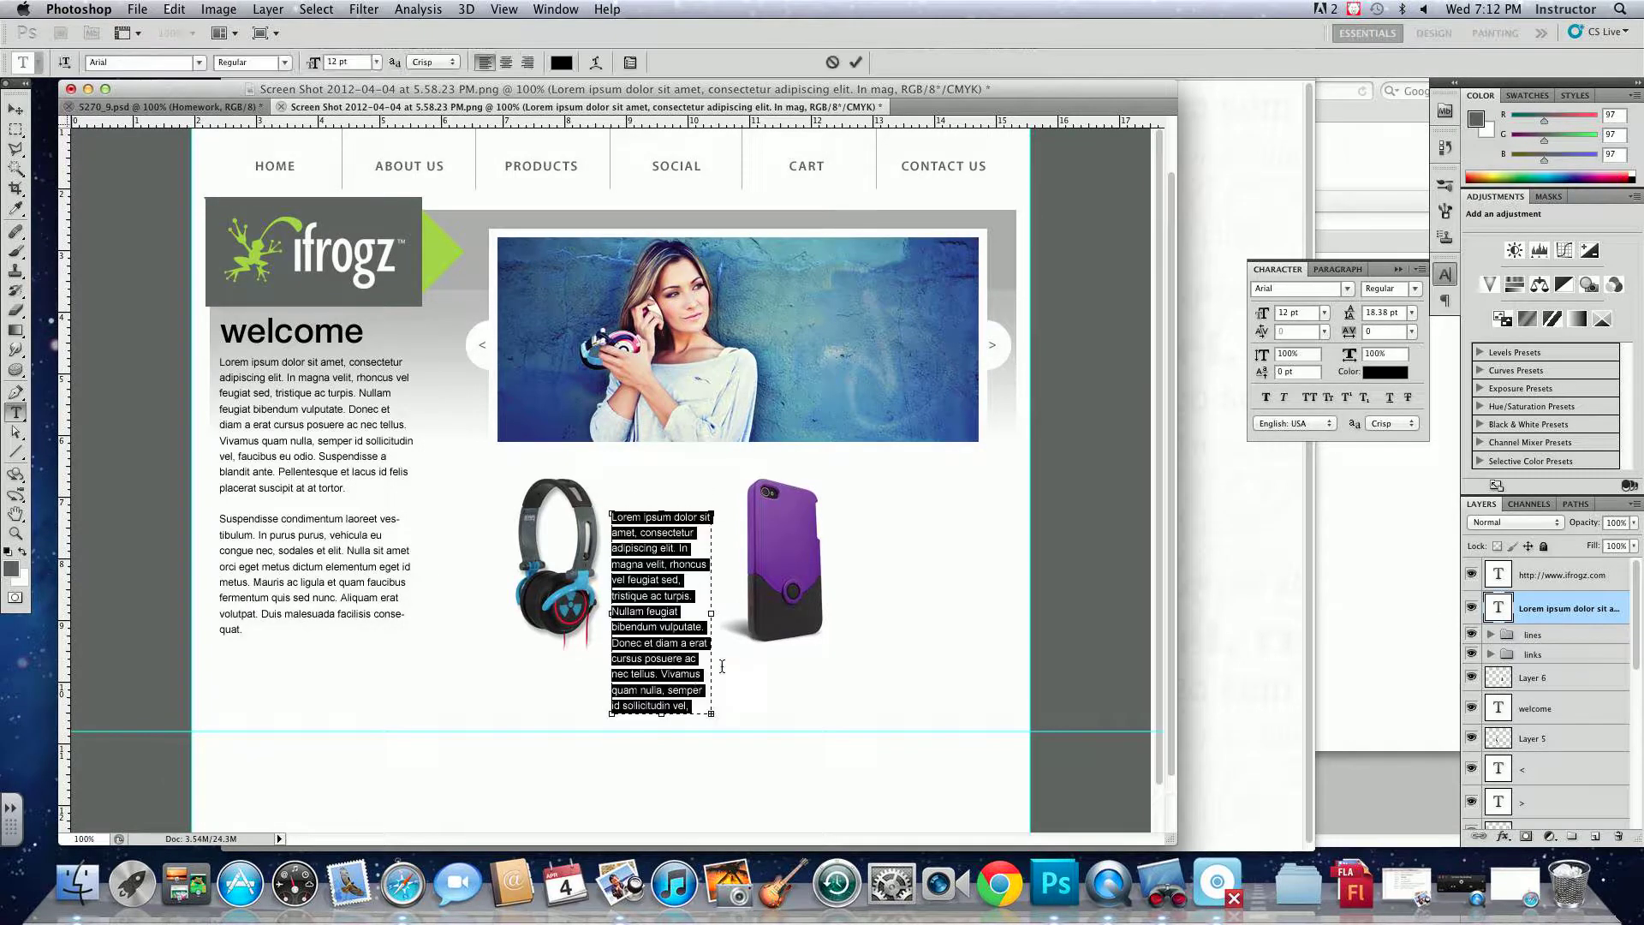
left_click_drag(661, 721, 655, 626)
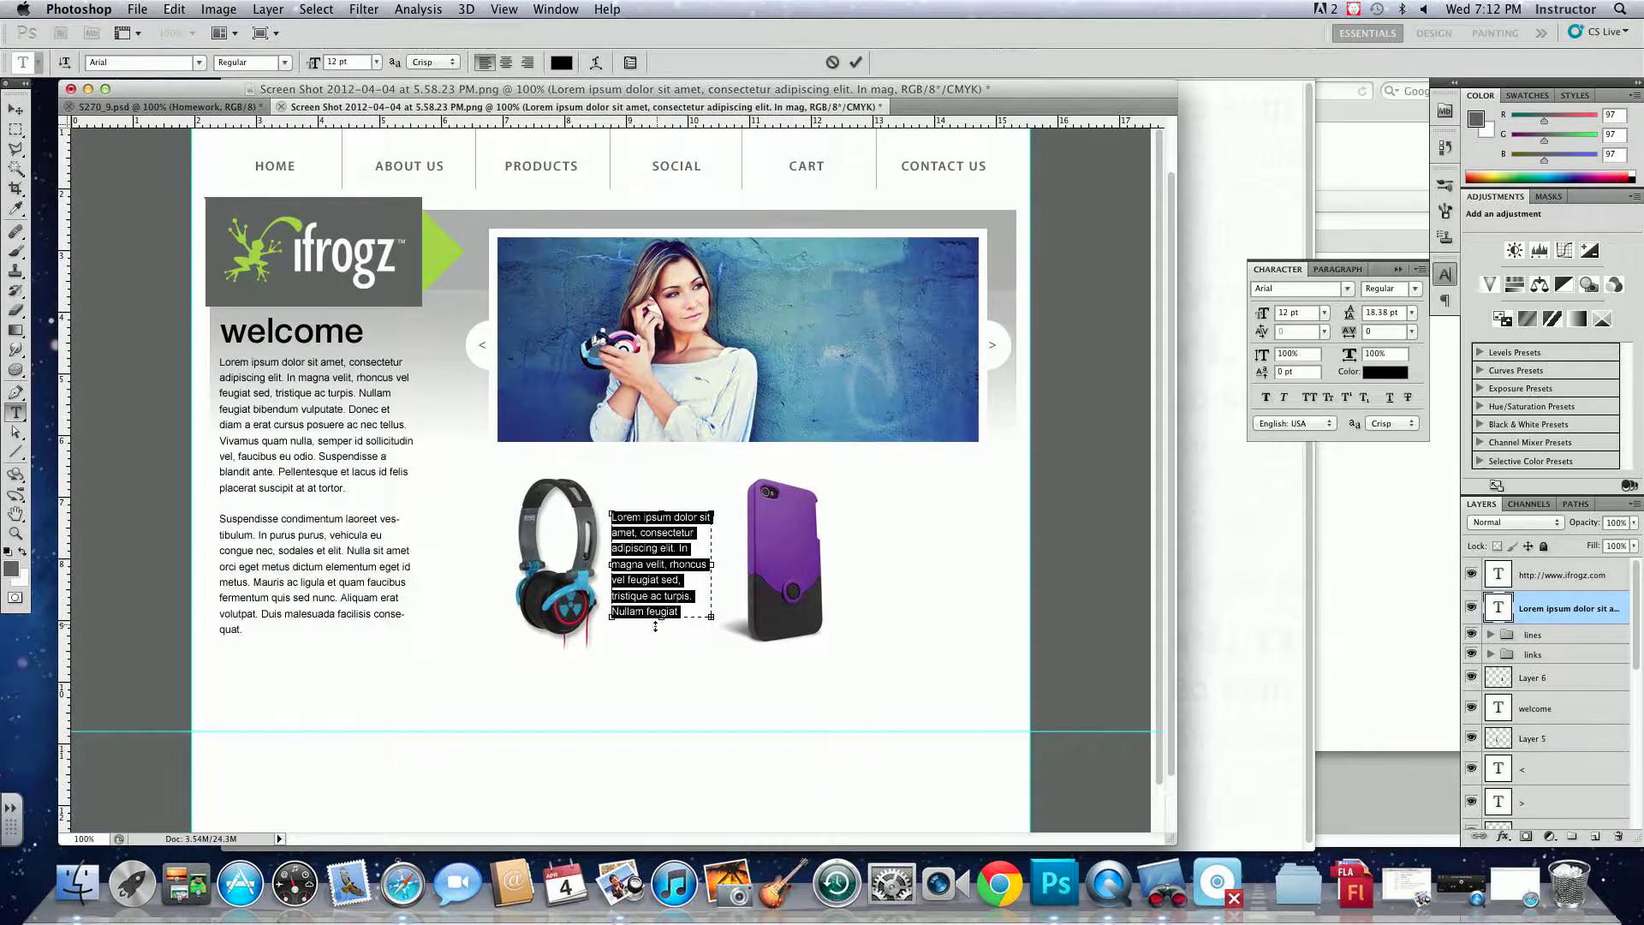
left_click(15, 109)
left_click_drag(654, 537, 656, 558)
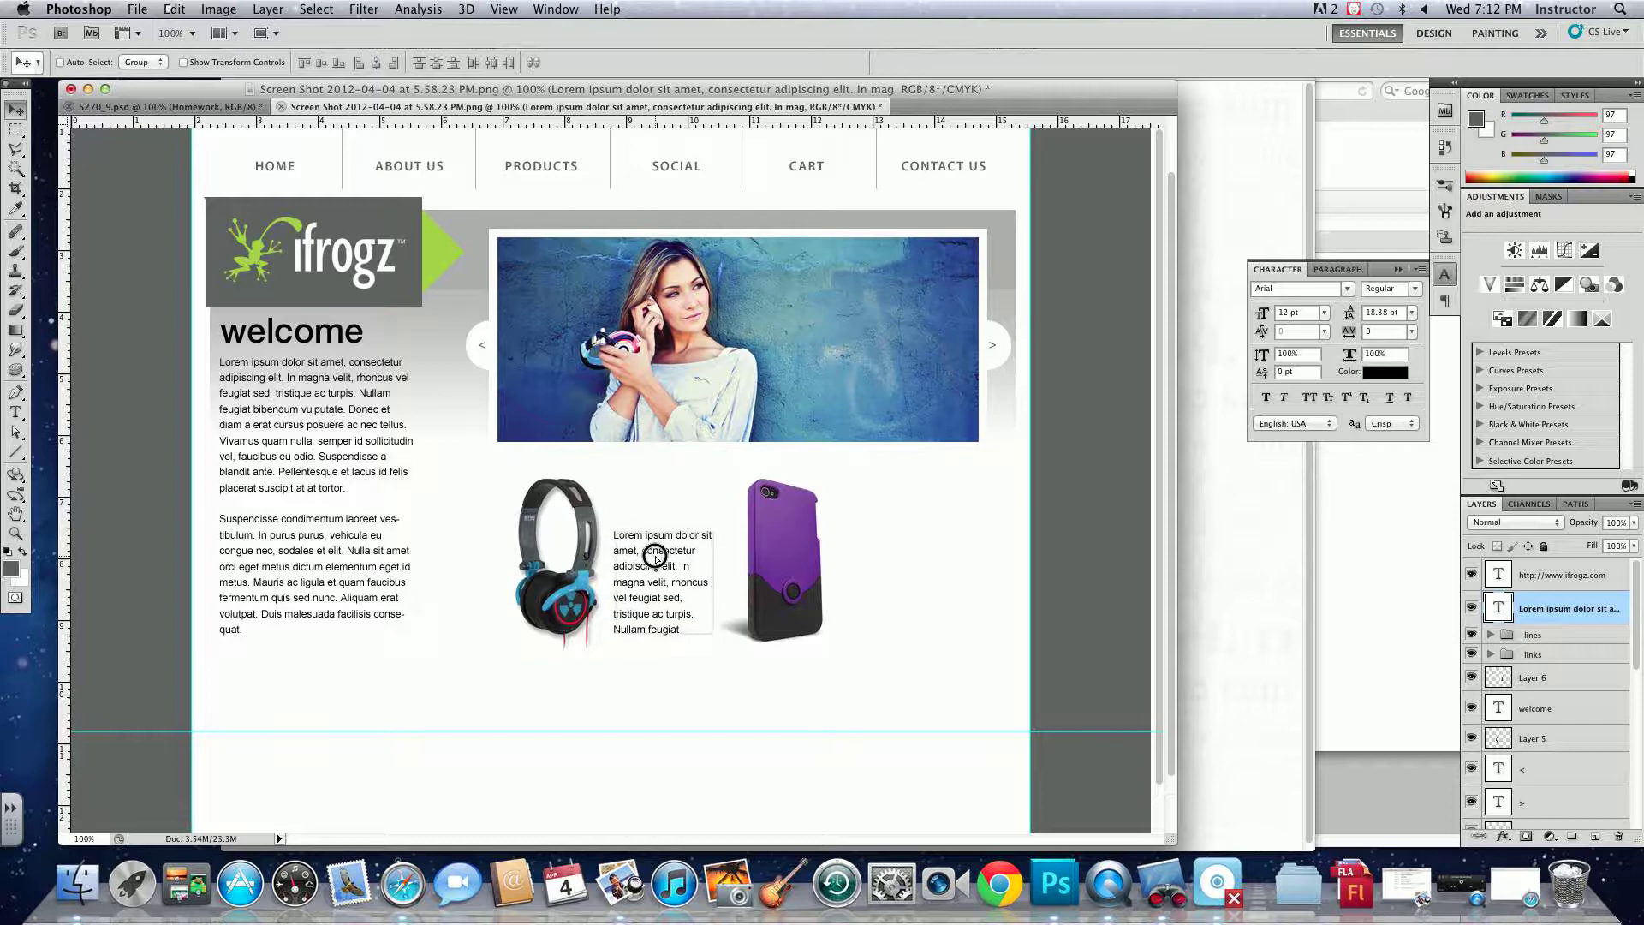
- Duplicate the "welcome" heading above the narrow text block and change the copy's text to "cs40s"
right_click(340, 336)
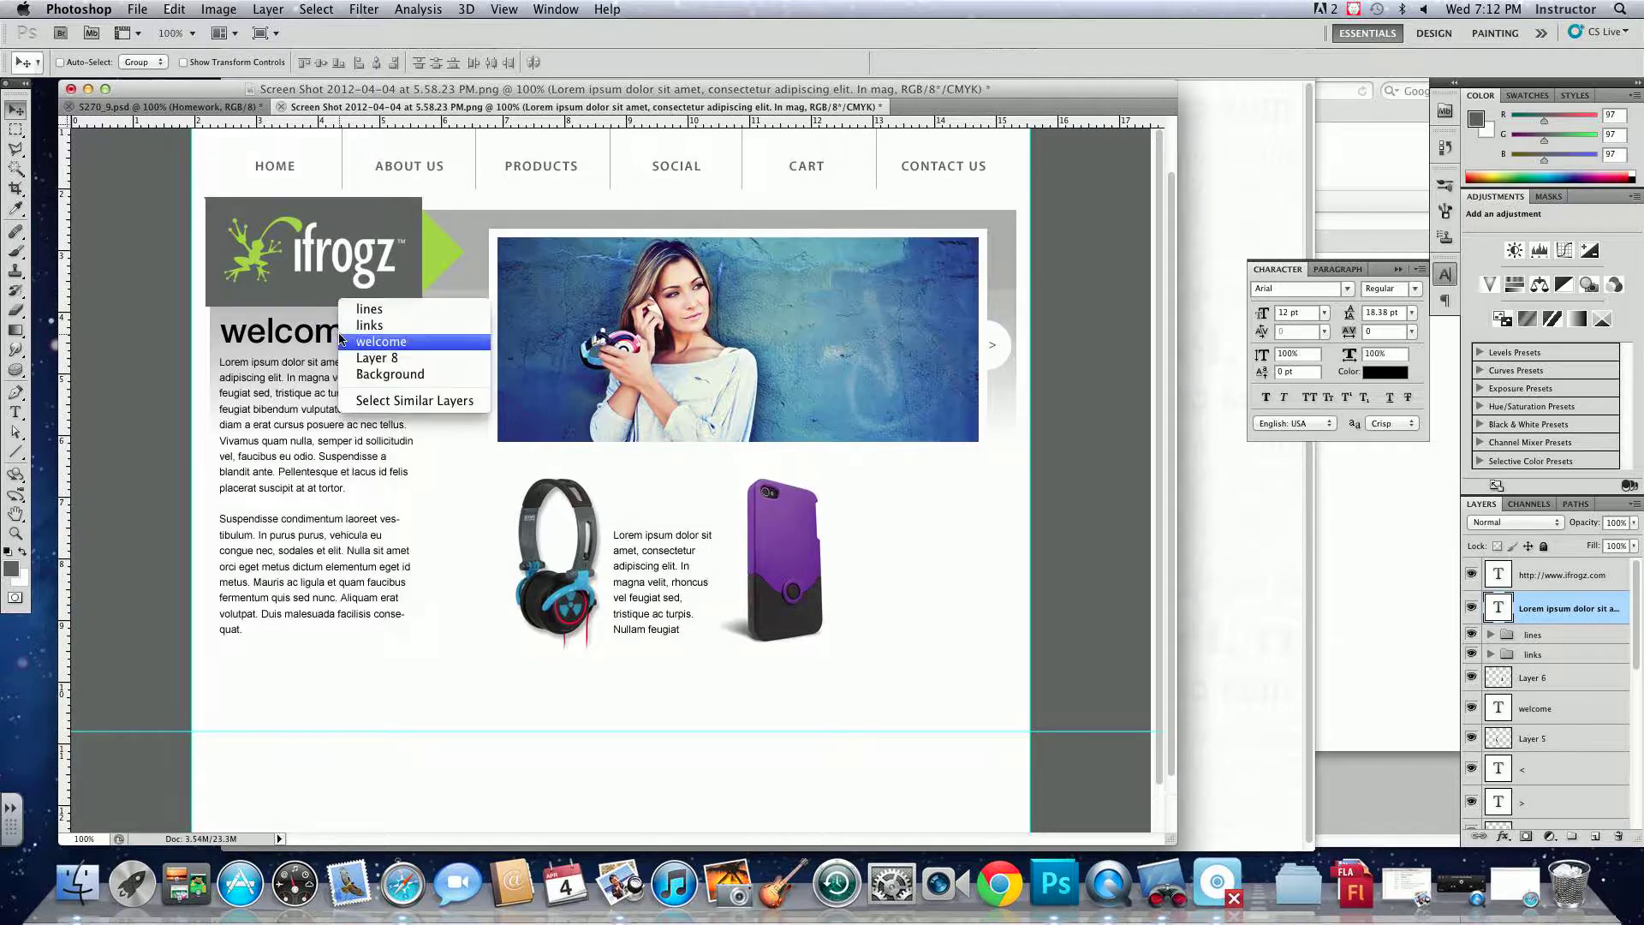
left_click(341, 339)
left_click_drag(340, 336, 712, 518)
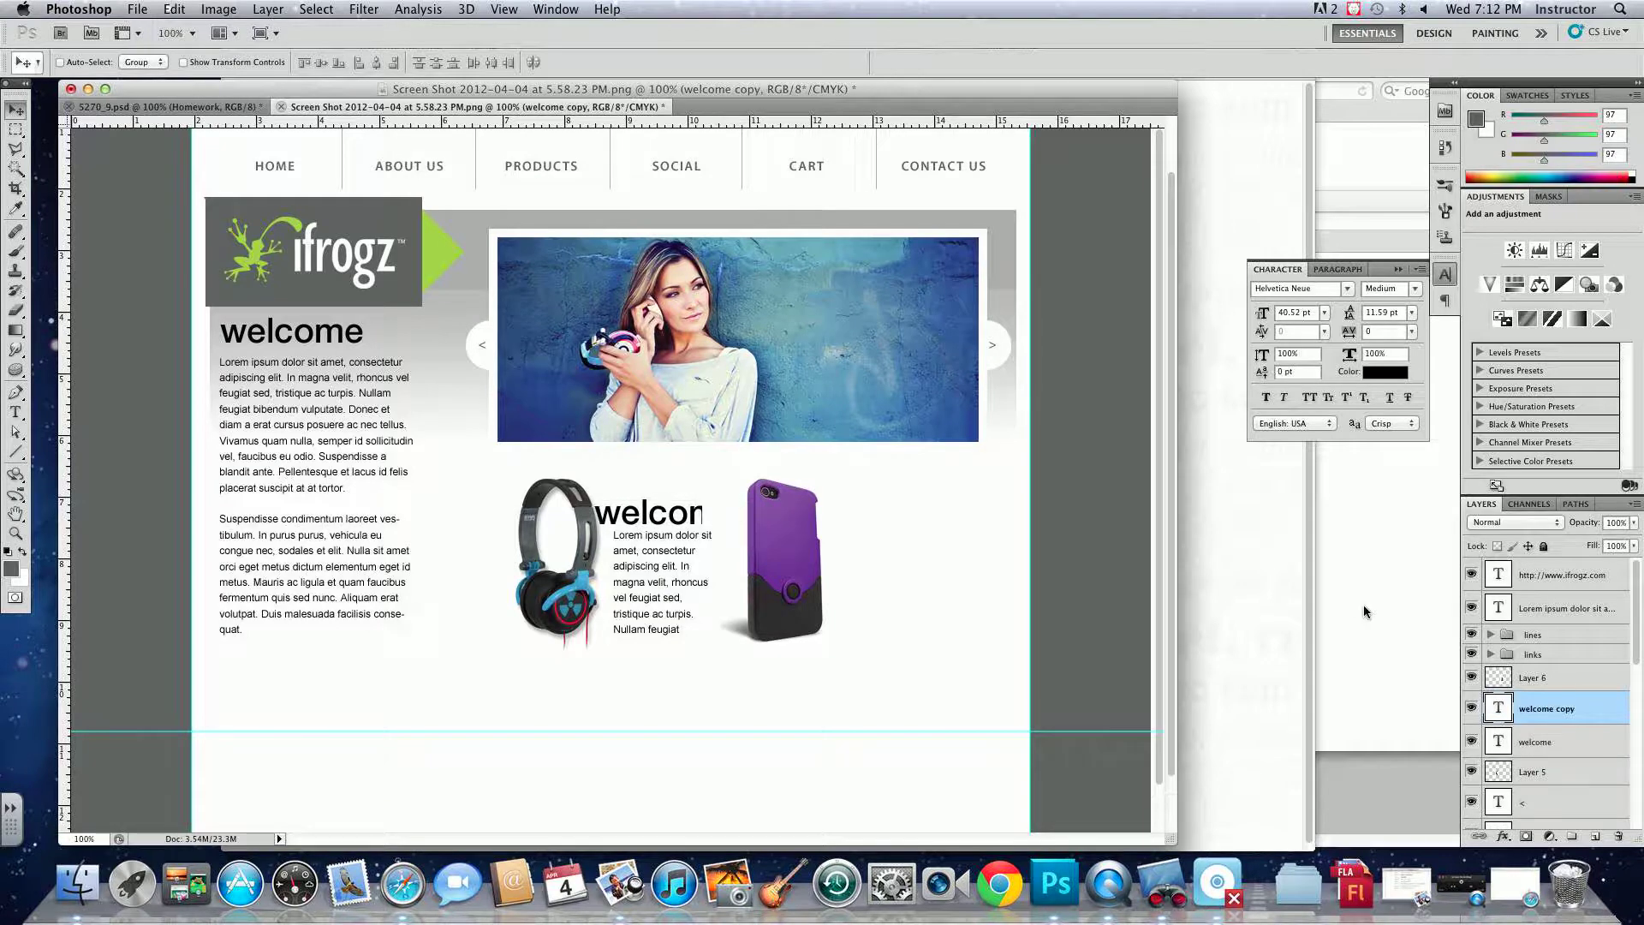
double_click(1499, 706)
type("cs40s")
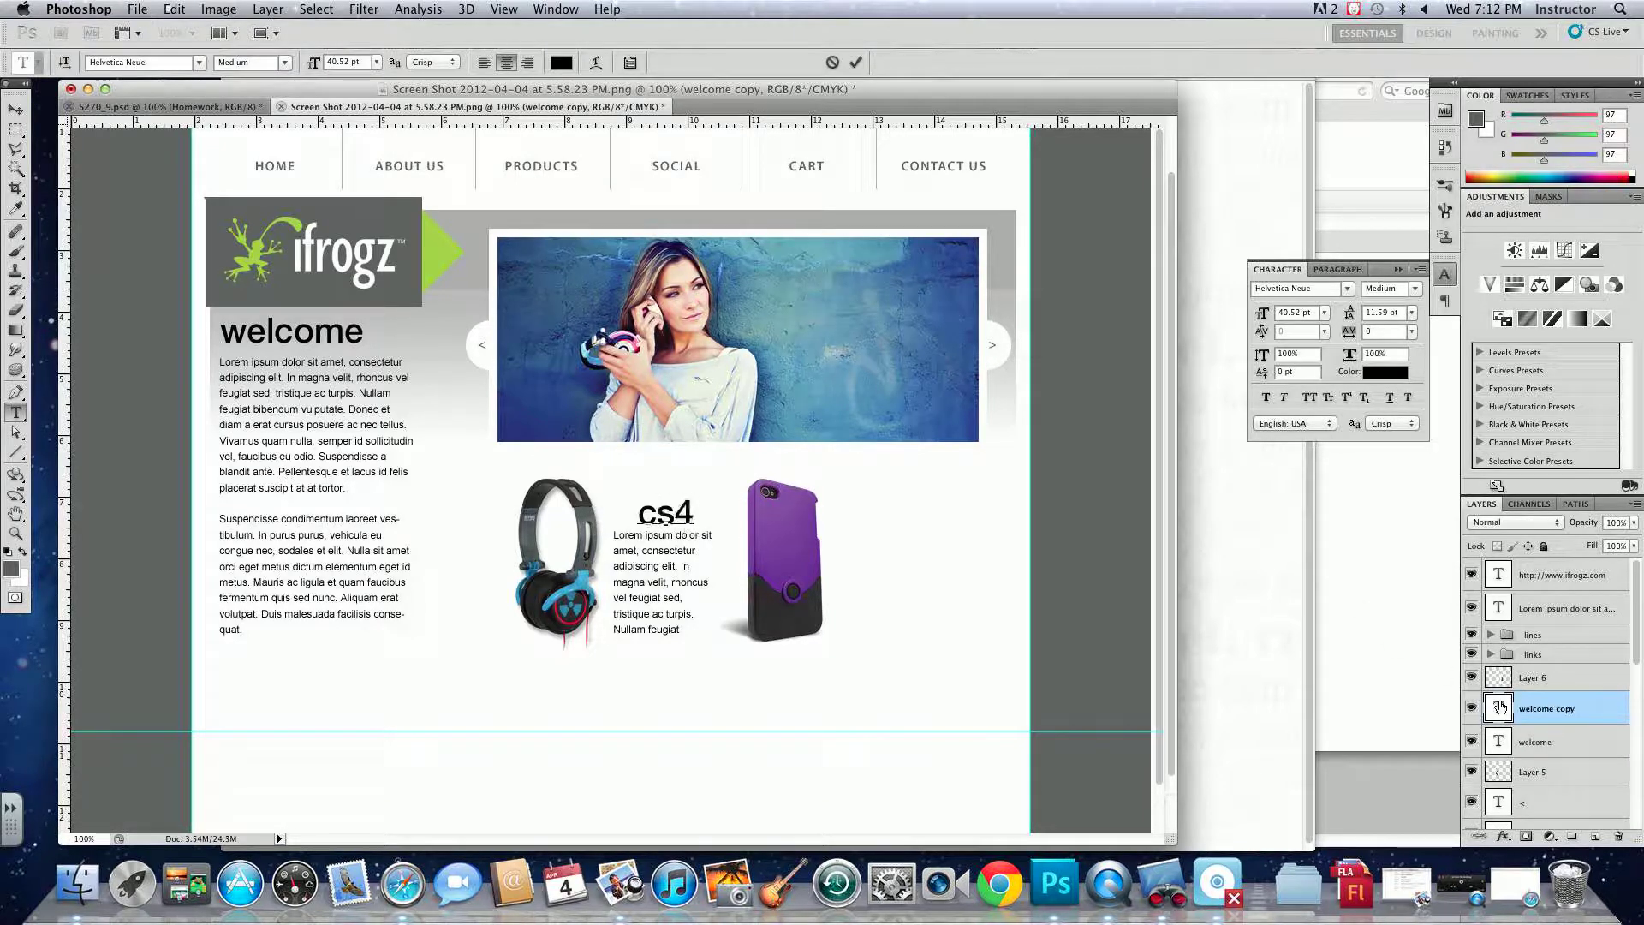
left_click(16, 109)
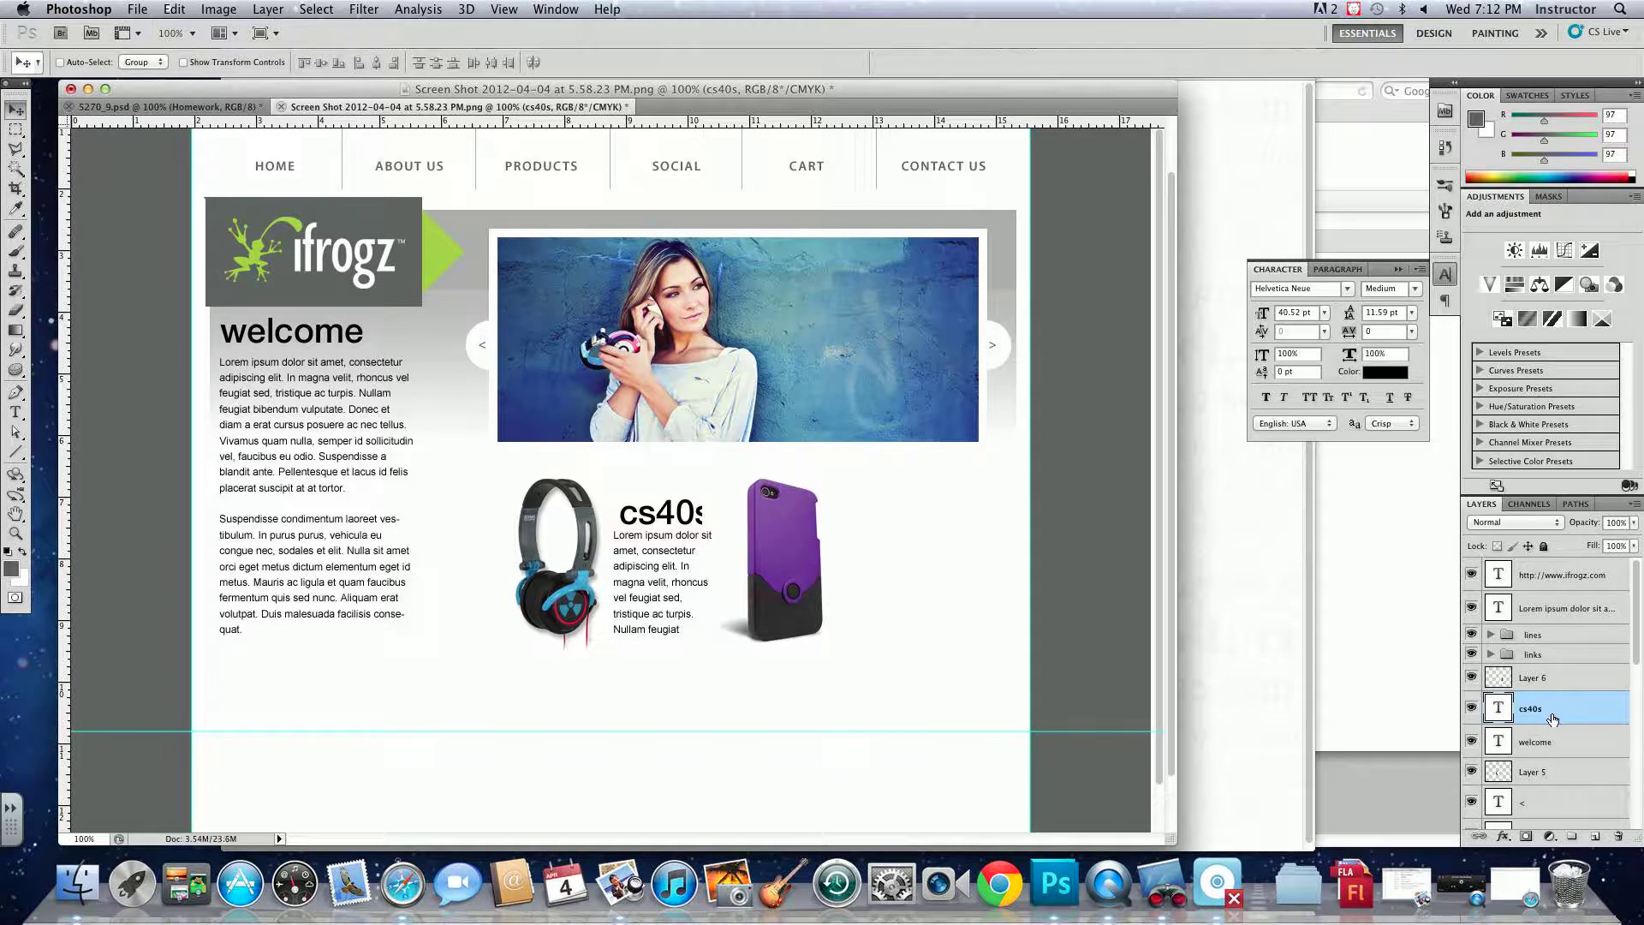
- Raise the "cs40s" layer above the copied paragraph's layer and nudge the heading left and up to align with its text
left_click_drag(1553, 718, 1552, 591)
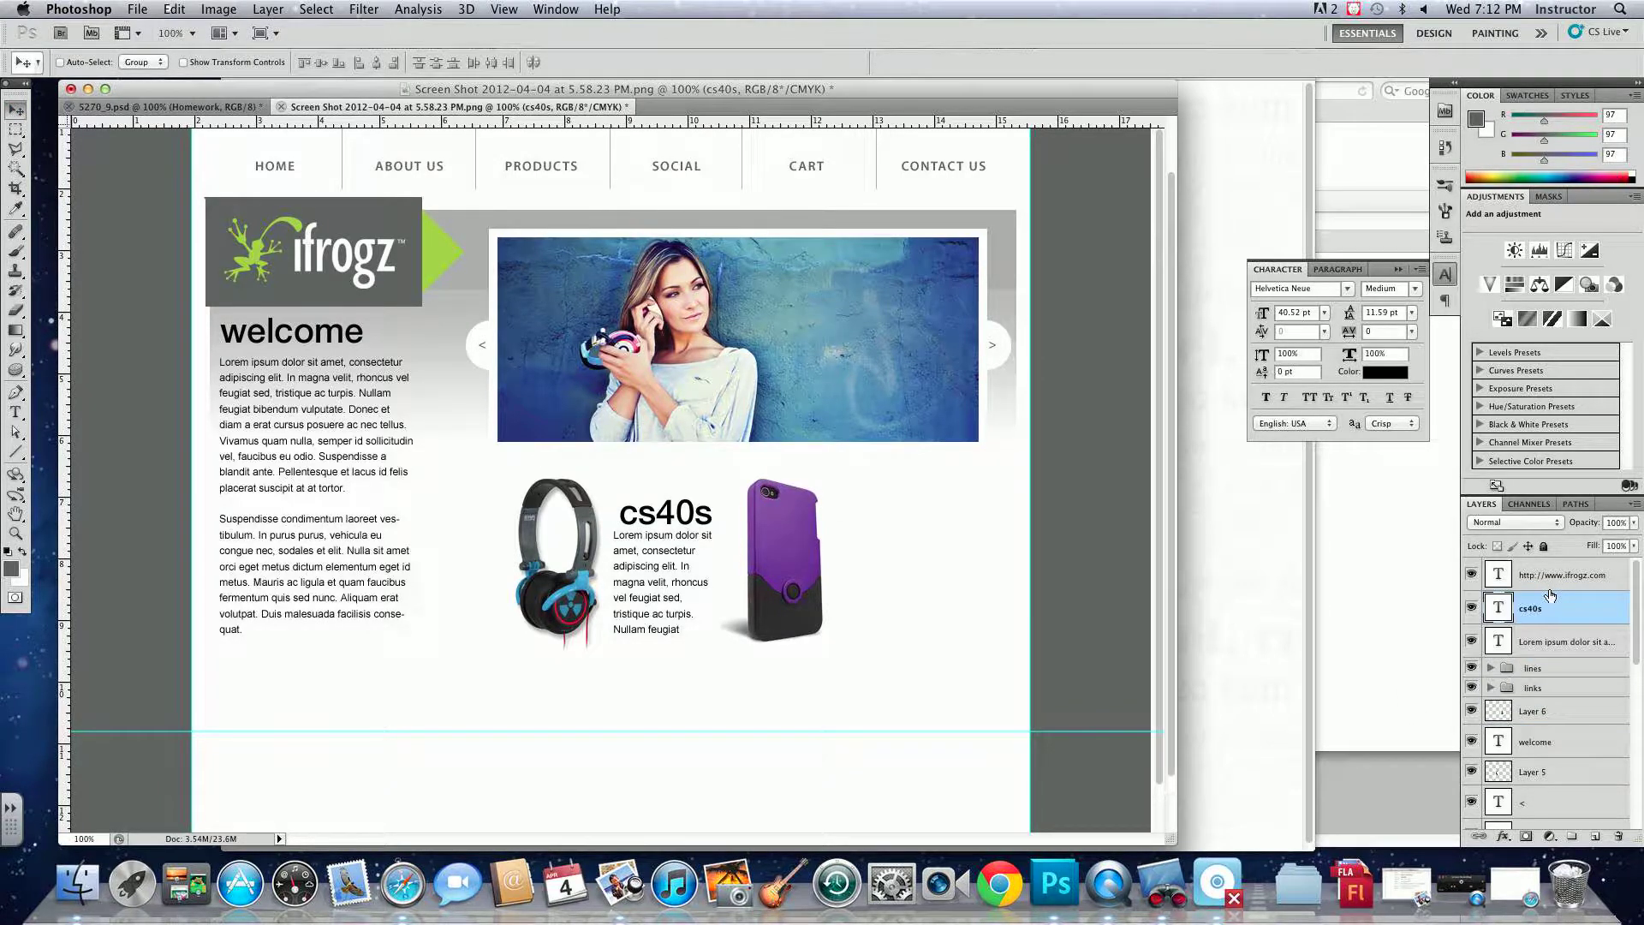
key("Left")
key("Left")
key("Left")
key("Left")
key("Left")
key("Left")
key("Left")
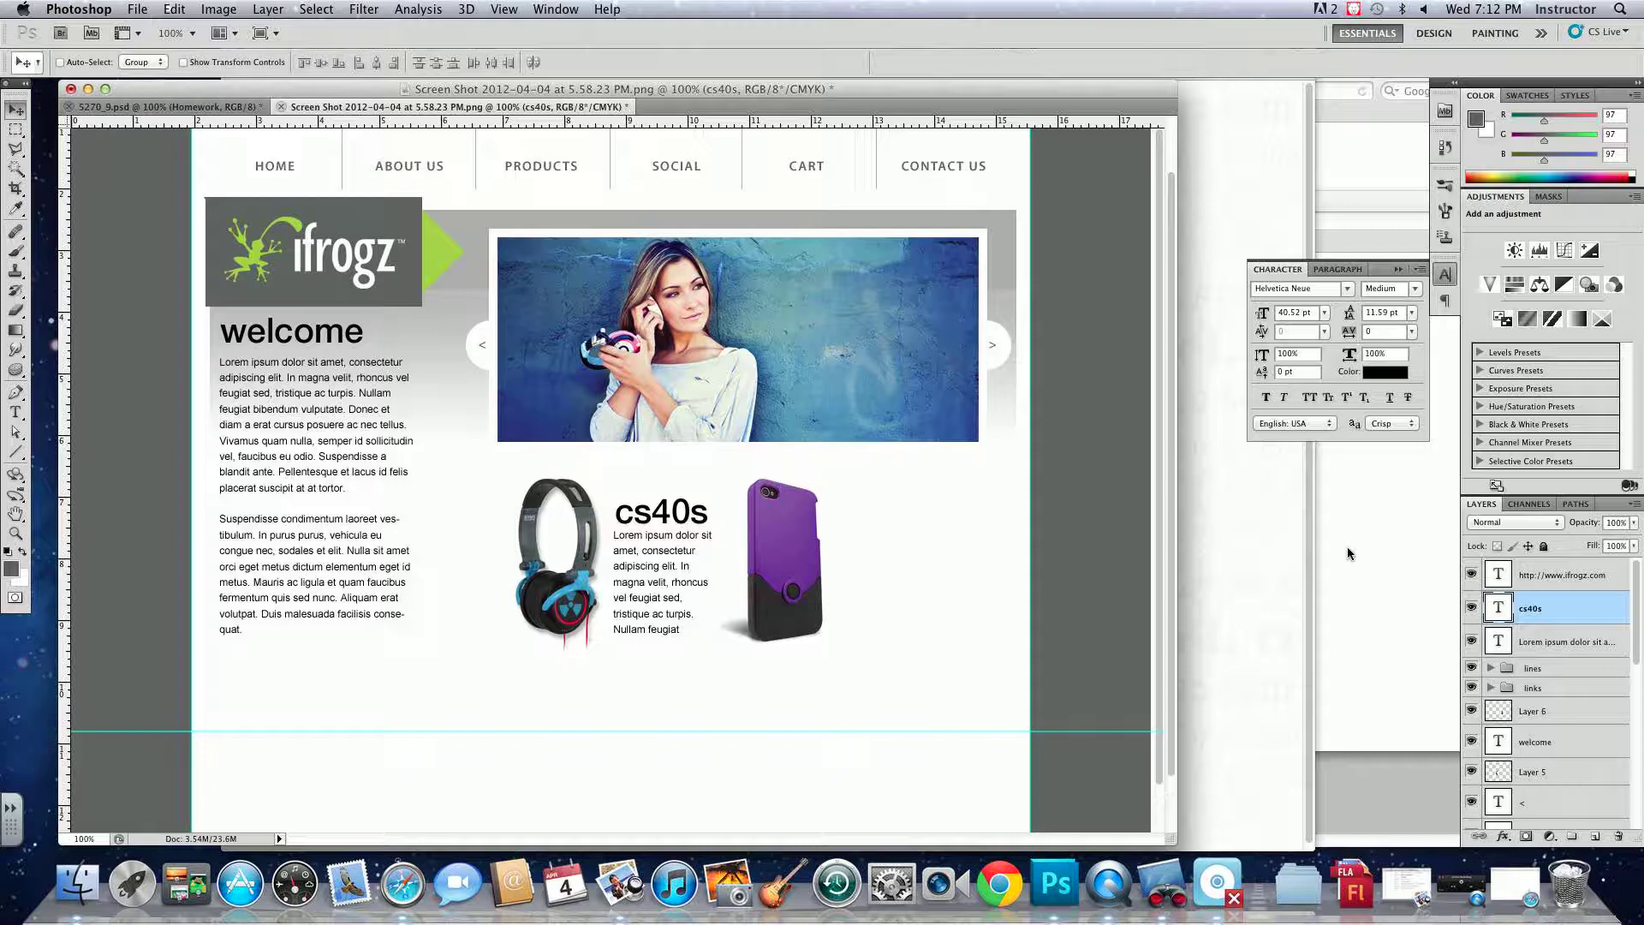
key("Up")
key("Up")
- Move the "cs40s" heading and its text block up slightly together, and shift the purple phone case a little to the right
left_click(1555, 642, "shift")
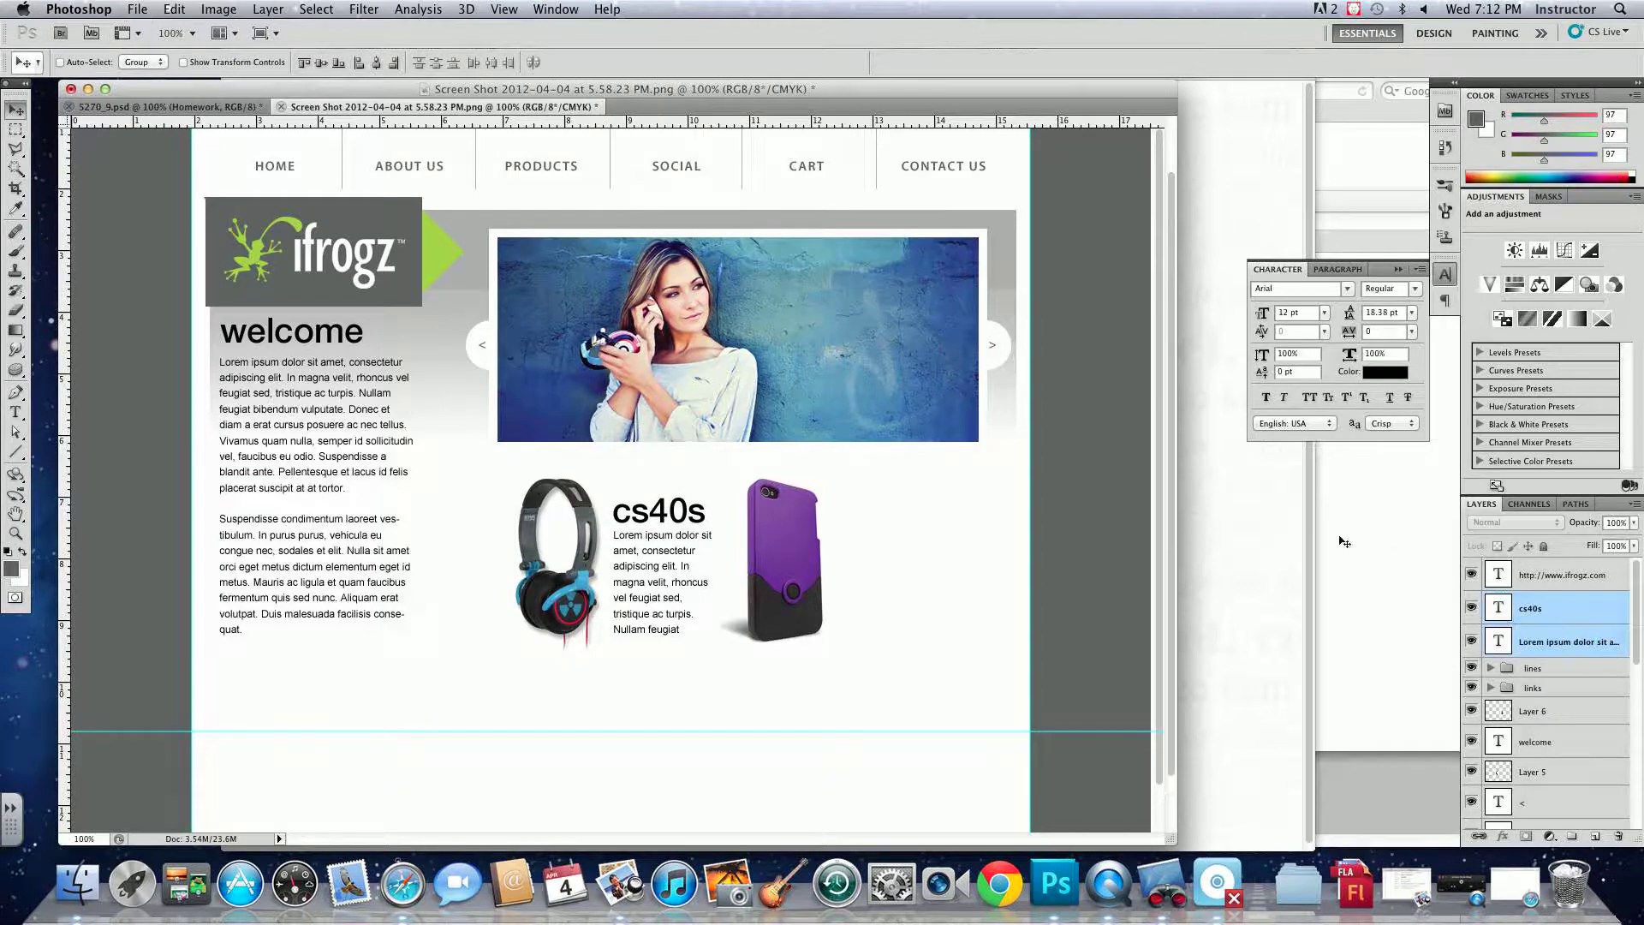
left_click_drag(667, 546, 666, 537)
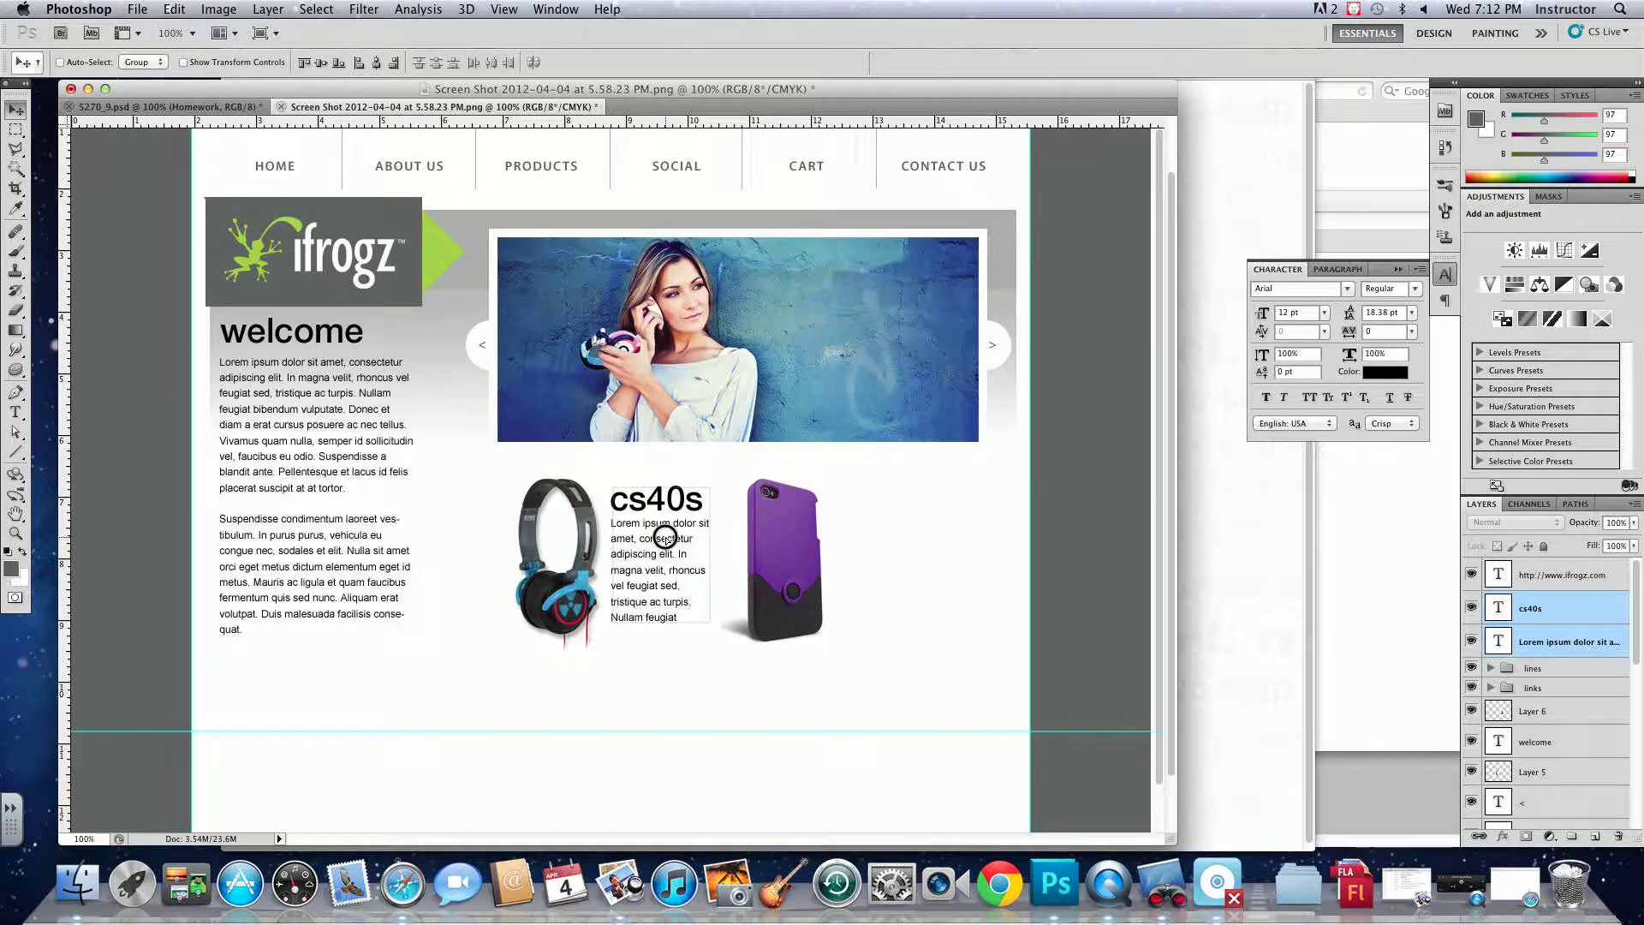
right_click(783, 557)
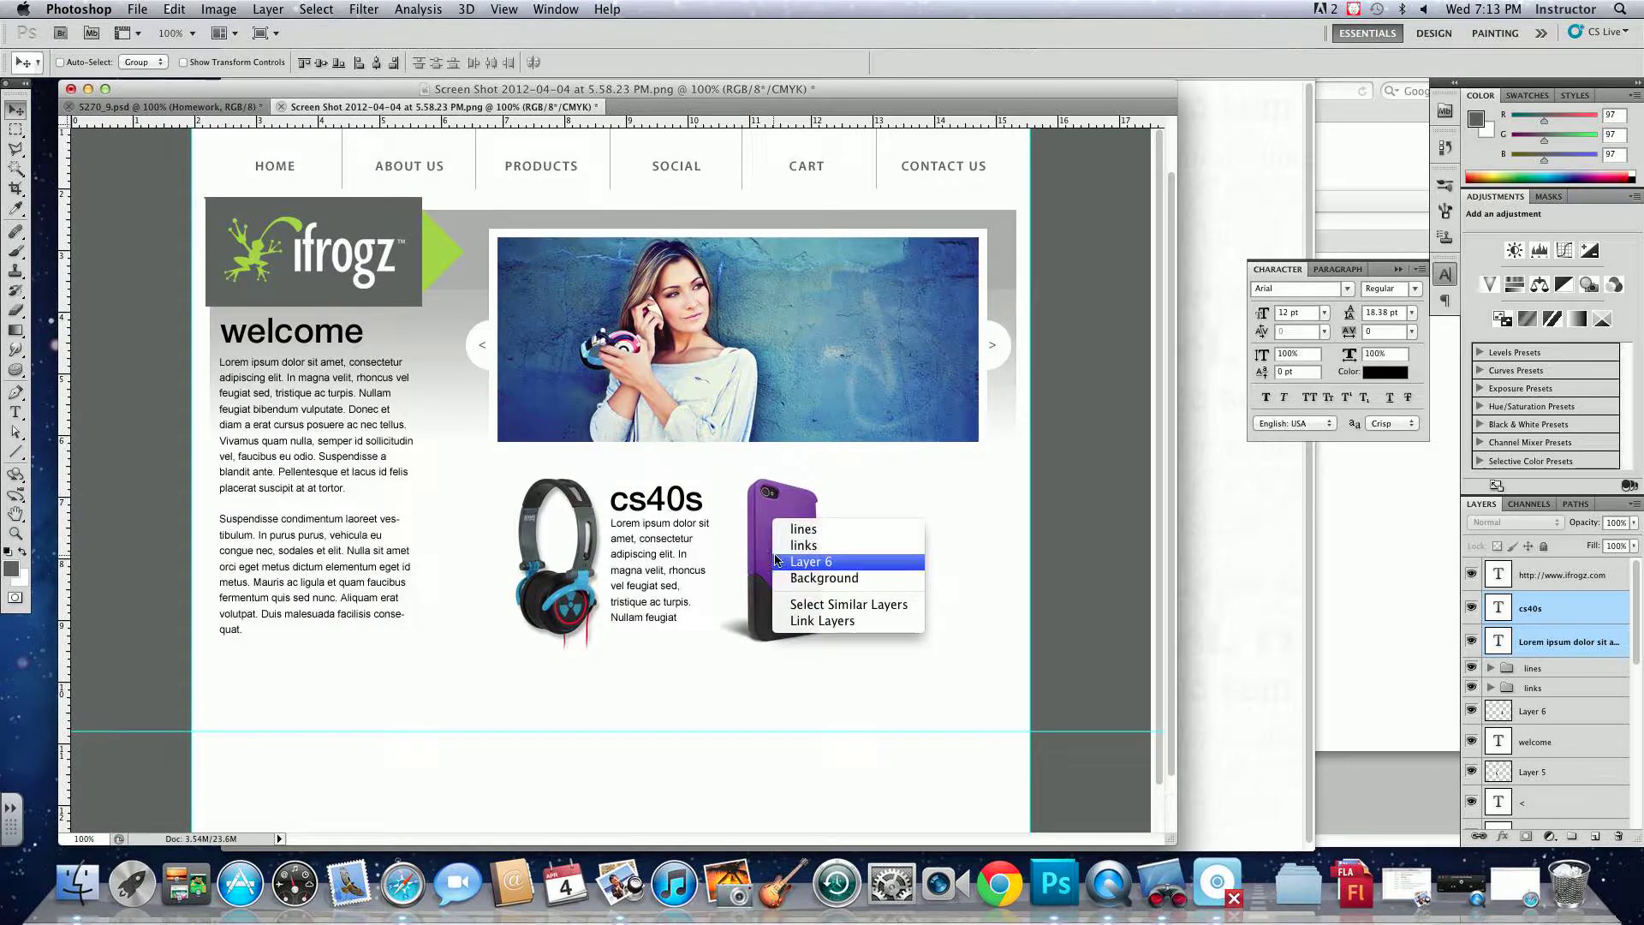
left_click(784, 550)
left_click_drag(784, 550, 809, 550)
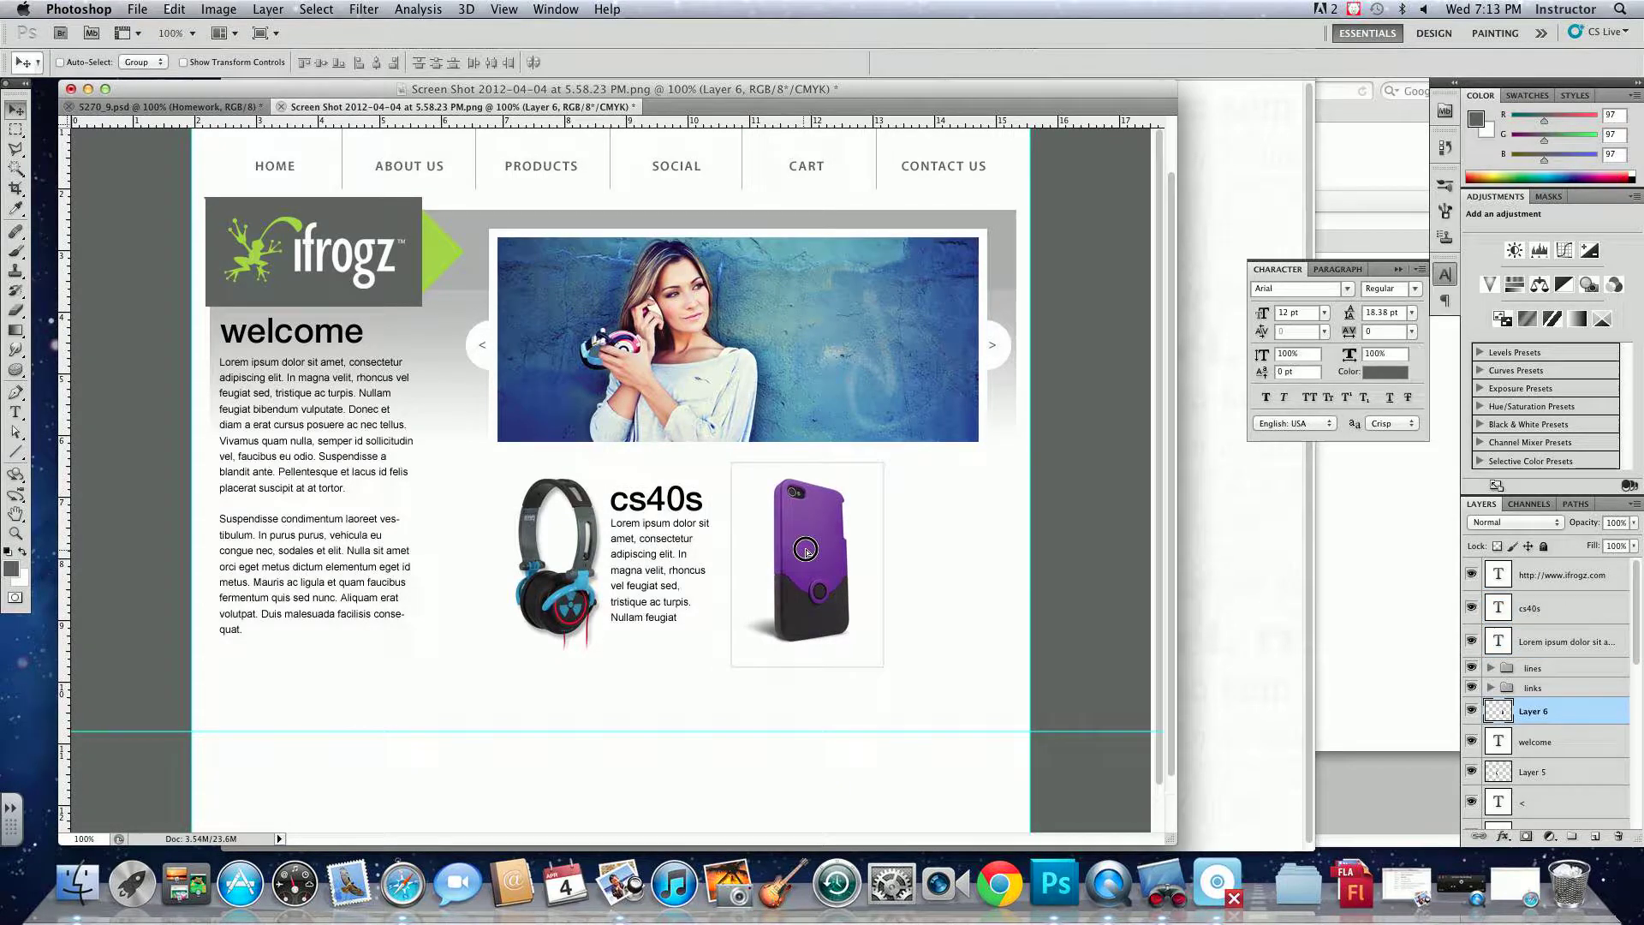
- Duplicate the "cs40s" heading together with its text block and place the copies beside the purple phone case
right_click(690, 508)
left_click(711, 509)
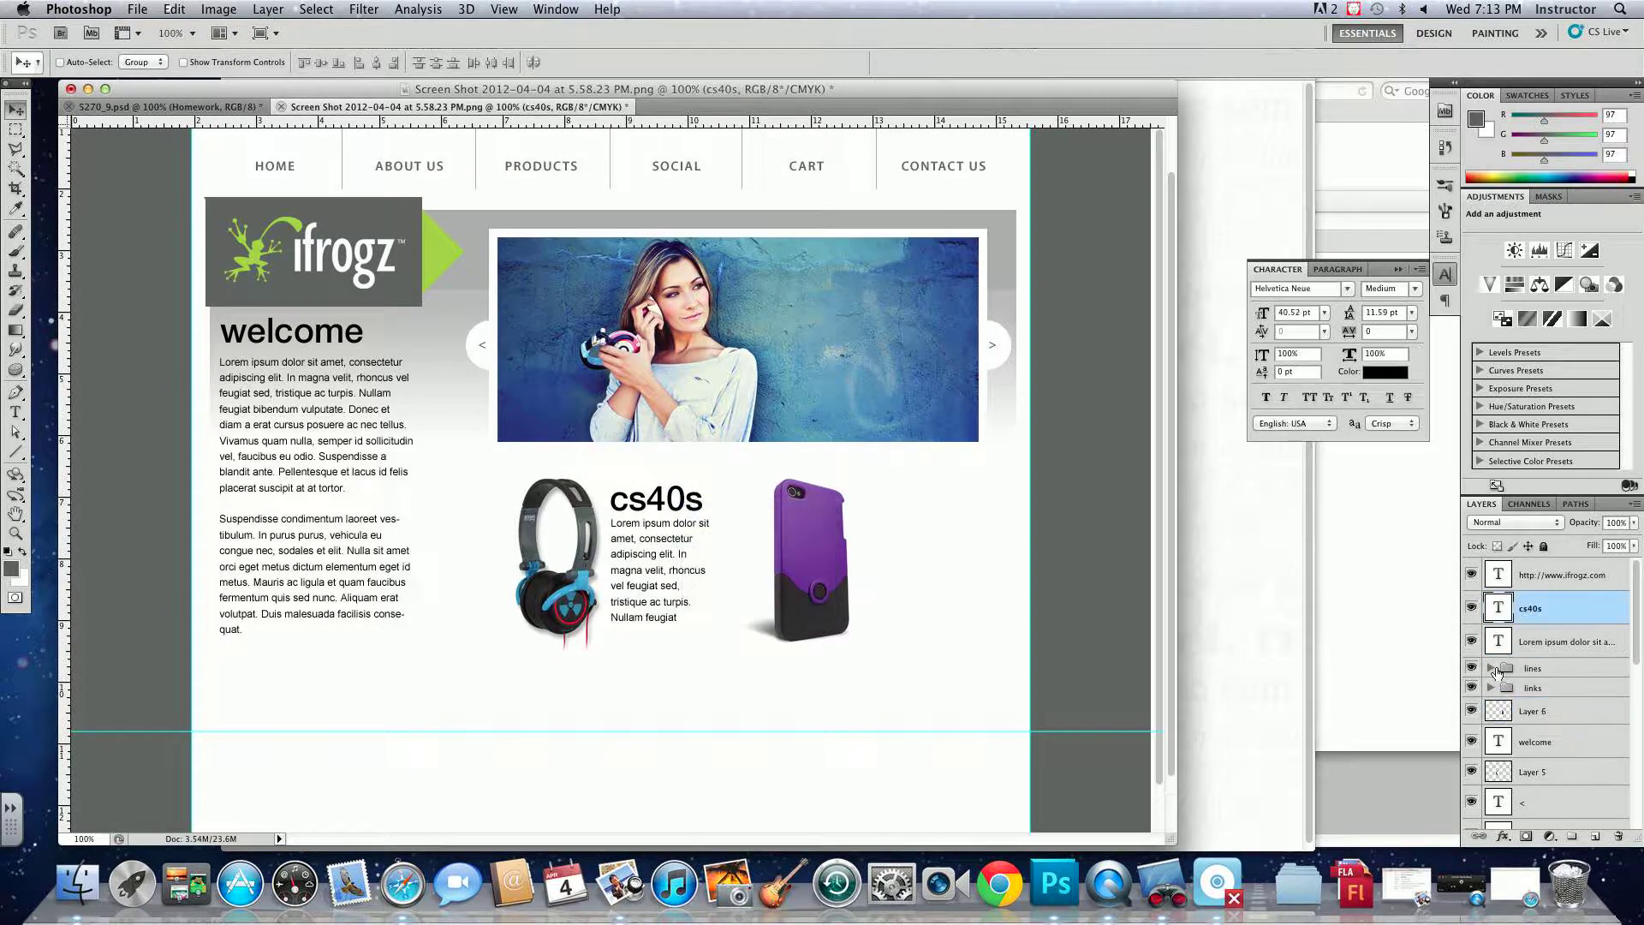
left_click(1555, 653, "shift")
left_click_drag(635, 587, 893, 584)
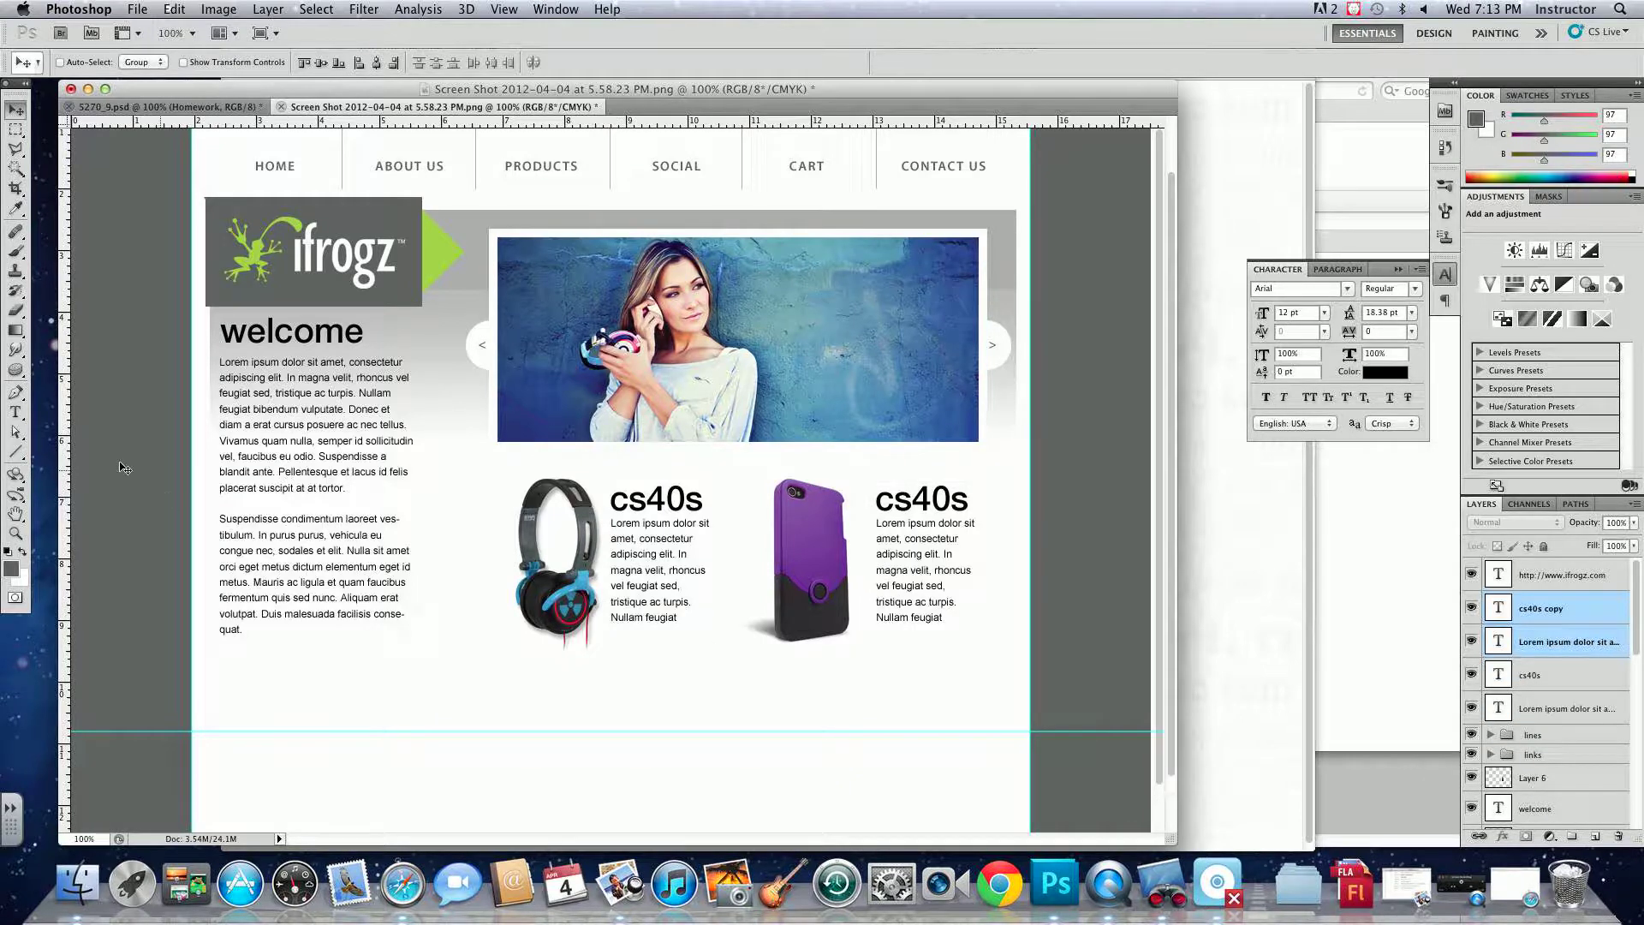
- Add the text "BUY NOW" in the empty area below the headphones' description
left_click(16, 412)
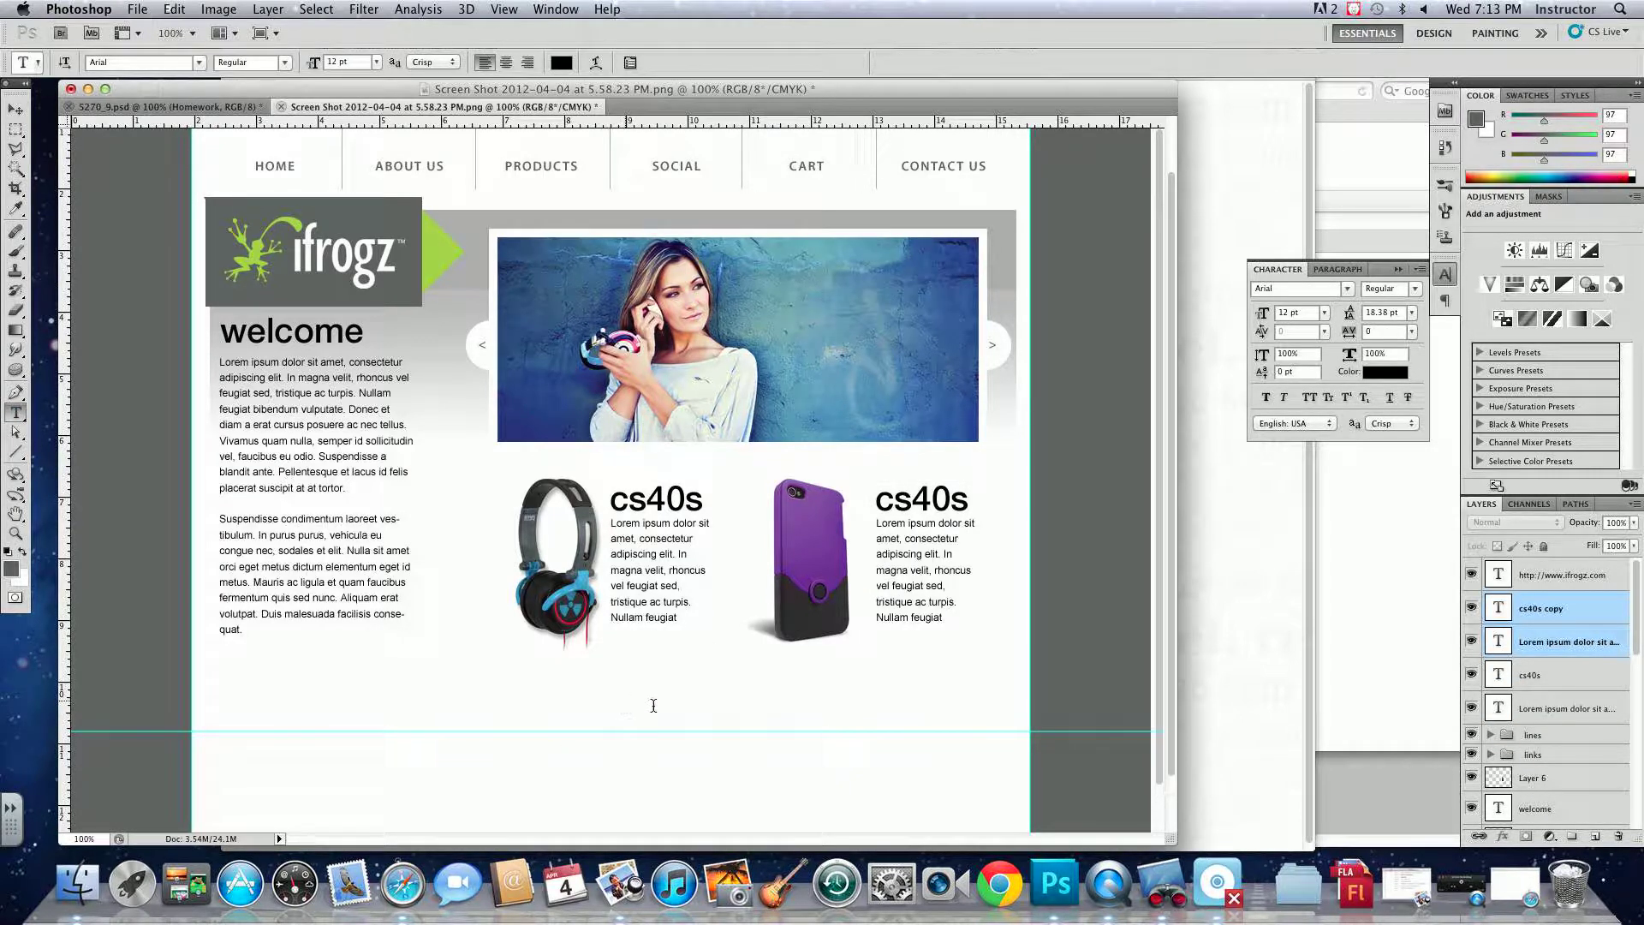
left_click(626, 698)
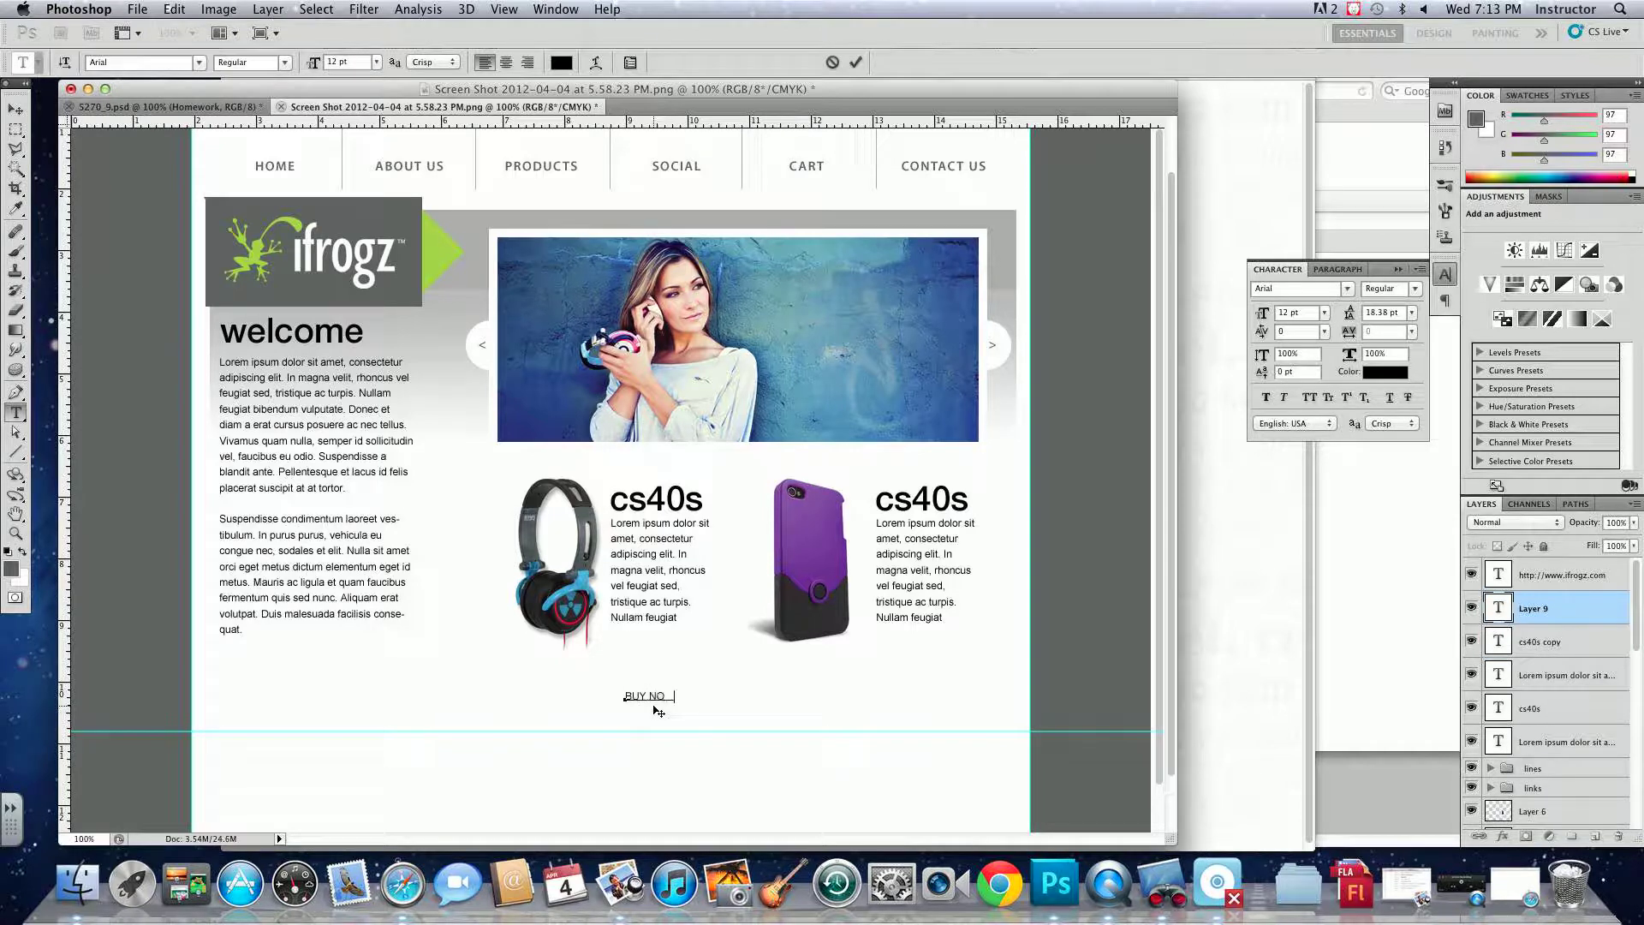
left_click(15, 109)
- Create a small rectangle on a new layer beneath the headphones' description, filled with the green sampled from the logo's arrow
left_click(16, 129)
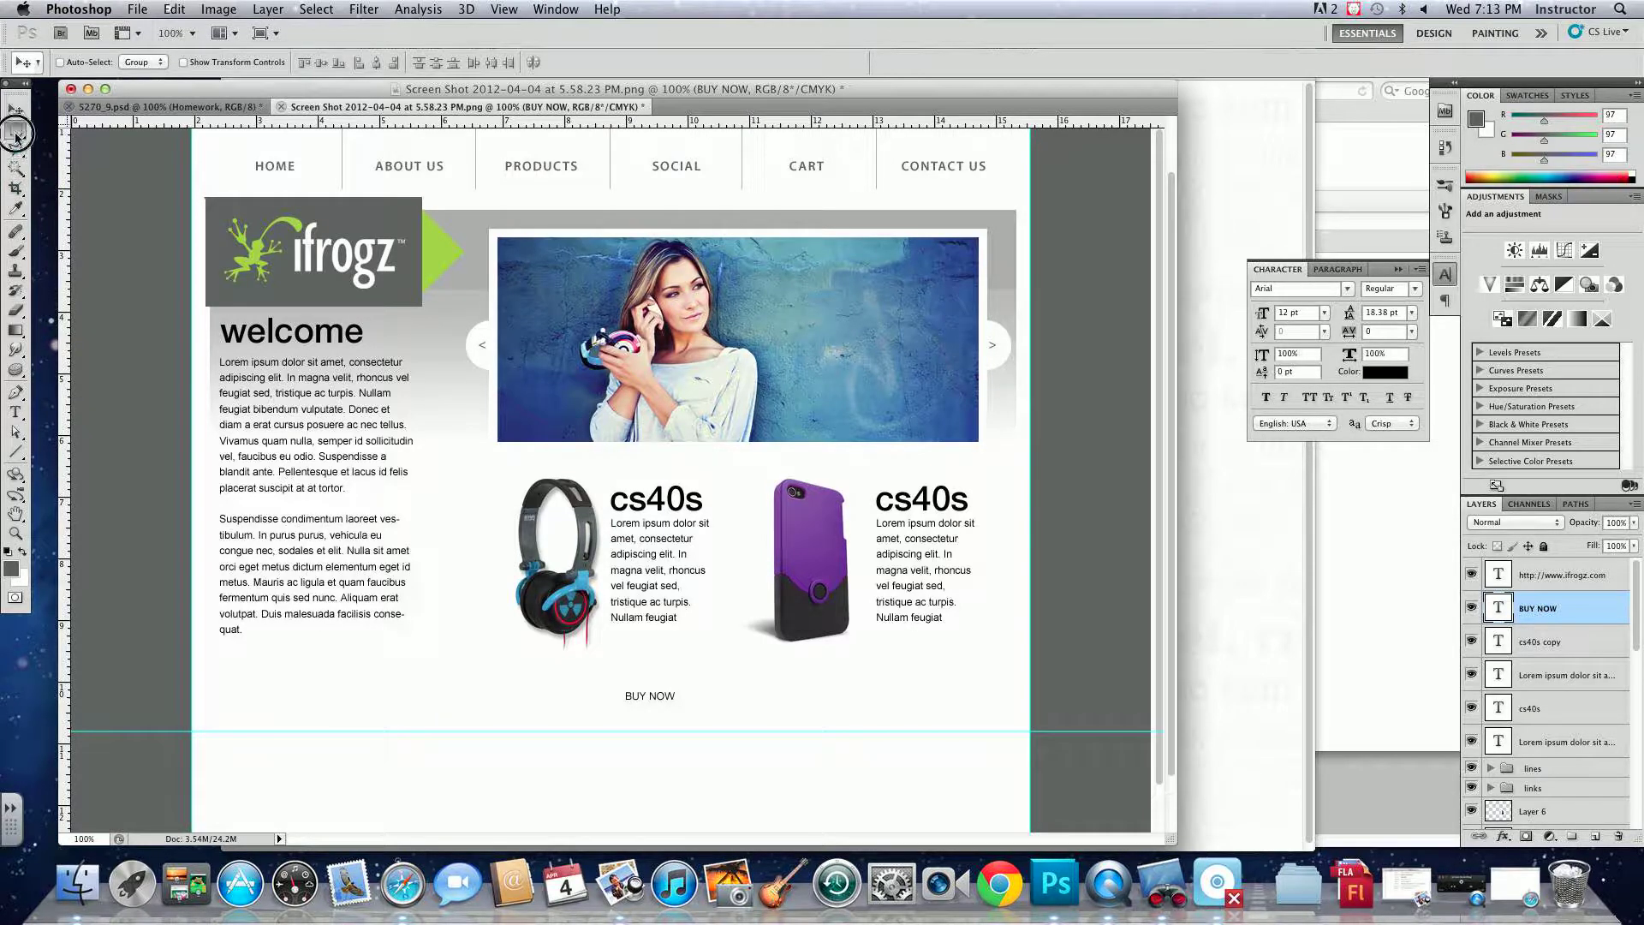
left_click_drag(611, 631, 683, 652)
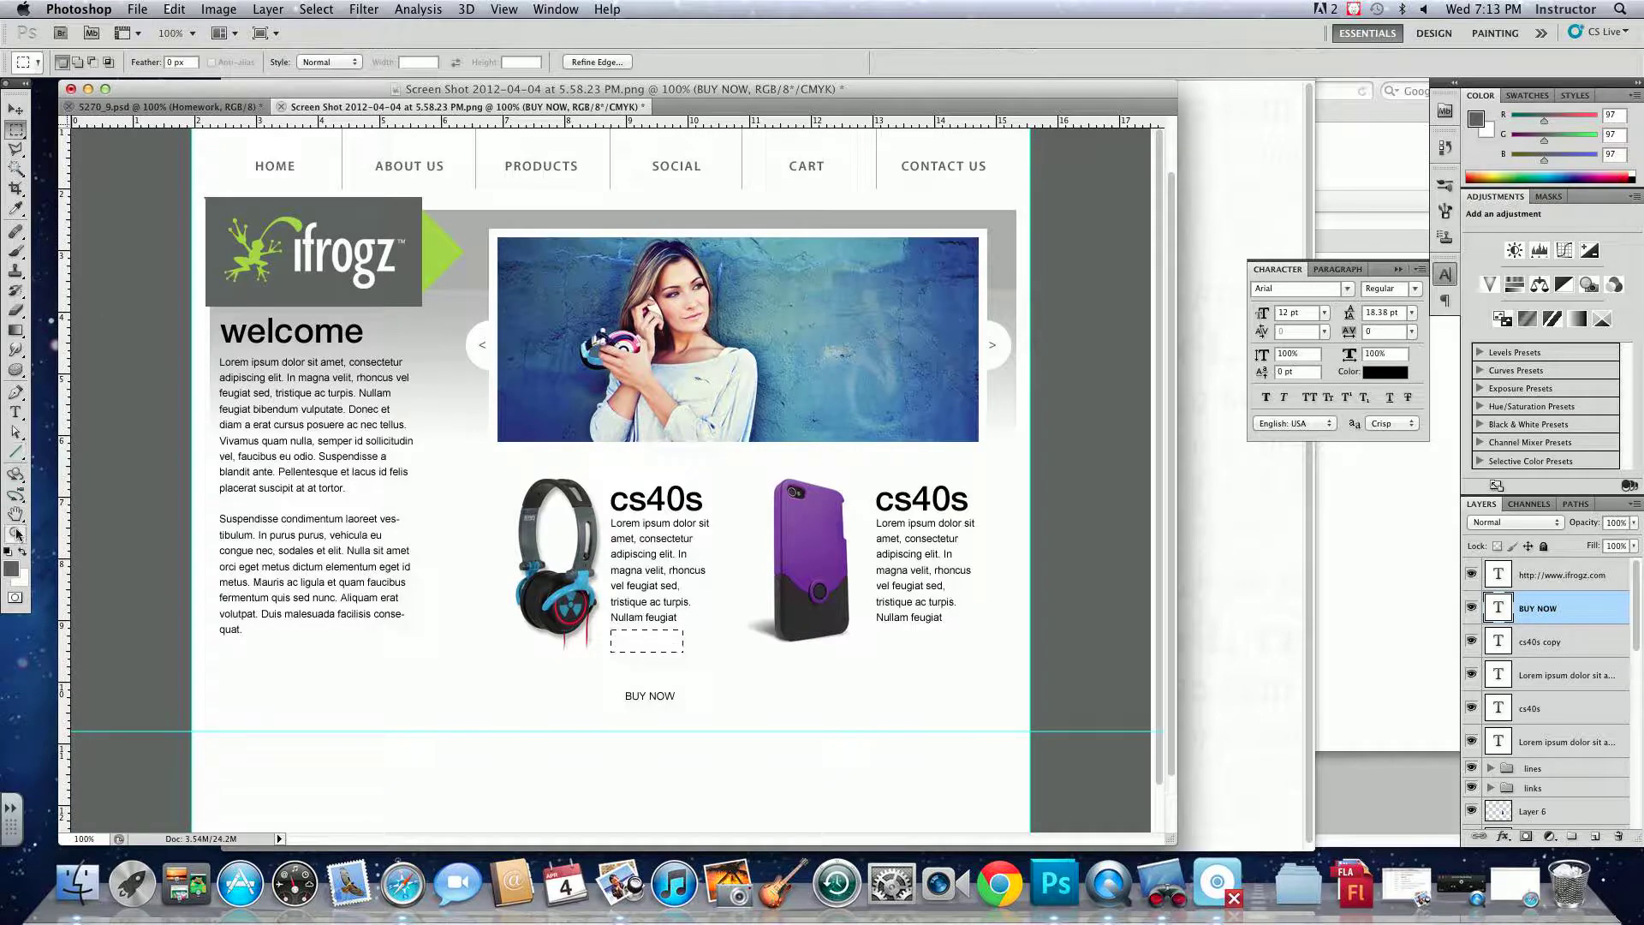
left_click(18, 214)
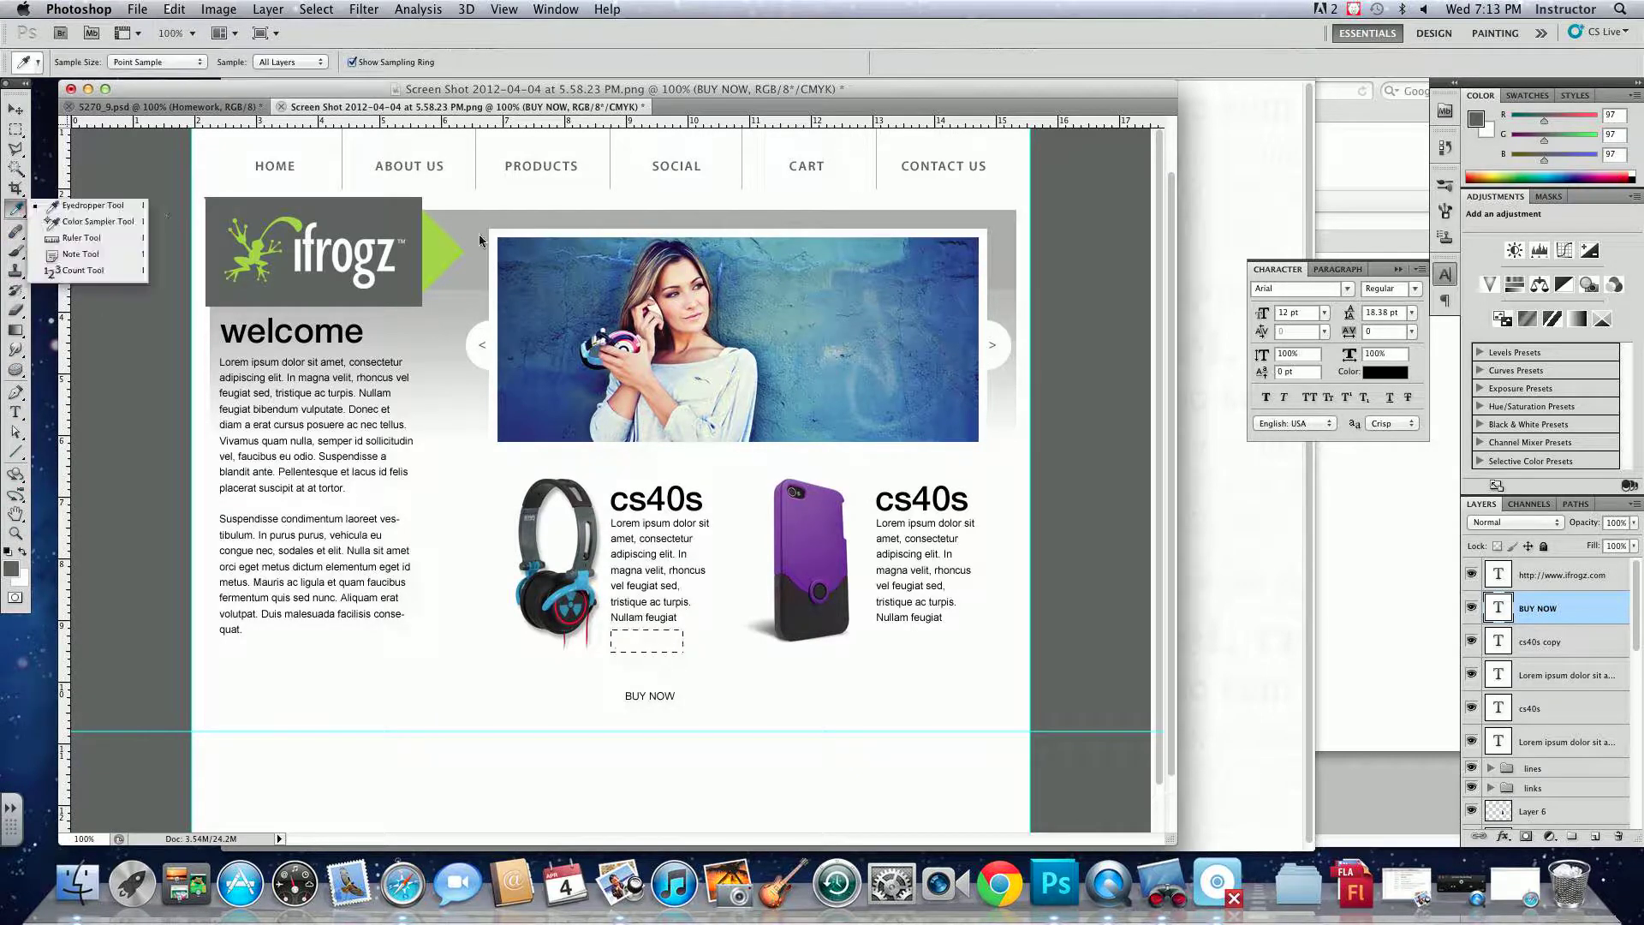
left_click(435, 250)
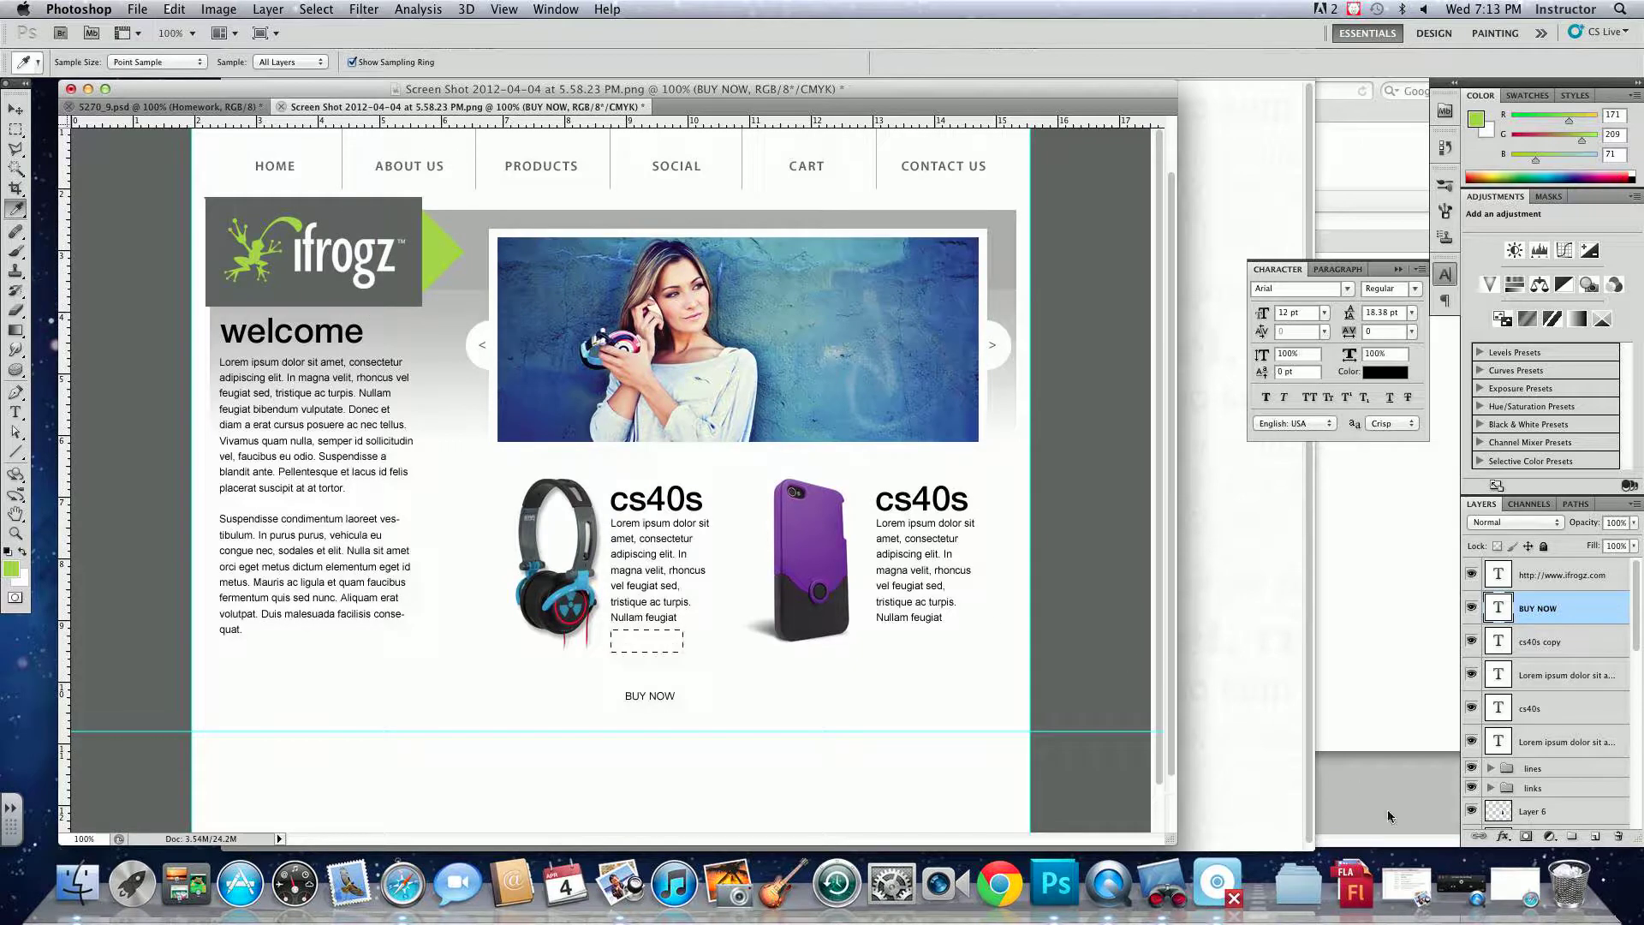
left_click(1595, 838)
key("alt+BackSpace")
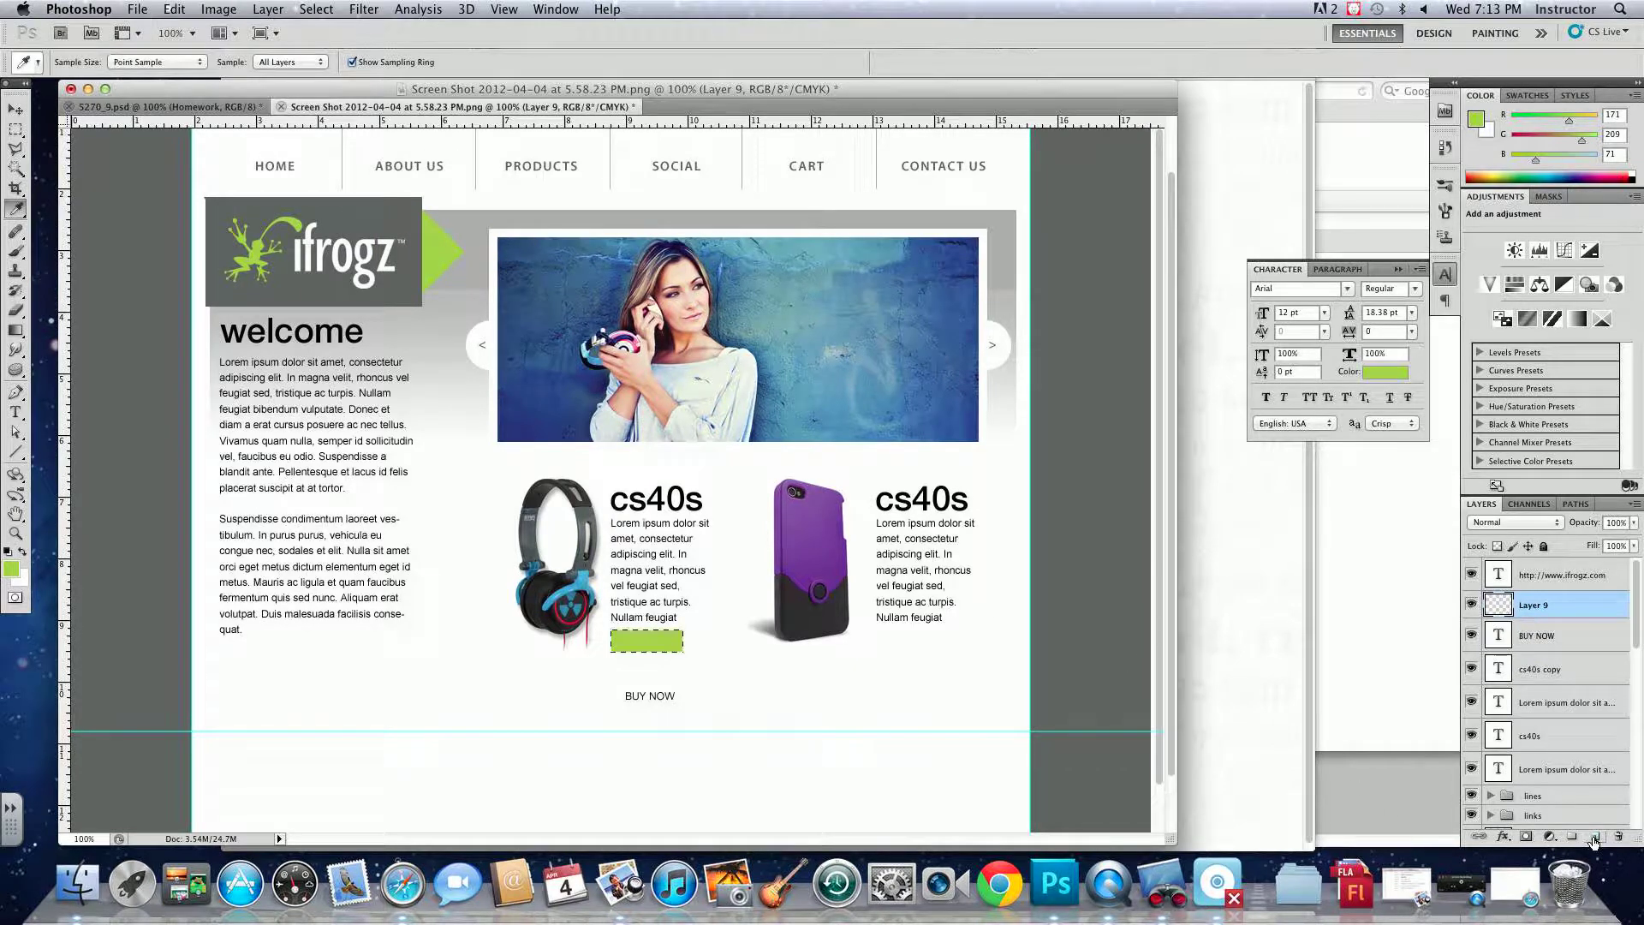
key("super+d")
- Raise the "BUY NOW" layer above the green rectangle's layer and set its text colour to white (ffffff)
left_click(27, 103)
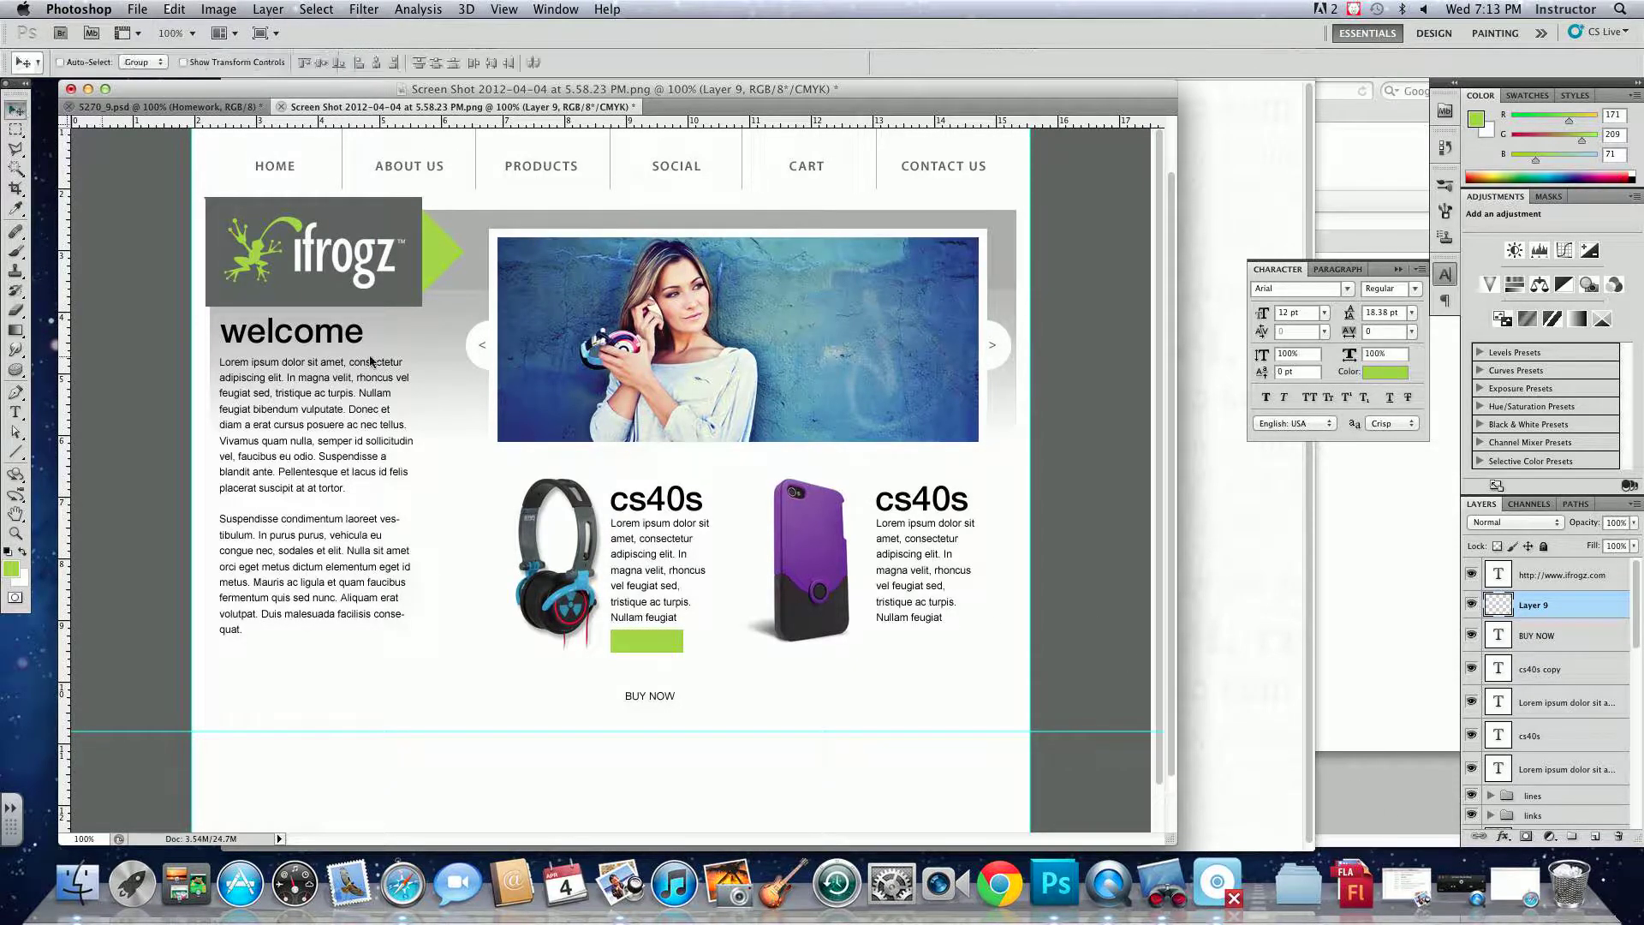
left_click_drag(1540, 637, 1545, 599)
double_click(1498, 607)
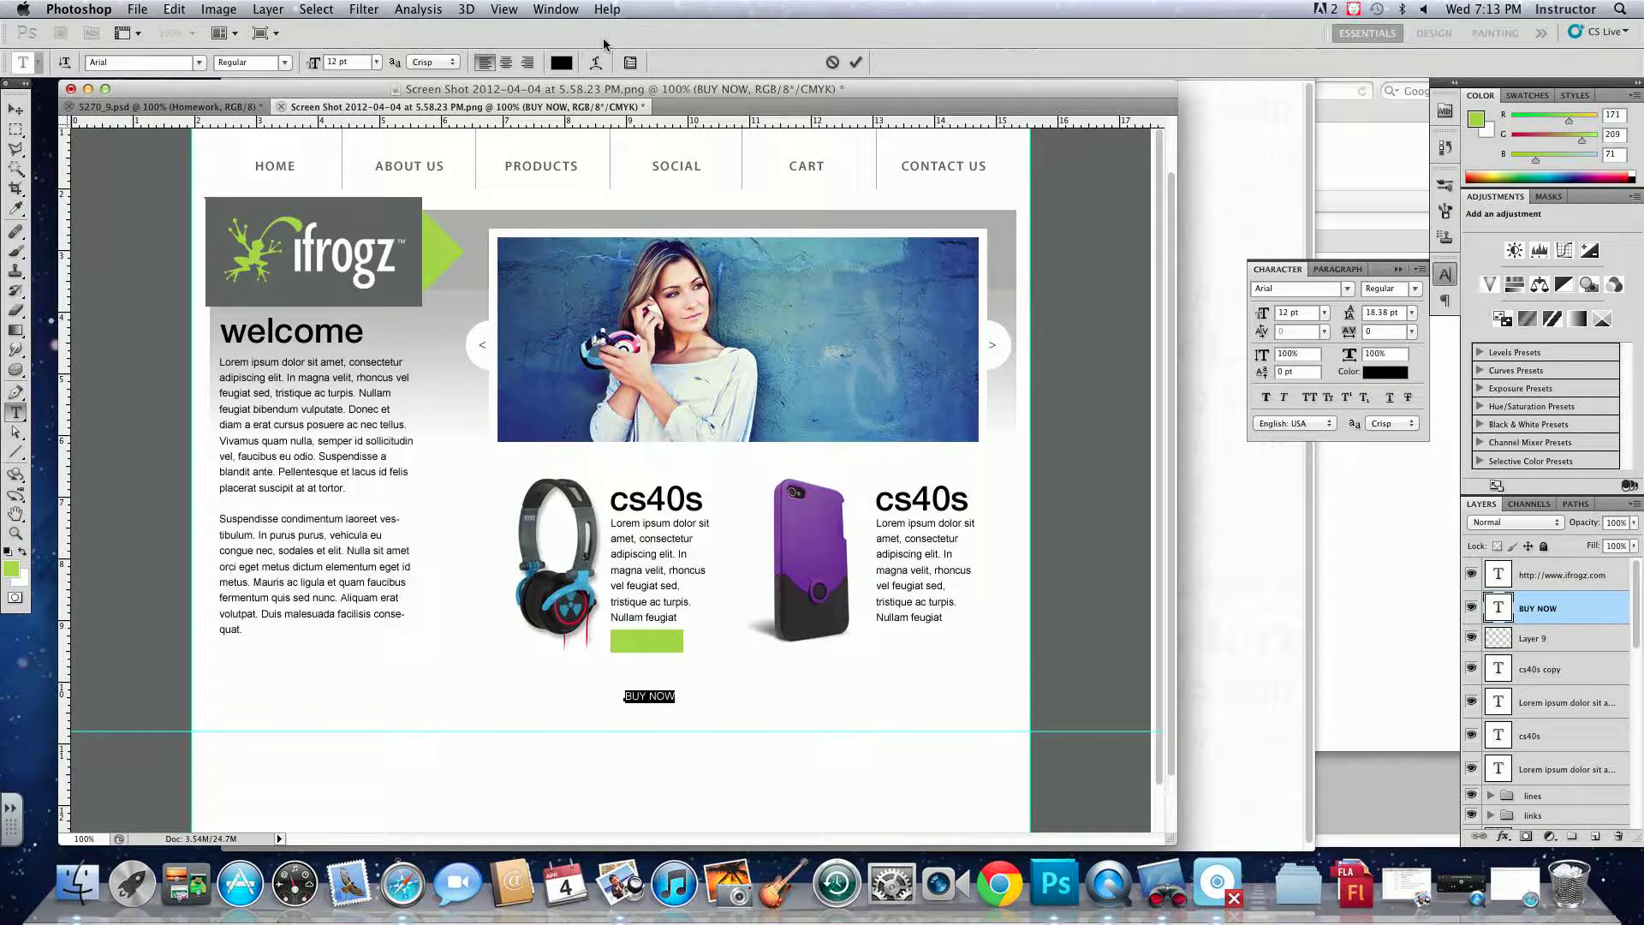
left_click(561, 62)
left_click(411, 292)
left_click(797, 278)
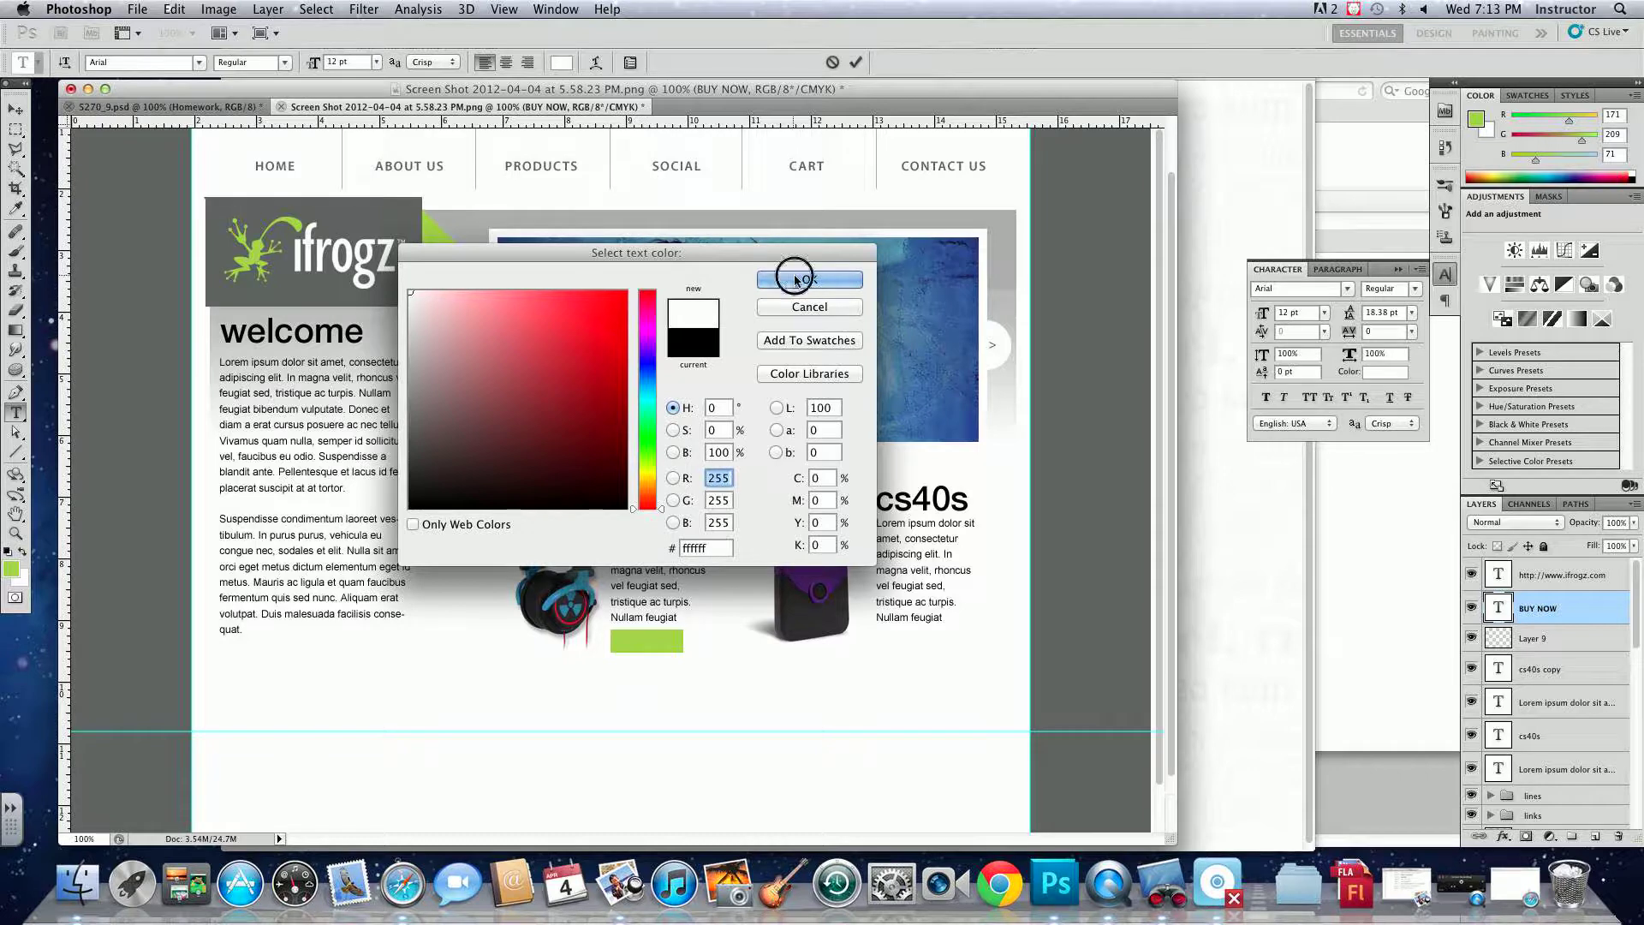
- Center the "BUY NOW" text on the green rectangle and set its font style to Bold
left_click(25, 108)
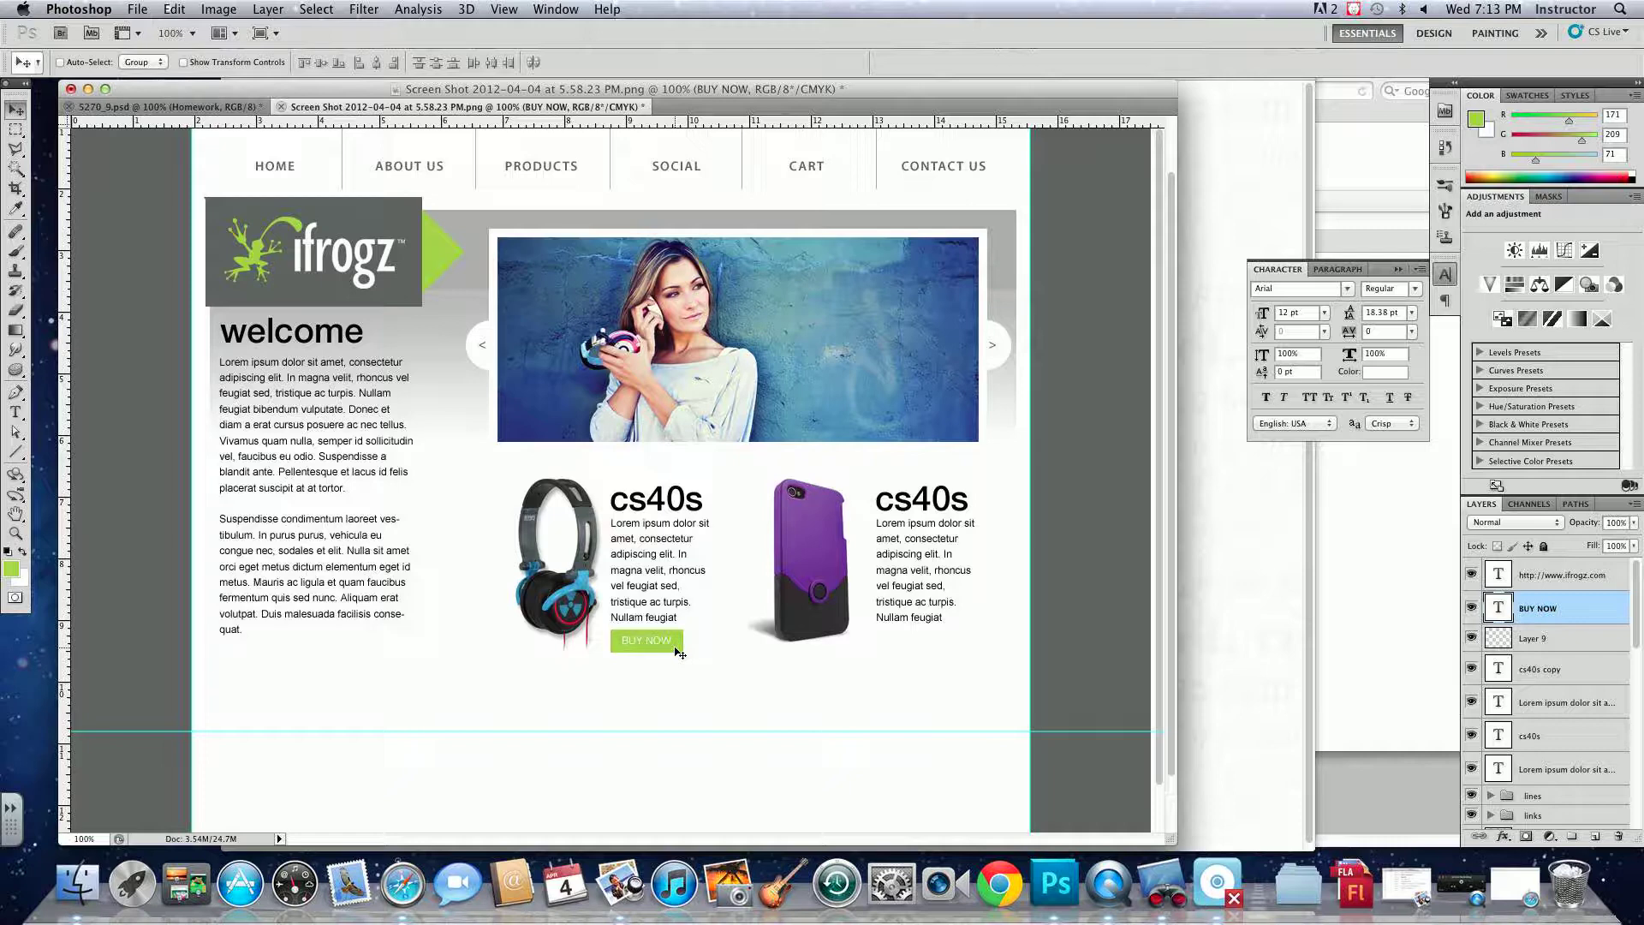
double_click(1494, 609)
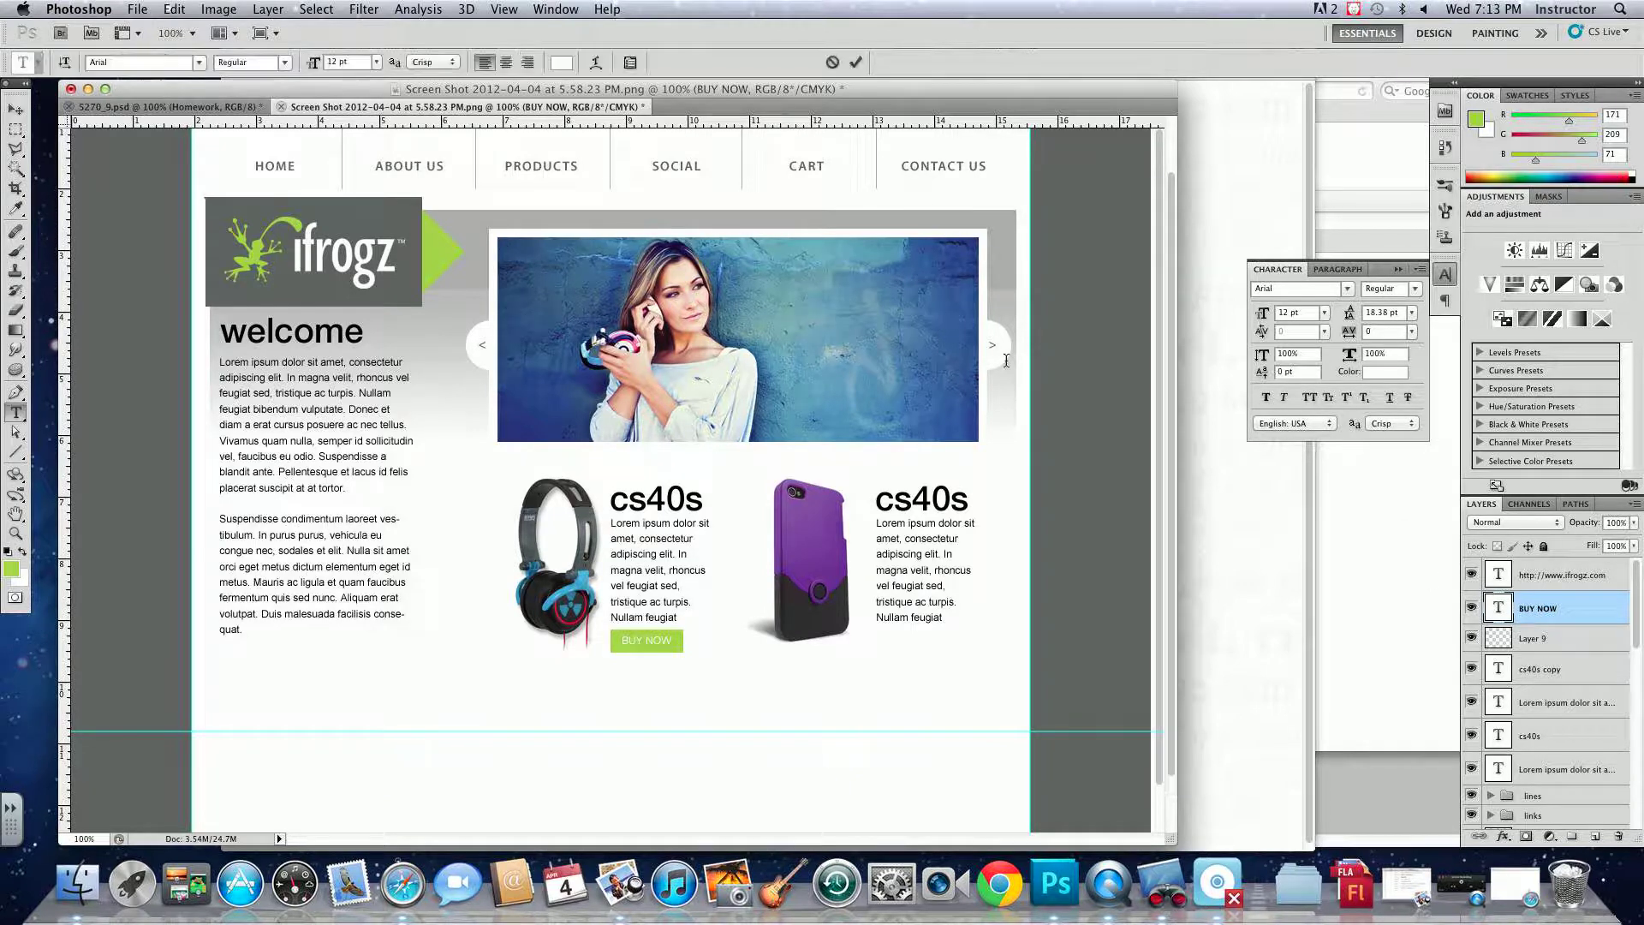
left_click(296, 64)
left_click(233, 81)
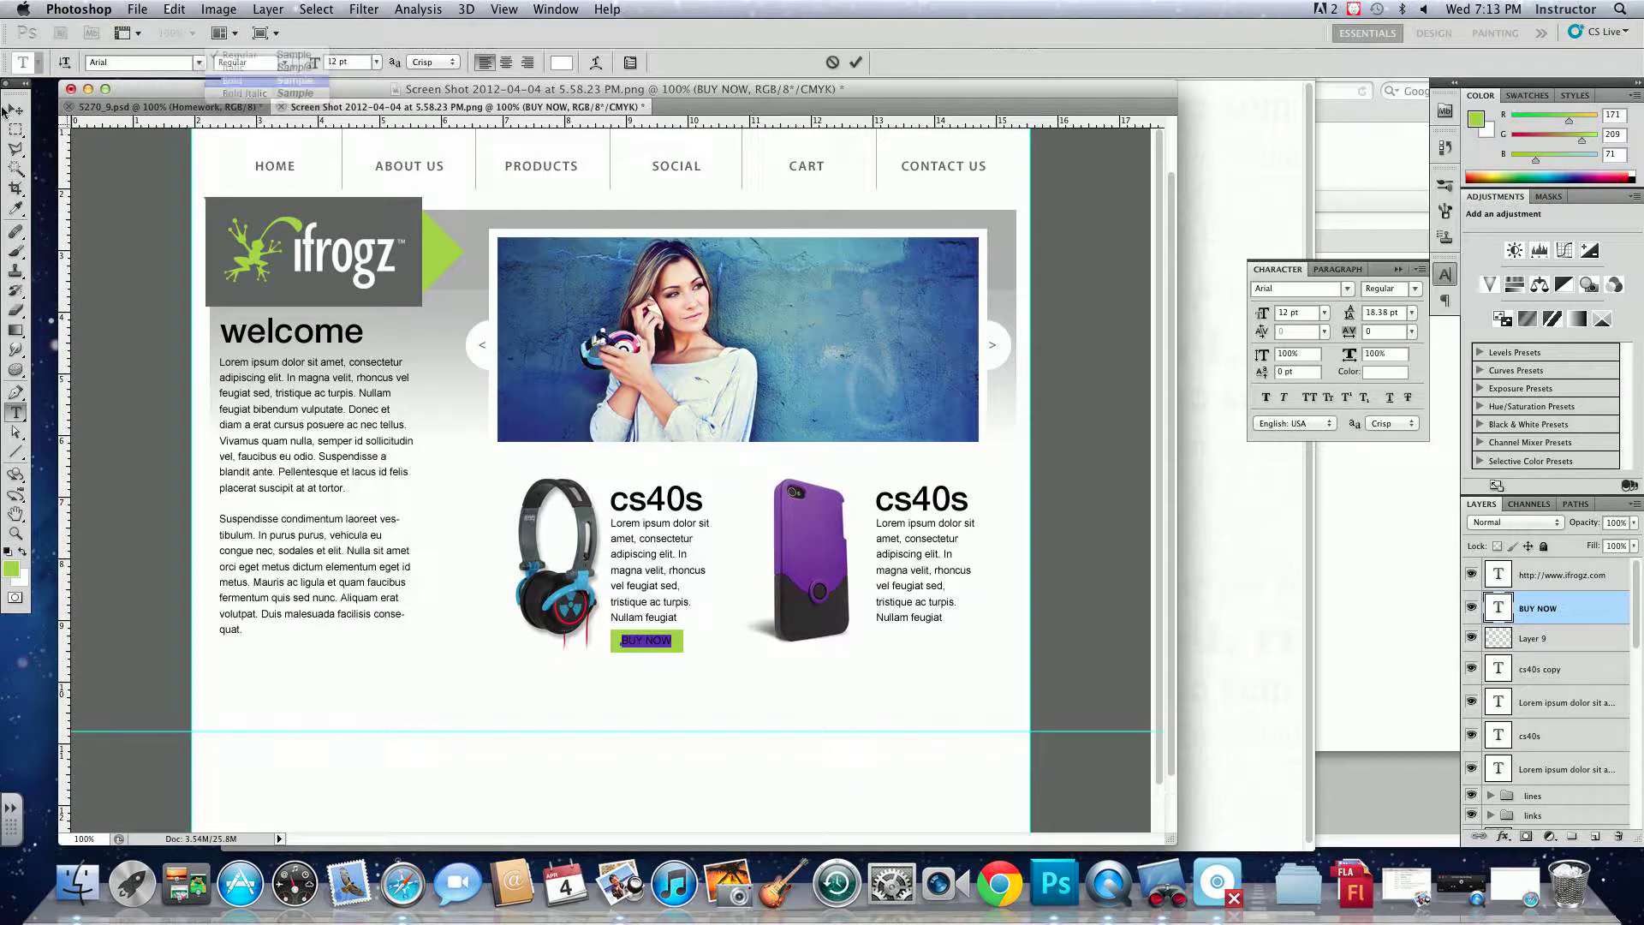
left_click(15, 109)
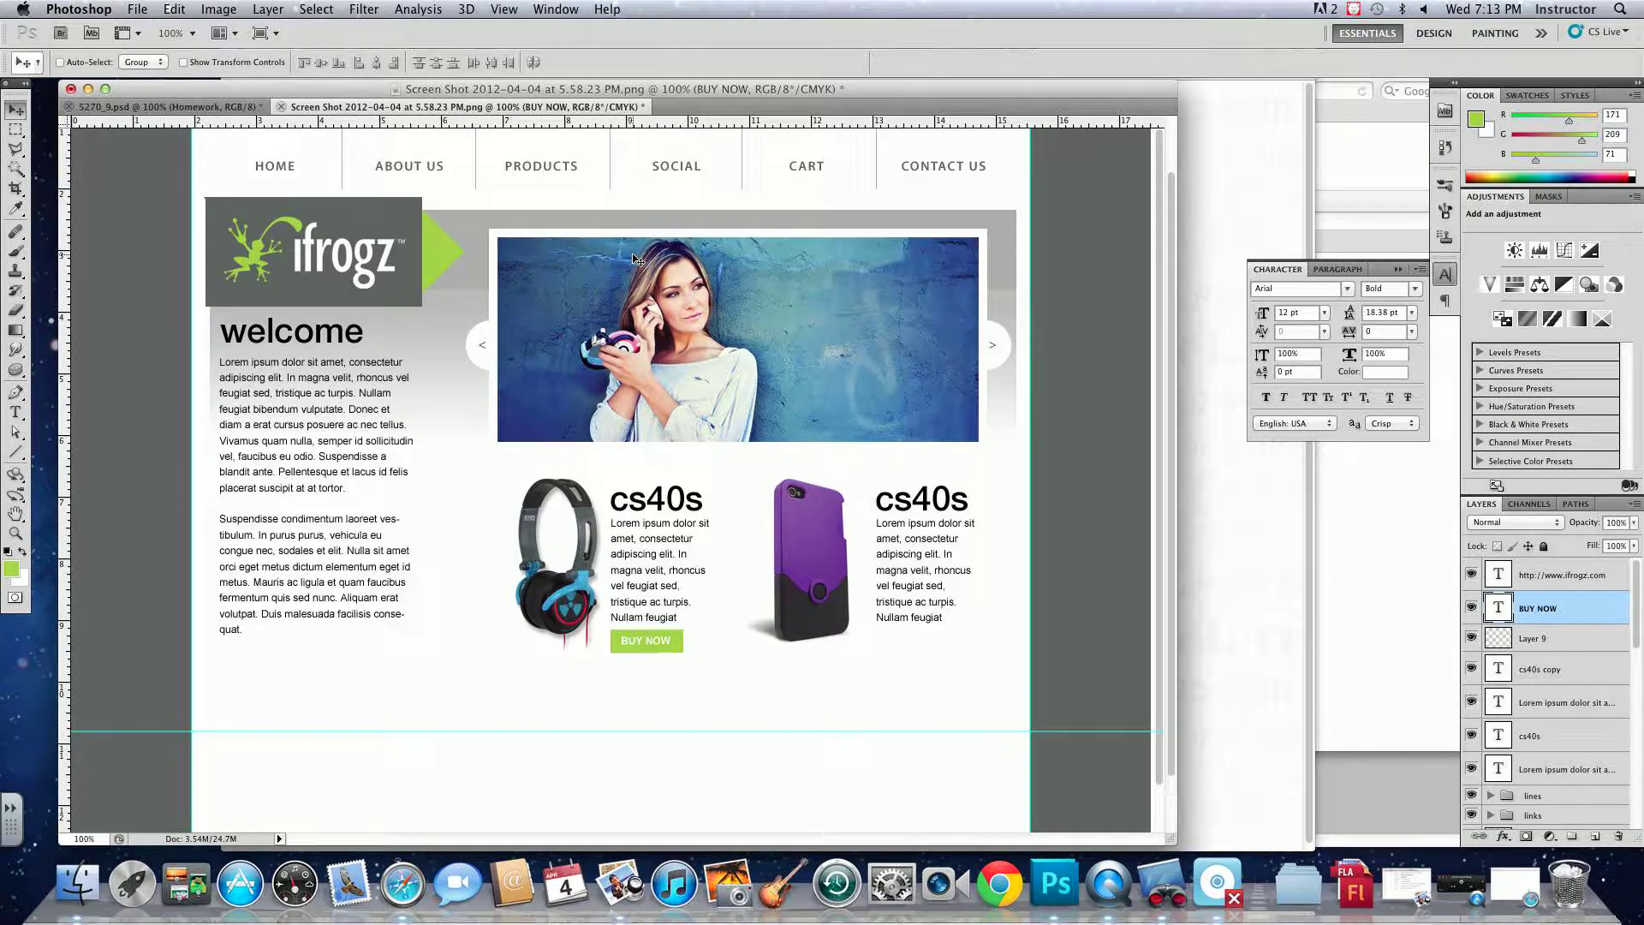
- Select a rectangular area slightly inset from the green button's edges and add a new layer above the button's rectangle
left_click(1533, 639)
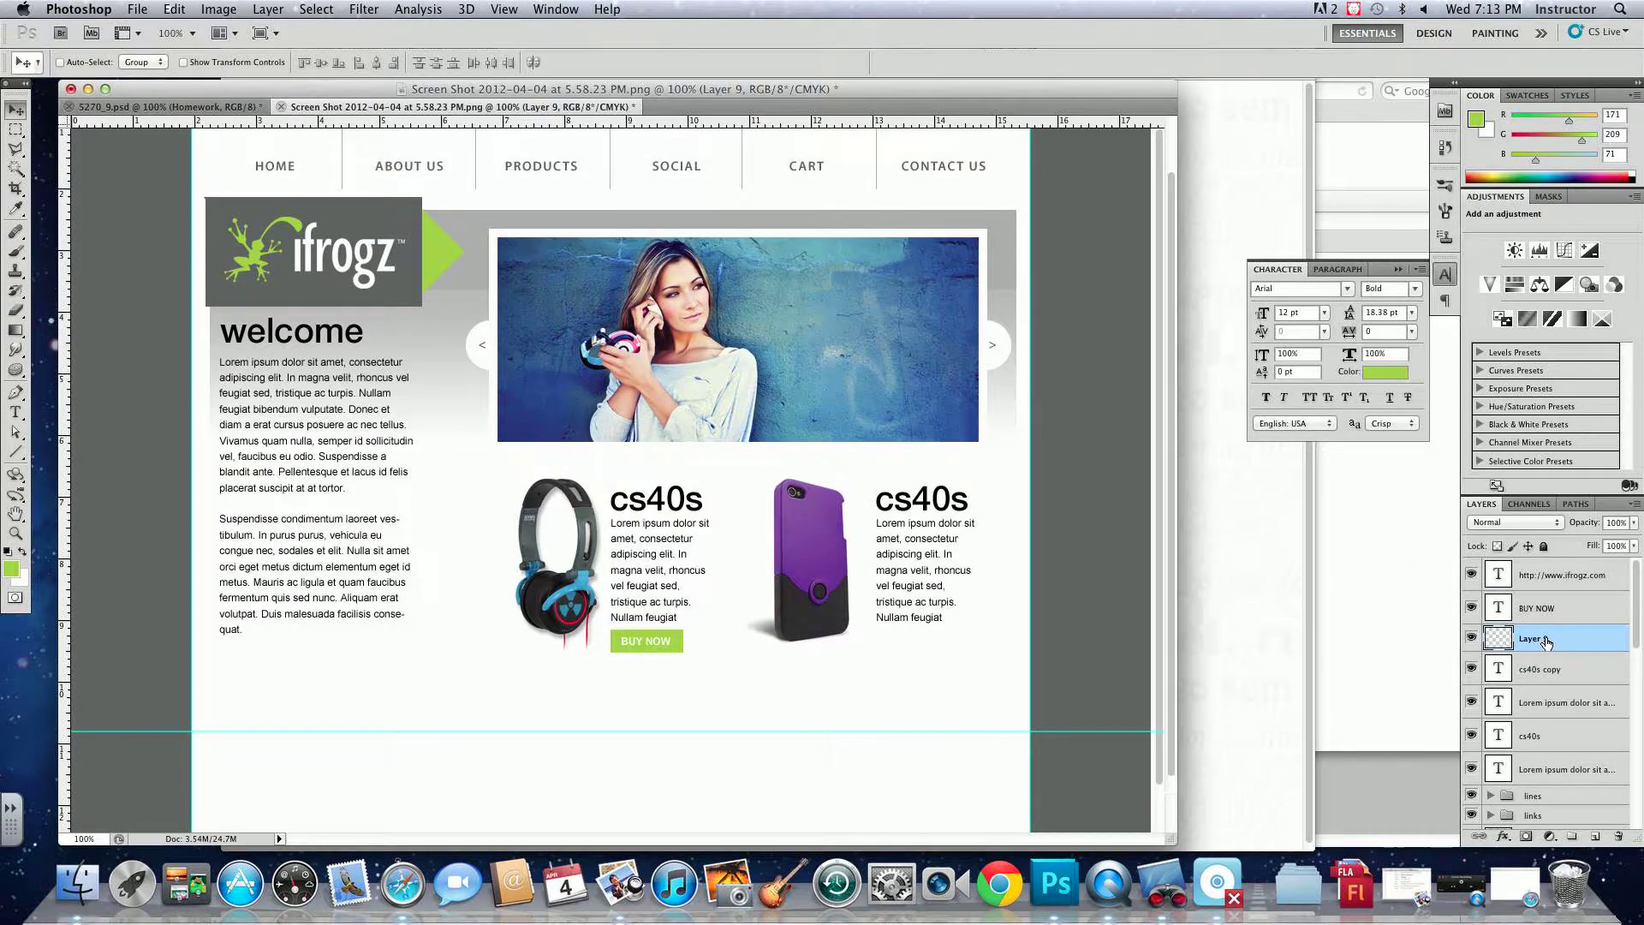
key("super+plus")
left_click_drag(932, 731, 940, 573)
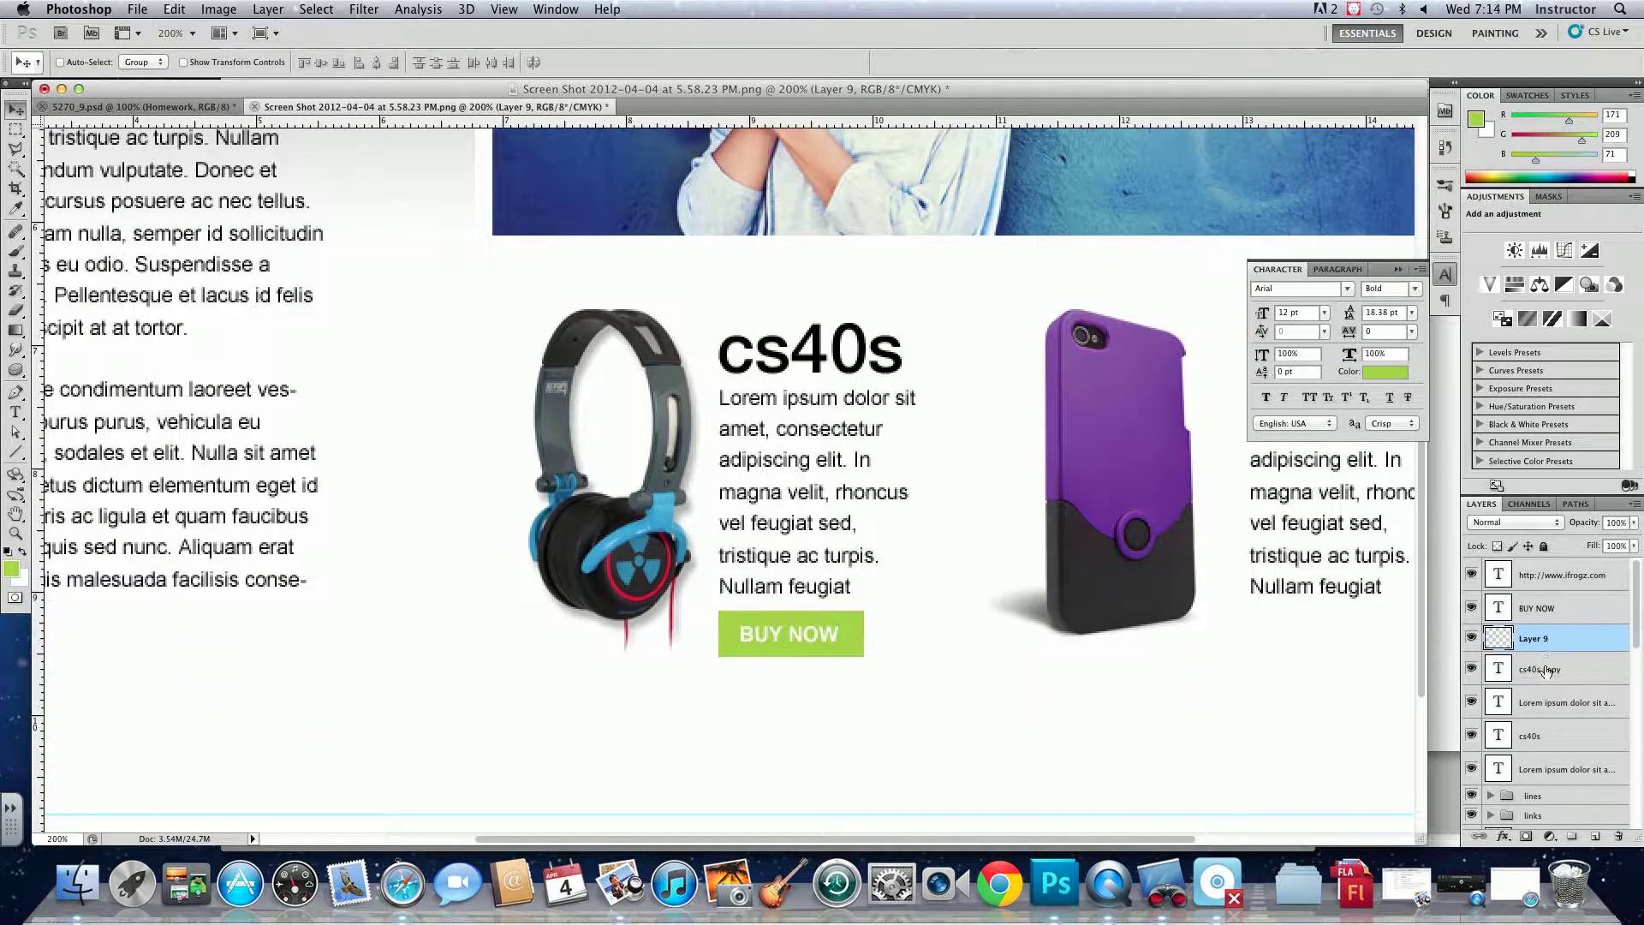
scroll(187, 313, "right", 3)
key("m")
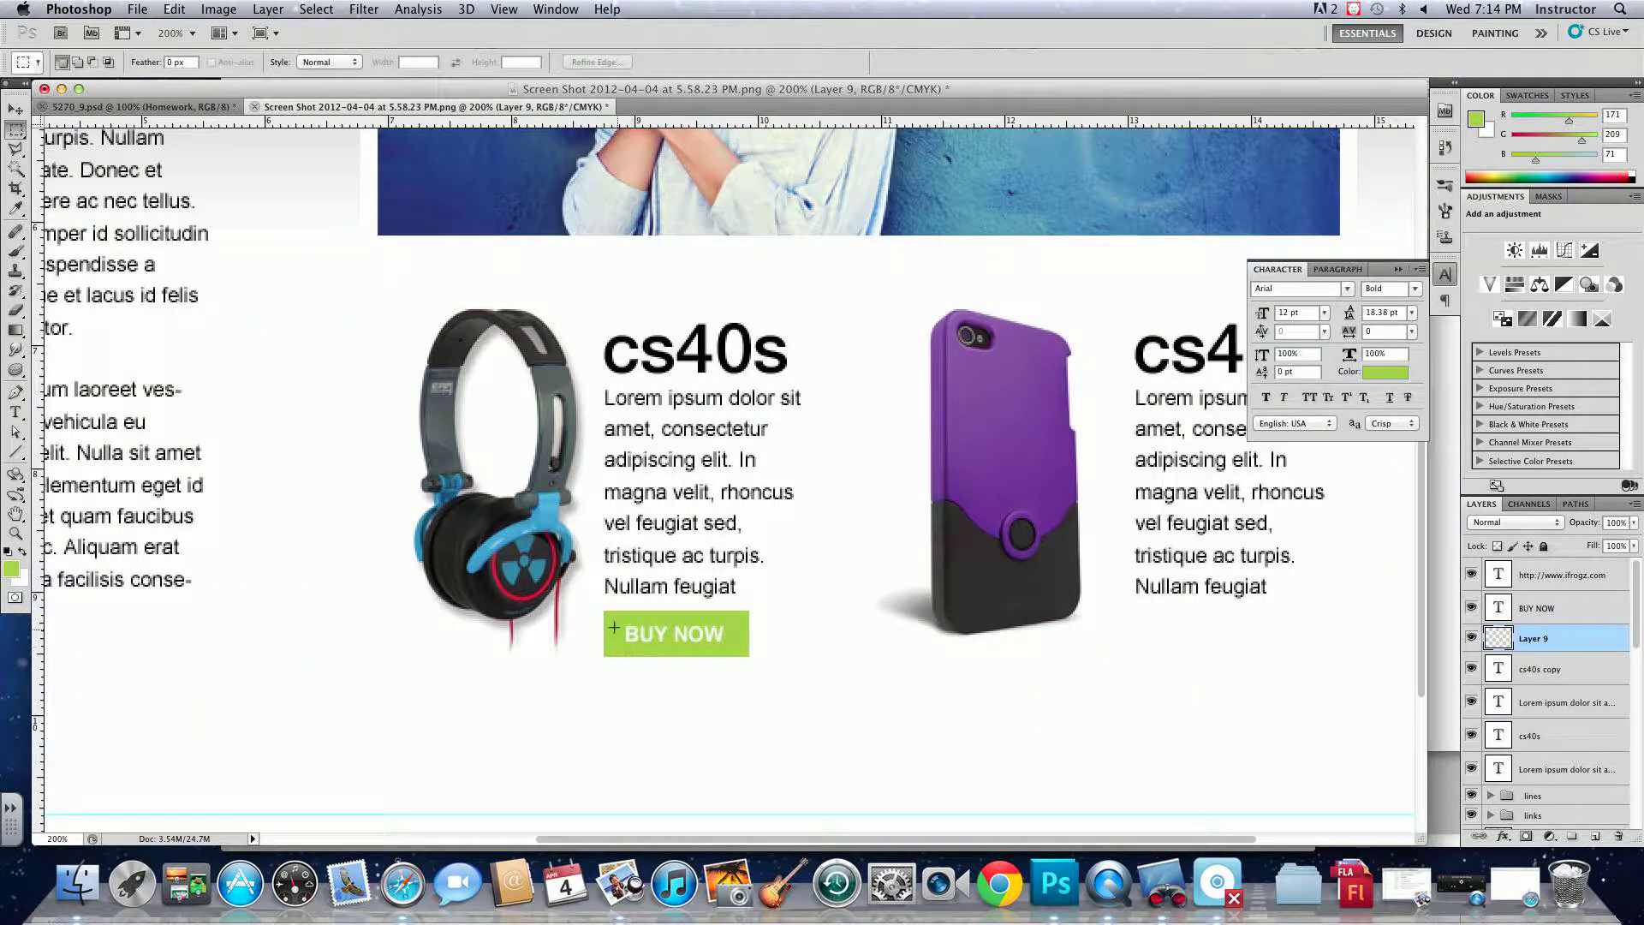
left_click_drag(612, 618, 742, 651)
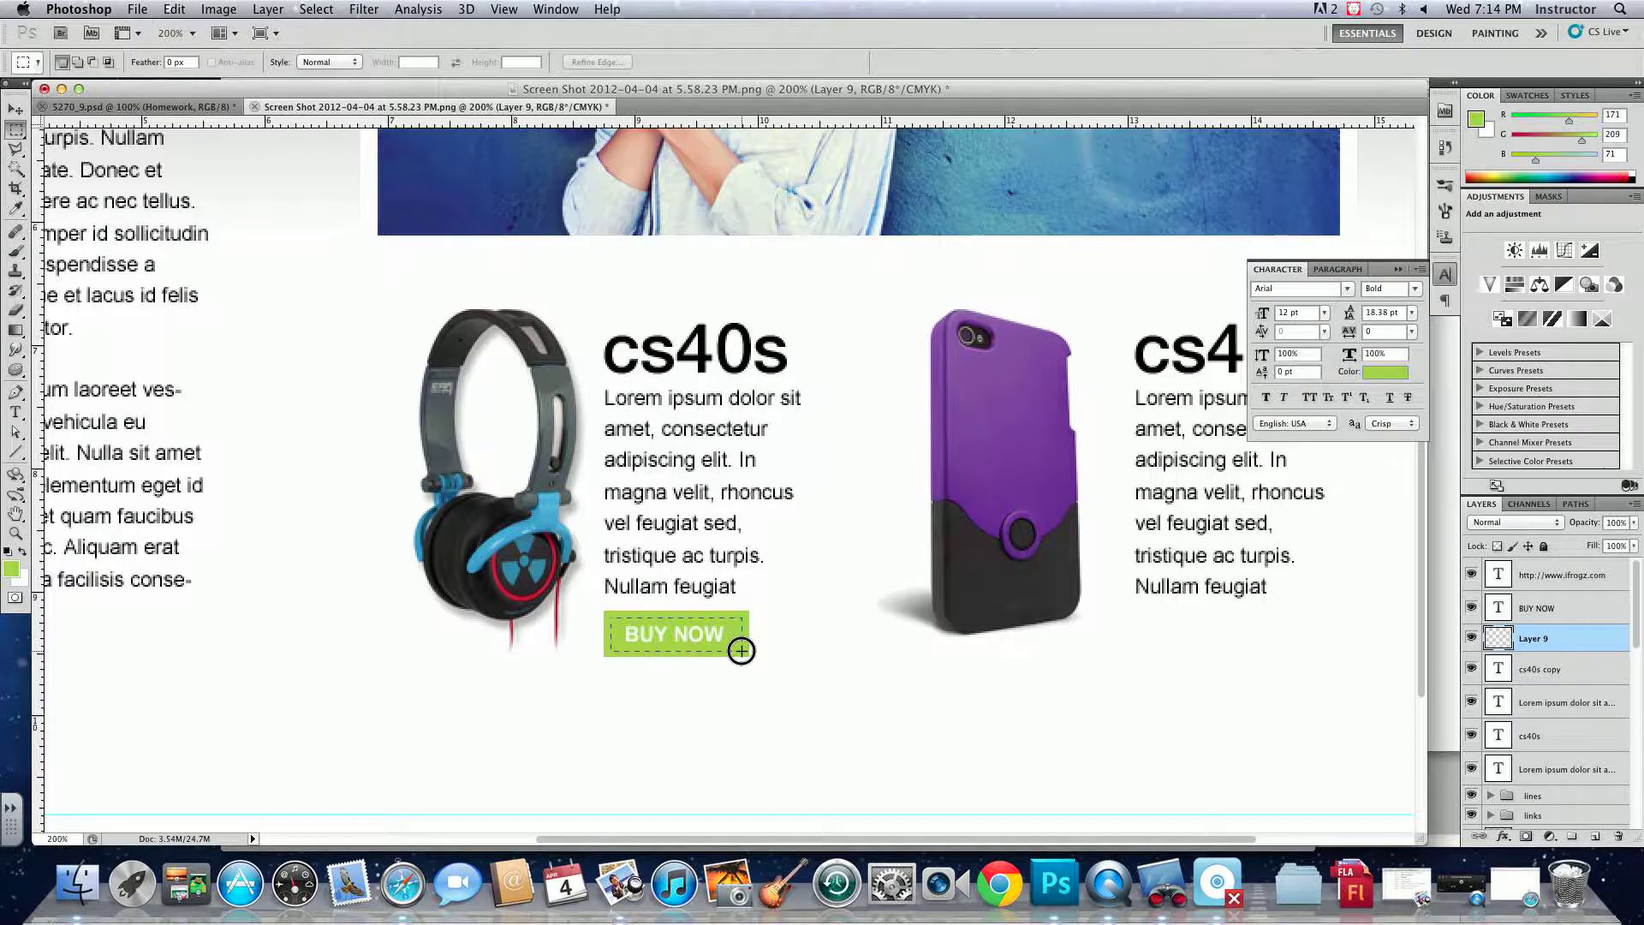
left_click(1593, 835)
- Set the foreground to a darker green (R 128, G 161, B 40) and fill the inset selection with a downward-fading gradient
left_click(11, 569)
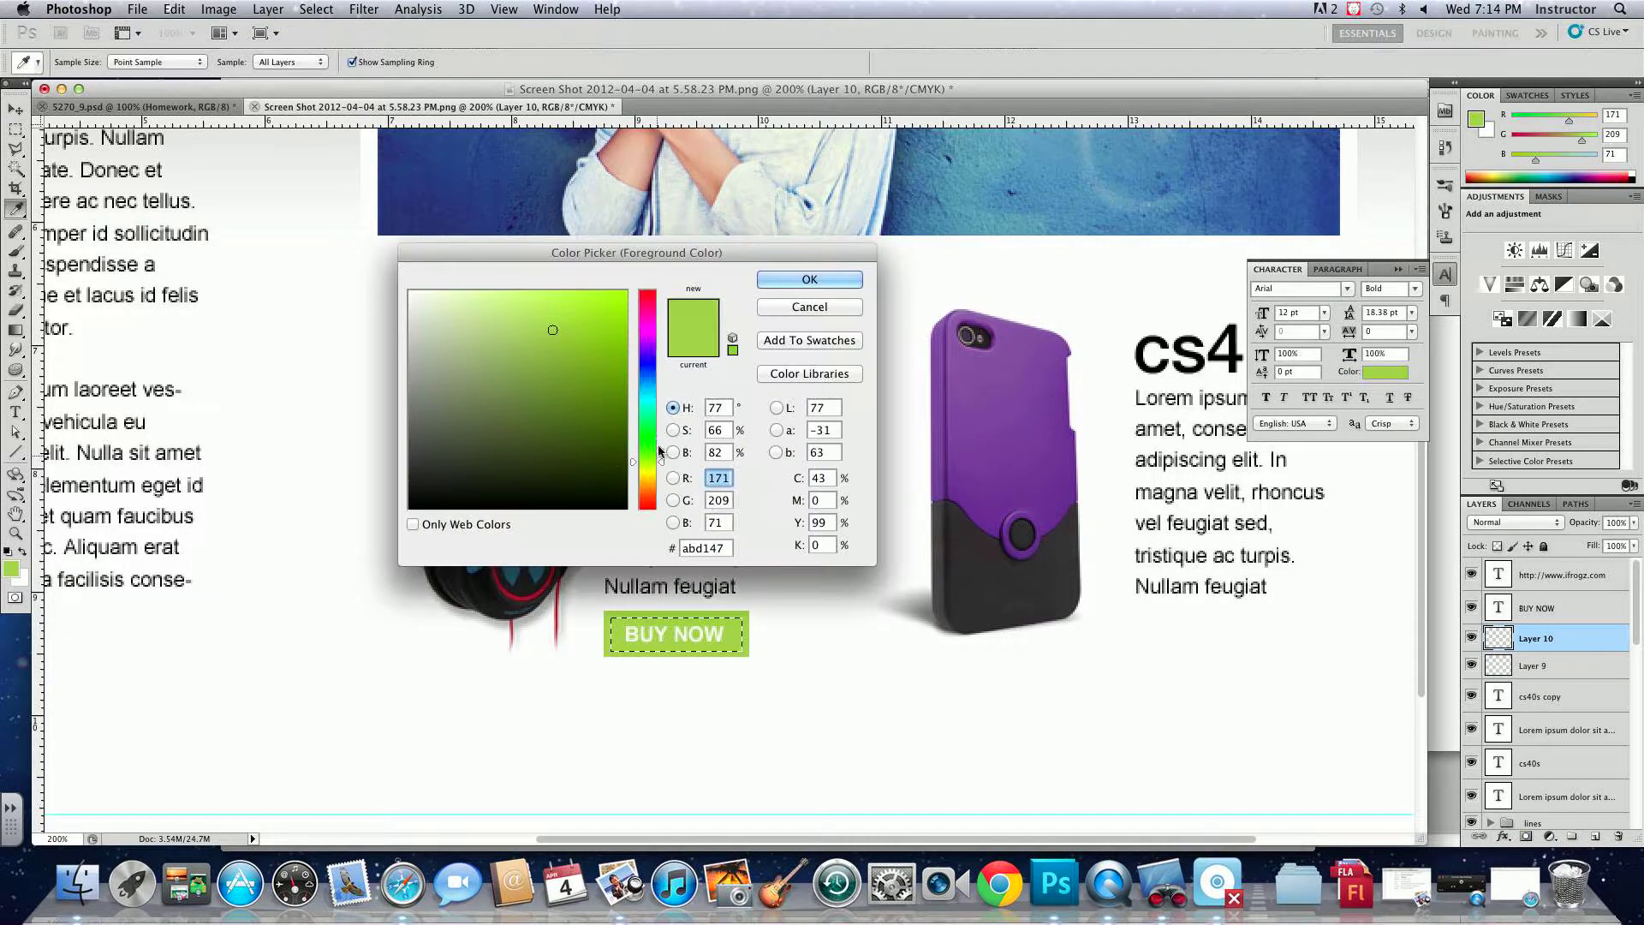
left_click(569, 367)
left_click(809, 279)
key("m")
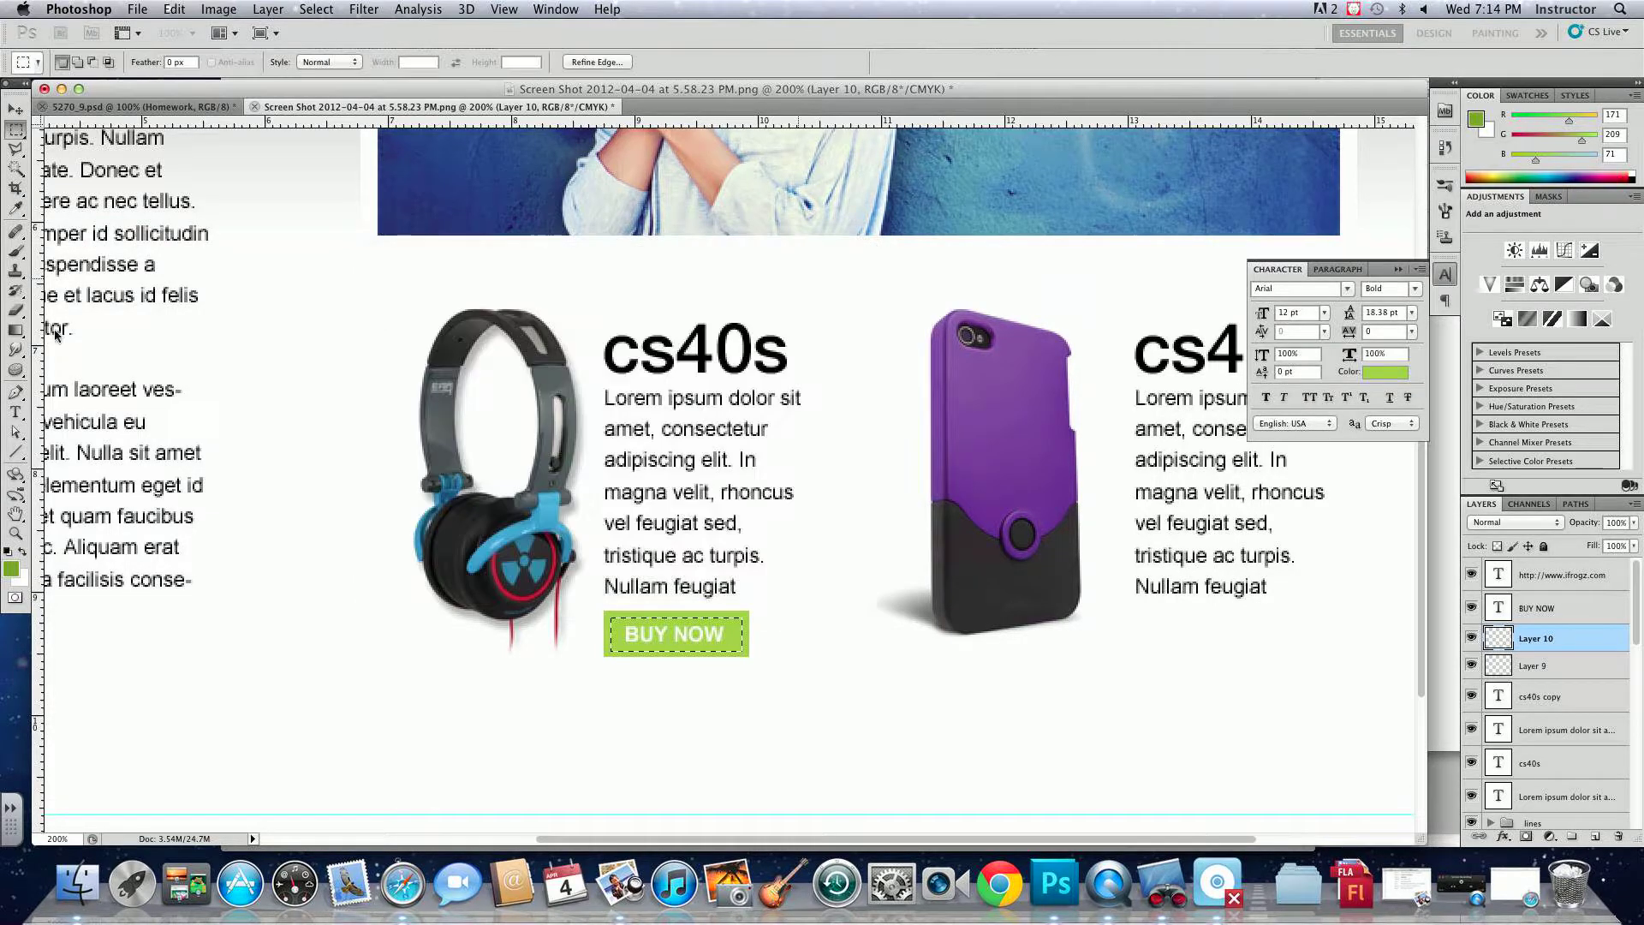
left_click(16, 331)
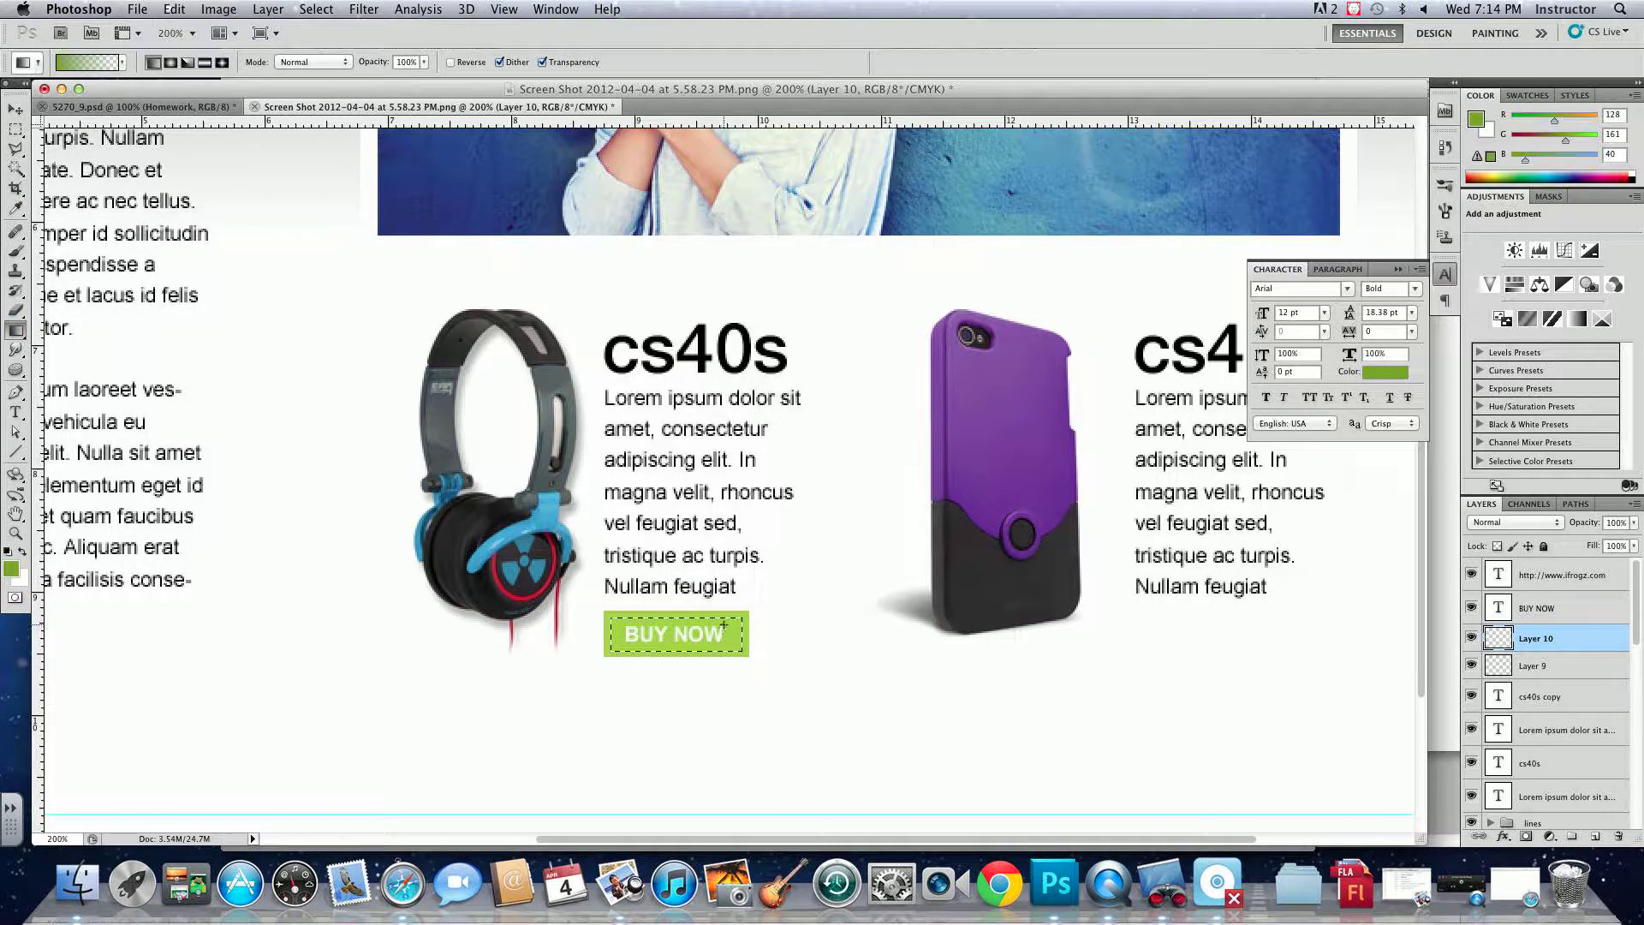
left_click_drag(724, 619, 723, 639)
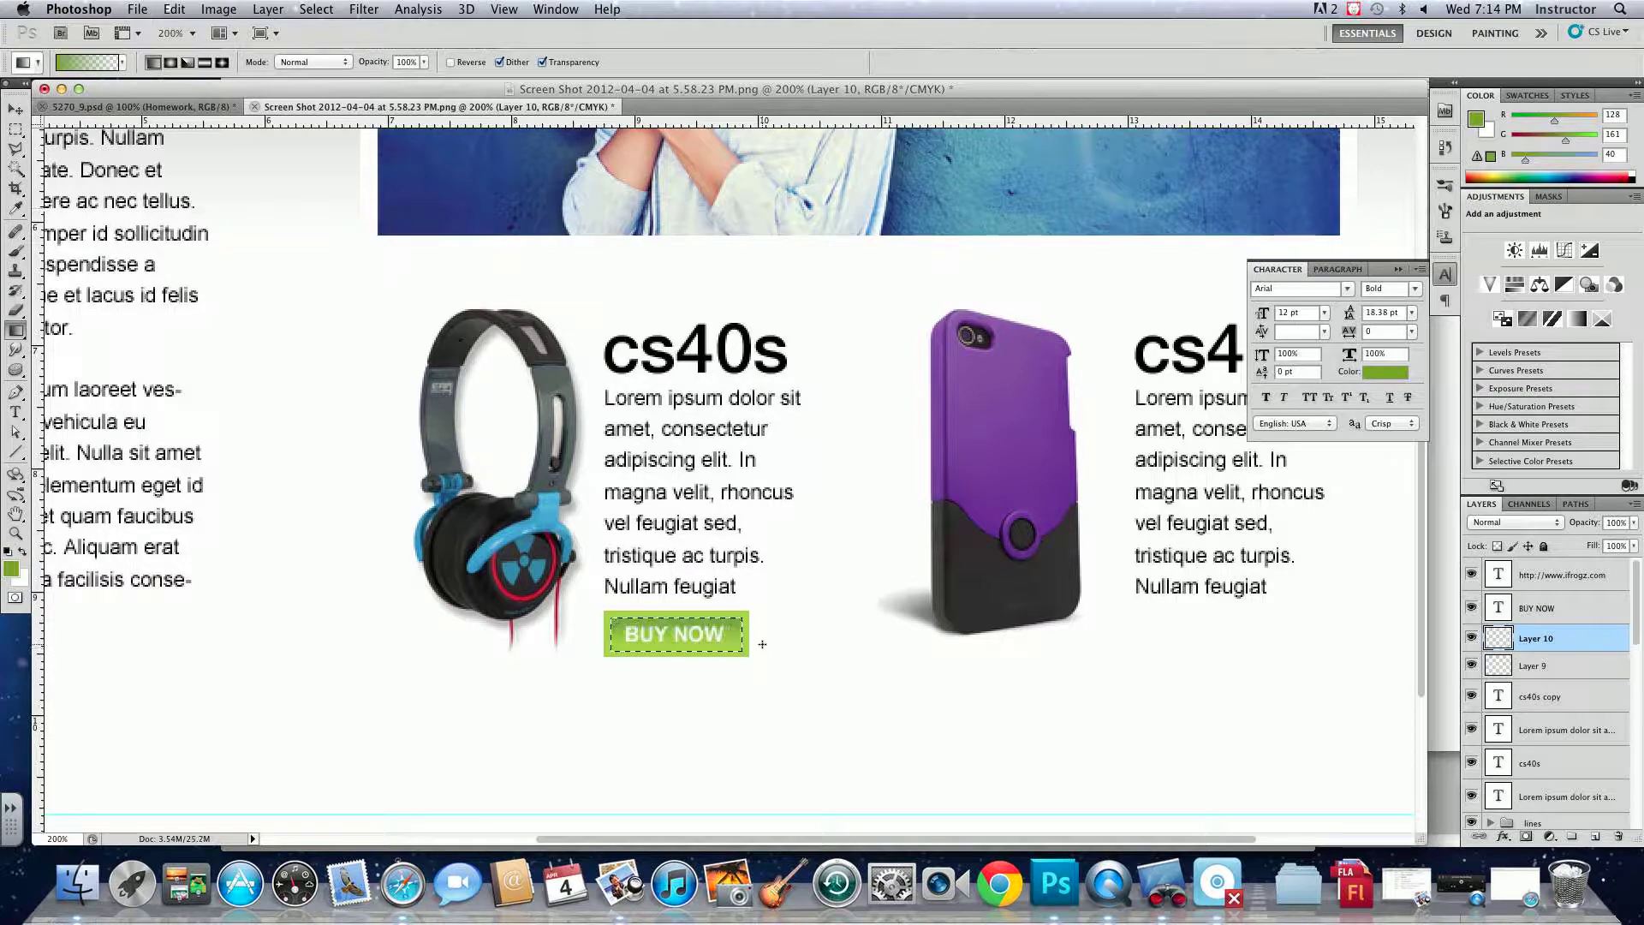
- Deselect the inset area and lower the gradient layer's opacity to 47%
key("super+d")
left_click(19, 110)
key("super+minus")
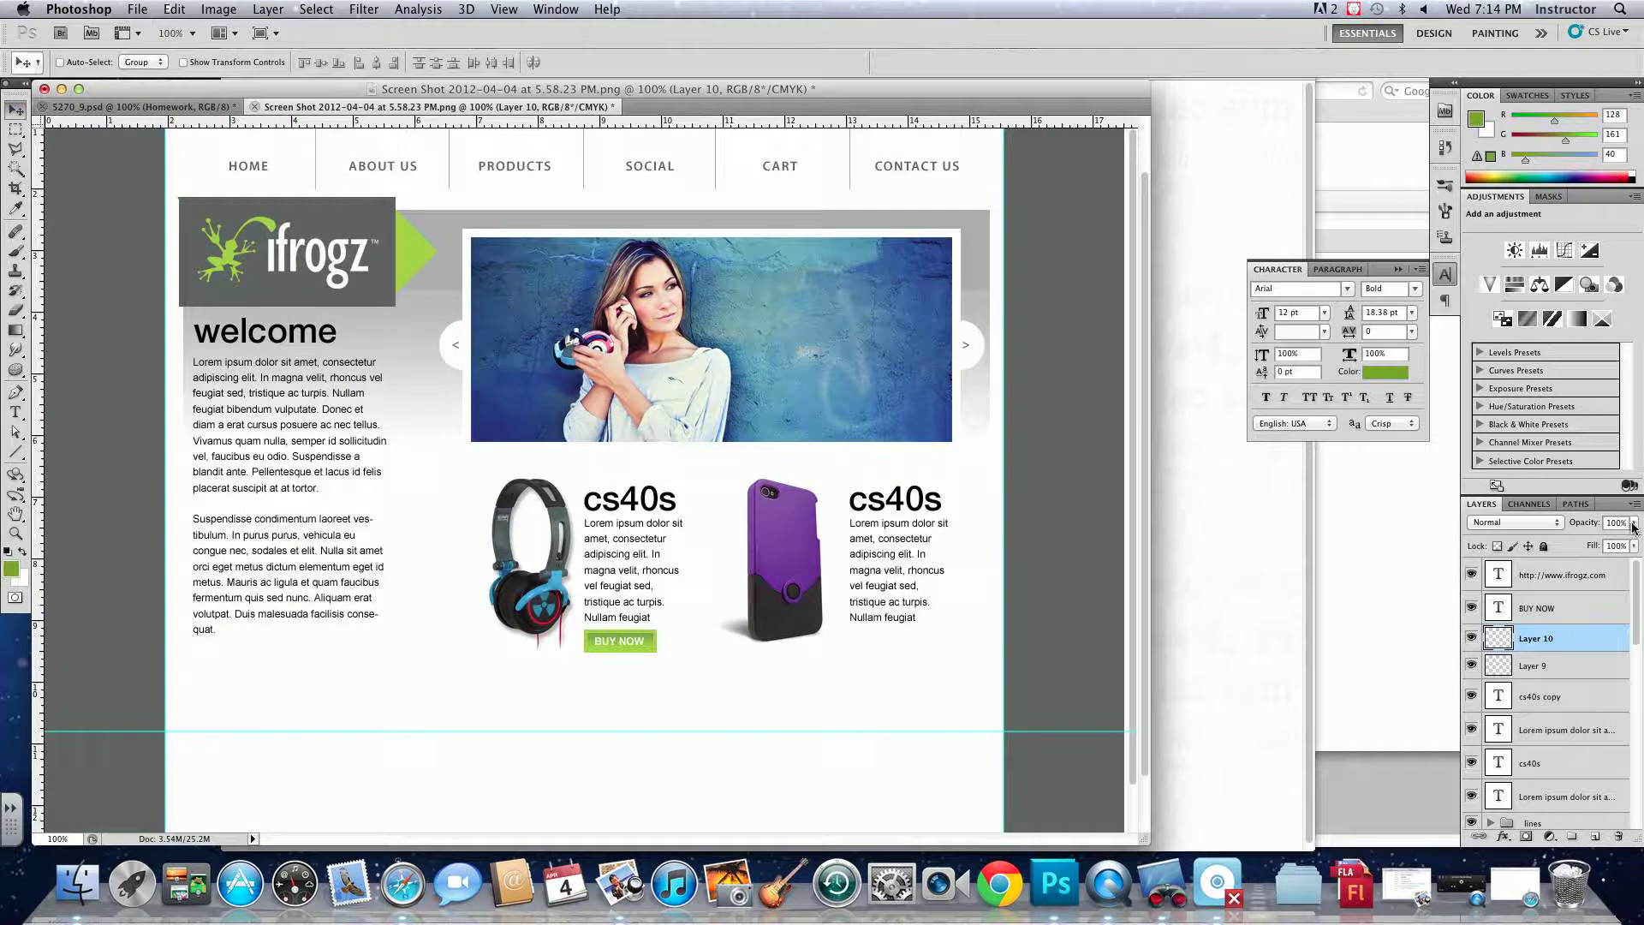
left_click_drag(1633, 527, 1582, 543)
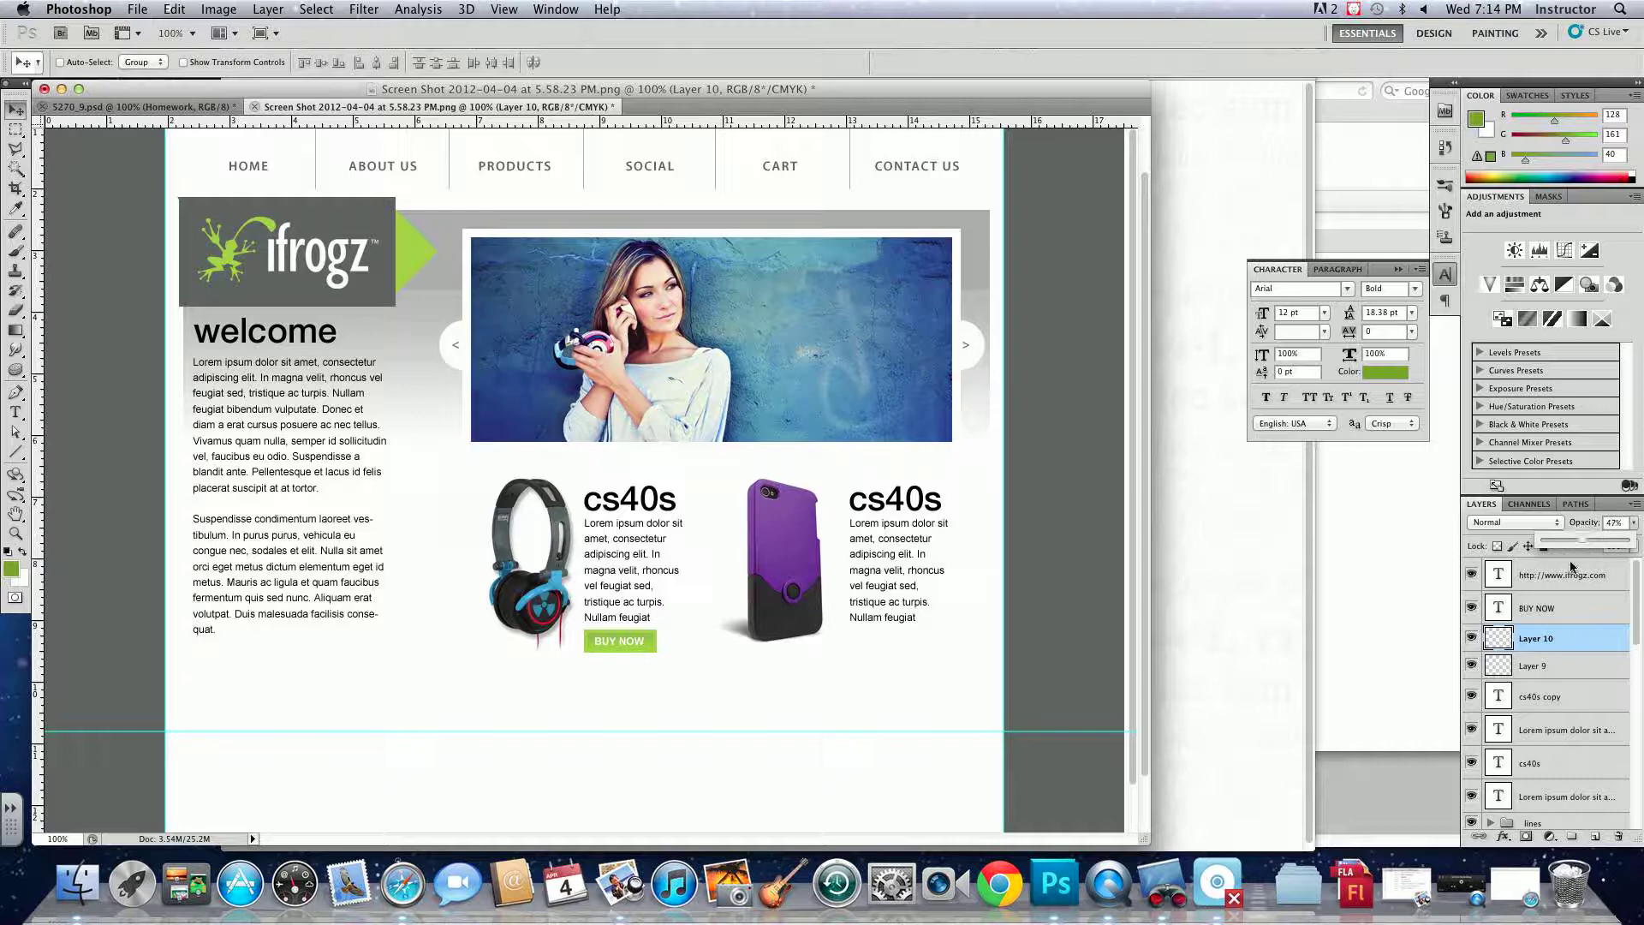
- Merge the gradient with the green rectangle, and duplicate the button with its "BUY NOW" text below the phone case's description
left_click(1546, 673)
key("Delete")
left_click(1546, 615, "shift")
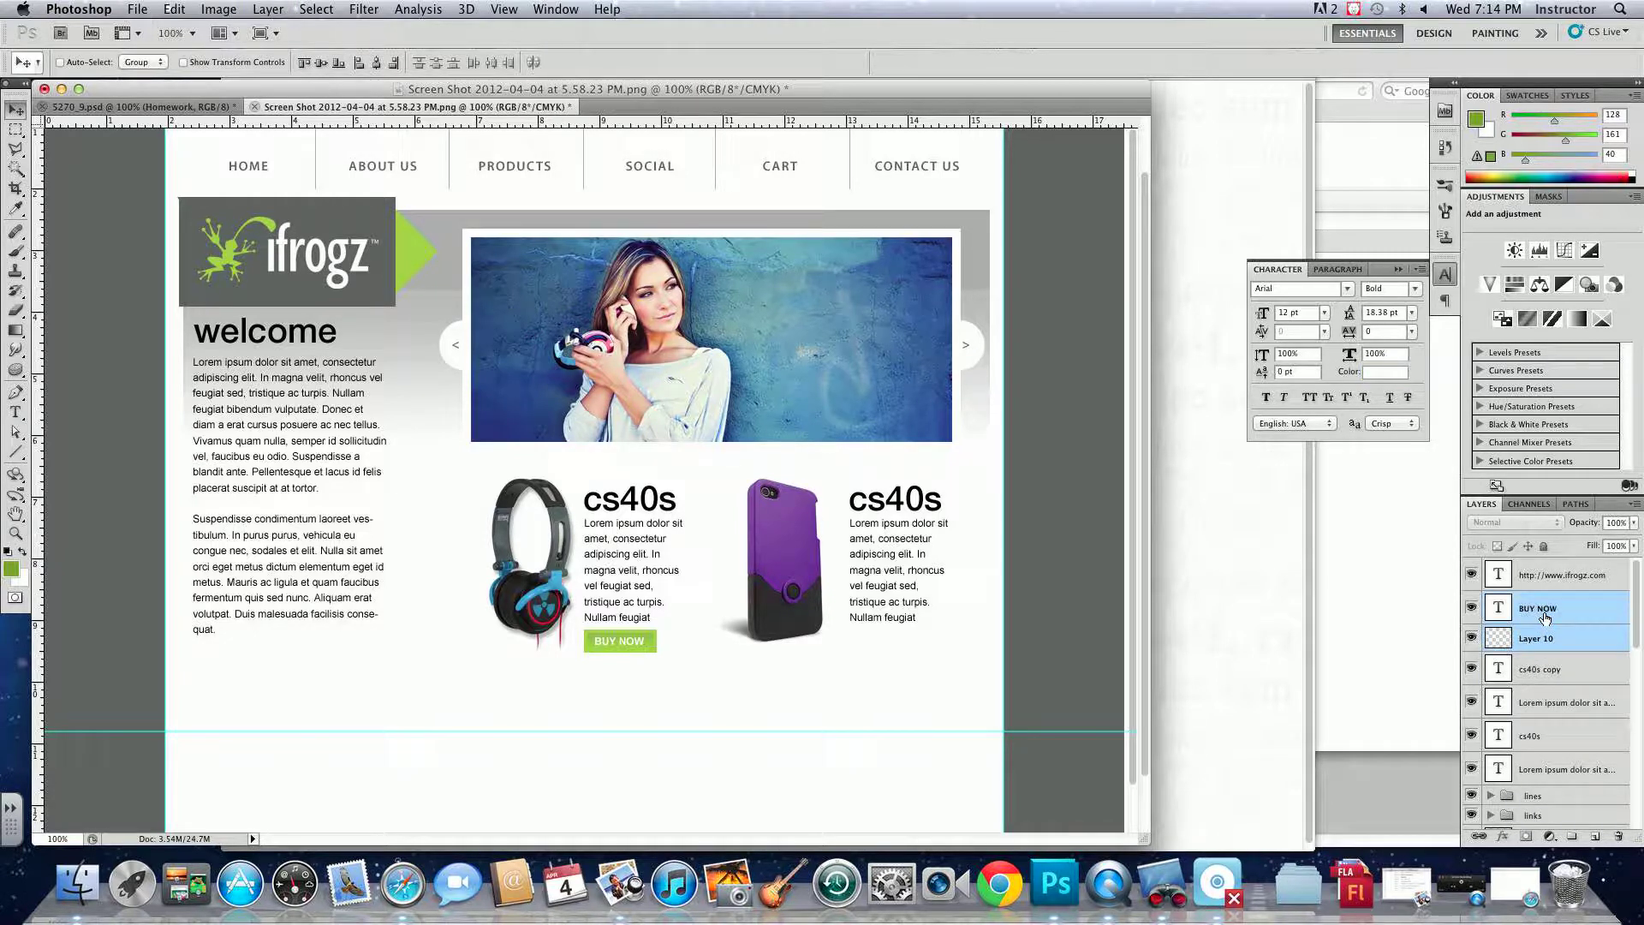
left_click_drag(622, 645, 892, 652)
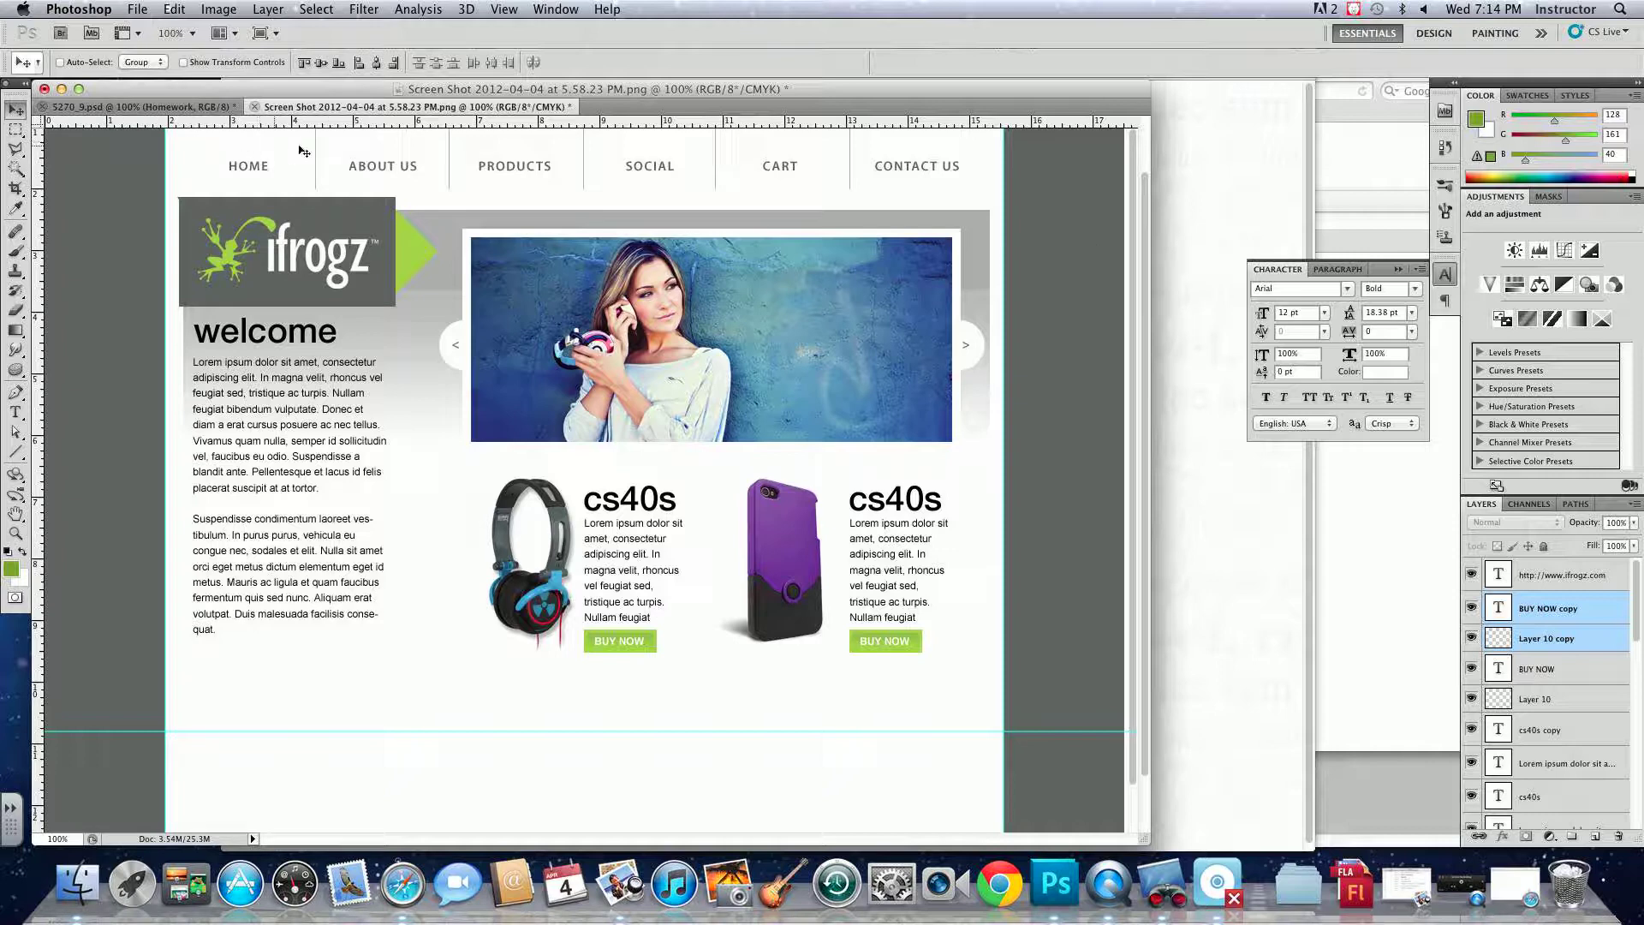
- Create a thin bar above the HOME link on a new layer, filled with the dark grey sampled from the logo block
key("m")
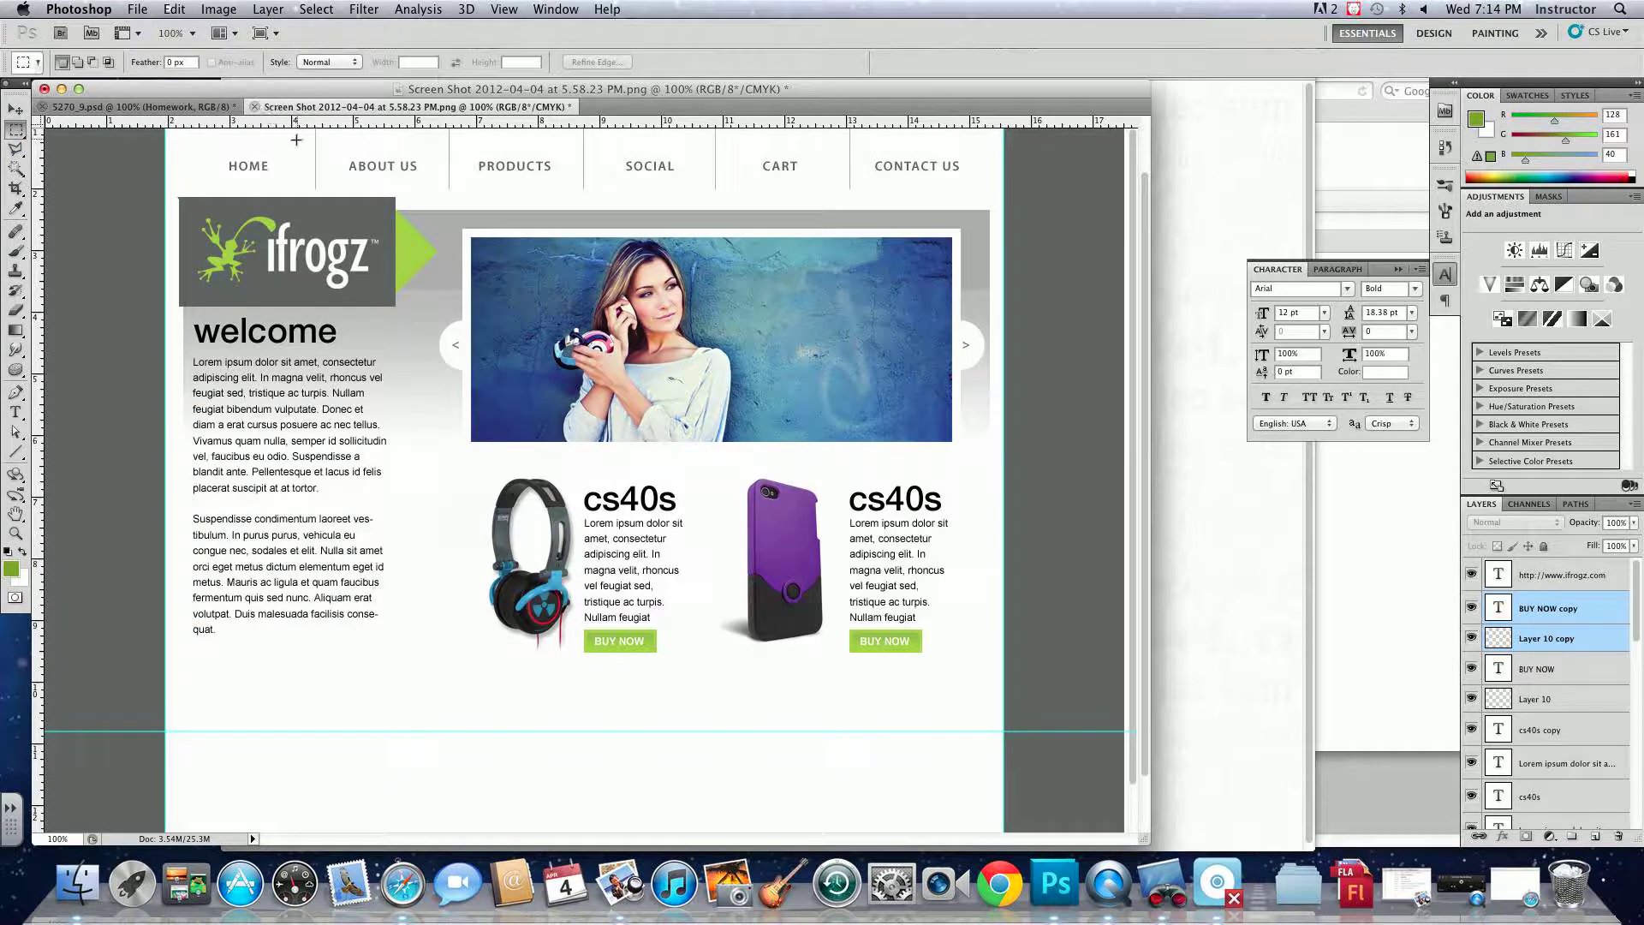
left_click_drag(305, 142, 182, 138)
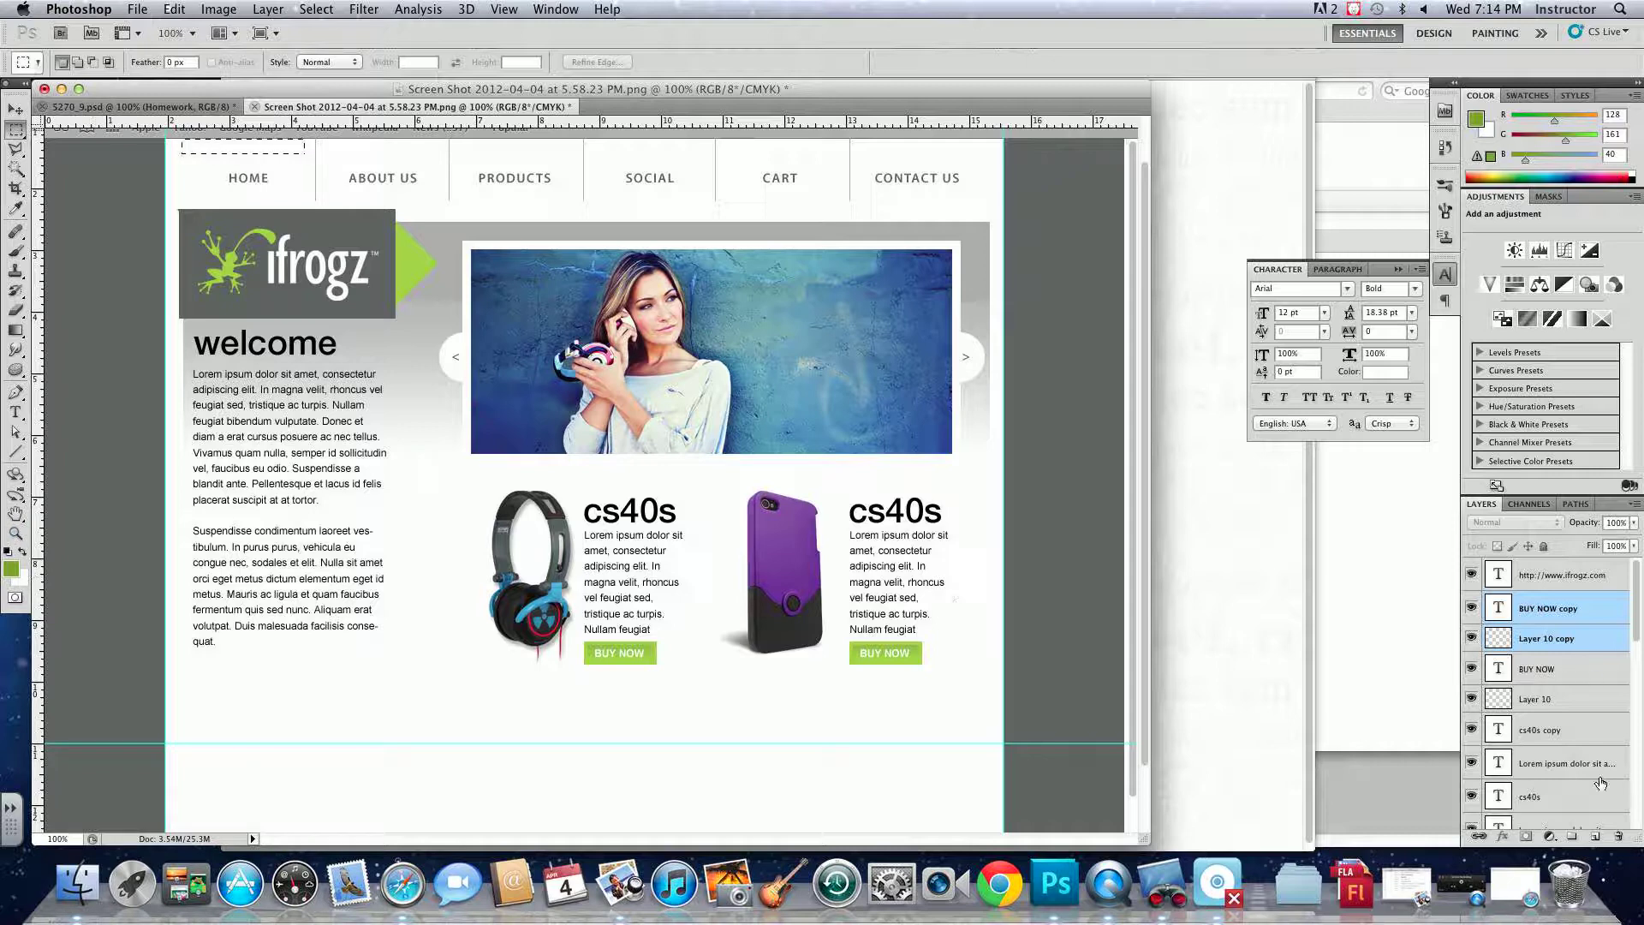
left_click(1598, 838)
left_click(7, 554)
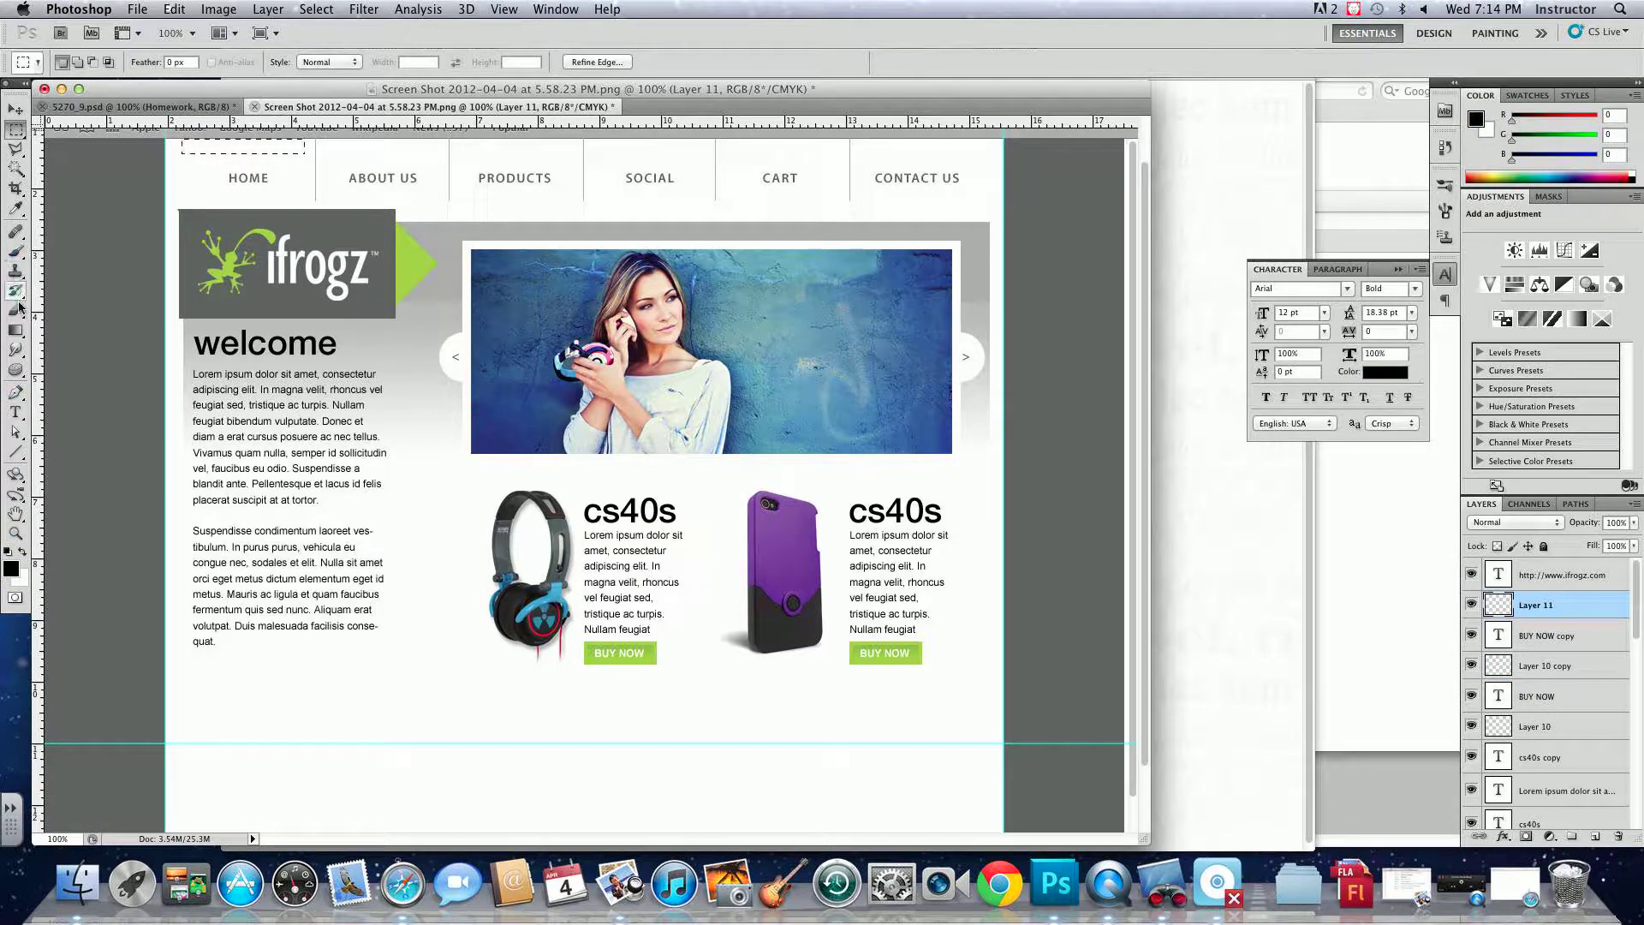
left_click(16, 208)
left_click(218, 209)
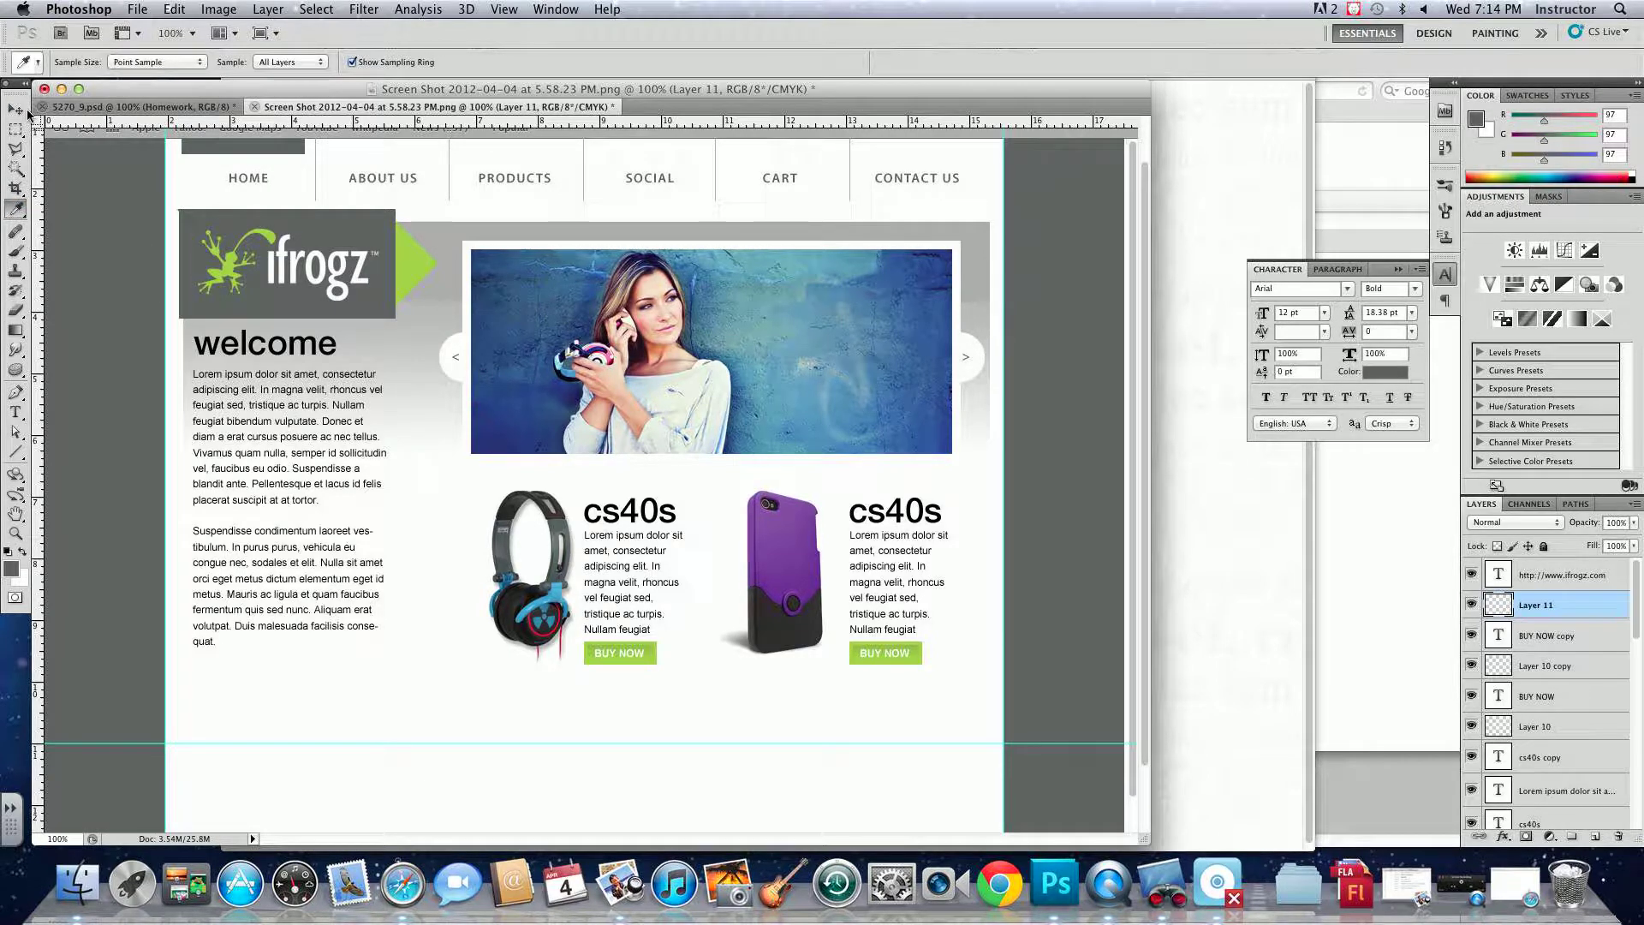
- Widen the grey bar above HOME to about 112% so that it spans the link's column up to the divider line
left_click(15, 109)
key("super+t")
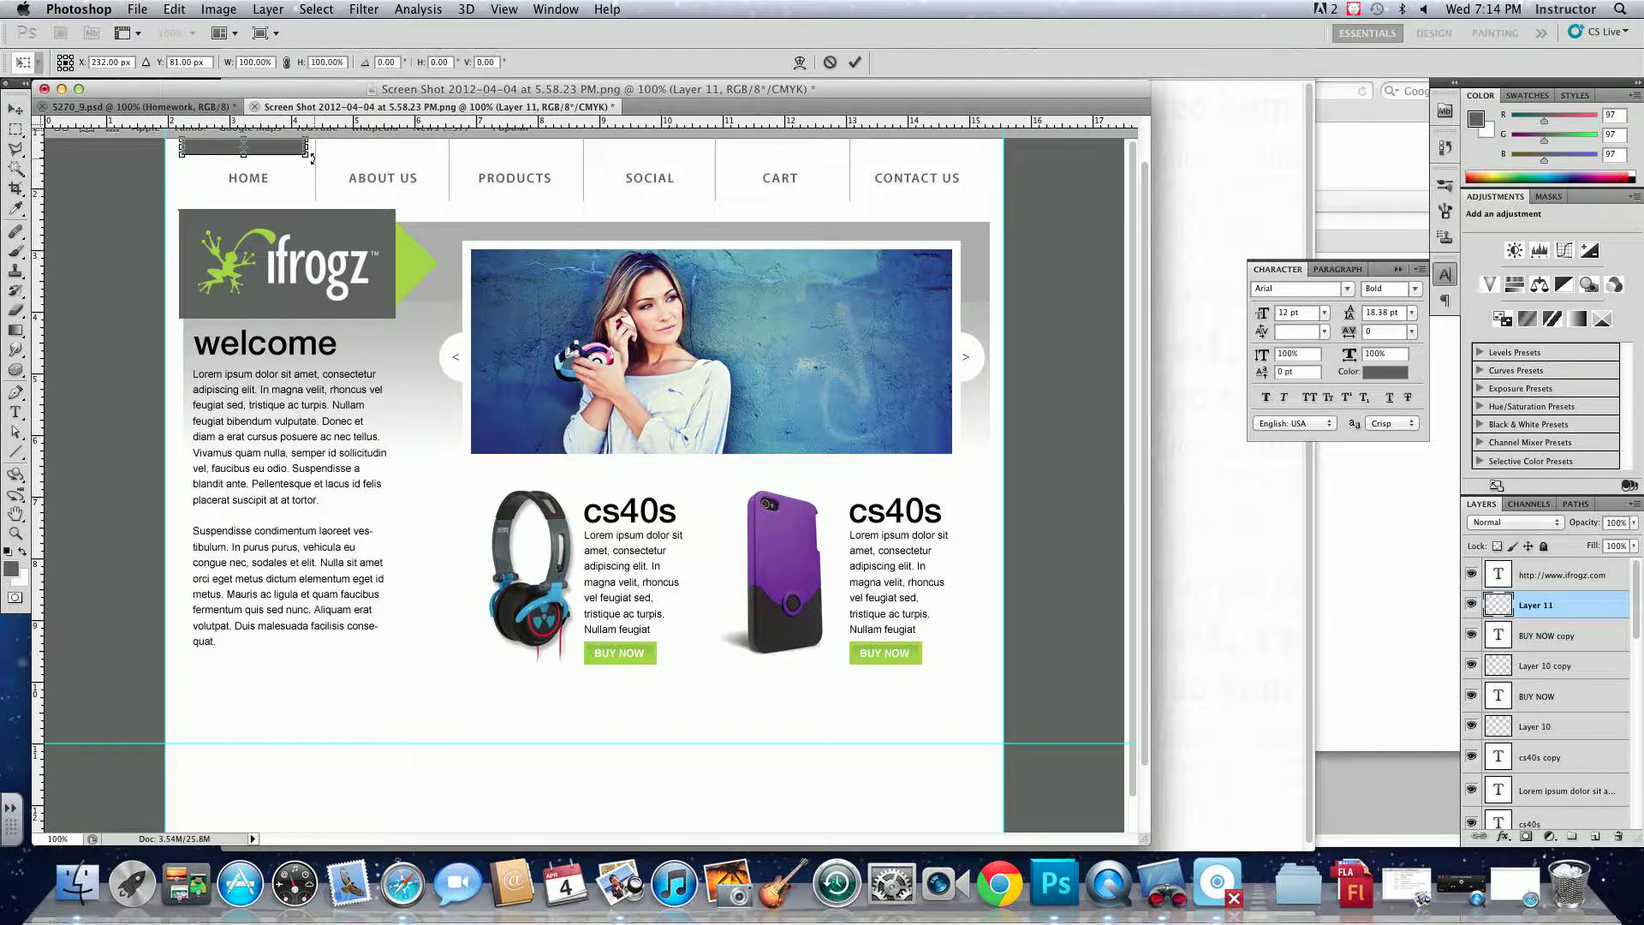
left_click_drag(312, 149, 314, 149)
left_click_drag(179, 149, 175, 149)
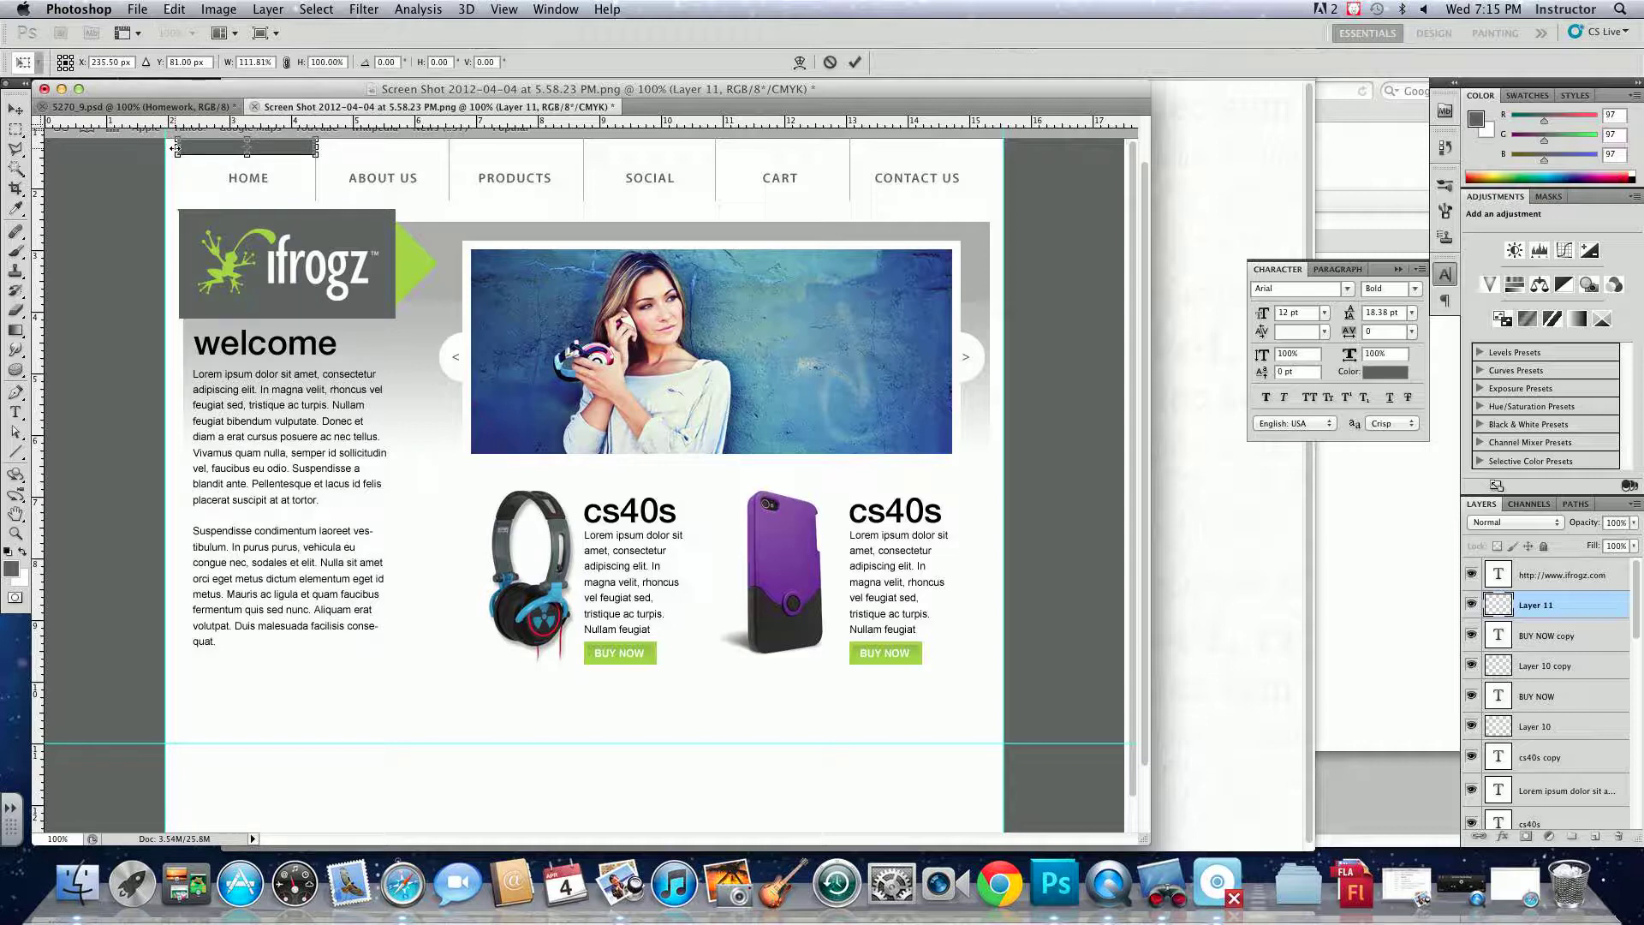
key("Return")
key("m")
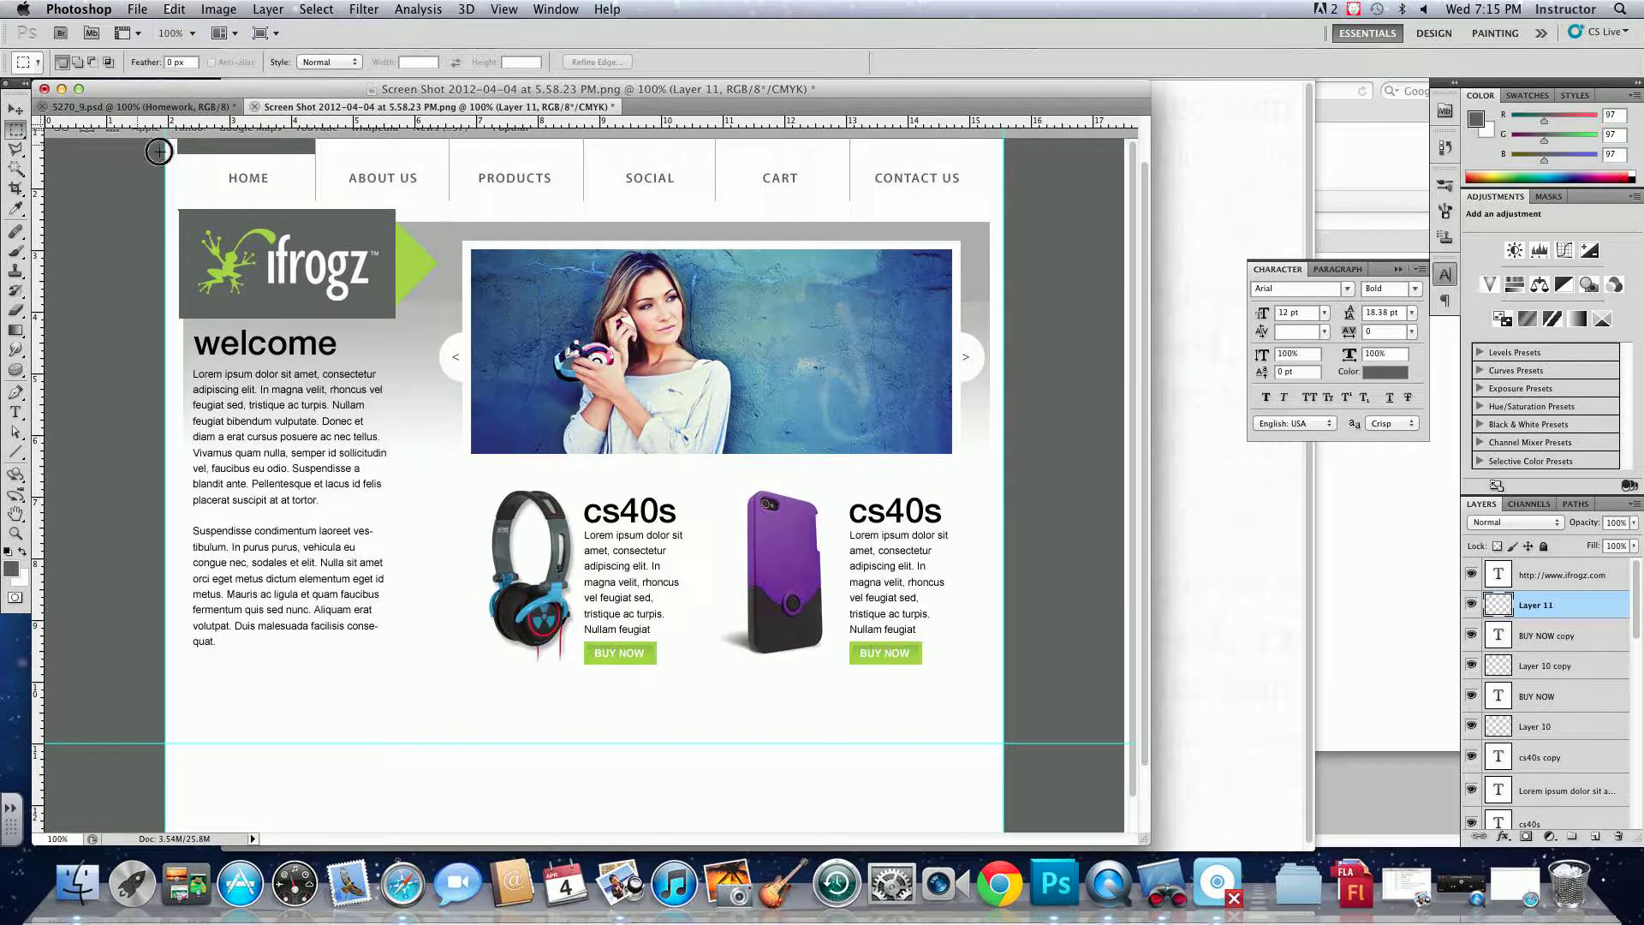
- Deselect the bar above HOME and lower the opacity of the HOME text layer to 24%
key("super+d")
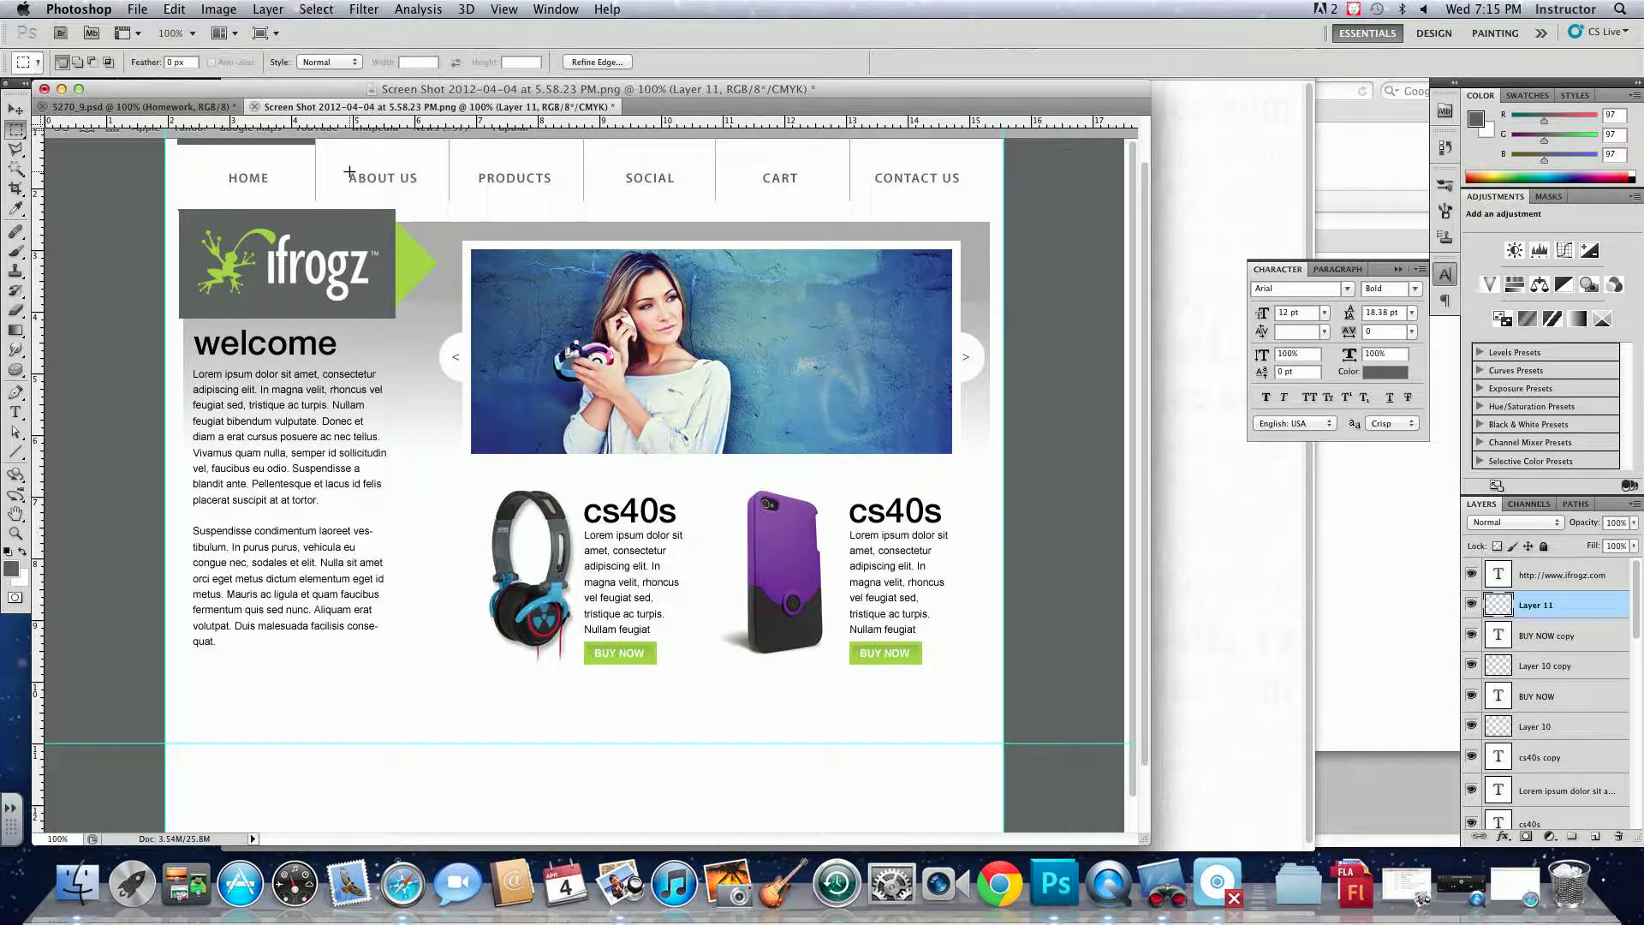
left_click(14, 110)
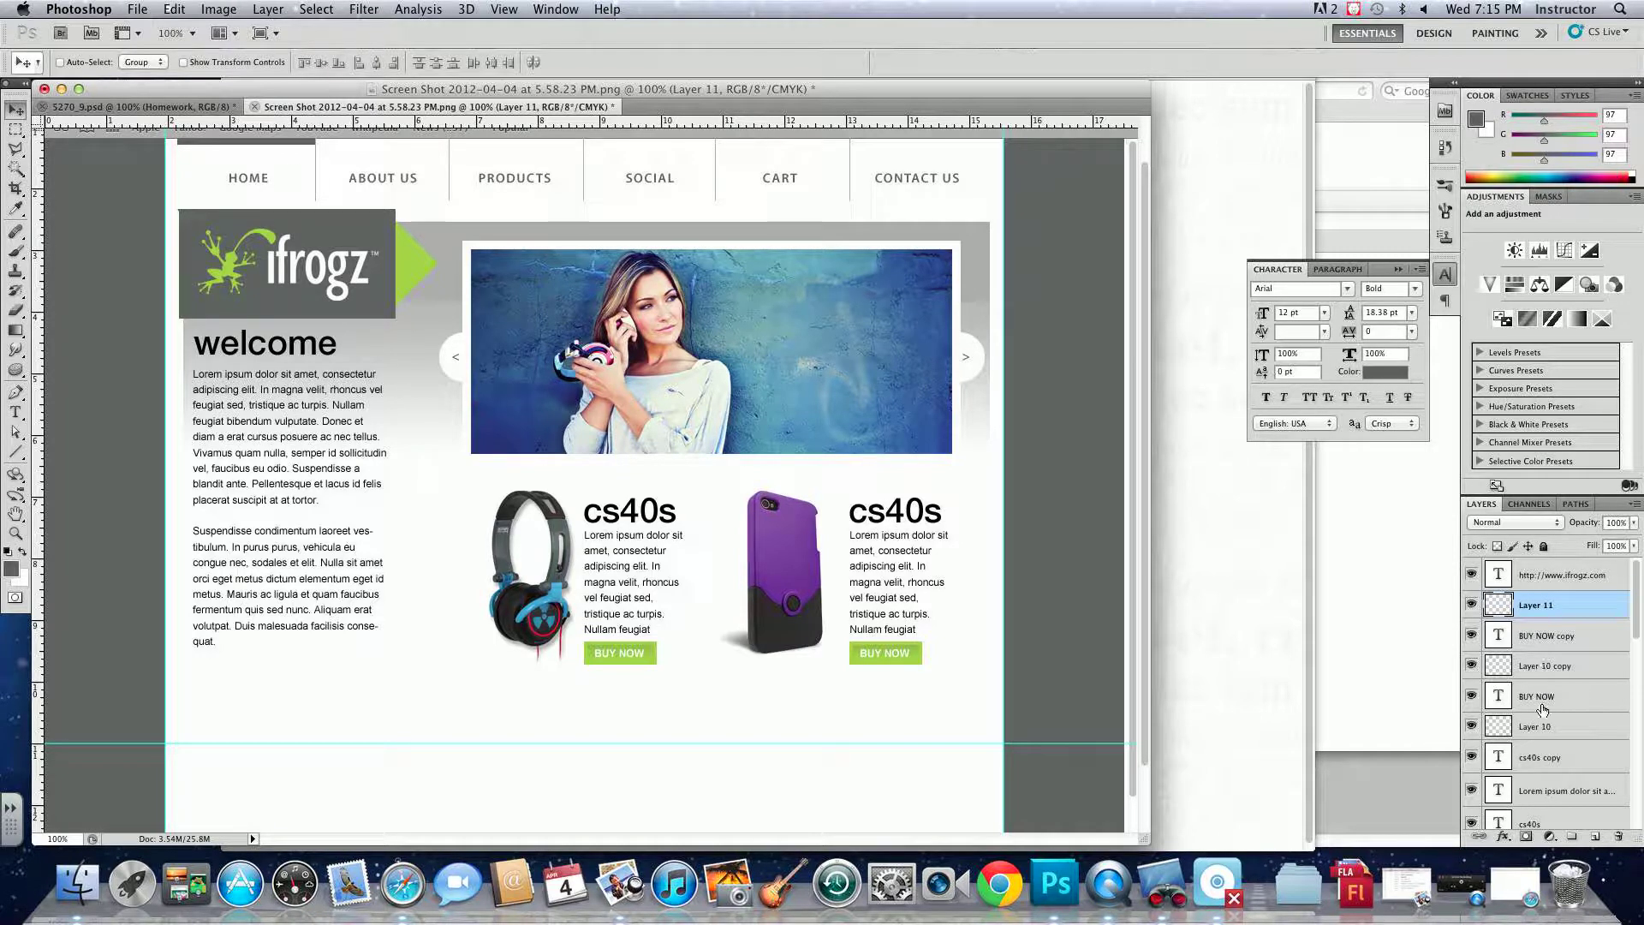
left_click_drag(1635, 651, 1636, 718)
left_click(1491, 703)
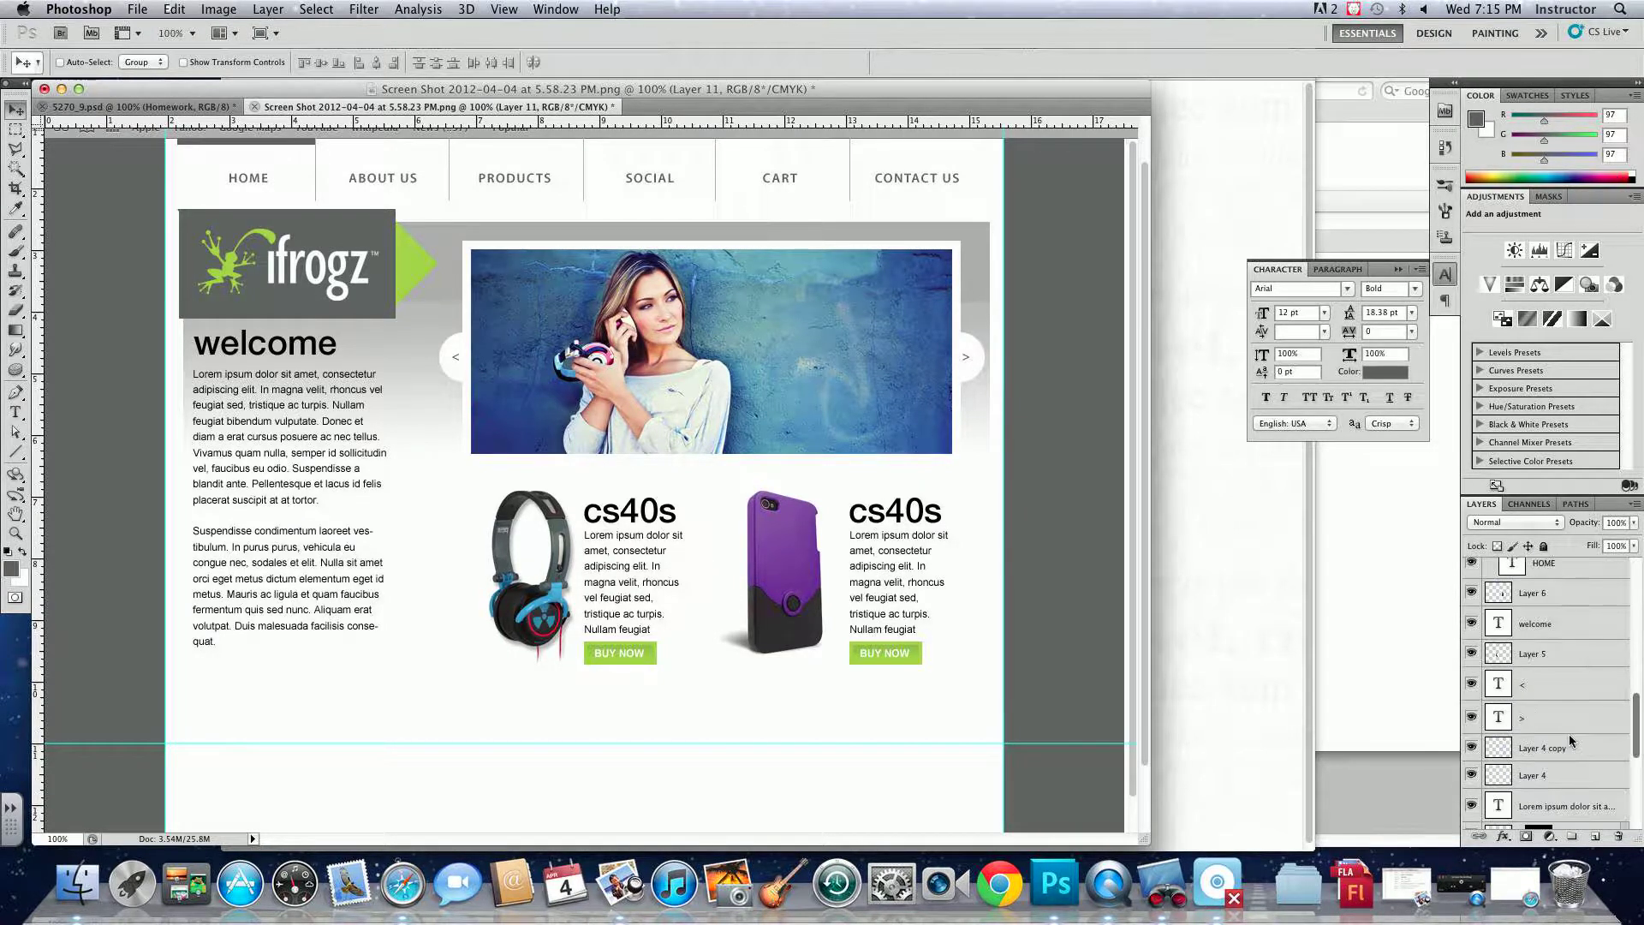
key("F12")
key("F12")
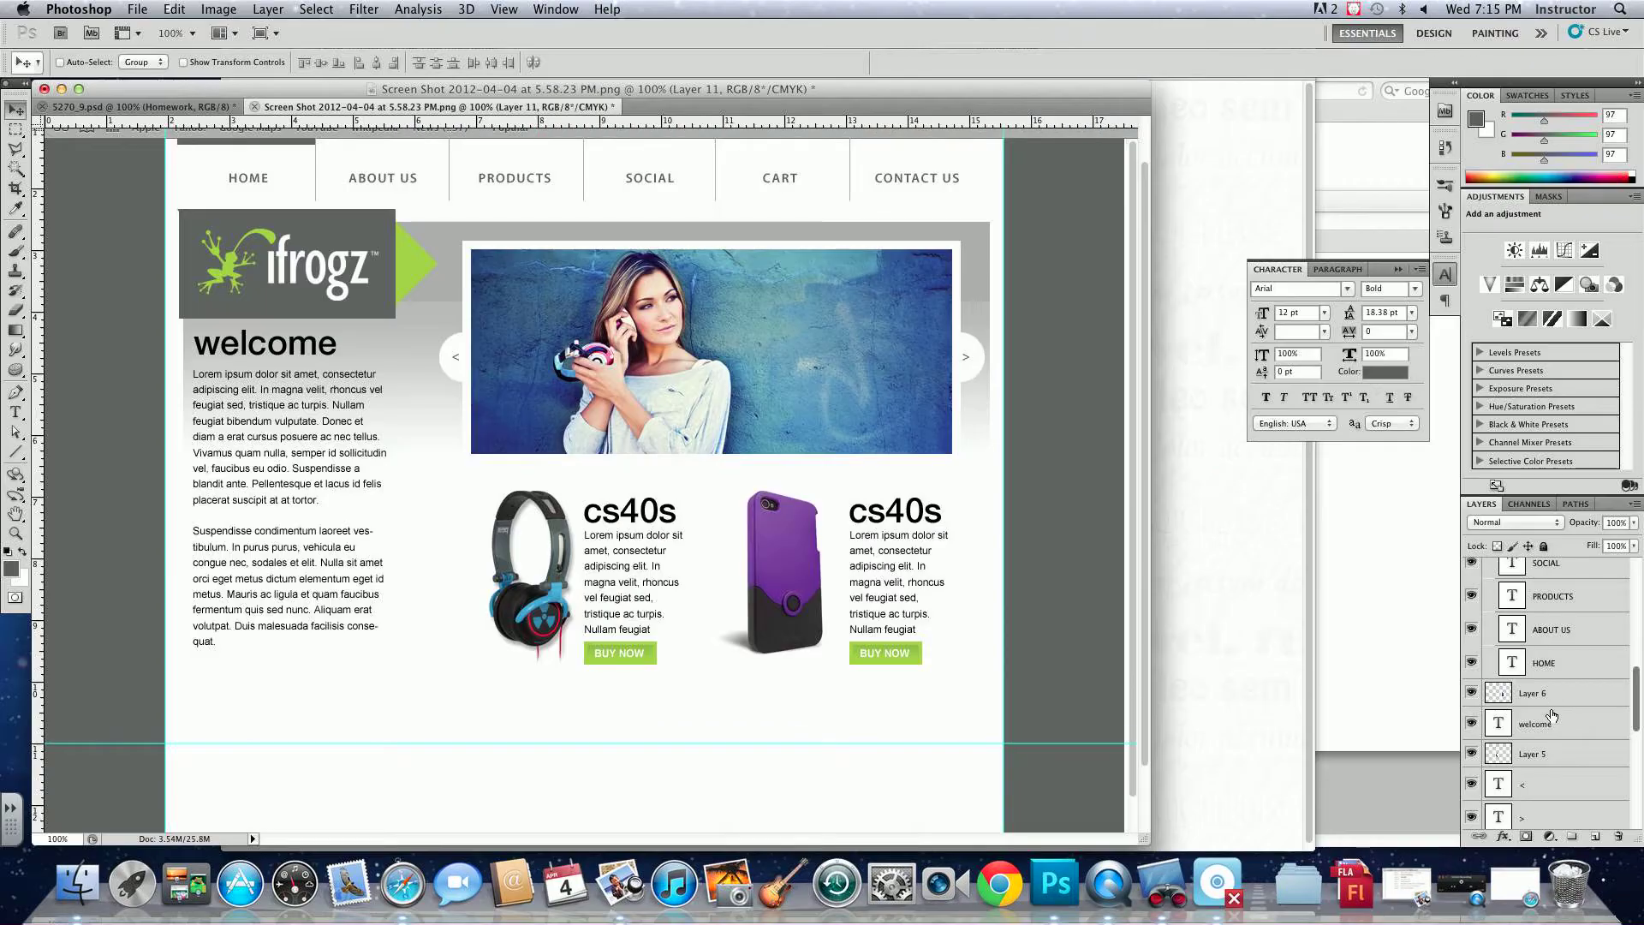
left_click(1558, 667)
left_click_drag(1634, 529, 1564, 545)
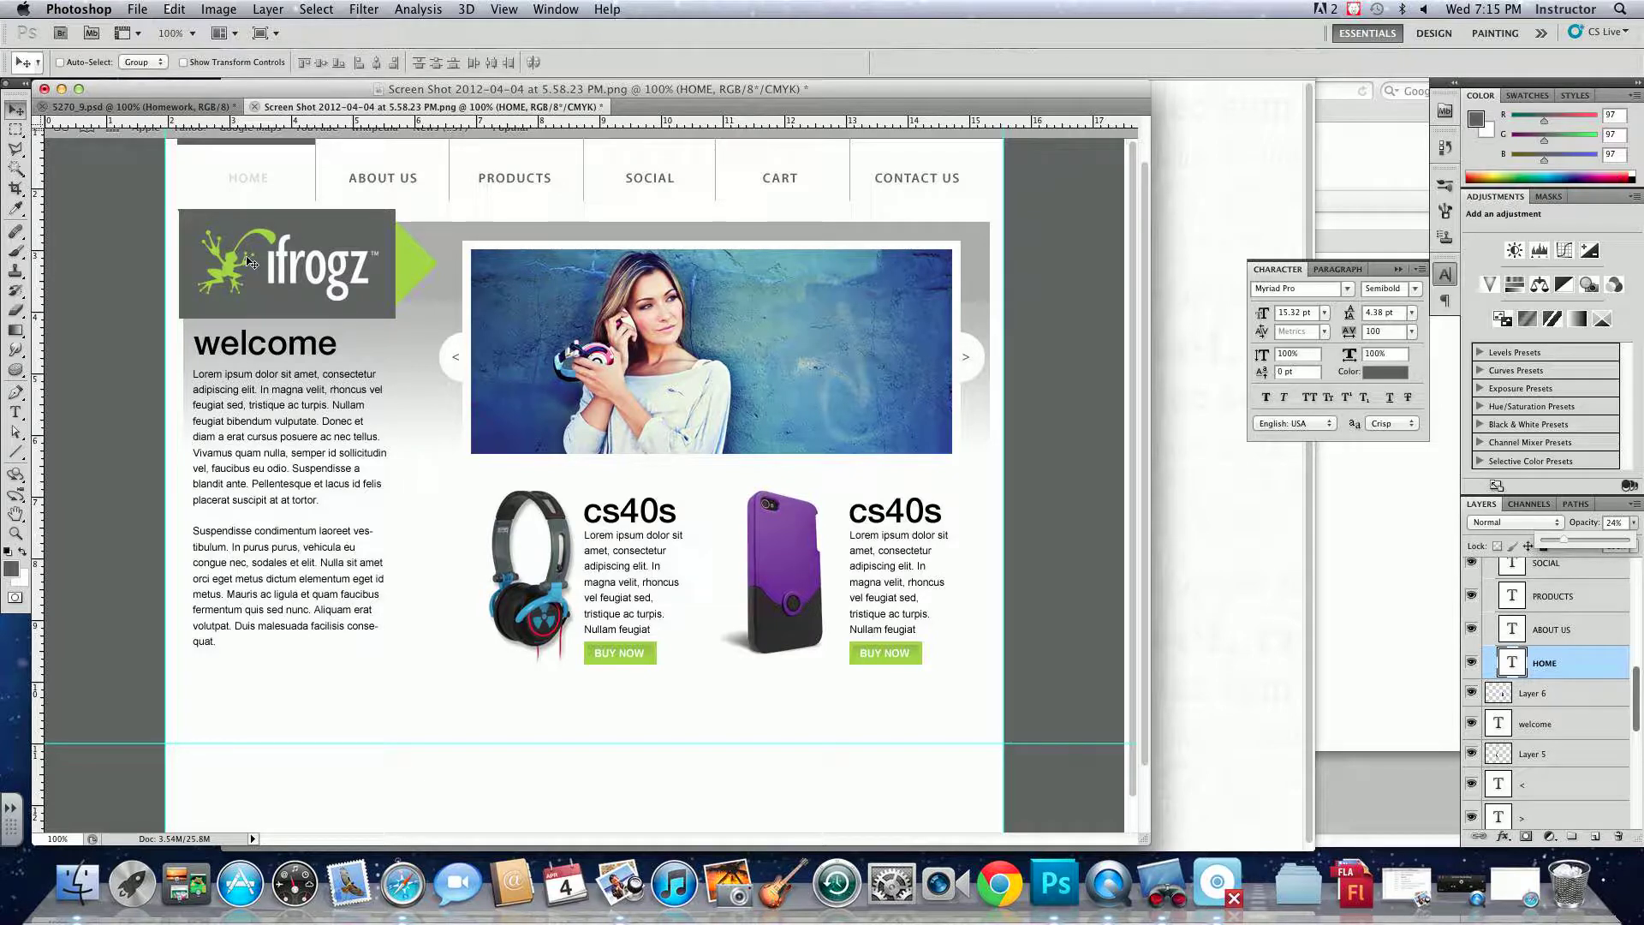
right_click(231, 272)
left_click(257, 273)
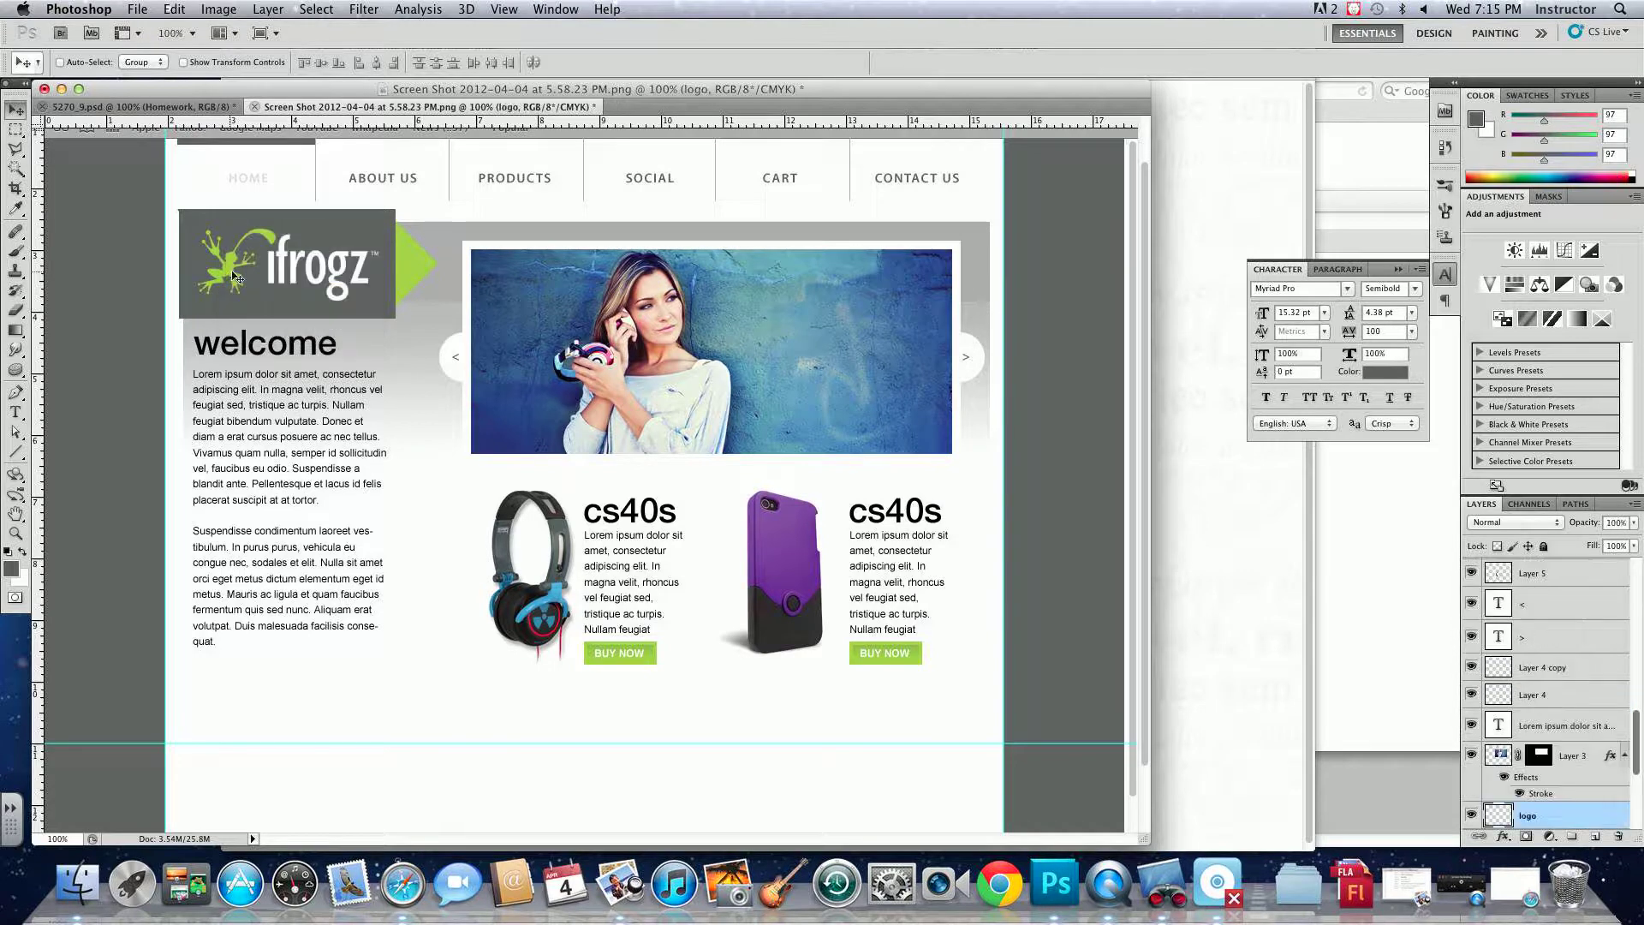
left_click_drag(1636, 760, 1636, 801)
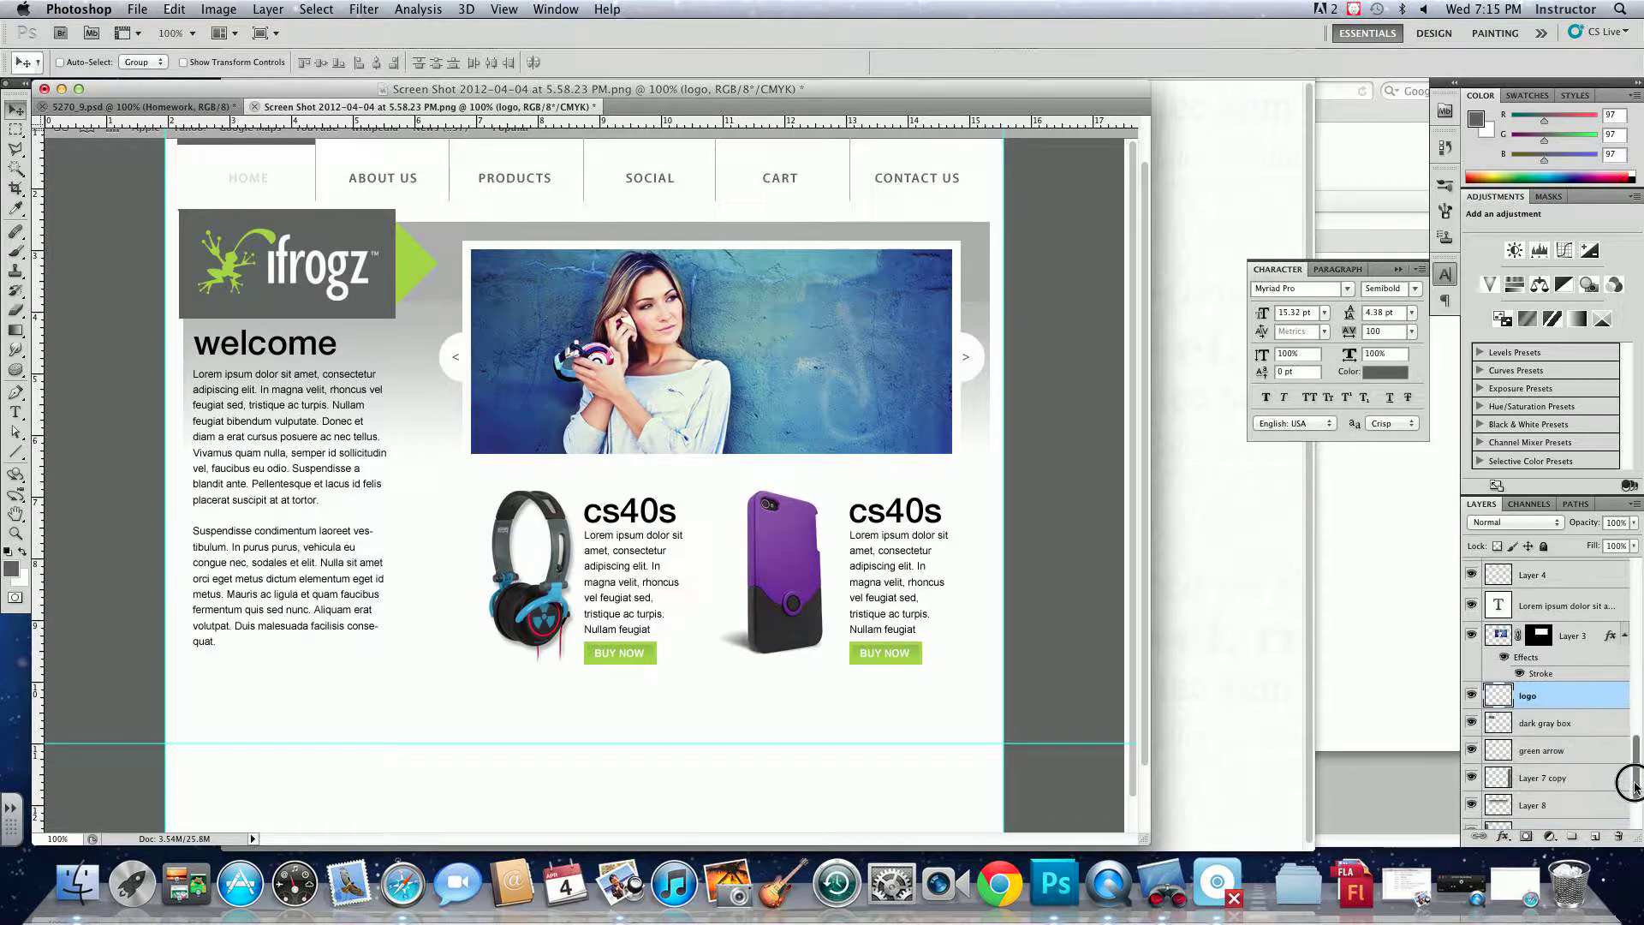
left_click(1505, 837)
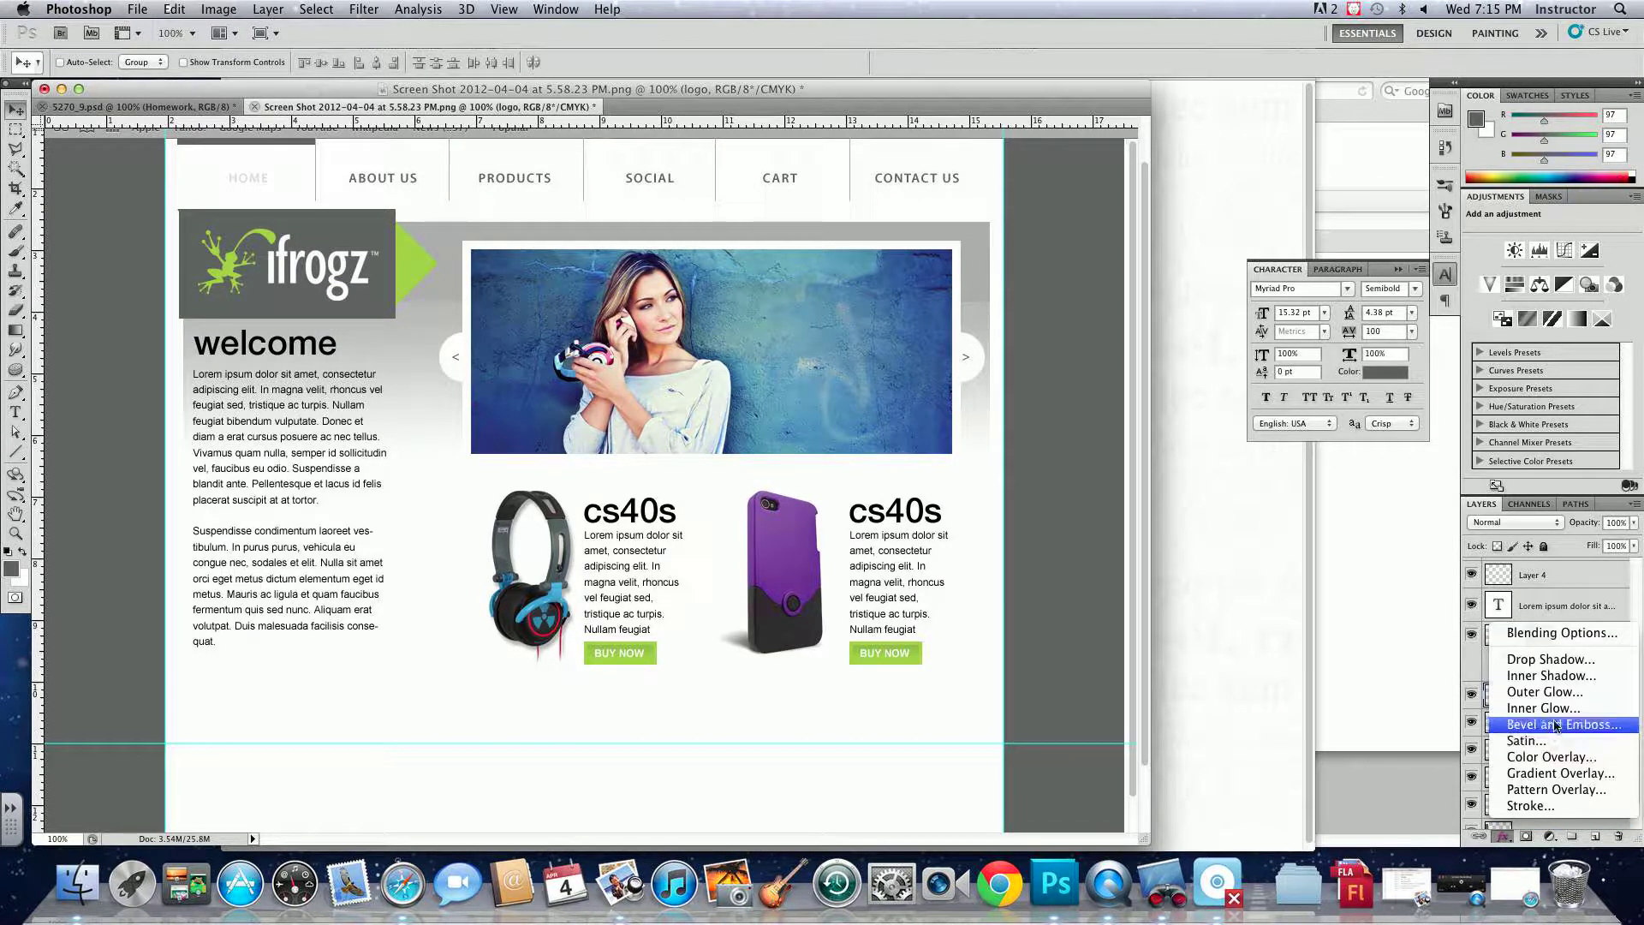
left_click(634, 435)
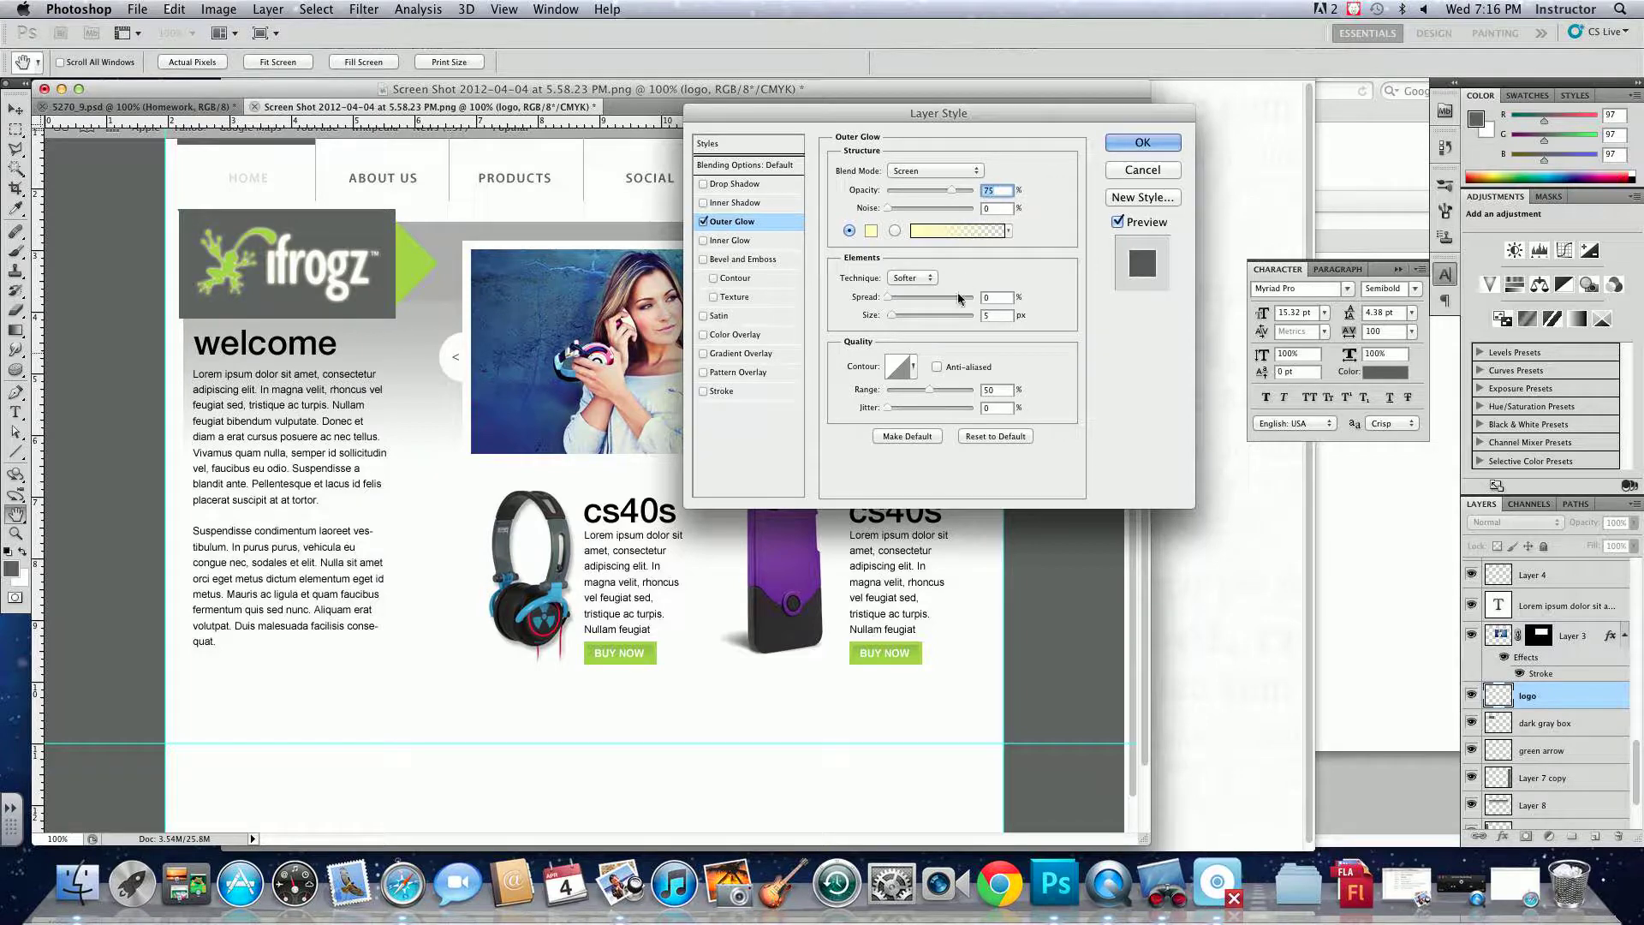
left_click(1137, 171)
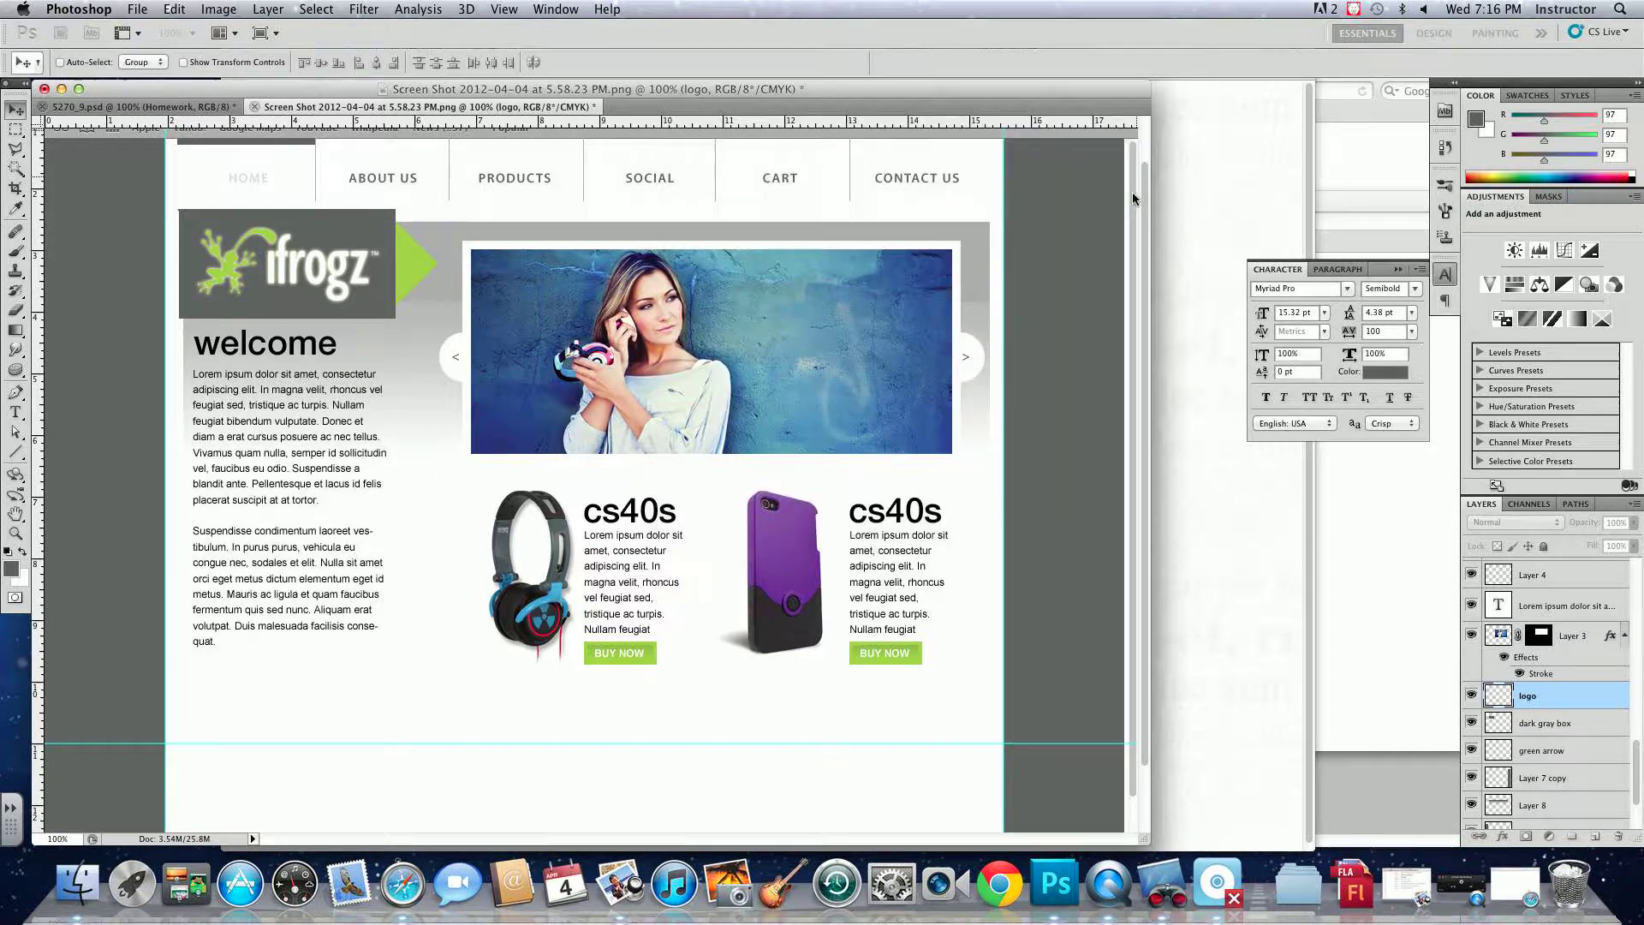
- Rename the layer holding the headphones picture as "headphones" and pick it by that name from the canvas
right_click(555, 519)
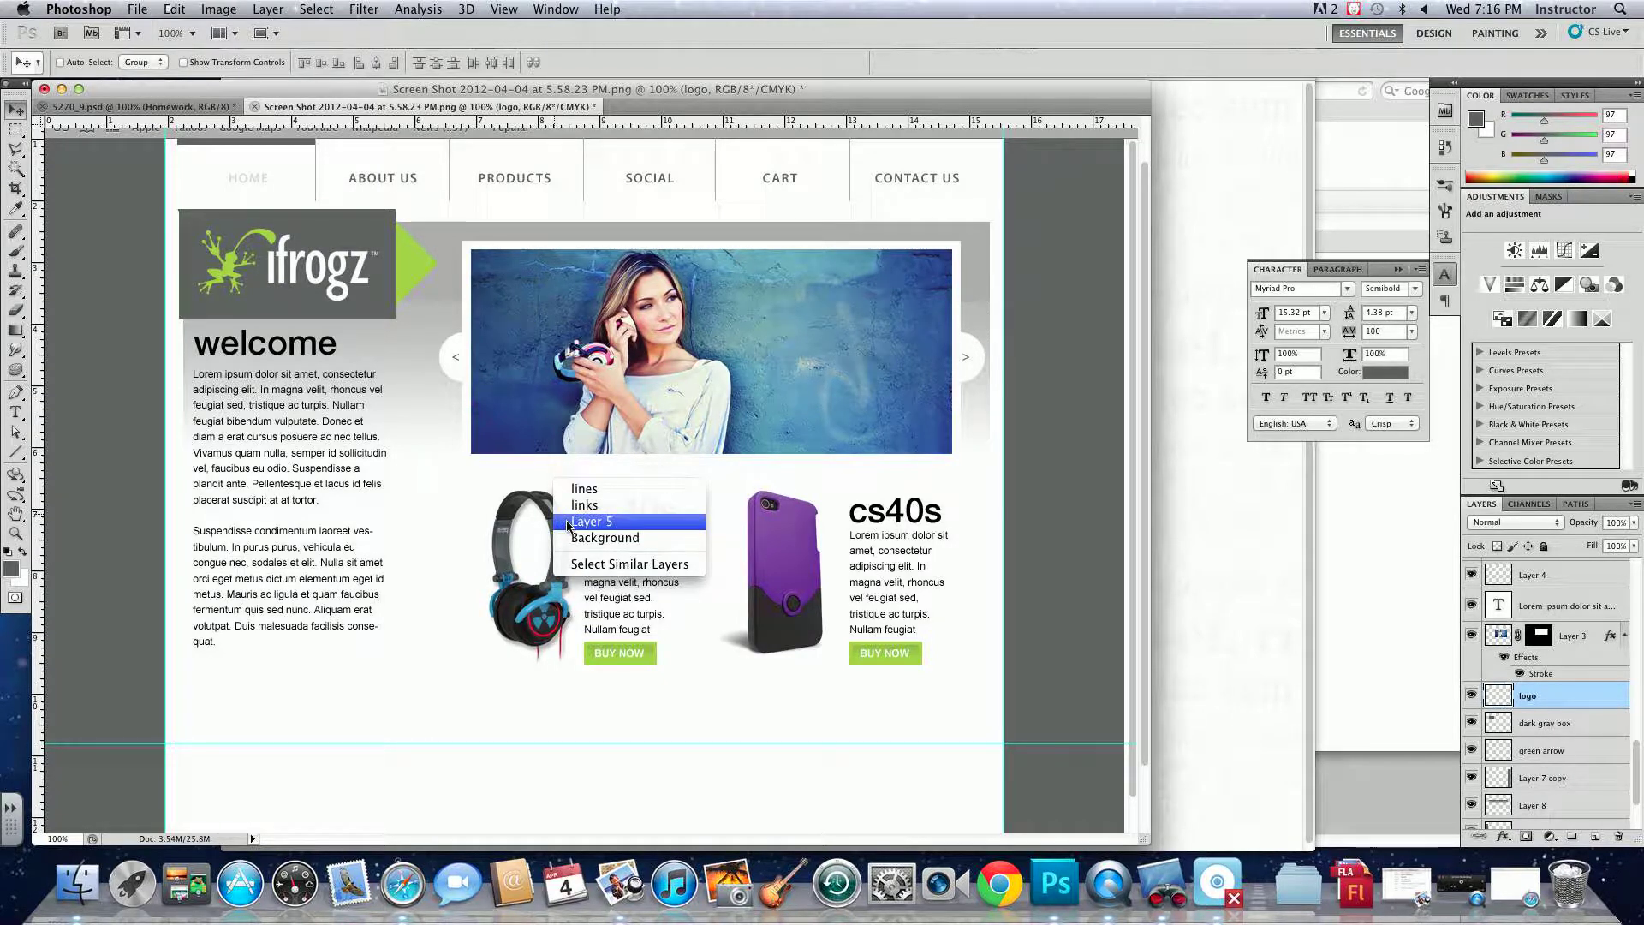
left_click(515, 521)
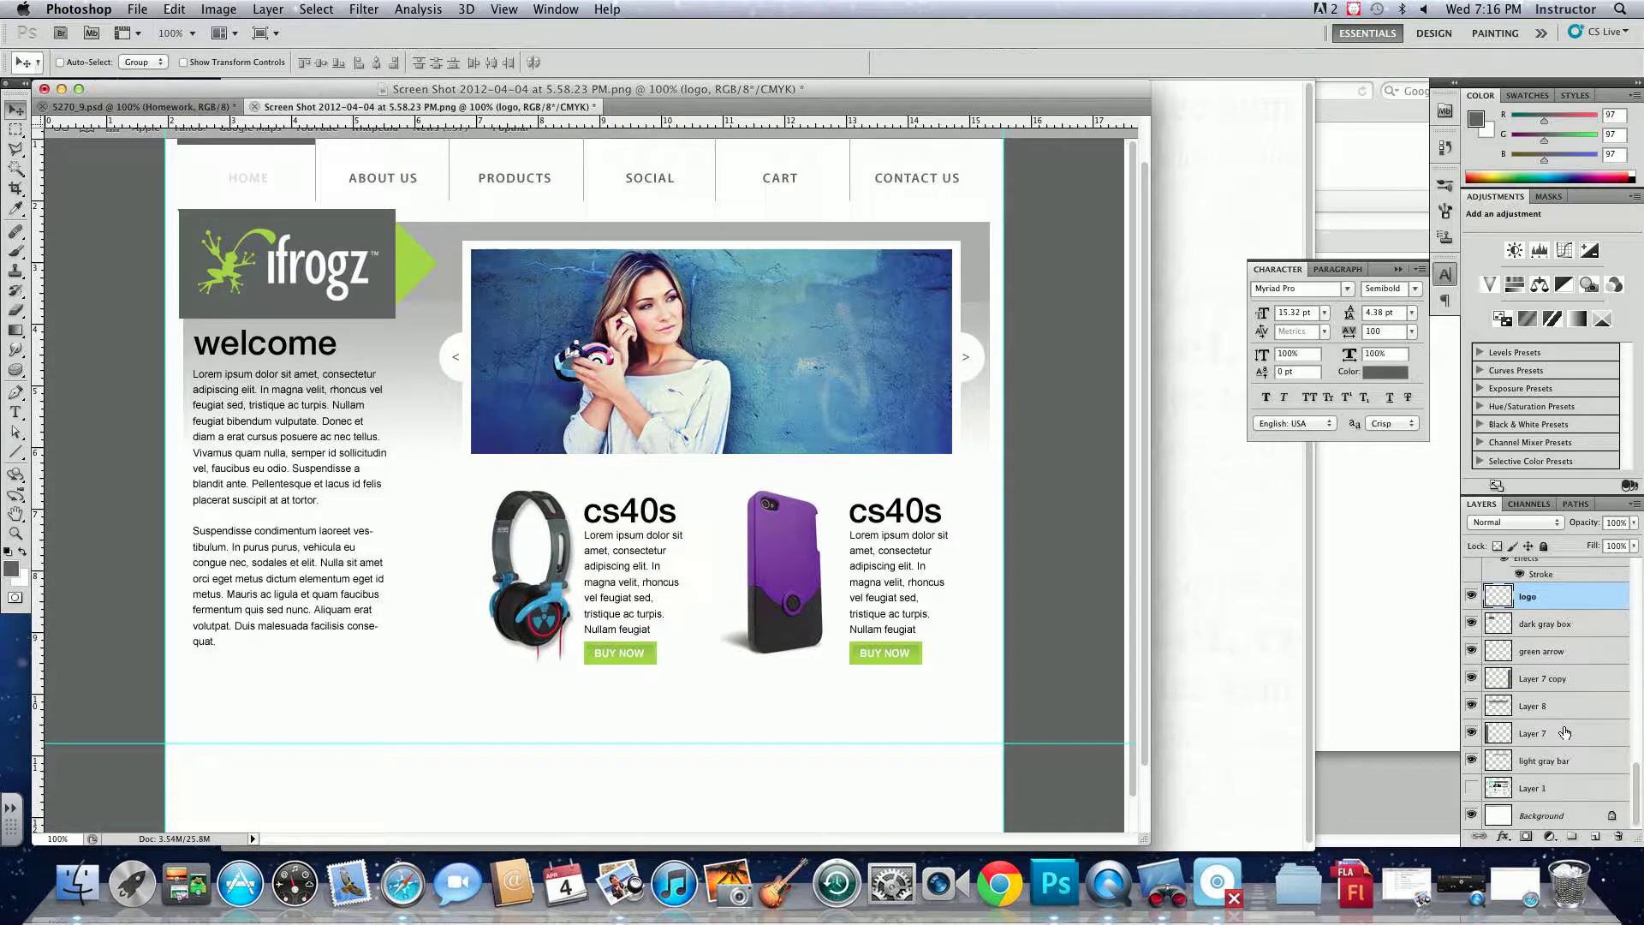
scroll(1563, 729, "down", 3)
left_click_drag(1636, 775, 1634, 705)
double_click(1535, 621)
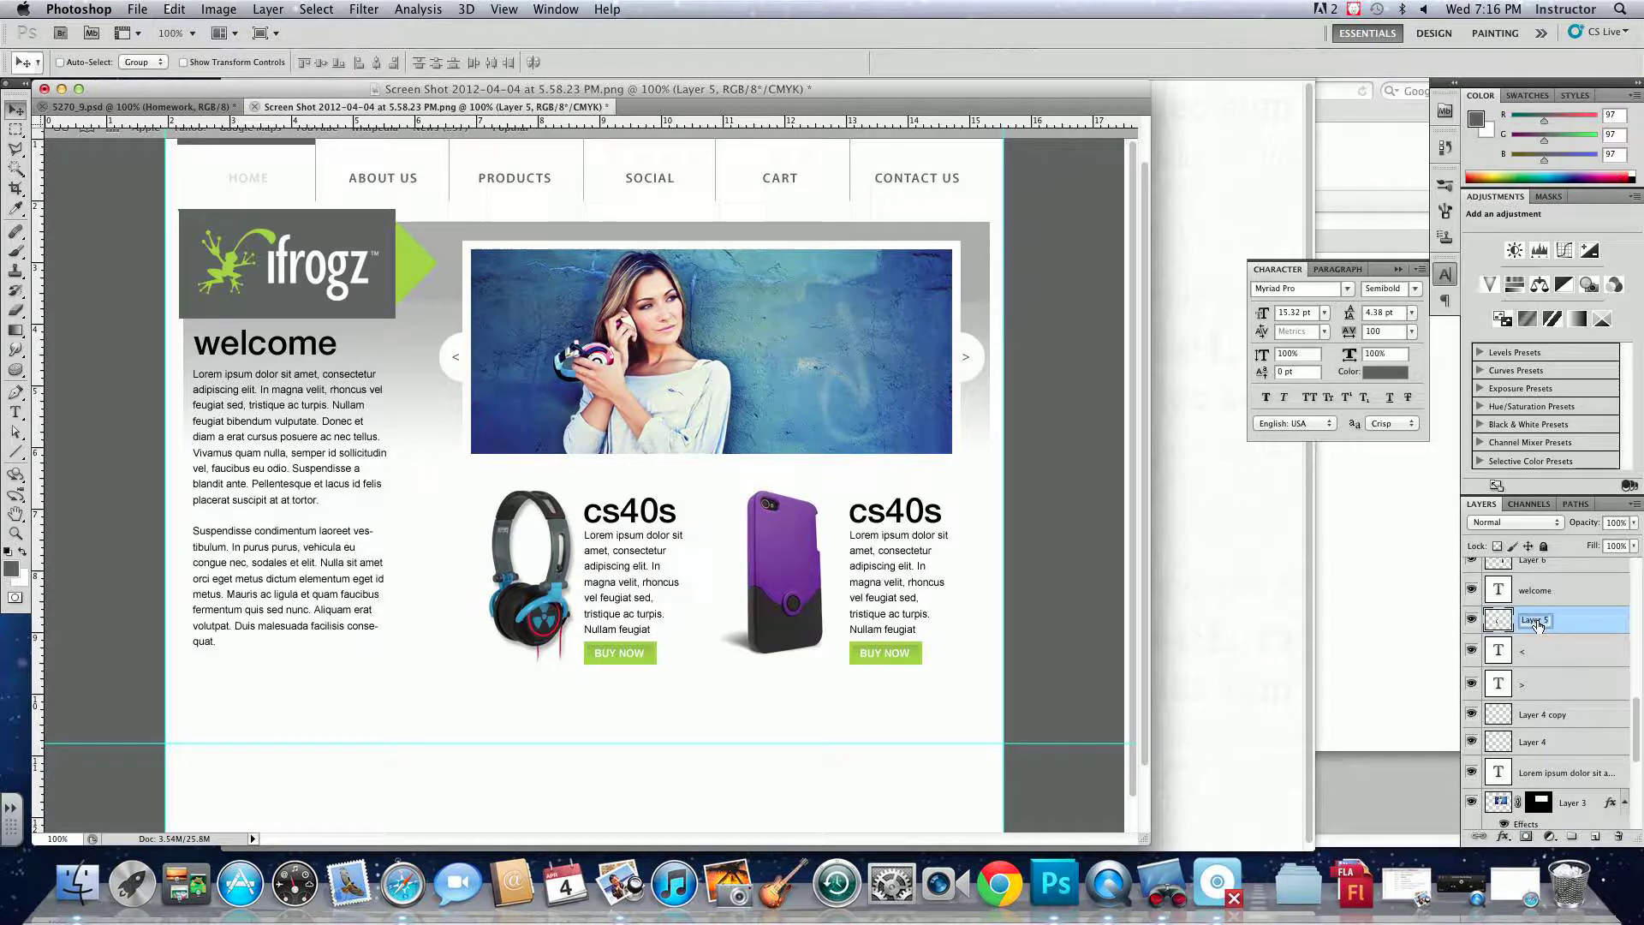
type("headphones")
key("Return")
right_click(557, 610)
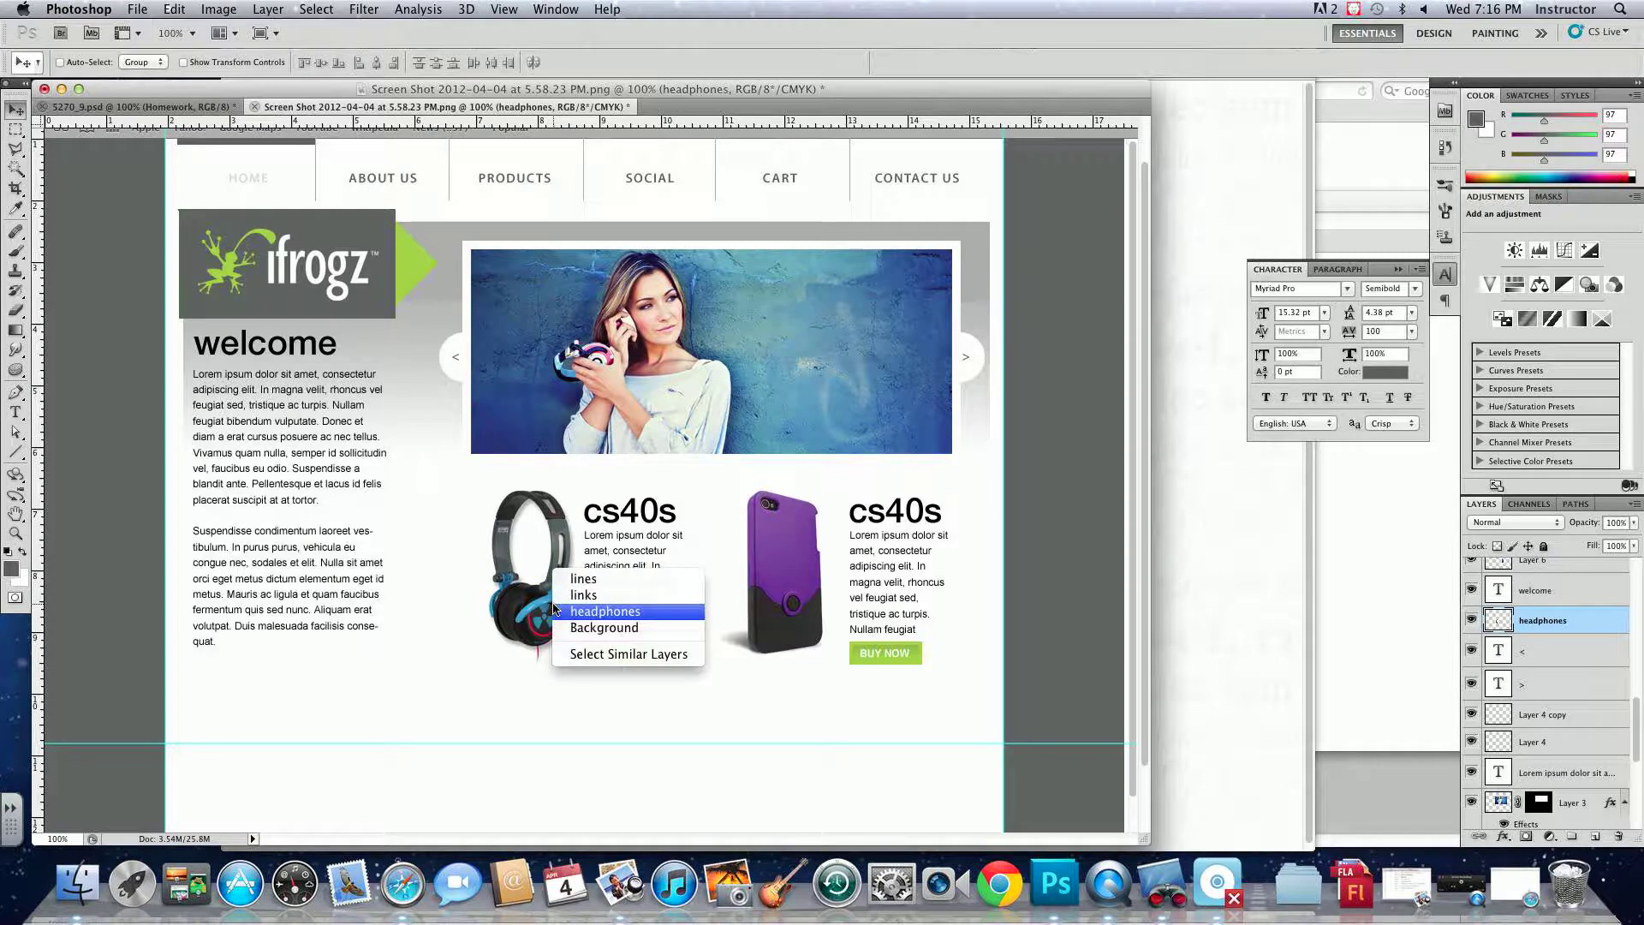
left_click(564, 612)
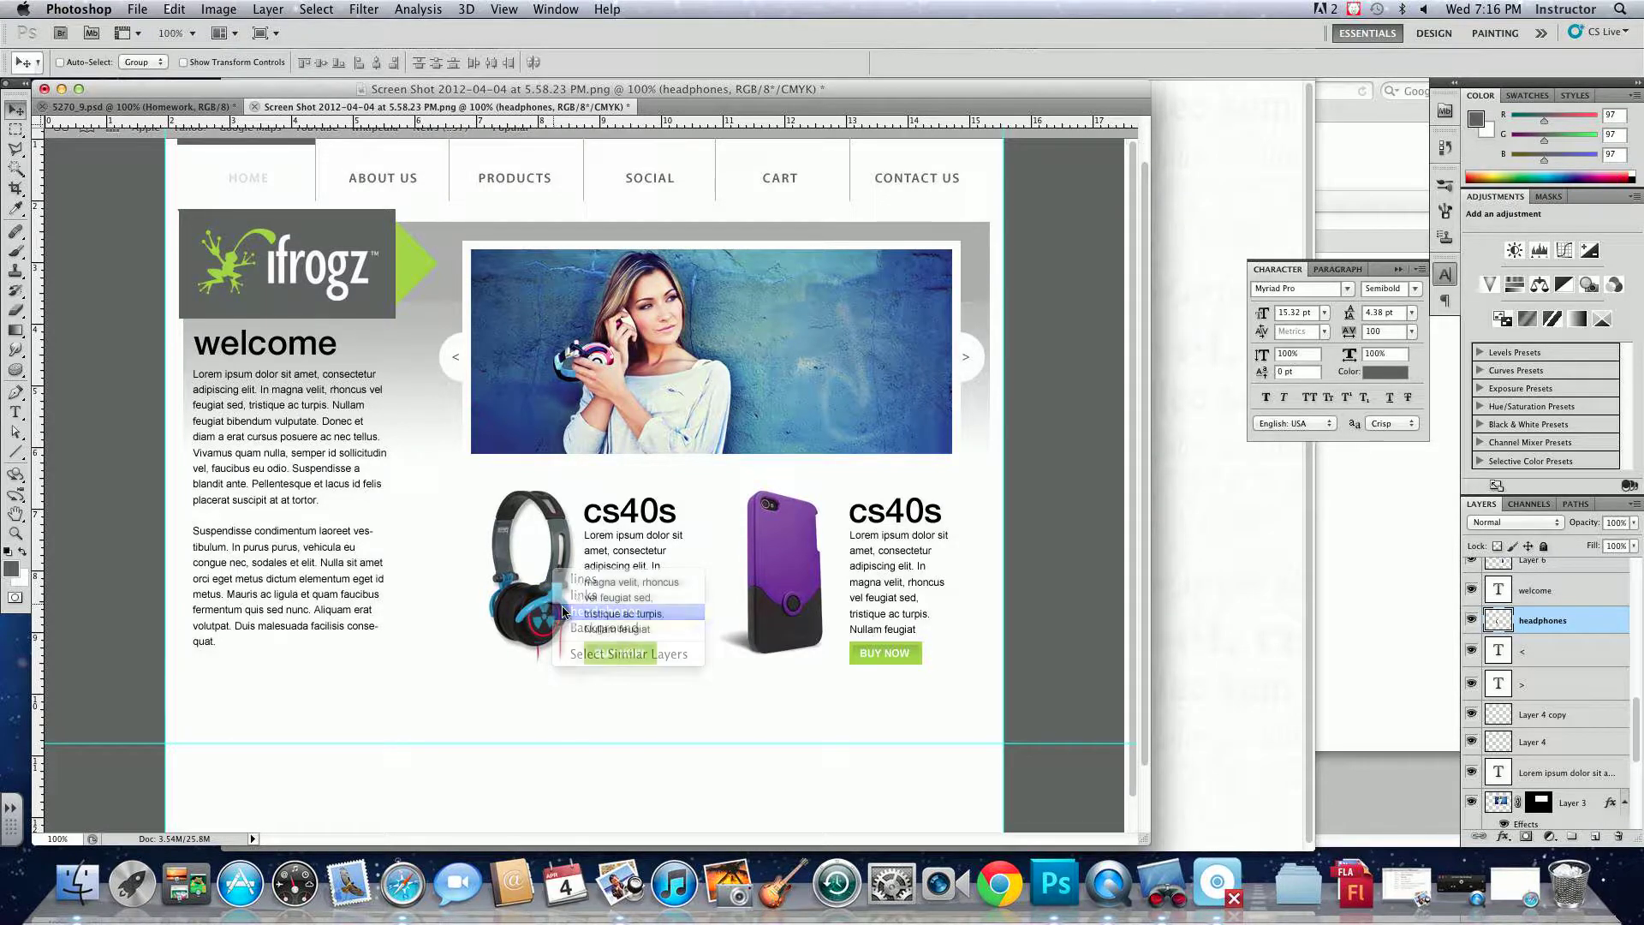
- Add an Outer Glow effect to the ifrogz logo layer, using black (000000) with the Normal blend mode
right_click(229, 279)
left_click(240, 279)
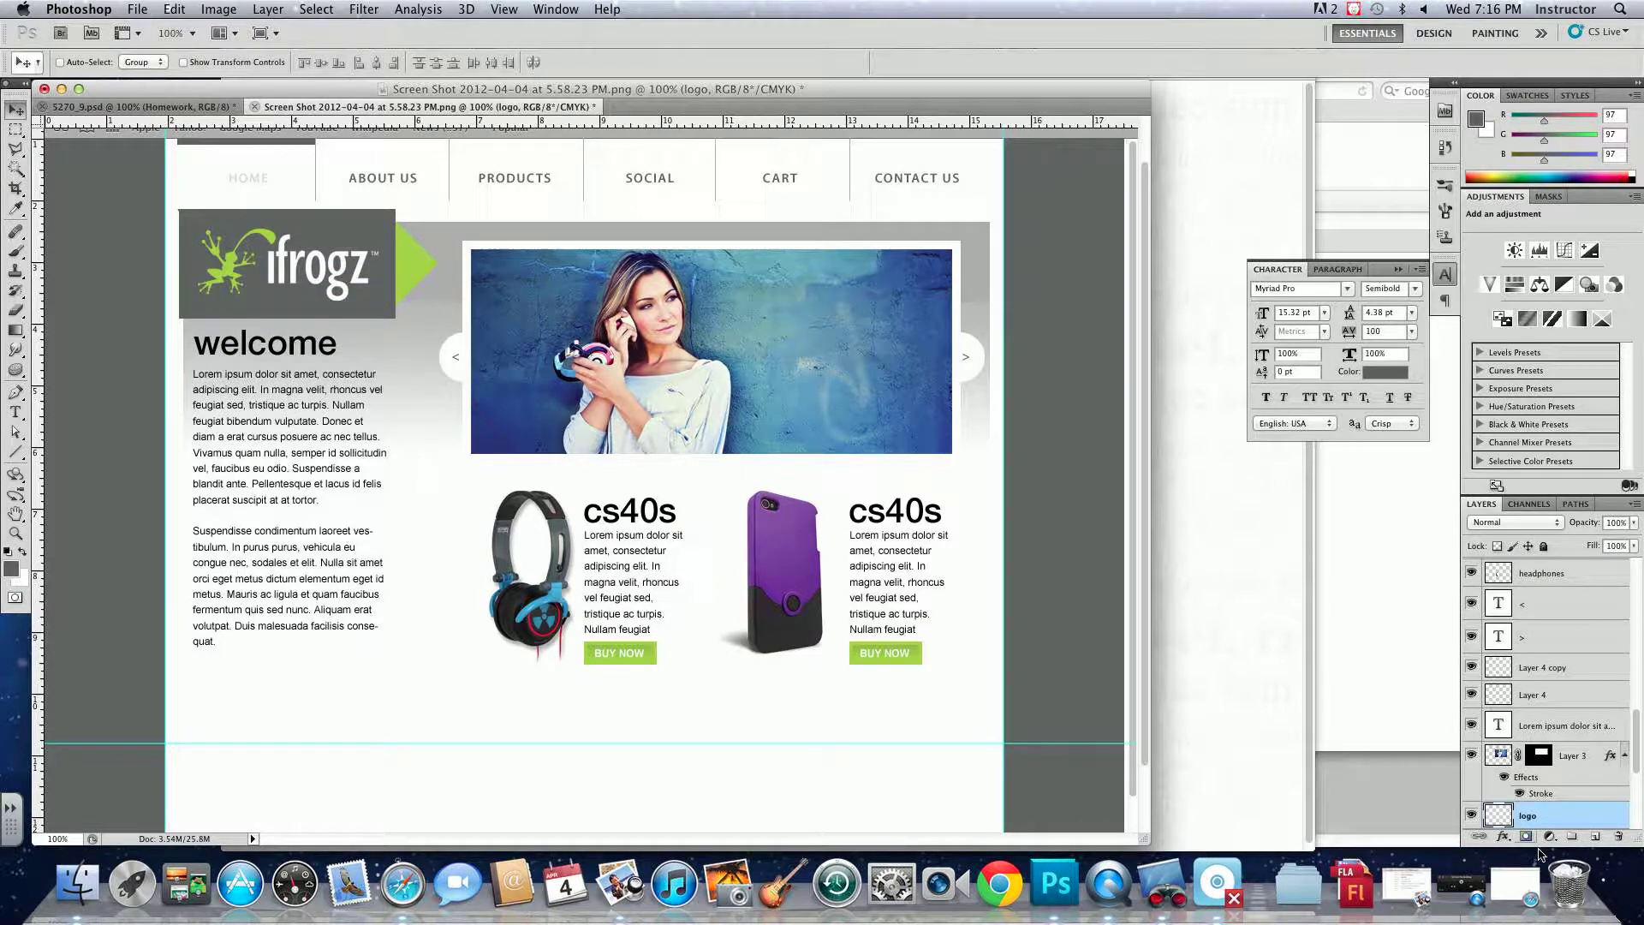
left_click(1503, 836)
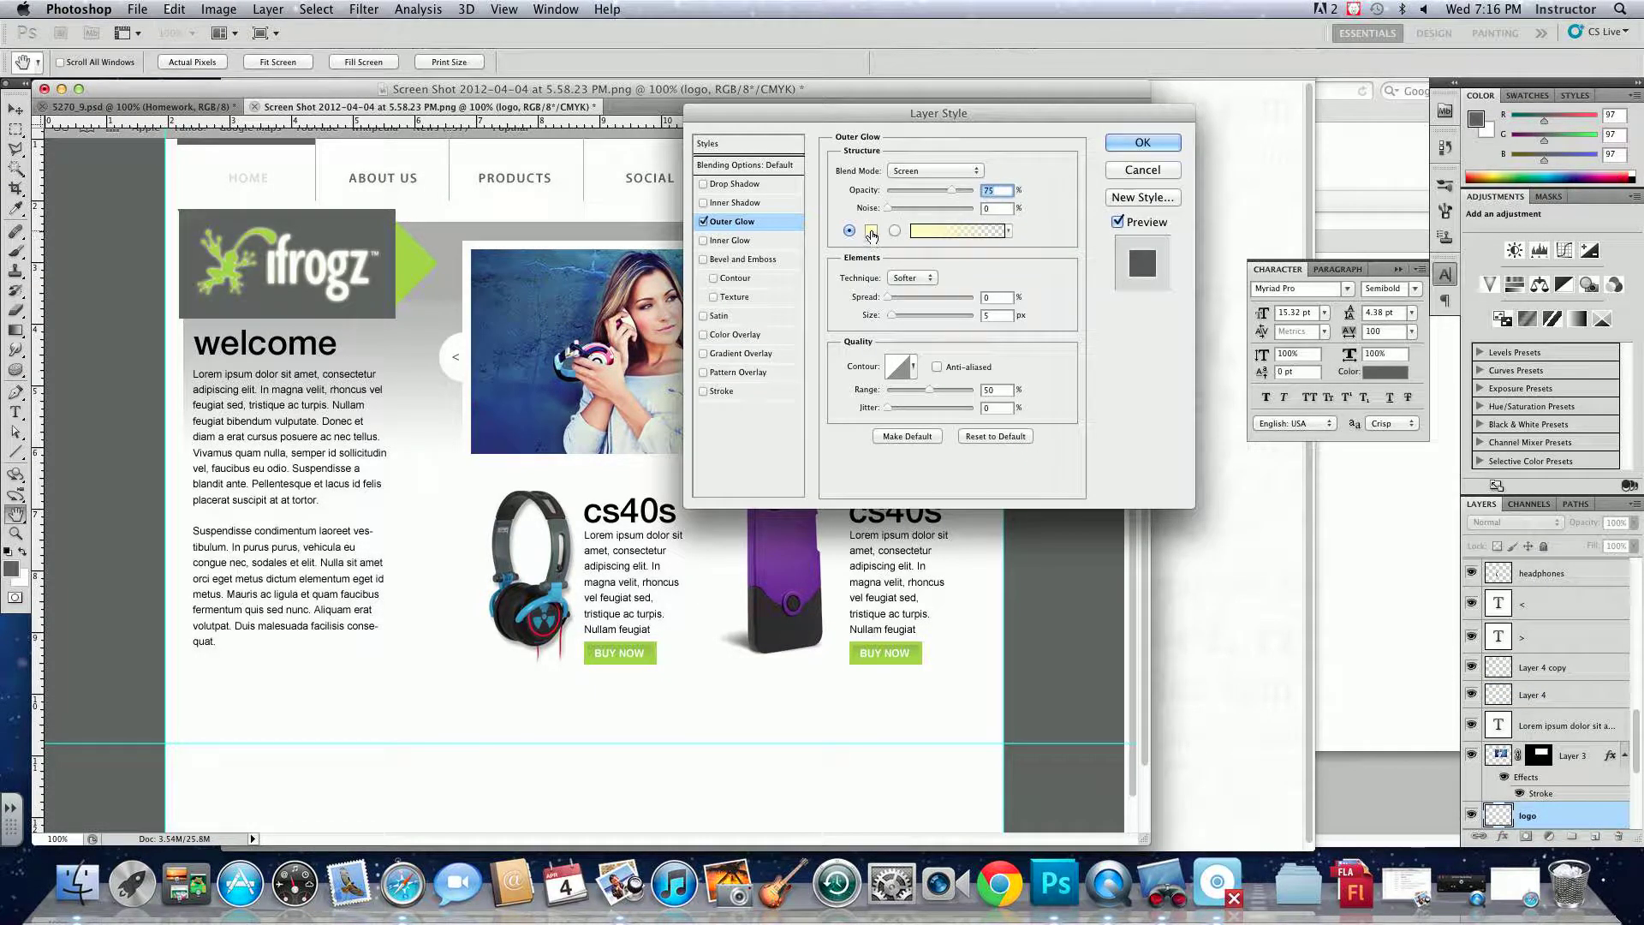
left_click(872, 232)
left_click_drag(454, 454, 404, 505)
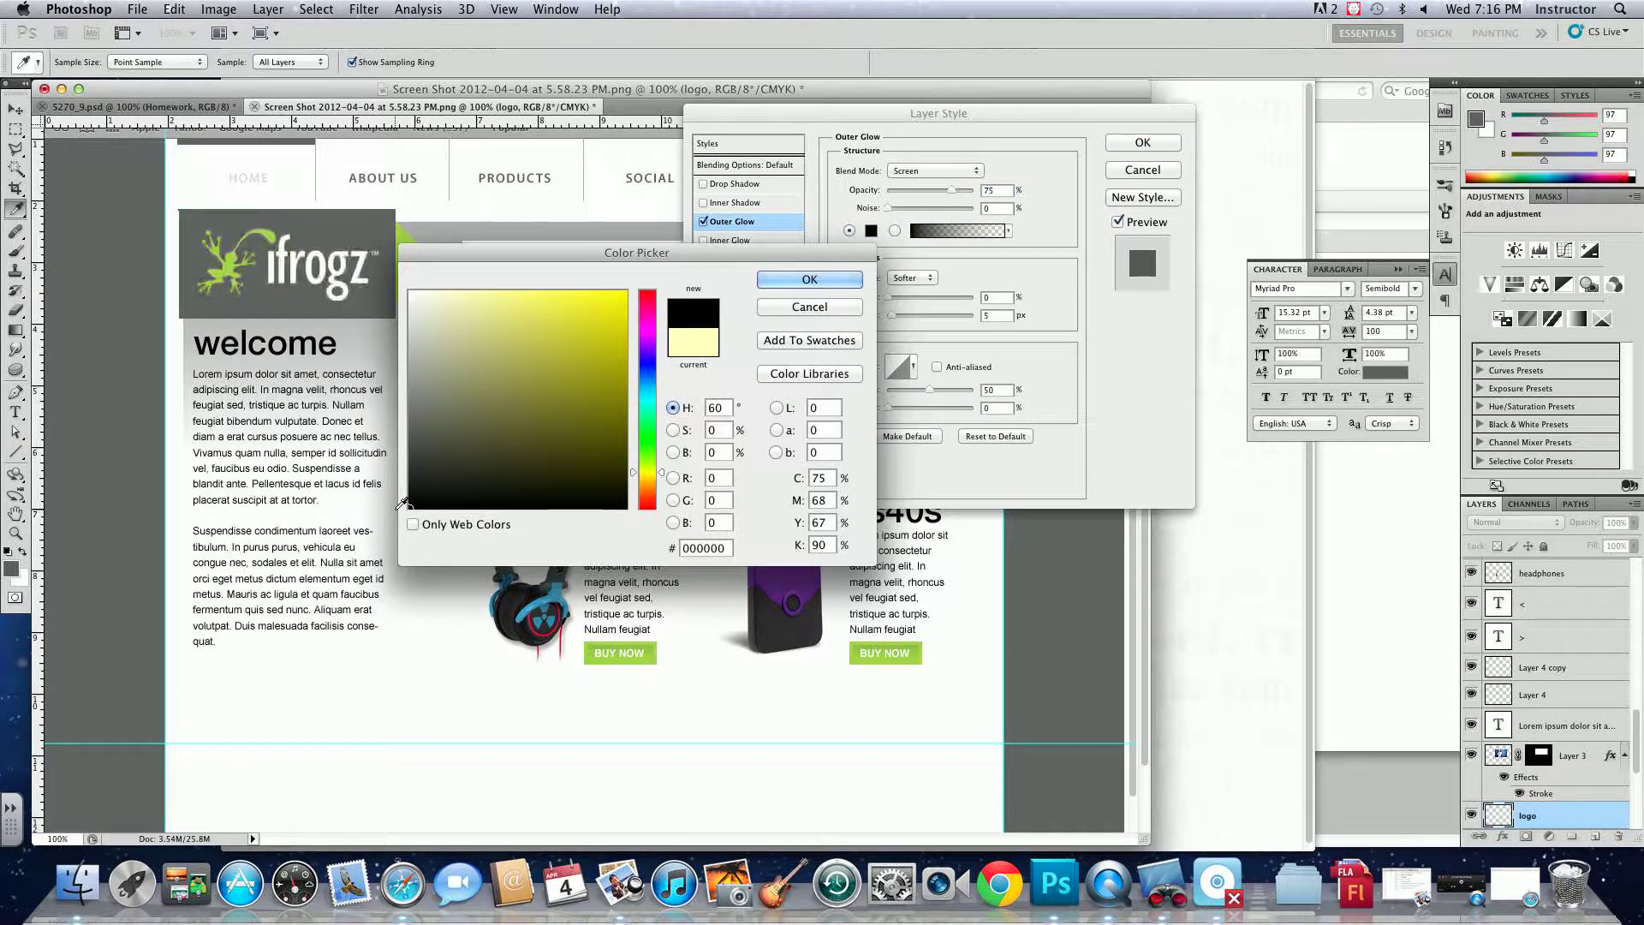
left_click(805, 280)
left_click(932, 171)
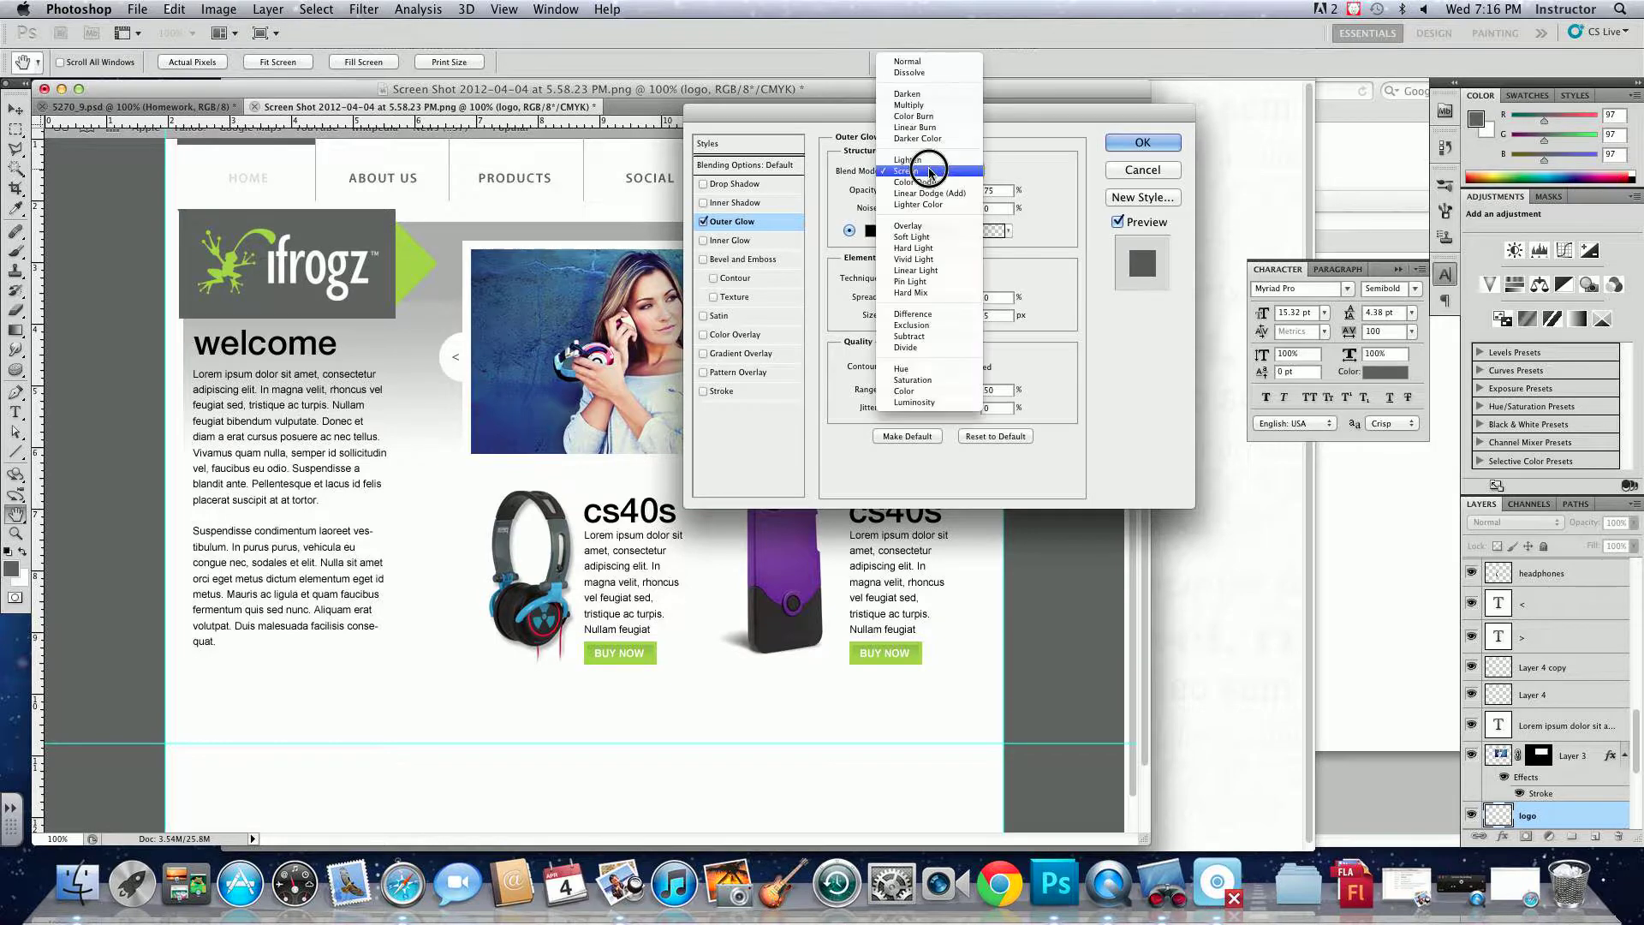
left_click(917, 61)
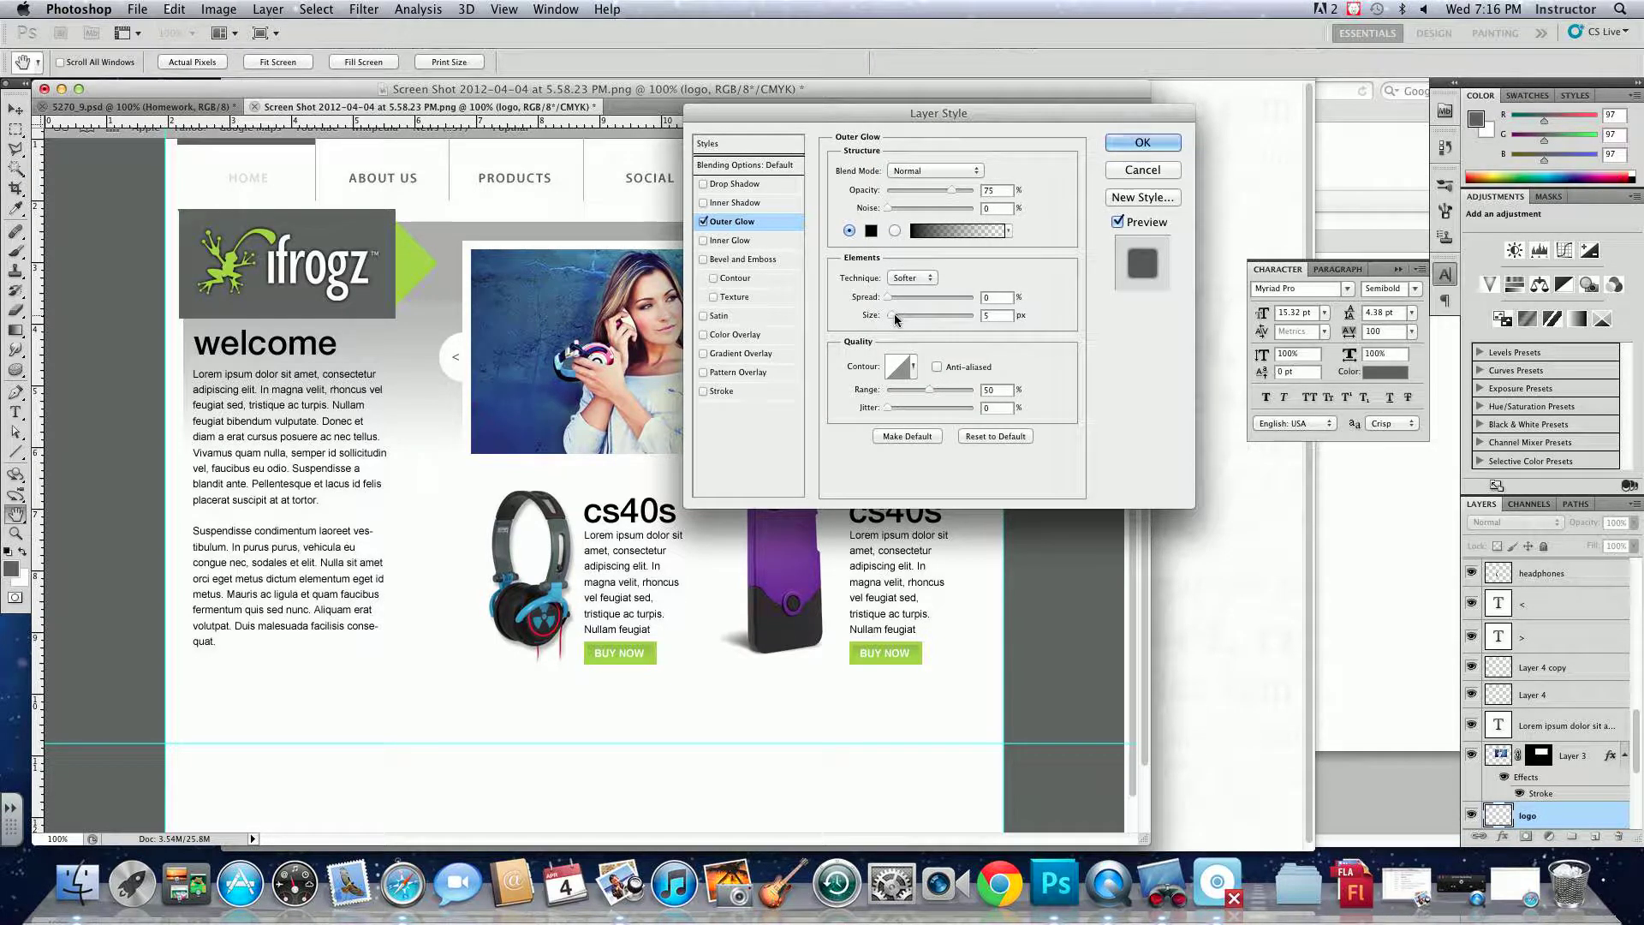
- Set the logo's outer glow to size 13 px and opacity 26%, compare it off and on, and apply it
left_click_drag(896, 320, 901, 318)
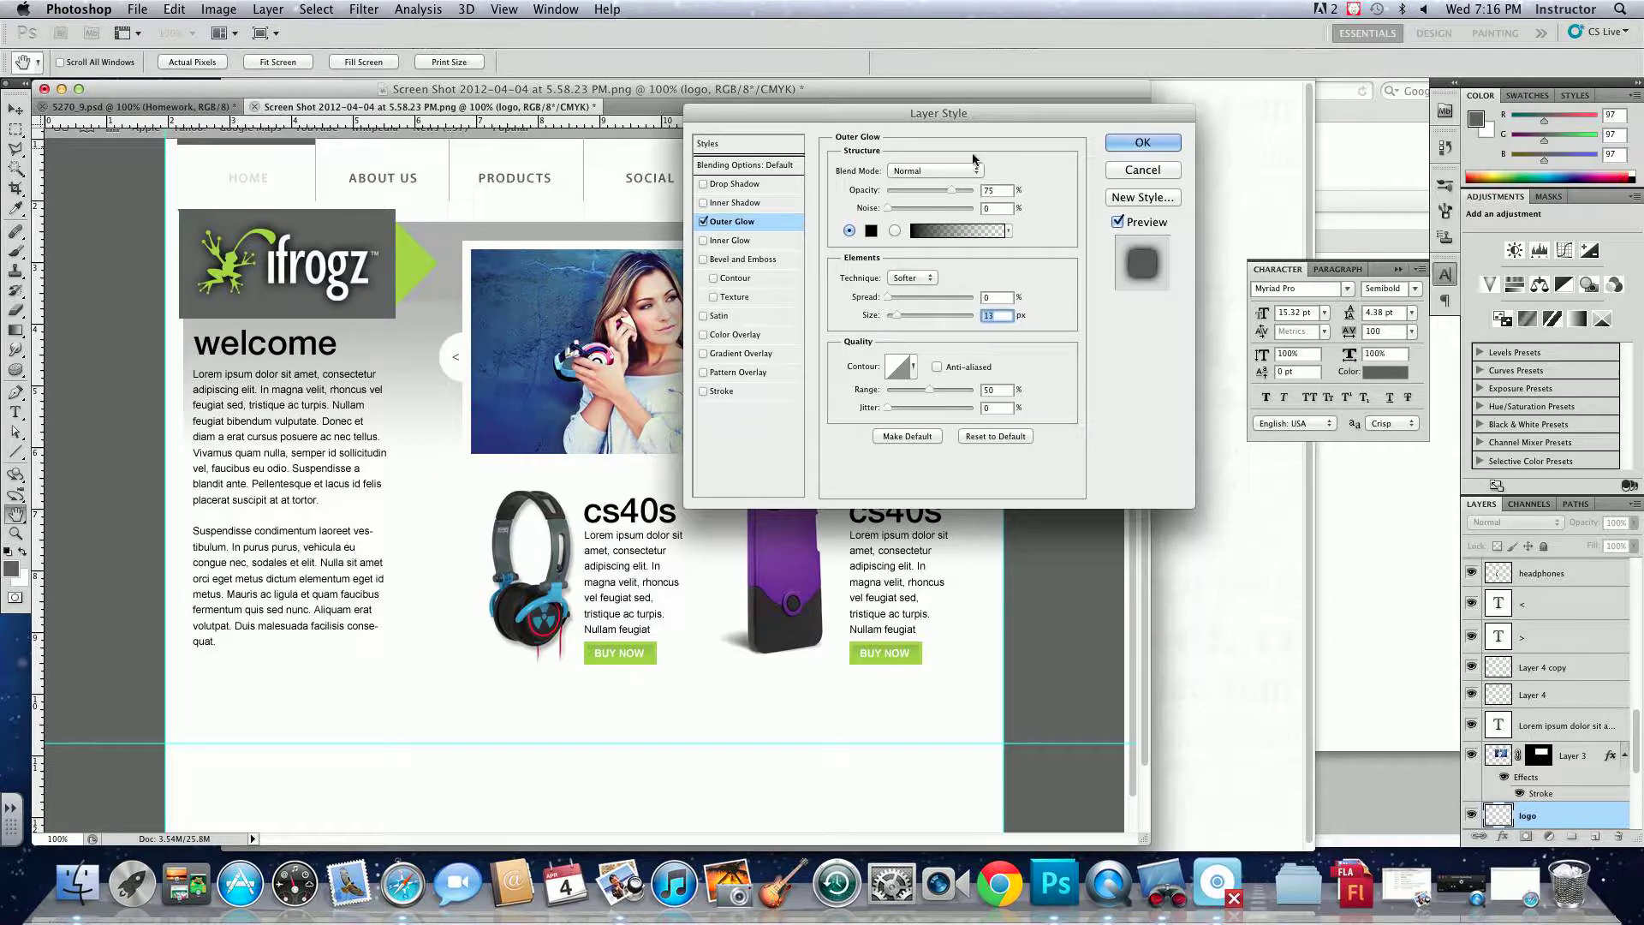
left_click_drag(952, 190, 911, 195)
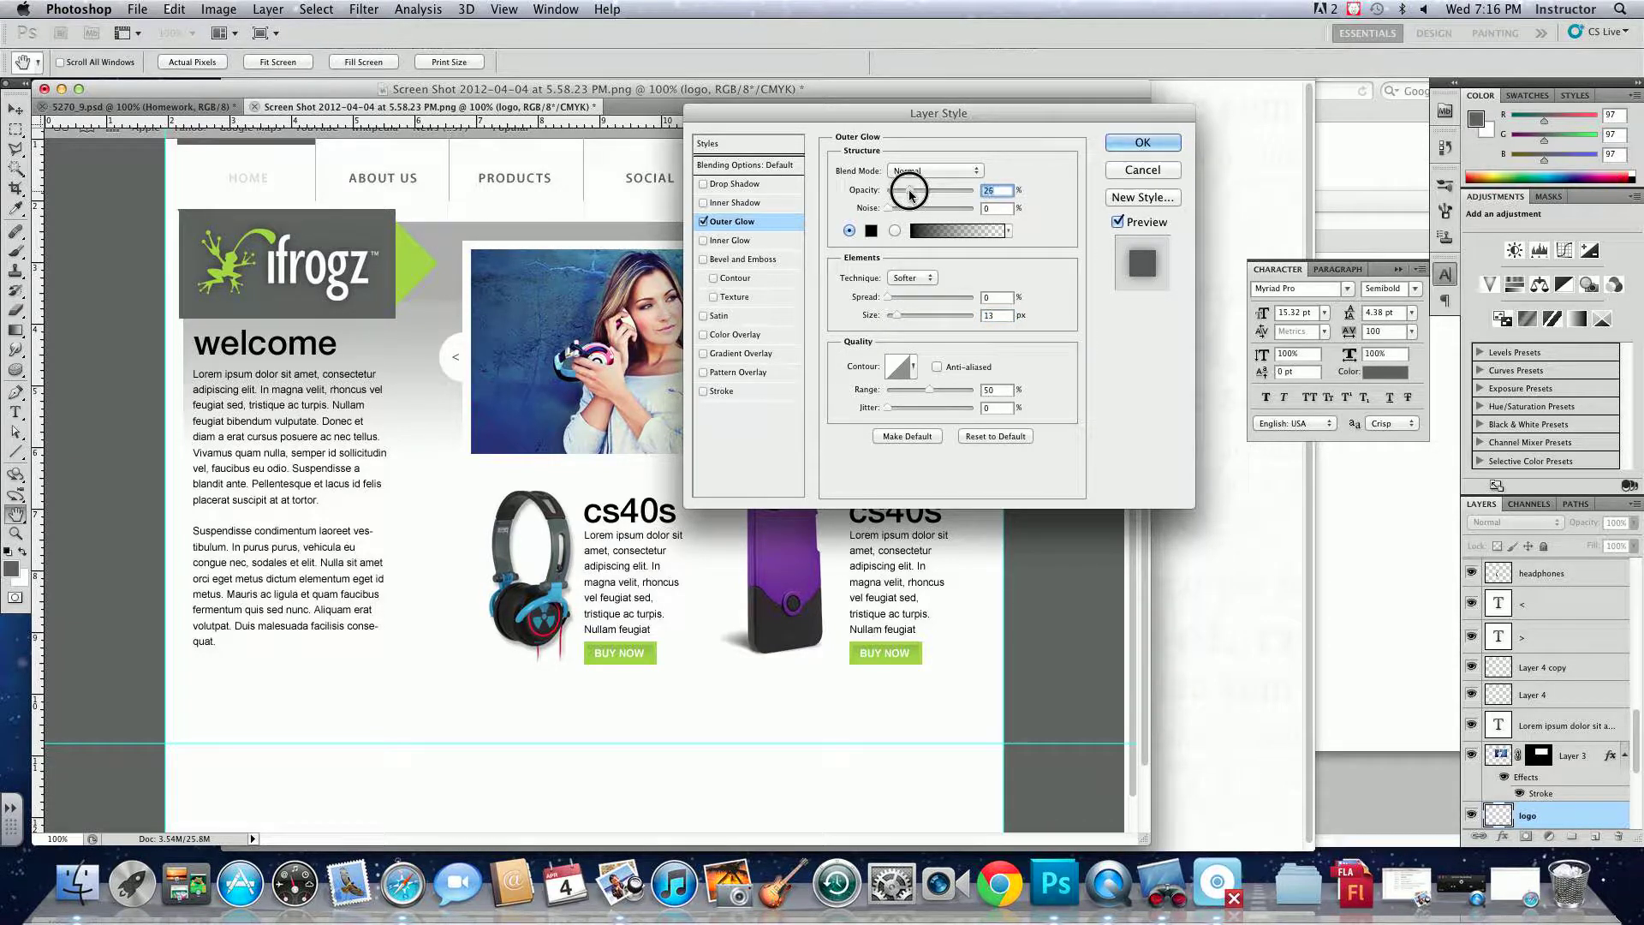
left_click(703, 222)
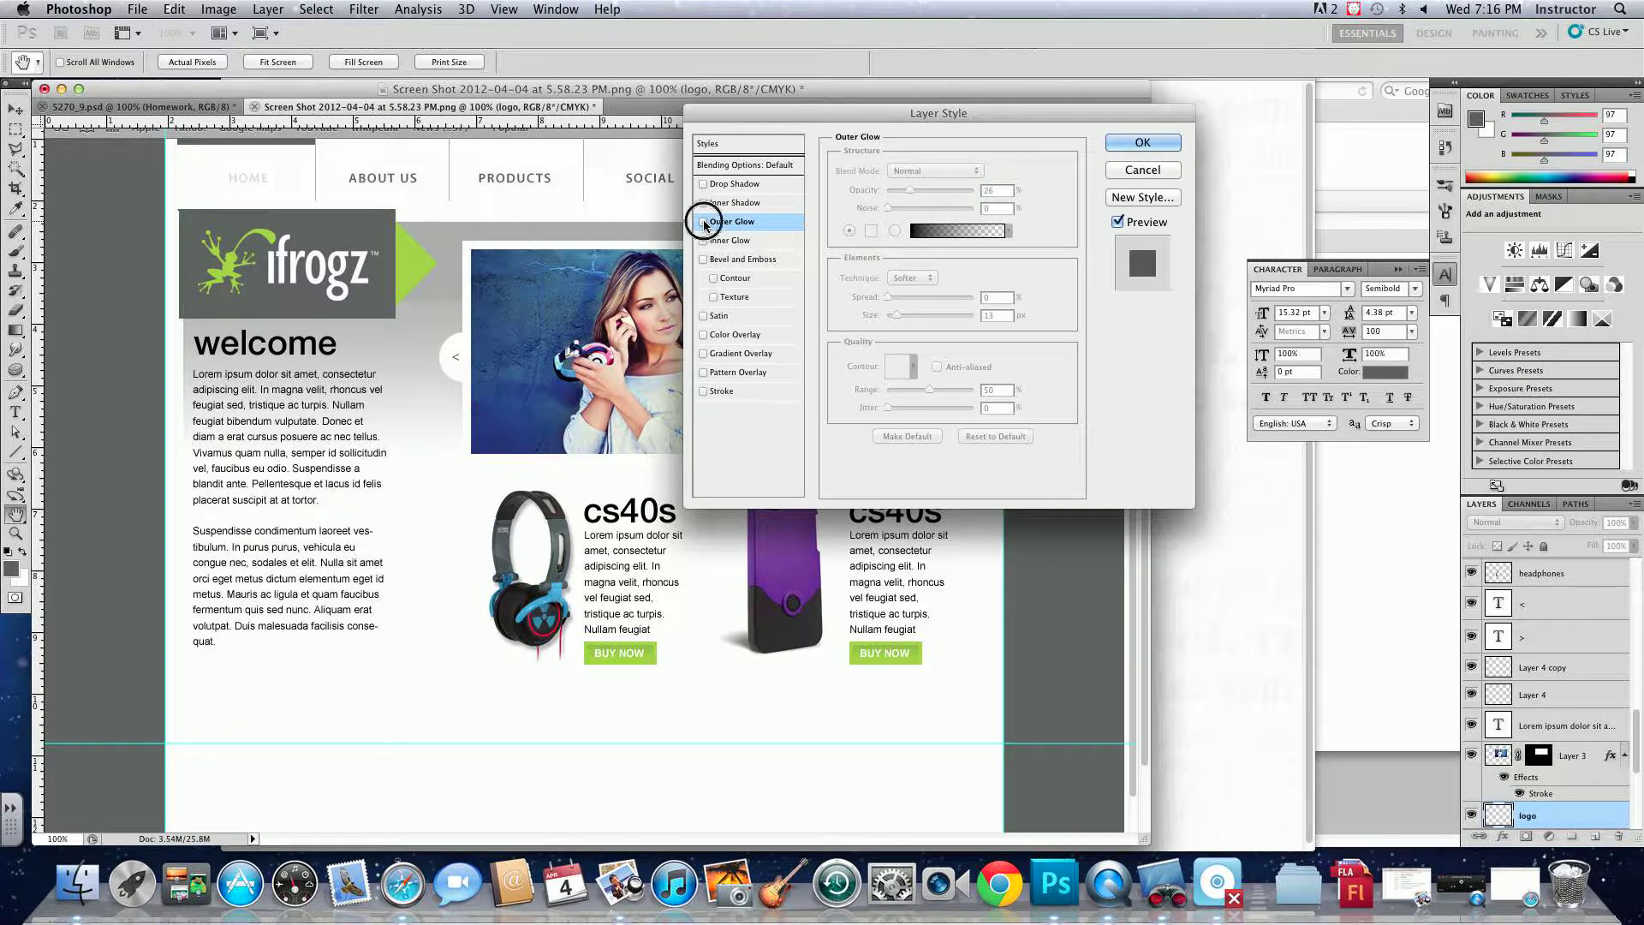
left_click(703, 222)
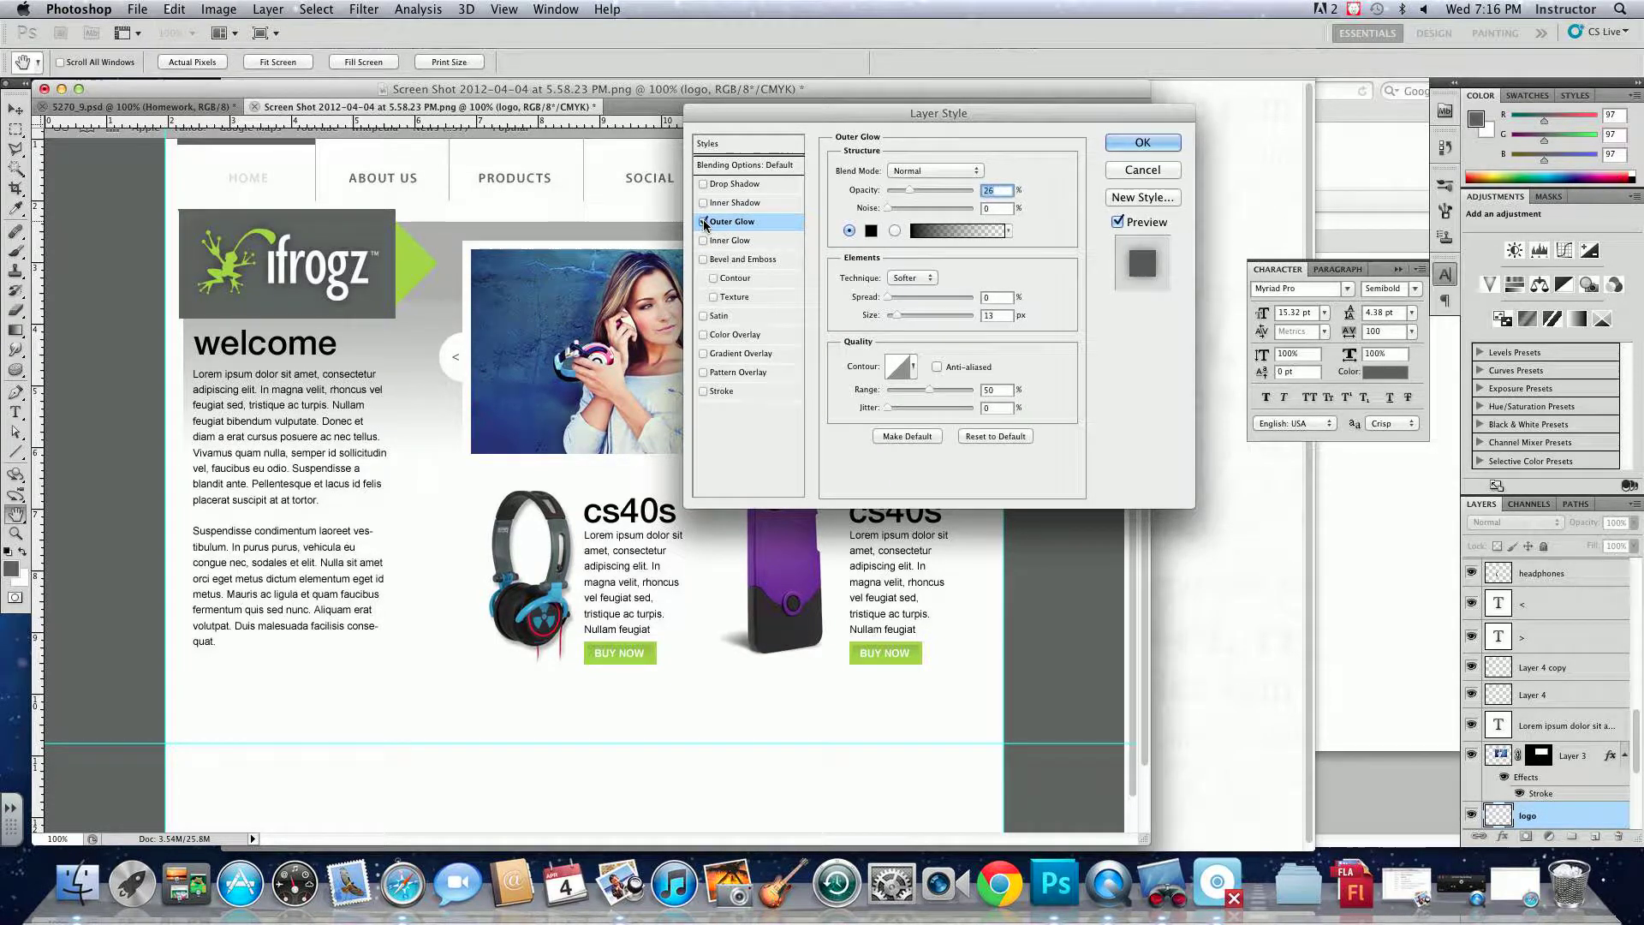
left_click(1146, 143)
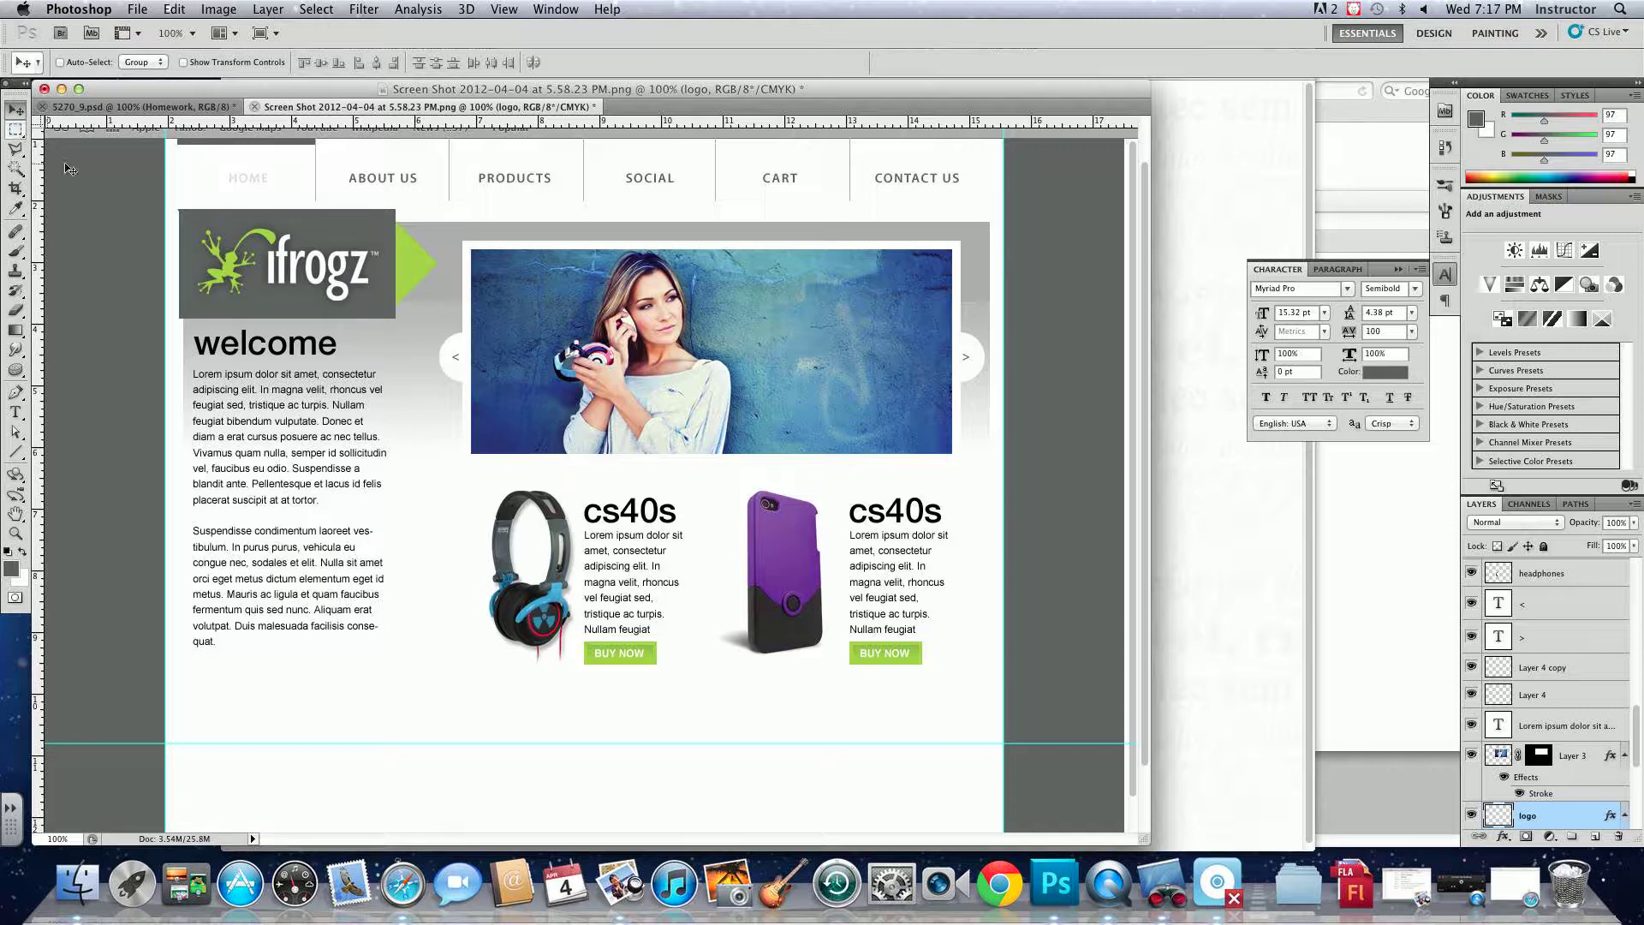
- Merge the two dark grey side panel layers, Layer 7 and Layer 7 copy, into one layer
right_click(91, 156)
left_click(120, 161)
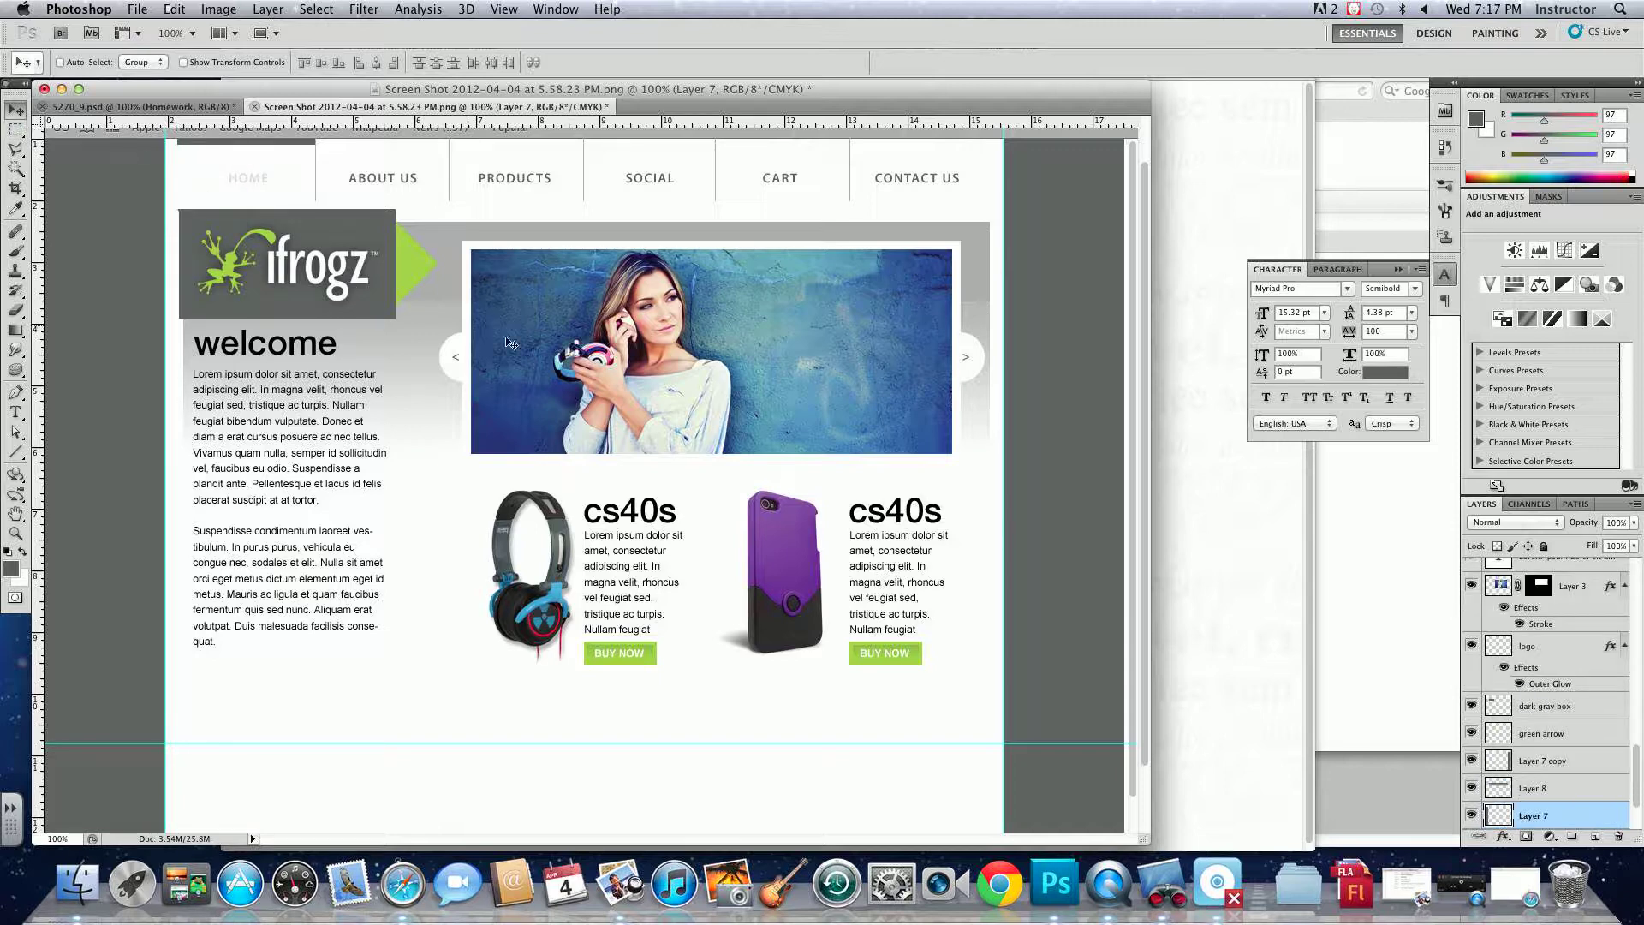
scroll(1628, 773, "down", 3)
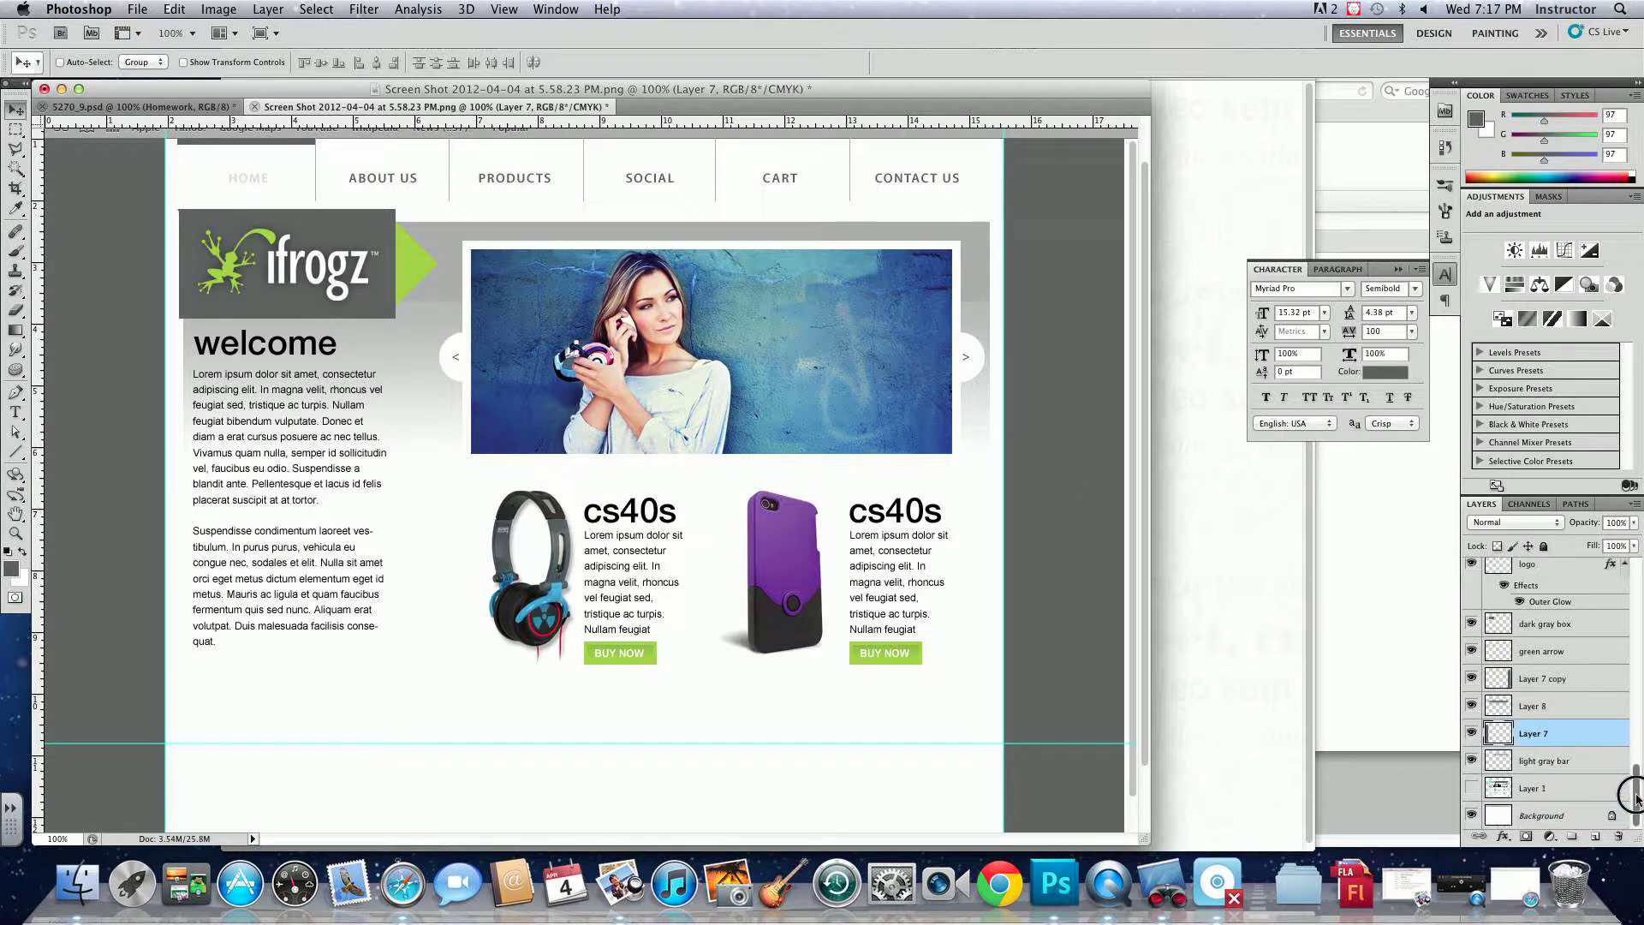
left_click(1542, 685, "super")
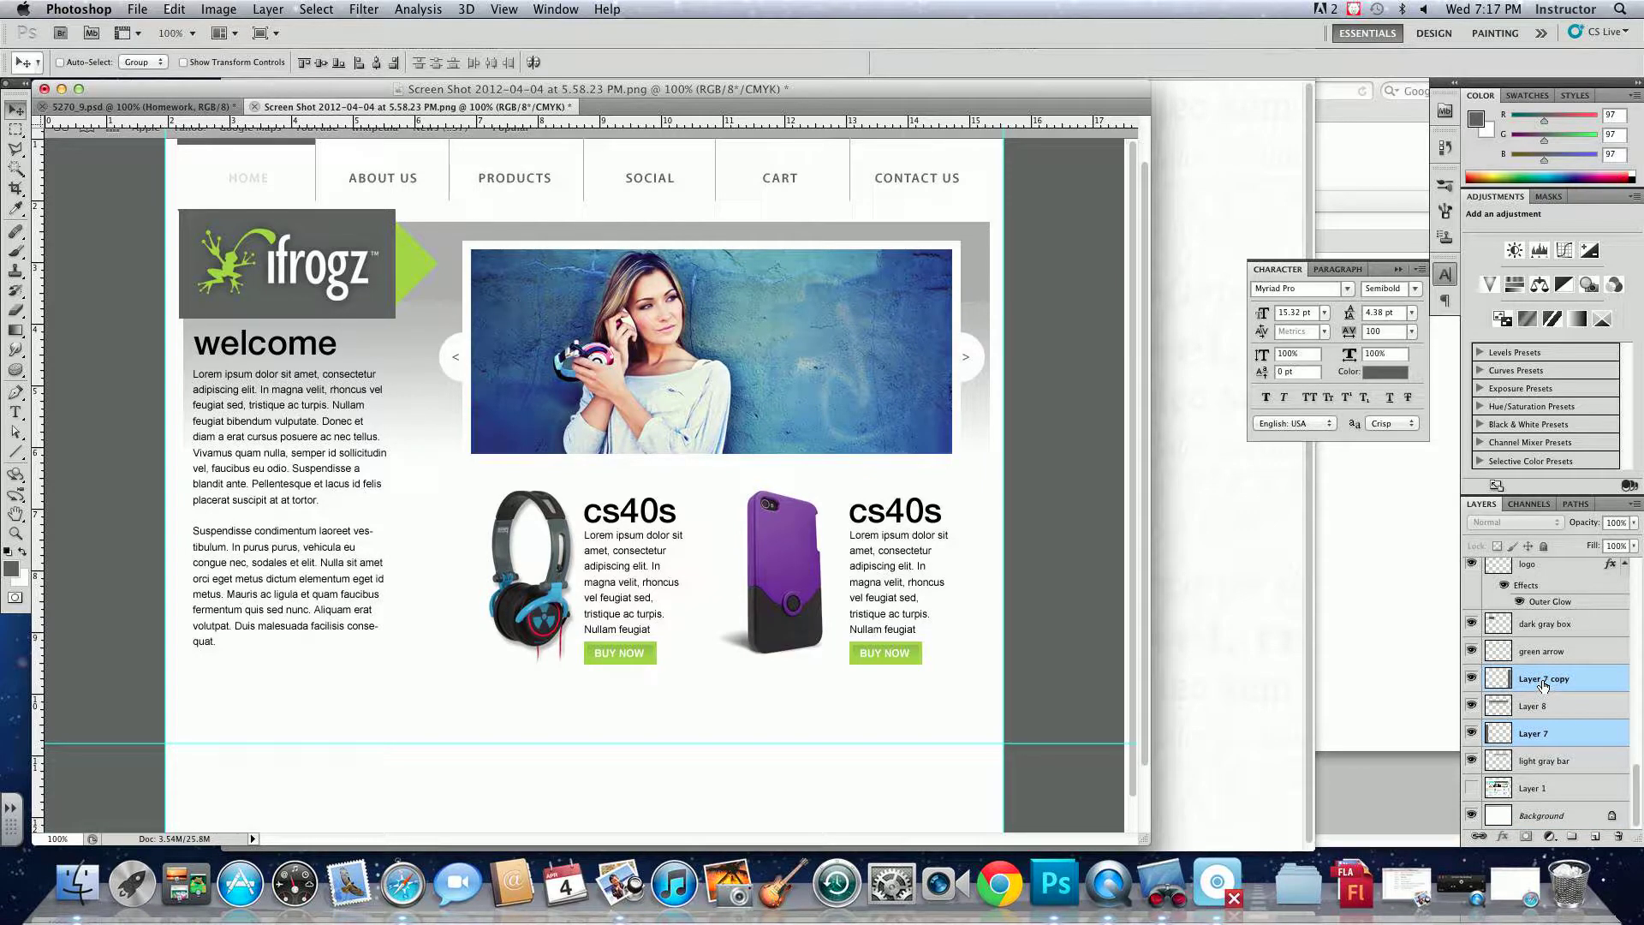
key("super+e")
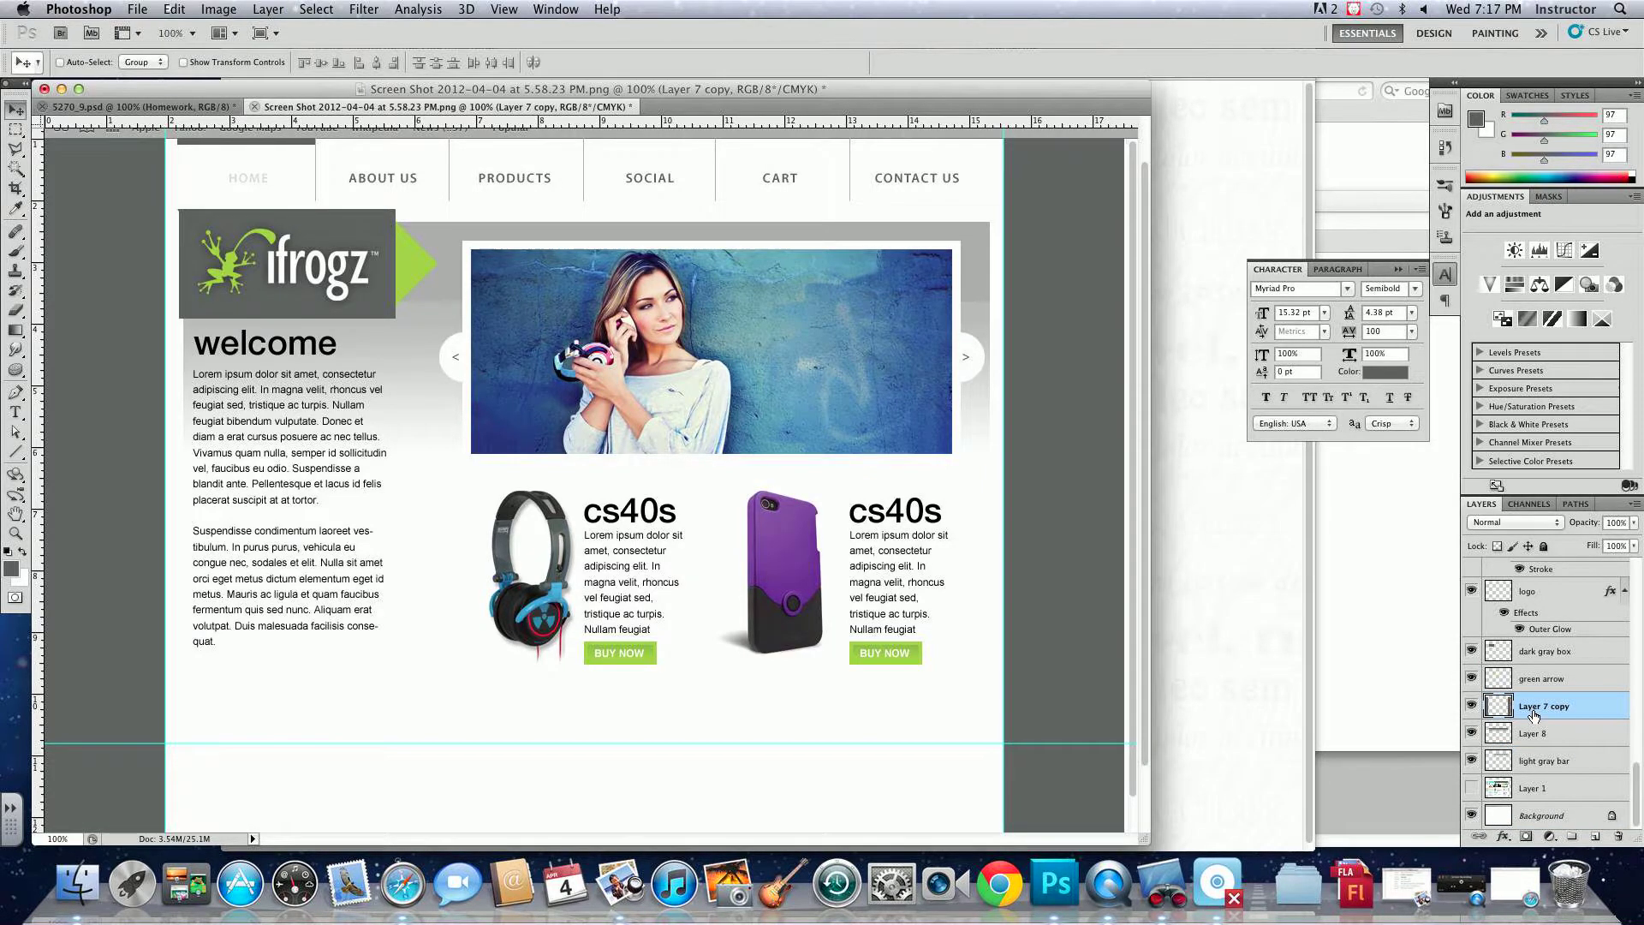
- Rename the merged side panel layer as "background"
double_click(1534, 715)
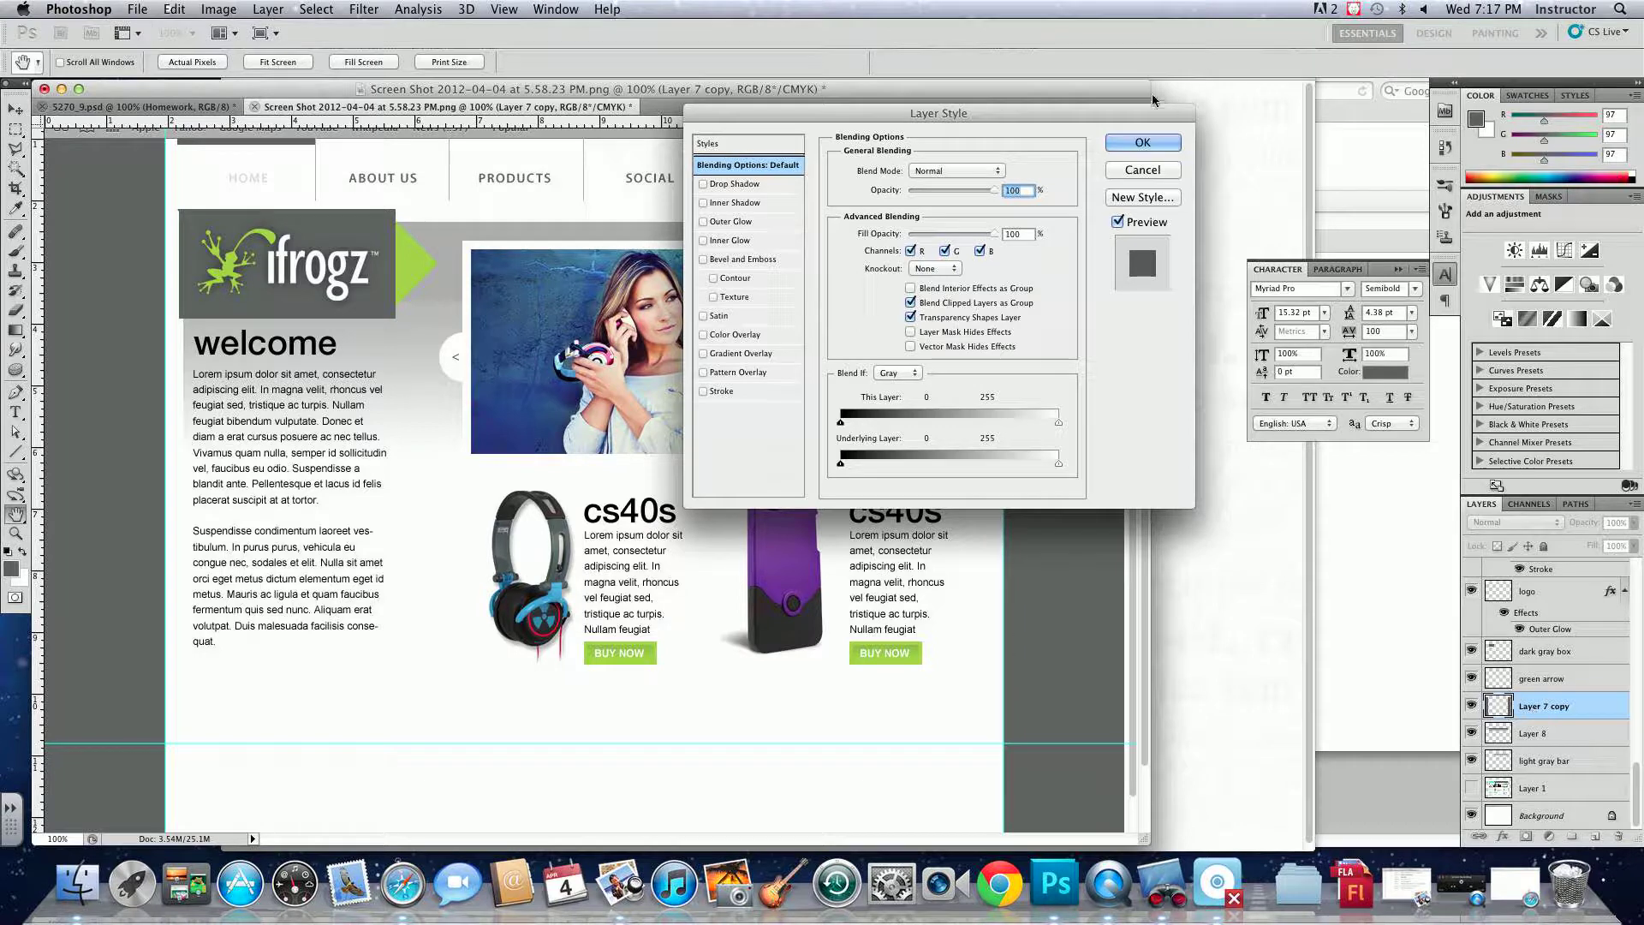
left_click(1142, 143)
double_click(1545, 707)
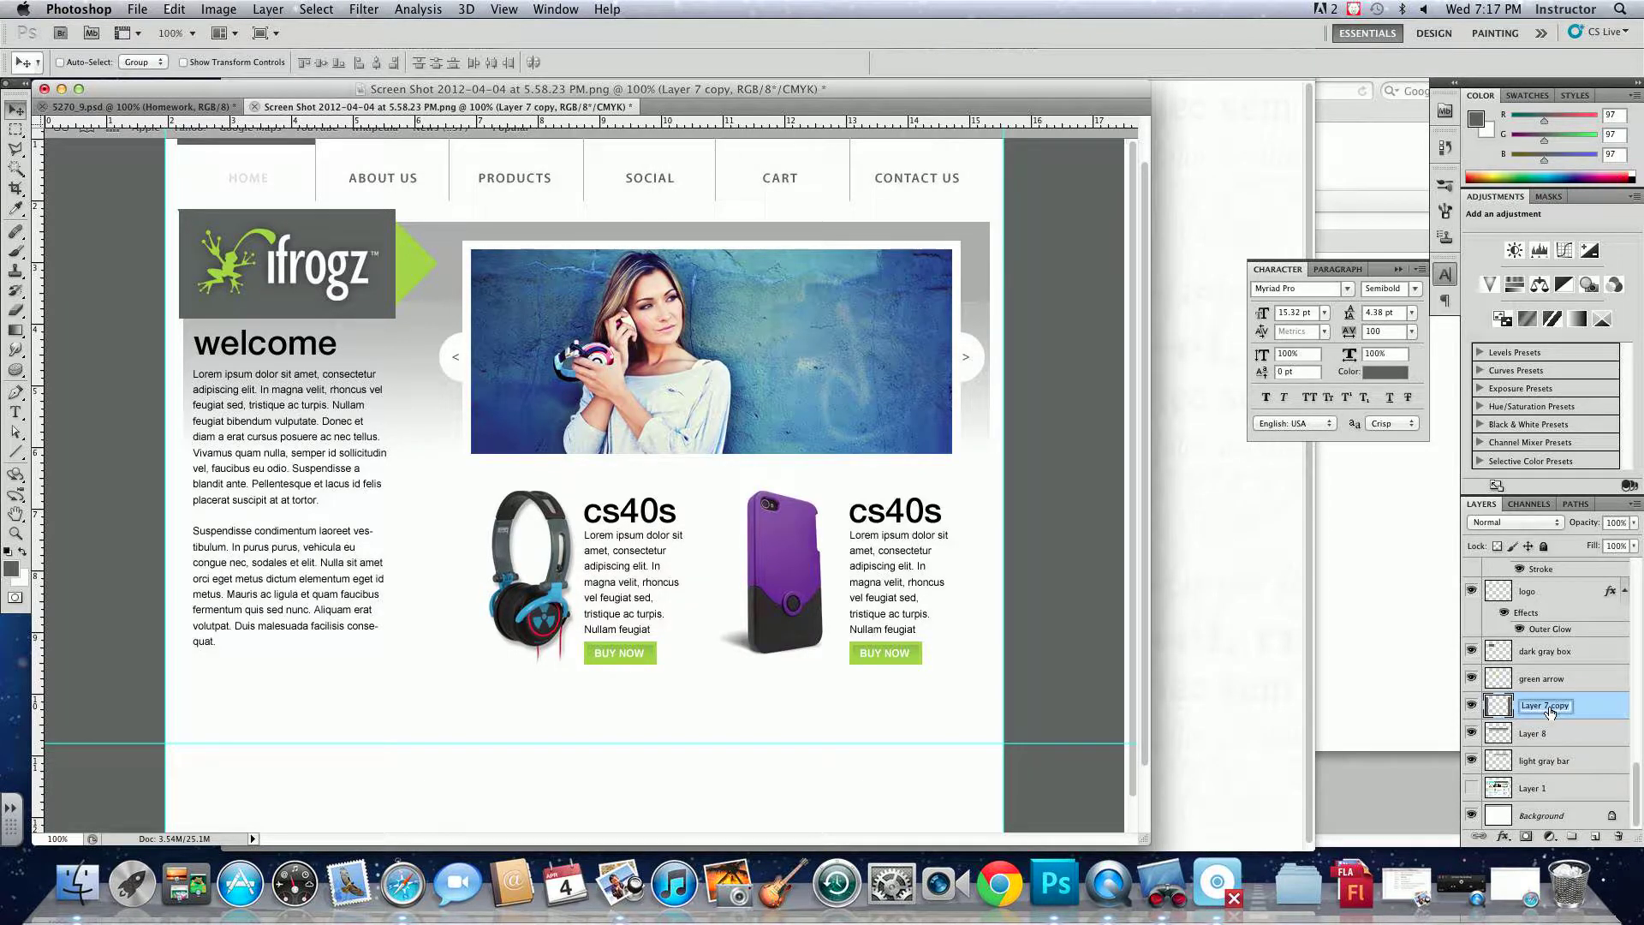
type("background")
key("Return")
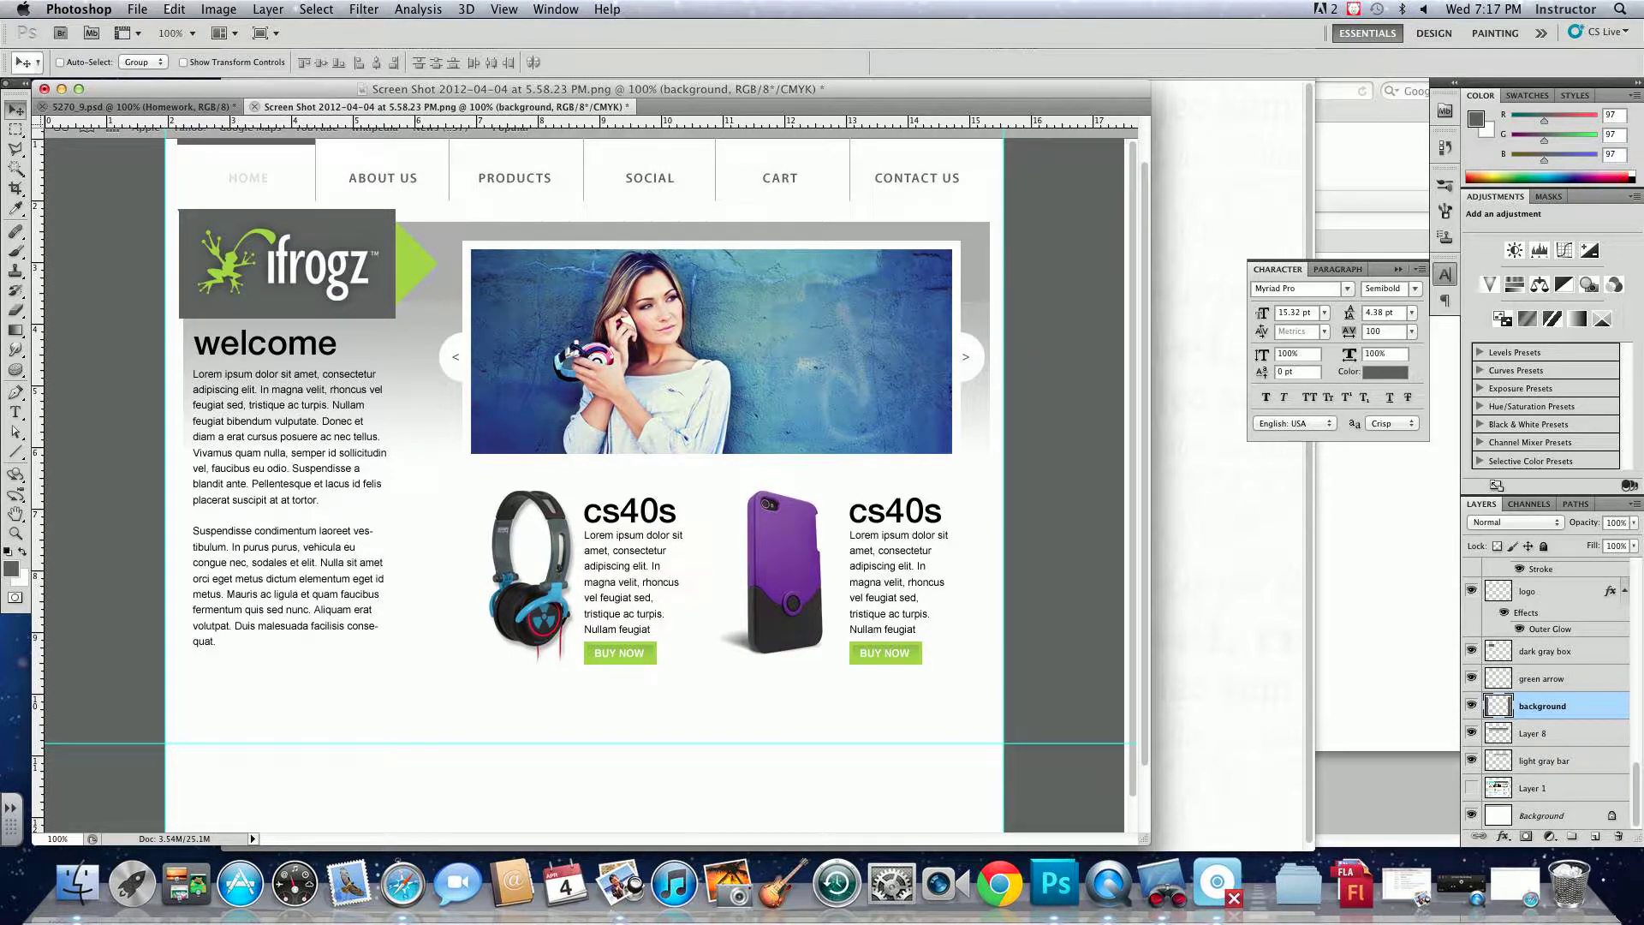
- On a new layer above background, fill the side panels' outline with a black-to-transparent gradient fading downward from the top
left_click(1502, 701, "super")
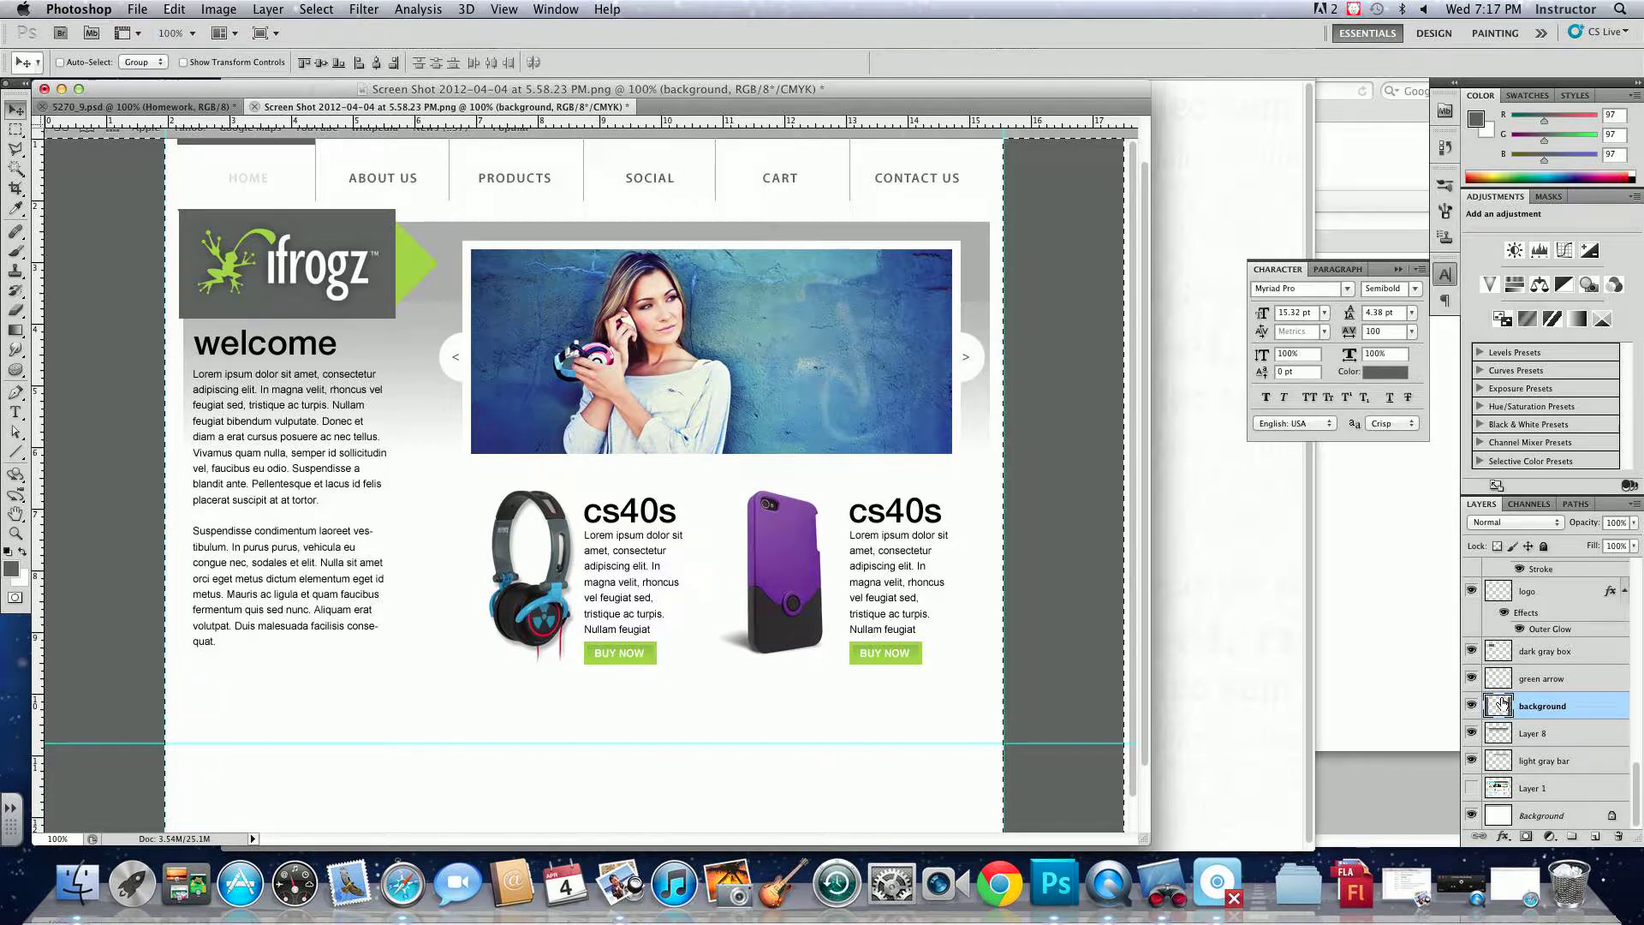
left_click(1597, 839)
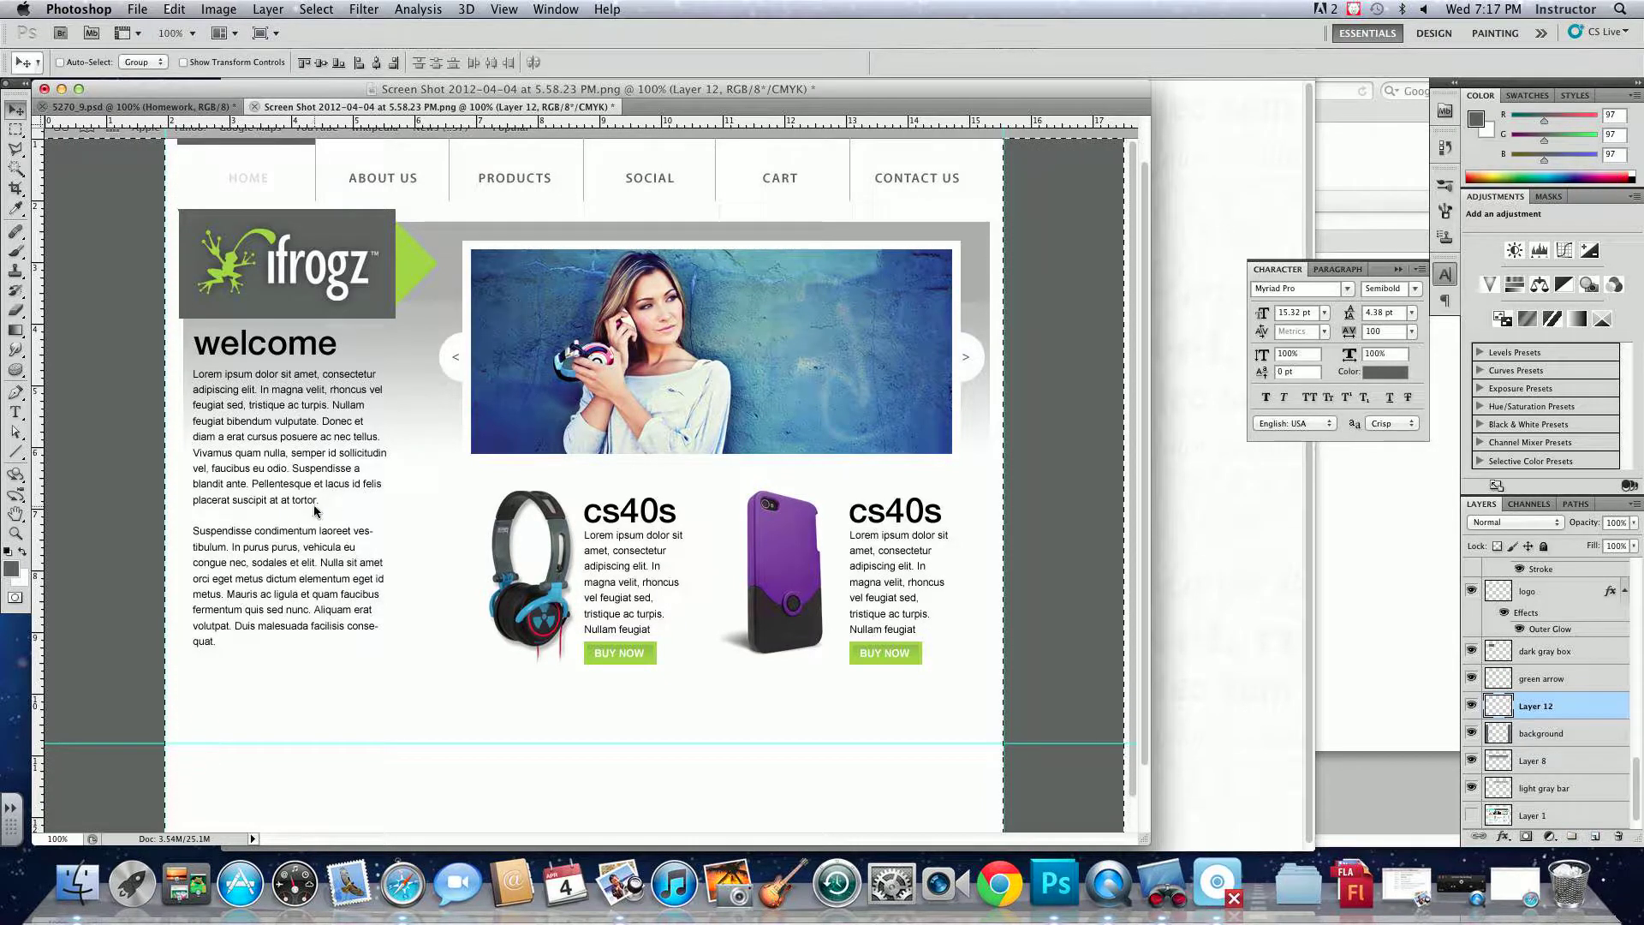
left_click(10, 554)
left_click(15, 330)
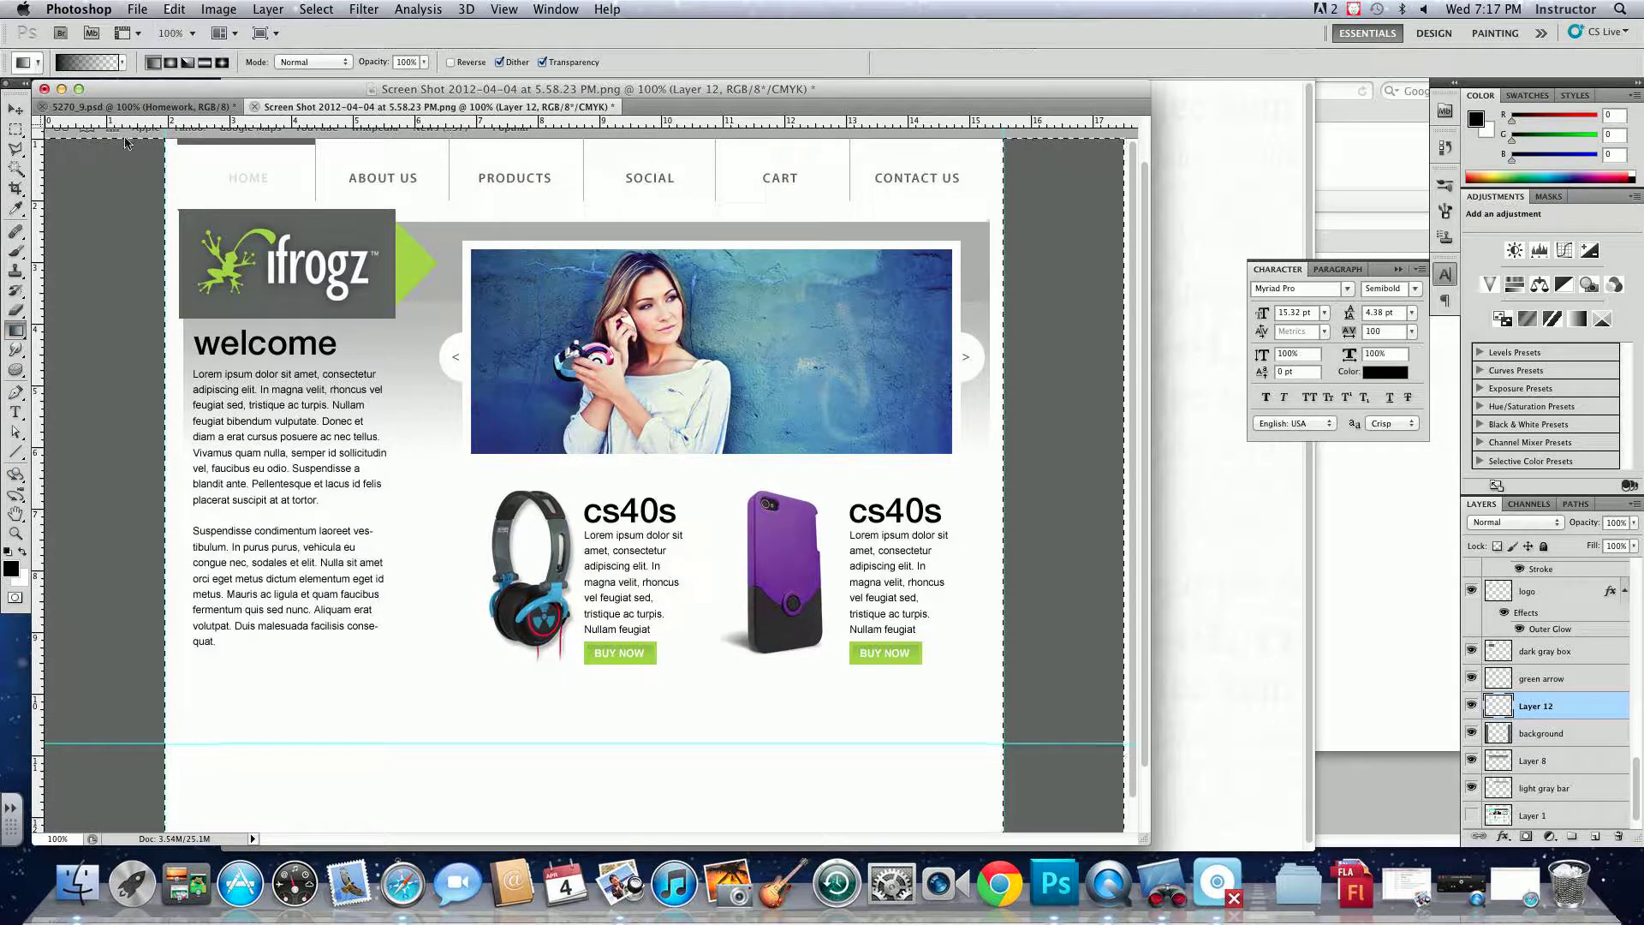
left_click_drag(113, 142, 113, 458)
key("super+d")
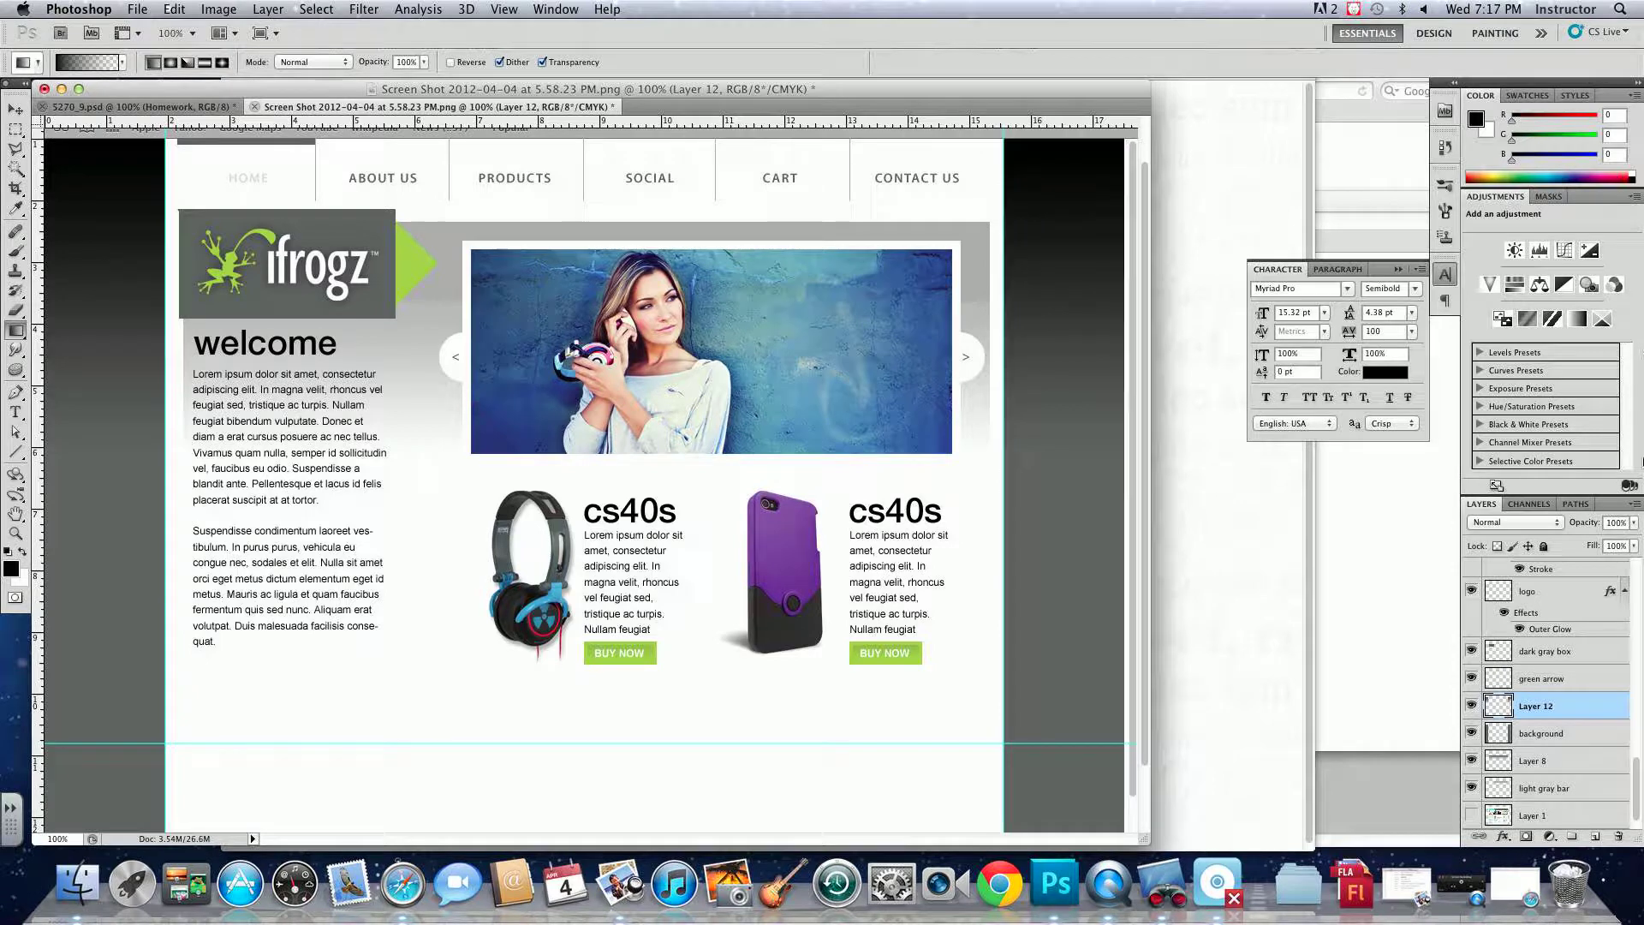
- Set the side panel gradient layer's opacity to 44%
left_click(1636, 523)
left_click_drag(1631, 543, 1579, 538)
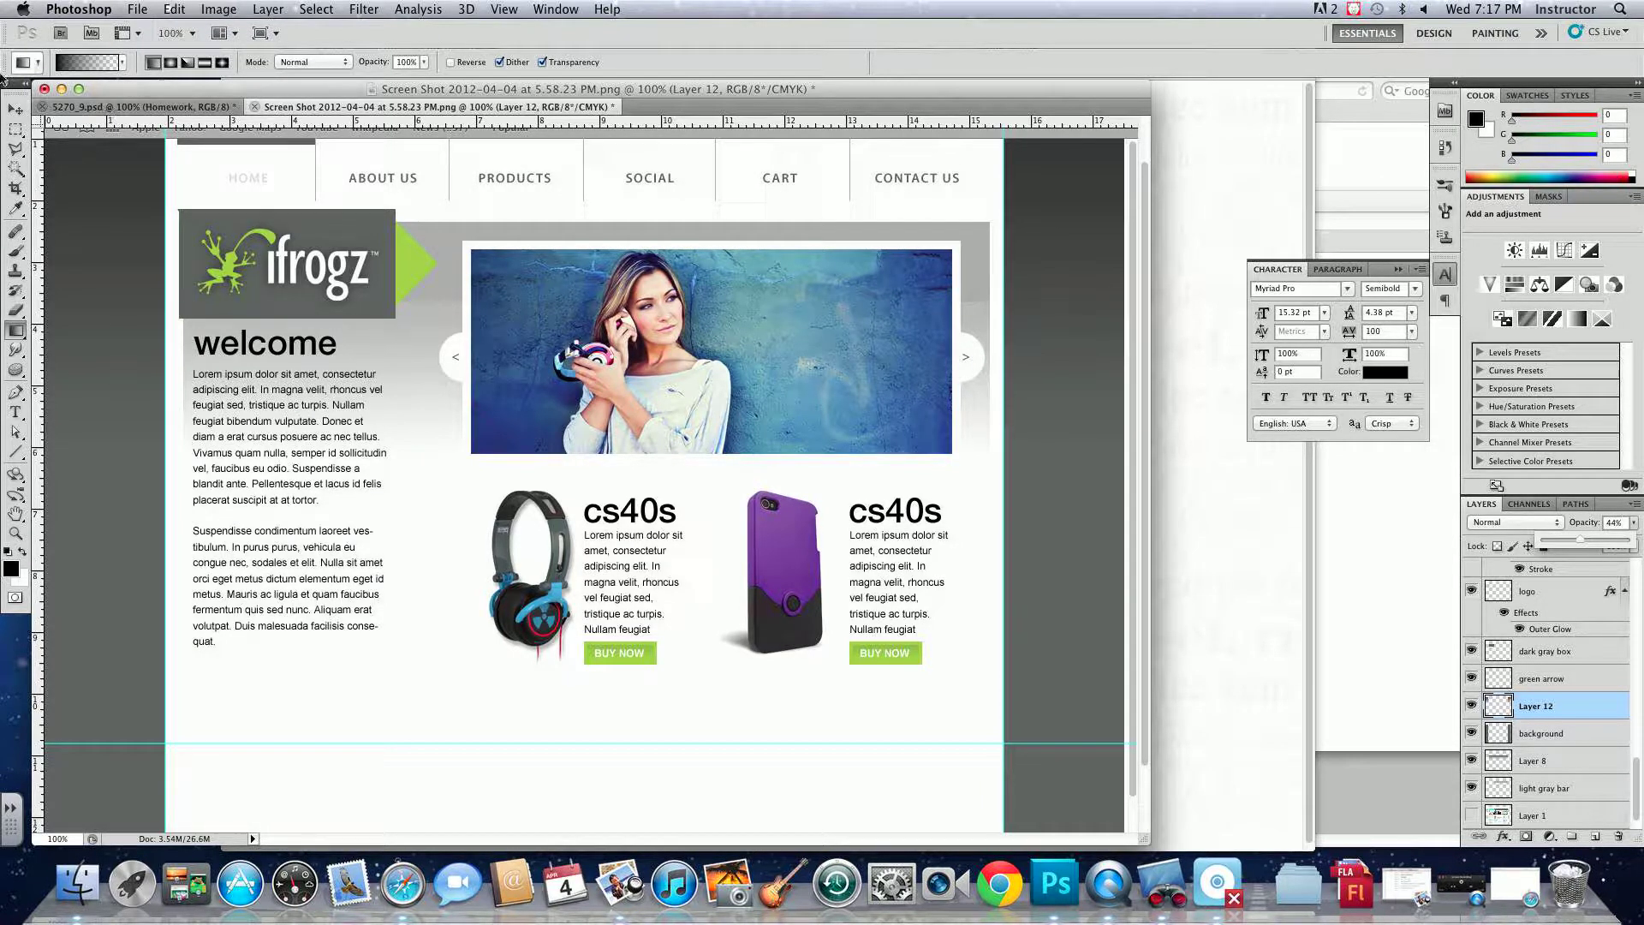
left_click(17, 111)
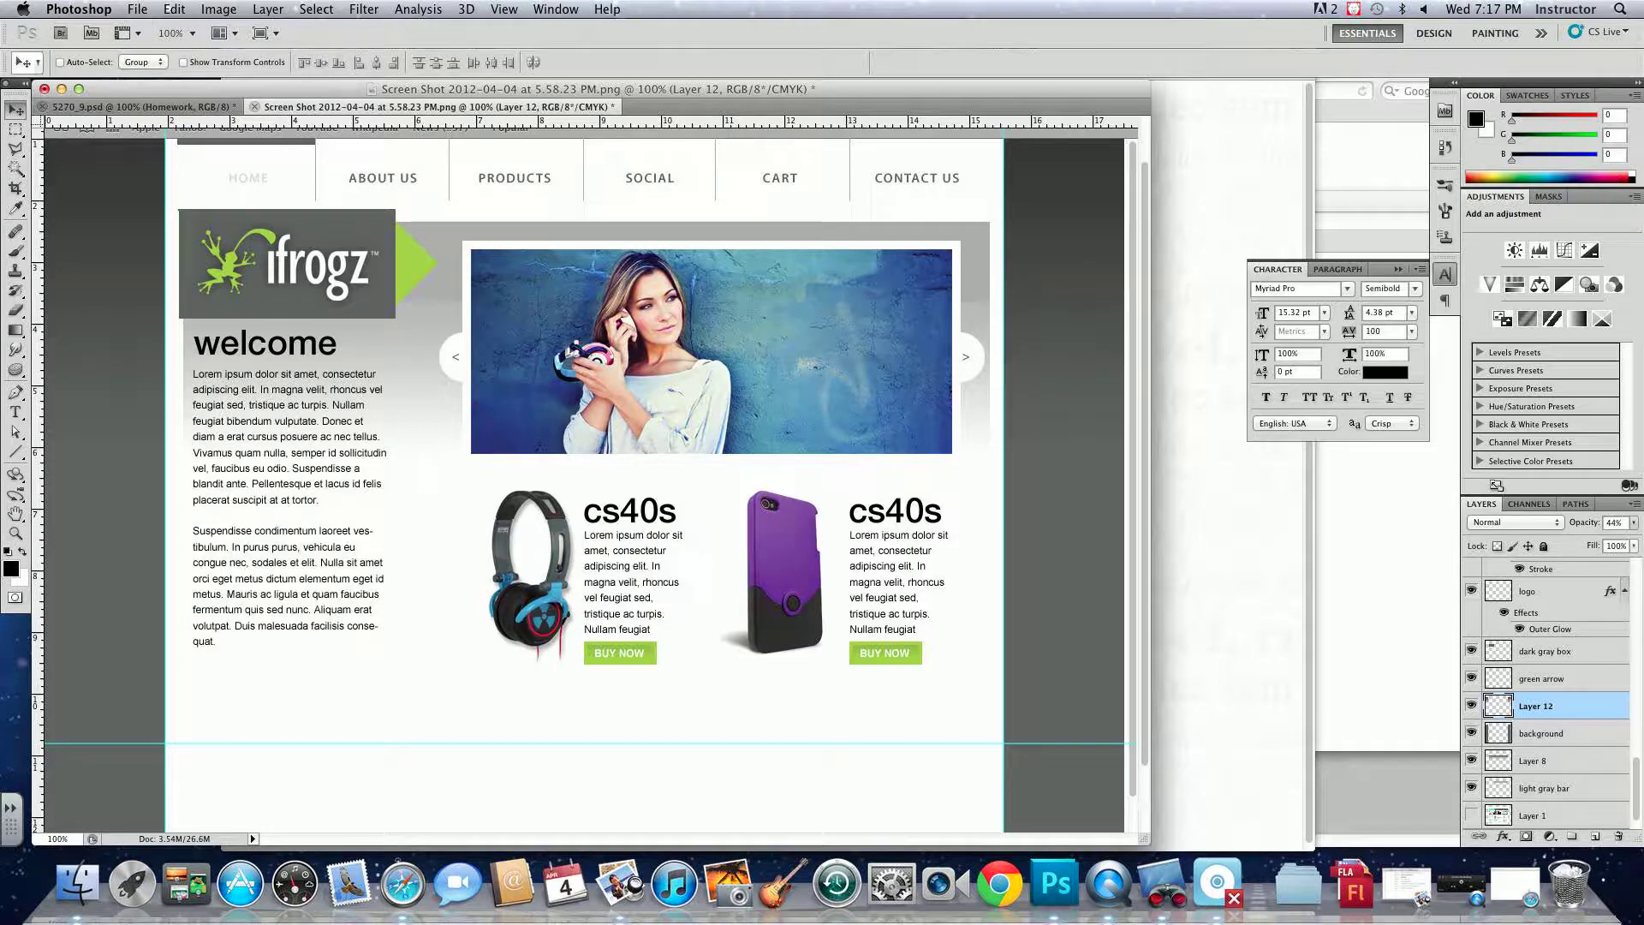
- Draw a thin vertical bar on the left dark panel, filled with black on a new layer, and deselect it
left_click(14, 128)
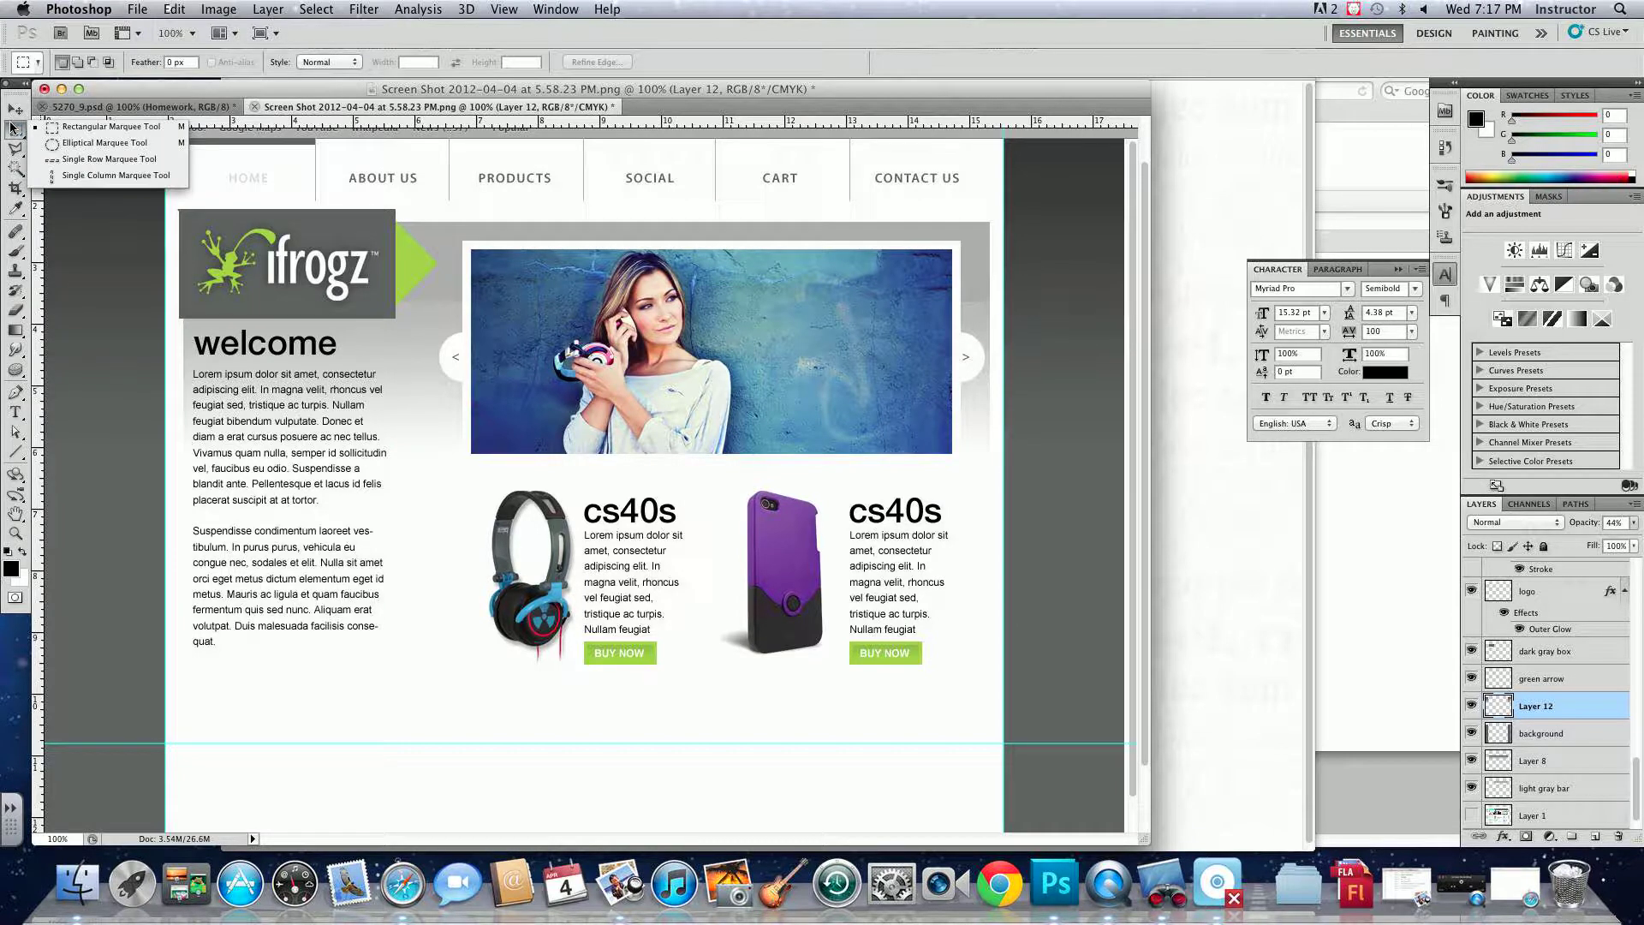
left_click(103, 126)
left_click_drag(131, 159, 138, 734)
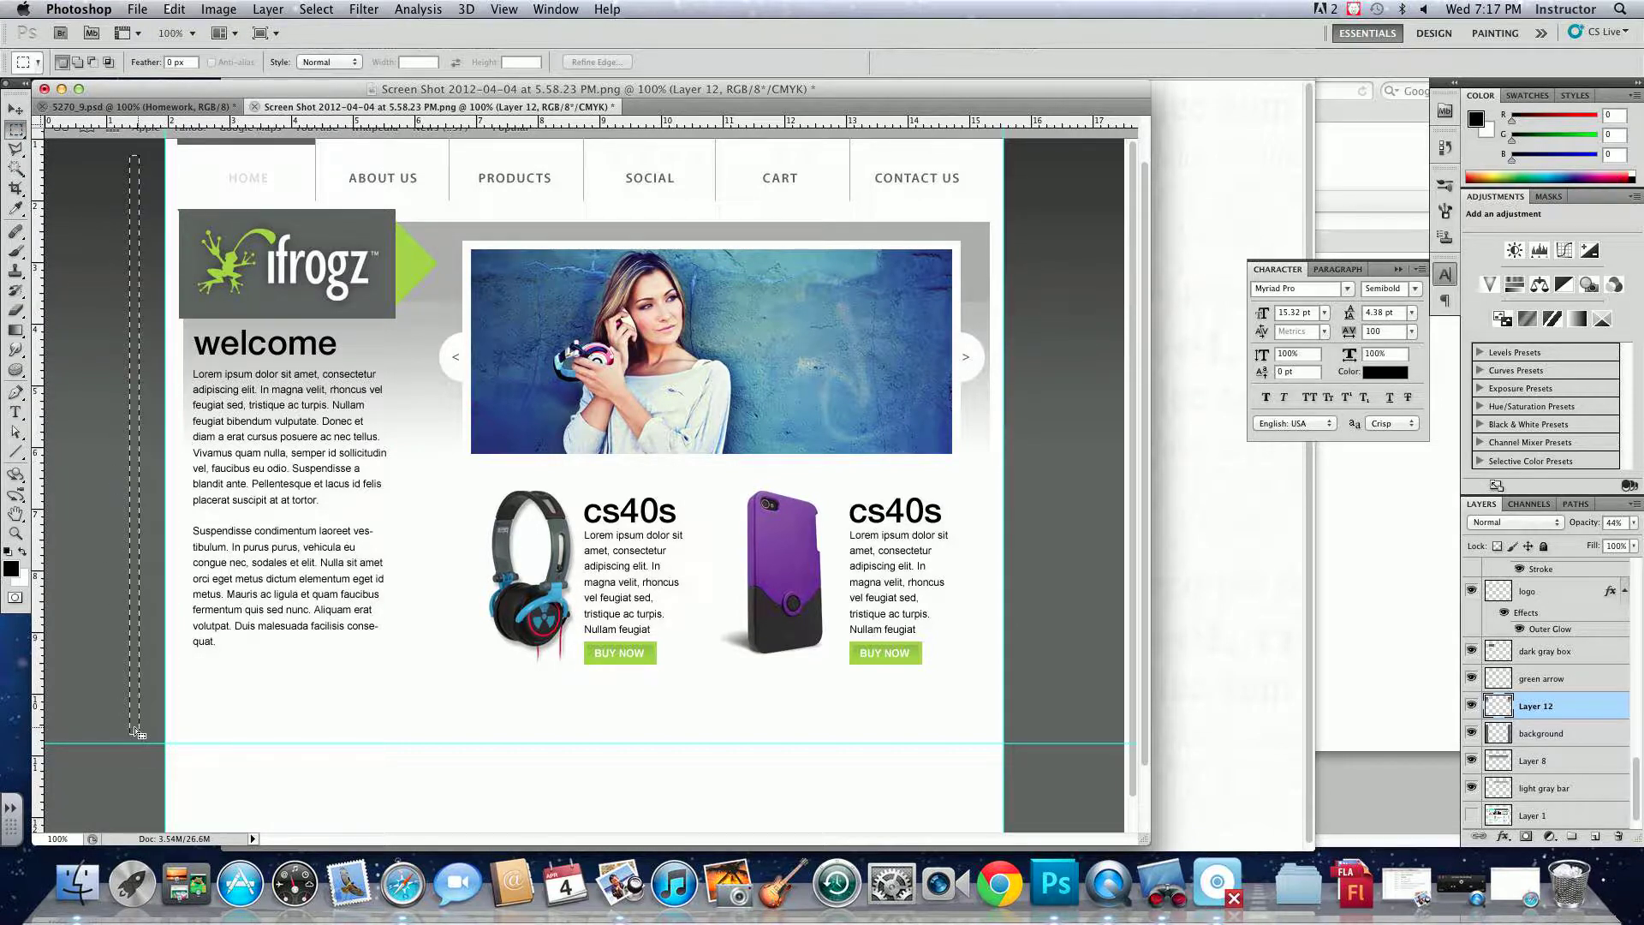
left_click(1596, 836)
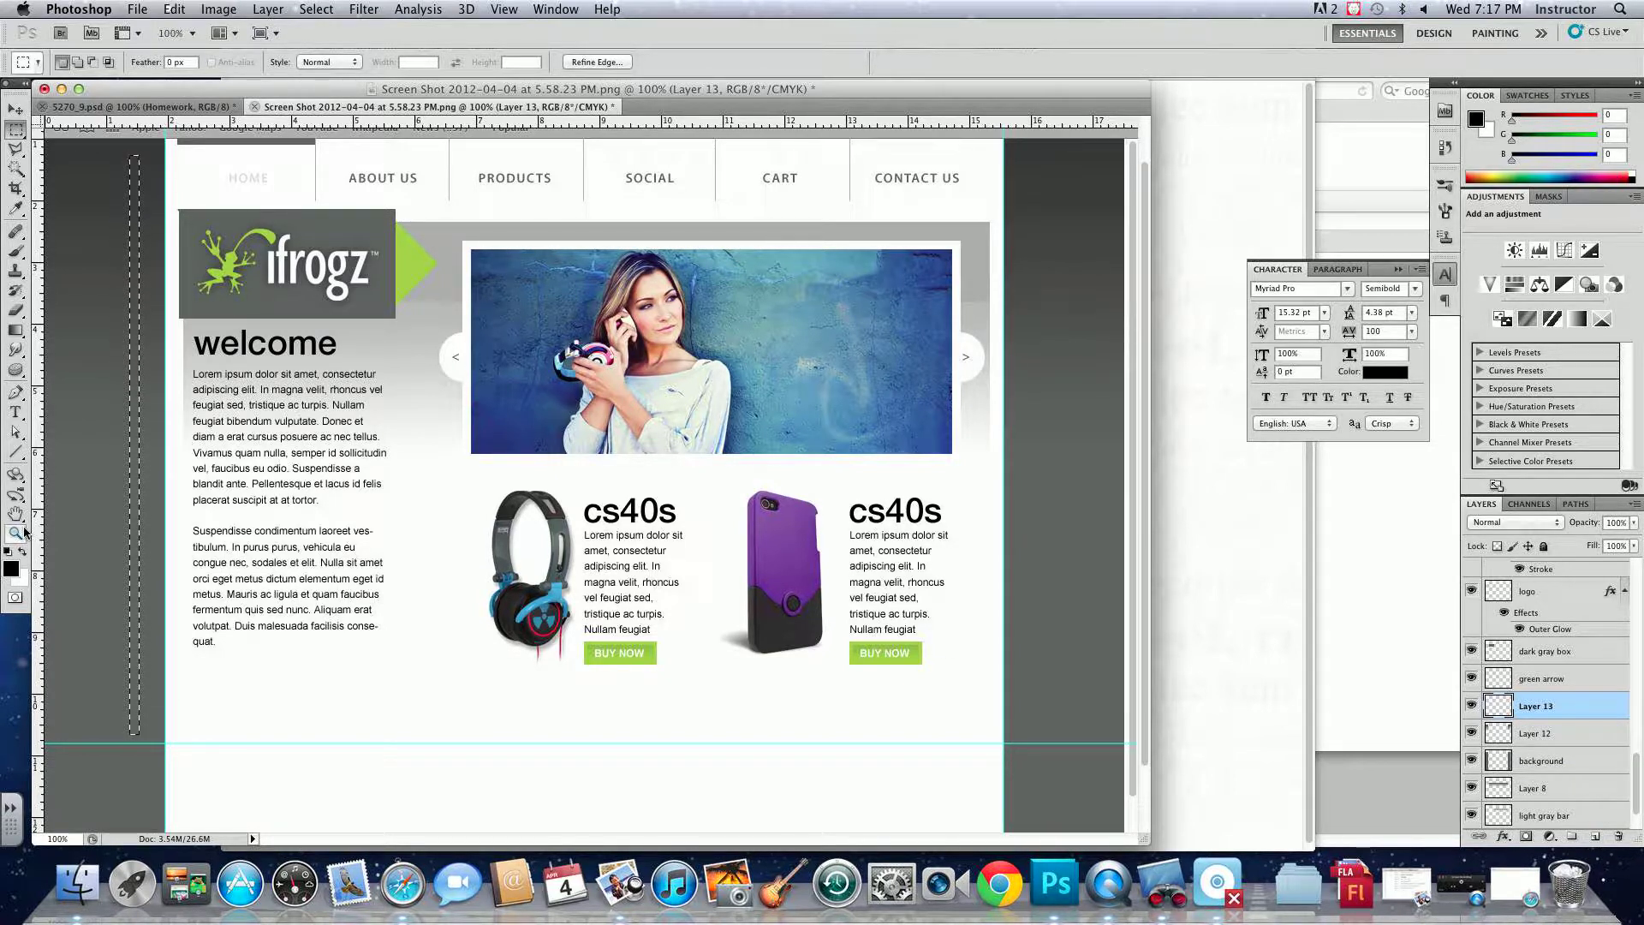
key("alt+BackSpace")
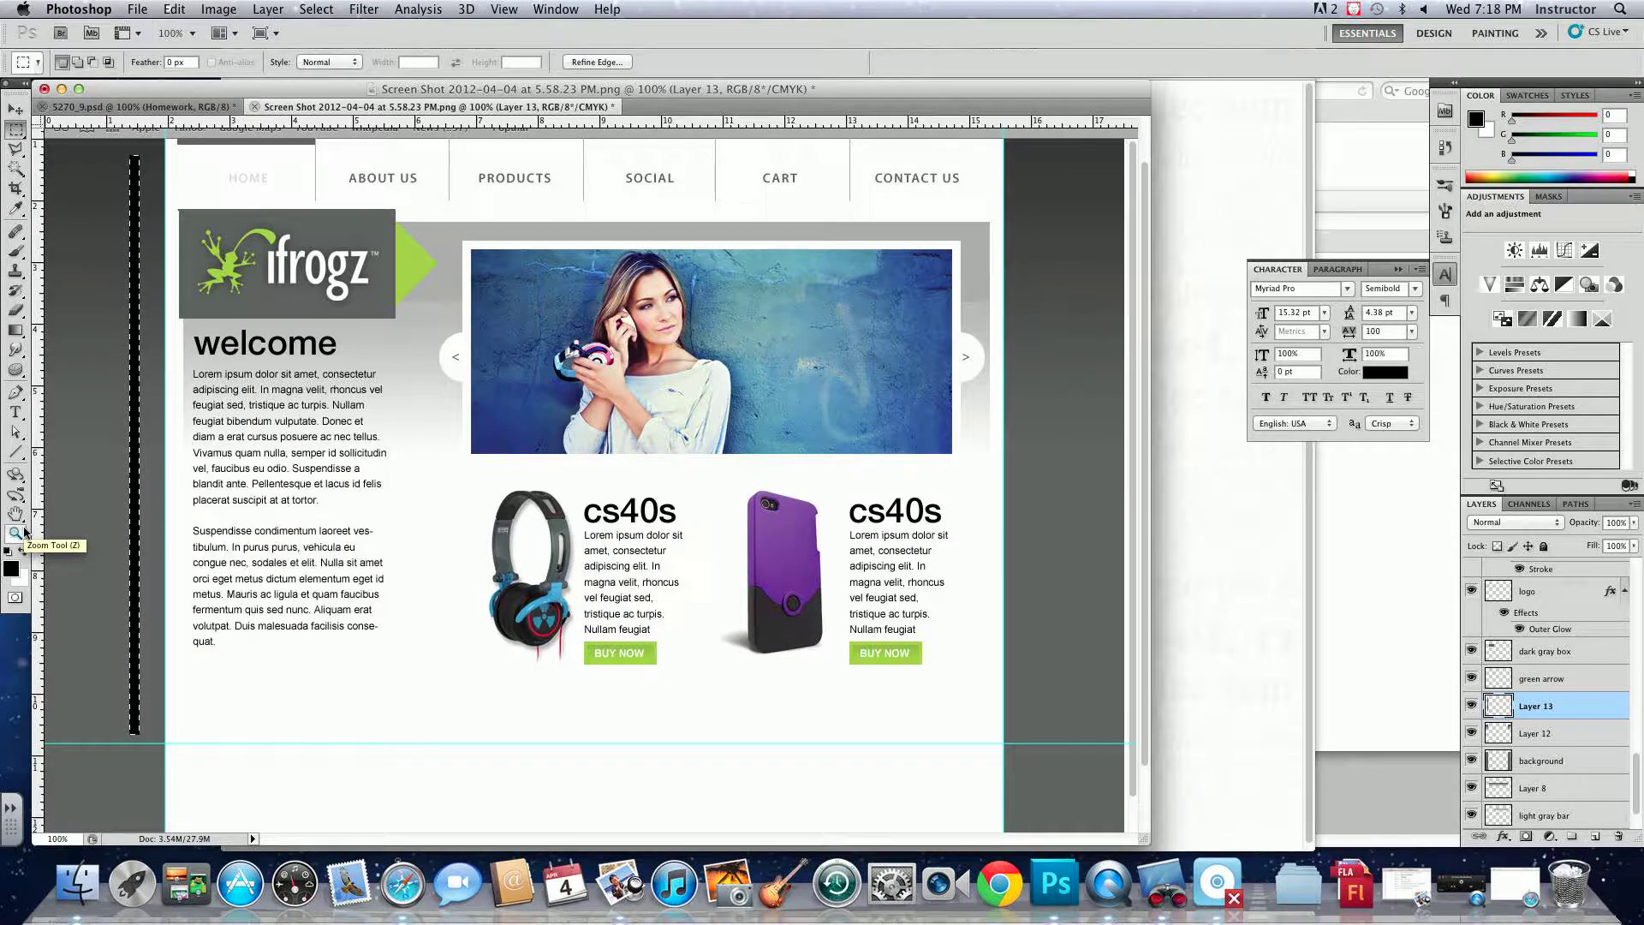
left_click(165, 463)
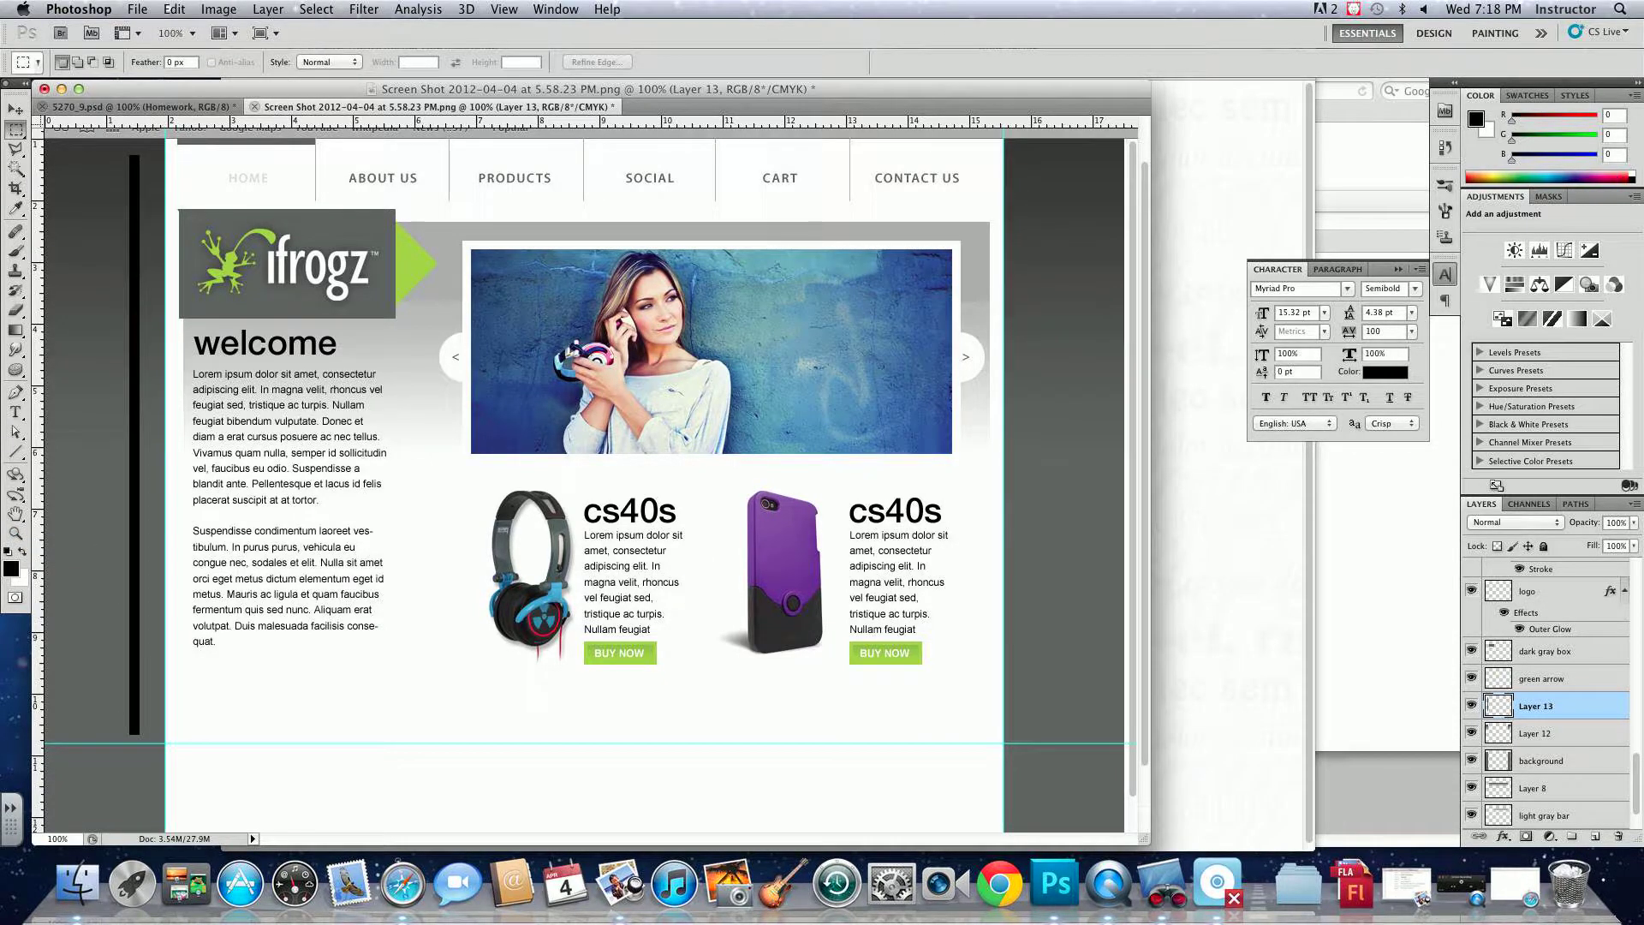
- Apply a Gaussian Blur with a 6.0 pixel radius to the black vertical bar
left_click(364, 8)
mouse_move(385, 192)
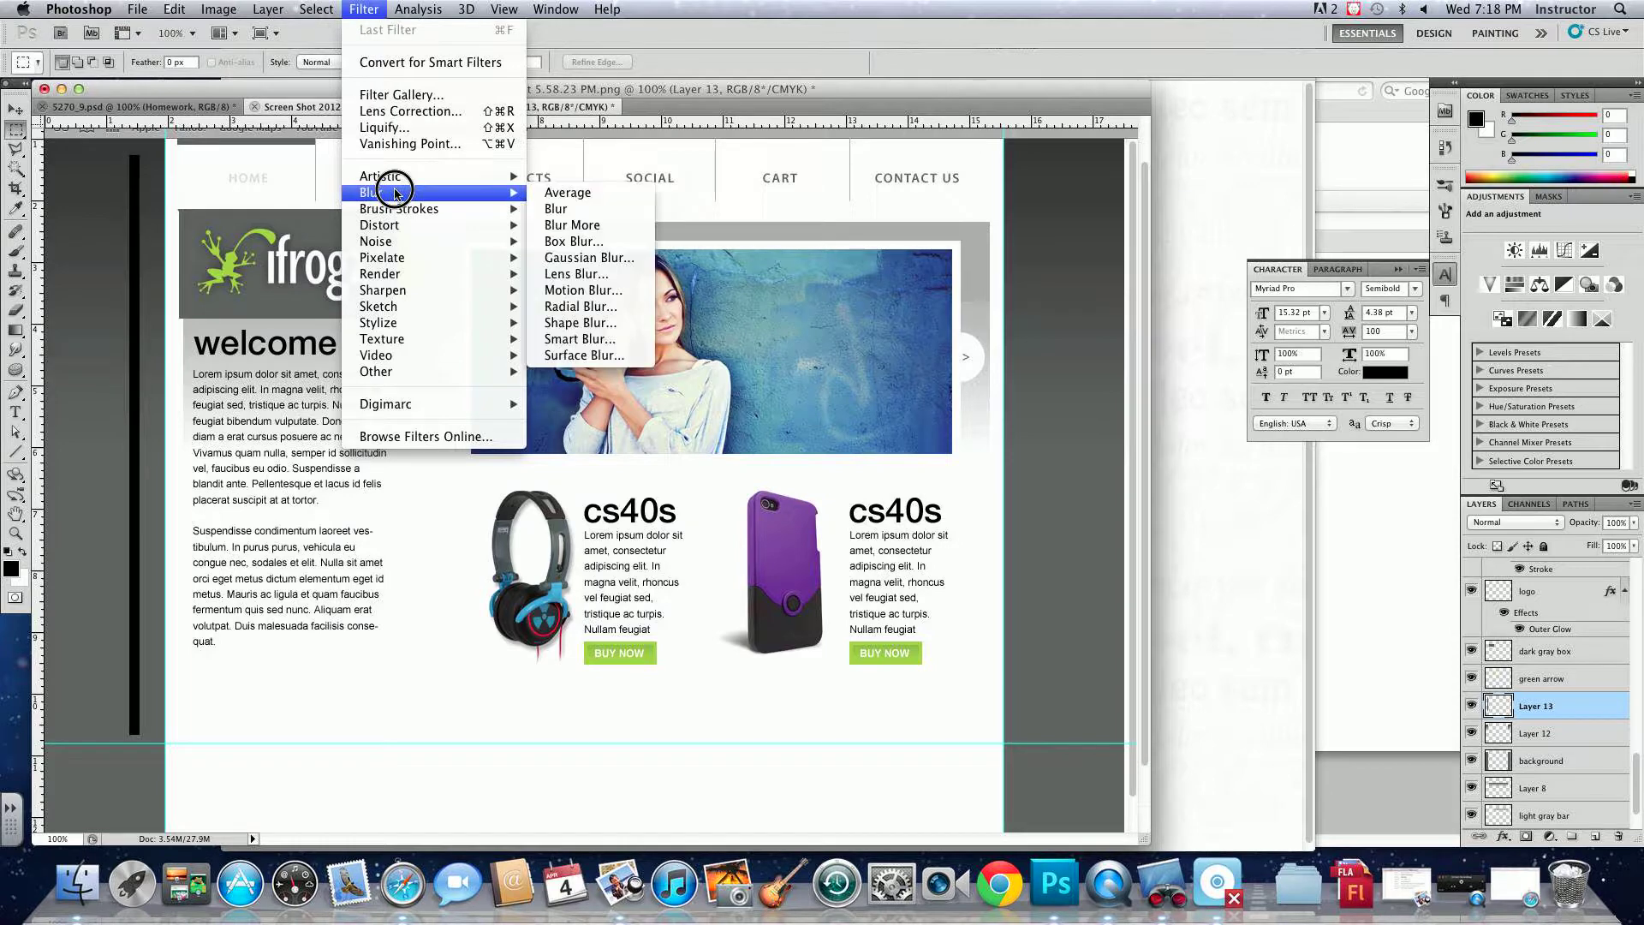
left_click(555, 255)
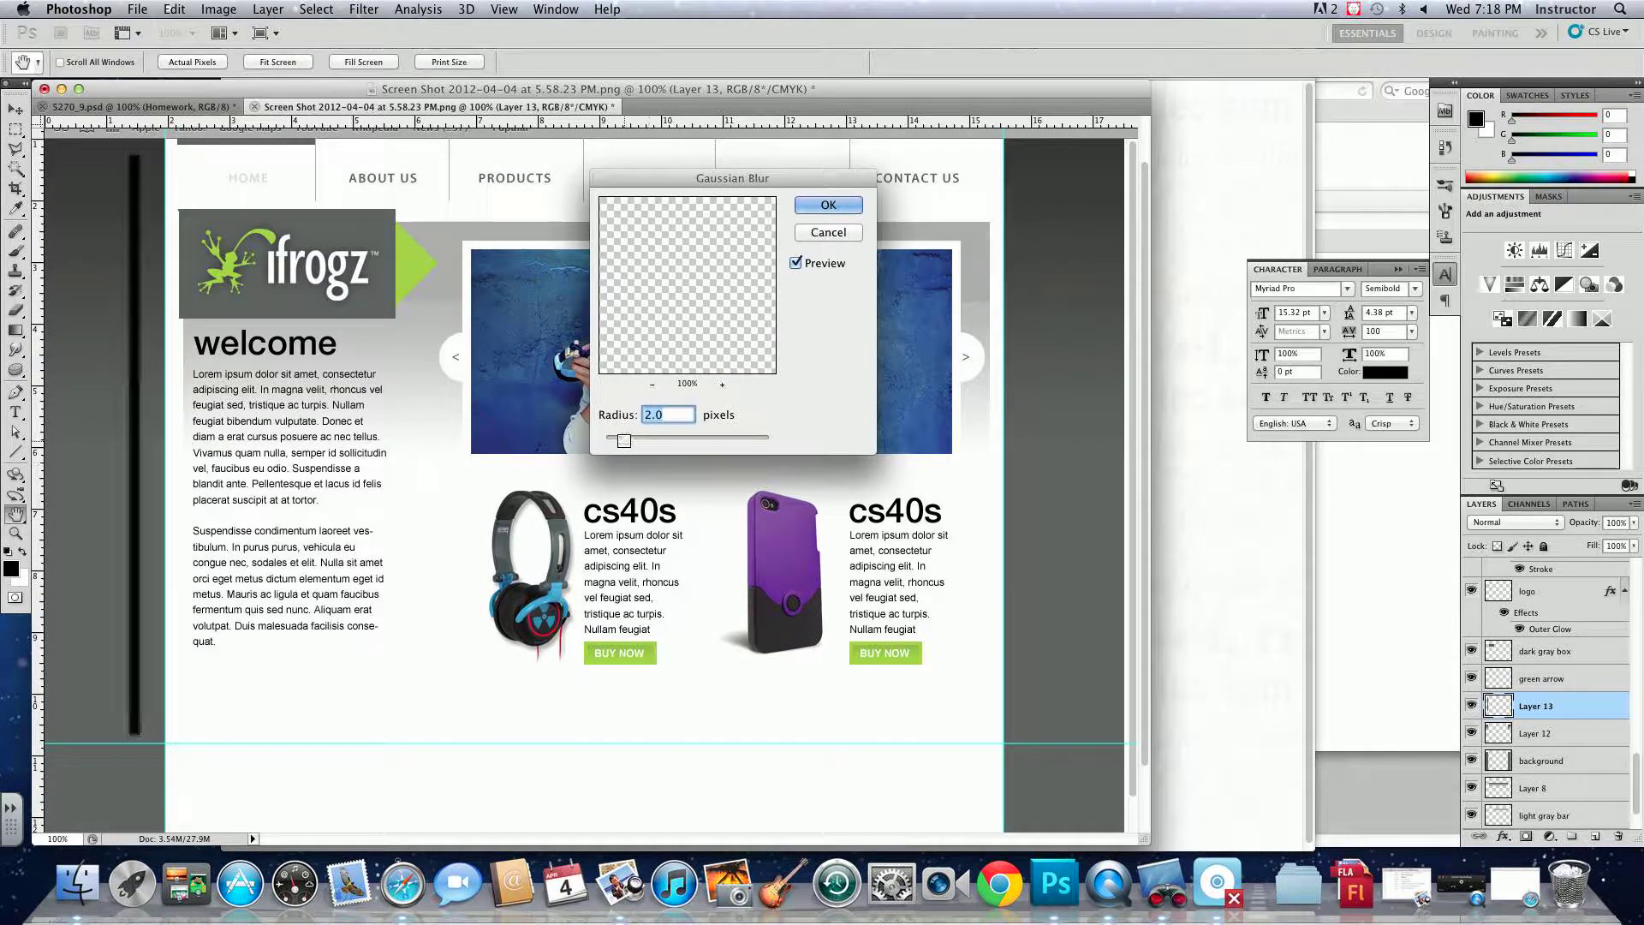
left_click_drag(624, 440, 654, 438)
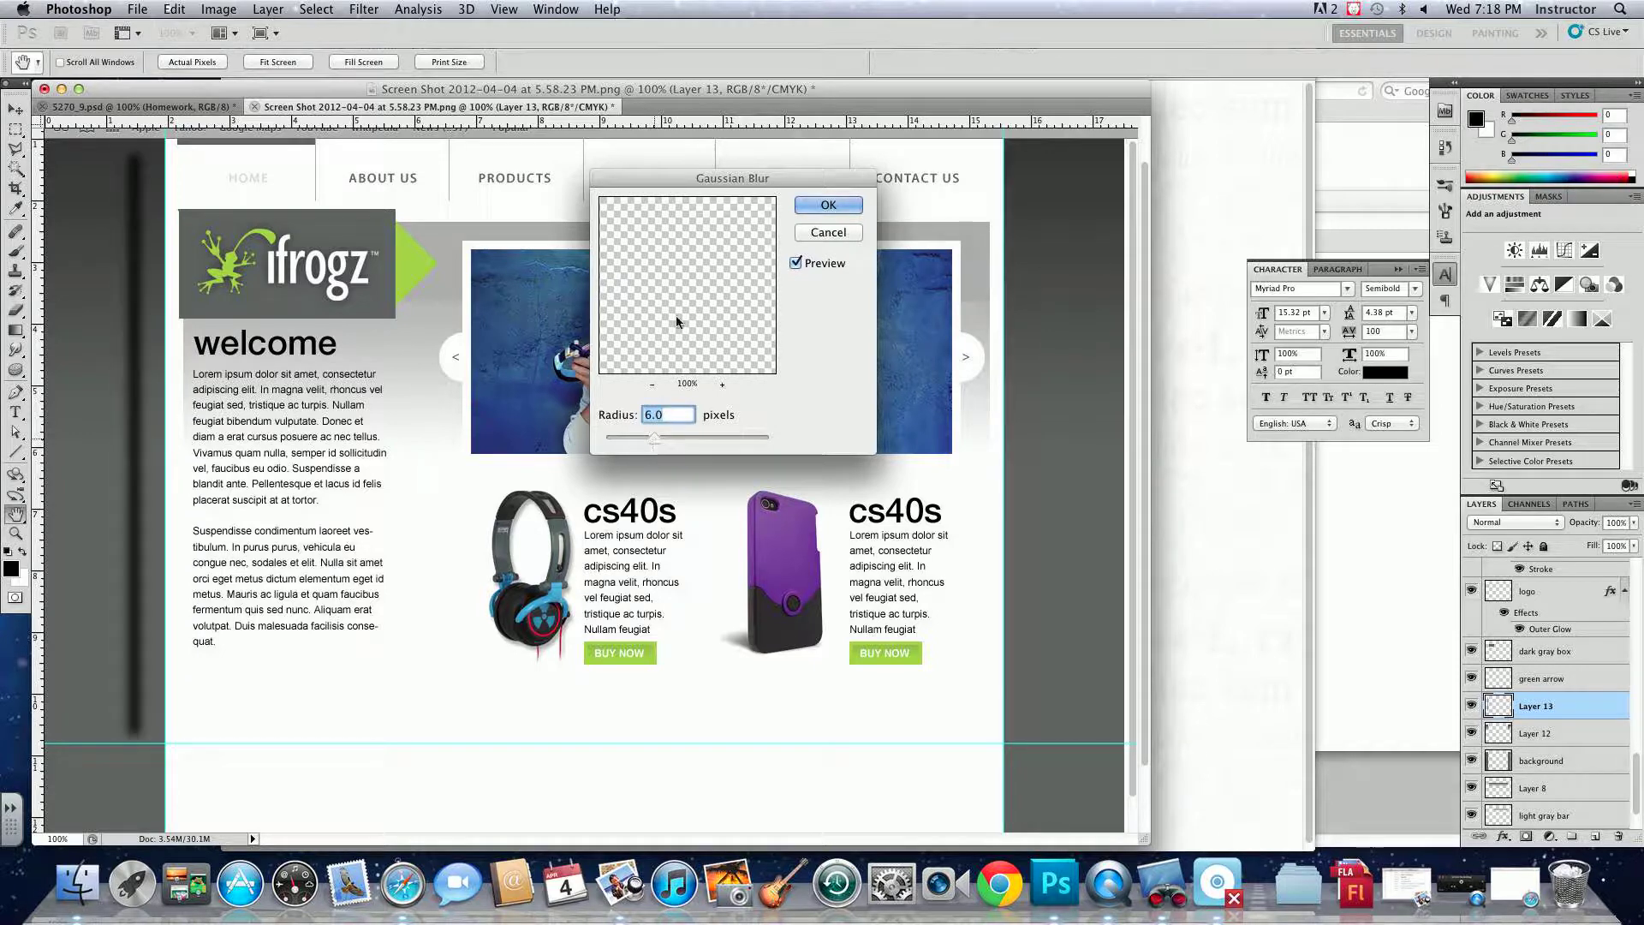
key("Return")
- Delete the right half of the blurred bar to leave a one-sided shadow, and clear the selection
key("m")
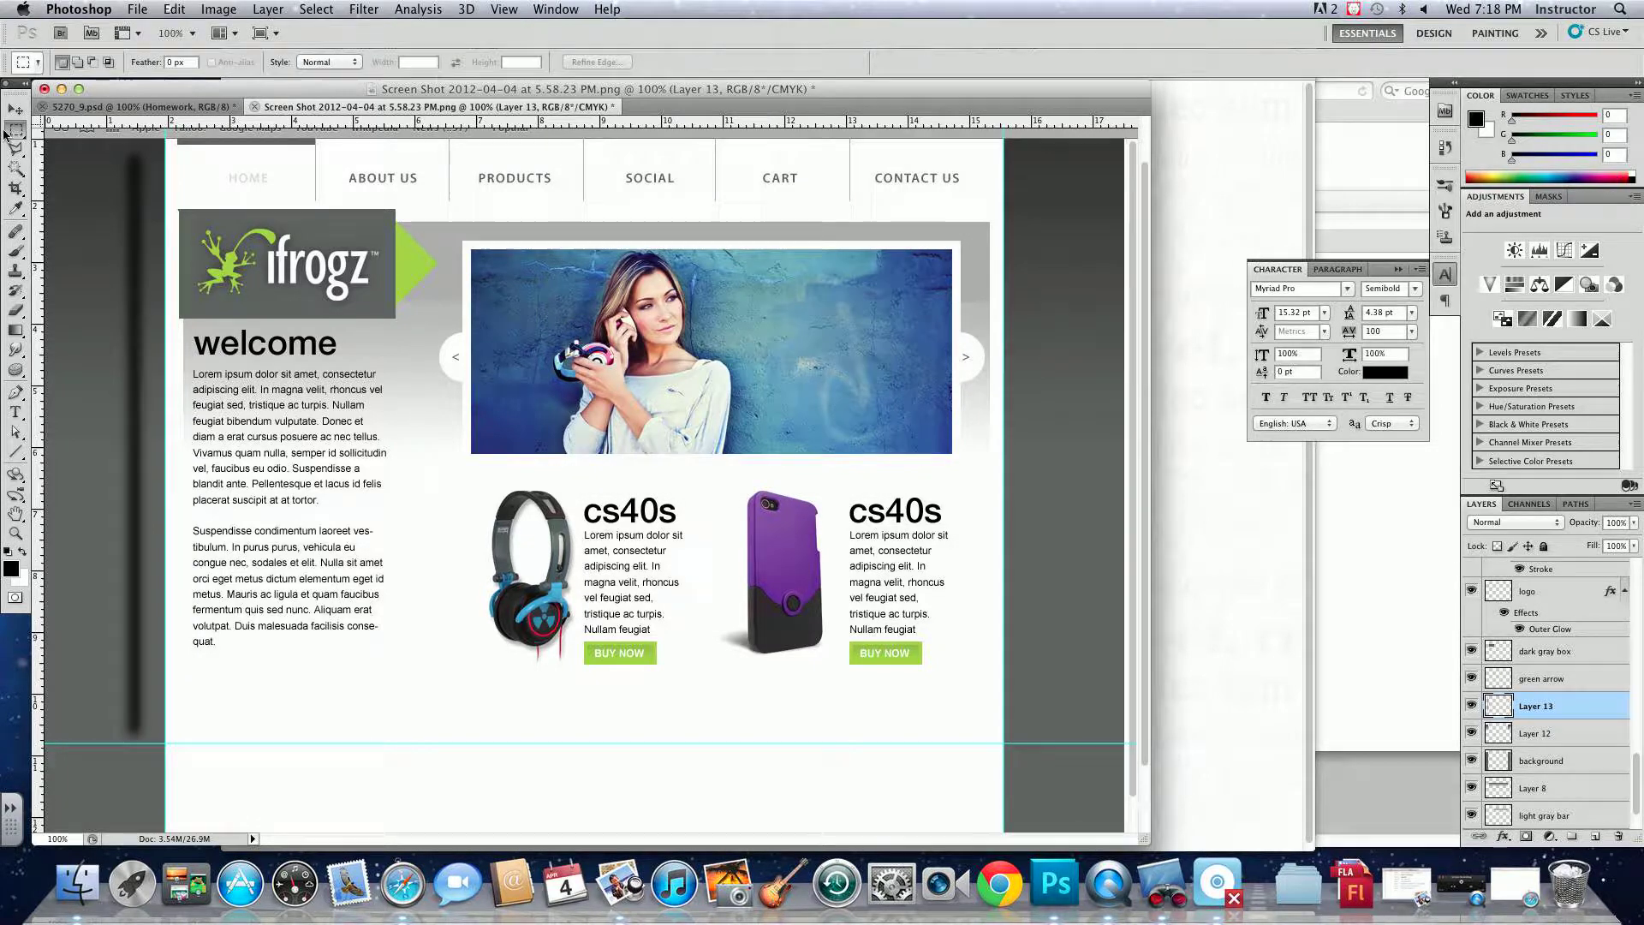
left_click_drag(156, 210, 326, 771)
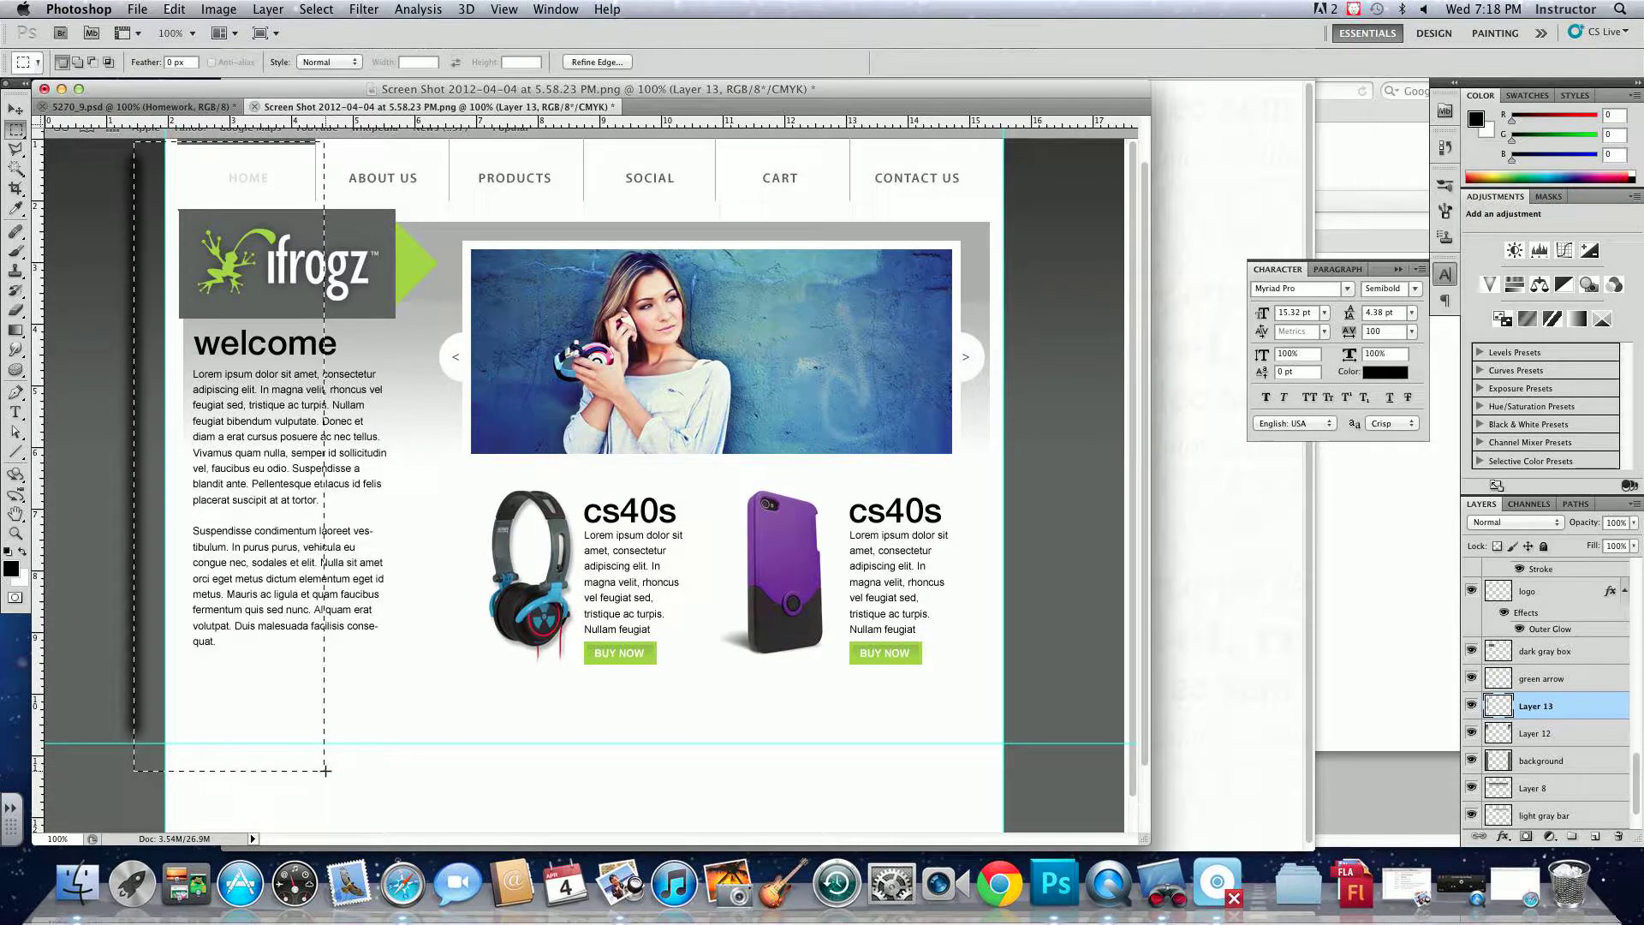
key("Left")
key("Delete")
key("Left")
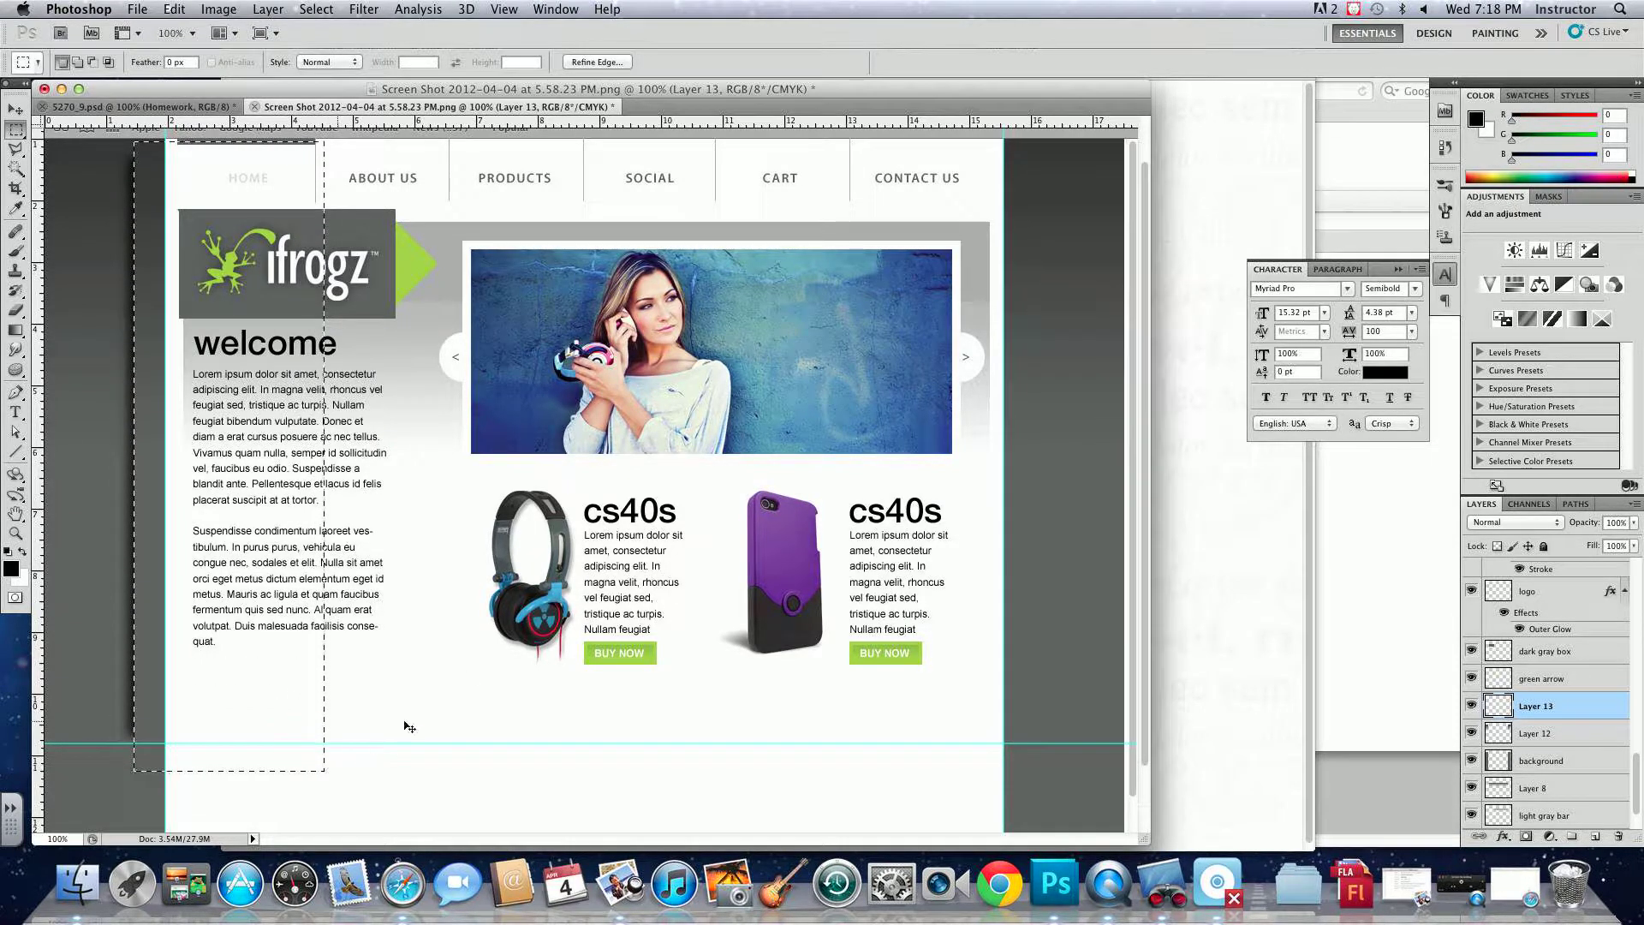
key("super+d")
- Move the one-sided shadow against the left edge of the white page area
left_click(12, 111)
left_click_drag(128, 192, 157, 186)
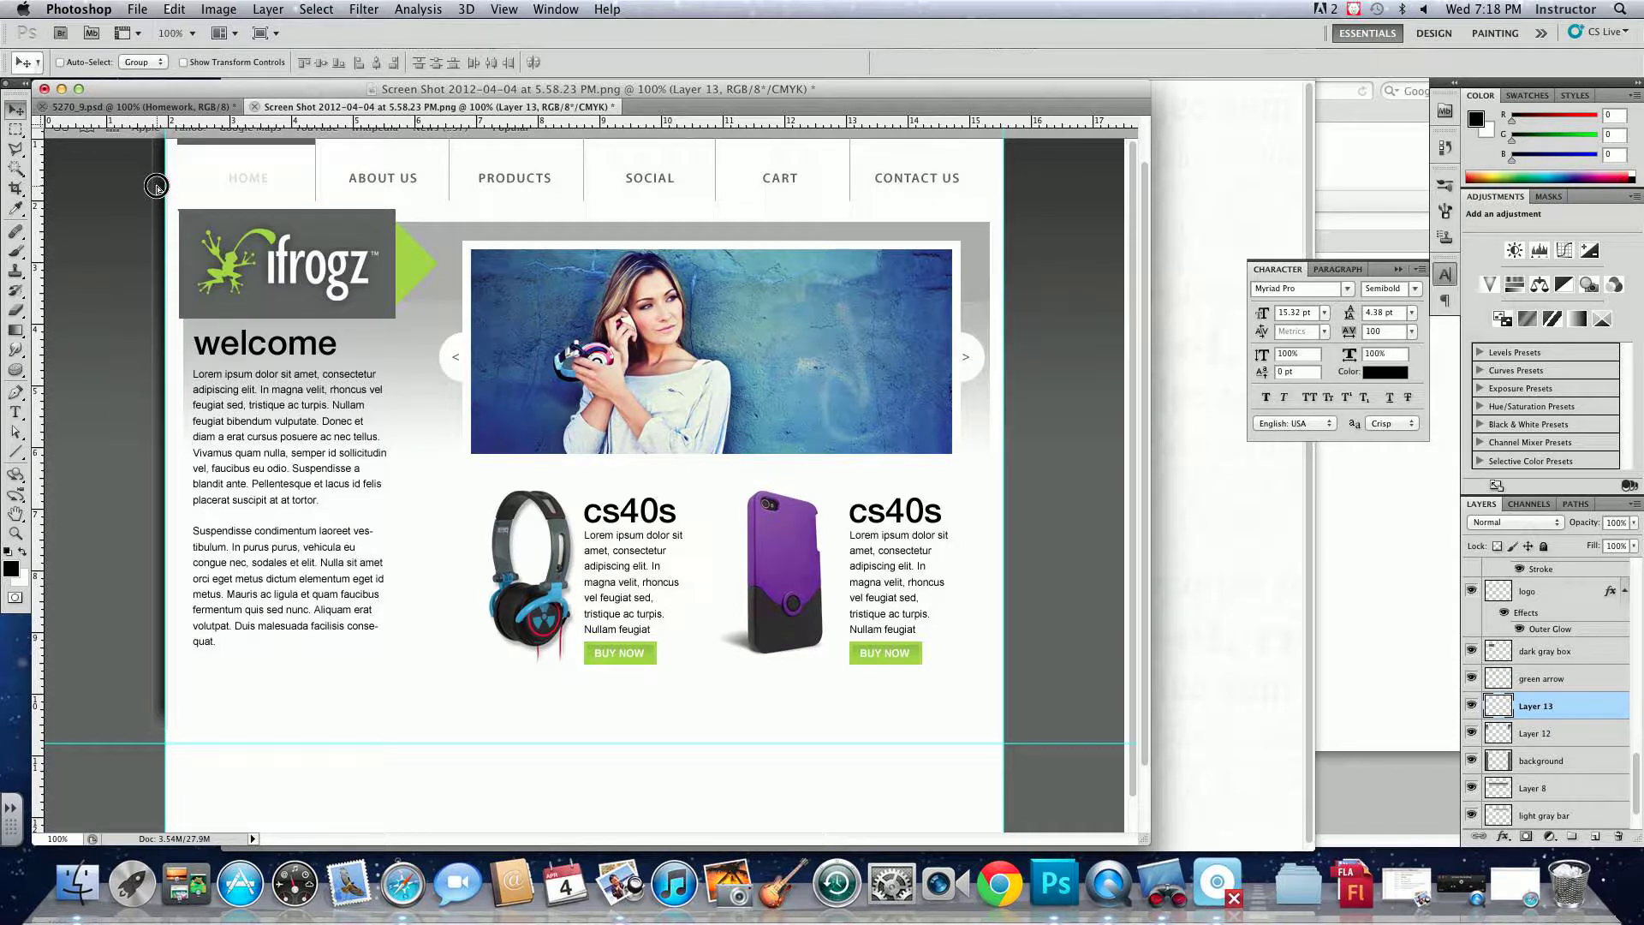
left_click(16, 130)
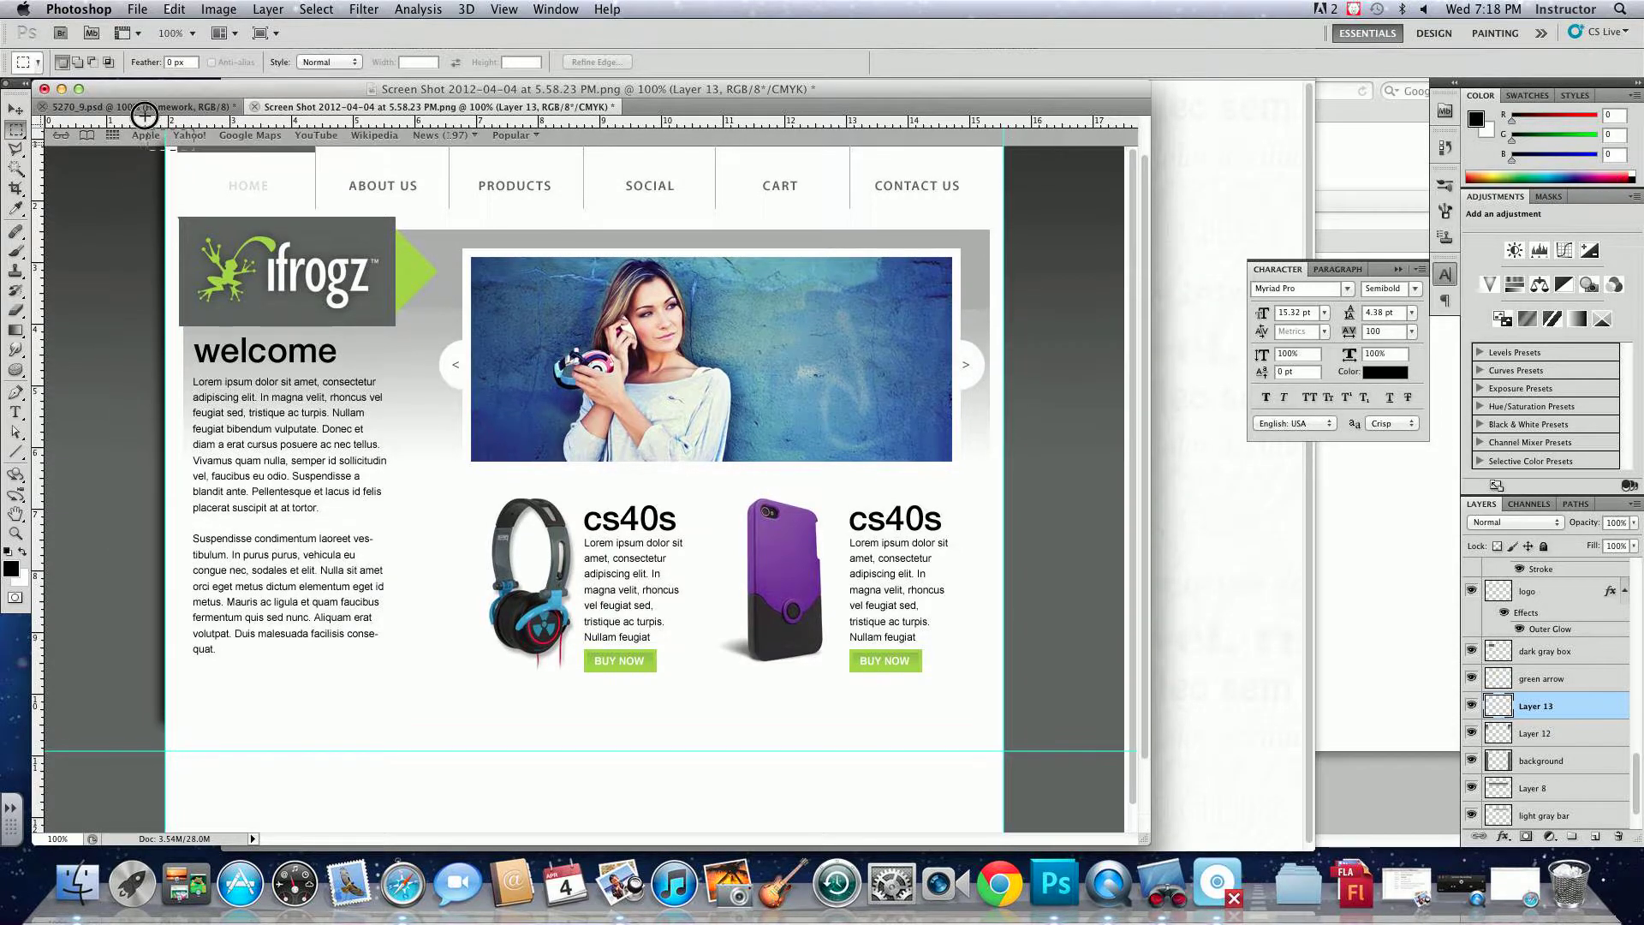
scroll(189, 140, "up", 3)
left_click(202, 150)
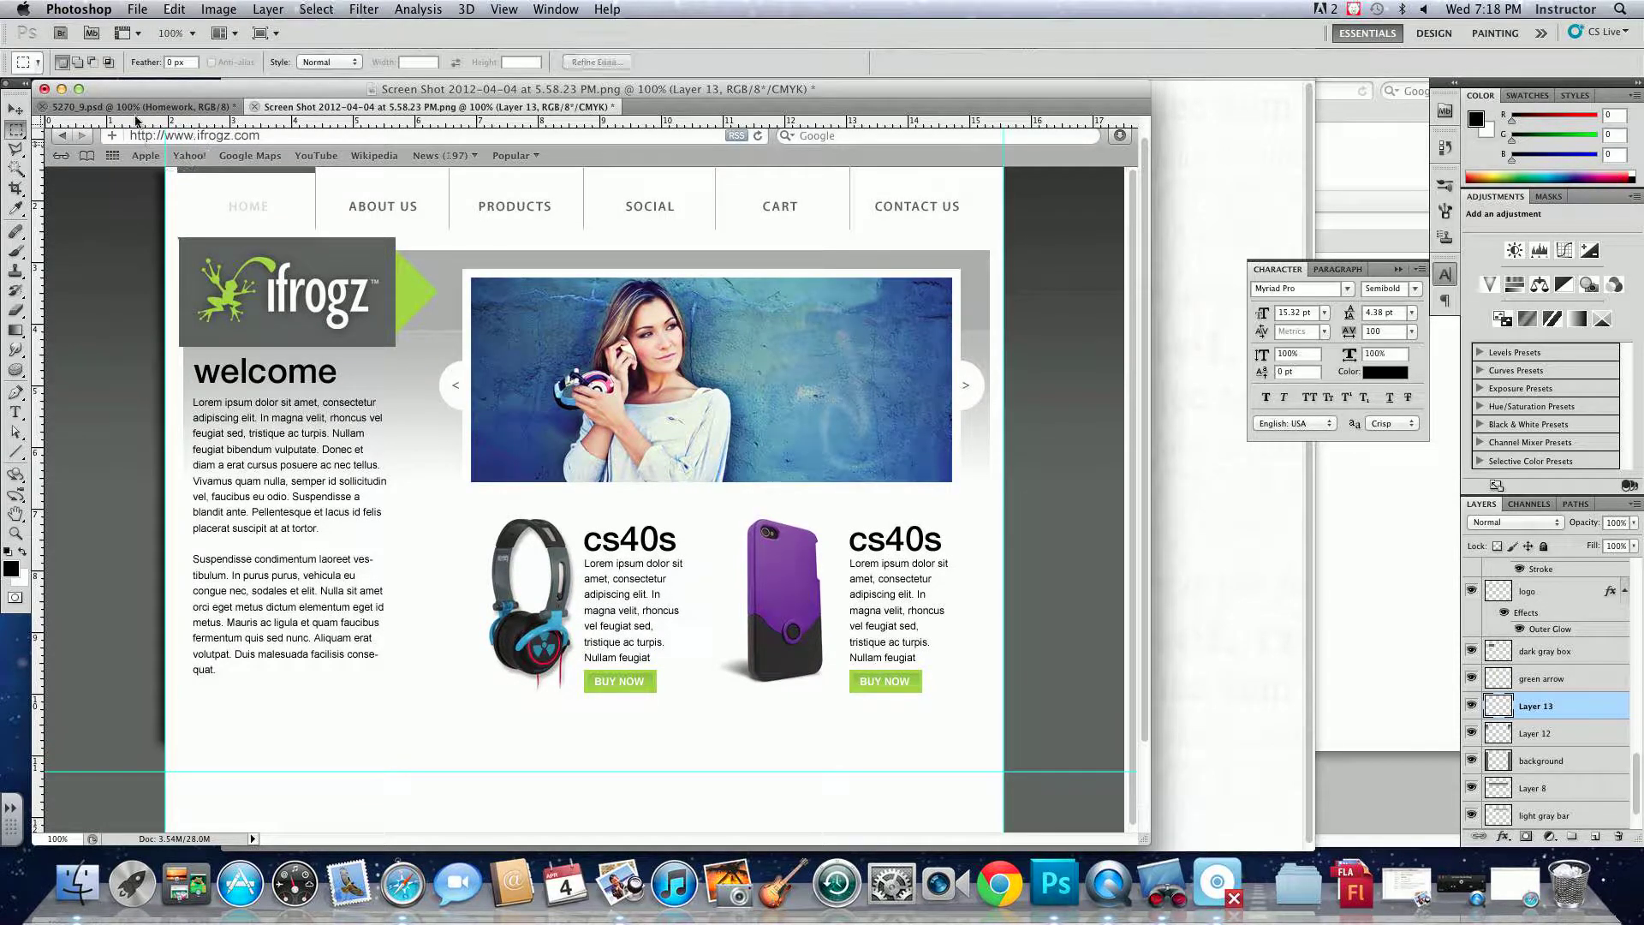
- Stretch the left edge shadow downward to about 143% of its height with Free Transform
left_click(16, 109)
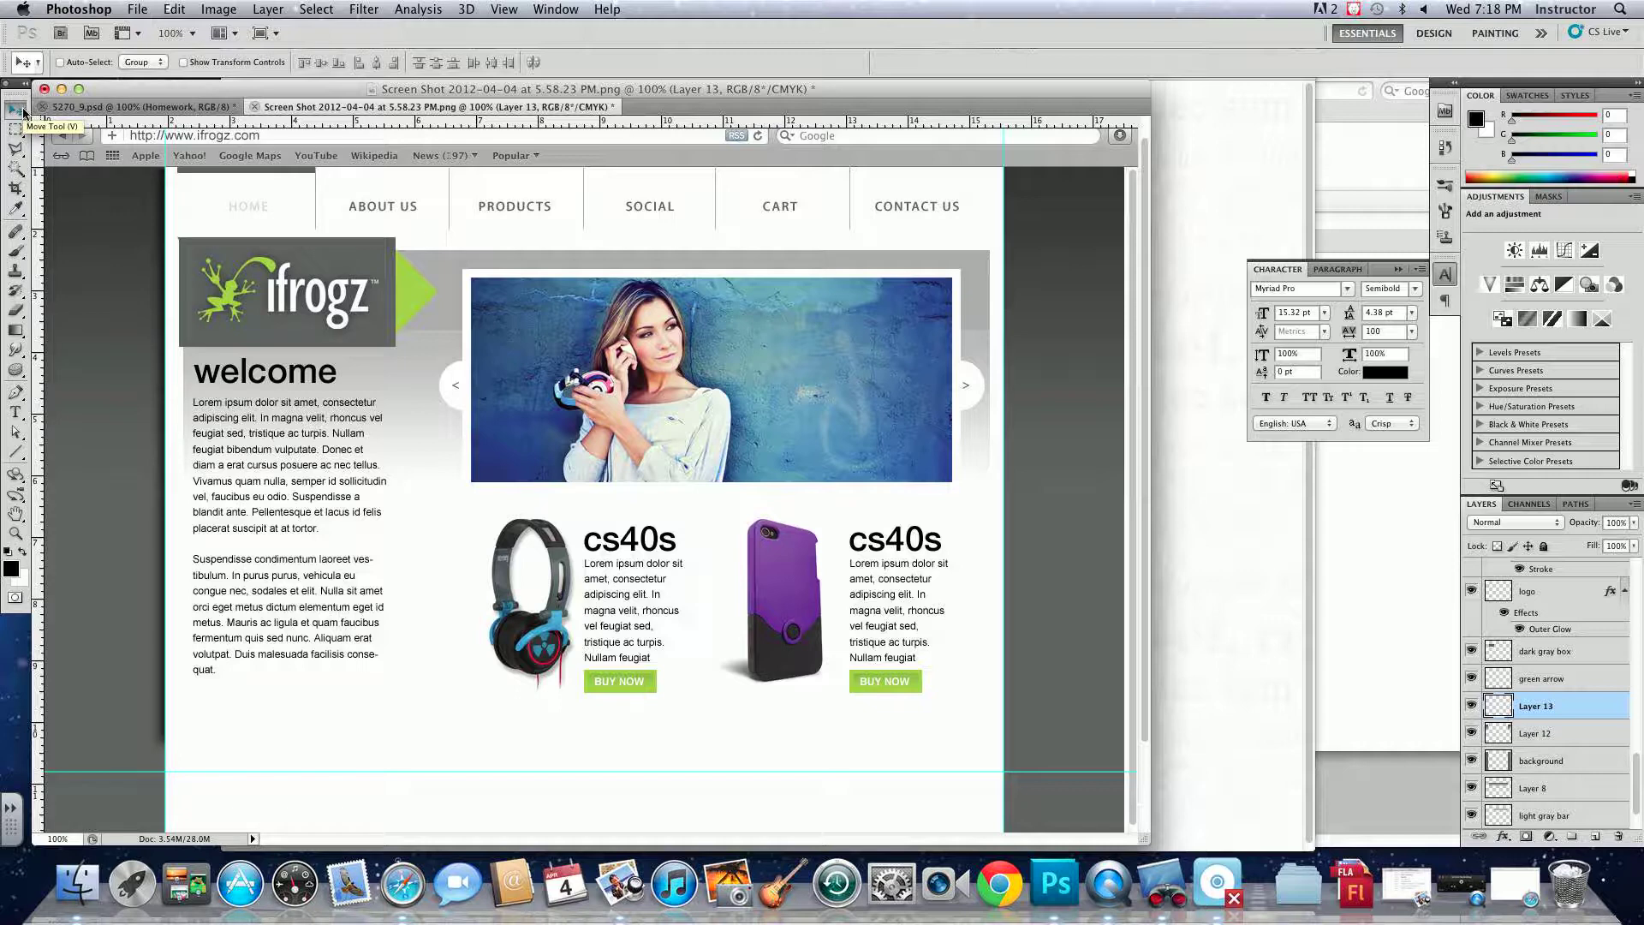
key("super+t")
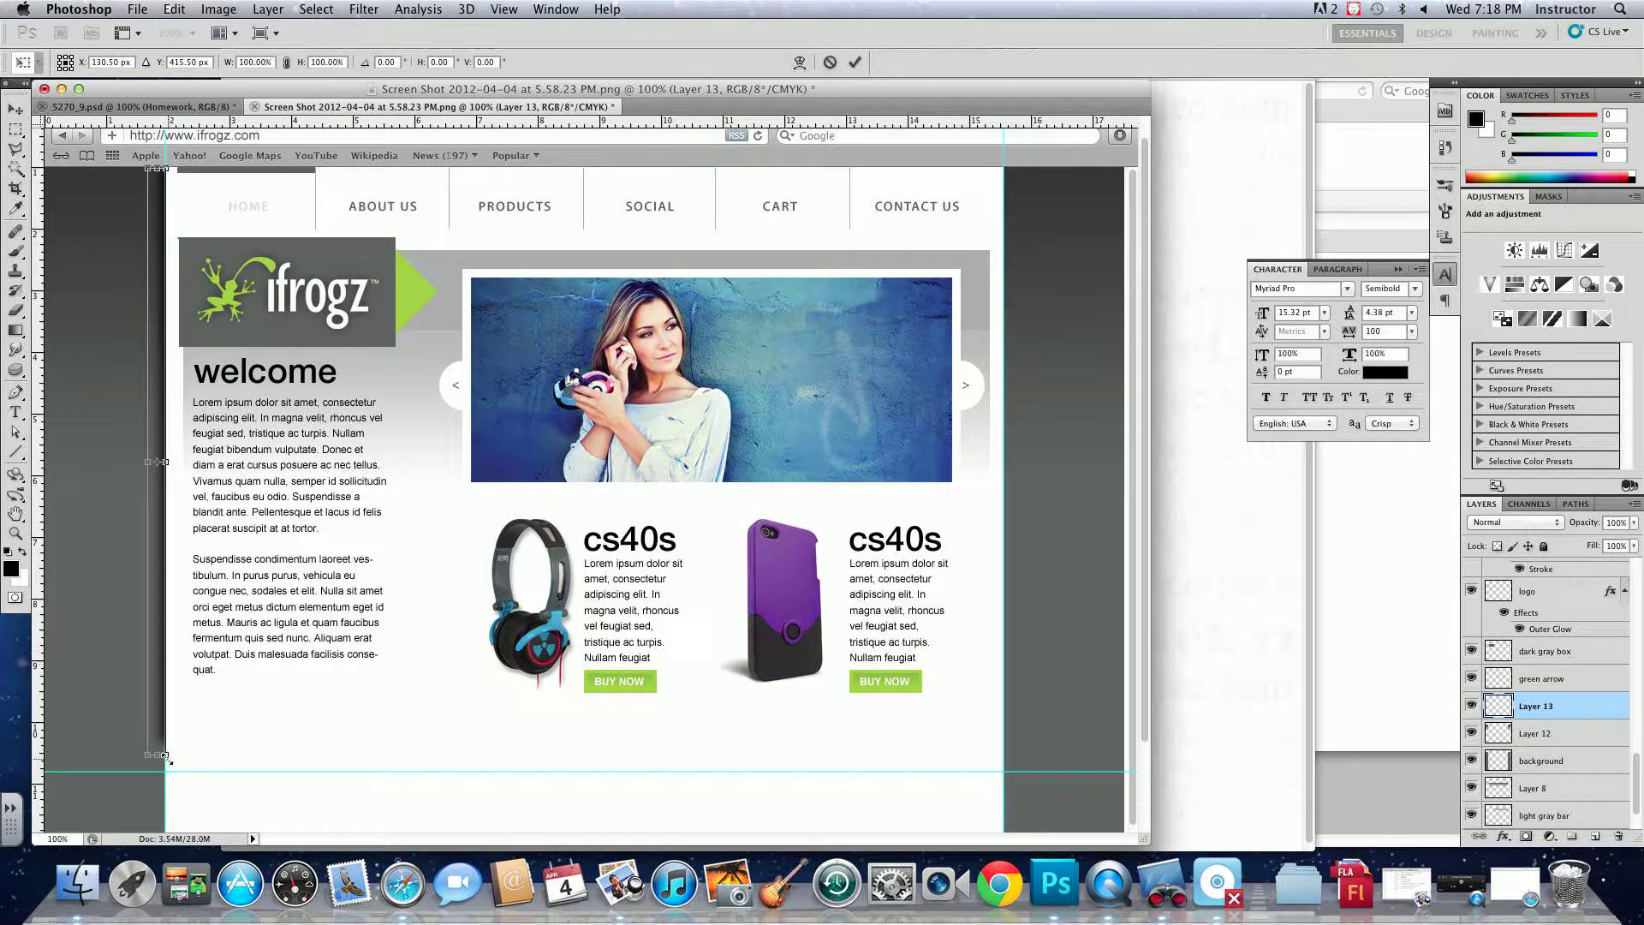
left_click_drag(155, 757, 146, 916)
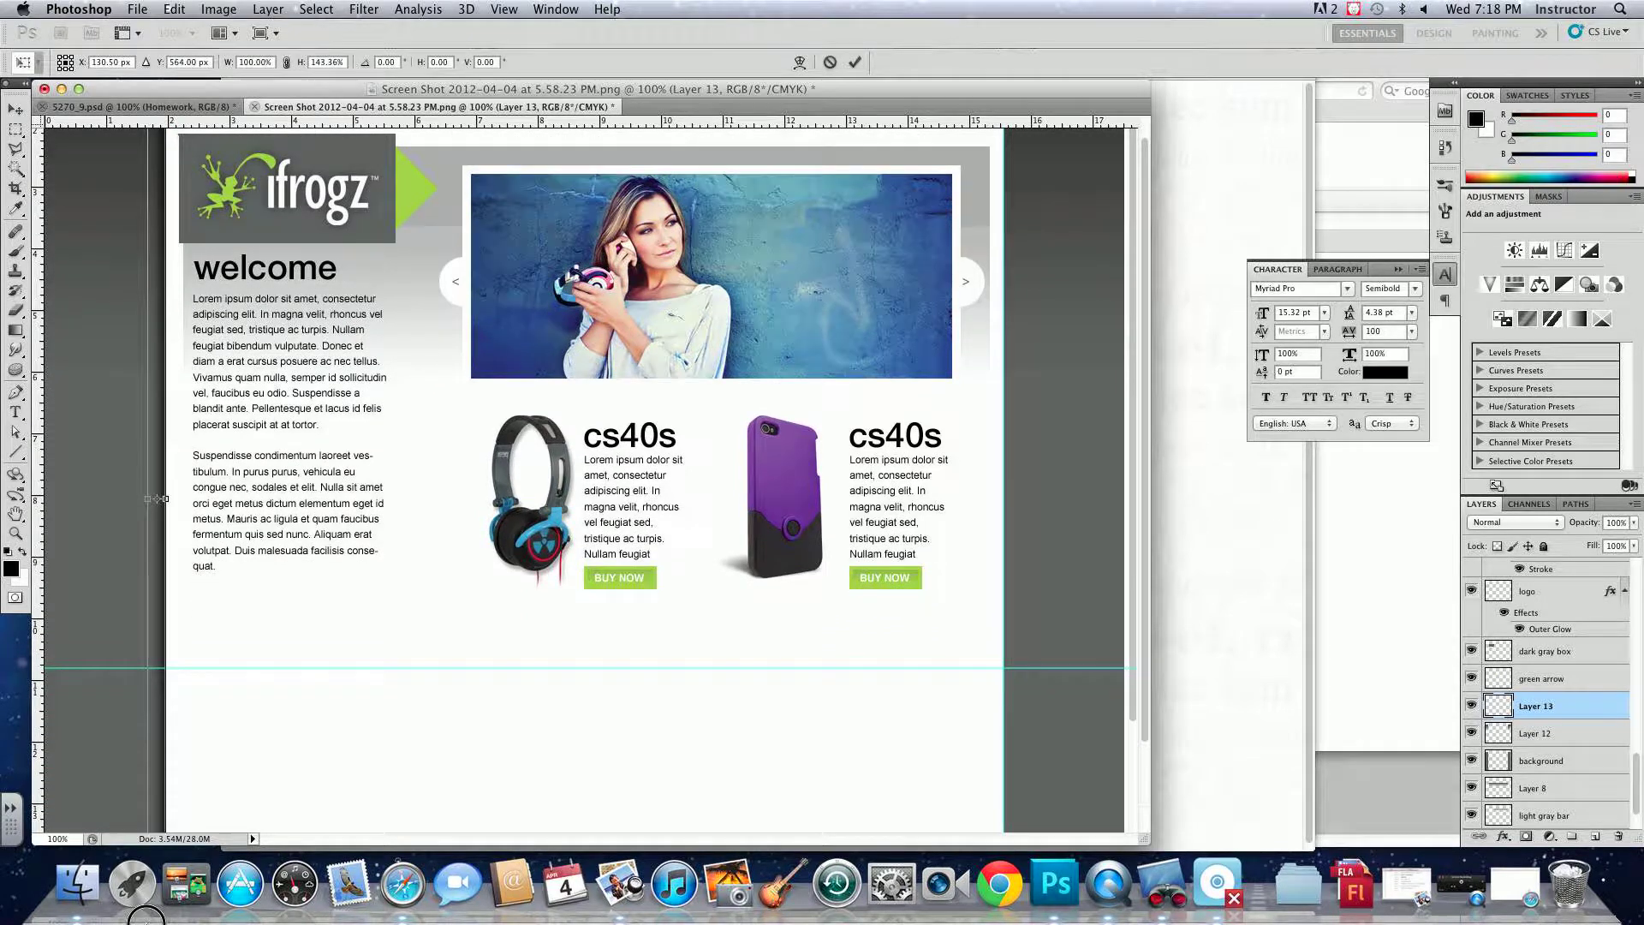
key("Return")
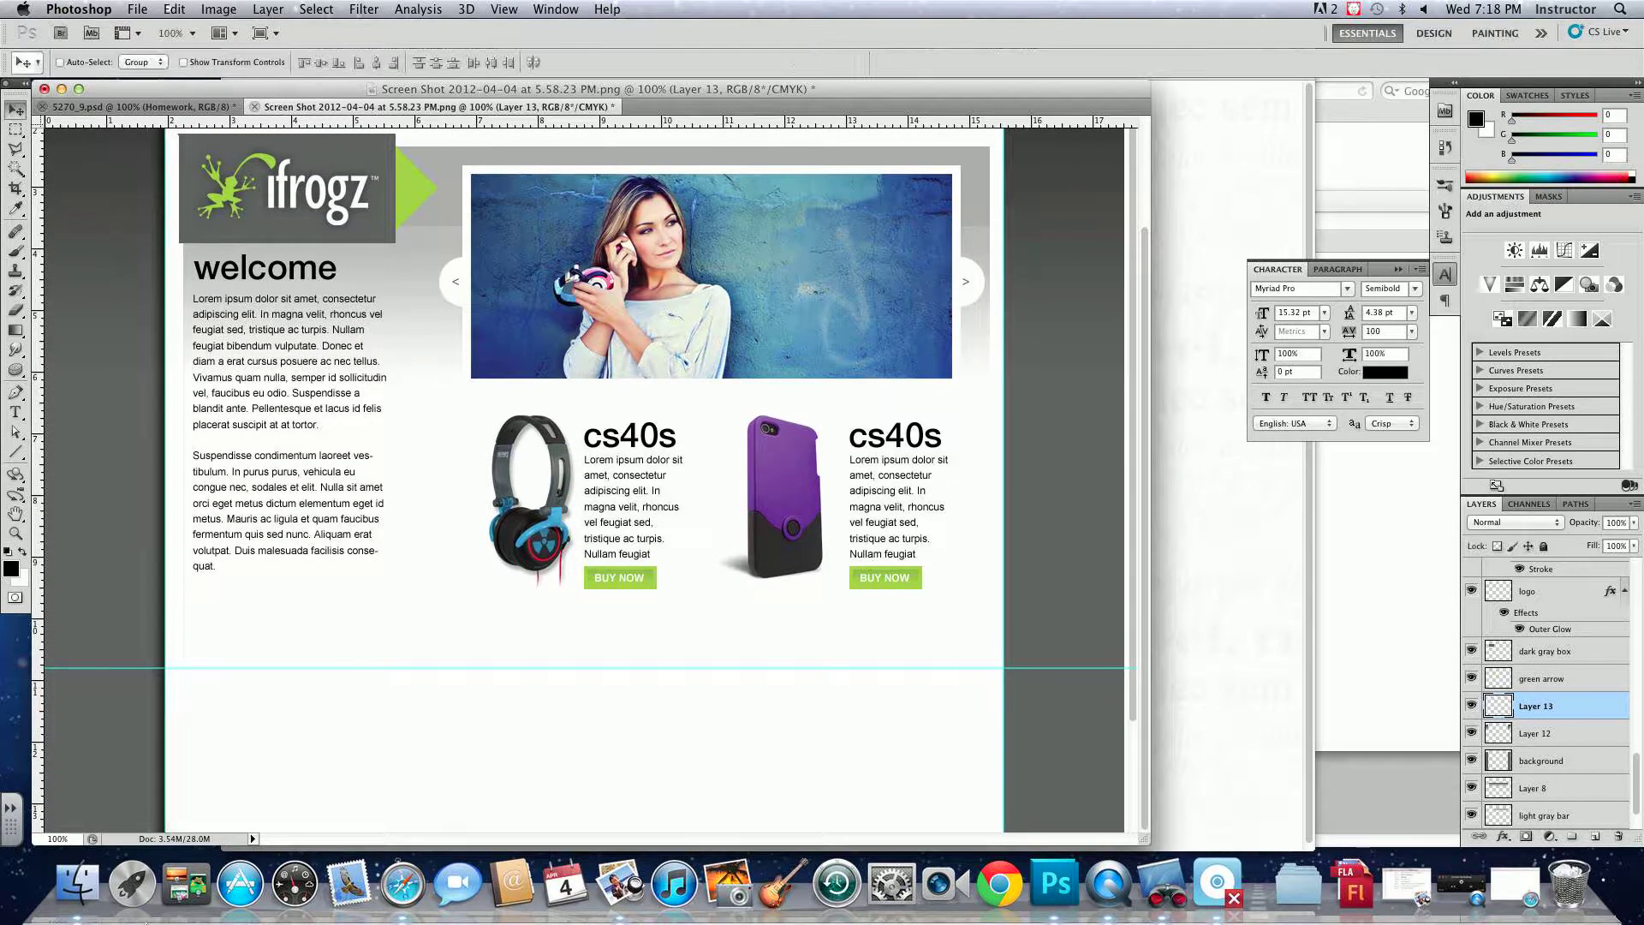
- Hide the guides in the mockup document
key("super+h")
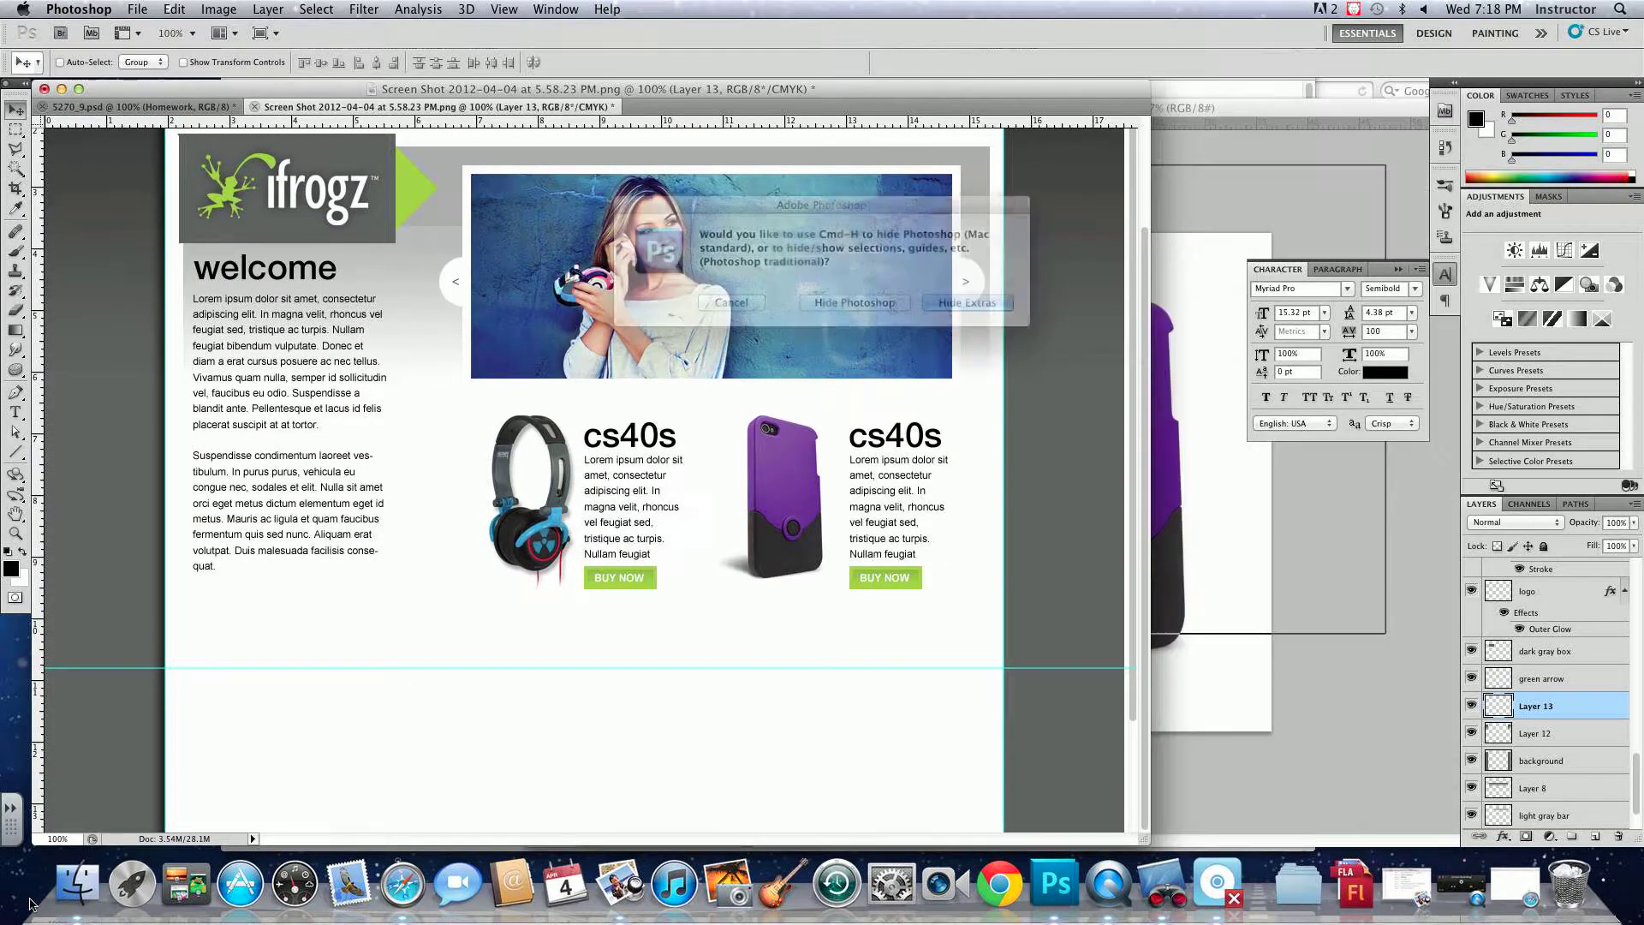
left_click(724, 308)
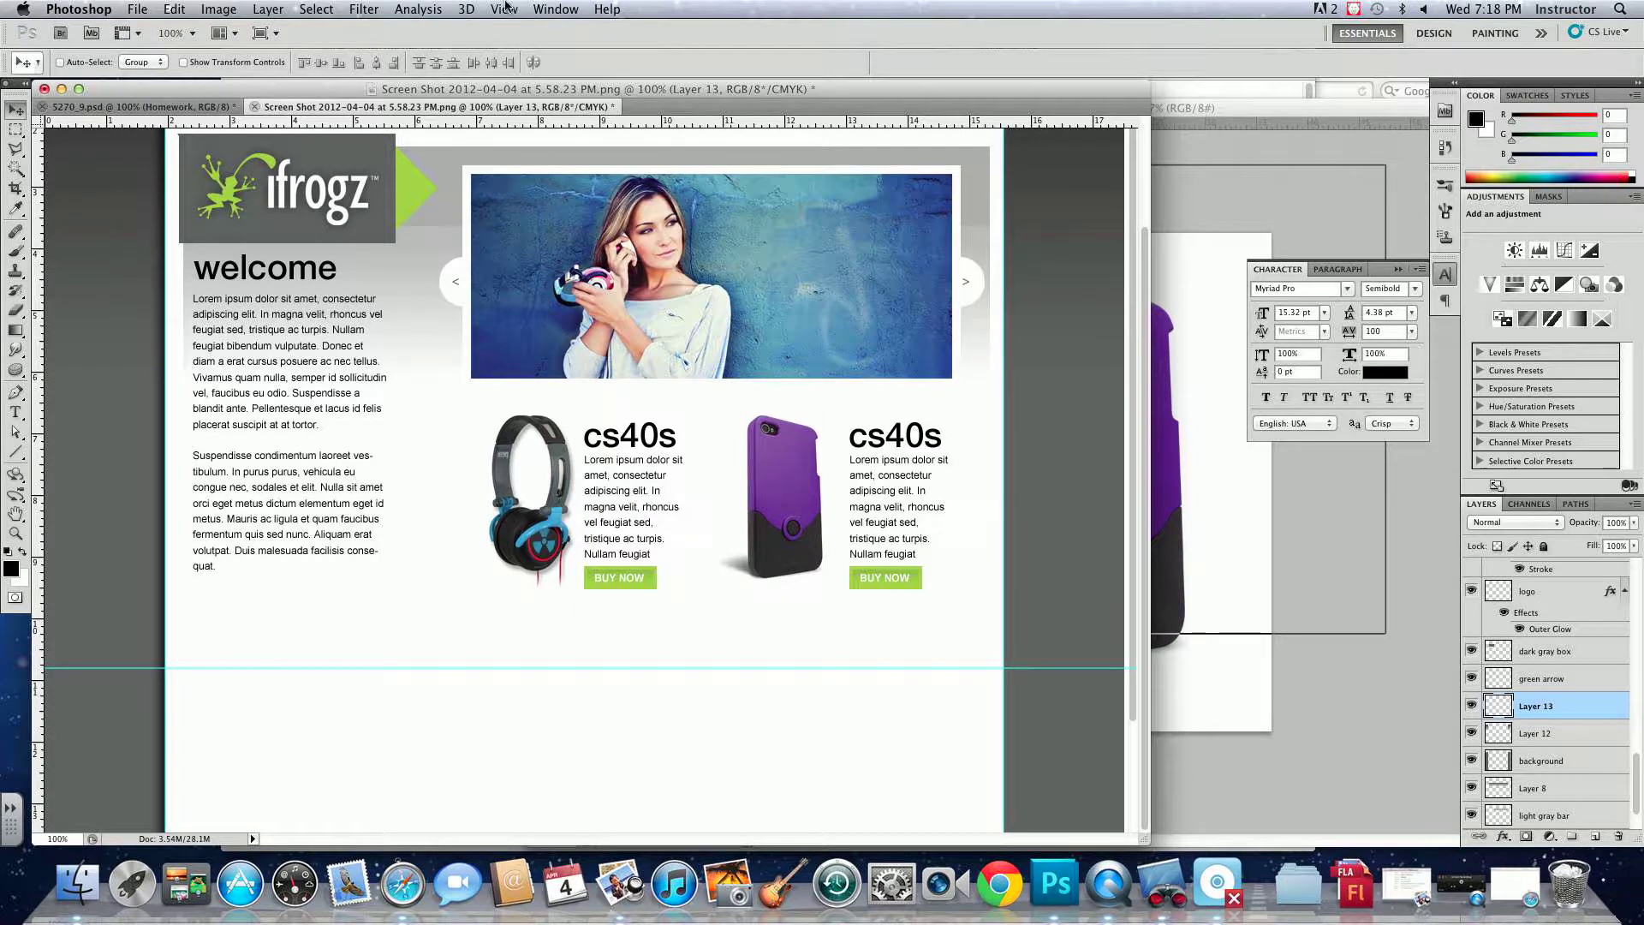
left_click(503, 10)
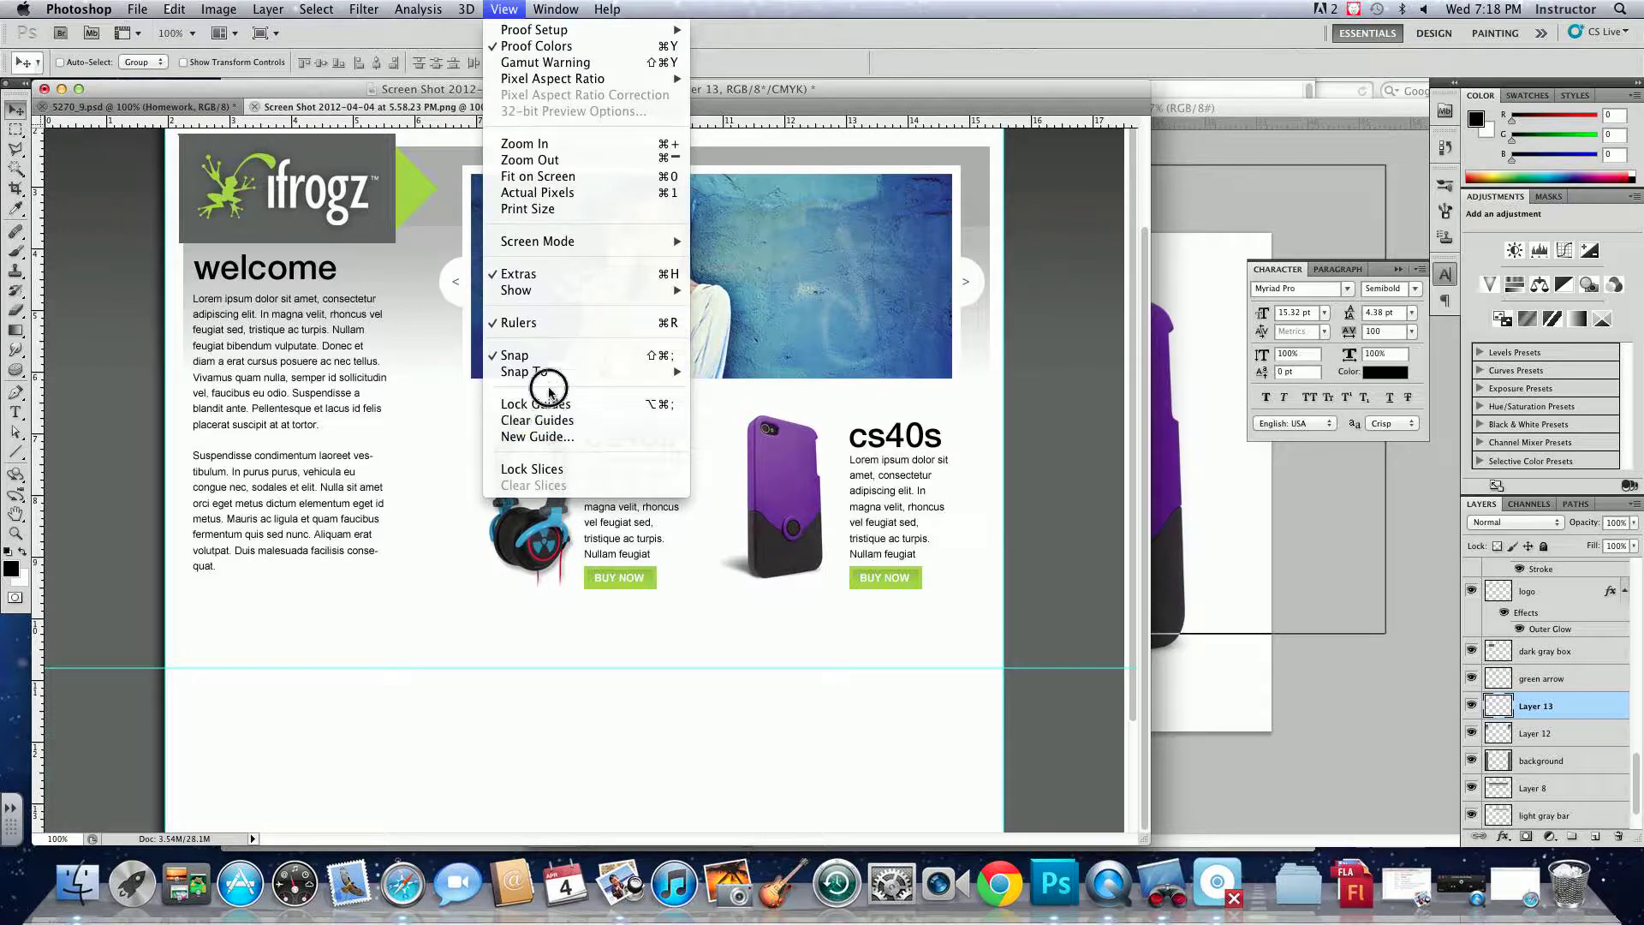
mouse_move(557, 298)
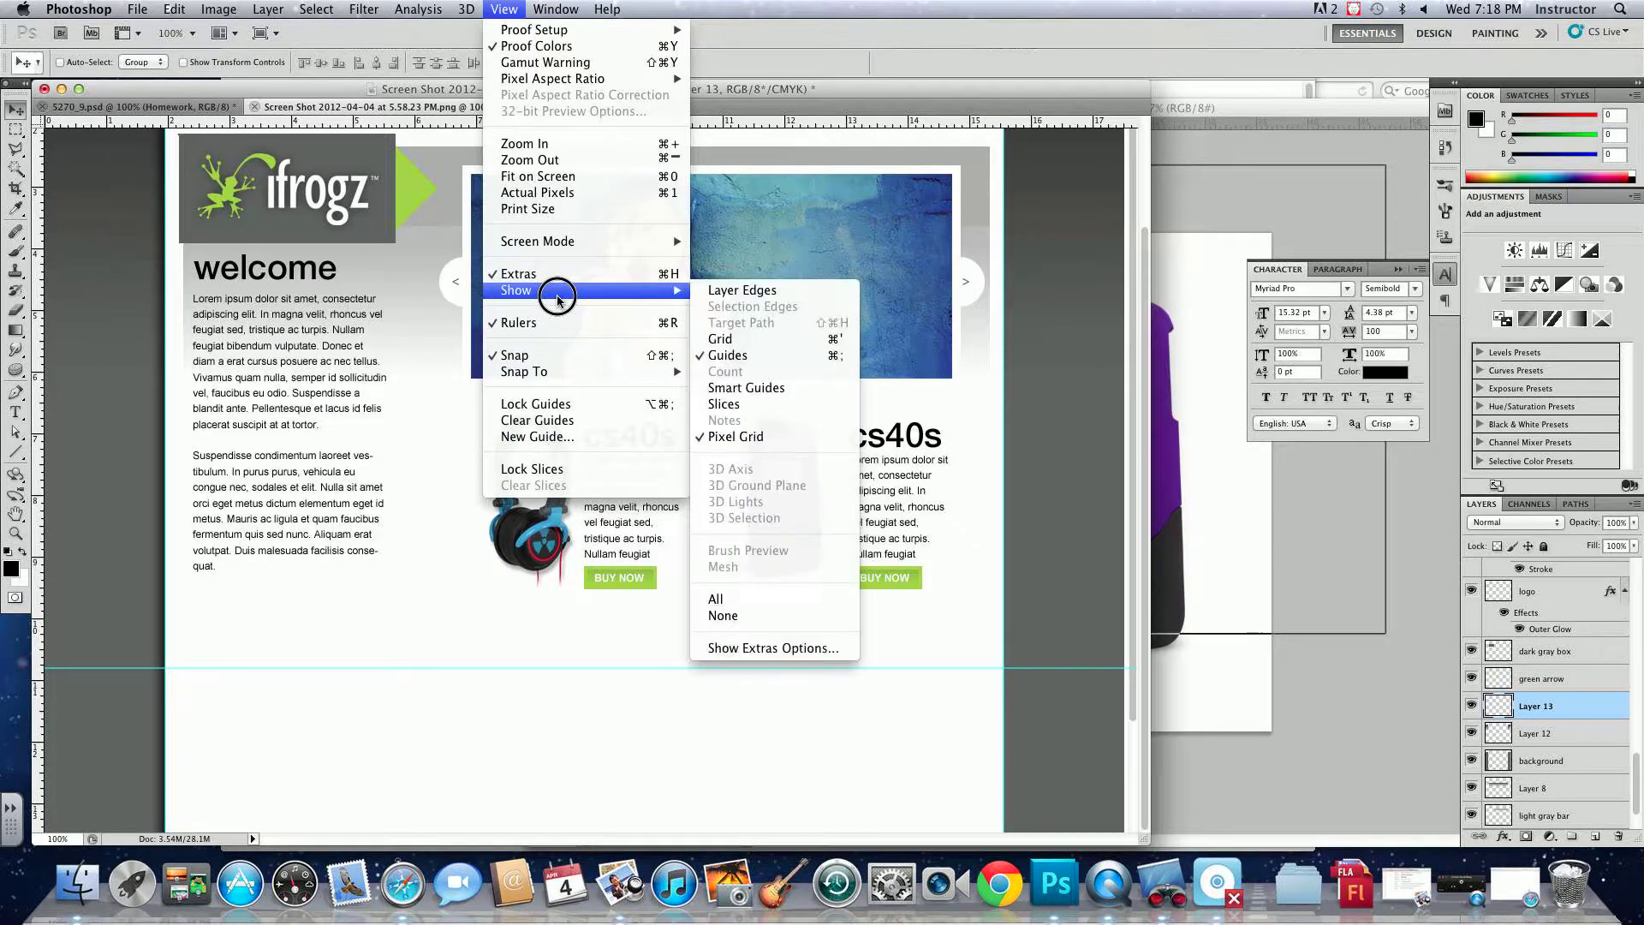
left_click(720, 355)
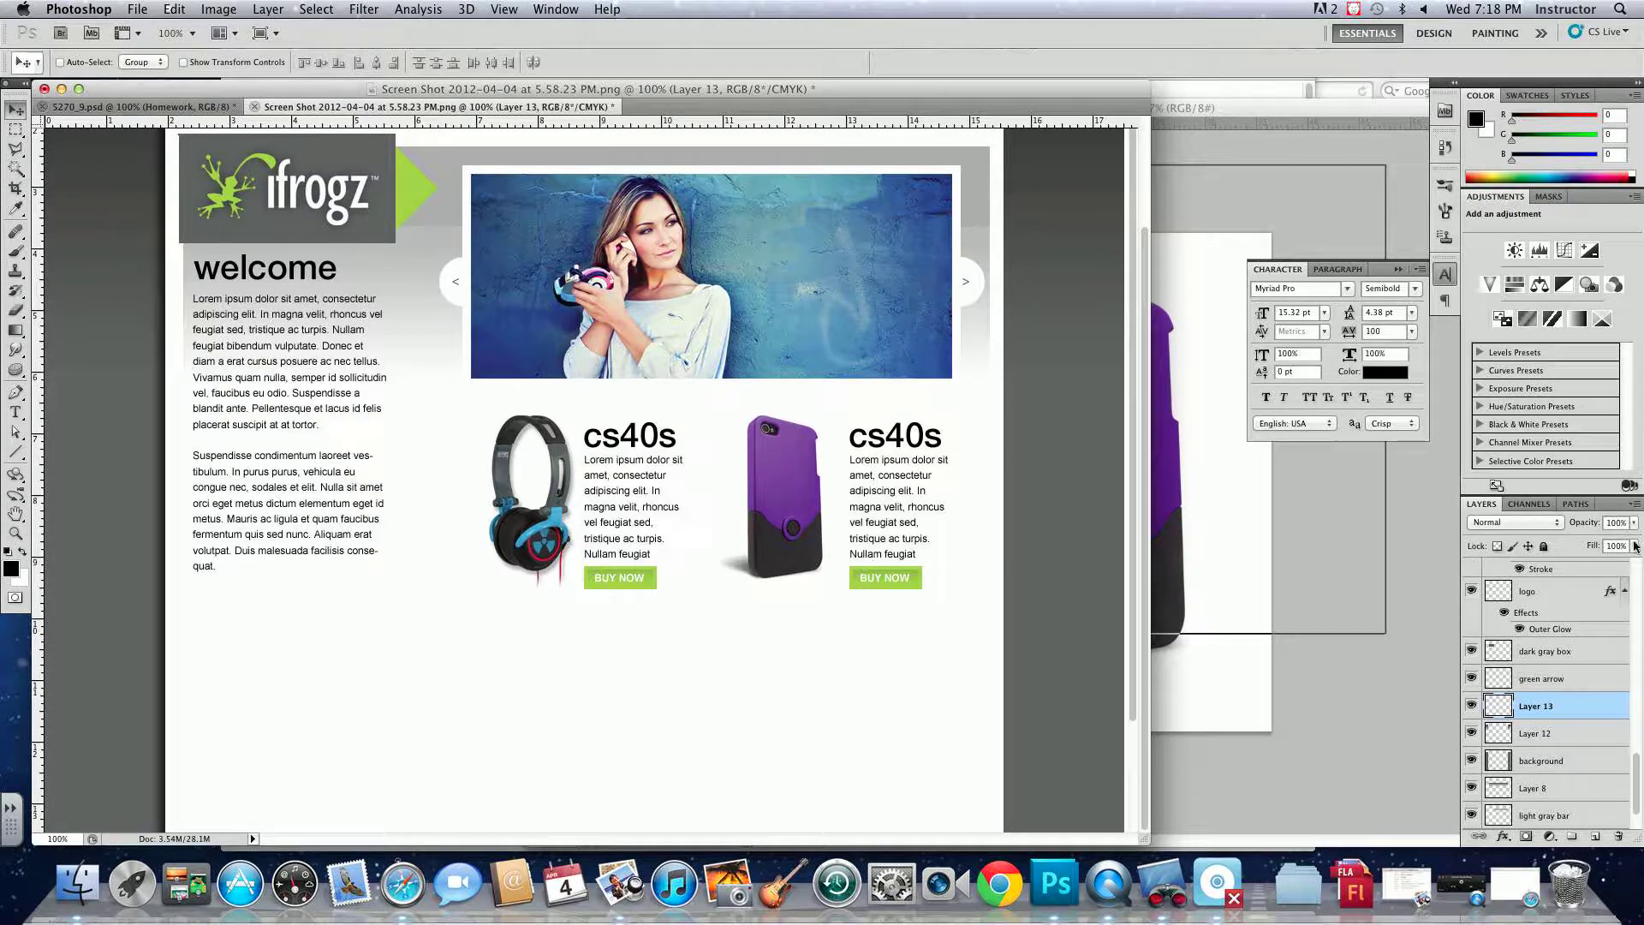
- Set the left edge shadow's opacity to 65% and duplicate it over to the right edge of the white page area
left_click_drag(1636, 526, 1598, 543)
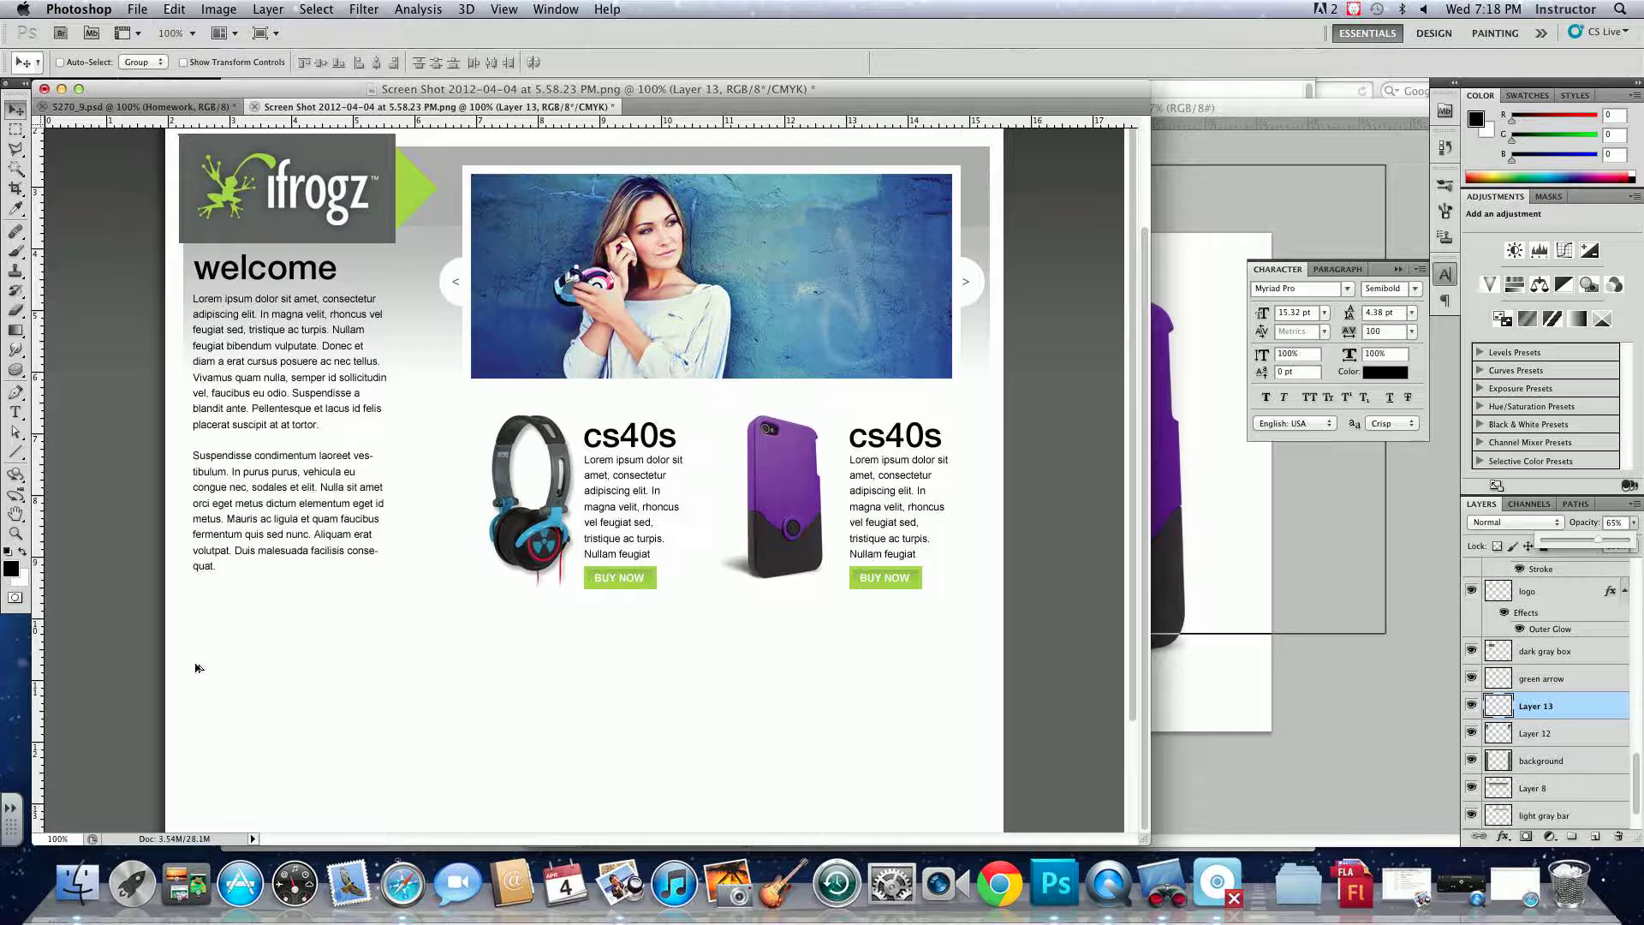
left_click_drag(183, 673, 1033, 625)
key("ctrl+j")
- Flip the shadow copy horizontally and nudge it left against the page area's right edge
left_click(174, 8)
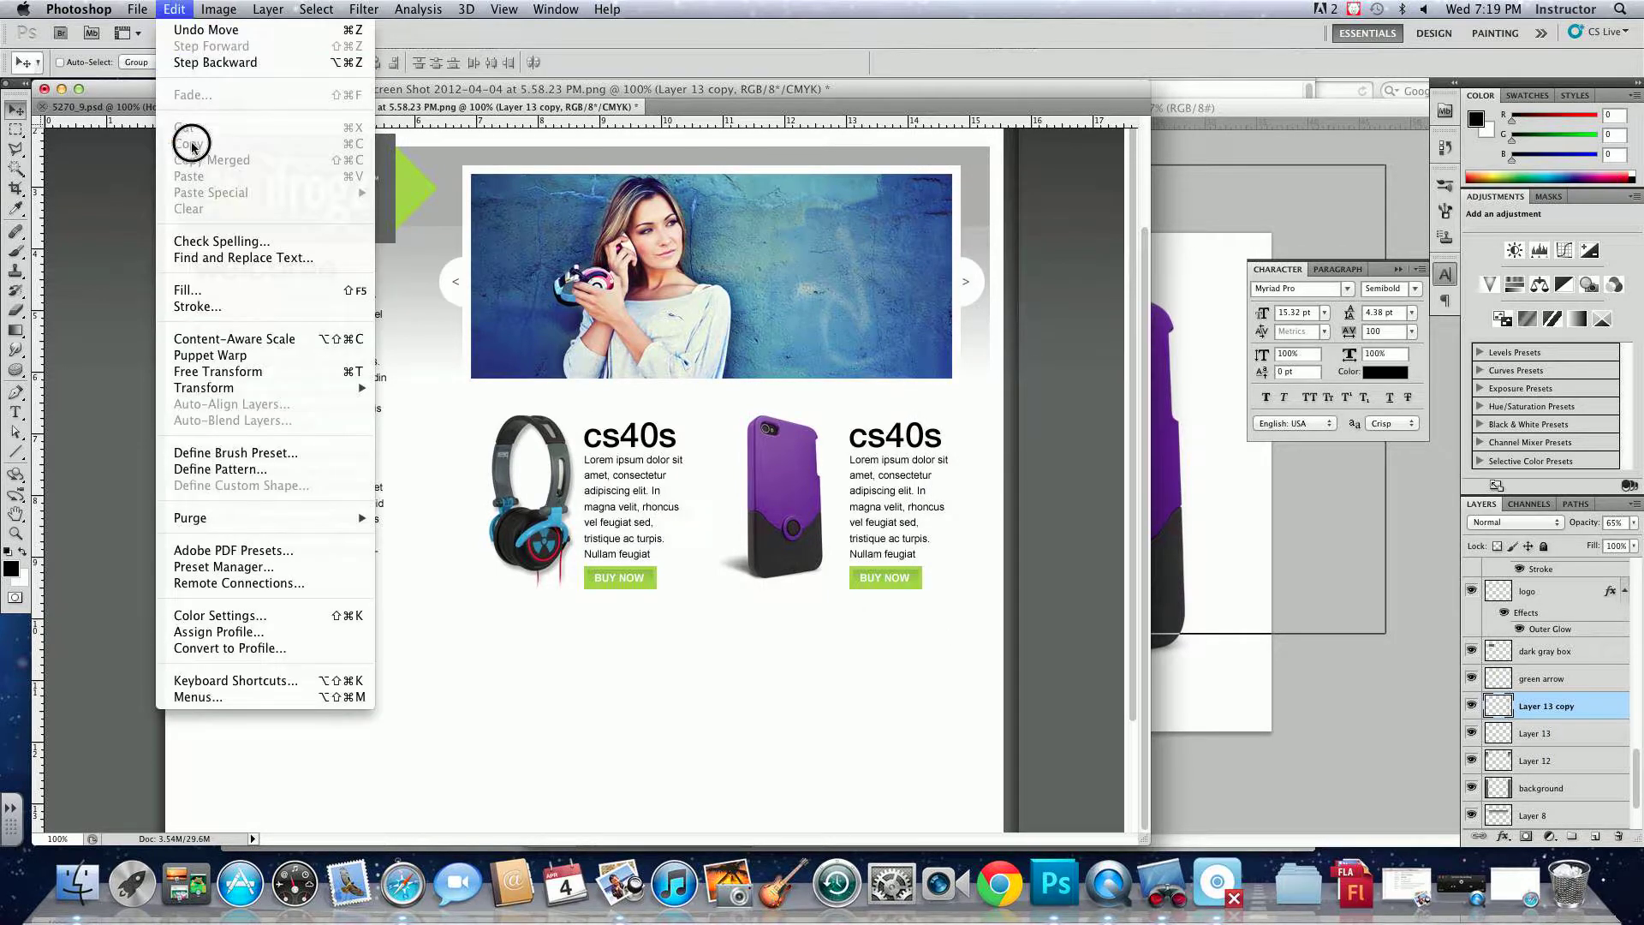
mouse_move(244, 388)
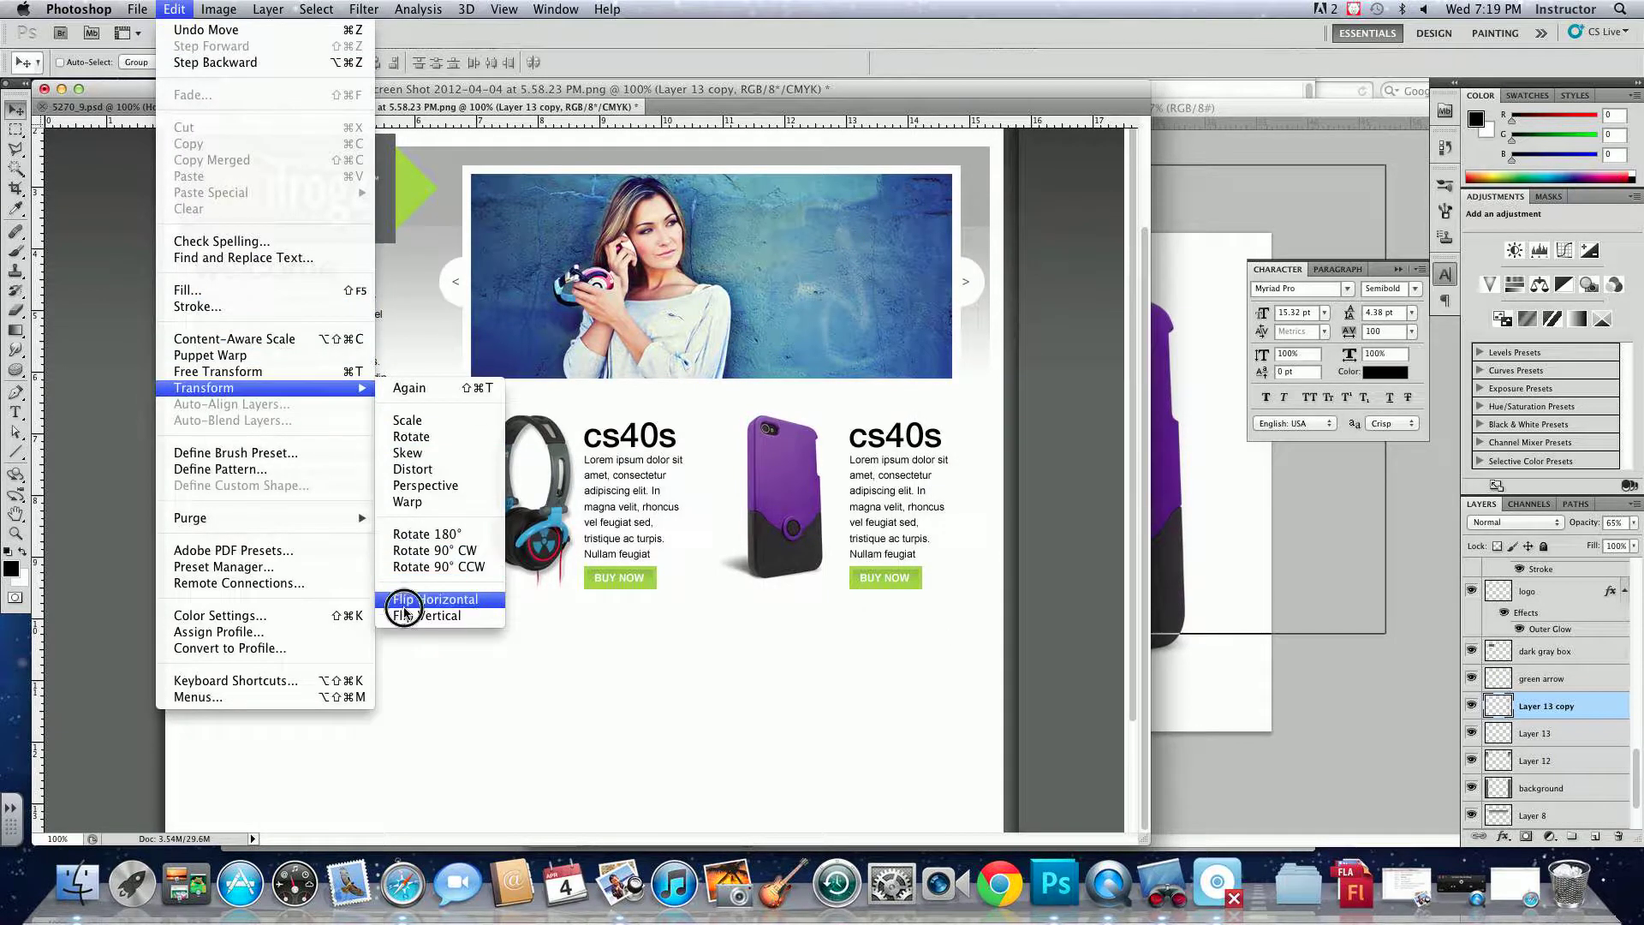
left_click(429, 599)
key("Left")
key("Left")
key("Left")
key("Left")
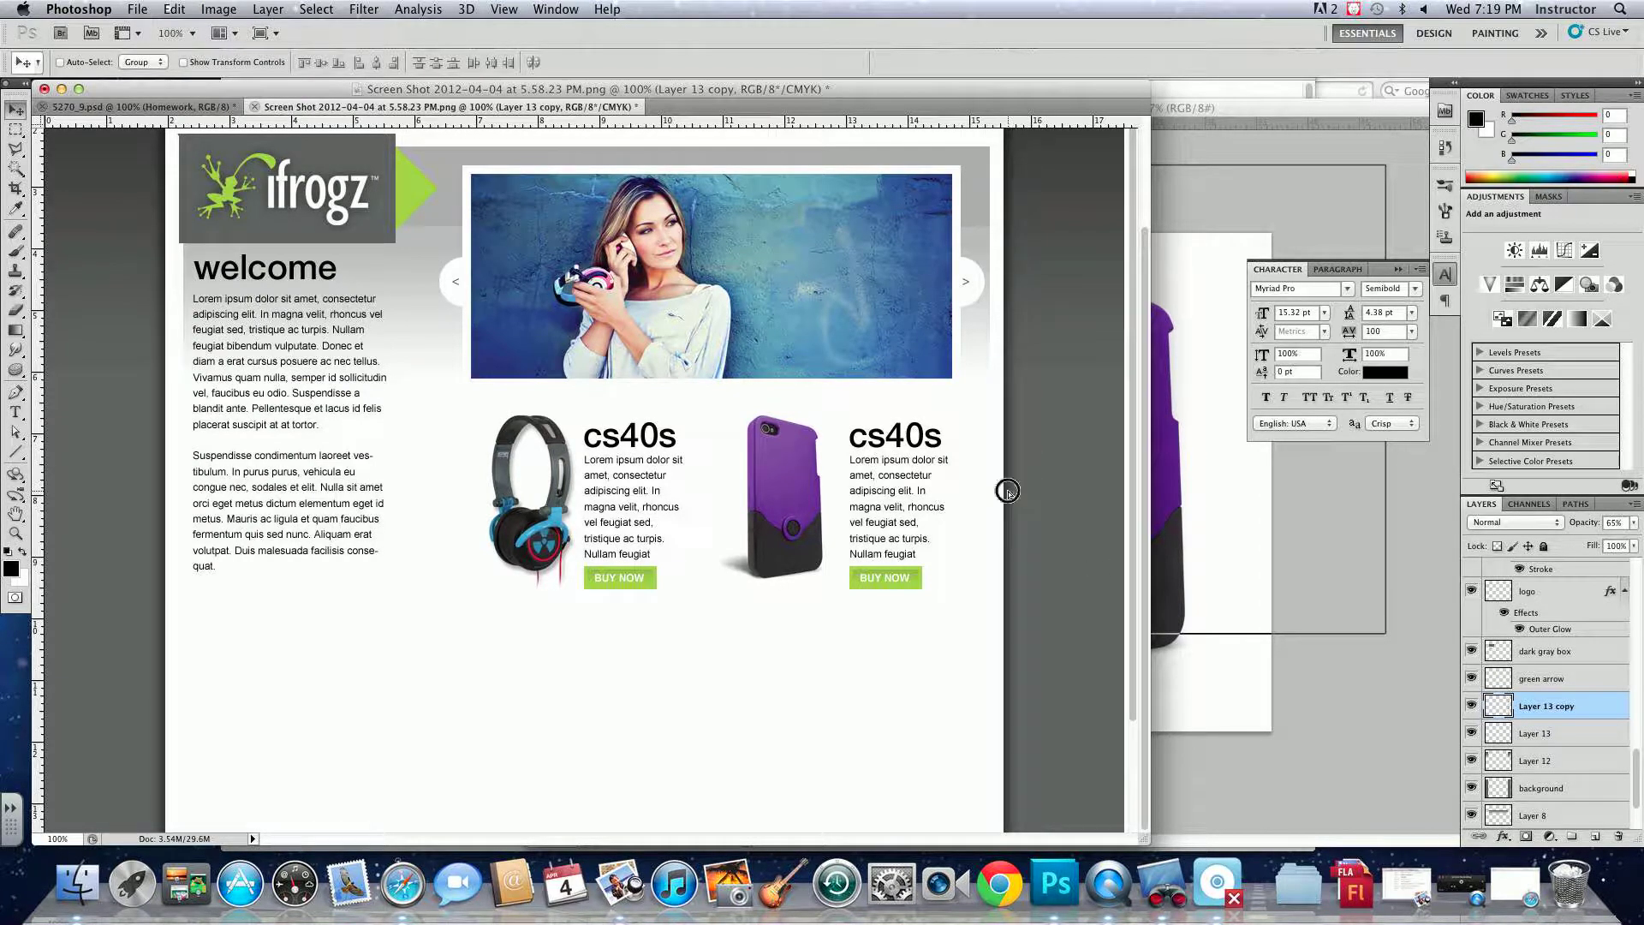
- Duplicate the right edge shadow into the middle of the page and rotate the copy 90 degrees with Free Transform
left_click_drag(1007, 491, 678, 492)
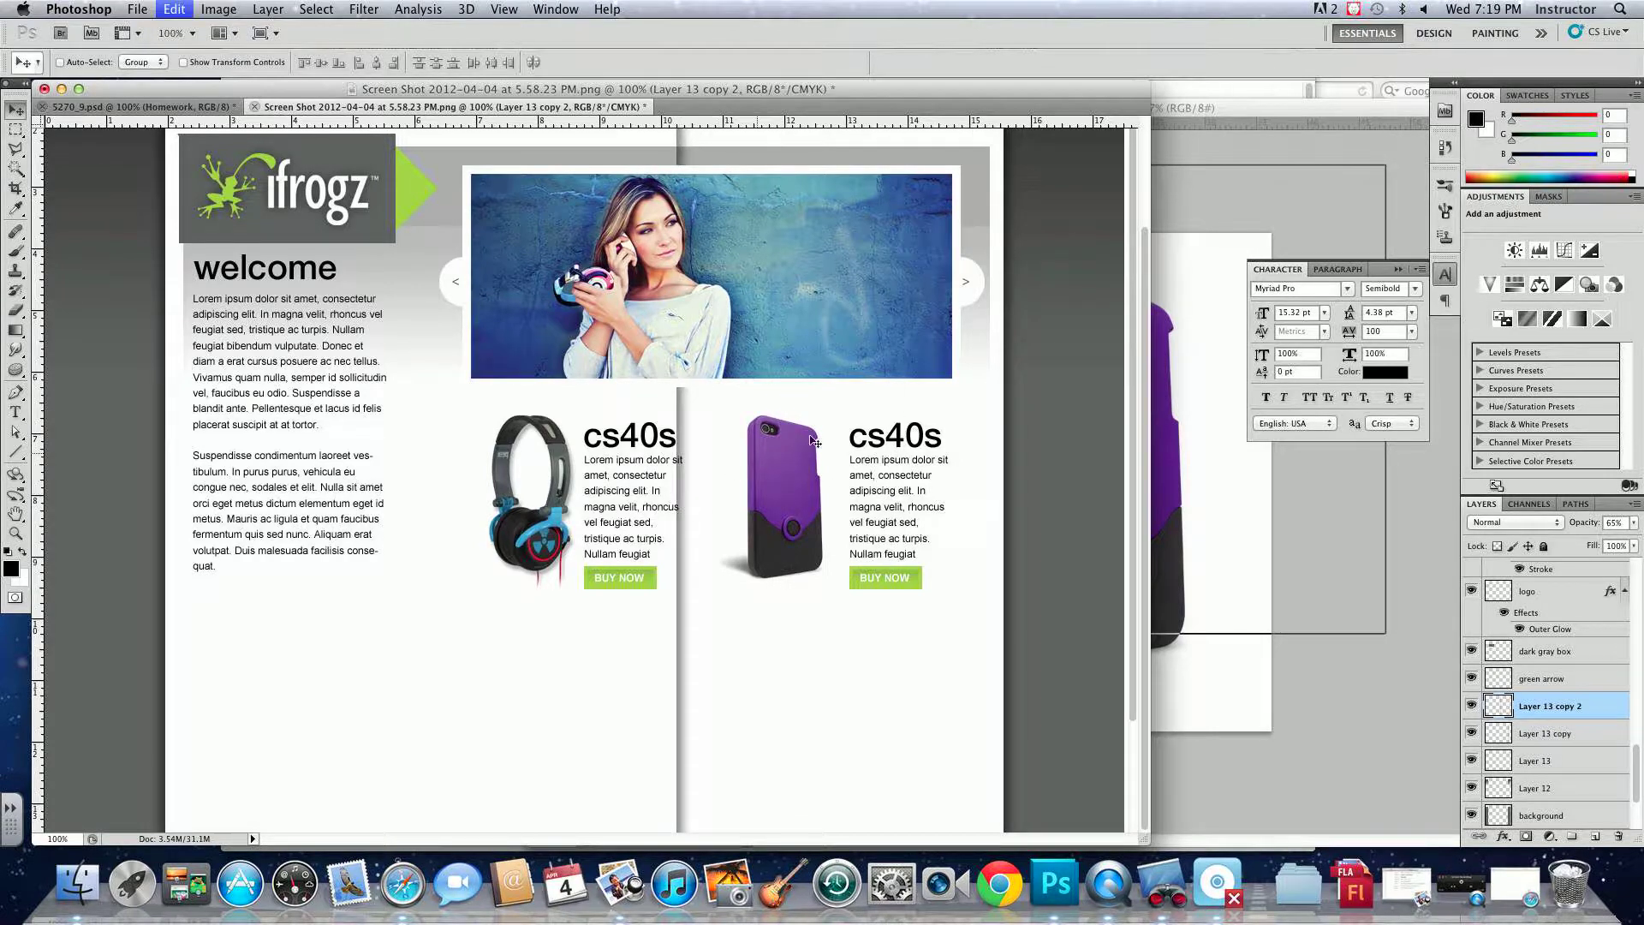
key("super+t")
left_click_drag(851, 397, 775, 705)
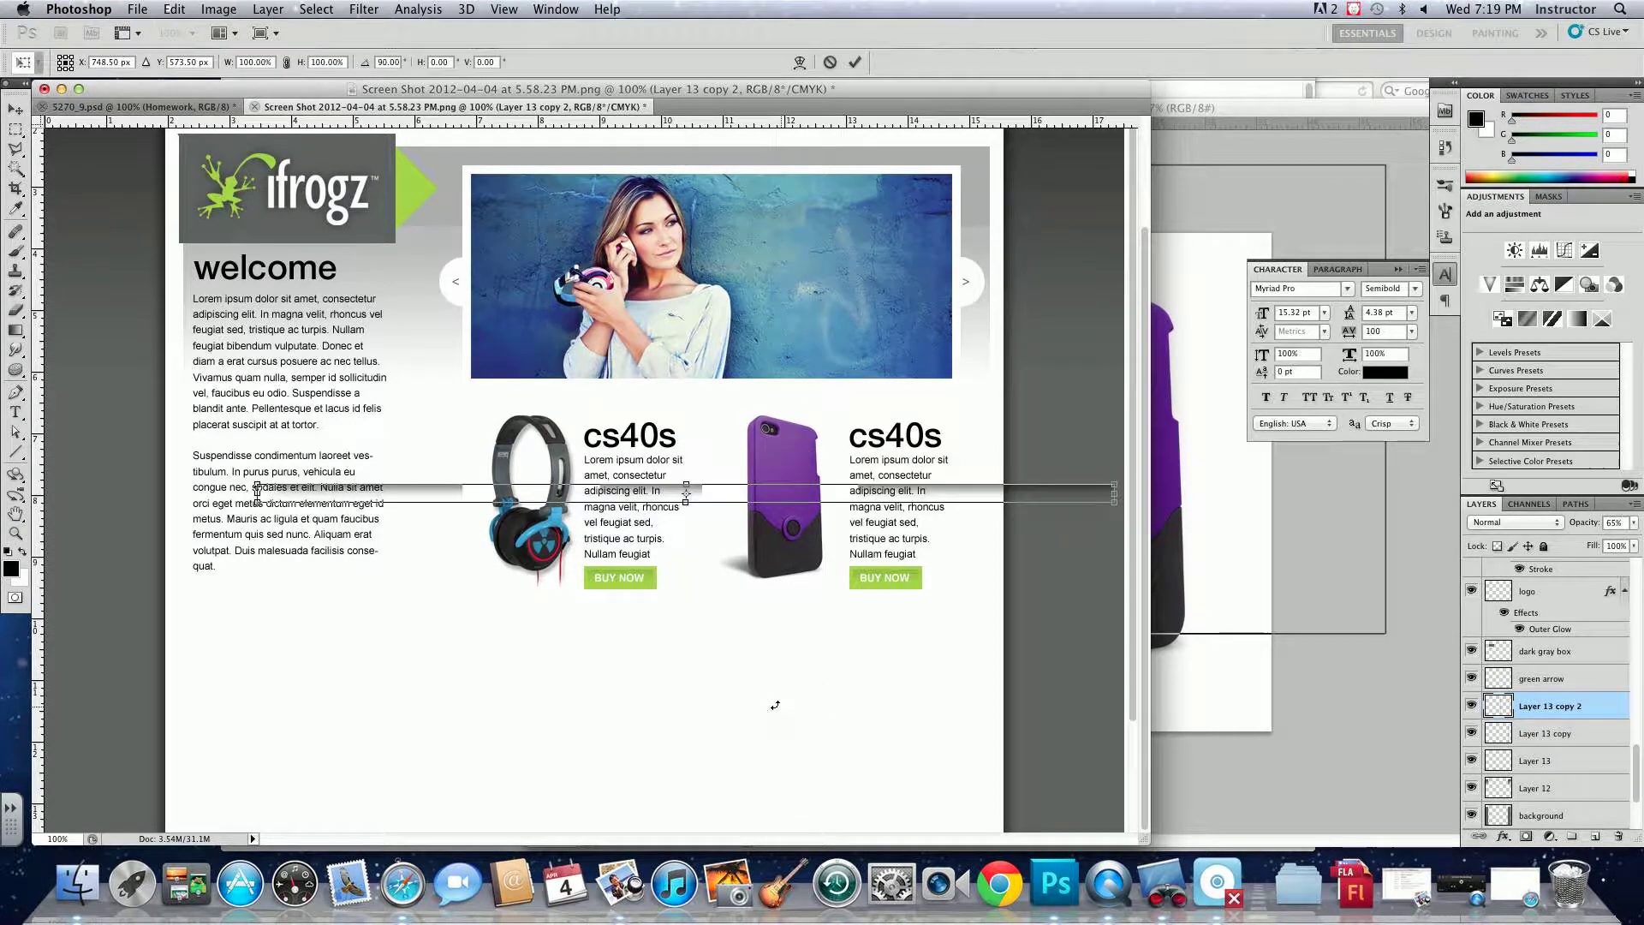
key("Return")
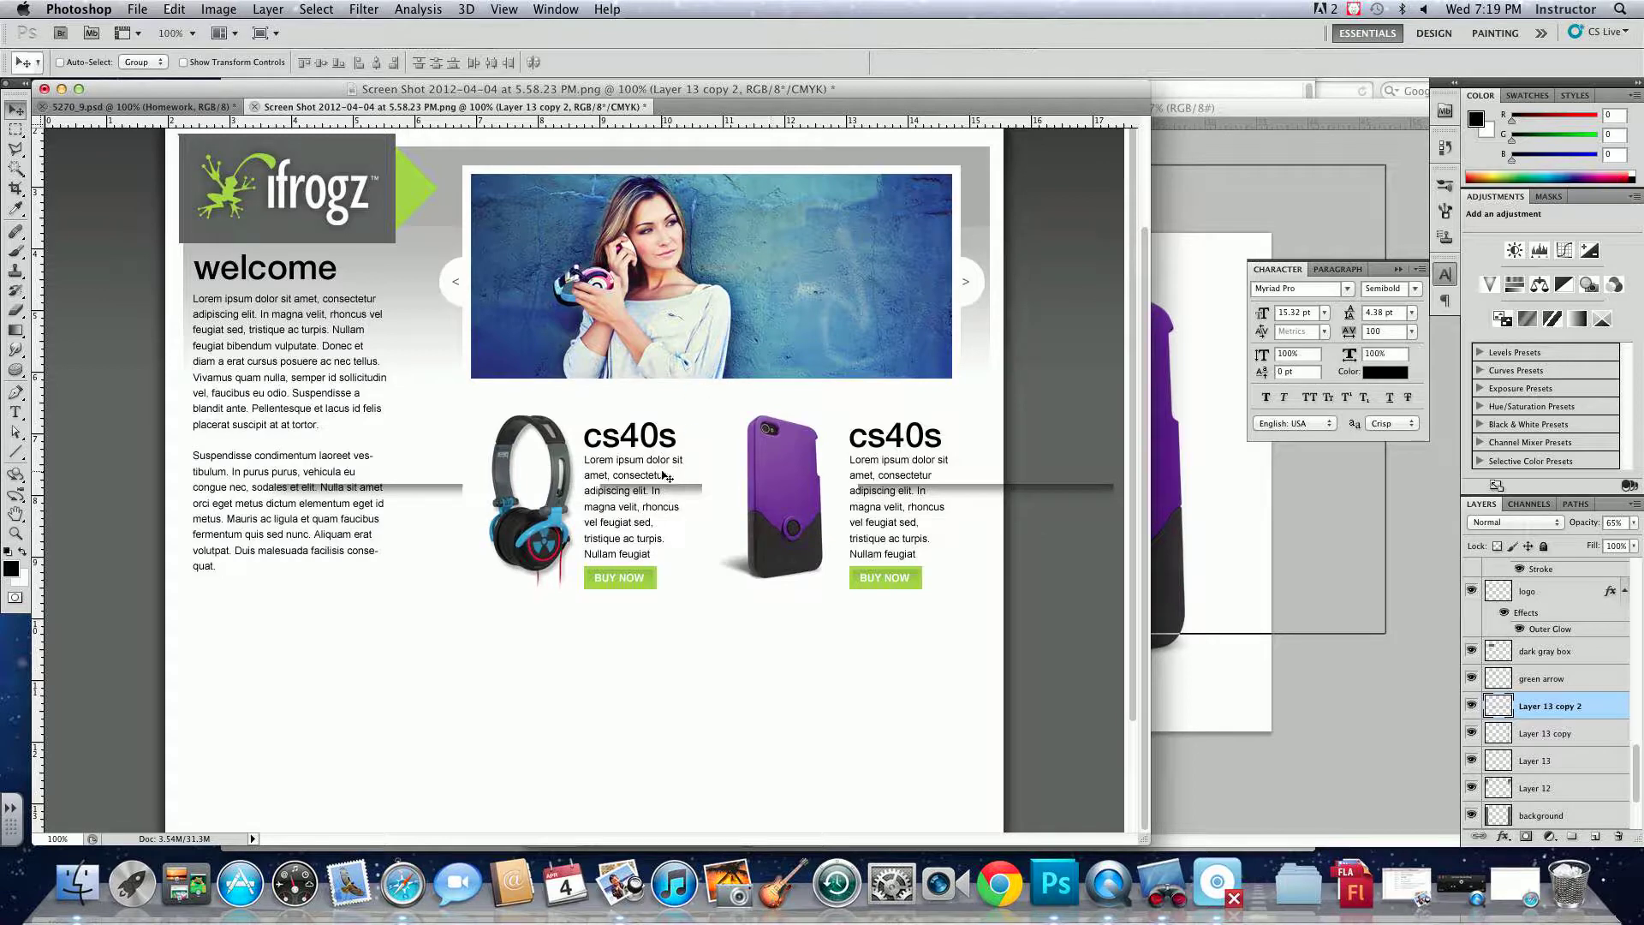
- Move the rotated shadow just below the product row, spanning the white page area as a horizontal divider
left_click_drag(666, 477, 551, 594)
key("Down")
key("Down")
key("Down")
key("Down")
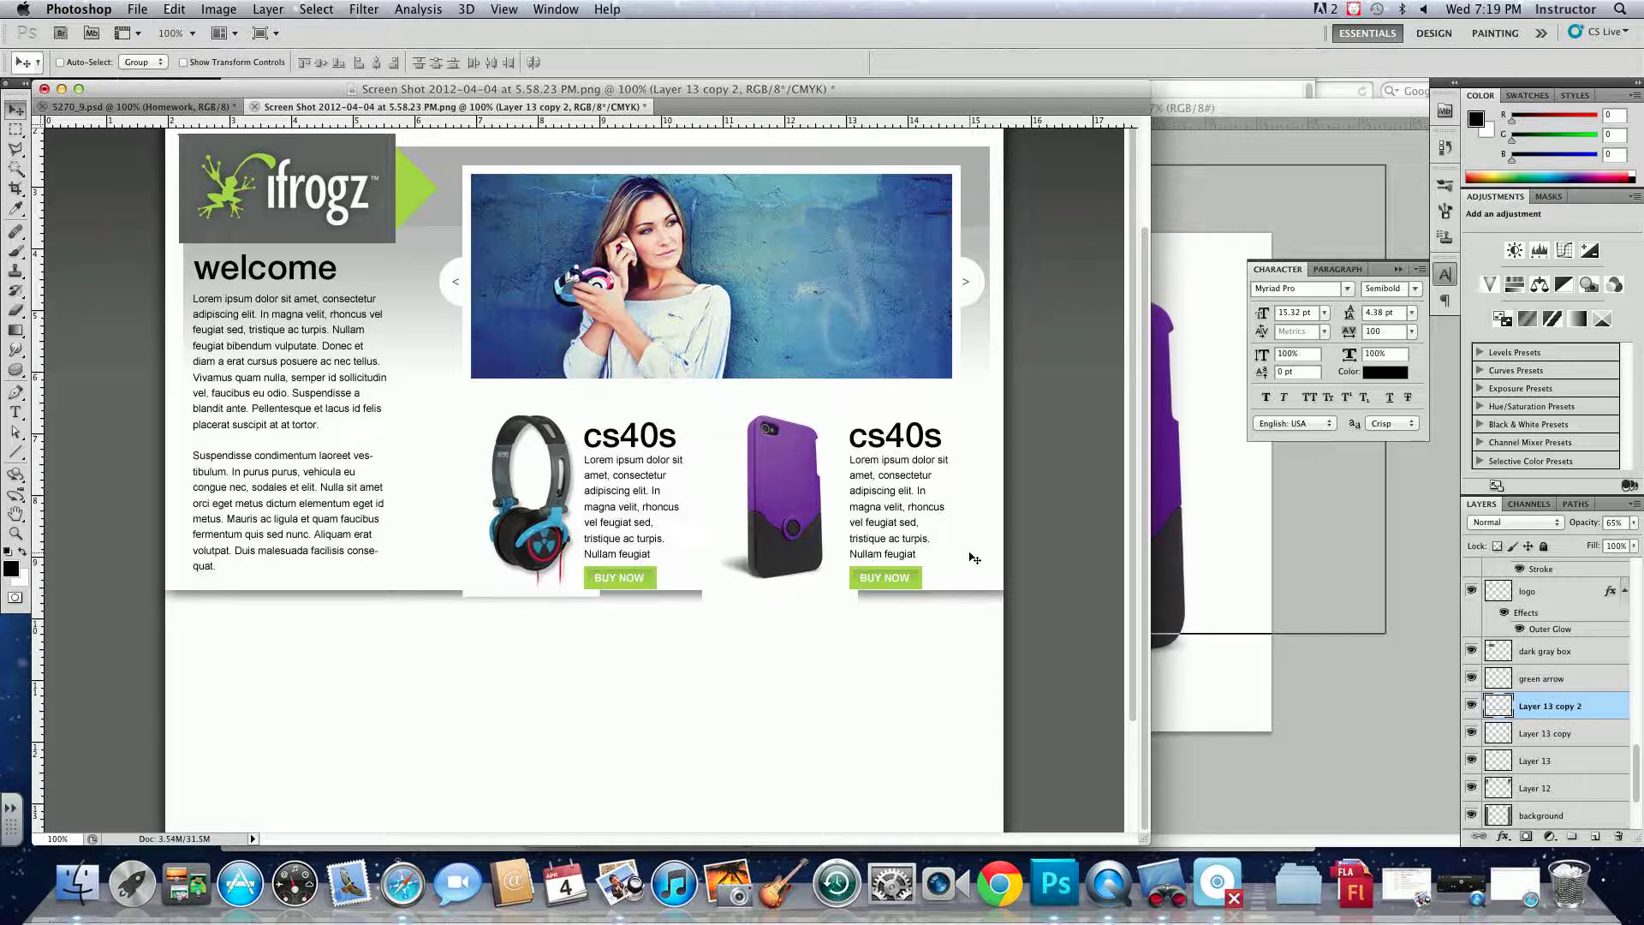
key("Down")
key("Down")
key("Down")
key("Down")
key("Down")
key("Down")
key("Down")
key("Down")
key("Down")
key("Down")
key("Down")
key("Down")
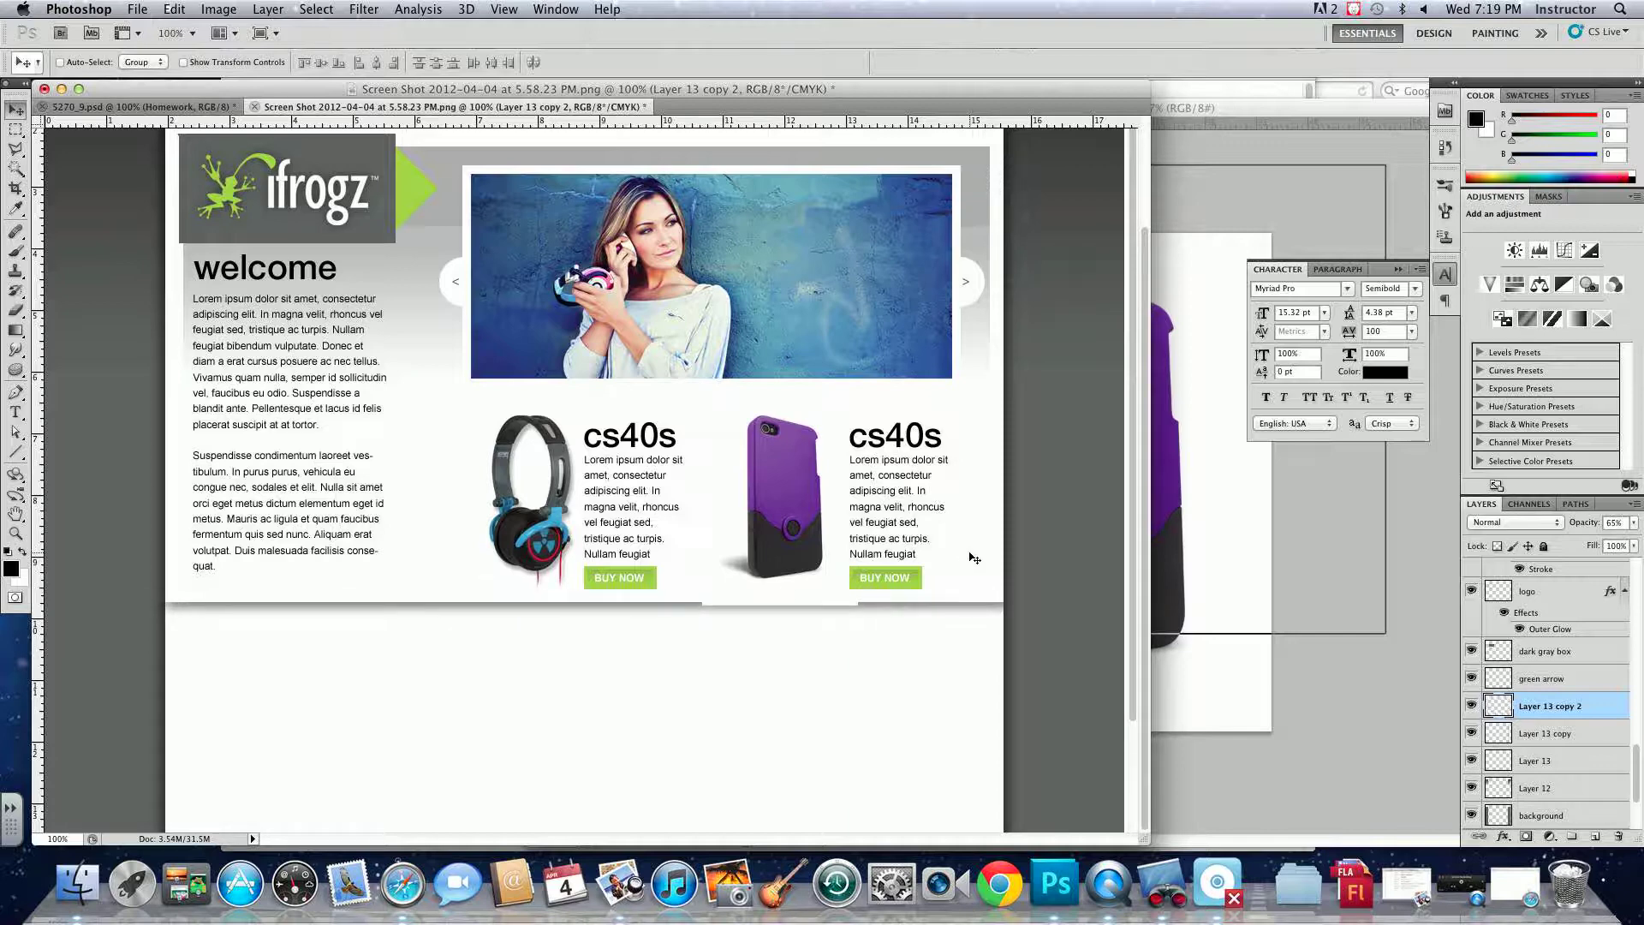
key("Down")
key("Down")
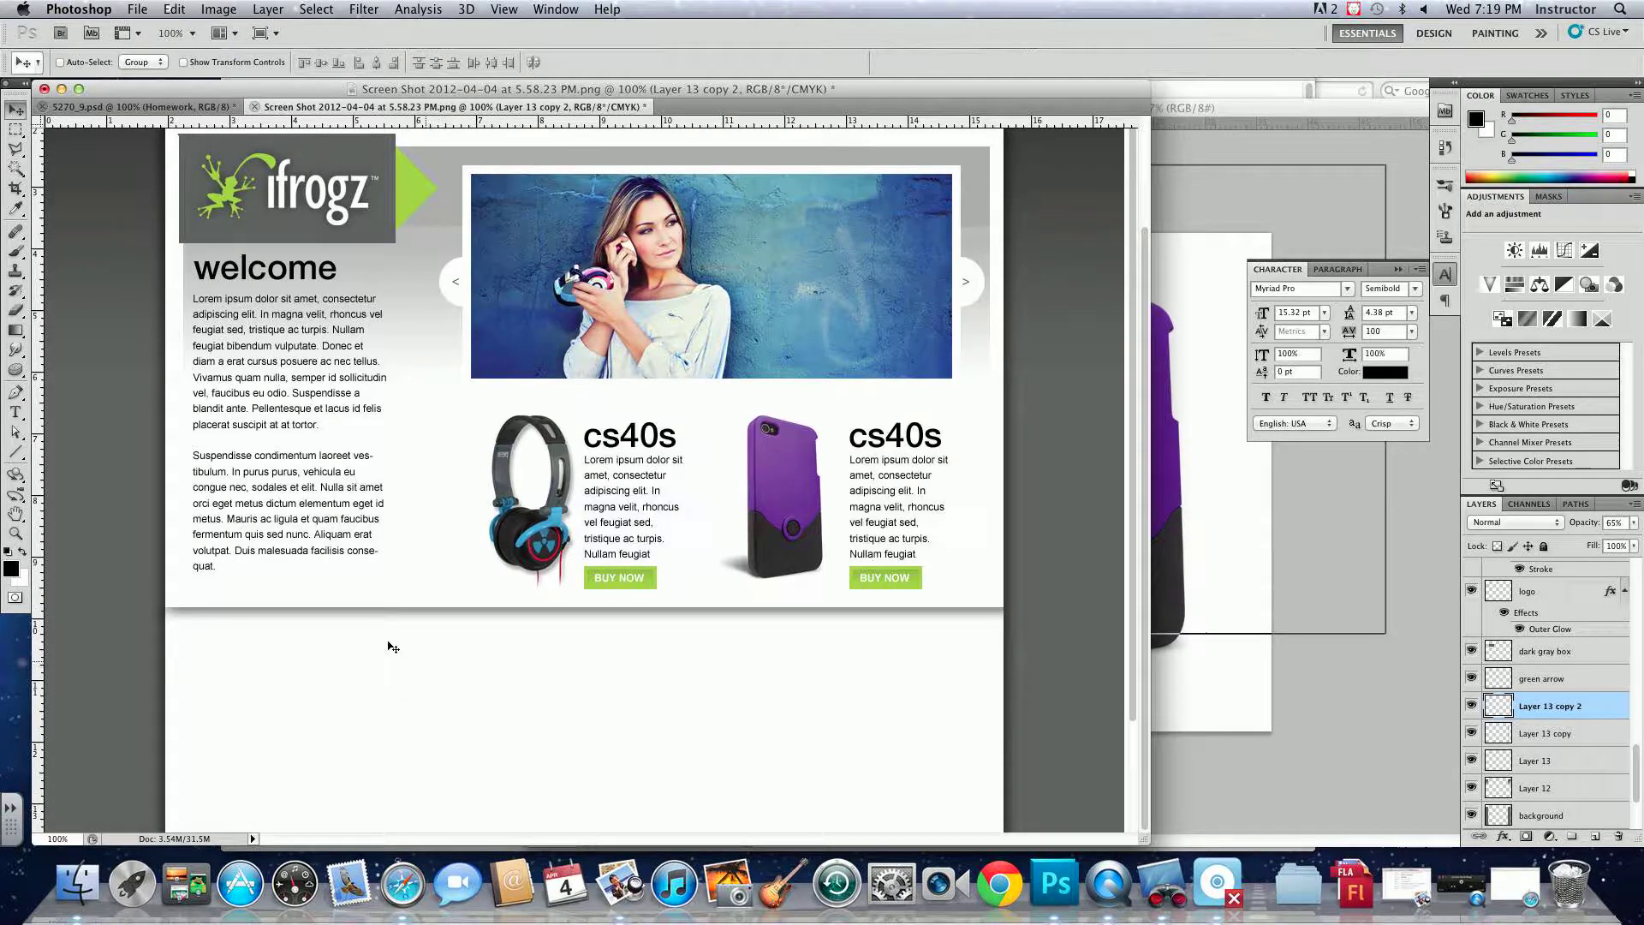
- Stretch the horizontal shadow leftward with Free Transform so it extends further past the page area's left edge
key("super+t")
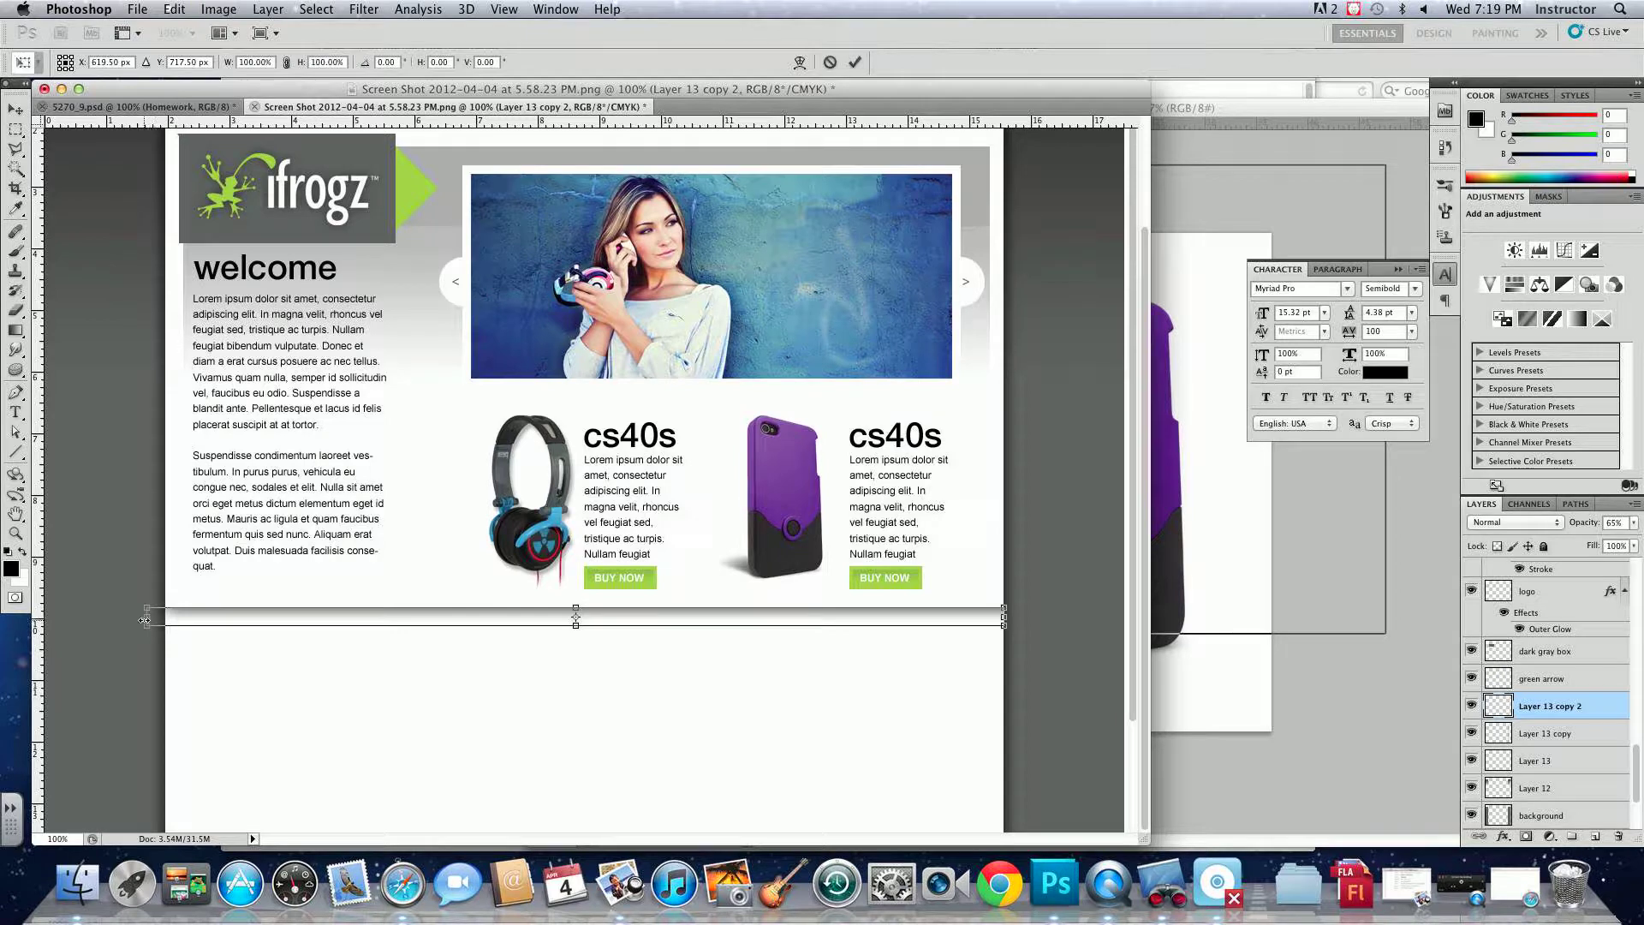
left_click_drag(146, 619, 122, 617)
key("Return")
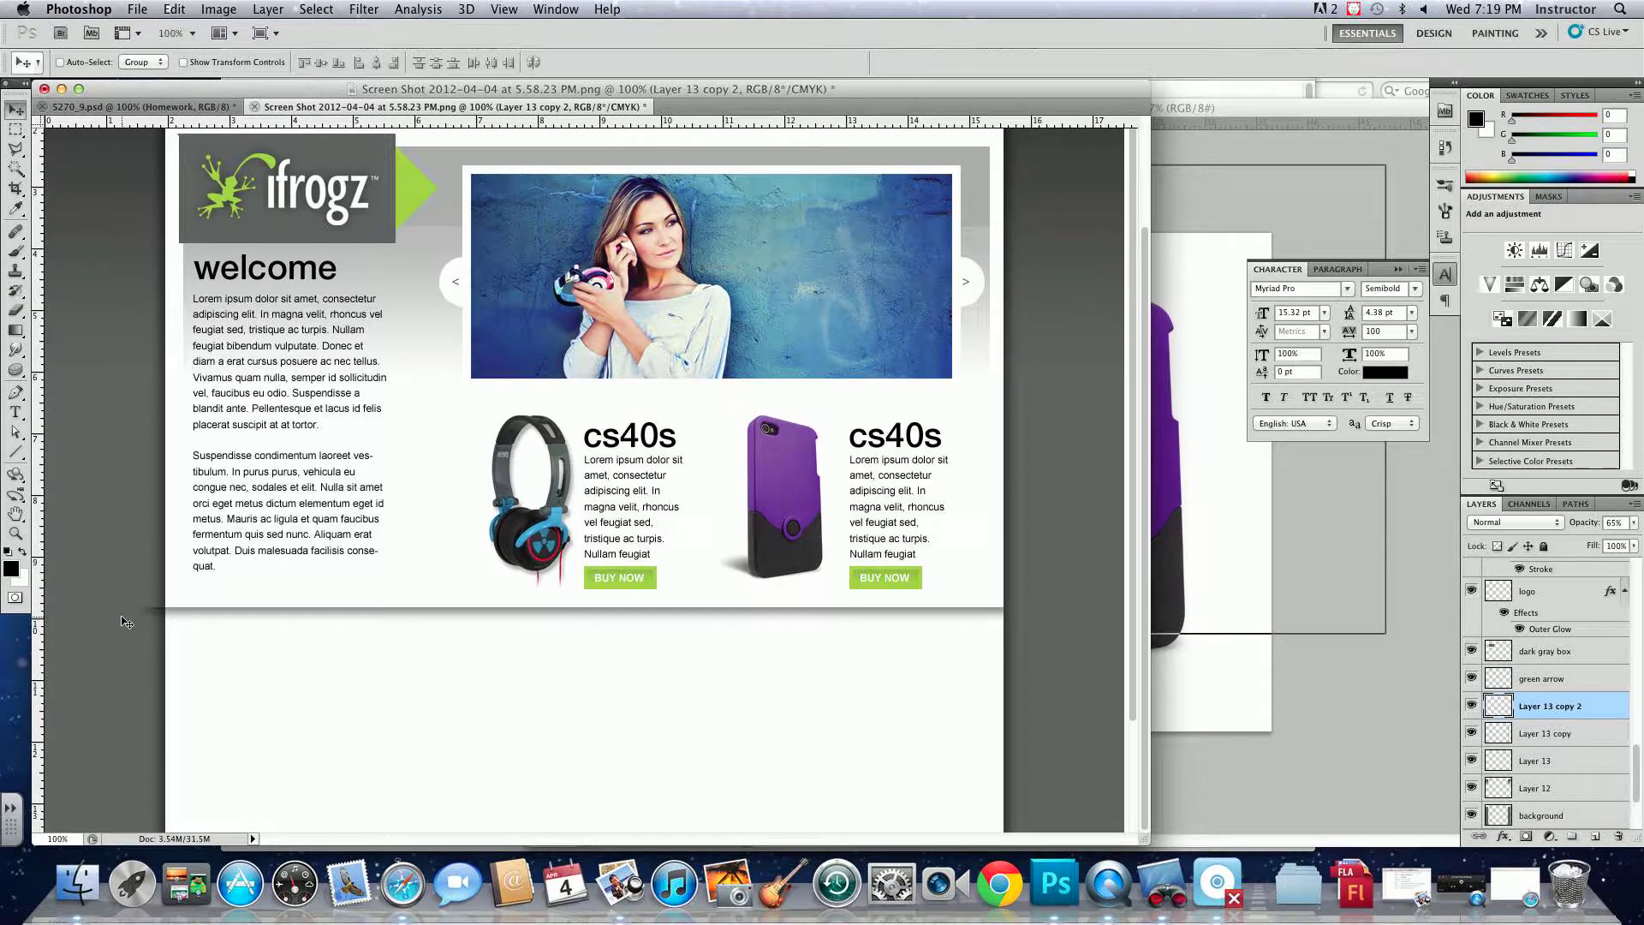
- Delete the ends of the horizontal shadow that overhang the left and right edges of the white page area
left_click(21, 129)
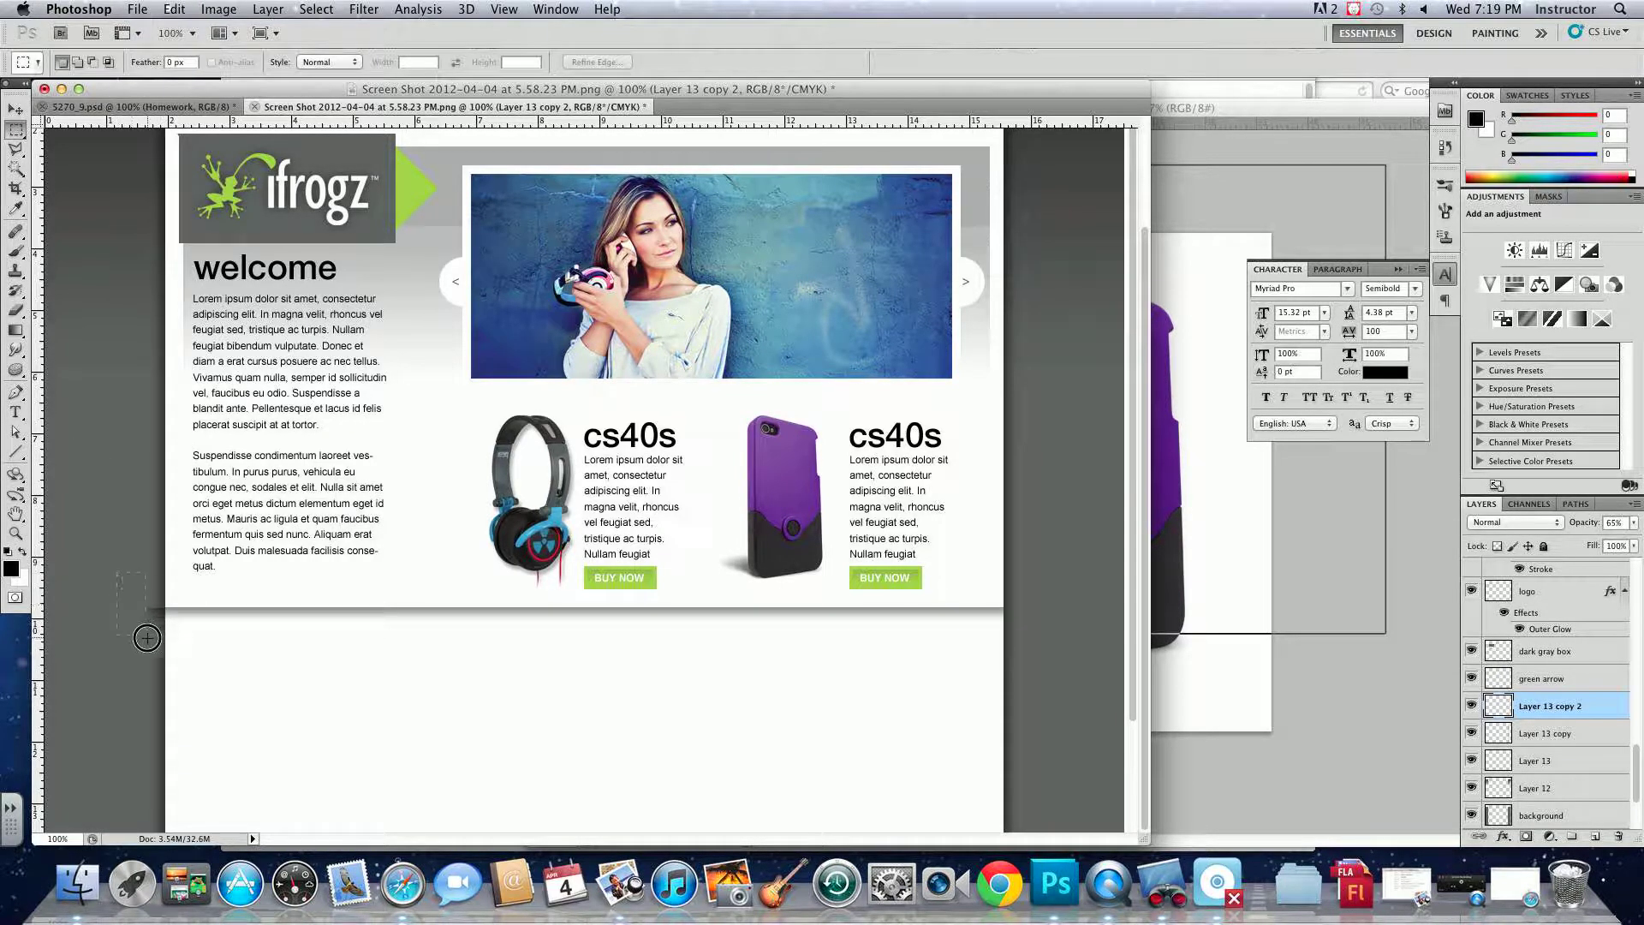
left_click_drag(118, 573, 164, 648)
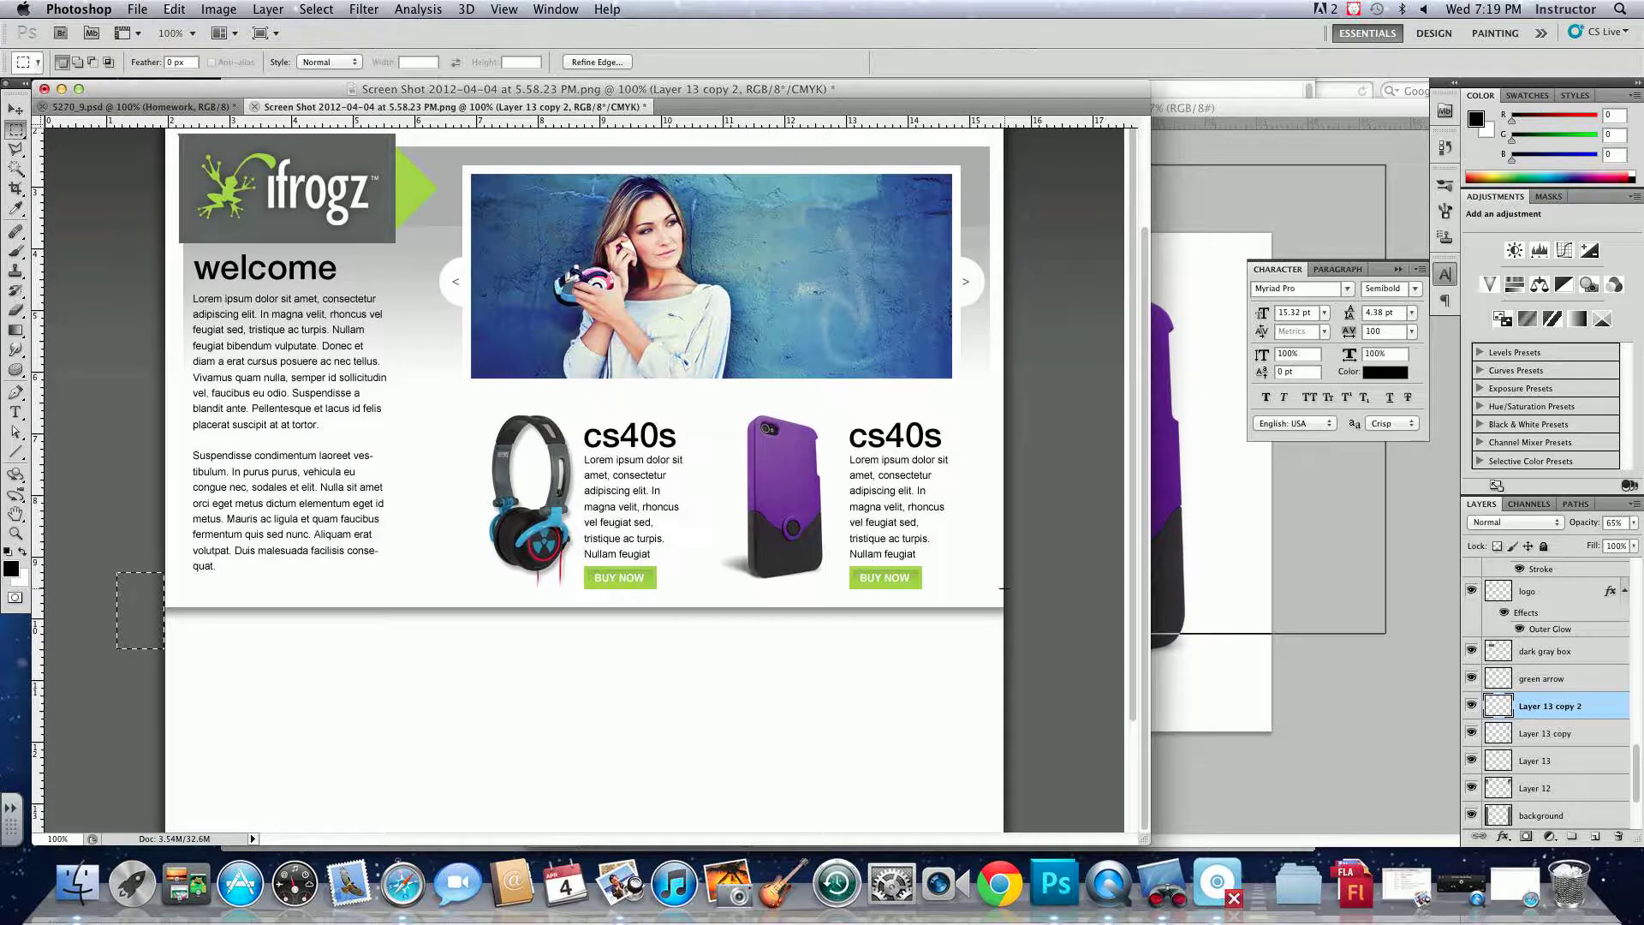
left_click_drag(1005, 587, 1035, 644)
key("super+d")
- Set the horizontal shadow's opacity to 37% and duplicate it straight down into the empty area of the page
left_click(16, 109)
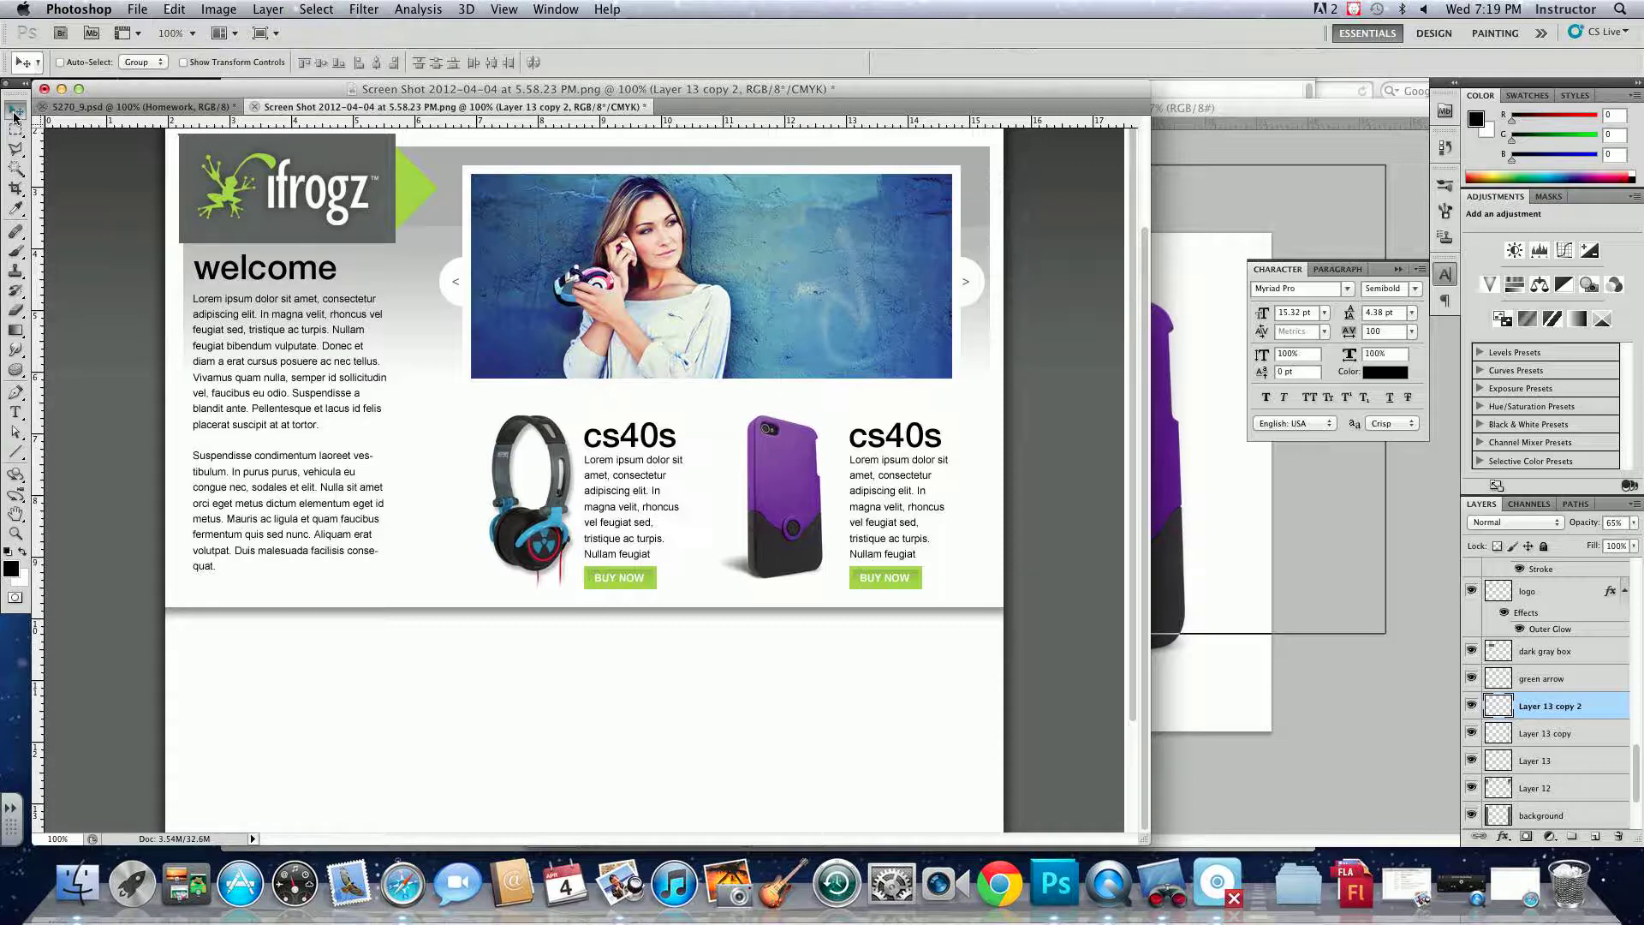
left_click(1635, 524)
left_click_drag(1599, 540, 1575, 540)
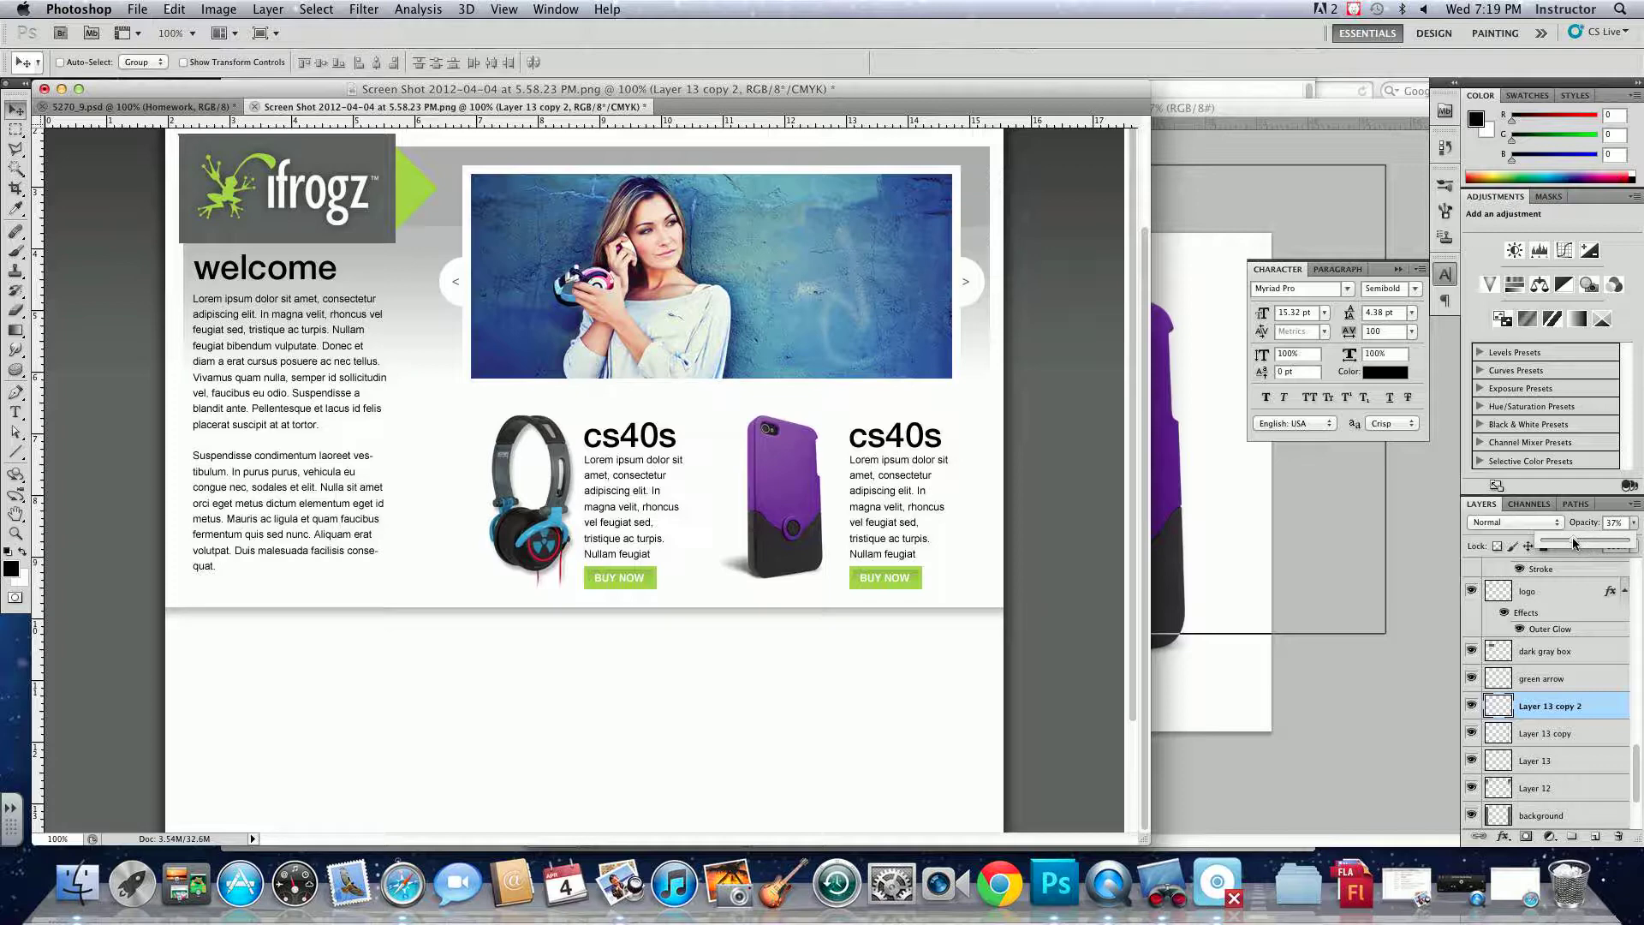
left_click_drag(723, 623, 712, 758)
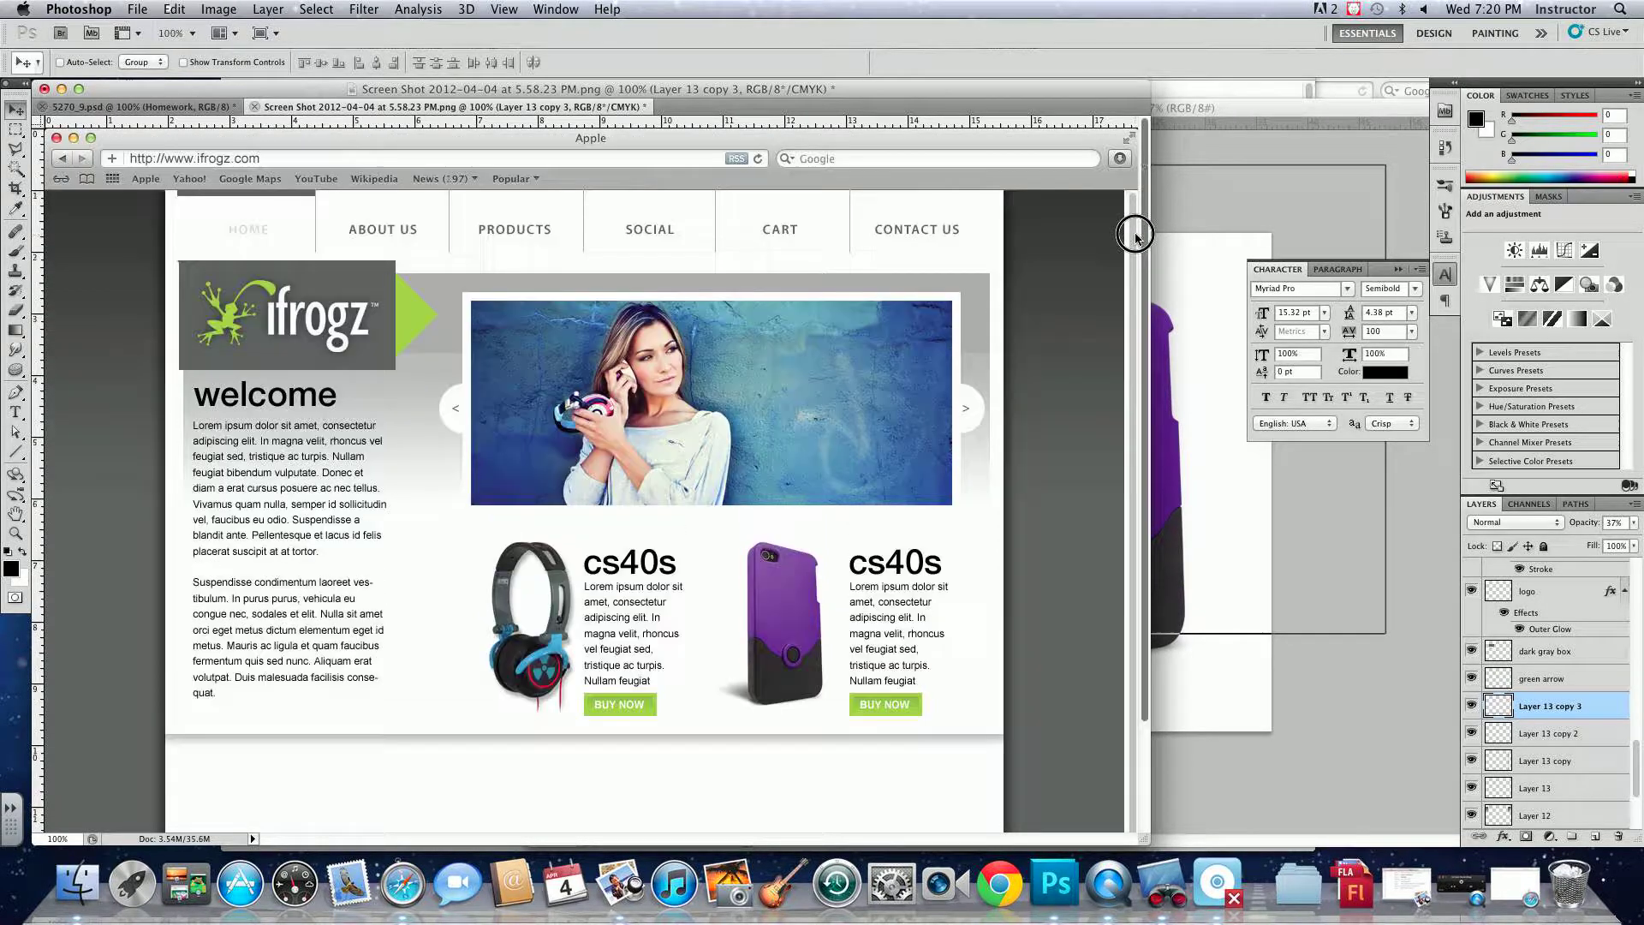
right_click(851, 371)
left_click(853, 371)
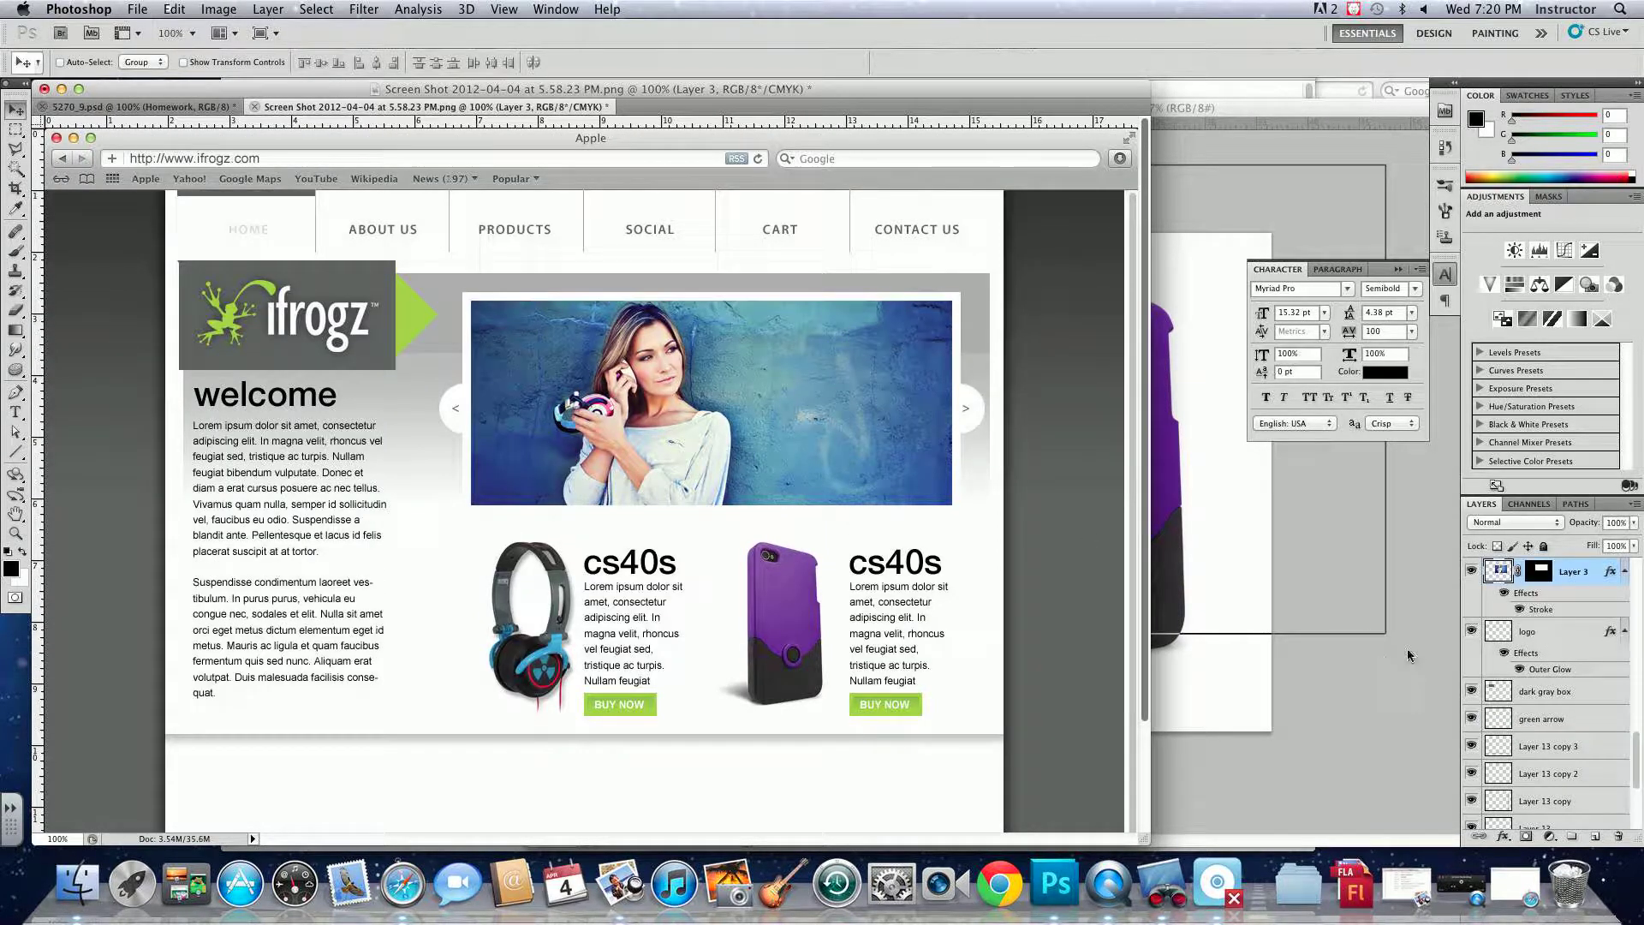
left_click(1471, 571)
left_click(1471, 571)
left_click(1537, 574, "super")
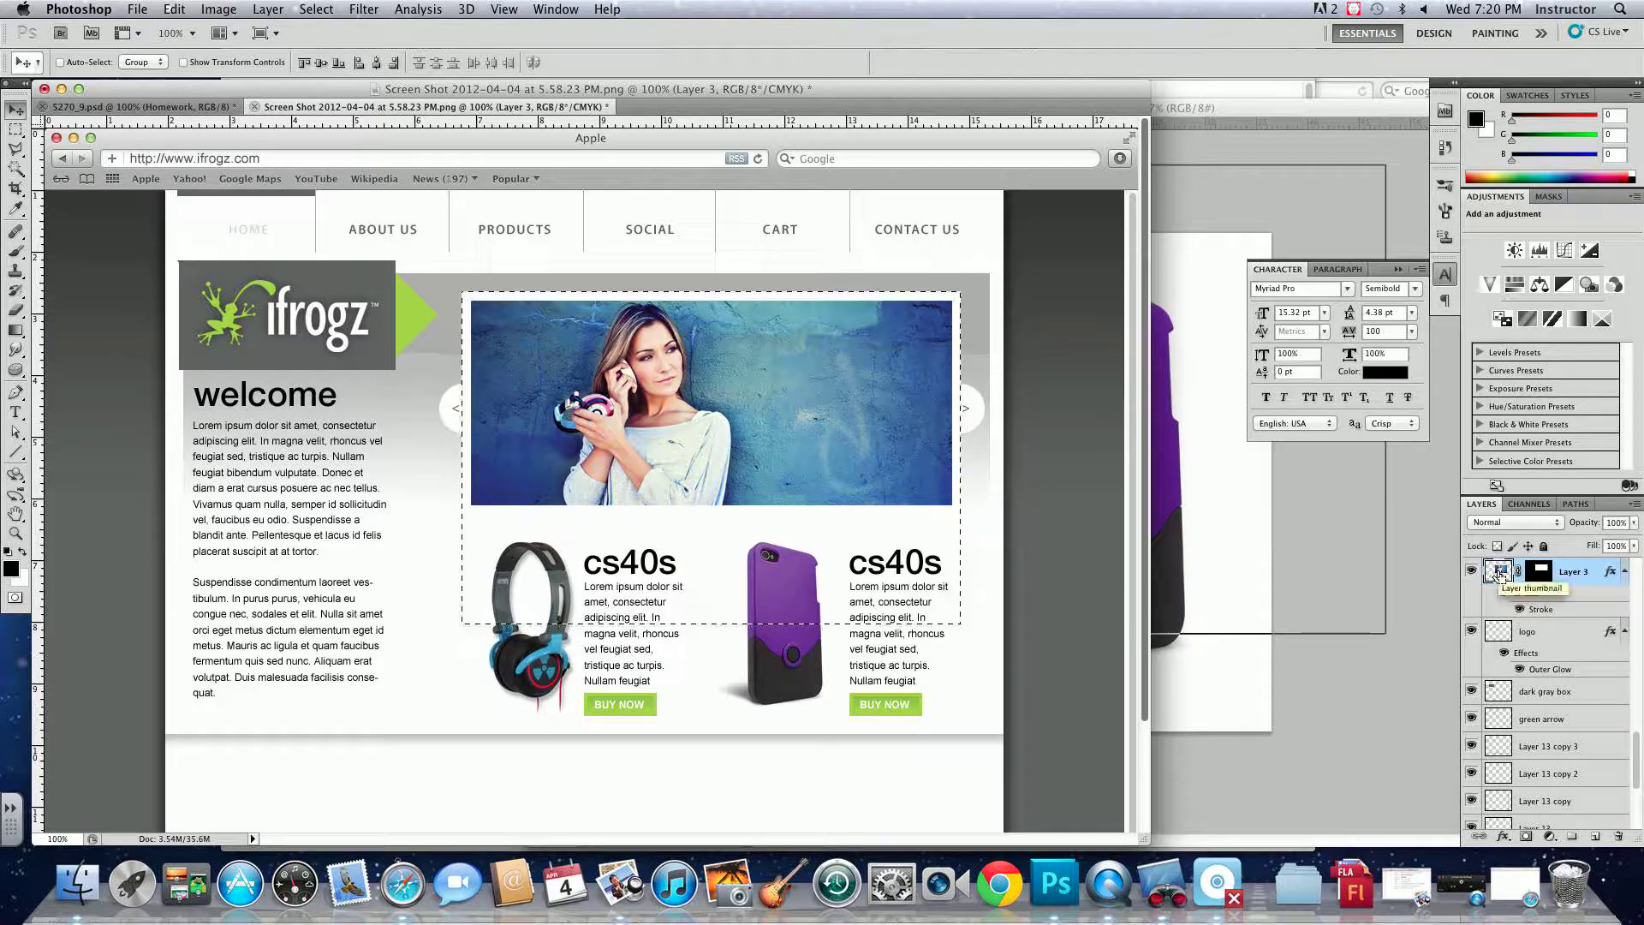
left_click(1521, 575, "super")
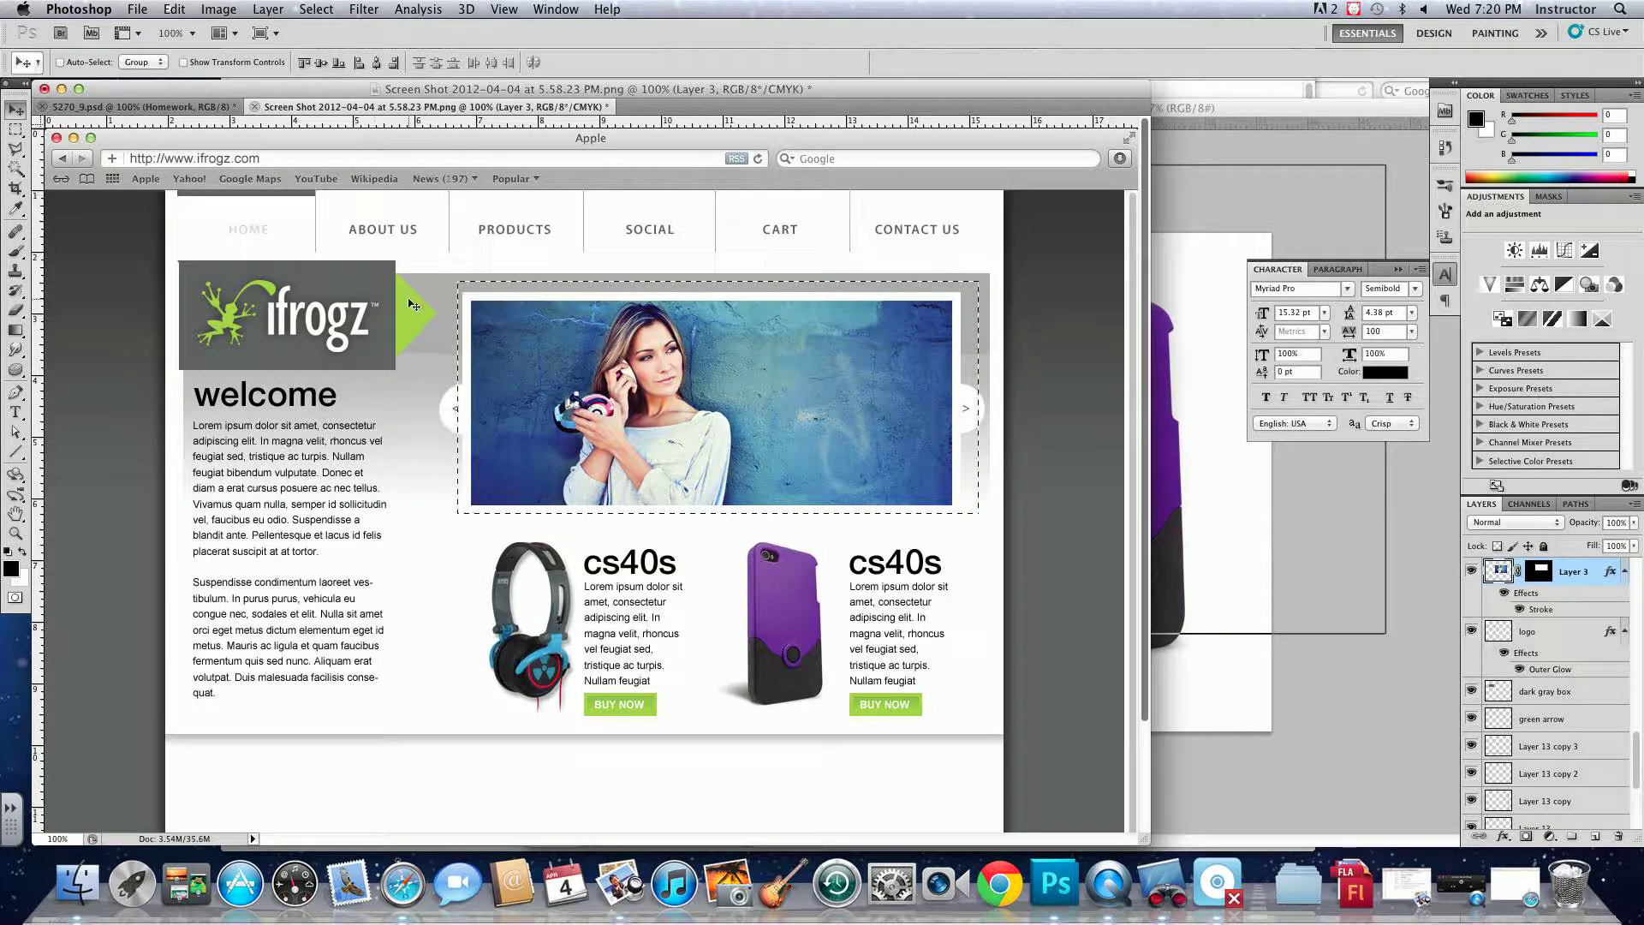
key("super+d")
- Fill a rectangle matching the banner photo's white frame with black on a new layer between the photo and logo layers
key("m")
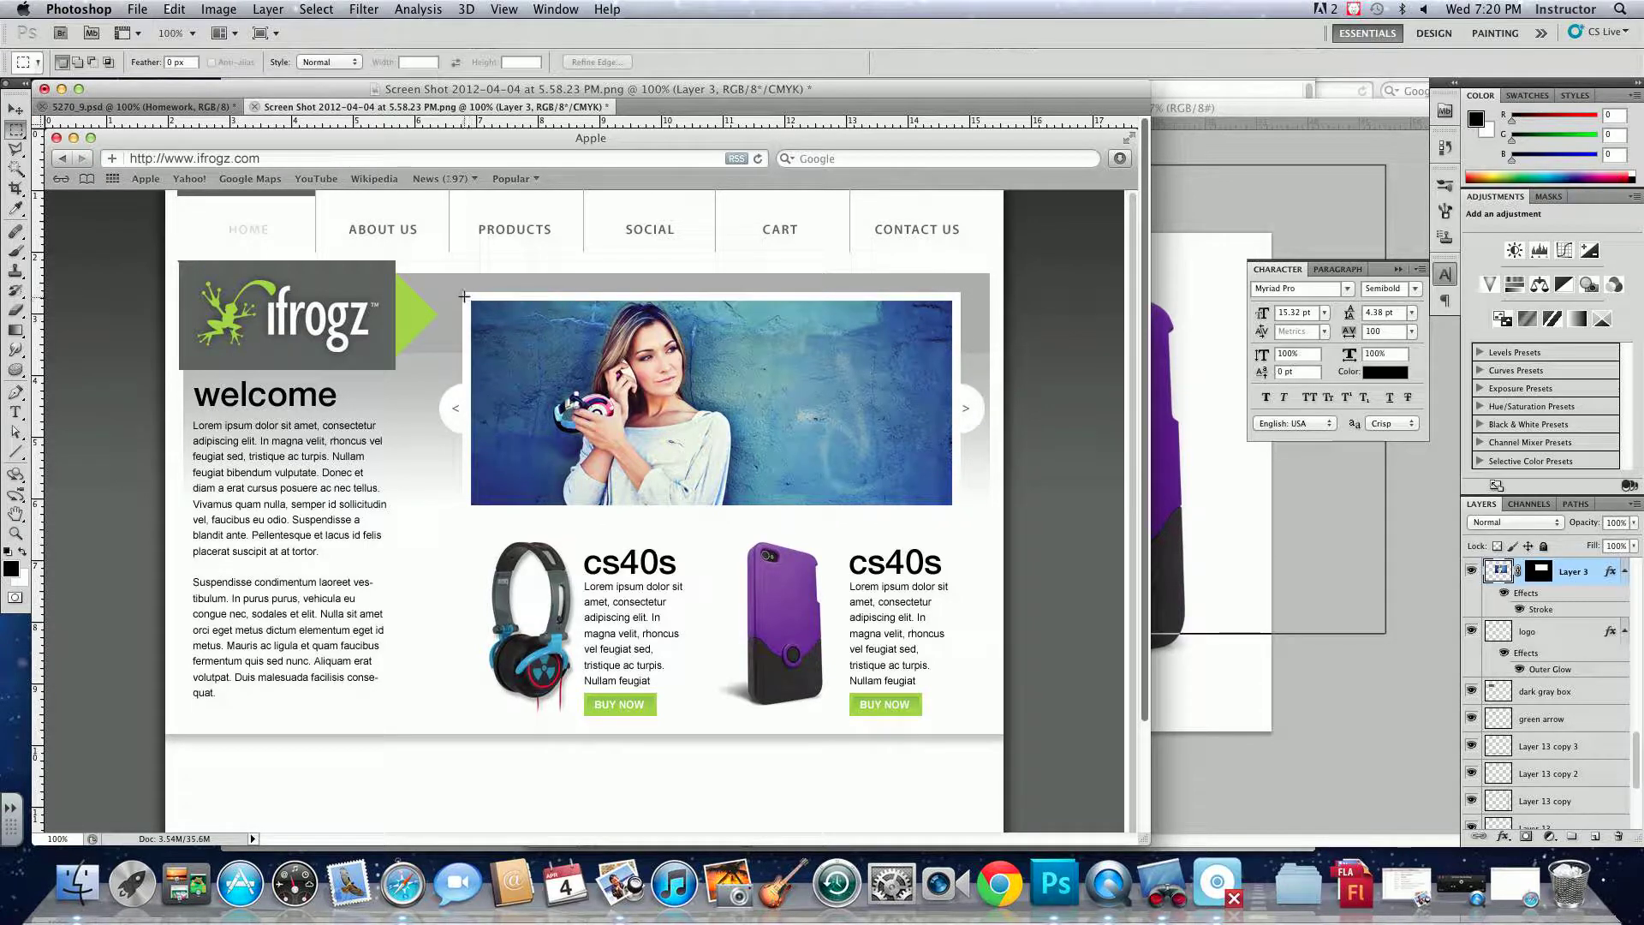
left_click_drag(465, 292, 961, 510)
left_click(1542, 636)
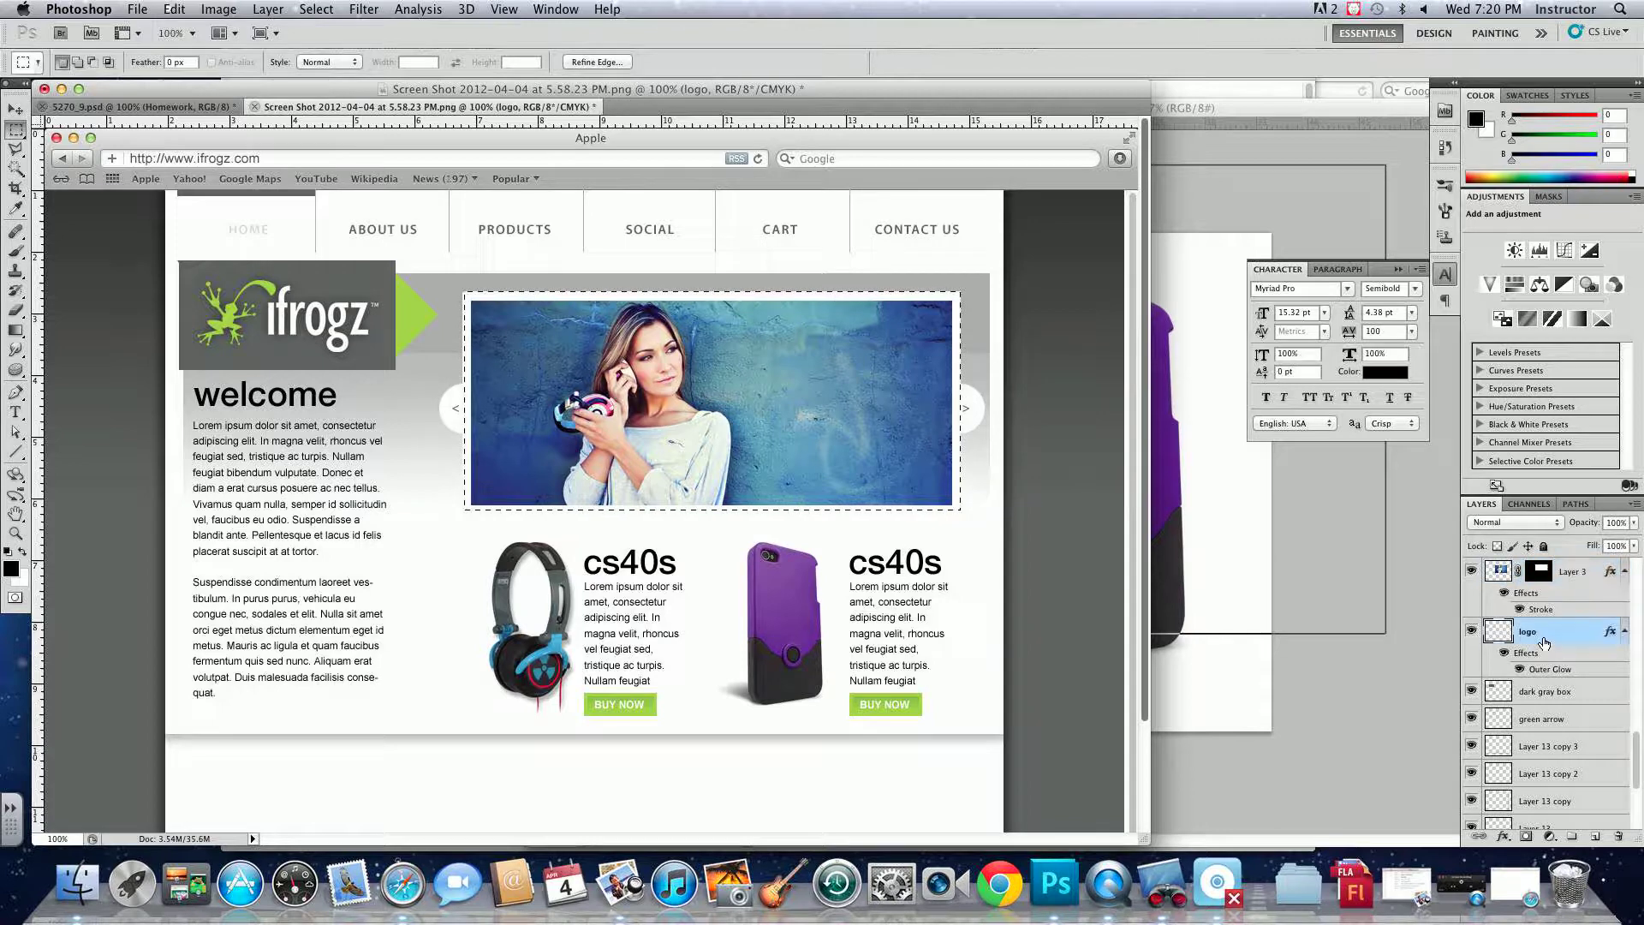
left_click(1595, 837)
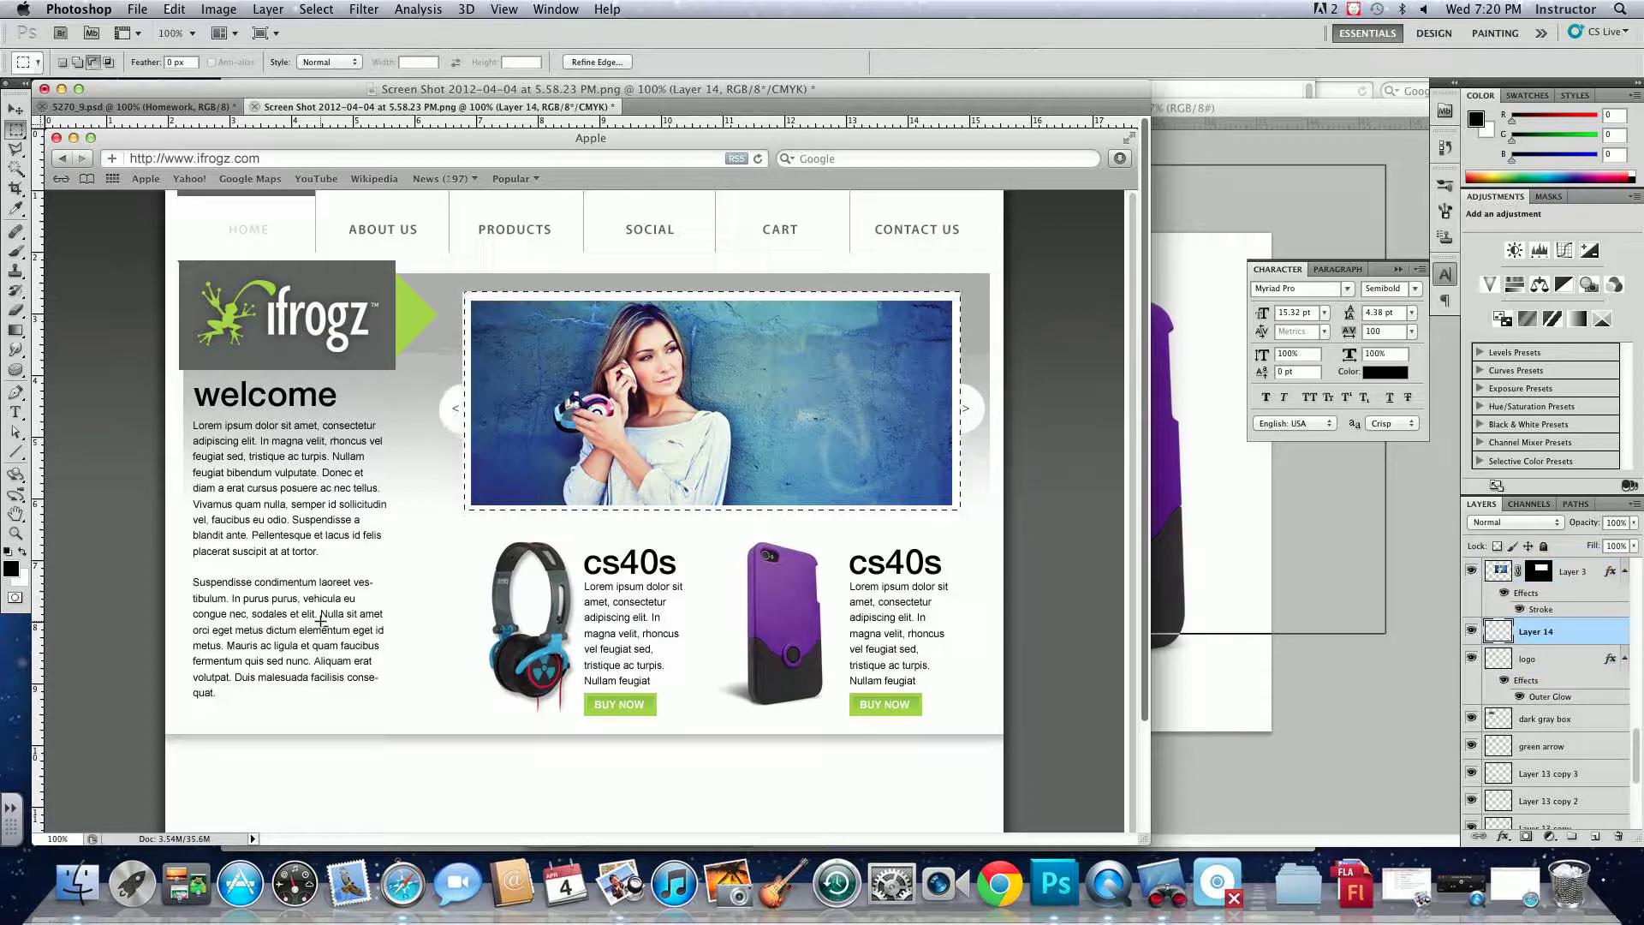
key("super+d")
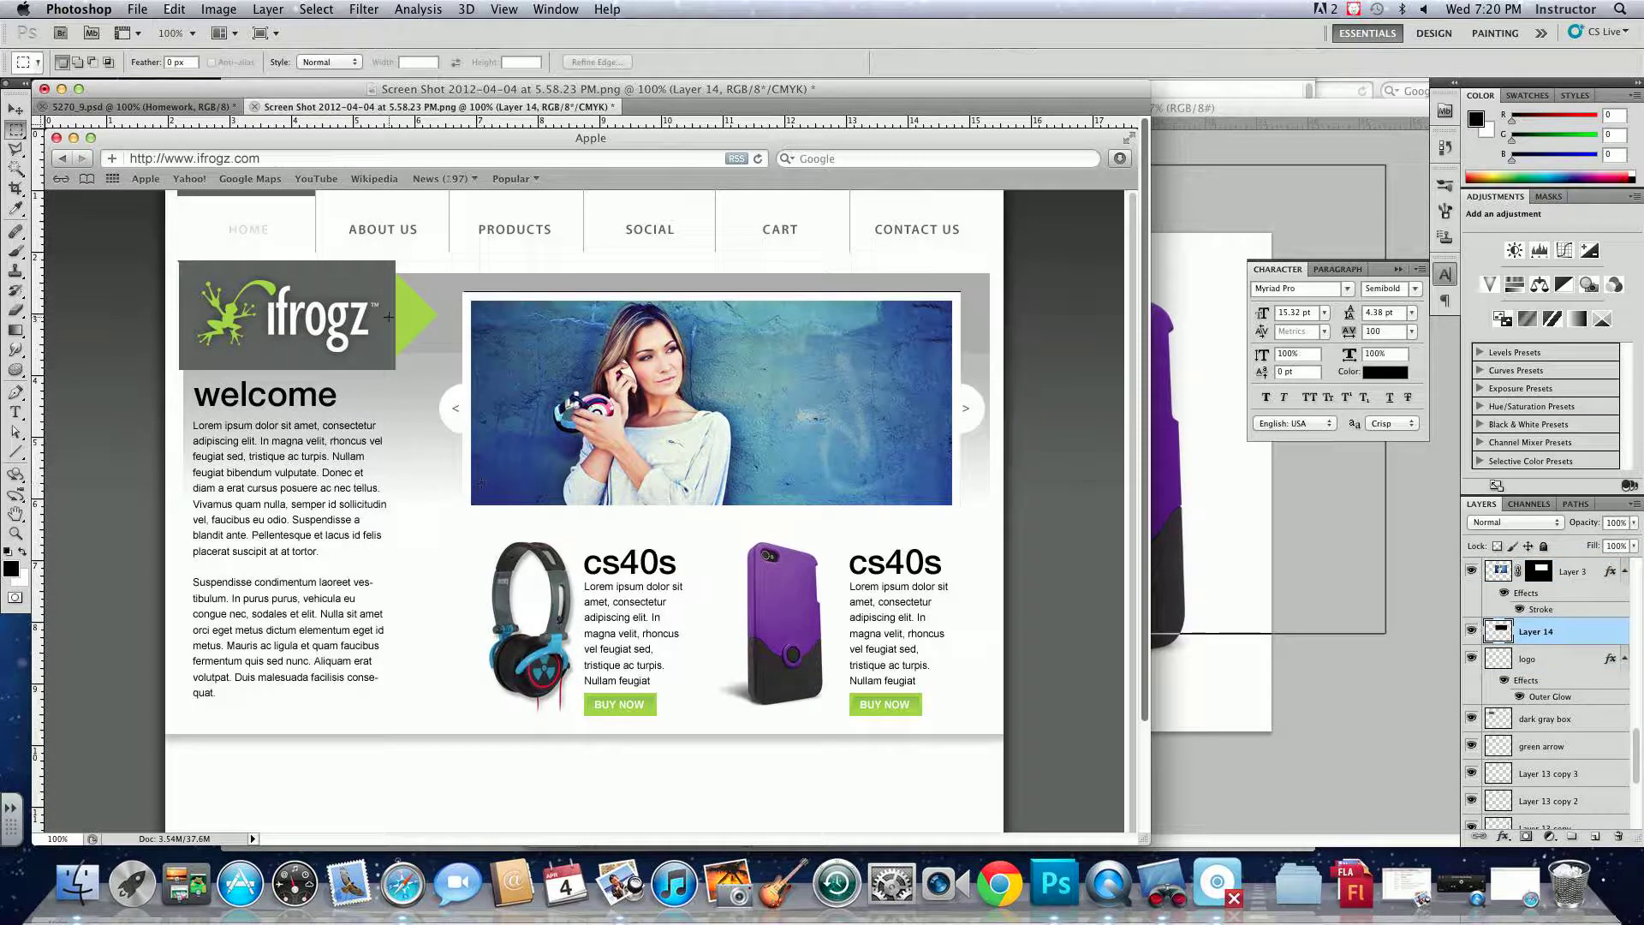
- Apply a Gaussian Blur with a radius of 7.0 pixels to the black rectangle behind the banner photo
mouse_move(353, 12)
left_mouse_down()
mouse_move(377, 191)
mouse_move(525, 237)
mouse_move(497, 197)
mouse_move(588, 250)
mouse_move(579, 293)
mouse_move(582, 257)
left_mouse_up()
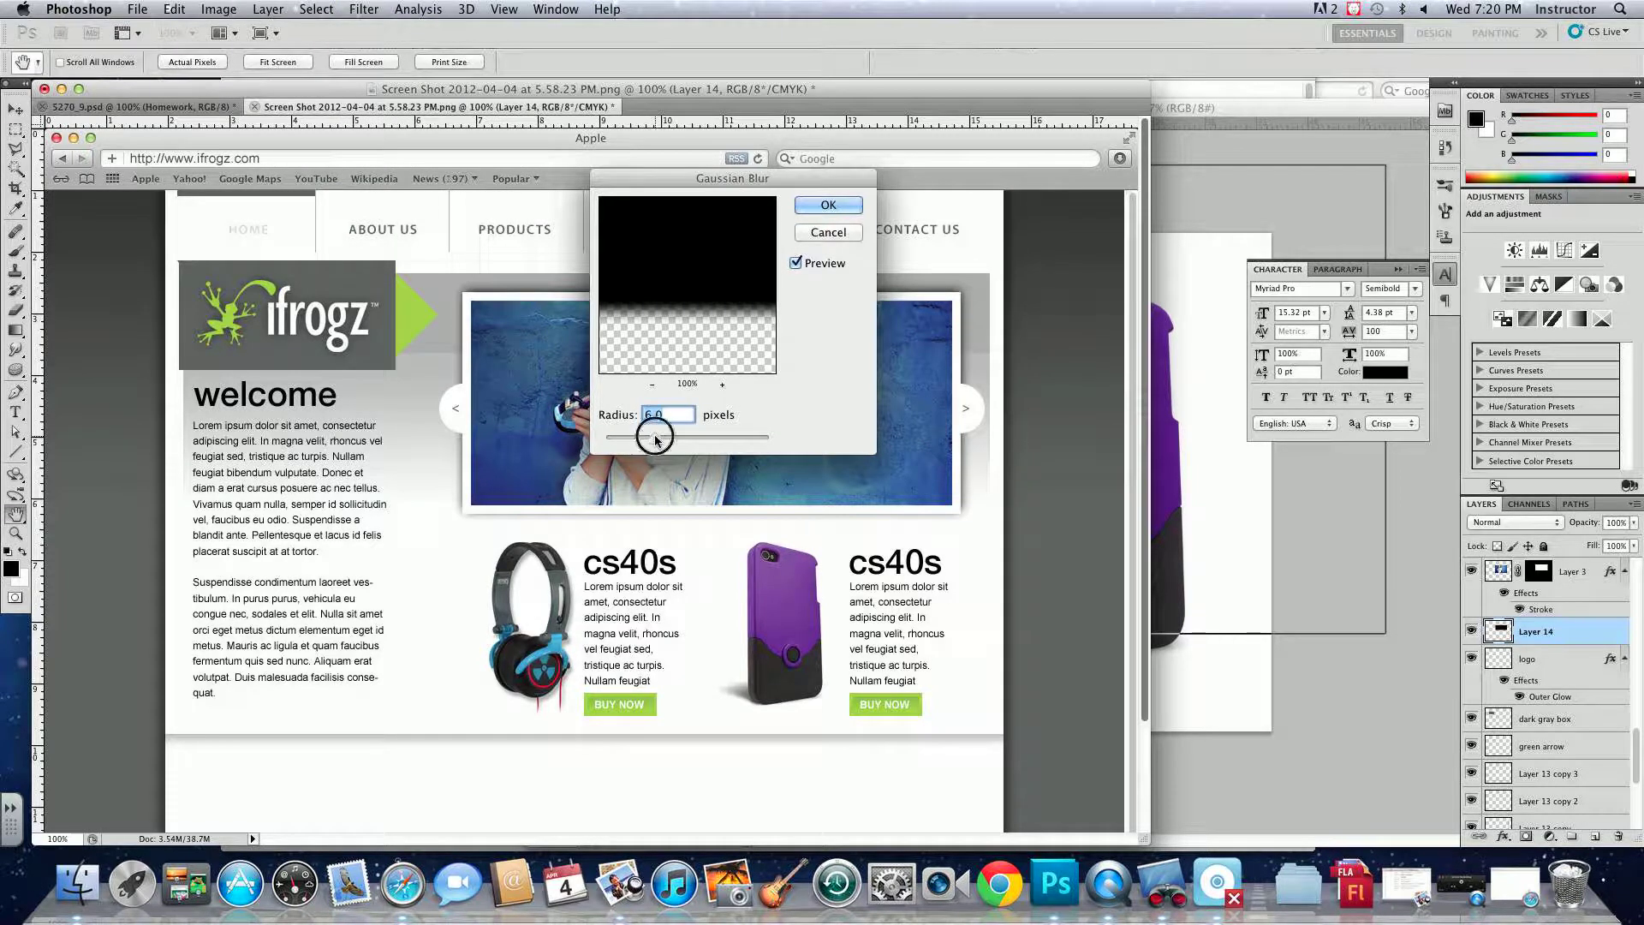
left_click_drag(656, 437, 658, 439)
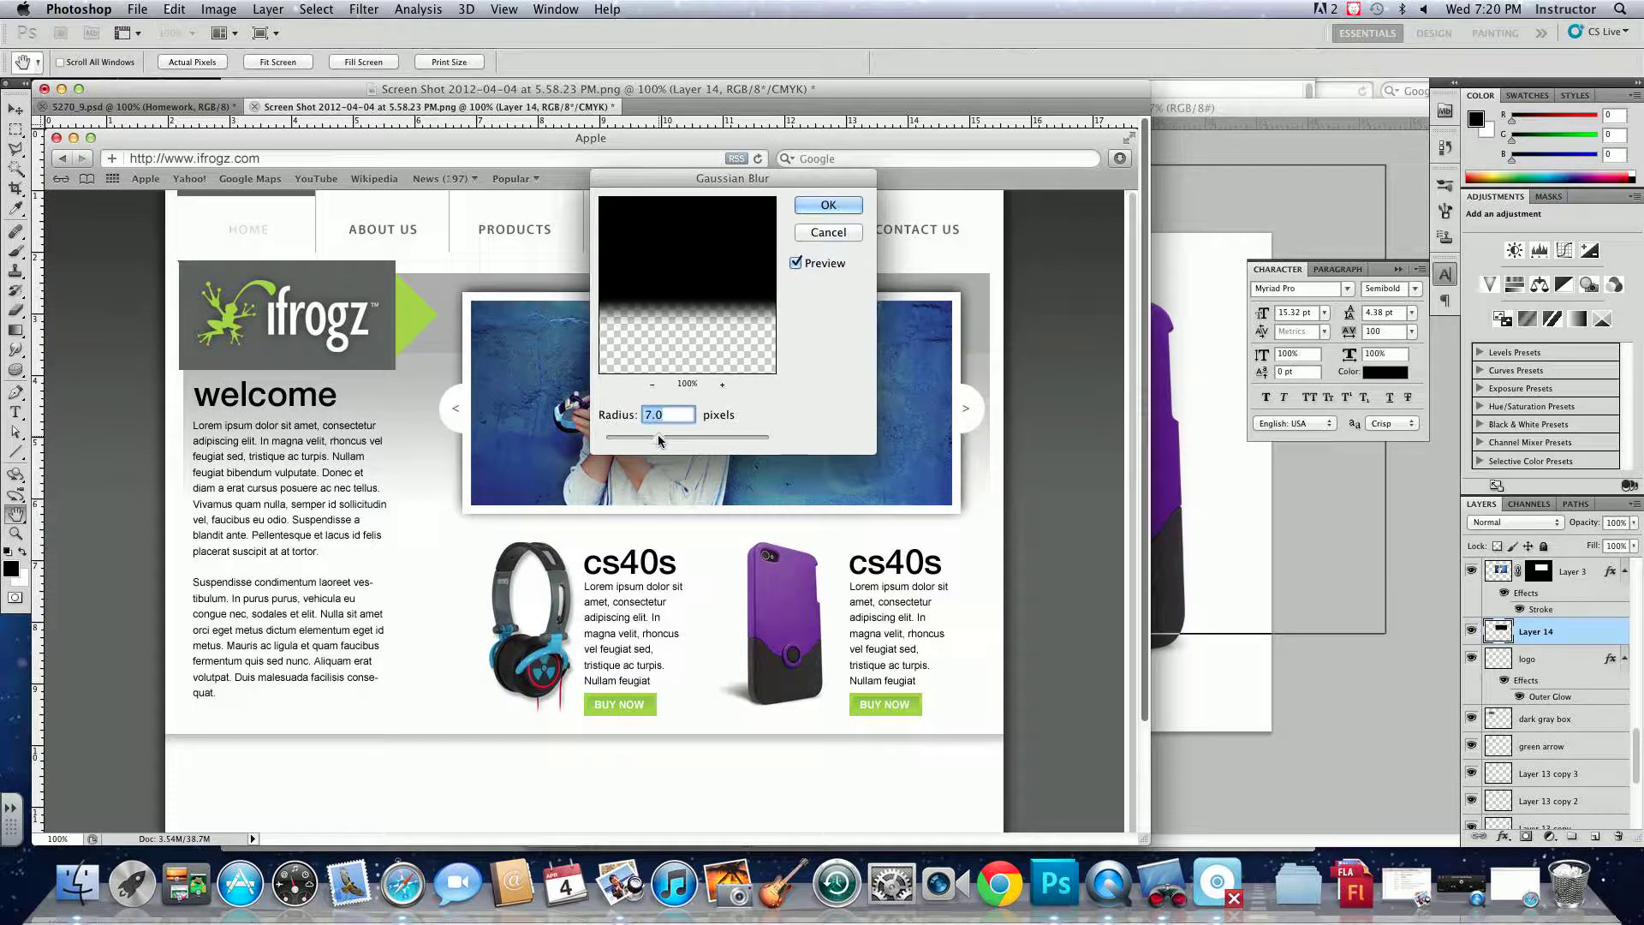
key("Return")
key("m")
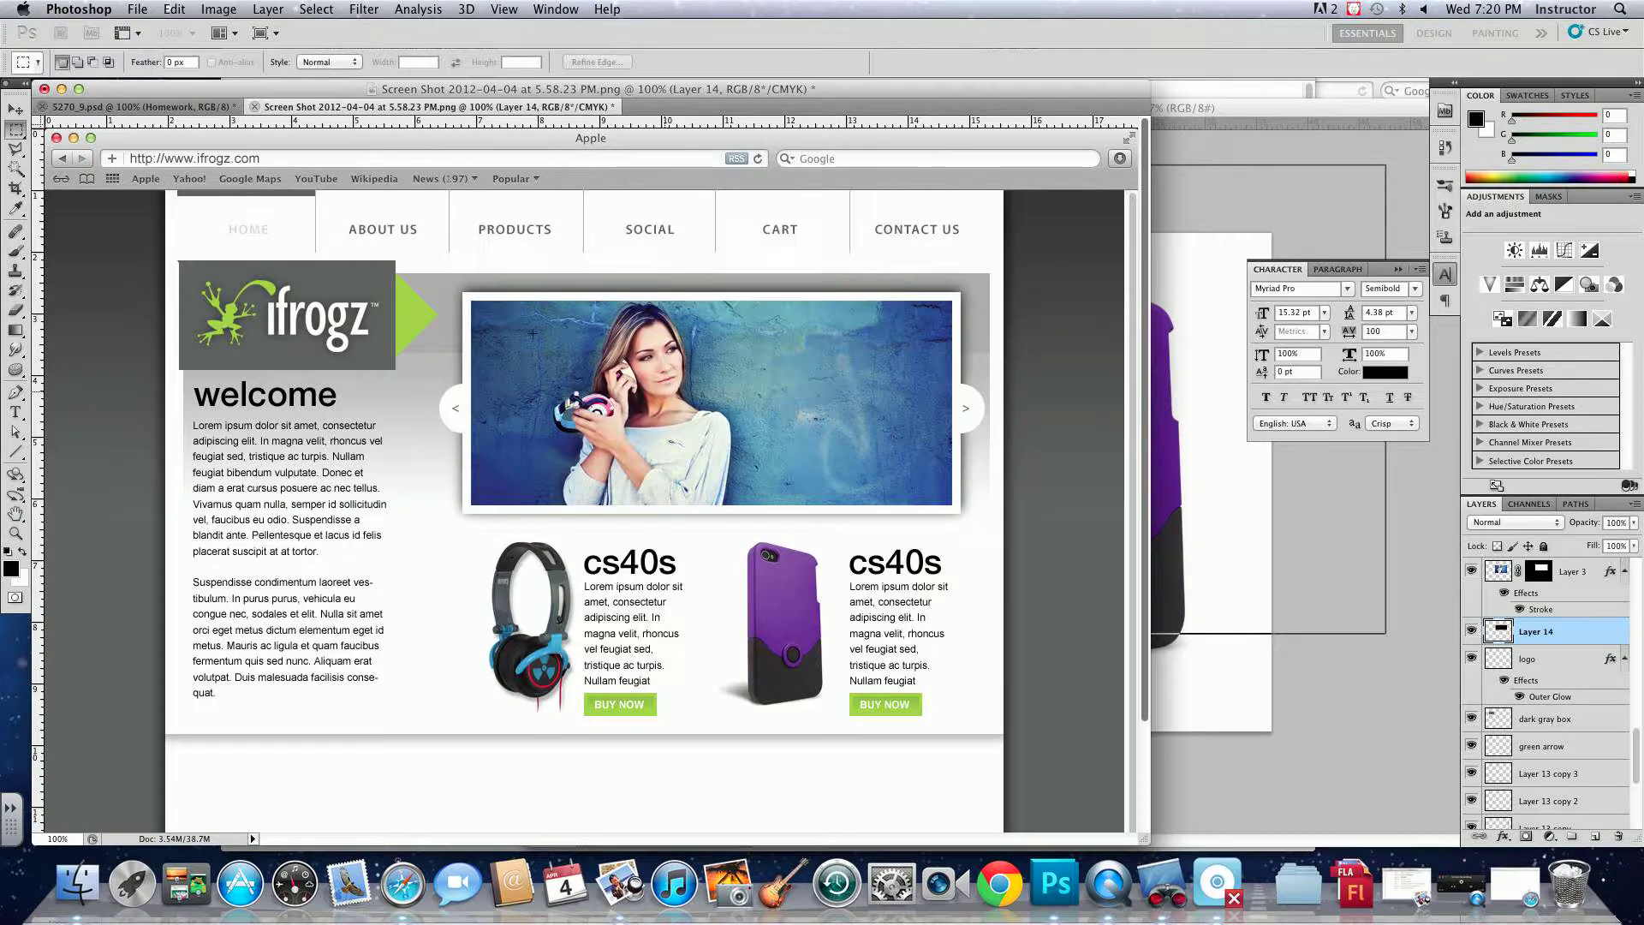
- Distort the blurred banner shadow by pulling its top corners outward and its bottom edge lower than the photo frame
left_click(15, 115)
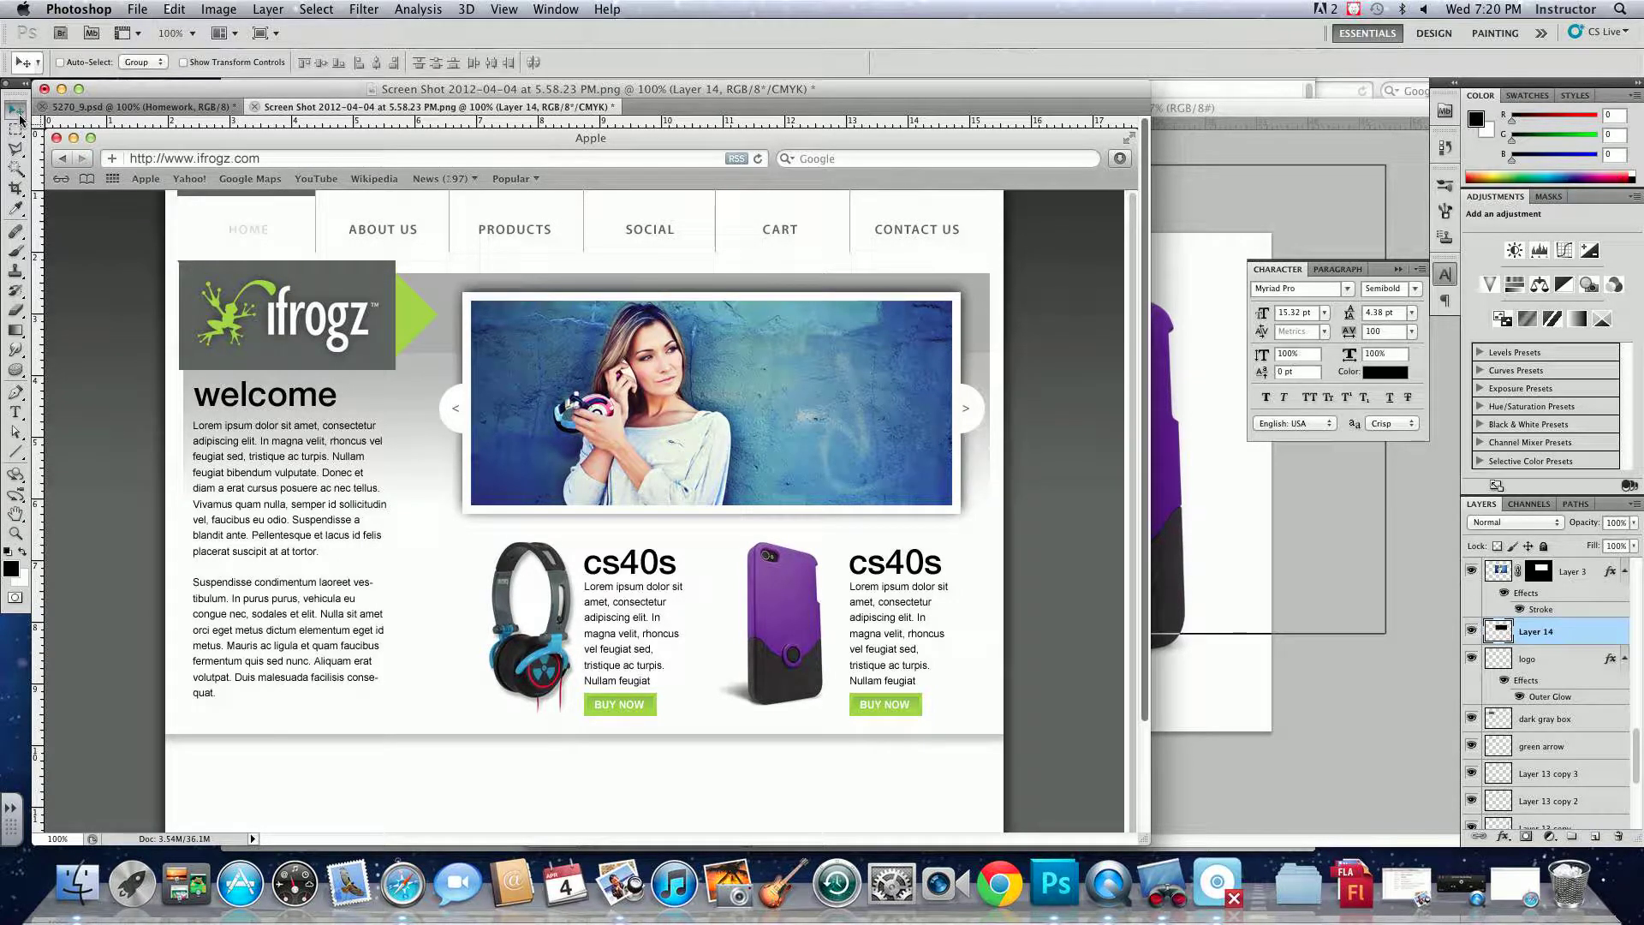
key("super+t")
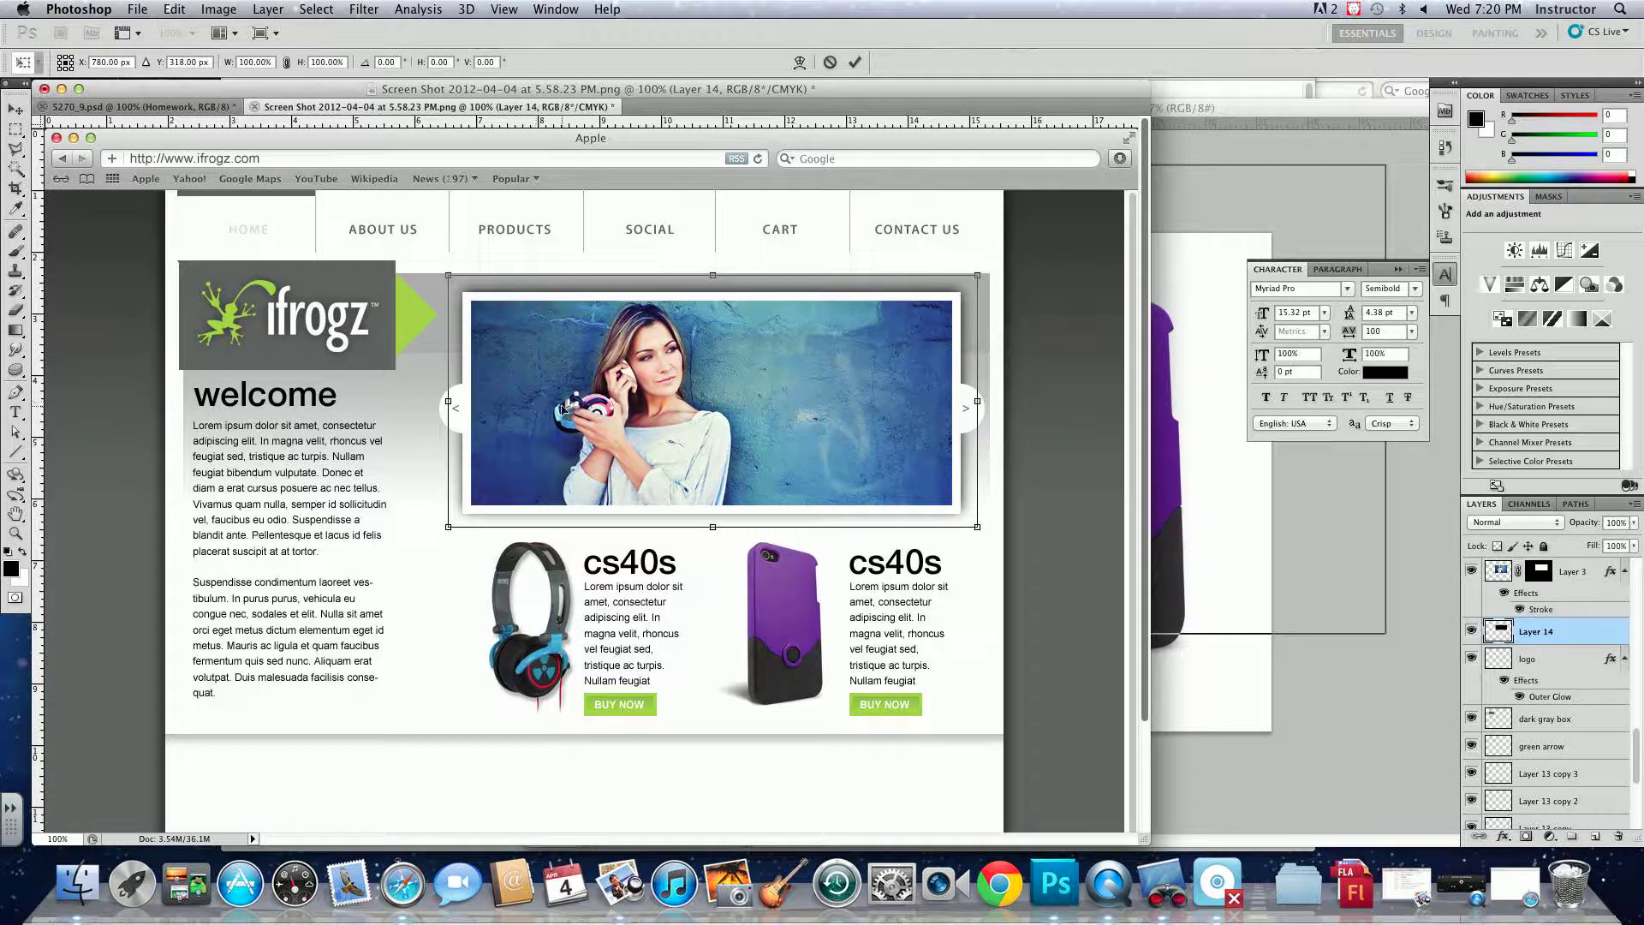
left_click_drag(448, 274, 438, 280)
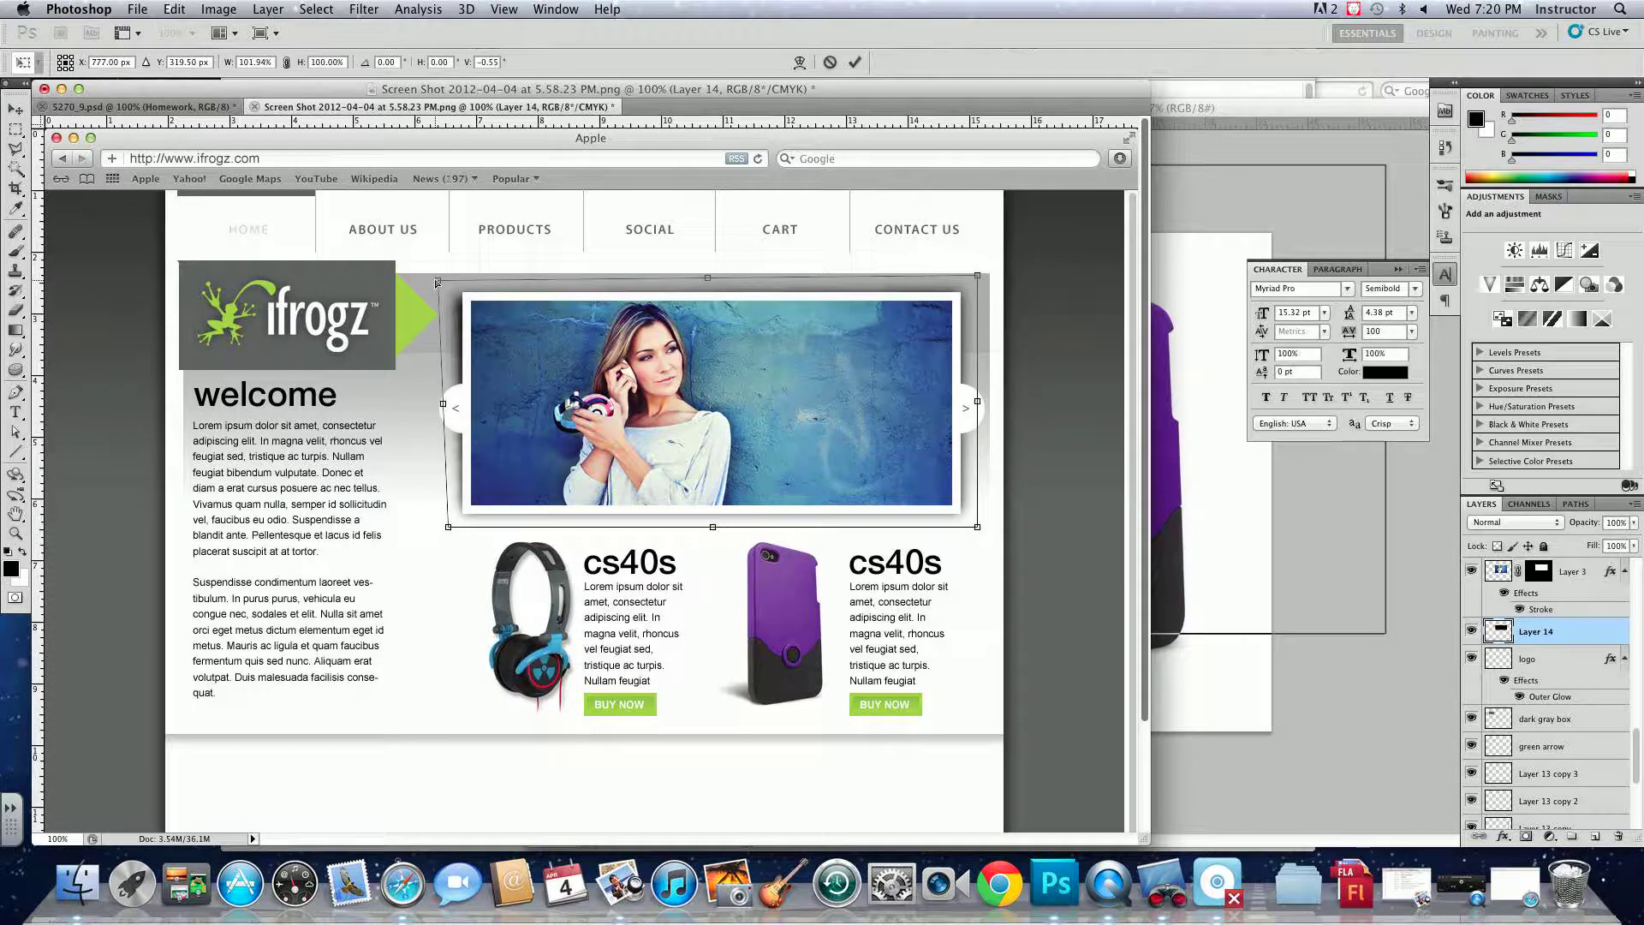
left_click_drag(985, 285, 986, 285)
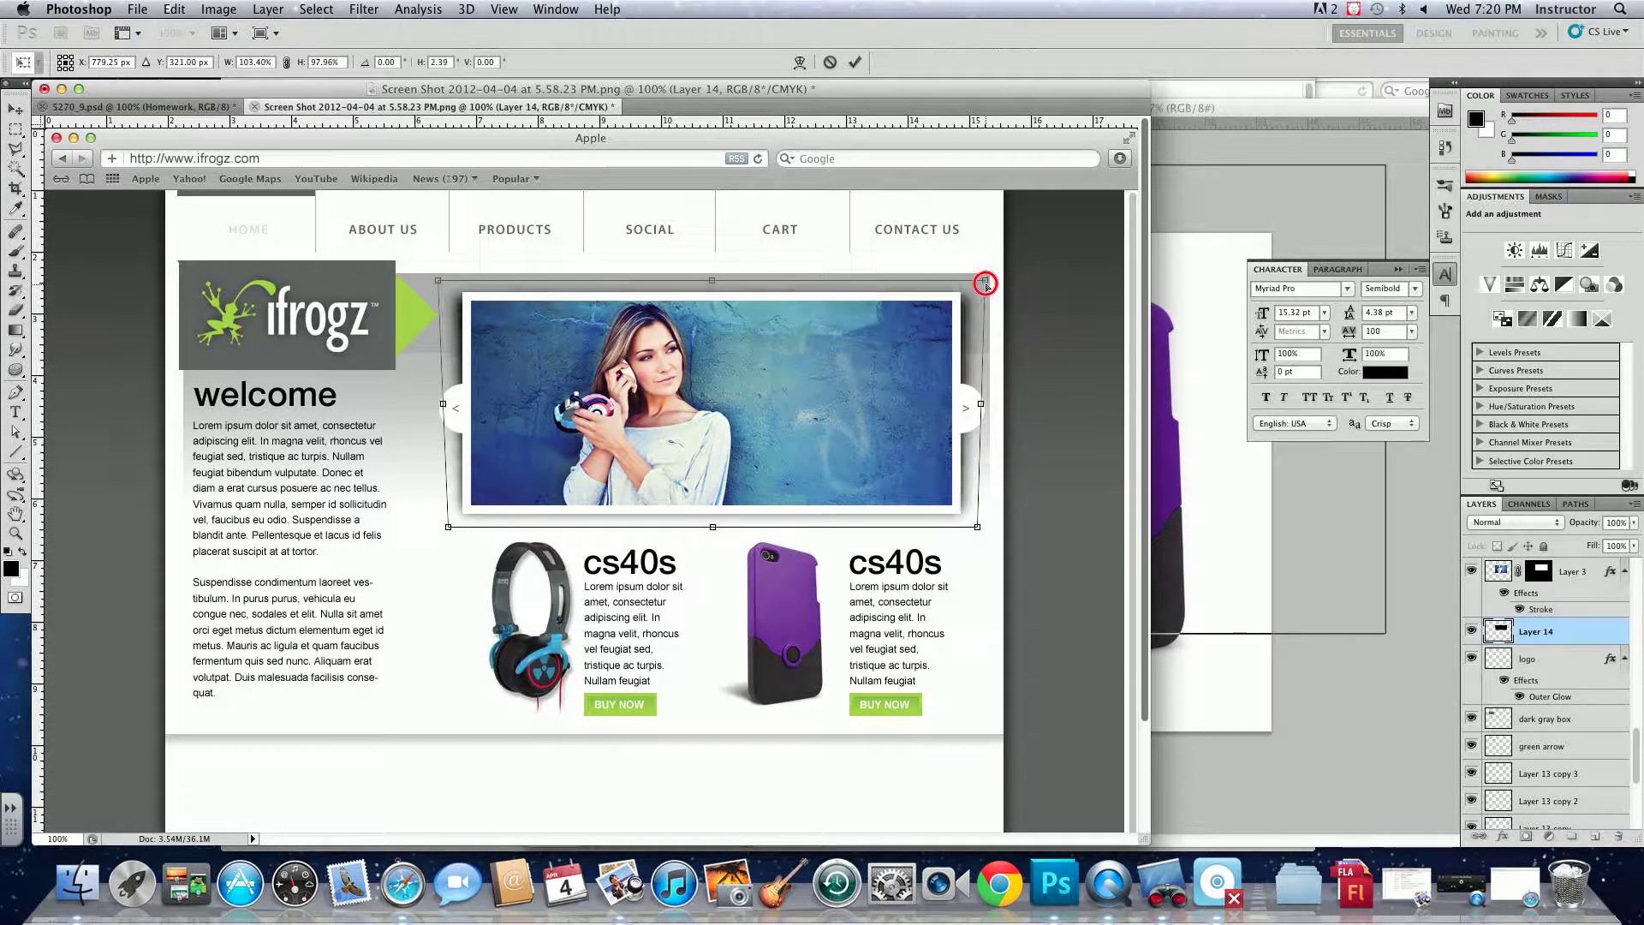
left_click_drag(977, 527, 966, 540)
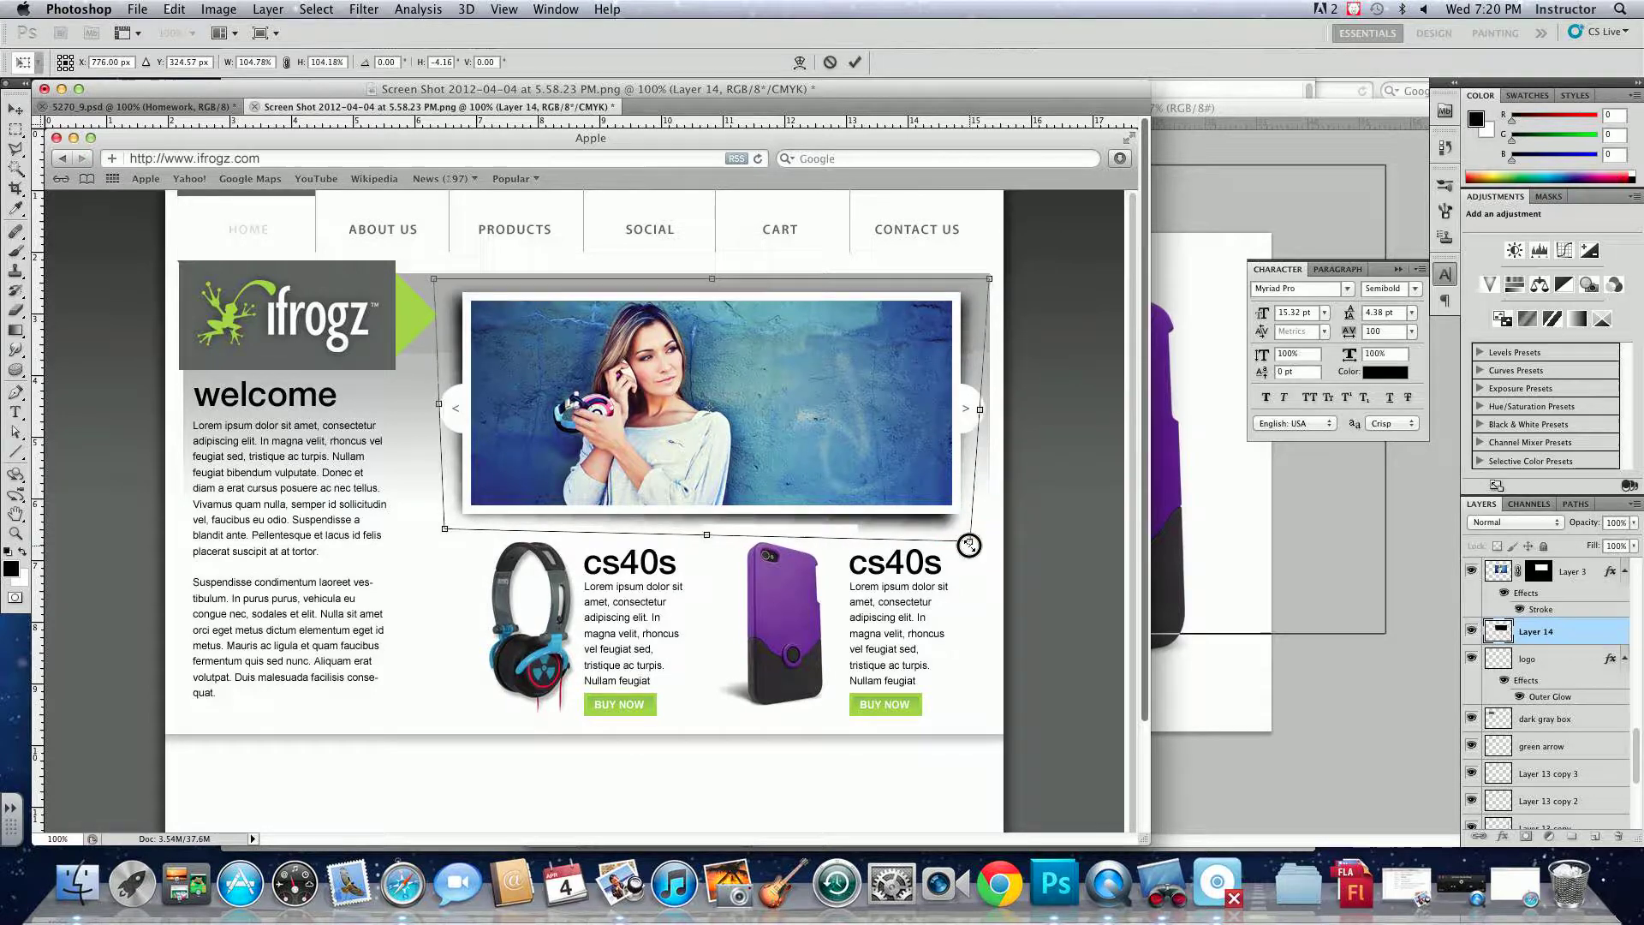
key("Return")
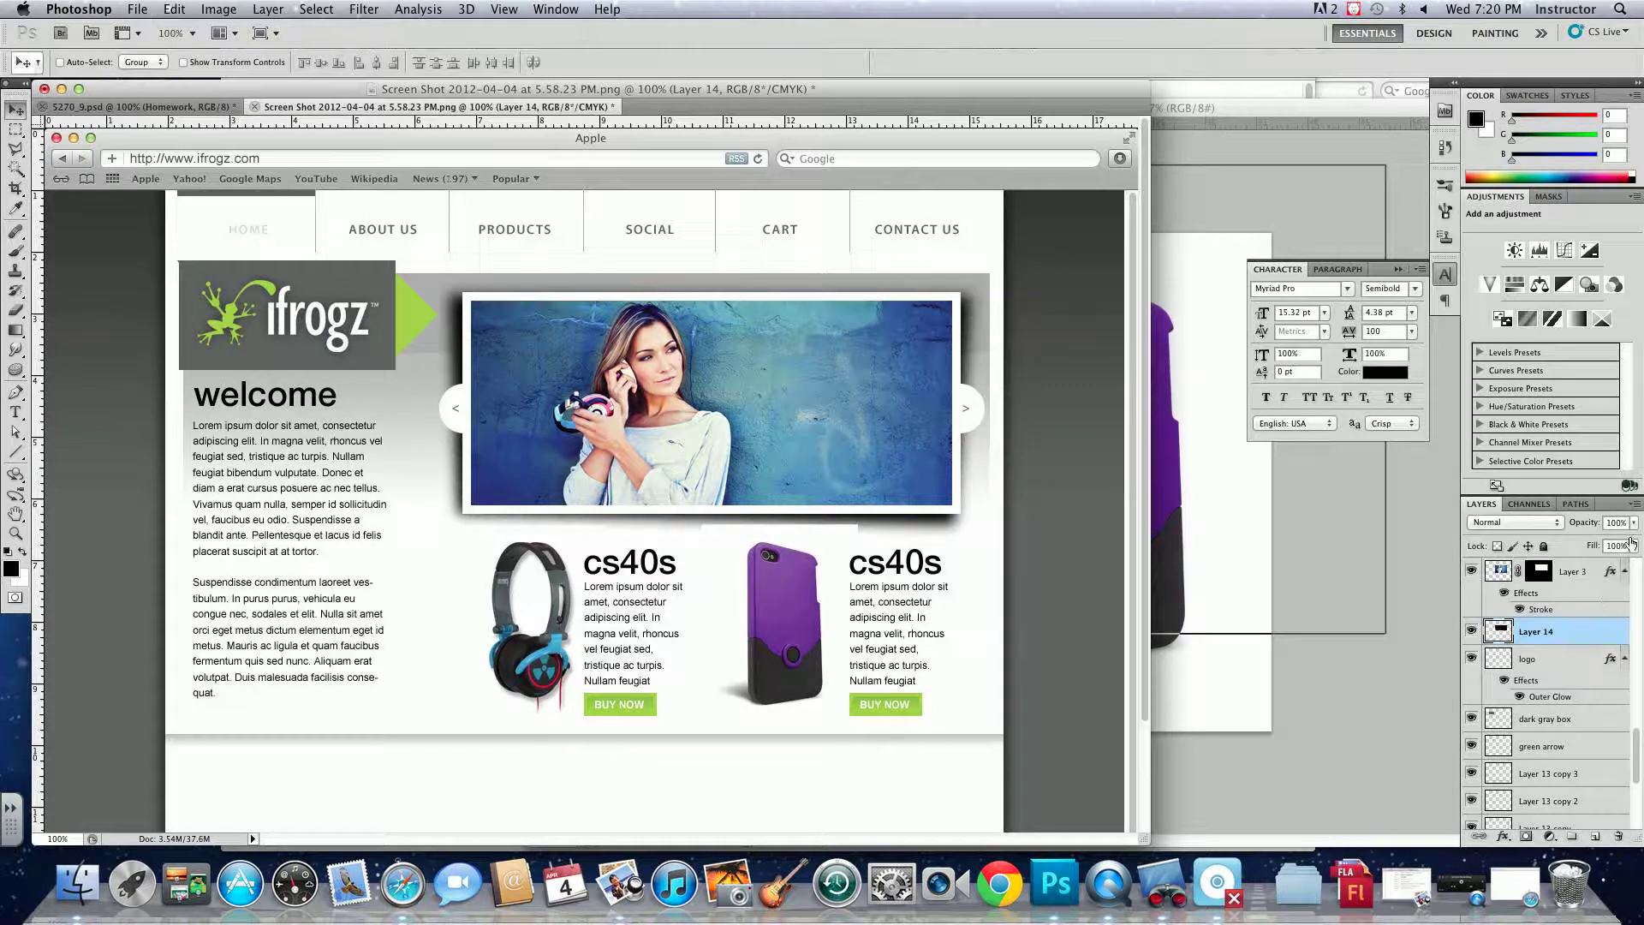
- Select the purple phone case's layer on the canvas and rename it "case"
right_click(826, 548)
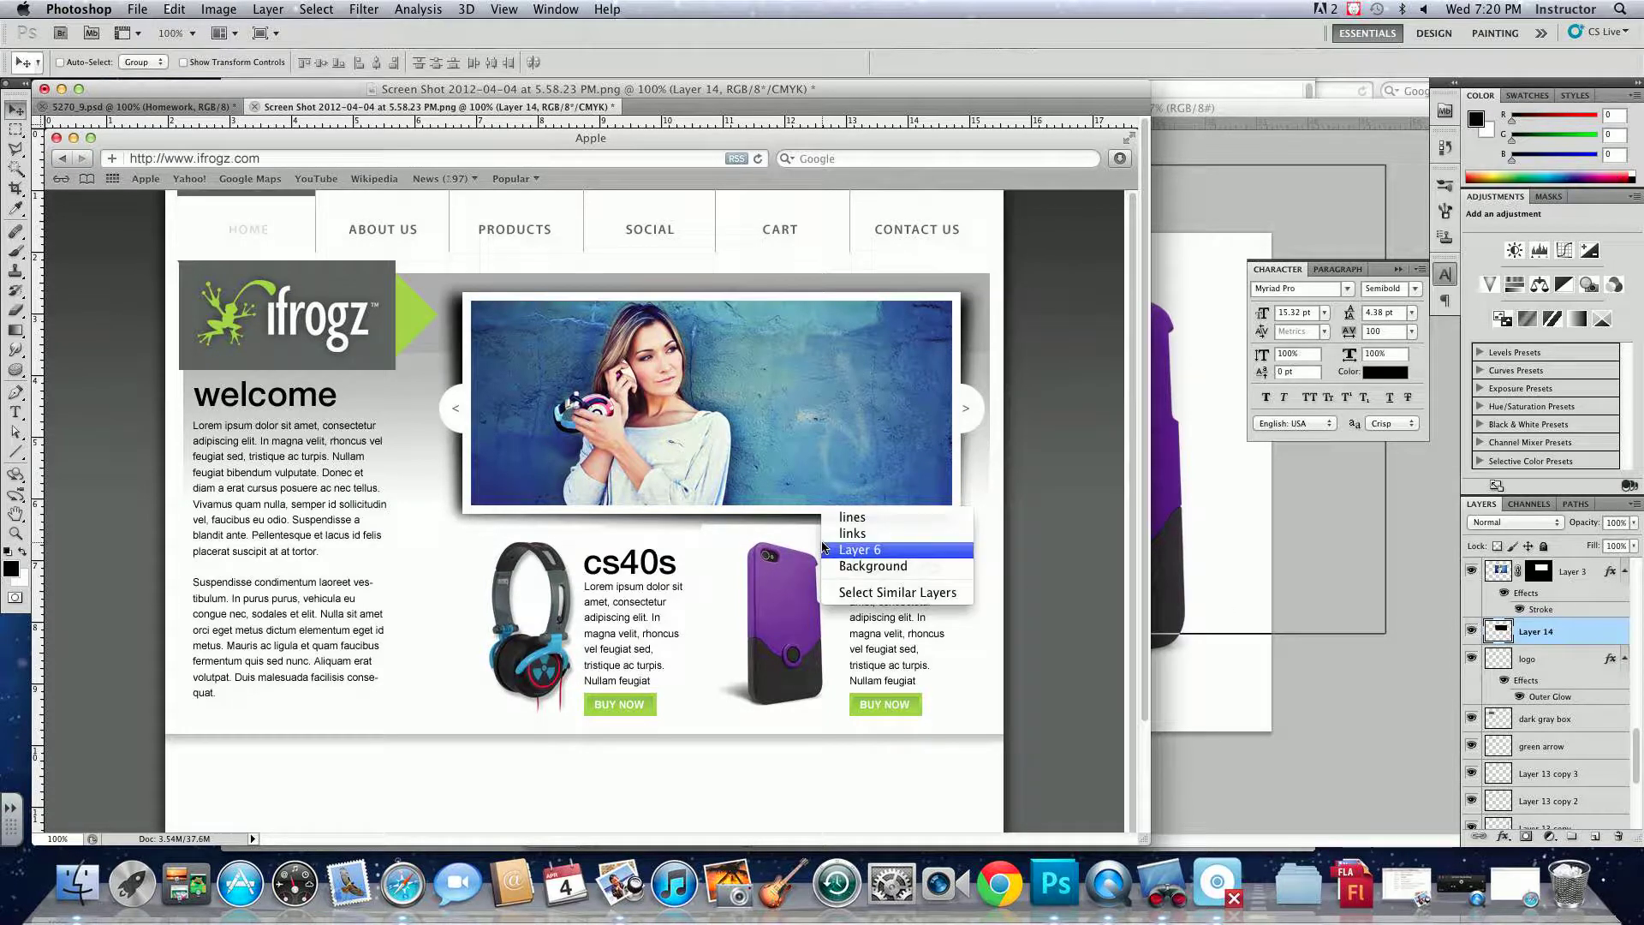
left_click(843, 538)
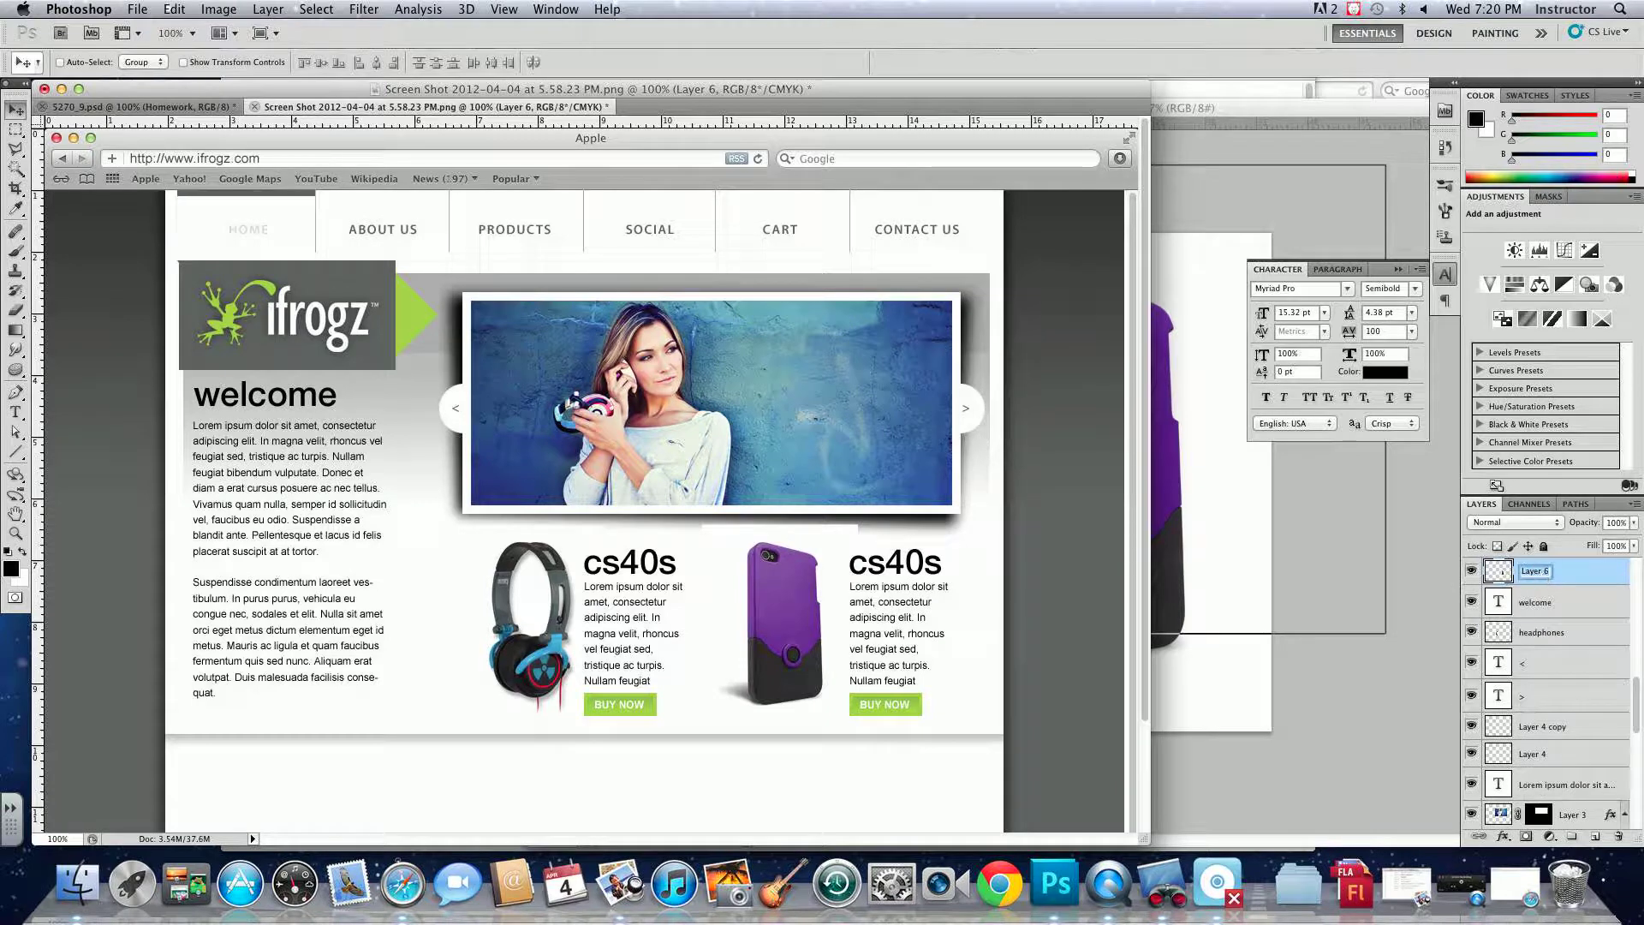
key("Return")
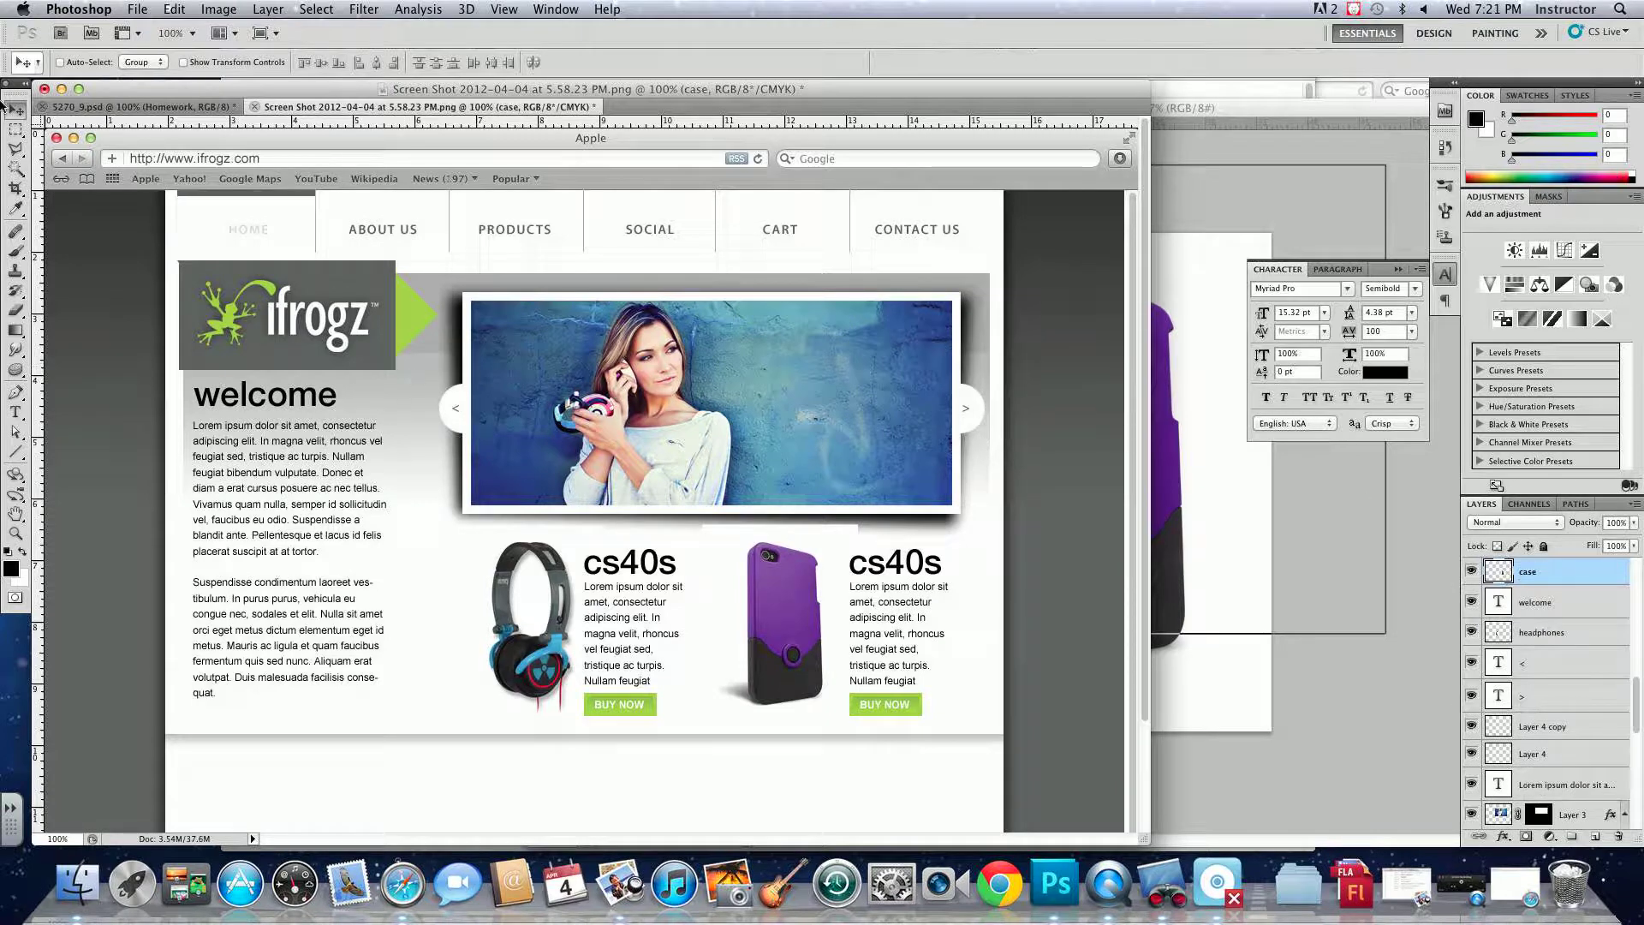
- Delete the white strip above the phone case on the case layer where it covers the banner shadow
left_click(15, 130)
left_click_drag(597, 472, 899, 537)
key("Delete")
key("super+d")
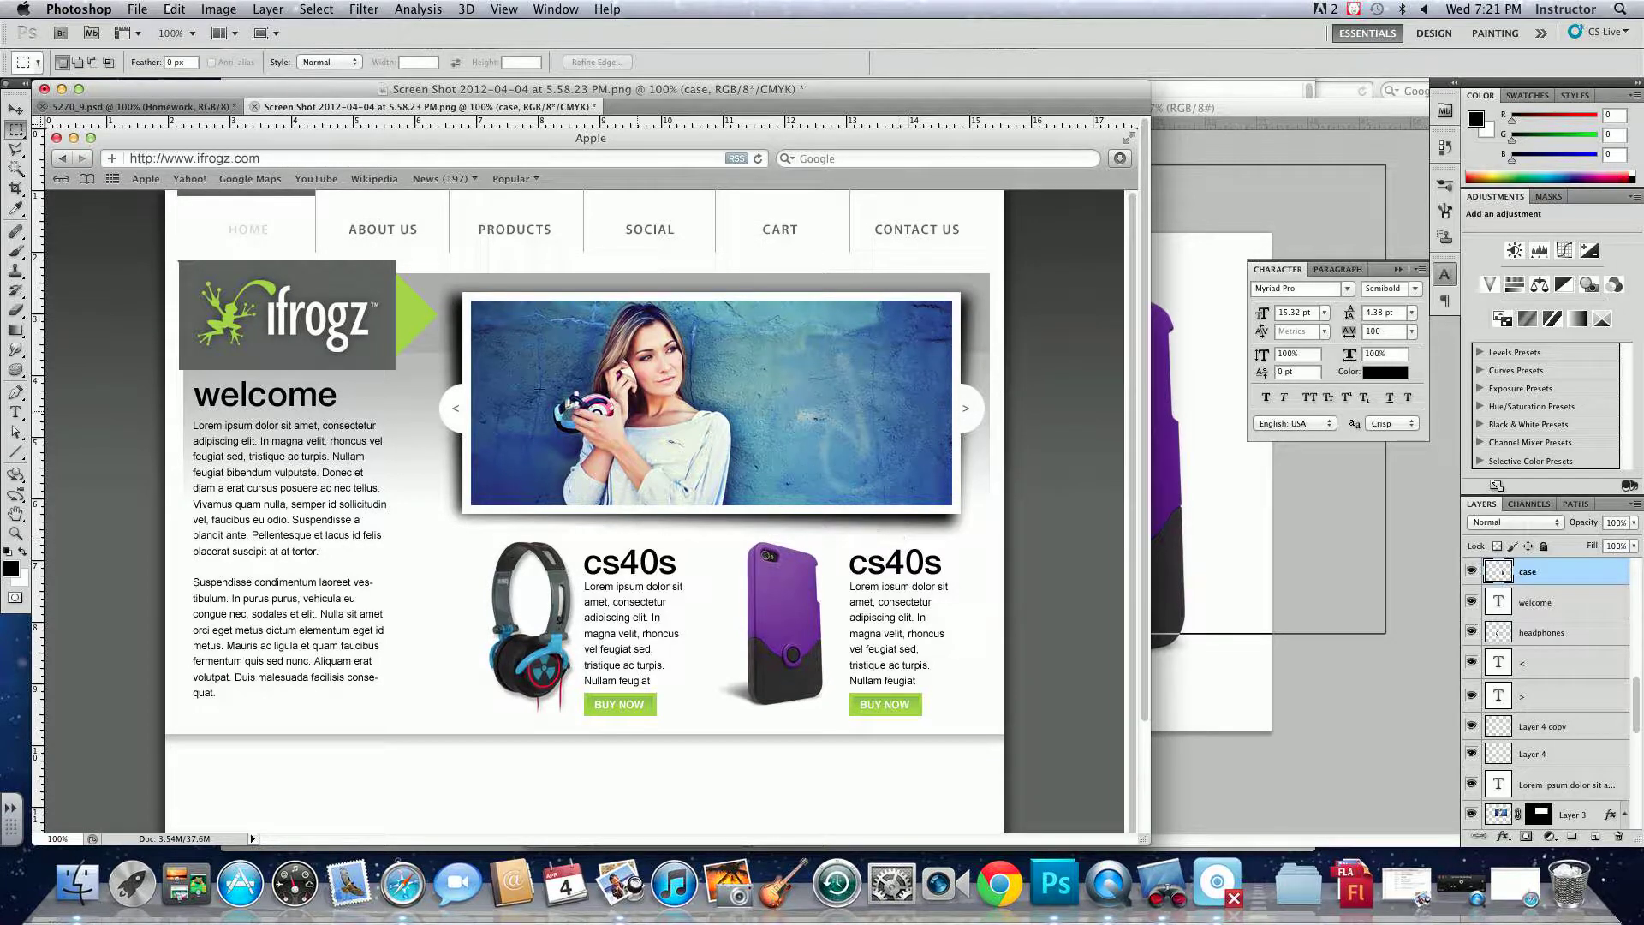
- Select the blurred shadow layer behind the banner photo, rename it "shadow" and reduce its opacity to 37%
left_click(16, 111)
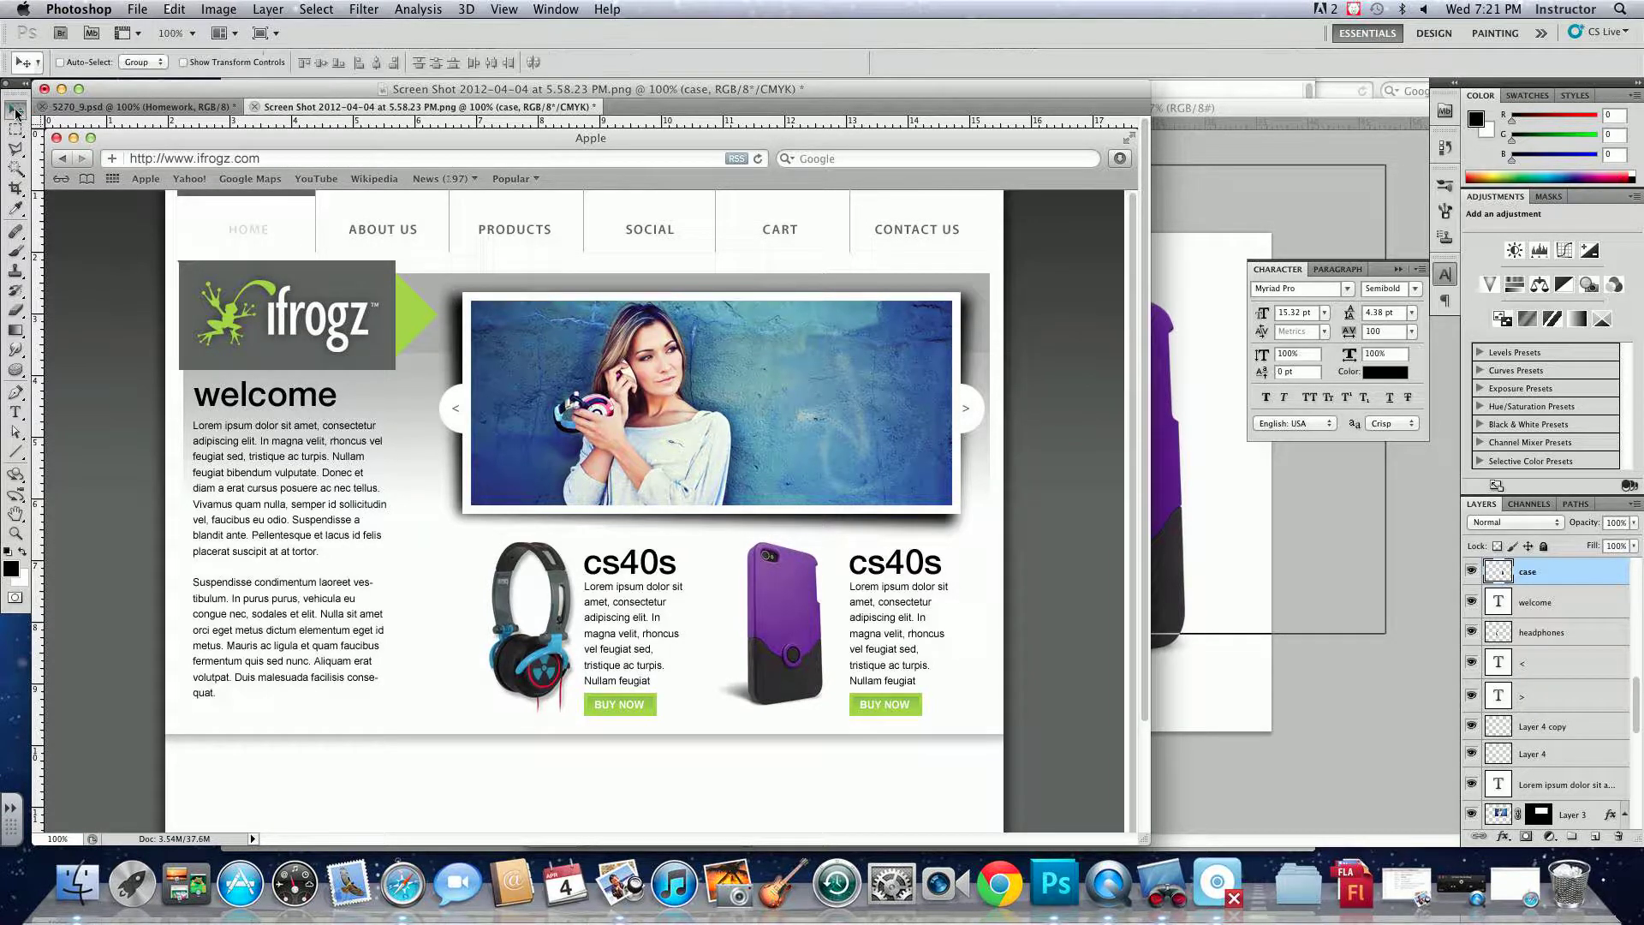
right_click(942, 521)
left_click(968, 531)
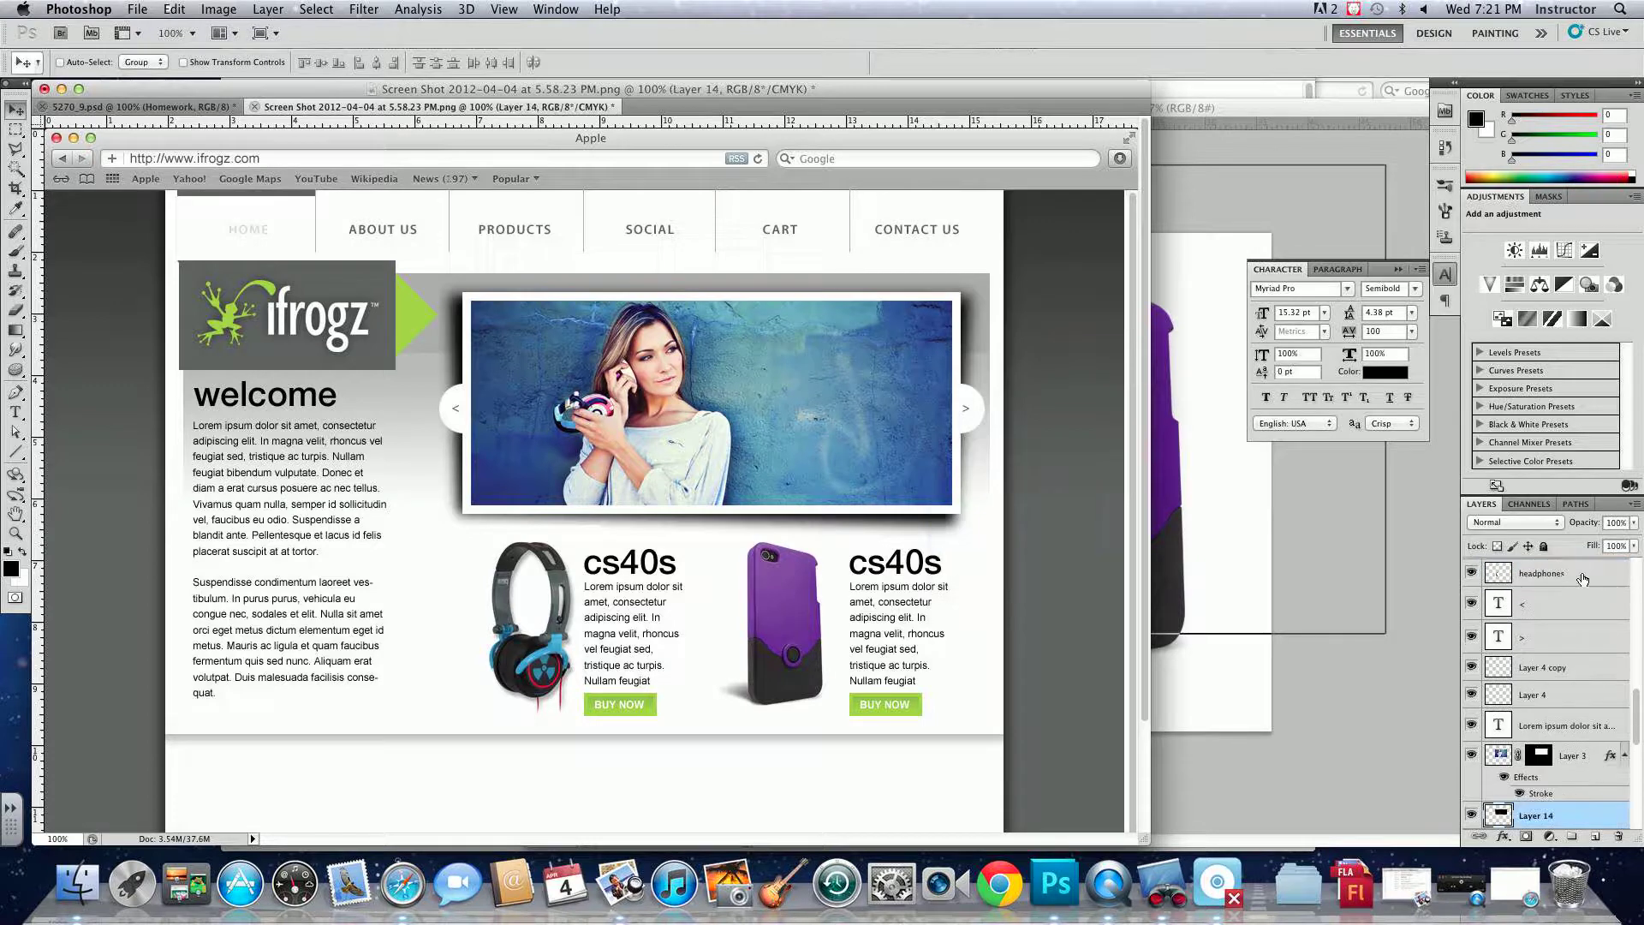
double_click(1547, 817)
type("shadow")
key("Return")
left_click(1633, 523)
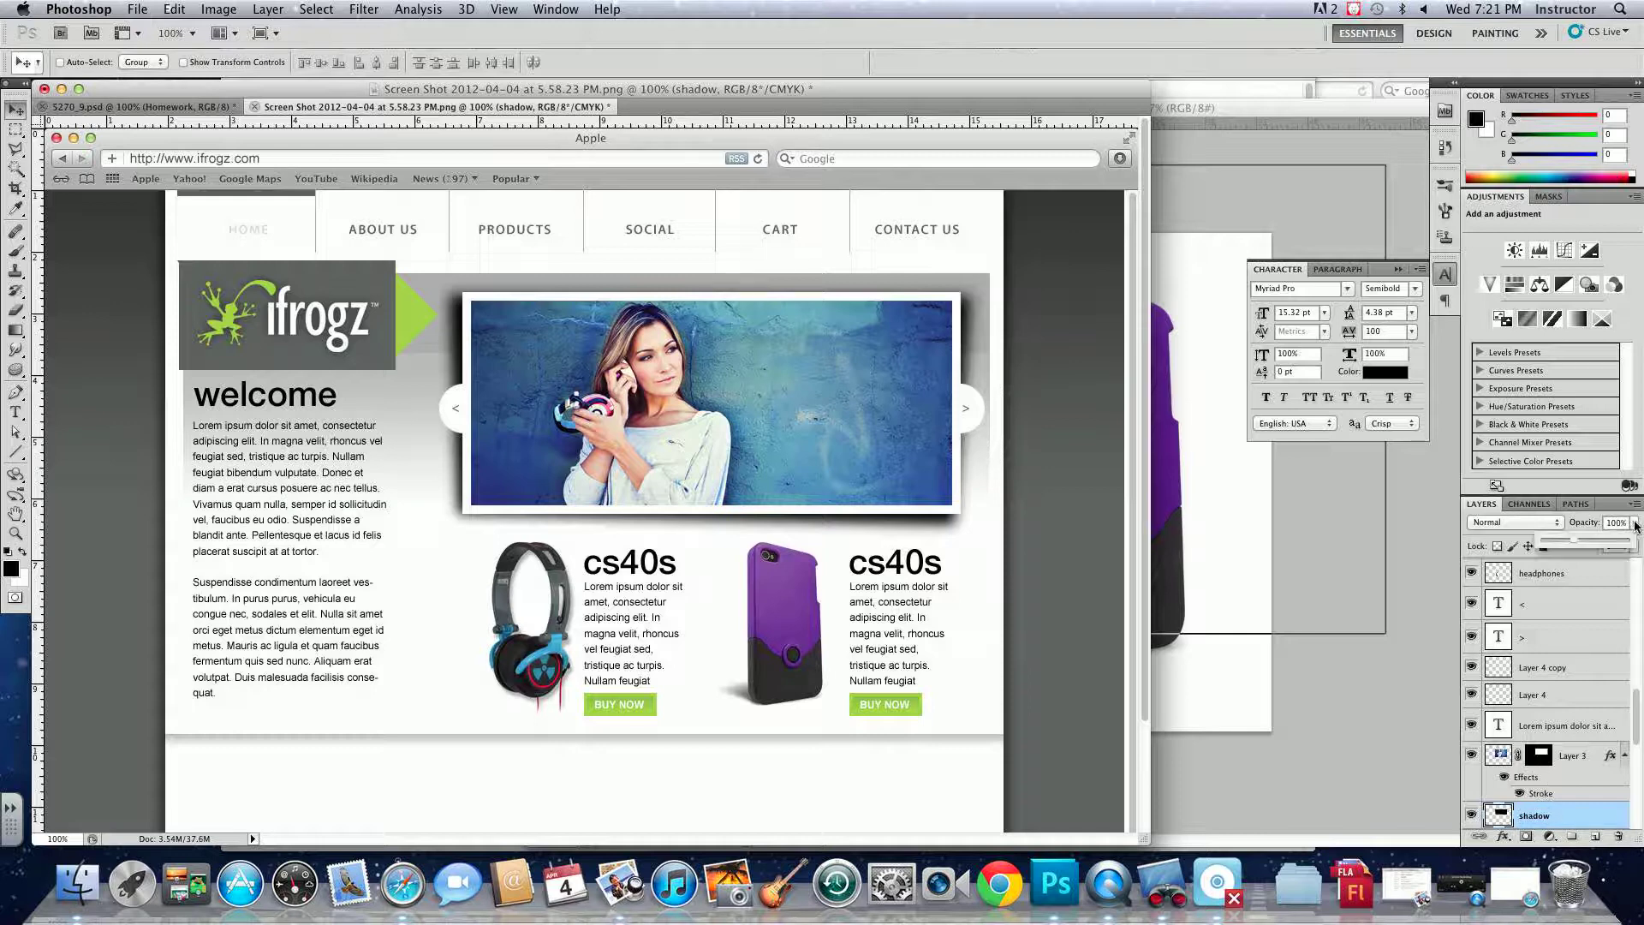
left_click_drag(1631, 541, 1574, 535)
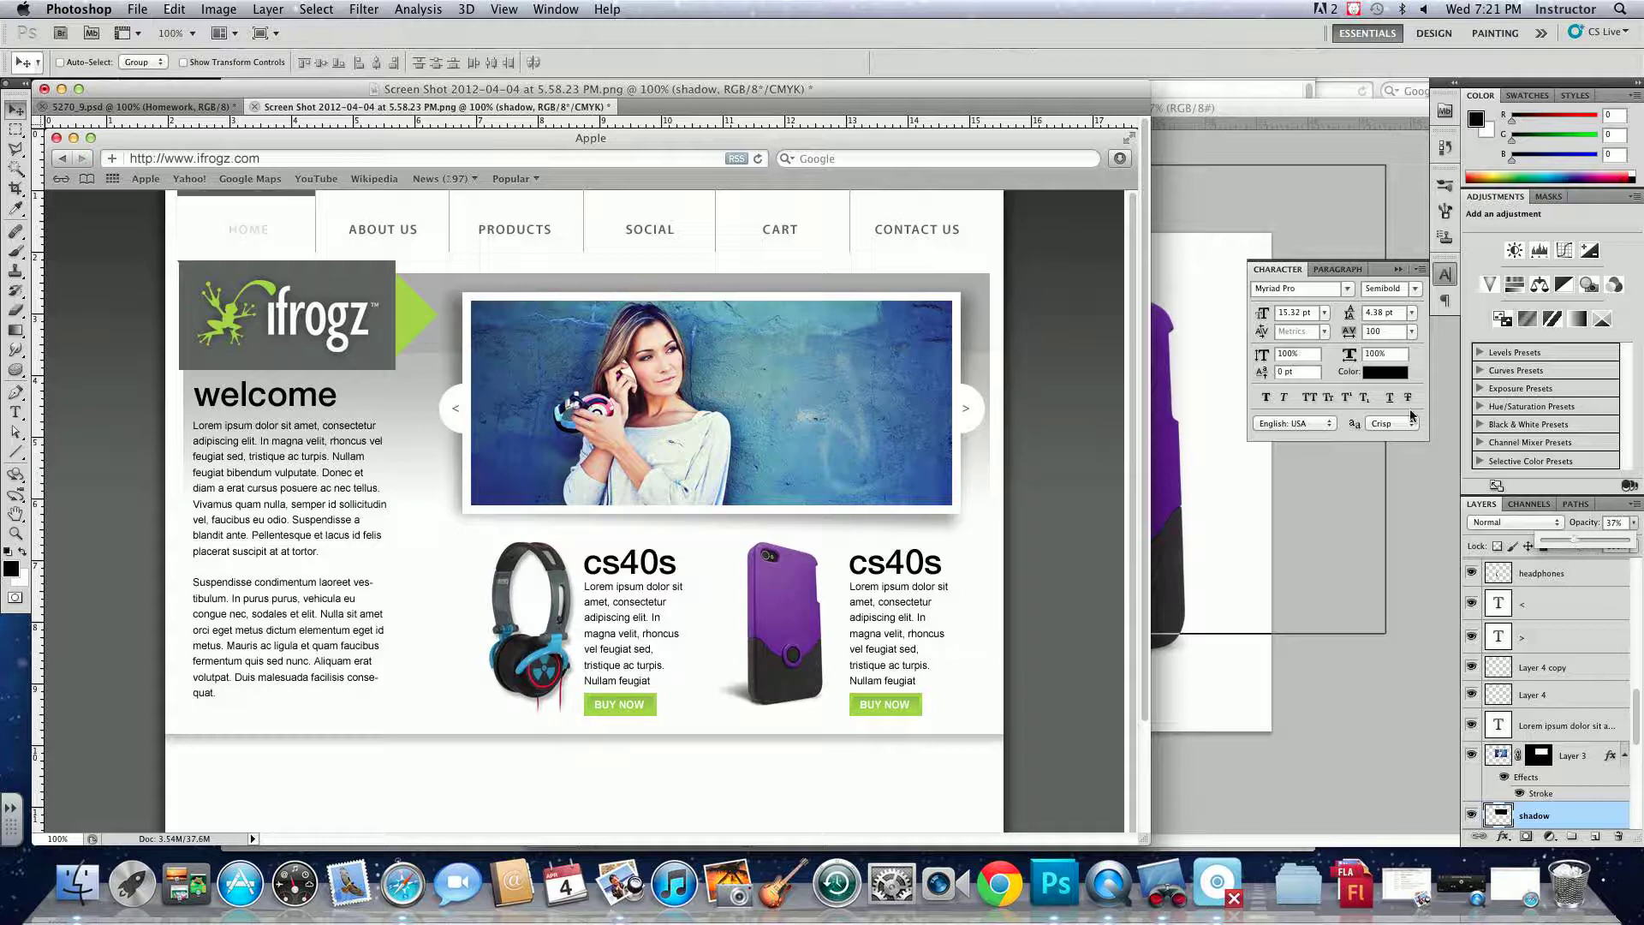
- Add a Color Overlay effect to the light gray bar layer behind the banner photo
right_click(974, 295)
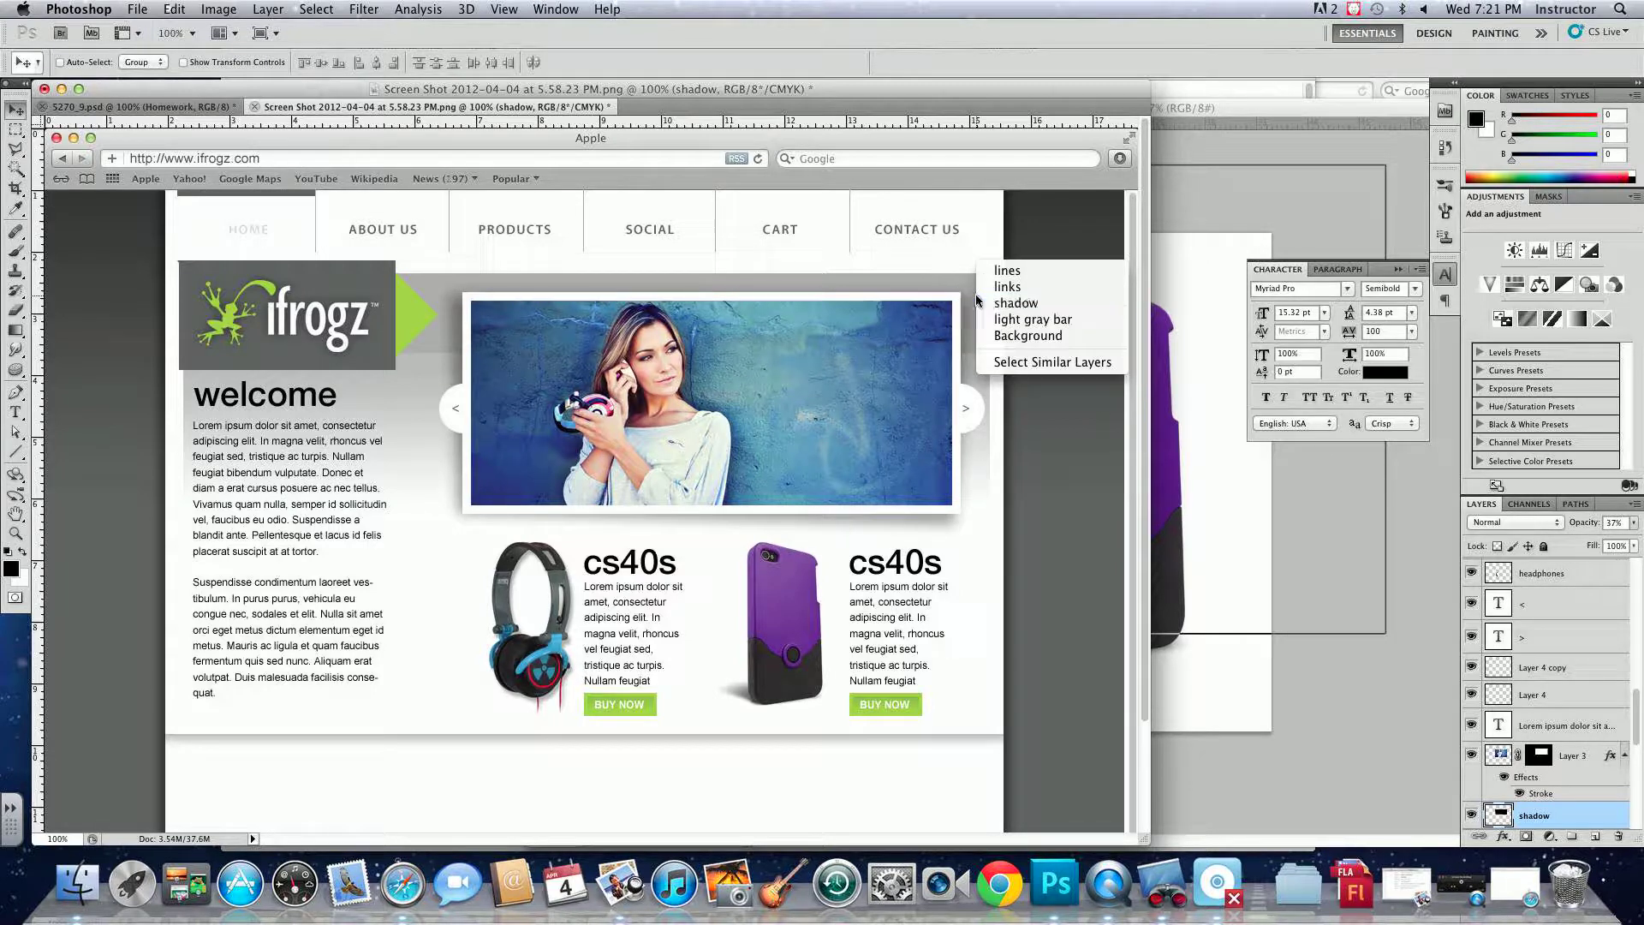
right_click(976, 292)
left_click(985, 292)
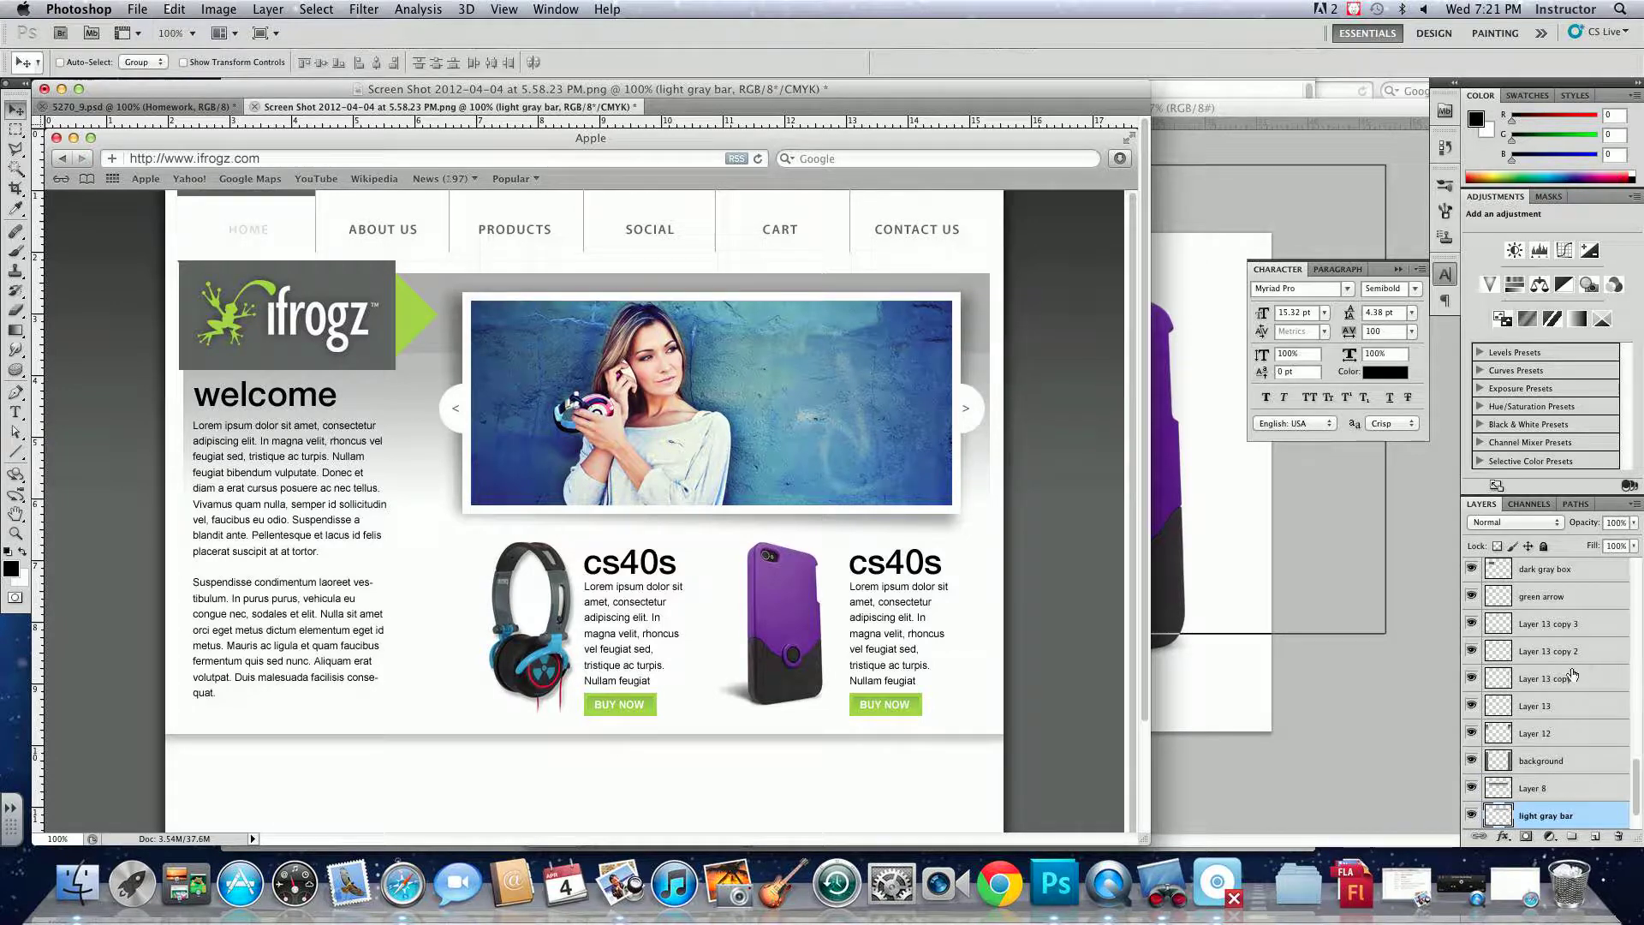
left_click(1505, 837)
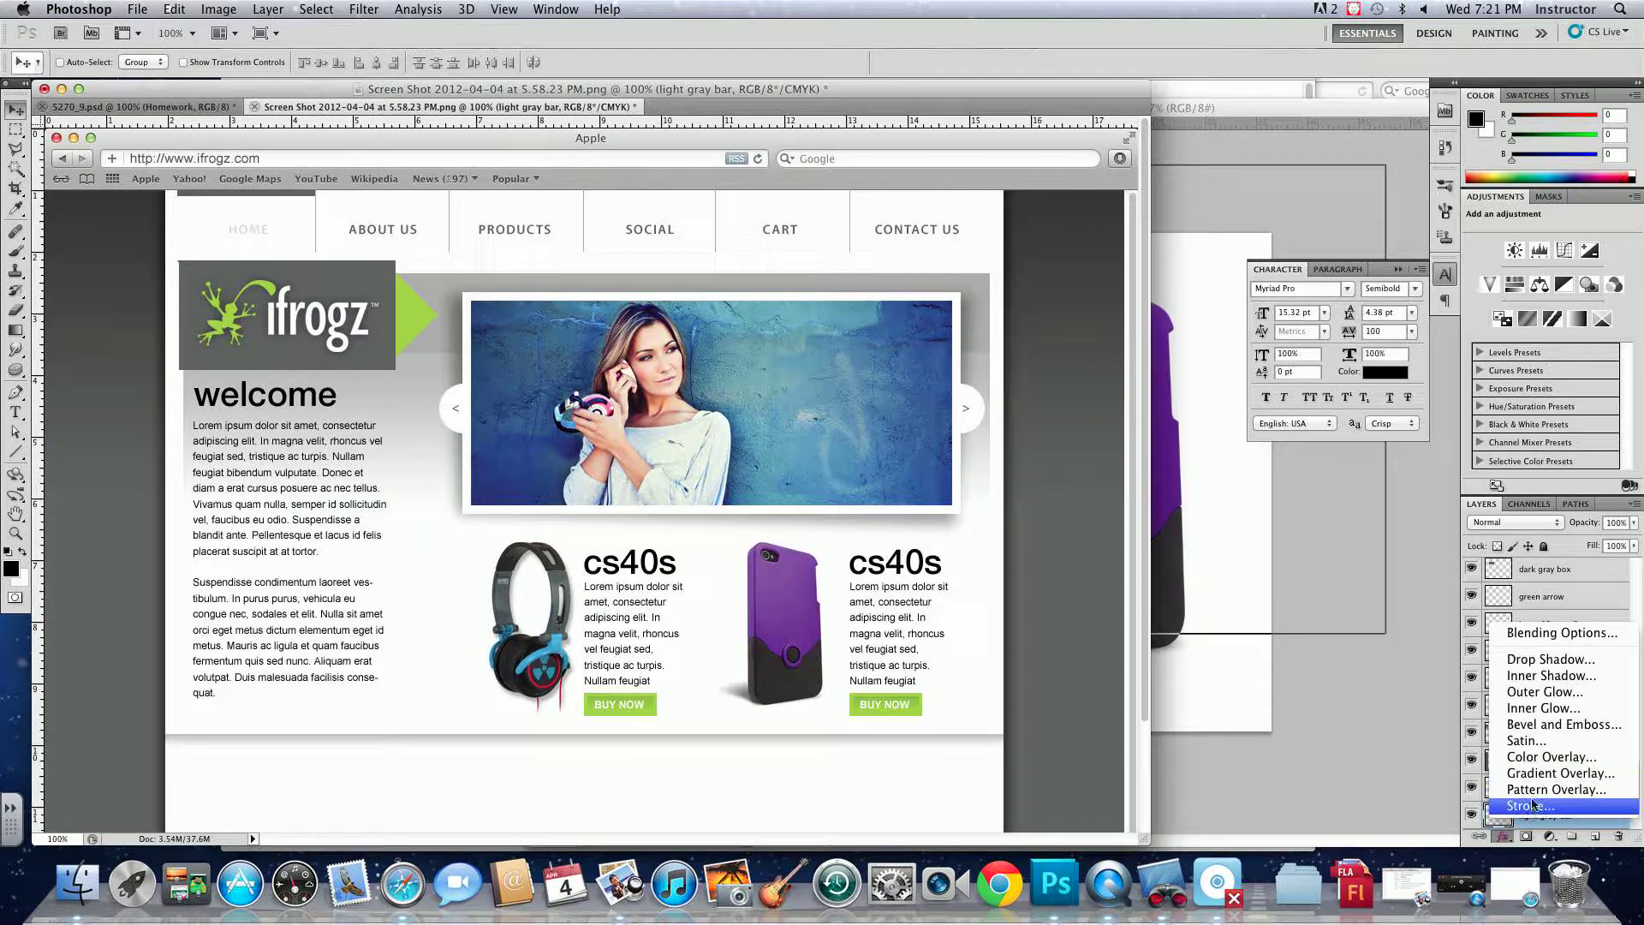
left_click(1546, 757)
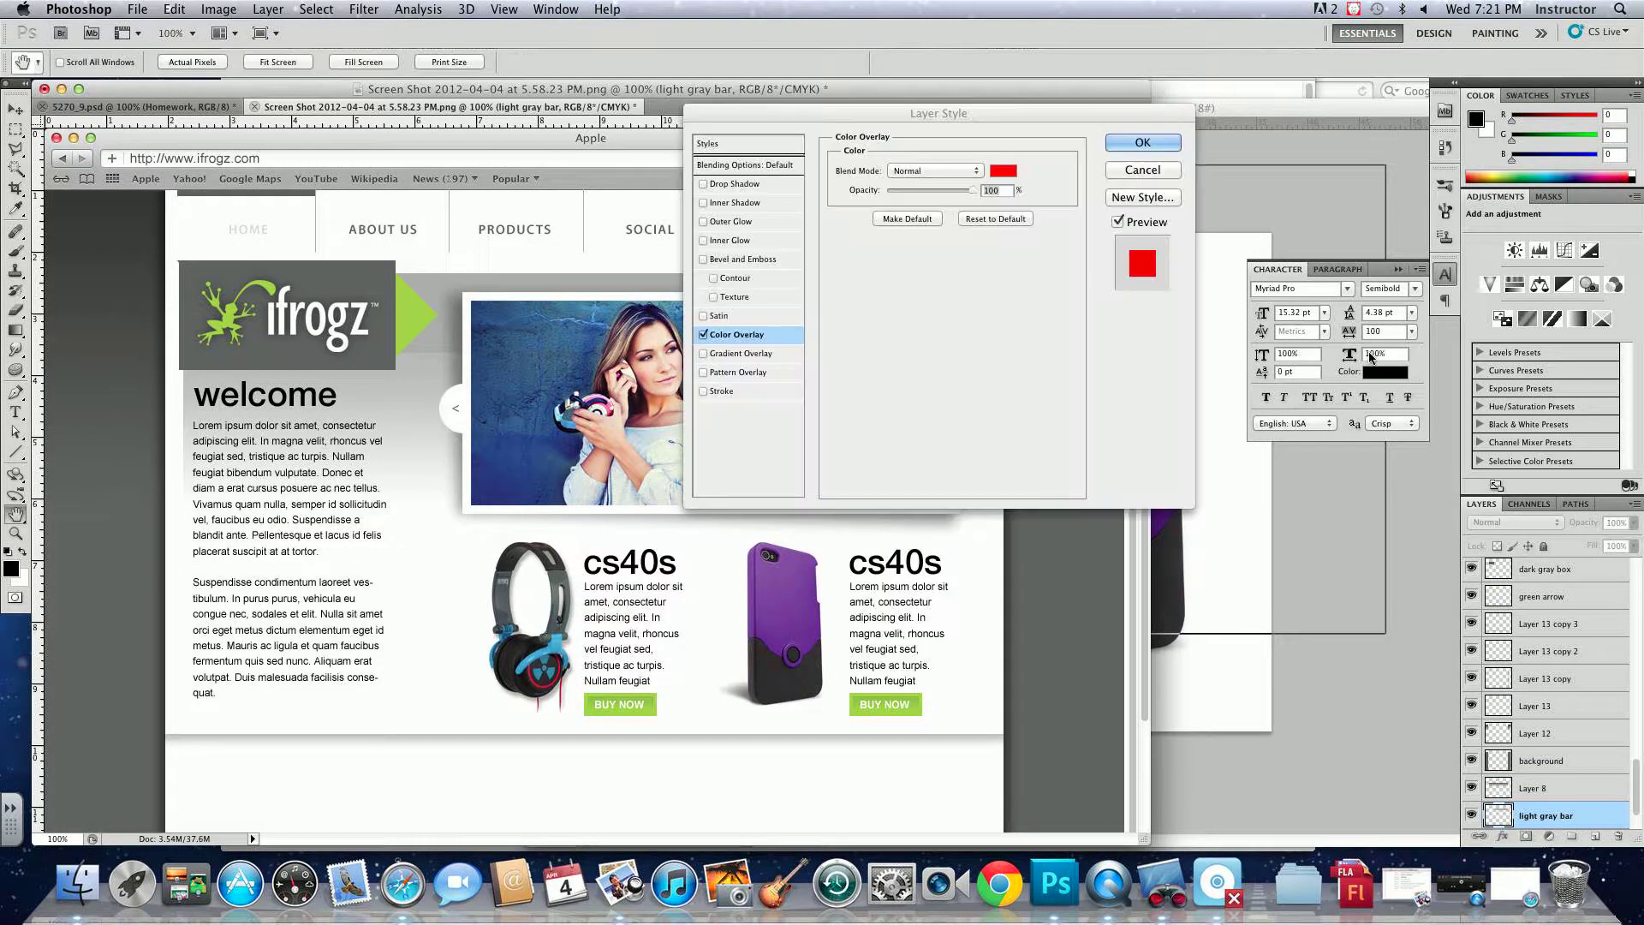
left_click_drag(1053, 113, 1387, 166)
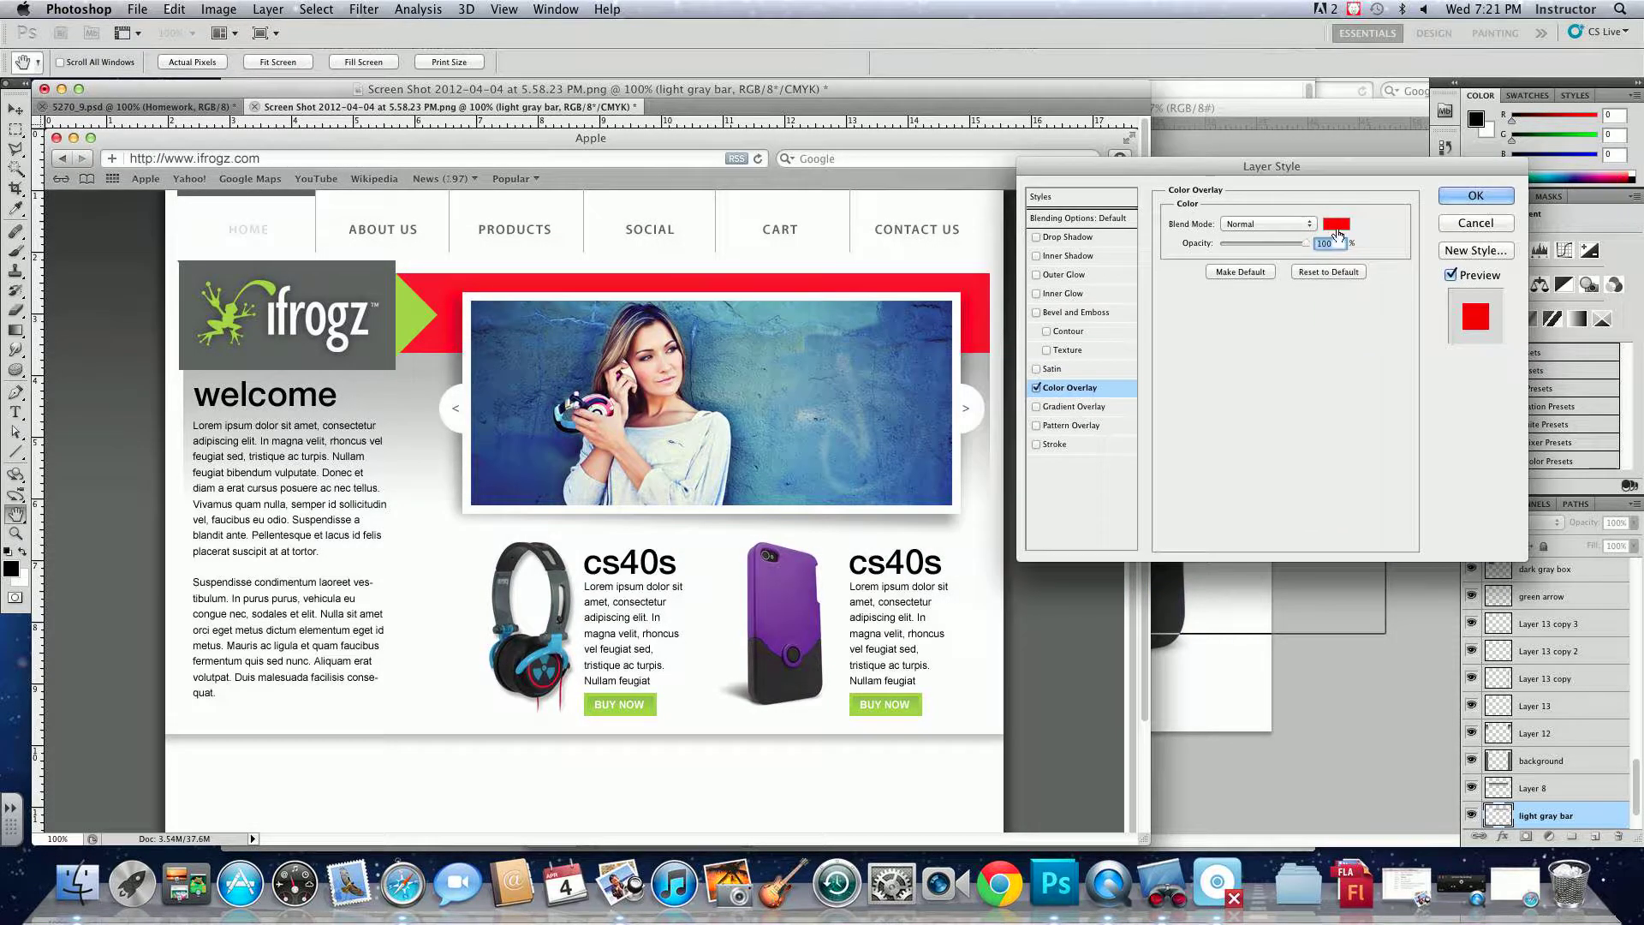
- Set the light gray bar's overlay color to dark gray #403f3f and apply the layer style
left_click(1336, 224)
left_click_drag(723, 249, 1399, 313)
left_click(1052, 655)
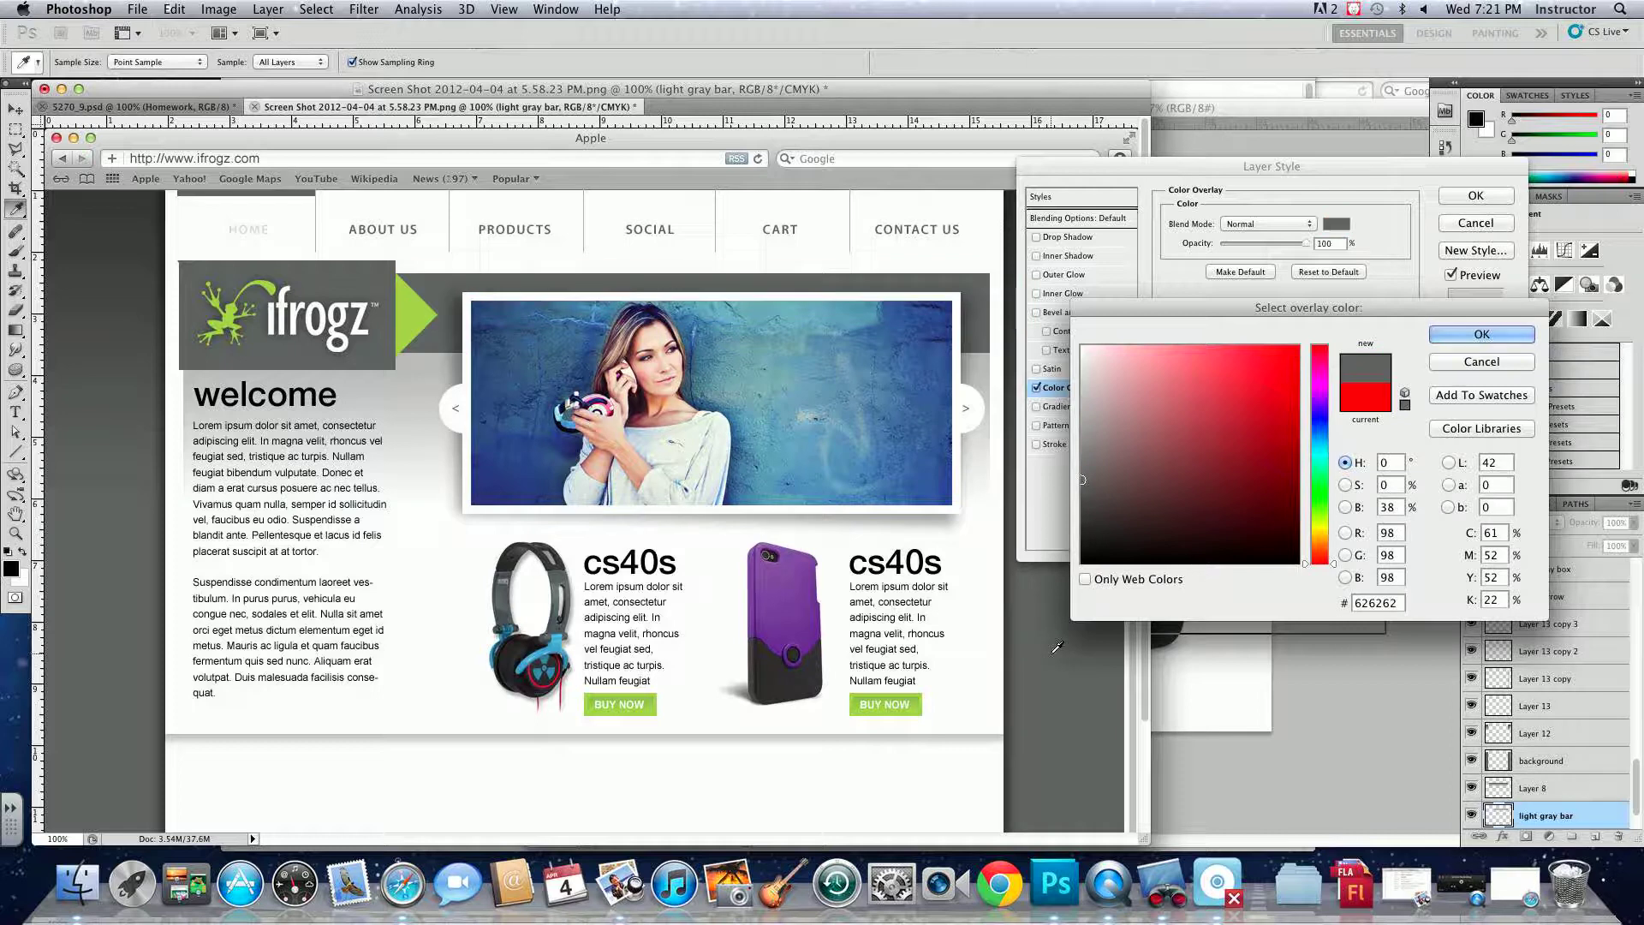
left_click(1081, 507)
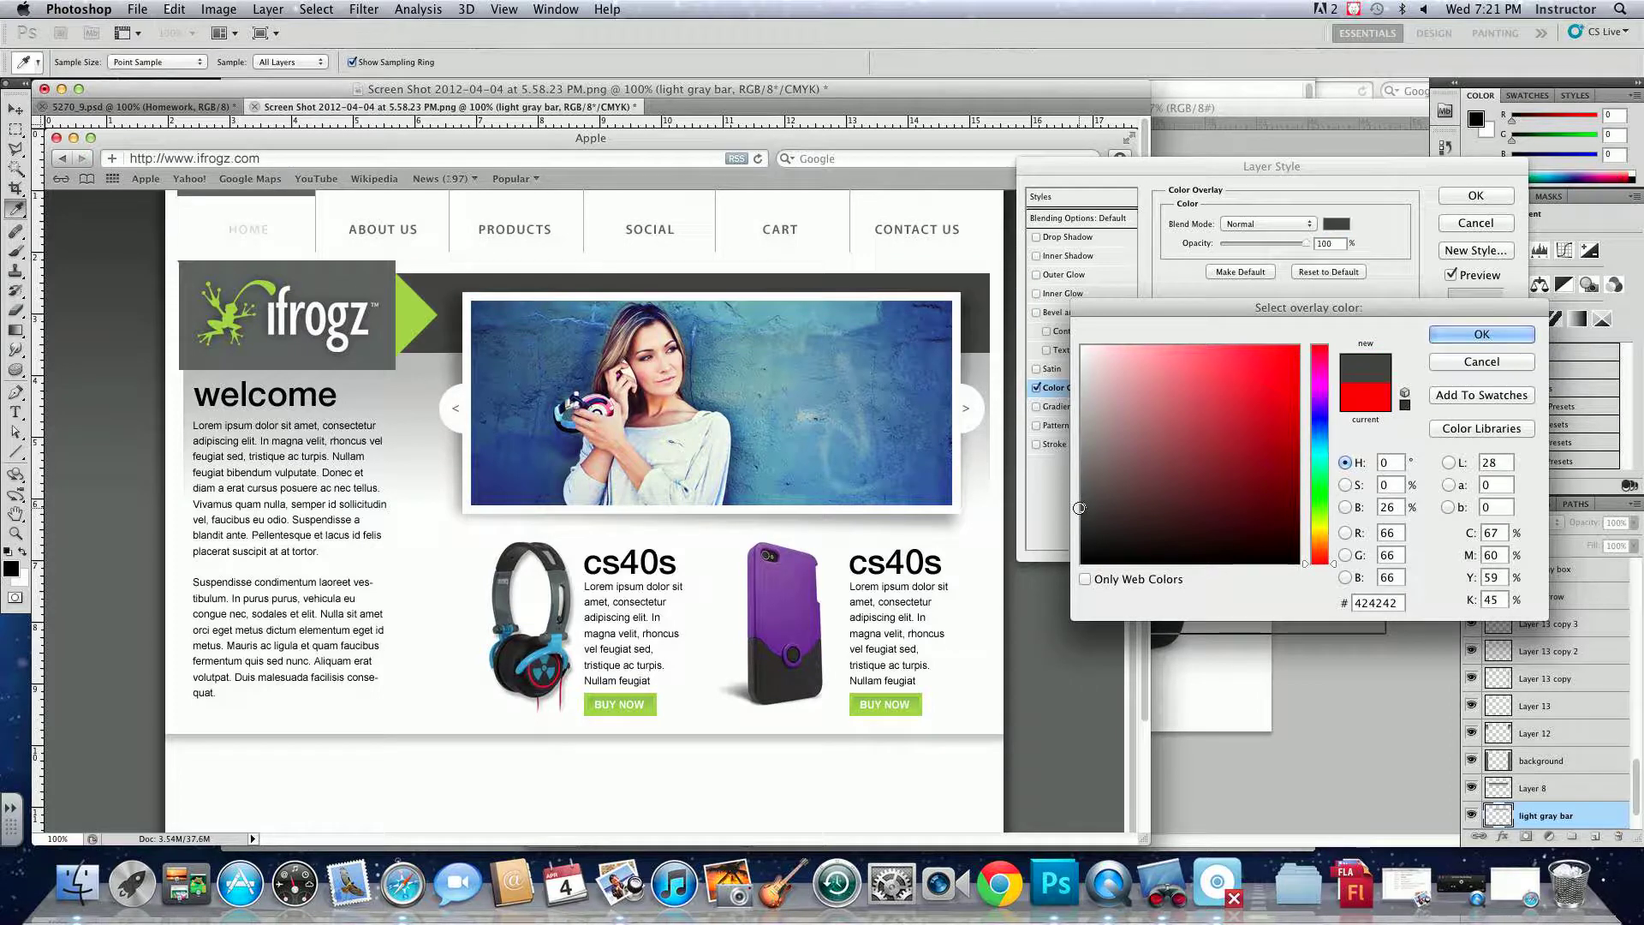
left_click_drag(1081, 507, 1085, 509)
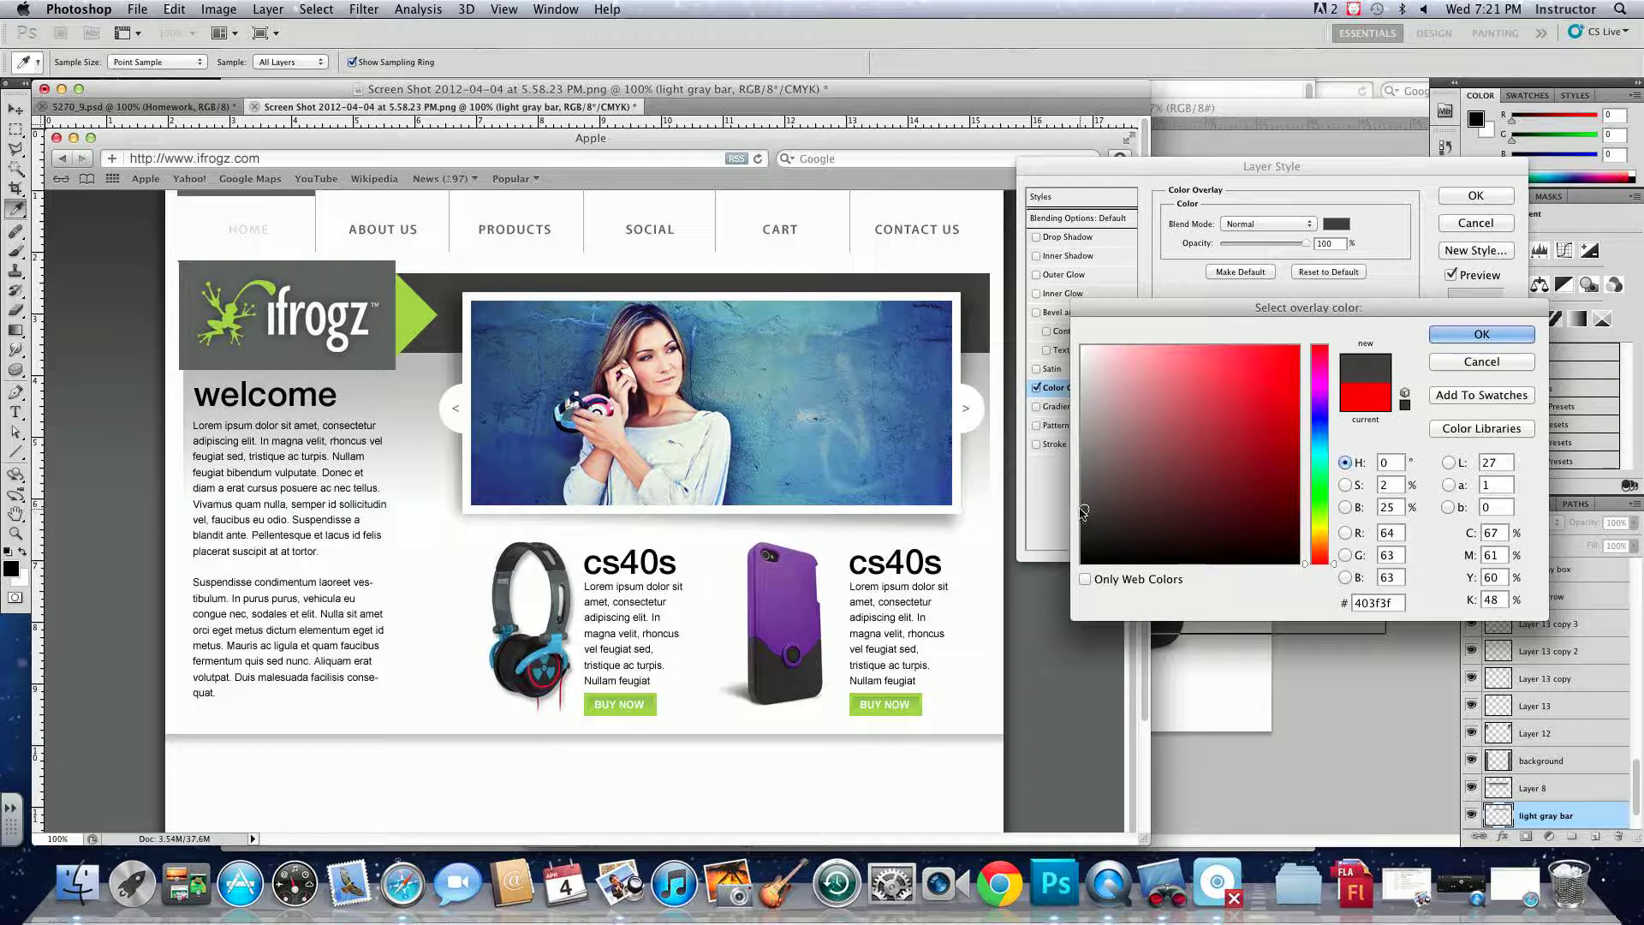
left_click(1490, 344)
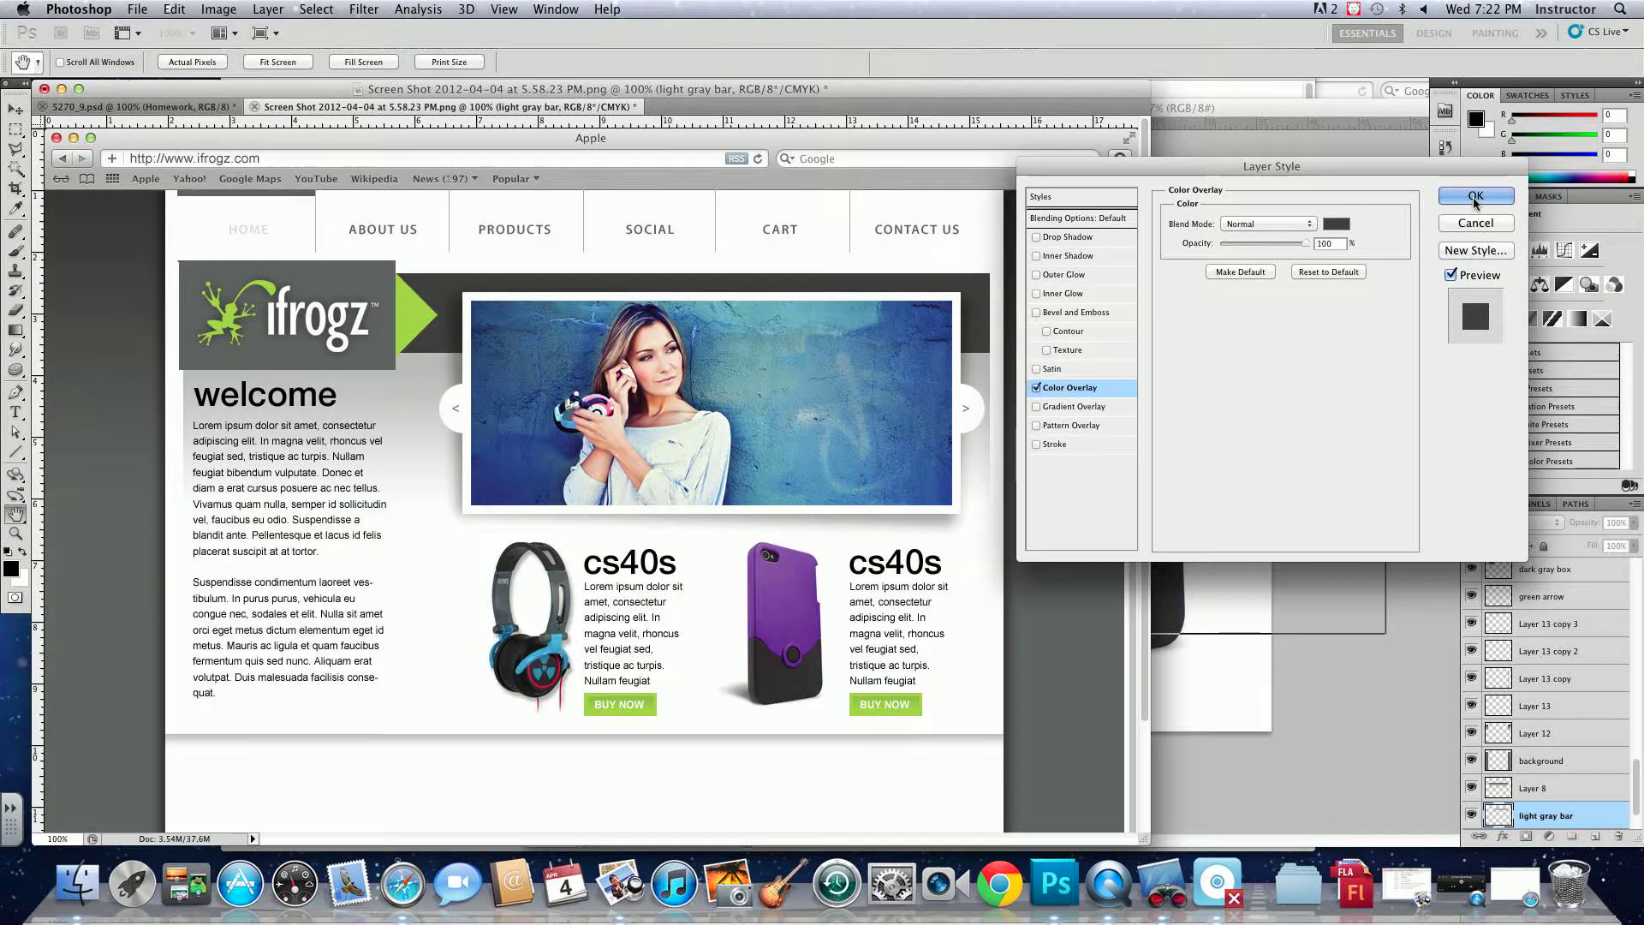
key("Return")
- Fill a thin rectangle spanning the dark bar with white on a new layer, and deselect it
left_click(15, 130)
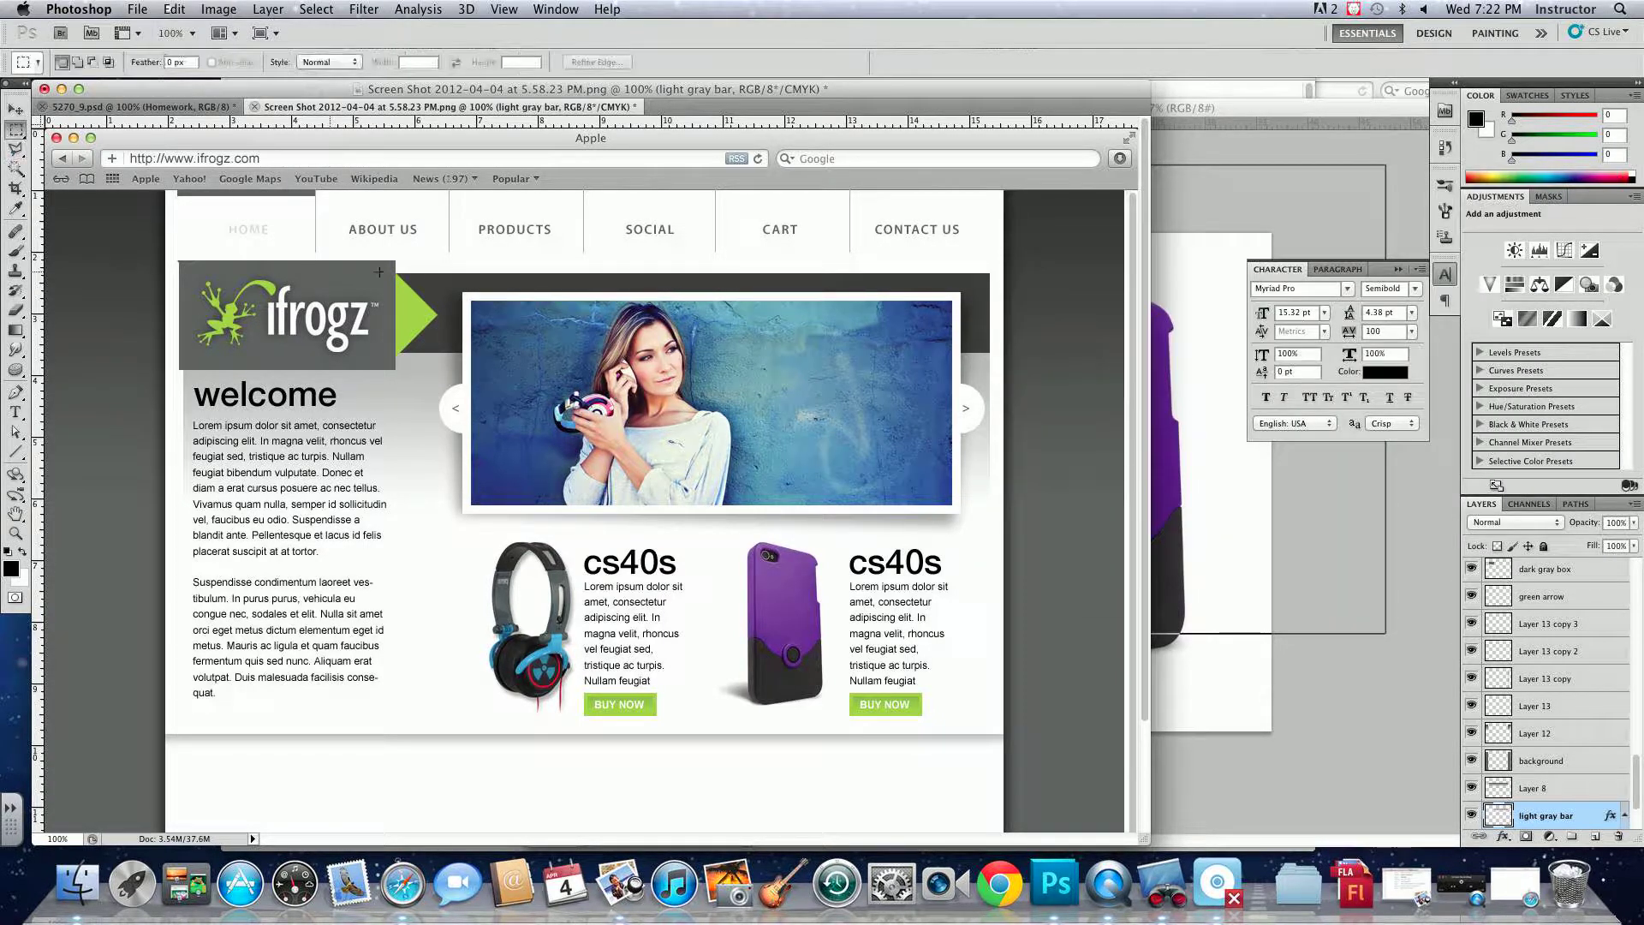
left_click_drag(542, 310, 1000, 328)
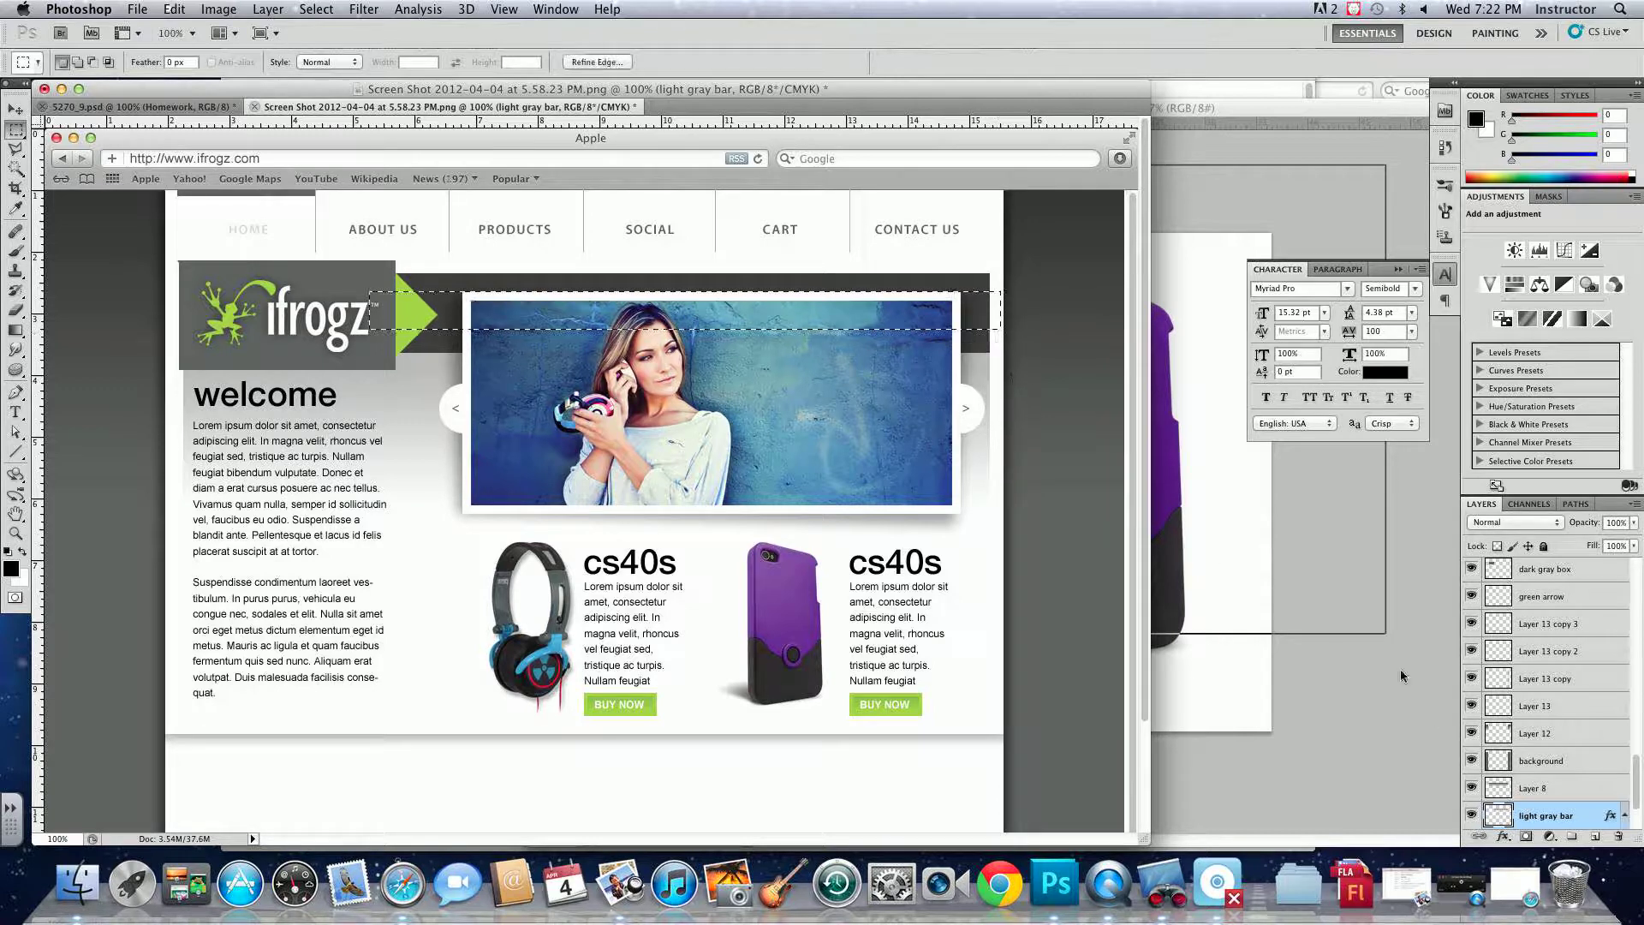
left_click(1594, 837)
key("super+BackSpace")
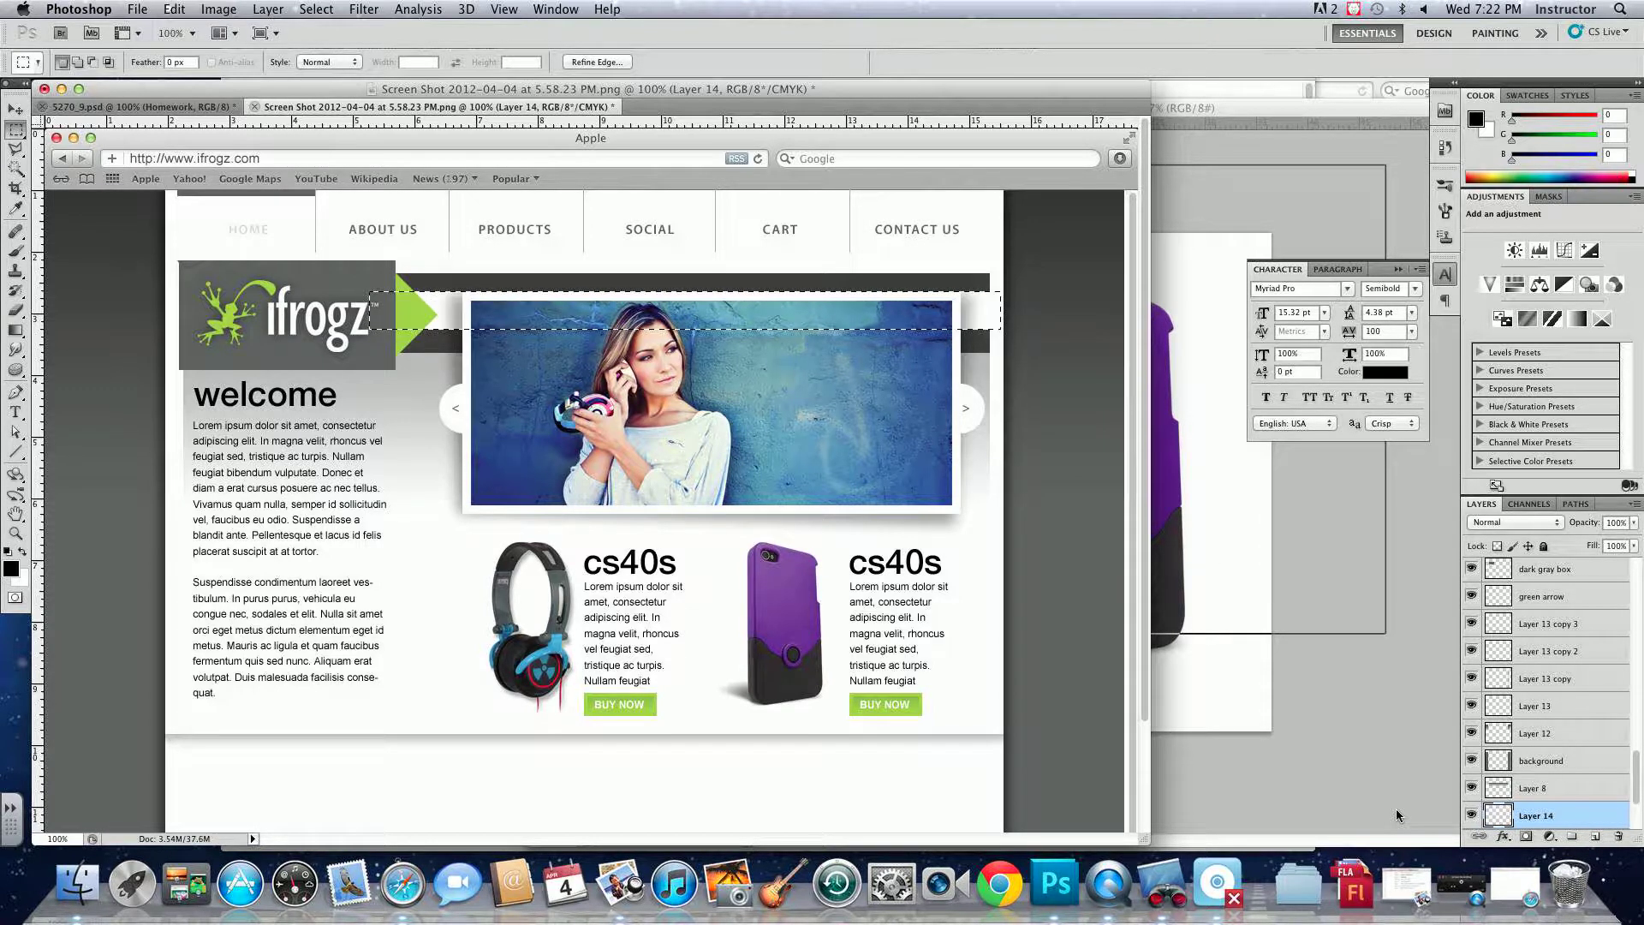
key("super+d")
- Apply a Gaussian Blur with a radius of 19.3 pixels to the white strip across the dark bar
left_click(364, 9)
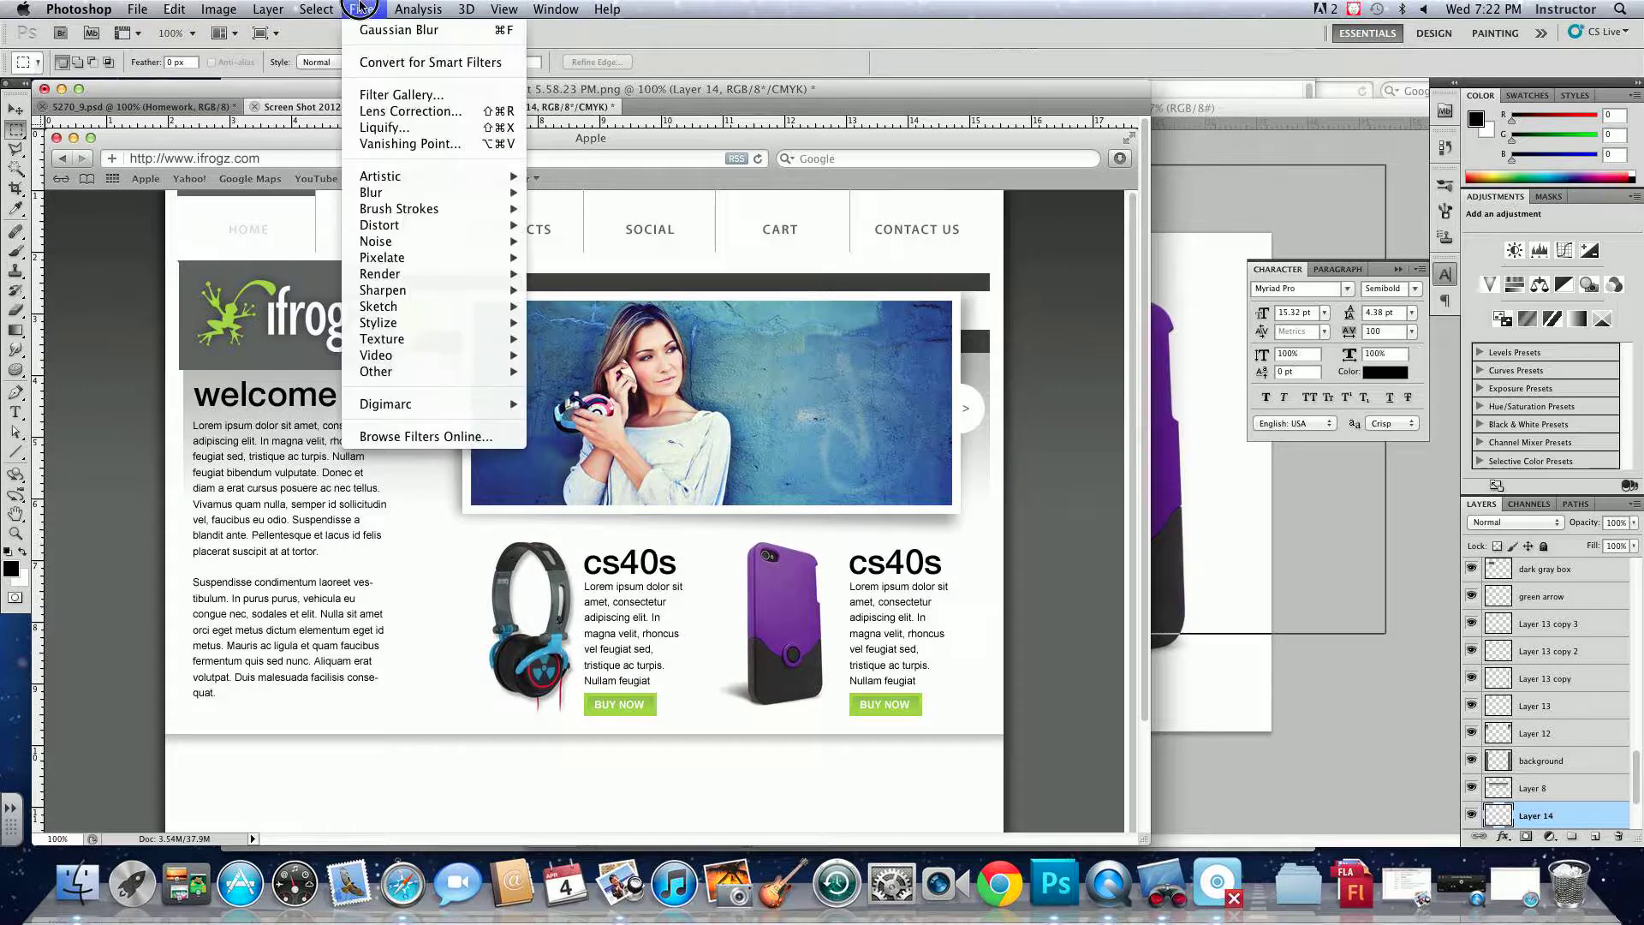
mouse_move(412, 193)
left_click(565, 258)
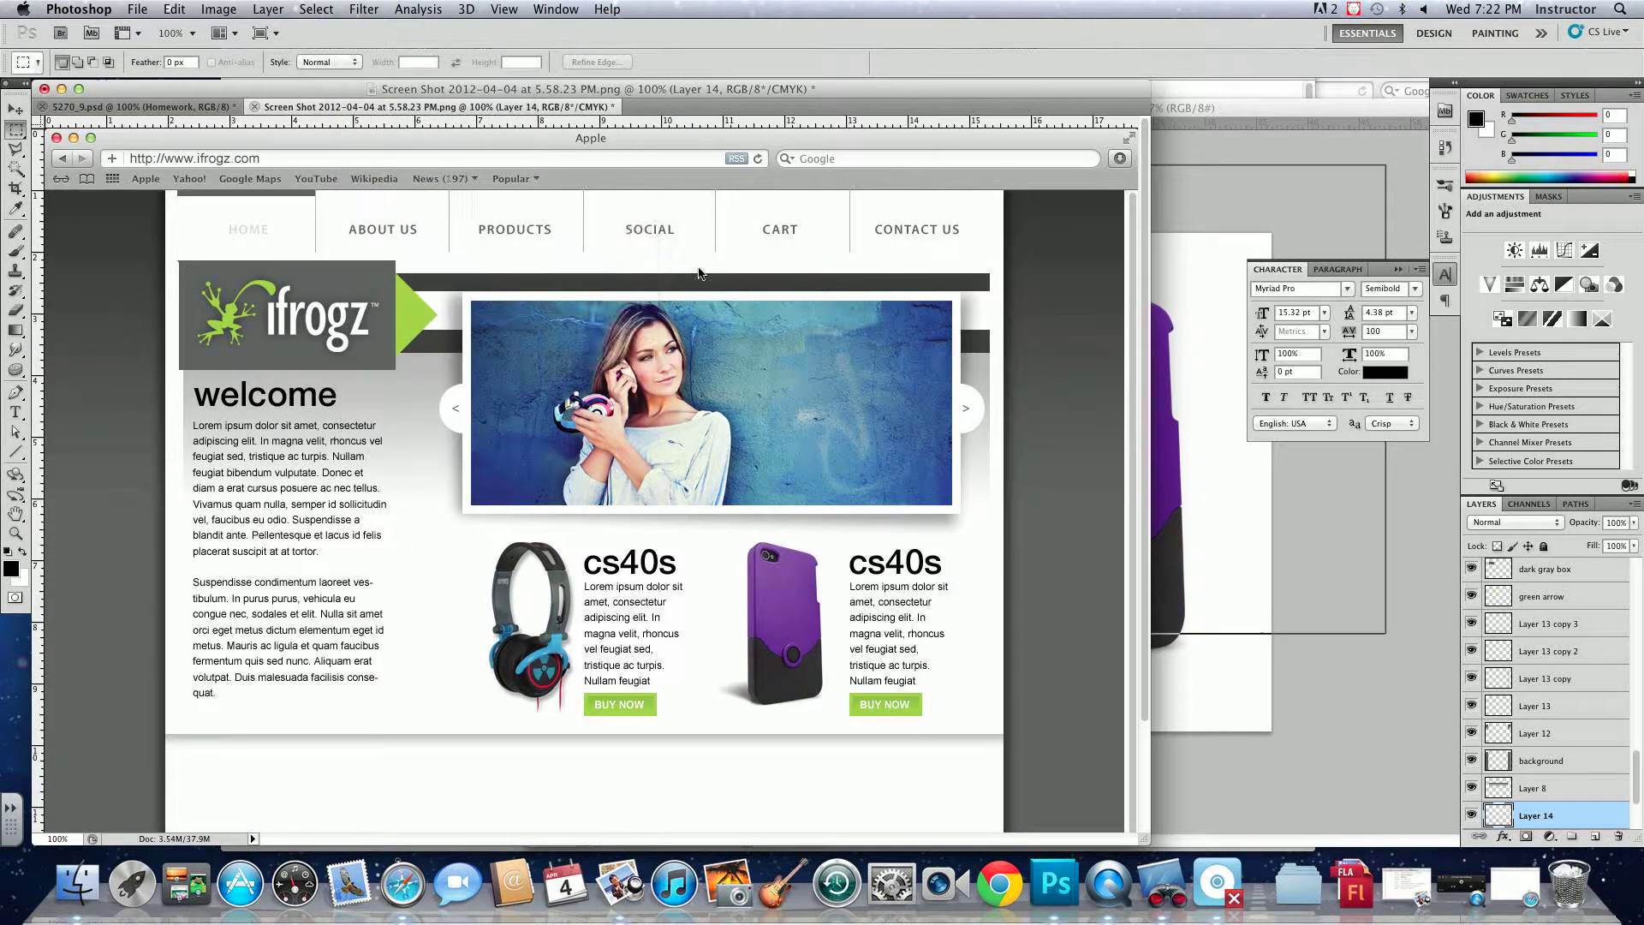
left_click_drag(667, 439, 679, 435)
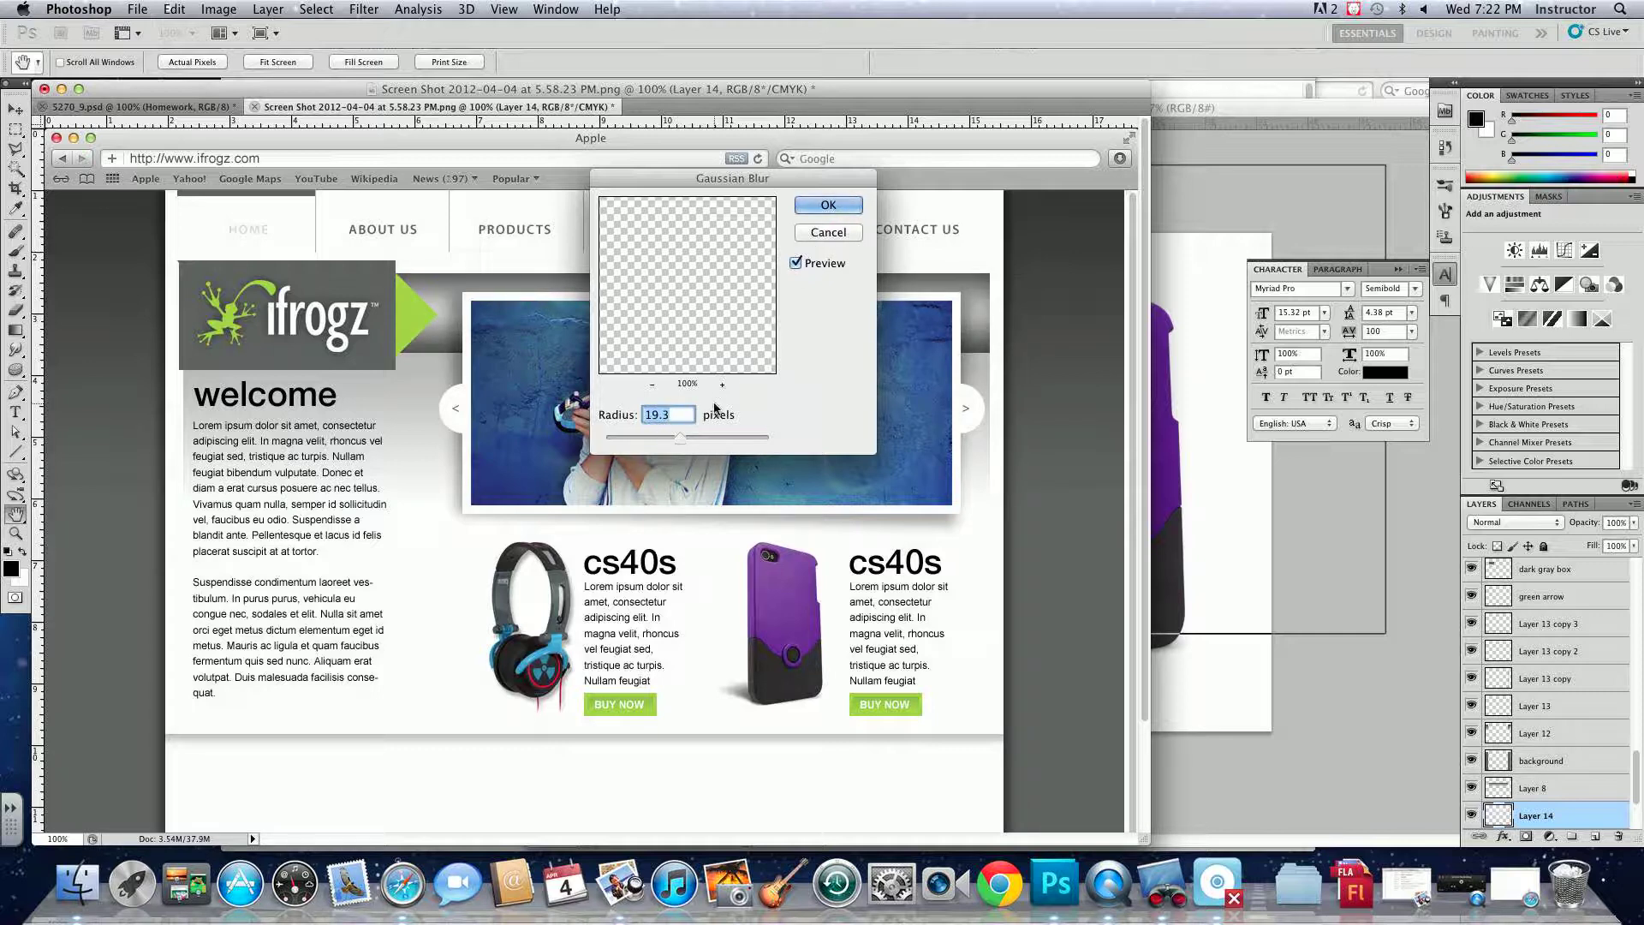
left_click(828, 205)
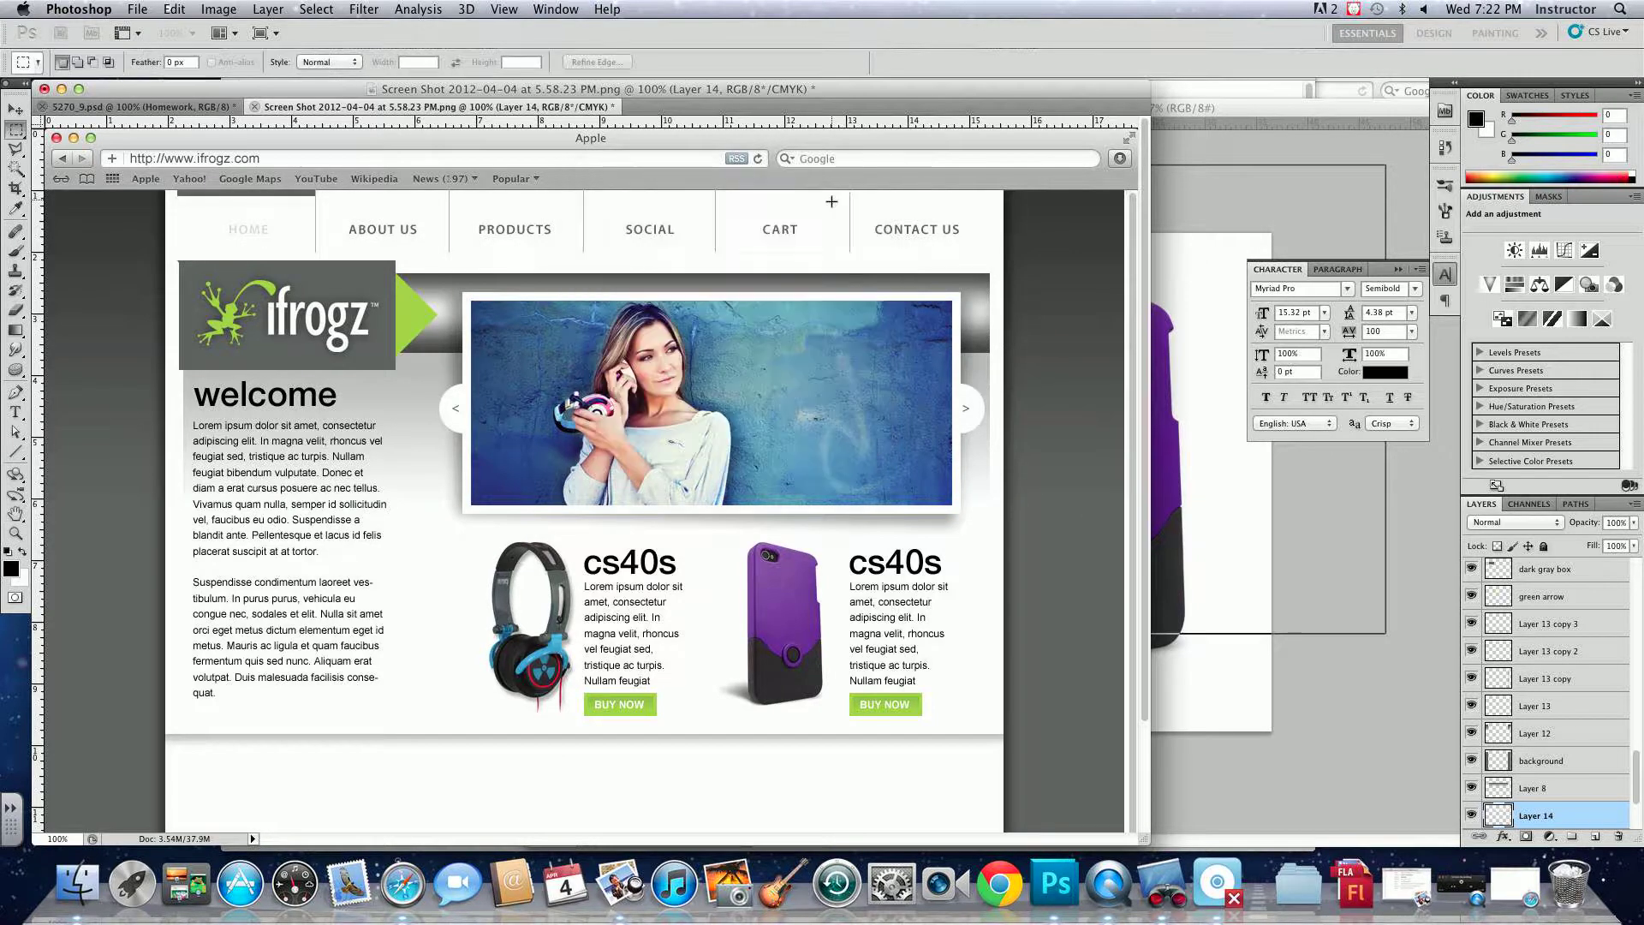
- Transform the blurred white strip to about 105% width and 38% height so it hugs the dark bar's upper edge
key("super+t")
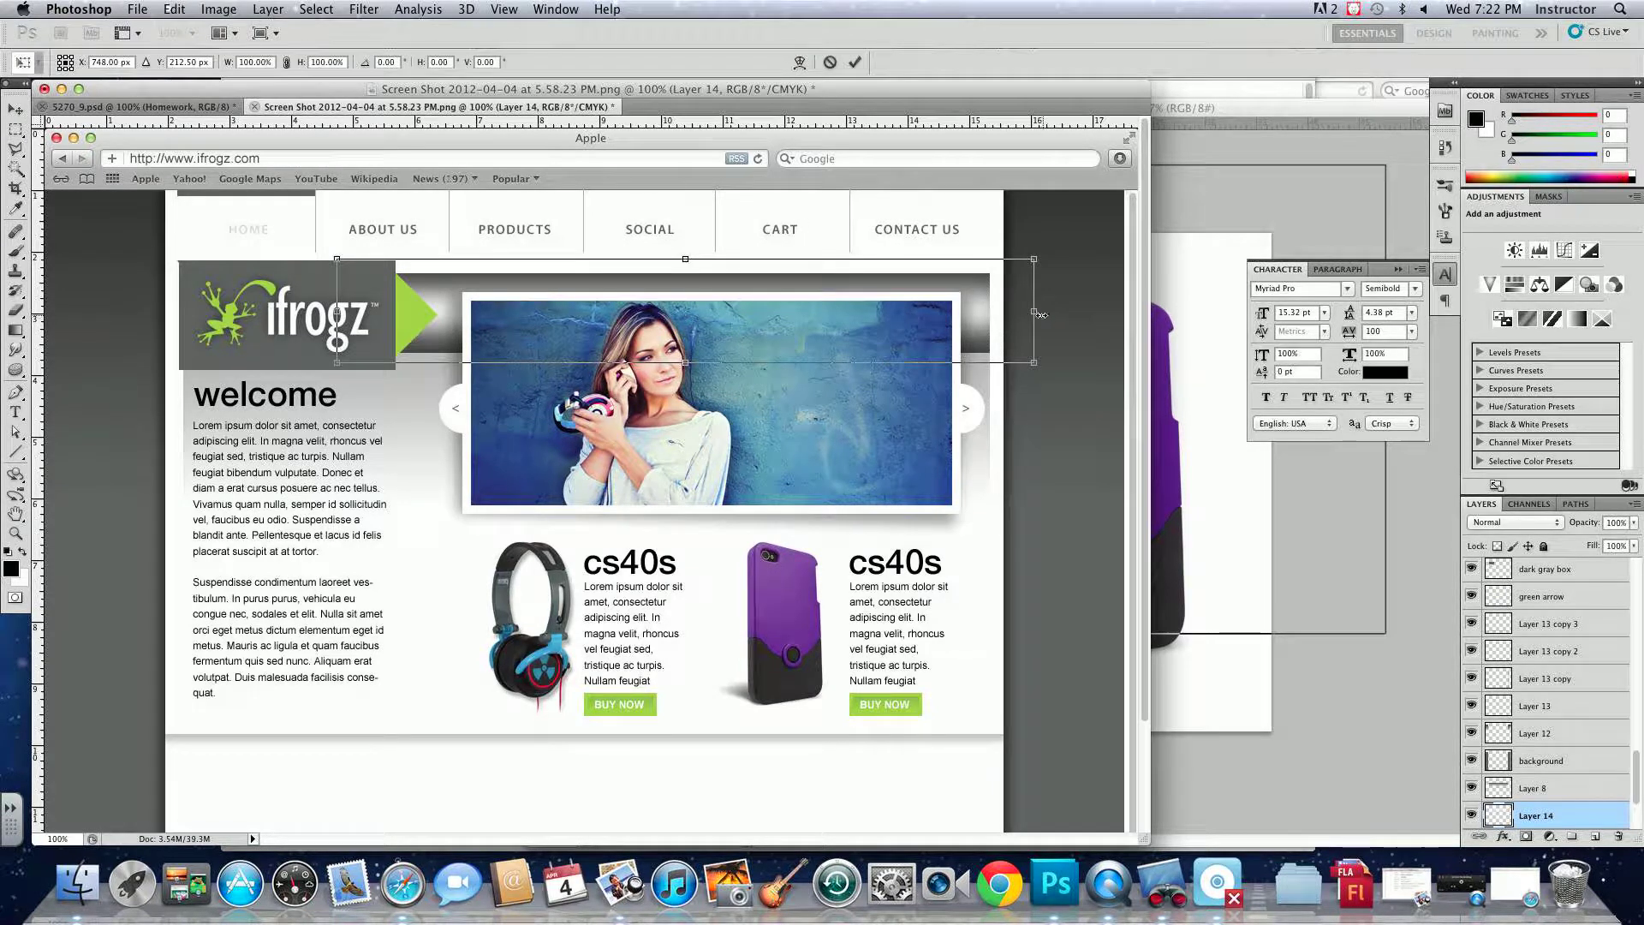
left_click_drag(1041, 315, 1071, 315)
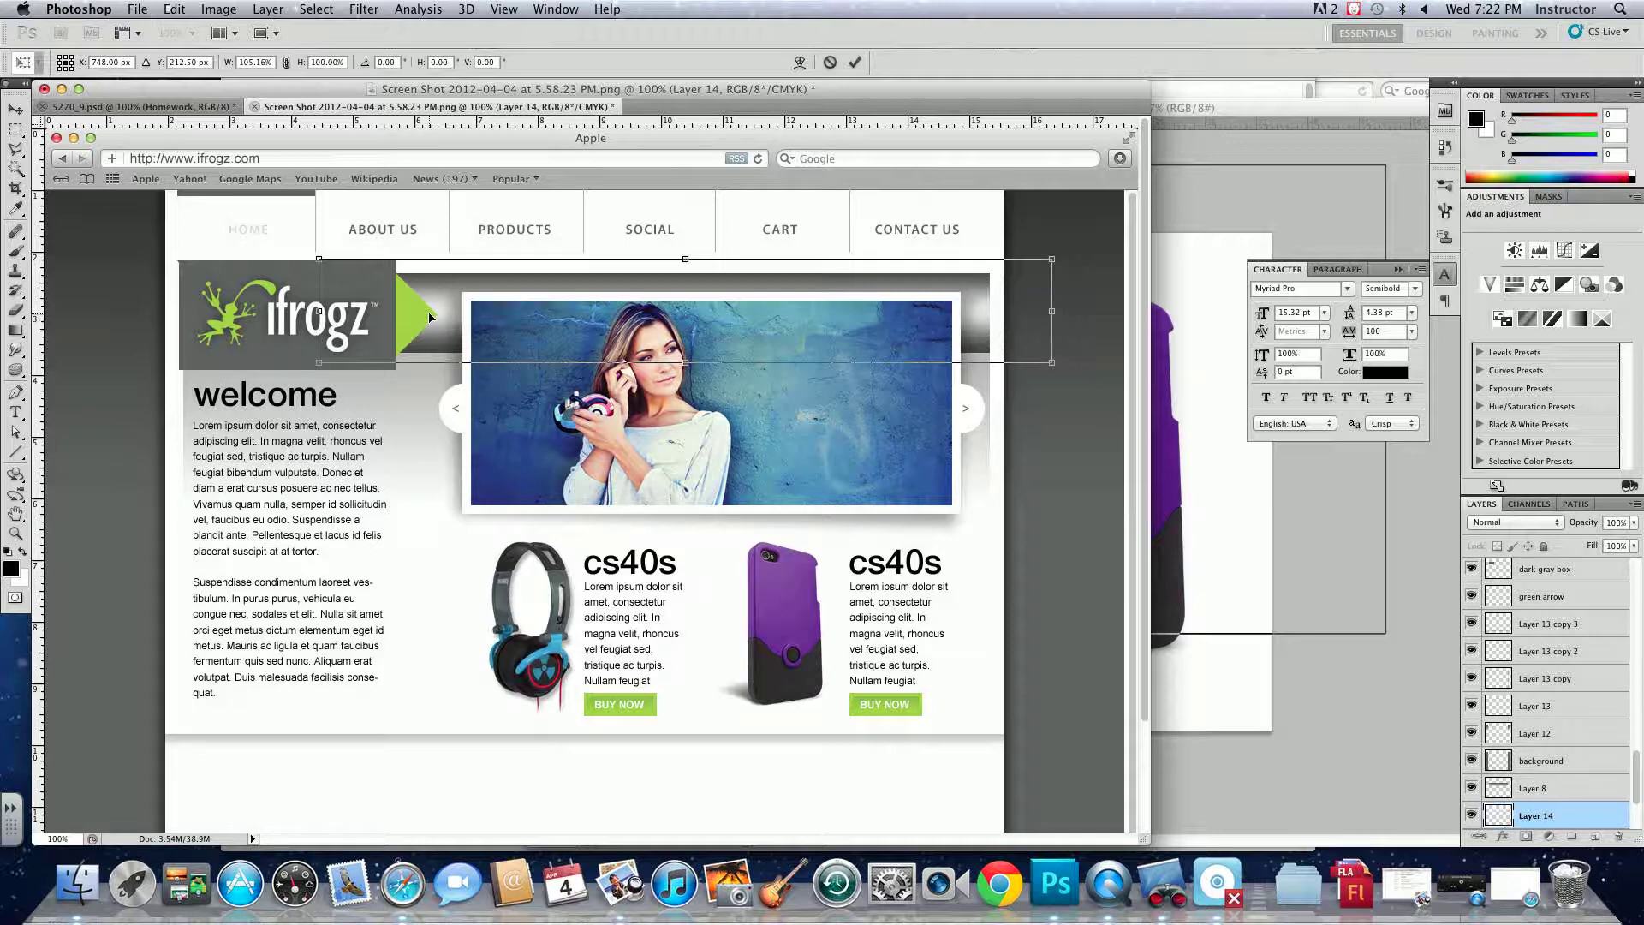
left_click_drag(685, 262, 683, 272)
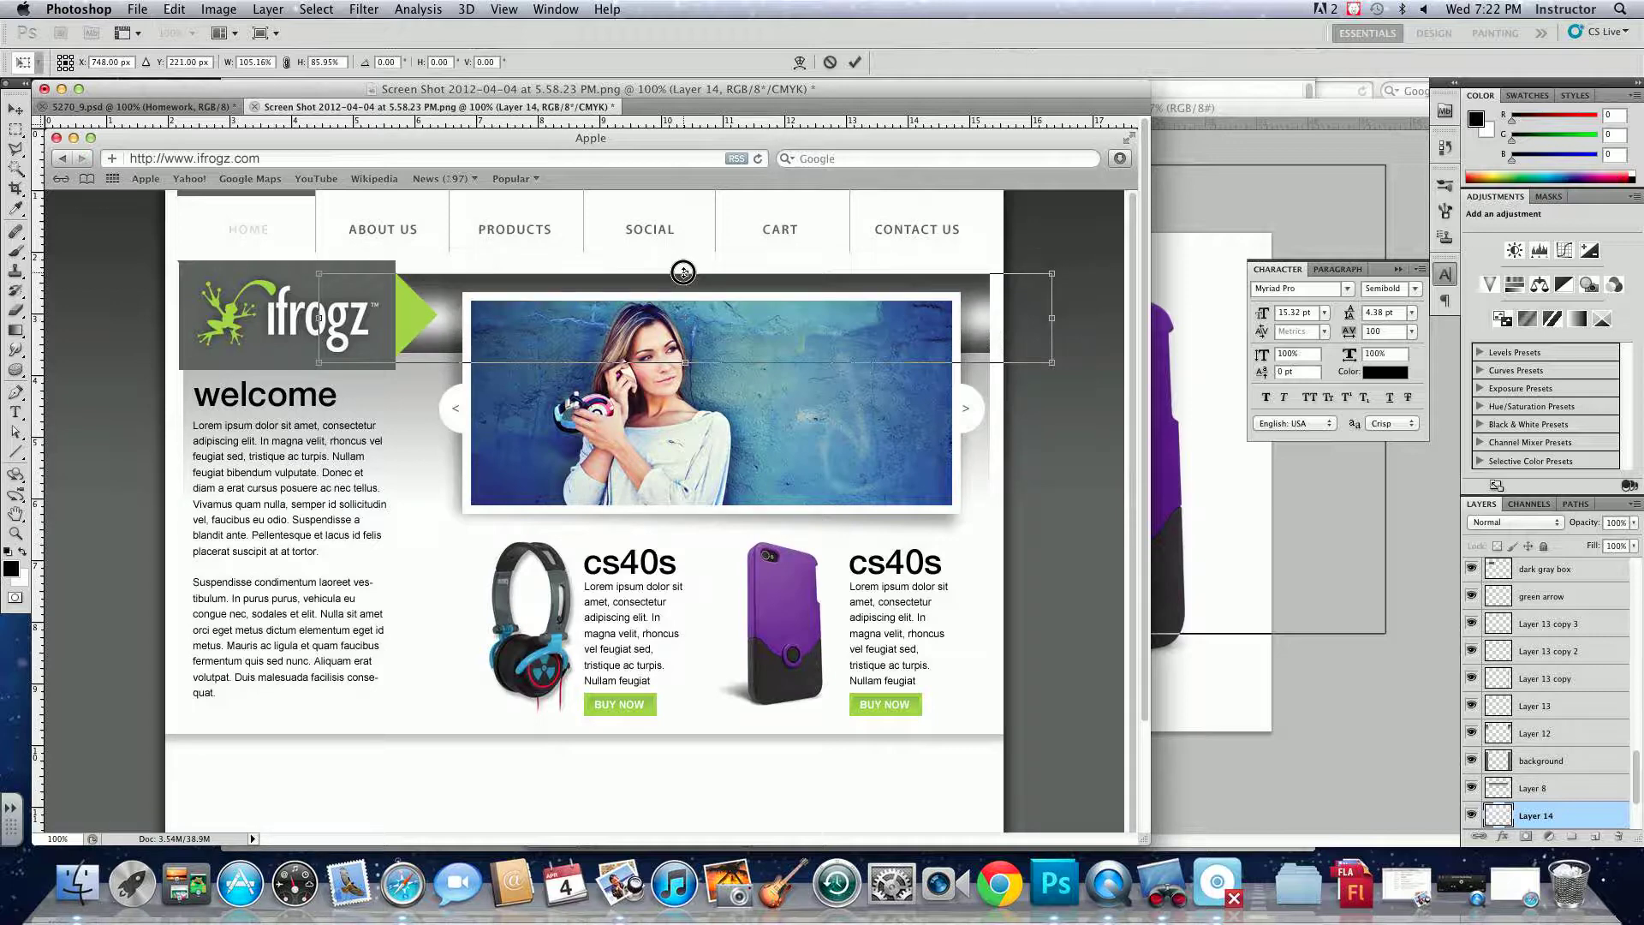
left_click_drag(690, 361, 685, 307)
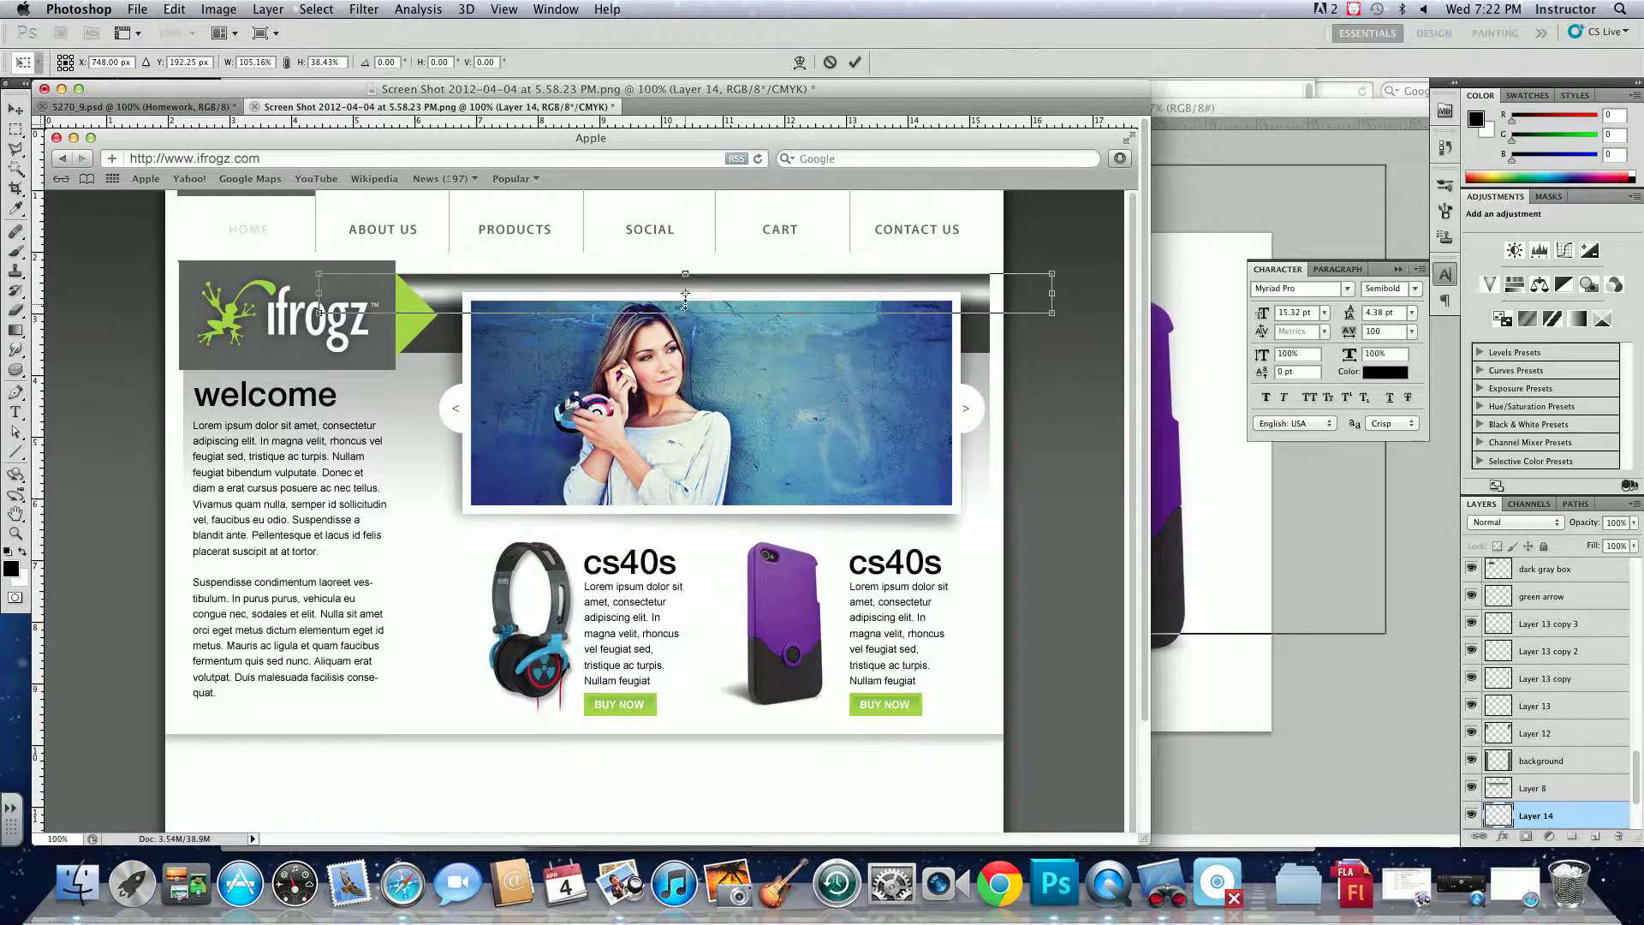
key("Return")
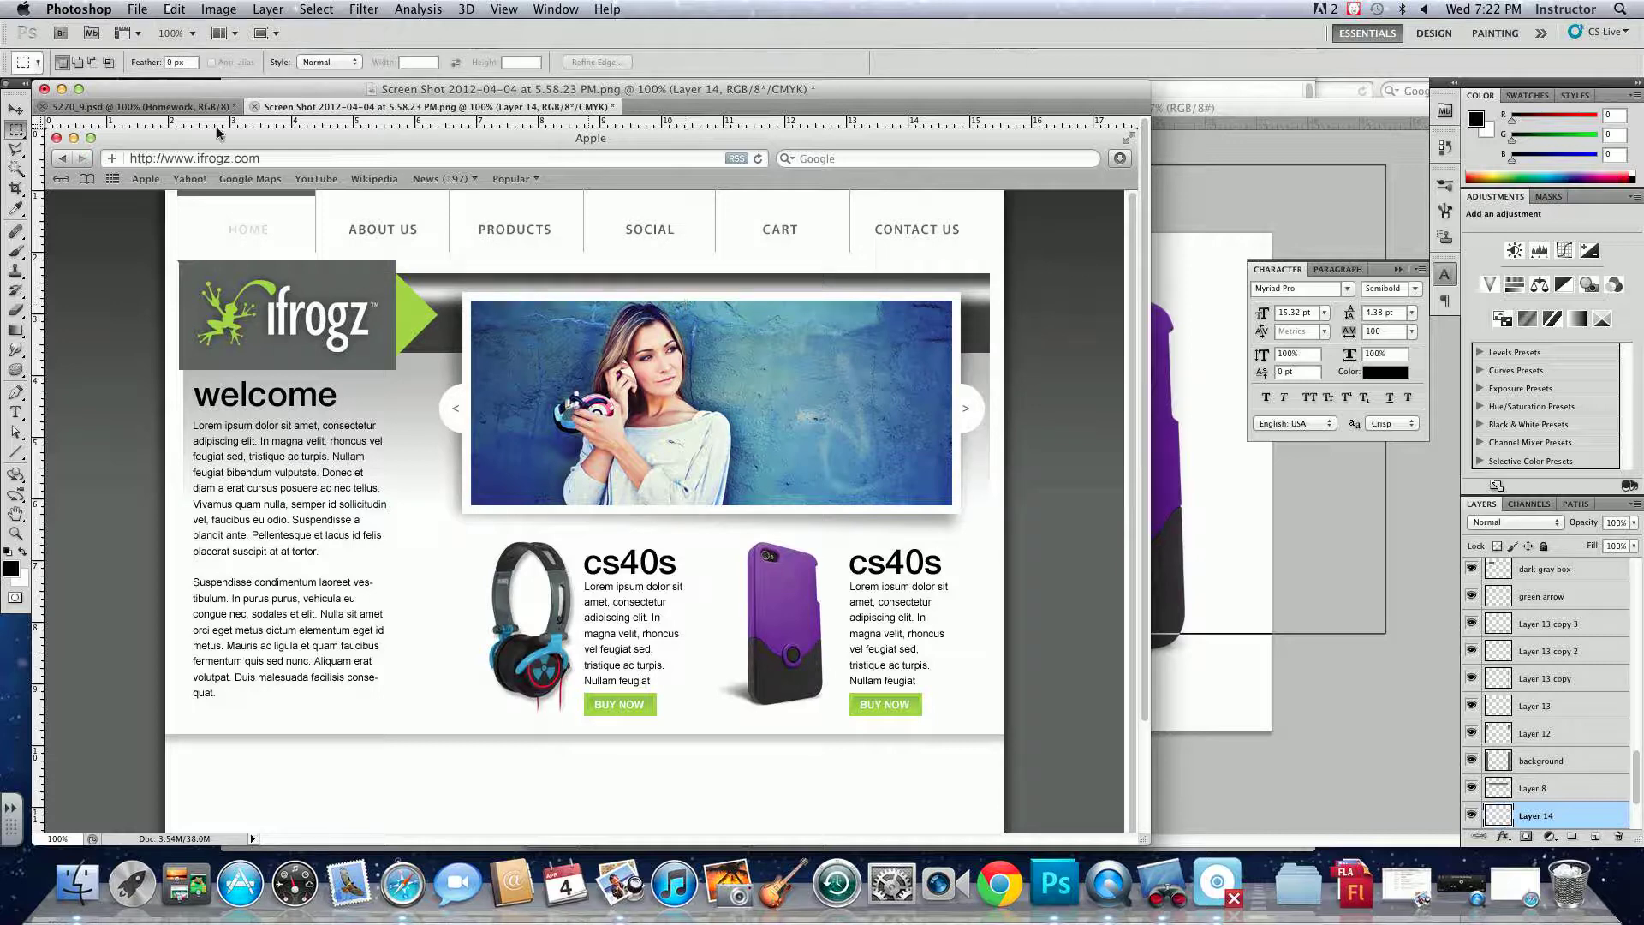
- Lower the white highlight layer's opacity to 30%, and delete the layer
left_click(17, 110)
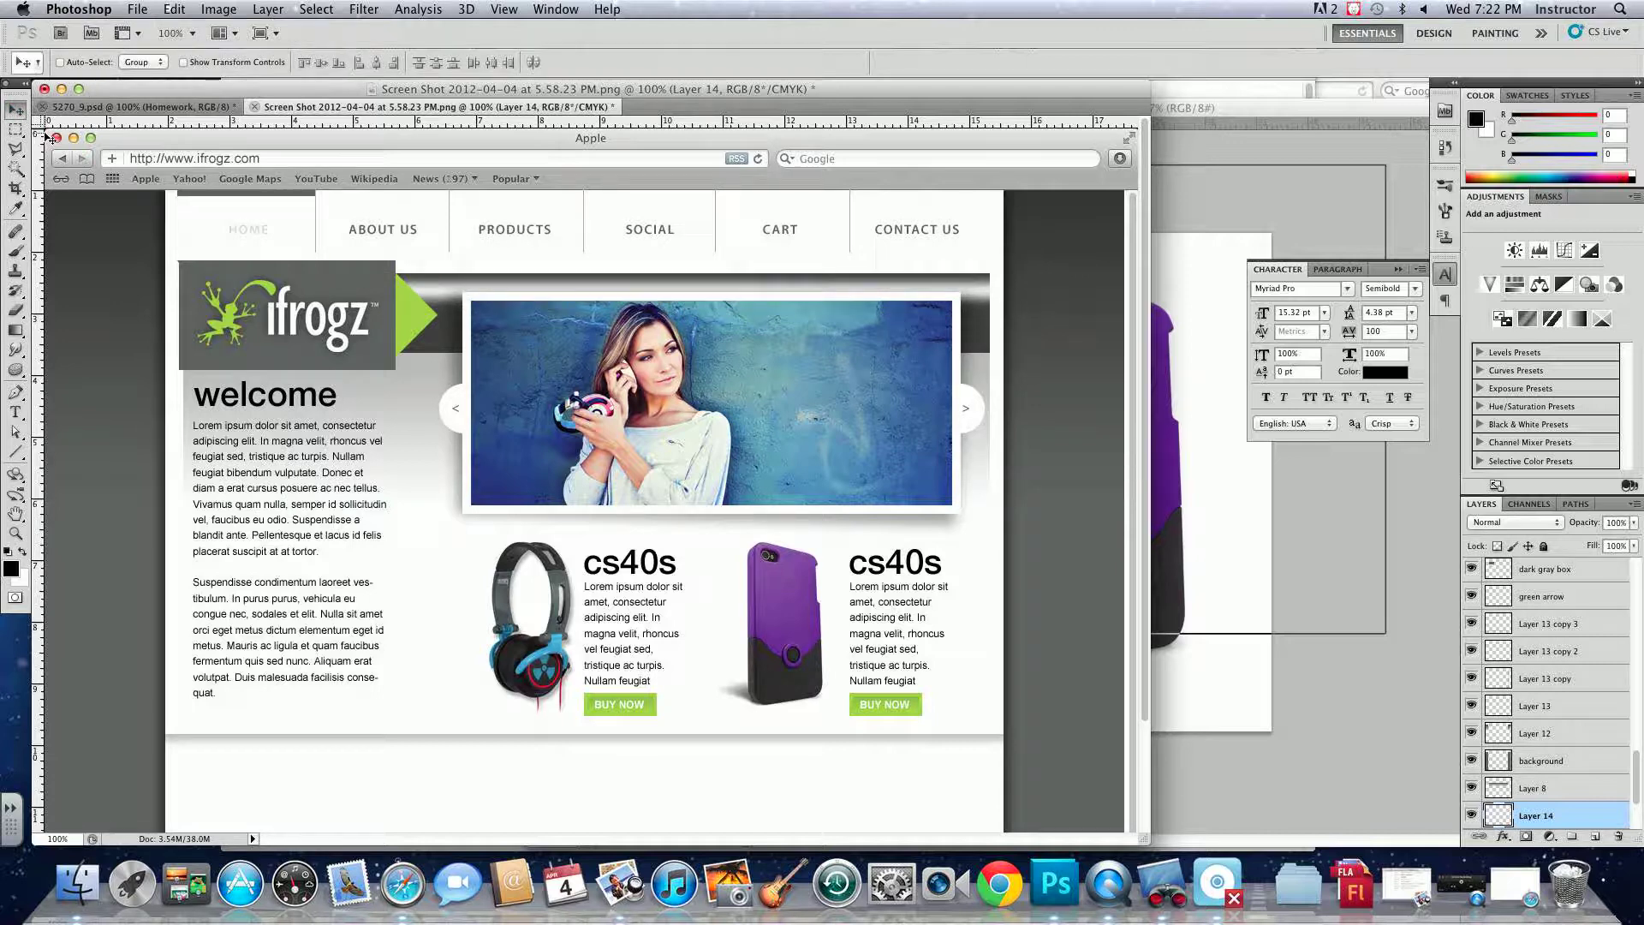
left_click(1635, 523)
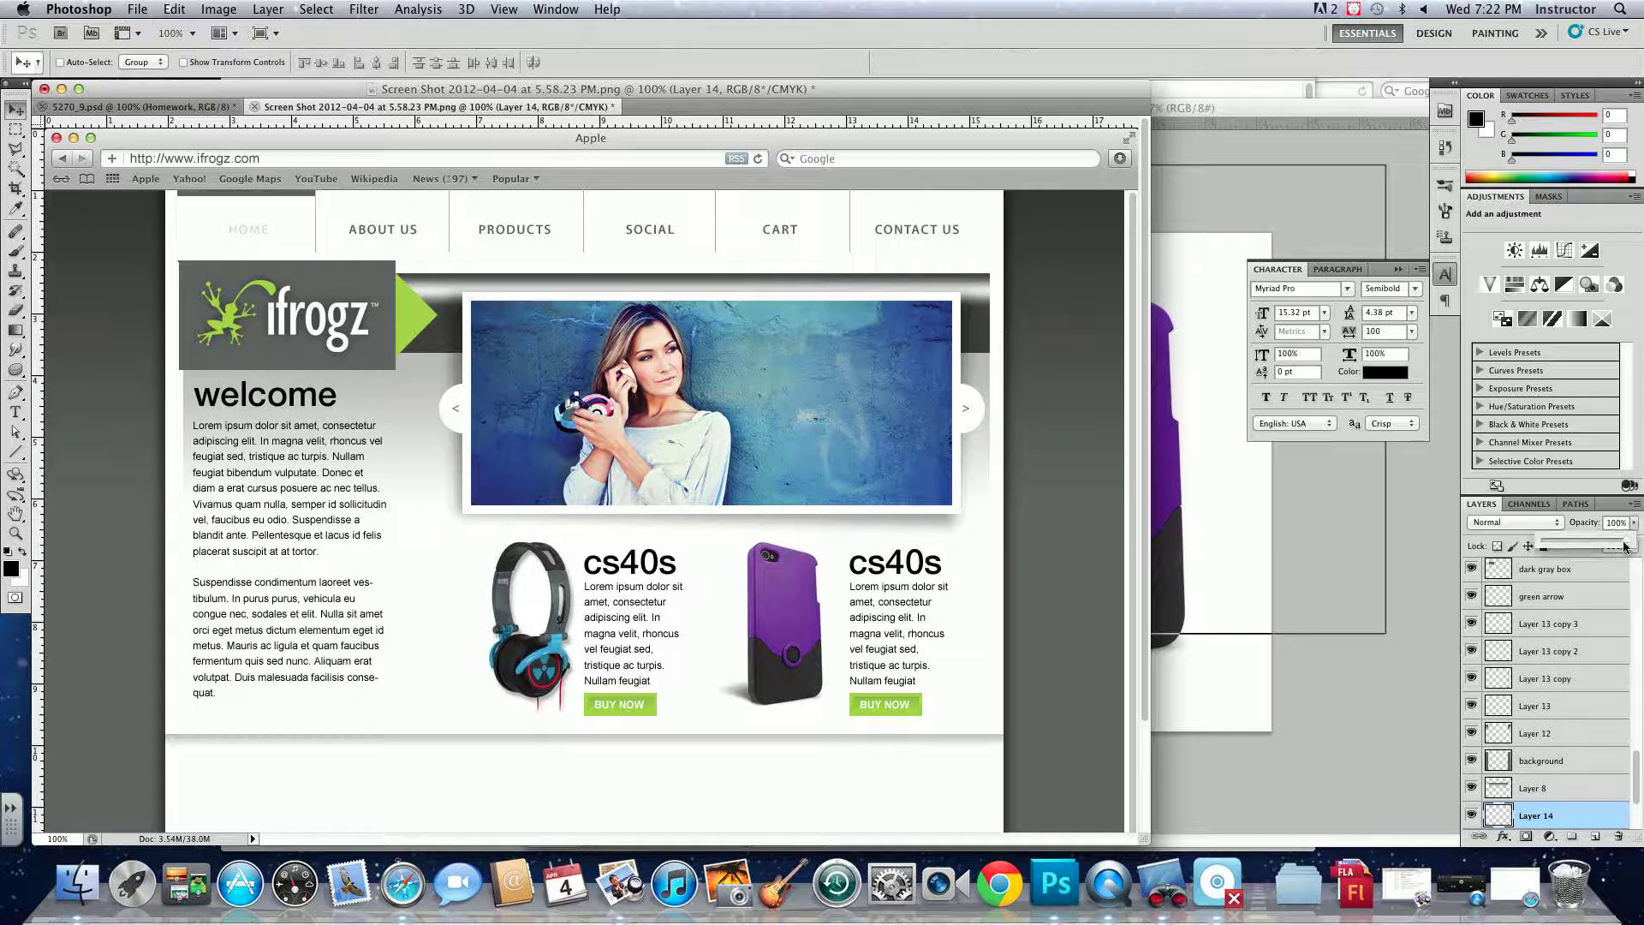
left_click_drag(1630, 541, 1570, 542)
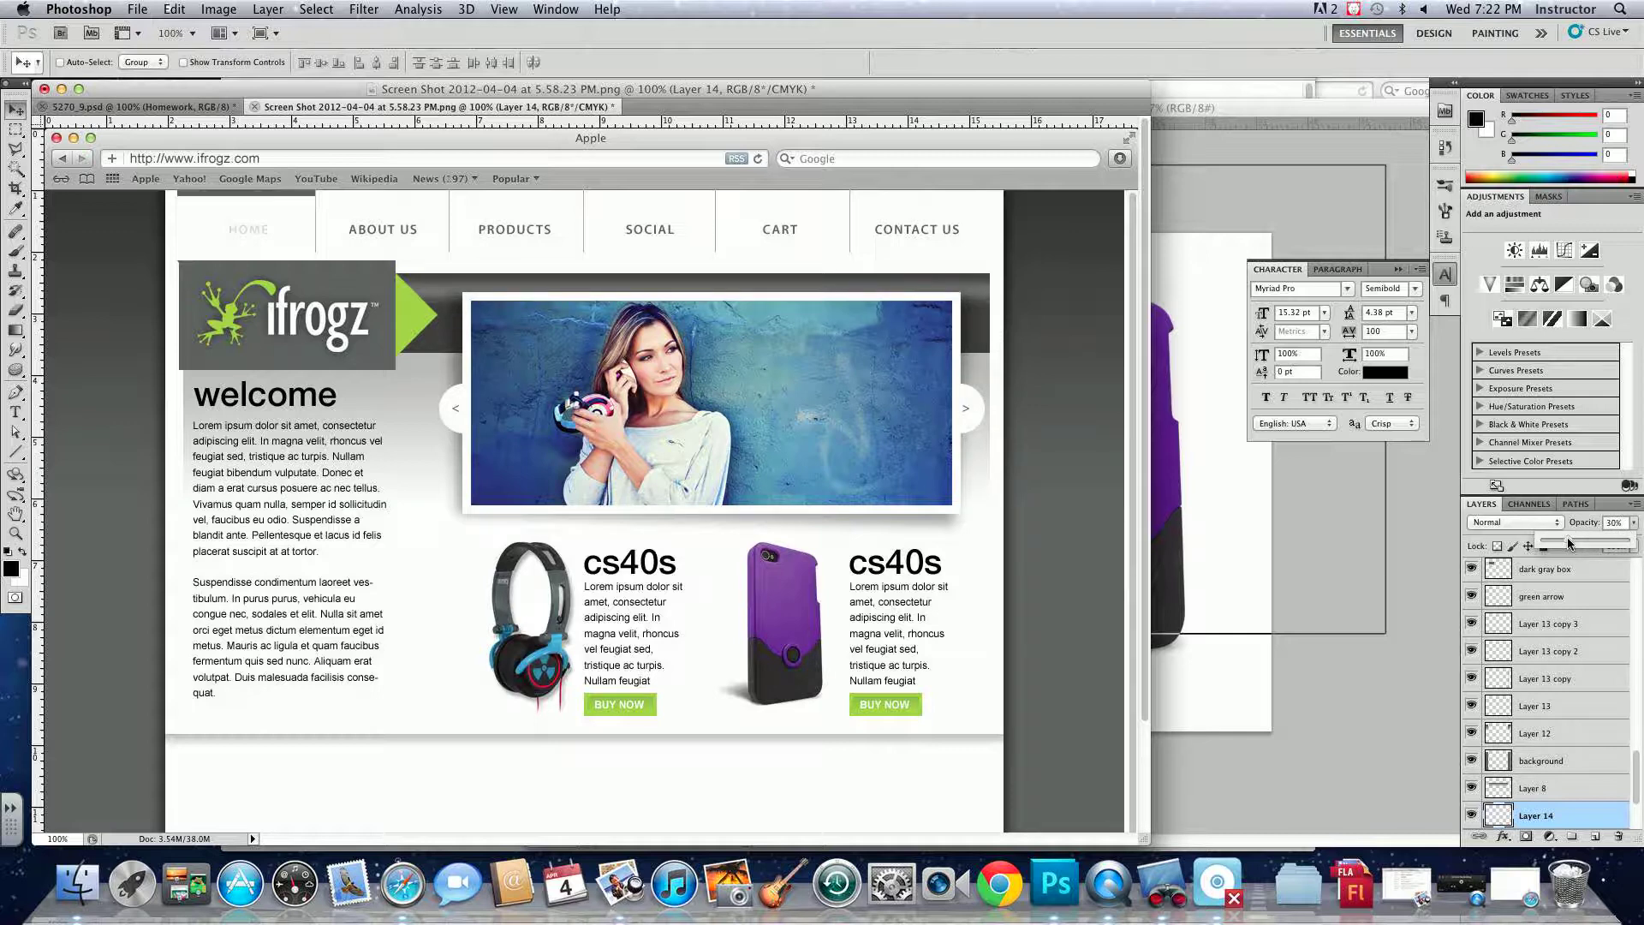
left_click_drag(1587, 818, 1619, 835)
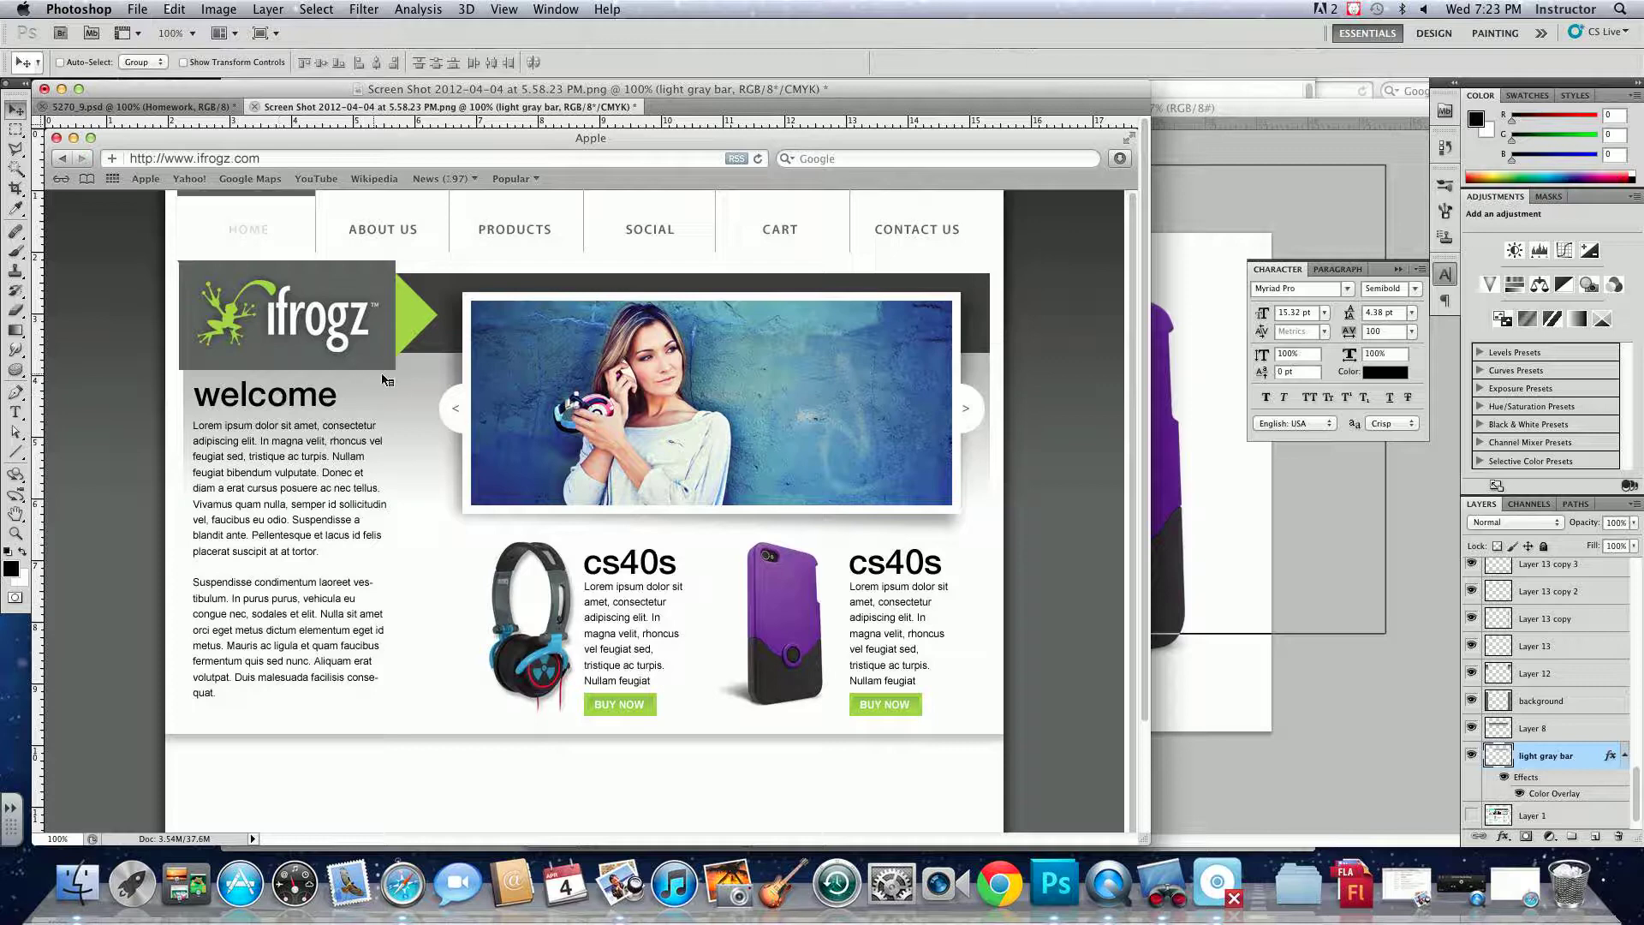
- Select Layer 8, the gray gradient behind the page content, and set its opacity to 65%
right_click(439, 382)
left_click(484, 394)
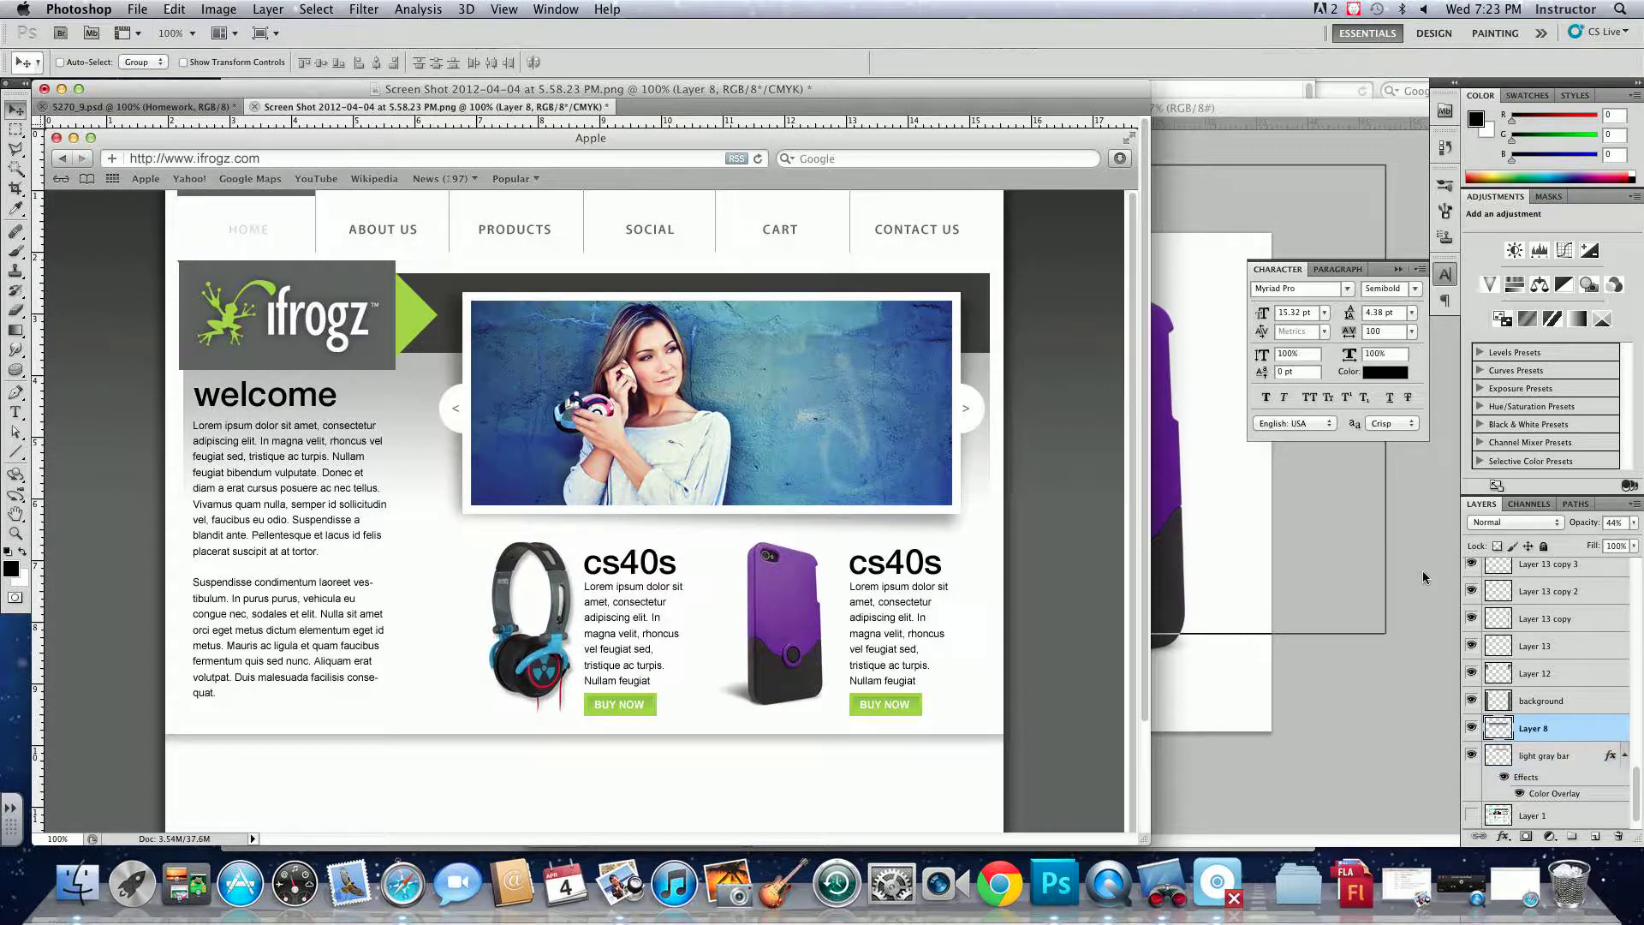
left_click(1472, 728)
left_click(1470, 726)
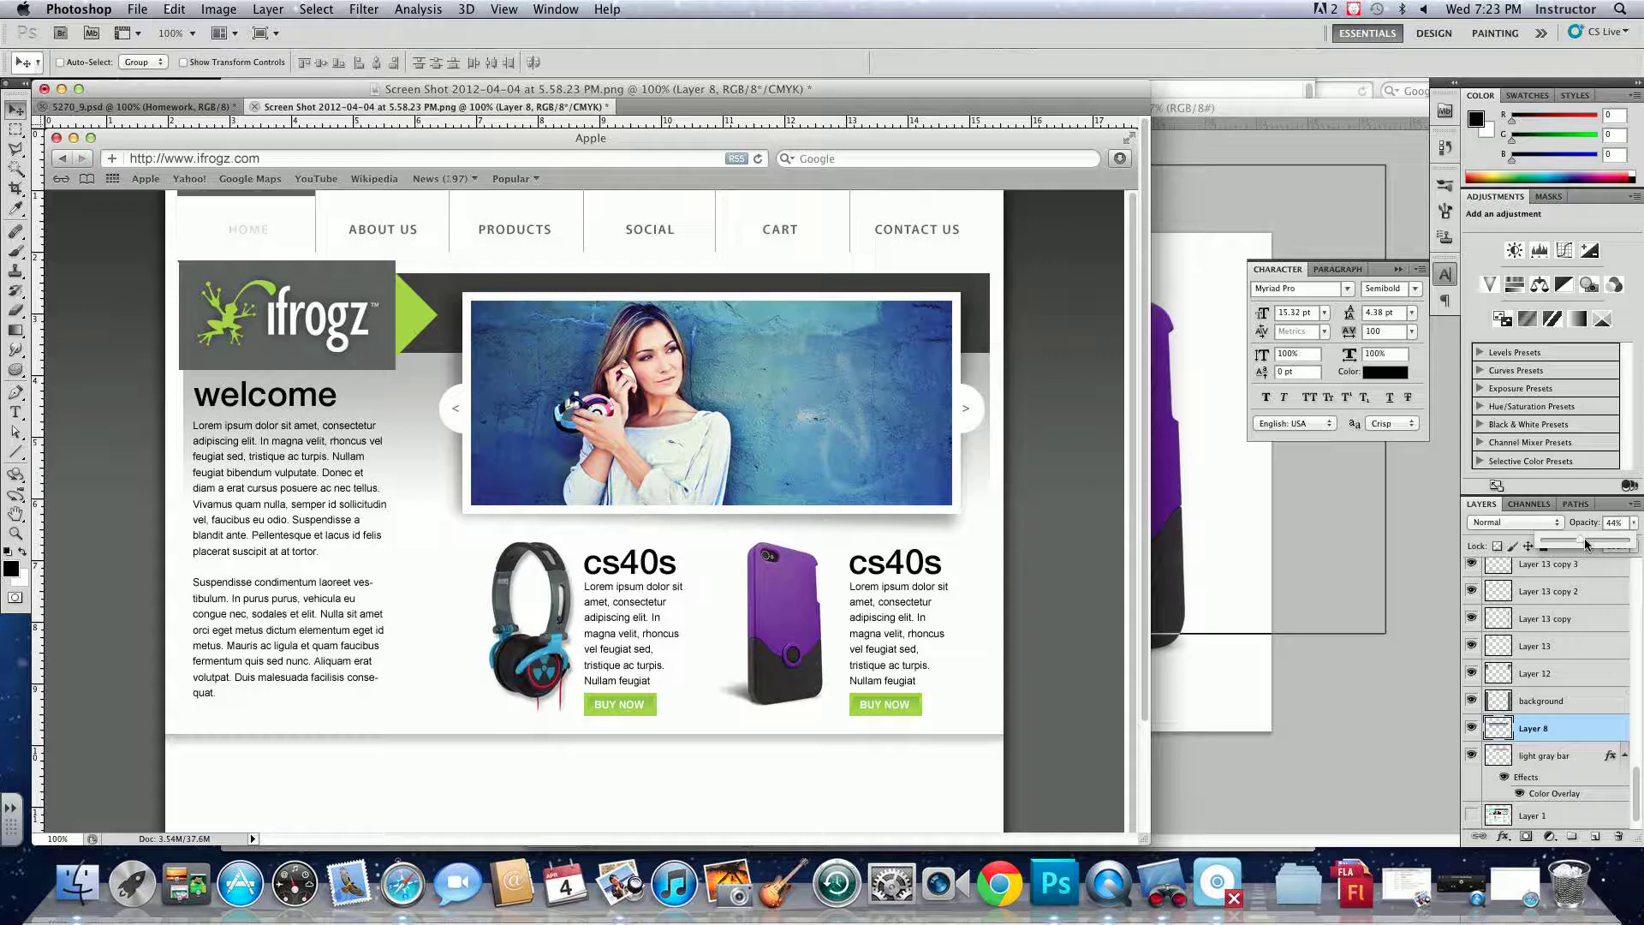
left_click(1591, 543)
left_click(1594, 543)
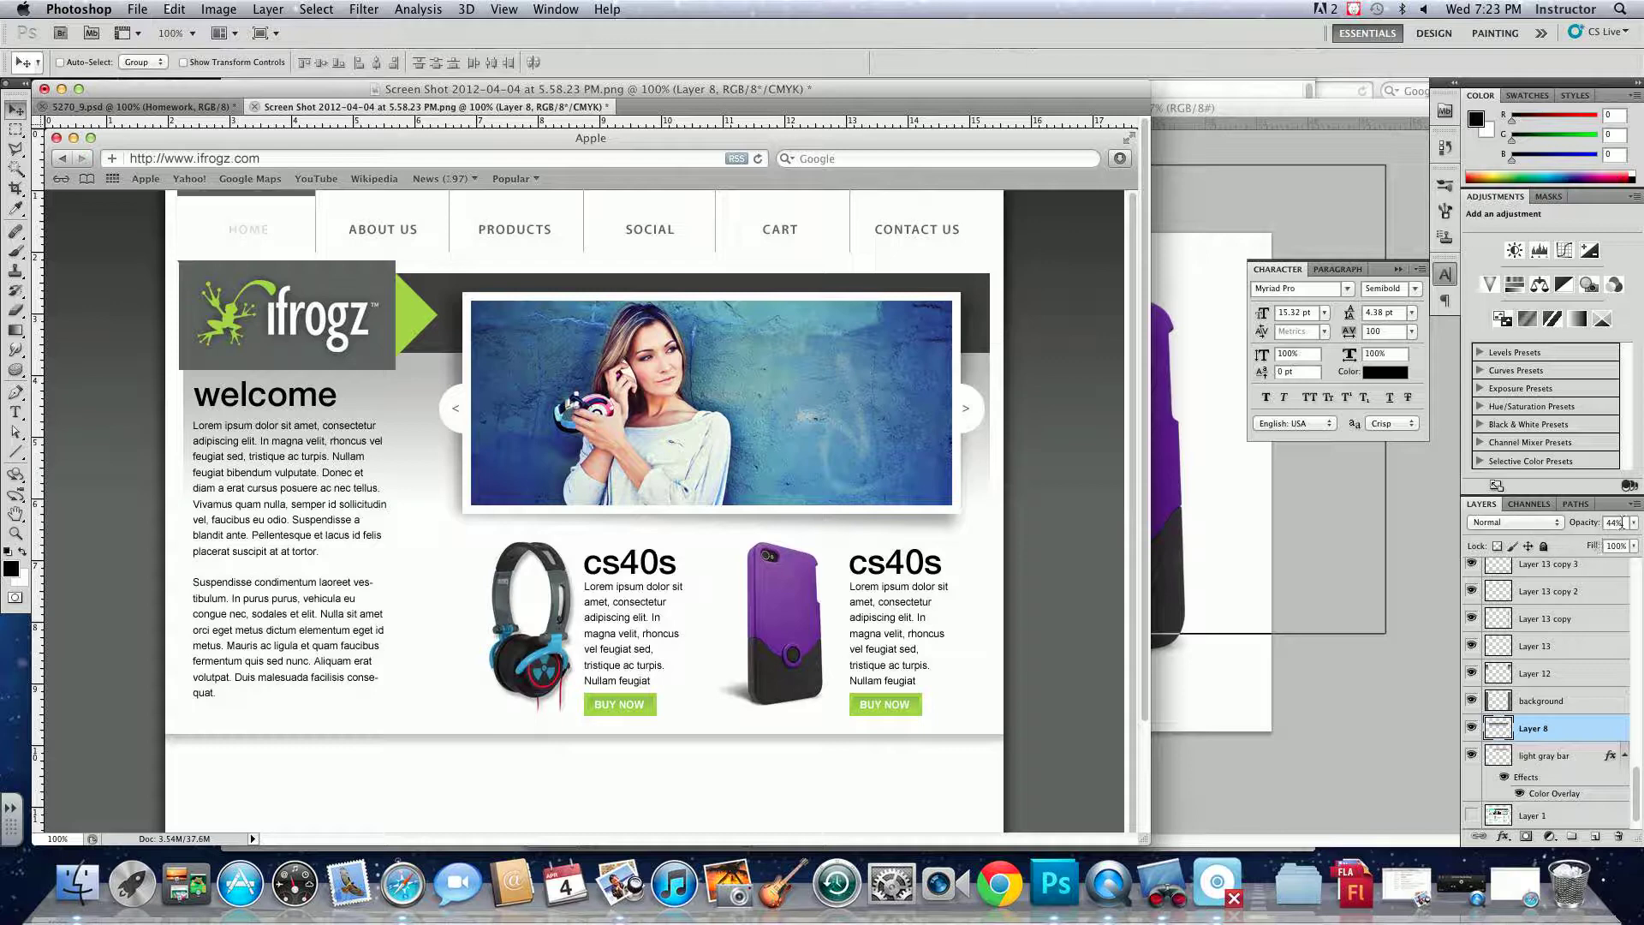
left_click_drag(1590, 524, 1593, 526)
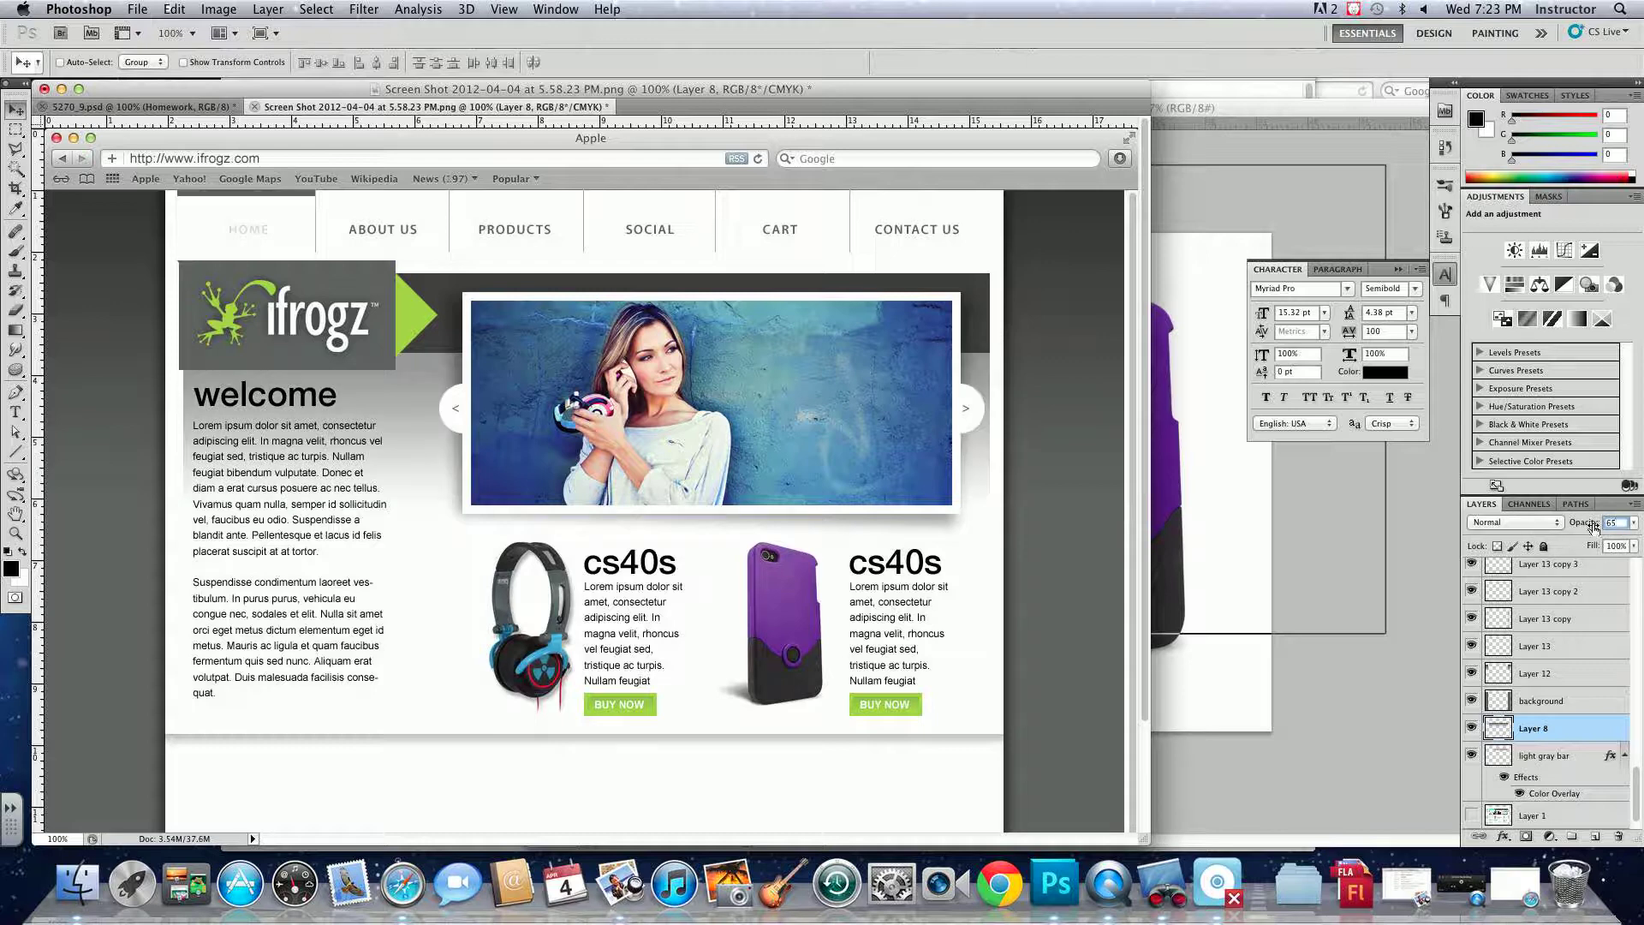
- Recolor the "welcome" heading text to white (ffffff)
right_click(327, 394)
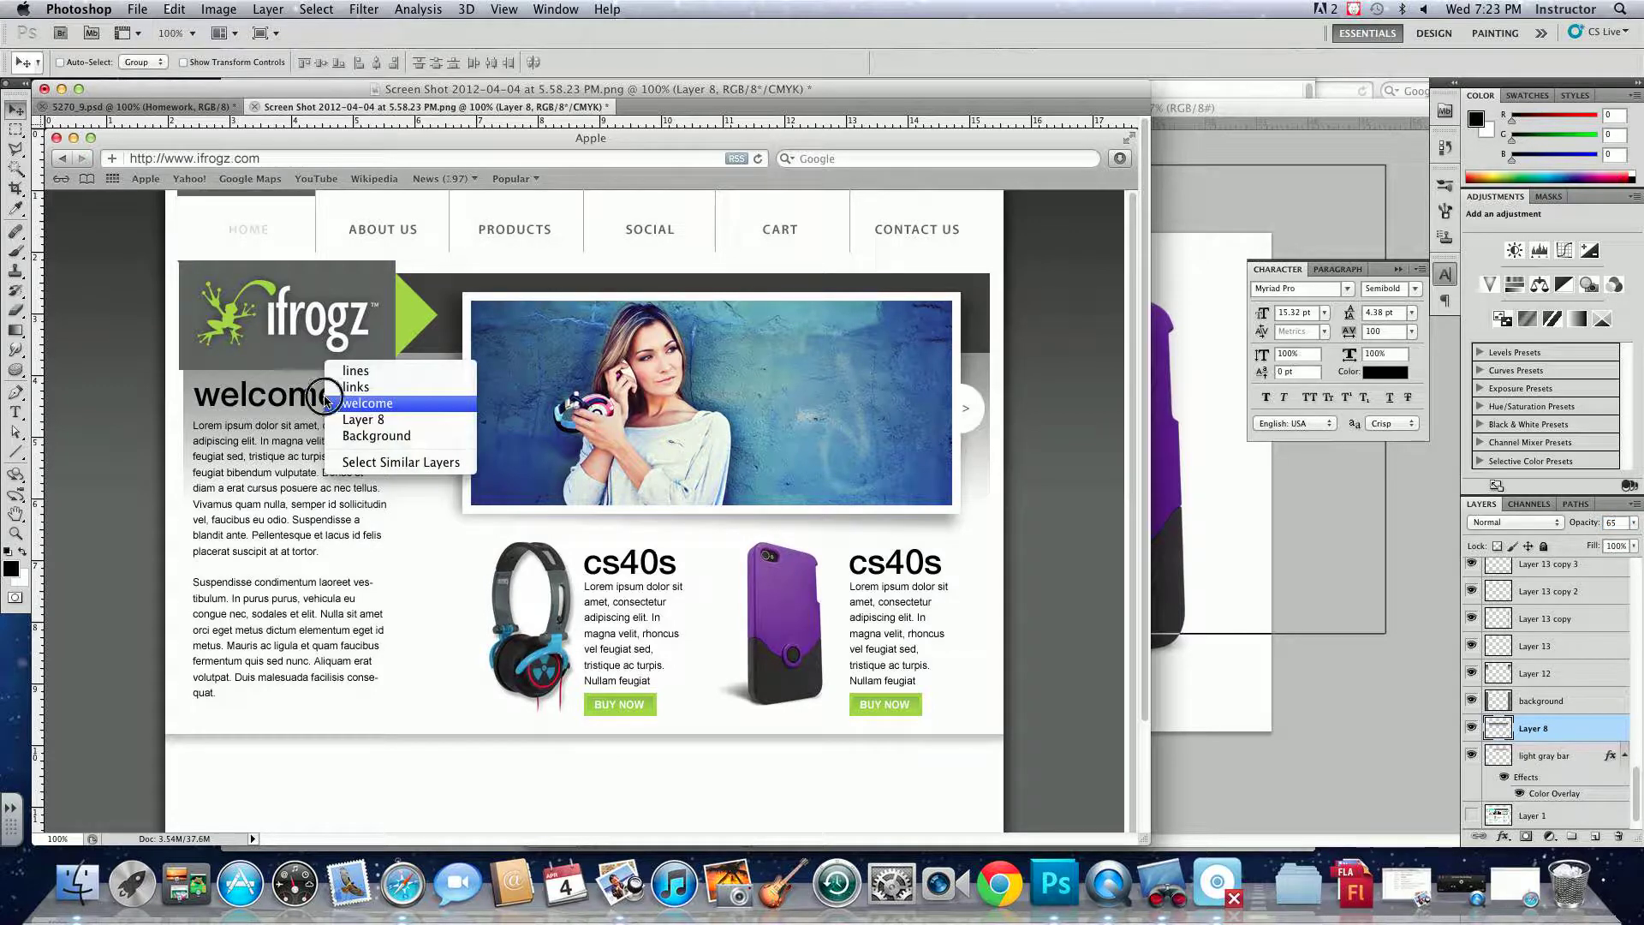
left_click(334, 382)
double_click(1500, 577)
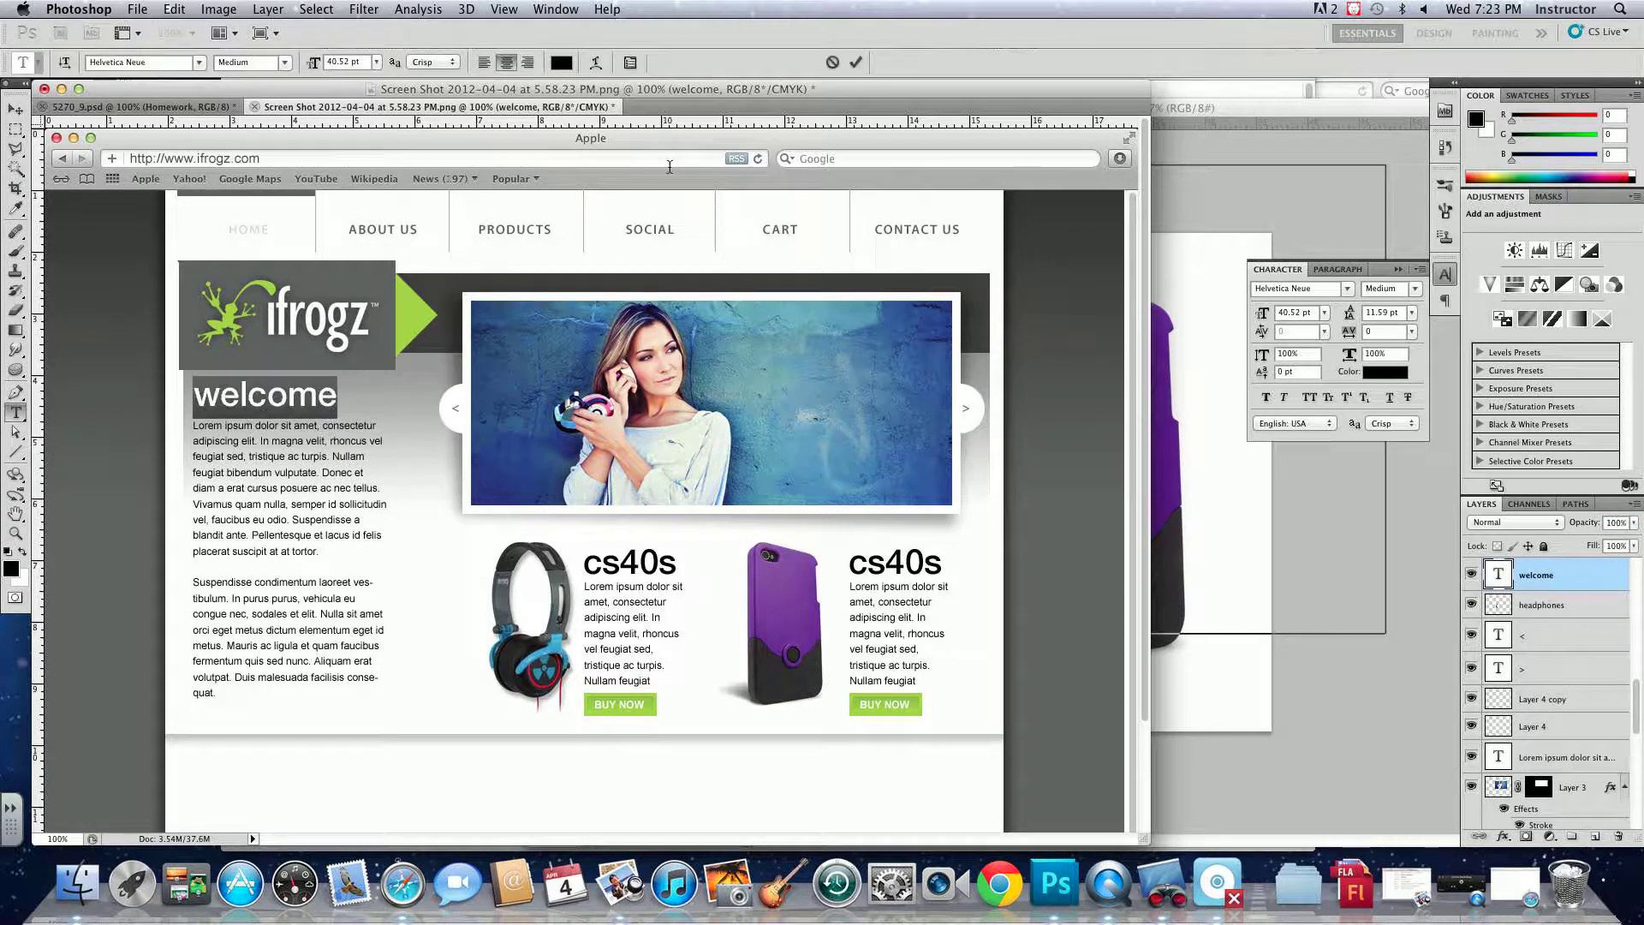
left_click(561, 62)
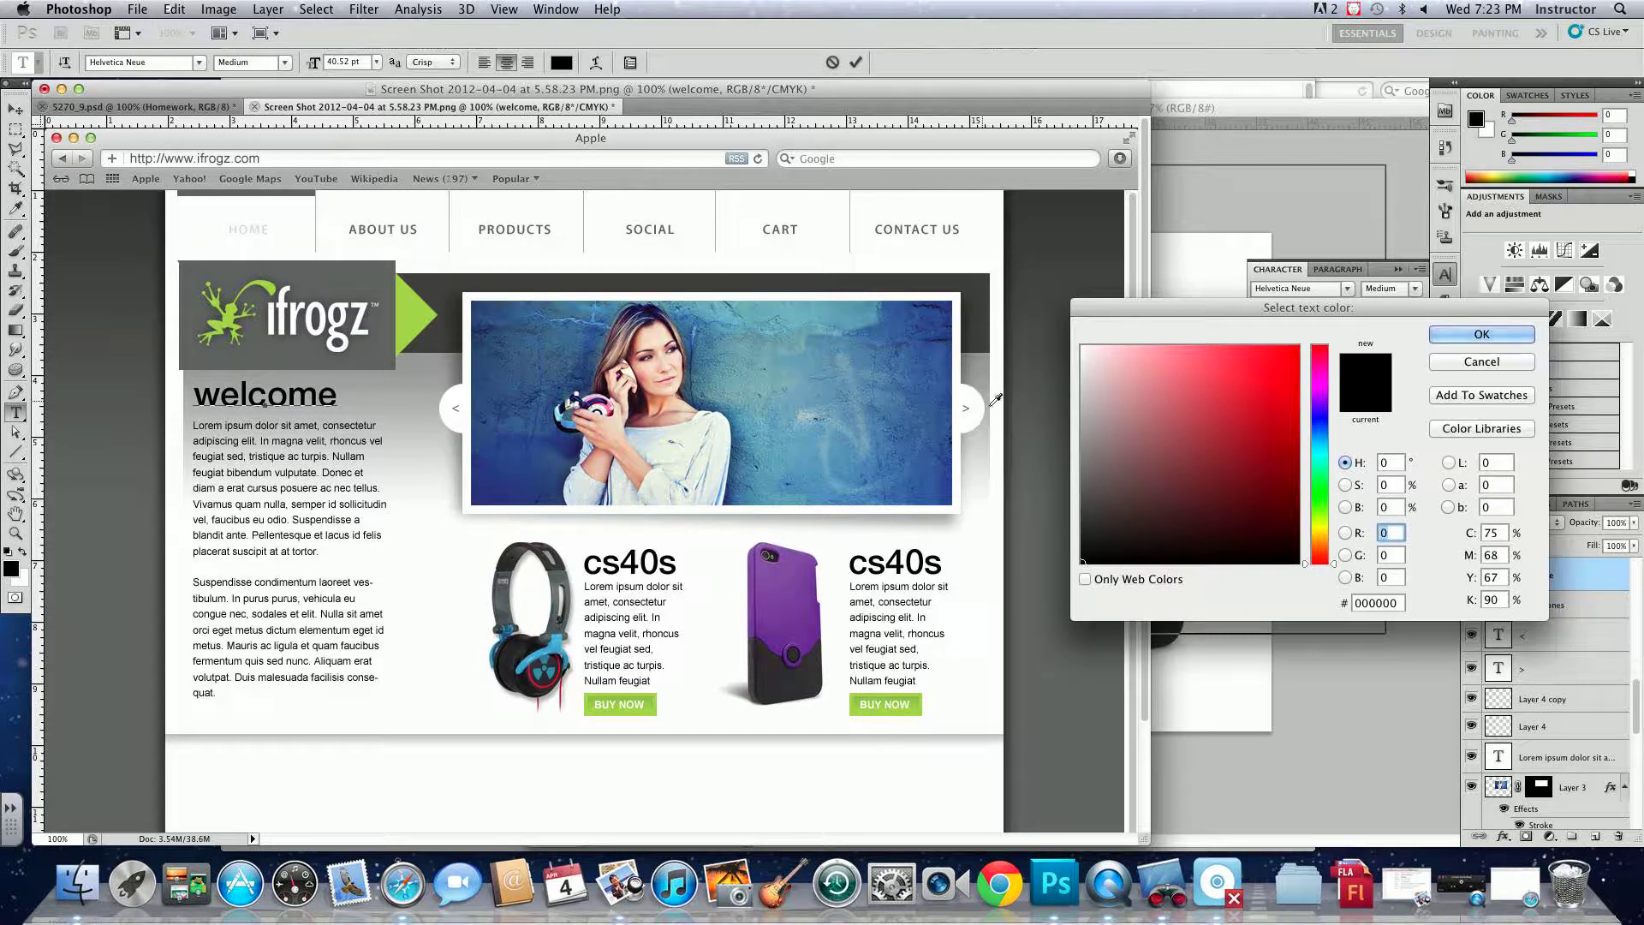
left_click_drag(1128, 408, 1080, 345)
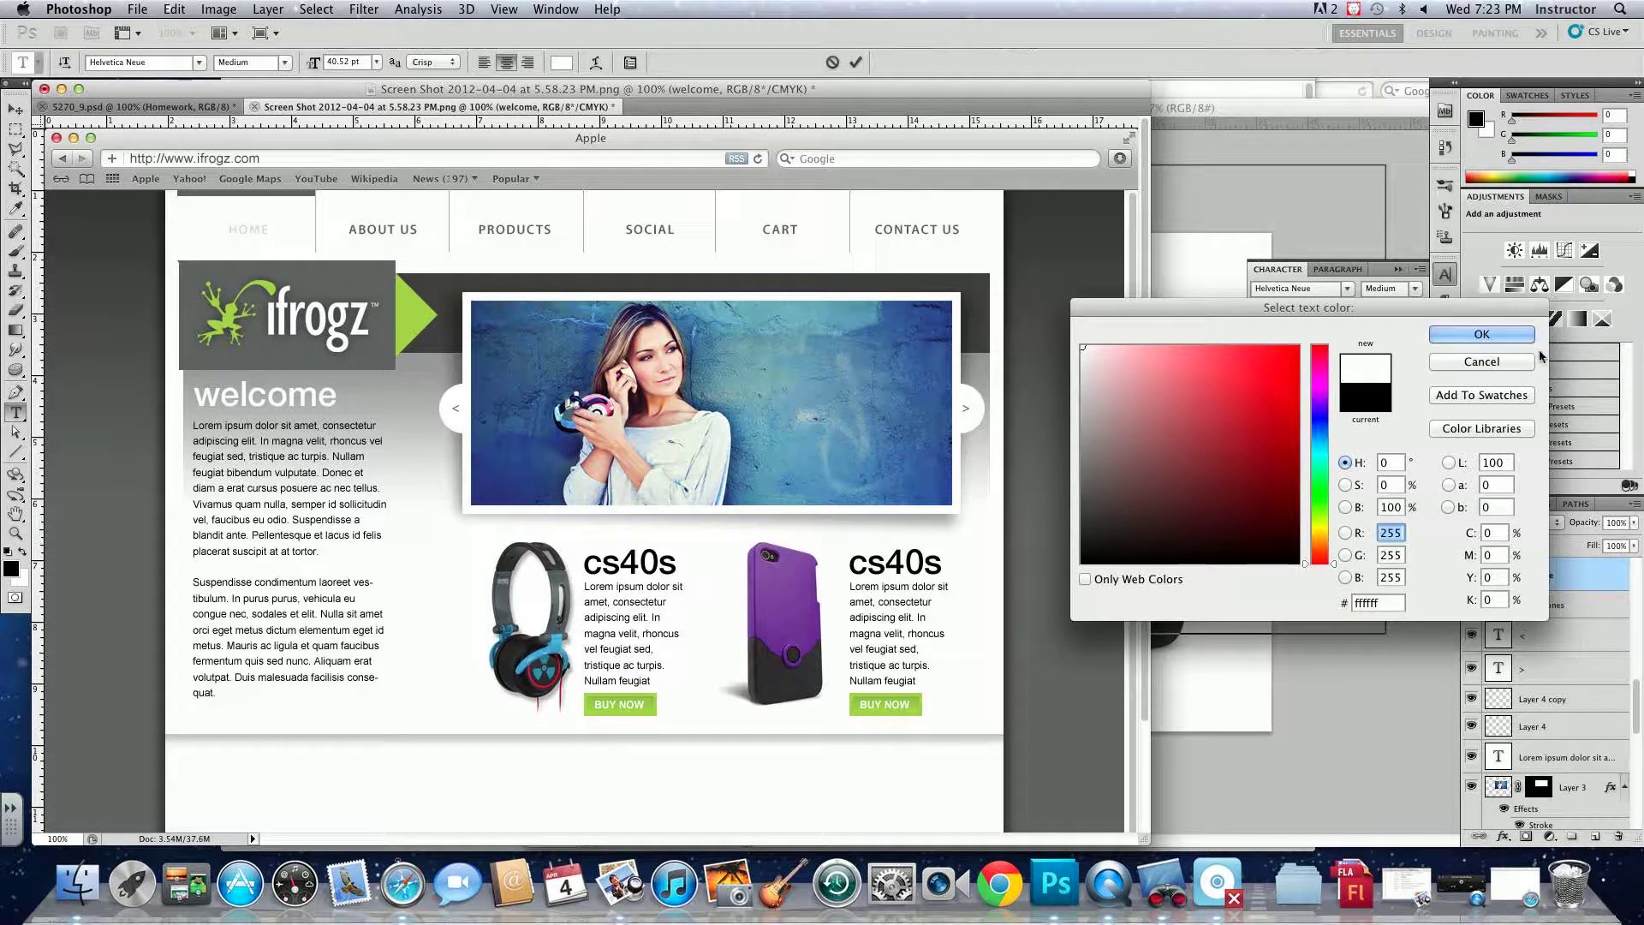
left_click(1504, 336)
left_click(16, 109)
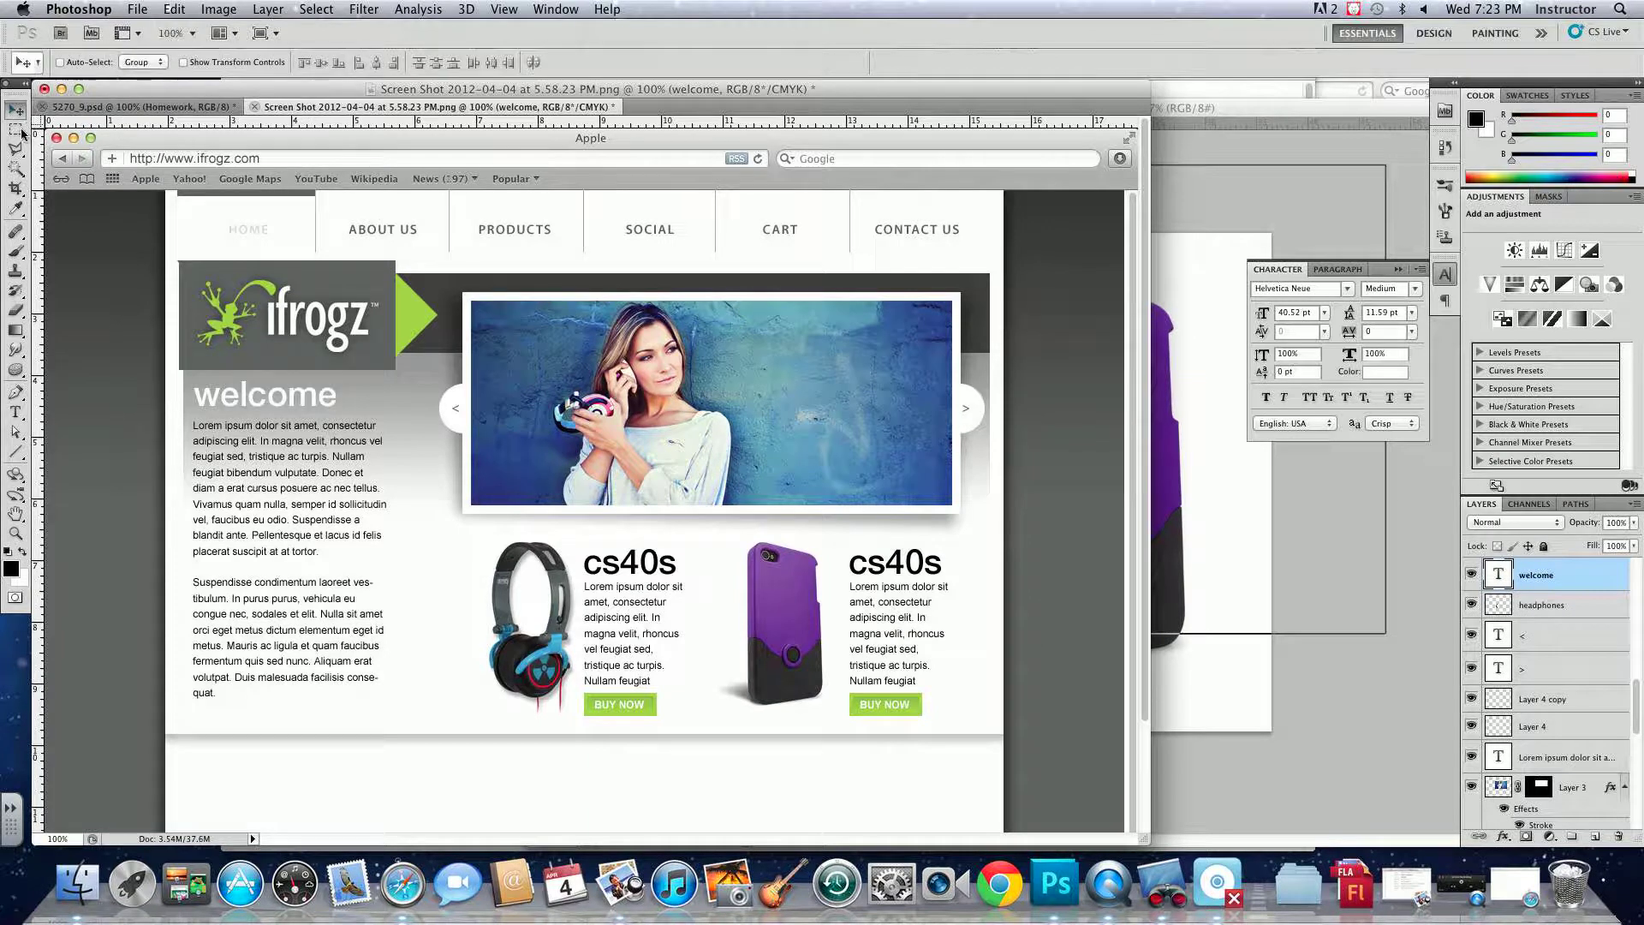
- Nudge the Lorem ipsum paragraph under the welcome heading about 5 pixels up and 3 pixels to the right
right_click(285, 431)
left_click(285, 433)
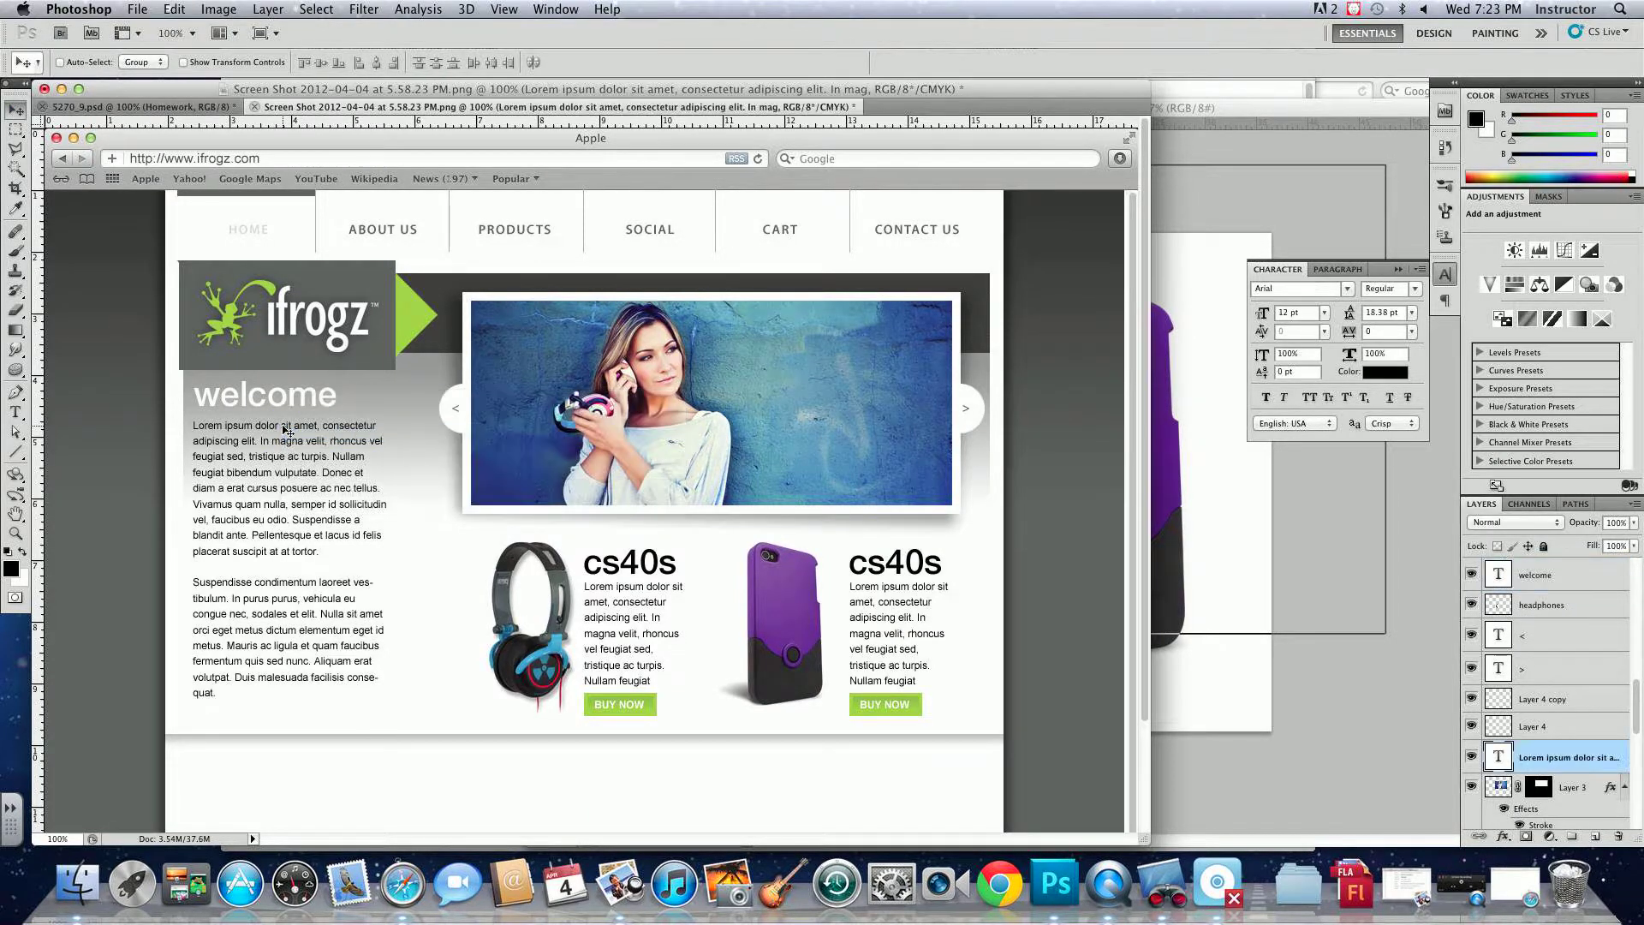
key("Up")
key("Up")
key("Up")
key("Up")
key("Up")
key("Right")
key("Right")
key("Right")
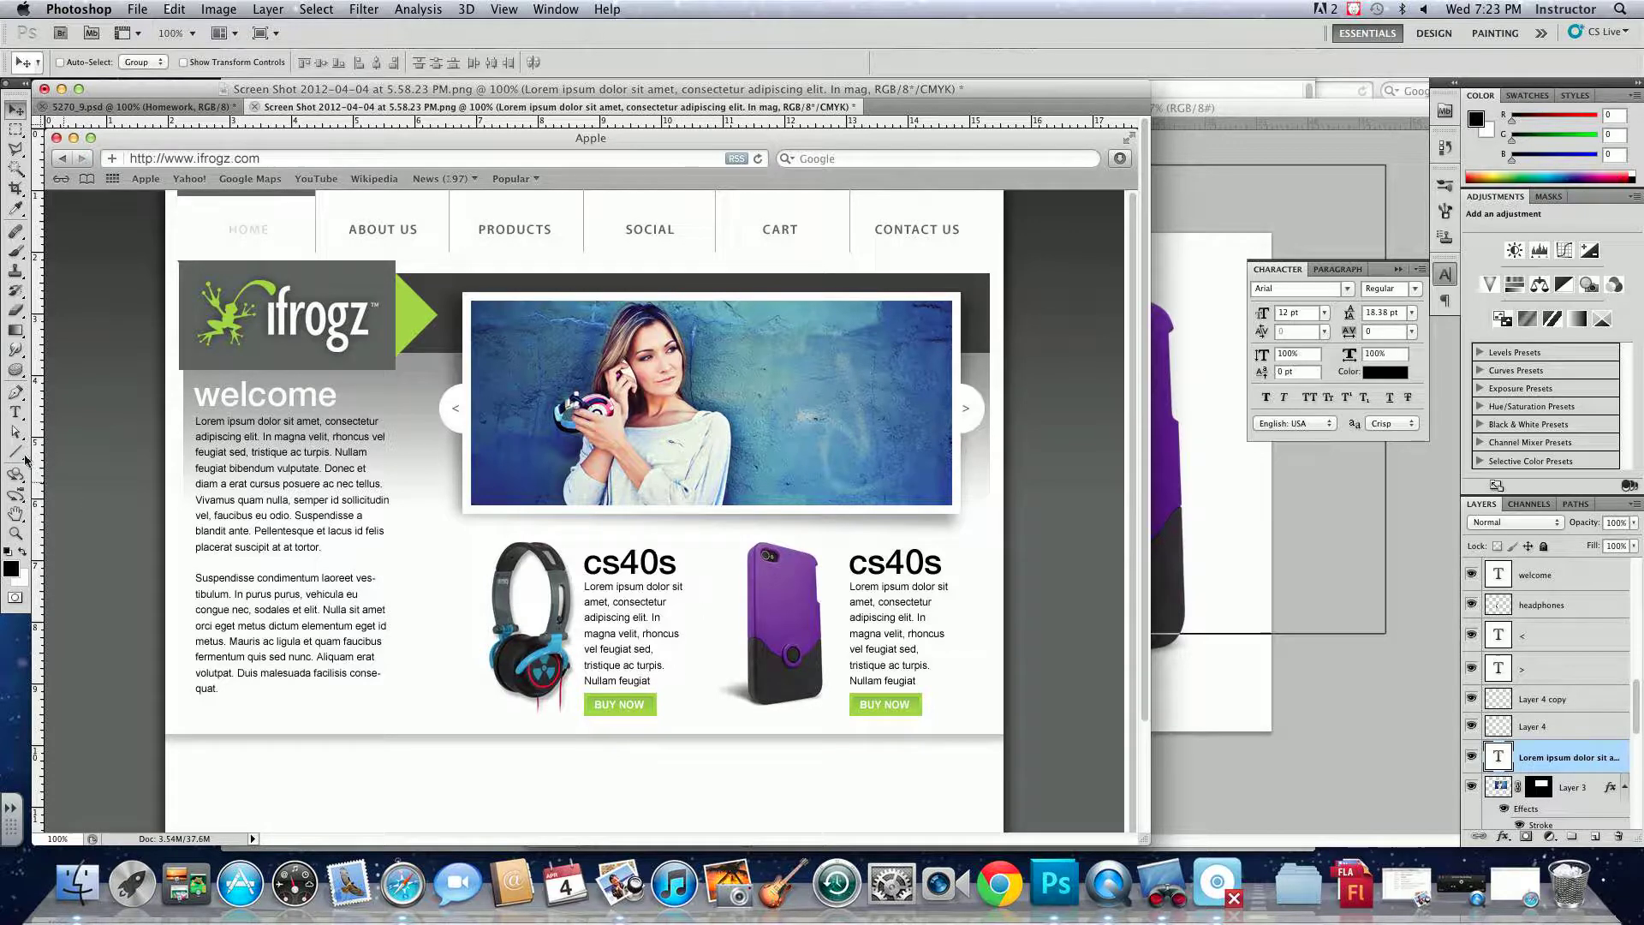
- Draw a 1 px vertical divider line on a new layer between the headphones and the purple phone case products
left_click(16, 452)
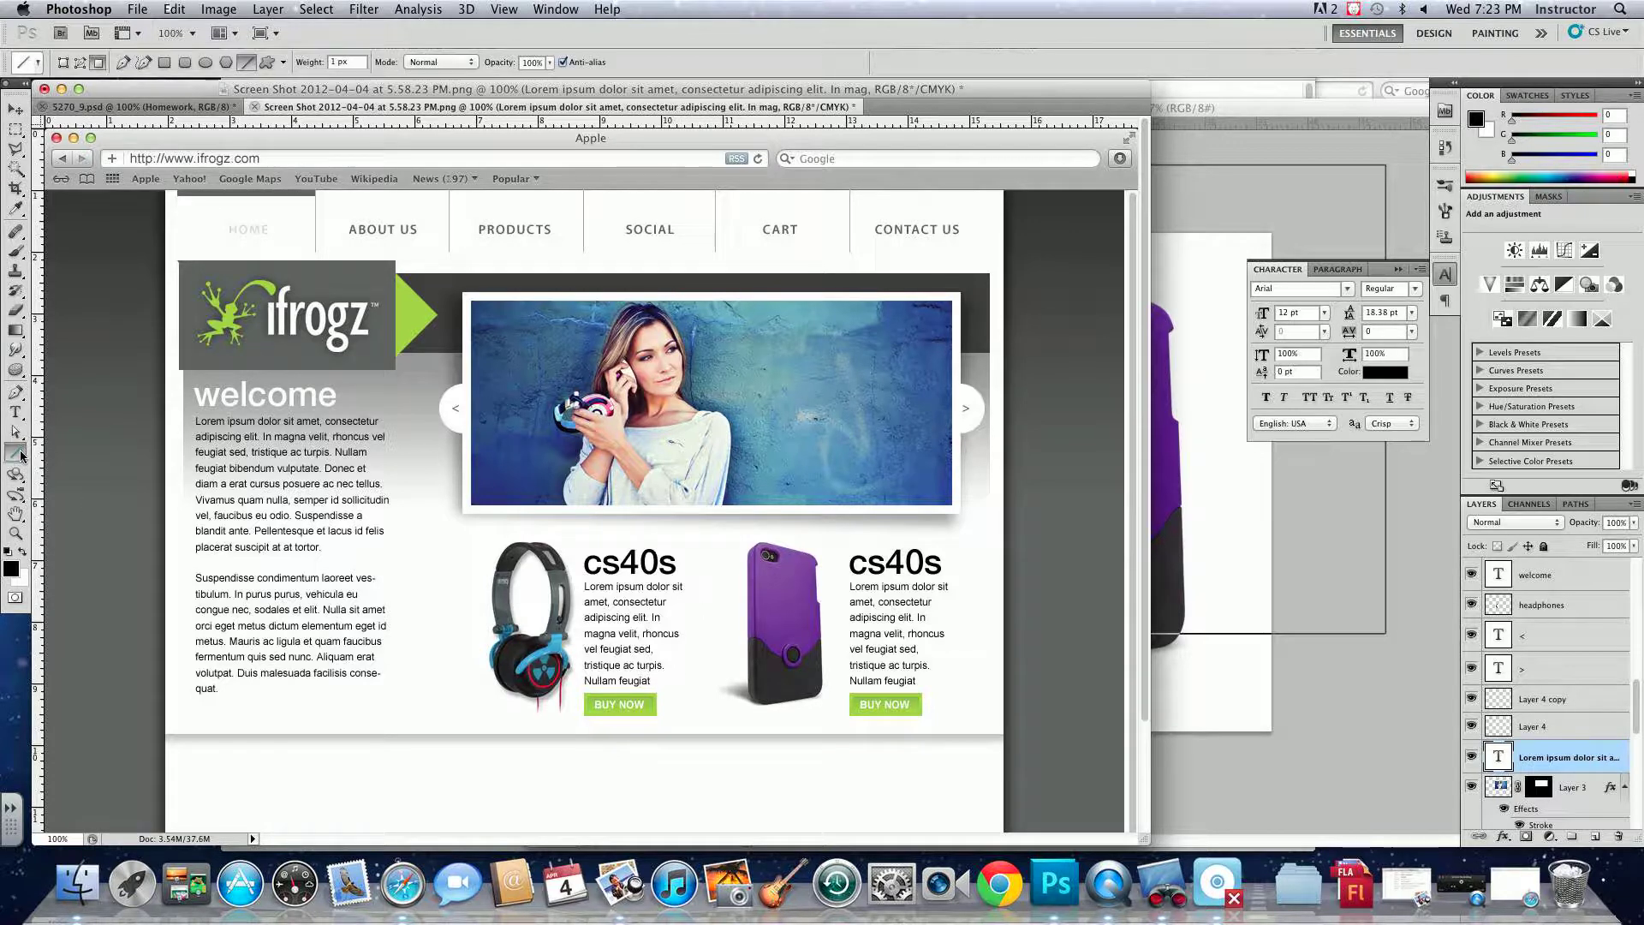
left_click(1597, 837)
left_click_drag(710, 530, 712, 723)
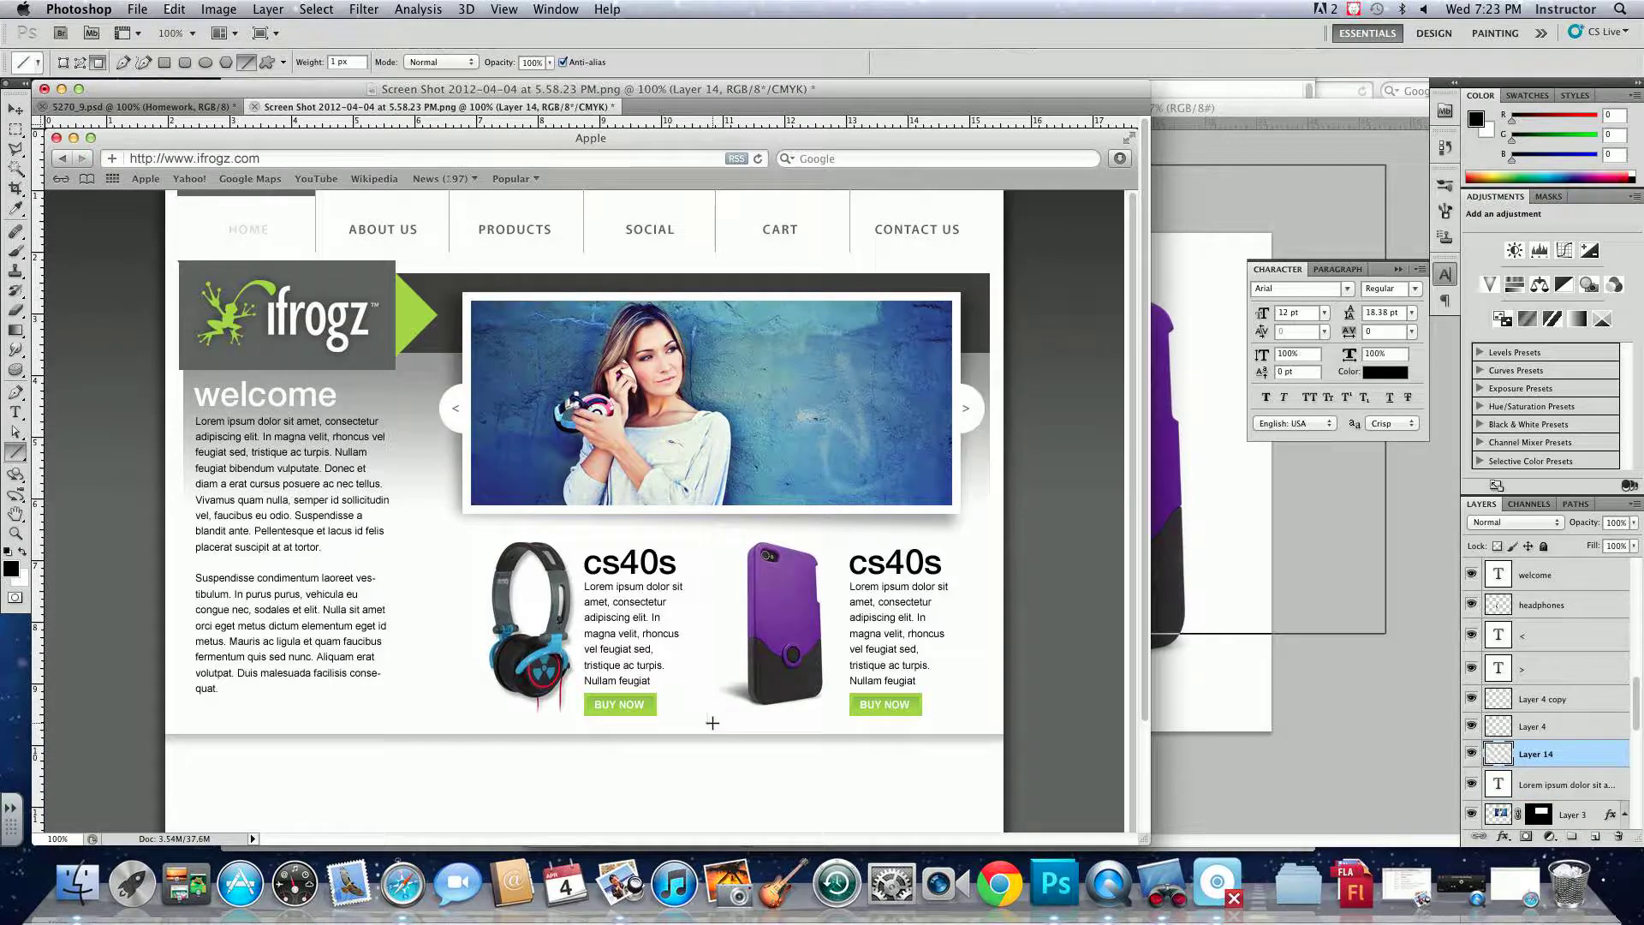
- Move the divider line's layer directly above Layer 11 in the stack and lower its opacity to 35%
left_click_drag(1564, 757, 1540, 596)
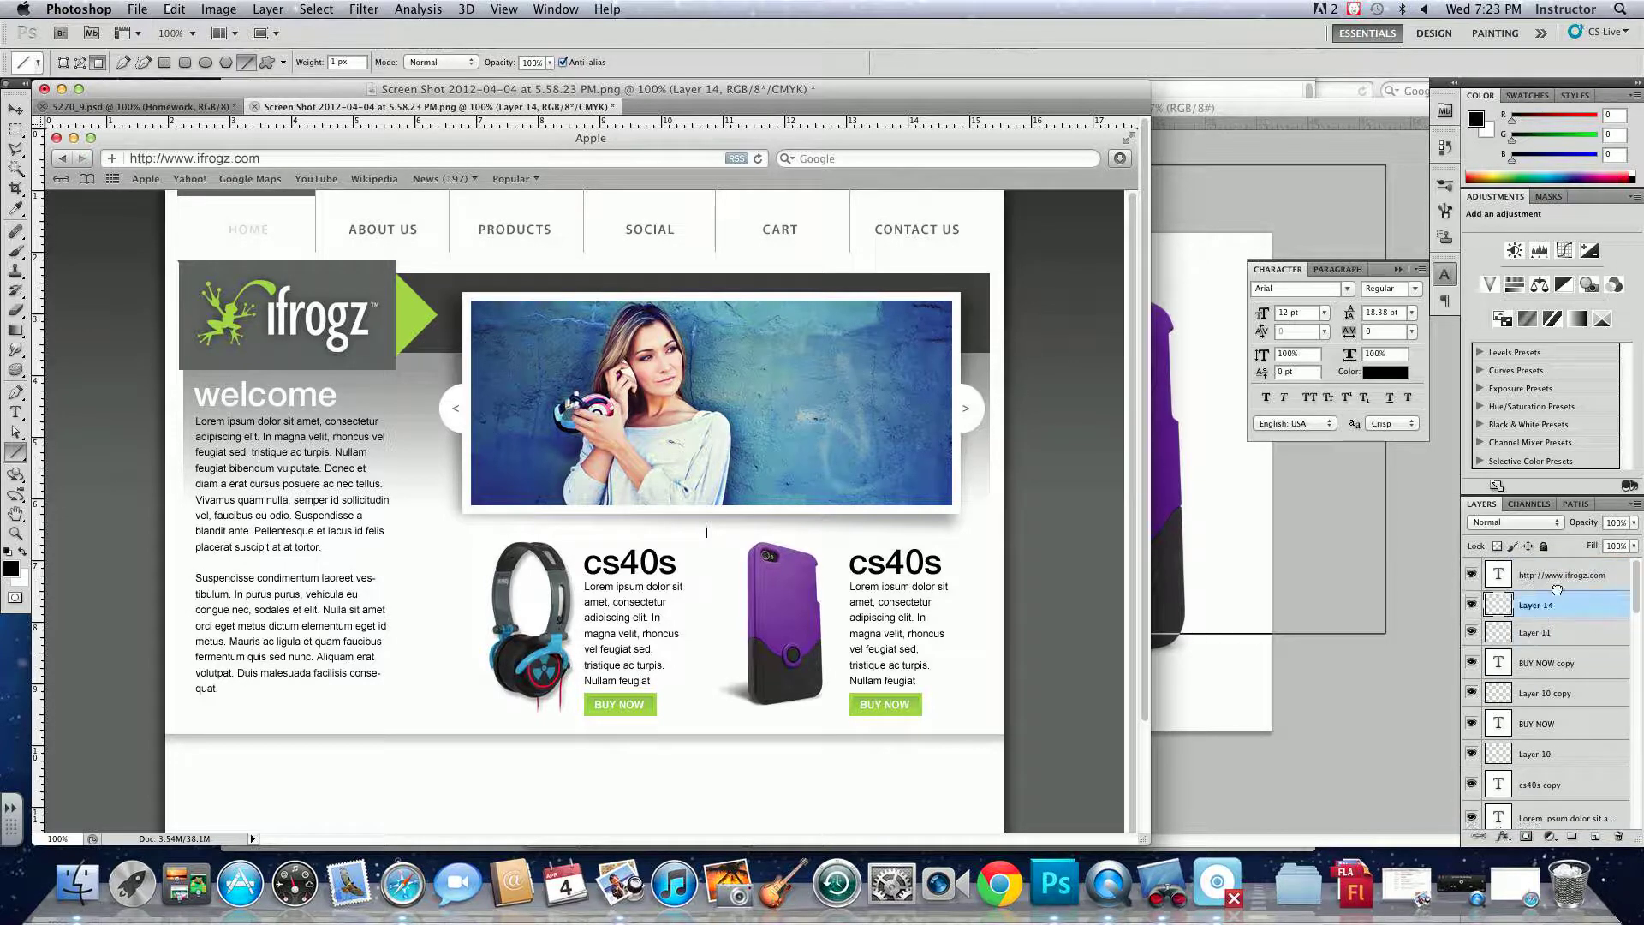
left_click_drag(1630, 526, 1572, 535)
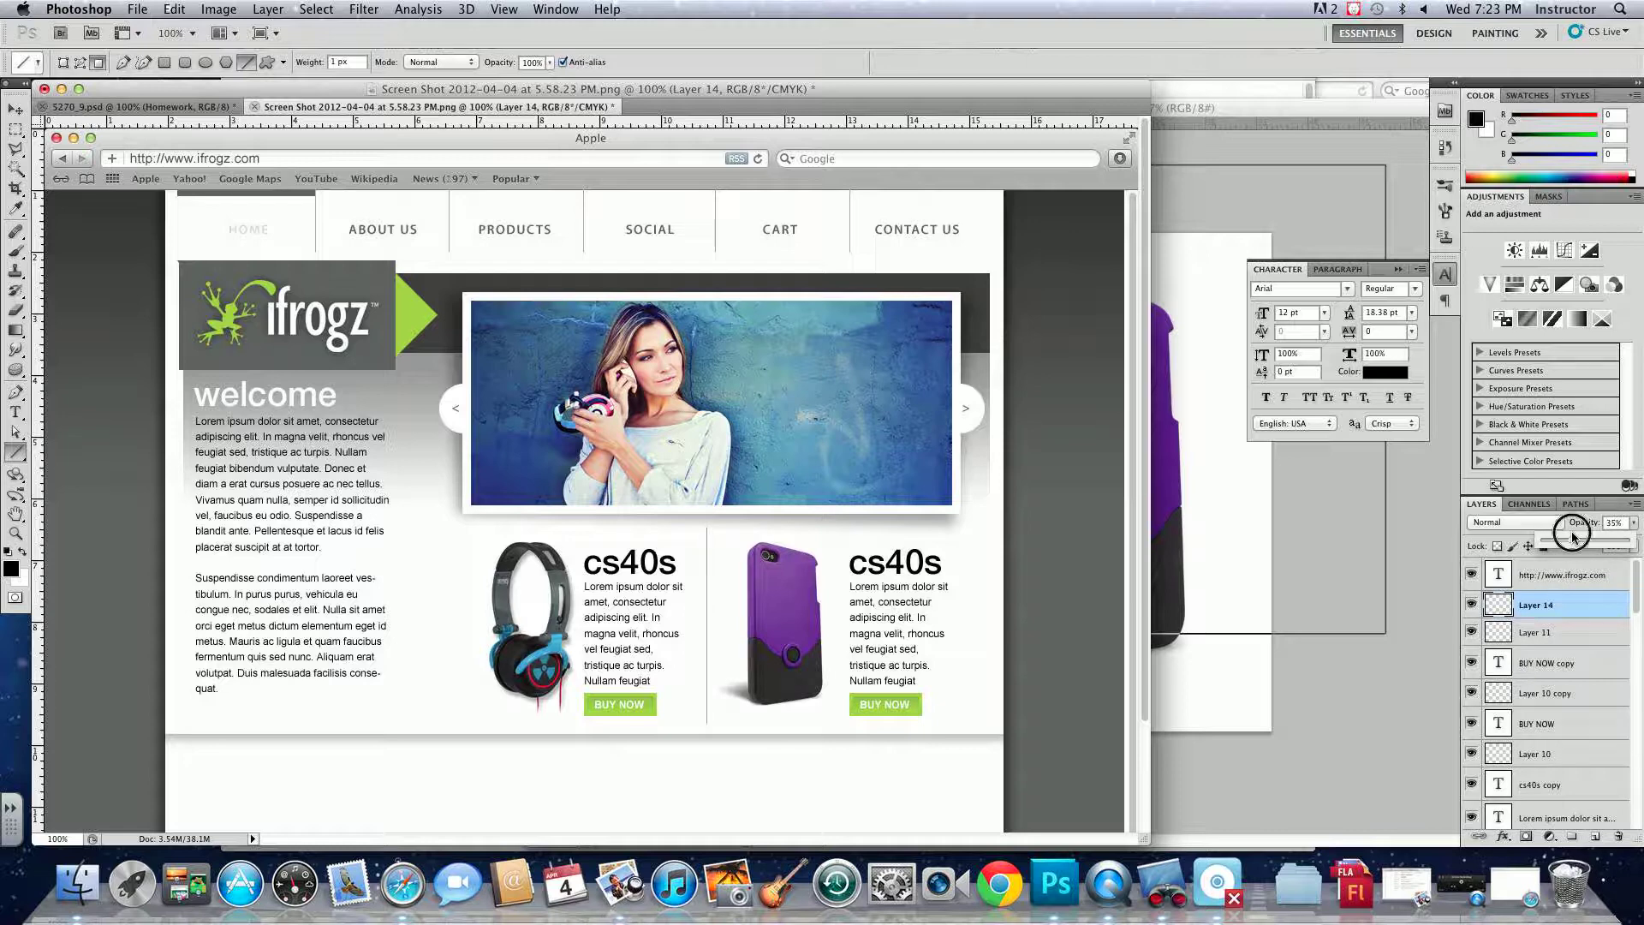
left_click(16, 110)
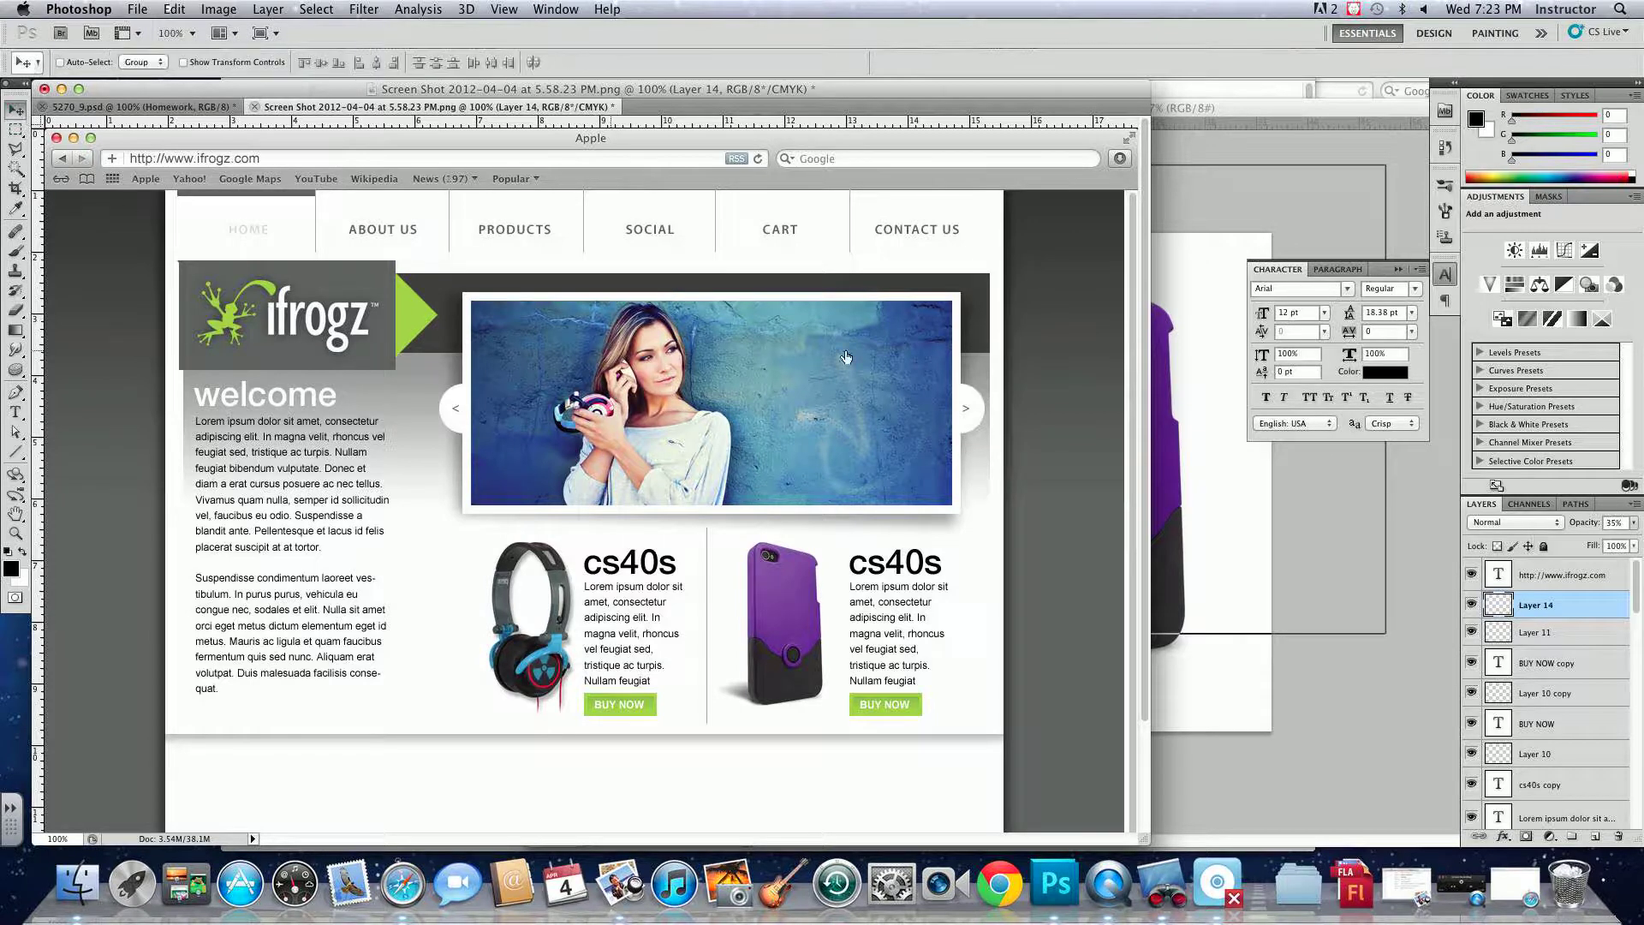
- Rename the divider's Layer 14 as "line" and Layer 11 as "rollover"
double_click(1535, 605)
type("line")
key("Return")
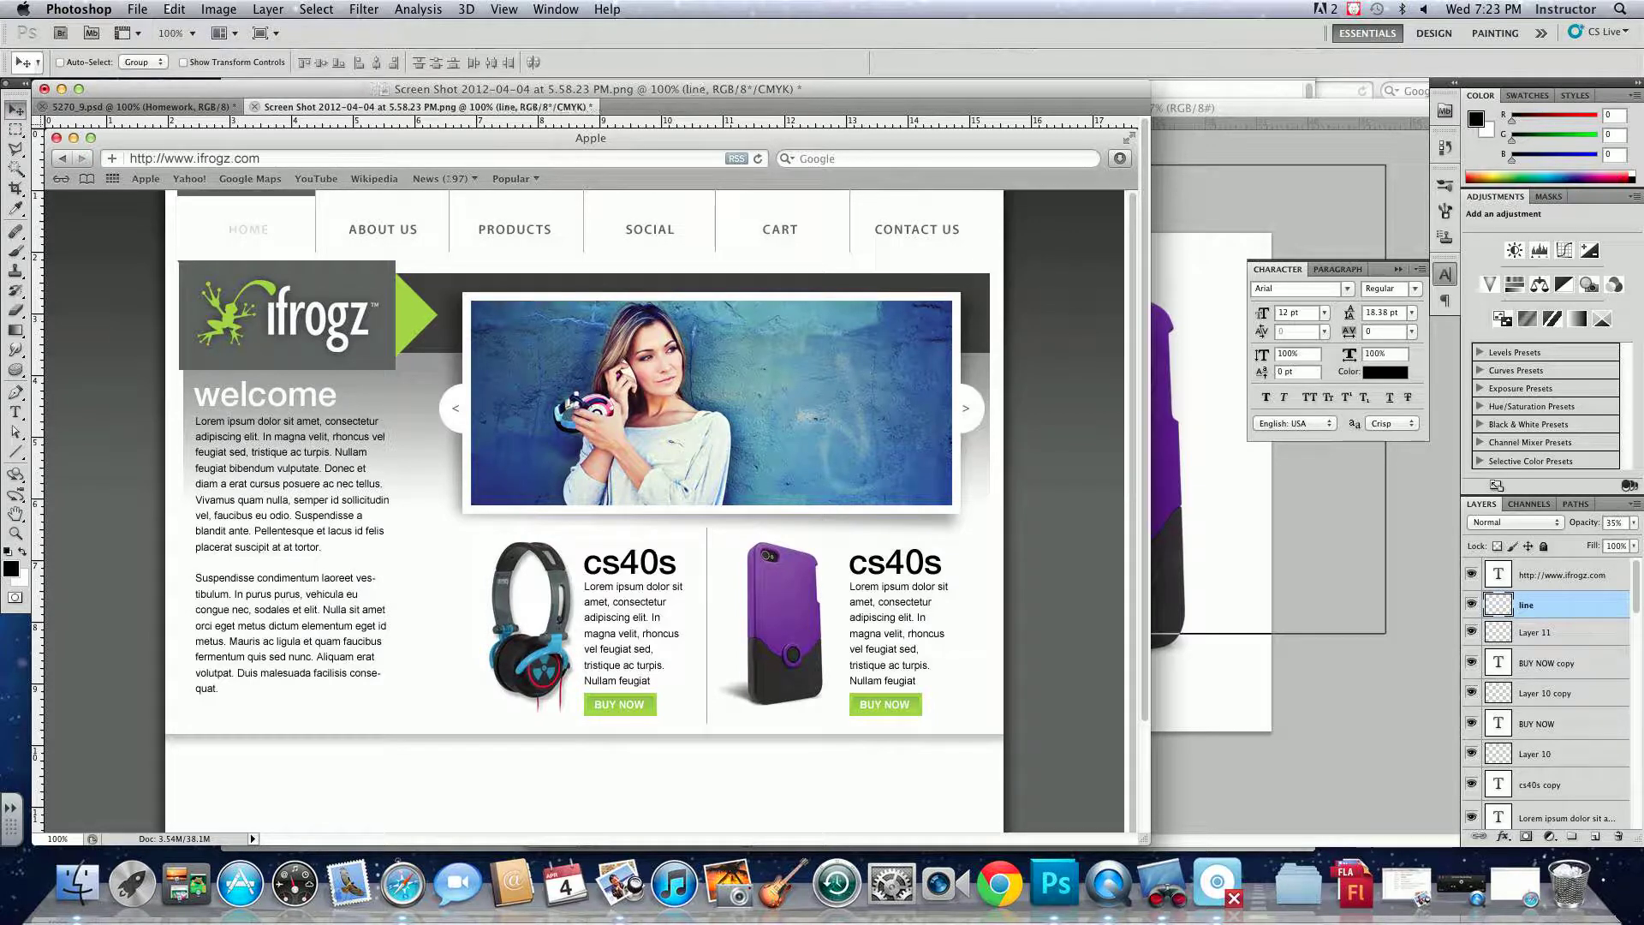
left_click(1472, 633)
left_click(1472, 633)
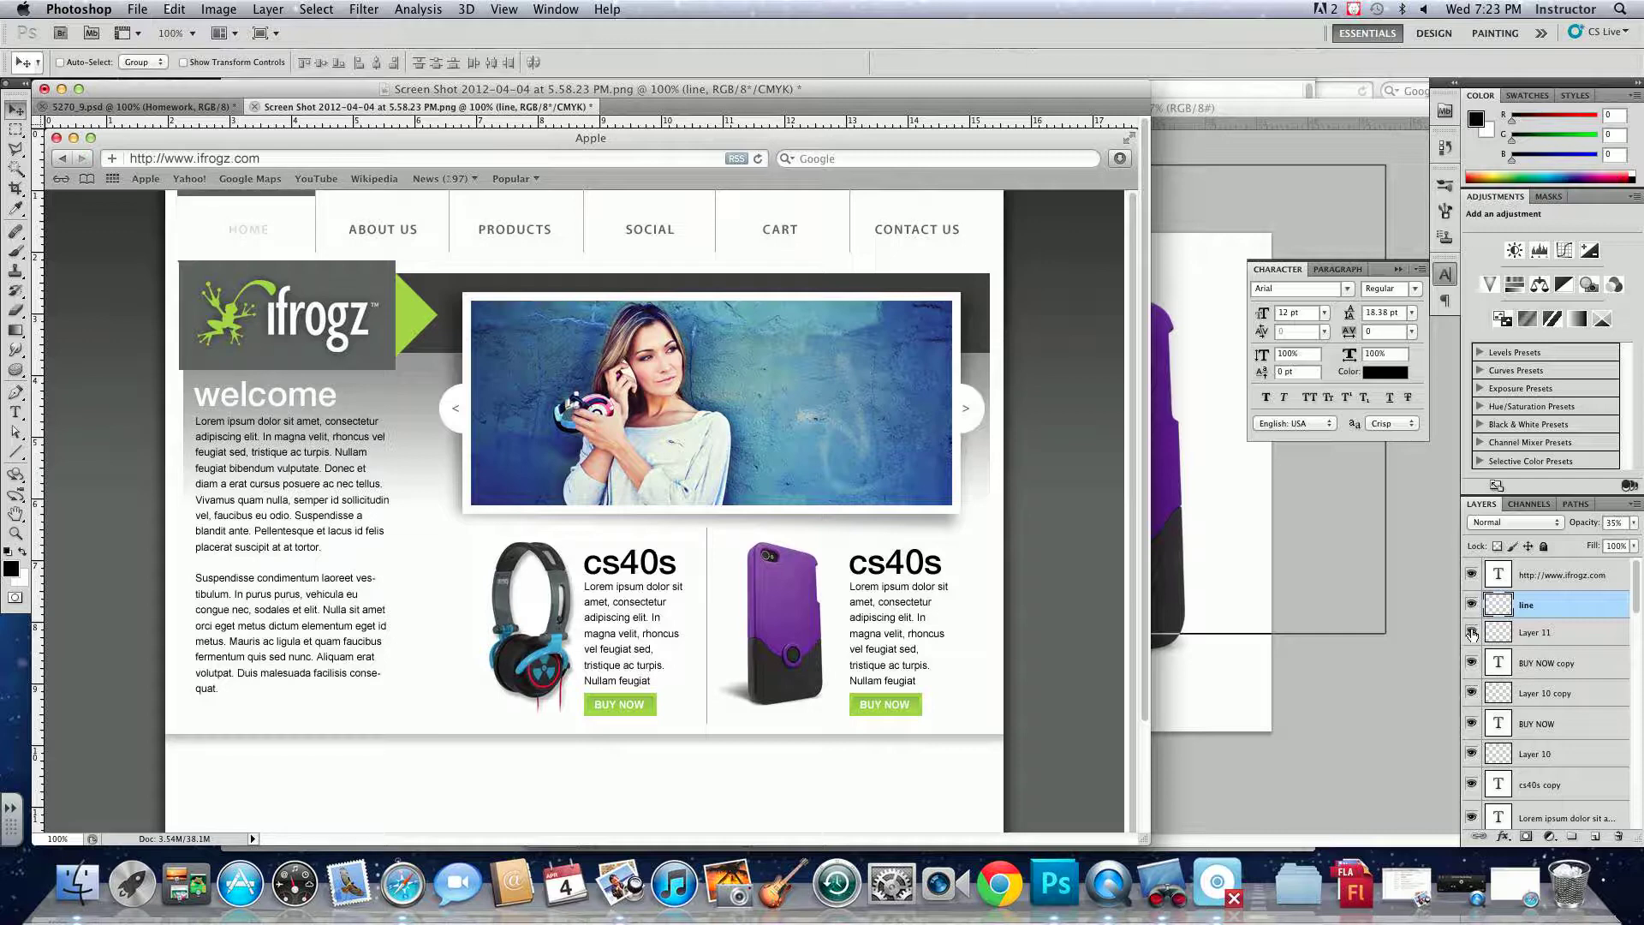
left_click(1533, 635)
double_click(1537, 634)
type("rollover")
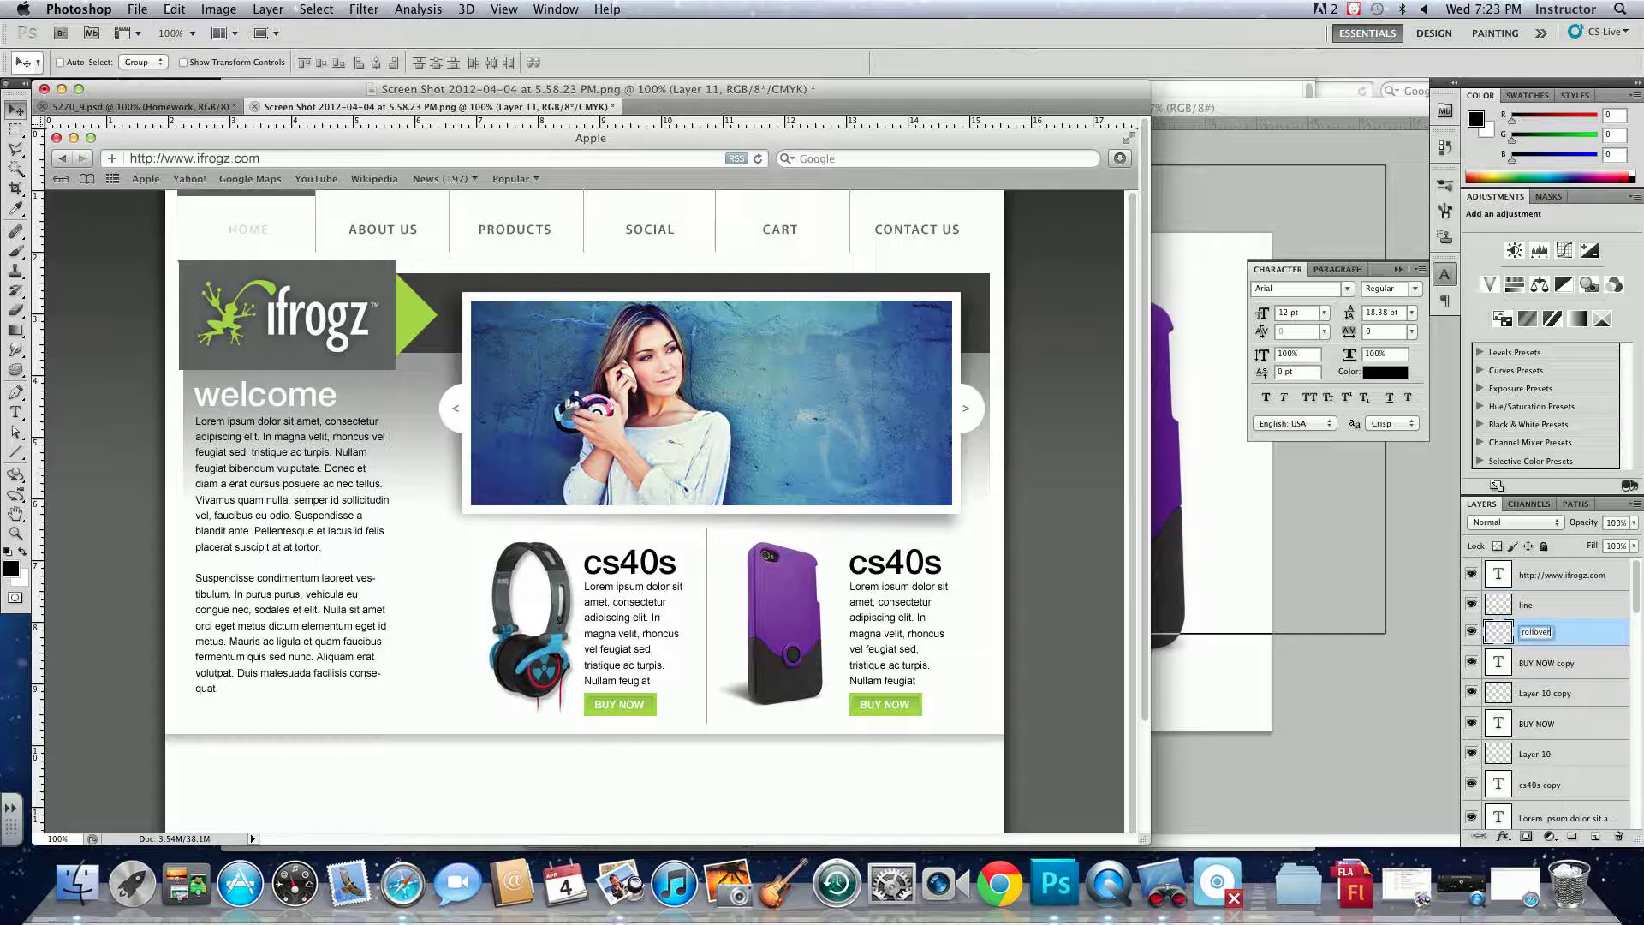
key("Return")
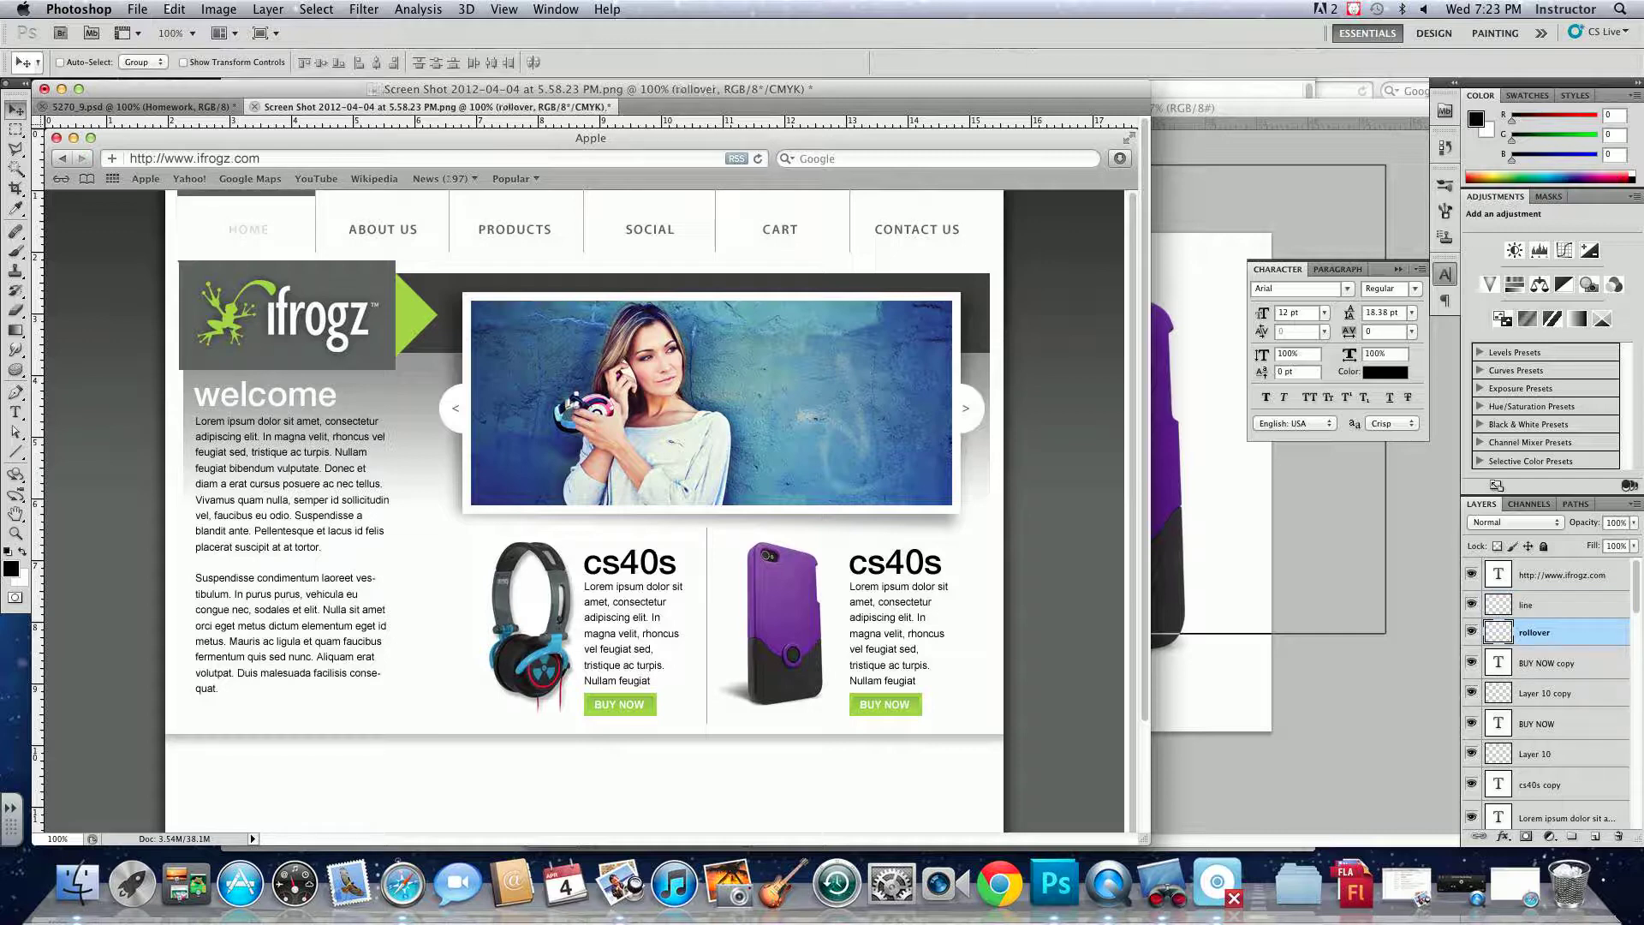
- Merge each BUY NOW text layer with its green button layer, Layer 10 copy and Layer 10
left_click(1470, 695)
left_click(1469, 695)
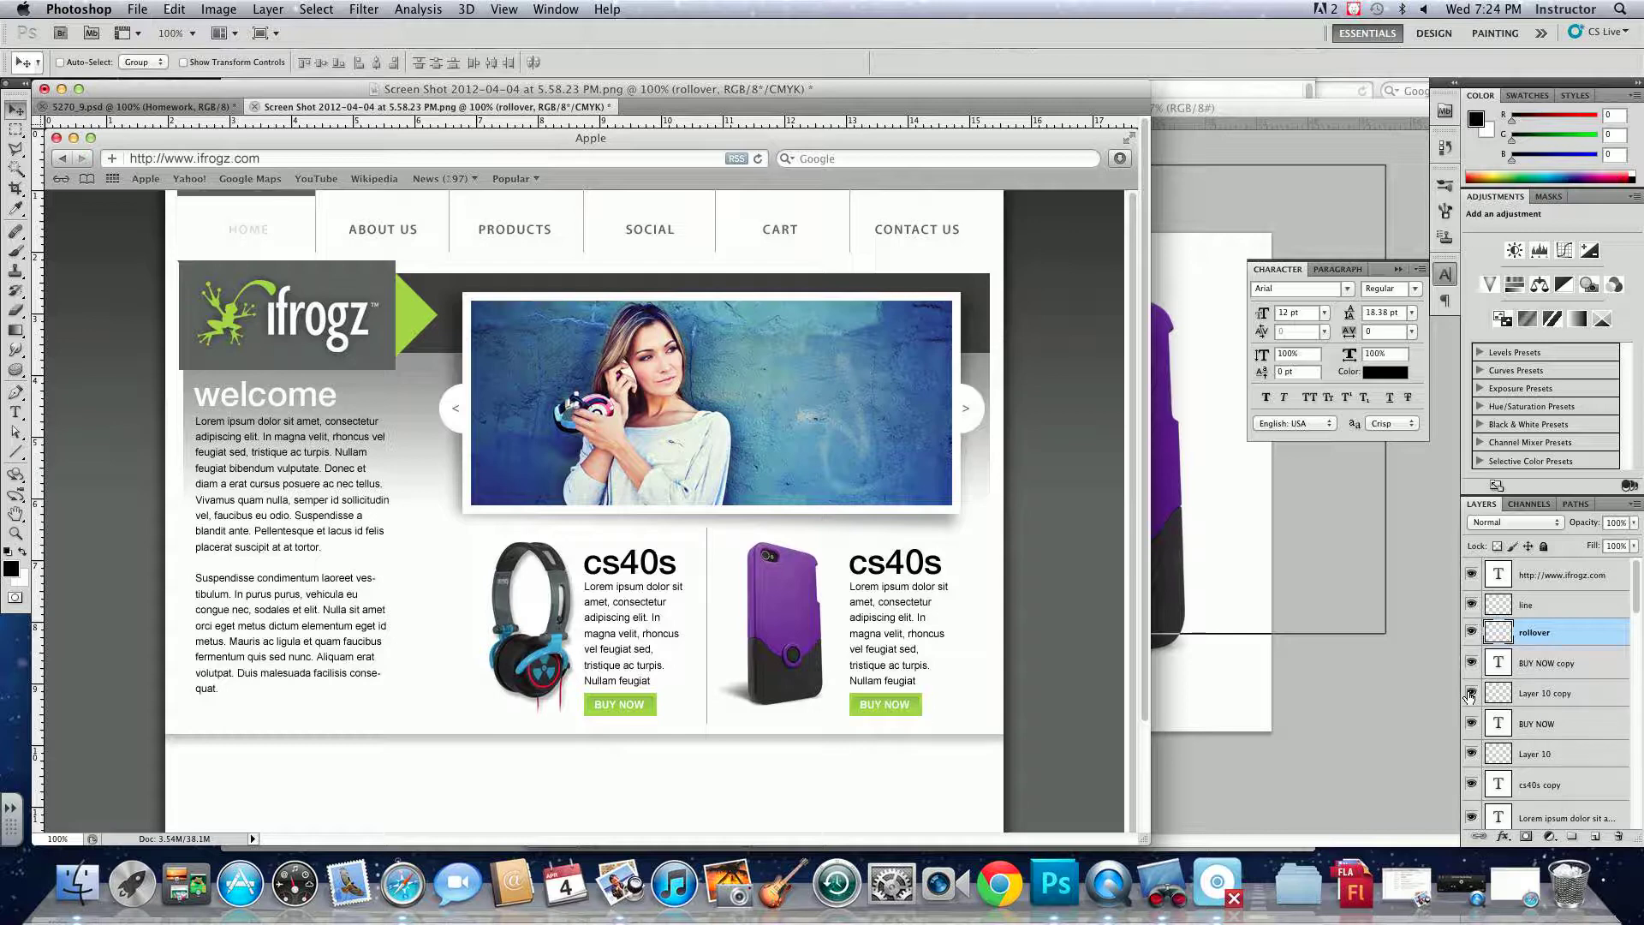
left_click(1549, 697)
left_click(1564, 666, "shift")
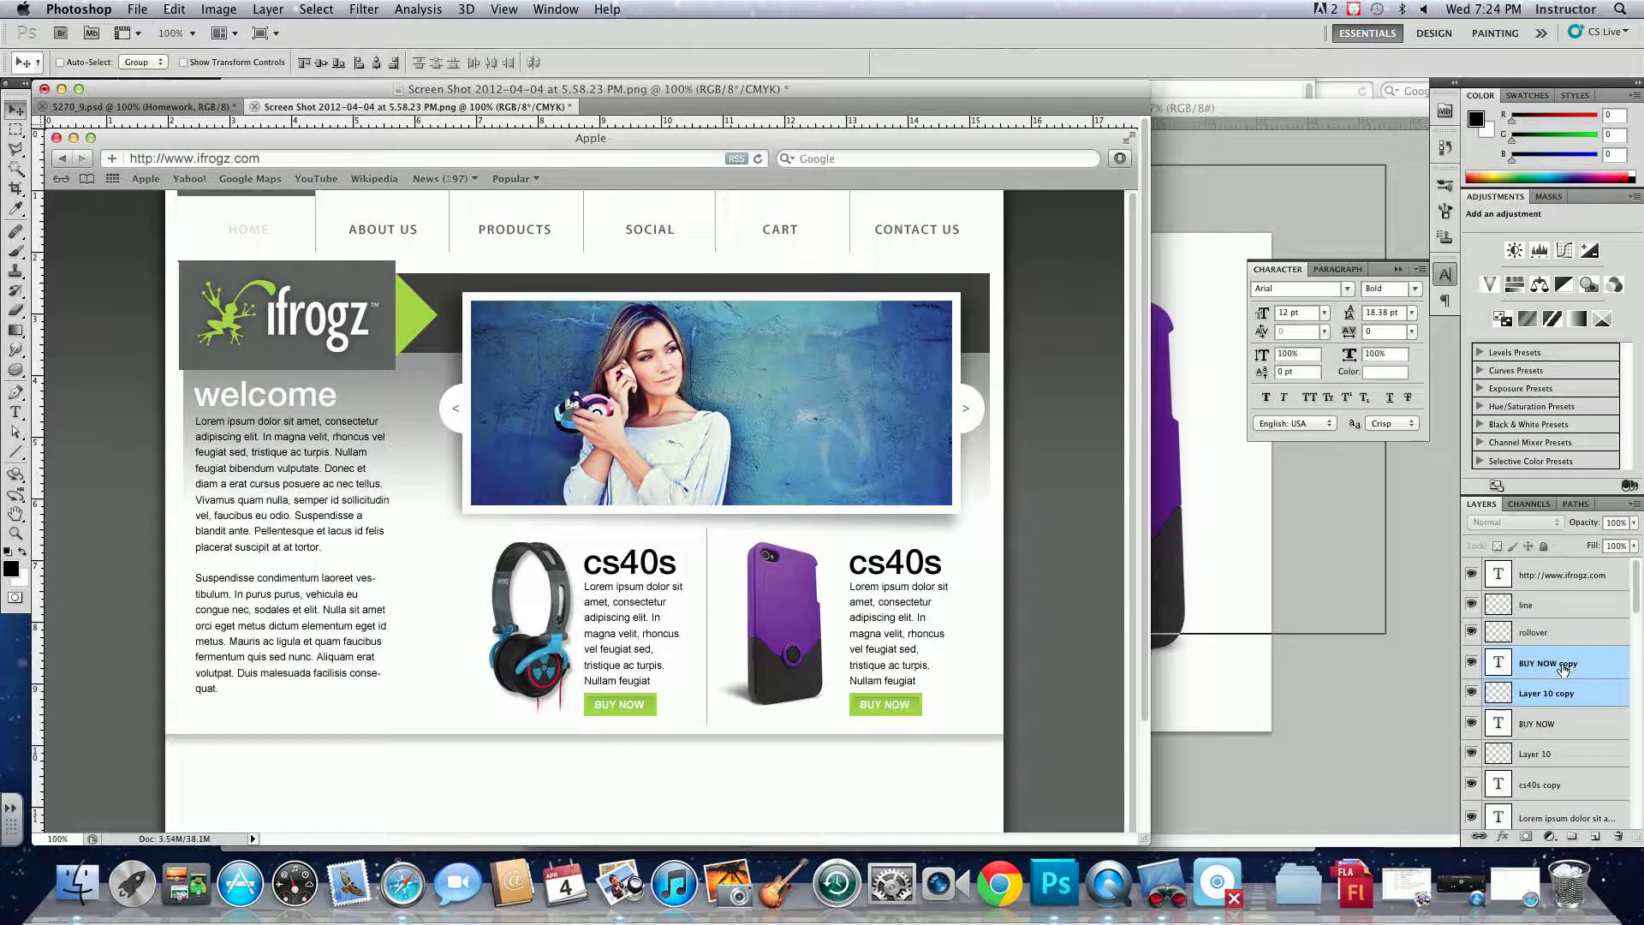
key("ctrl+e")
left_click(1549, 717)
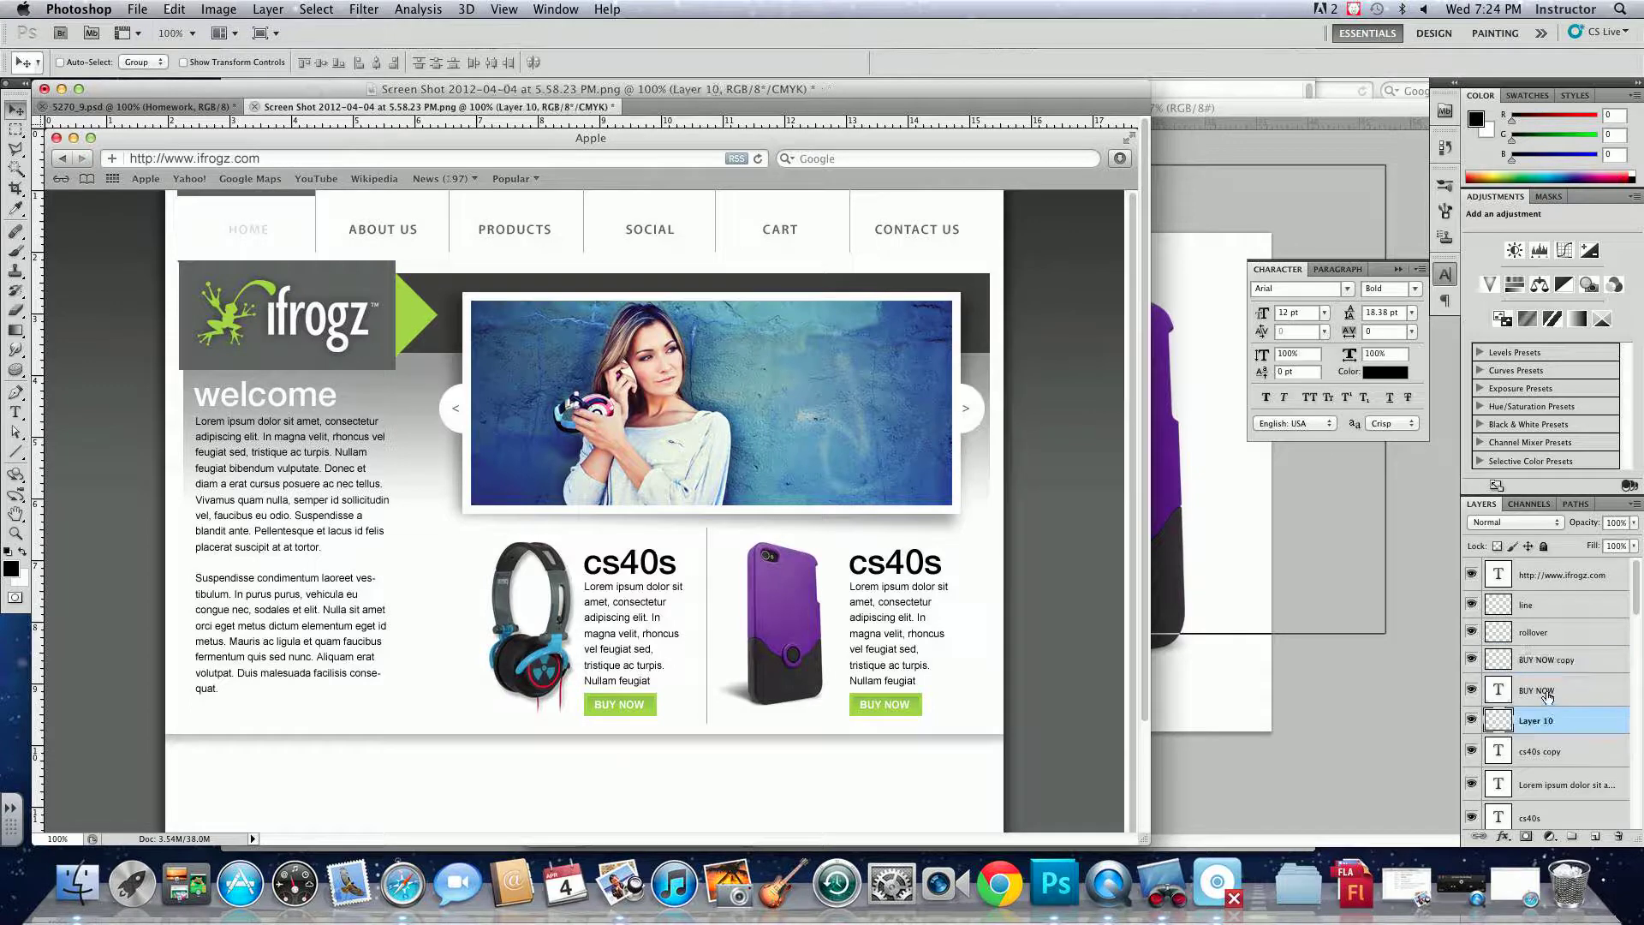
left_click(1548, 693, "shift")
key("ctrl+e")
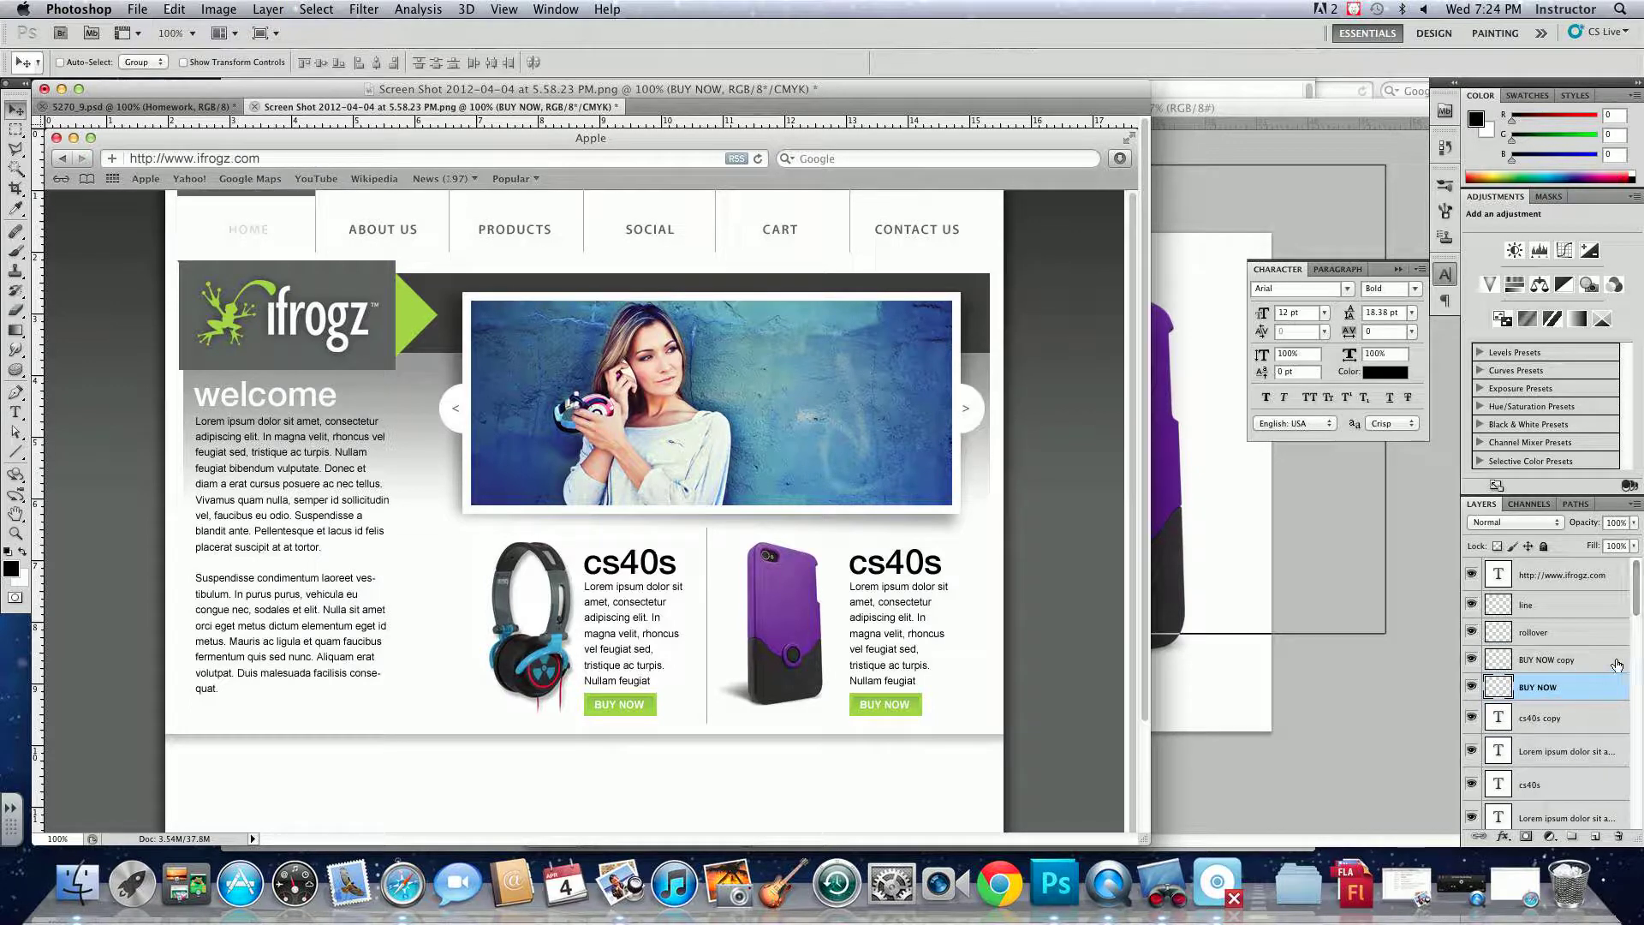
- Delete the hidden Layer 1 and move the "background" layer beneath the light gray bar
mouse_move(1637, 591)
left_mouse_down()
mouse_move(1643, 649)
mouse_move(1636, 619)
left_mouse_up()
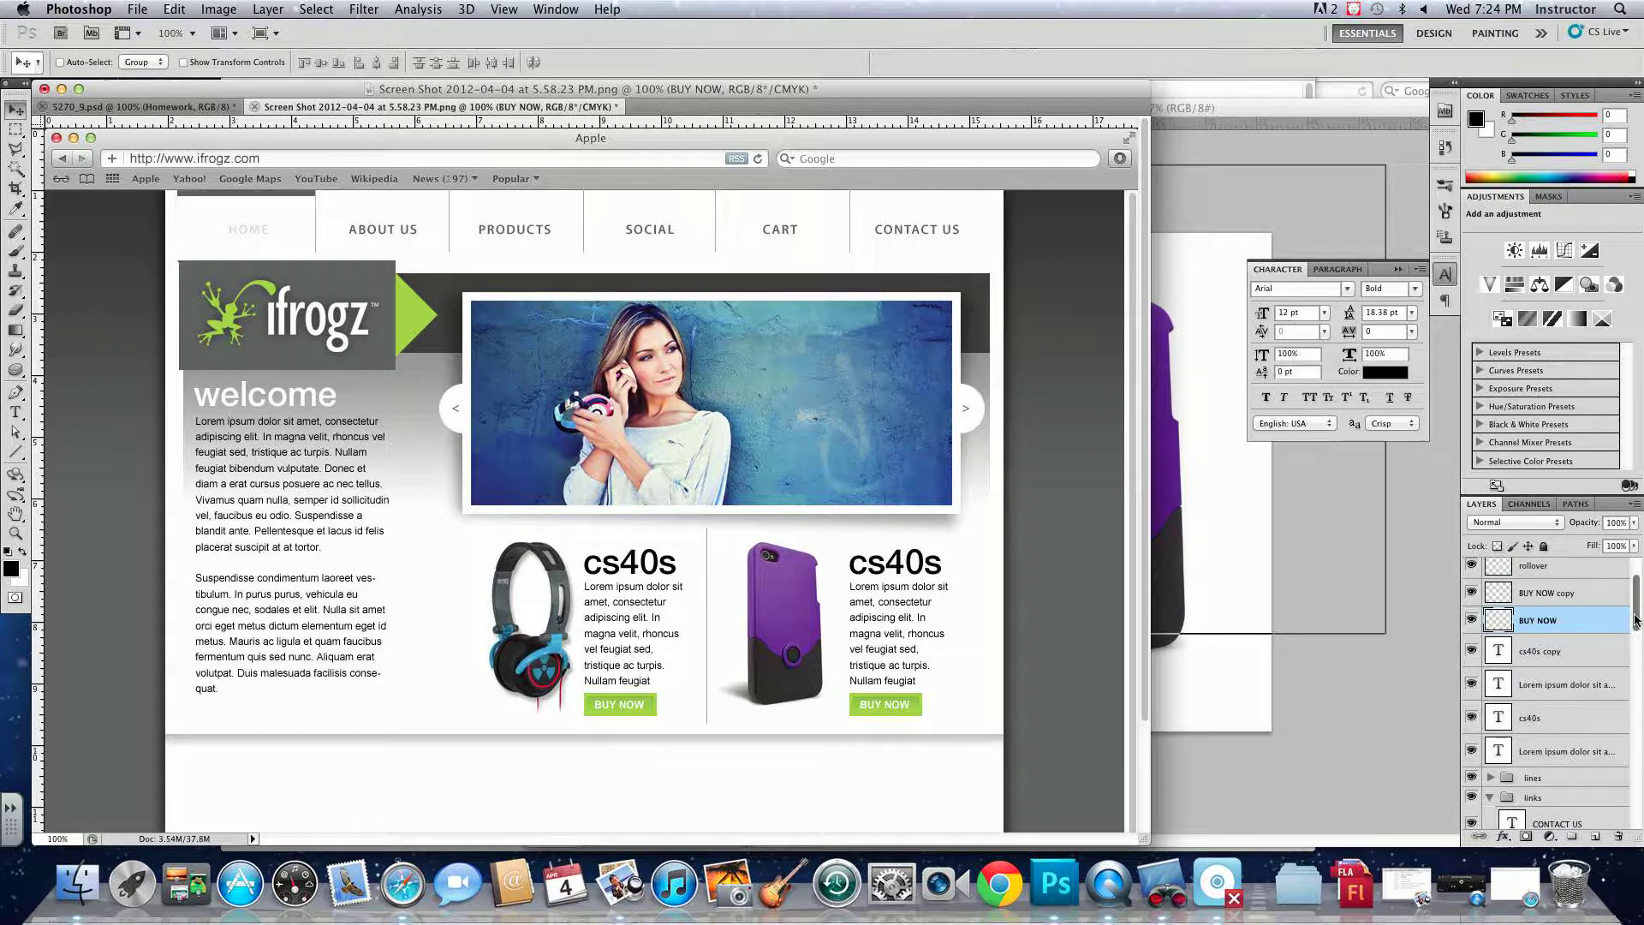
left_click(1471, 653)
left_click(1472, 653)
left_click_drag(1643, 629, 1622, 824)
left_click_drag(1564, 677, 1618, 837)
left_click(1624, 730)
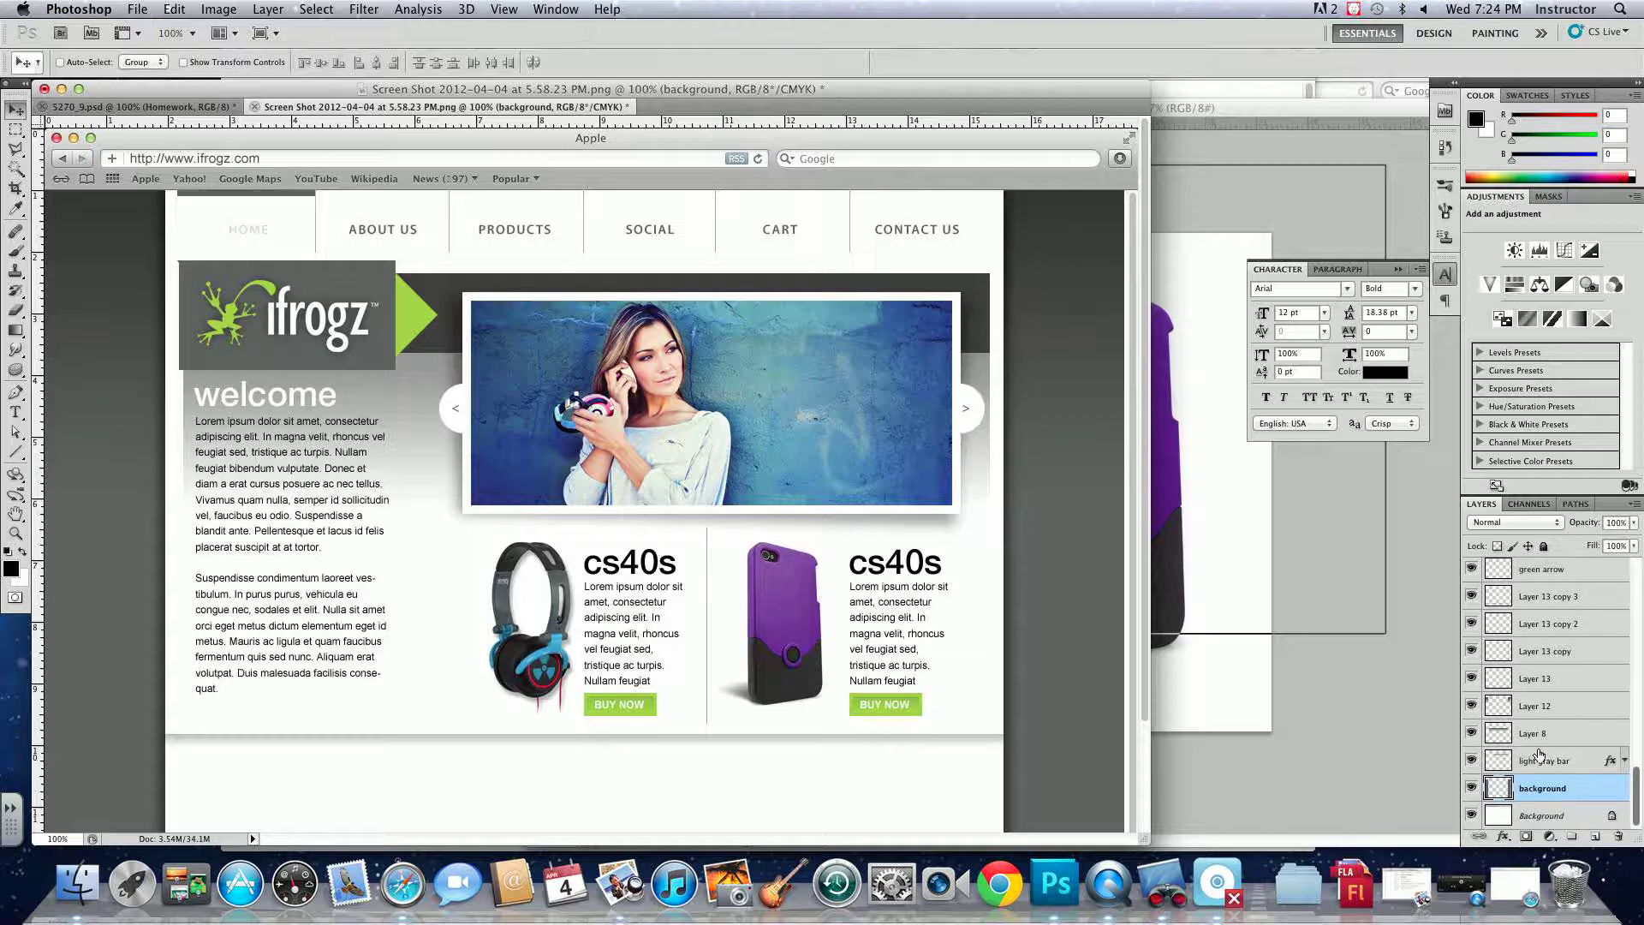
- Move Layer 12 directly above the "background" layer and group the two layers under the name "background"
left_click_drag(1530, 708, 1547, 786)
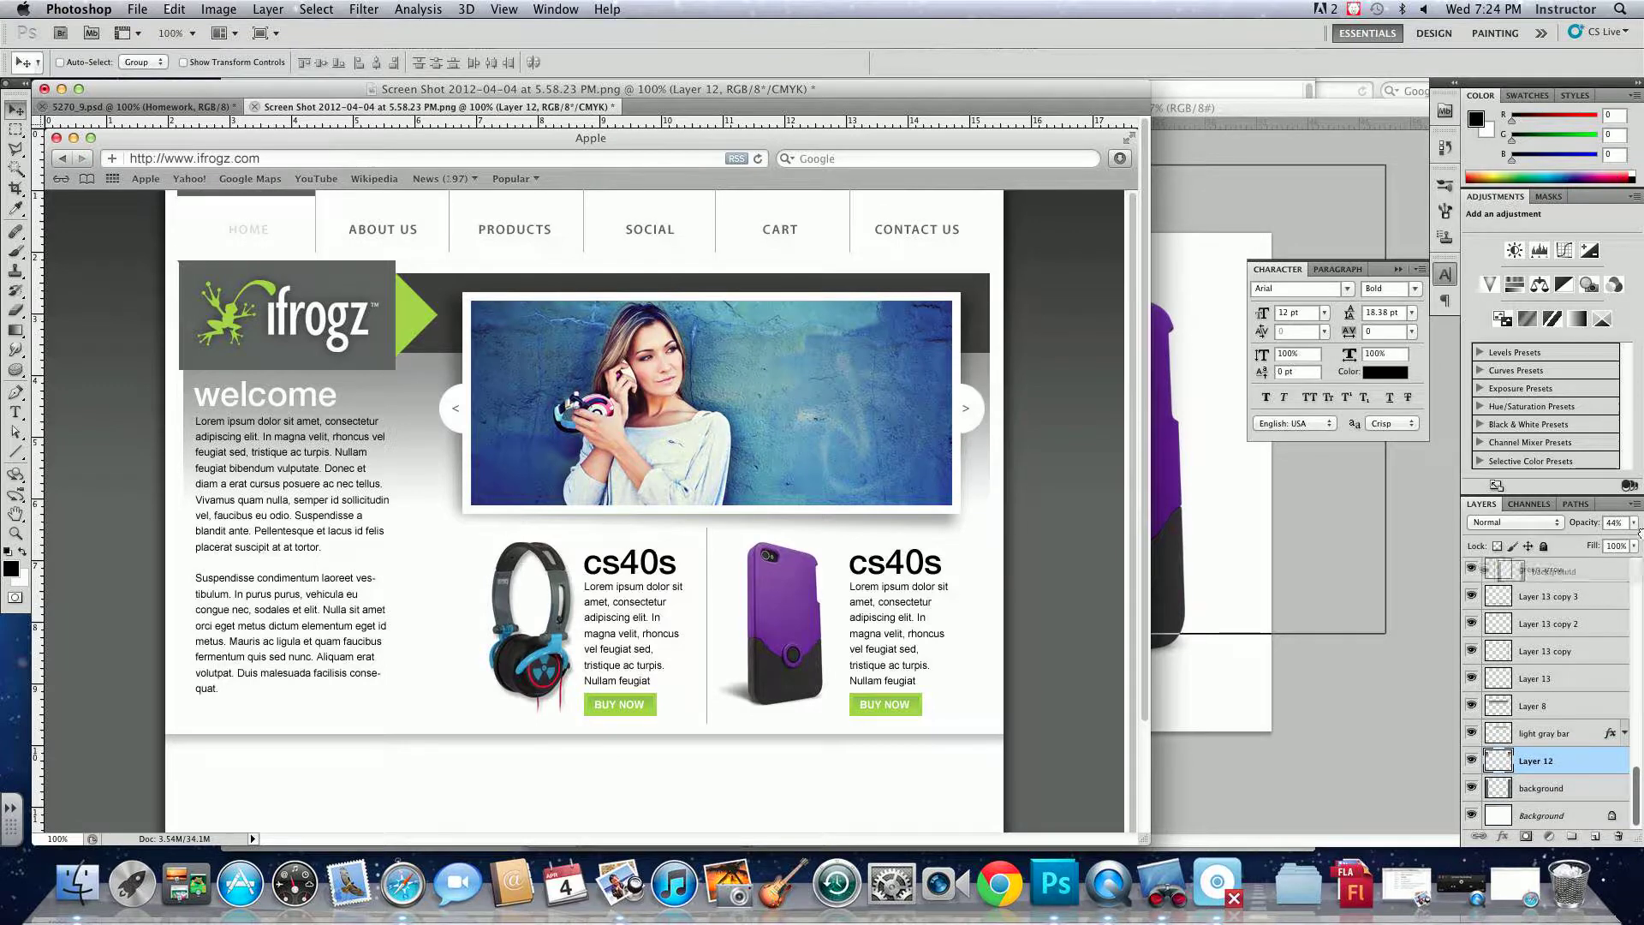
left_click(1559, 795, "shift")
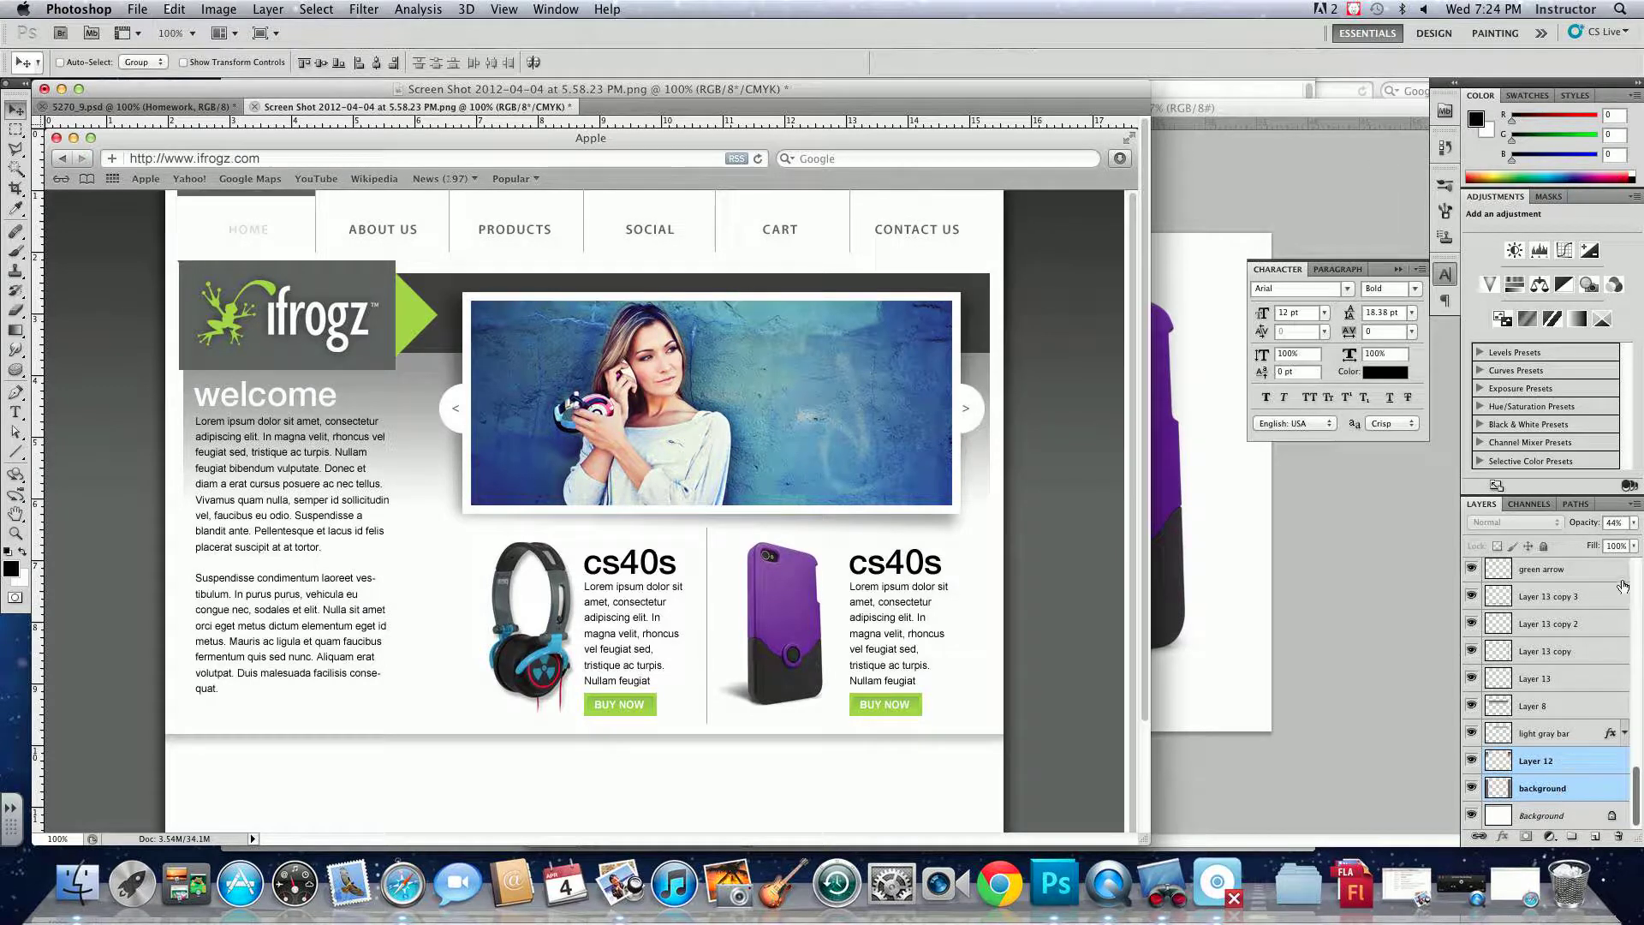
left_click(1635, 504)
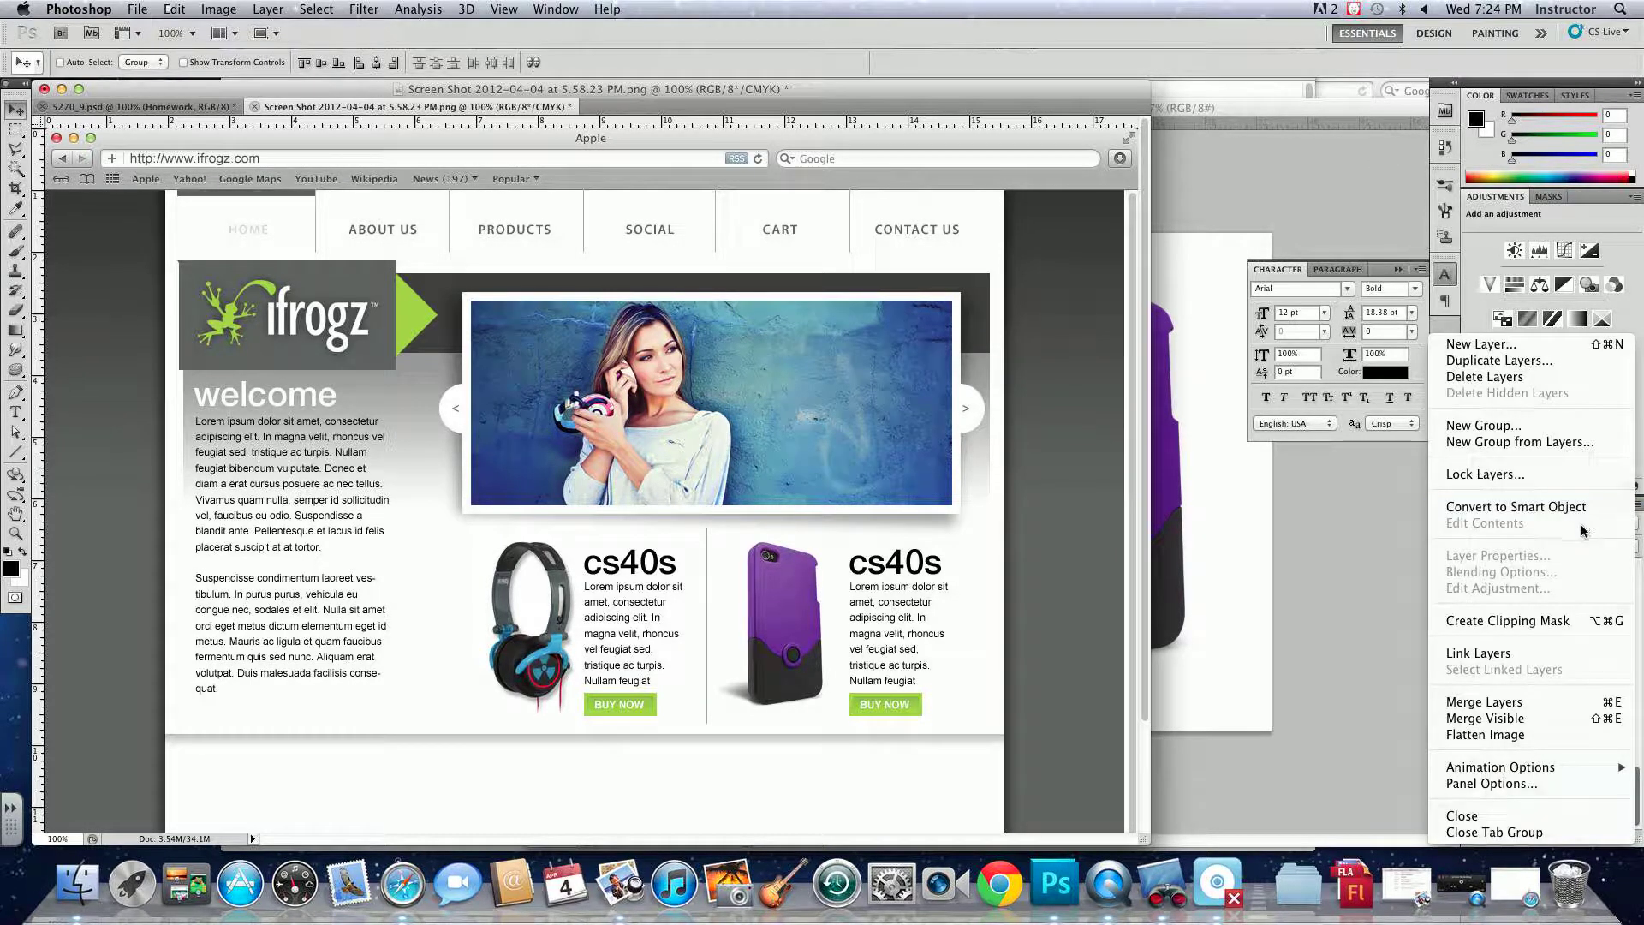
left_click(1521, 442)
type("backg")
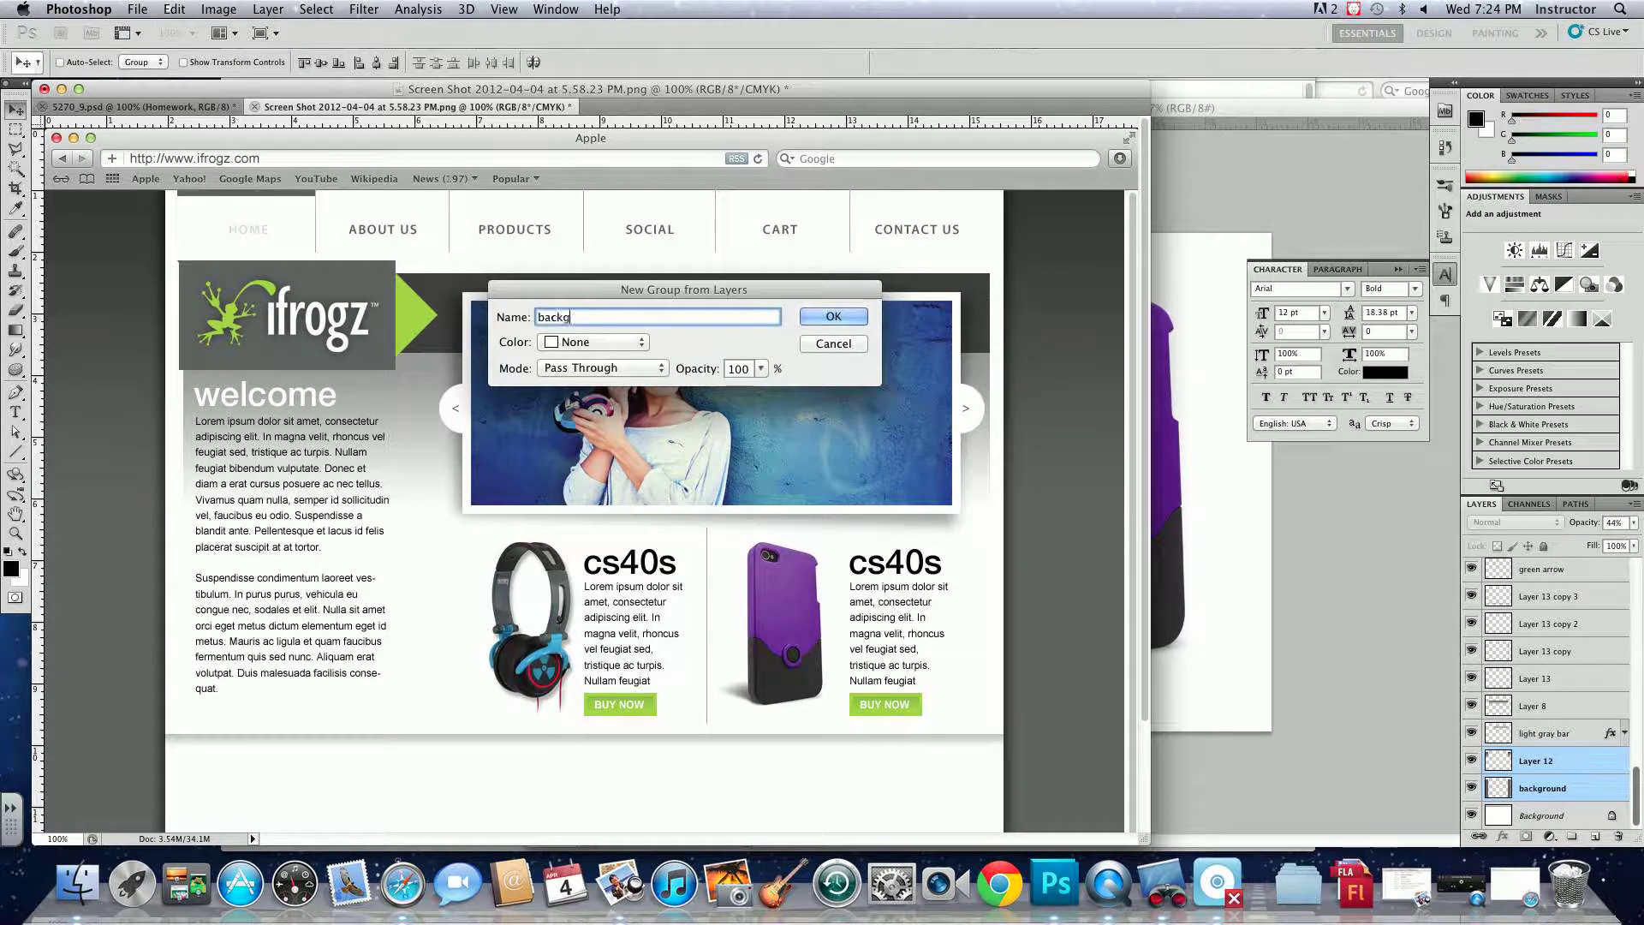
type("round")
key("Return")
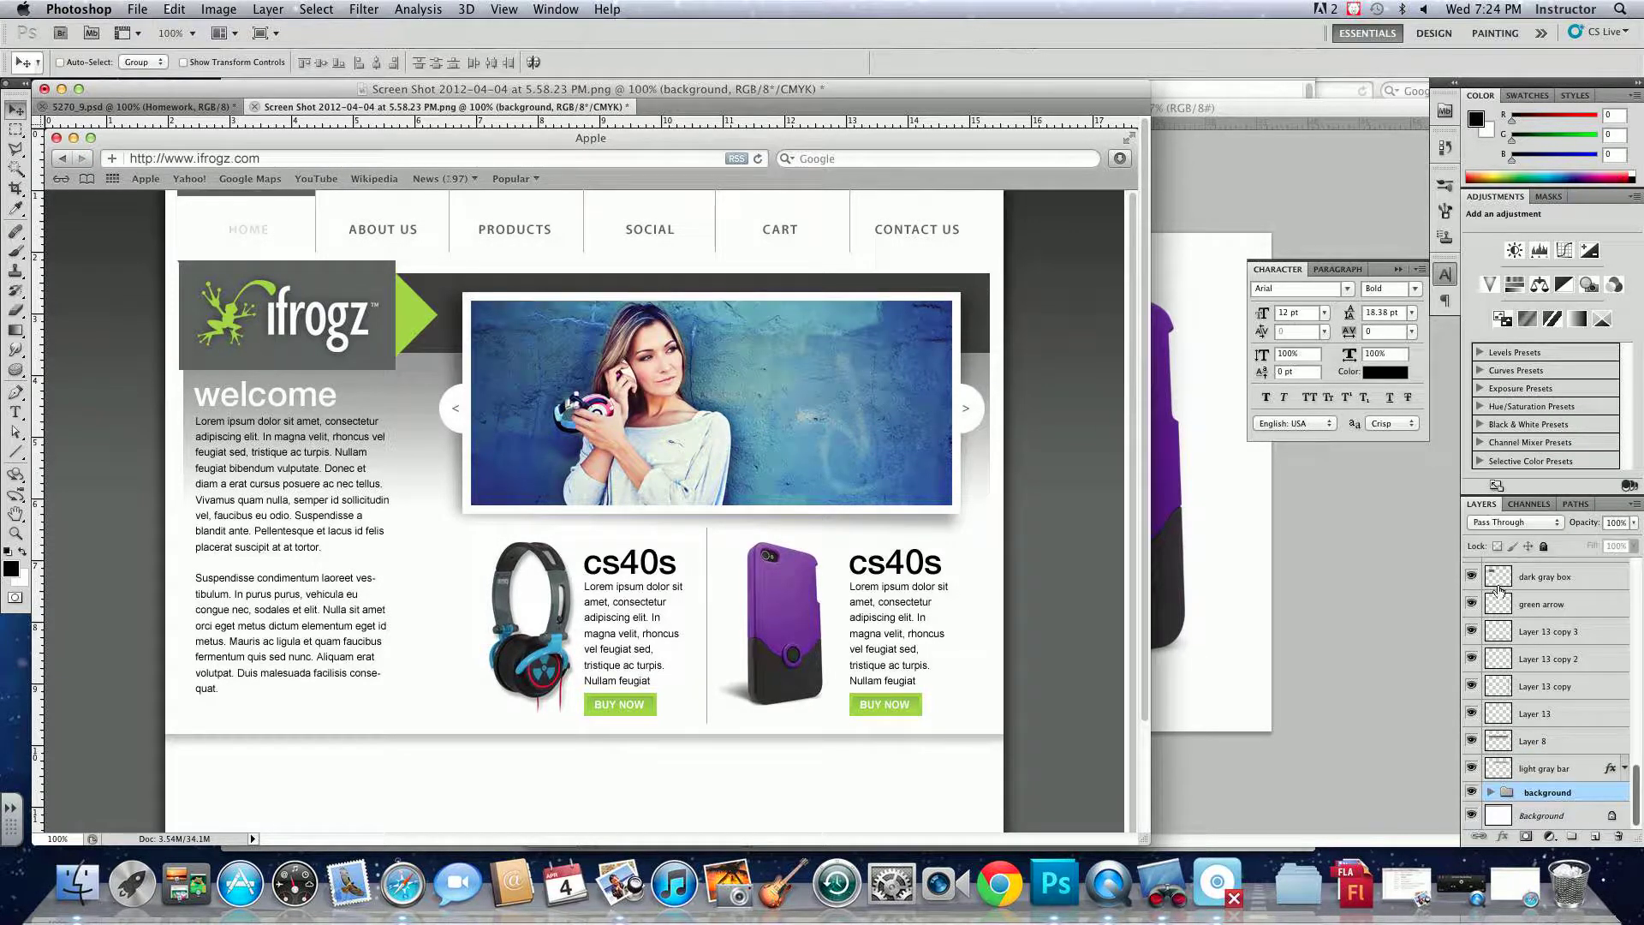
- Toggle the light gray bar, Layer 8 and Layer 13 off and on to examine what each layer contains
left_click(1540, 769)
left_click(1472, 768)
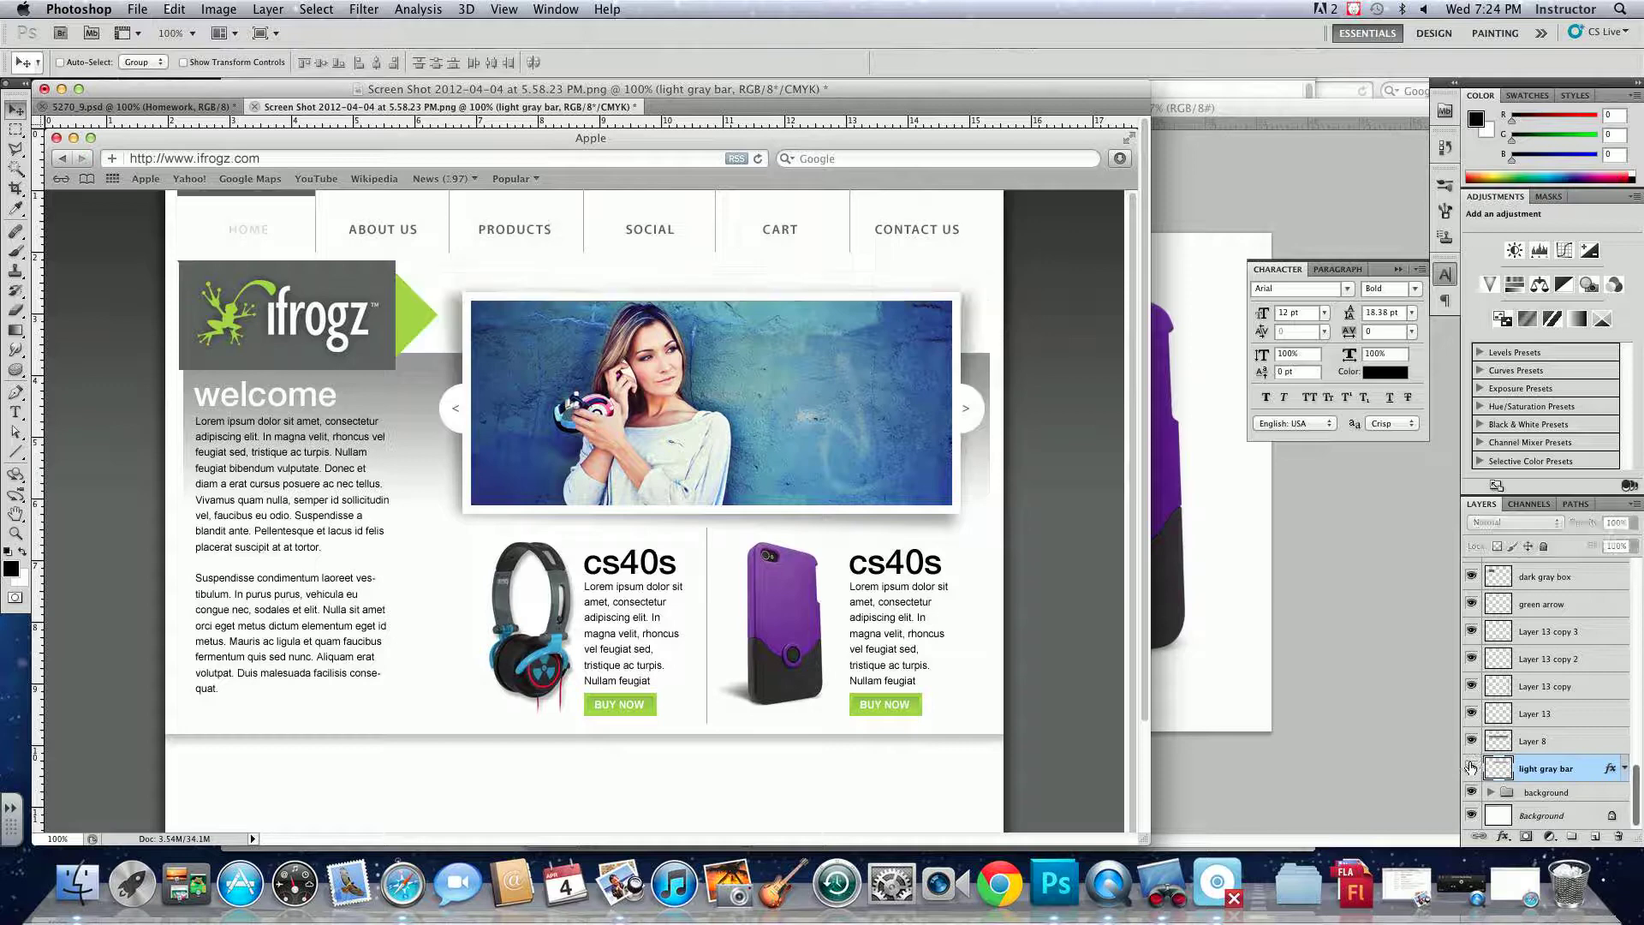
left_click(1471, 769)
left_click(1471, 742)
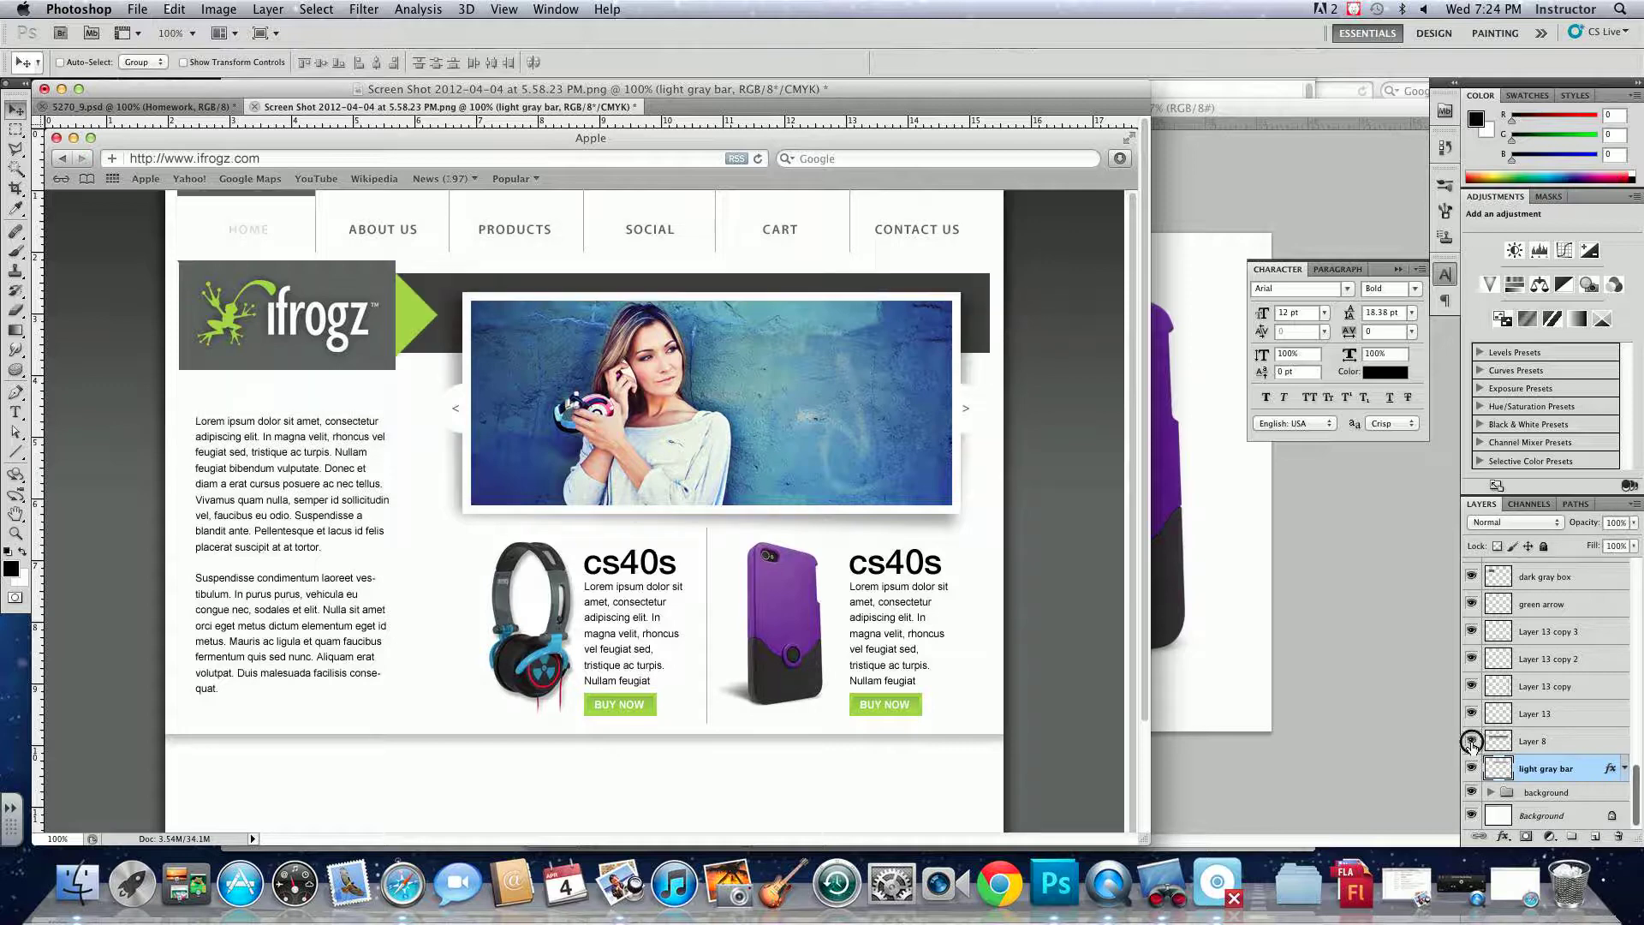
left_click(1472, 741)
left_click(1472, 715)
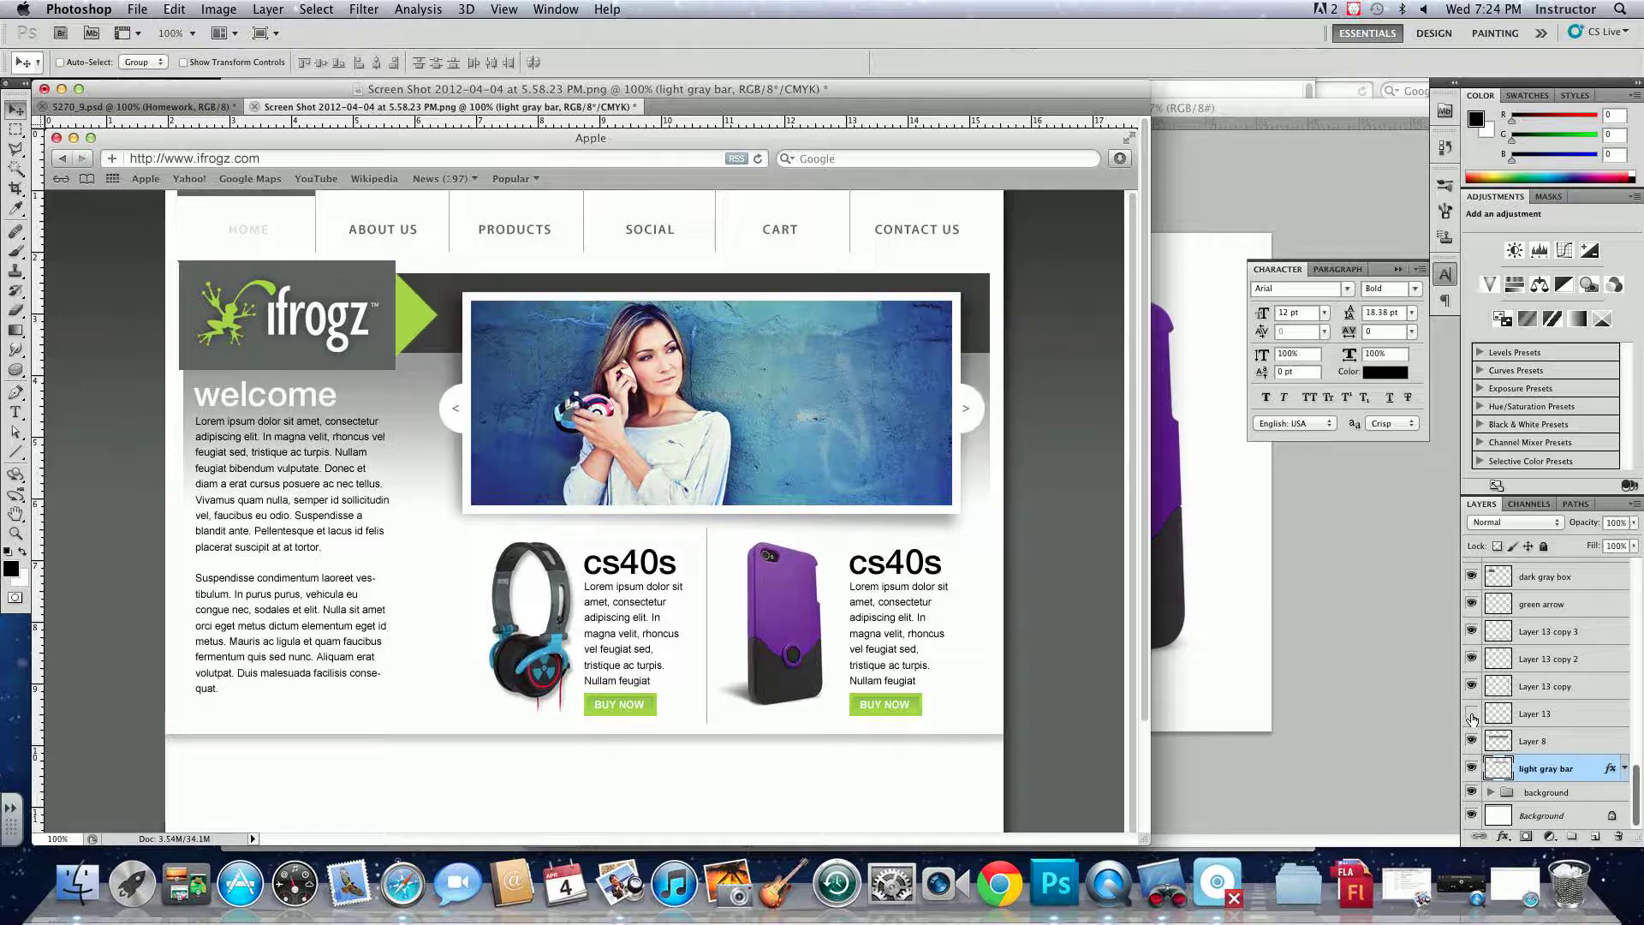
left_click(1472, 715)
left_click(1471, 715)
left_click(1472, 714)
- Group Layer 8 and the light gray bar into a new layer group named "top structure"
left_click(1529, 742, "shift")
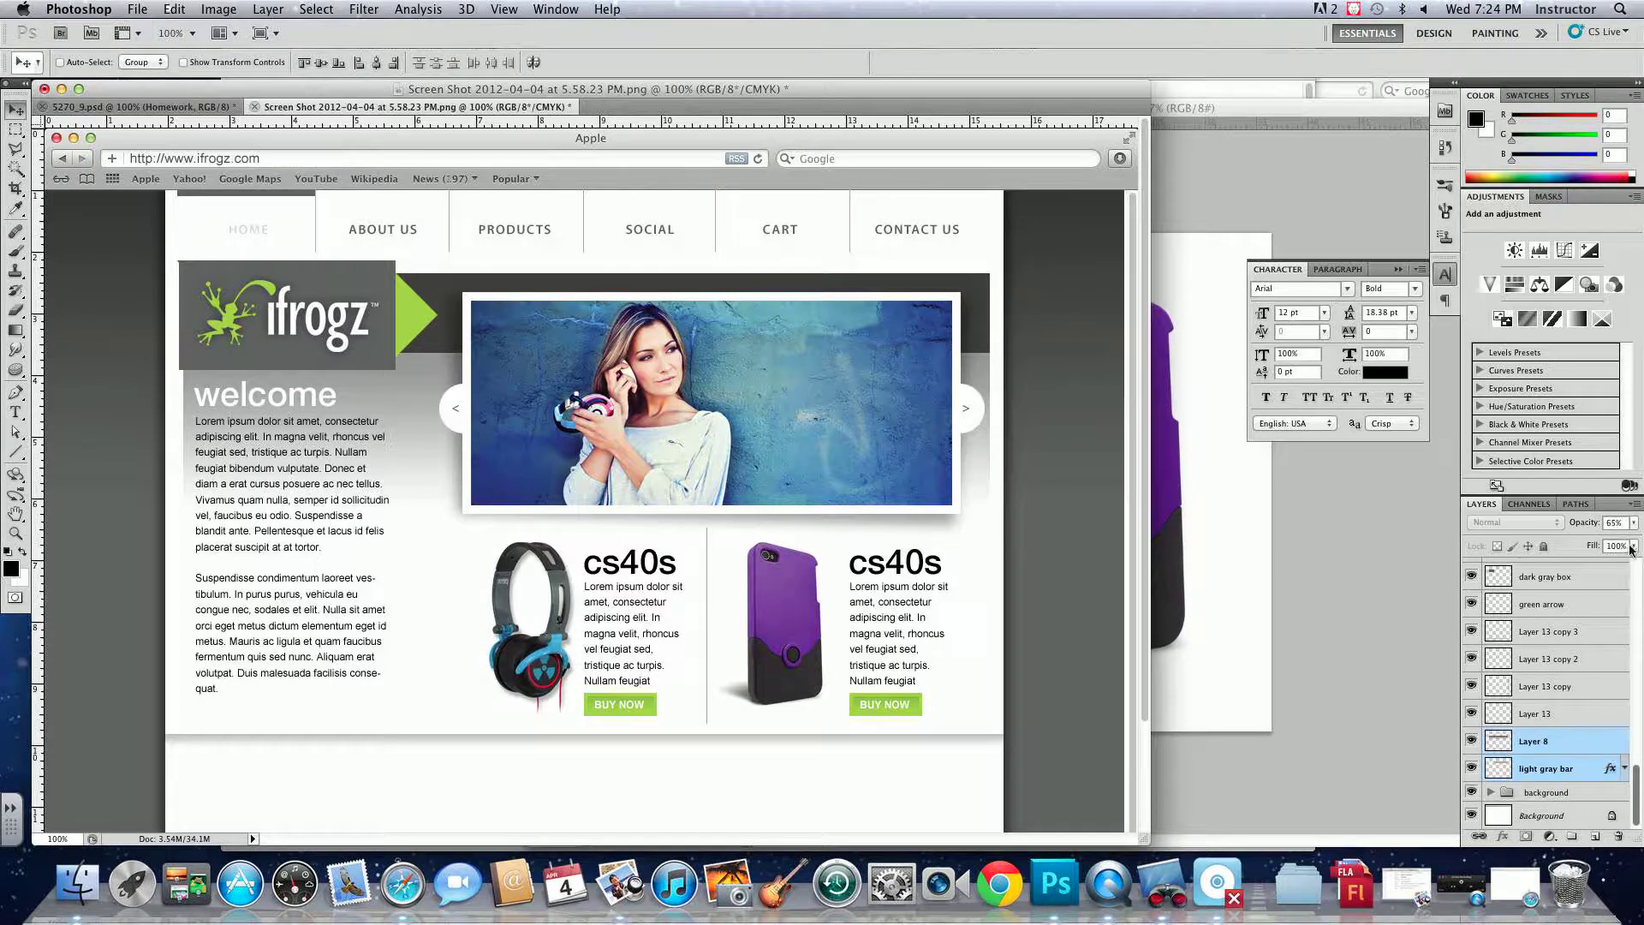
left_click(1634, 503)
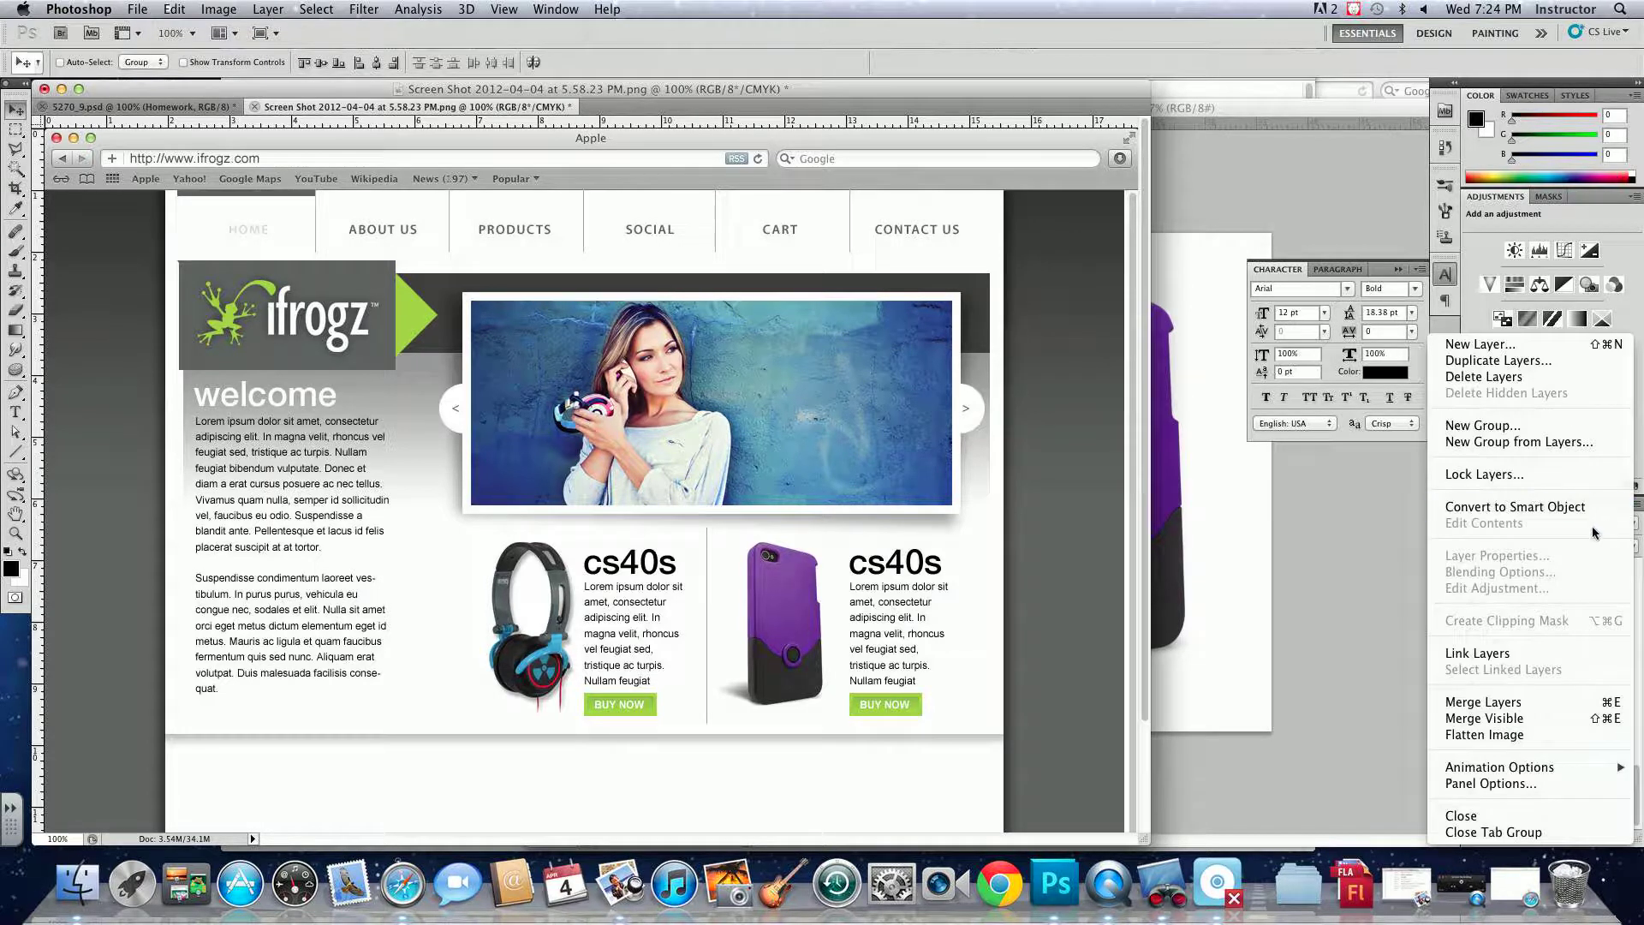
left_click(1583, 444)
type("topo")
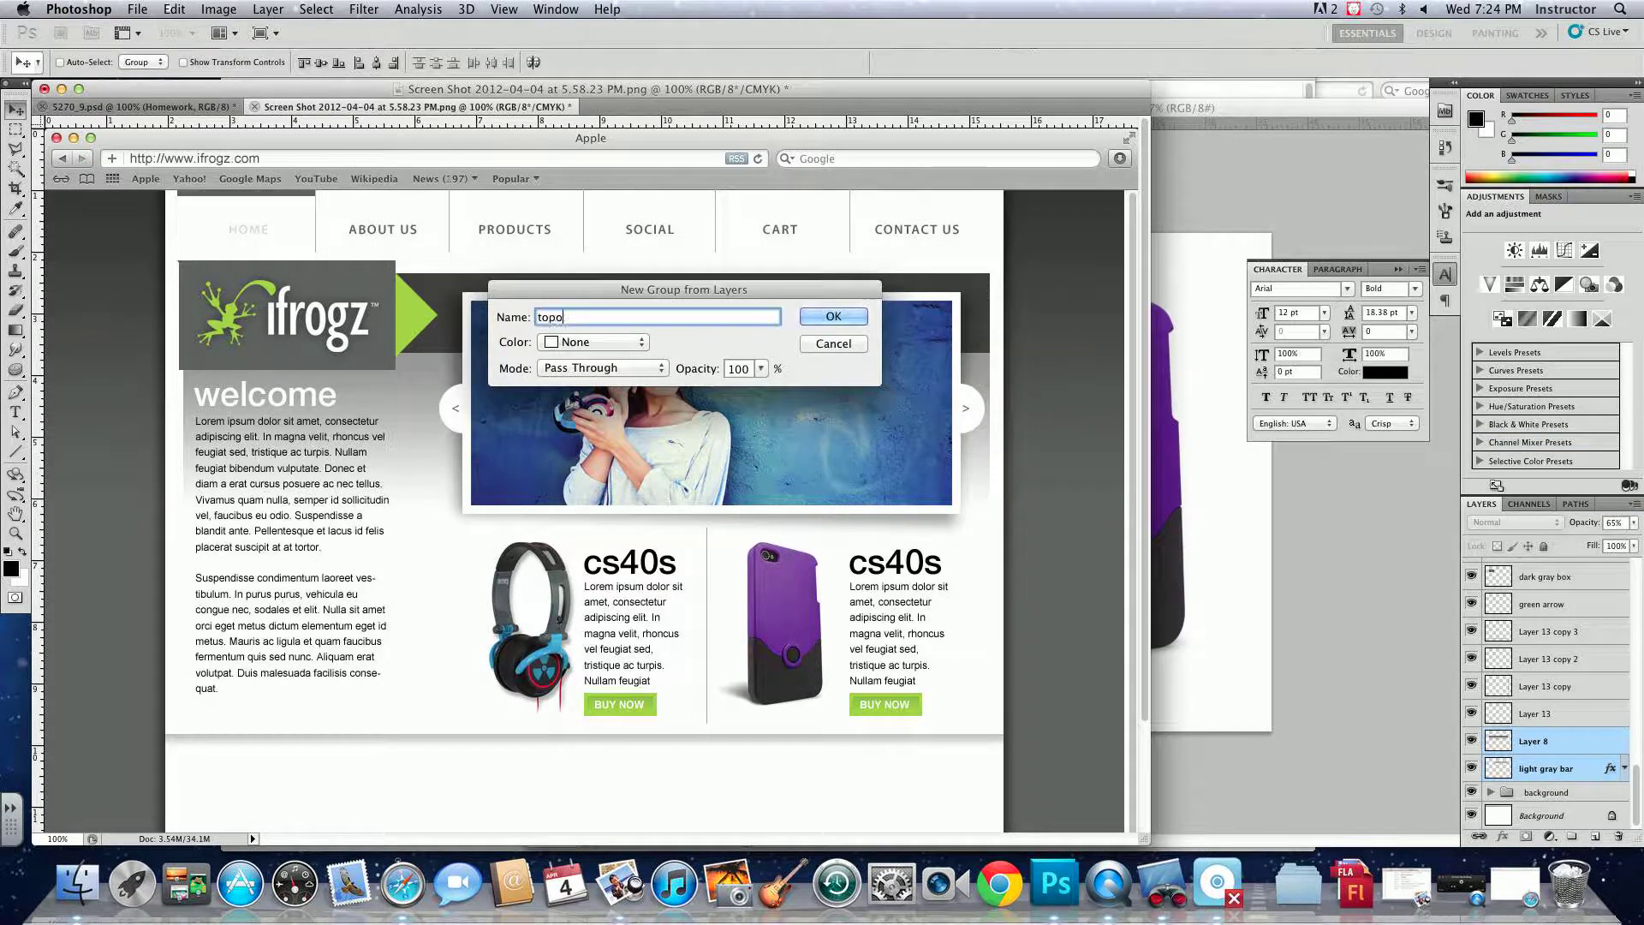
key("BackSpace")
type("structure")
key("Return")
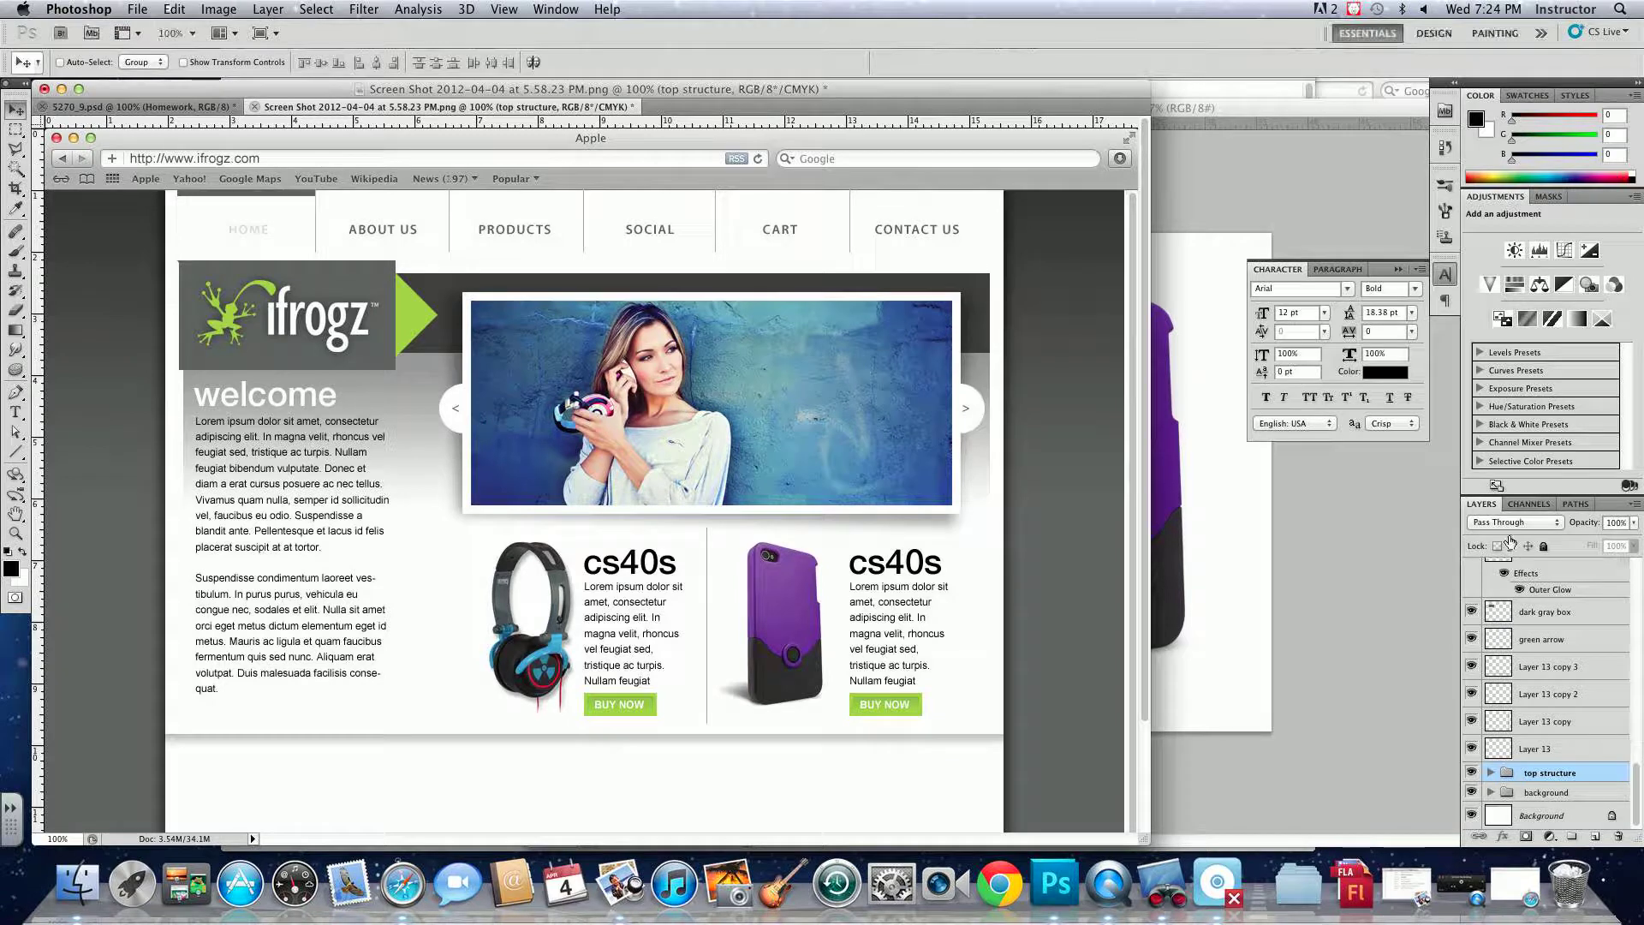
- Check what Layer 13 contains, and rename both Layer 13 and Layer 13 copy as "vertical shadow"
left_click(1471, 750)
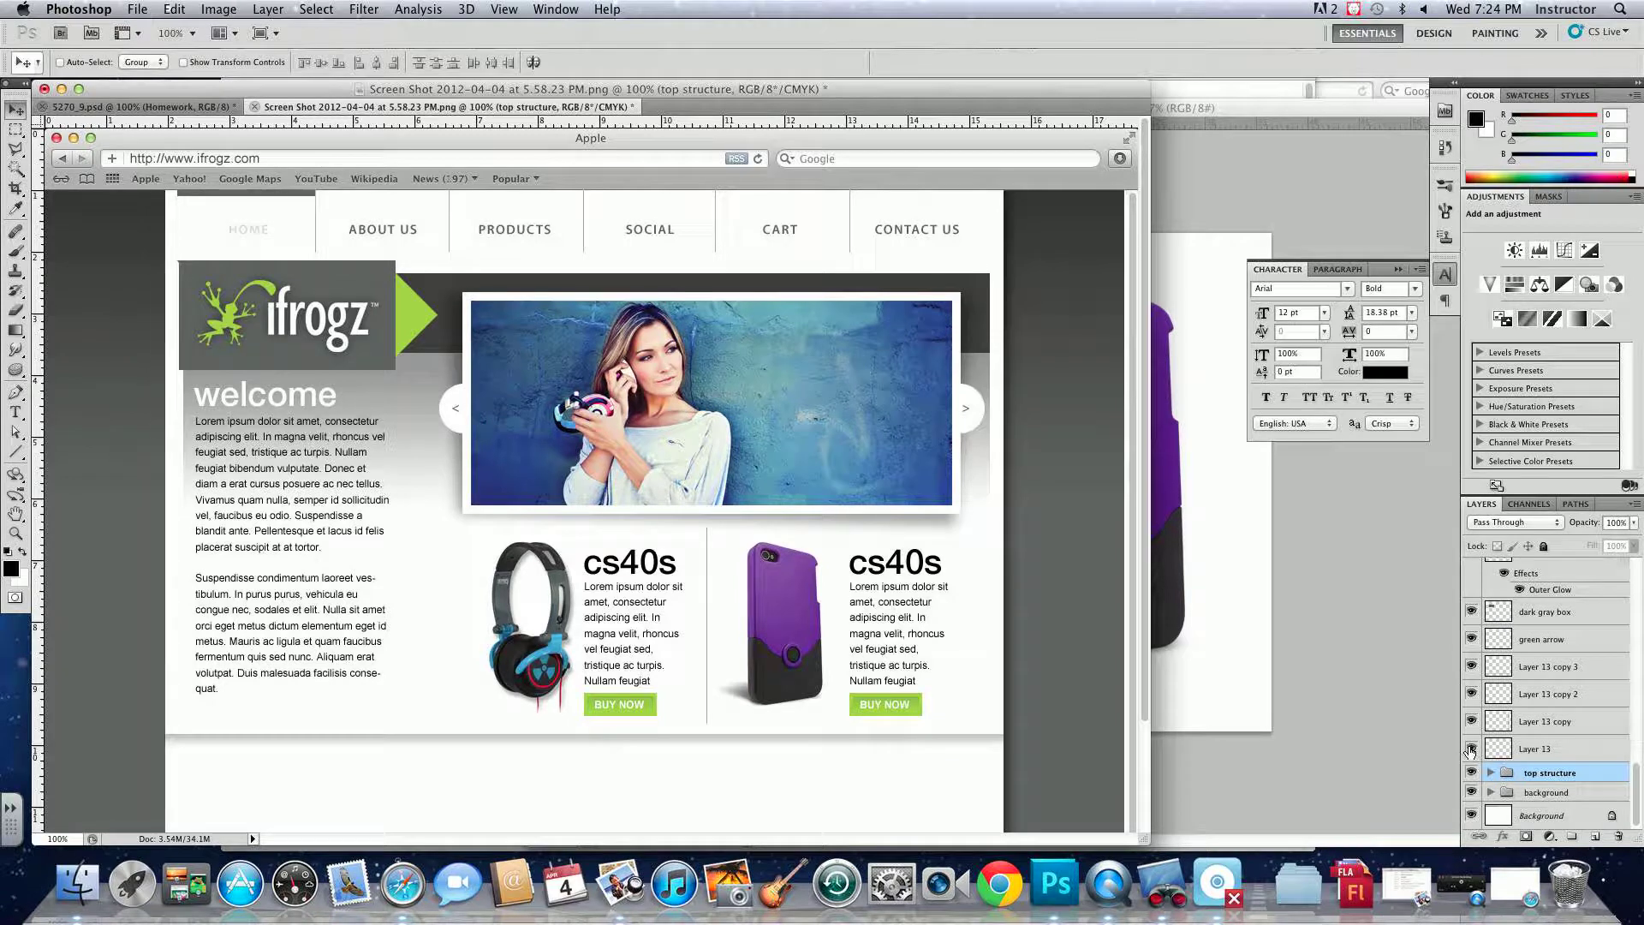
left_click(1472, 750)
left_click(1535, 750)
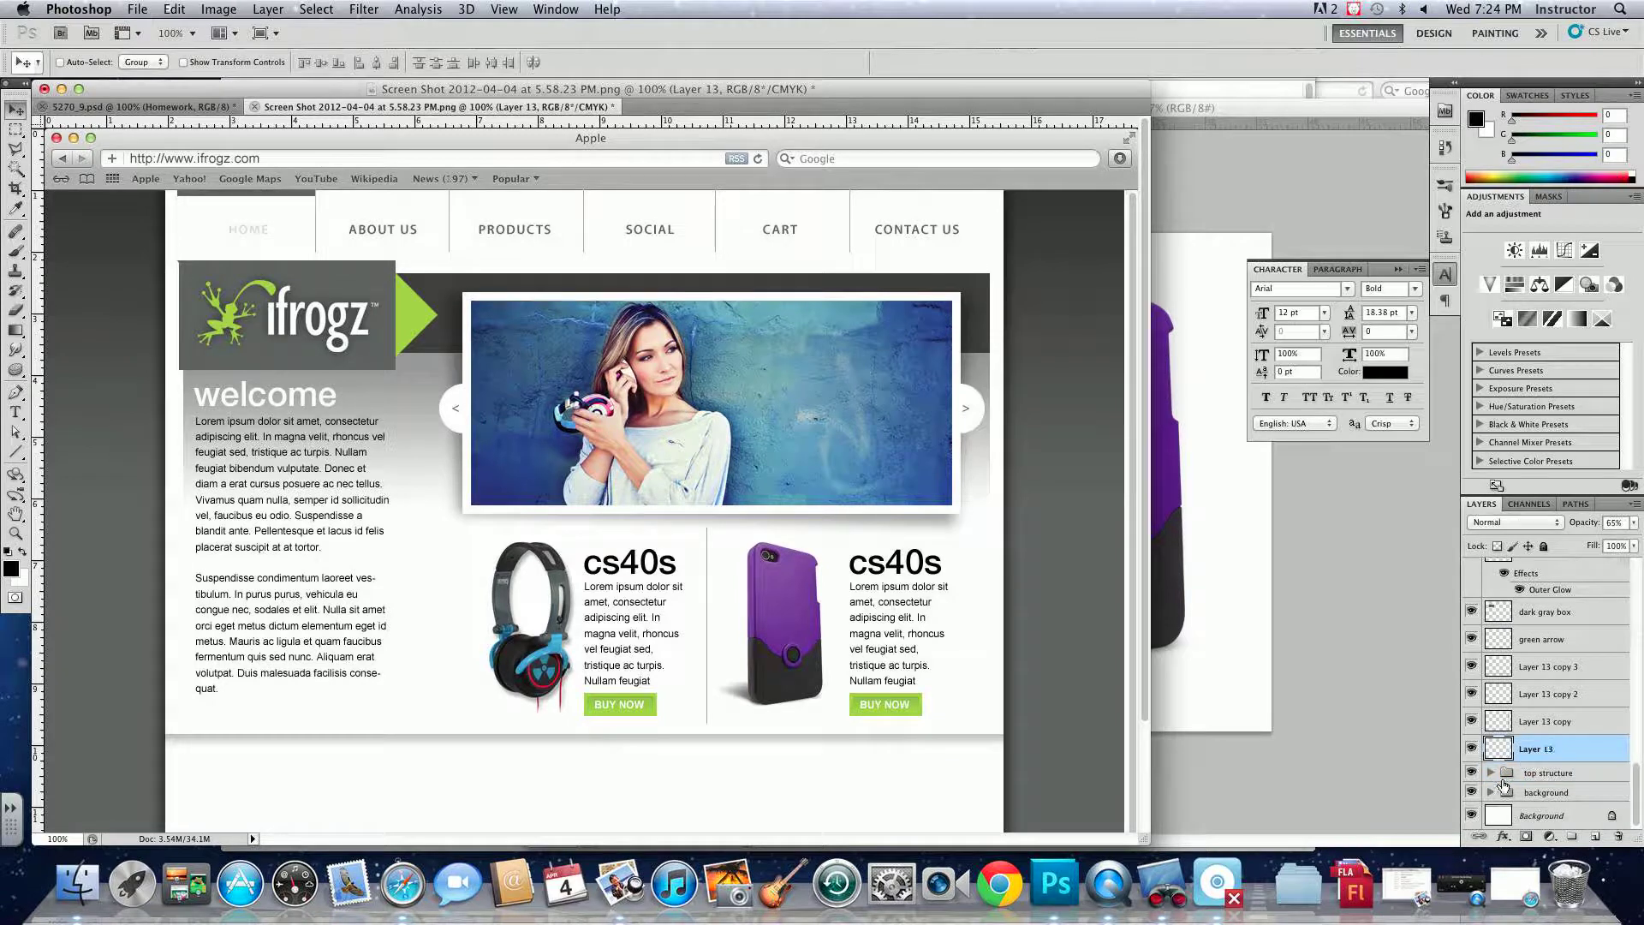
left_click(1492, 792)
double_click(1539, 749)
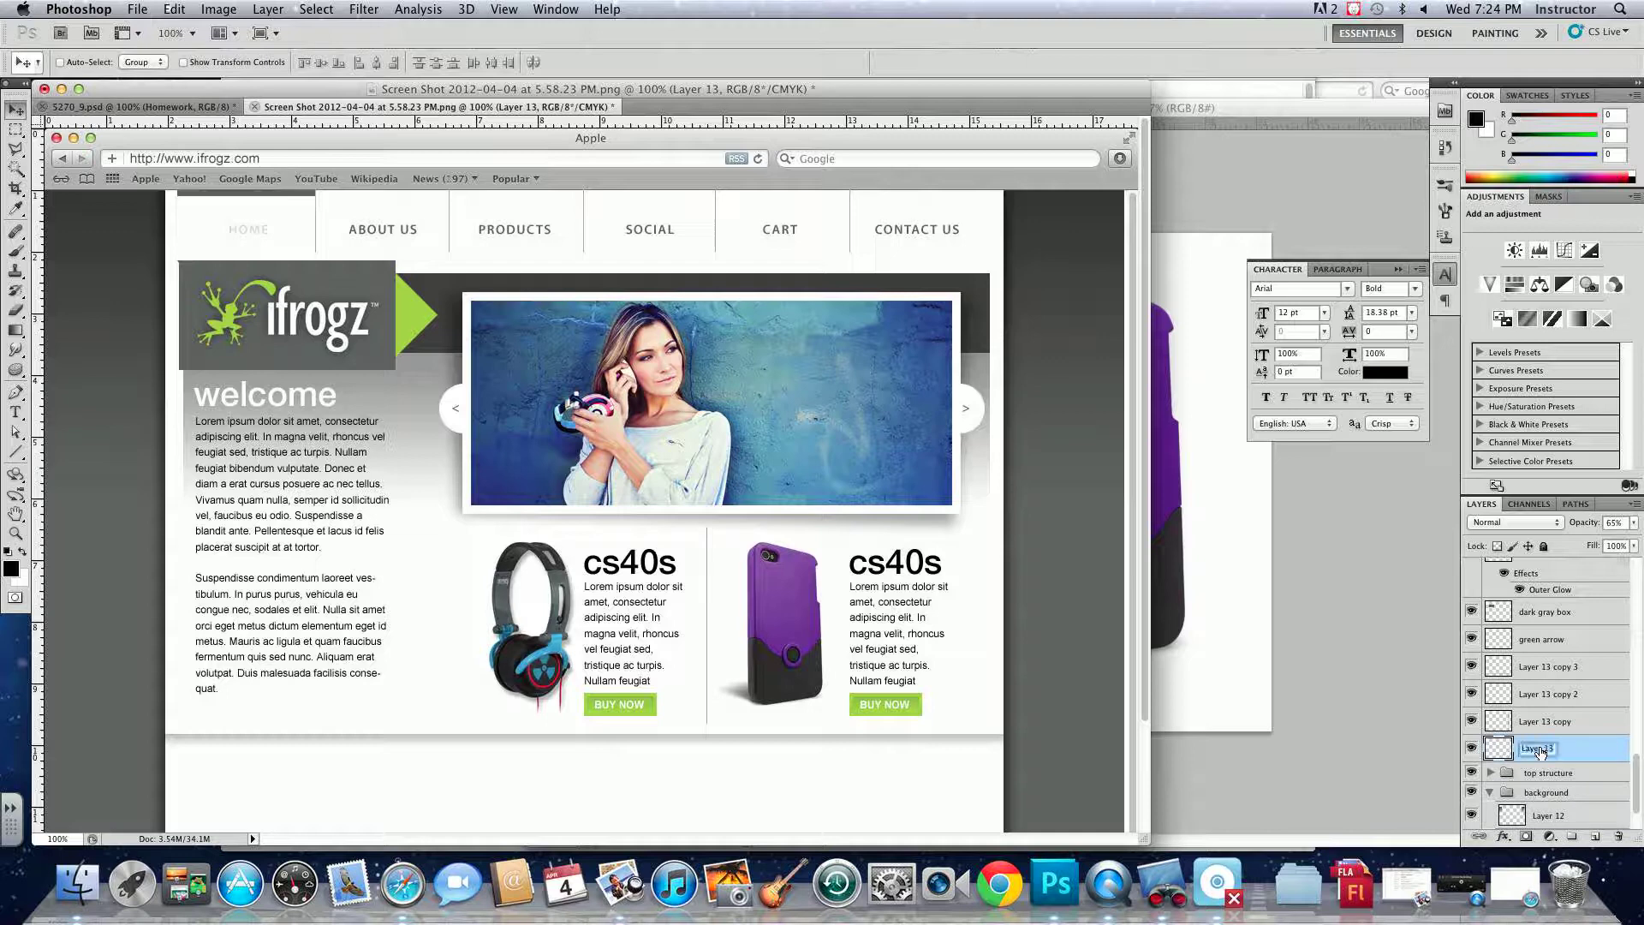
type("vertical shadow")
double_click(1559, 722)
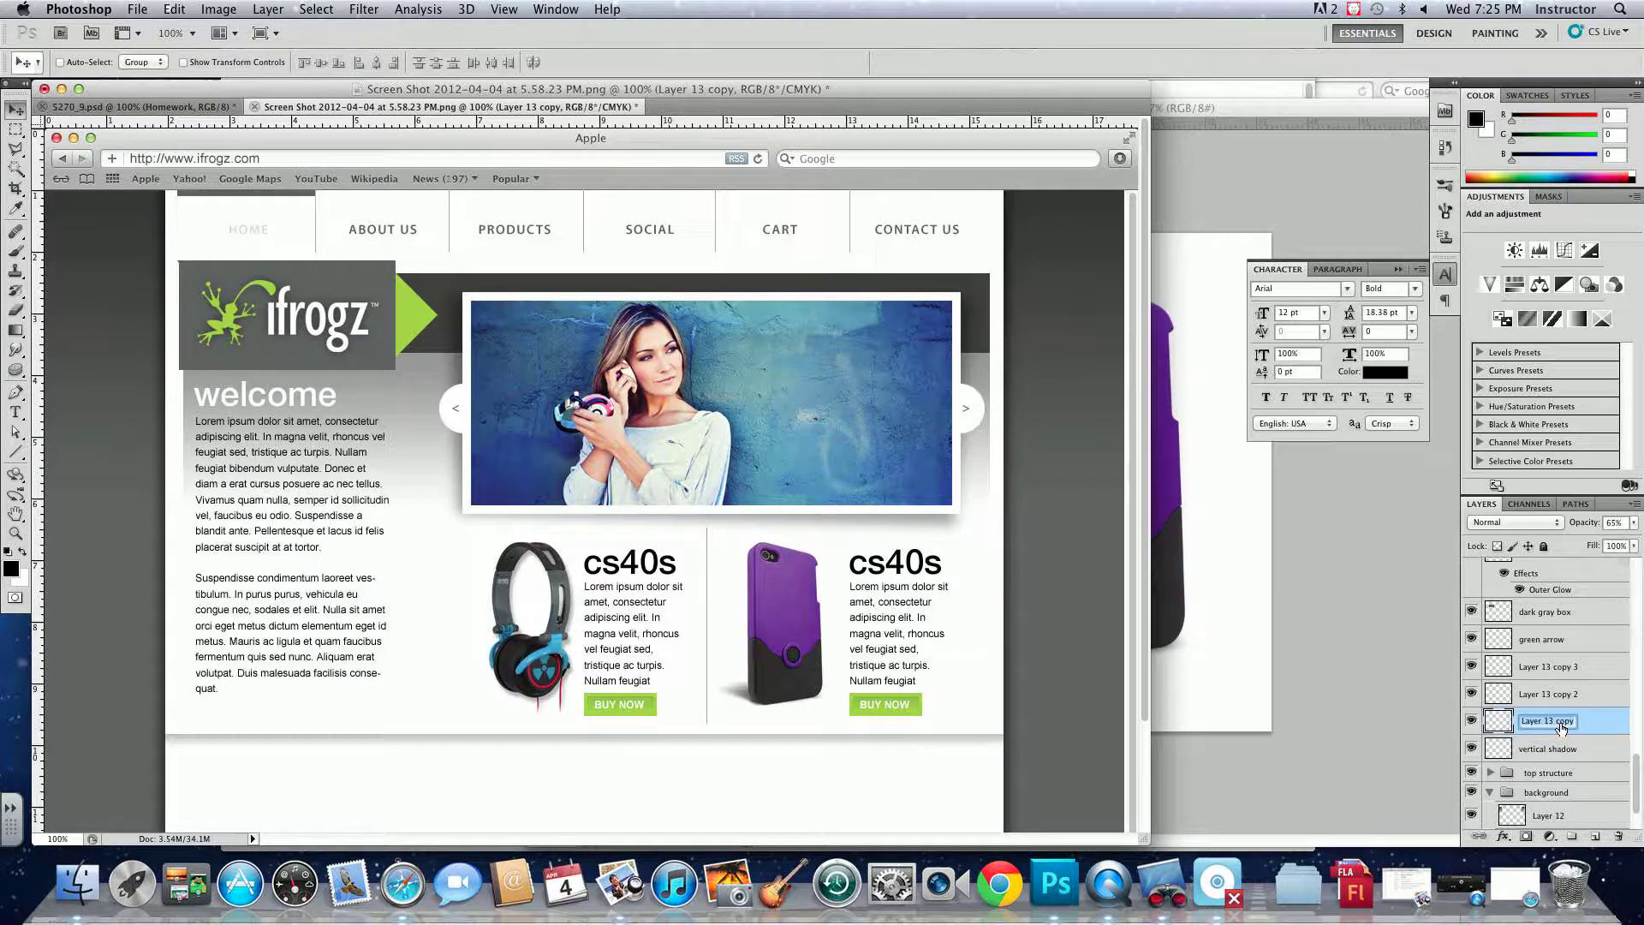
type("vertical shadow")
- Move both "vertical shadow" layers into the "background" group and collapse the group
left_click(1572, 751, "shift")
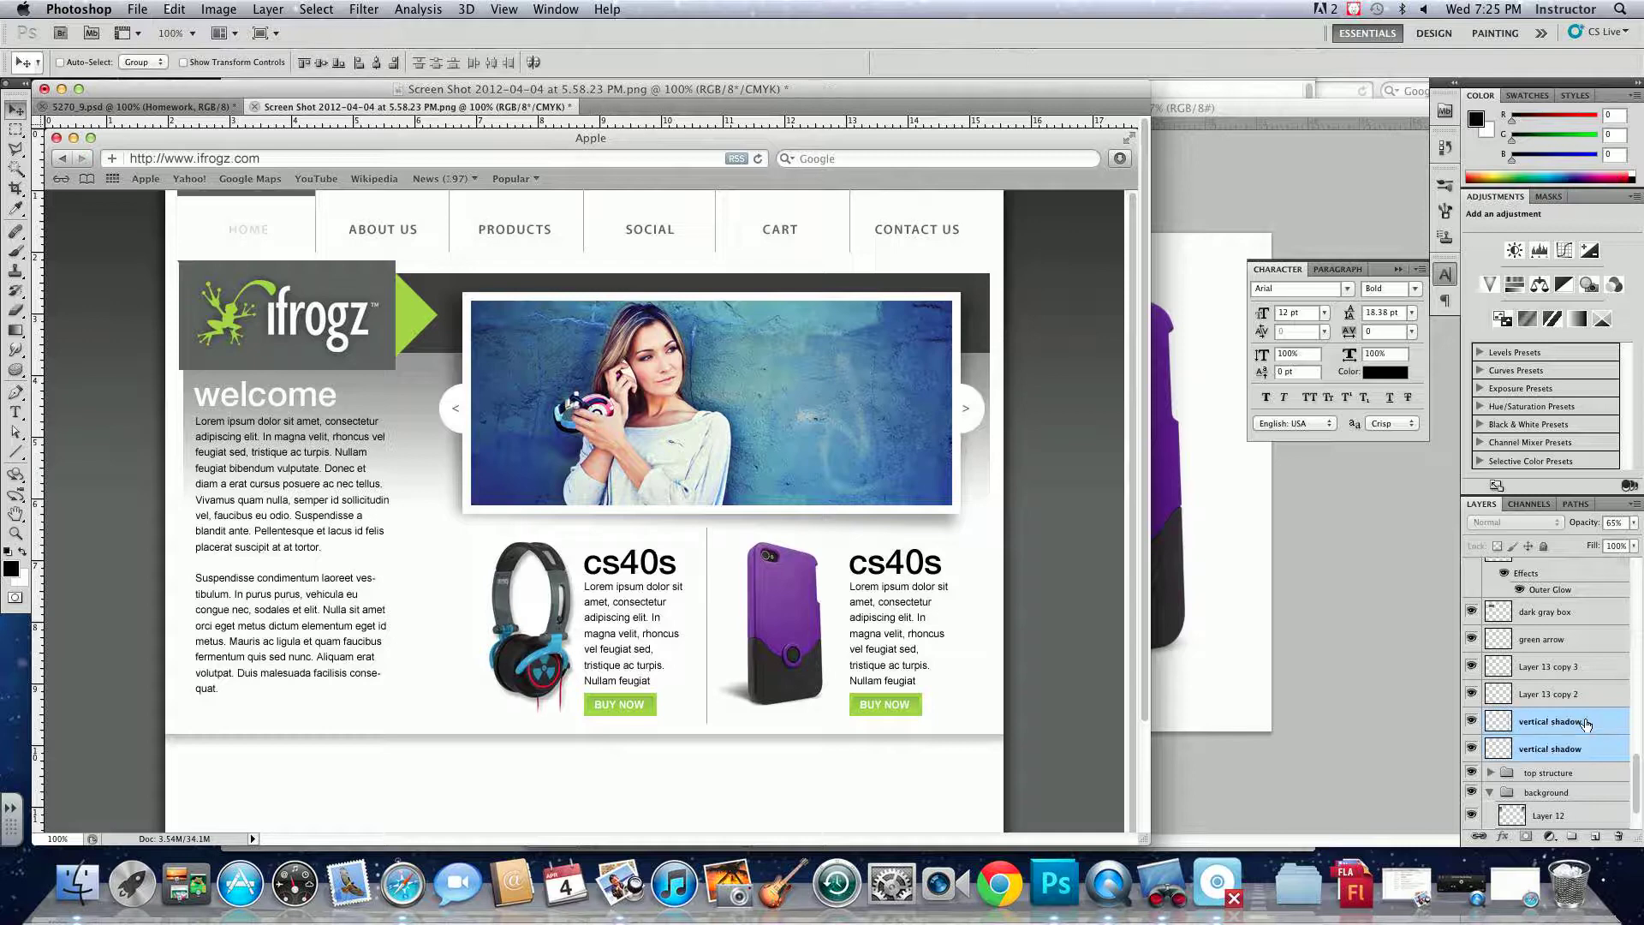
left_click_drag(1589, 801, 1584, 797)
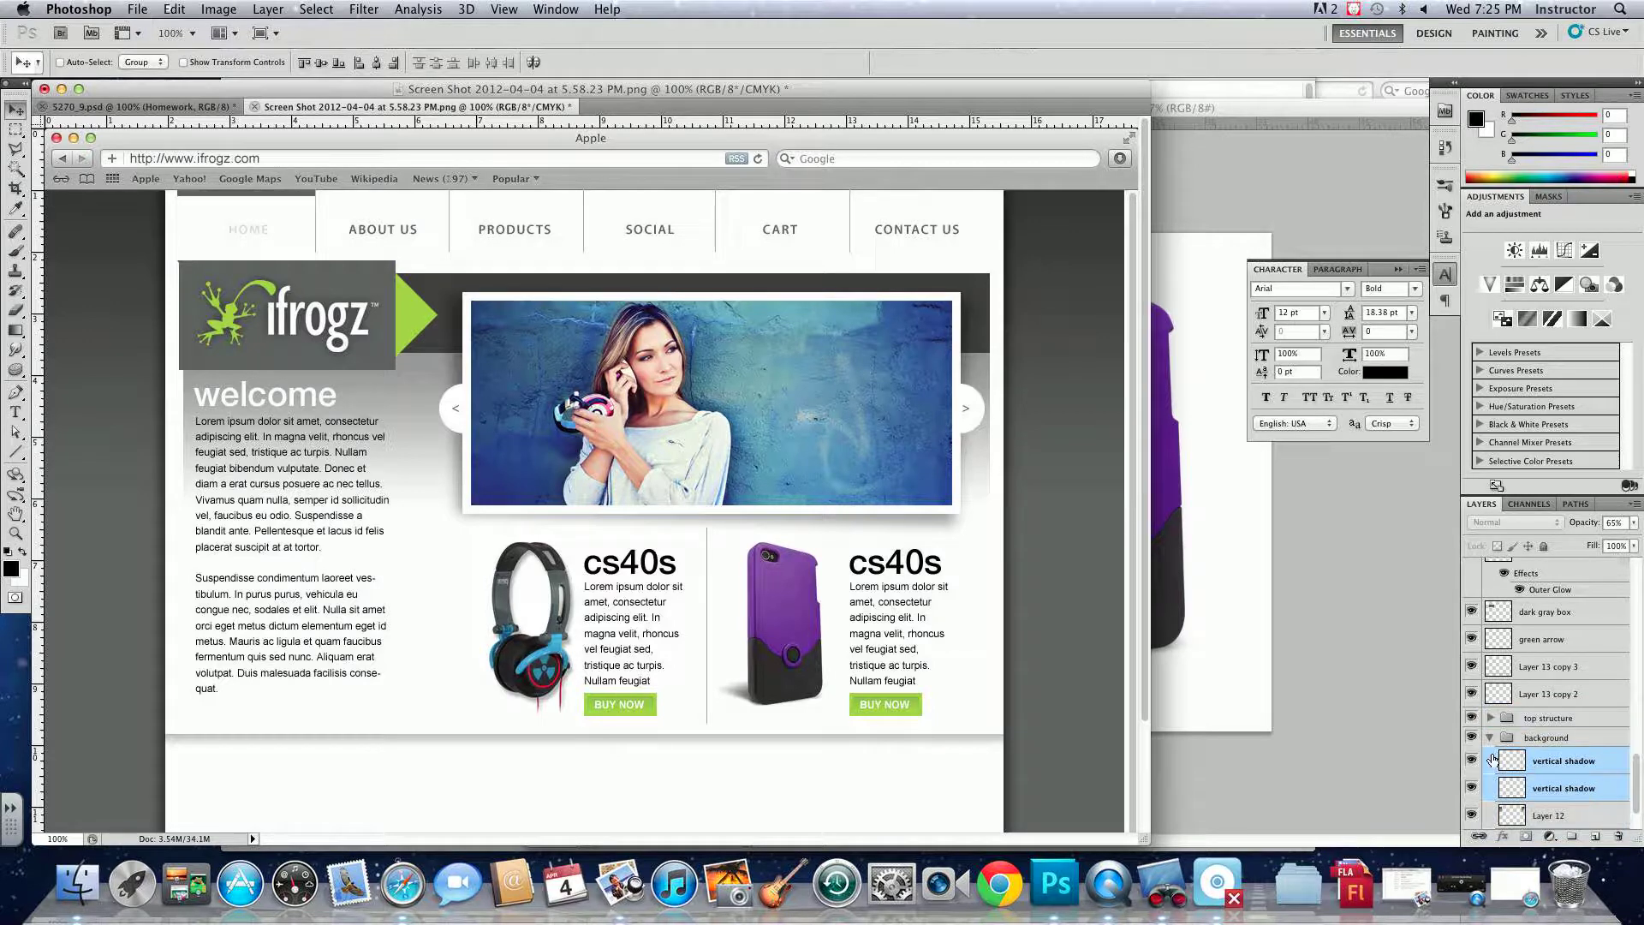
left_click(1492, 737)
- Check what Layer 13 copy 2 contains and rename it as "horizontal shadow"
left_click(1473, 751)
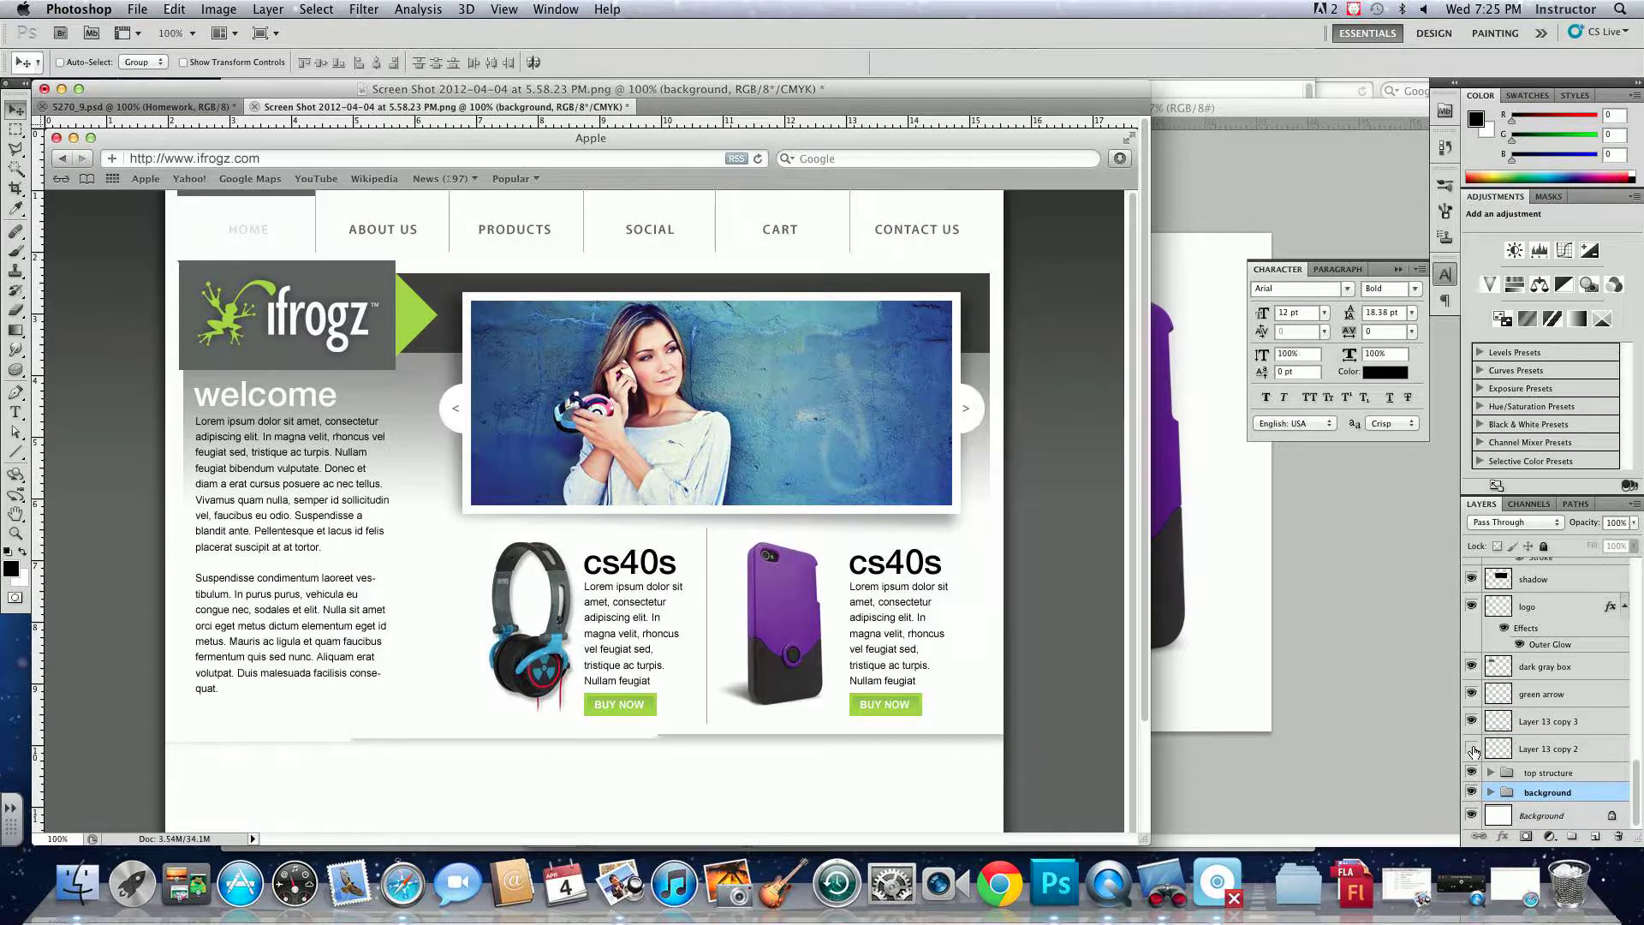
left_click(1473, 751)
double_click(1546, 749)
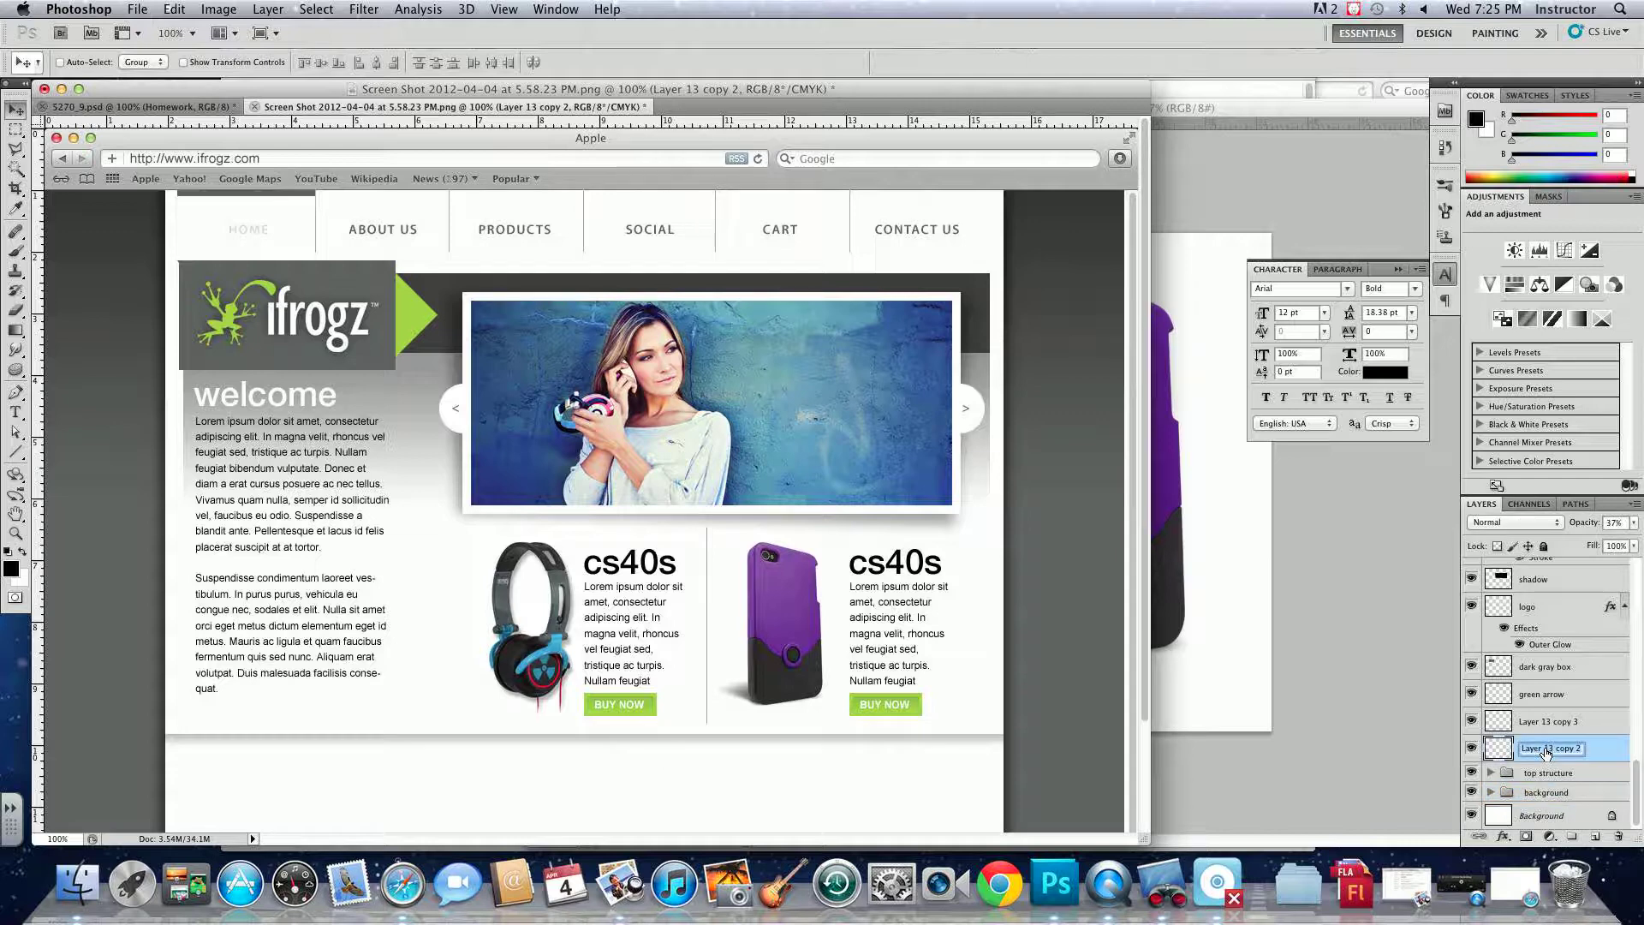
type("horizontal shadow")
key("Return")
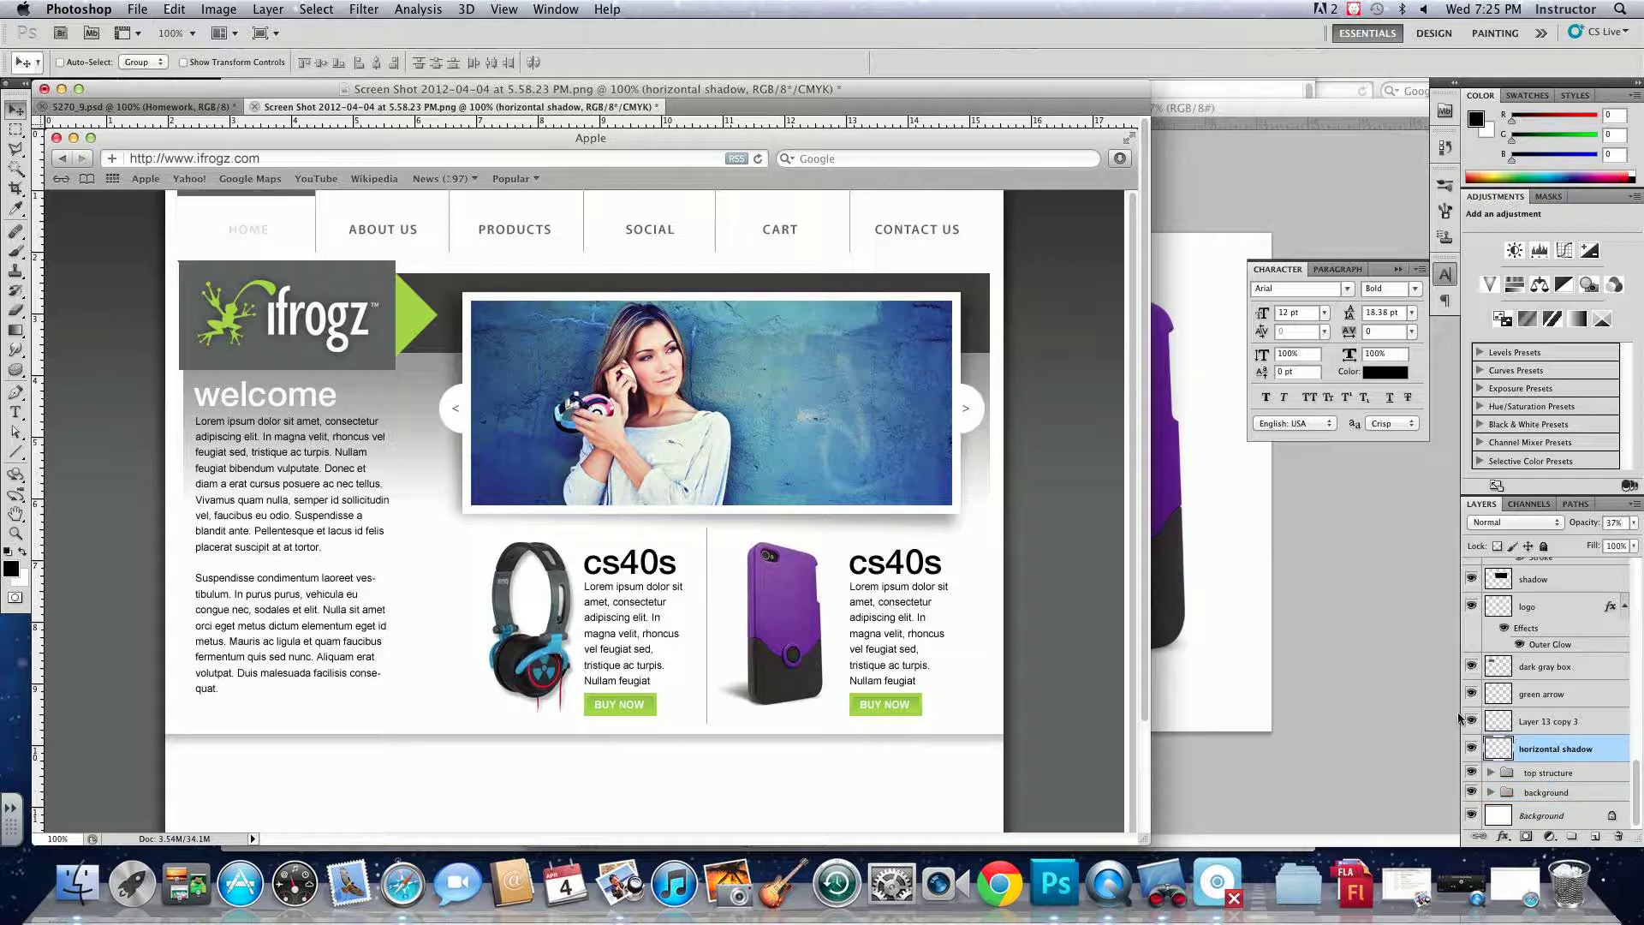
- Check what Layer 13 copy 3 contains and delete that layer
left_click(1470, 722)
left_click(1471, 722)
left_click(1471, 722)
left_click(1547, 722)
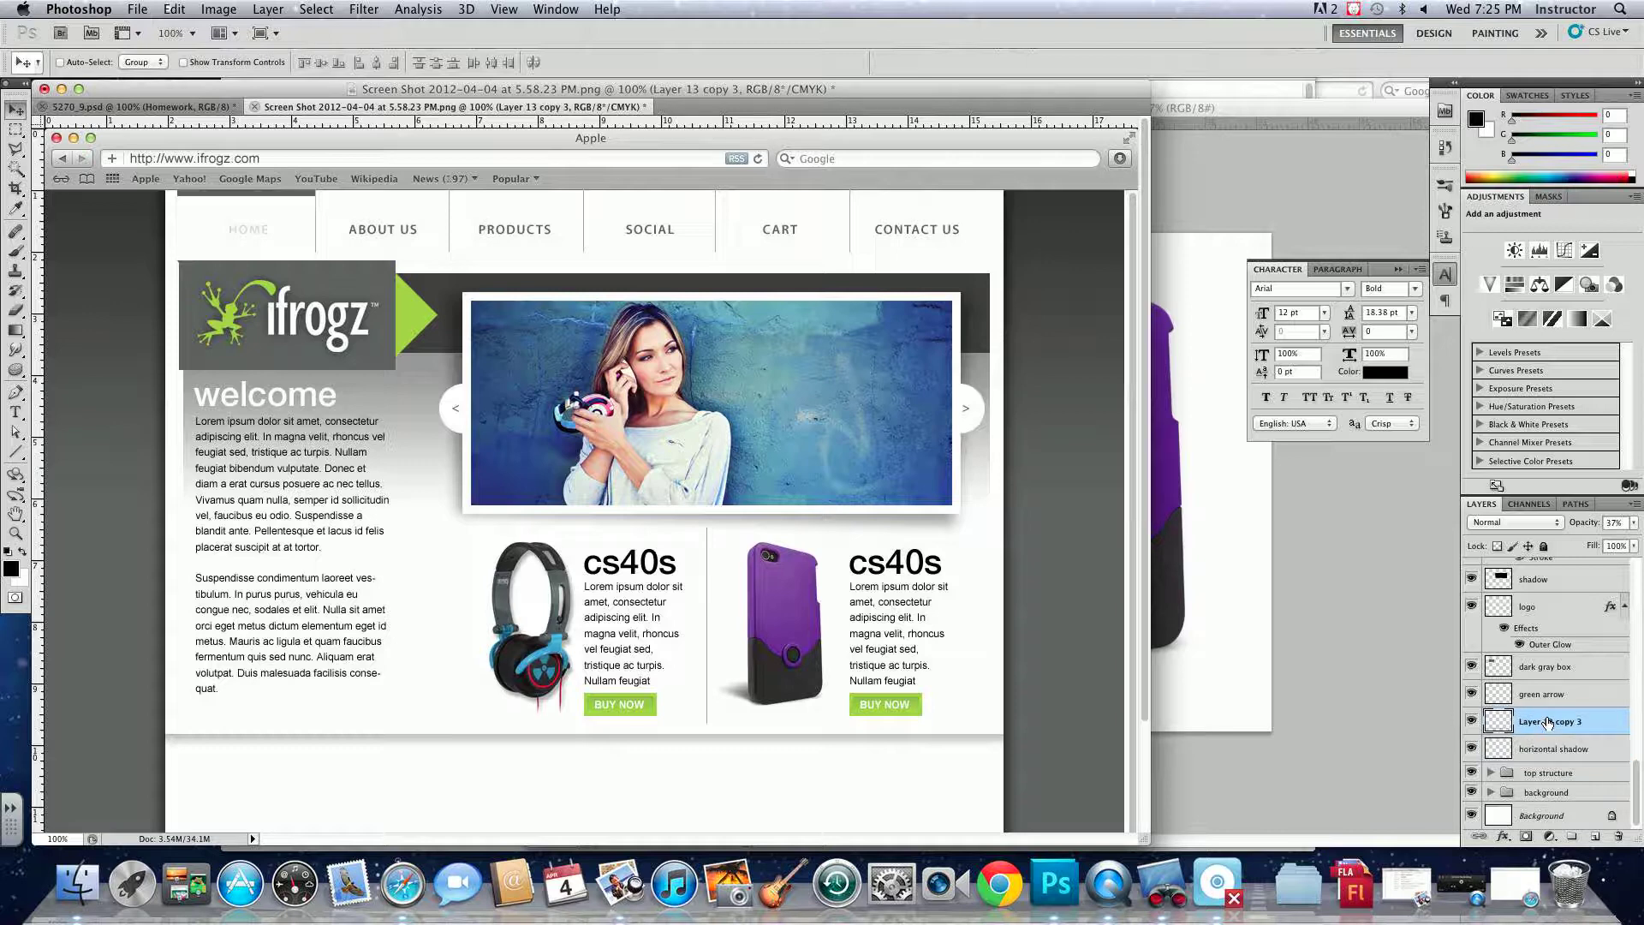
key("super+t")
key("Return")
left_click_drag(1546, 722, 1619, 835)
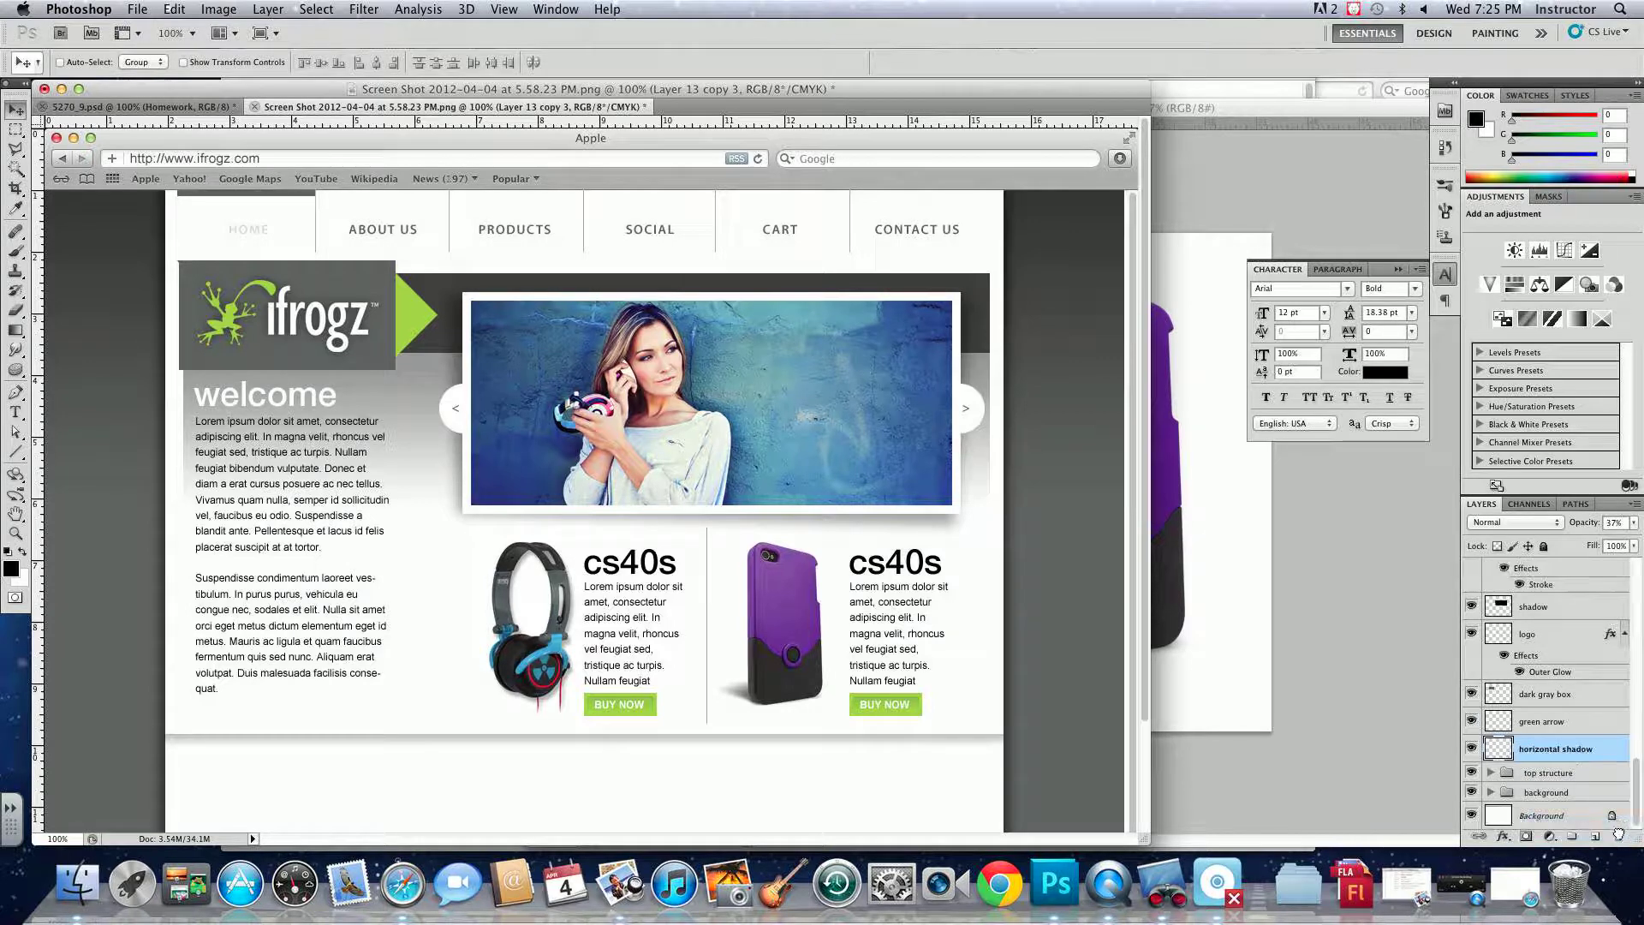
- Move the logo, dark gray box and green arrow layers into the "top structure" group and collapse the group
left_click(1472, 720)
left_click(1472, 720)
left_click(1531, 724)
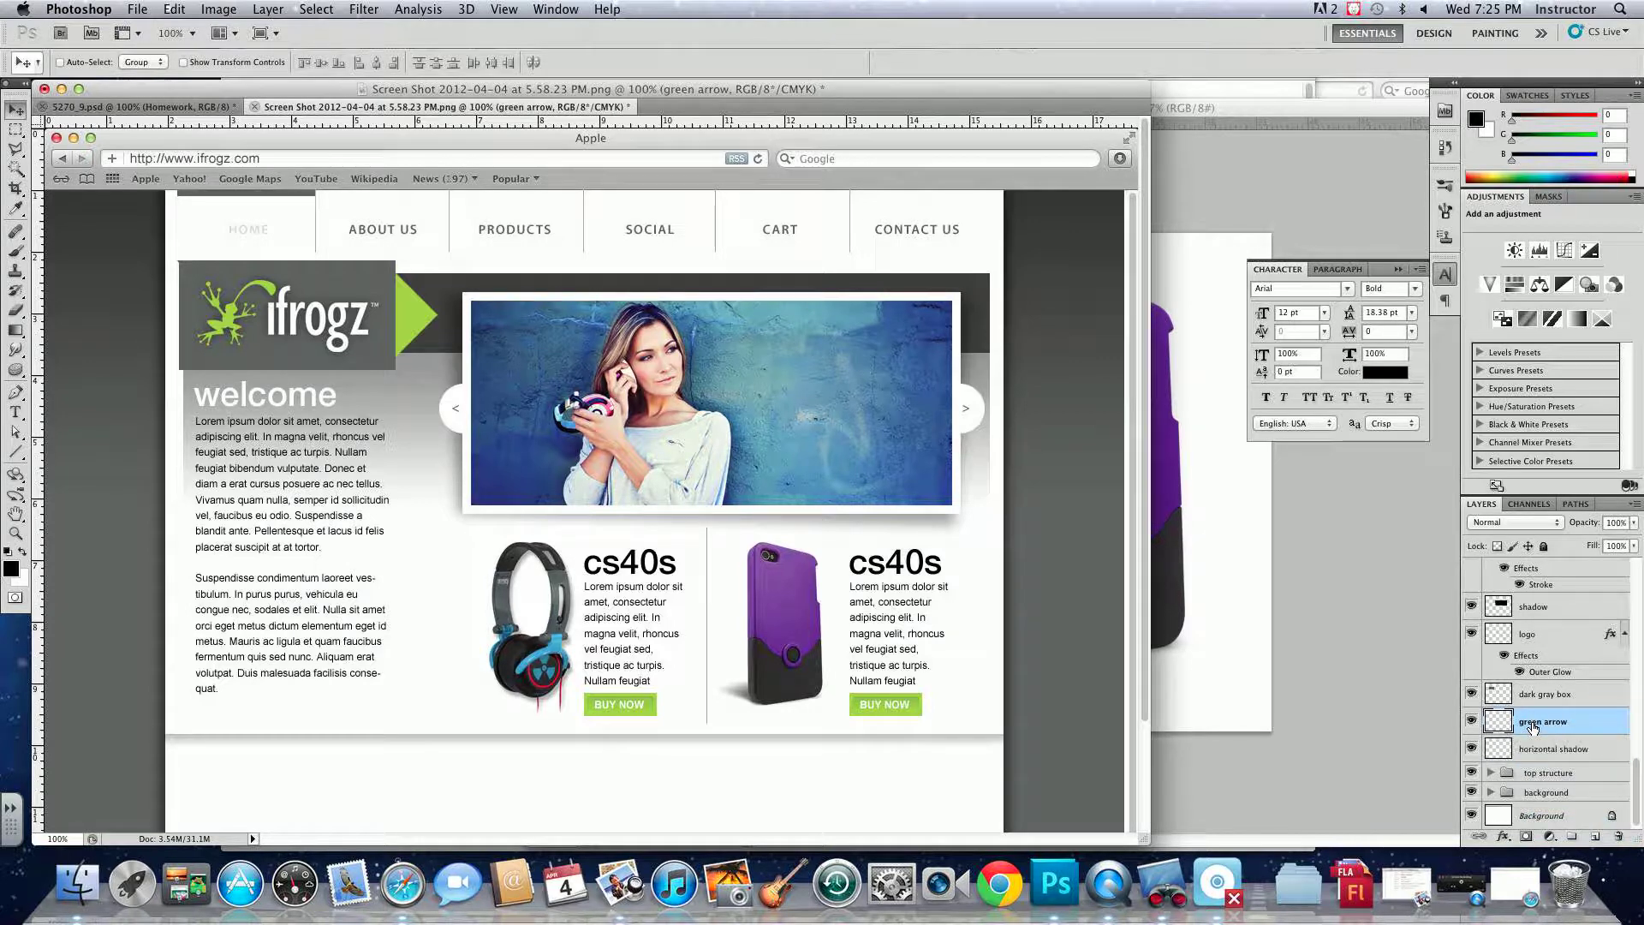
left_click(1624, 635)
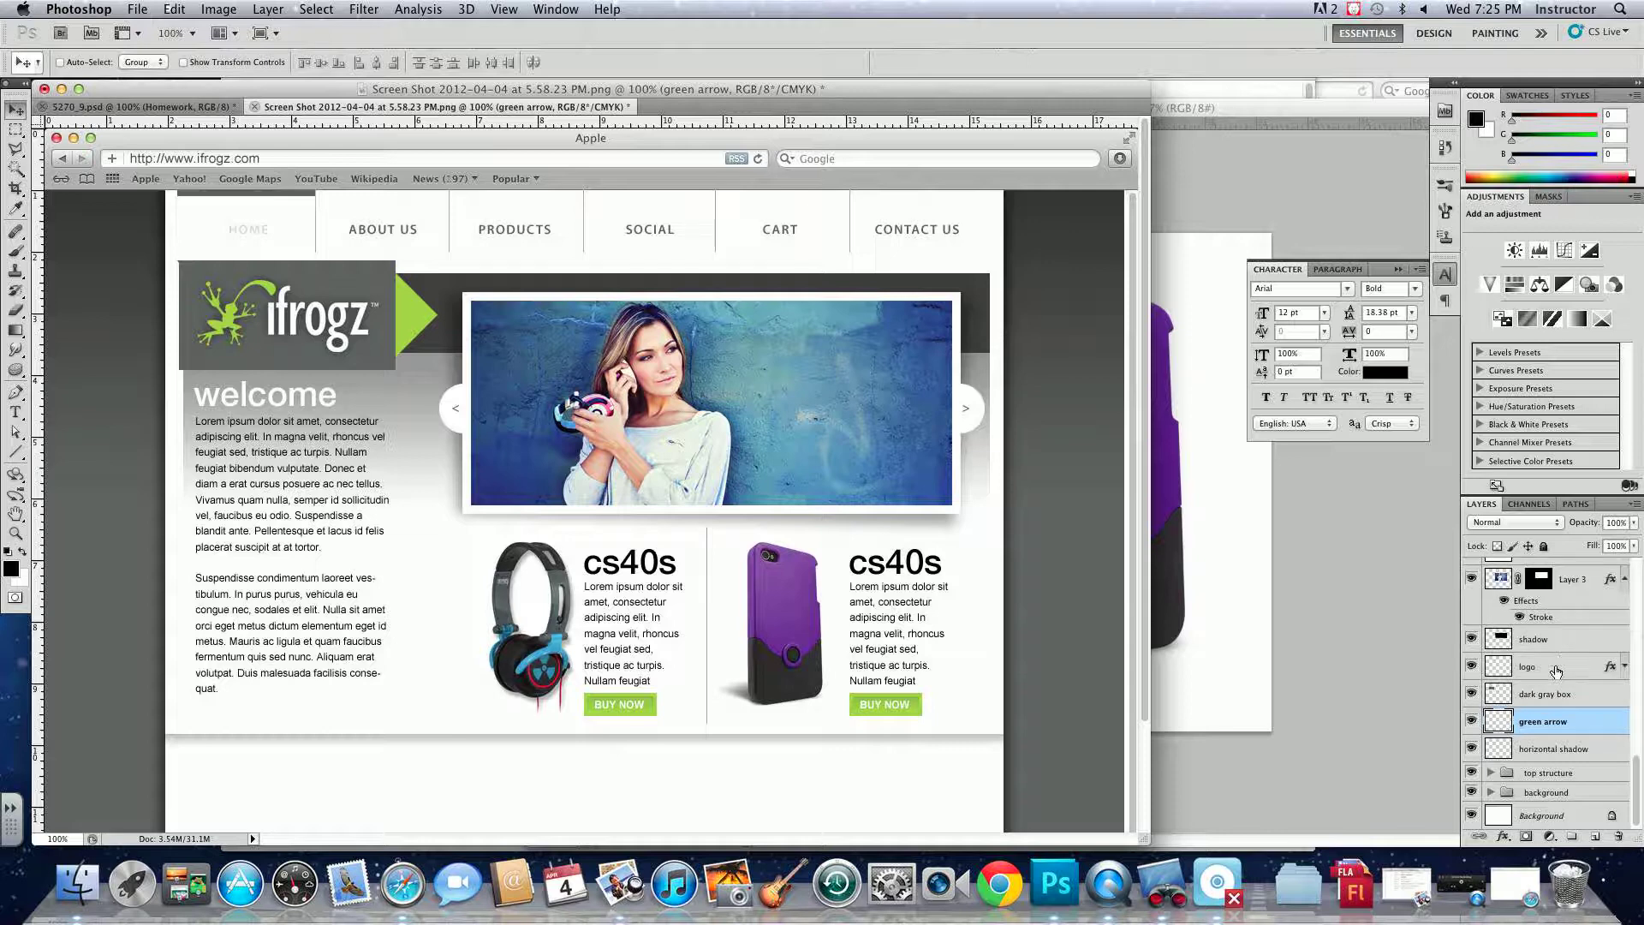
left_click(1554, 669)
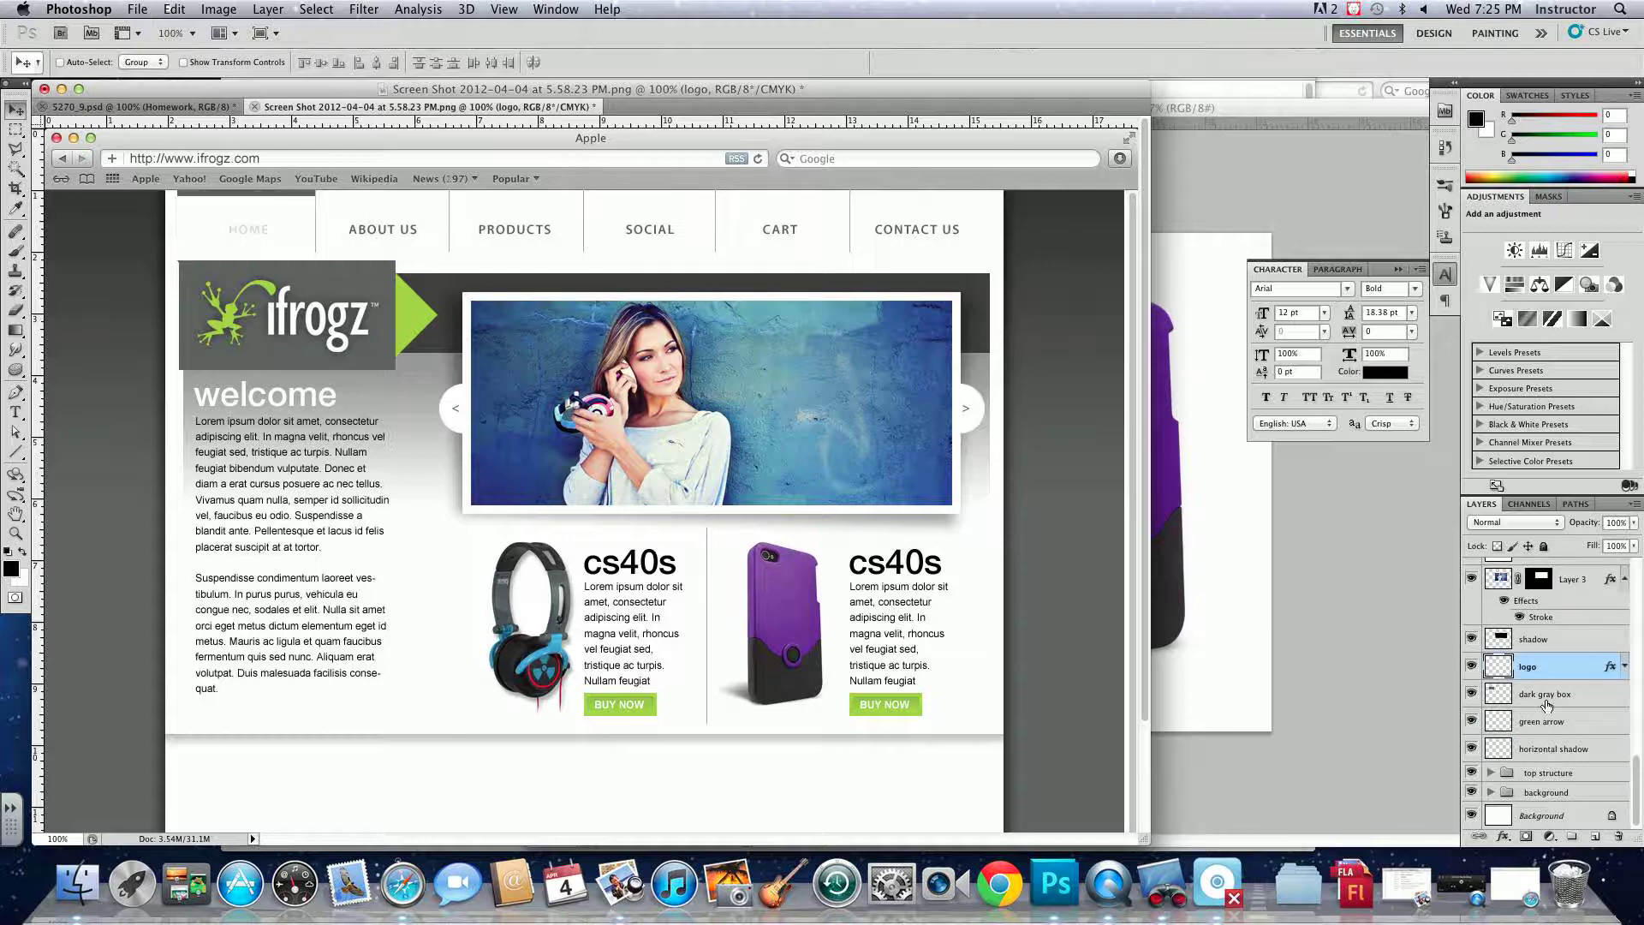
left_click(1567, 720, "shift")
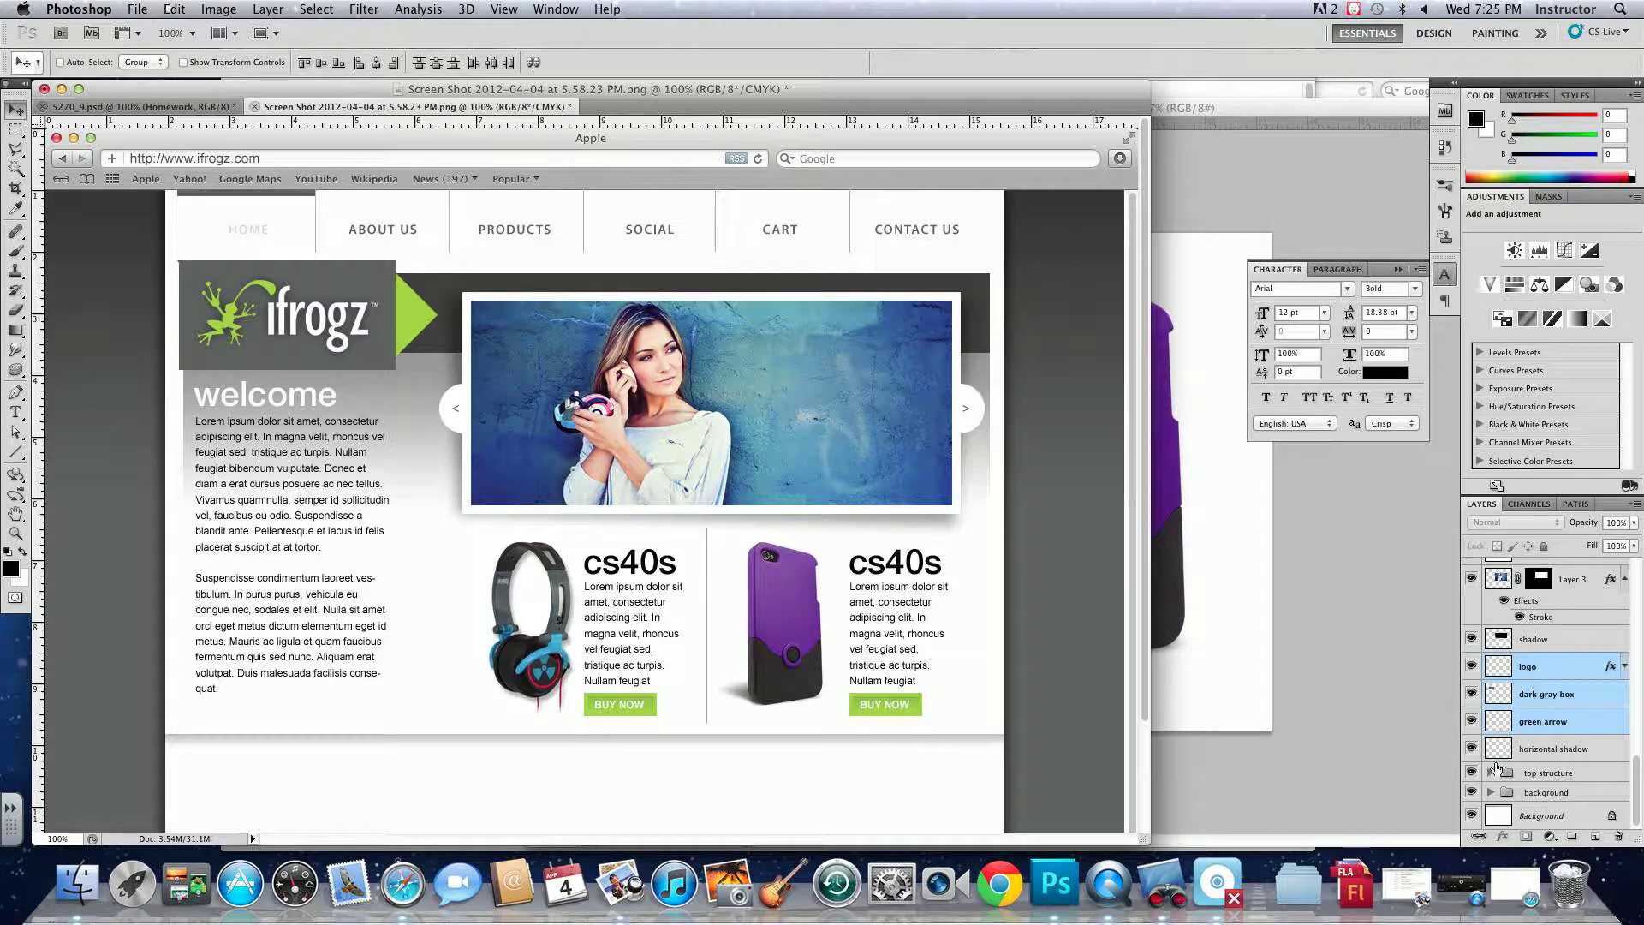
left_click(1491, 772)
left_click_drag(1541, 681, 1516, 775)
left_click(1492, 691)
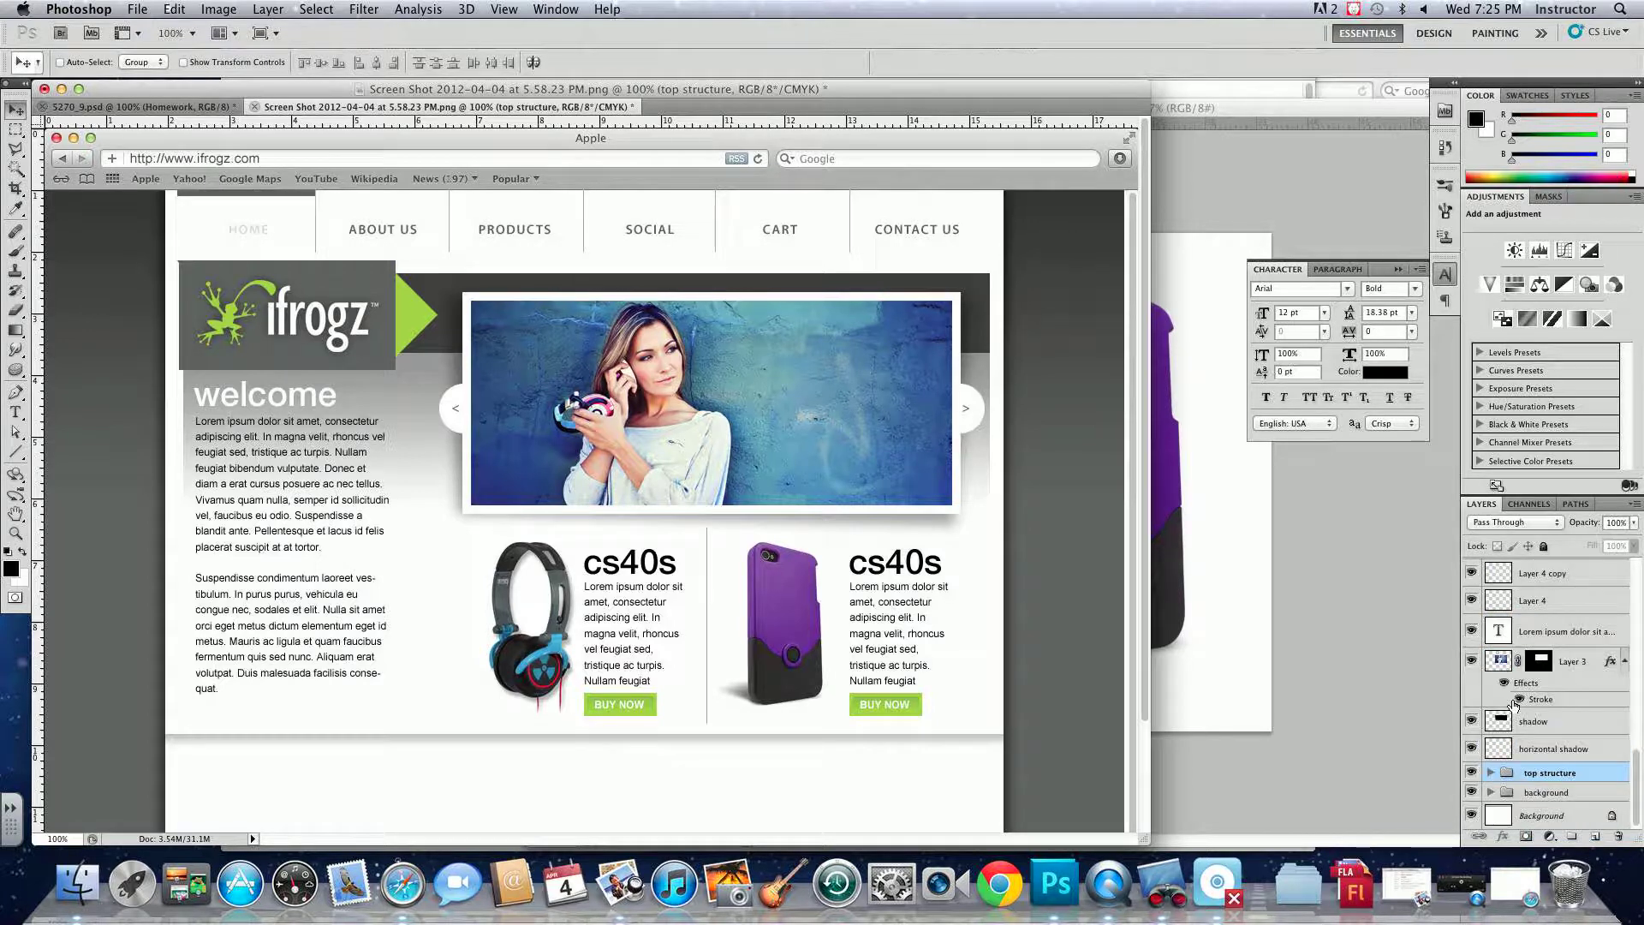
- Group Layer 3 and the shadow layer into a new layer group named "hero"
left_click(1576, 672)
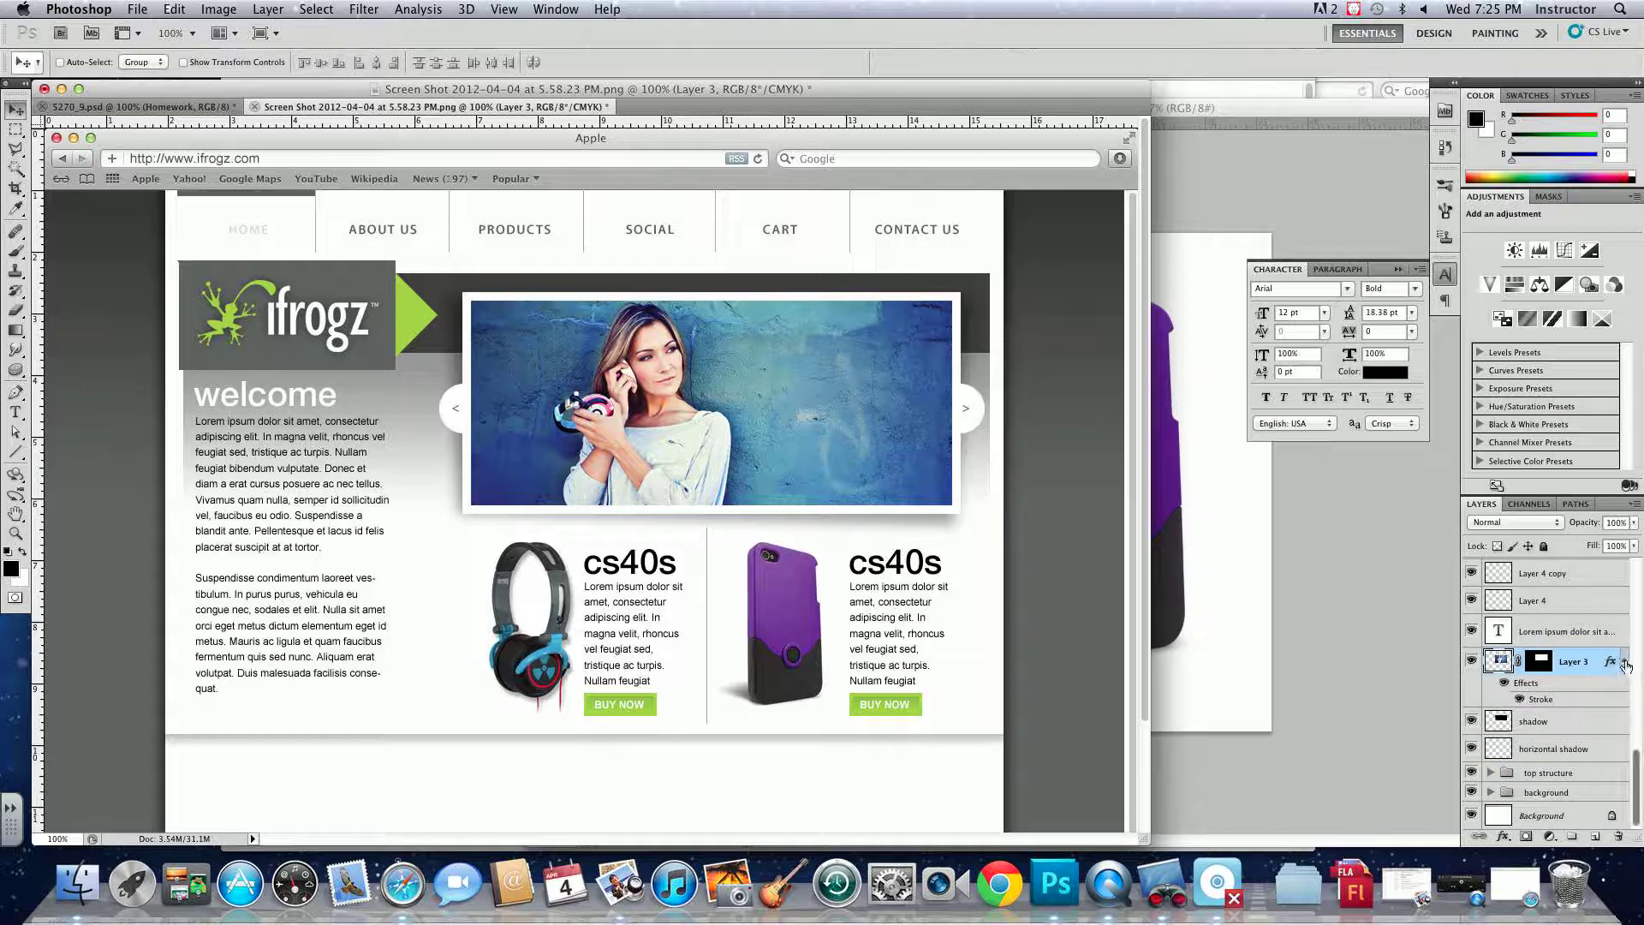
left_click(1625, 661)
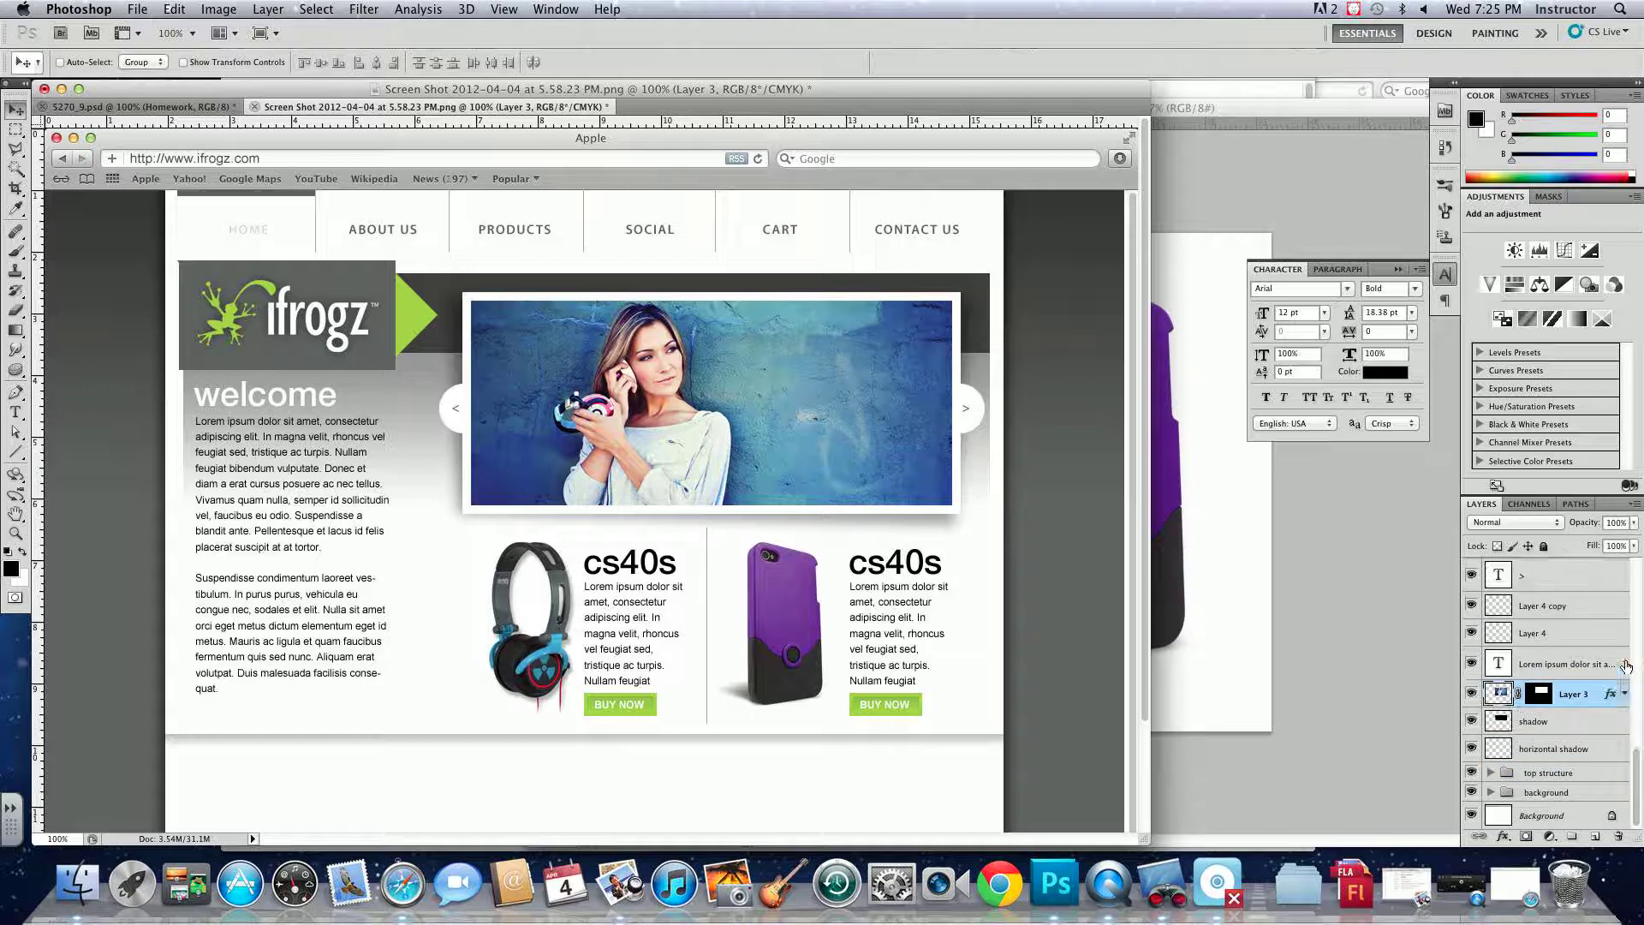
left_click(1563, 724, "shift")
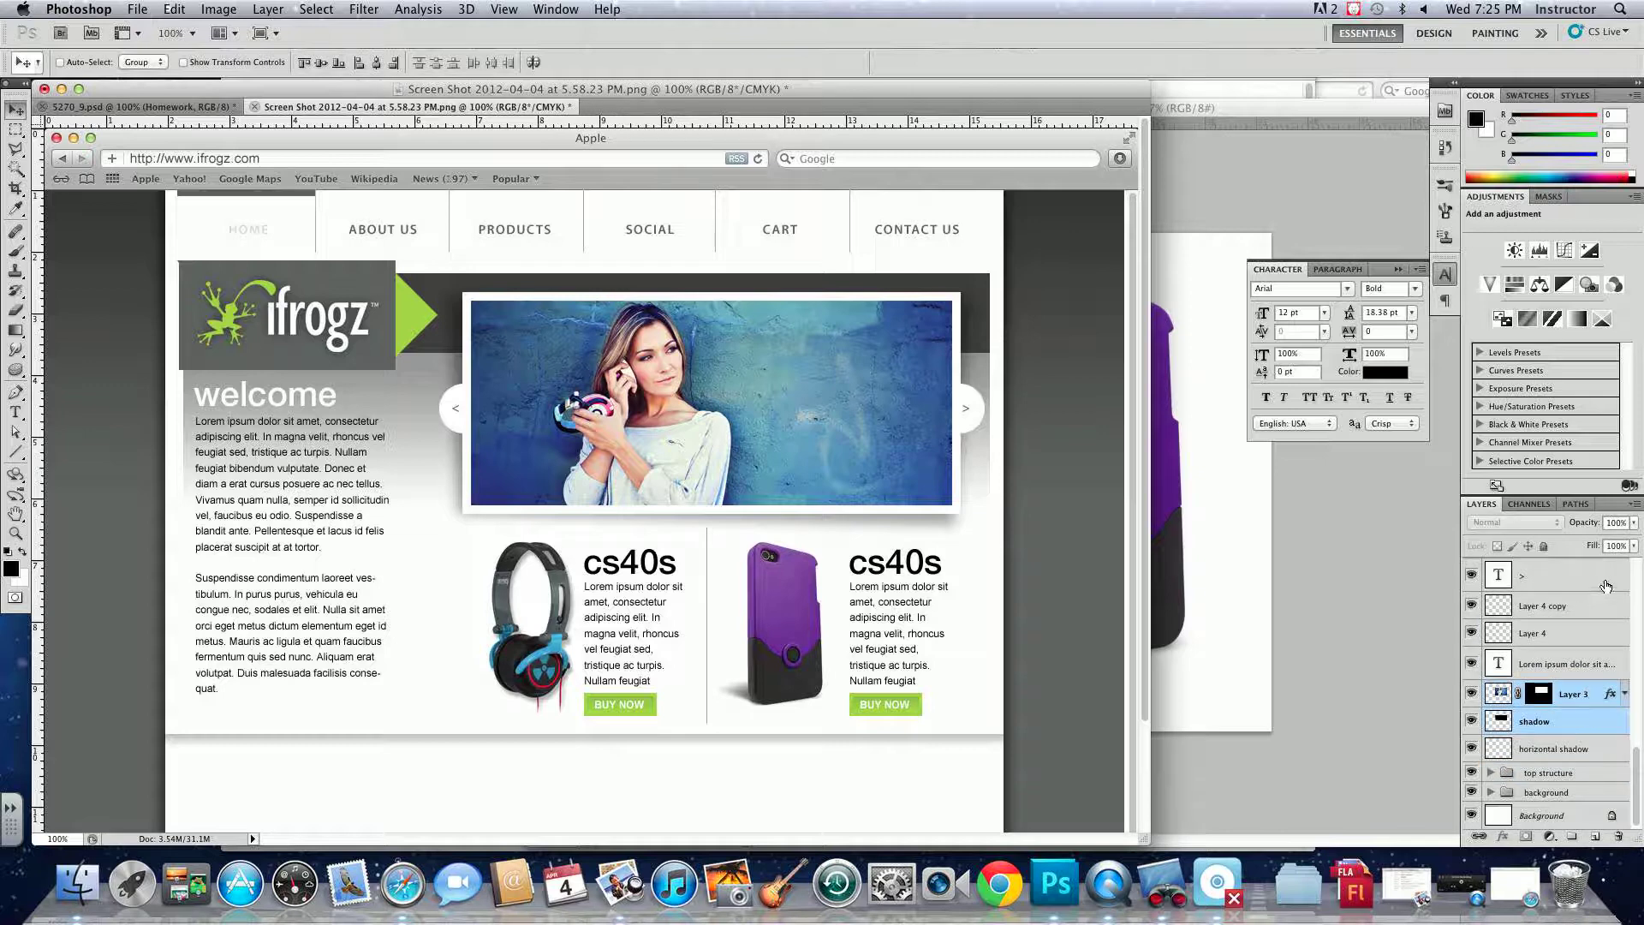
left_click(1639, 507)
left_click(1569, 441)
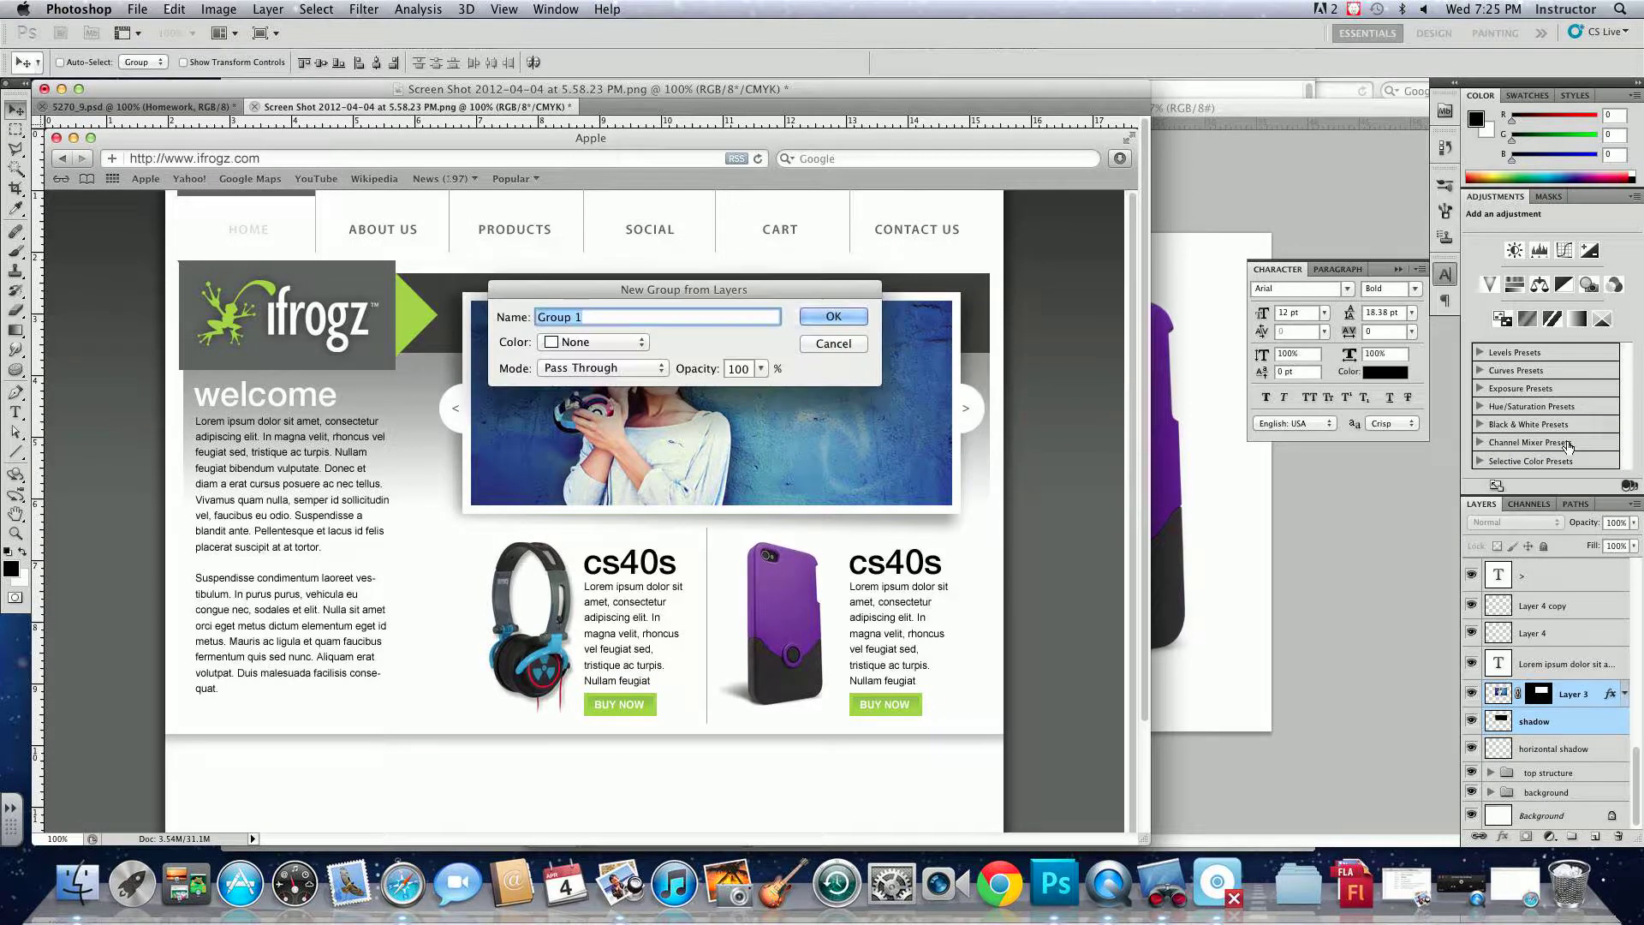
type("hero")
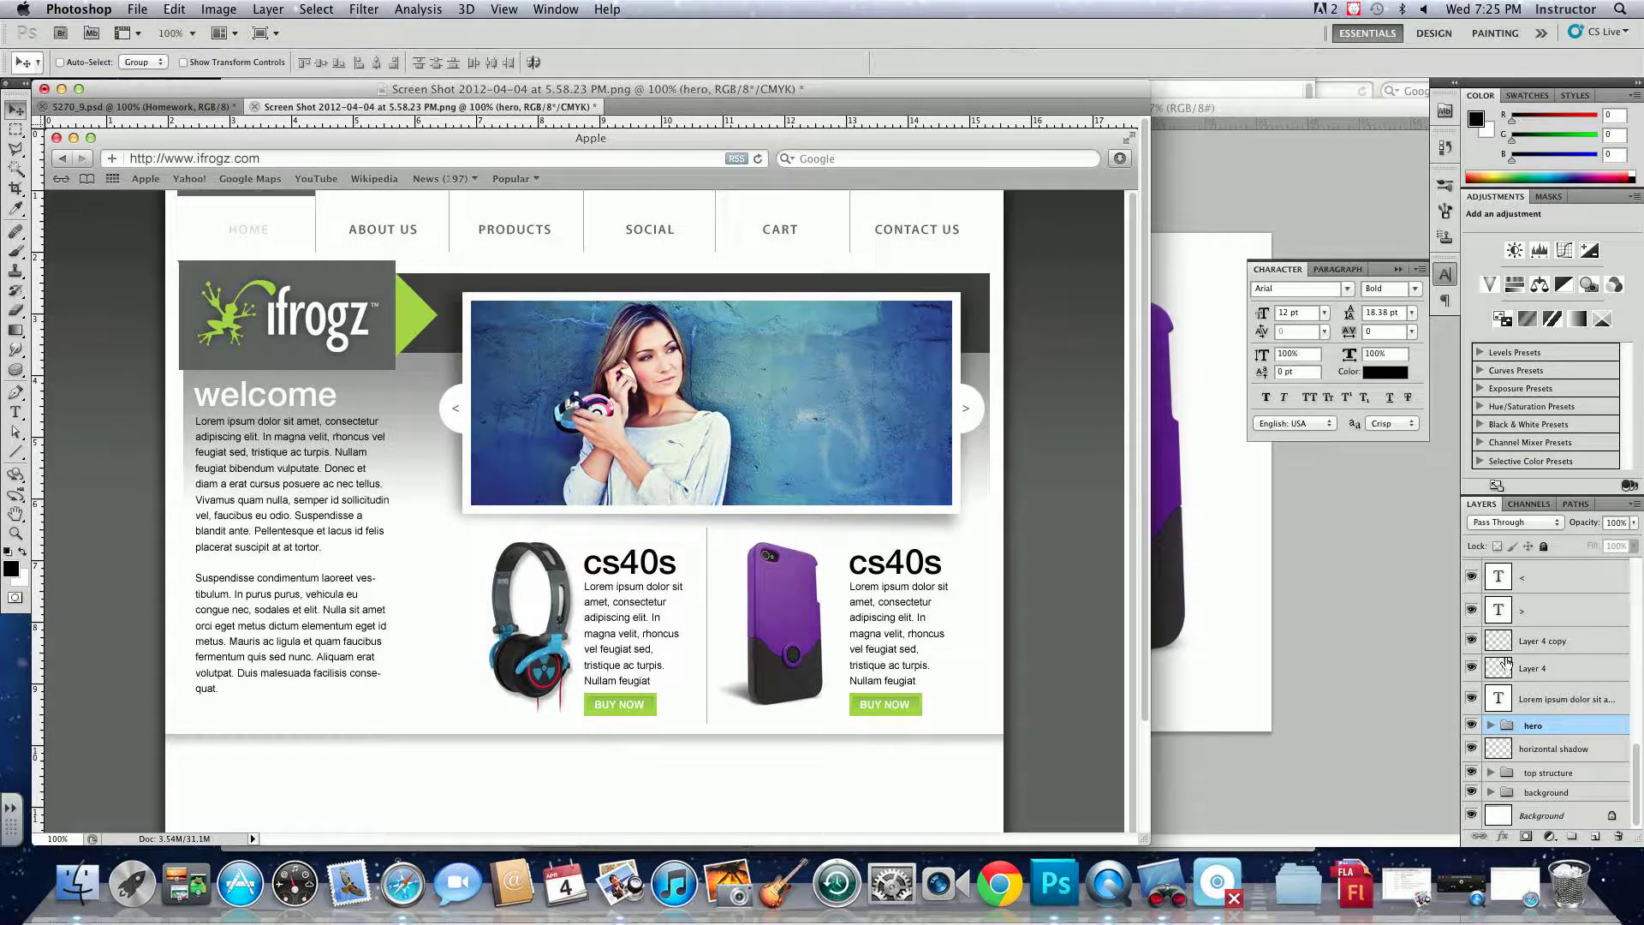
- Group the "<" and ">" text layers, Layer 4 copy and Layer 4 as "scrollers", and move that group into the "hero" group
right_click(1002, 435)
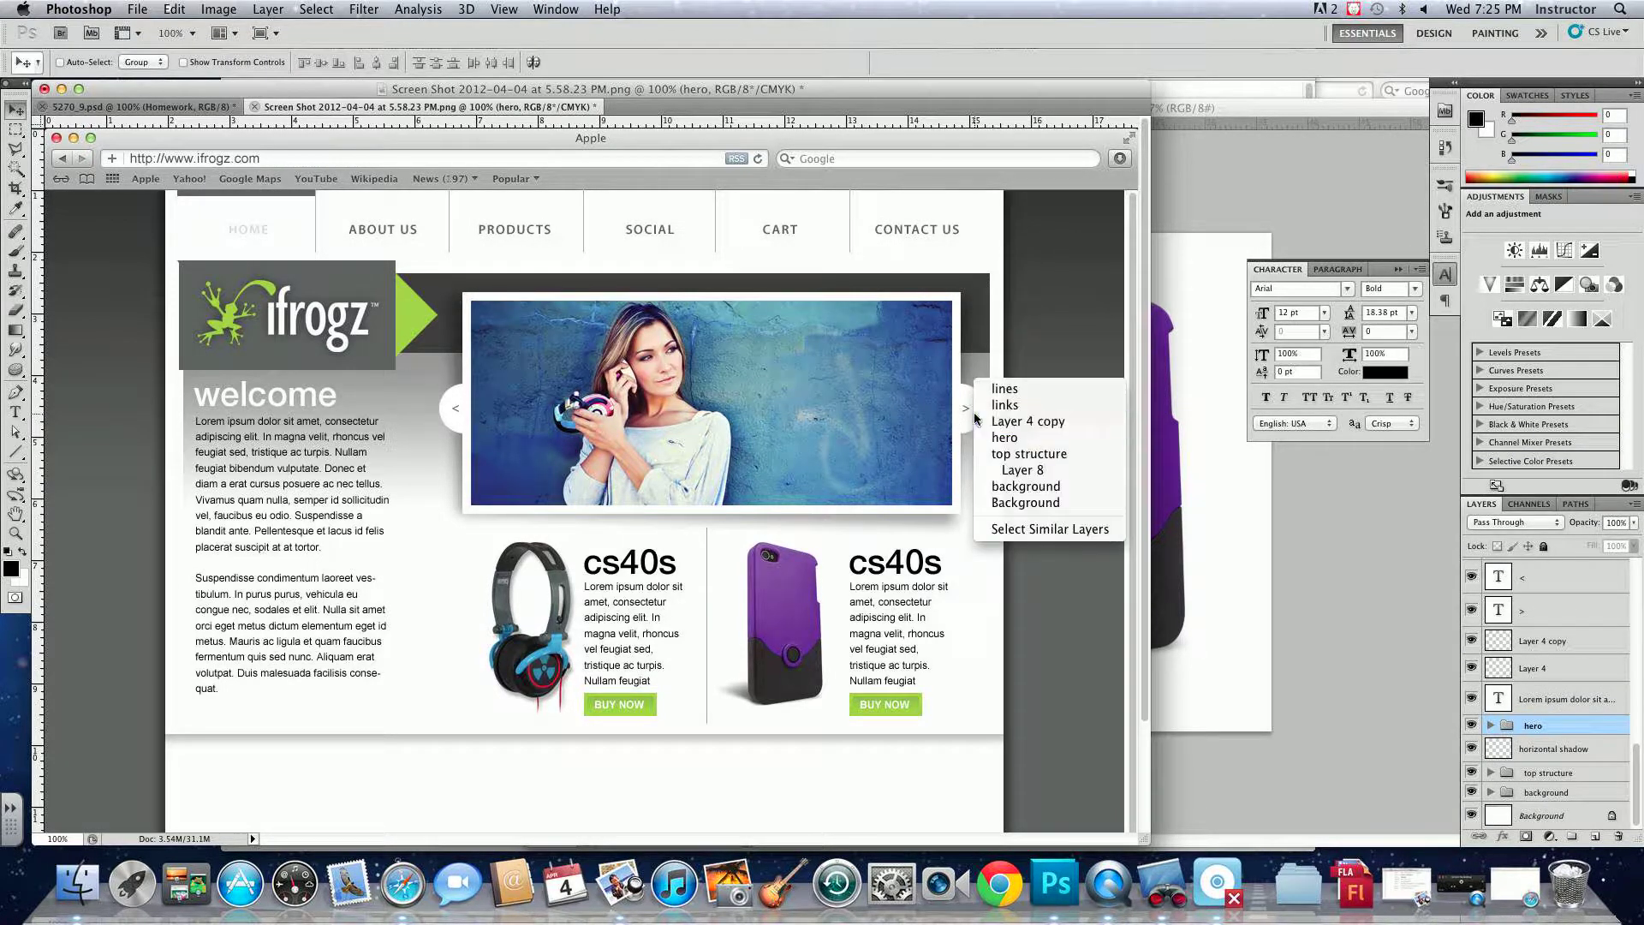
left_click(1006, 421)
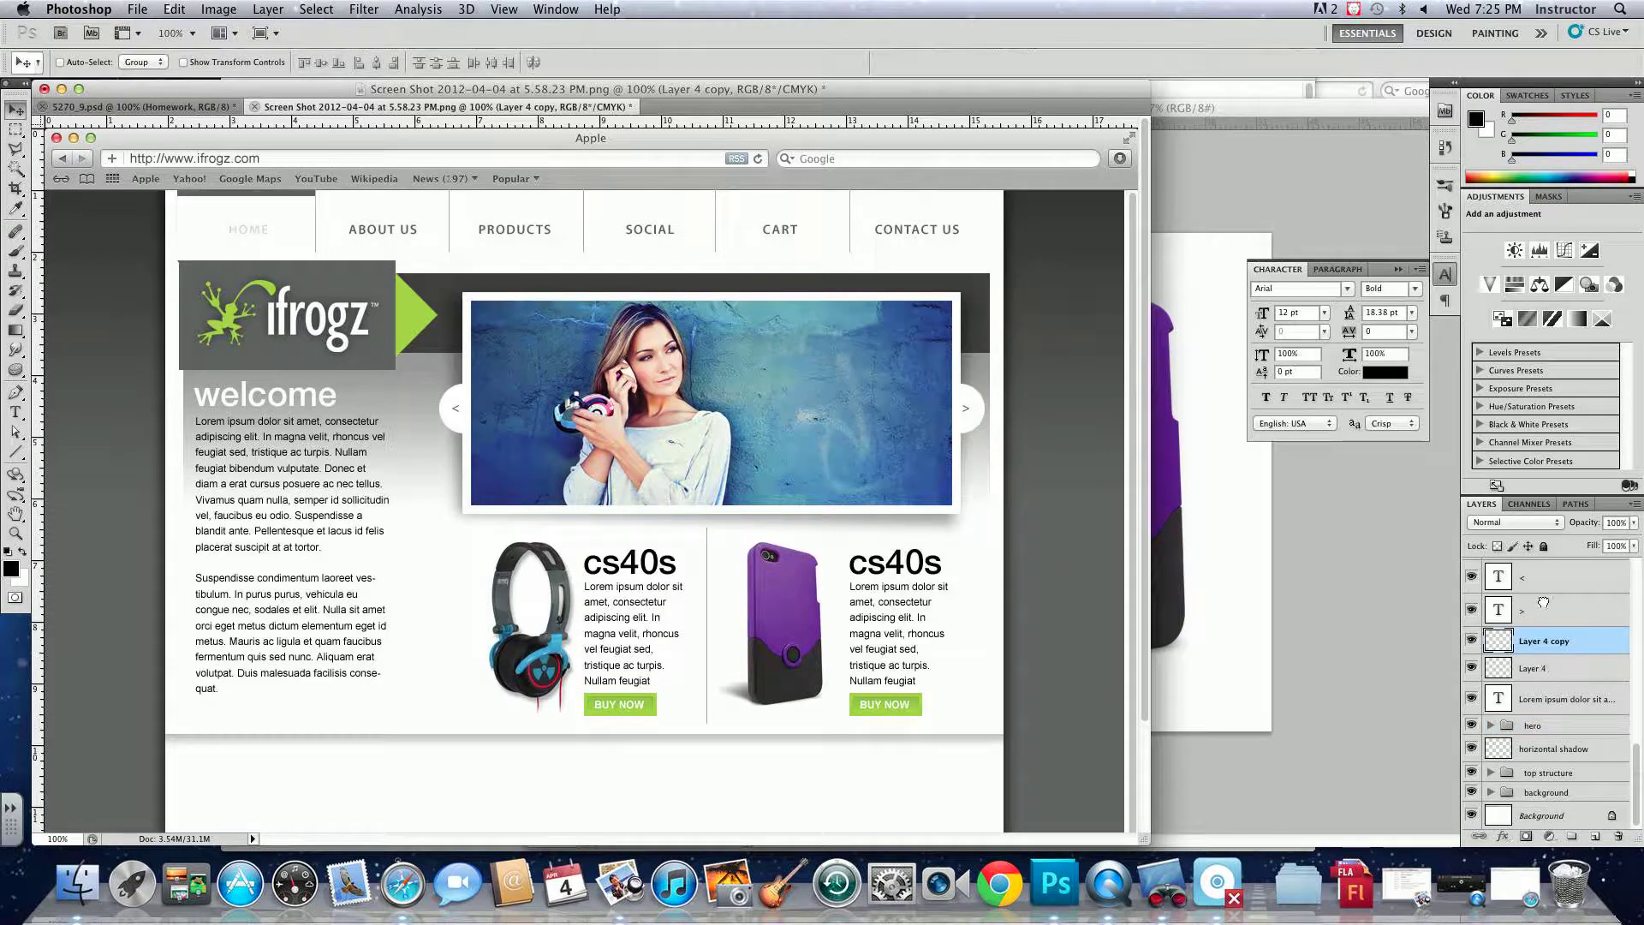
left_click(1538, 672, "shift")
left_click(1542, 583, "shift")
left_click(1633, 504)
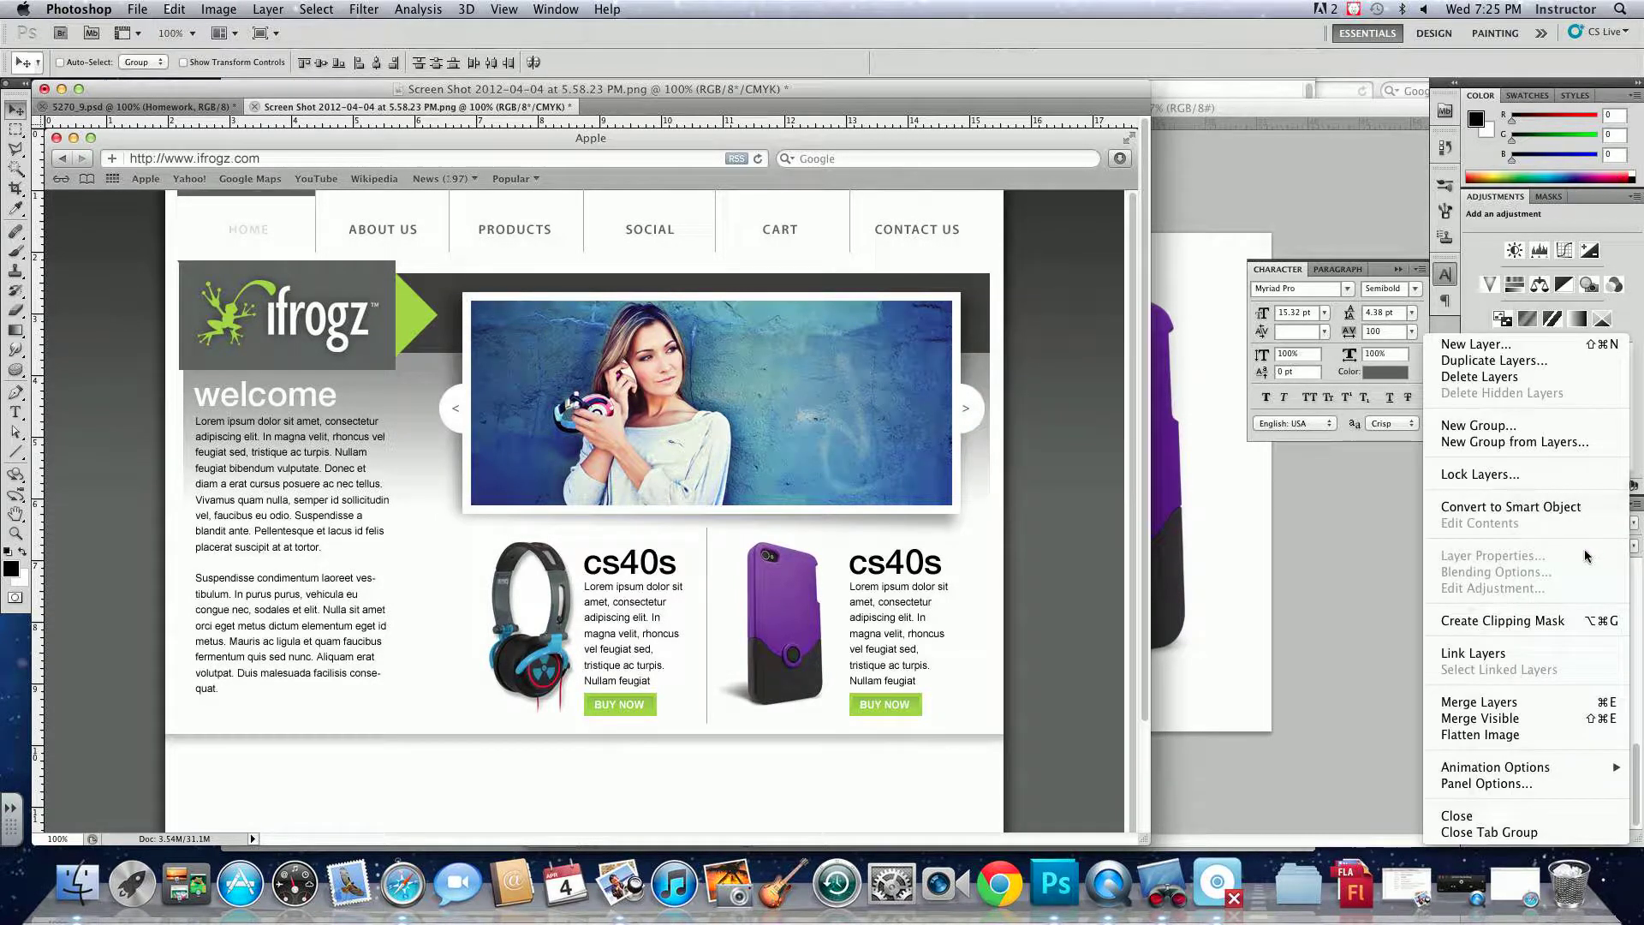
left_click(1515, 442)
type("s")
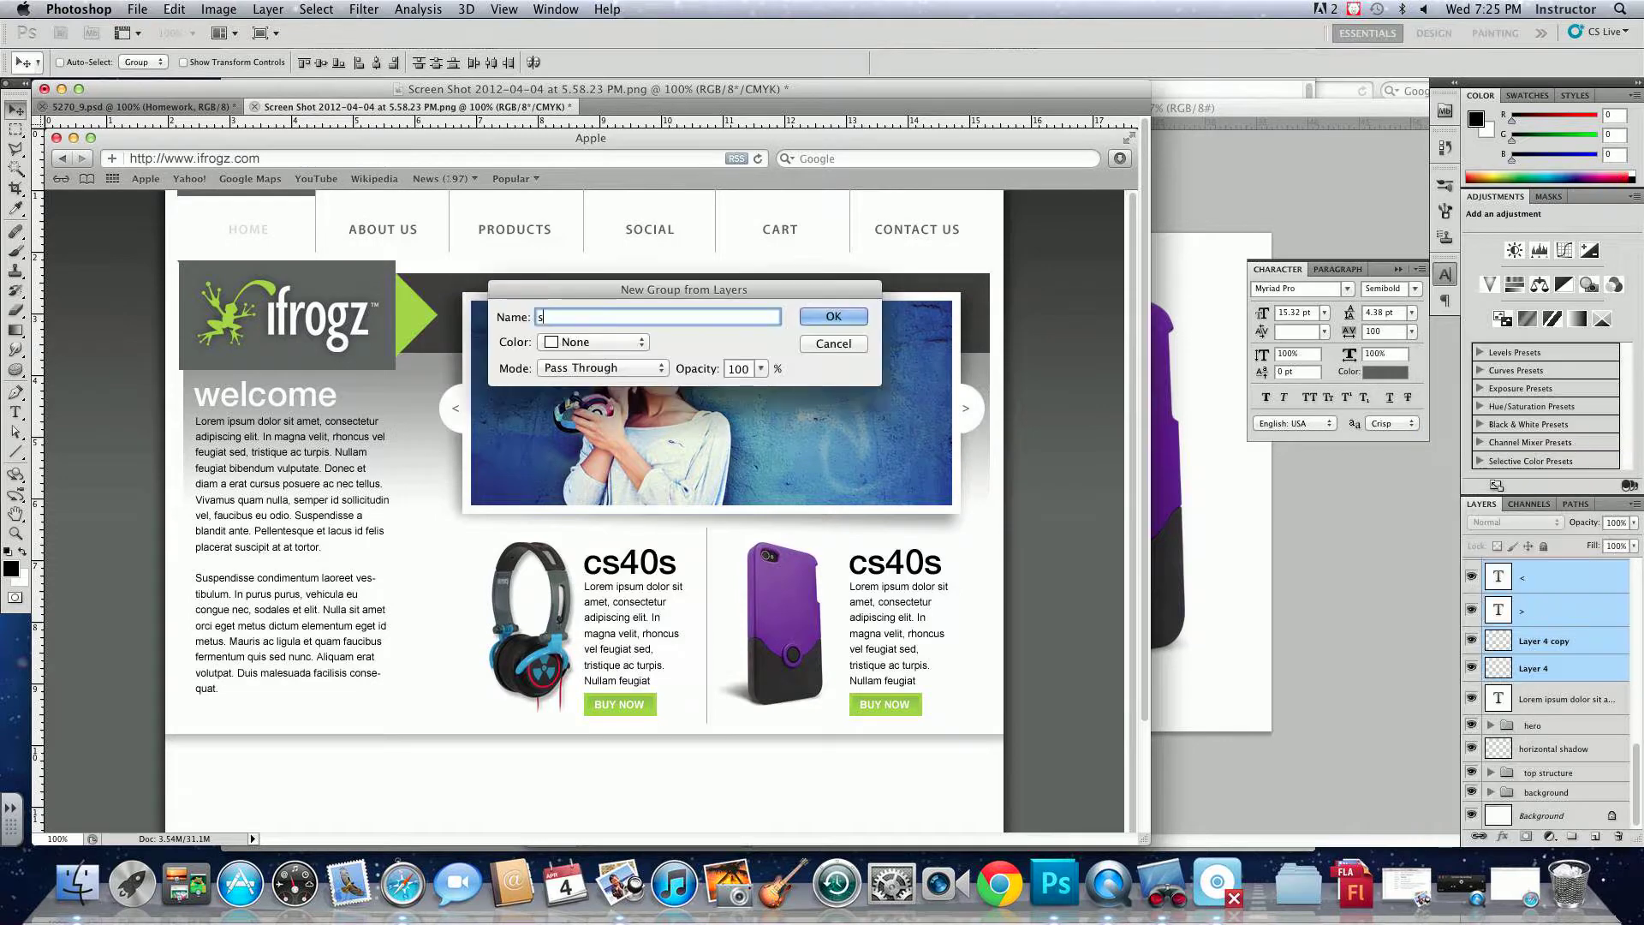
type("crollers")
key("Return")
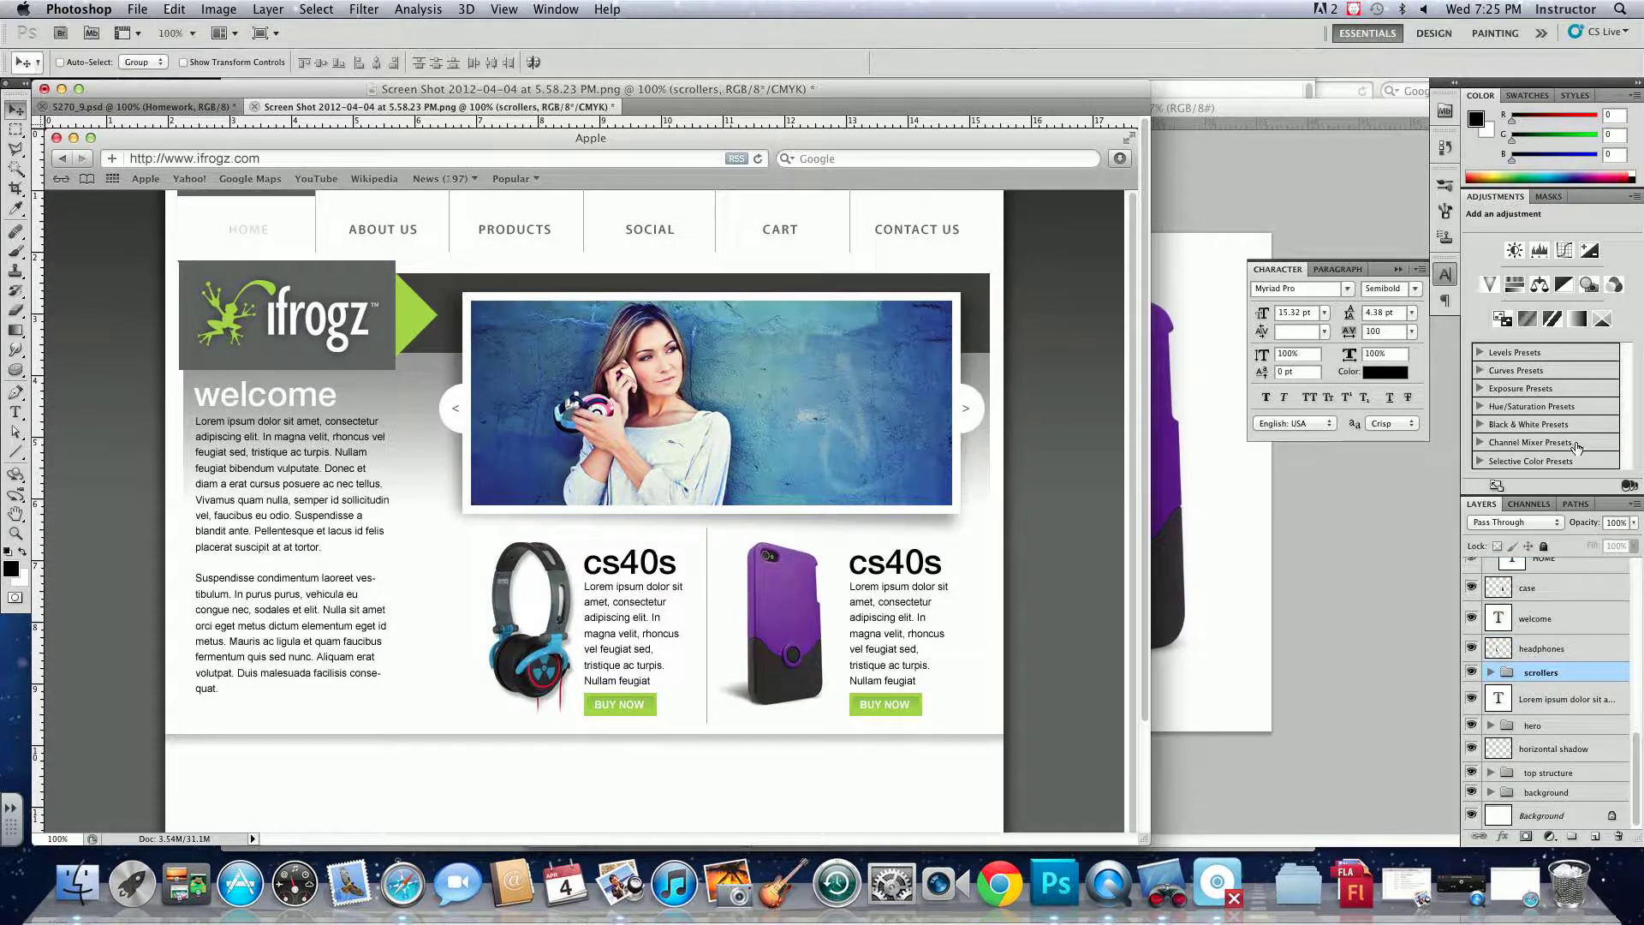
left_click_drag(1546, 672, 1508, 728)
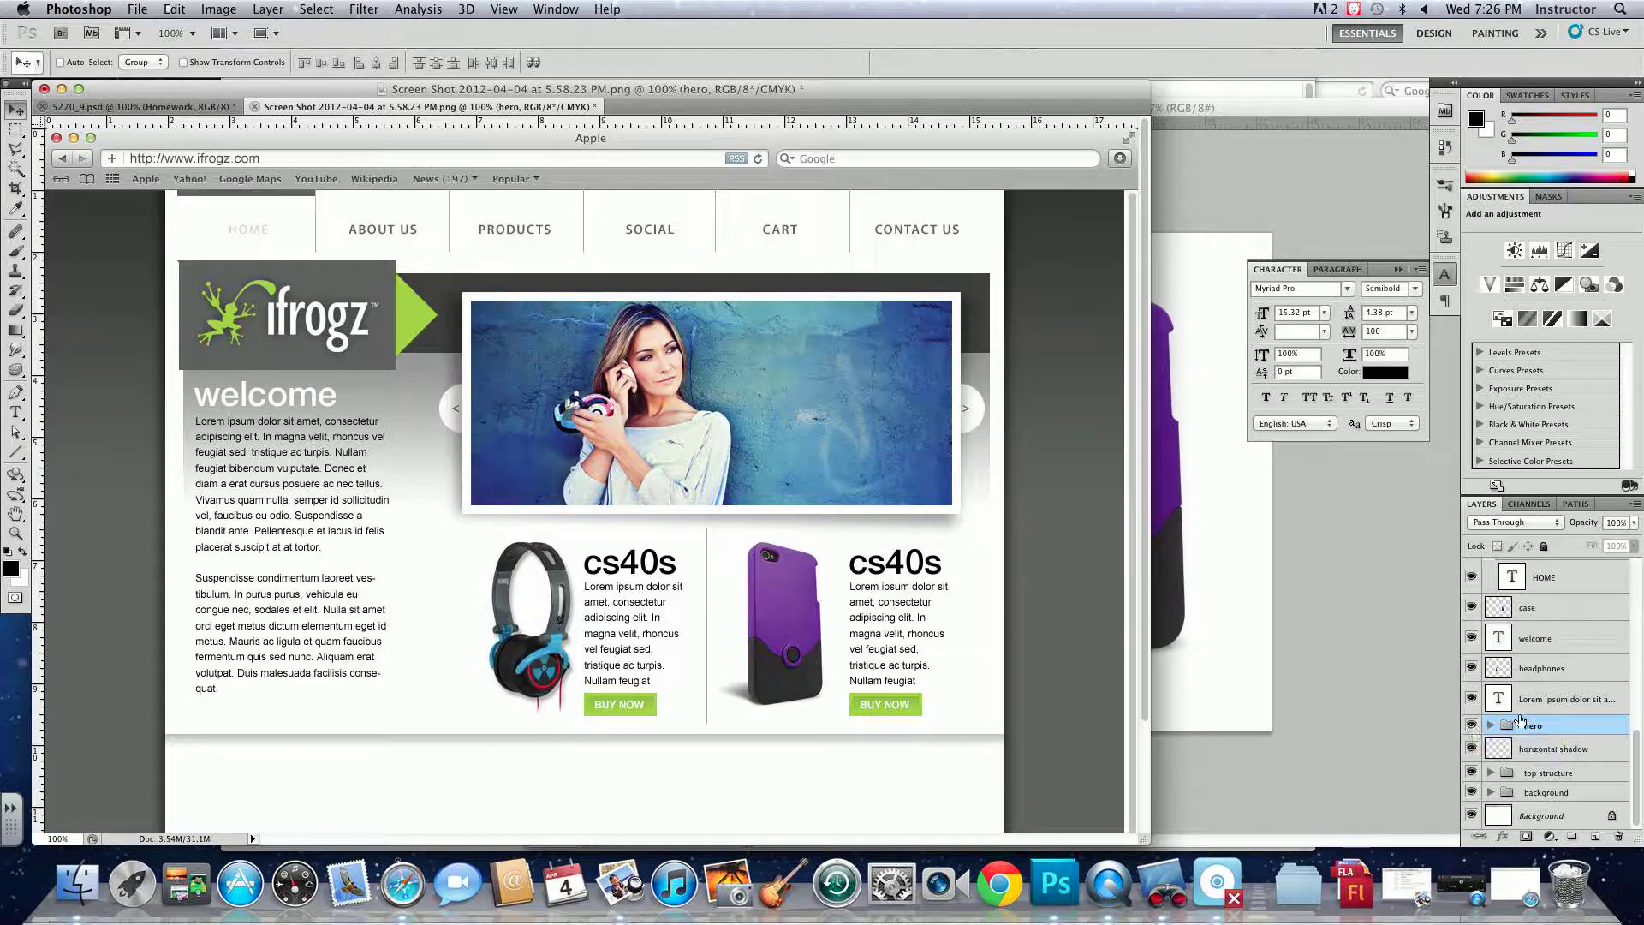
- Move the welcome text layer directly above the Lorem ipsum body text layer and group the two as "welcome"
left_click(1567, 699)
left_click(1473, 699)
left_click(1473, 699)
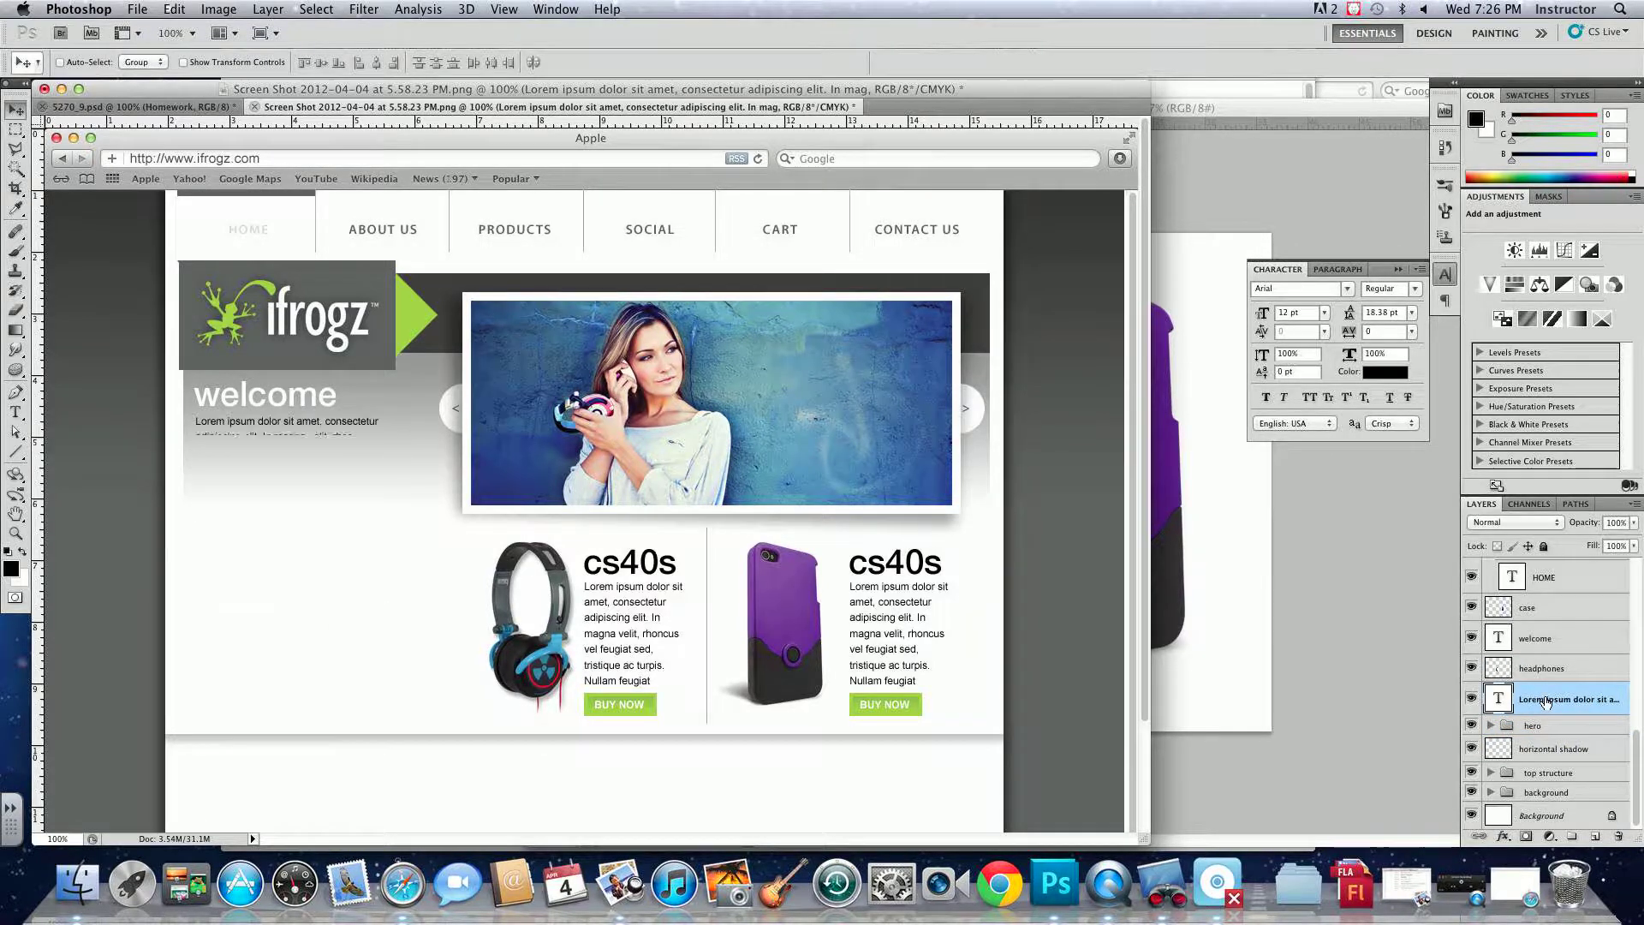
left_click_drag(1559, 643, 1560, 682)
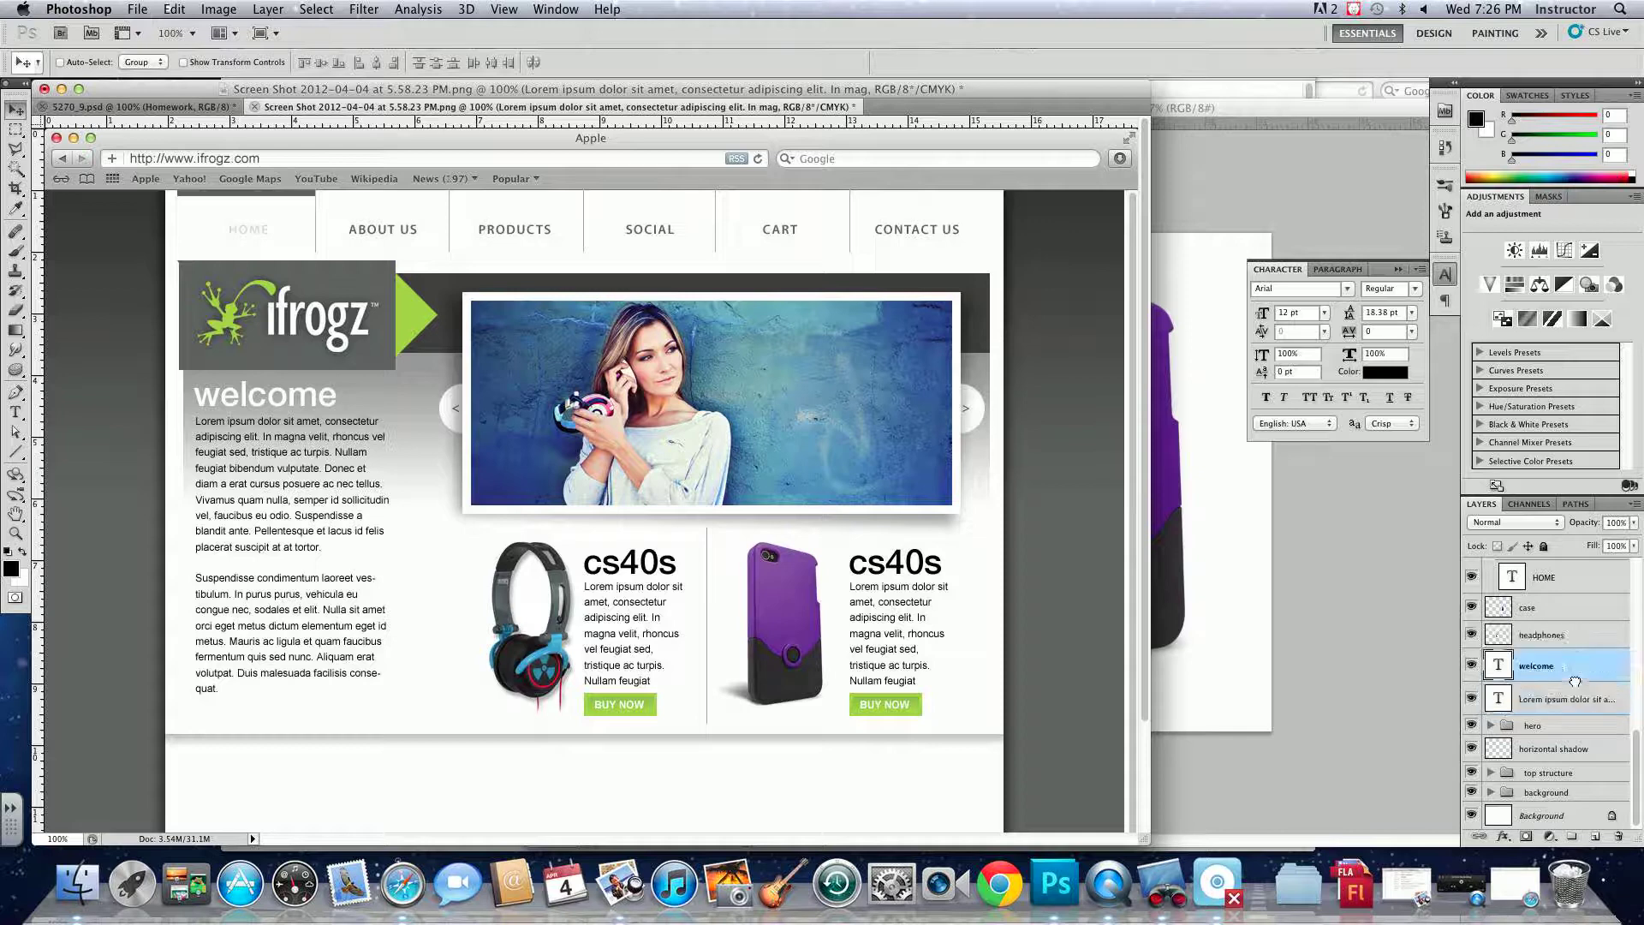
left_click(1635, 505)
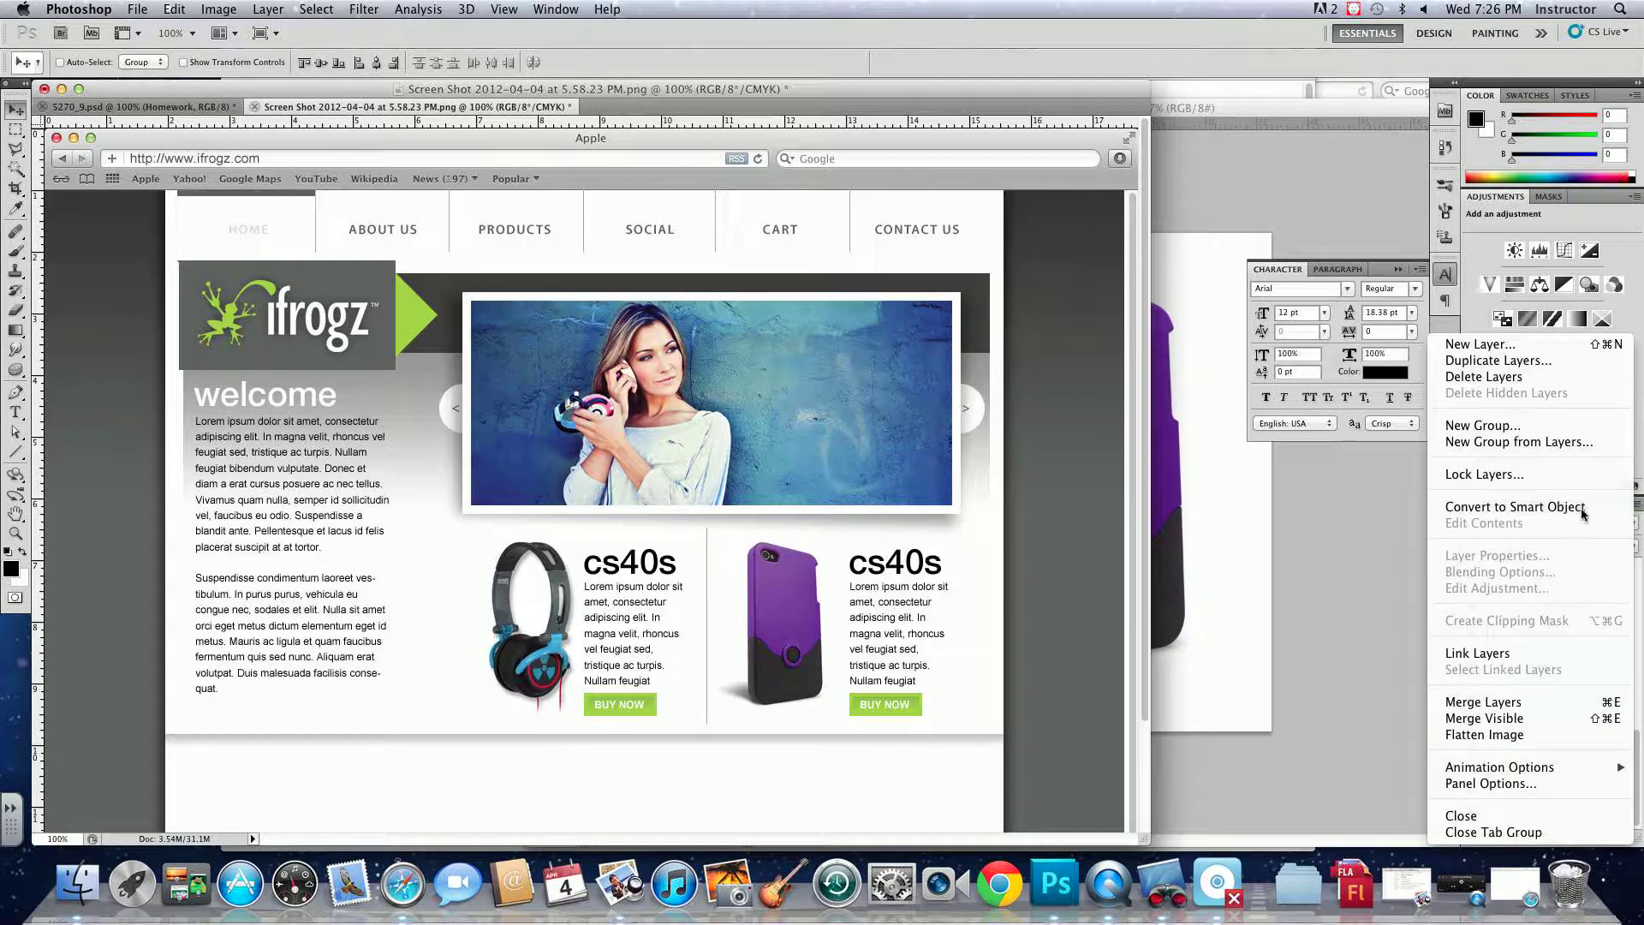
left_click(1586, 439)
type("welcome")
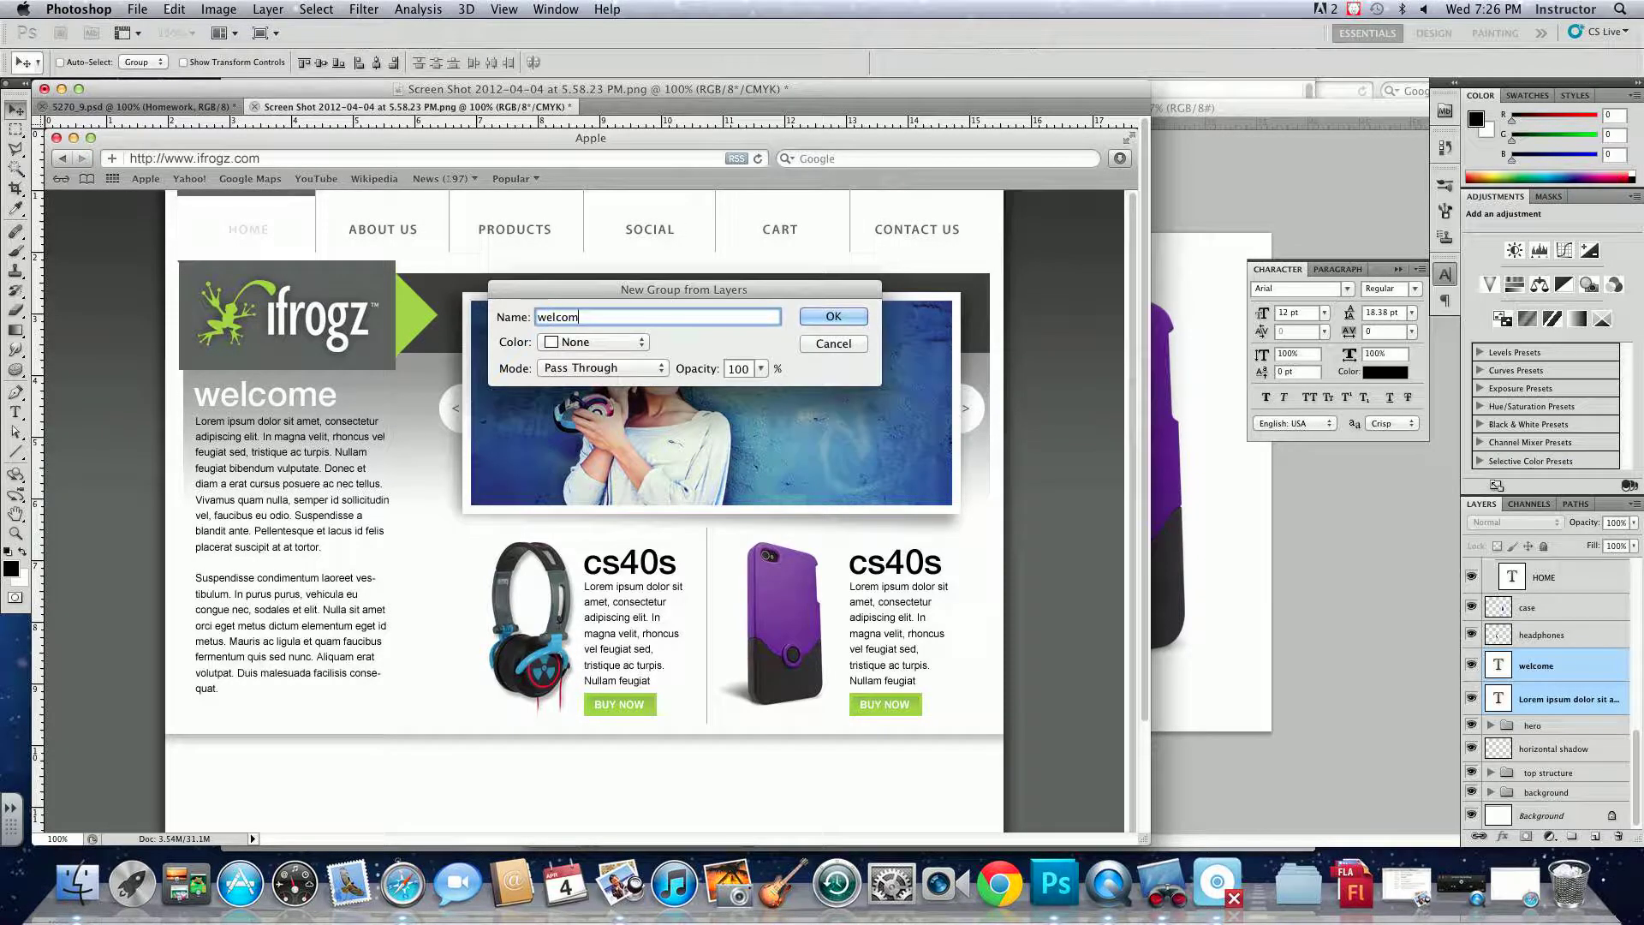
key("Return")
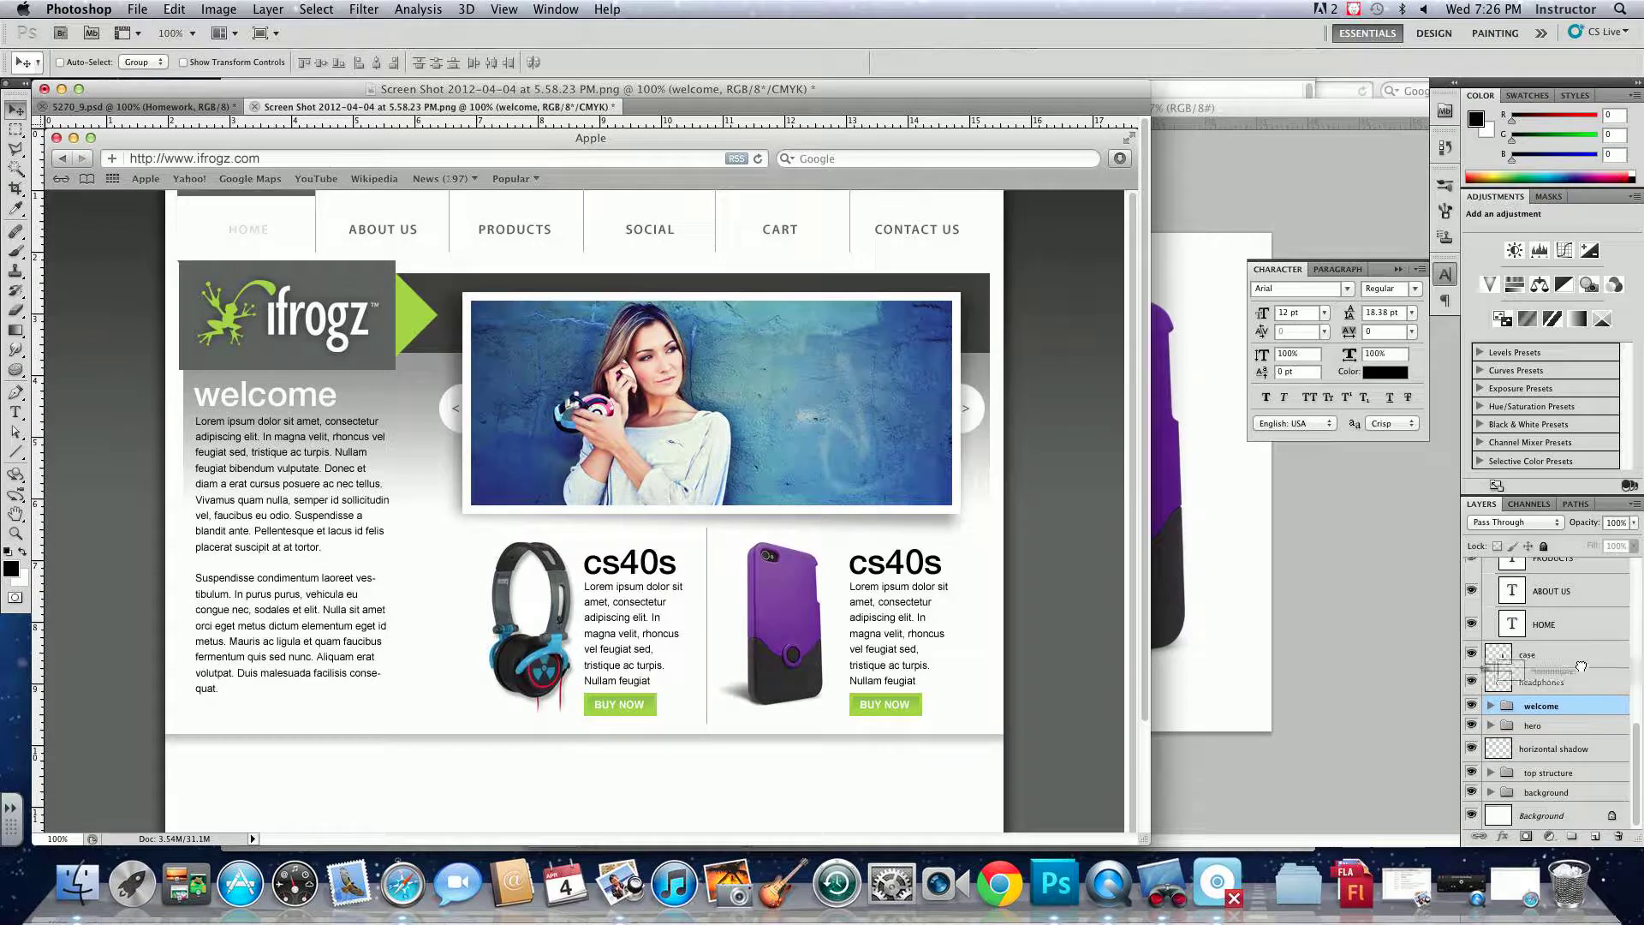
- Group the case and headphones layers as "product area" and move the horizontal shadow layer into that group
left_click(1561, 685)
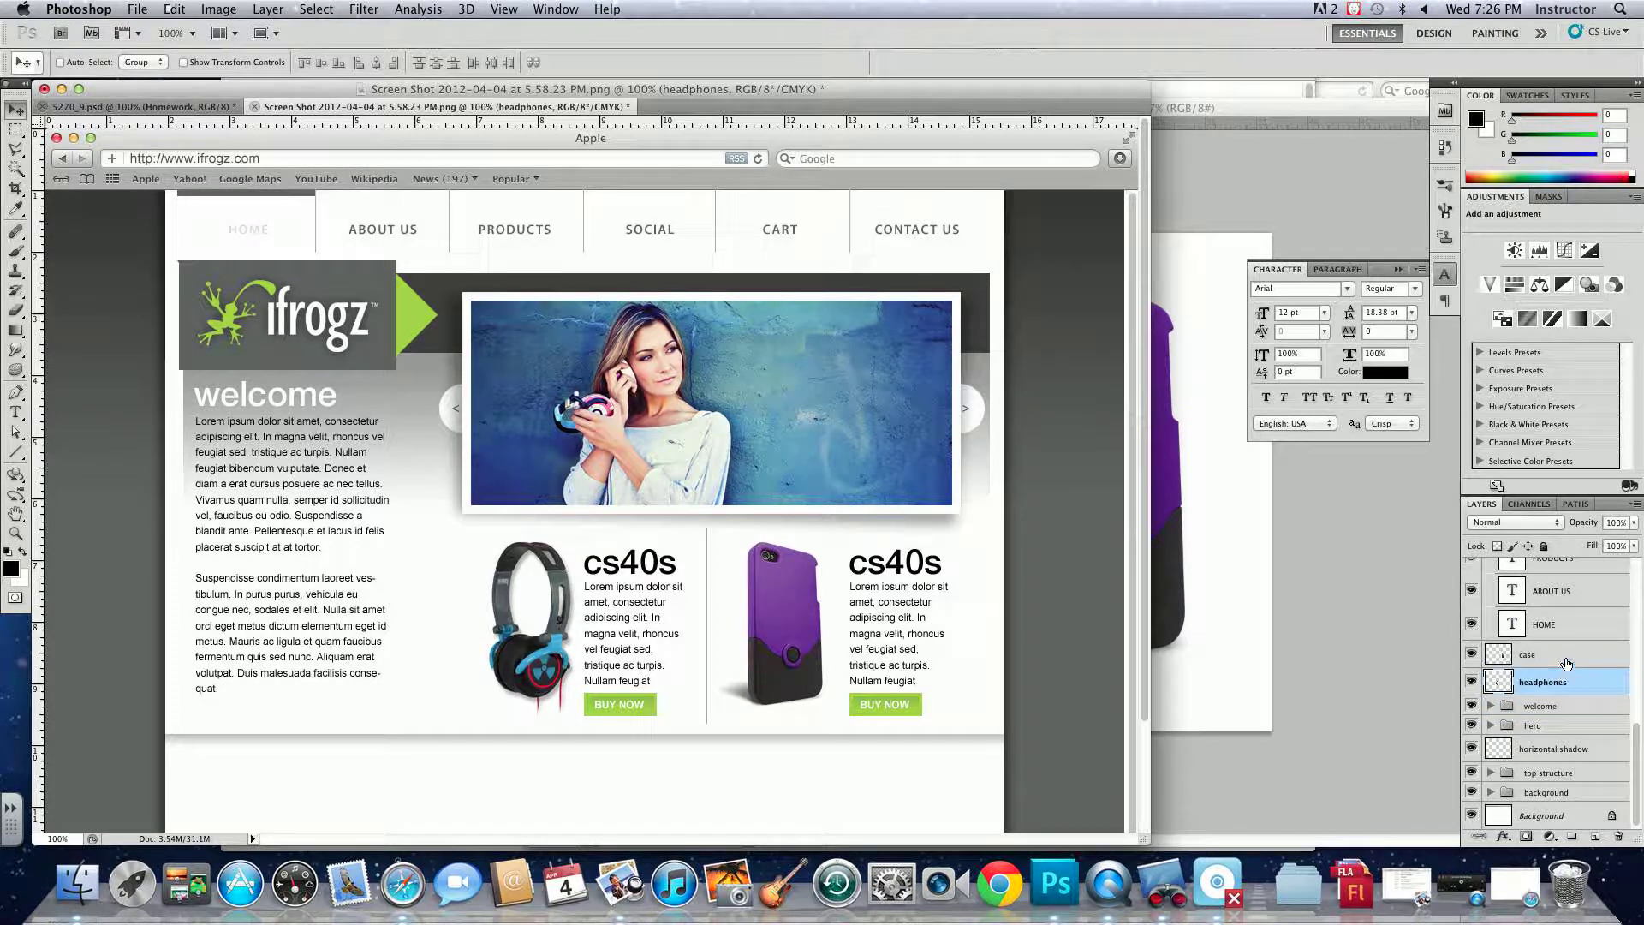
left_click(1567, 661, "shift")
left_click(1634, 504)
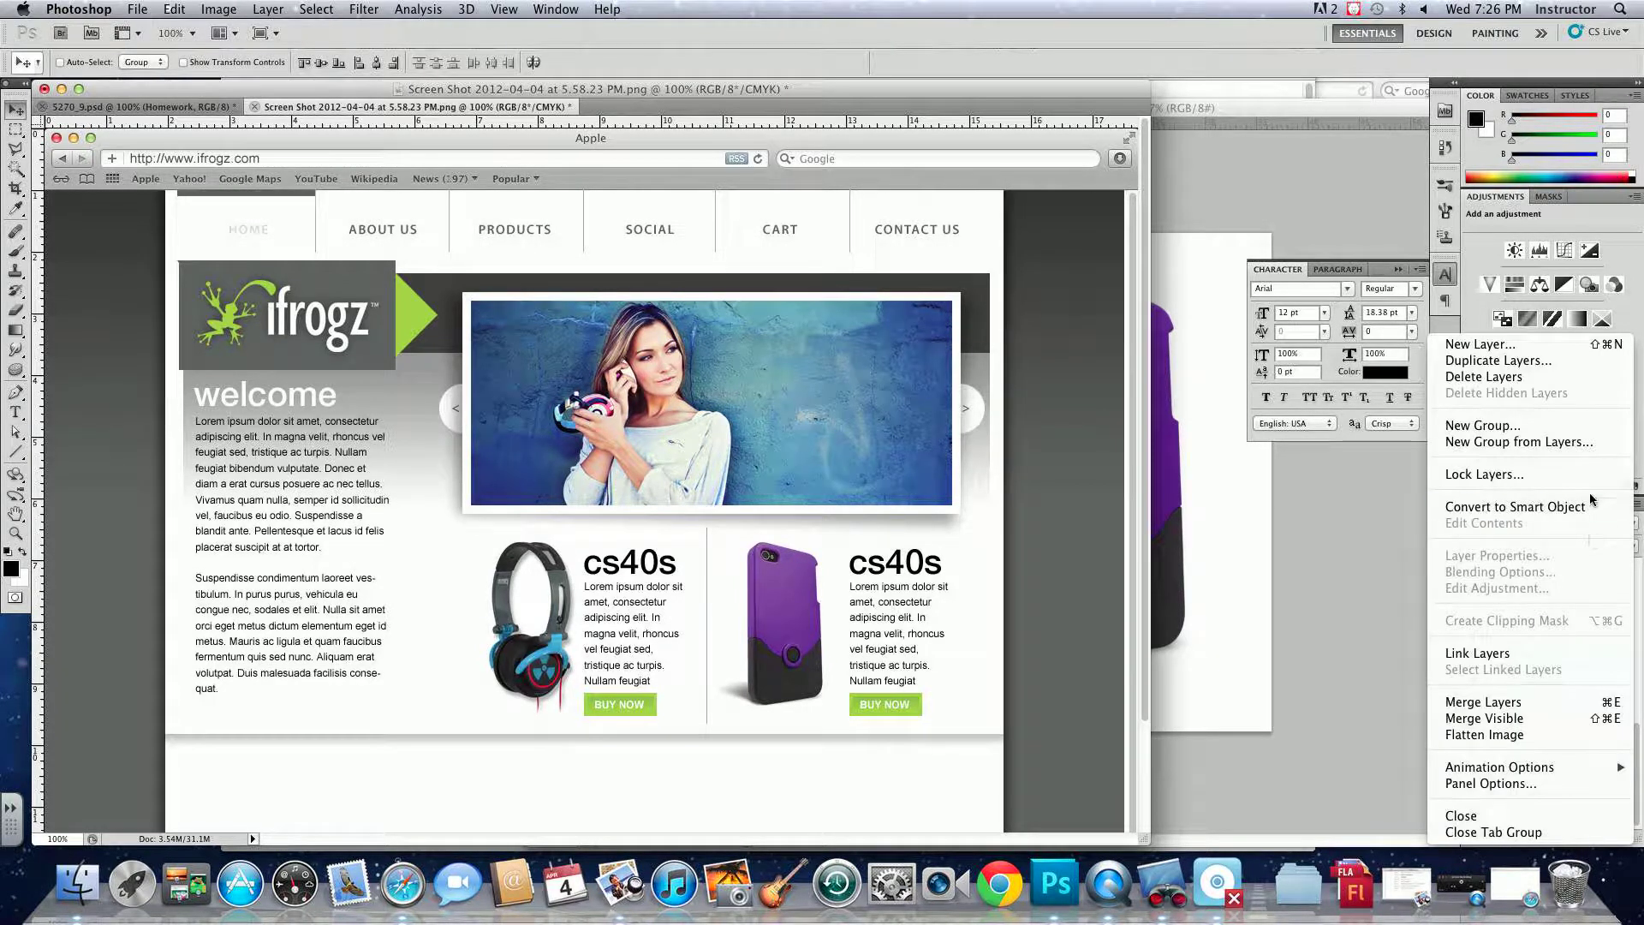
left_click(1534, 442)
type("prod")
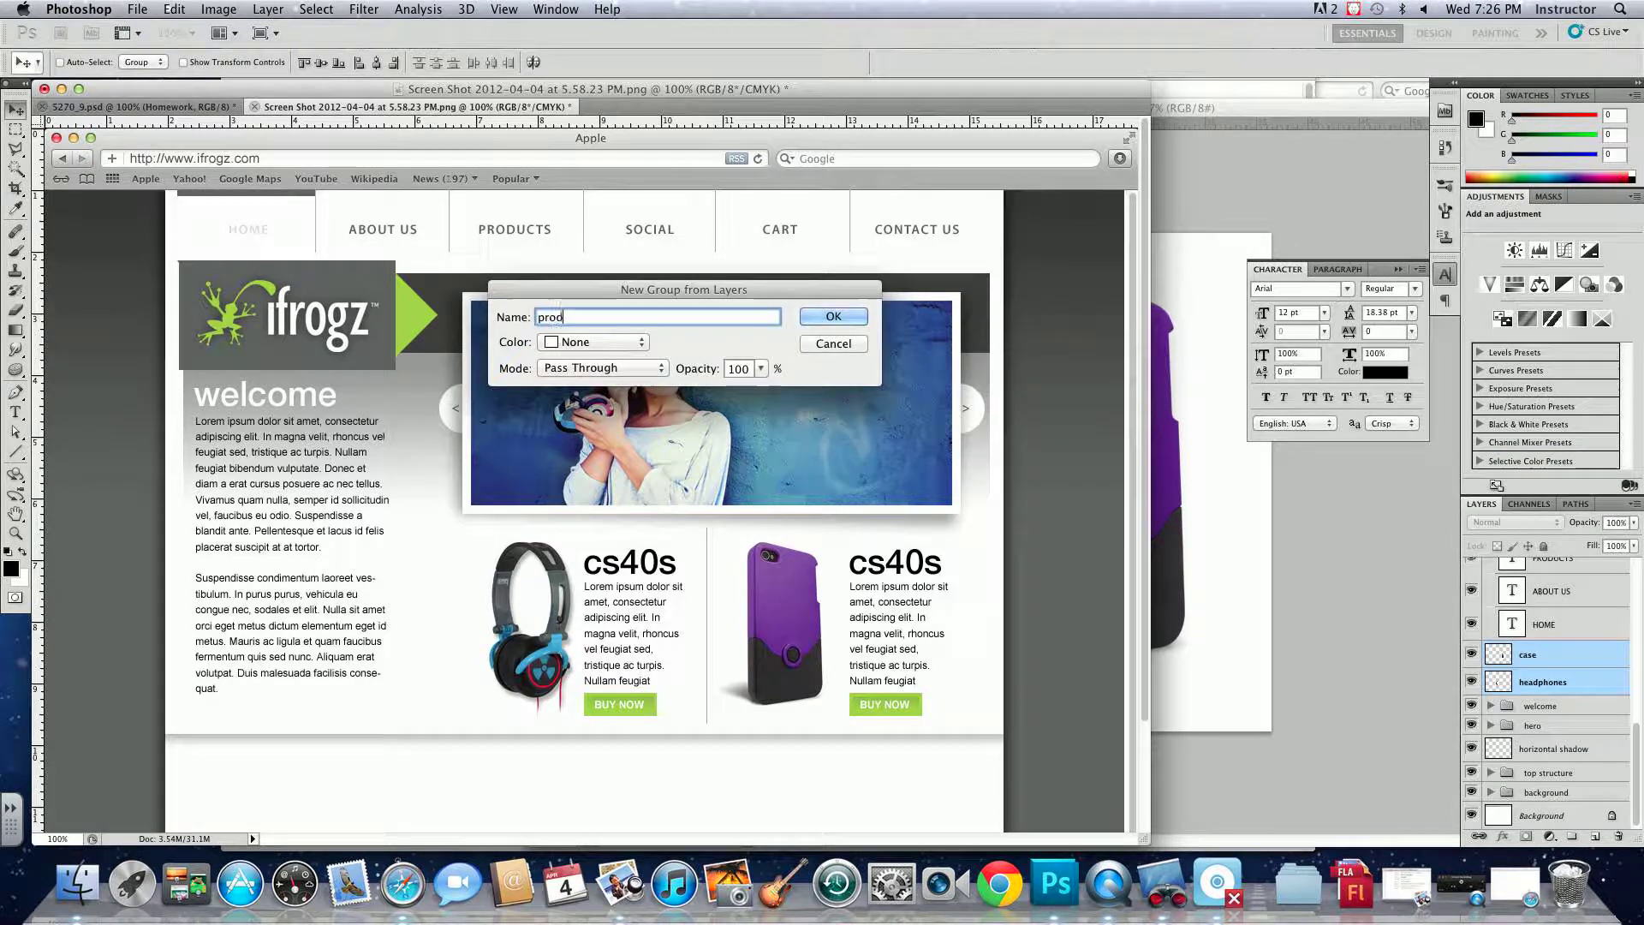
type("uct area")
key("Return")
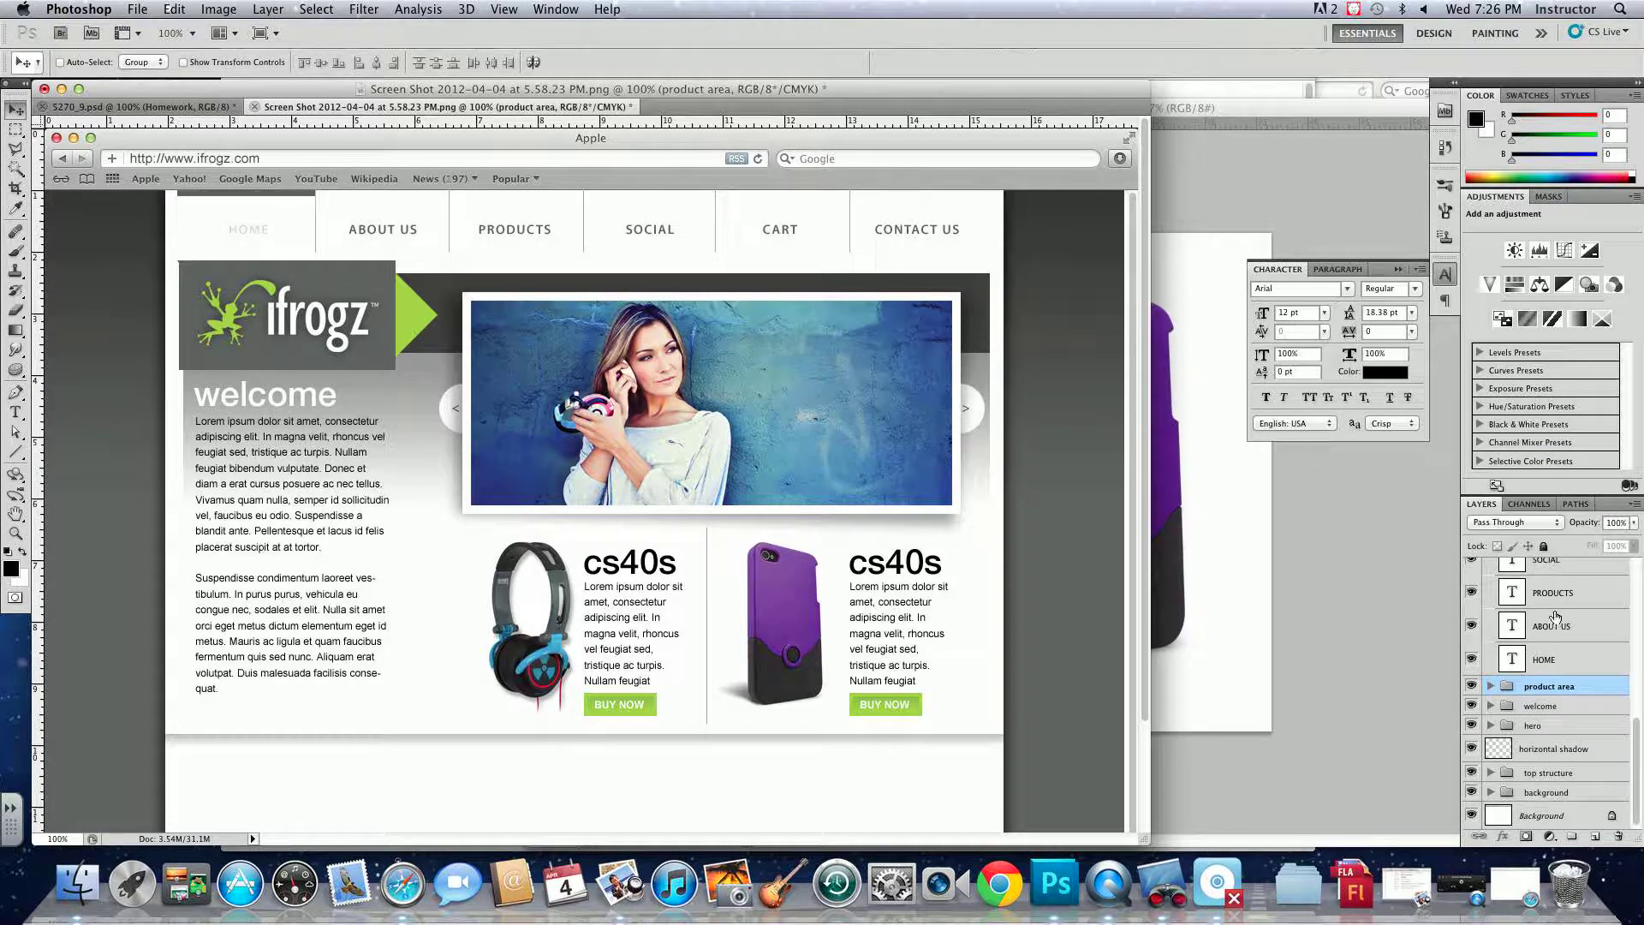
left_click_drag(1564, 759, 1627, 676)
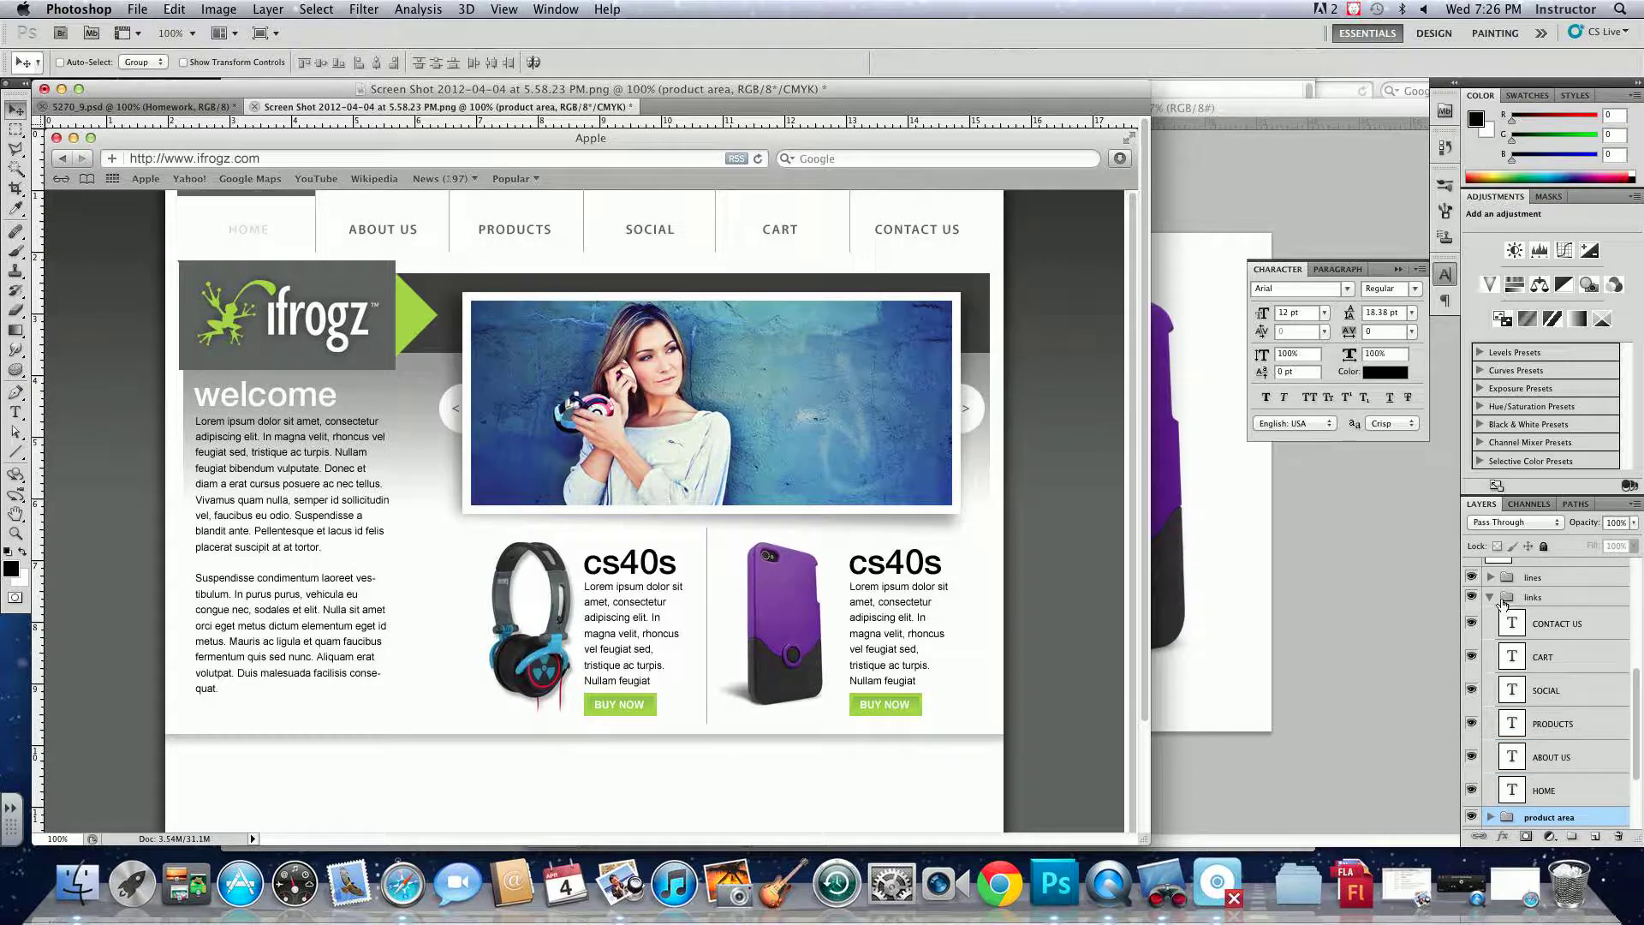
- Collapse the "links" group and combine the "lines" and "links" groups into a new group named "navigation"
left_click(1488, 598)
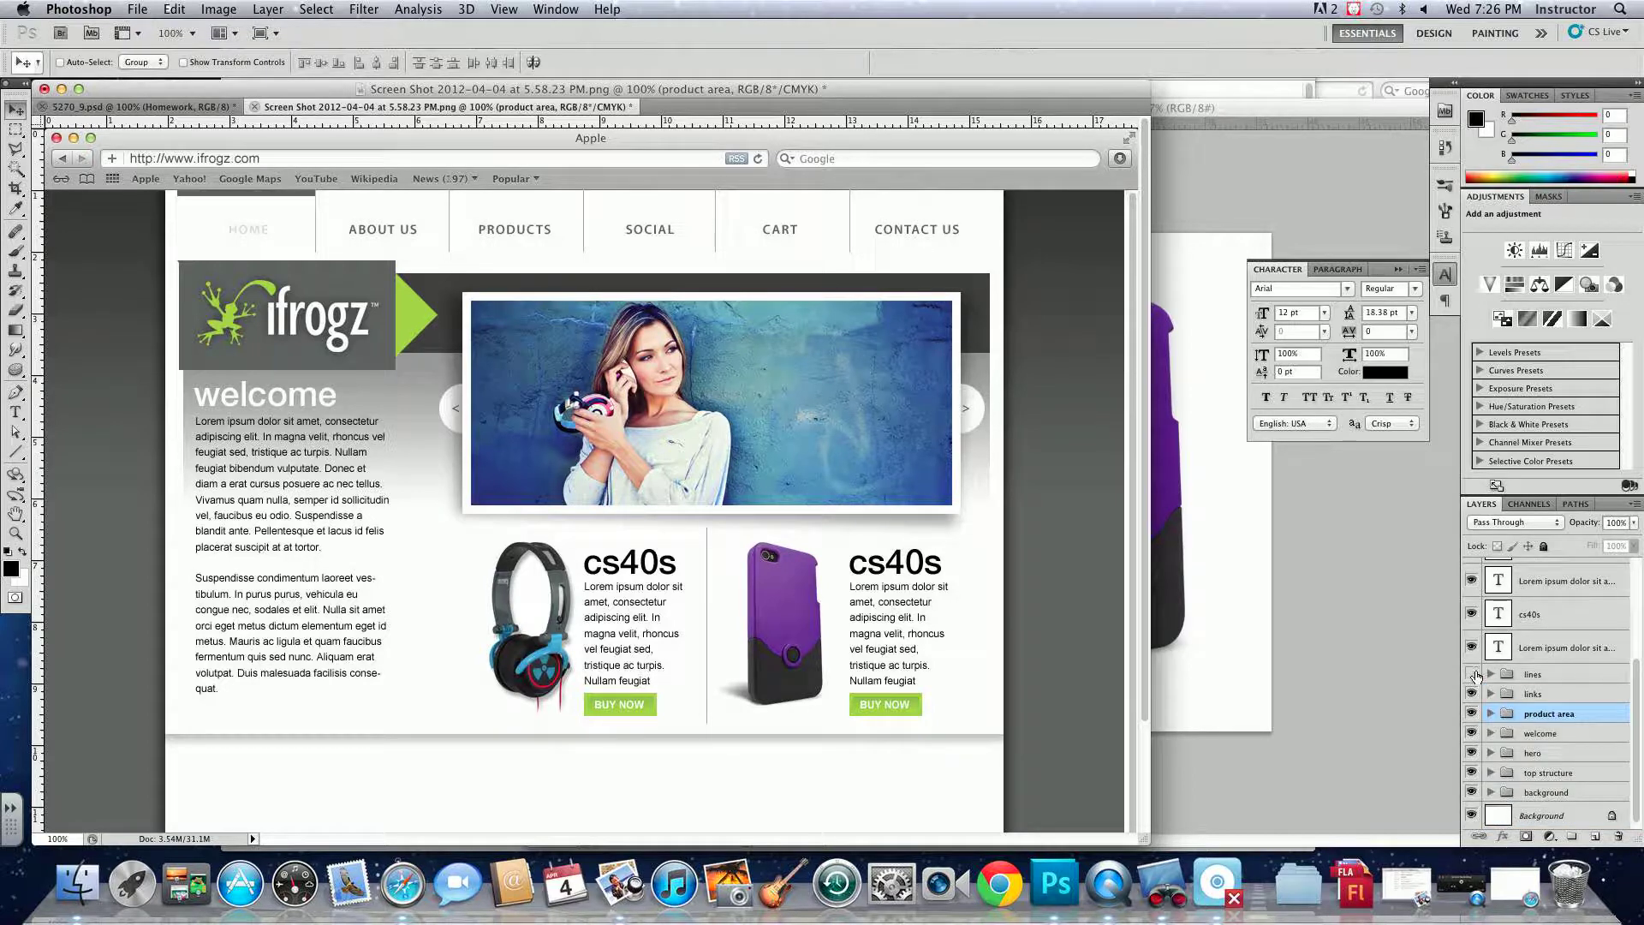
left_click(1473, 675)
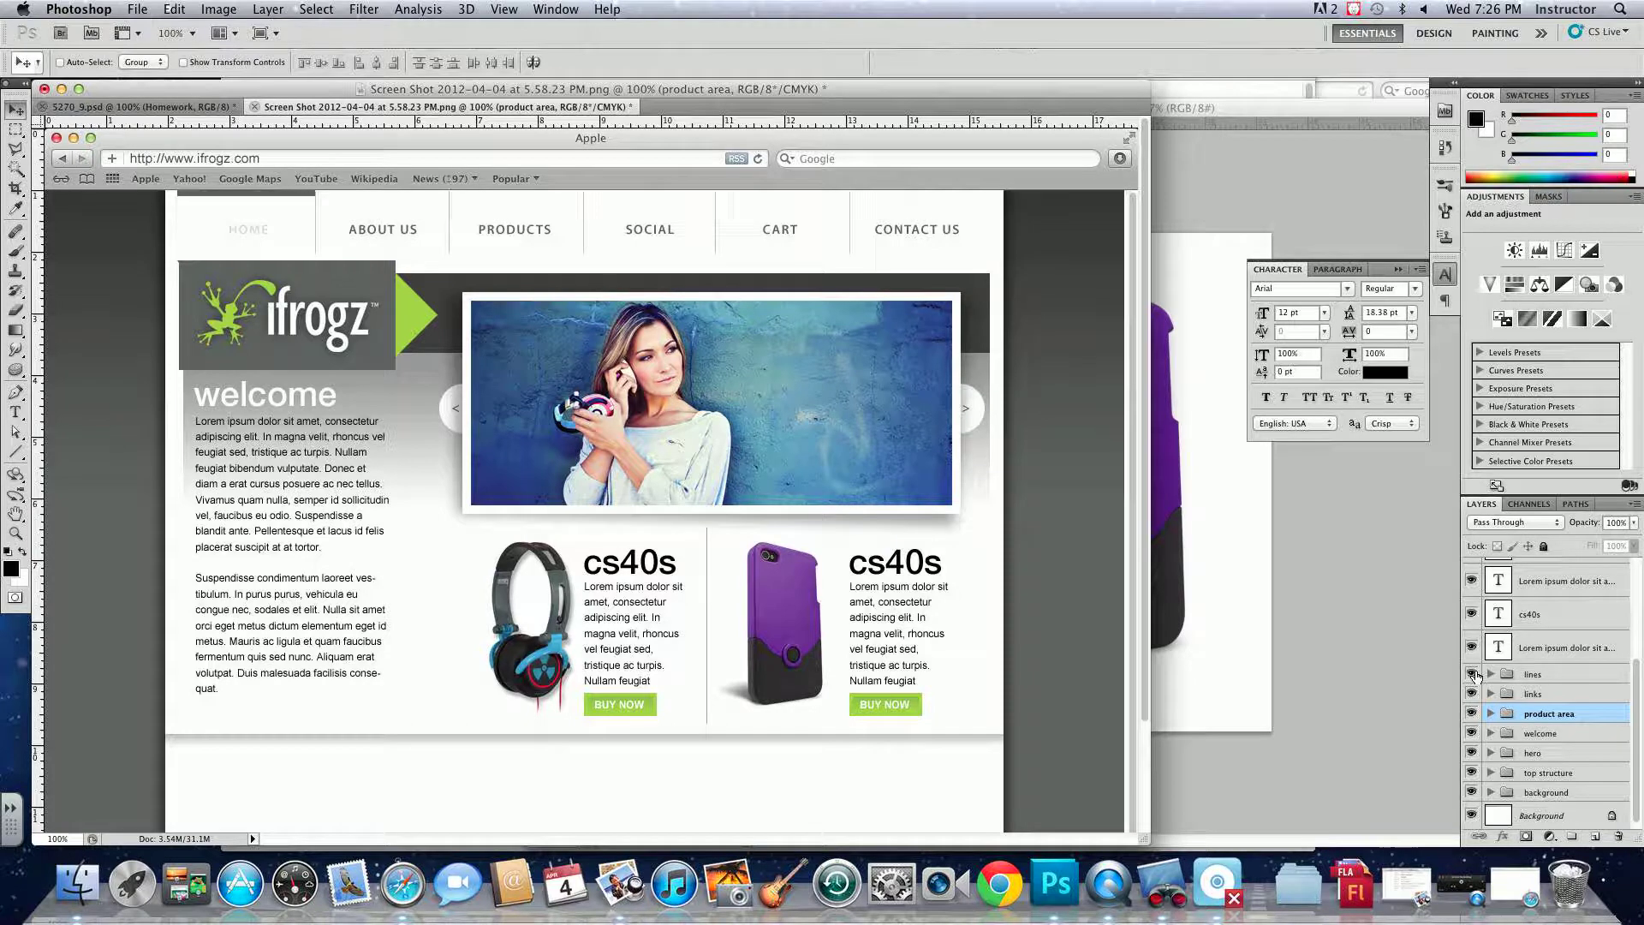
left_click(1548, 675)
left_click(1557, 693, "shift")
left_click(1634, 504)
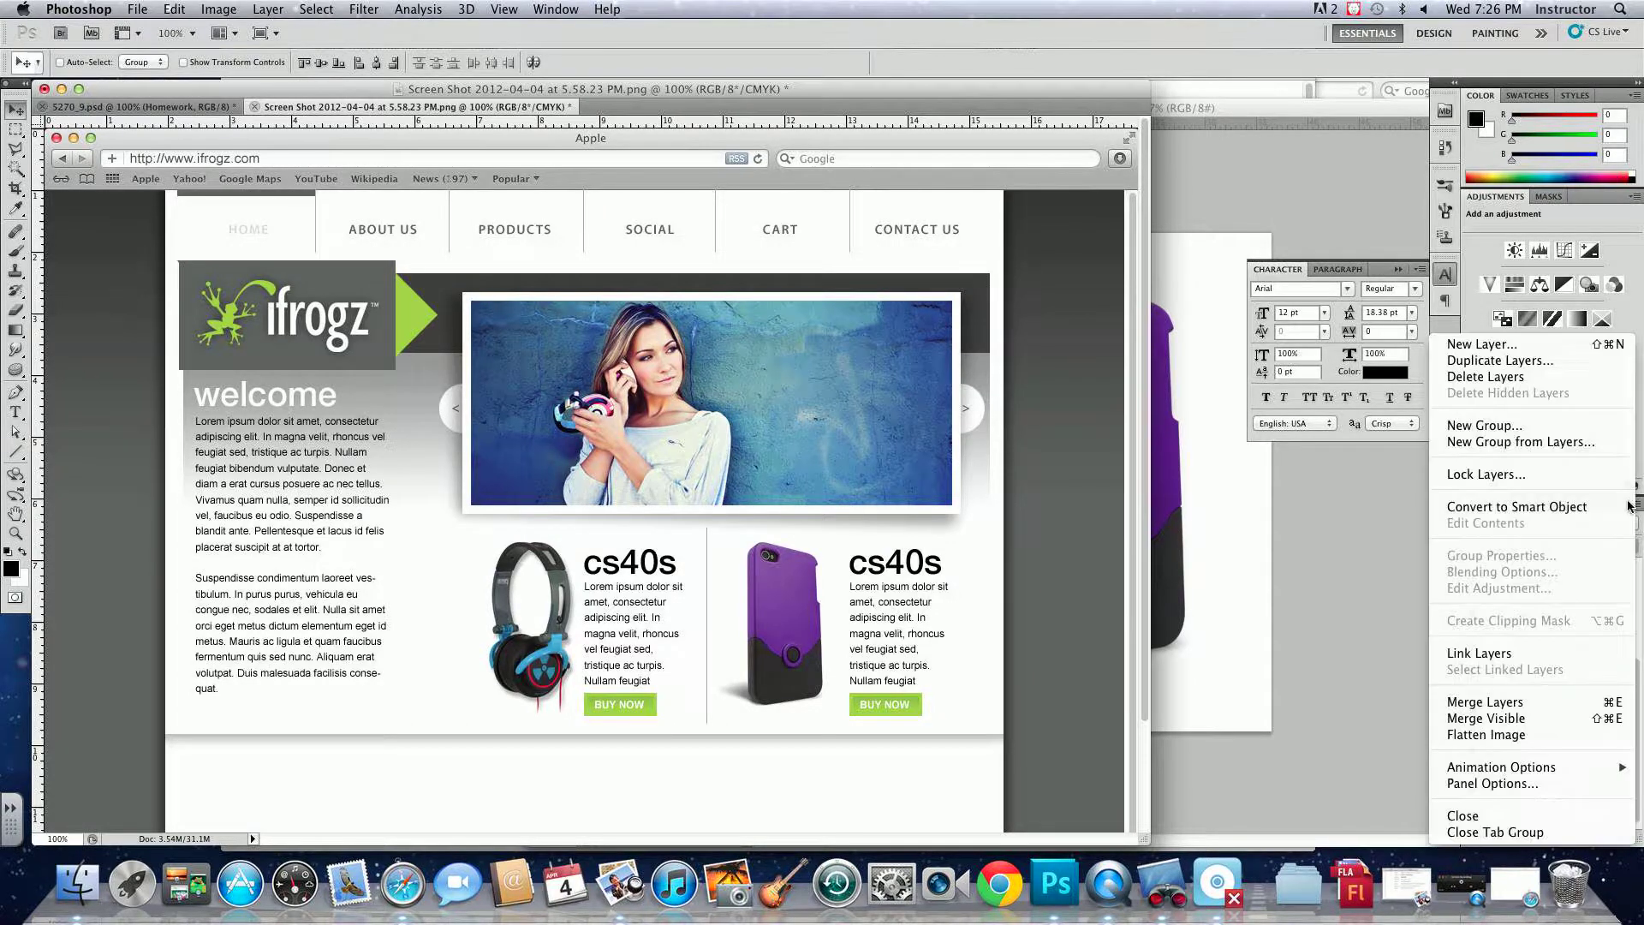
left_click(1541, 436)
type("nav")
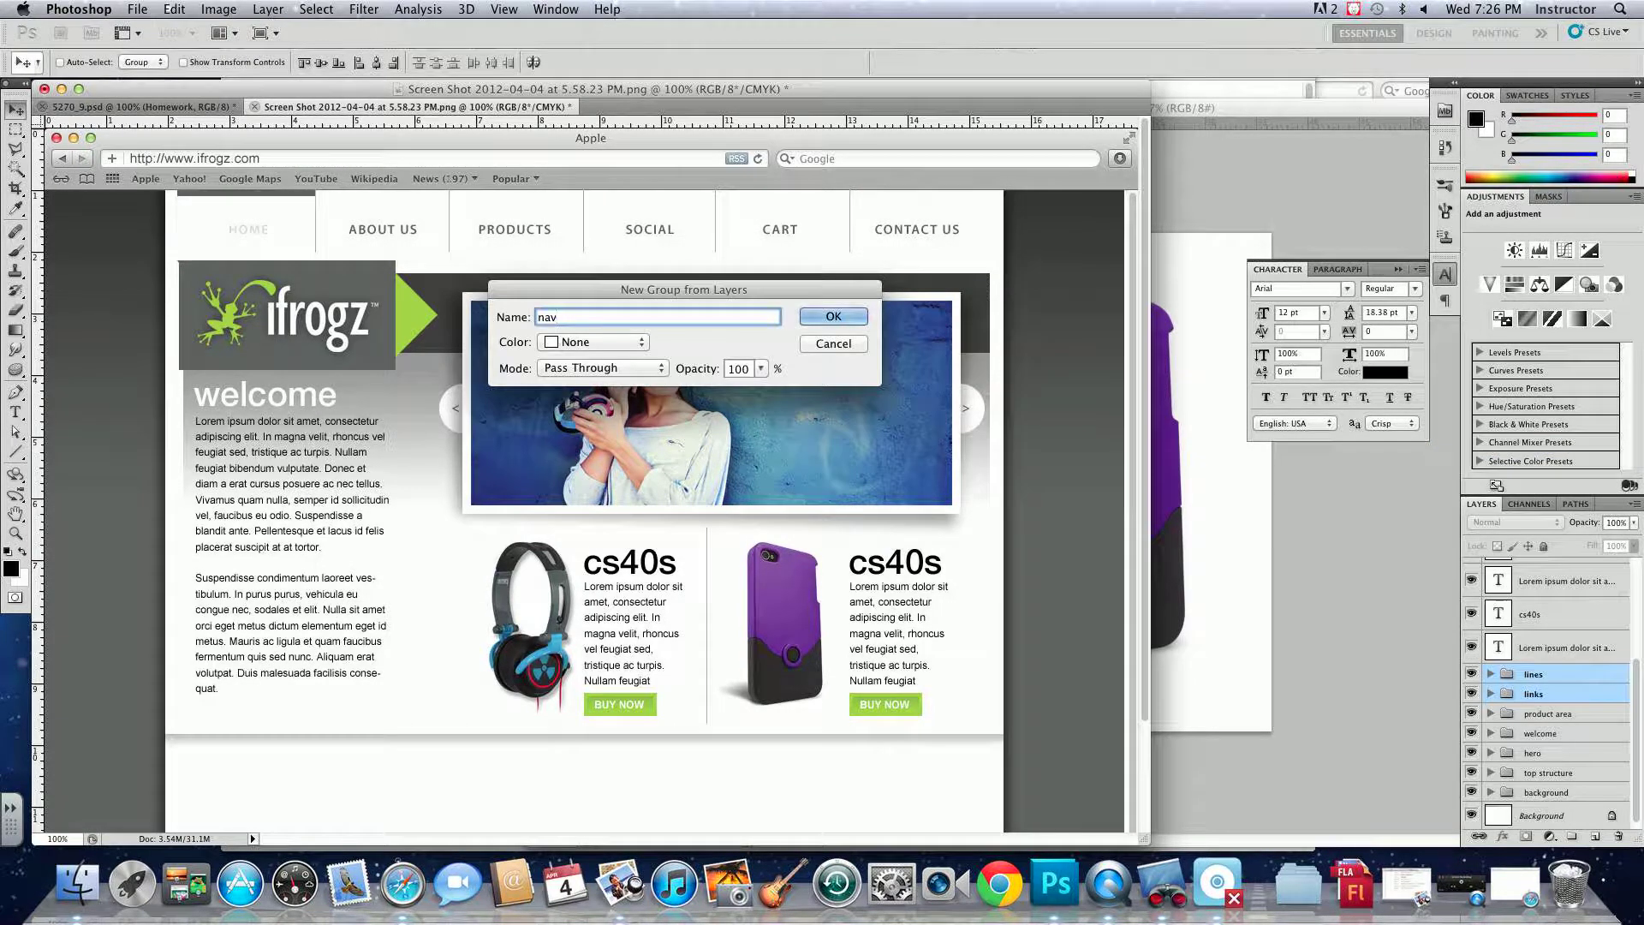
type("igation")
key("Return")
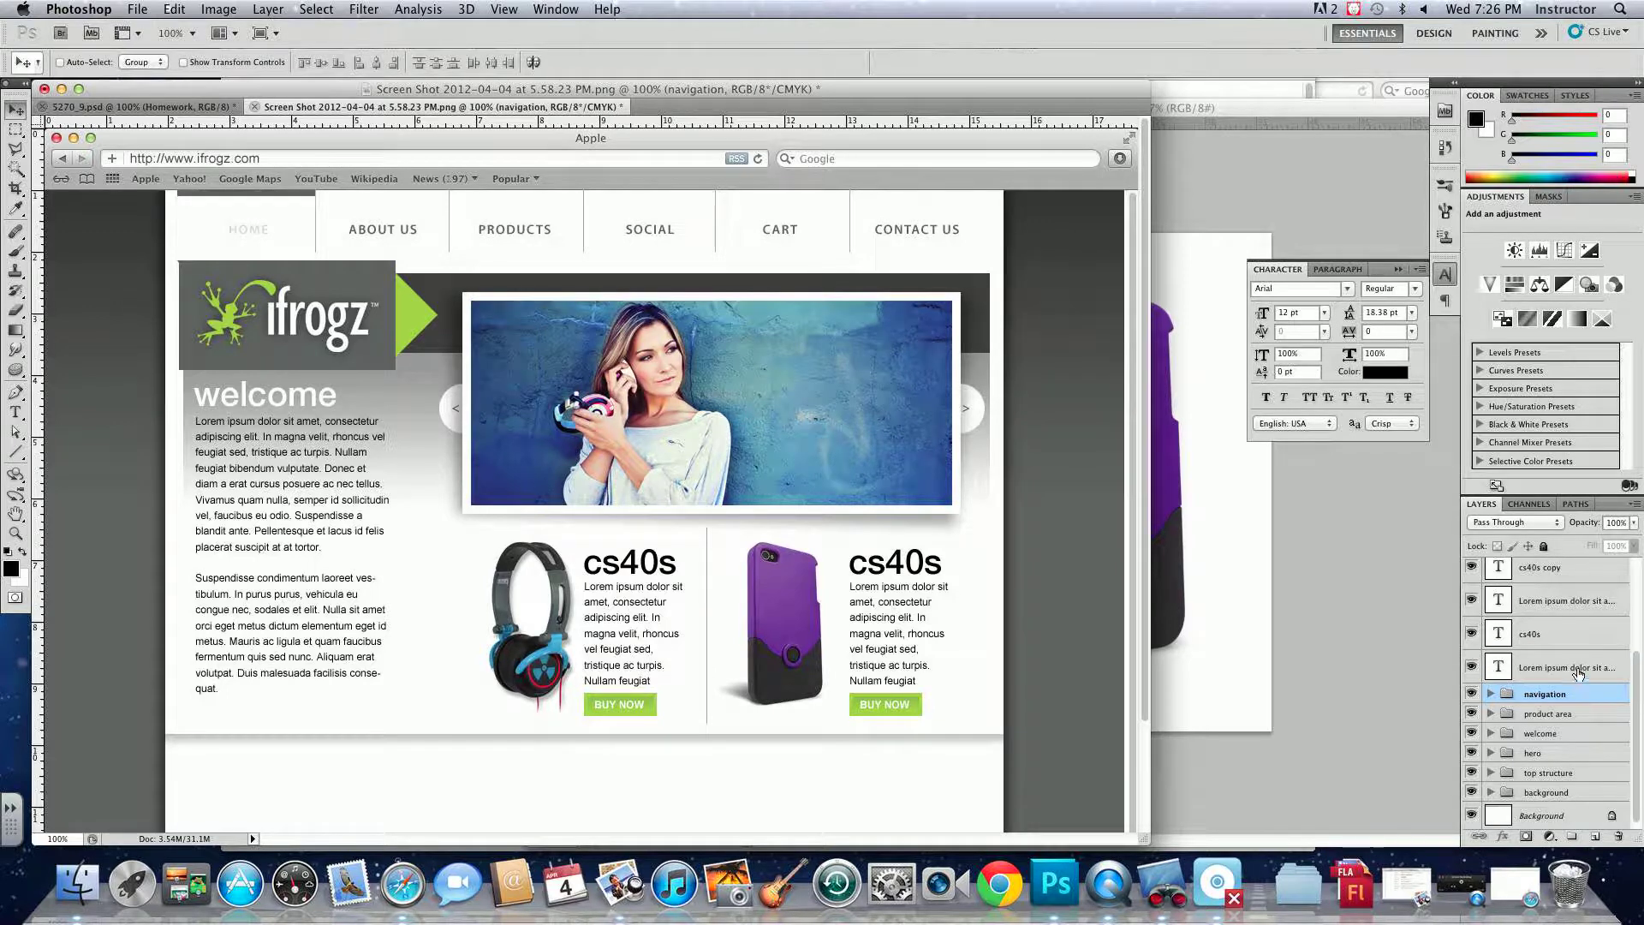
- Move the two cs40s heading layers and their two Lorem ipsum text layers into the "product area" group
left_click(1578, 674)
left_click(1563, 576, "shift")
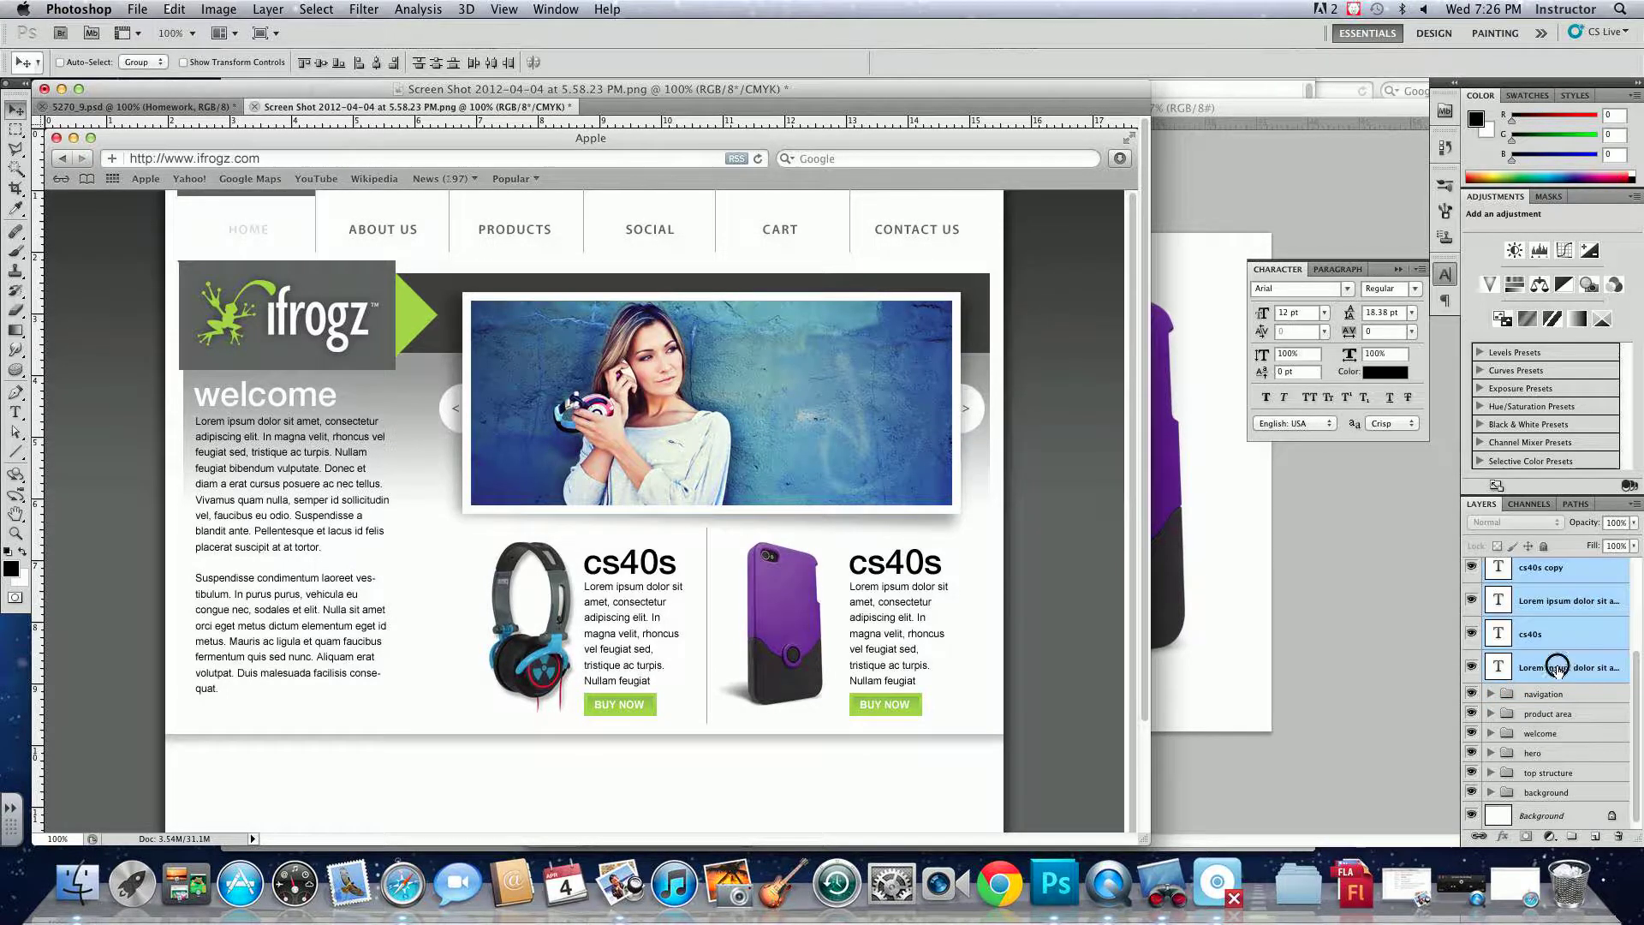
left_click_drag(1557, 667, 1559, 724)
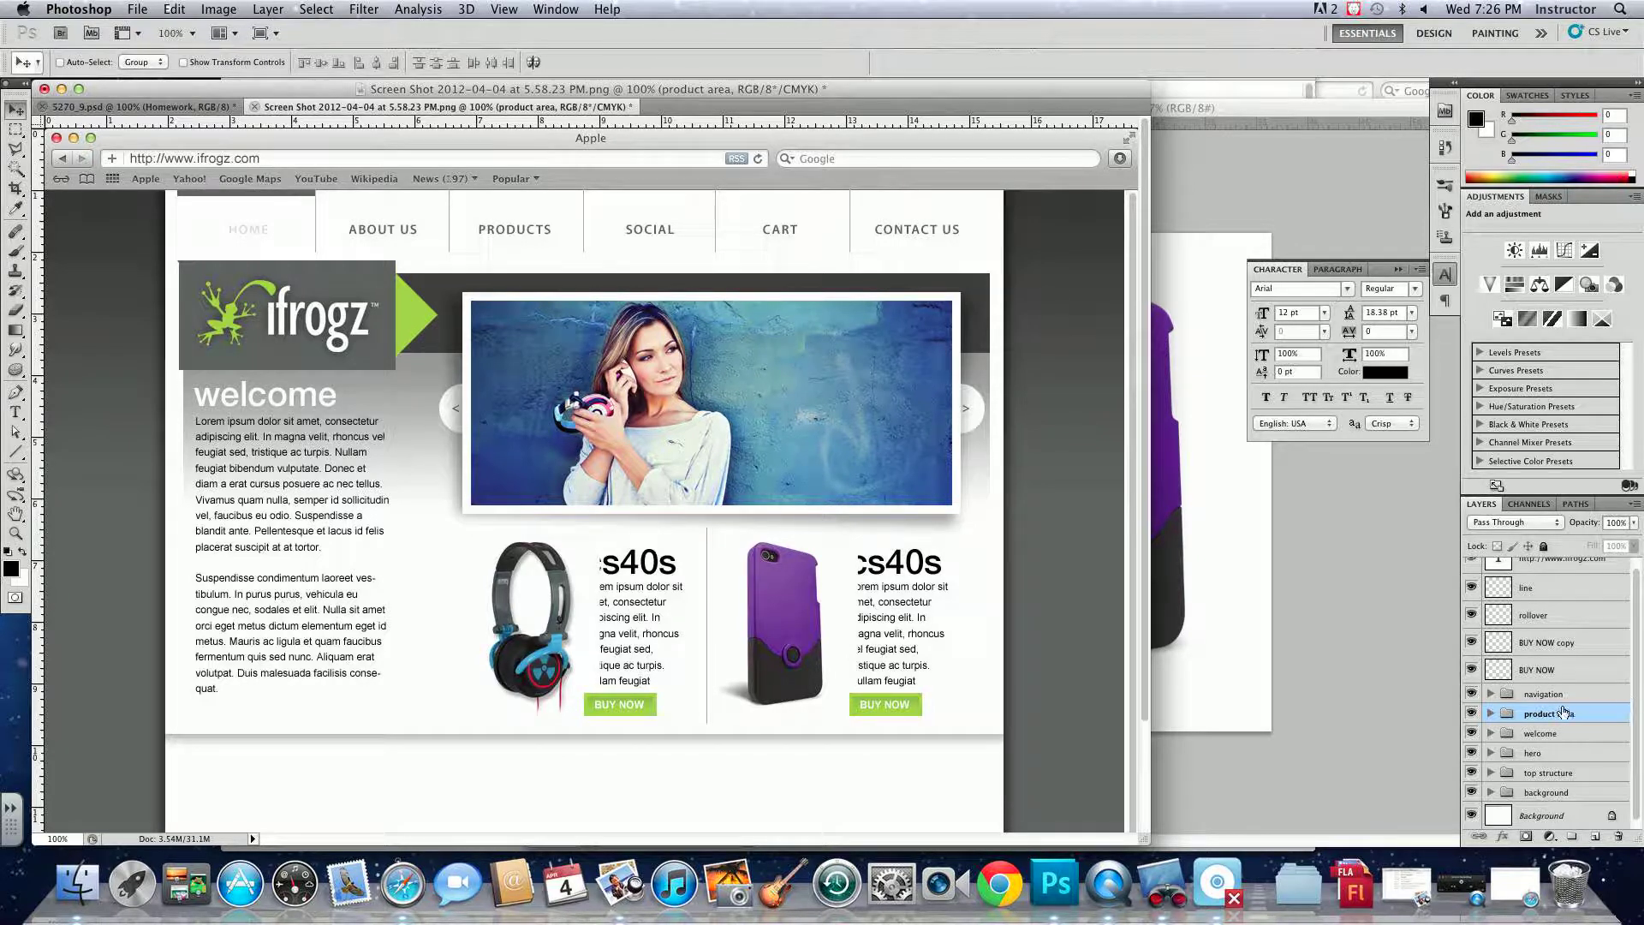
- Reorder the case and headphones layers beneath the text layers in the "product area" group and collapse the group
left_click(1491, 714)
left_click_drag(1627, 697, 1628, 761)
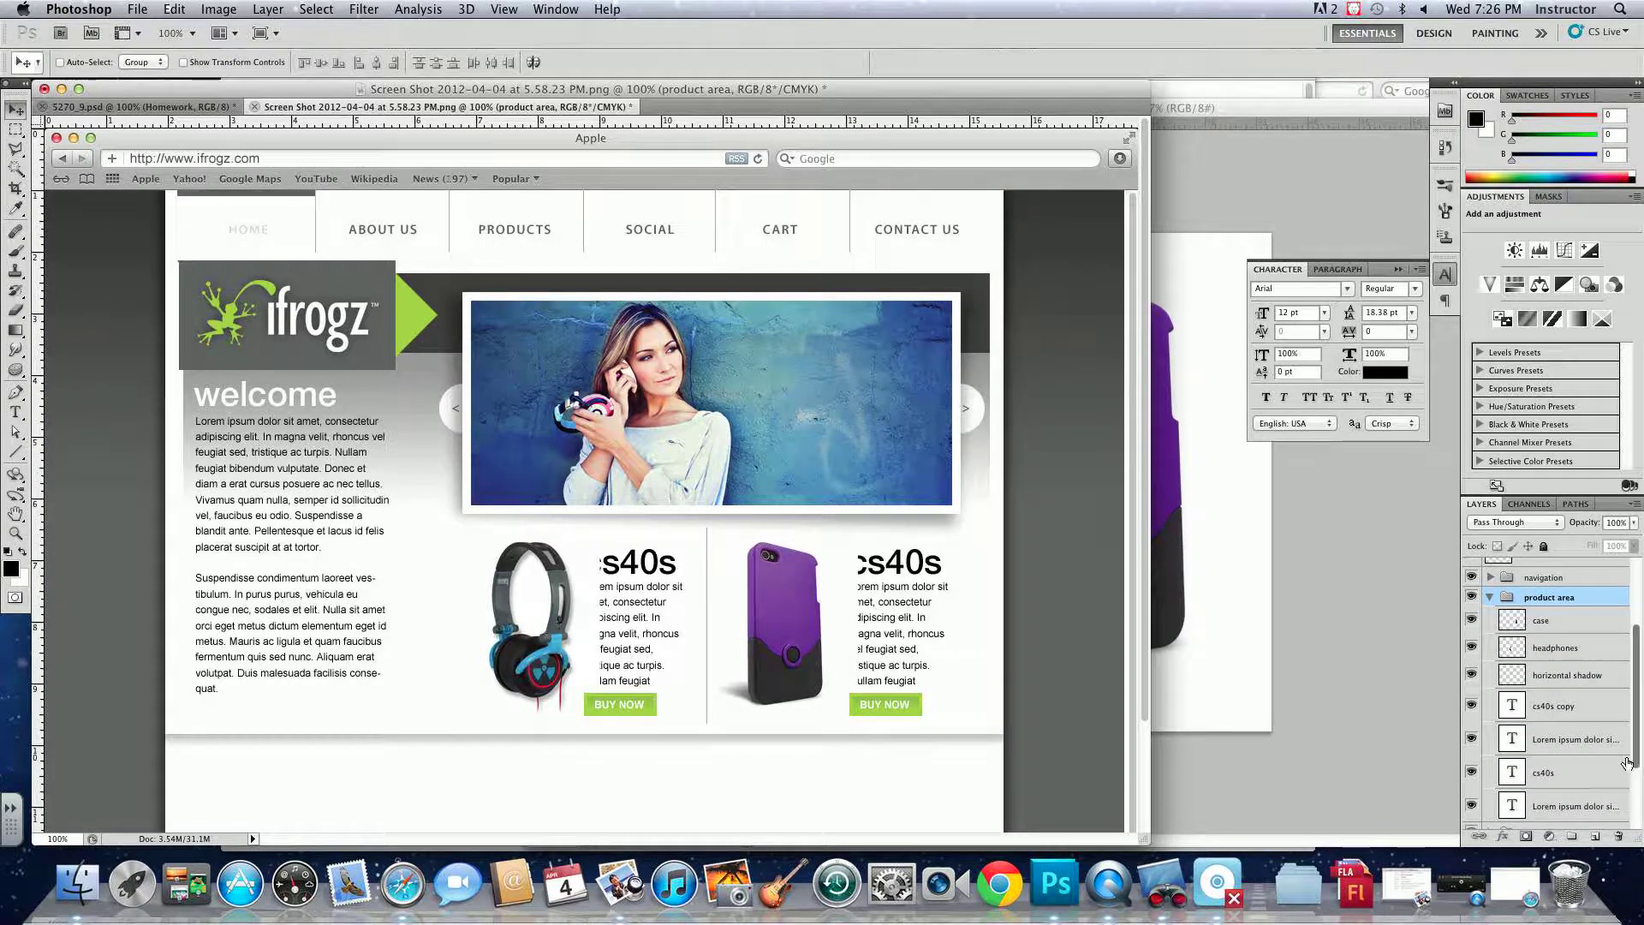
left_click(1601, 771)
left_click(1565, 638)
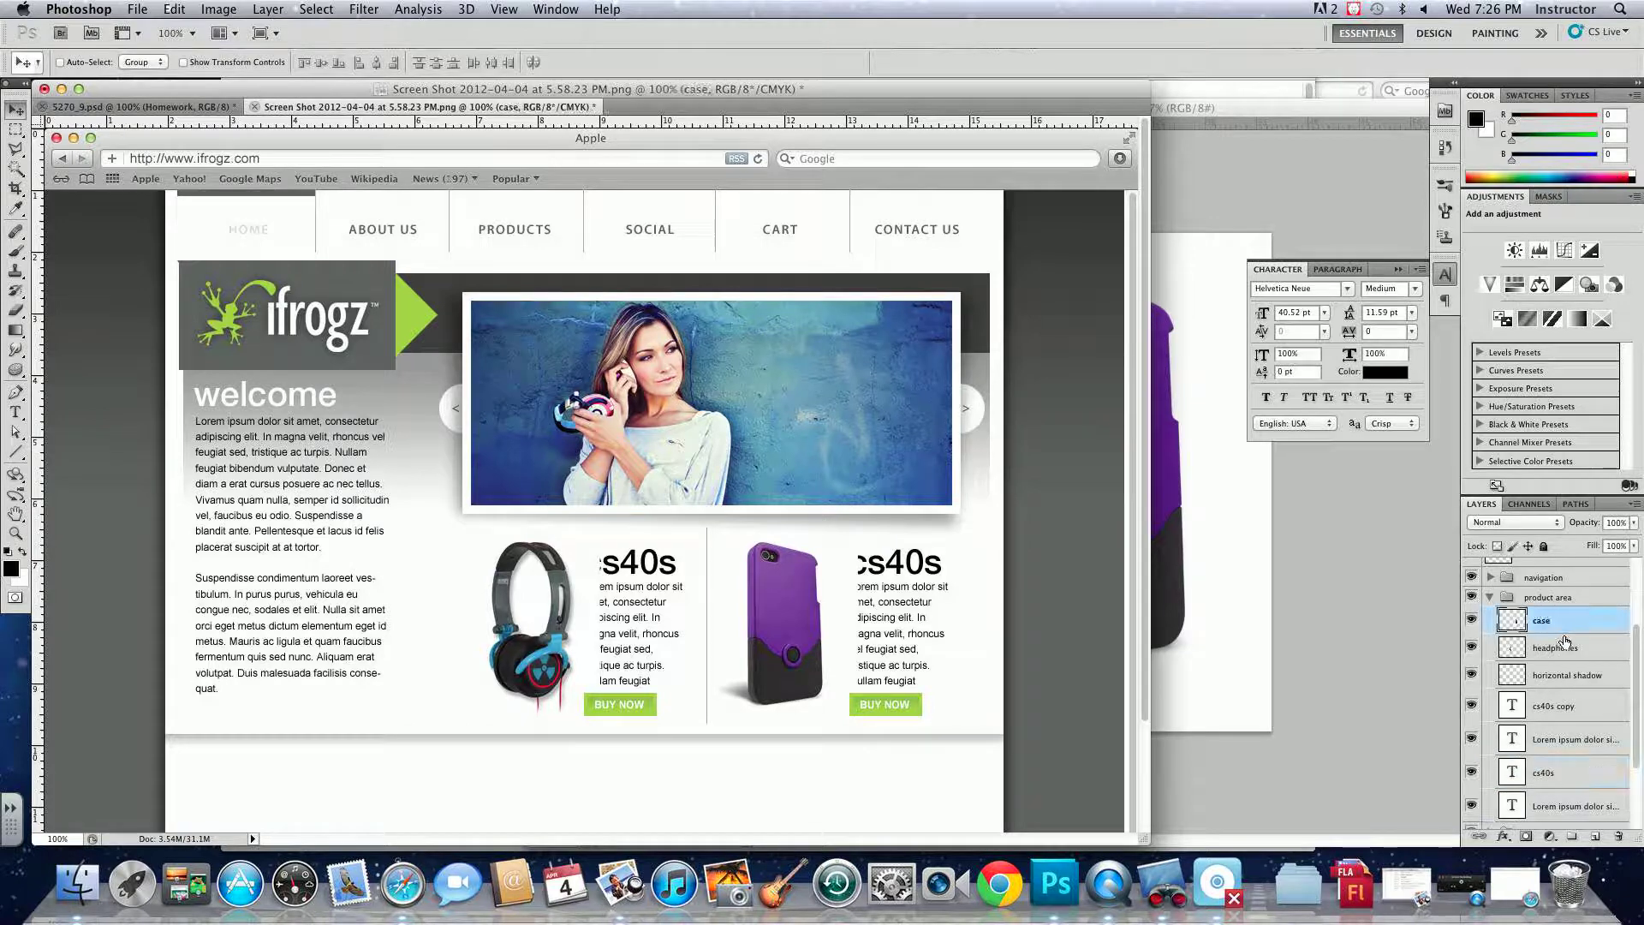
left_click(1564, 649, "shift")
left_click_drag(1591, 649, 1578, 777)
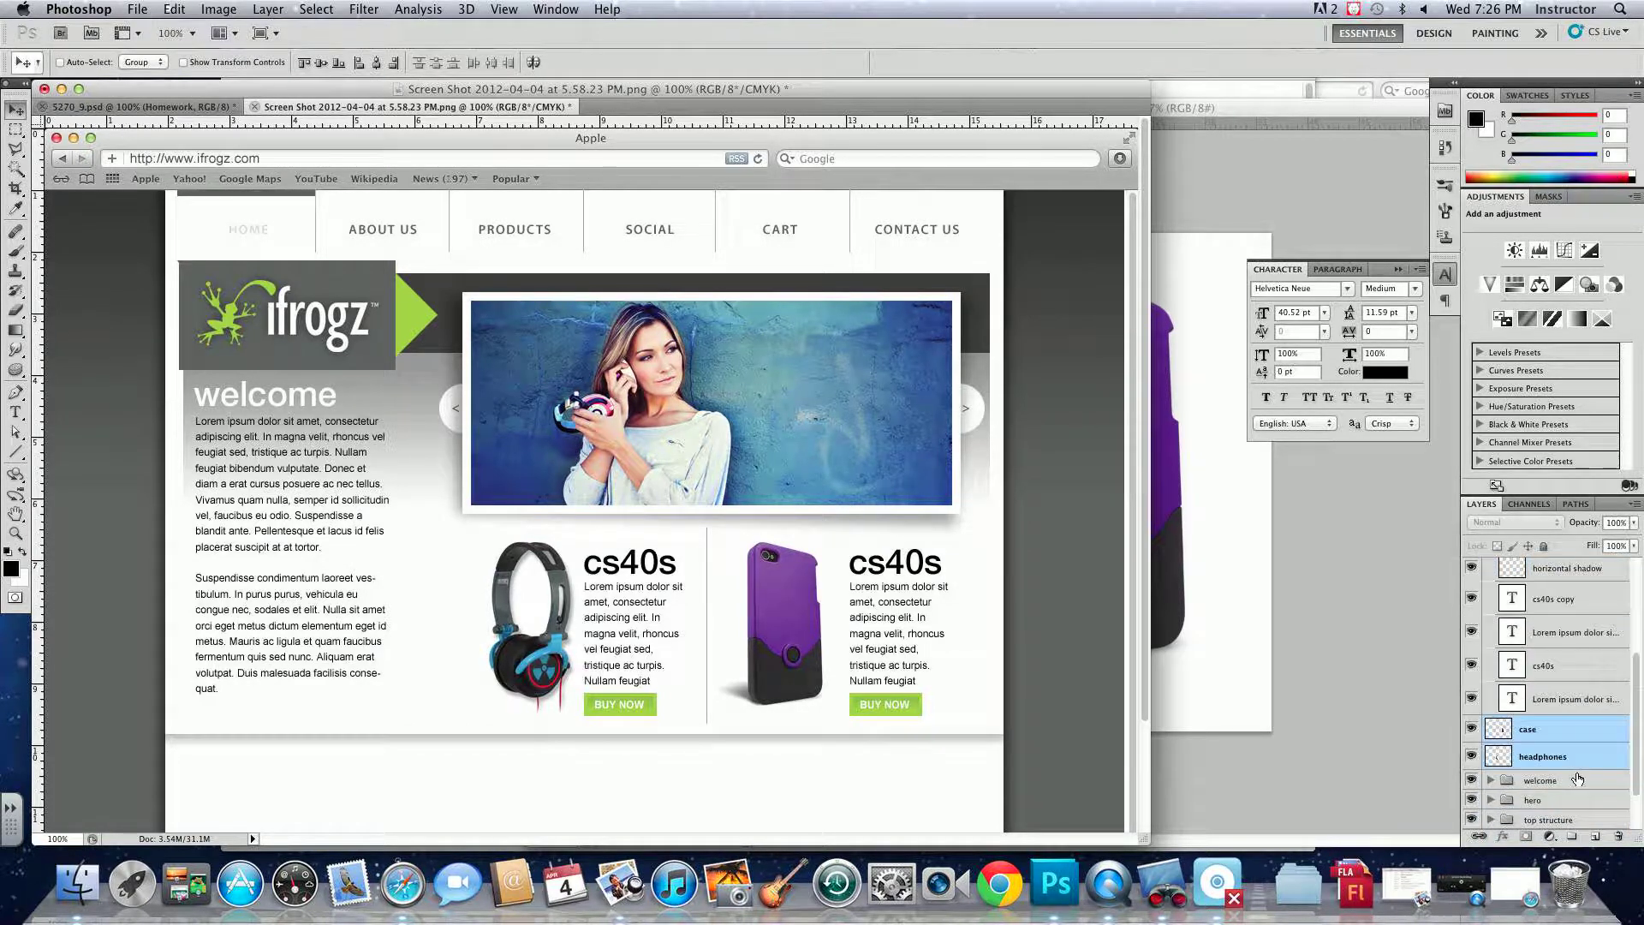
scroll(1640, 665, "down", 3)
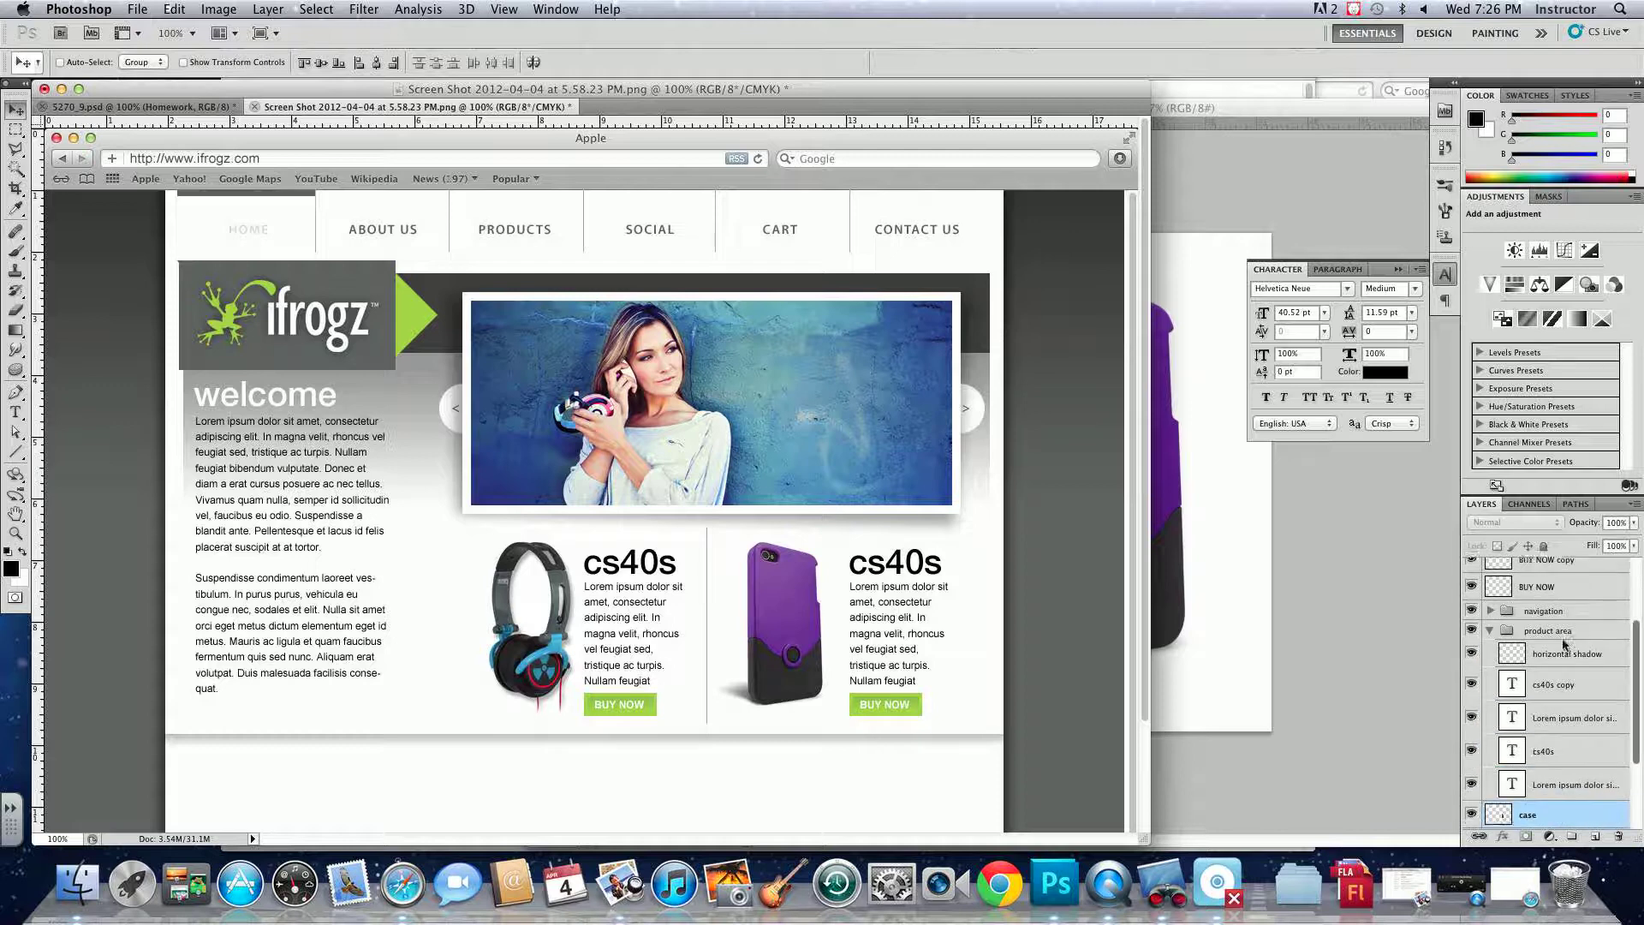
scroll(1567, 679, "up", 5)
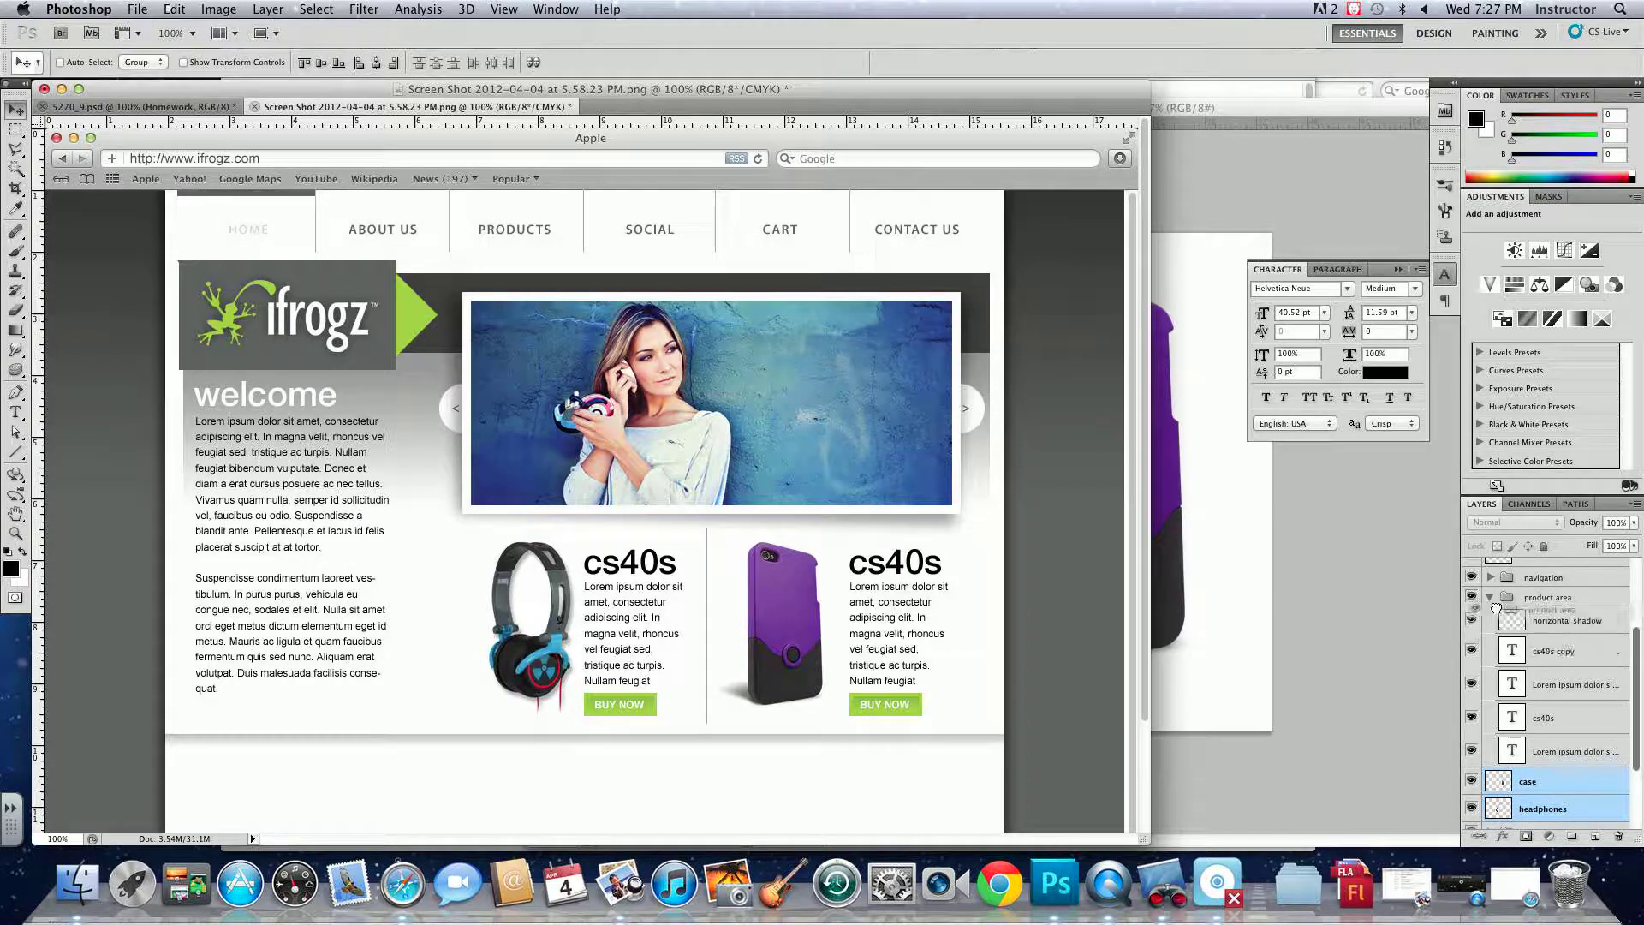
left_click(1491, 597)
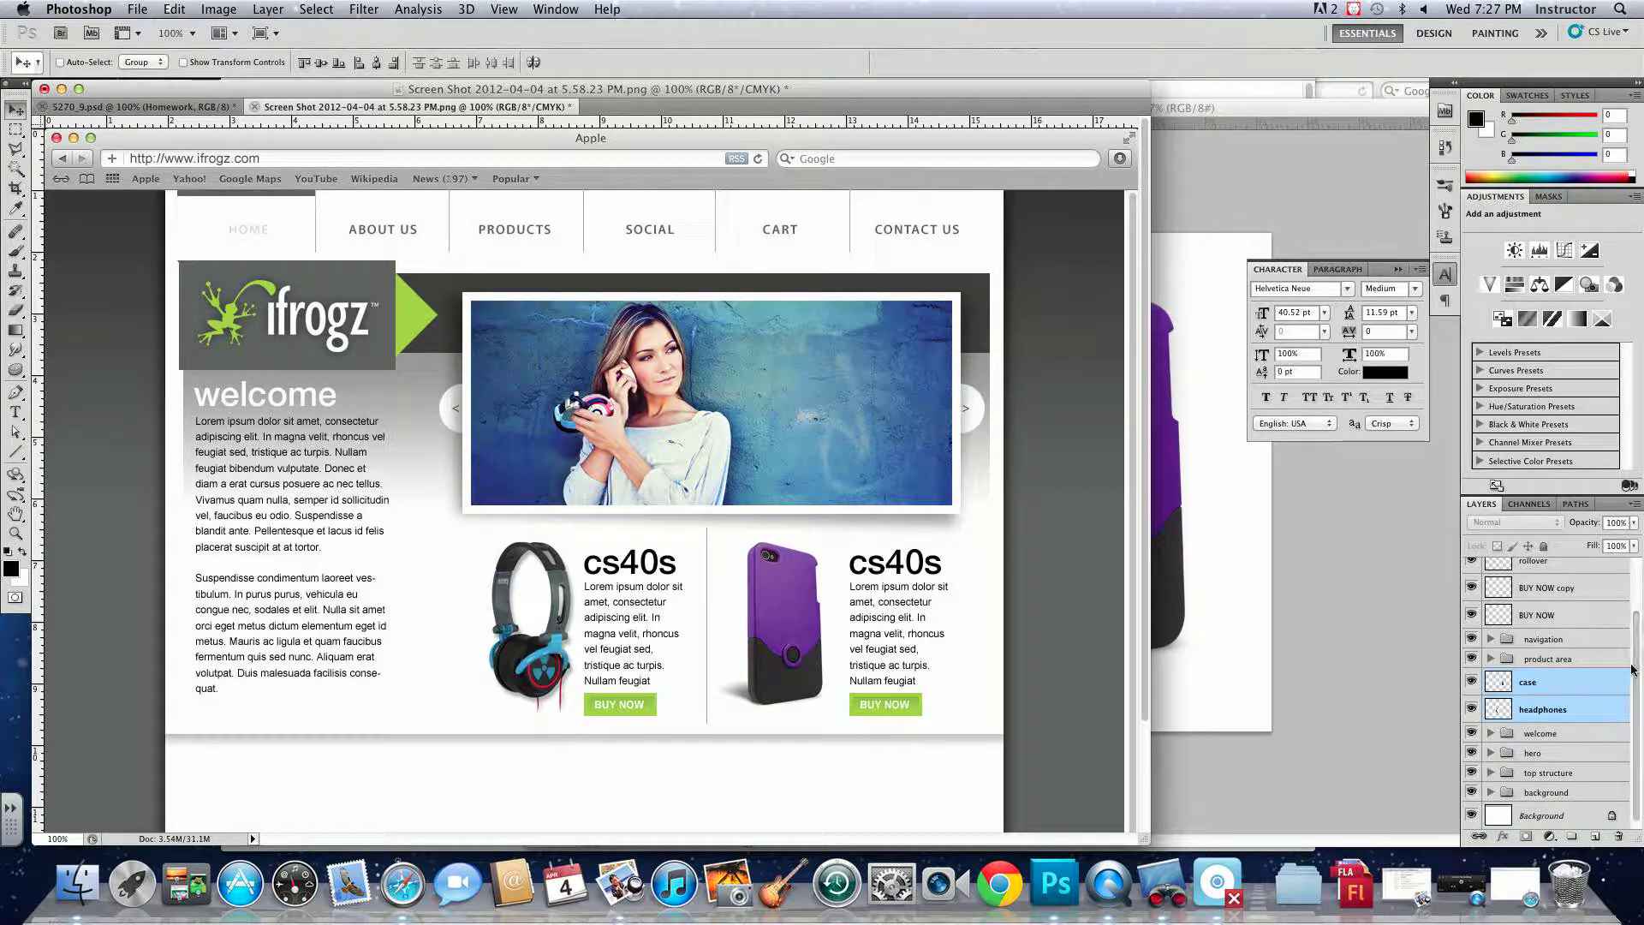
left_click_drag(1537, 690, 1546, 659)
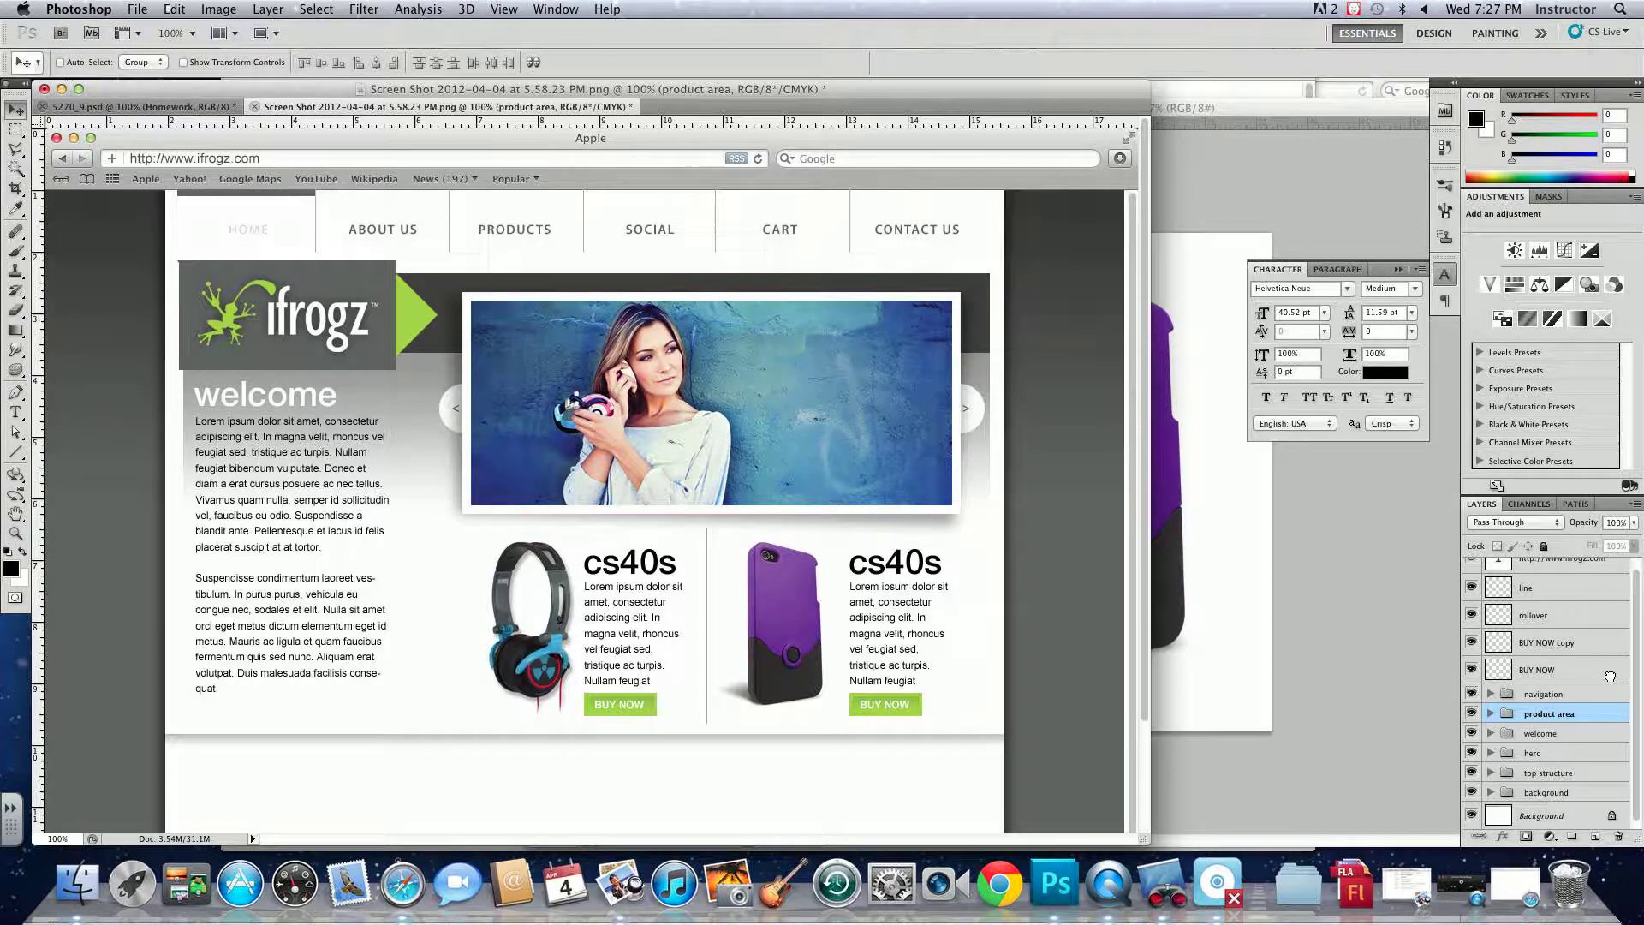
- Move the BUY NOW and BUY NOW copy layers into the "product area" group
scroll(1610, 677, "up", 2)
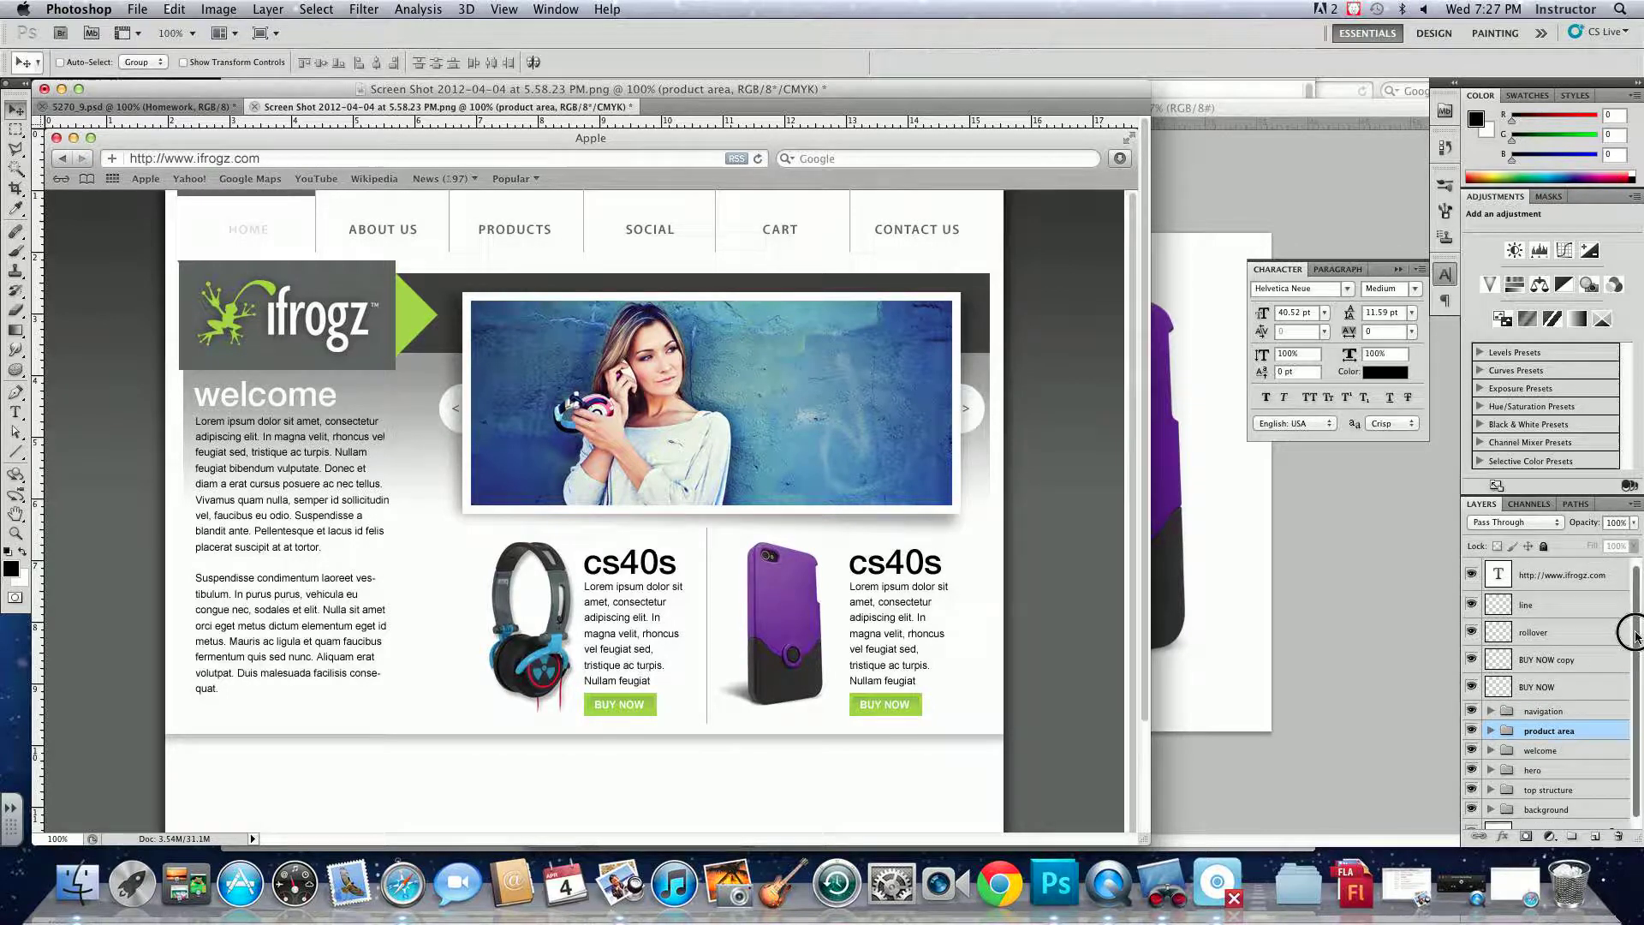
left_click(1560, 682)
left_click(1552, 661, "shift")
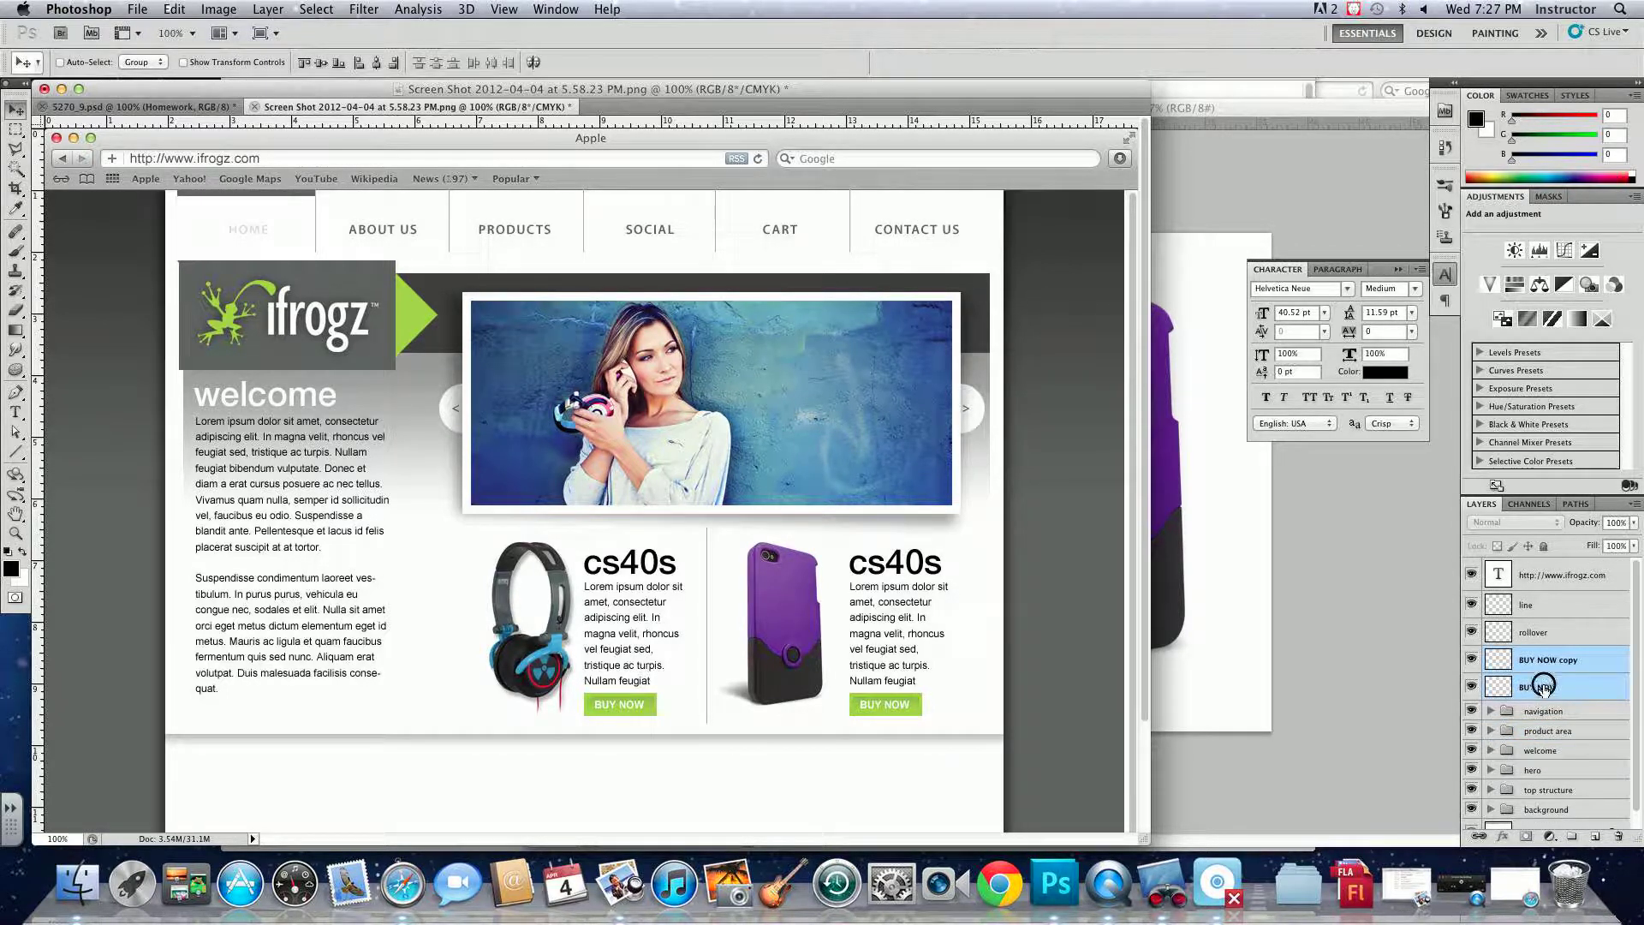
left_click_drag(1550, 686, 1562, 730)
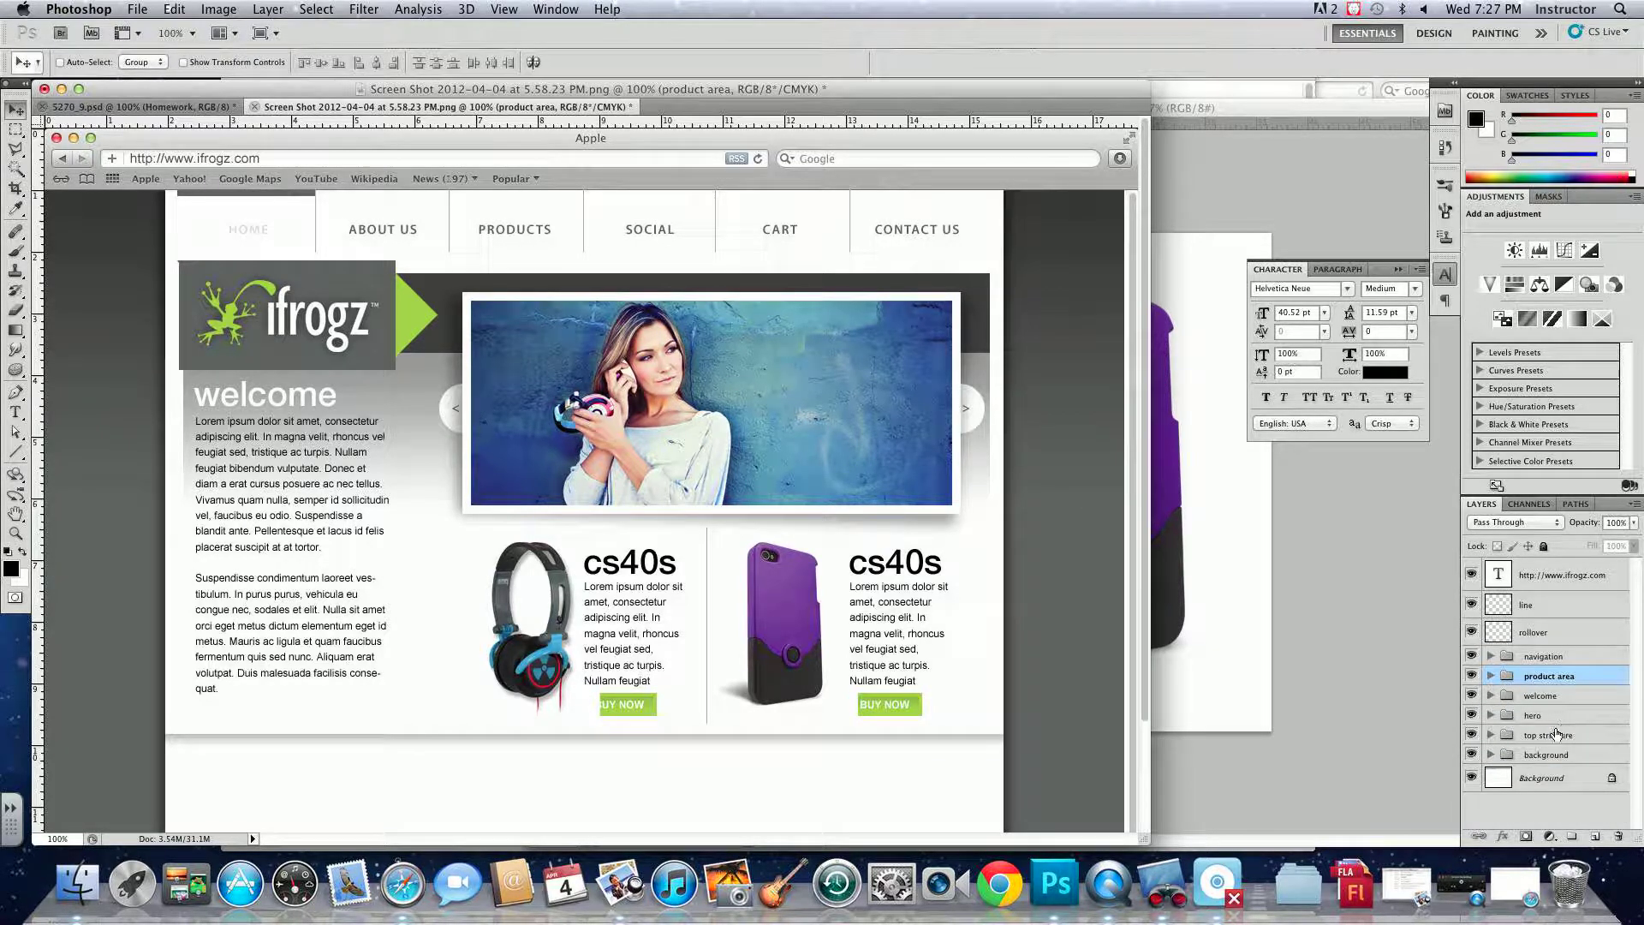
- Place both BUY NOW layers above the case layer inside the "product area" group and collapse the group
left_click(1492, 680)
left_click(1636, 768)
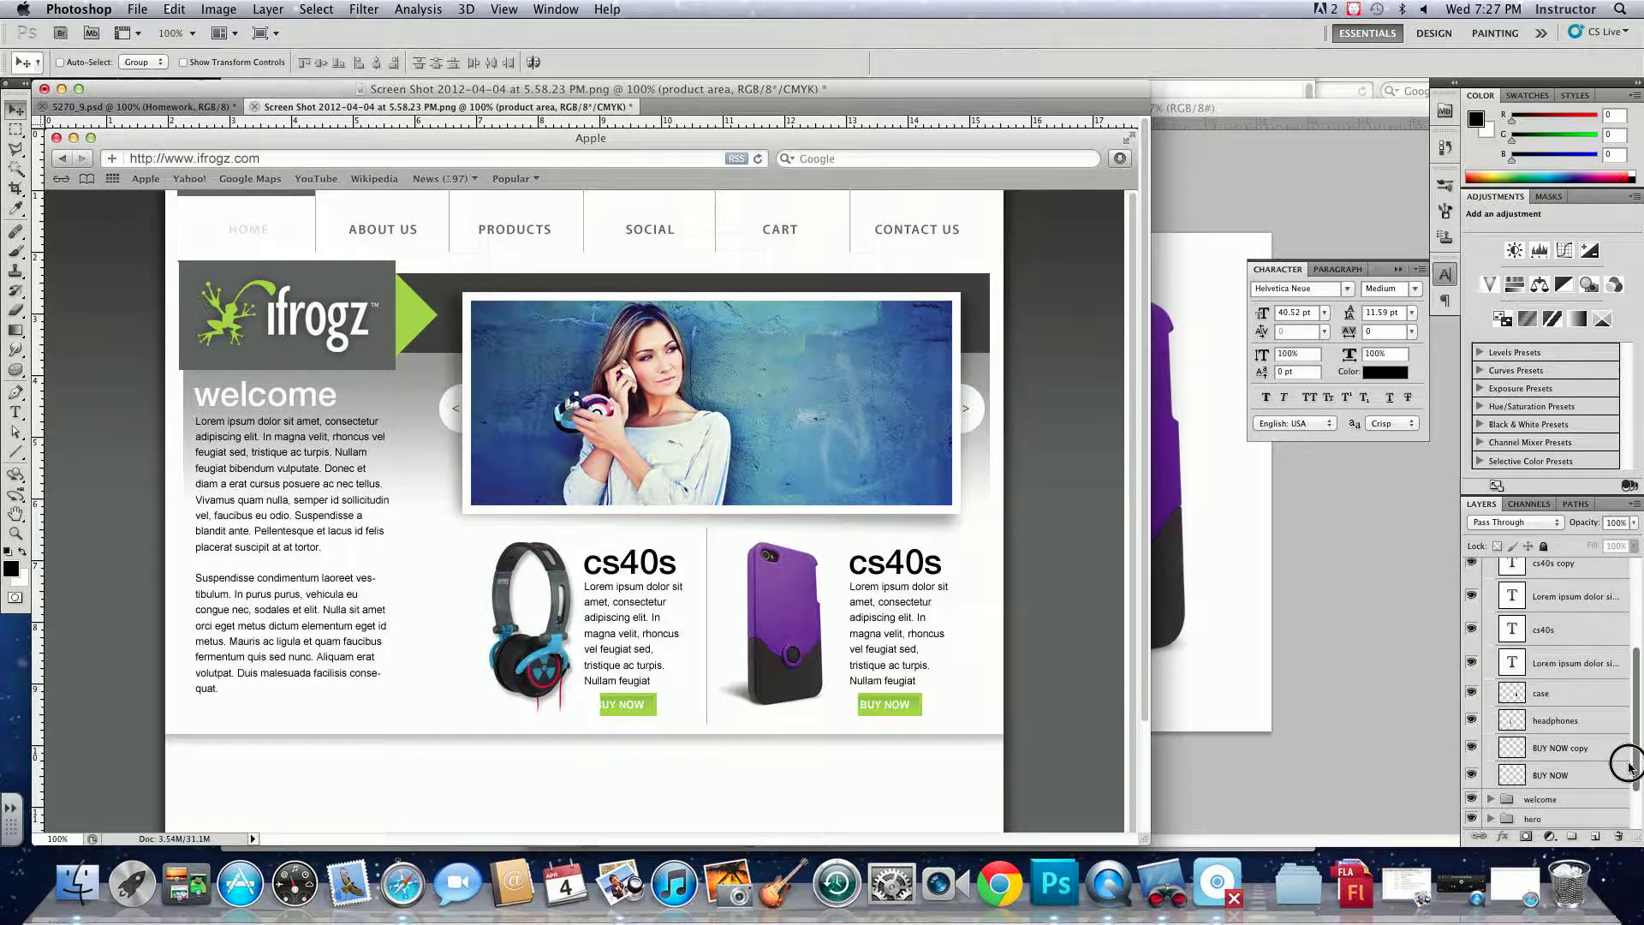
left_click(1576, 749)
left_click(1576, 775, "shift")
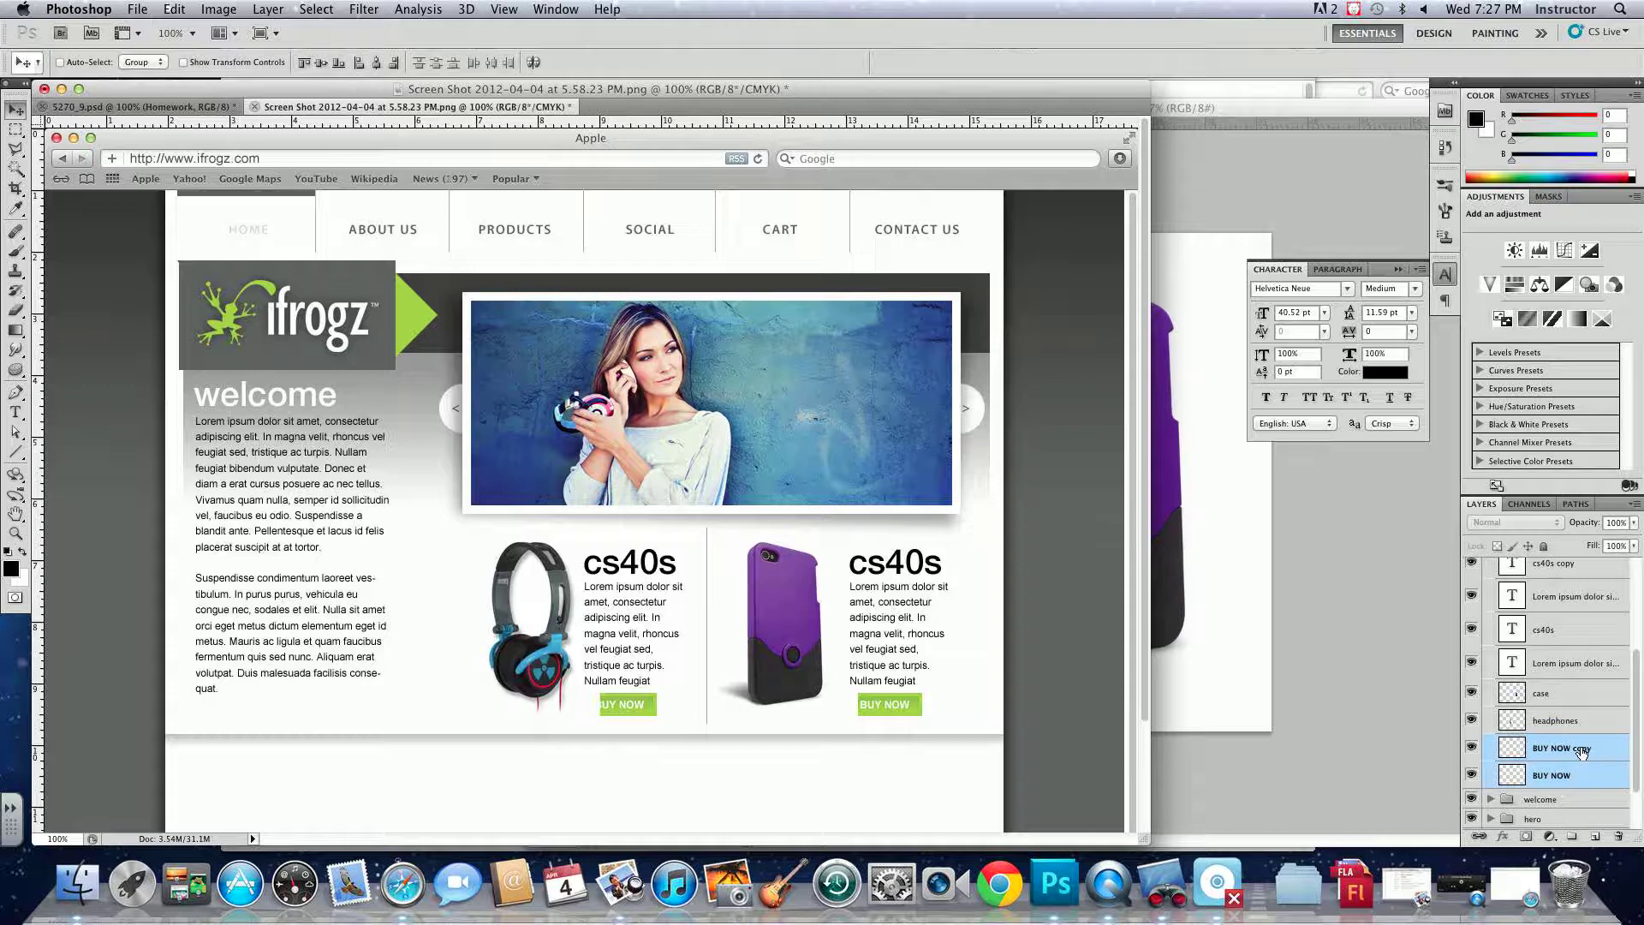
left_click_drag(1576, 749, 1578, 695)
scroll(1610, 633, "up", 5)
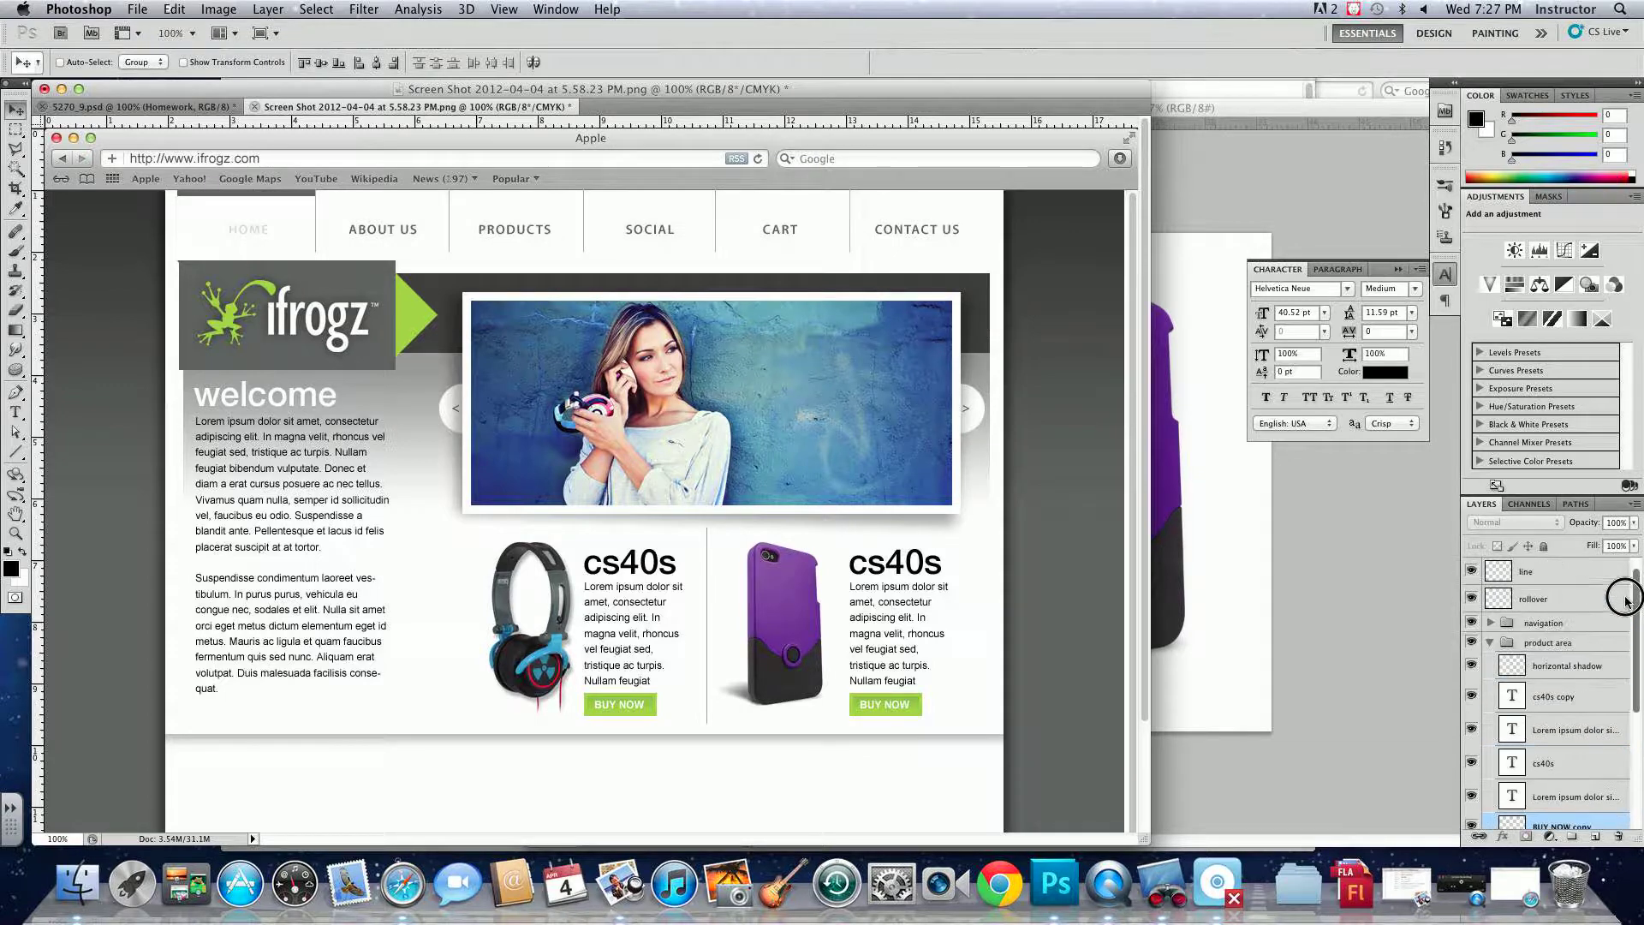
left_click(1492, 677)
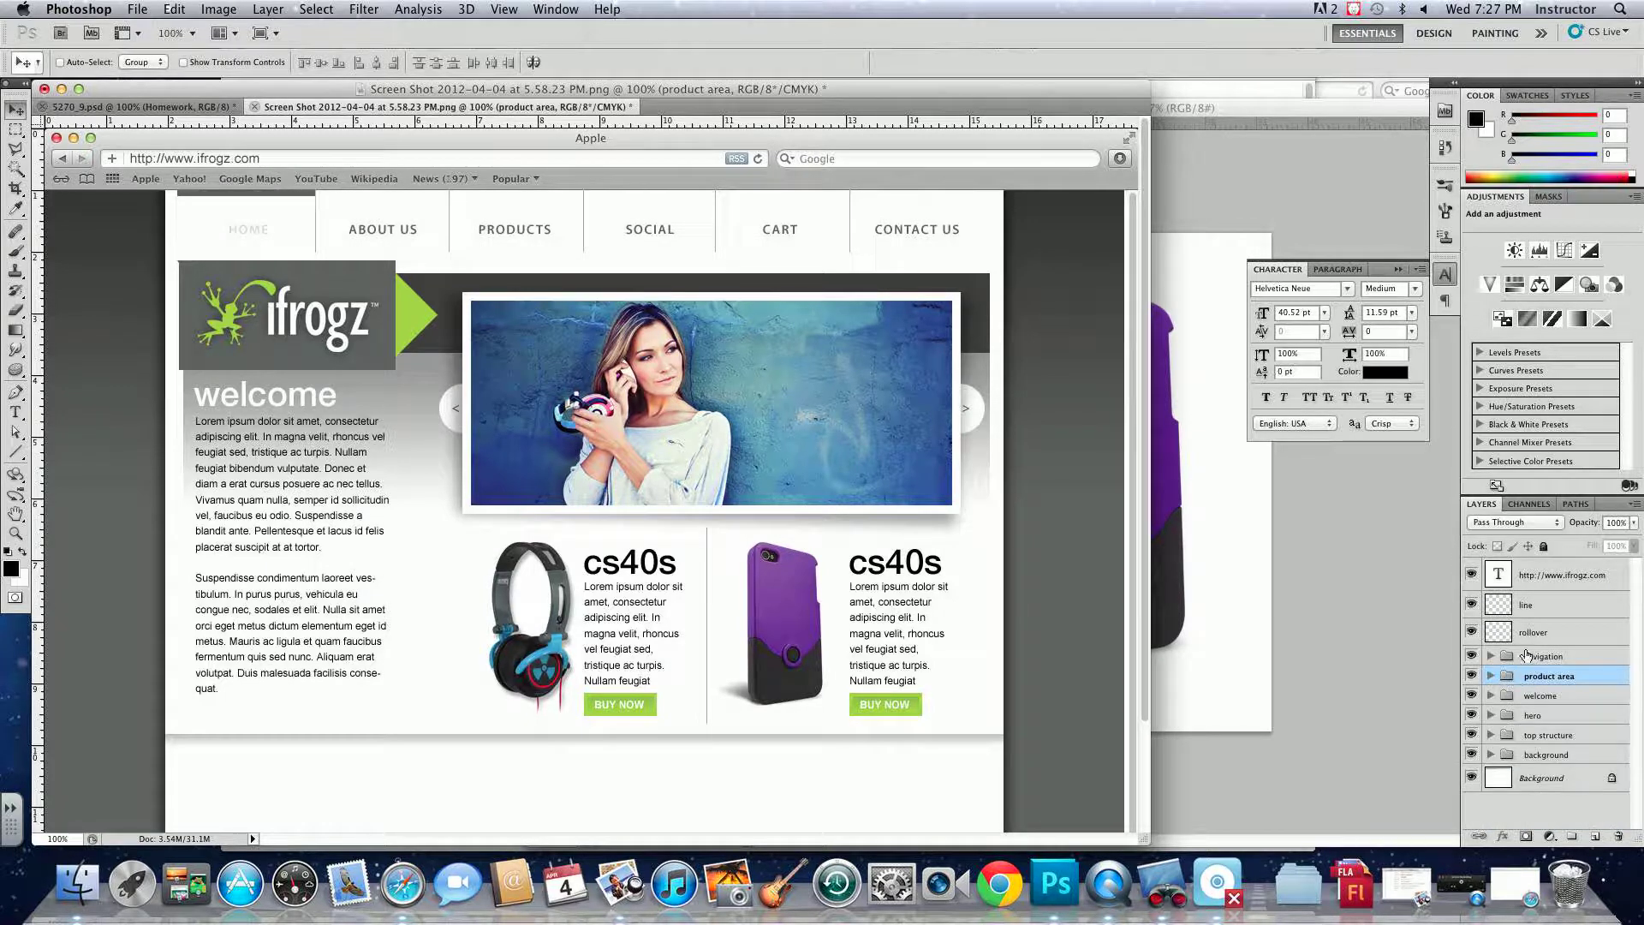
- Move the rollover layer into the "navigation" group and the line layer into the "product area" group
left_click_drag(1534, 642, 1561, 651)
left_click(1472, 605)
left_click(1472, 604)
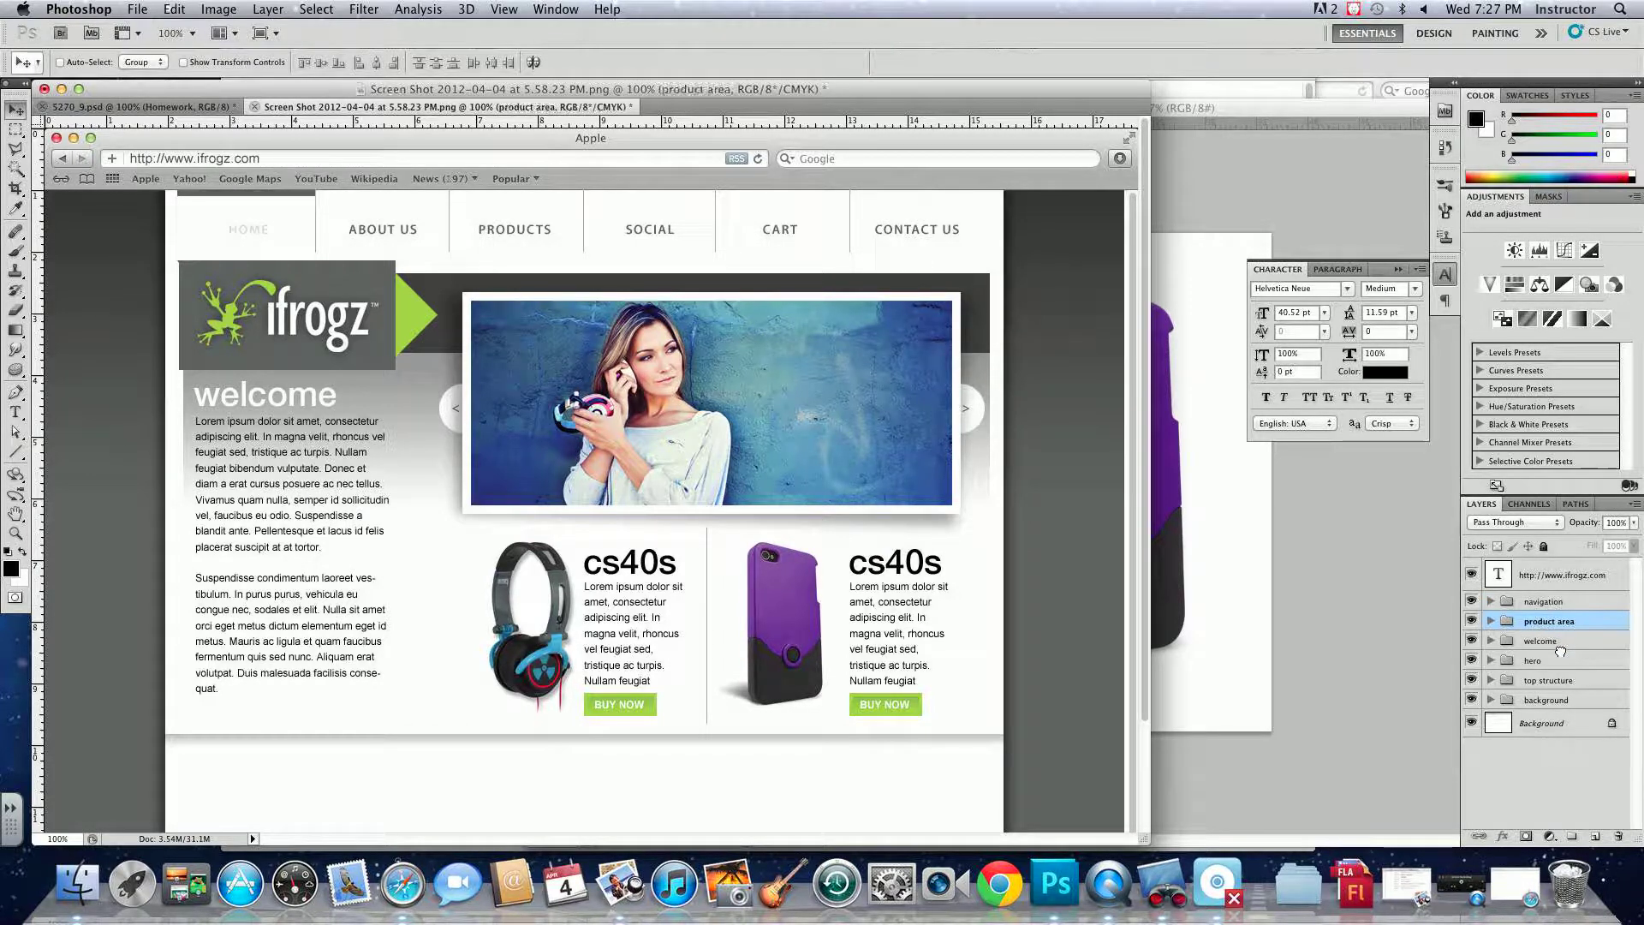
- Place the line layer directly above the case layer inside the "product area" group and collapse the group
left_click(1491, 621)
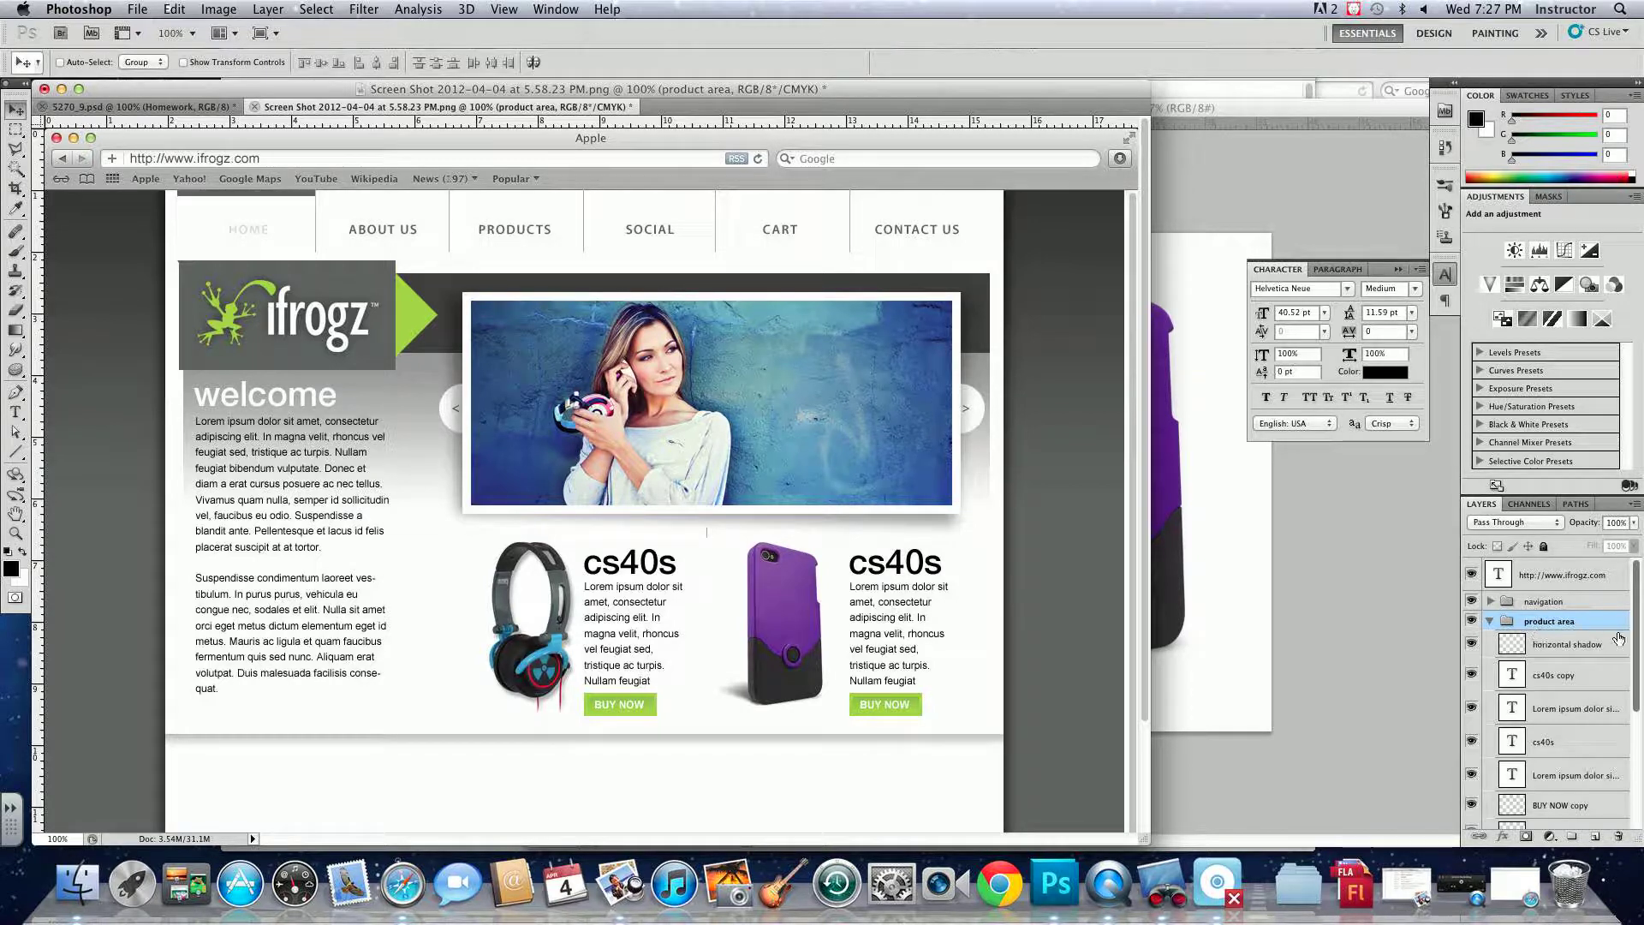
scroll(1576, 736, "down", 5)
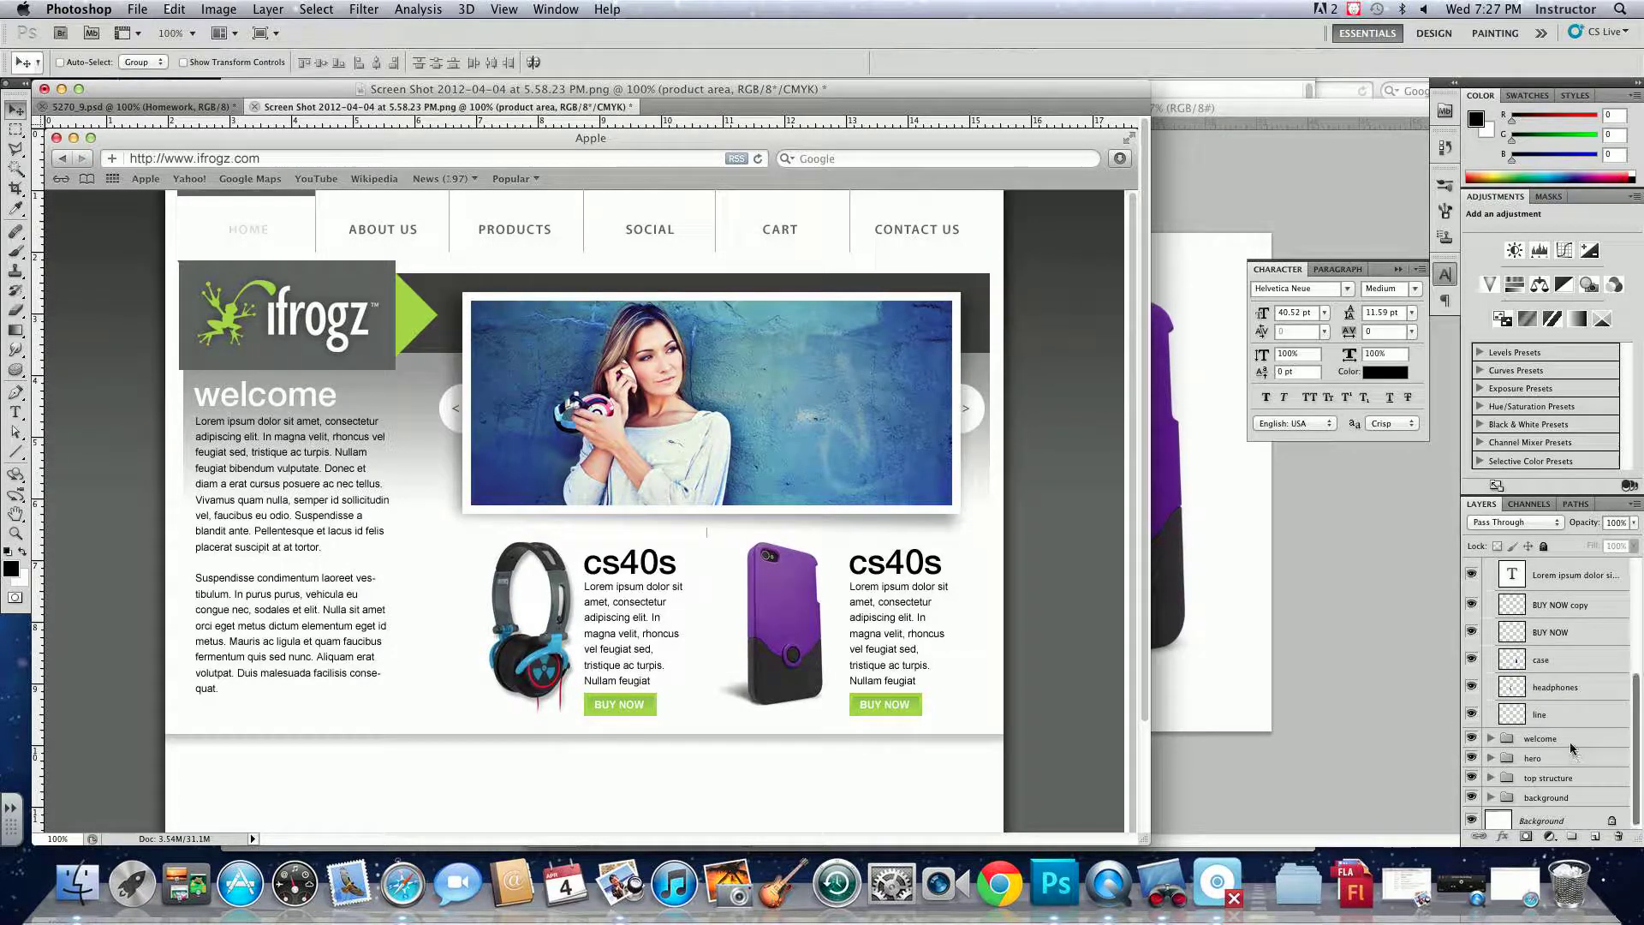
scroll(1571, 749, "up", 1)
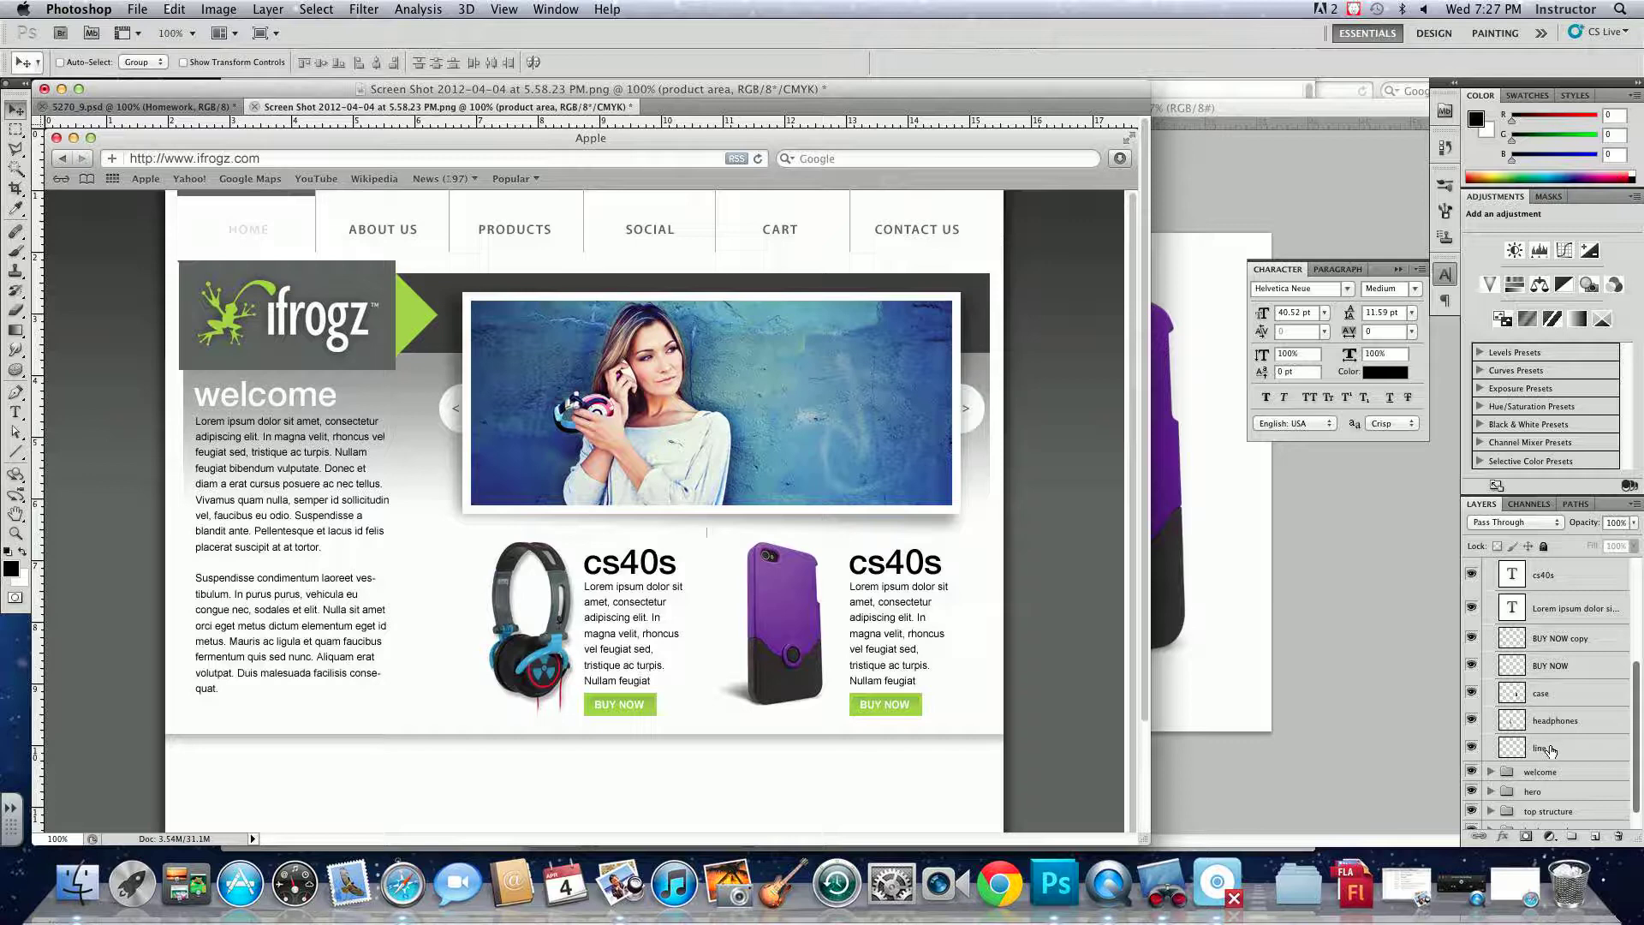
left_click_drag(1552, 750, 1636, 700)
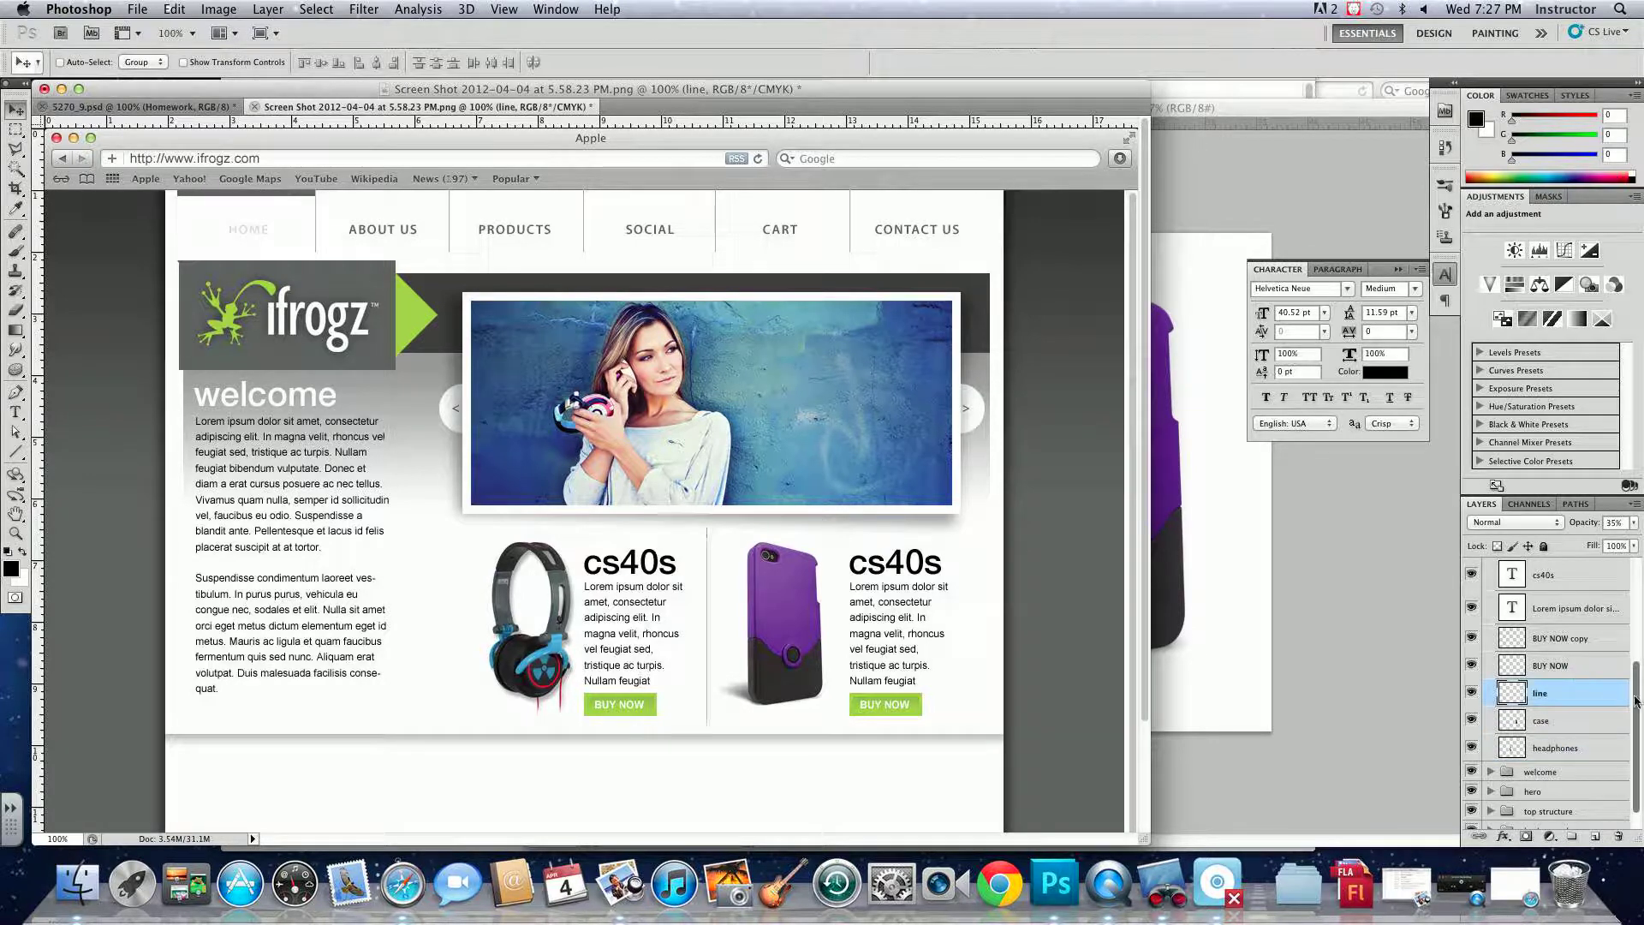
scroll(1631, 698, "up", 3)
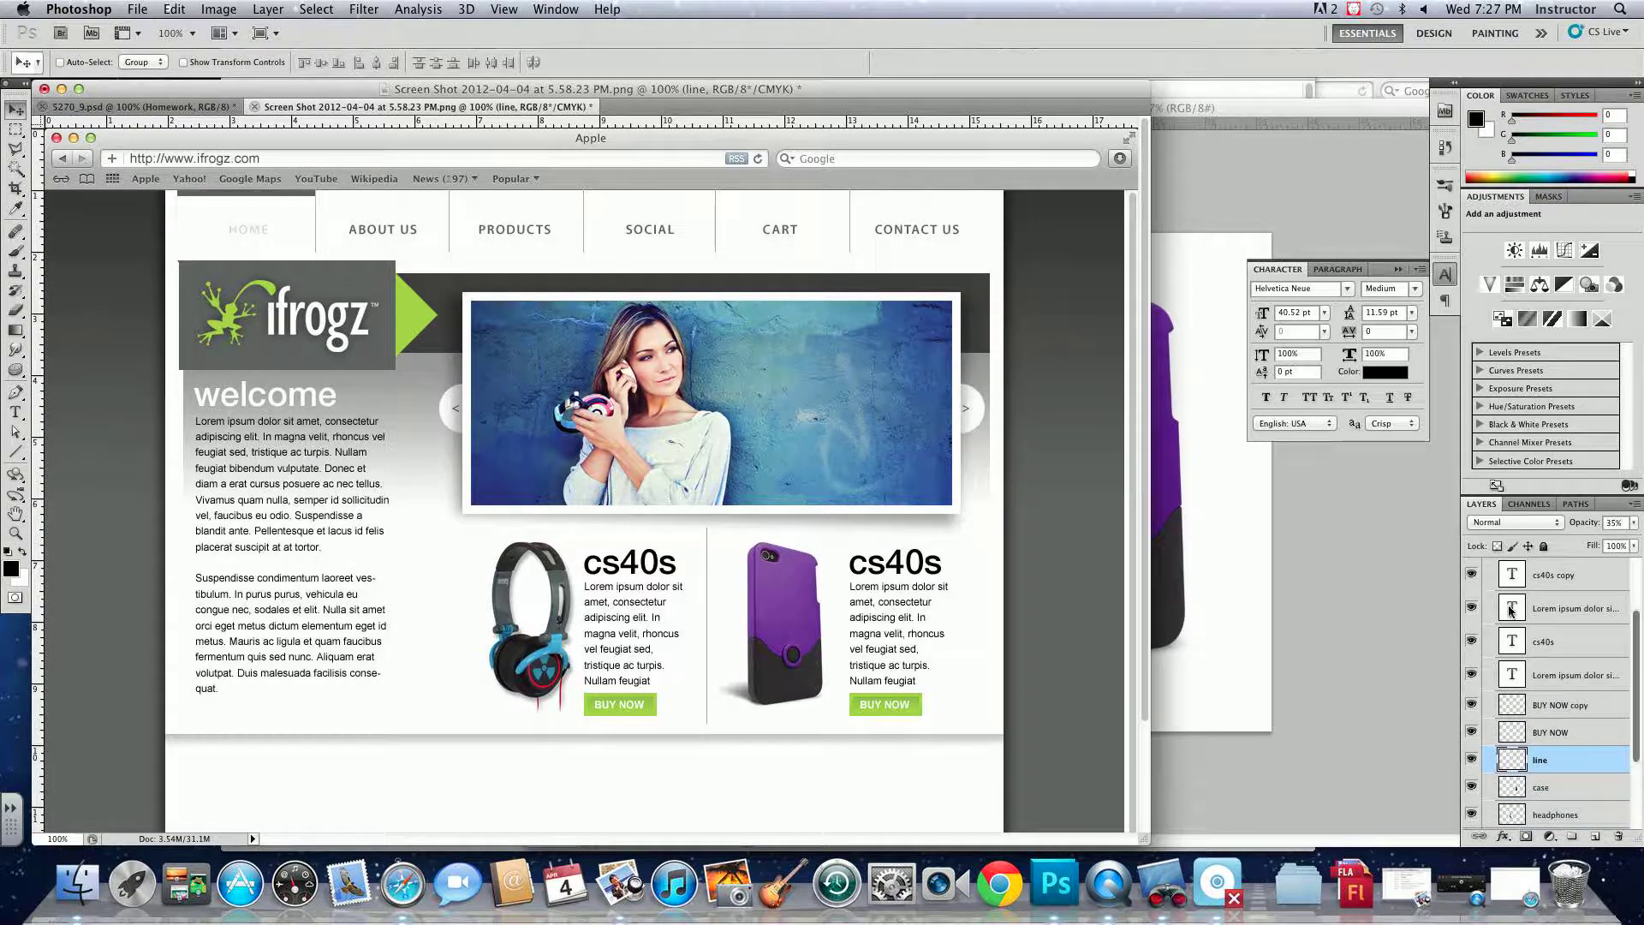
scroll(1510, 609, "up", 3)
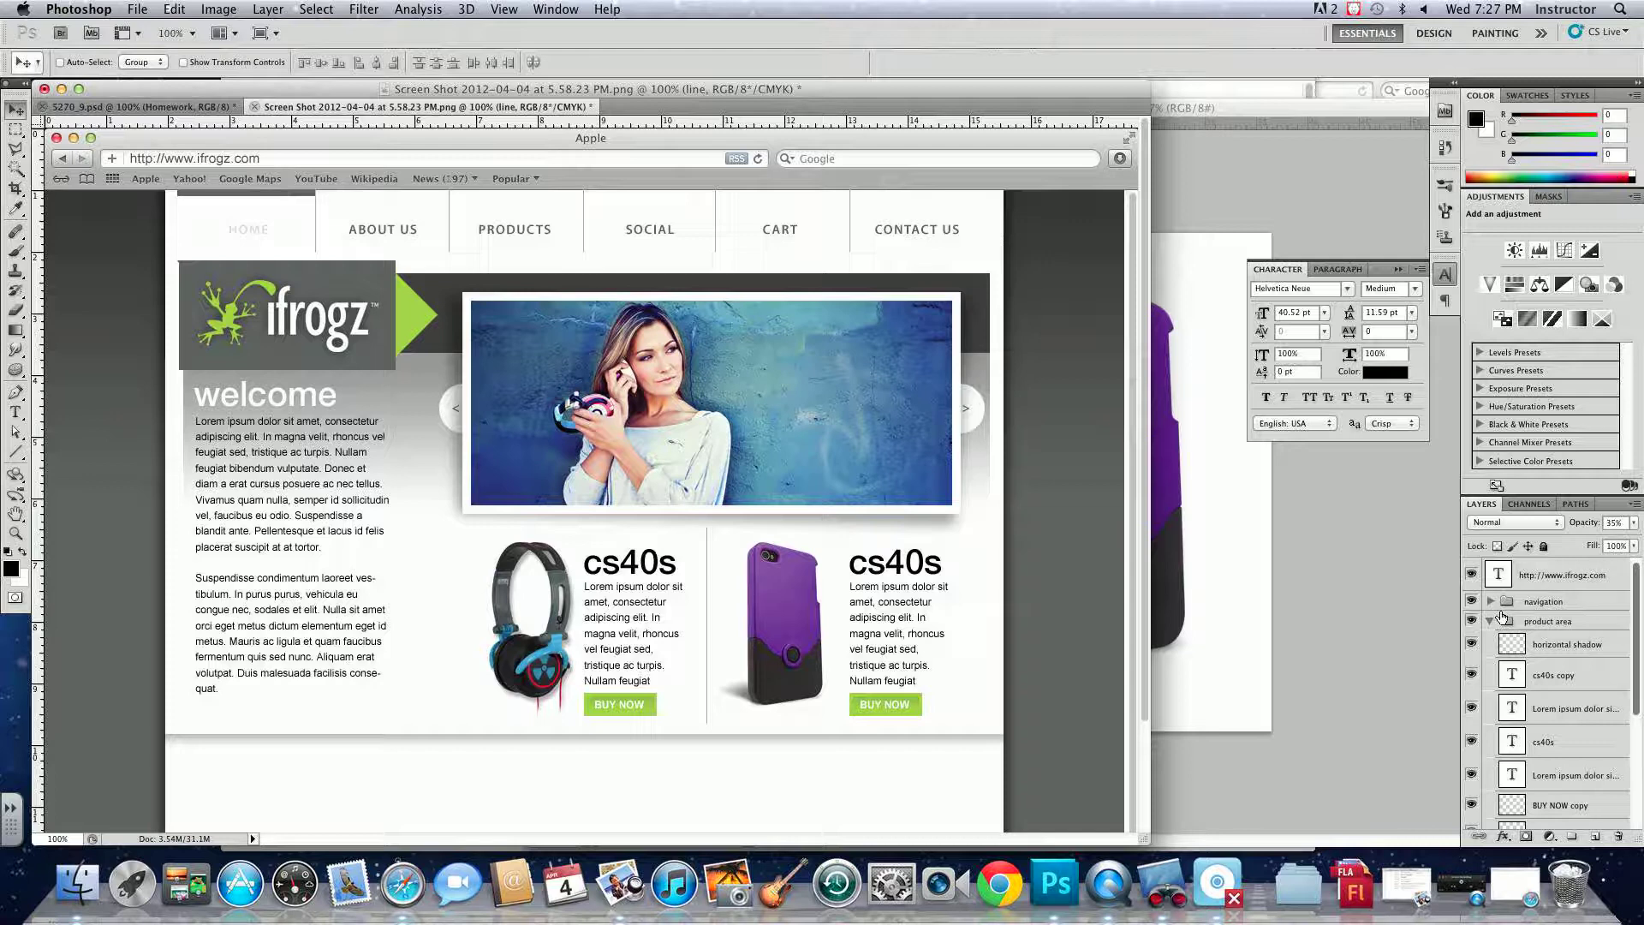
left_click(1491, 623)
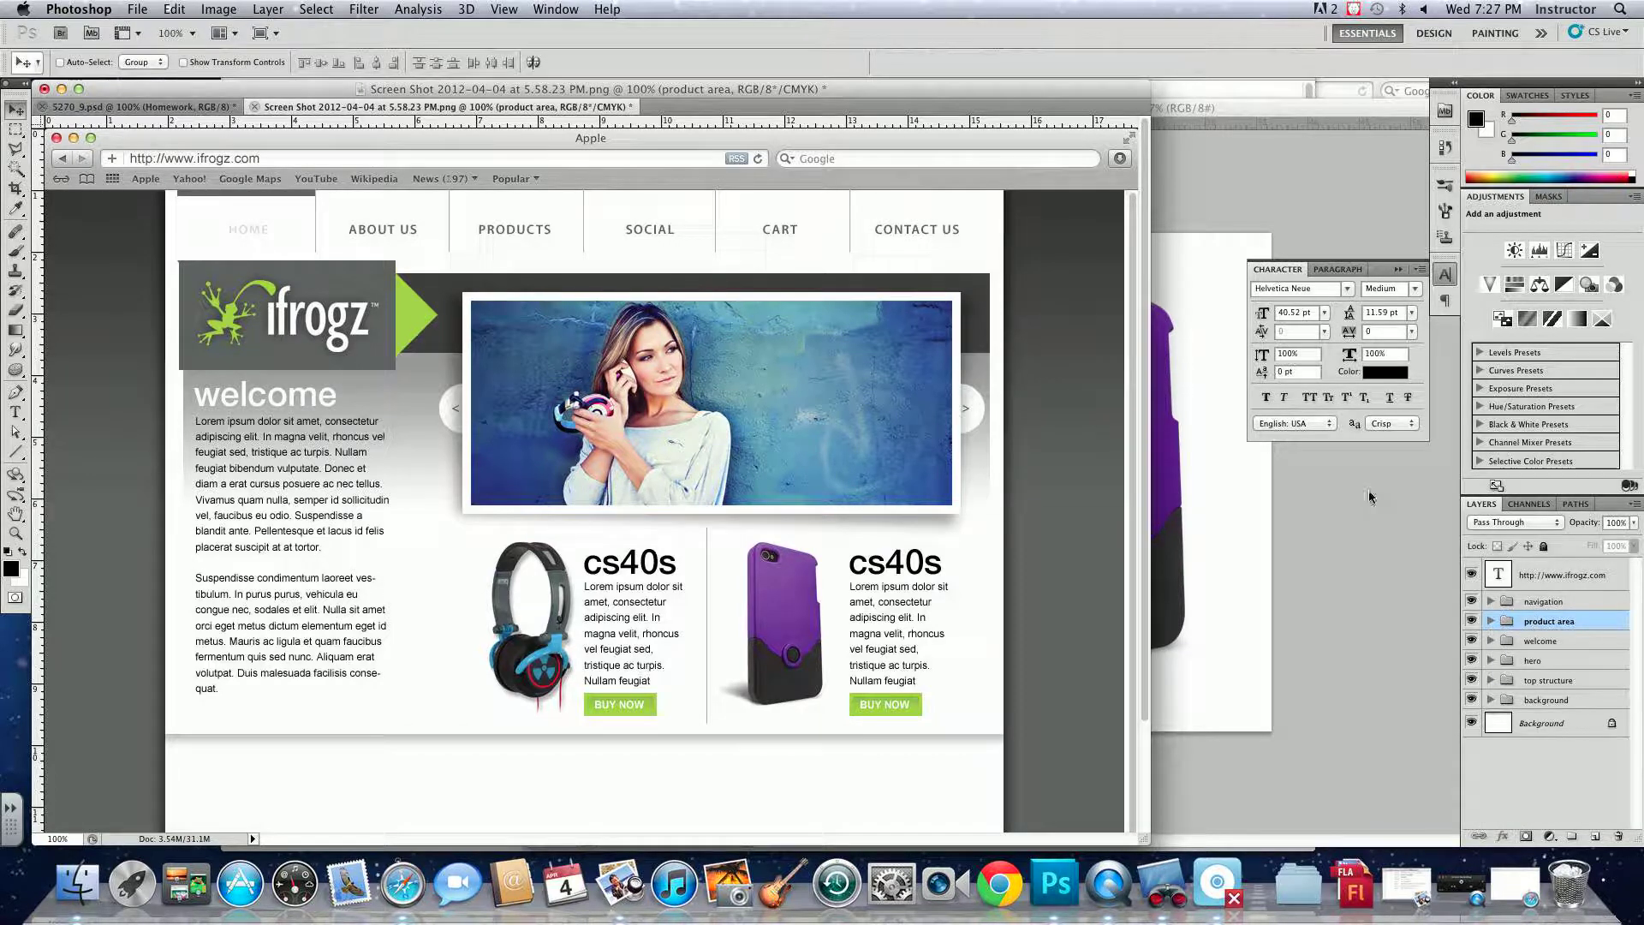
- Hide and reshow each layer group in turn, from "navigation" to "background", to check which page elements it contains
left_click(1472, 600)
left_click(1473, 602)
left_click(1472, 623)
left_click(1471, 621)
left_click(1472, 640)
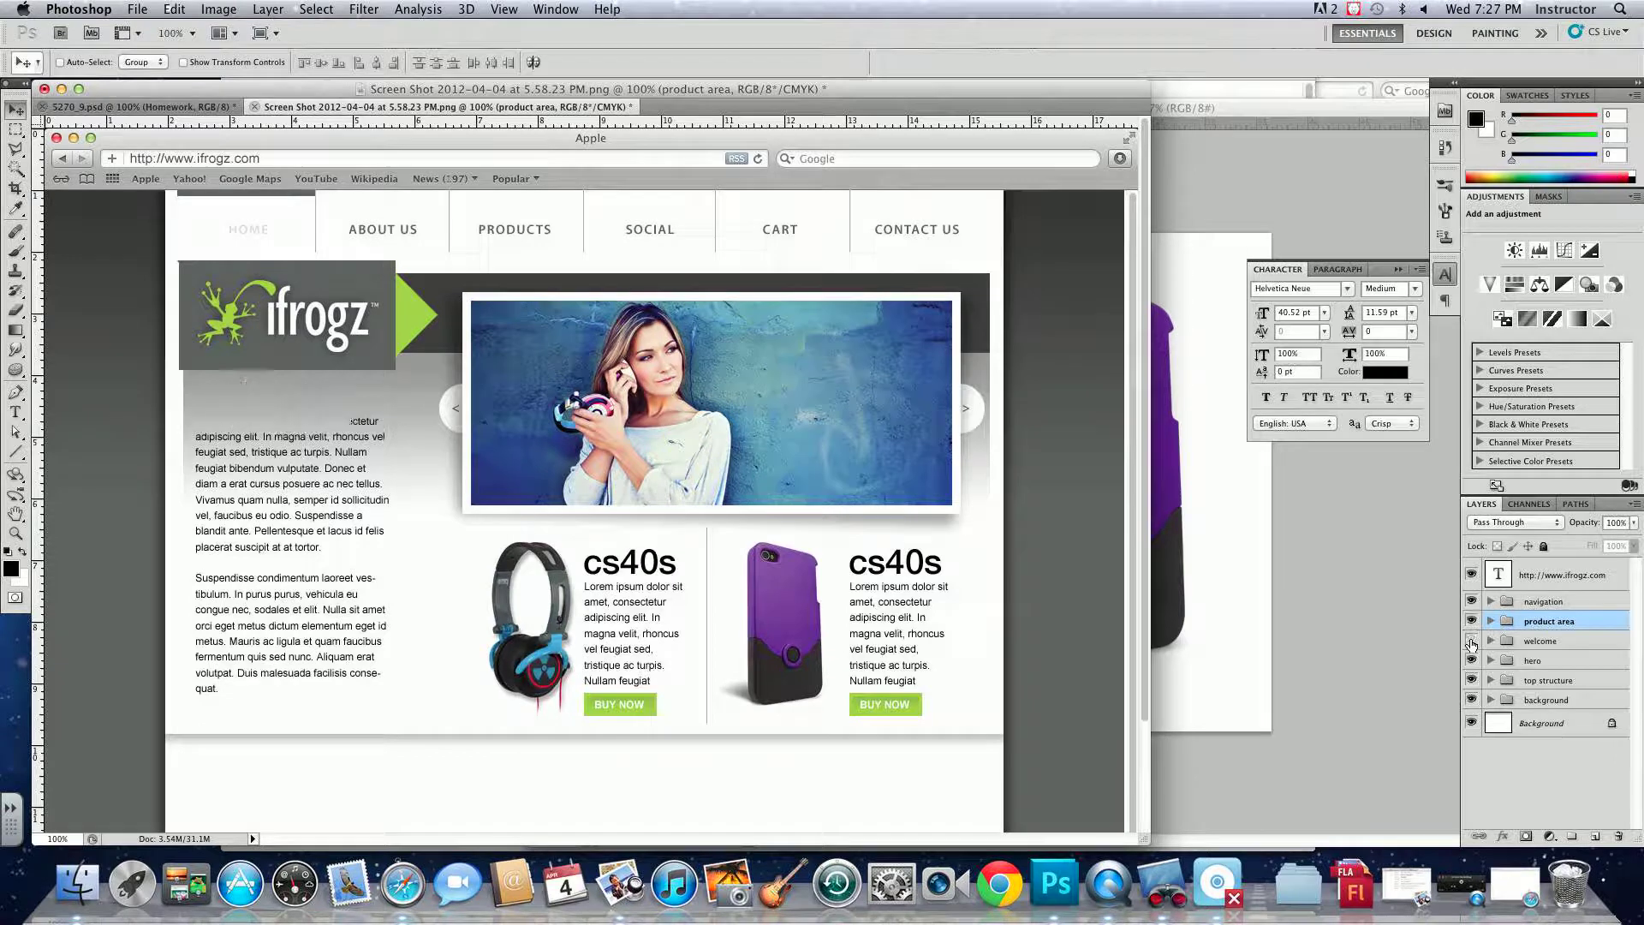
left_click(1471, 641)
left_click(1471, 662)
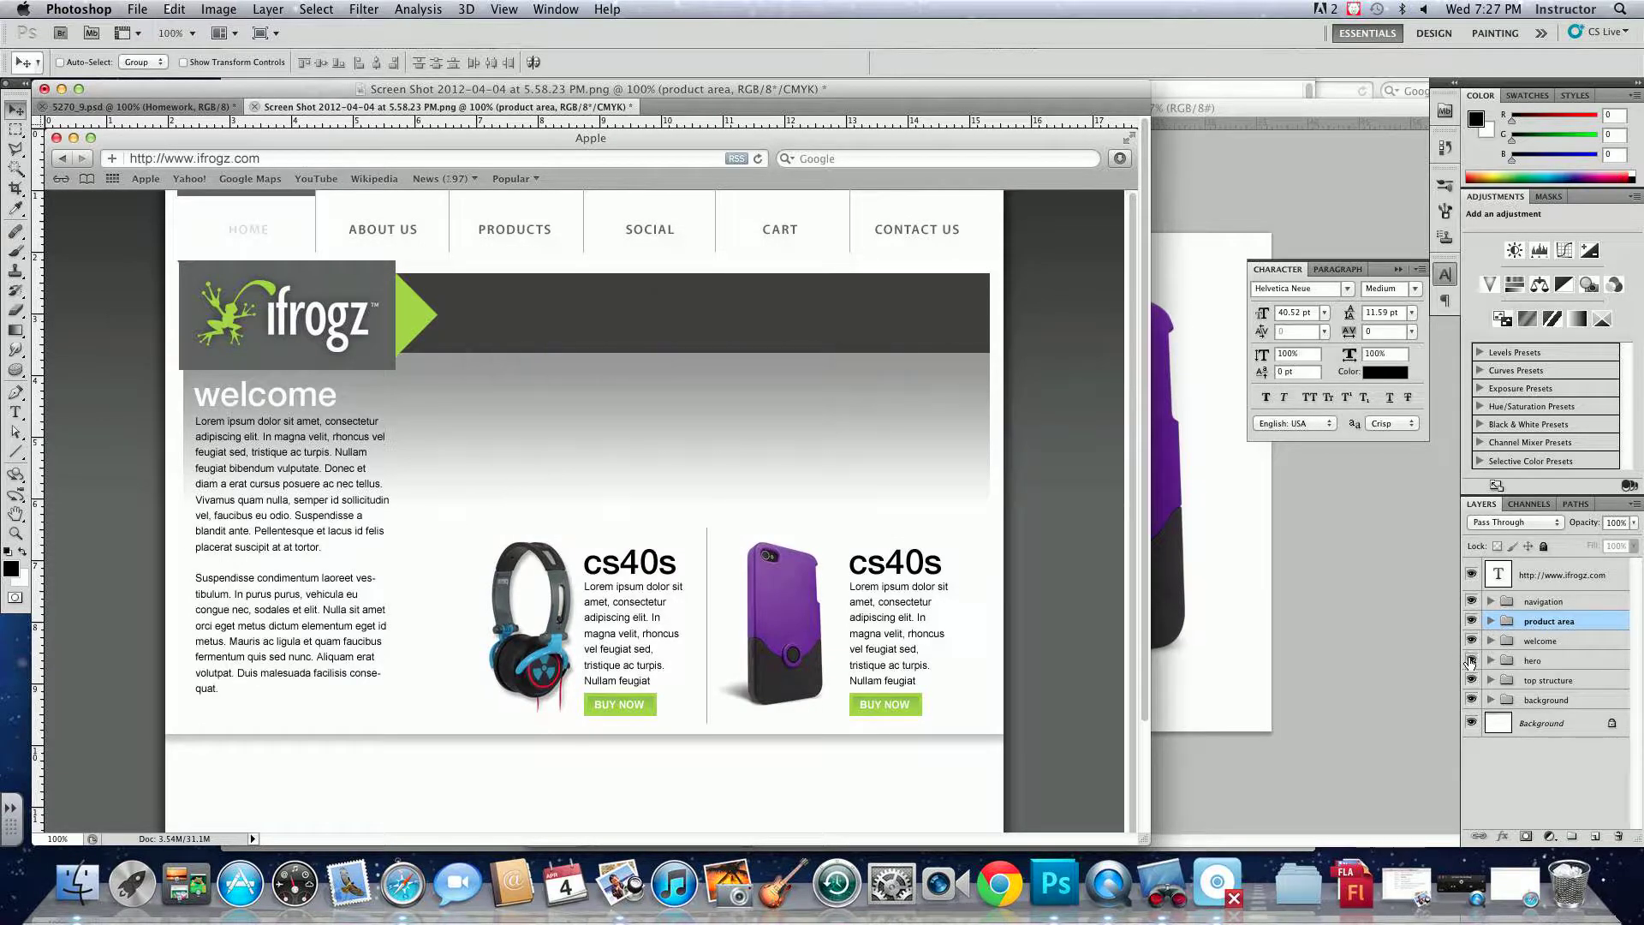
left_click(1471, 661)
left_click(1471, 680)
left_click(1472, 680)
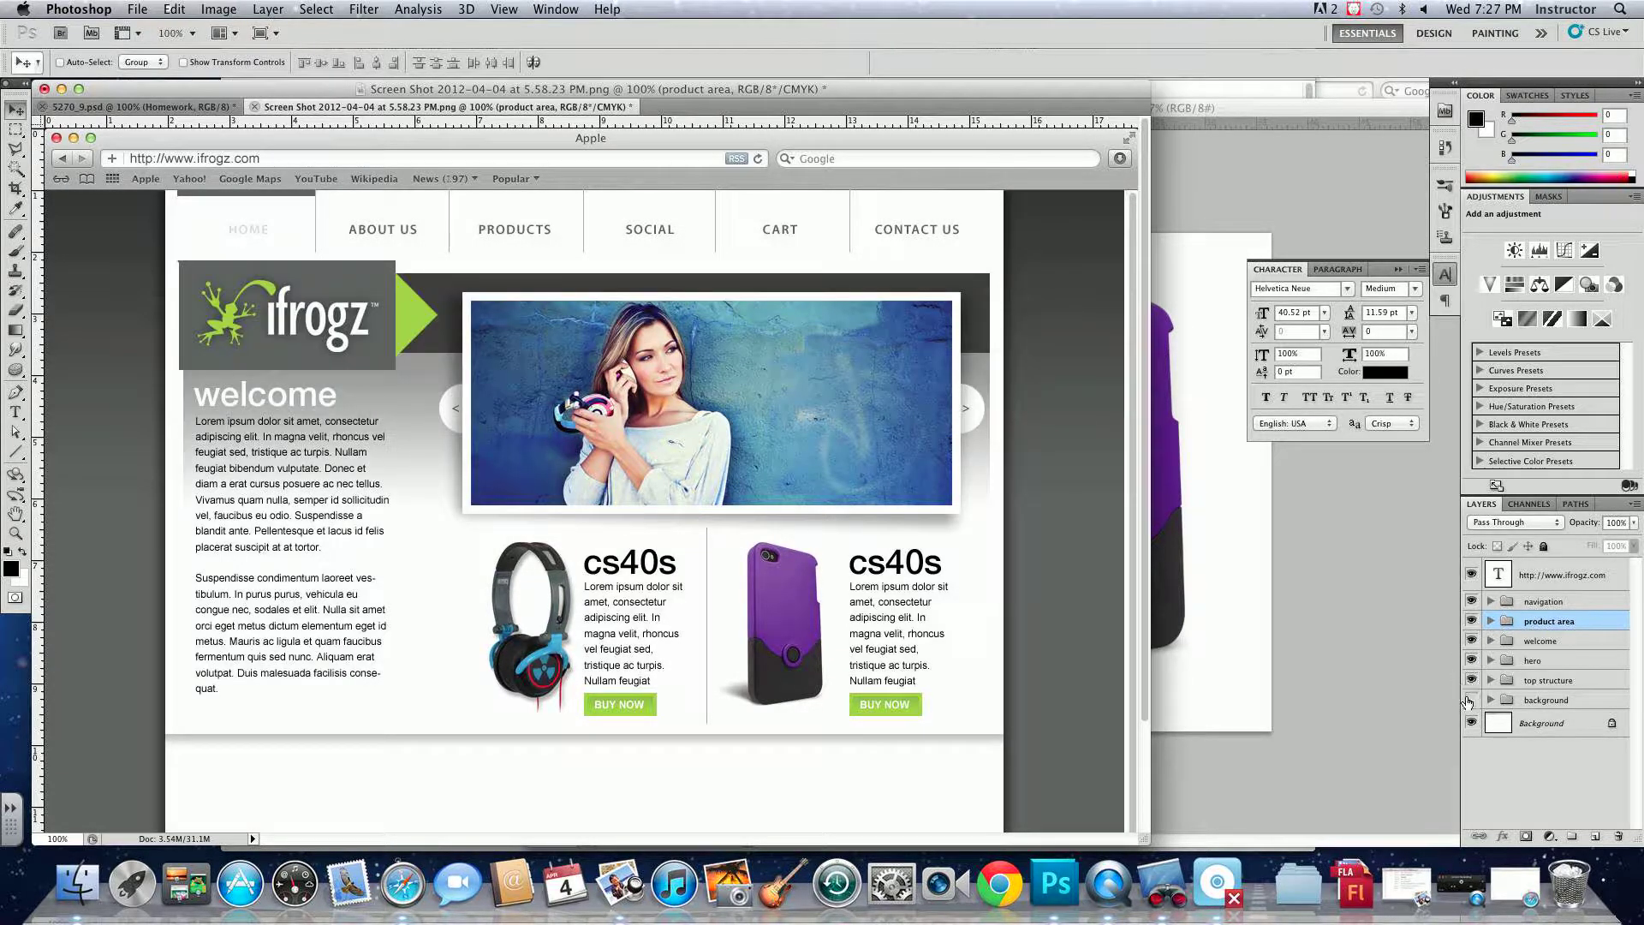
left_click(1471, 700)
left_click(1471, 699)
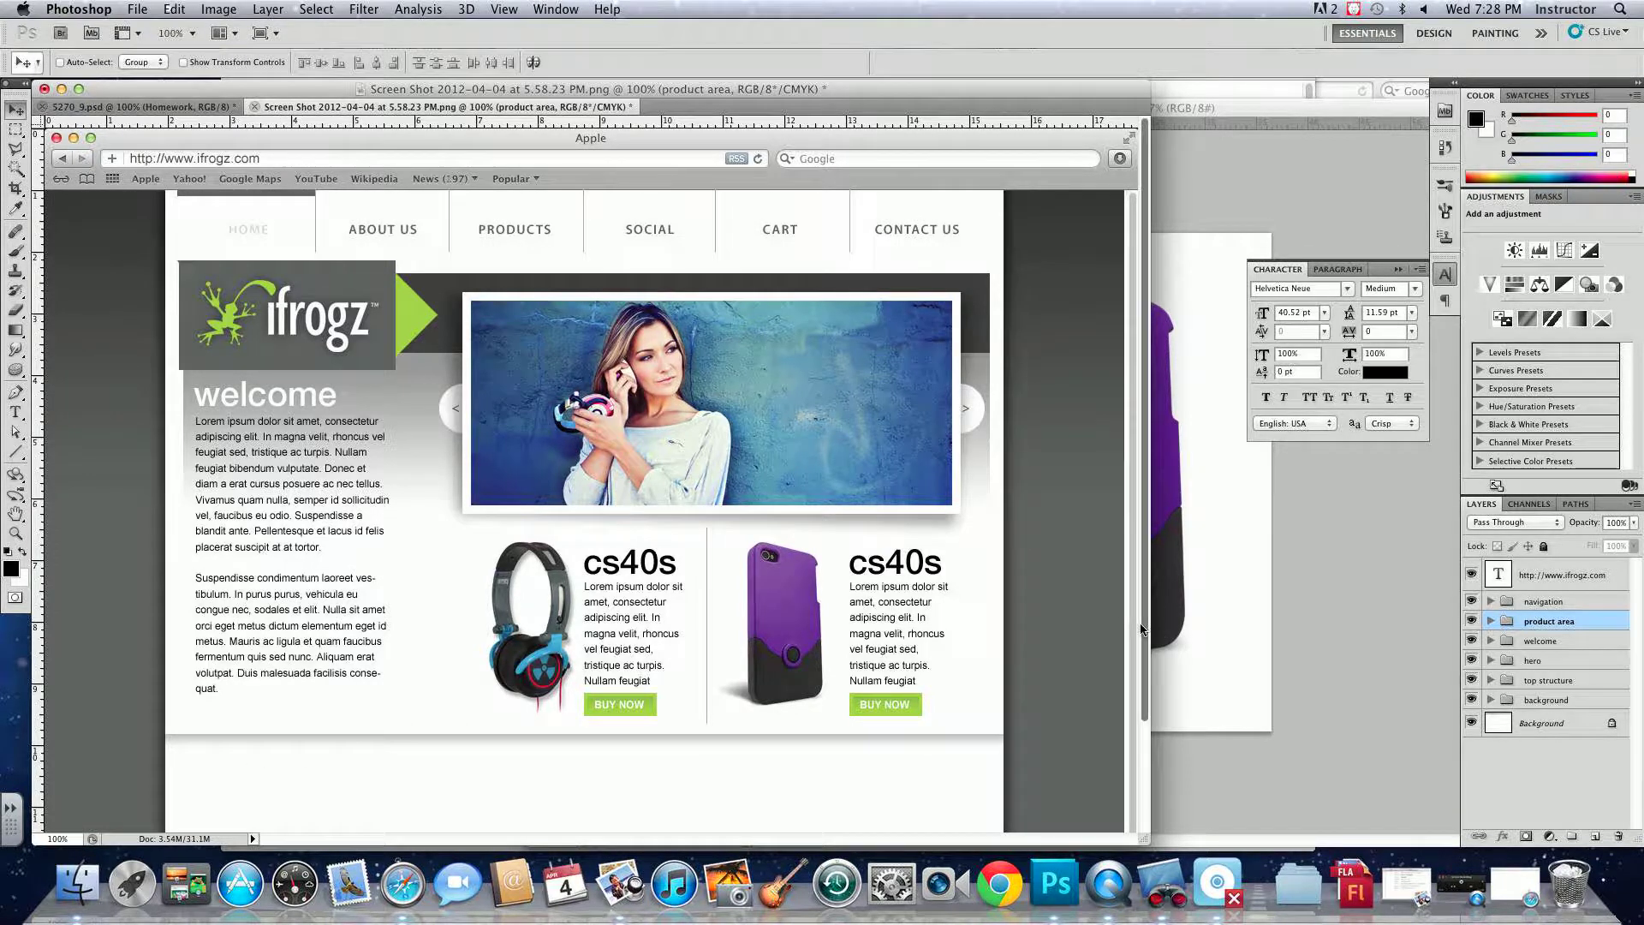
left_click_drag(1135, 630, 1138, 728)
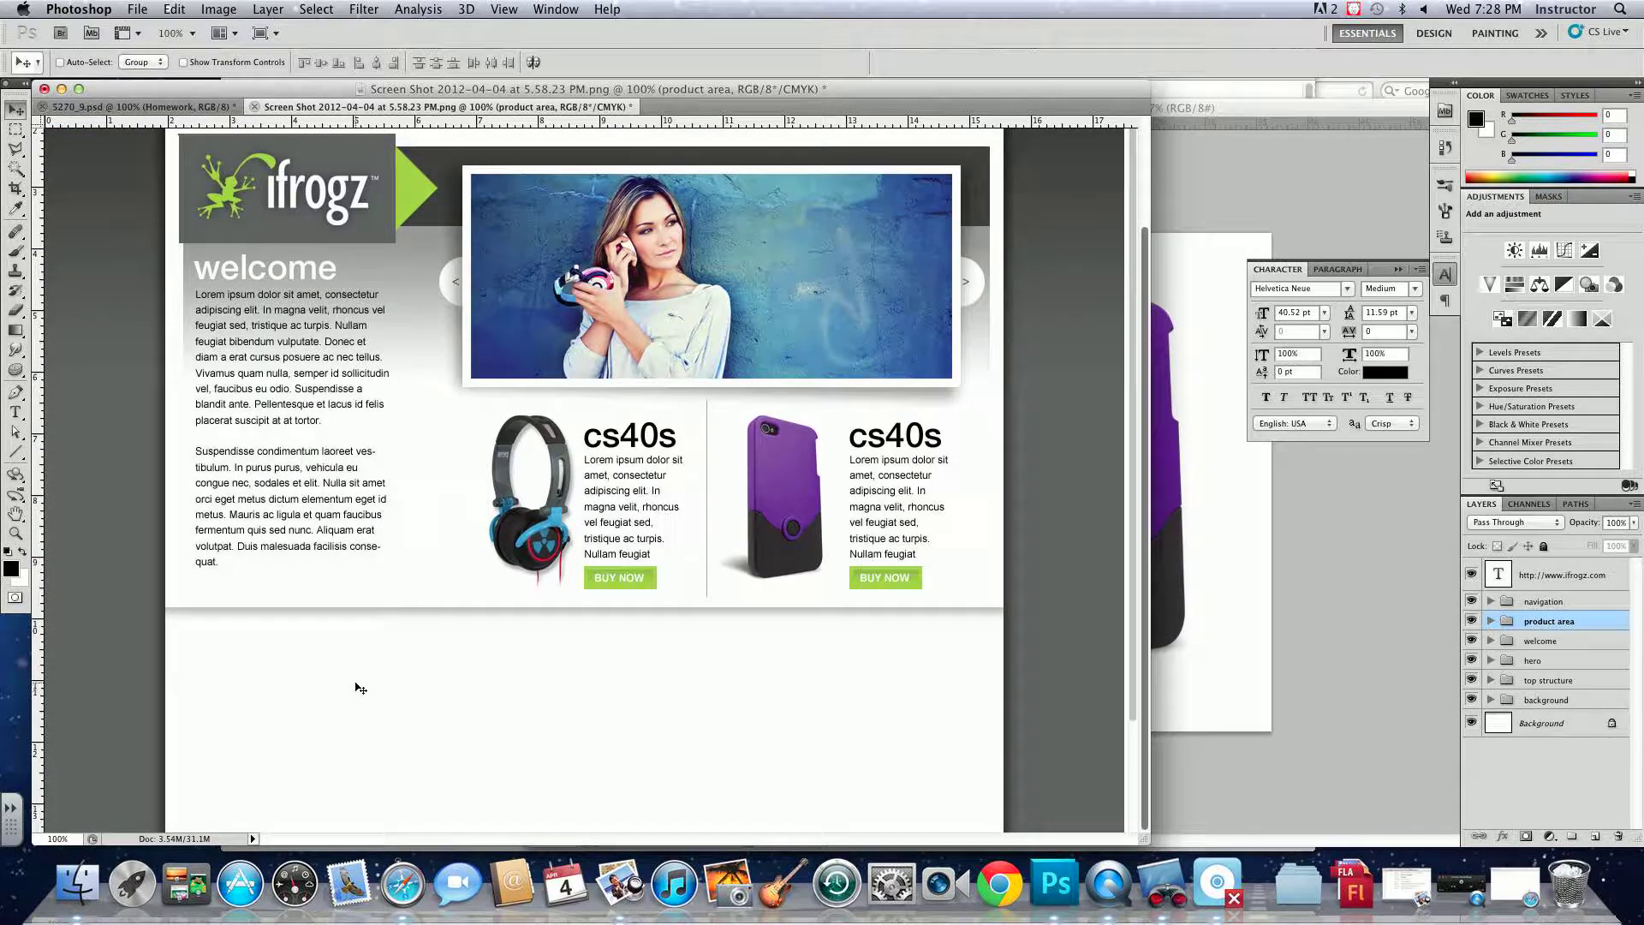
- Close the purple phone case document and the other leftover document and Safari windows behind the homepage mockup
left_click(1173, 339)
key("super+w")
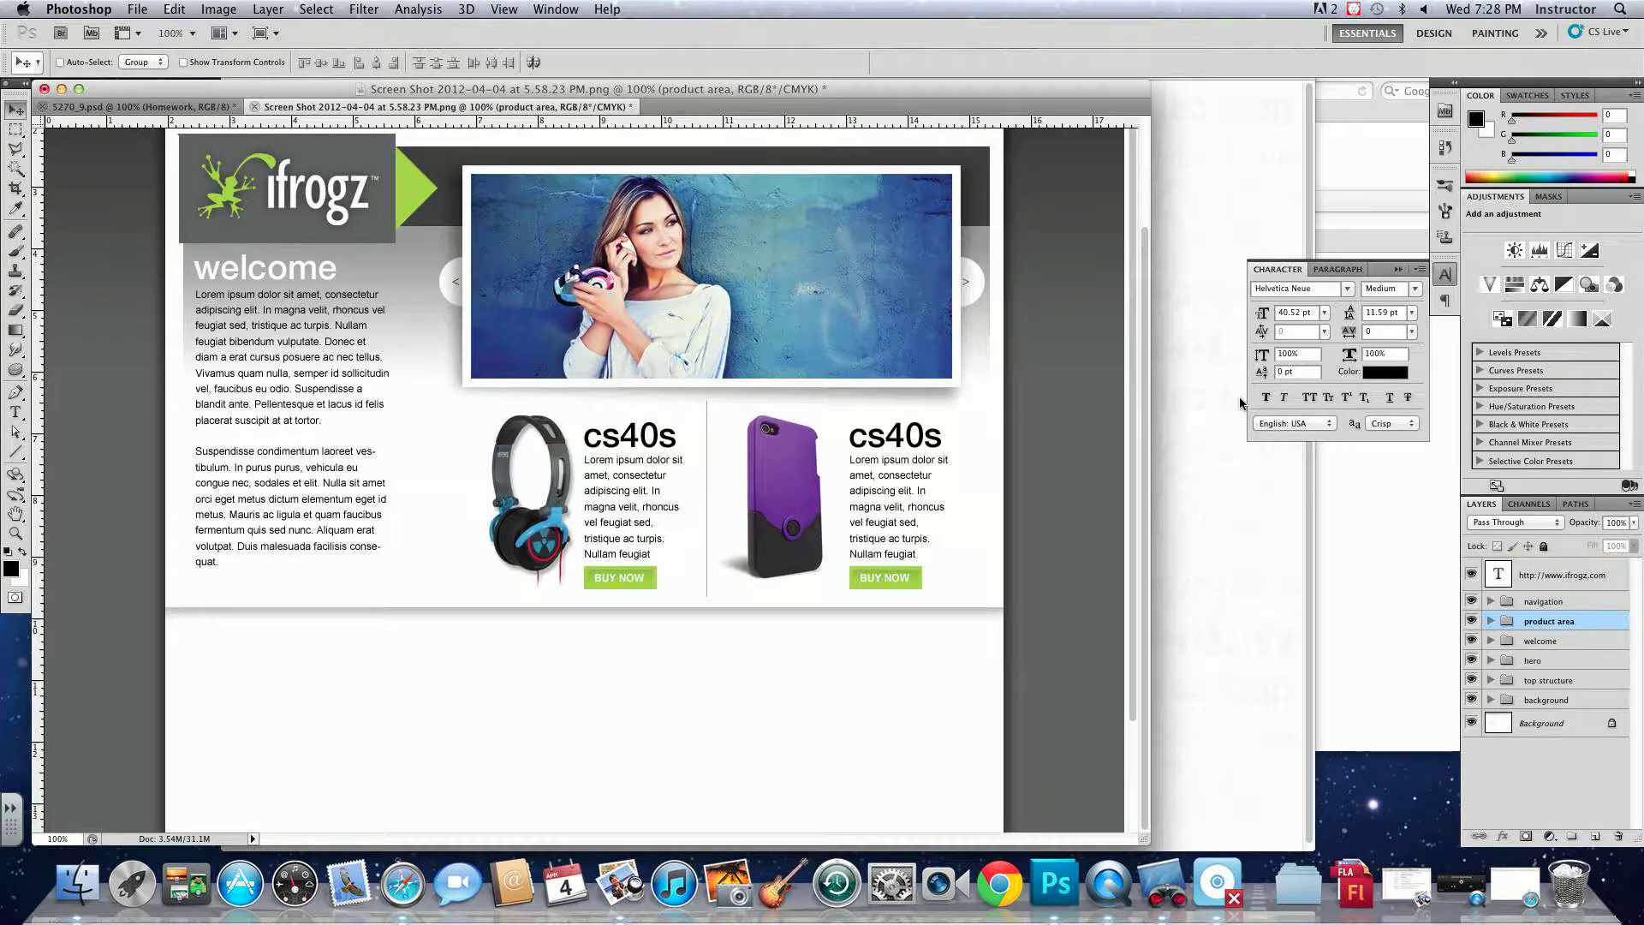
left_click(1205, 398)
key("super+w")
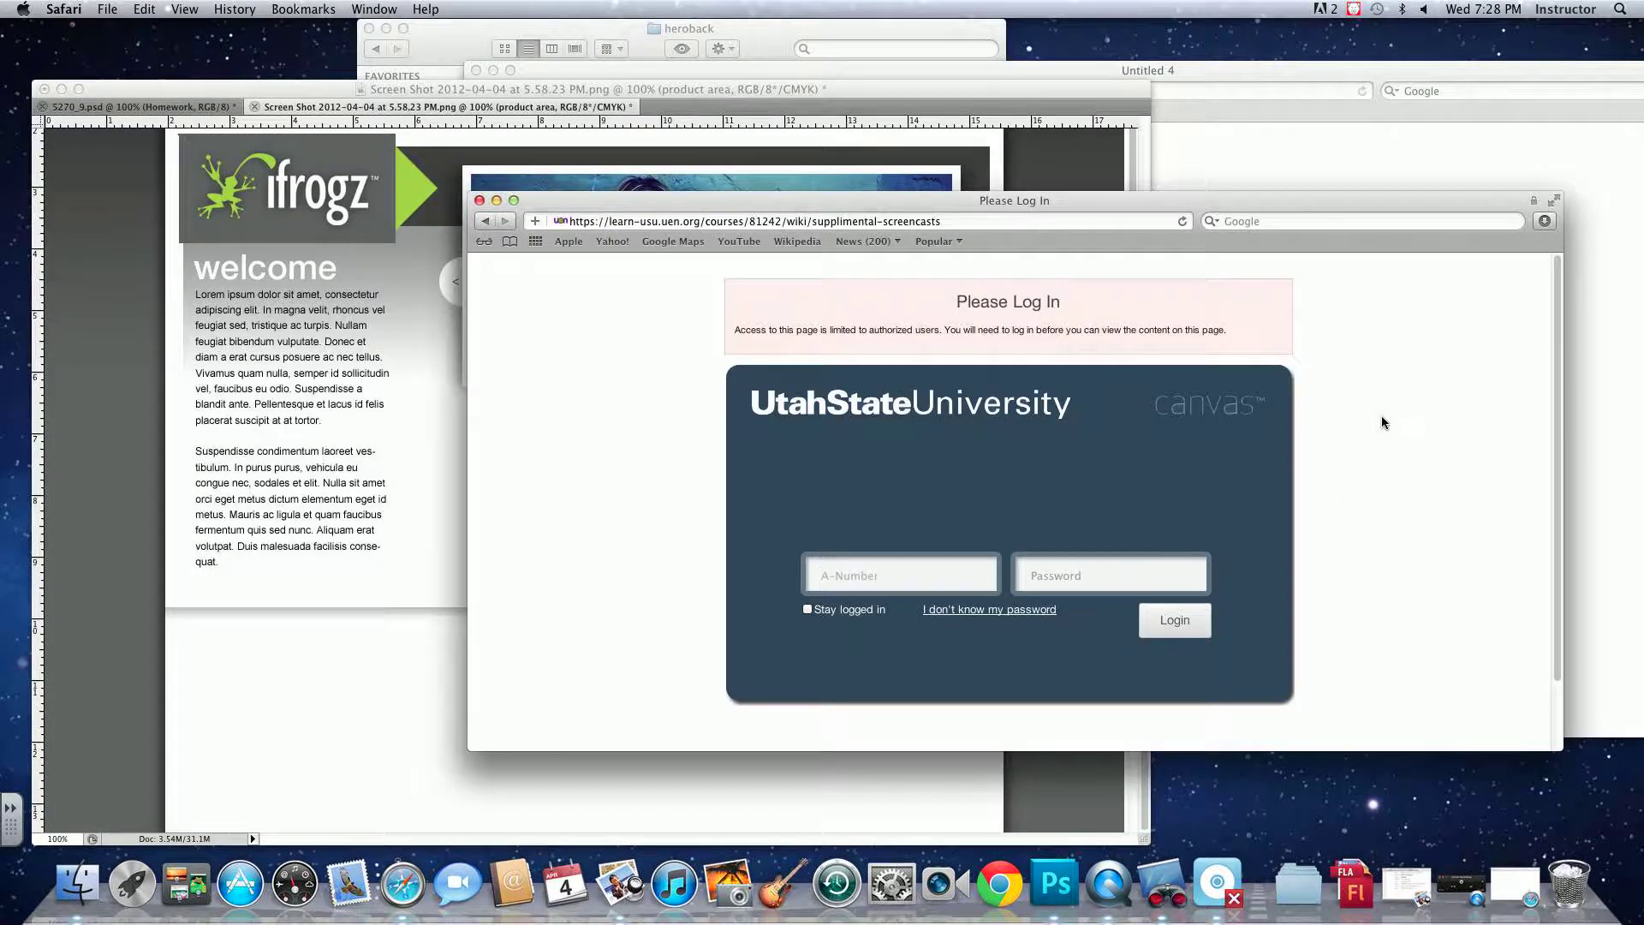
key("super+n")
key("super+w")
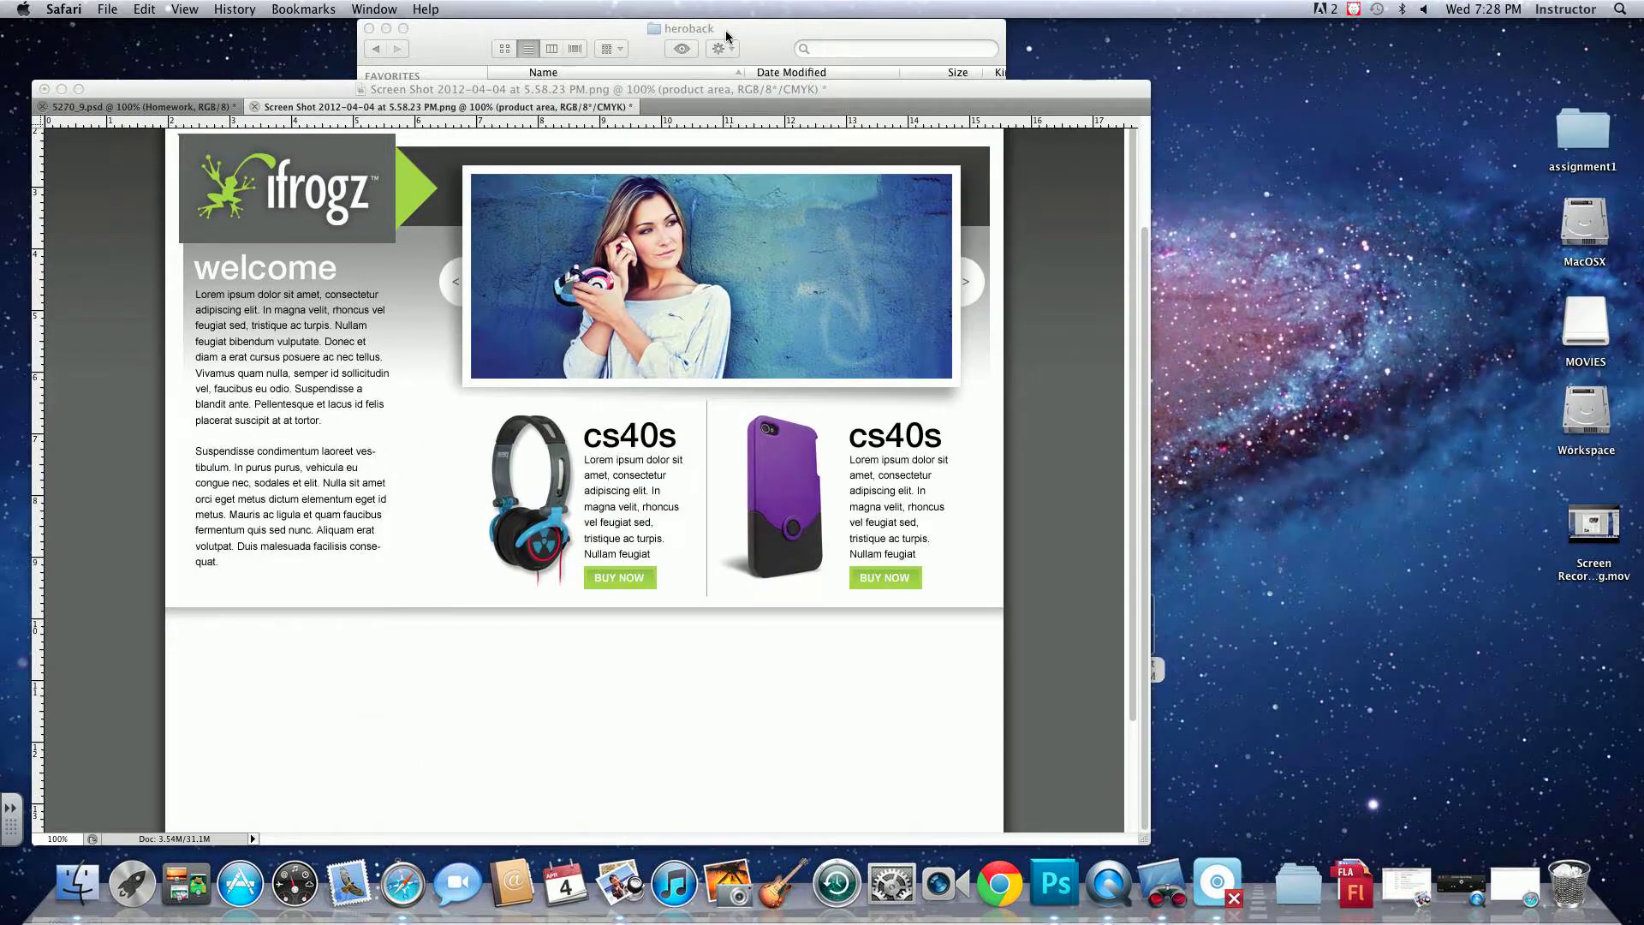
- In Finder, go back to the MOVIES drive, expand for_students_040412 and open misc_icons.psd in Photoshop
left_click(726, 29)
left_click(377, 49)
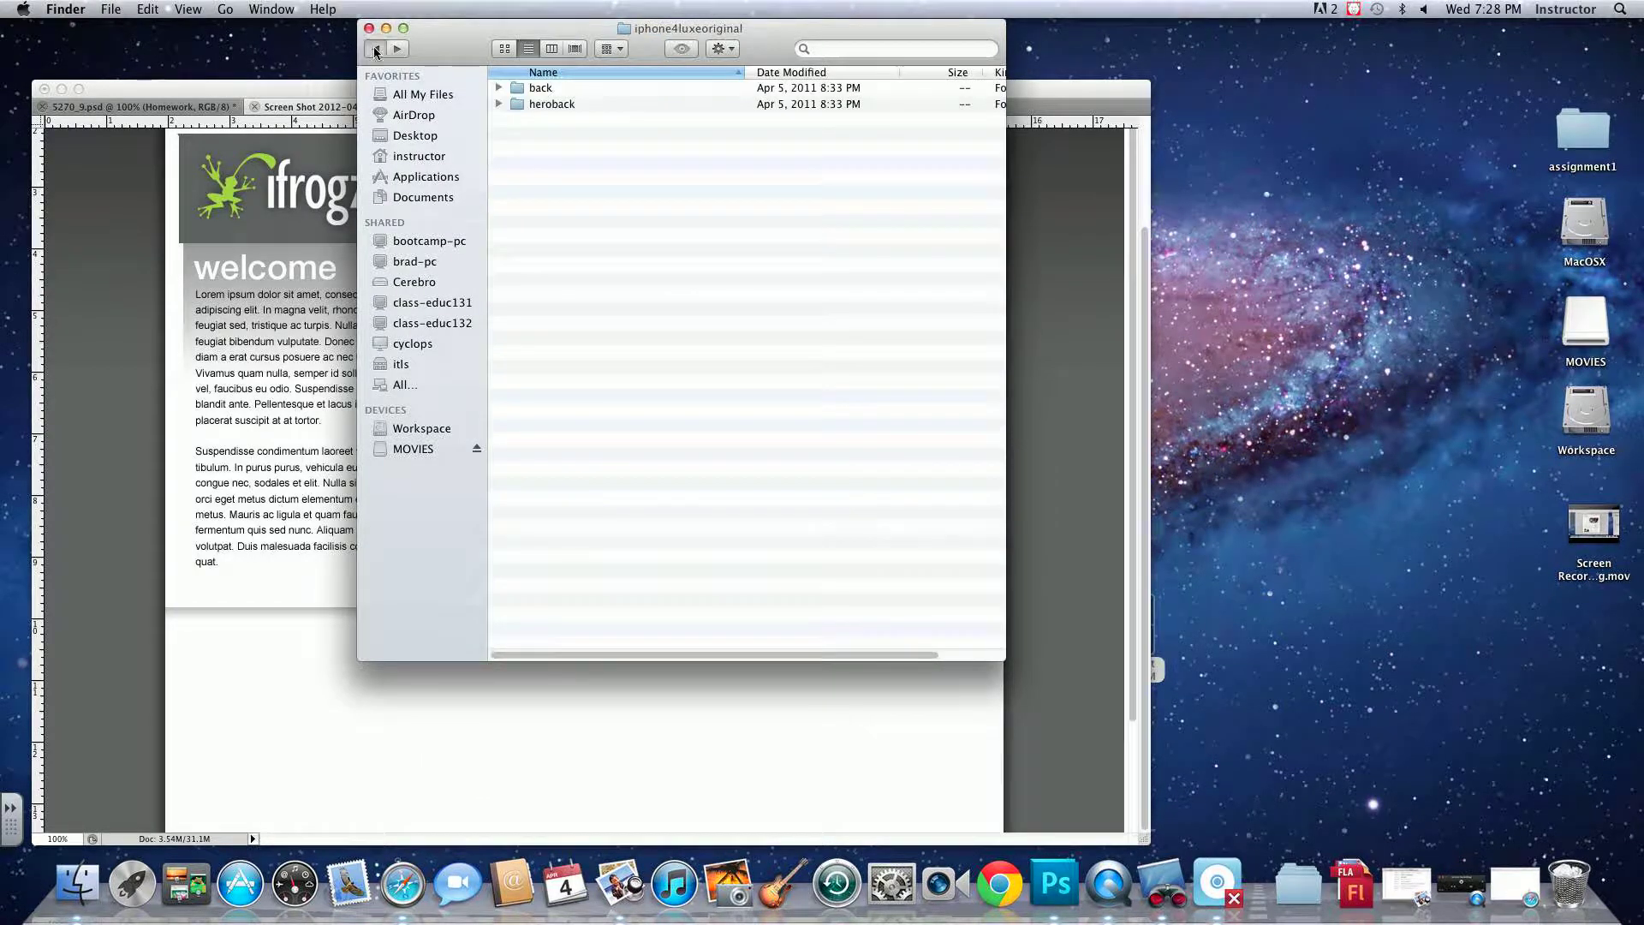
left_click(375, 50)
left_click(375, 50)
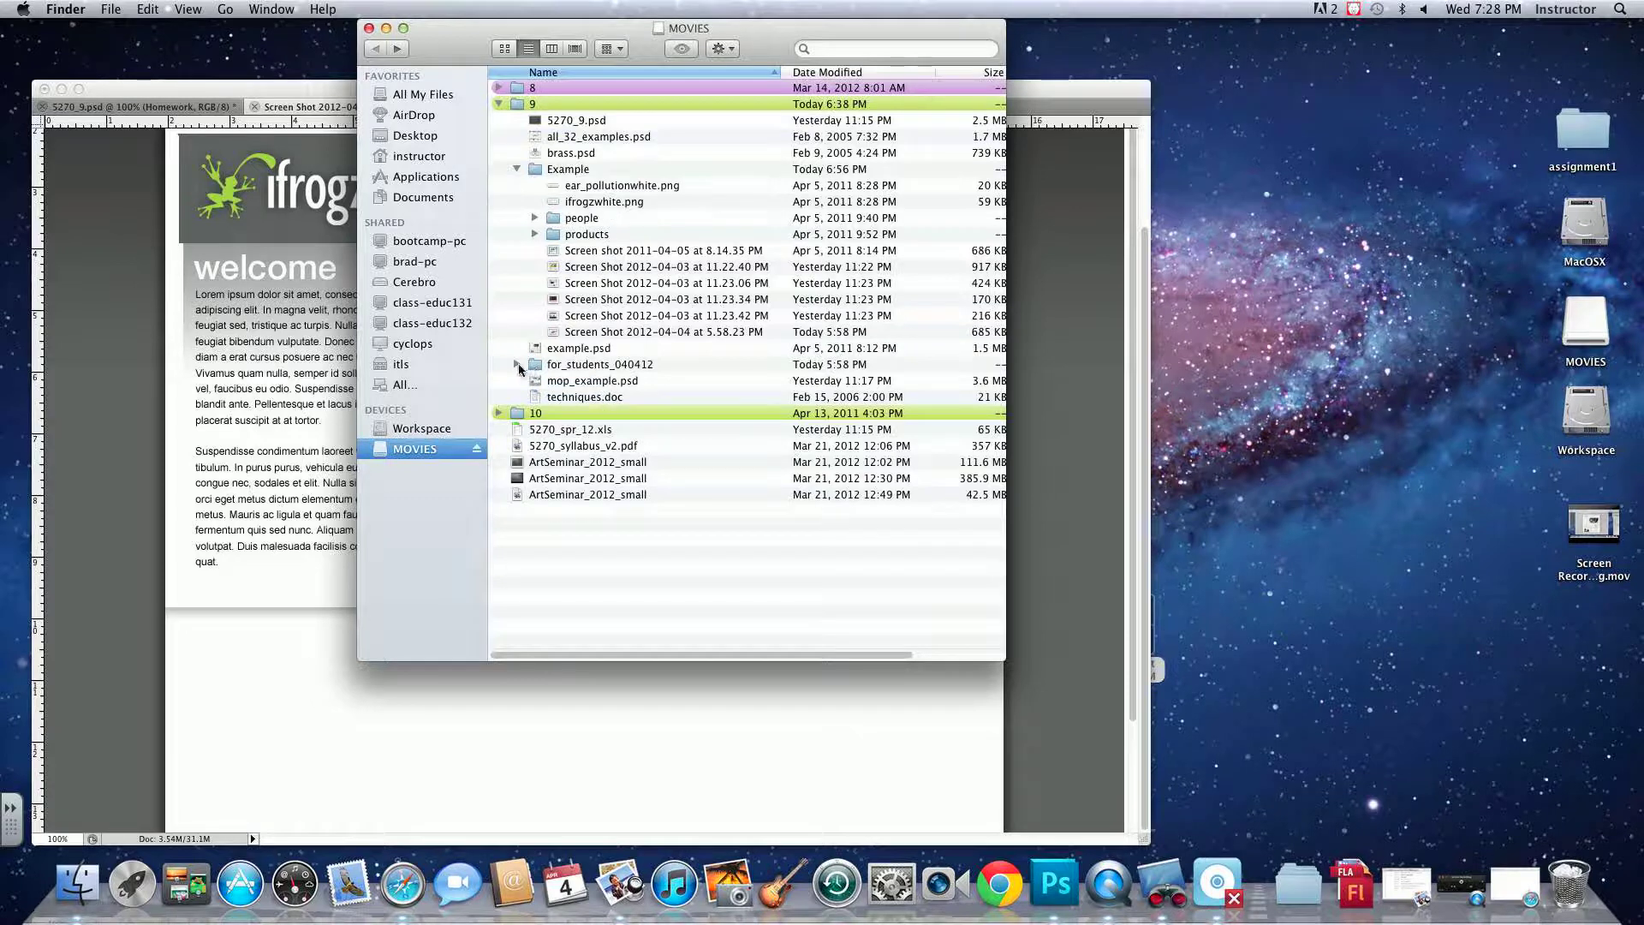
left_click(518, 365)
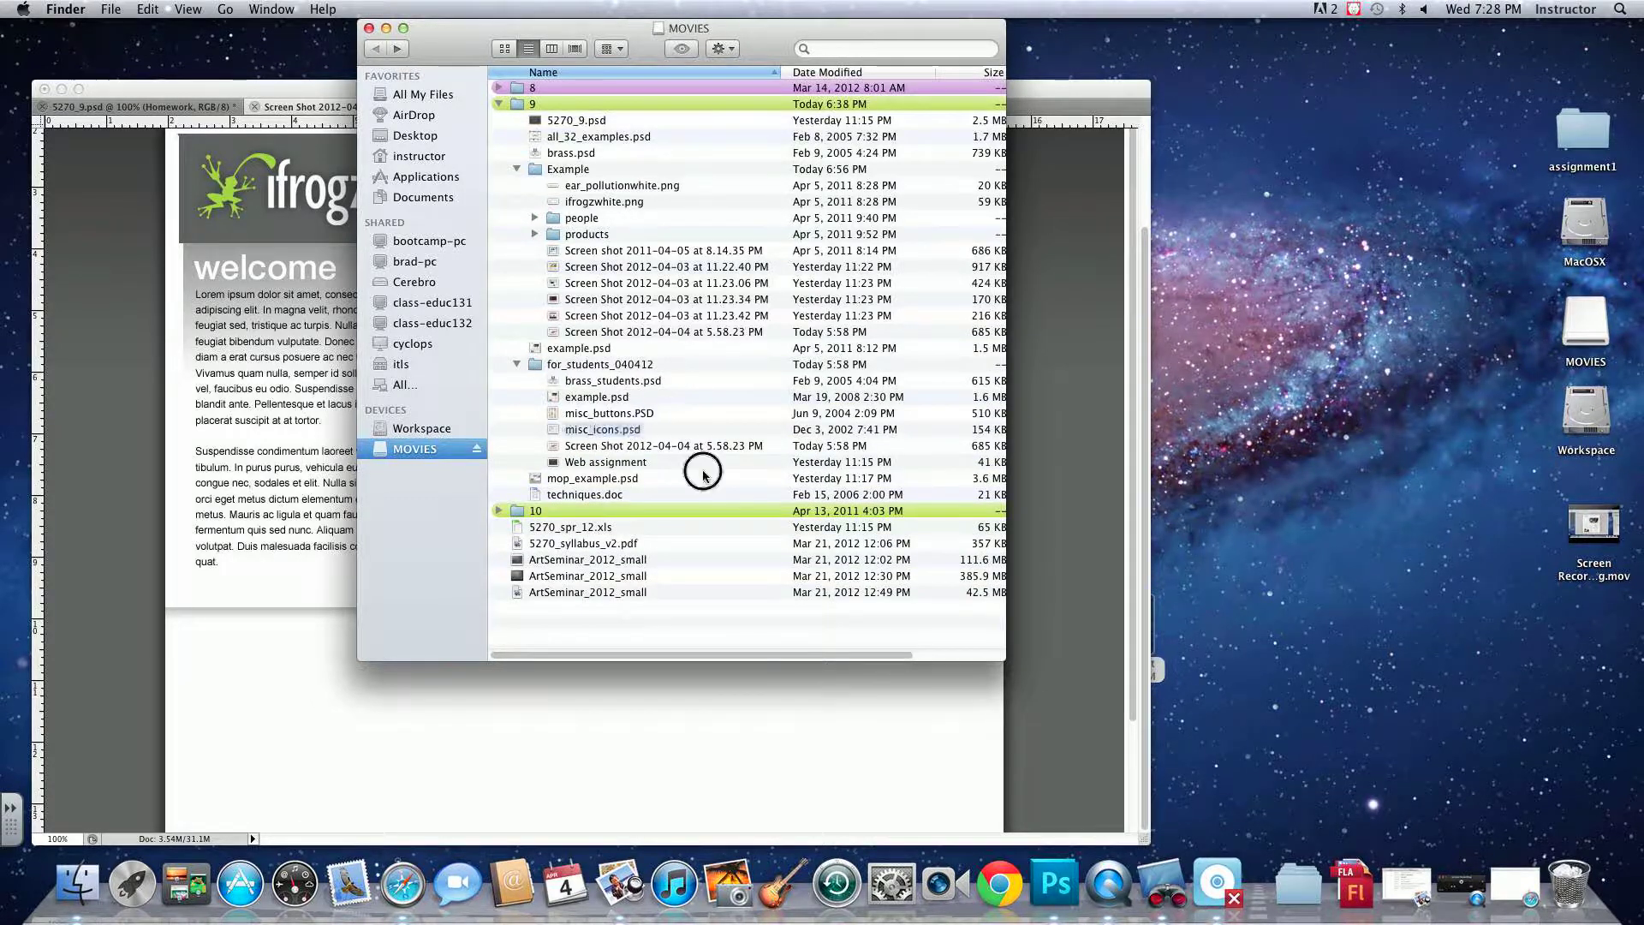
left_click(1056, 882)
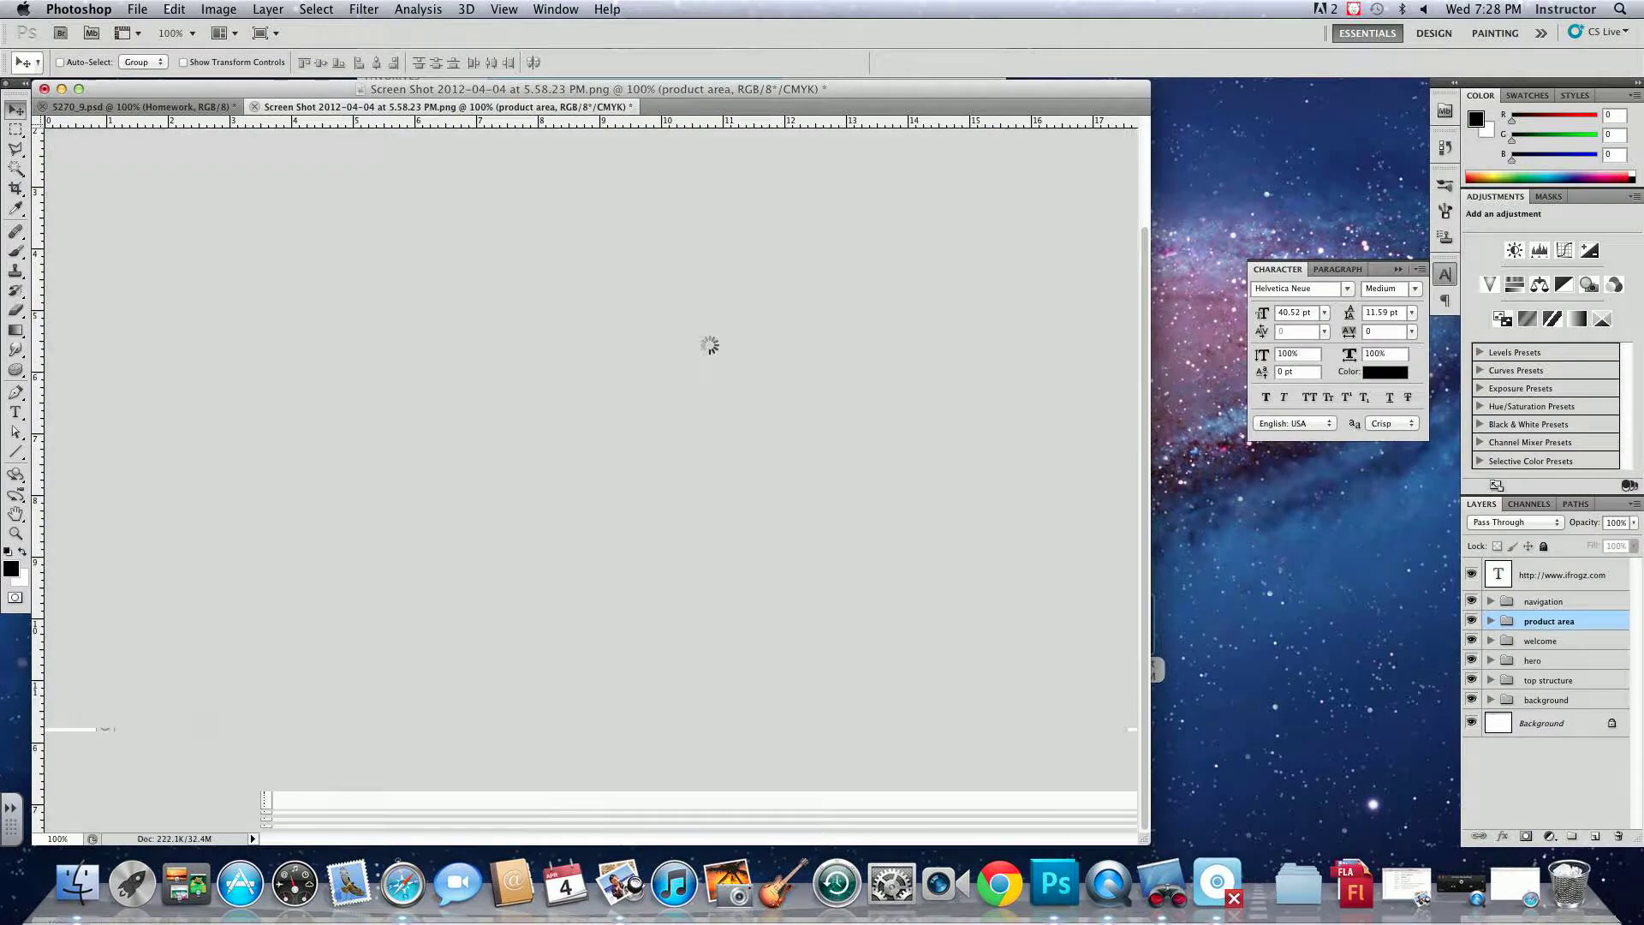
key("ctrl+Down")
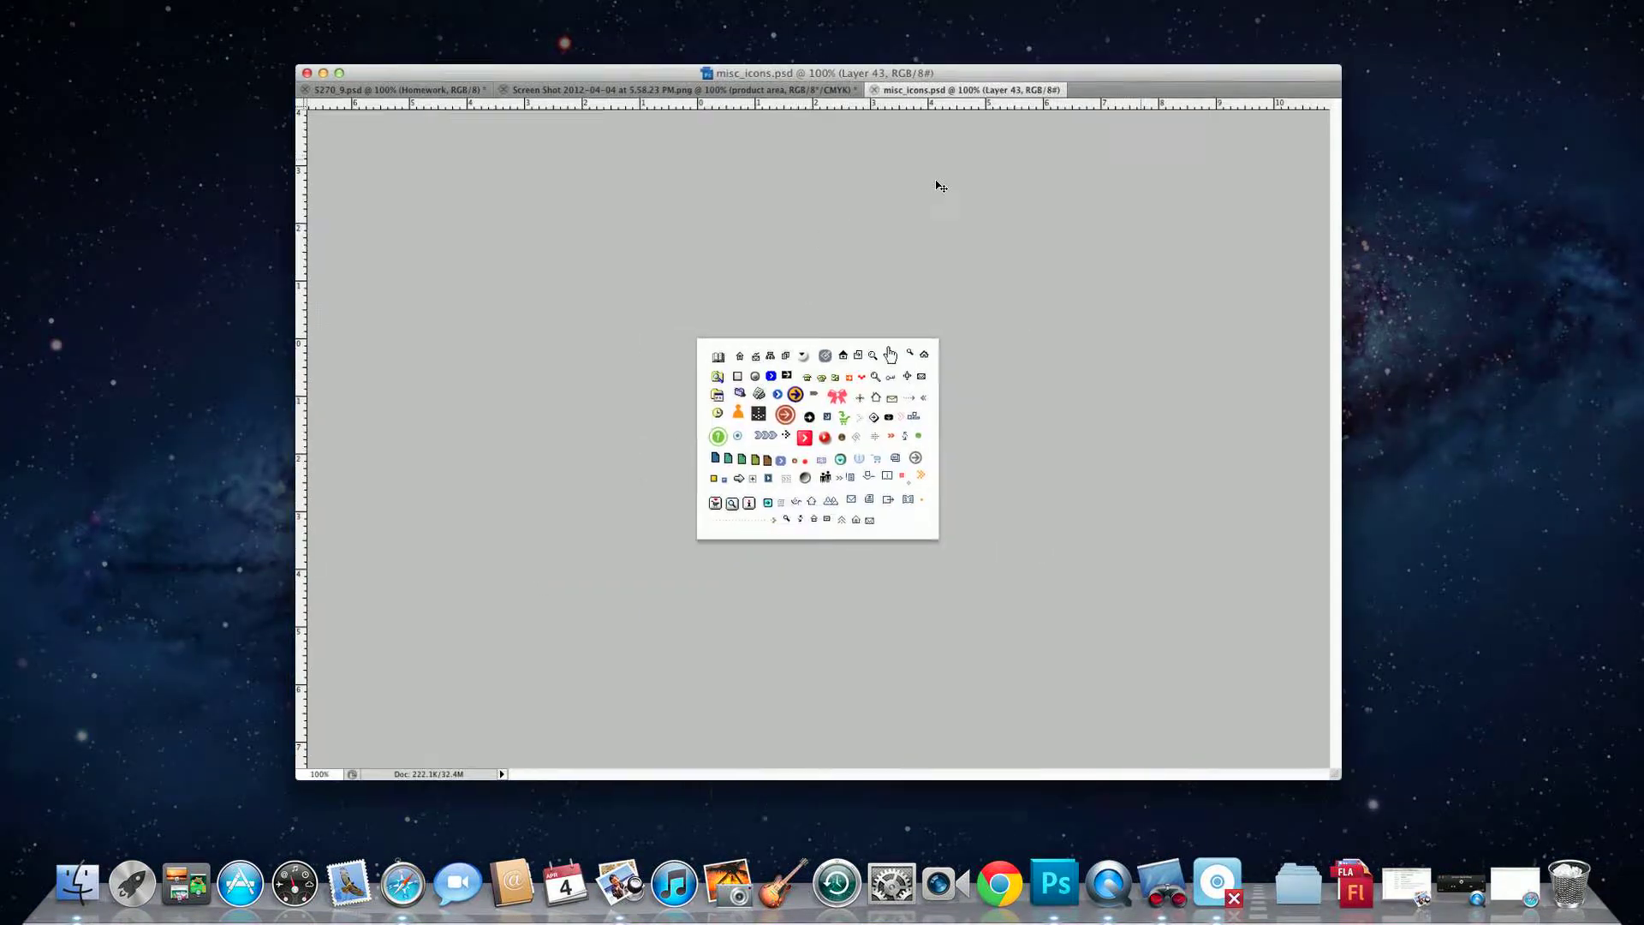
left_click(936, 184)
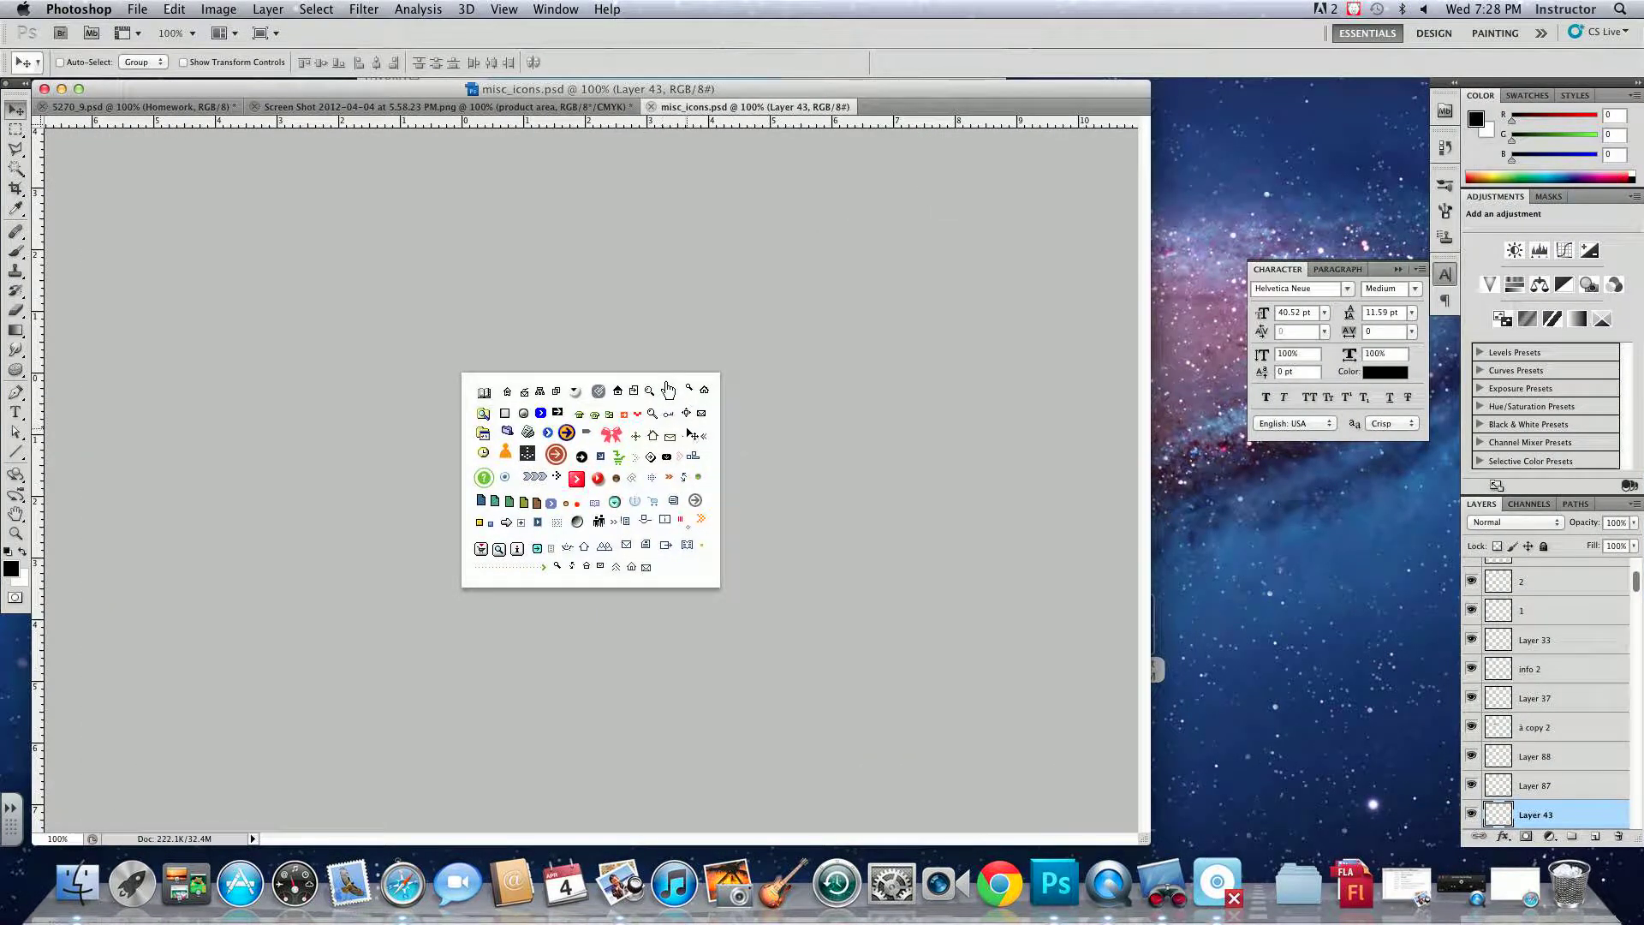
- Select Layer 9, the solid home icon in misc_icons.psd, and move it slightly upward
right_click(619, 392)
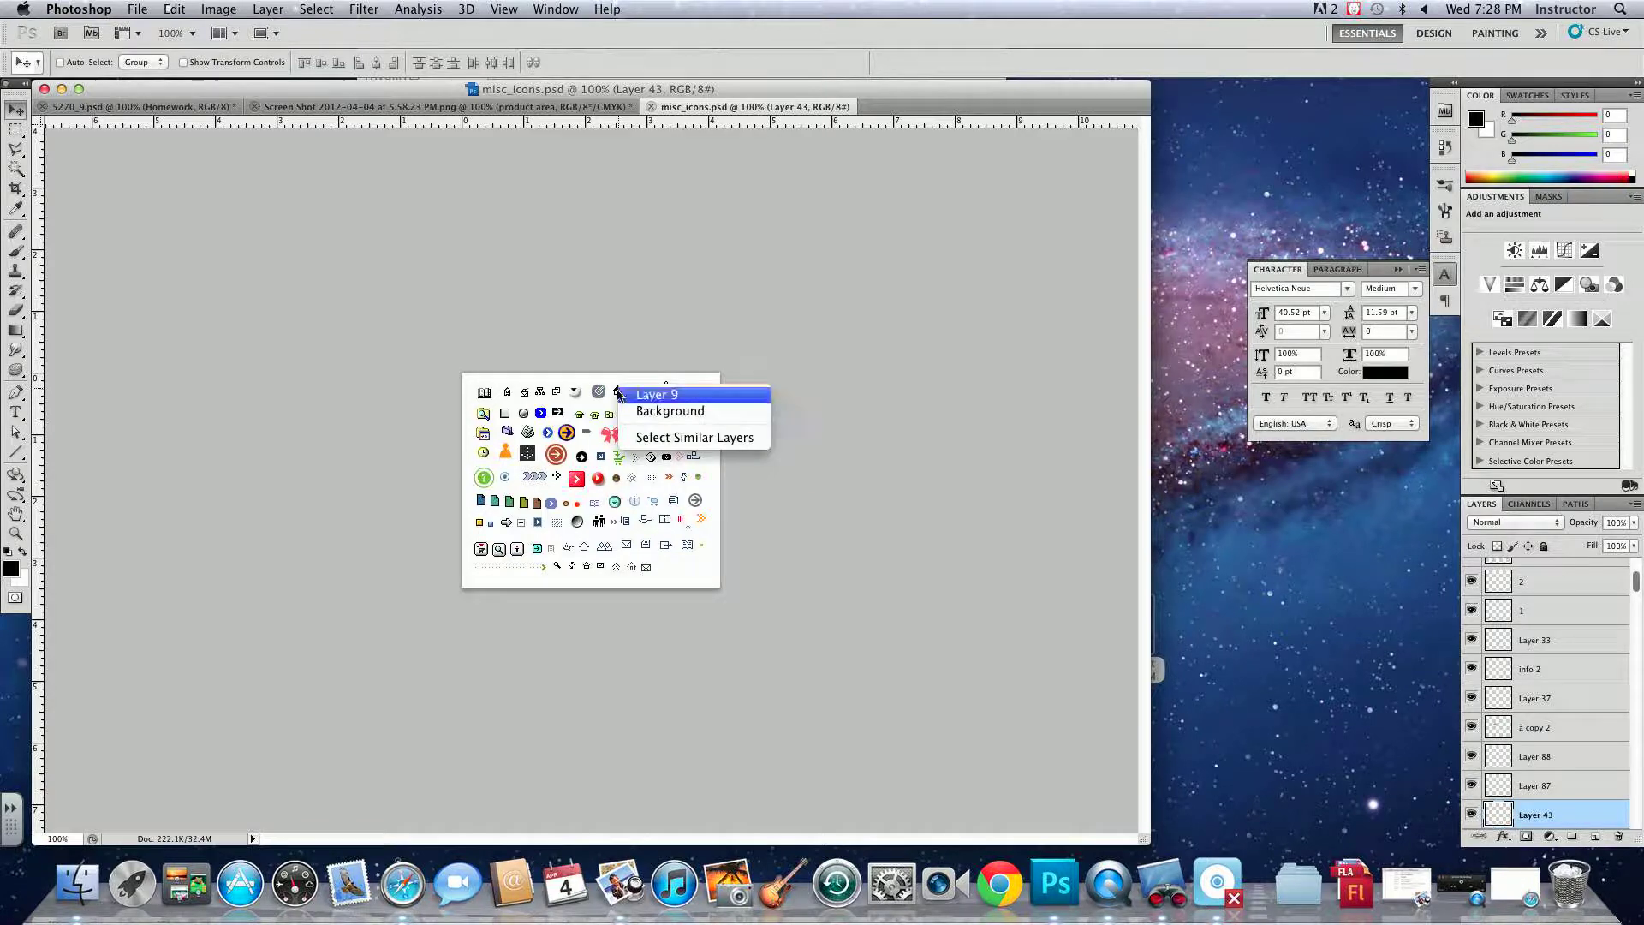
left_click(623, 395)
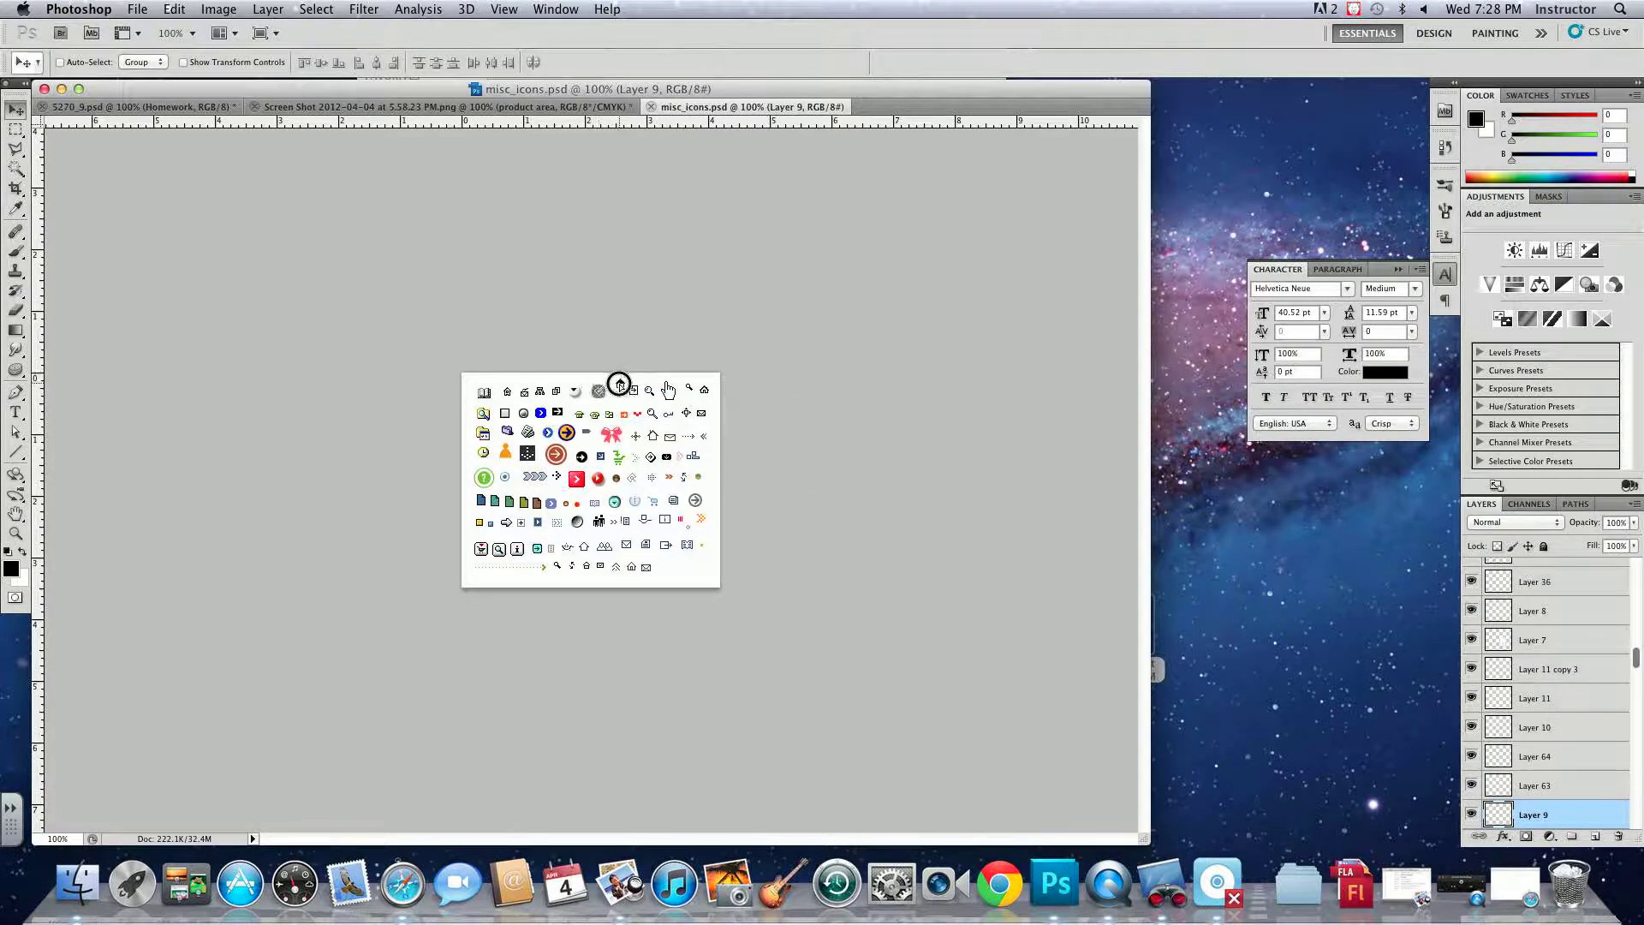
left_click_drag(619, 383, 619, 381)
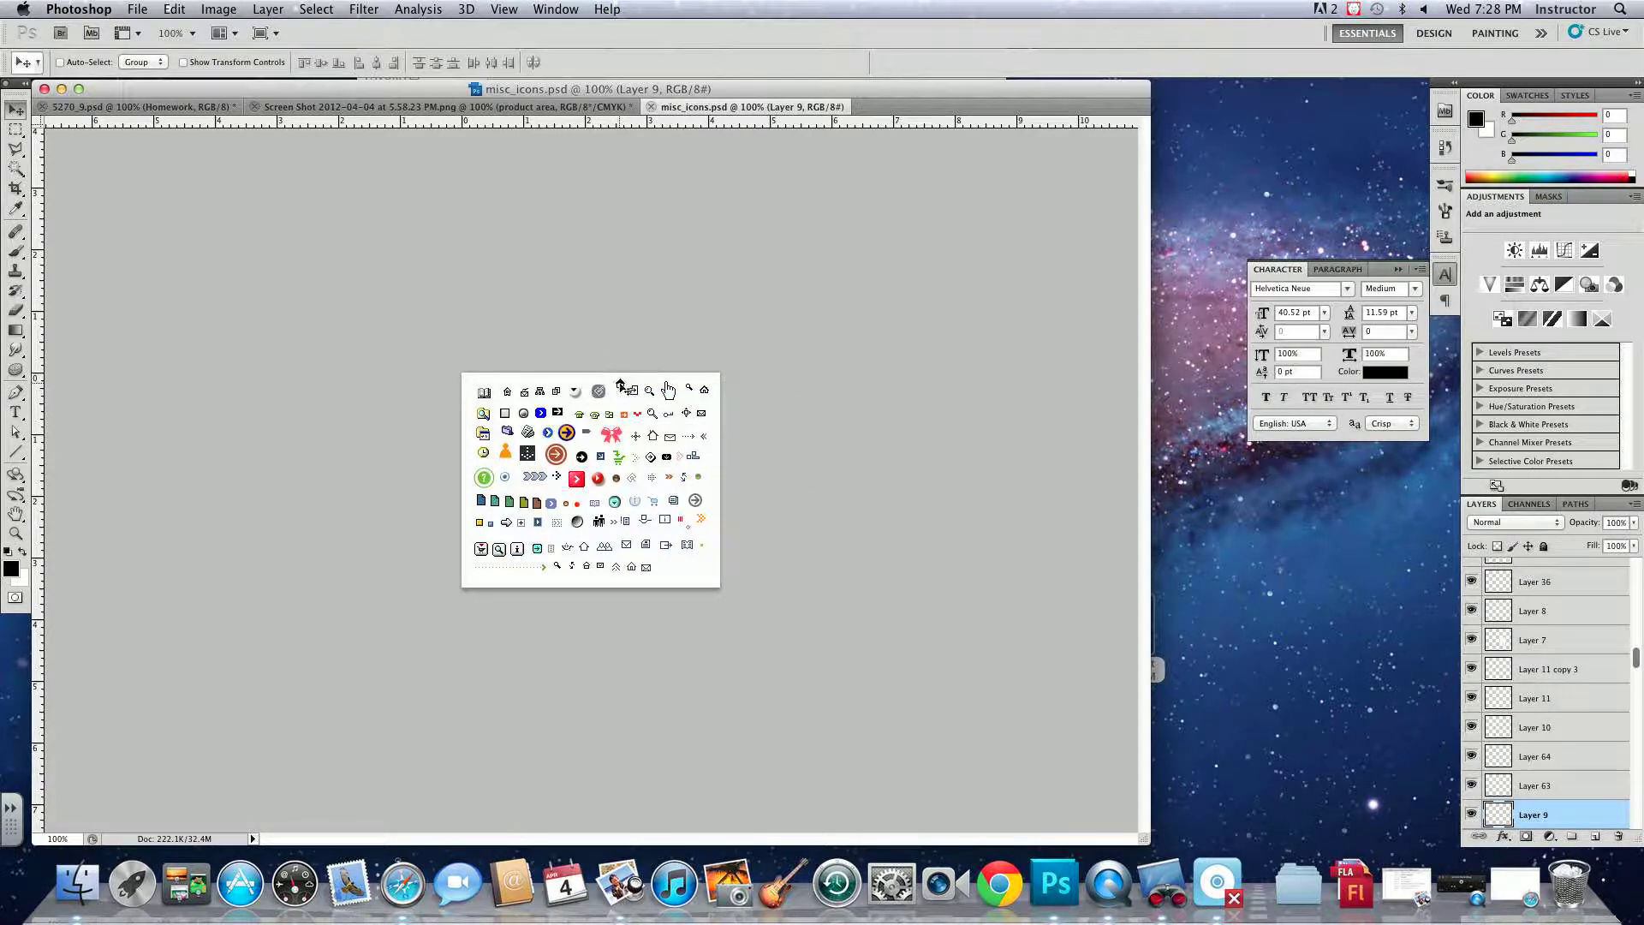
- Copy the "icons: HOME, NEWS, SITEMAP, EMAIL" layer from misc_icons.psd into the homepage mockup and place the icon above CONTACT US
right_click(512, 397)
left_click(512, 397)
right_click(511, 396)
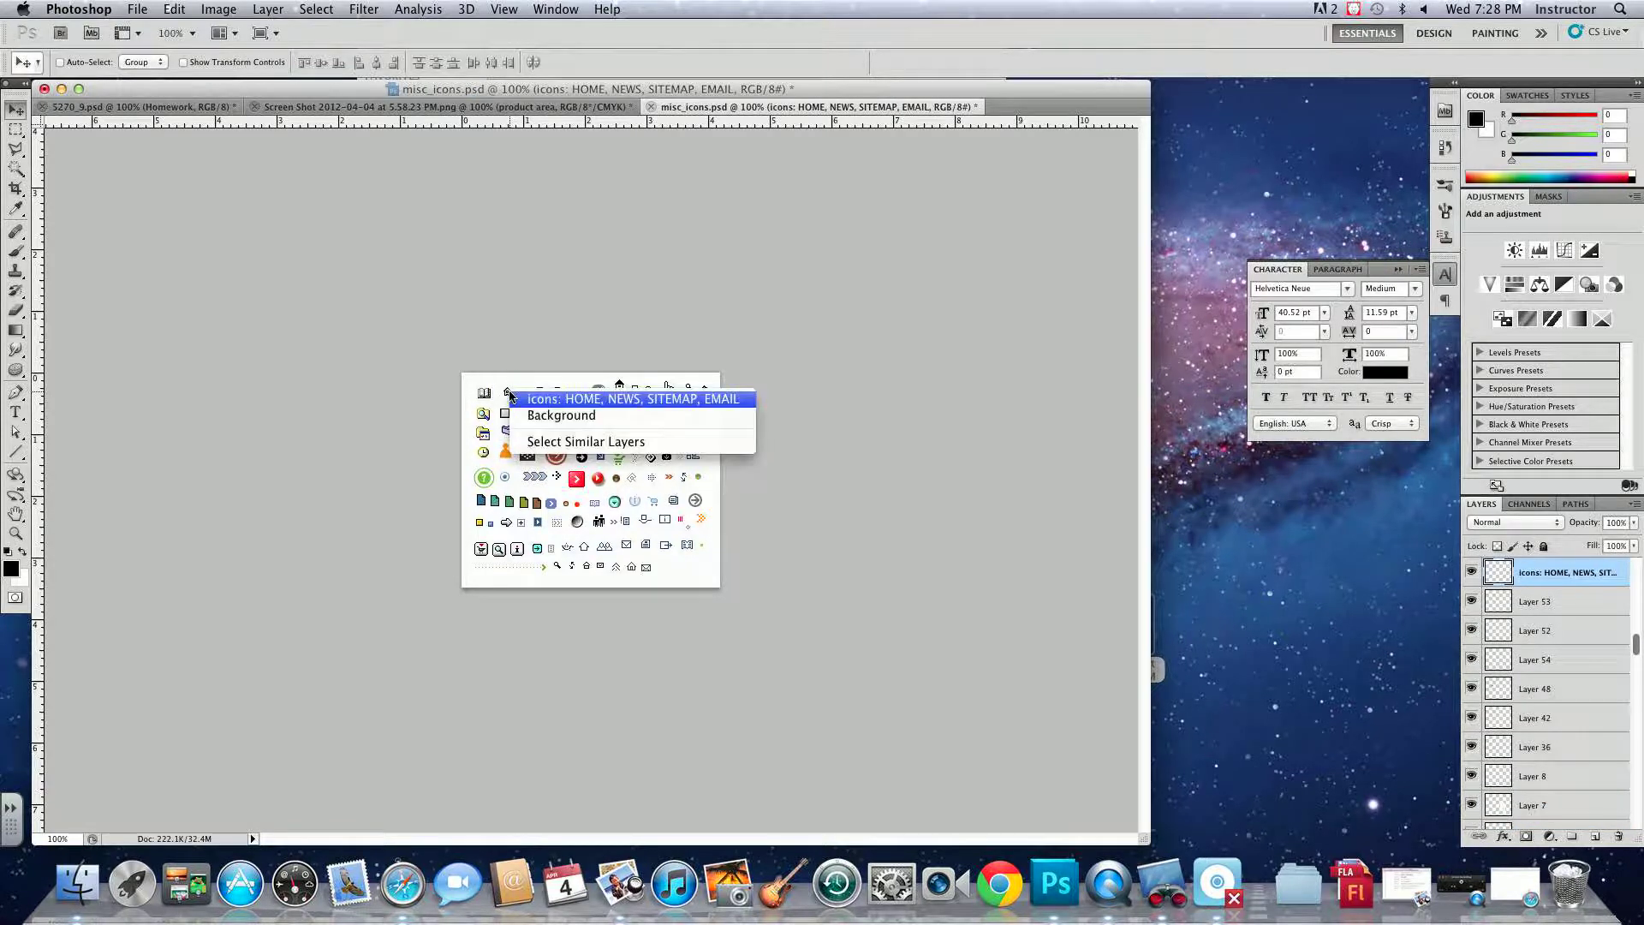
left_click(516, 399)
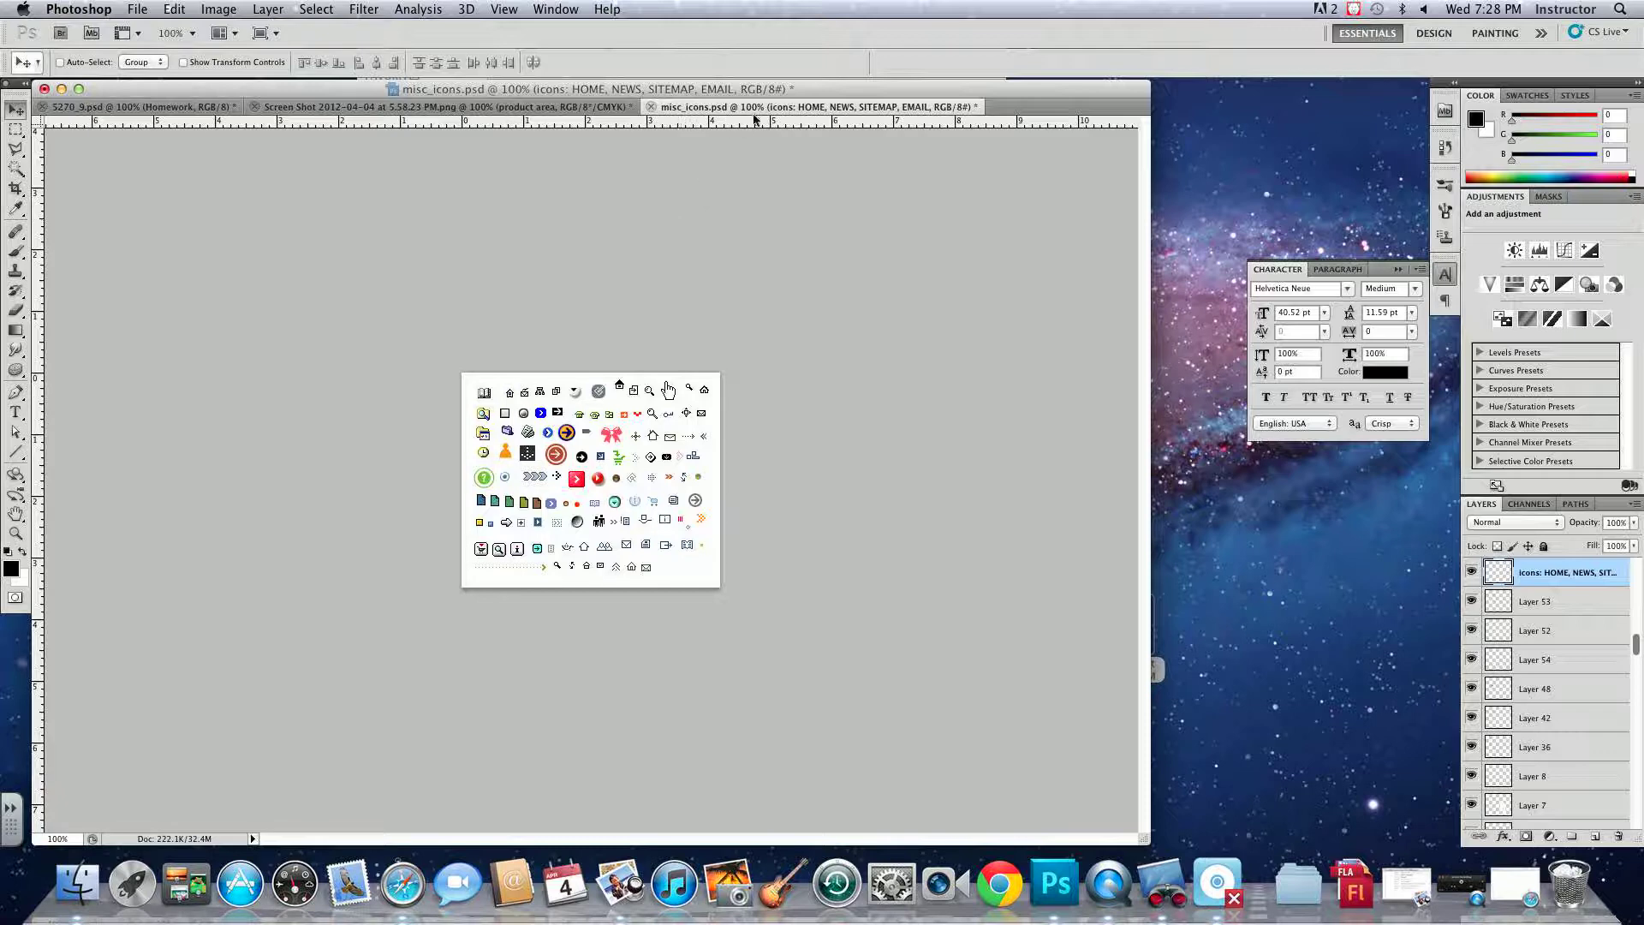
left_click_drag(754, 107, 1246, 113)
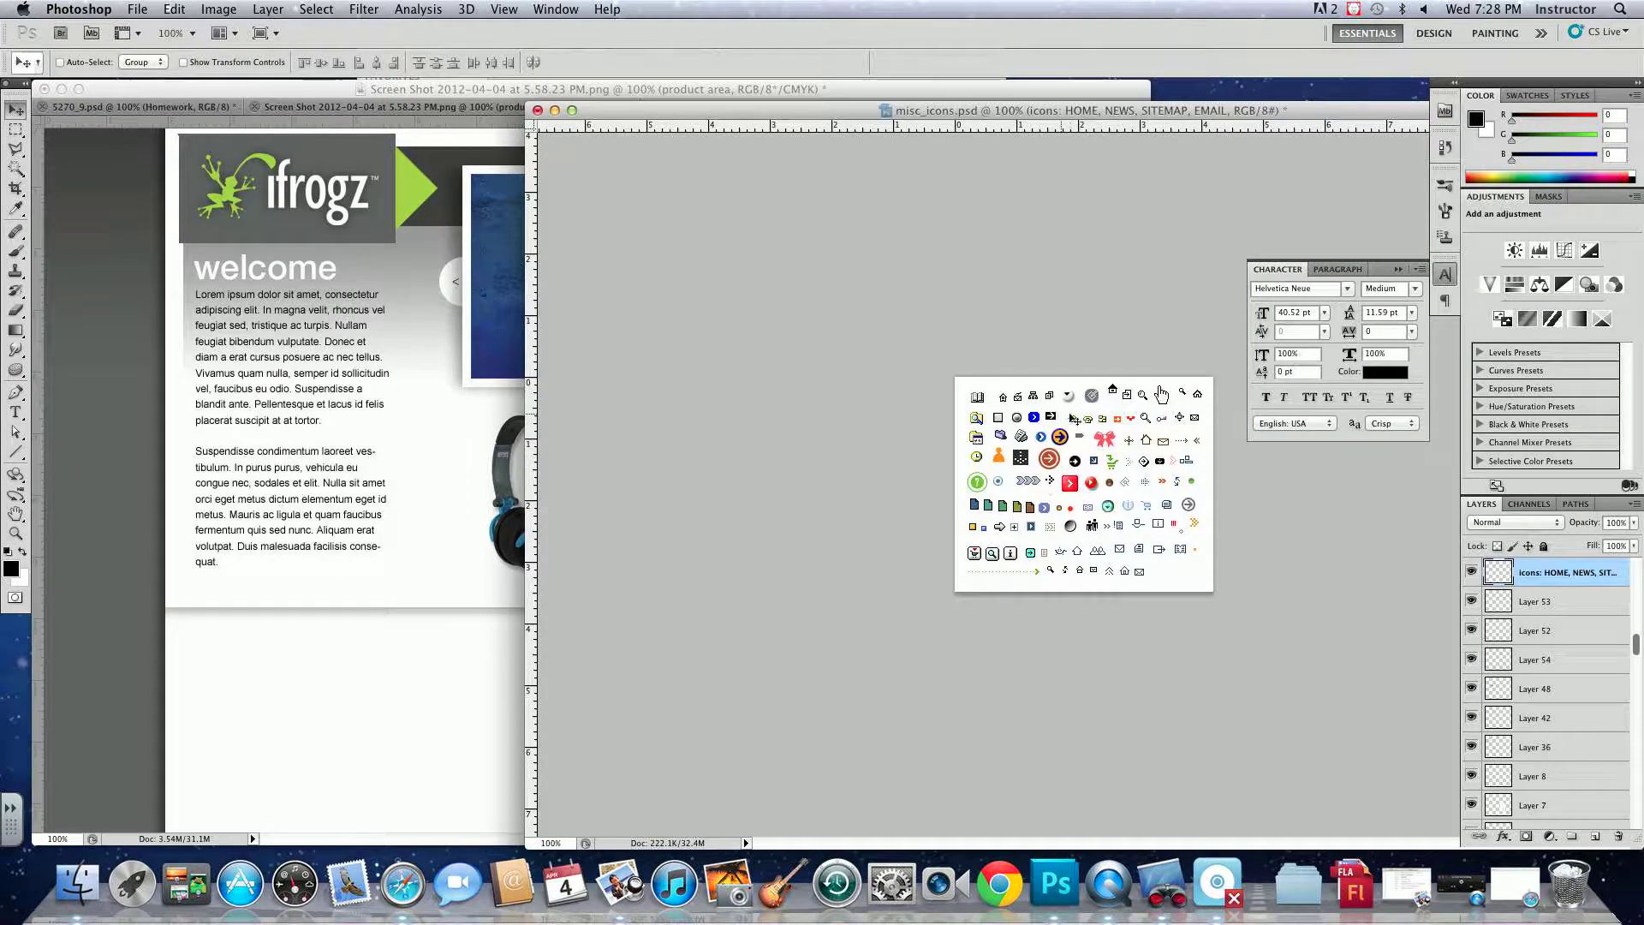
left_click_drag(1073, 417, 931, 242)
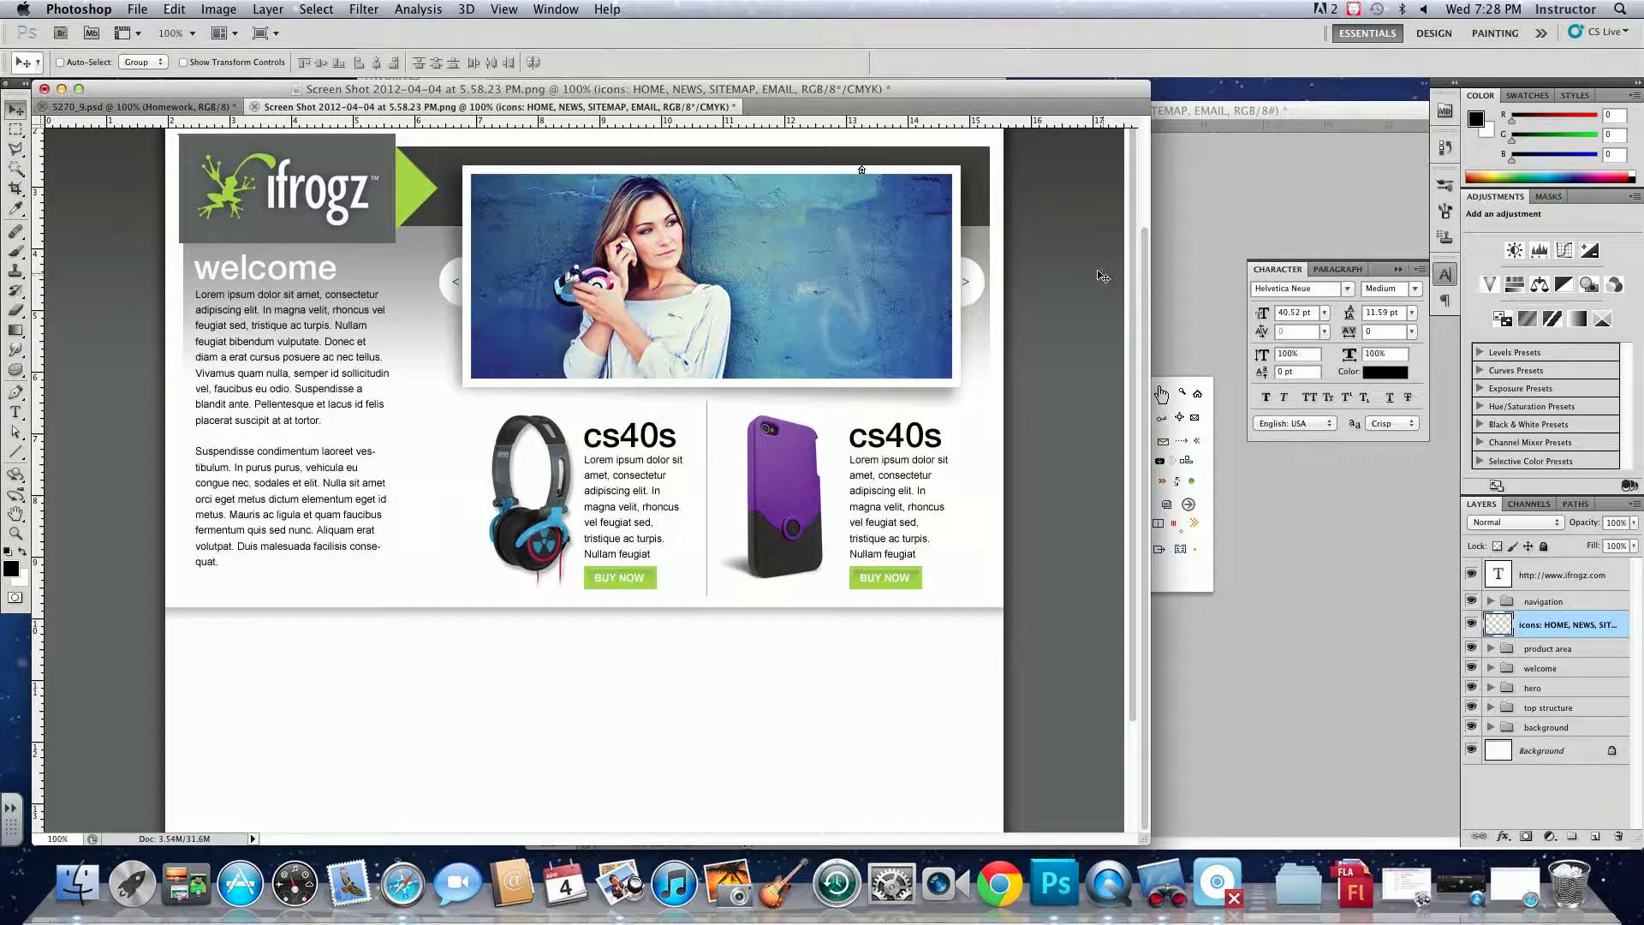
left_click_drag(1141, 265, 1129, 141)
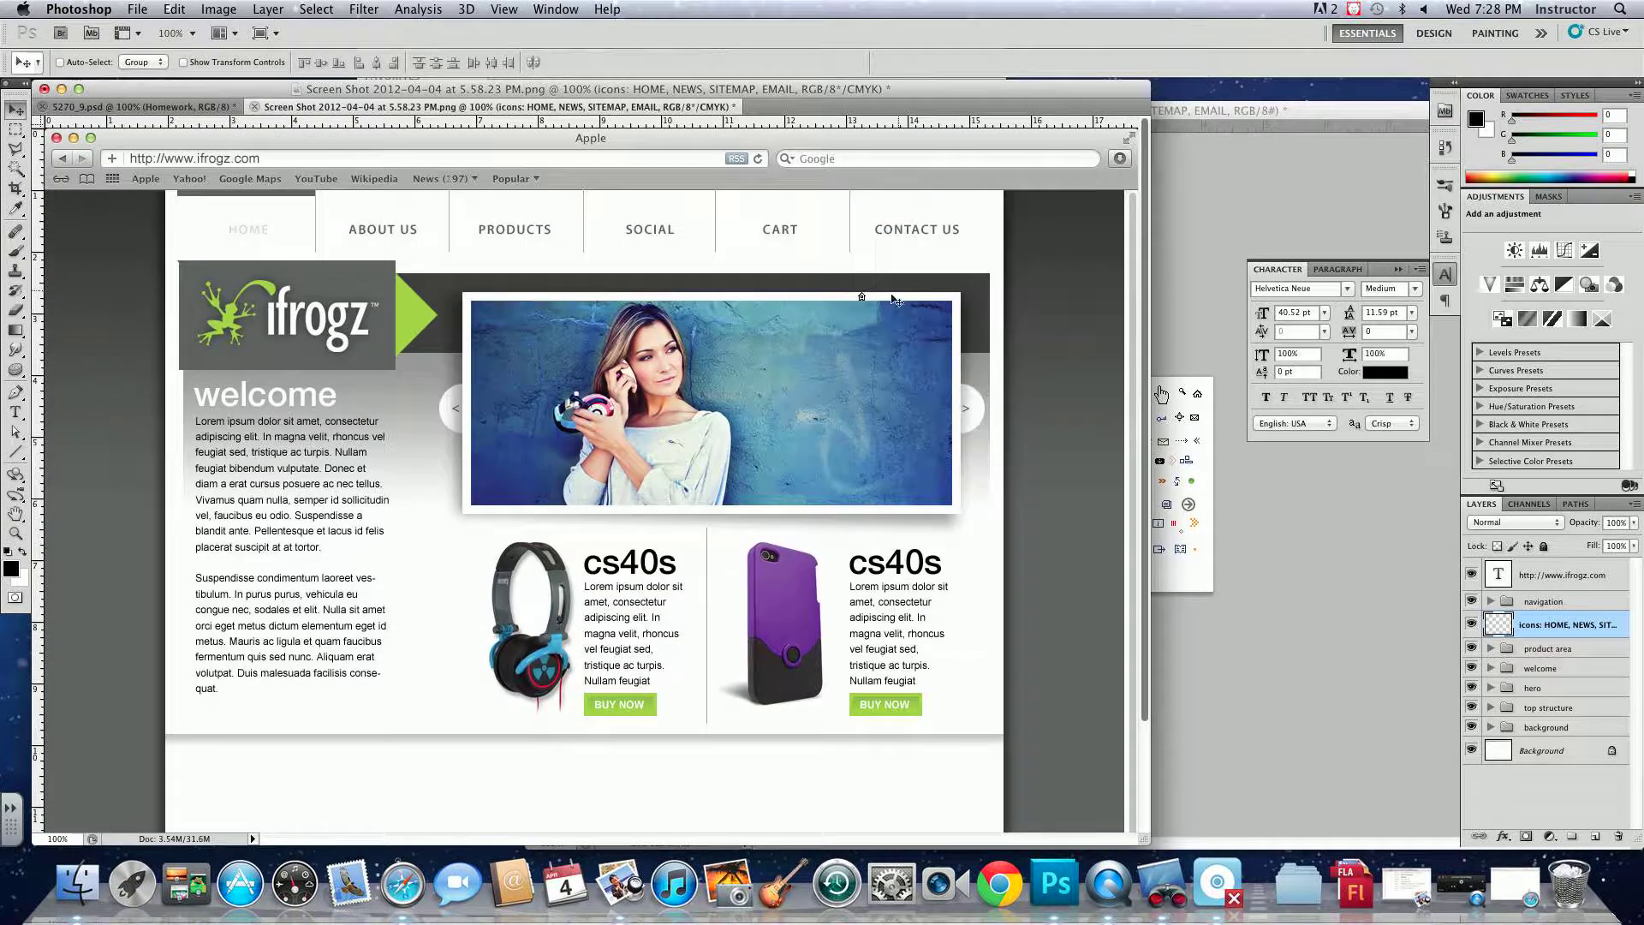
left_click_drag(893, 298, 966, 199)
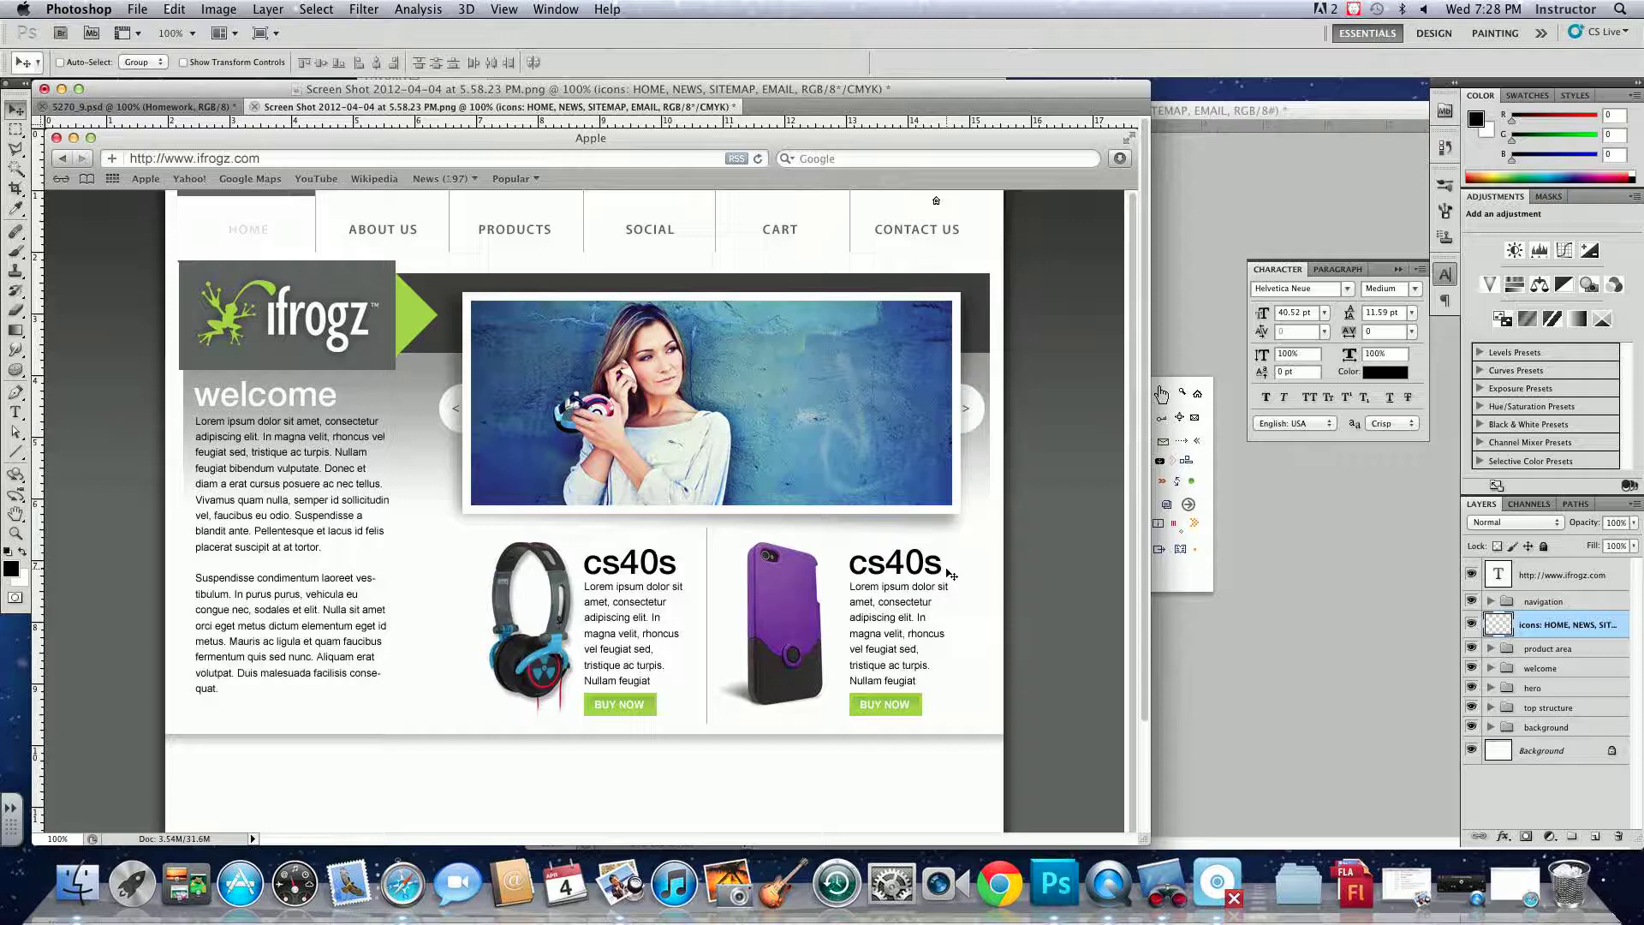
- Shift the green arrow left so it tucks partly behind the logo box, and collapse the "top structure" group
right_click(419, 318)
left_click(463, 319)
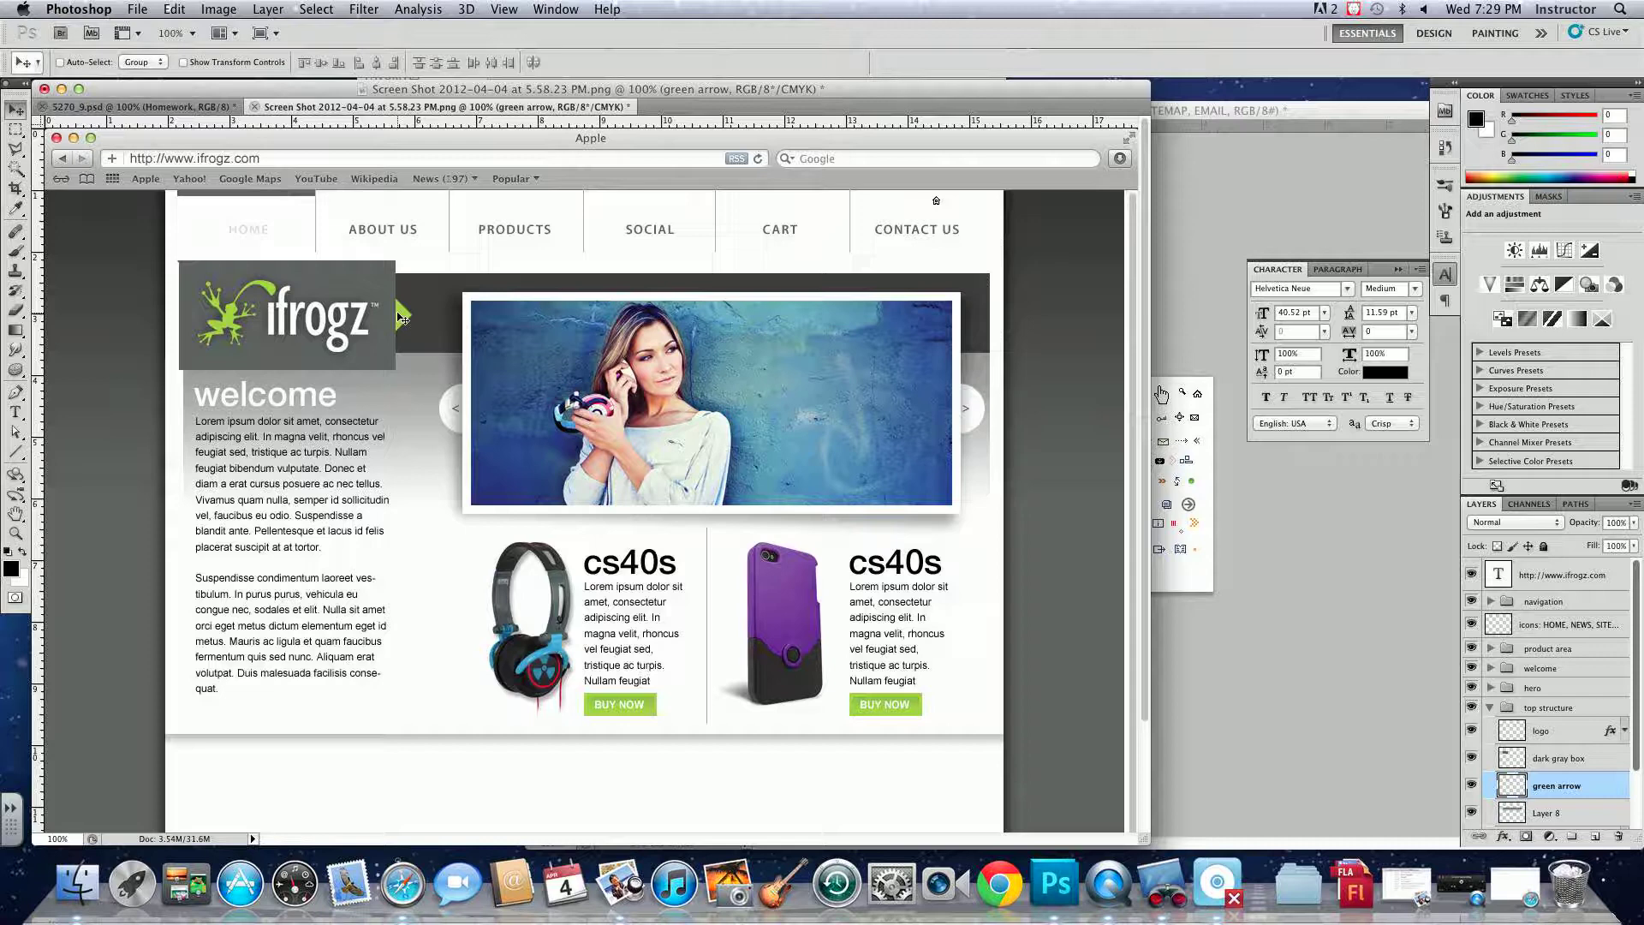
left_click(1491, 708)
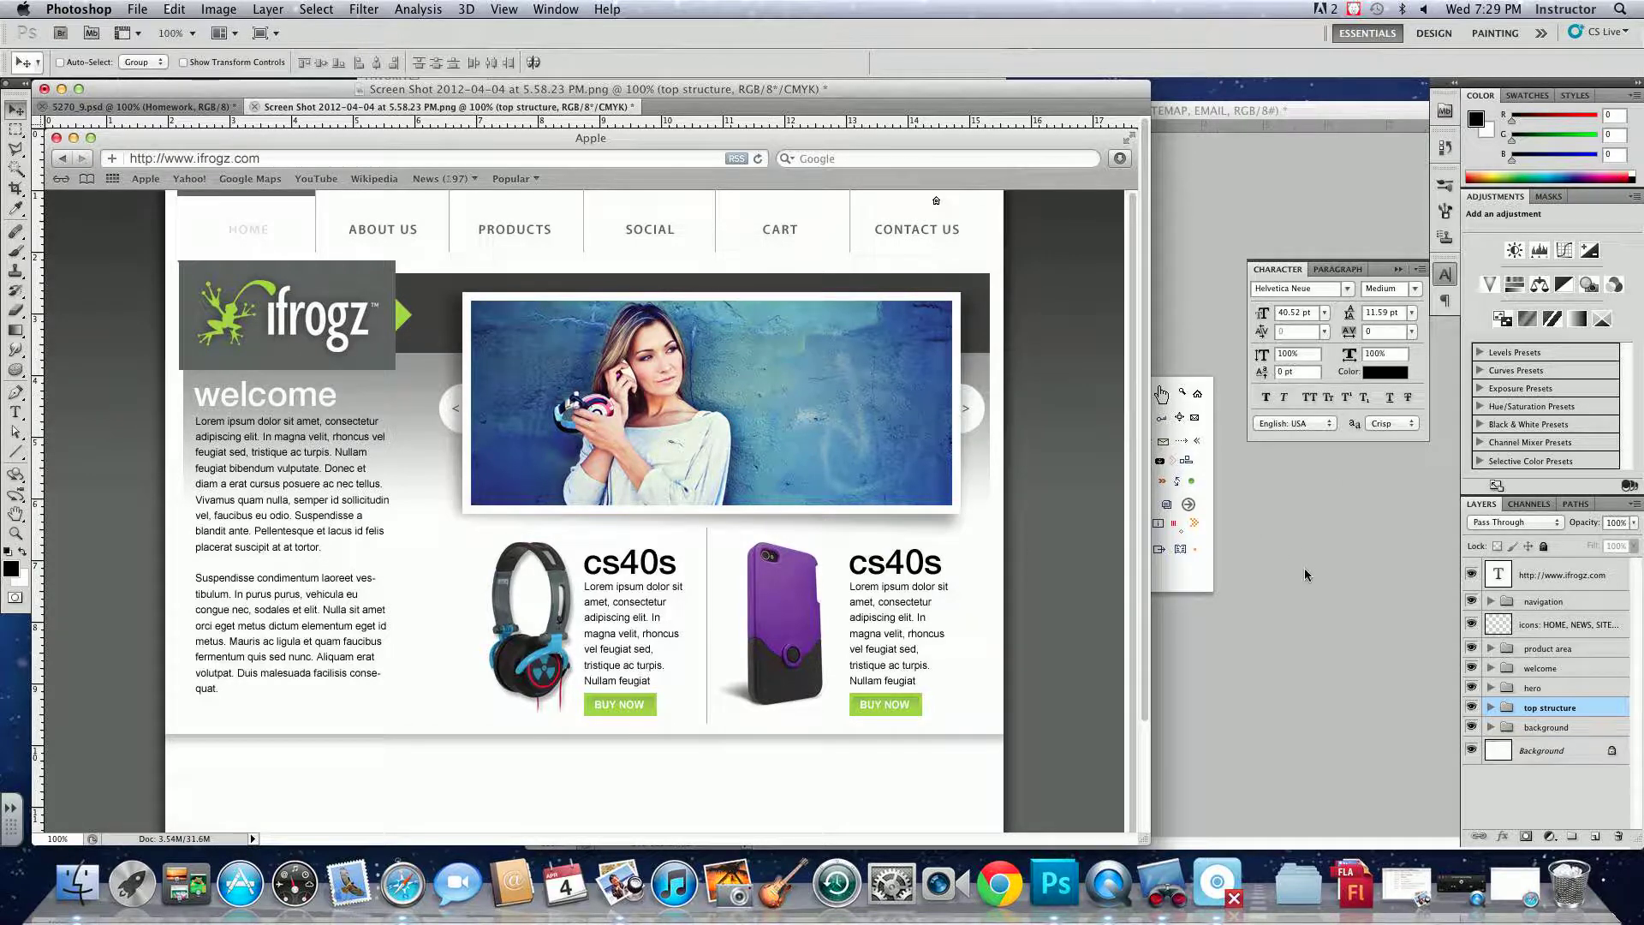
- Hide the "hero" group and show it again to compare the page with and without it
left_click(1472, 688)
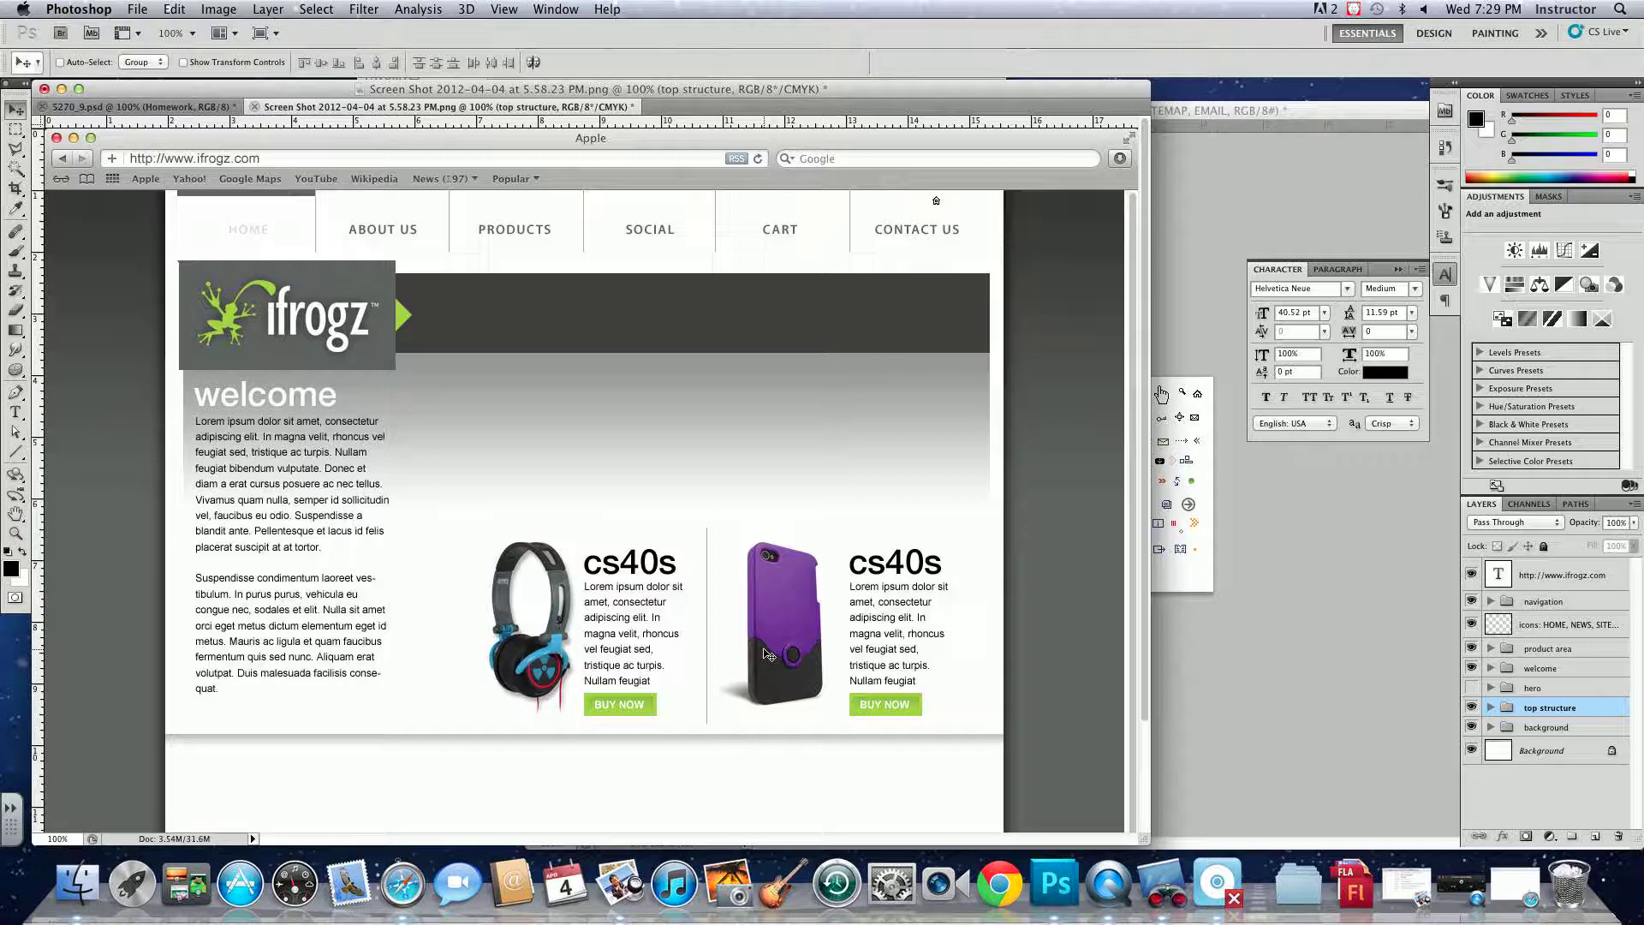
left_click(1471, 688)
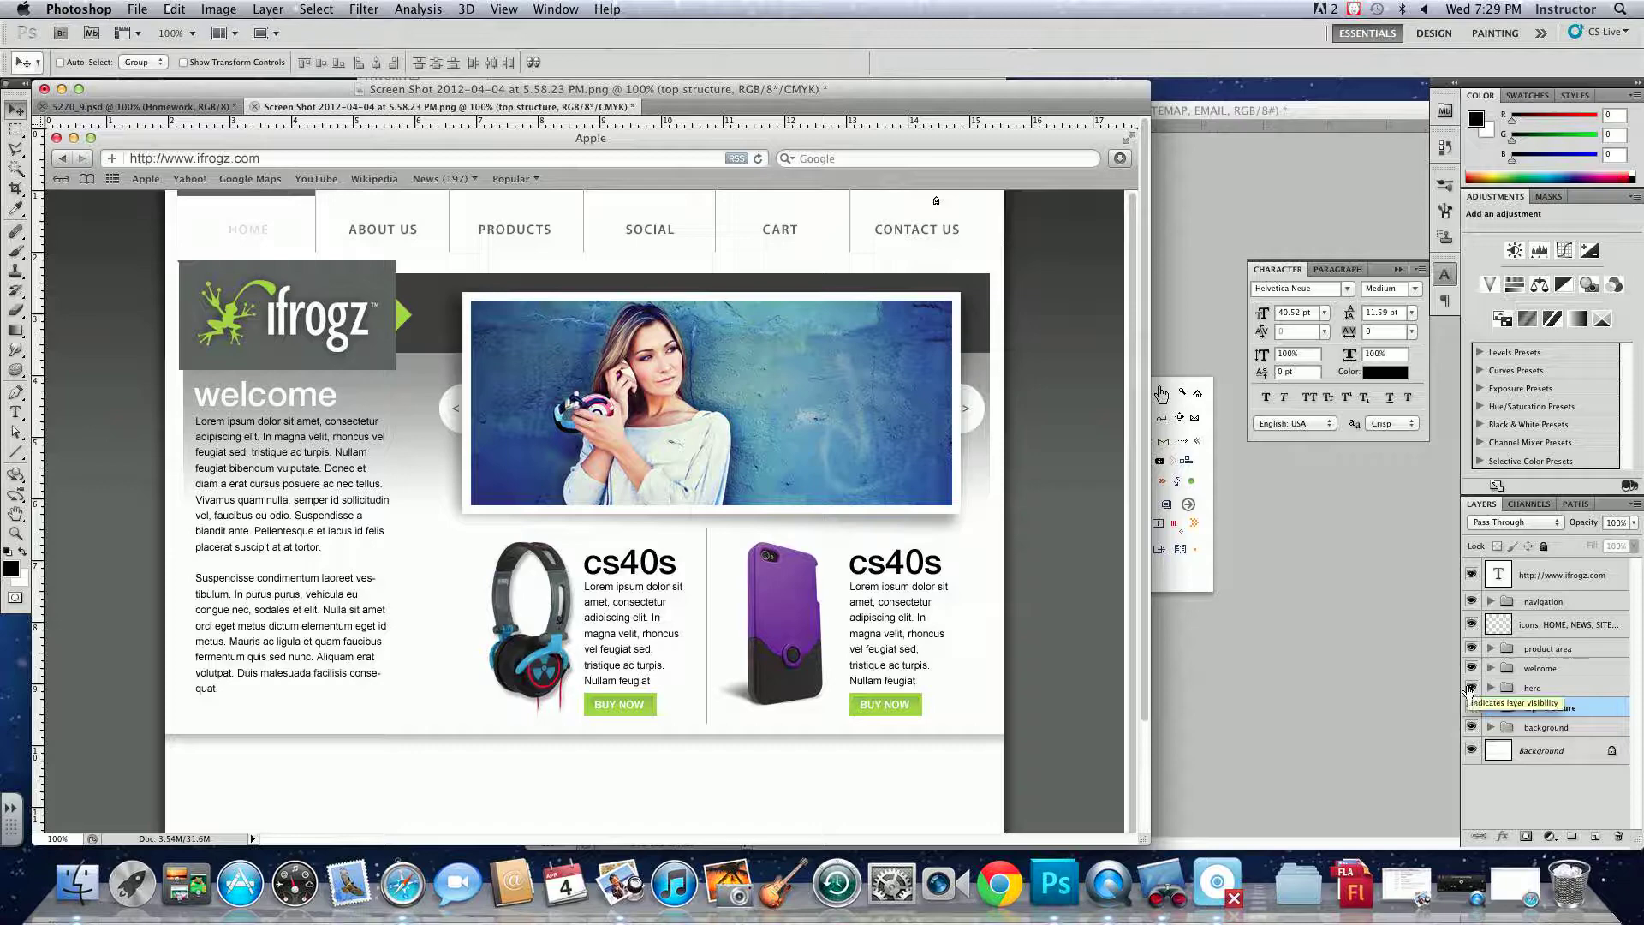
- Move the mockup window out of the way and close misc_icons.psd
left_click_drag(452, 96, 578, 237)
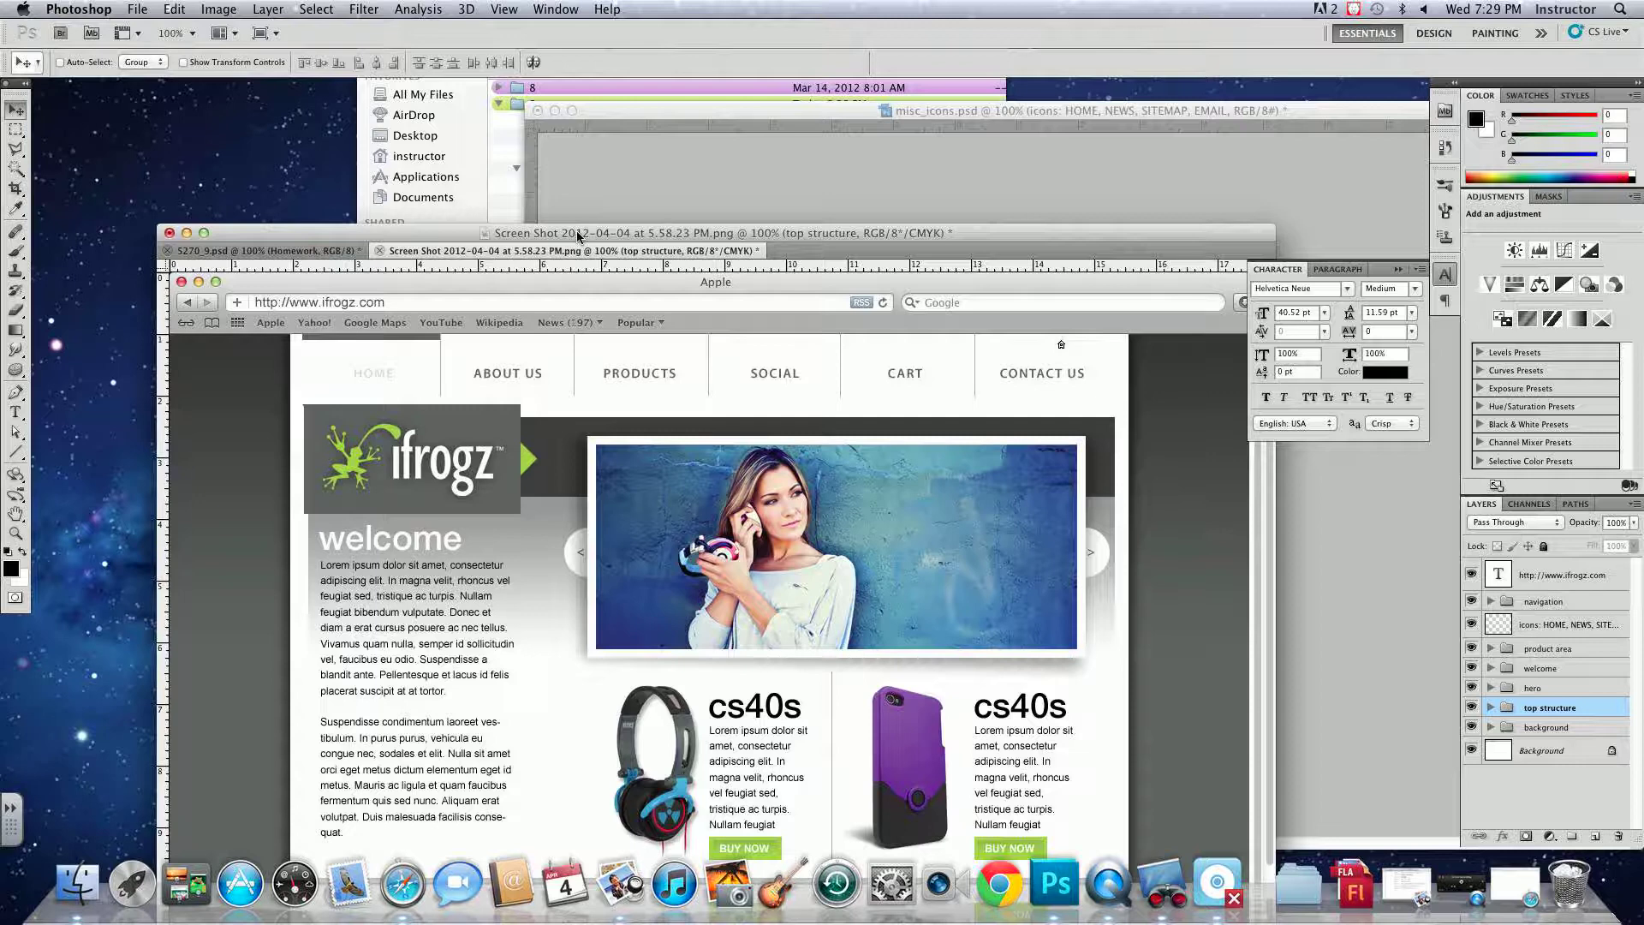
left_click(677, 137)
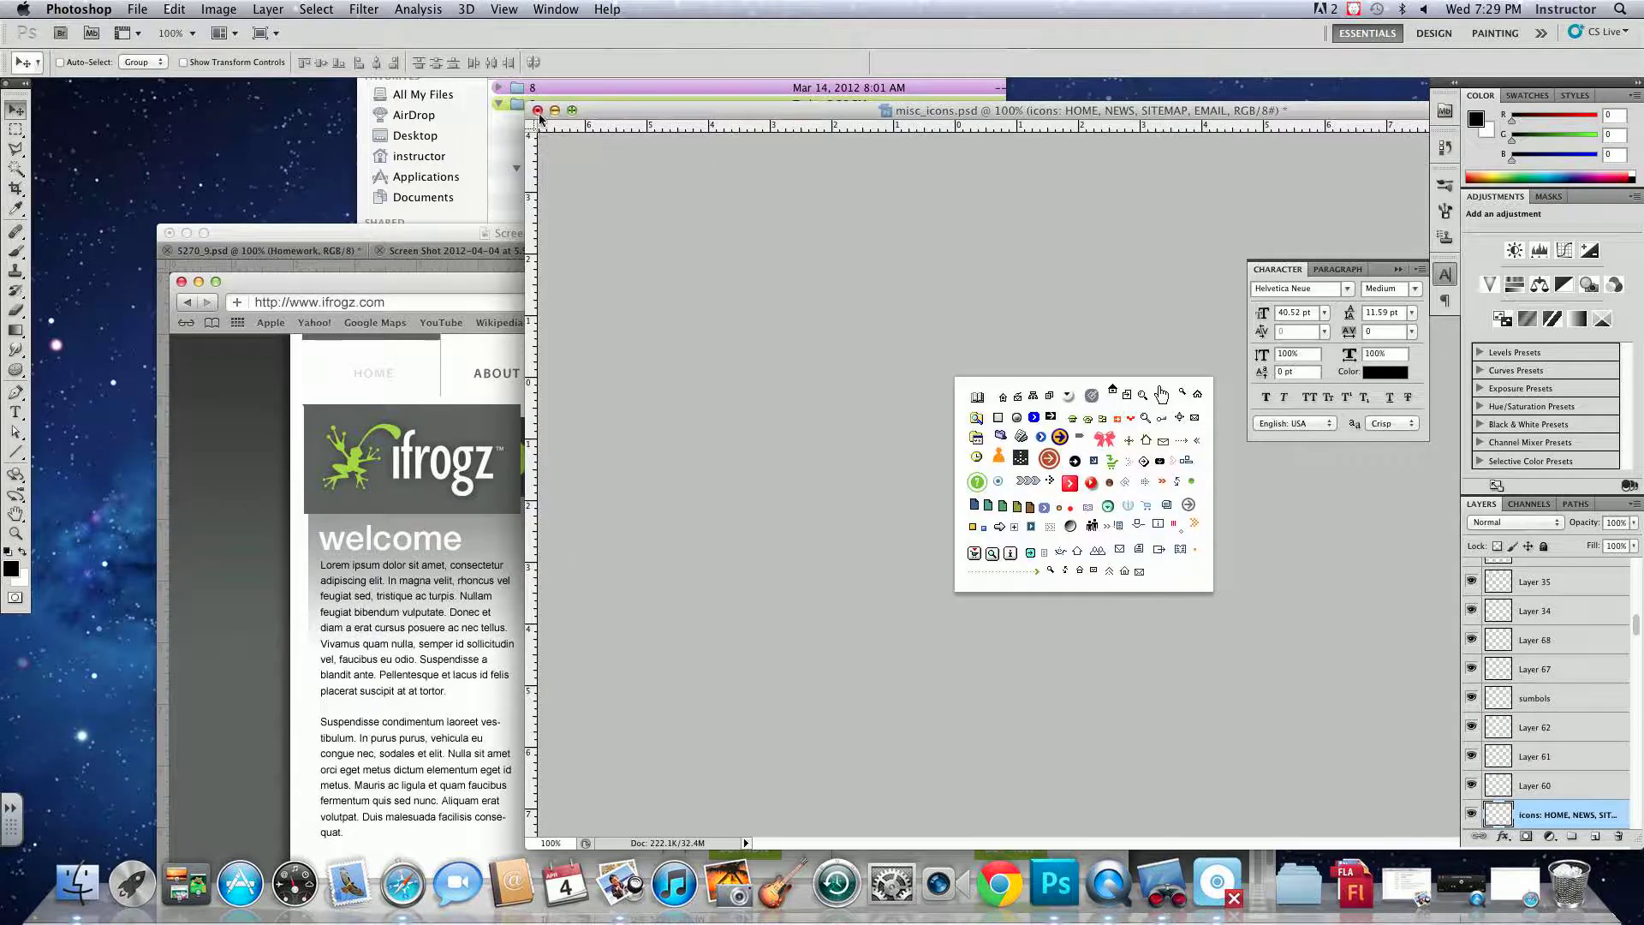
left_click(538, 110)
left_click(781, 300)
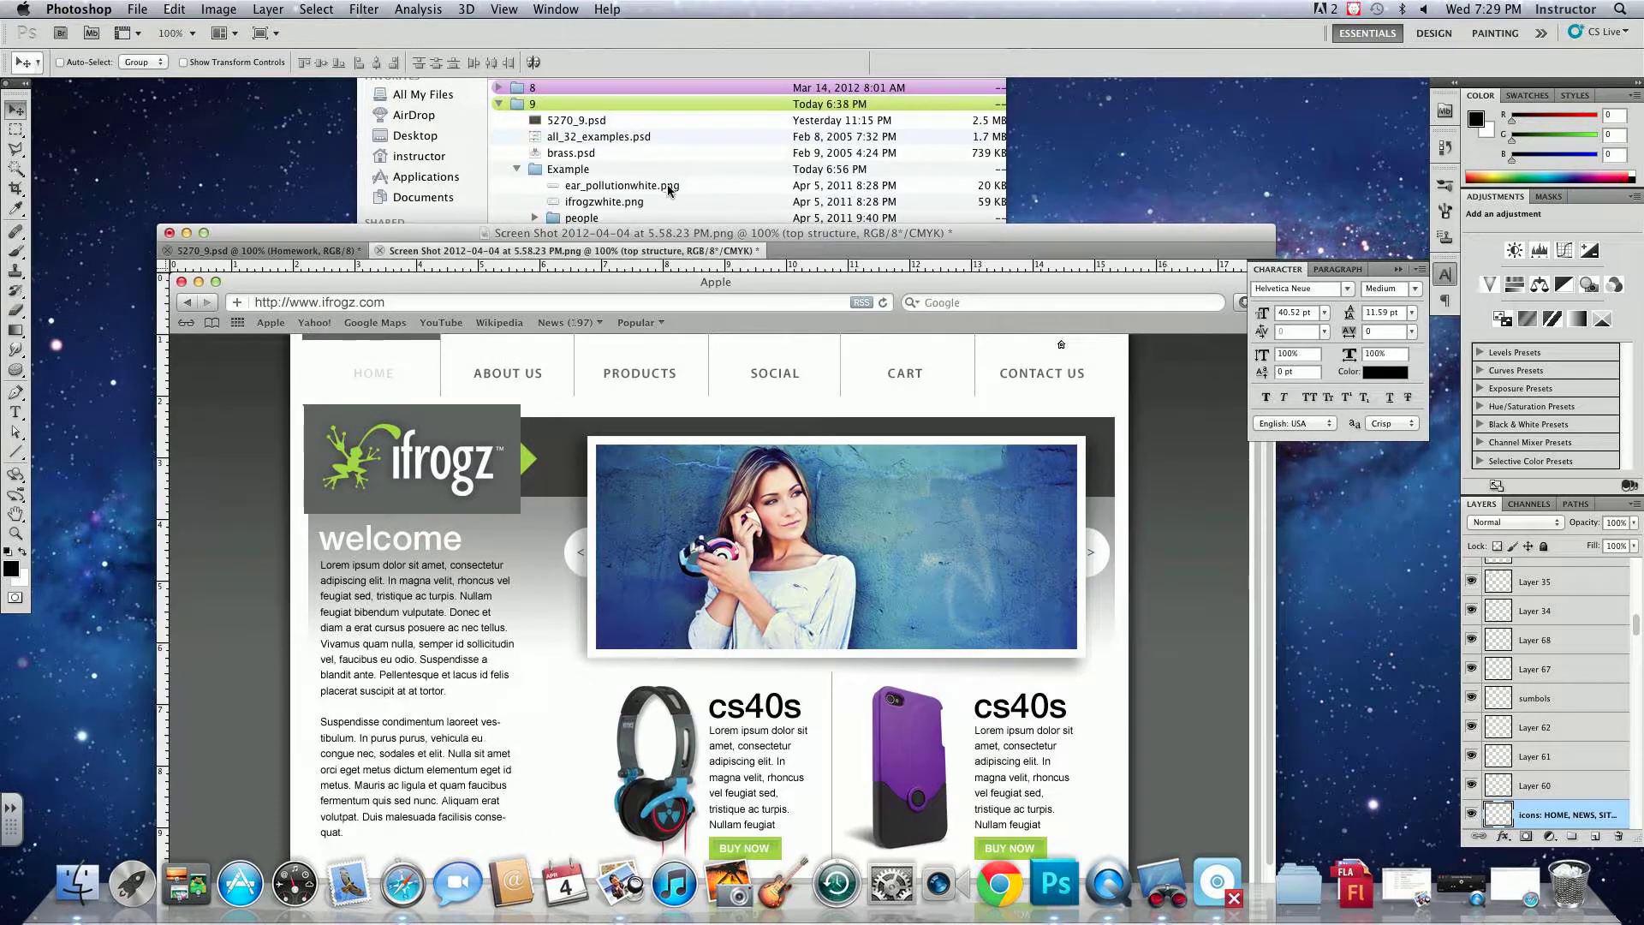
- In Finder, collapse the Example folder and preview the Web assignment file inside for_students_040412 to read the homework instructions
left_click(669, 190)
left_click(516, 168)
left_click(517, 202)
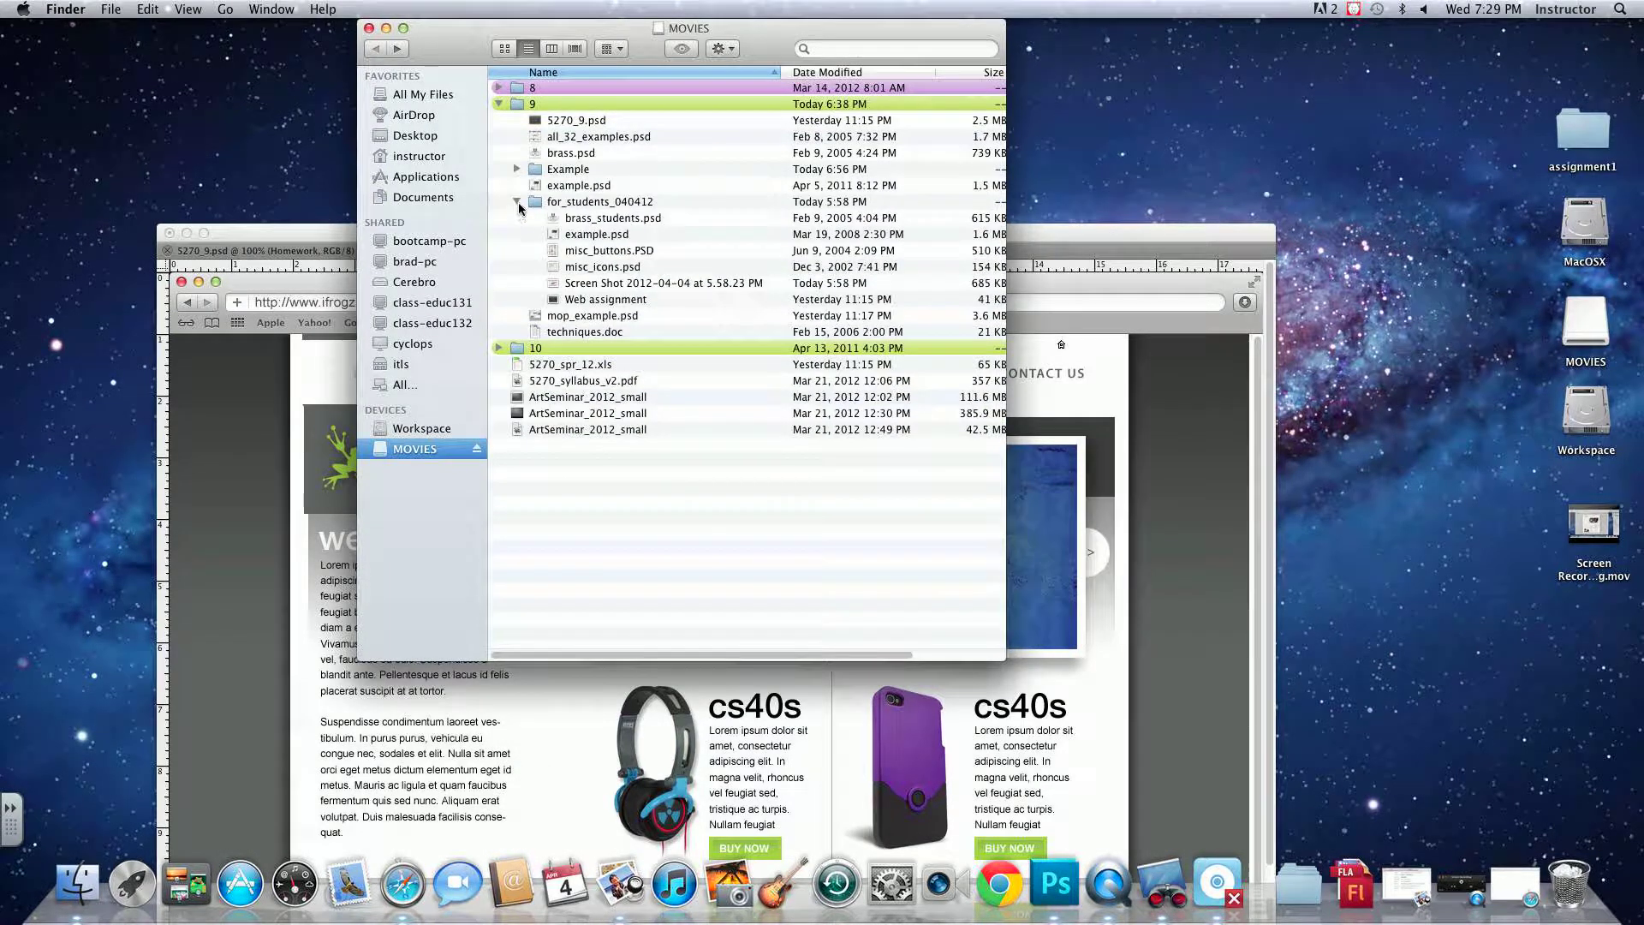
left_click(518, 203)
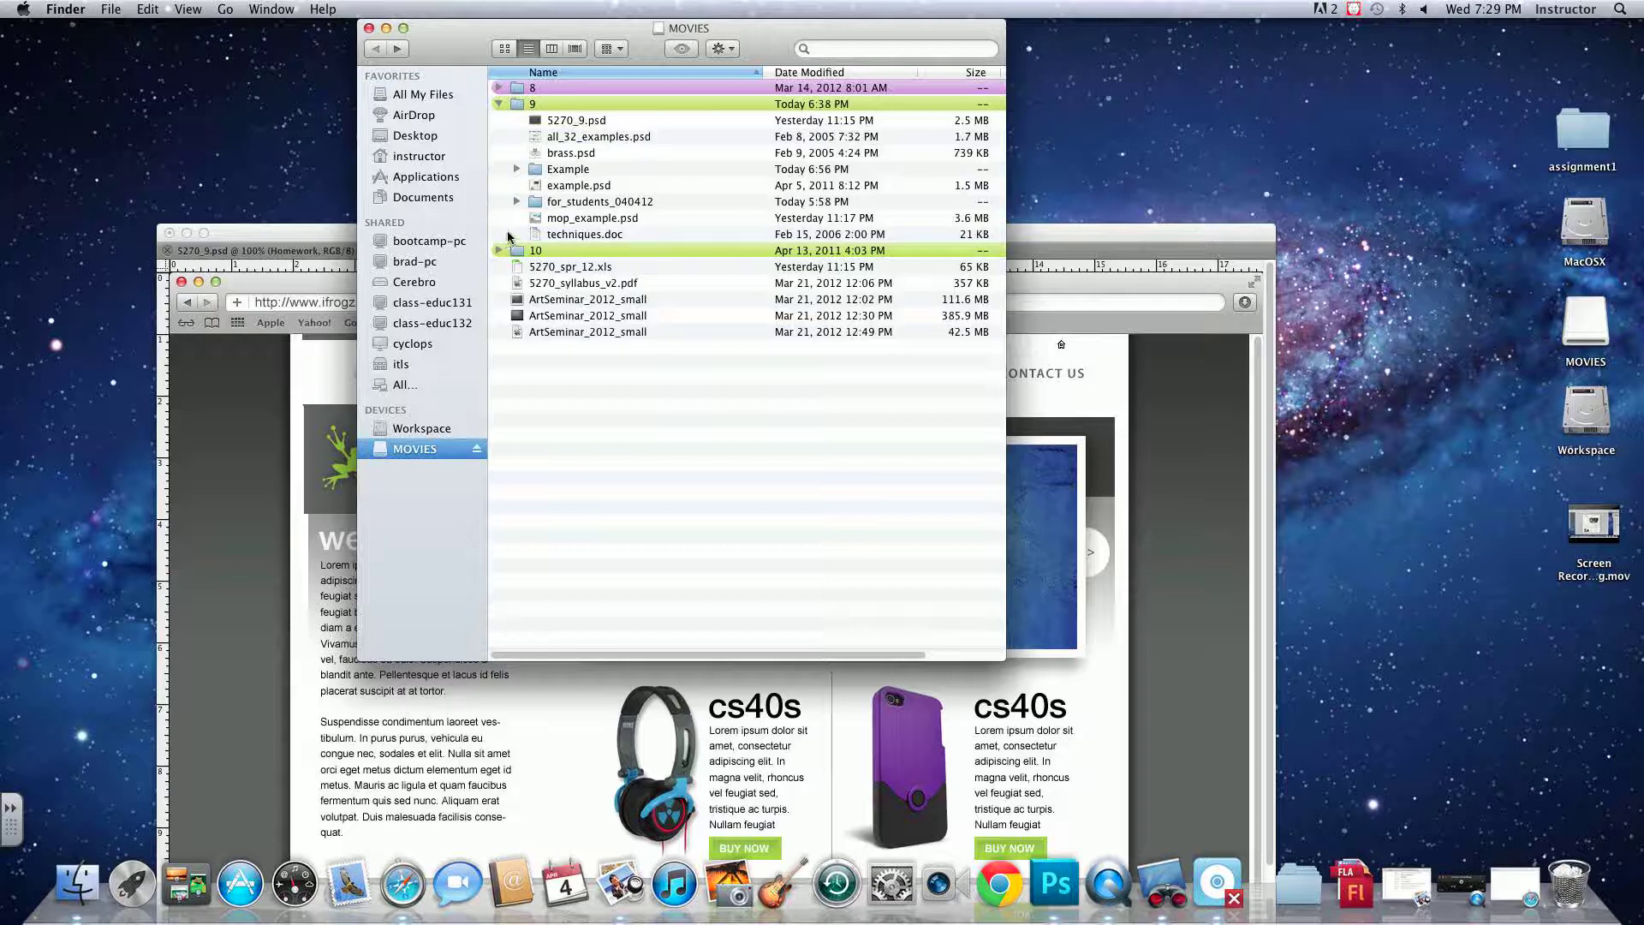
left_click(517, 202)
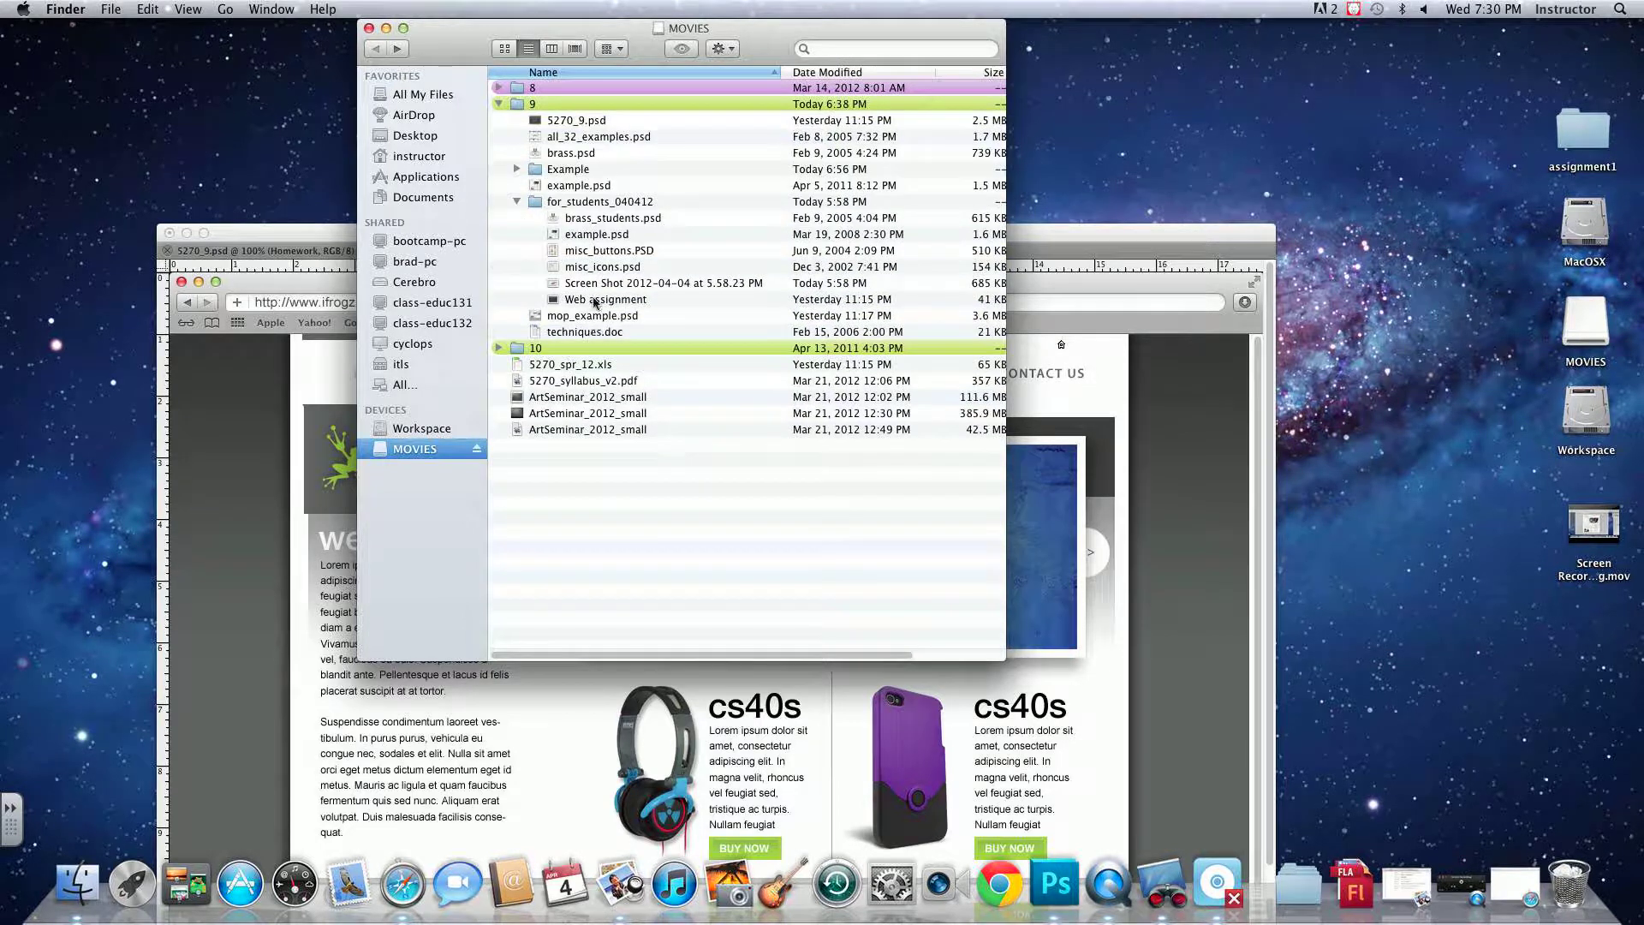
left_click(596, 301)
key("space")
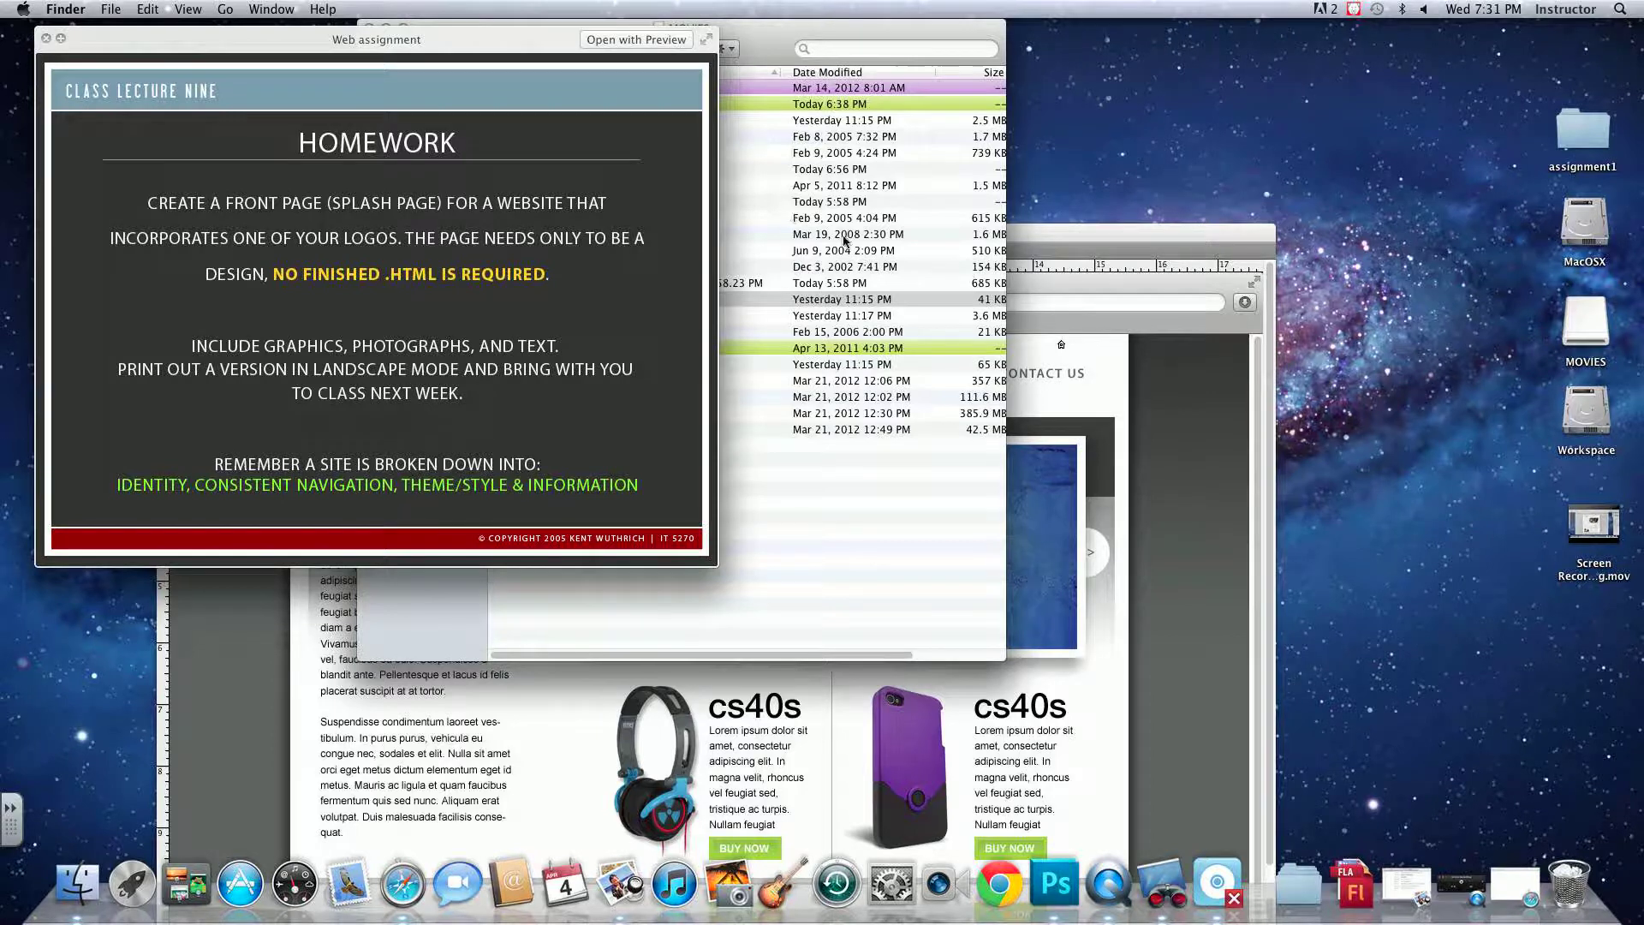
left_click(1463, 895)
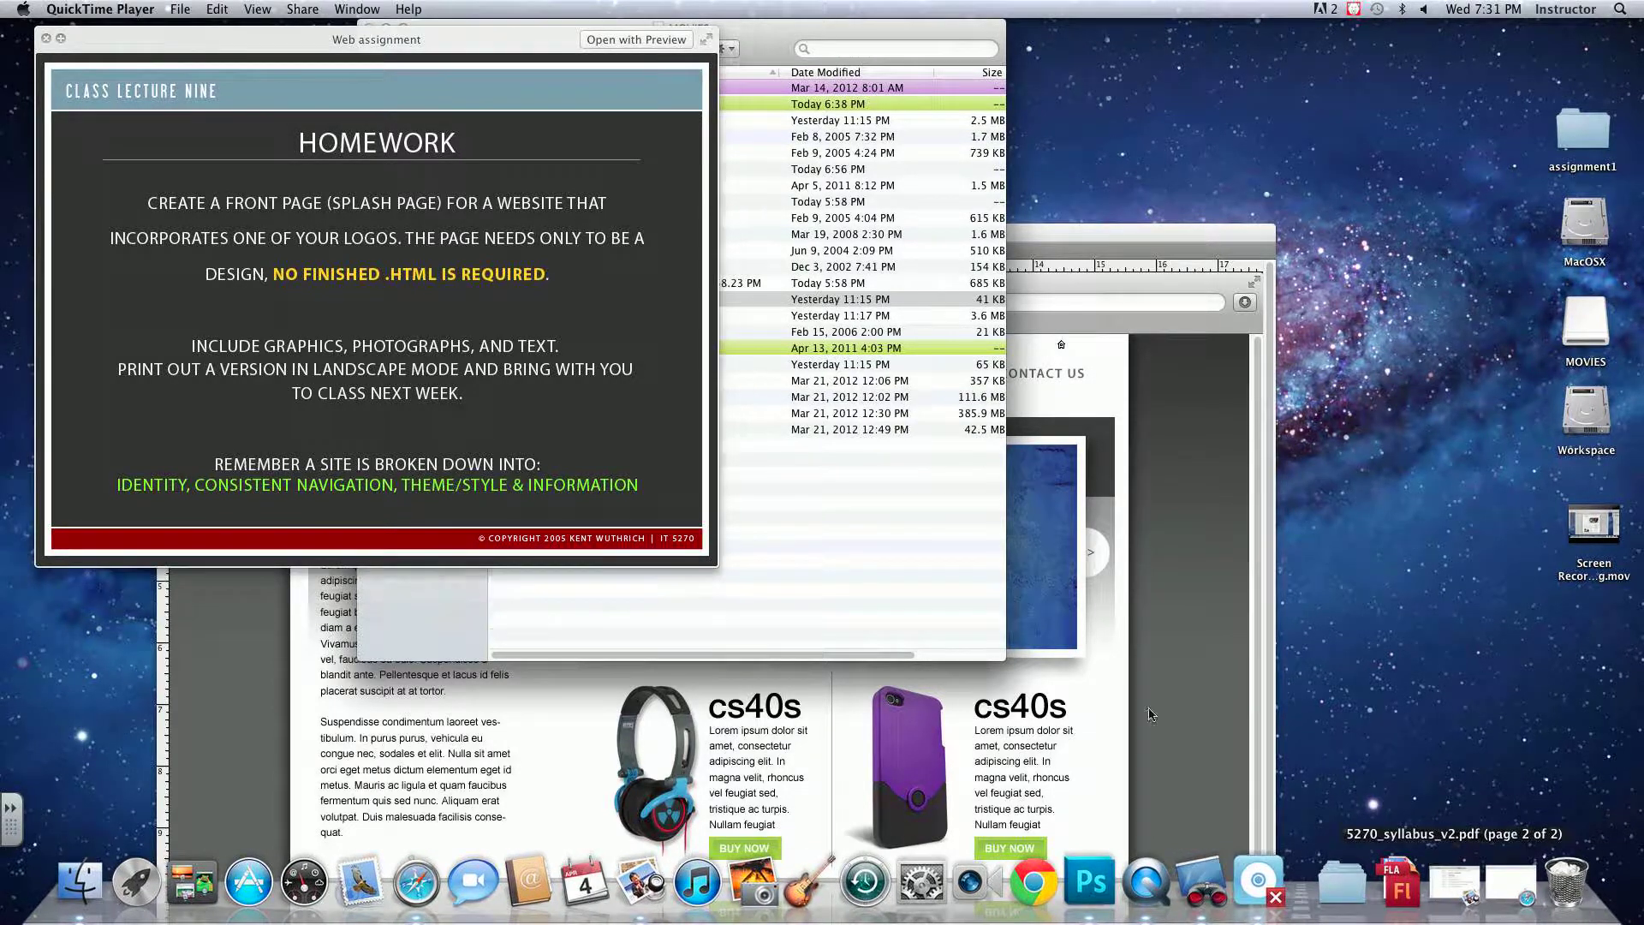